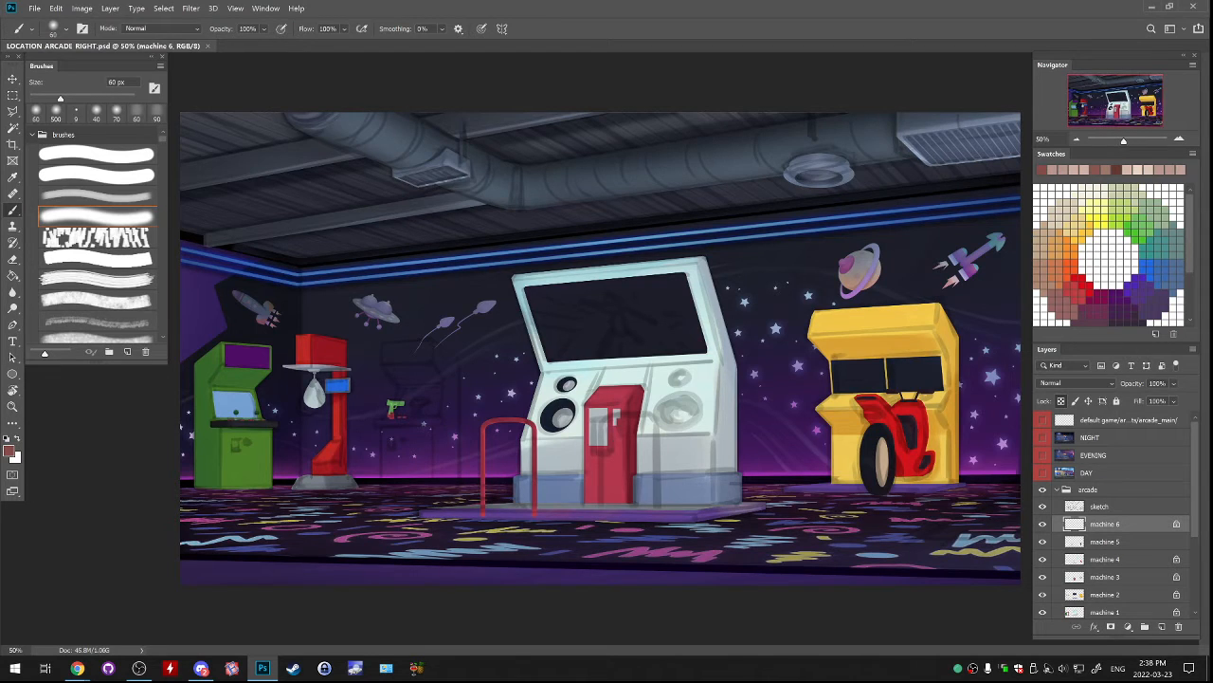
# Select the sketch layer in the arcade group and hide it.
pyautogui.click(1099, 506)
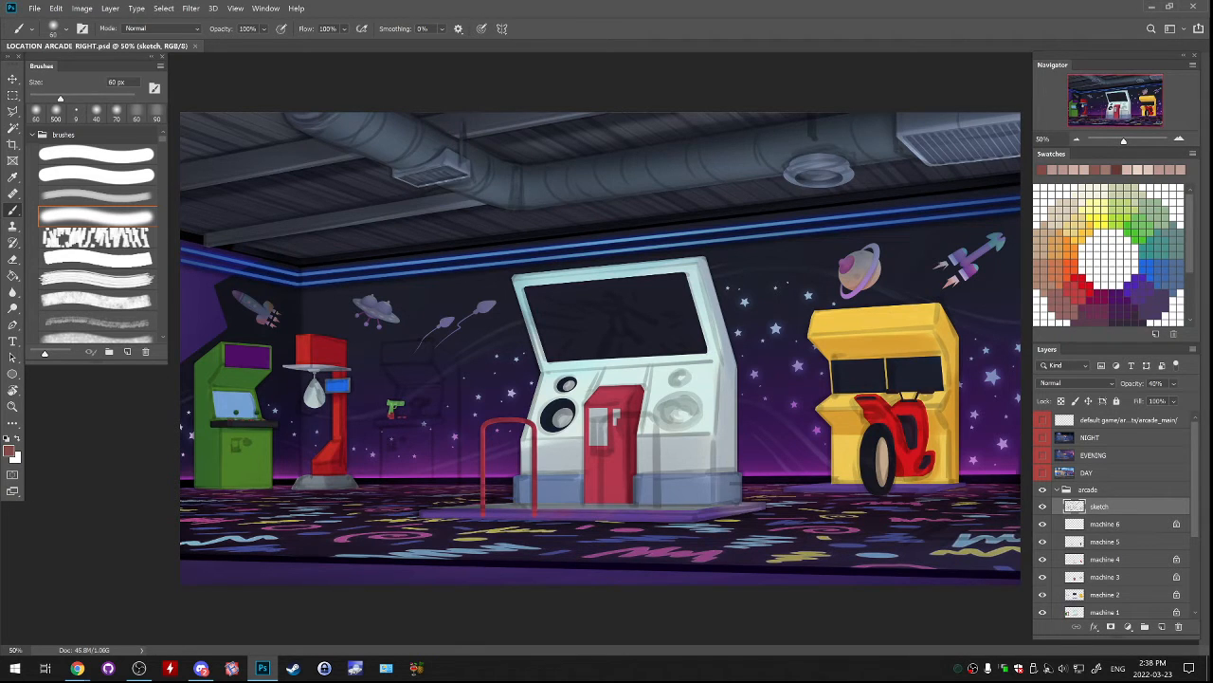
pyautogui.click(1043, 506)
pyautogui.click(1043, 506)
pyautogui.click(1043, 507)
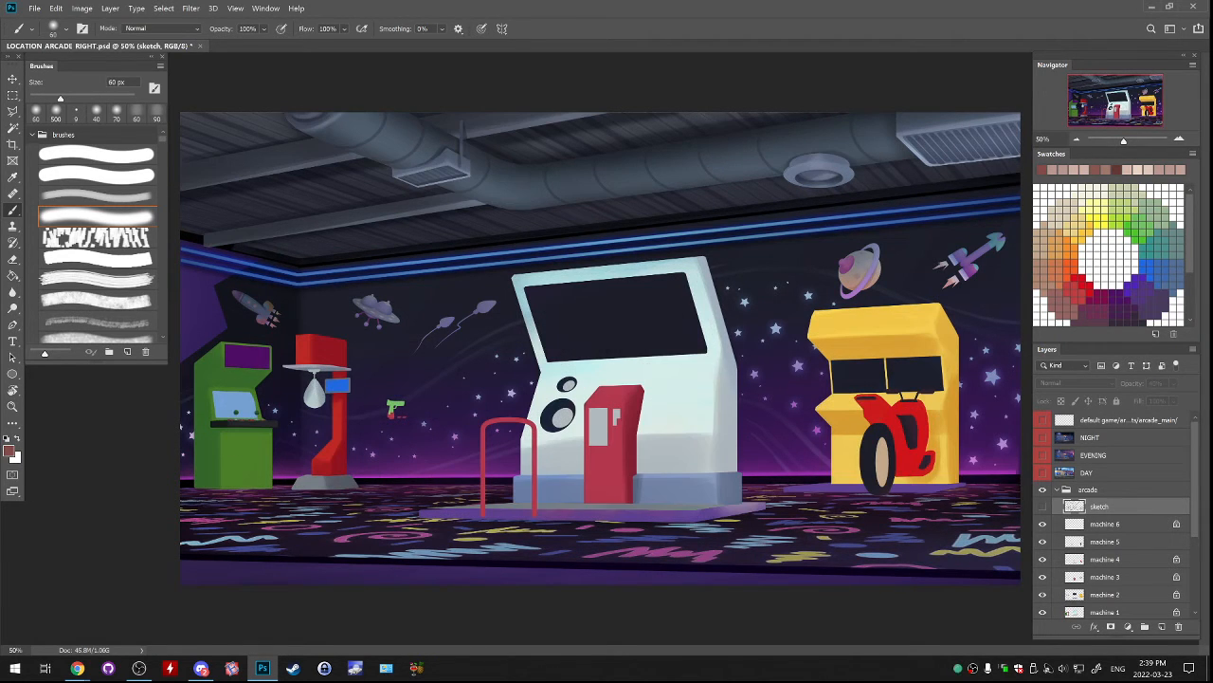
# Select the machine 6 layer and shift the beige wheel hub slightly toward the red motorcycle body.
pyautogui.click(1179, 138)
pyautogui.moveTo(1116, 100); pyautogui.dragTo(1084, 107)
pyautogui.click(1180, 139)
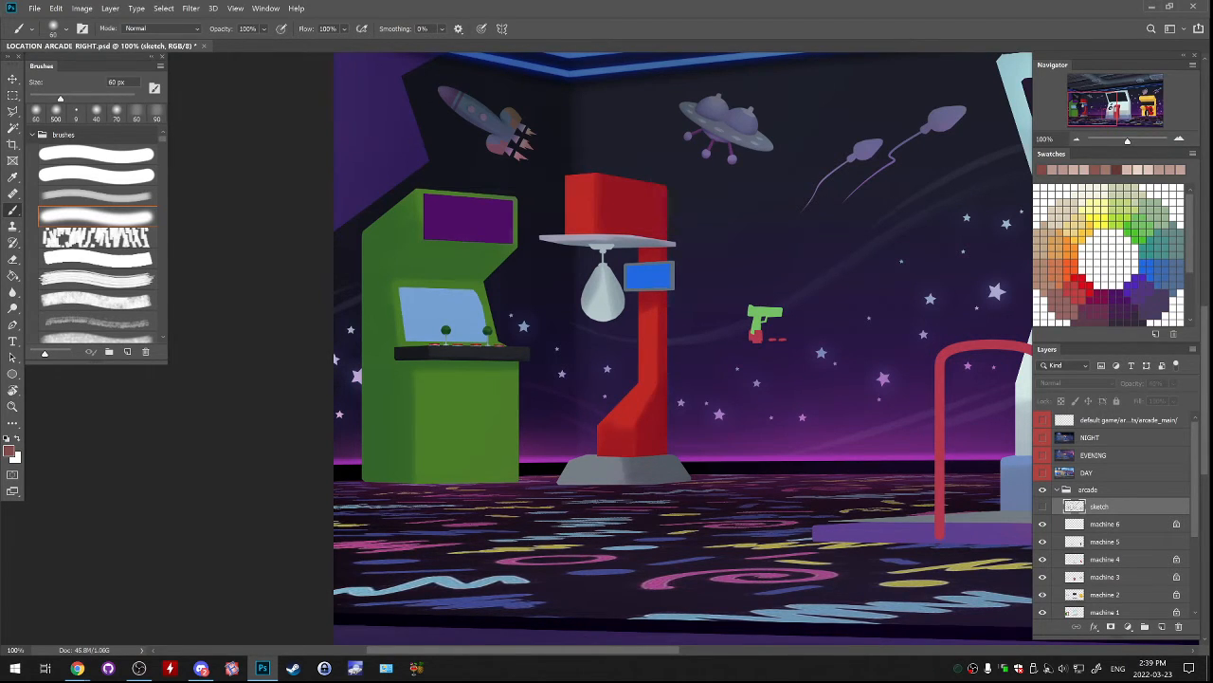
pyautogui.hotkey('alt', 'Tab')
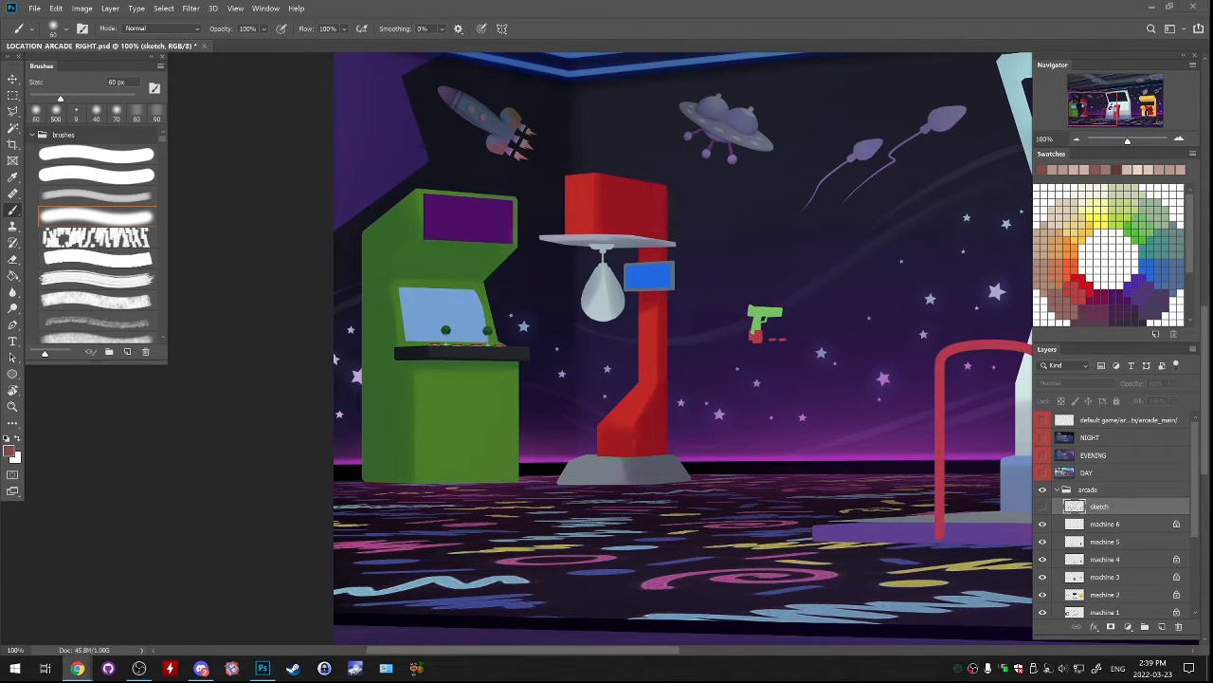
pyautogui.hotkey('alt', 'Tab')
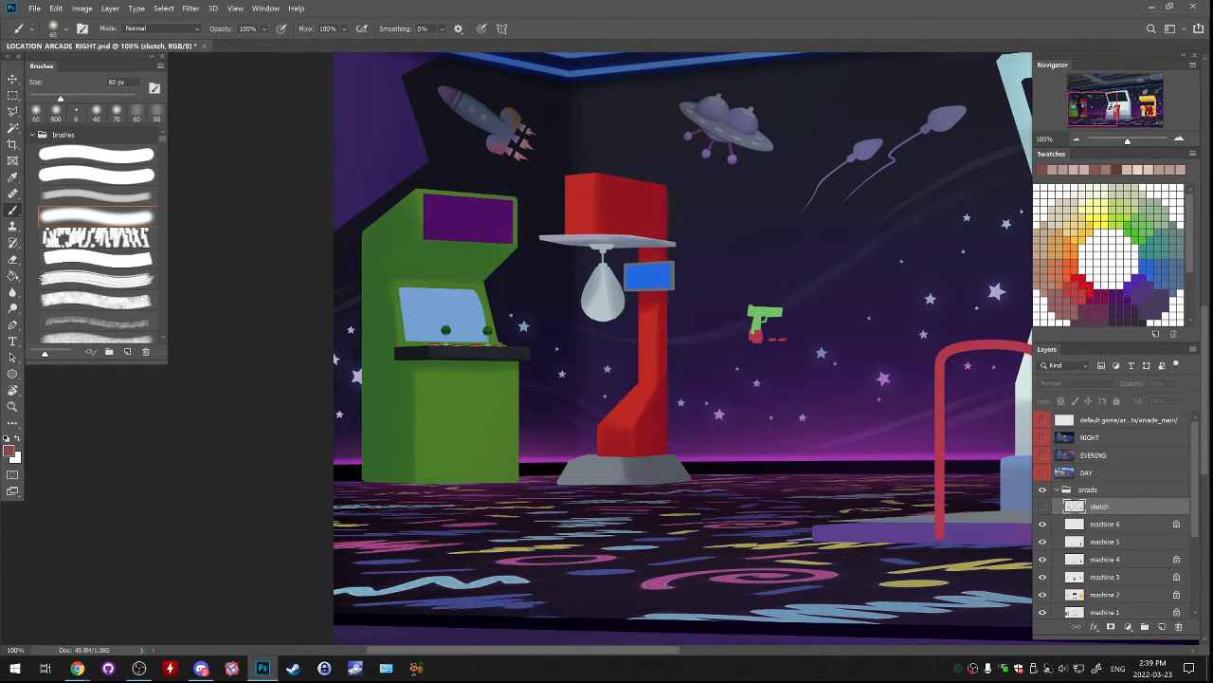
pyautogui.moveTo(854, 284); pyautogui.dragTo(206, 400)
pyautogui.moveTo(758, 398); pyautogui.dragTo(224, 302)
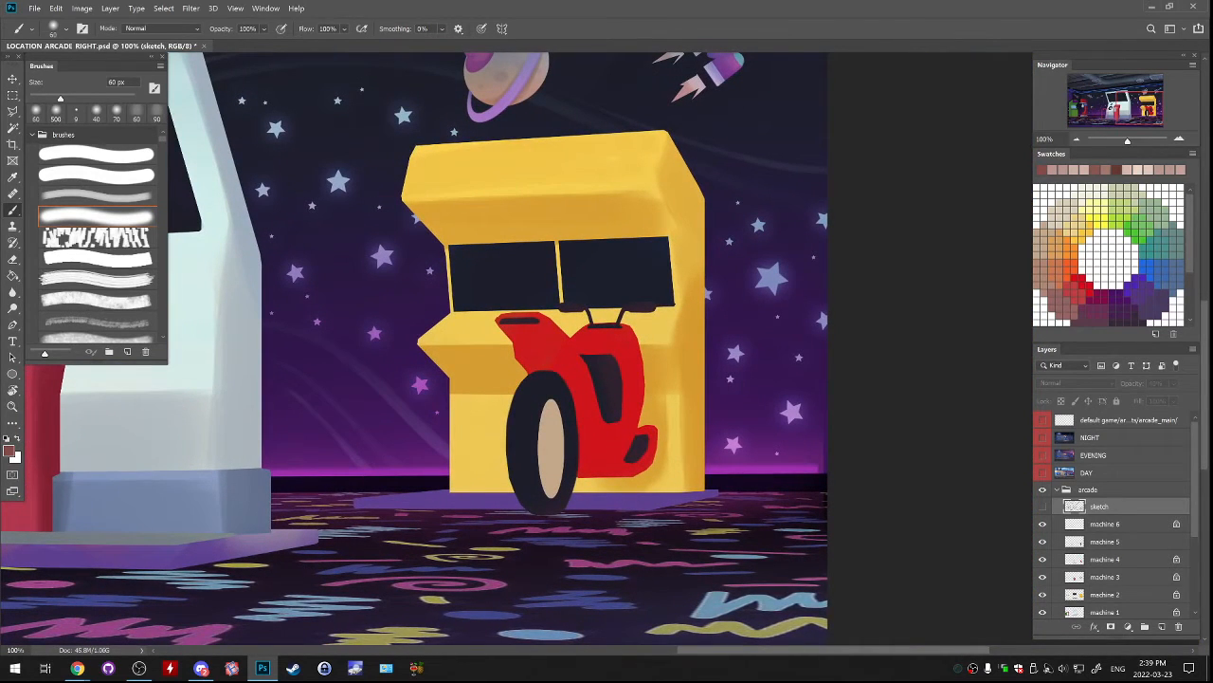
pyautogui.click(1106, 524)
pyautogui.click(1042, 524)
pyautogui.click(1042, 525)
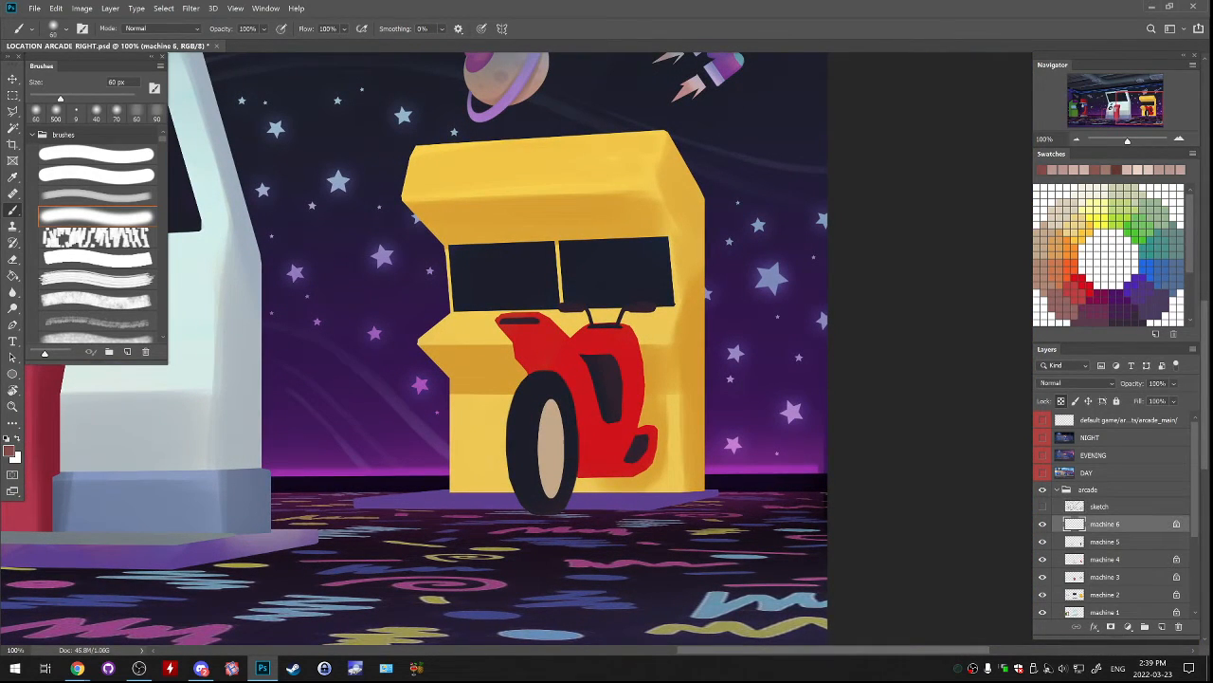
pyautogui.moveTo(748, 530); pyautogui.dragTo(773, 507)
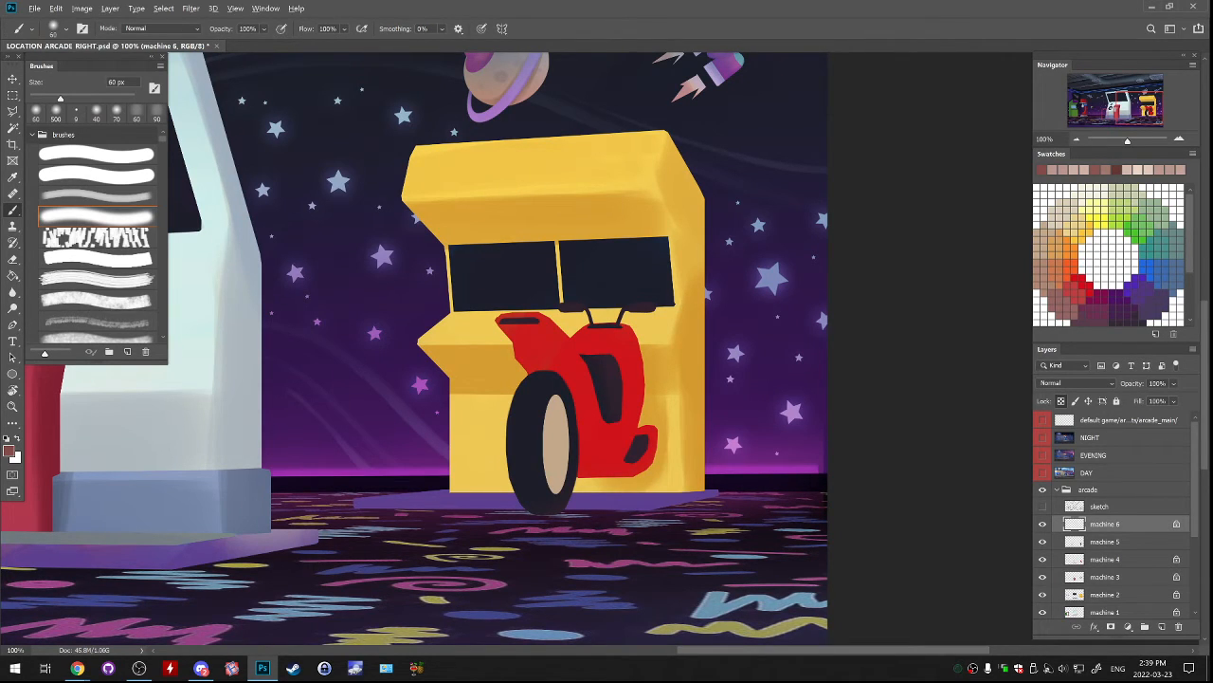
# Recolour the wheel hub with light blue sampled from the carpet pattern, choosing the faint soft brush at 200 px.
pyautogui.keyDown('alt'); pyautogui.click(725, 604); pyautogui.keyUp('alt')
pyautogui.click(96, 195)
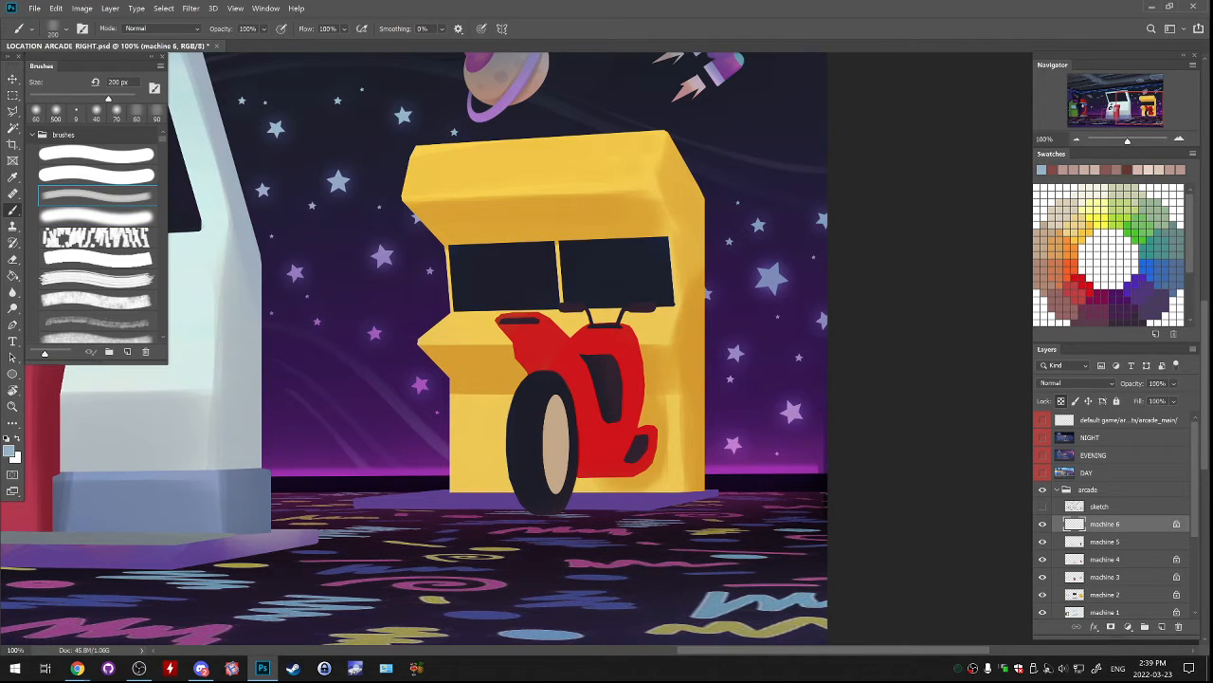
pyautogui.scroll(2, 562, 499)
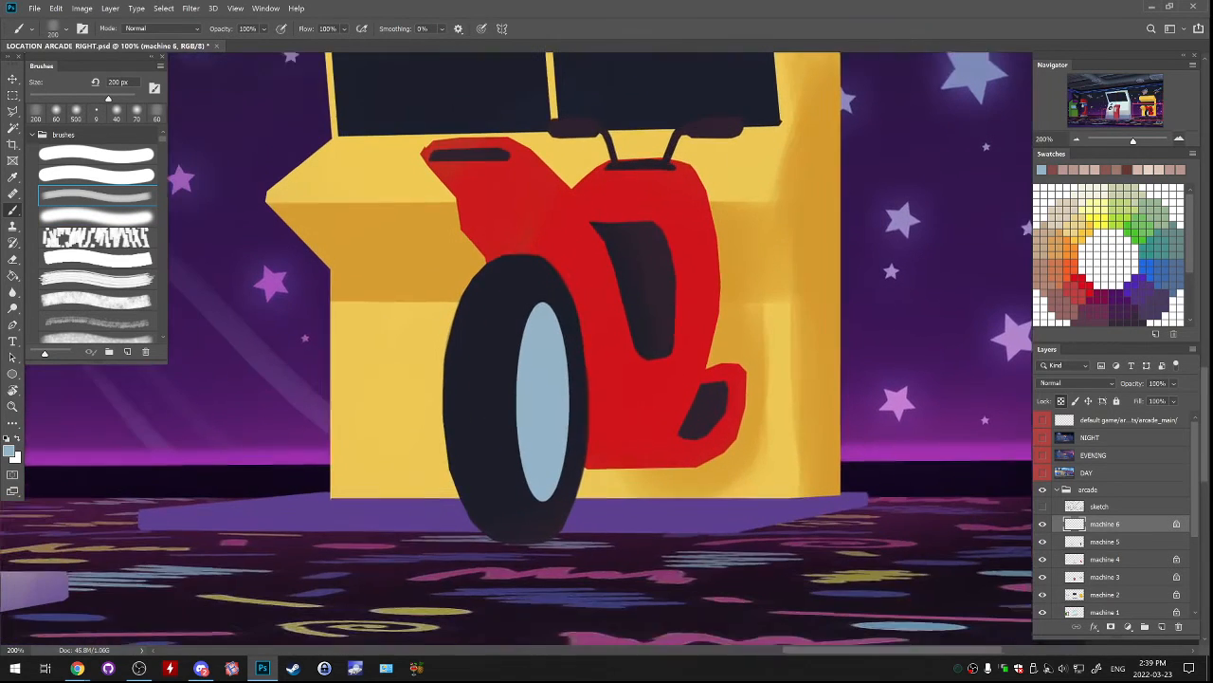
# Choose a darker greyish blue as foreground colour and softly shade the rim of the light blue wheel hub.
pyautogui.click(9, 452)
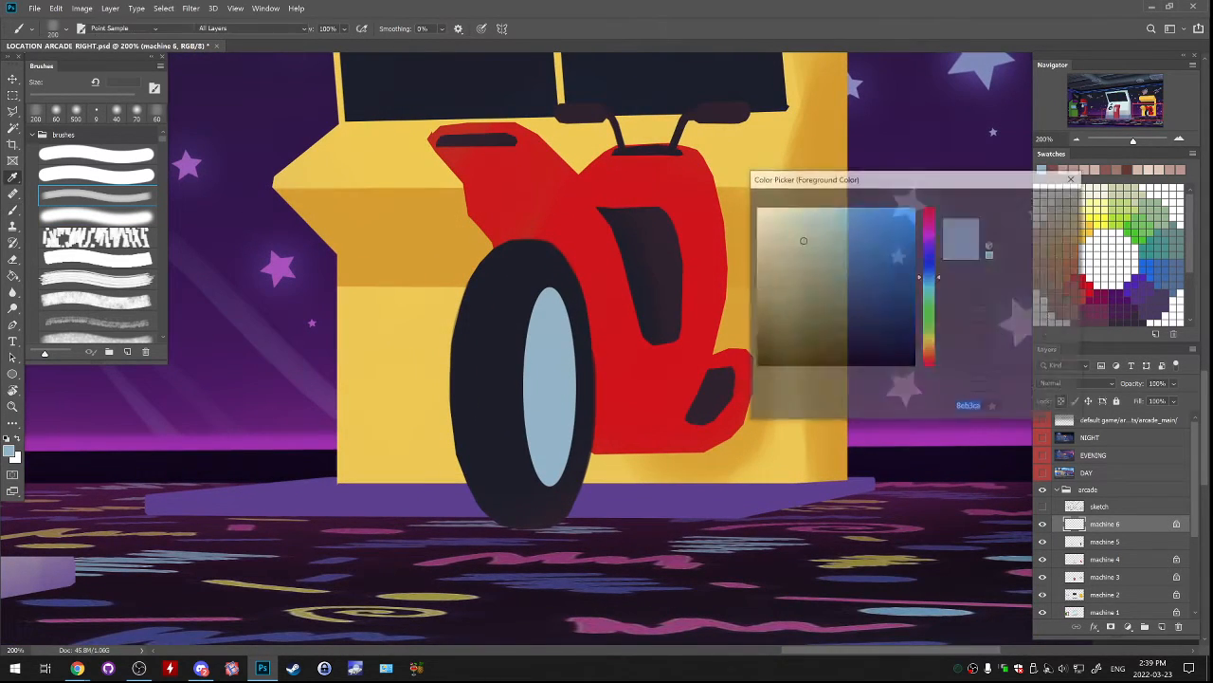
pyautogui.click(807, 281)
pyautogui.click(929, 271)
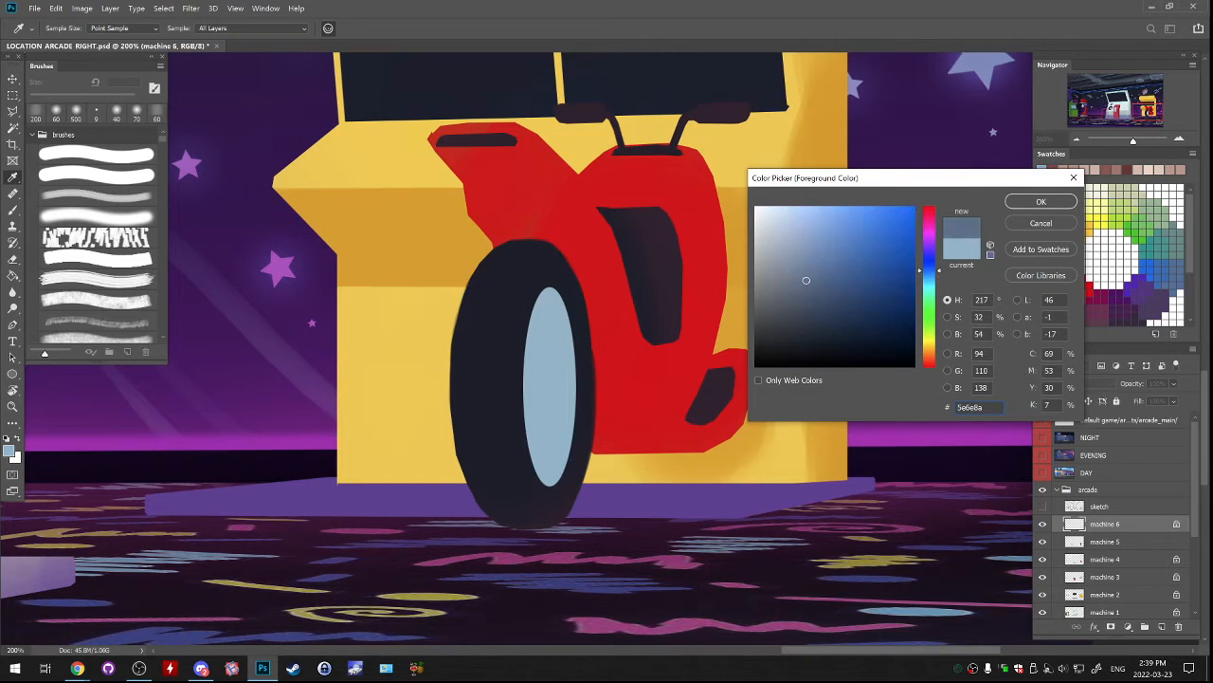
pyautogui.click(813, 295)
pyautogui.press('Return')
pyautogui.moveTo(568, 359); pyautogui.dragTo(546, 305)
pyautogui.hotkey('ctrl', 'z')
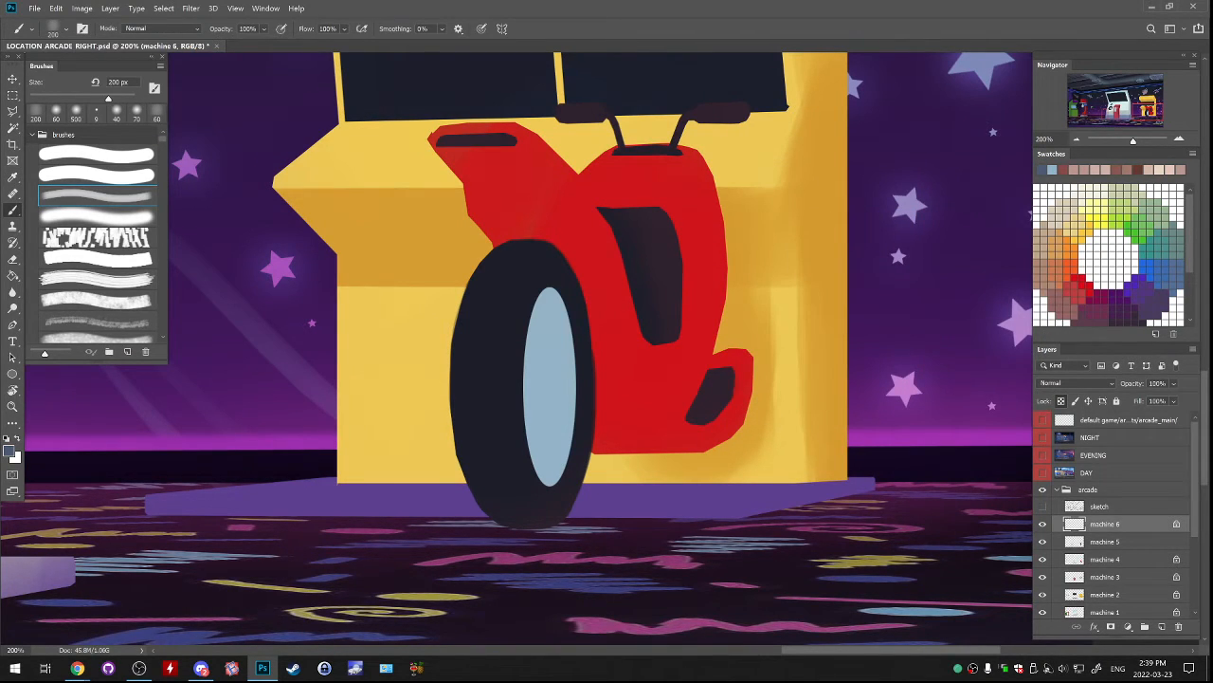
pyautogui.moveTo(551, 291)
pyautogui.mouseDown()
pyautogui.moveTo(533, 326)
pyautogui.moveTo(537, 305)
pyautogui.mouseUp()
pyautogui.hotkey('ctrl', 'z')
pyautogui.moveTo(527, 351)
pyautogui.mouseDown()
pyautogui.moveTo(551, 291)
pyautogui.moveTo(573, 368)
pyautogui.mouseUp()
pyautogui.moveTo(565, 323)
pyautogui.mouseDown()
pyautogui.moveTo(573, 409)
pyautogui.moveTo(560, 478)
pyautogui.mouseUp()
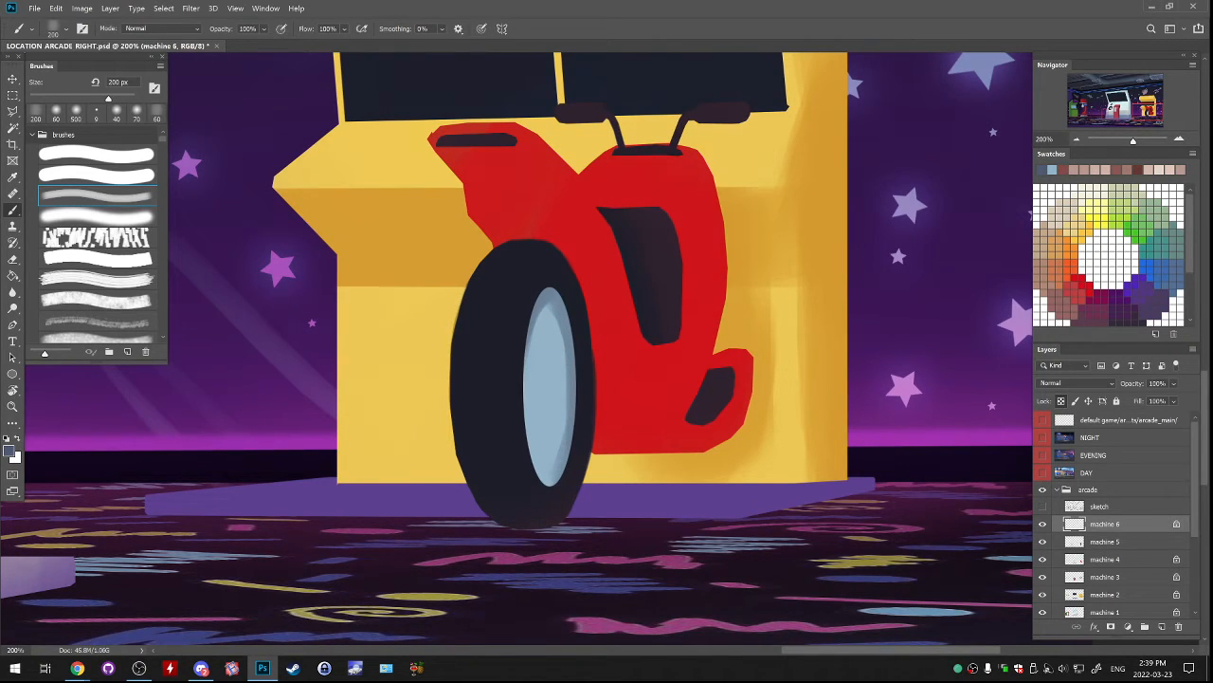
# Reduce the brush to 50 px and paint a dark curved stroke inside the wheel hub, undoing the excess strokes.
pyautogui.press('[')
pyautogui.press('[')
pyautogui.press('[')
pyautogui.press('[')
pyautogui.press('[')
pyautogui.press('[')
pyautogui.press('[')
pyautogui.press('[')
pyautogui.press('[')
pyautogui.moveTo(542, 358); pyautogui.dragTo(540, 431)
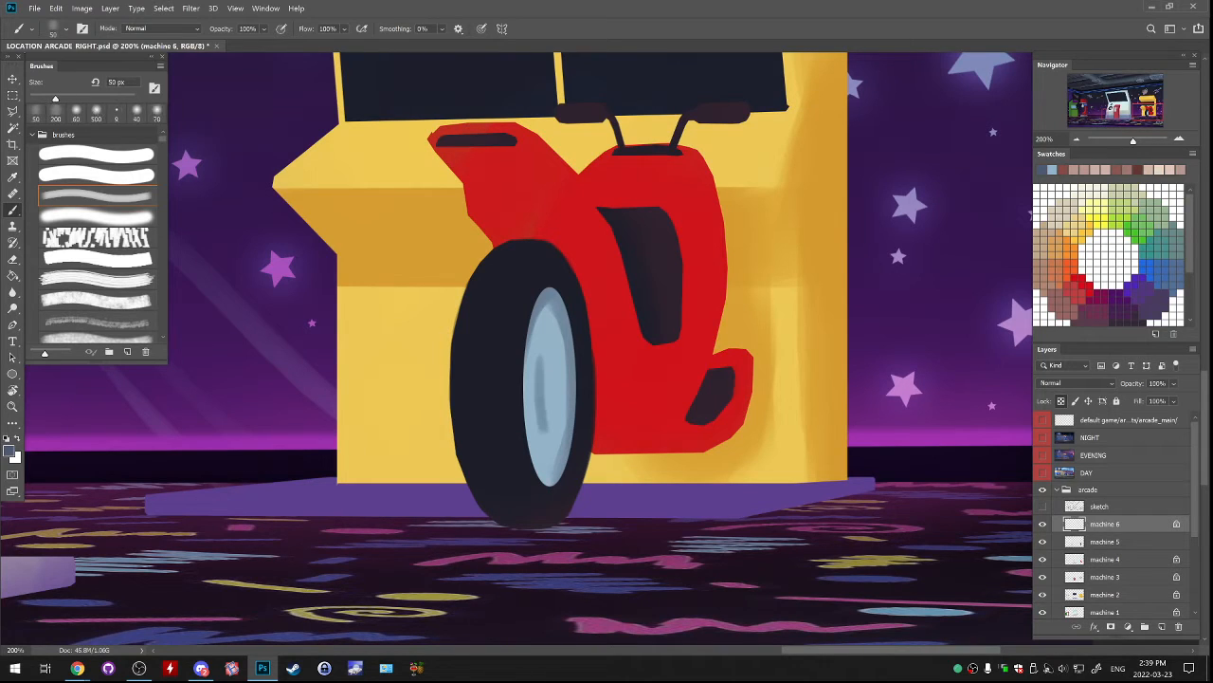
pyautogui.moveTo(542, 358); pyautogui.dragTo(540, 429)
pyautogui.hotkey('ctrl', 'z')
pyautogui.moveTo(540, 377)
pyautogui.mouseDown()
pyautogui.moveTo(542, 438)
pyautogui.moveTo(558, 415)
pyautogui.mouseUp()
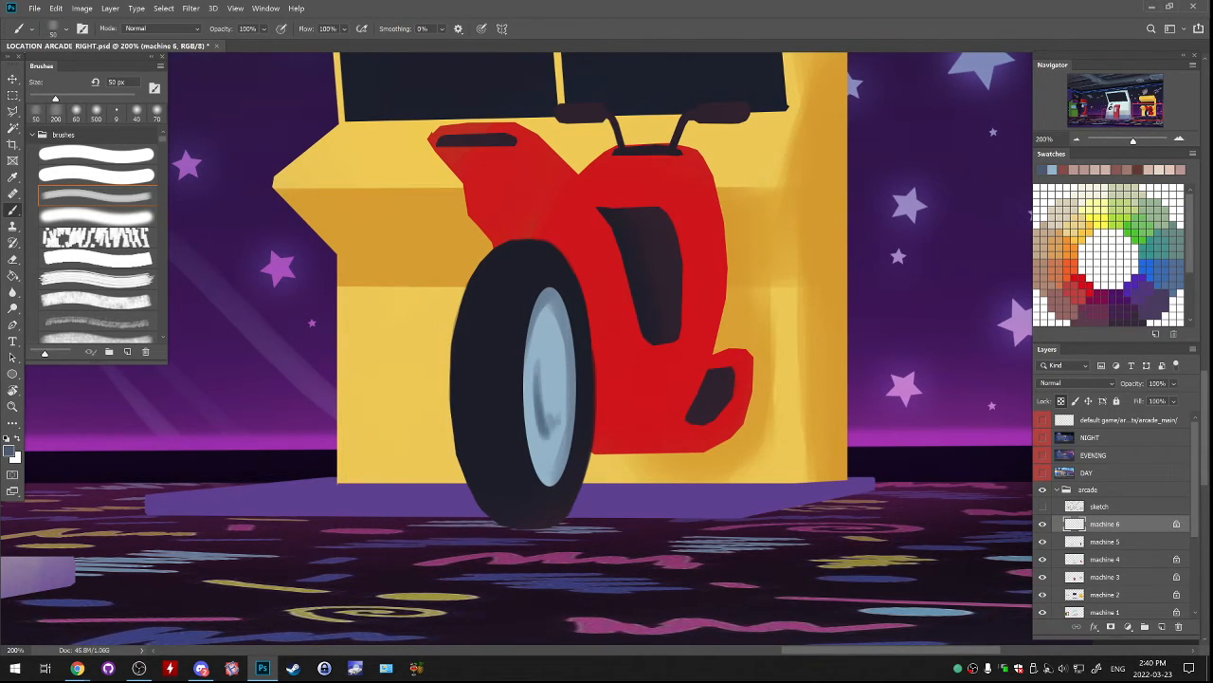
pyautogui.hotkey('ctrl', 'z')
# Enlarge the brush to 90 px and add soft vertical shading to the middle and edge of the wheel hub.
pyautogui.press(']')
pyautogui.press(']')
pyautogui.press(']')
pyautogui.press(']')
pyautogui.moveTo(553, 366); pyautogui.dragTo(554, 432)
pyautogui.moveTo(552, 345)
pyautogui.mouseDown()
pyautogui.moveTo(539, 466)
pyautogui.moveTo(549, 480)
pyautogui.mouseUp()
pyautogui.hotkey('ctrl', 'z')
pyautogui.moveTo(529, 368); pyautogui.dragTo(538, 315)
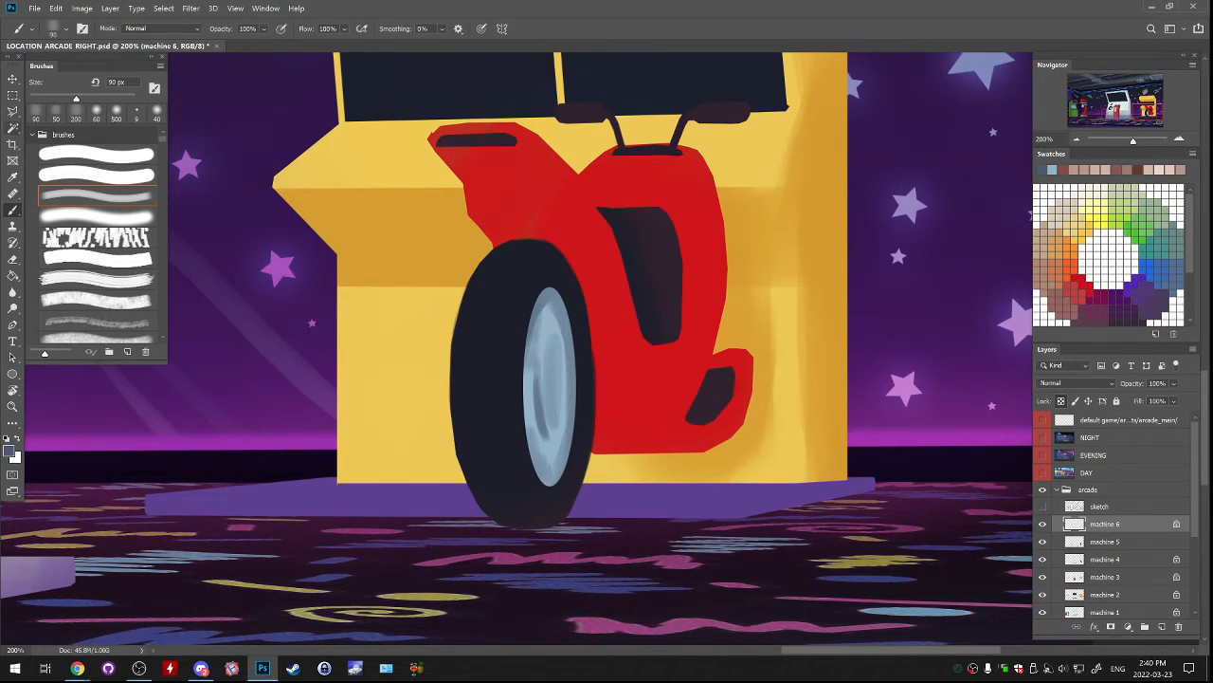
# On a new layer above machine 6, lasso a thin curved blade beside the motorcycle and fill it with dark greyish blue.
pyautogui.press('l')
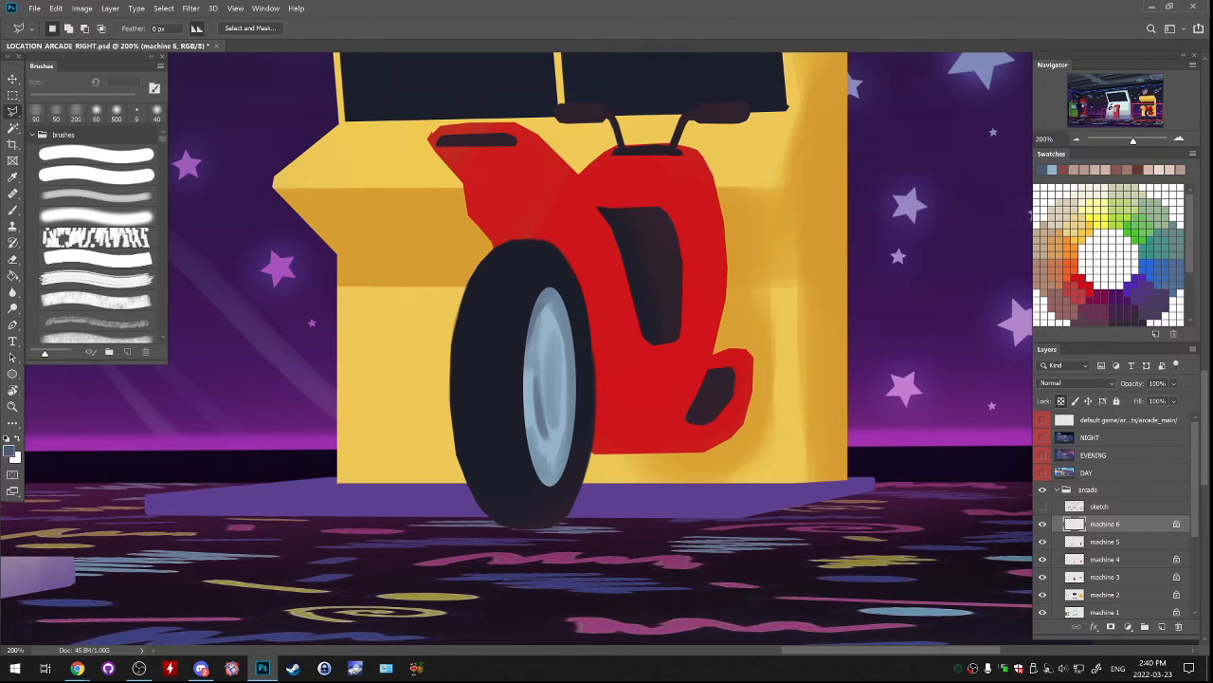
pyautogui.click(1162, 627)
pyautogui.moveTo(588, 313); pyautogui.dragTo(561, 362)
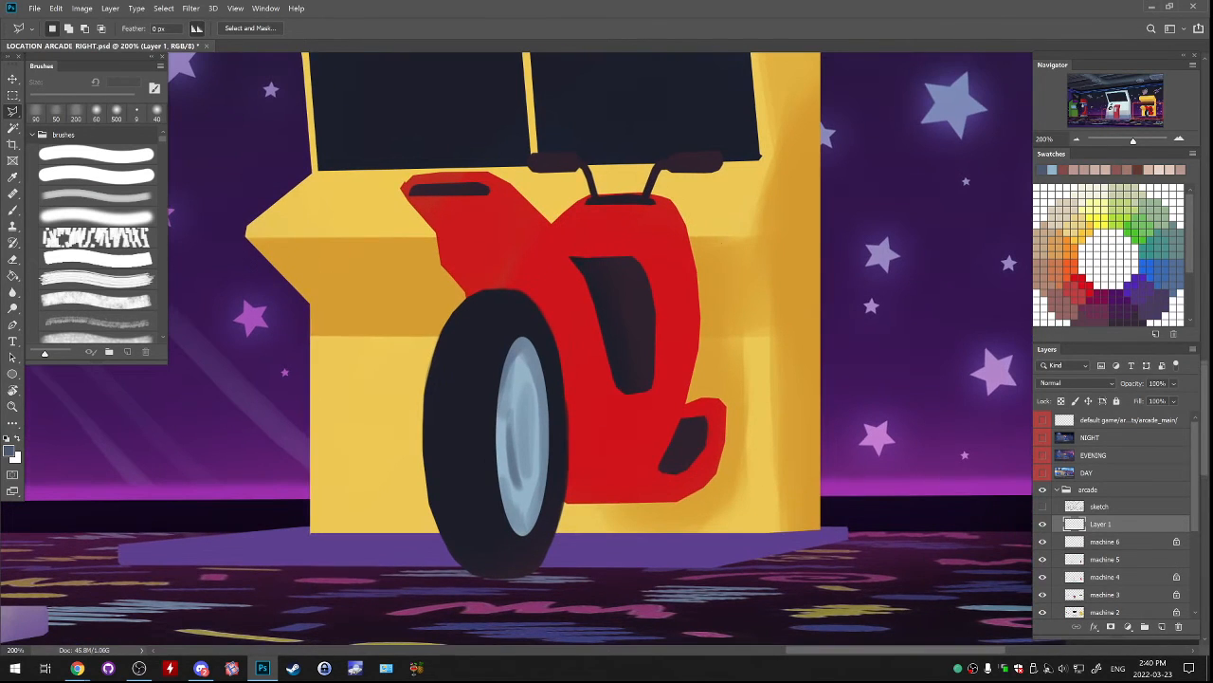
pyautogui.moveTo(721, 243); pyautogui.dragTo(721, 299)
pyautogui.press('g')
pyautogui.keyDown('alt'); pyautogui.click(517, 472); pyautogui.keyUp('alt')
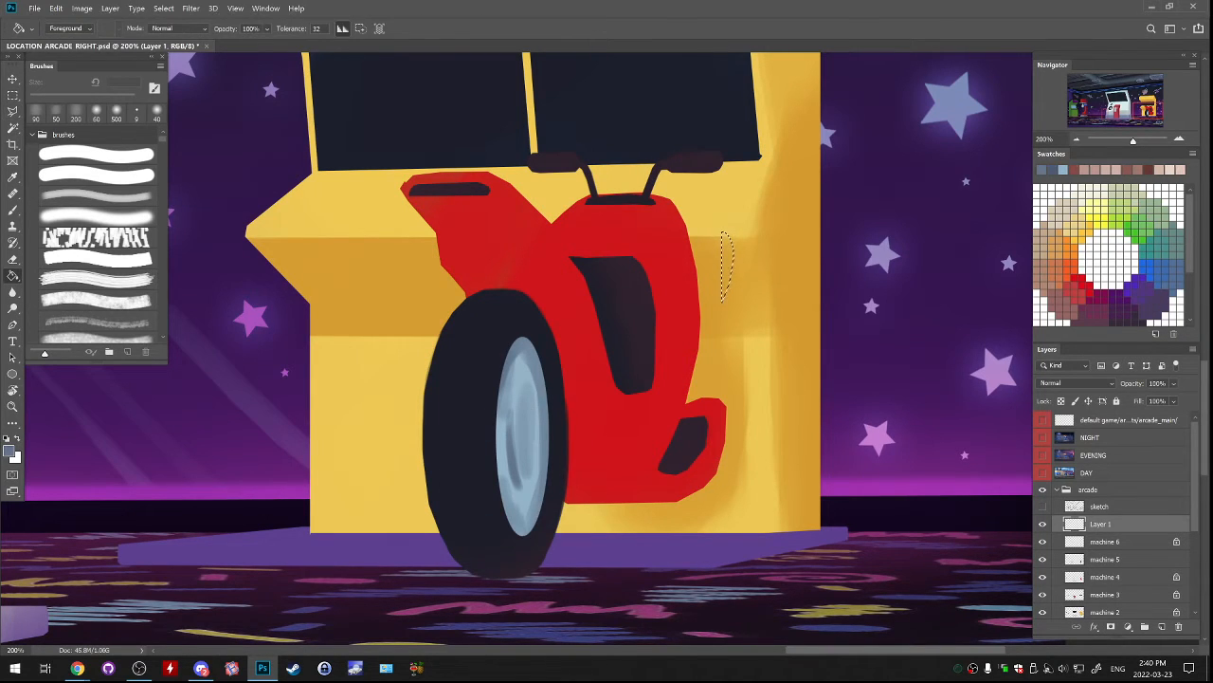
pyautogui.click(8, 452)
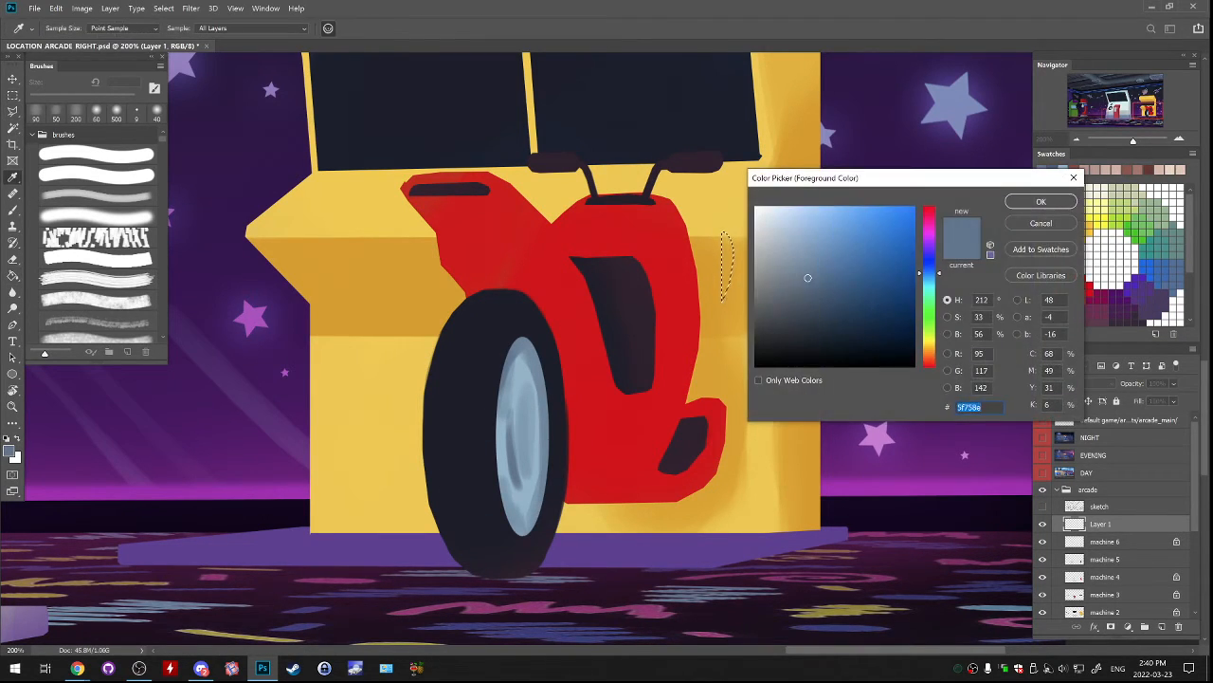
pyautogui.press('Return')
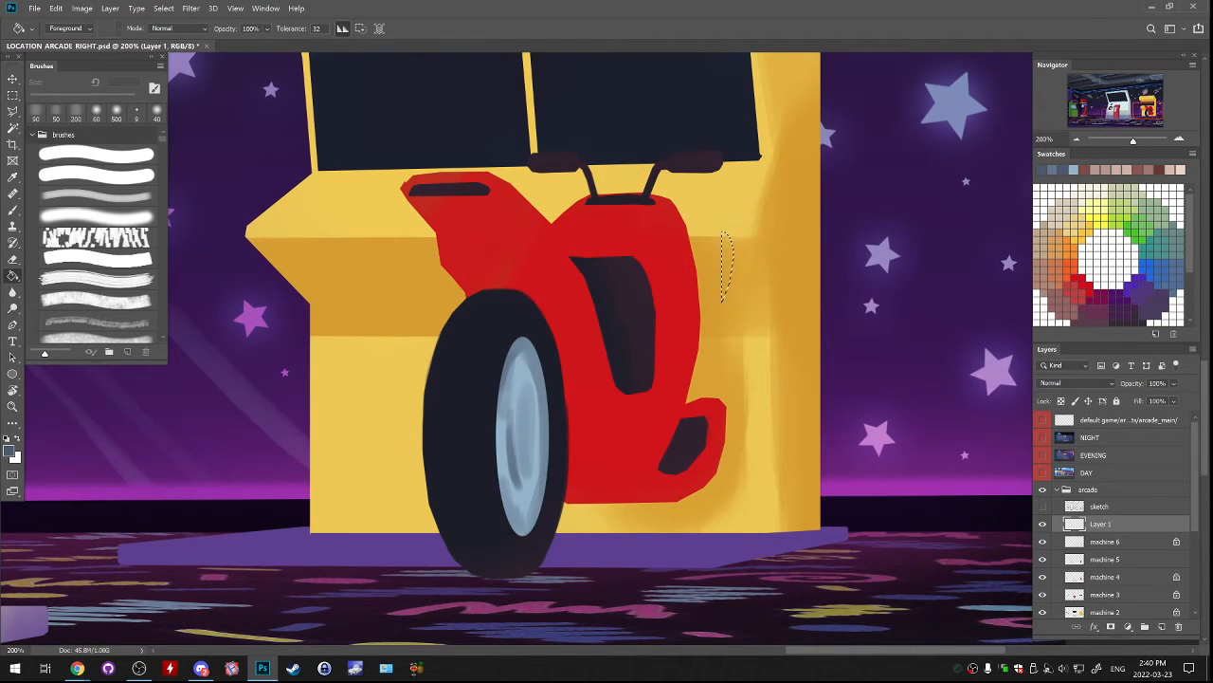
pyautogui.click(728, 263)
# Duplicate the blade, turn the copy 180°, place it opposite below the original and merge the two layers.
pyautogui.hotkey('ctrl', 'j')
pyautogui.hotkey('ctrl', 't')
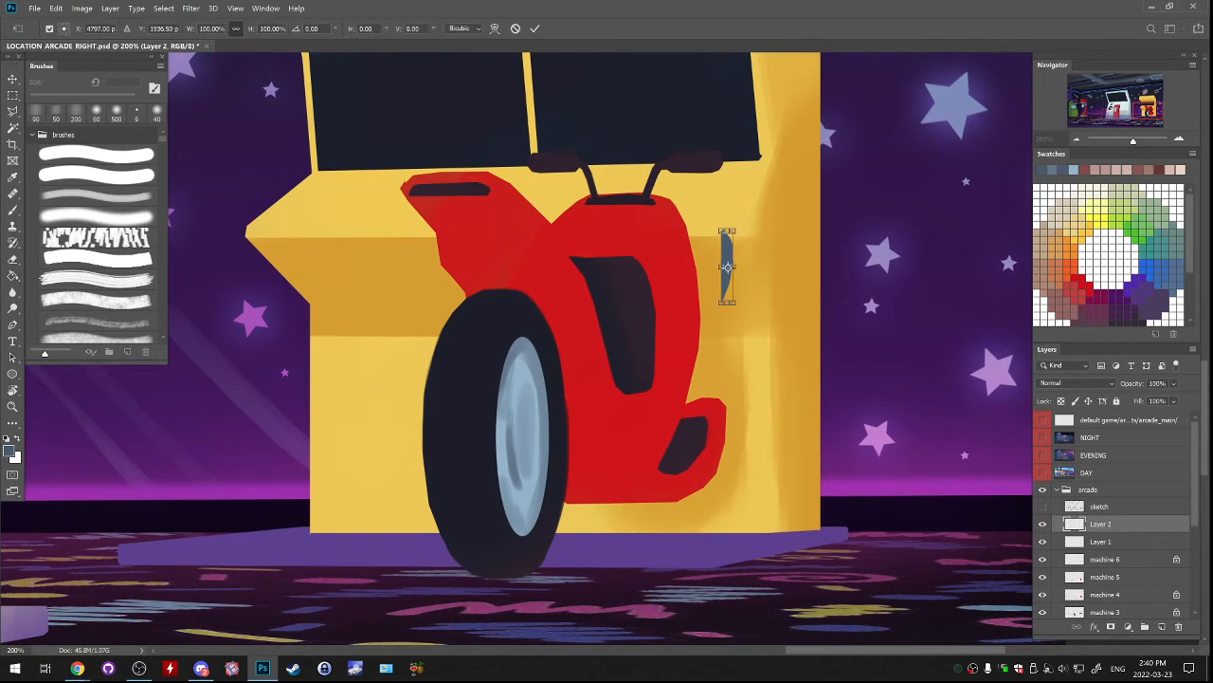
pyautogui.moveTo(741, 214); pyautogui.dragTo(704, 366)
pyautogui.press('Return')
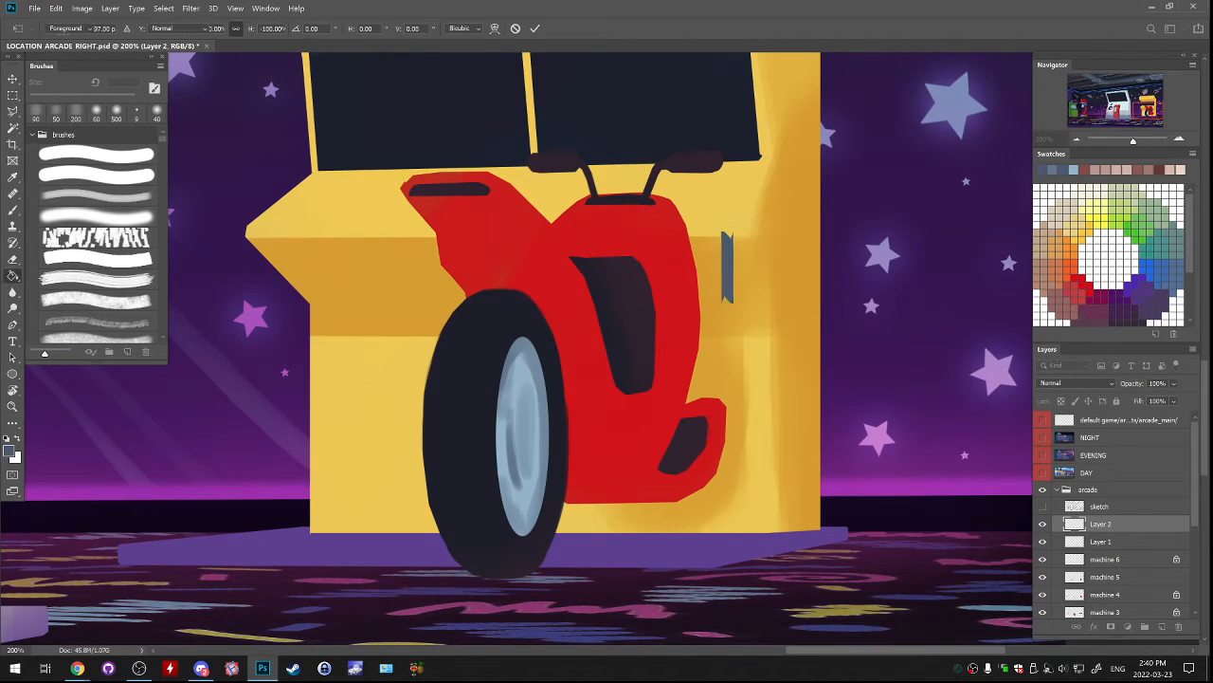
pyautogui.moveTo(764, 269); pyautogui.dragTo(735, 394)
pyautogui.hotkey('ctrl', 'e')
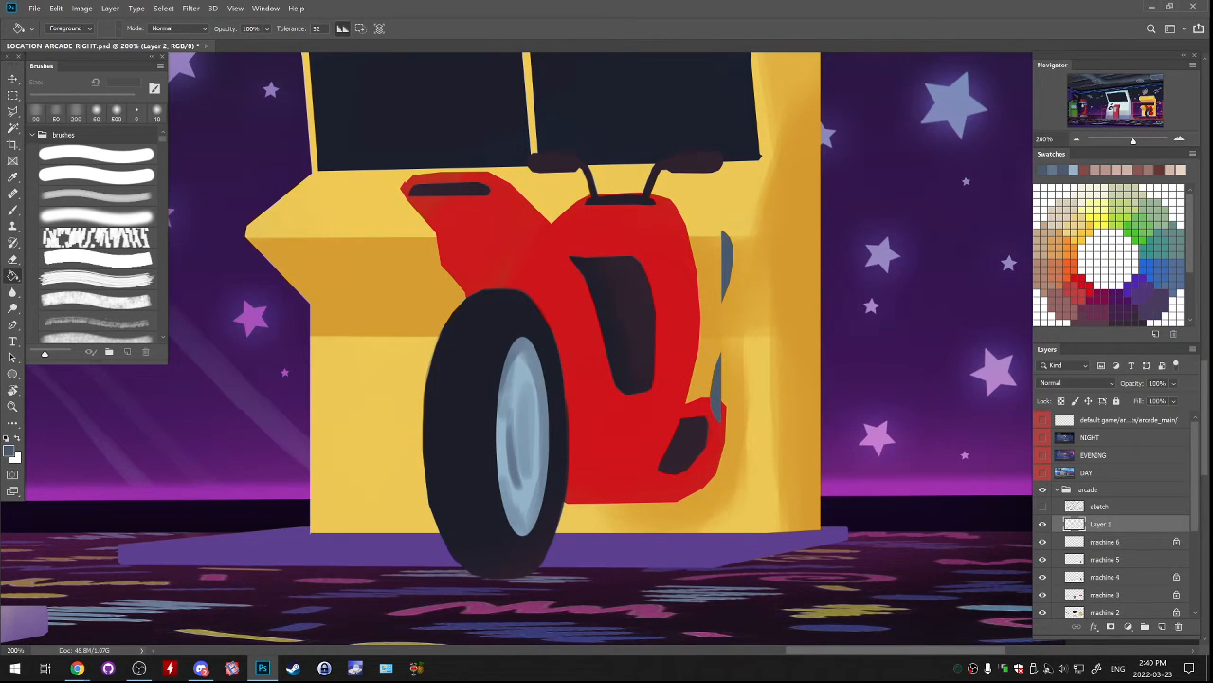
# Duplicate the pair of blades, rotate the copy a quarter turn about their shared centre and merge it down.
pyautogui.press('m')
pyautogui.moveTo(650, 169)
pyautogui.mouseDown()
pyautogui.moveTo(772, 381)
pyautogui.moveTo(786, 486)
pyautogui.moveTo(804, 483)
pyautogui.mouseUp()
pyautogui.hotkey('ctrl', 'j')
pyautogui.hotkey('ctrl', 't')
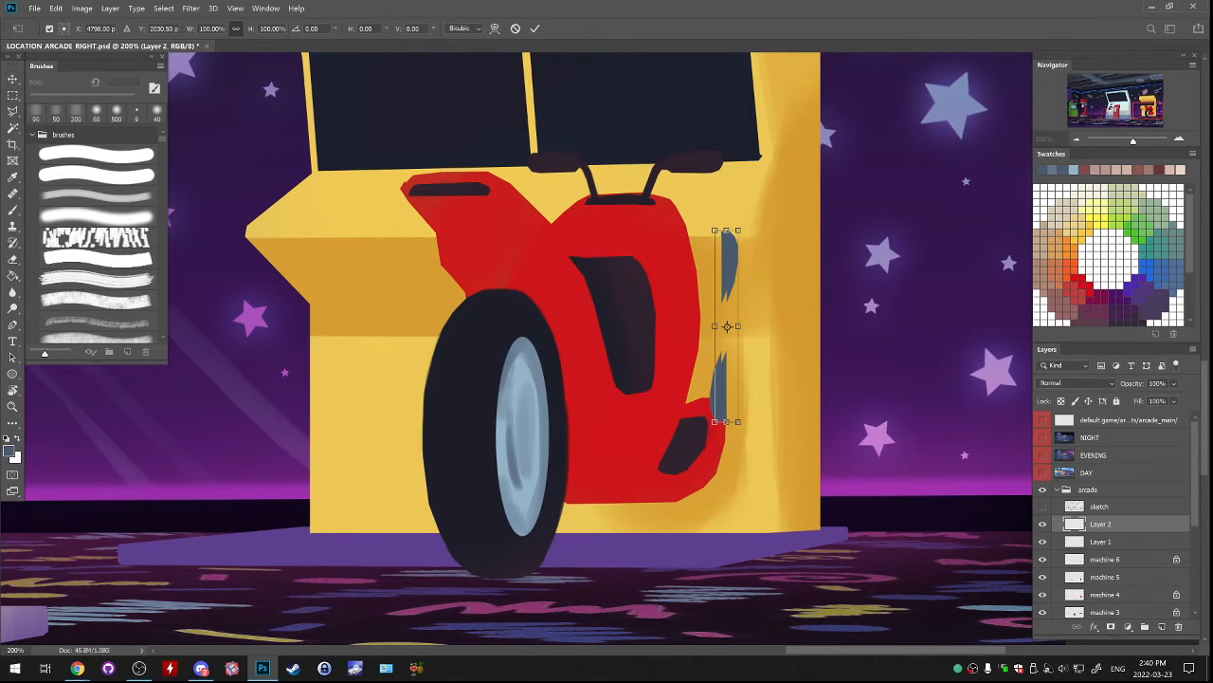
pyautogui.moveTo(779, 211); pyautogui.dragTo(838, 327)
pyautogui.press('Return')
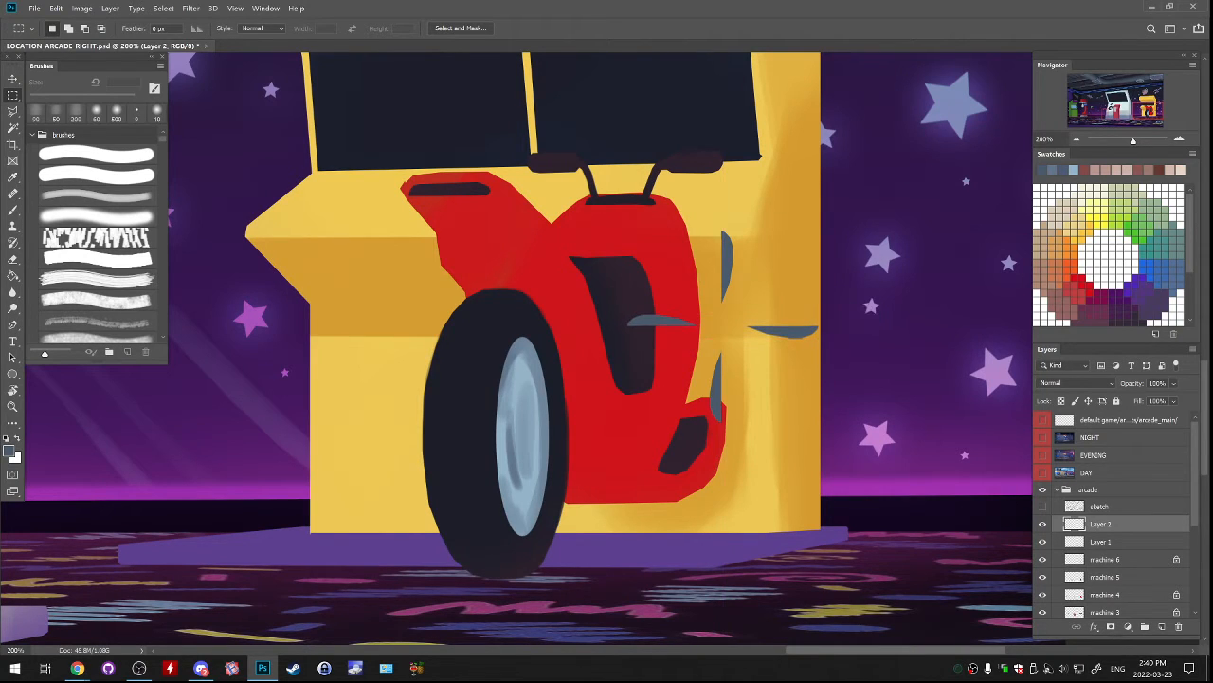
pyautogui.hotkey('ctrl', 'e')
# Duplicate the four-blade cross and rotate the copy by half a right angle to form eight evenly spaced blades.
pyautogui.moveTo(562, 163); pyautogui.dragTo(869, 456)
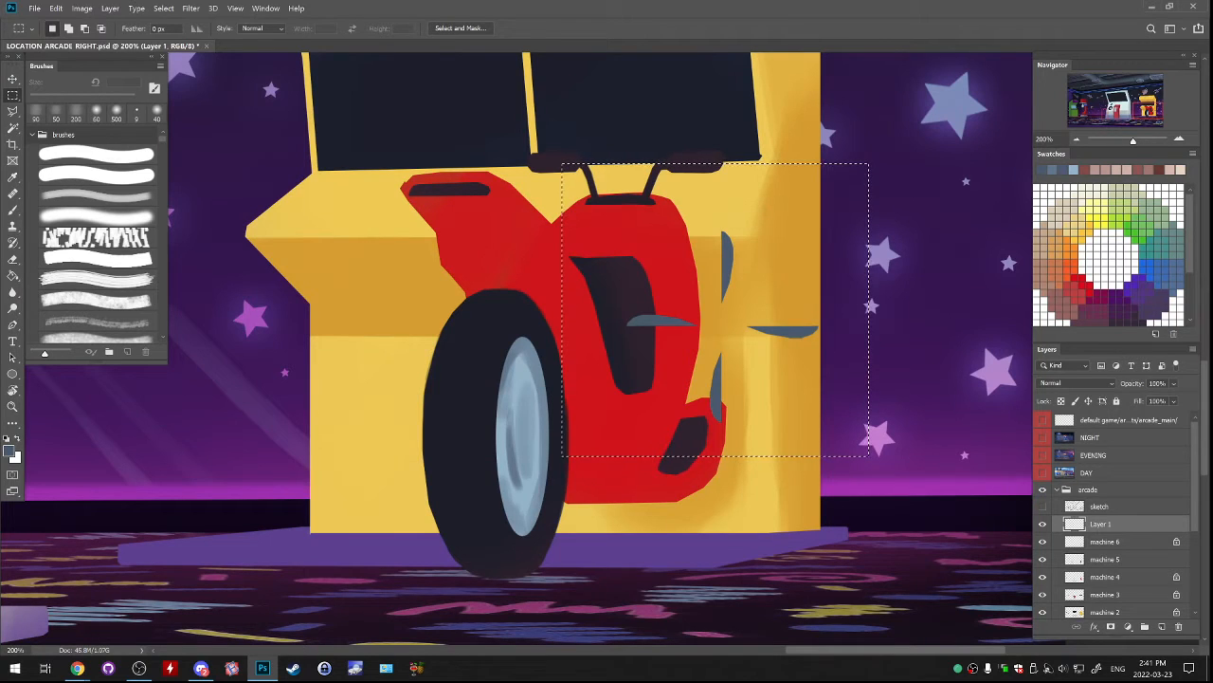
pyautogui.hotkey('ctrl', 'j')
pyautogui.hotkey('ctrl', 't')
pyautogui.moveTo(848, 202); pyautogui.dragTo(857, 326)
pyautogui.press('Return')
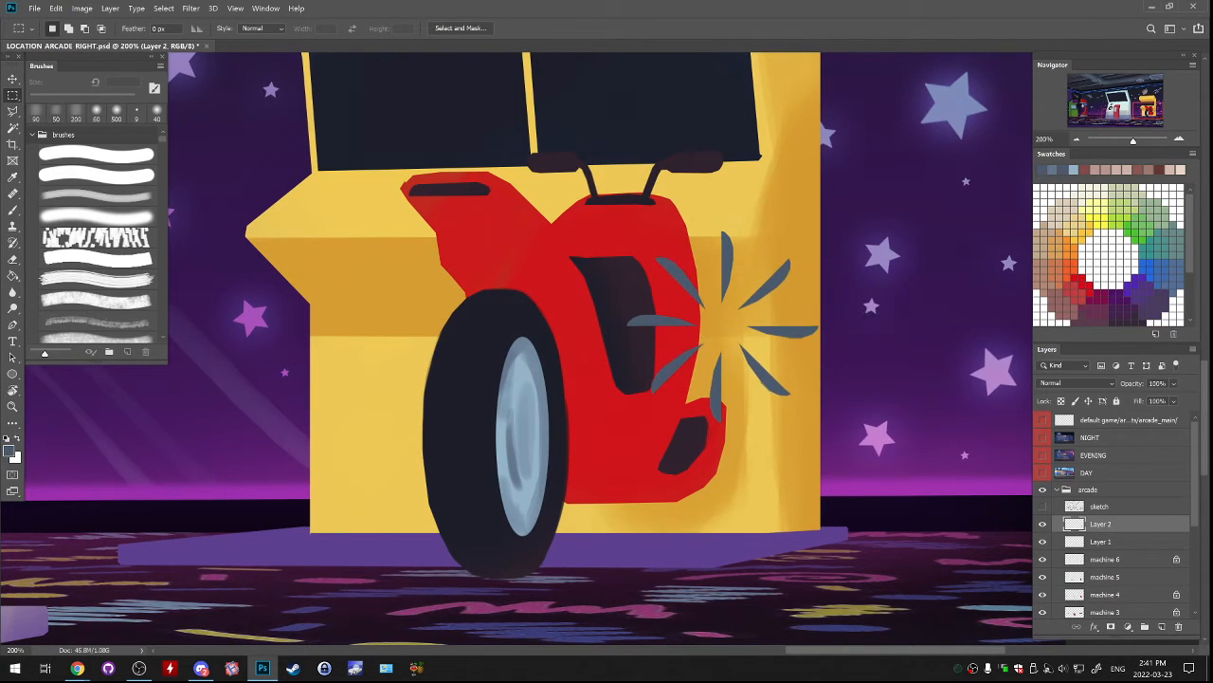
# Duplicate the eight blades, rotate the copy about 21.4° around the same centre and merge everything into one pinwheel layer.
pyautogui.moveTo(552, 197)
pyautogui.mouseDown()
pyautogui.moveTo(853, 463)
pyautogui.moveTo(830, 446)
pyautogui.mouseUp()
pyautogui.hotkey('ctrl', 't')
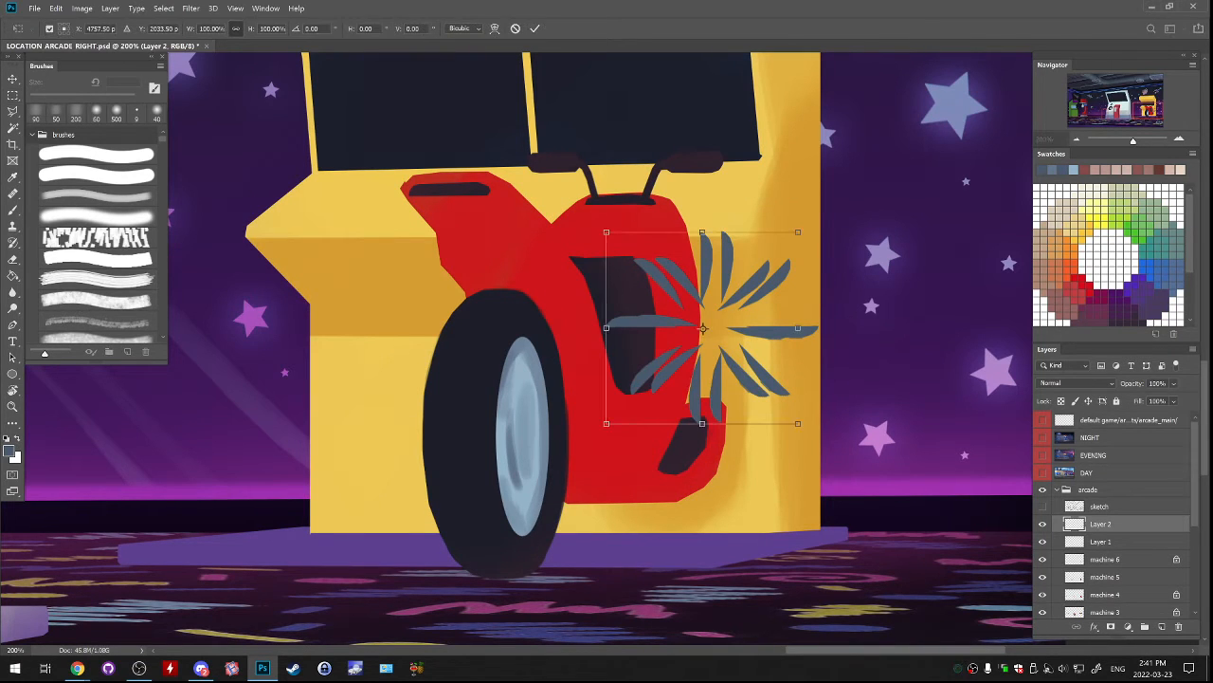
pyautogui.moveTo(825, 244); pyautogui.dragTo(853, 273)
pyautogui.moveTo(809, 324); pyautogui.dragTo(808, 299)
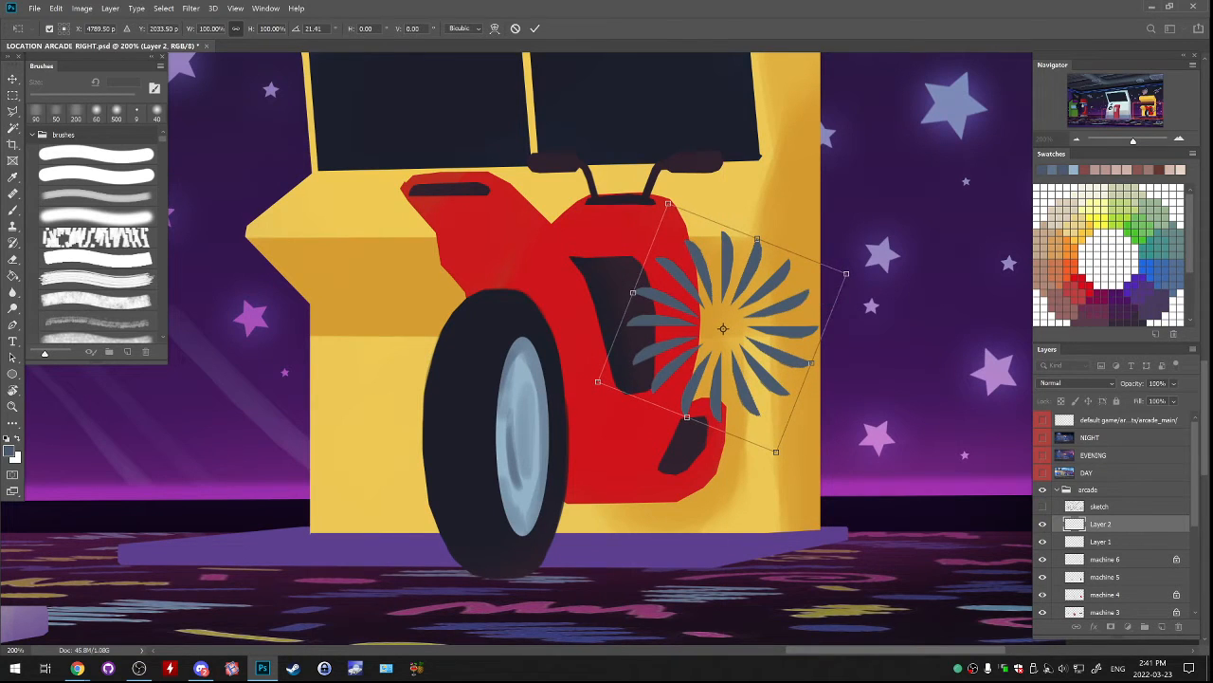
pyautogui.press('Return')
pyautogui.press('m')
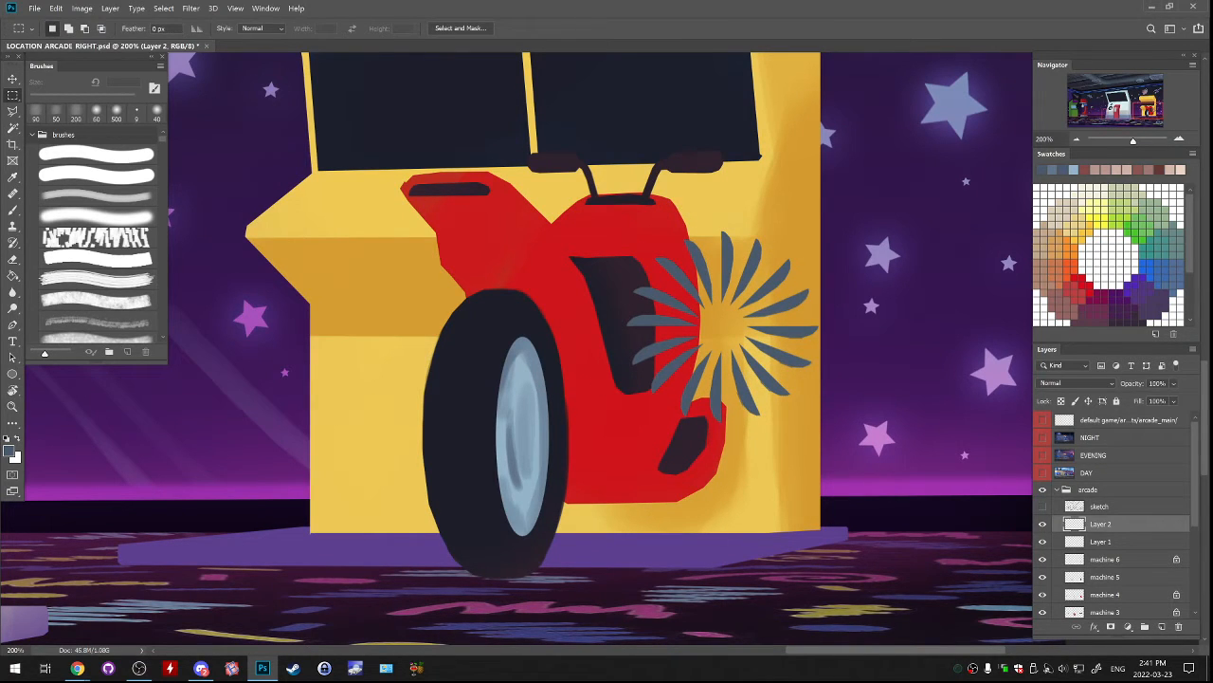
pyautogui.hotkey('ctrl', 'e')
# Move the pinwheel over the motorcycle wheel's blue hub and squeeze it to about 32% width with a slight vertical skew.
pyautogui.moveTo(727, 356); pyautogui.dragTo(541, 472)
pyautogui.hotkey('ctrl', 't')
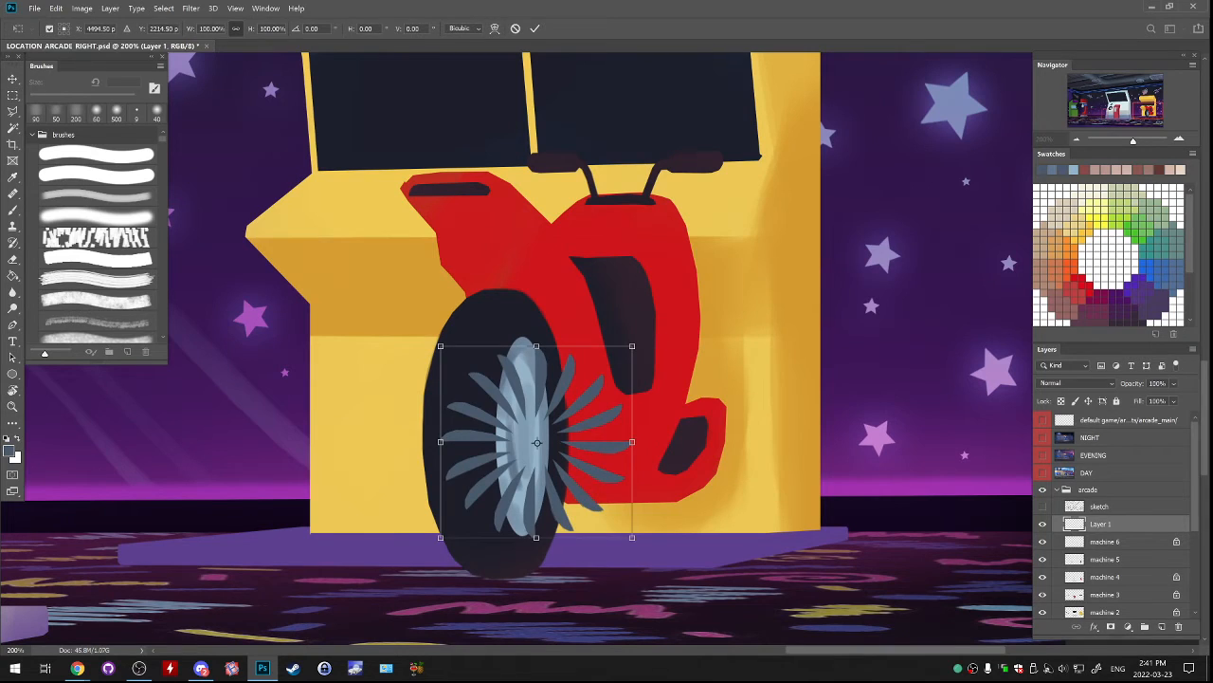
pyautogui.moveTo(633, 442); pyautogui.dragTo(470, 441)
pyautogui.hotkey('ctrl', 'z')
pyautogui.moveTo(519, 471); pyautogui.dragTo(544, 465)
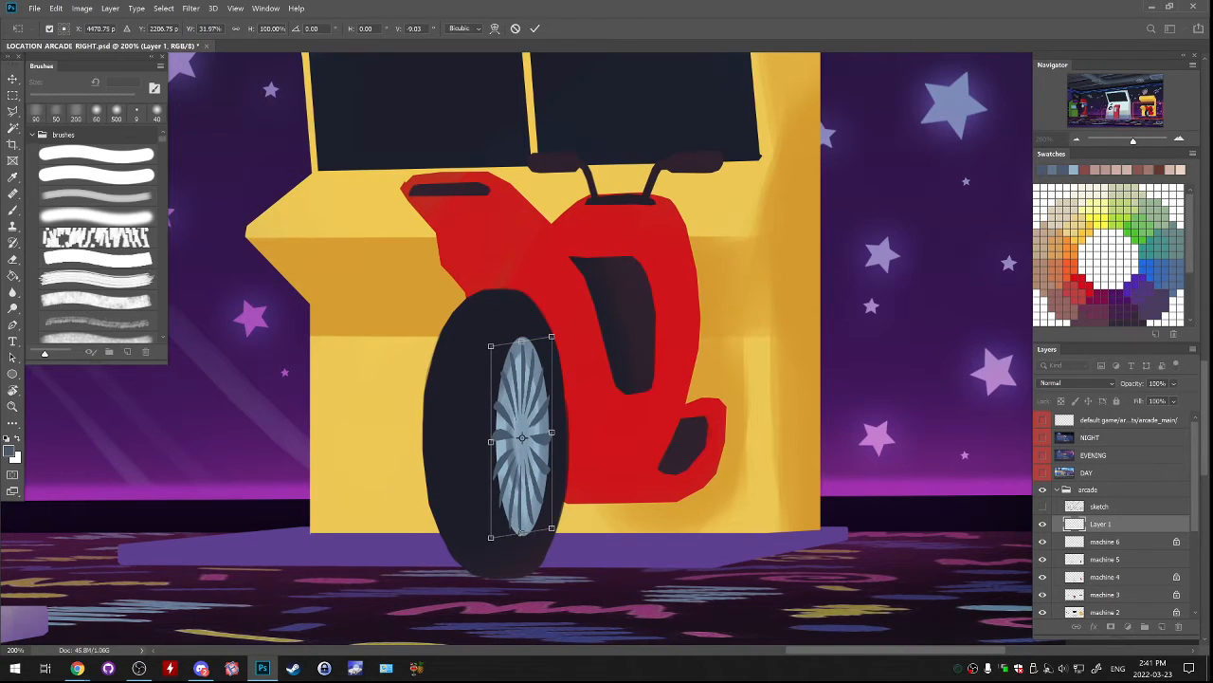
# Skew the pinwheel vertically to about -25.7° at about 27.7% width and 110.6% height so it fits the oval hub.
pyautogui.moveTo(552, 336); pyautogui.dragTo(493, 330)
pyautogui.moveTo(495, 526); pyautogui.dragTo(495, 542)
pyautogui.moveTo(548, 434); pyautogui.dragTo(547, 432)
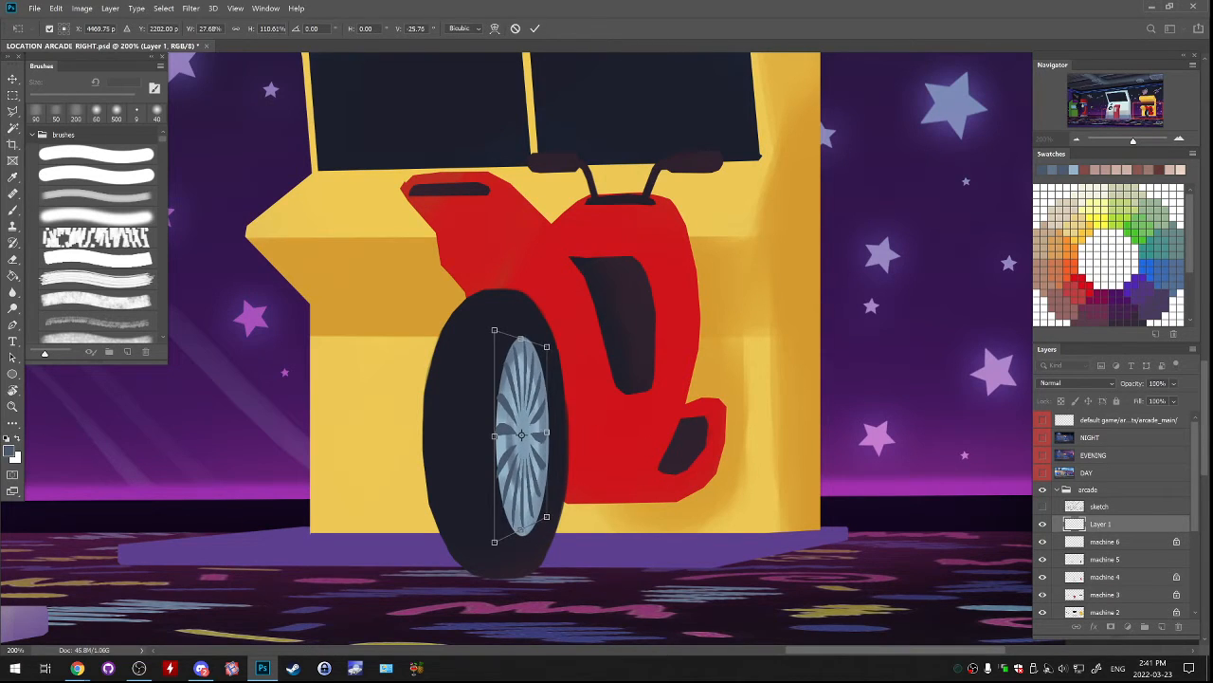
pyautogui.press('Return')
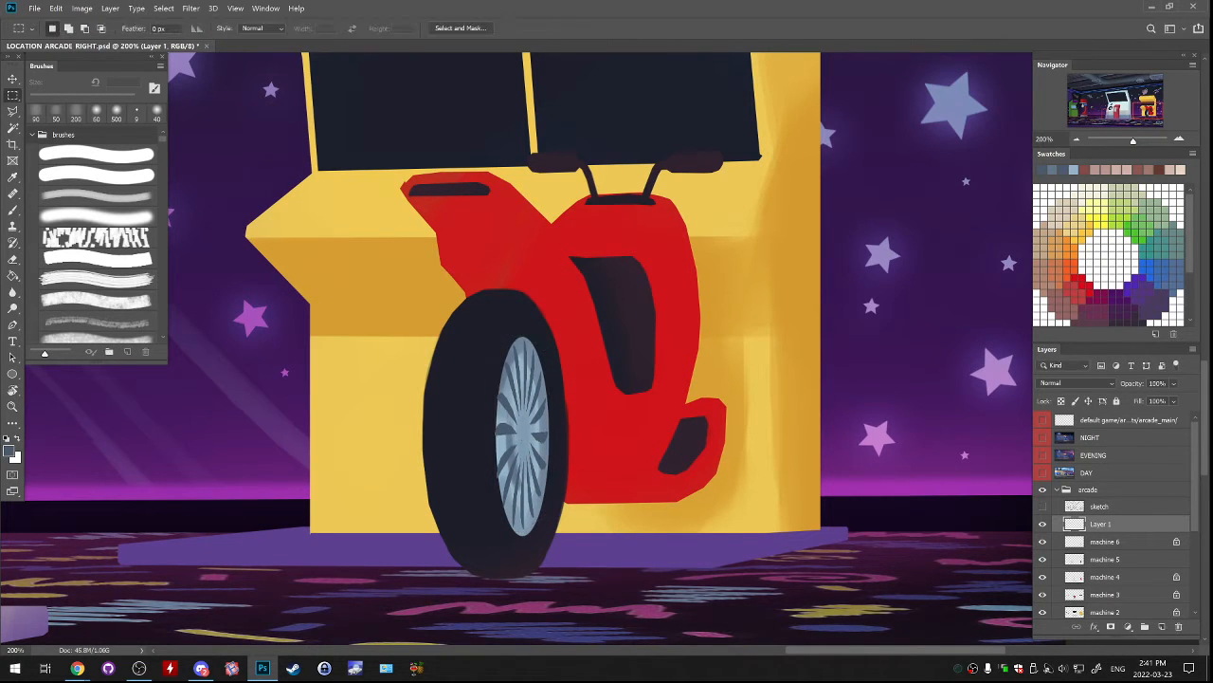
# Erase the inner ends of the spokes around the hub's centre with a 20 px eraser.
pyautogui.press('e')
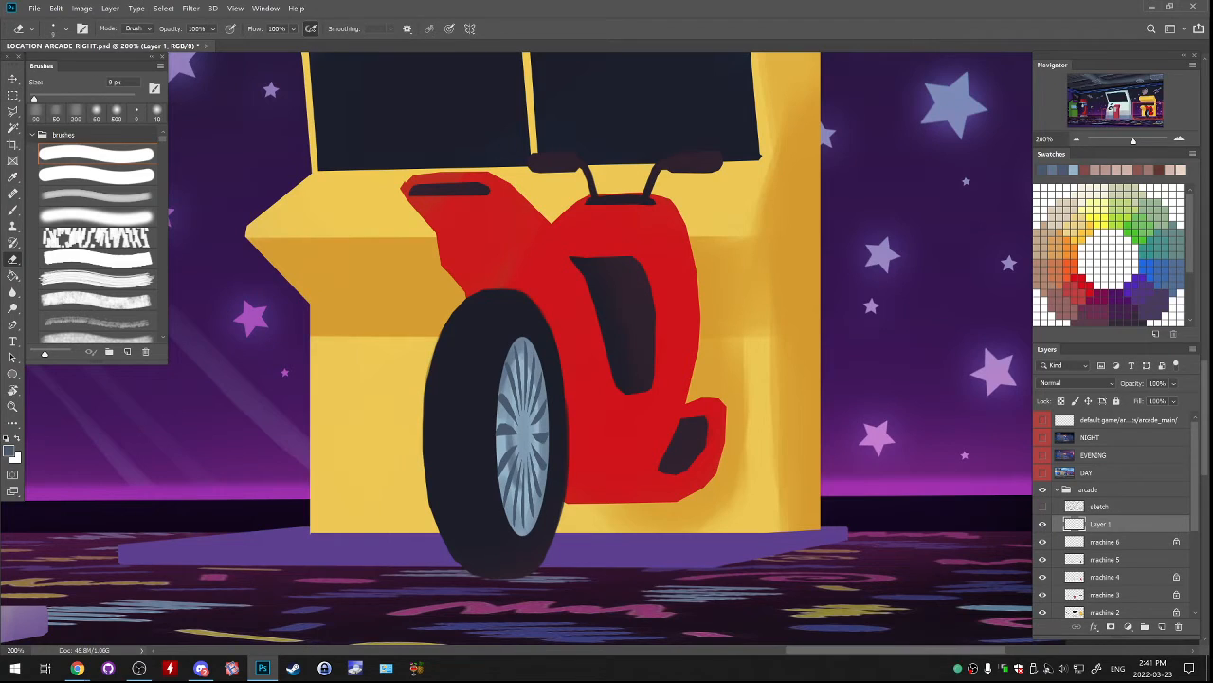
pyautogui.press(']')
pyautogui.press(']')
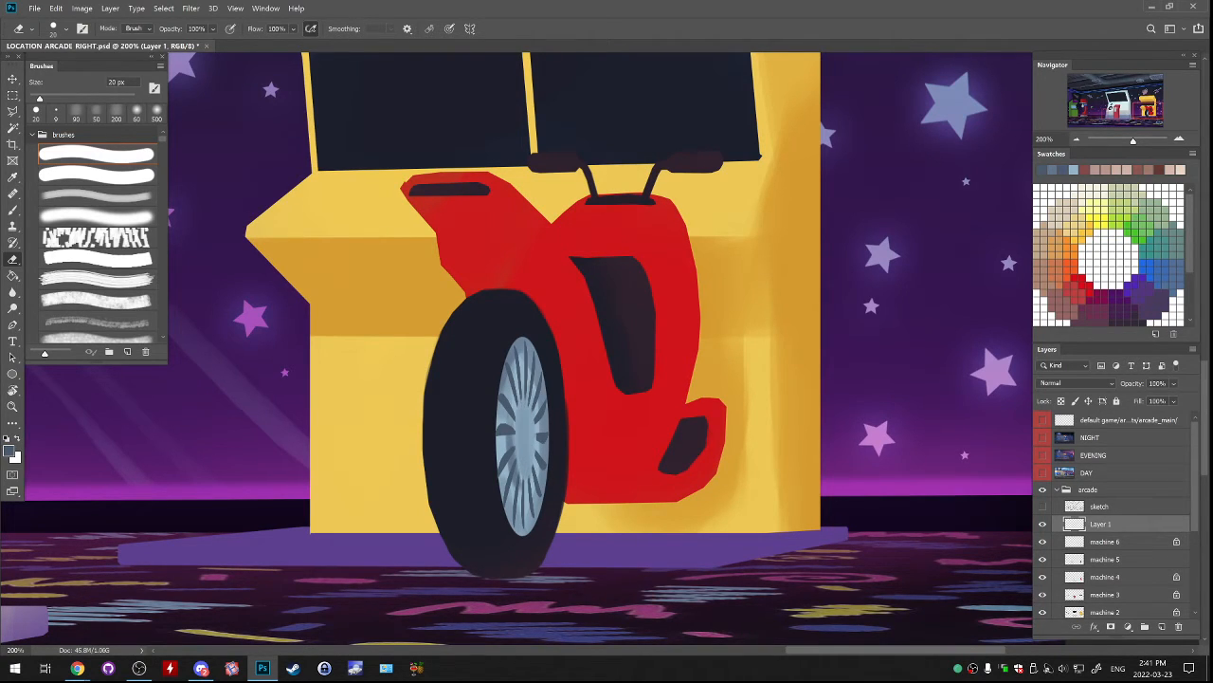
# Try to paint light blue strokes over the hub's centre with the hard round brush at 10 px.
pyautogui.press('b')
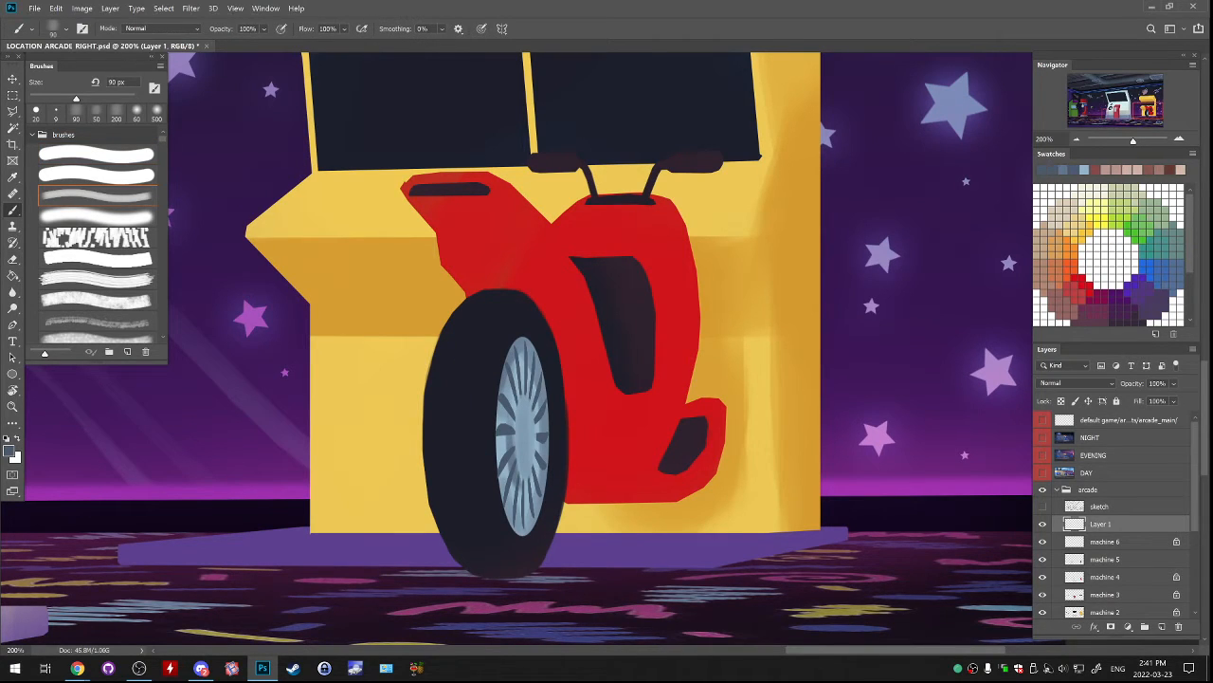
pyautogui.click(97, 155)
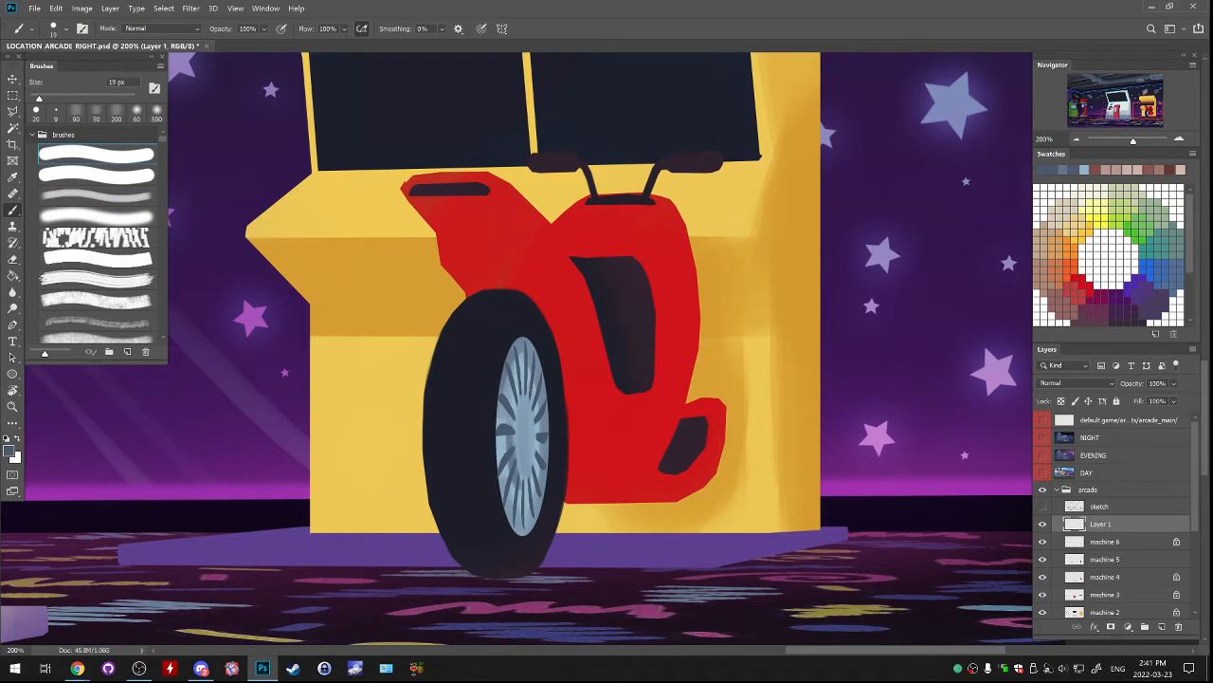
pyautogui.press(']')
pyautogui.press(']')
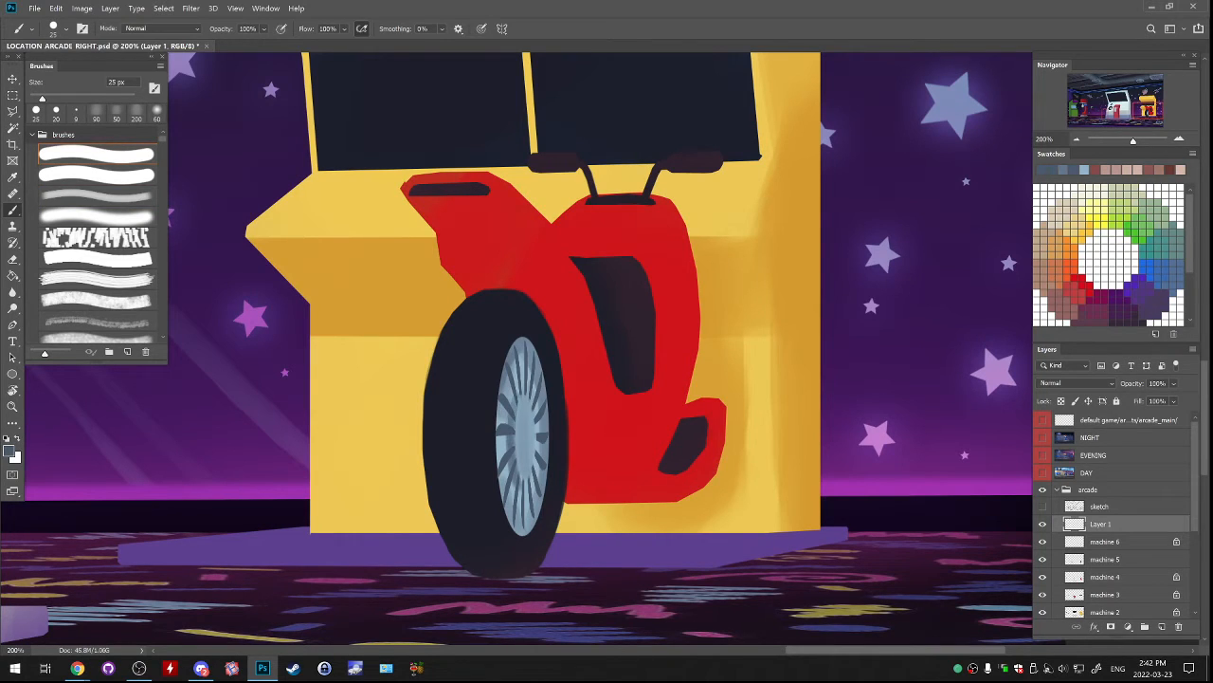
pyautogui.keyDown('alt'); pyautogui.click(504, 446); pyautogui.keyUp('alt')
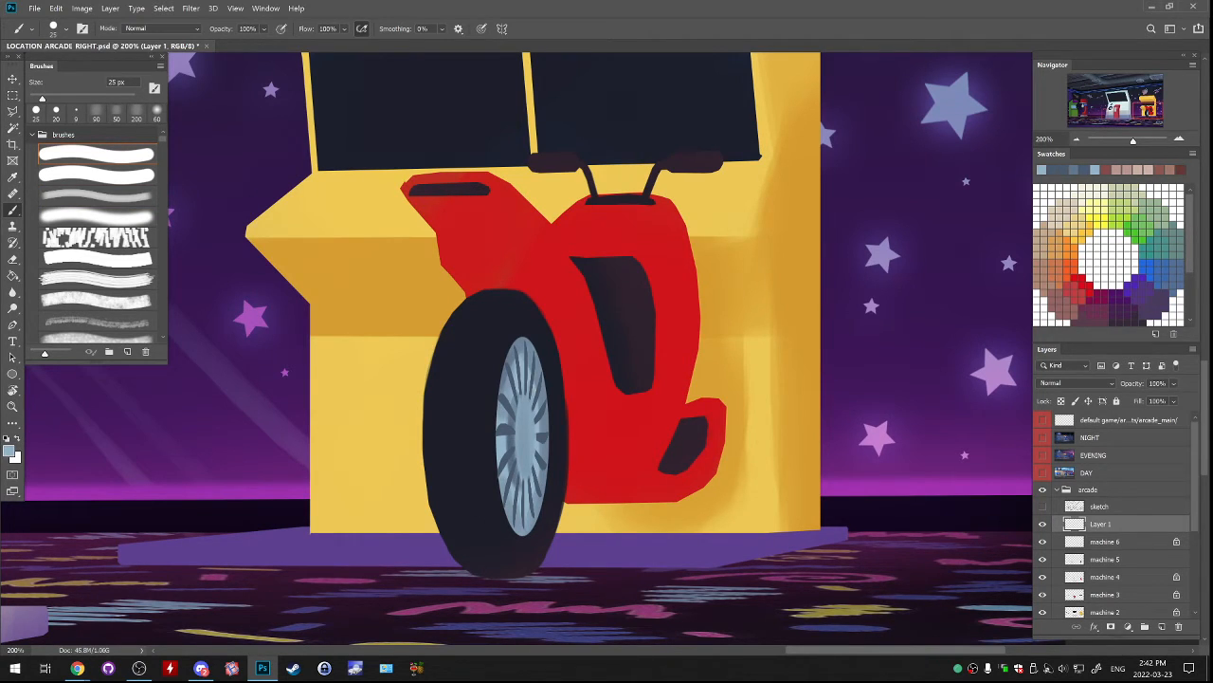
pyautogui.press('[')
pyautogui.press('[')
pyautogui.hotkey('ctrl', 'z')
pyautogui.moveTo(519, 402); pyautogui.dragTo(518, 463)
pyautogui.hotkey('ctrl', 'z')
pyautogui.moveTo(515, 439); pyautogui.dragTo(520, 475)
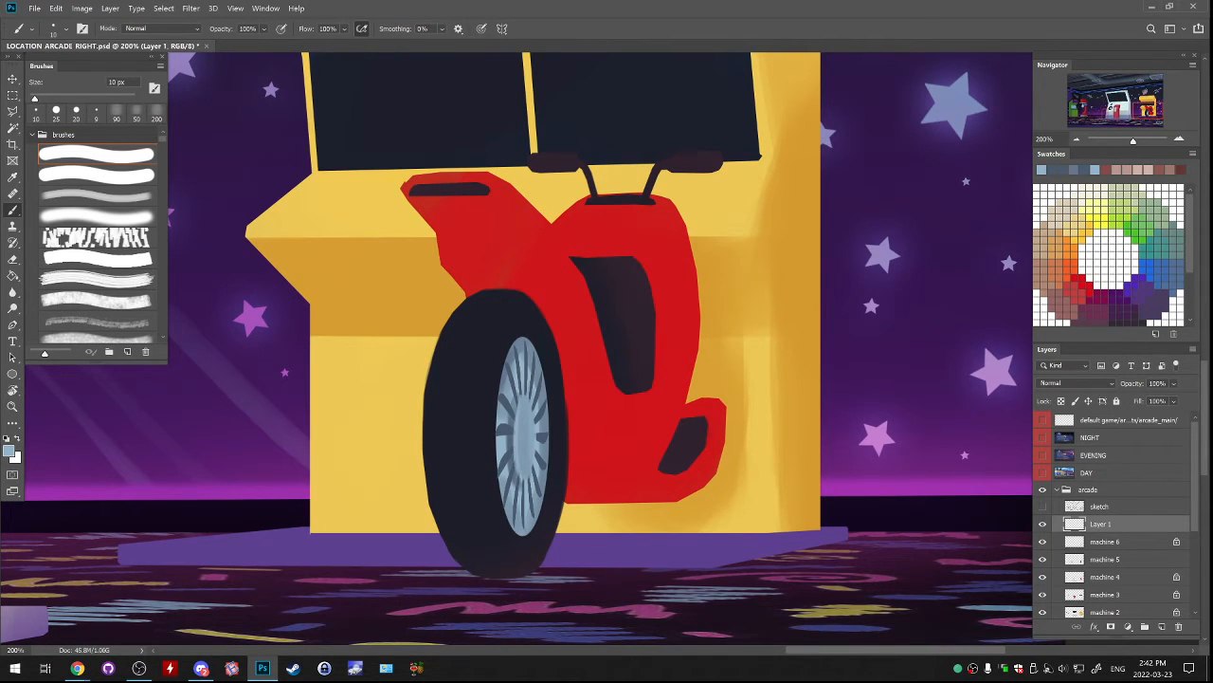
# Try to paint a dark centre on the hub with a 25 px brush, and undo the strokes.
pyautogui.press('d')
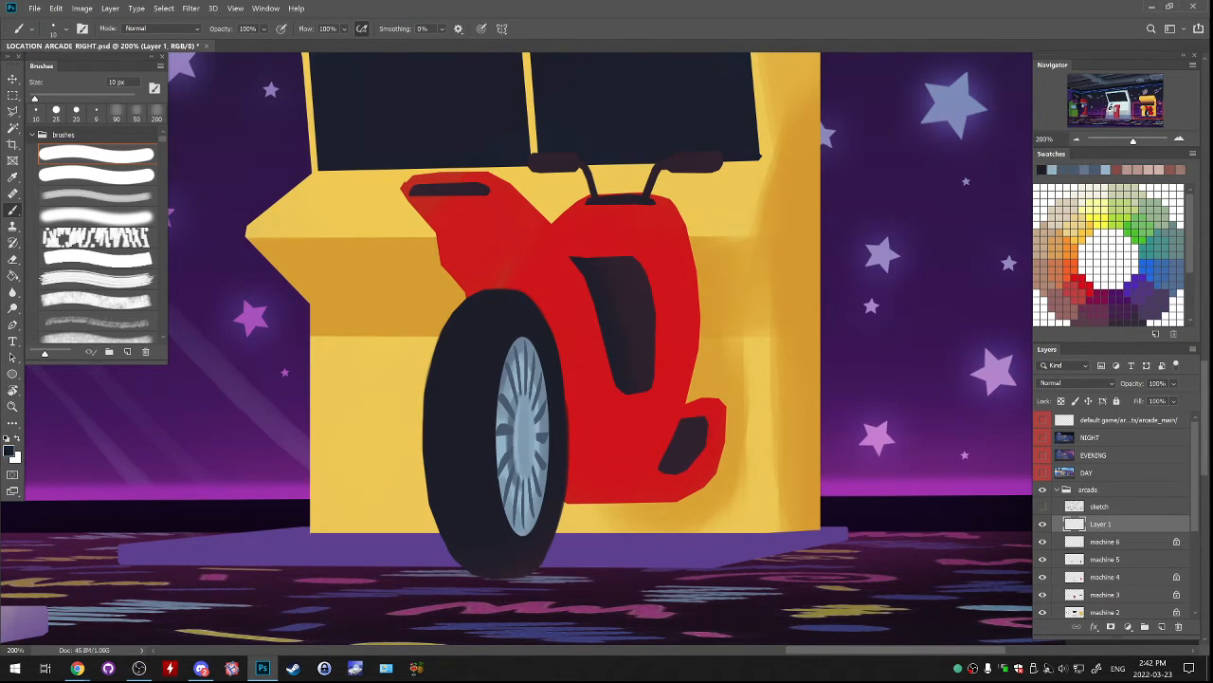
pyautogui.press(']')
pyautogui.press(']')
pyautogui.press(']')
pyautogui.moveTo(525, 415); pyautogui.dragTo(525, 452)
pyautogui.hotkey('ctrl', 'z')
pyautogui.hotkey('ctrl', 'z')
pyautogui.hotkey('ctrl', 'z')
pyautogui.hotkey('ctrl', 'z')
pyautogui.hotkey('ctrl', 'z')
# Identify the layers holding the spokes and the hub, and make the machine 6 layer active.
pyautogui.keyDown('alt'); pyautogui.click(504, 428); pyautogui.keyUp('alt')
pyautogui.keyDown('alt'); pyautogui.click(506, 438); pyautogui.keyUp('alt')
pyautogui.keyDown('alt'); pyautogui.click(508, 442); pyautogui.keyUp('alt')
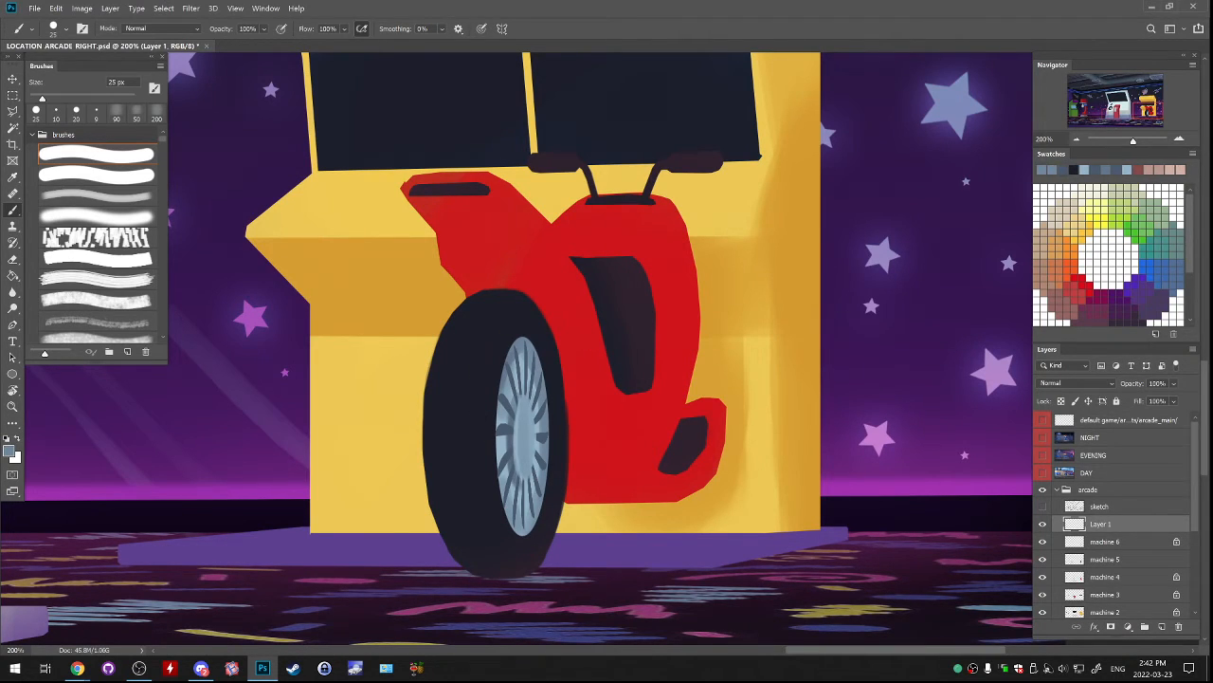
pyautogui.click(1042, 524)
pyautogui.click(1042, 524)
pyautogui.click(1043, 542)
pyautogui.click(1043, 541)
pyautogui.click(1106, 542)
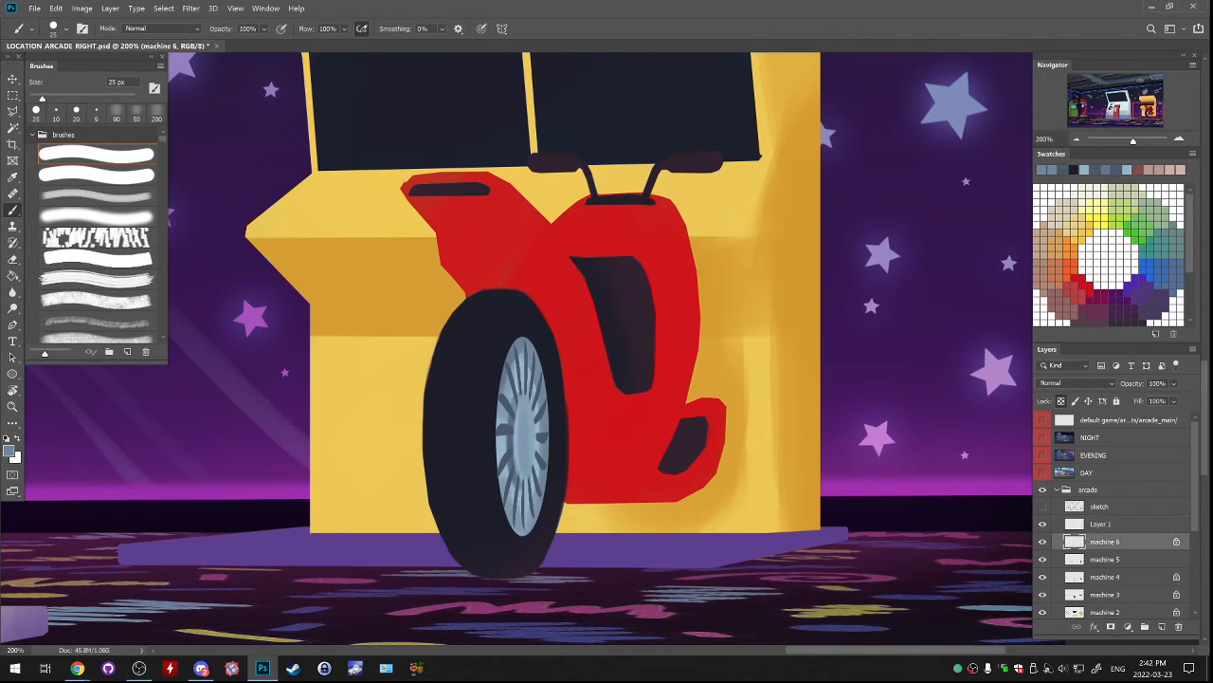
# Paint sampled light blue along the right edge of the wheel hub with a 25 px hard brush.
pyautogui.keyDown('alt'); pyautogui.click(504, 433); pyautogui.keyUp('alt')
pyautogui.keyDown('alt'); pyautogui.click(503, 442); pyautogui.keyUp('alt')
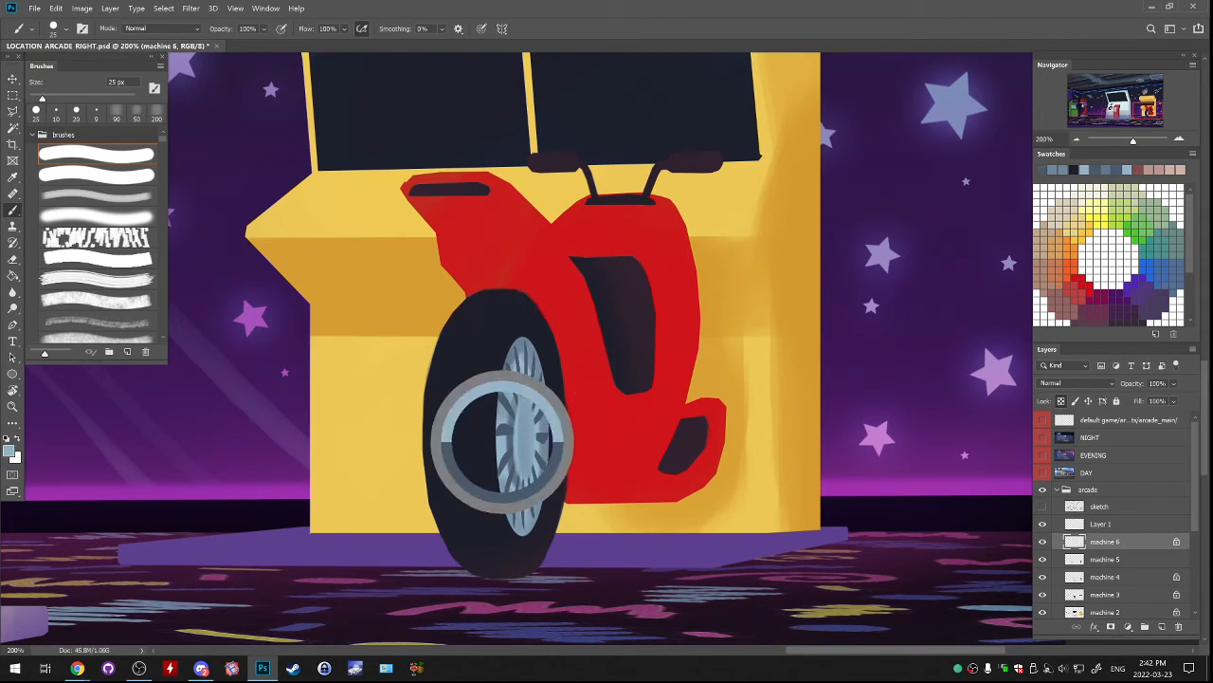
pyautogui.hotkey('ctrl', 'z')
pyautogui.moveTo(531, 353)
pyautogui.mouseDown()
pyautogui.moveTo(546, 433)
pyautogui.moveTo(541, 518)
pyautogui.mouseUp()
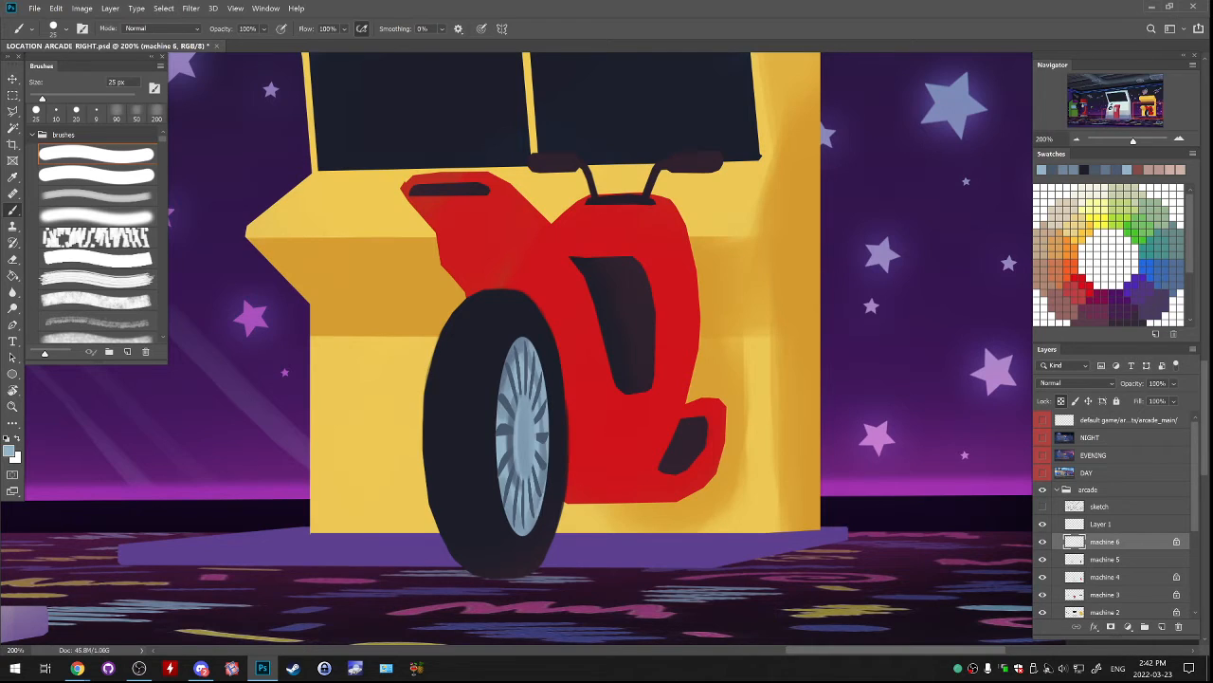
pyautogui.hotkey('ctrl', 'z')
pyautogui.moveTo(542, 370); pyautogui.dragTo(548, 463)
pyautogui.moveTo(547, 470); pyautogui.dragTo(527, 533)
# Choose a darker, muted blue and softly shade the hub's upper and right edge with the 35 px soft brush.
pyautogui.click(9, 452)
pyautogui.click(929, 269)
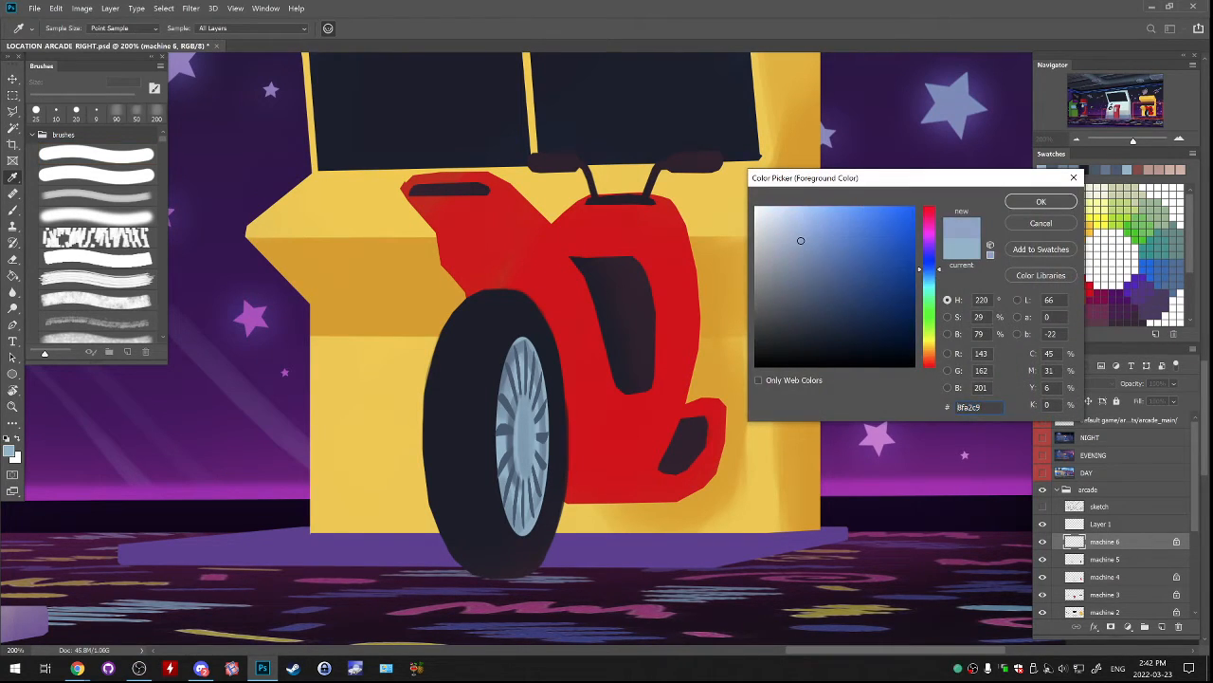
pyautogui.click(824, 293)
pyautogui.press('Return')
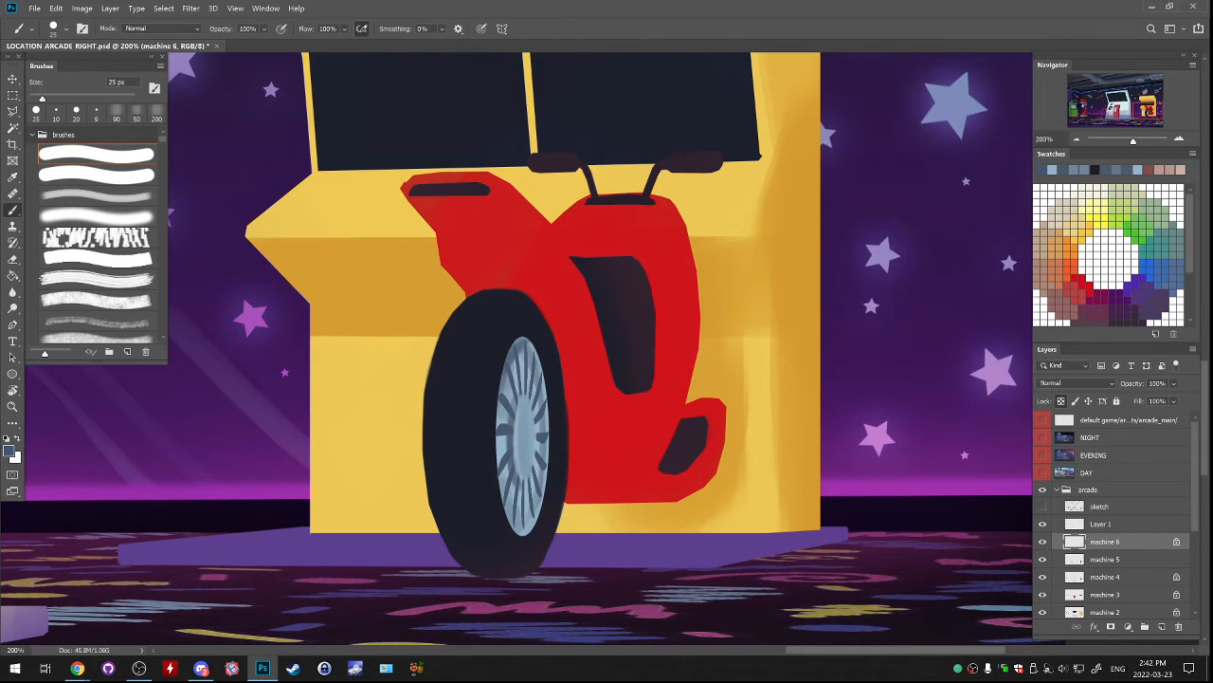
pyautogui.click(95, 216)
pyautogui.moveTo(522, 353)
pyautogui.mouseDown()
pyautogui.moveTo(509, 372)
pyautogui.moveTo(535, 360)
pyautogui.moveTo(548, 451)
pyautogui.mouseUp()
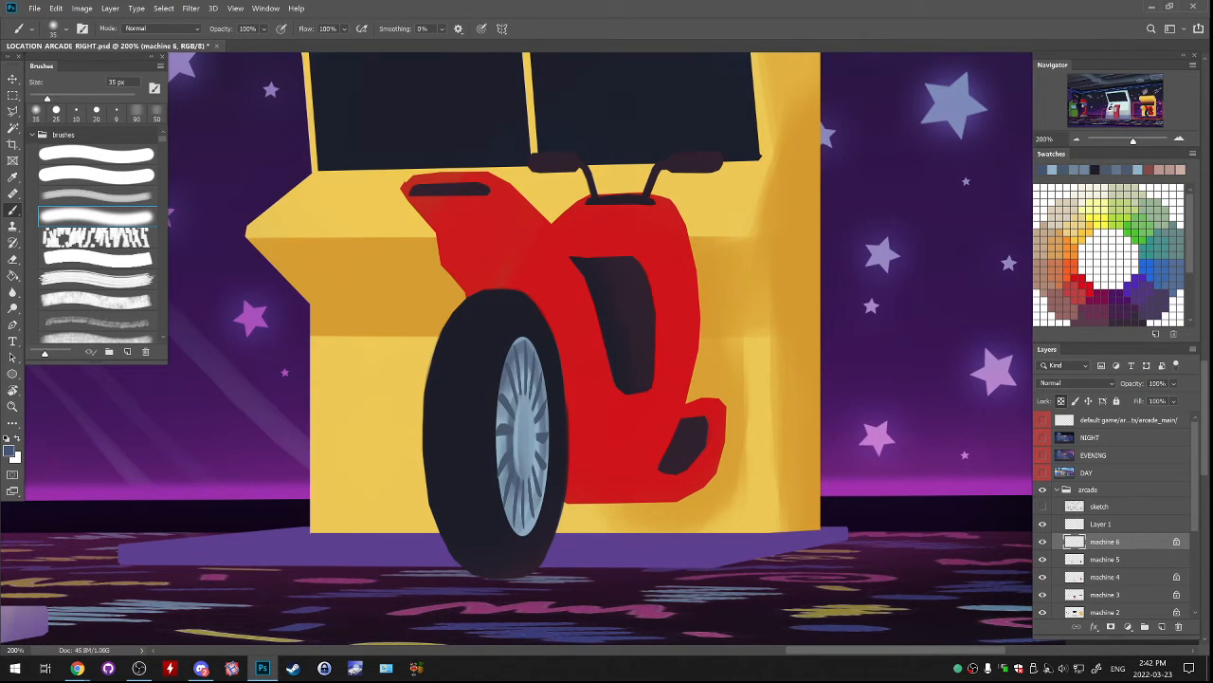
pyautogui.keyDown('alt'); pyautogui.click(493, 439); pyautogui.keyUp('alt')
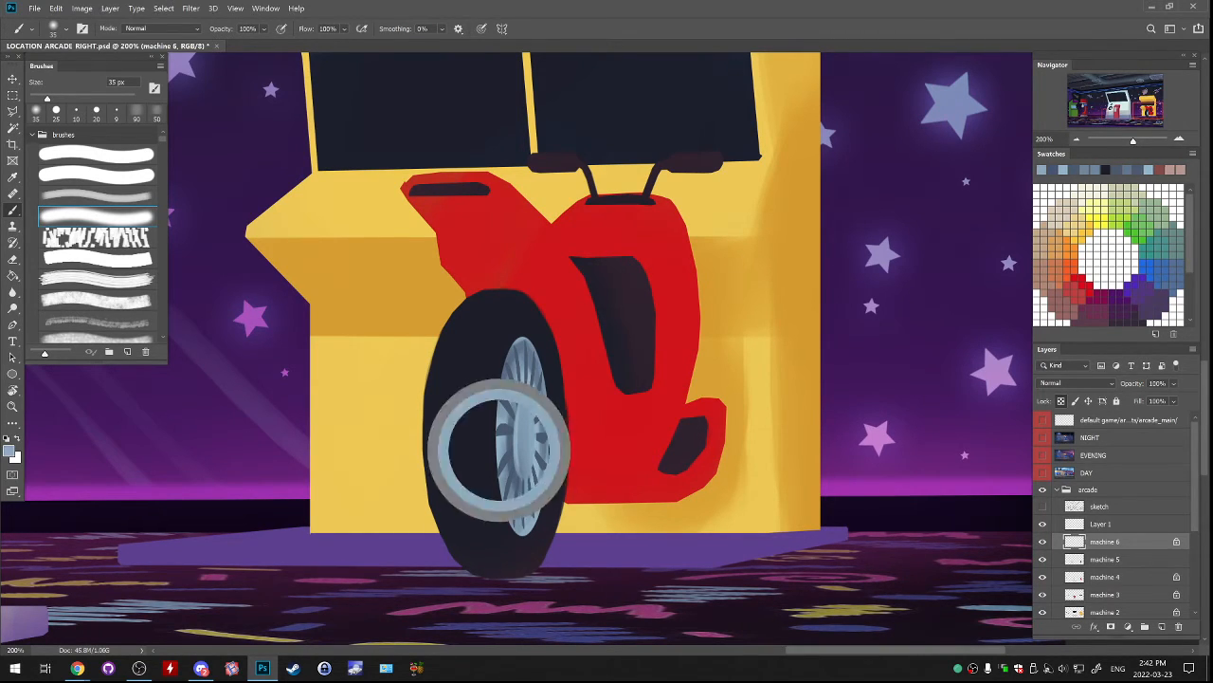
# On Layer 1 with transparency locked, darken the spokes around the hub's centre in near-black with a 70 px soft brush.
pyautogui.hotkey('alt', ']')
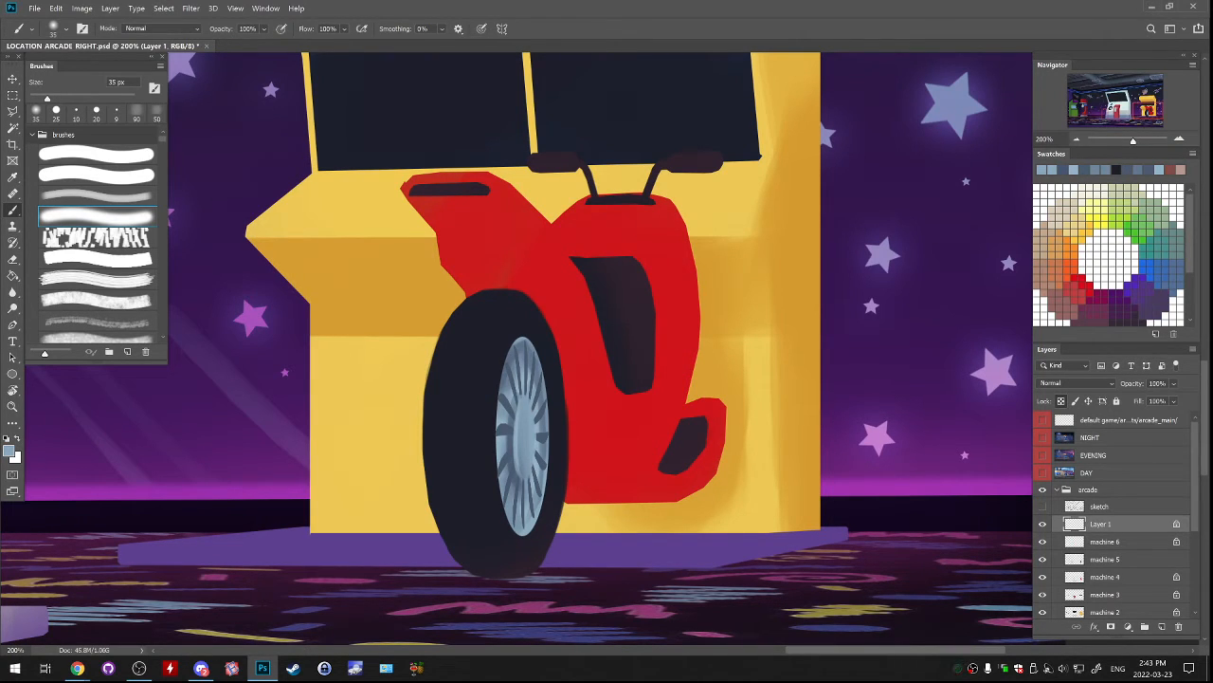
pyautogui.press('d')
pyautogui.press(',')
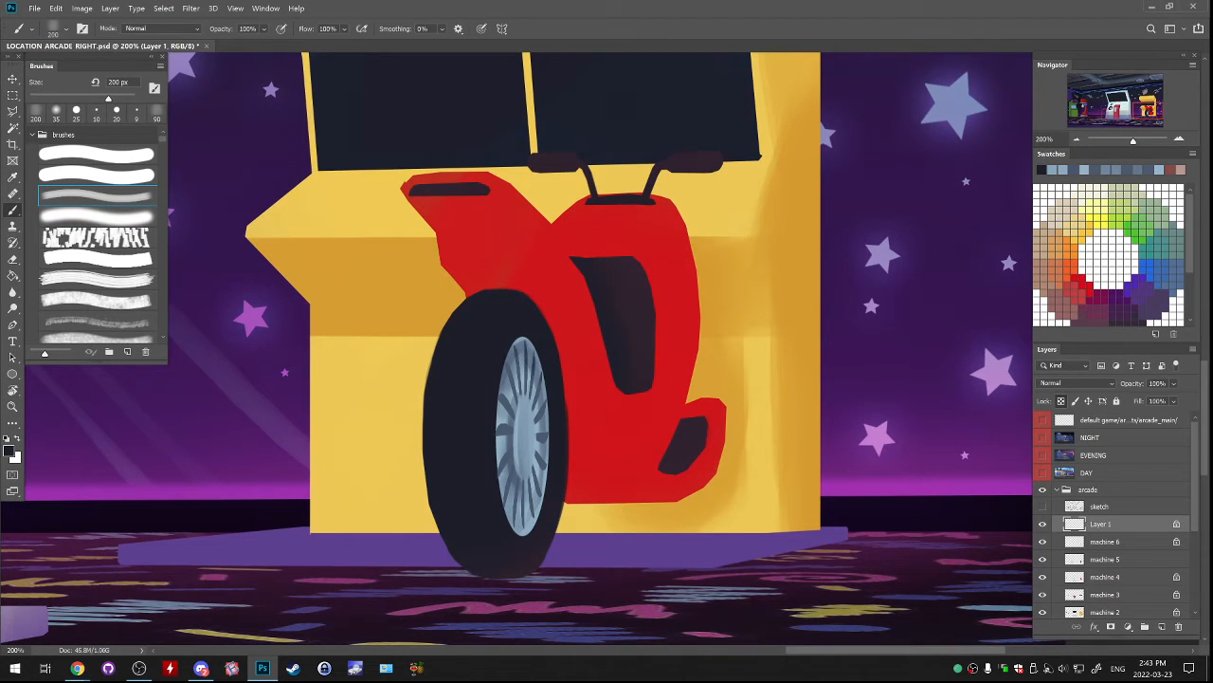
pyautogui.press('[')
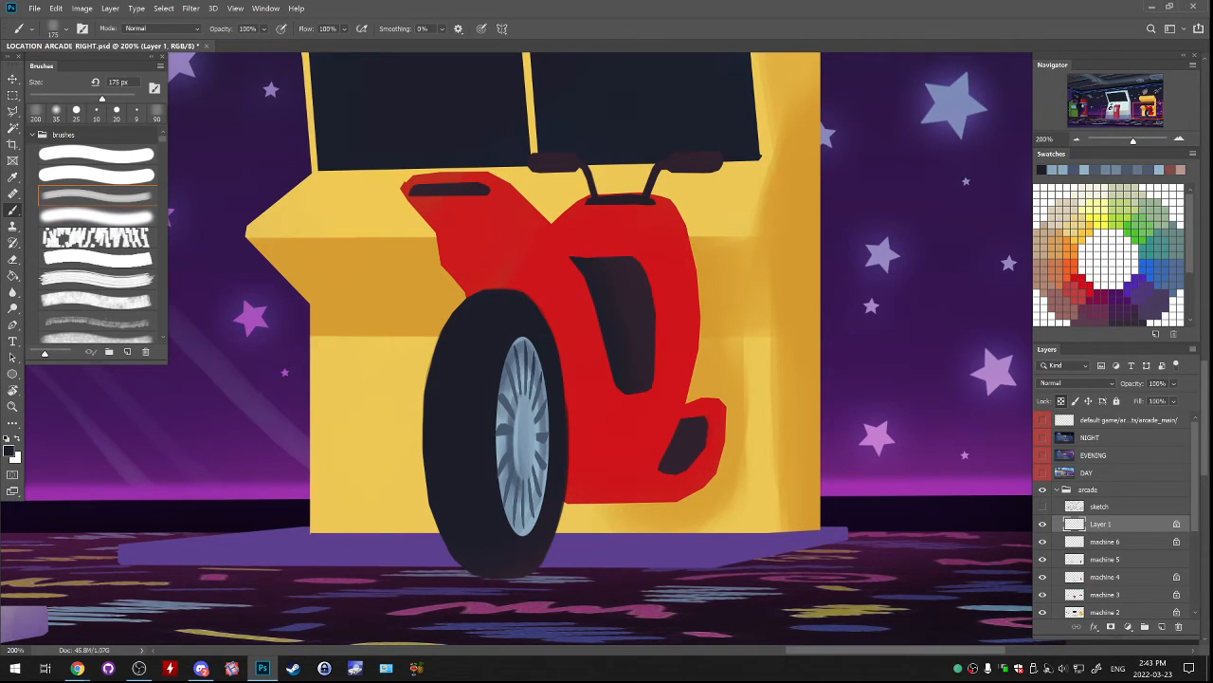
pyautogui.press('[')
pyautogui.press('[')
pyautogui.press('[')
pyautogui.press('[')
pyautogui.press('[')
pyautogui.press('[')
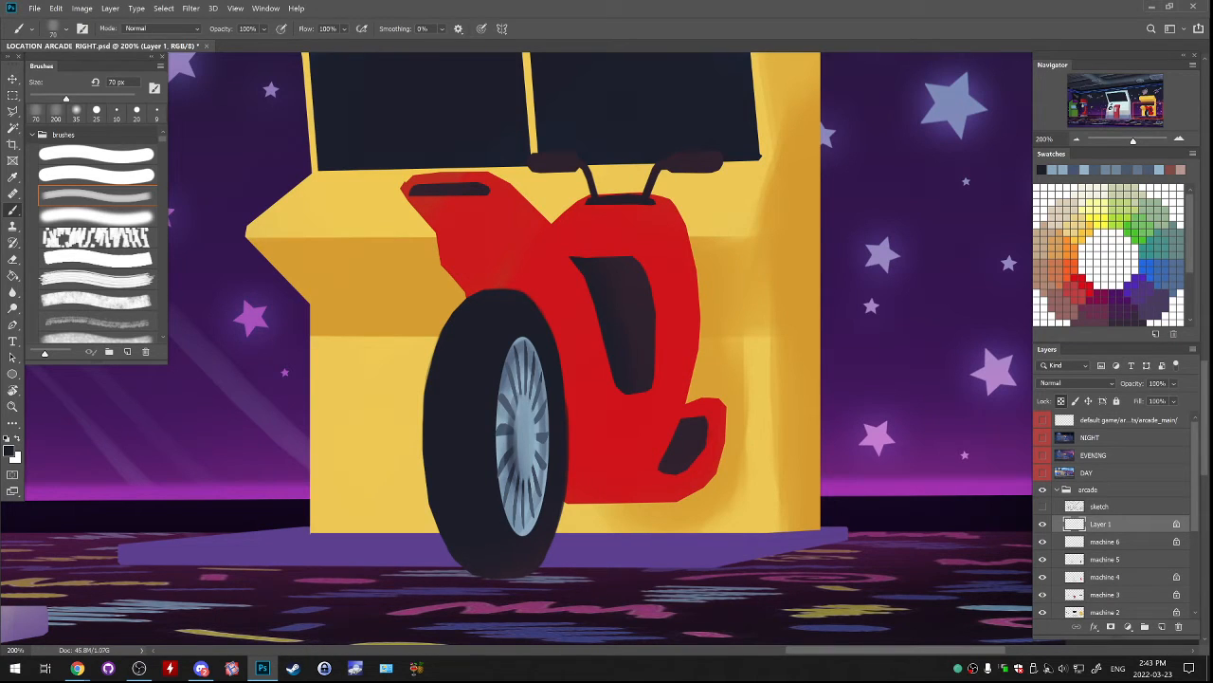
# Return to the hard round brush with white as the paint colour and merge the spokes into the machine 6 layer.
pyautogui.press('x')
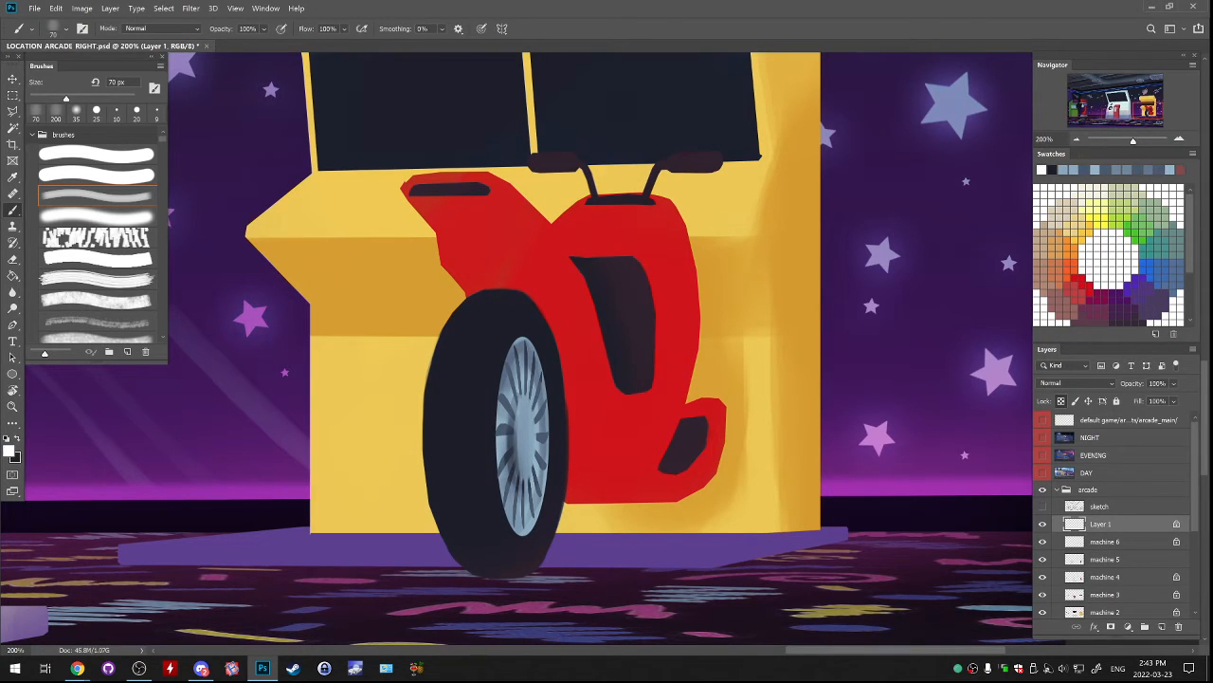
pyautogui.click(97, 153)
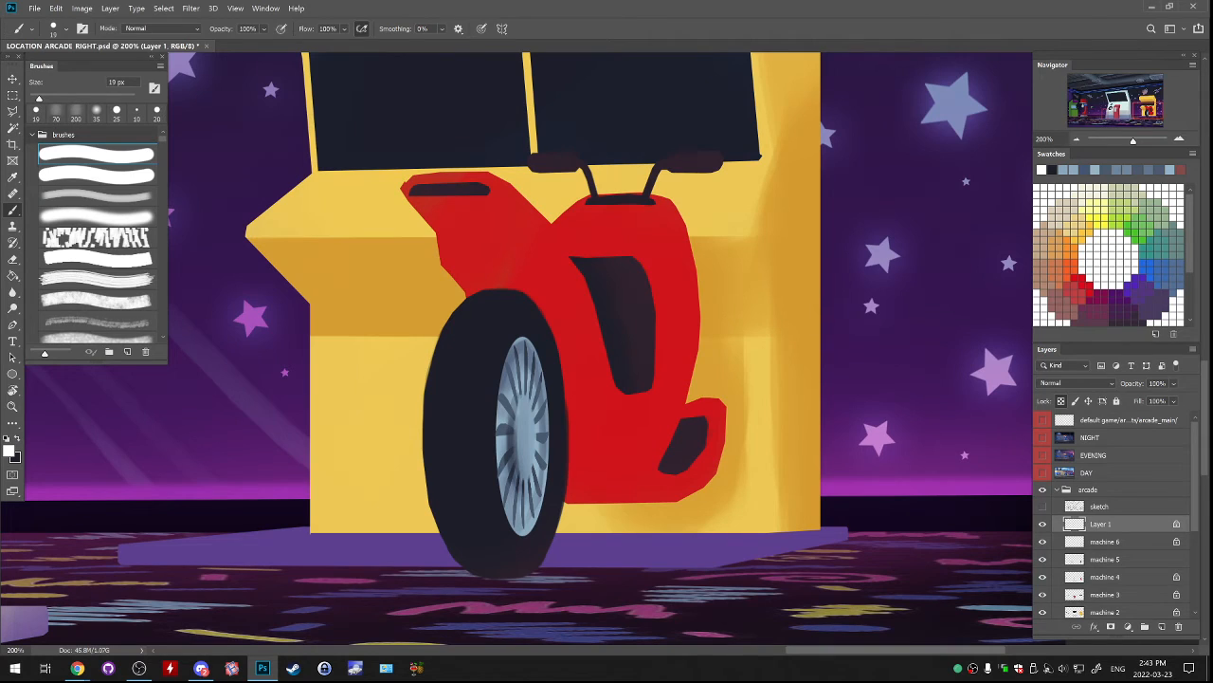
pyautogui.hotkey('ctrl', 'e')
# Try to paint highlights near the hub's centre in a lighter sampled blue with a 9 px brush.
pyautogui.keyDown('alt'); pyautogui.click(521, 432); pyautogui.keyUp('alt')
pyautogui.click(8, 450)
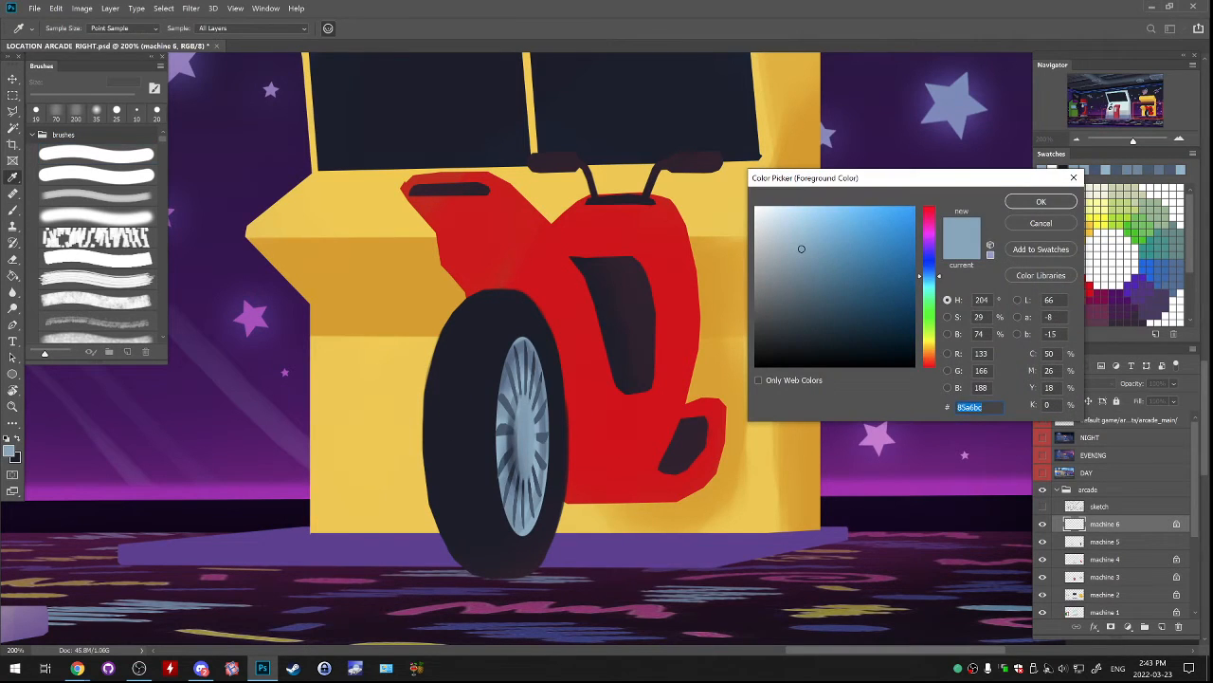
pyautogui.click(794, 223)
pyautogui.click(1040, 201)
pyautogui.press('[')
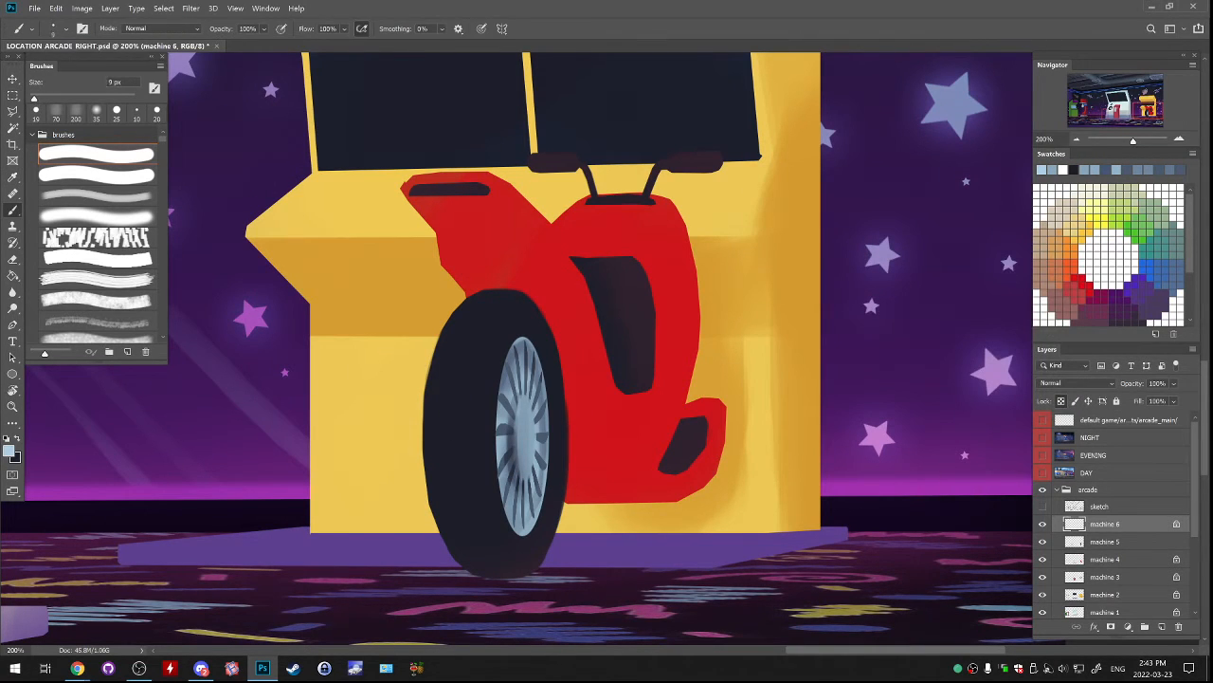
pyautogui.hotkey('ctrl', 'z')
pyautogui.moveTo(520, 404)
pyautogui.mouseDown()
pyautogui.moveTo(518, 440)
pyautogui.moveTo(539, 365)
pyautogui.moveTo(529, 390)
pyautogui.mouseUp()
pyautogui.hotkey('ctrl', 'z')
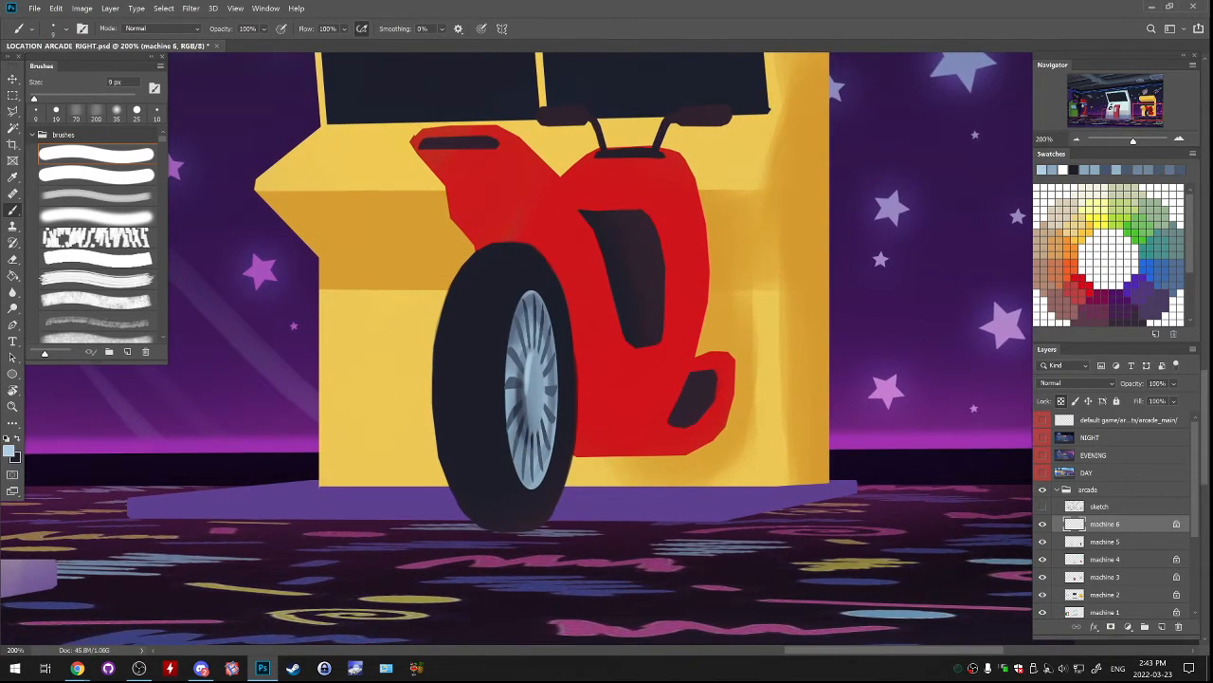
# Make the machine 5 layer active, sample the tyre colour and set the paint colour to the lighter grey-blue #3e4151.
pyautogui.click(1042, 525)
pyautogui.click(1043, 524)
pyautogui.click(1043, 541)
pyautogui.click(1043, 541)
pyautogui.click(1106, 541)
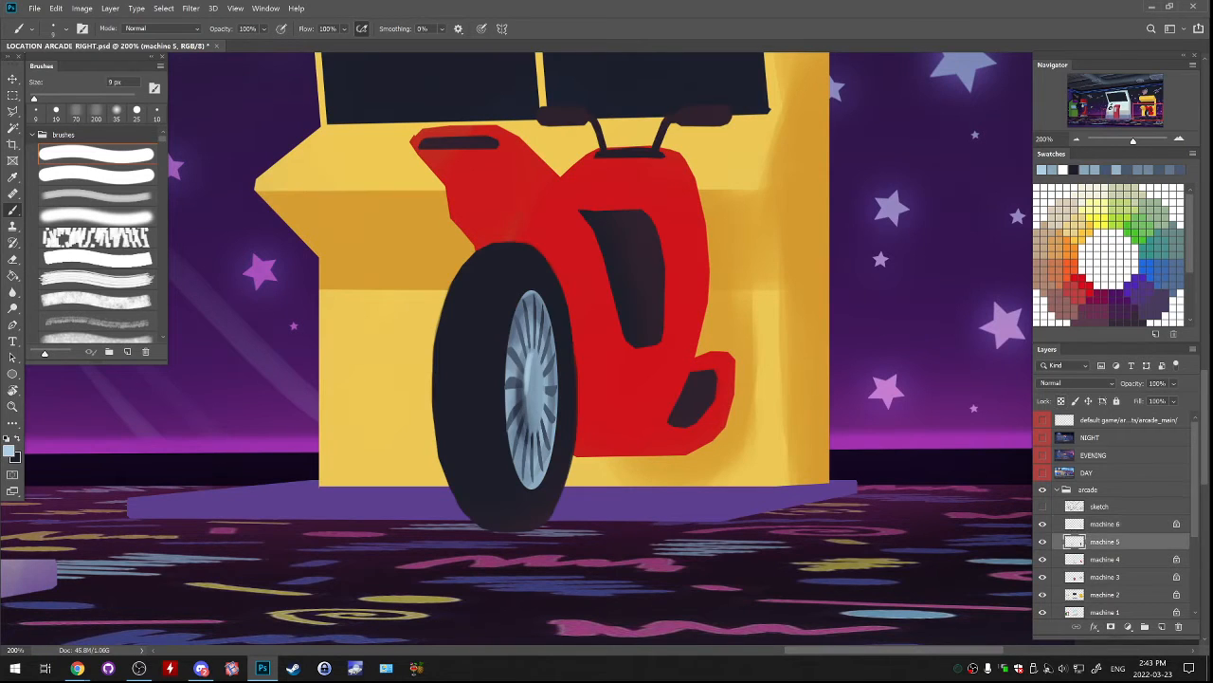
pyautogui.keyDown('alt'); pyautogui.click(482, 408); pyautogui.keyUp('alt')
pyautogui.click(8, 450)
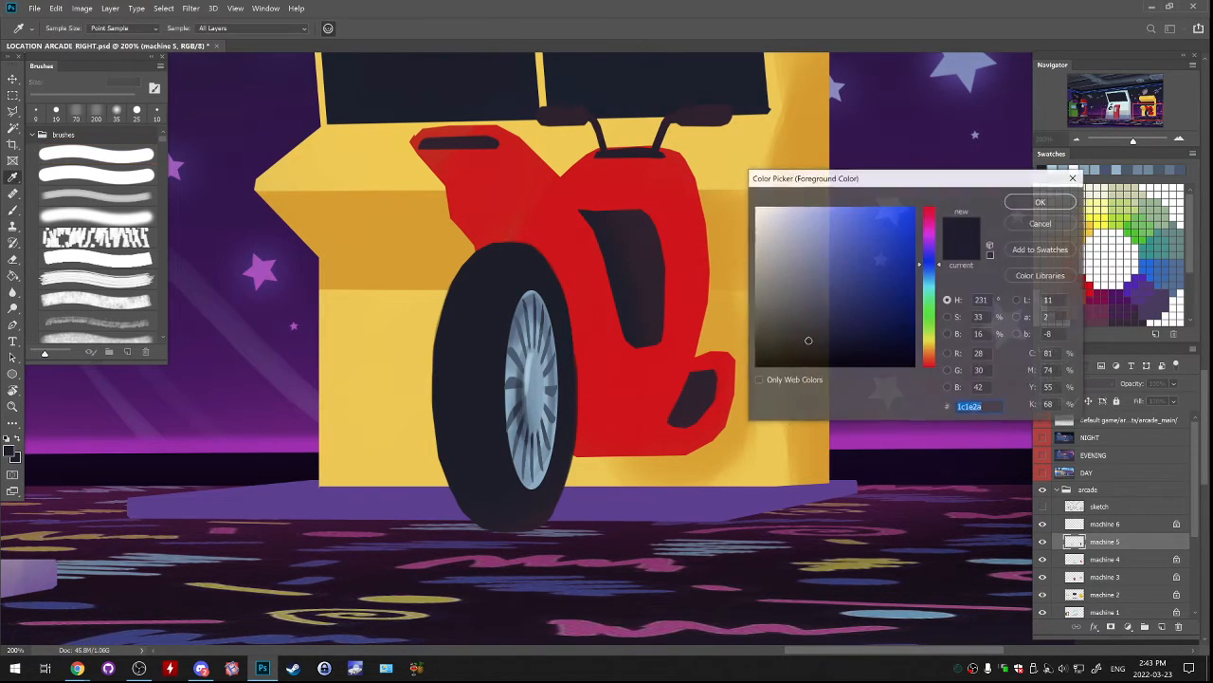
pyautogui.click(792, 316)
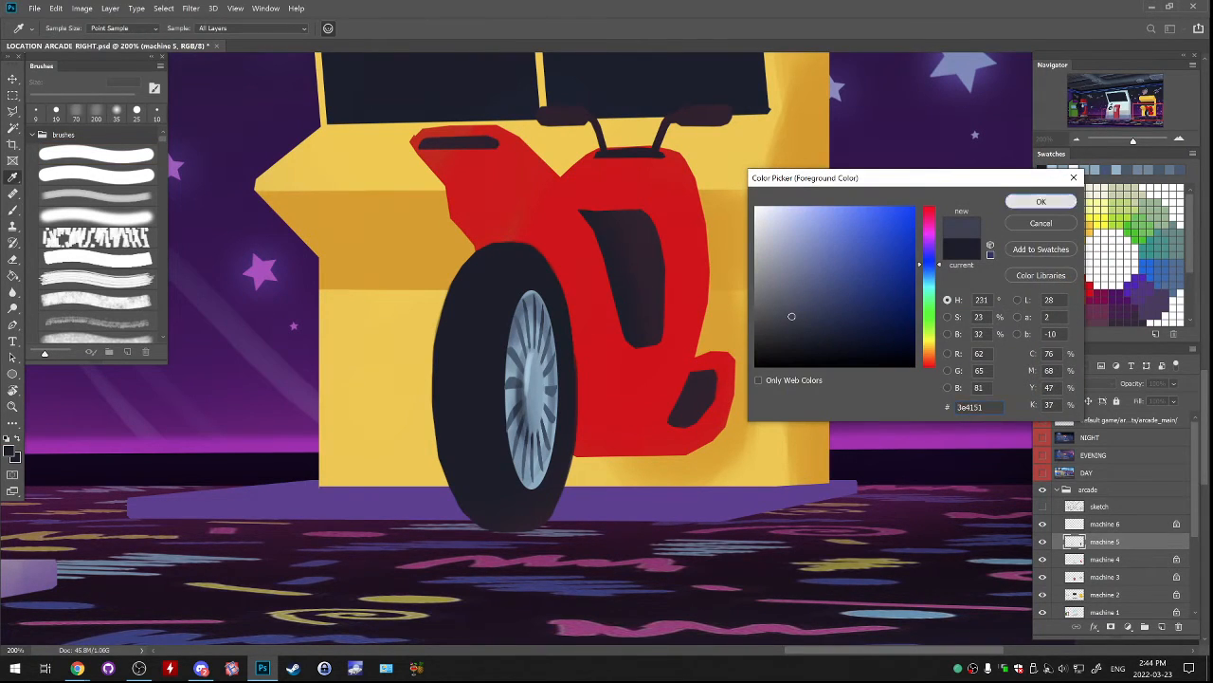
pyautogui.click(1041, 200)
# Undo a trial stroke on the tyre, lock the machine 5 layer's transparent pixels and choose the 35 px soft brush.
pyautogui.moveTo(518, 244); pyautogui.dragTo(475, 317)
pyautogui.hotkey('ctrl', 'z')
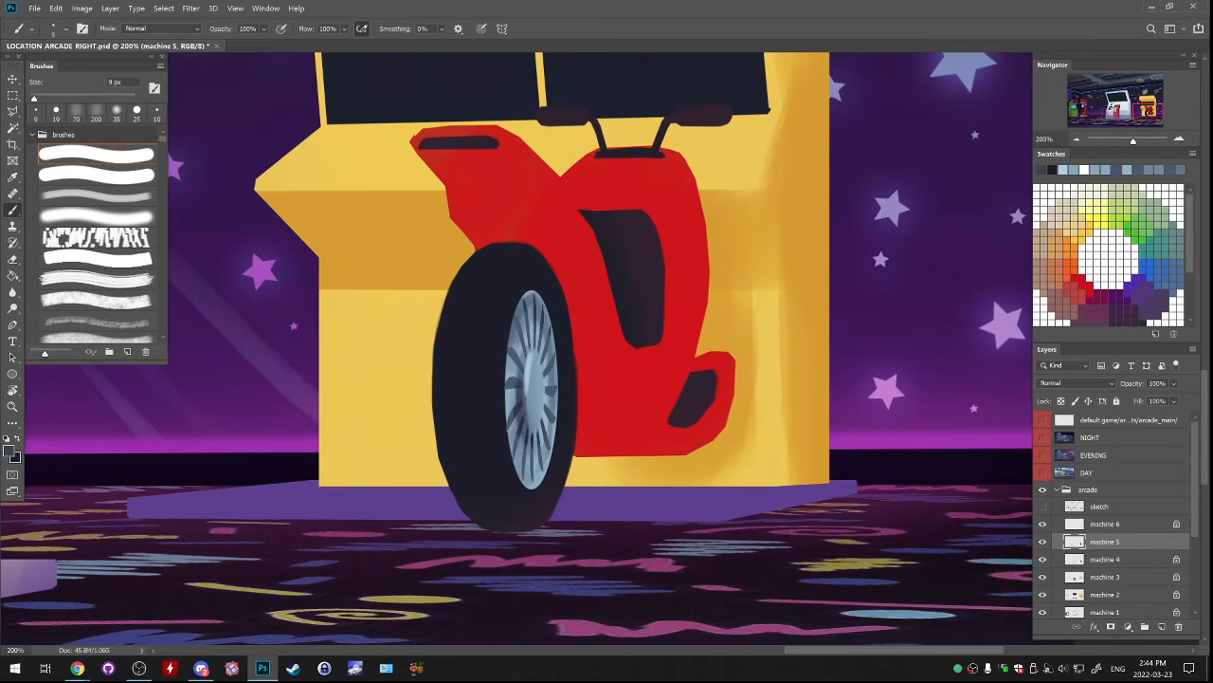
pyautogui.click(1043, 541)
pyautogui.click(1043, 541)
pyautogui.click(1043, 541)
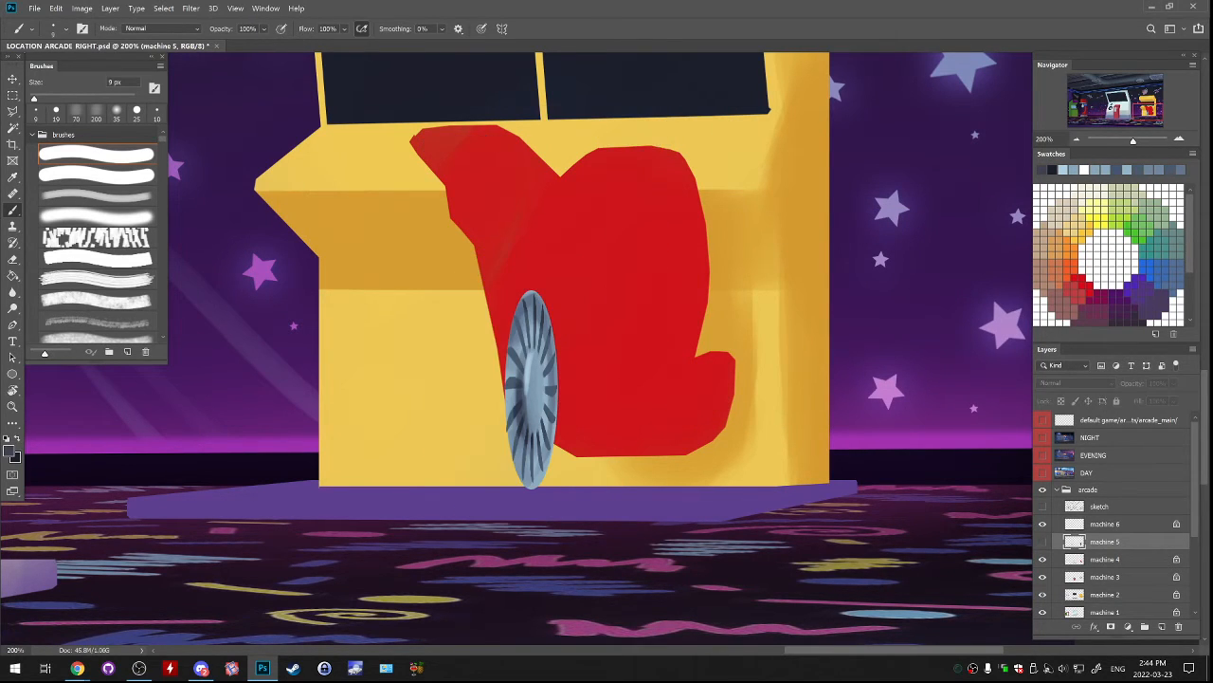
pyautogui.click(1043, 541)
pyautogui.click(1060, 401)
pyautogui.click(97, 216)
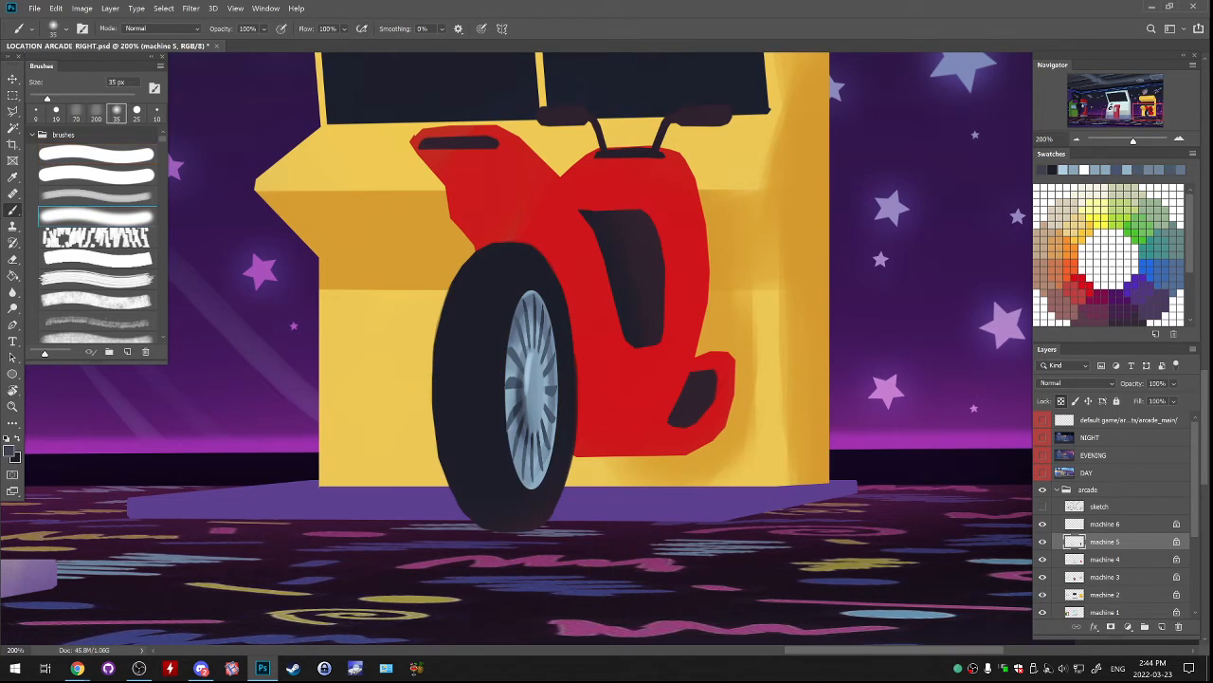
# Paint a soft grey-blue highlight over the tyre's broad left side with the soft brush enlarged to 90 px, undoing unsatisfactory strokes.
pyautogui.moveTo(508, 265); pyautogui.dragTo(478, 379)
pyautogui.hotkey('ctrl', 'z')
pyautogui.press(']')
pyautogui.press(']')
pyautogui.press(']')
pyautogui.press(']')
pyautogui.press(']')
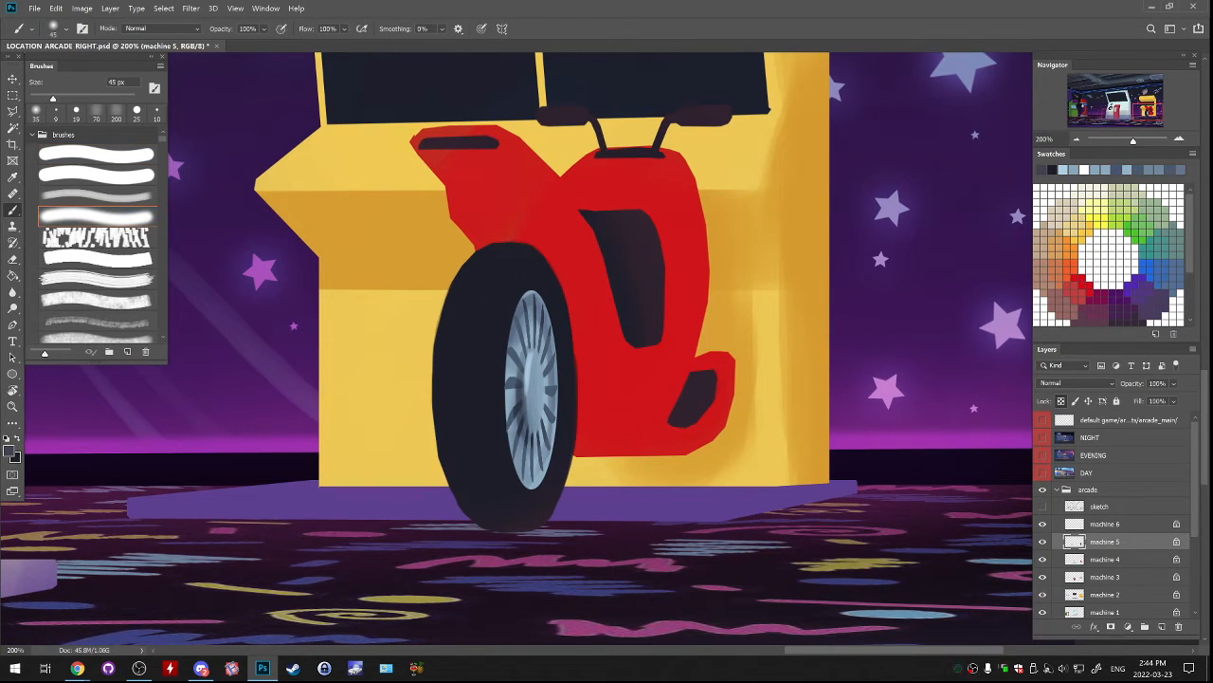
pyautogui.press(']')
pyautogui.press(']')
pyautogui.moveTo(505, 254)
pyautogui.mouseDown()
pyautogui.moveTo(486, 271)
pyautogui.moveTo(457, 365)
pyautogui.moveTo(475, 354)
pyautogui.mouseUp()
pyautogui.hotkey('ctrl', 'z')
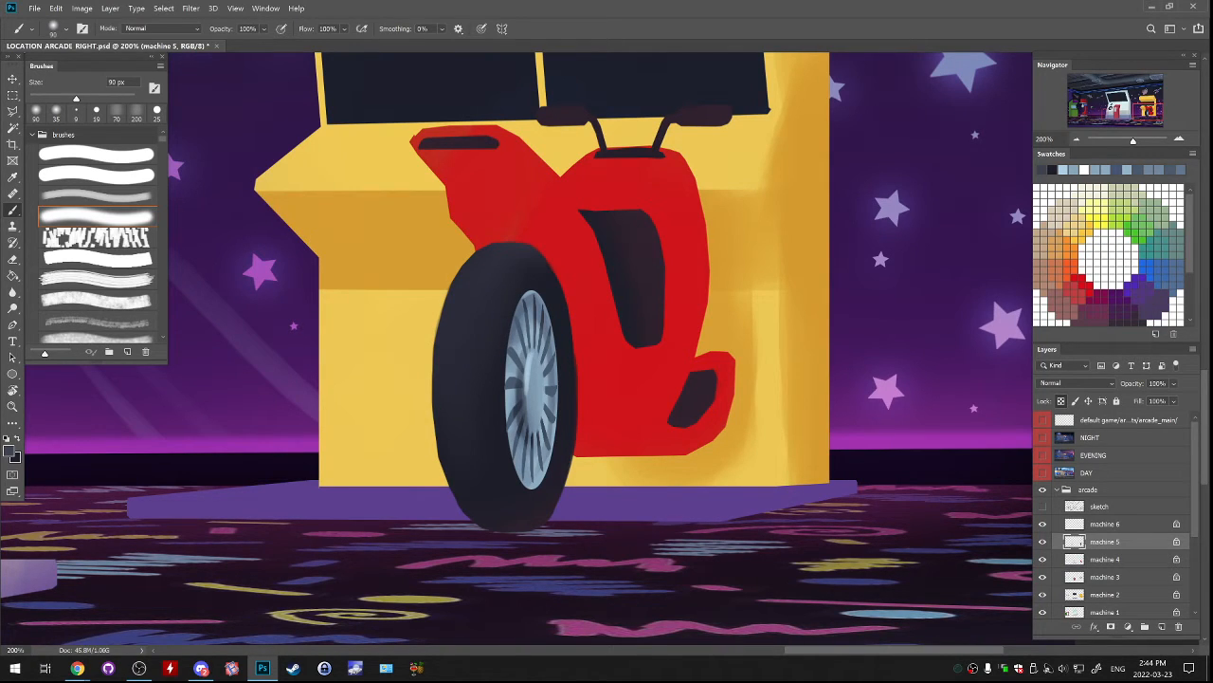
pyautogui.keyDown('alt'); pyautogui.click(474, 365); pyautogui.keyUp('alt')
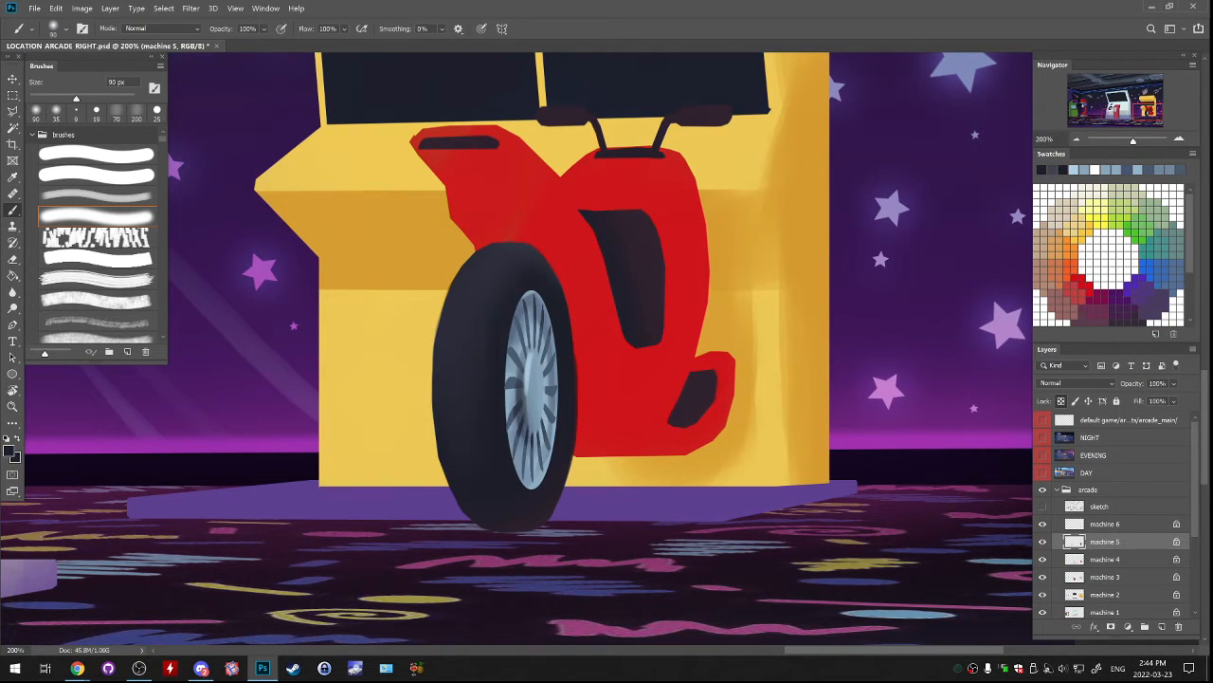
pyautogui.keyDown('alt'); pyautogui.click(478, 369); pyautogui.keyUp('alt')
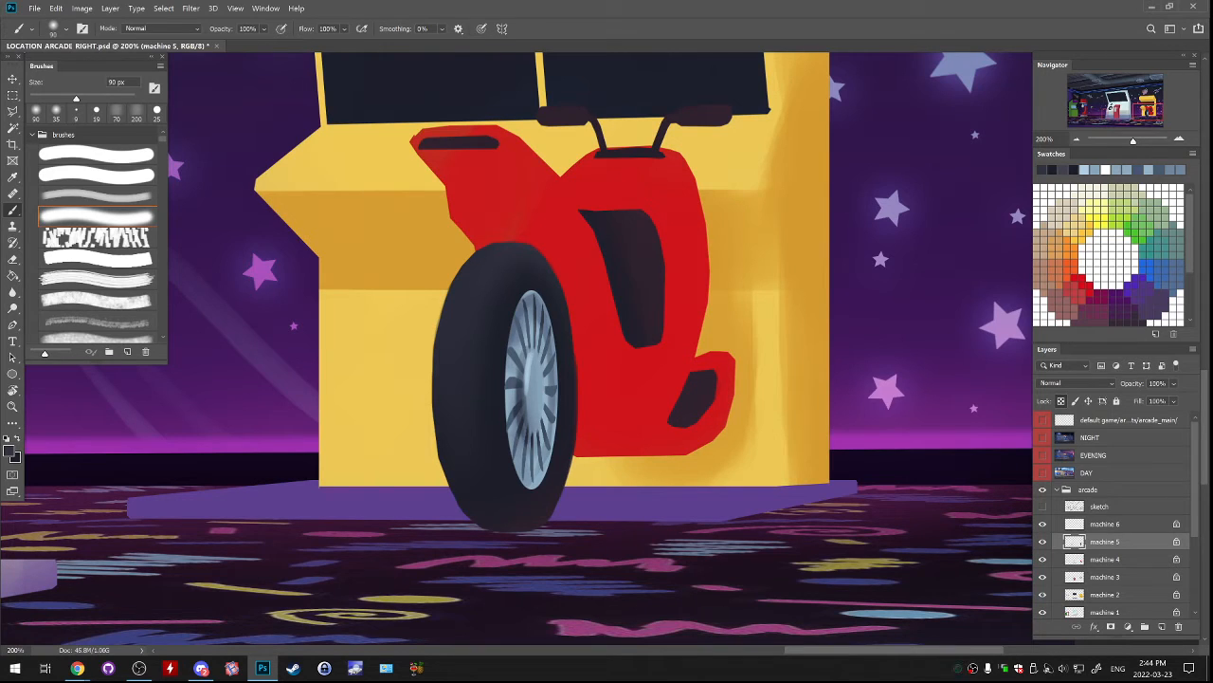
pyautogui.press('l')
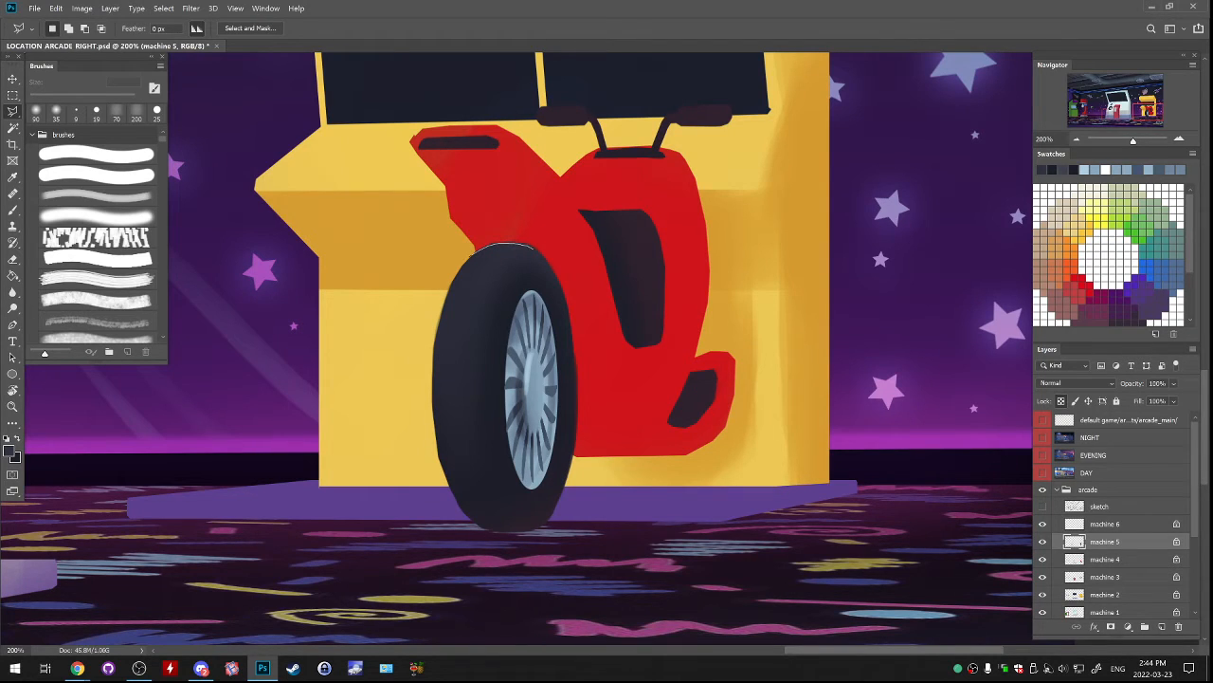
pyautogui.moveTo(548, 258)
pyautogui.mouseDown()
pyautogui.moveTo(547, 220)
pyautogui.moveTo(471, 215)
pyautogui.moveTo(464, 250)
pyautogui.mouseUp()
pyautogui.hotkey('ctrl', 'd')
pyautogui.scroll(-2, 516, 308)
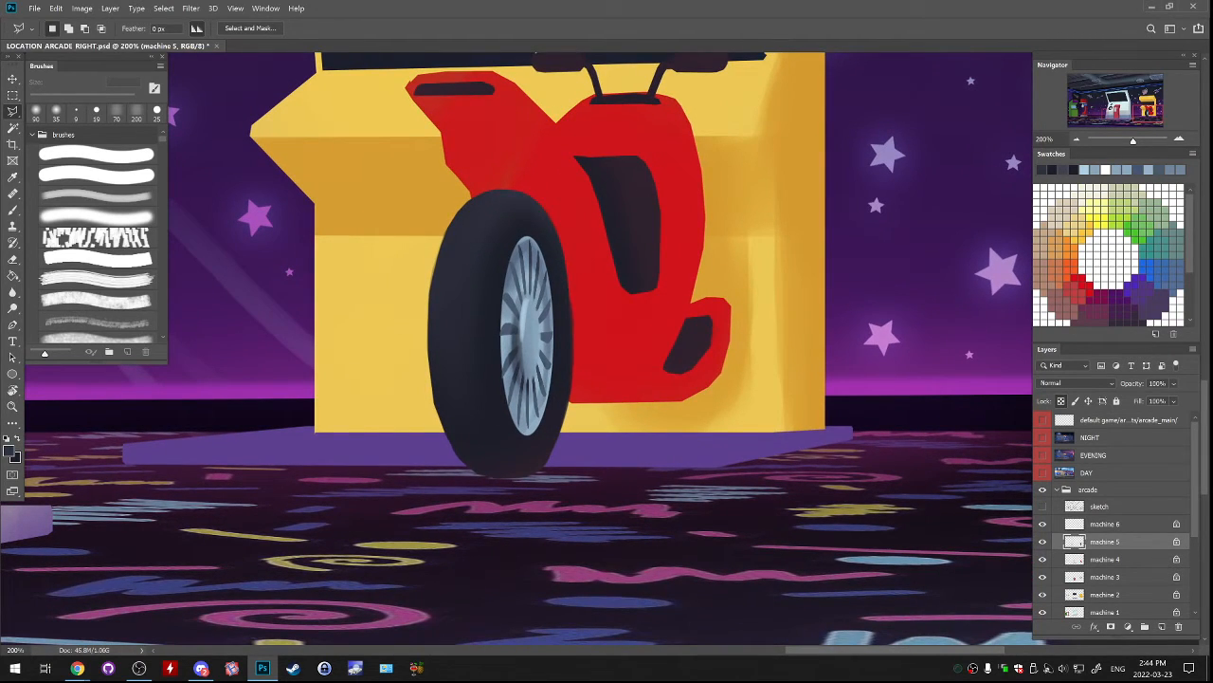
# Add a soft stroke along the tyre's left side with the brush, then set the paint colour to a near-black.
pyautogui.press('b')
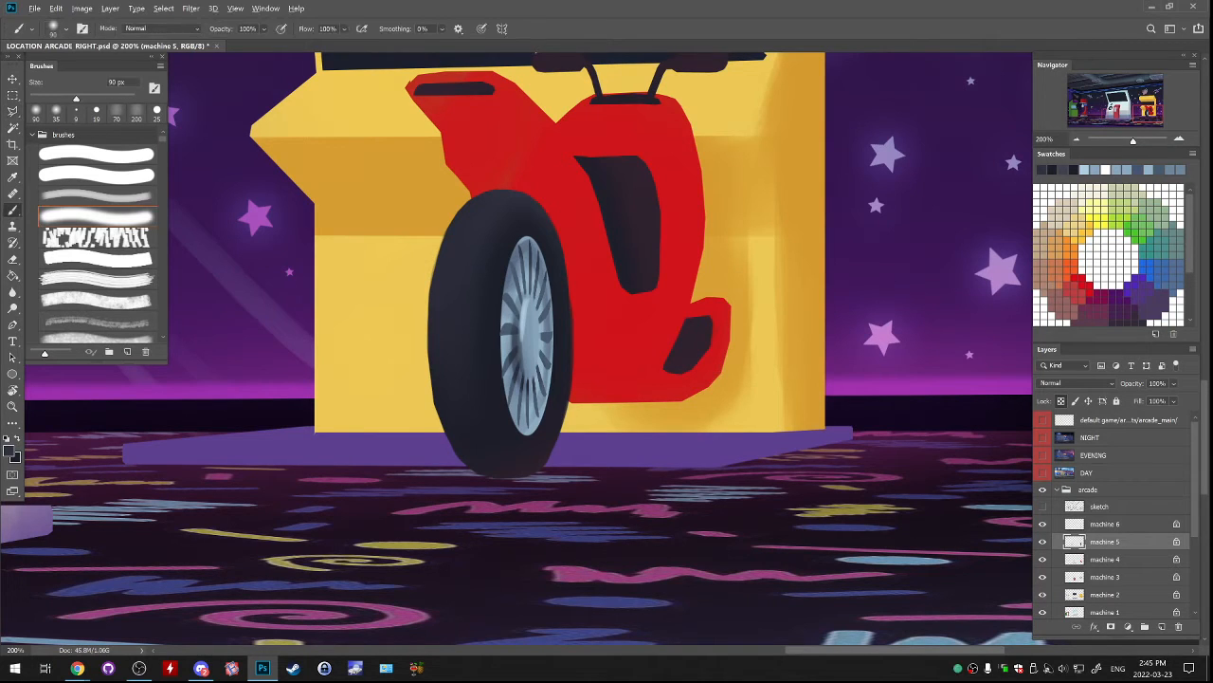
pyautogui.moveTo(474, 246); pyautogui.dragTo(465, 360)
pyautogui.click(9, 450)
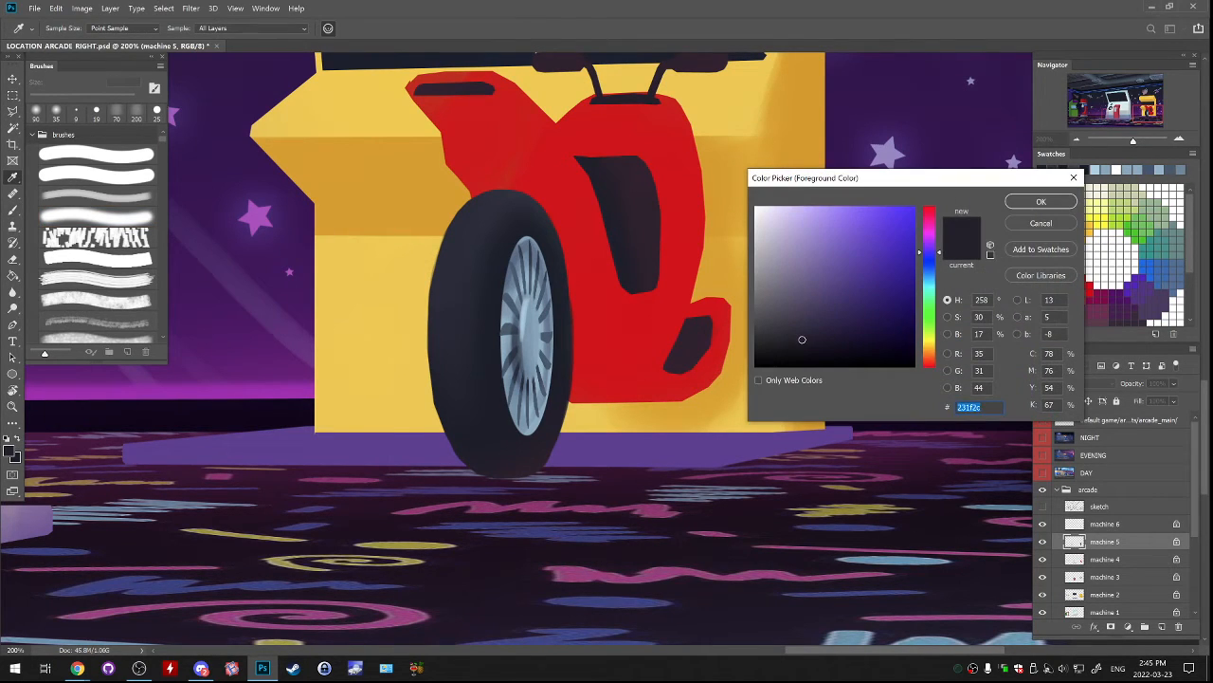
pyautogui.click(1041, 201)
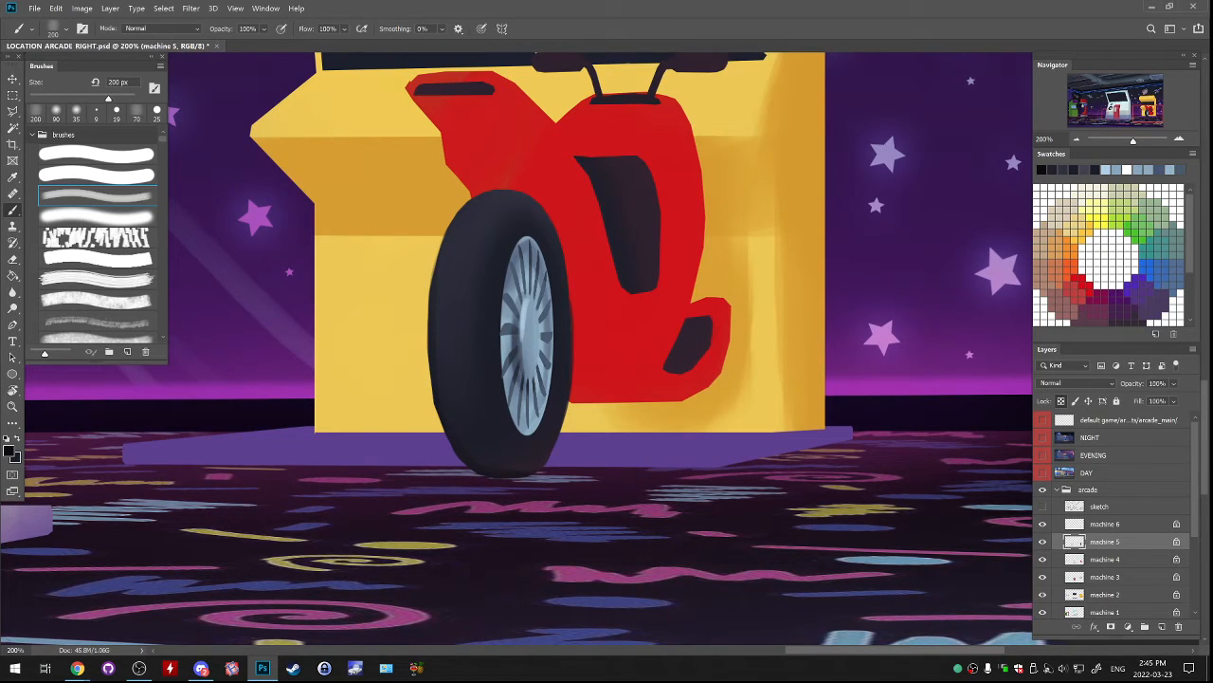
# Darken the tyre's lower left edge in near-black with the 200 px soft textured brush, then reduce the brush to 90 px.
pyautogui.moveTo(478, 459); pyautogui.dragTo(498, 463)
pyautogui.hotkey('ctrl', 'z')
pyautogui.press(']')
pyautogui.press(']')
pyautogui.press(']')
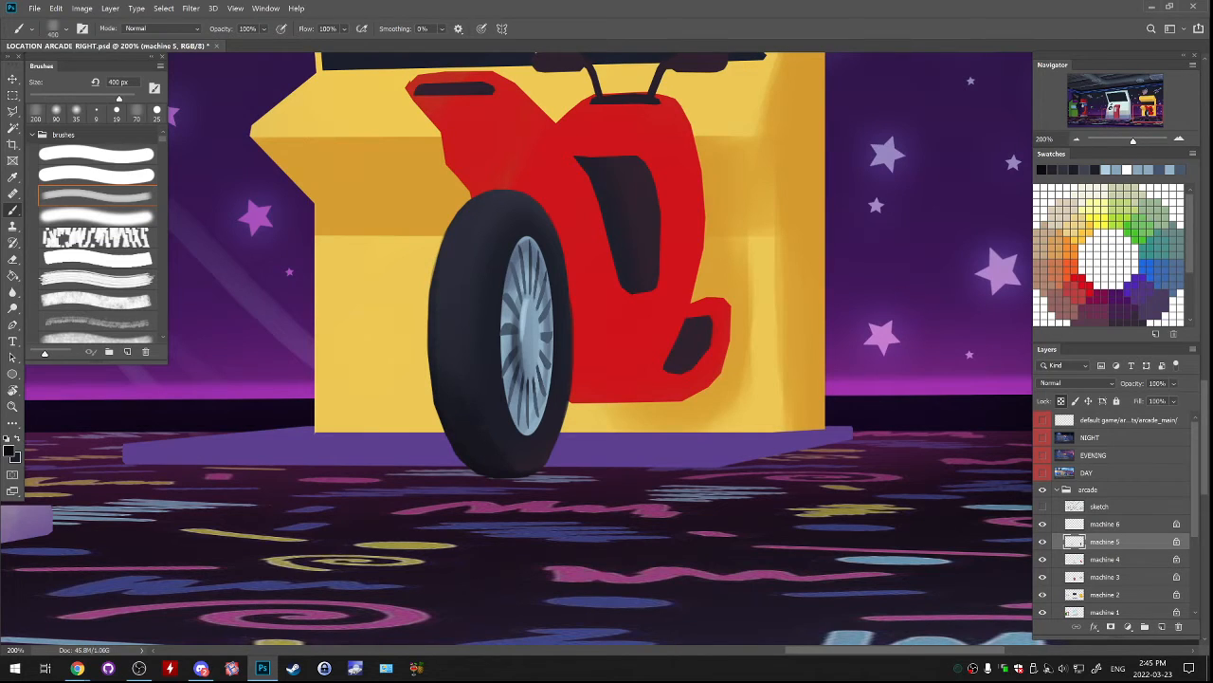
pyautogui.moveTo(480, 468); pyautogui.dragTo(520, 470)
pyautogui.hotkey('ctrl', 'z')
pyautogui.press('[')
pyautogui.moveTo(454, 399); pyautogui.dragTo(492, 463)
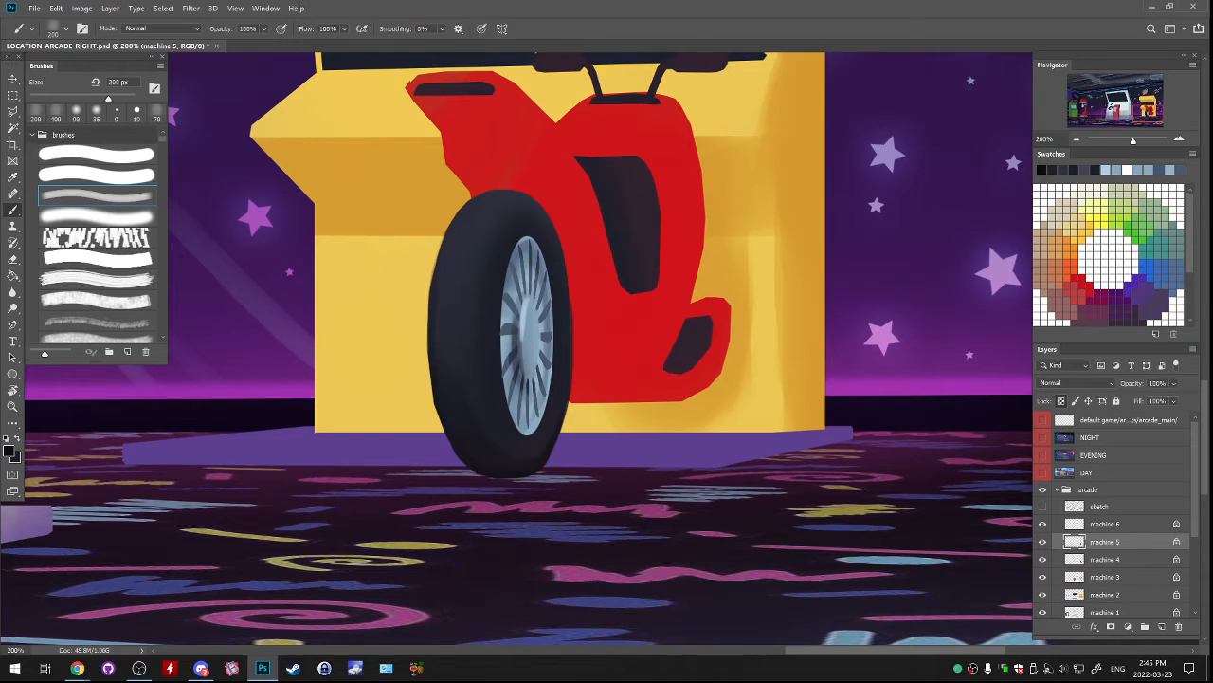
pyautogui.press('[')
pyautogui.press('[')
pyautogui.press('[')
pyautogui.press('[')
pyautogui.press('[')
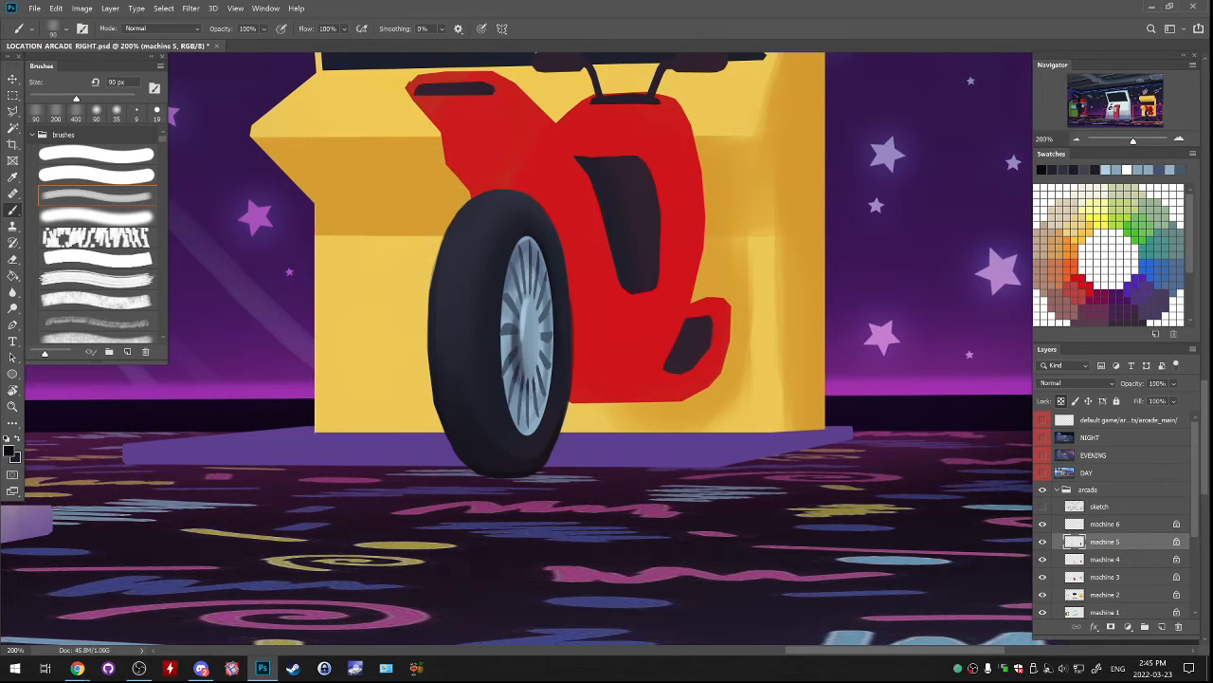
# Unlock the machine 5 layer's transparent pixels and smooth the tyre's outline in its sampled dark colour with the 19 px hard round brush.
pyautogui.moveTo(531, 332); pyautogui.dragTo(513, 443)
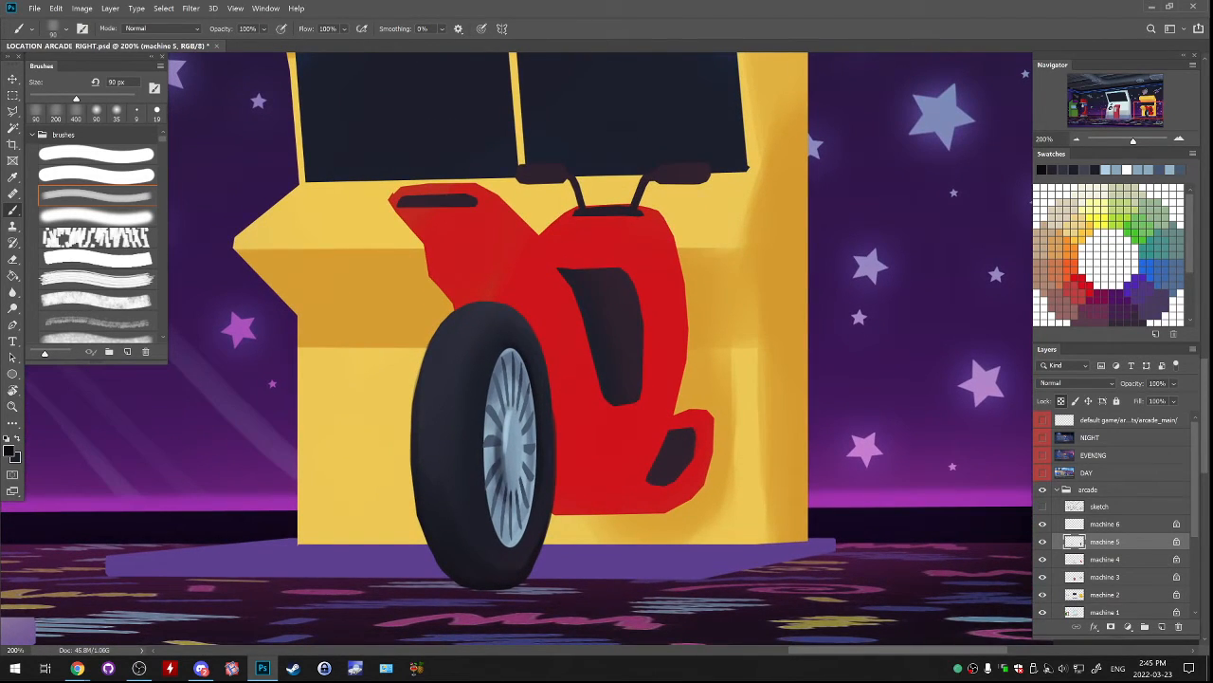
pyautogui.press('/')
pyautogui.hotkey('ctrl', '+')
pyautogui.moveTo(568, 427); pyautogui.dragTo(557, 327)
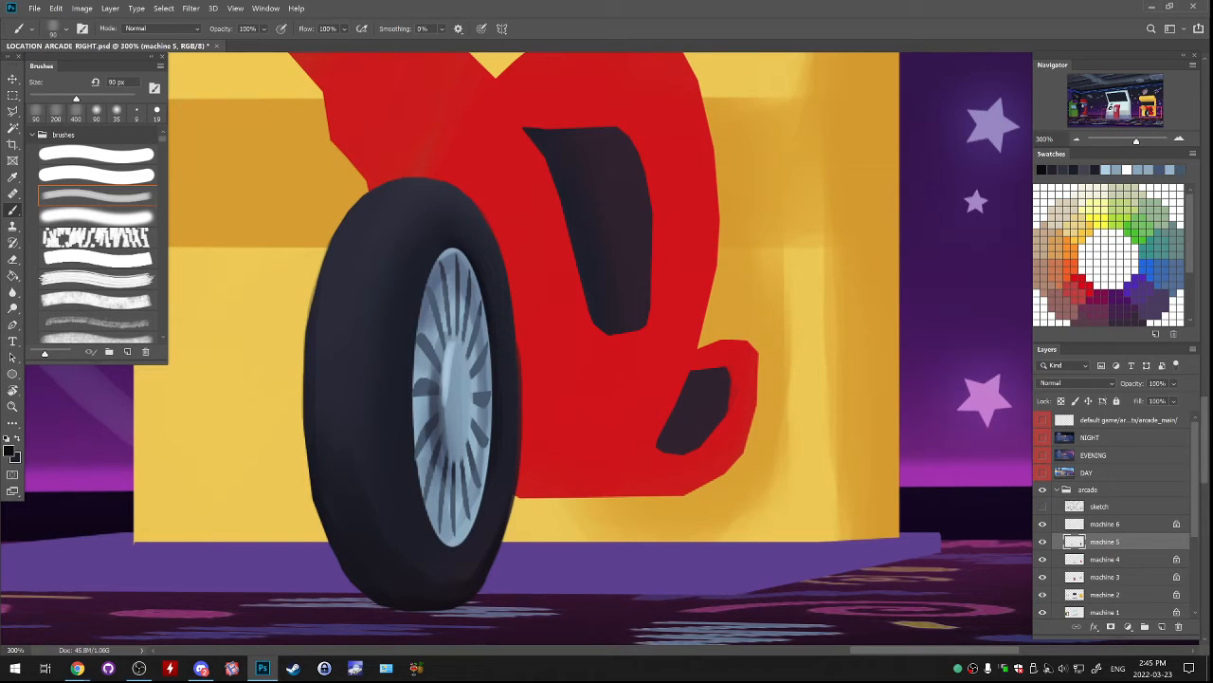
pyautogui.click(97, 154)
pyautogui.keyDown('alt'); pyautogui.click(504, 322); pyautogui.keyUp('alt')
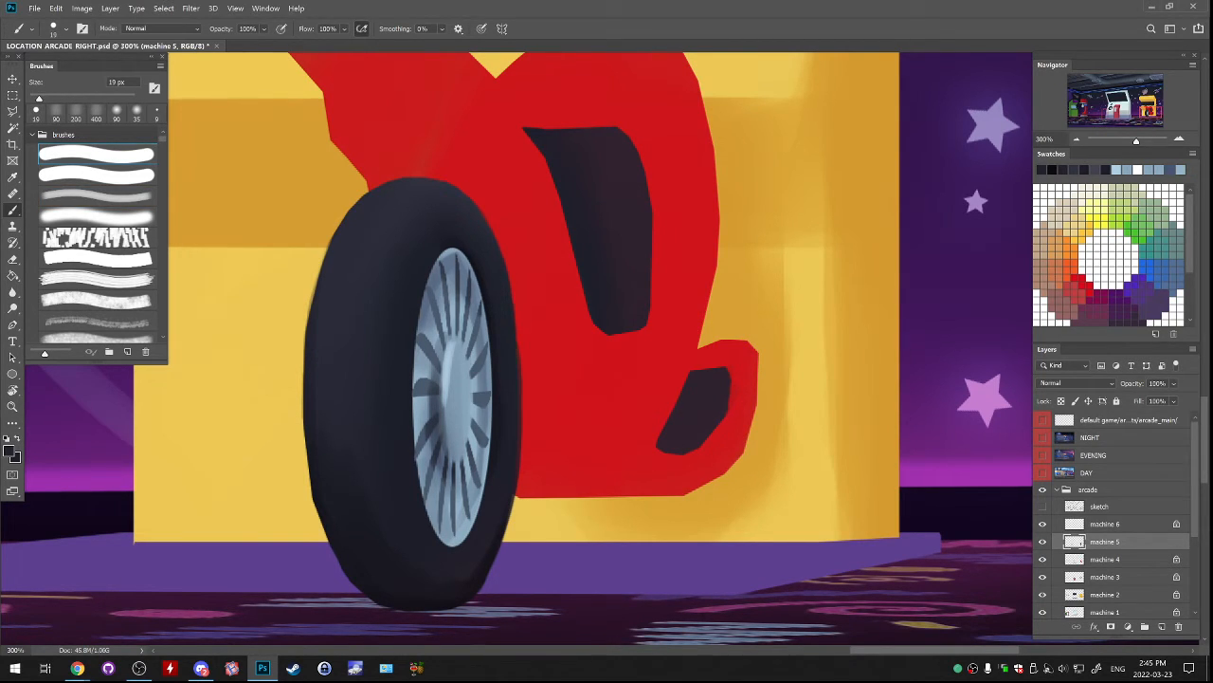
pyautogui.moveTo(517, 318); pyautogui.dragTo(519, 360)
pyautogui.hotkey('ctrl', 'z')
pyautogui.moveTo(511, 281); pyautogui.dragTo(520, 352)
pyautogui.moveTo(330, 233); pyautogui.dragTo(317, 281)
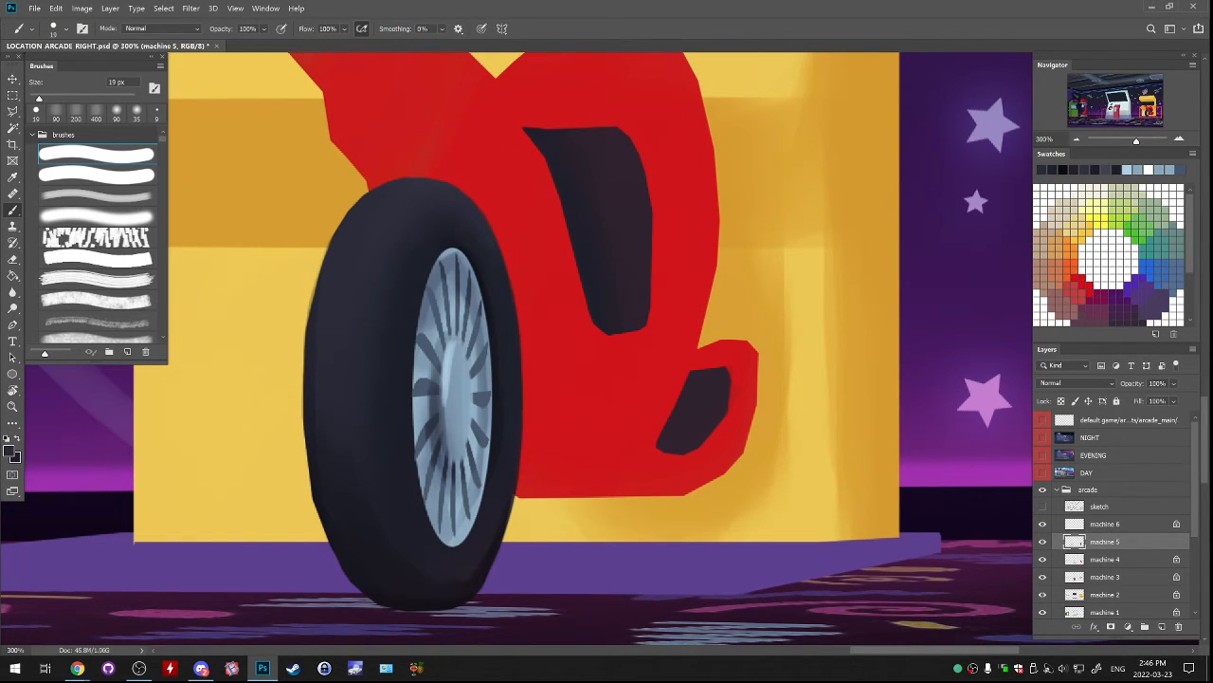
# Toggle the machine 5 layer's visibility to check it, lock its transparent pixels again and sample the tyre's dark lower tone.
pyautogui.moveTo(474, 445); pyautogui.dragTo(545, 308)
pyautogui.click(1043, 542)
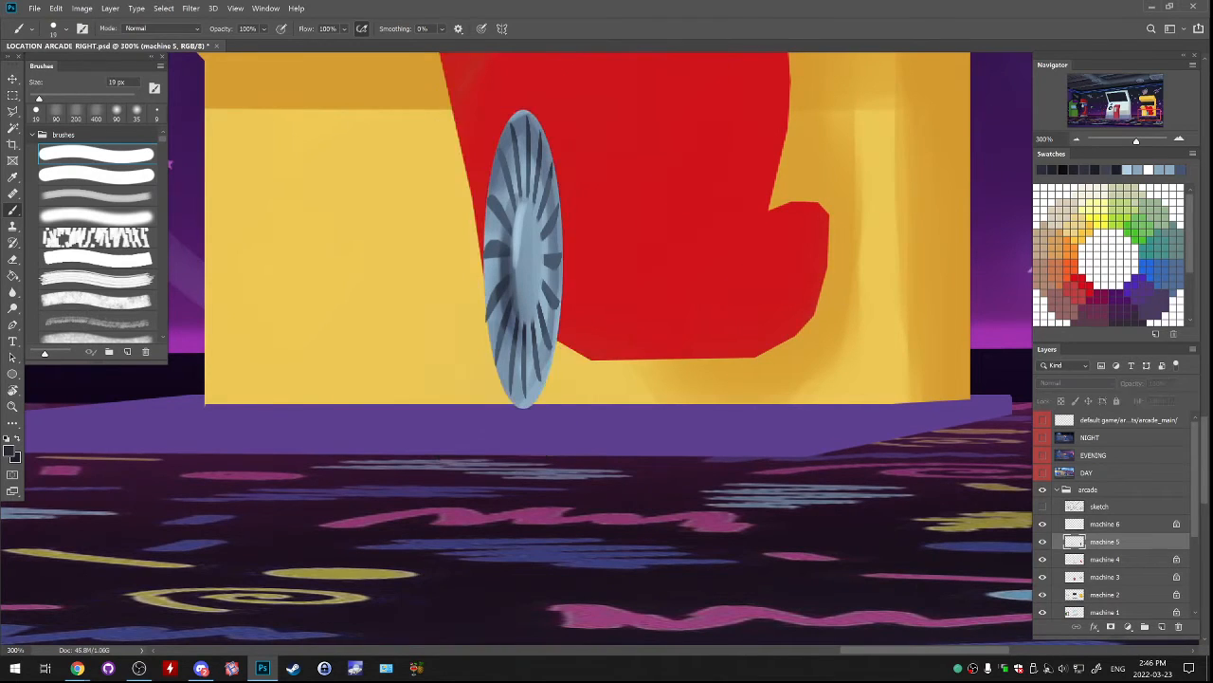
pyautogui.click(1043, 541)
pyautogui.click(1061, 401)
pyautogui.keyDown('alt'); pyautogui.click(455, 438); pyautogui.keyUp('alt')
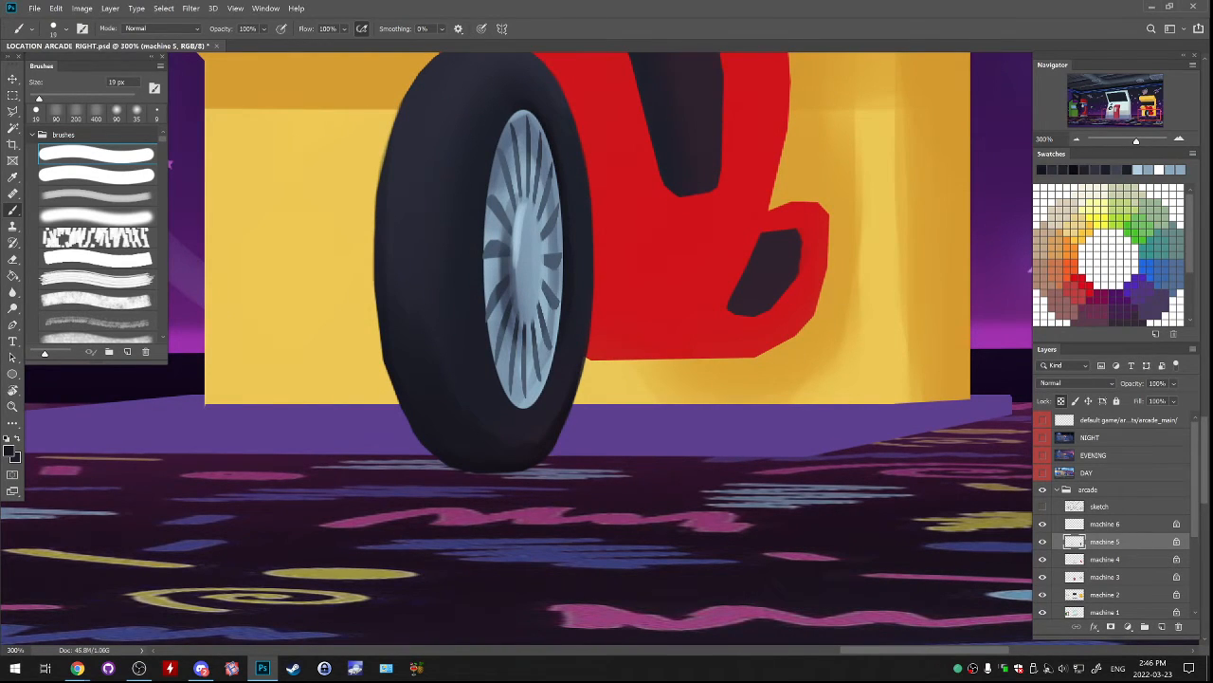
# Blend the shading on the lower part of the tyre with the soft brush, enlarging it from 35 to 70 px.
pyautogui.click(97, 216)
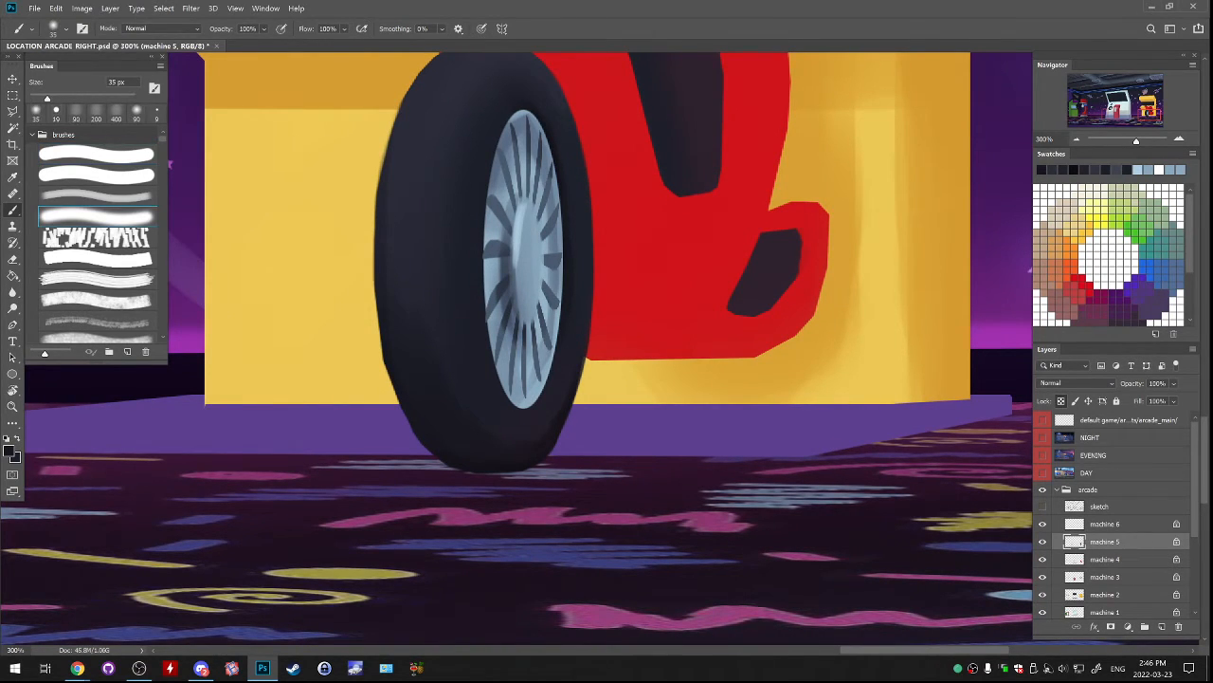
pyautogui.keyDown('alt'); pyautogui.click(474, 438); pyautogui.keyUp('alt')
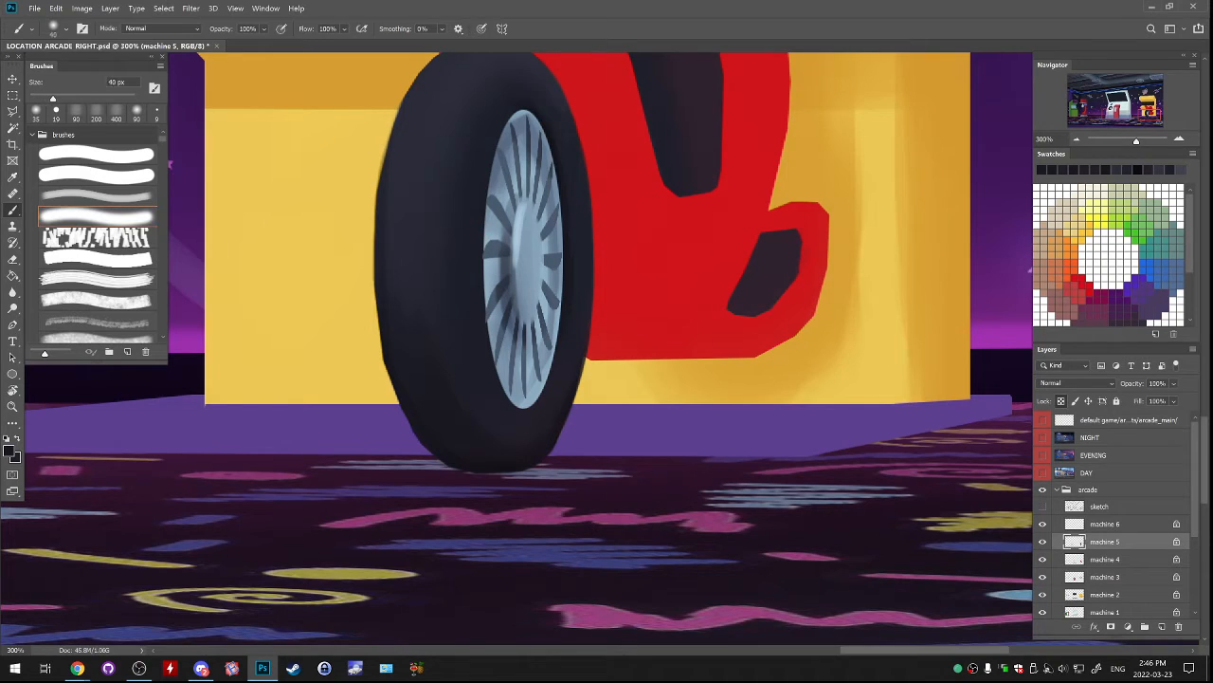
pyautogui.press(']')
pyautogui.press(']')
pyautogui.press(']')
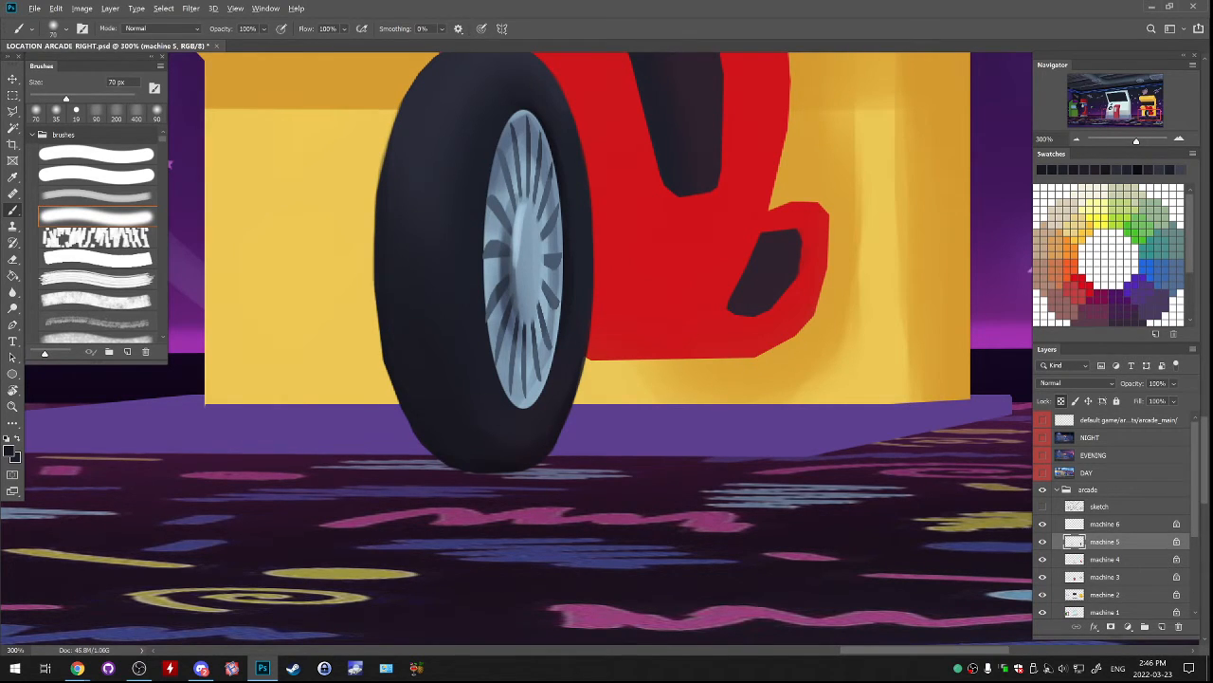
# Create a new layer above machine 5 and paint dark curved tread grooves across the tyre's top with a 15 px hard round brush.
pyautogui.moveTo(523, 258); pyautogui.dragTo(542, 318)
pyautogui.click(97, 154)
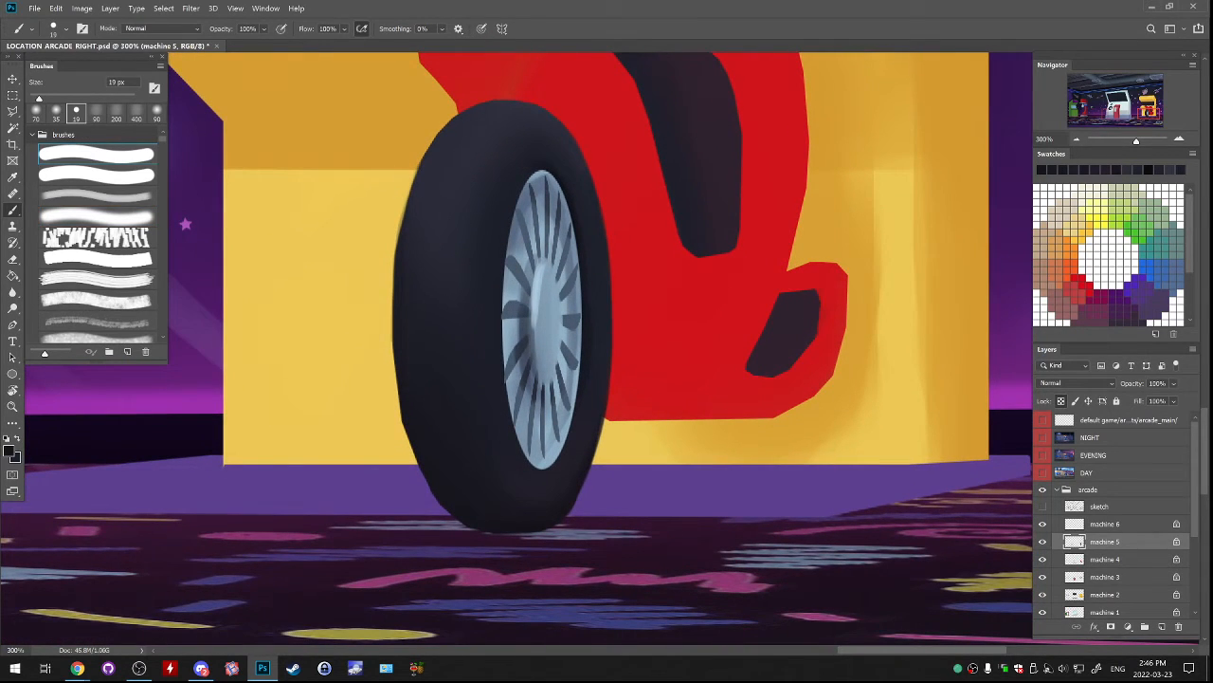
pyautogui.click(1163, 627)
pyautogui.hotkey('ctrl', 'z')
pyautogui.moveTo(414, 215)
pyautogui.mouseDown()
pyautogui.moveTo(489, 216)
pyautogui.moveTo(454, 186)
pyautogui.moveTo(497, 180)
pyautogui.moveTo(499, 192)
pyautogui.moveTo(529, 124)
pyautogui.moveTo(507, 111)
pyautogui.mouseUp()
pyautogui.hotkey('ctrl', 'z')
pyautogui.press('[')
pyautogui.hotkey('ctrl', 'z')
pyautogui.hotkey('ctrl', 'z')
pyautogui.hotkey('ctrl', 'z')
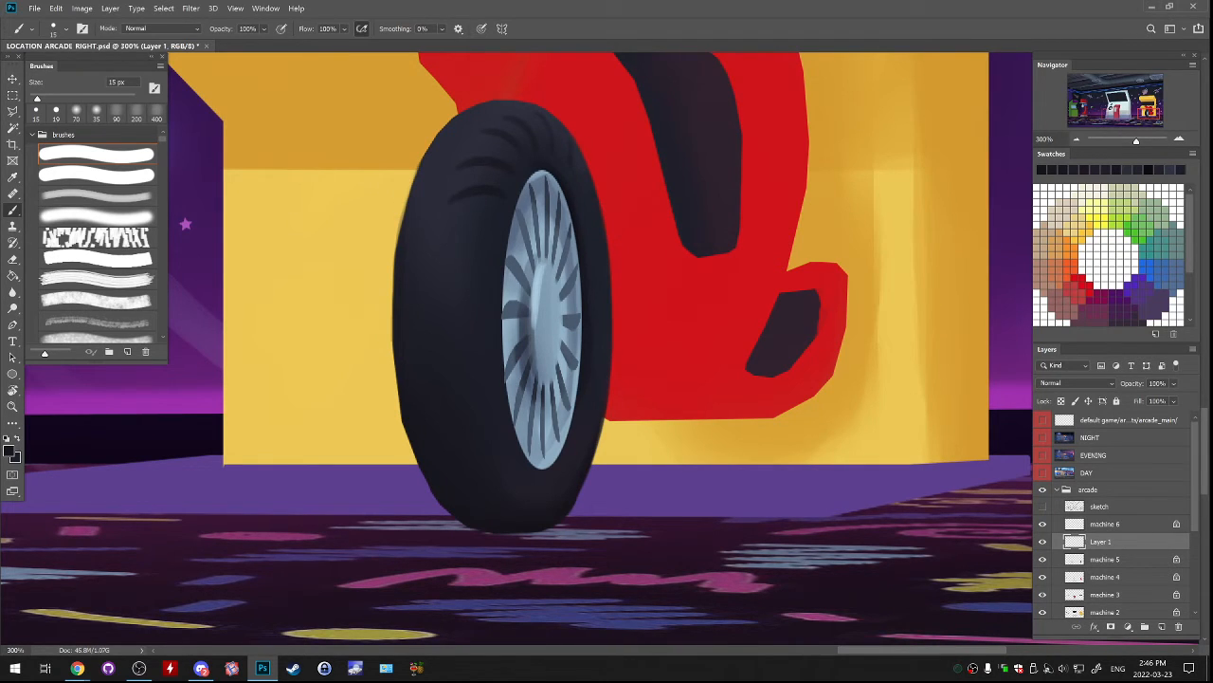
# Continue the tread grooves down the tyre's broad side beside the hub and set black as the paint colour with white behind it.
pyautogui.press(']')
pyautogui.moveTo(475, 236); pyautogui.dragTo(441, 254)
pyautogui.press('[')
pyautogui.press('[')
pyautogui.press('x')
pyautogui.press(']')
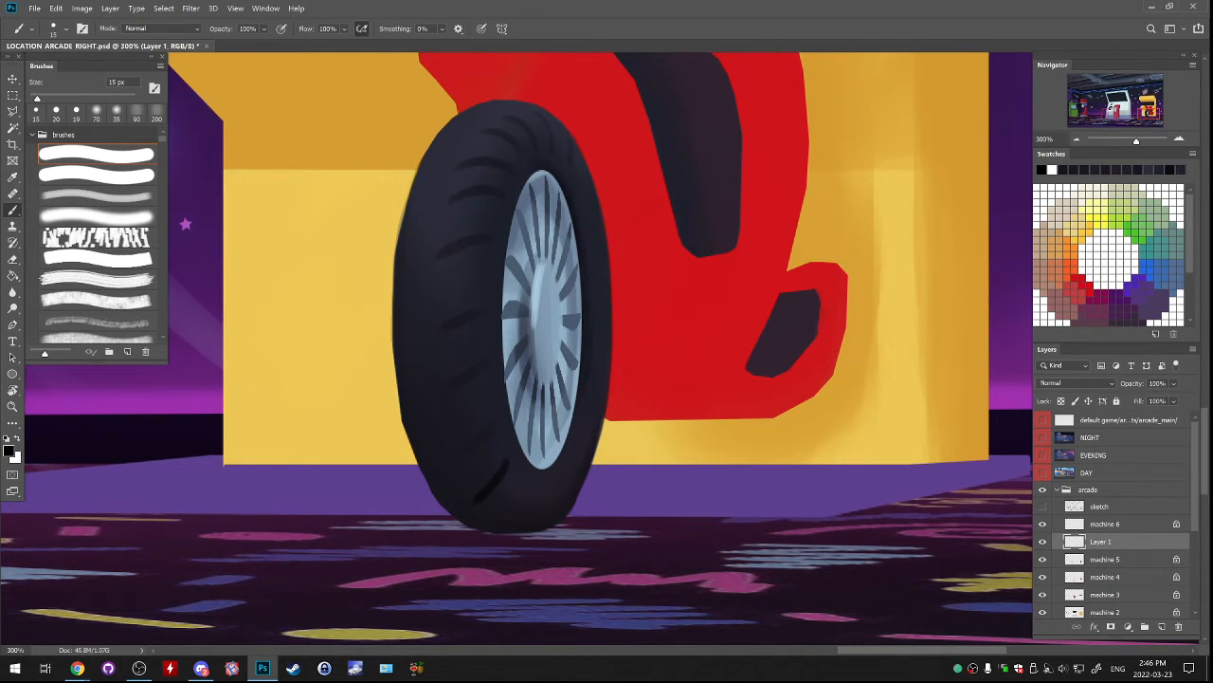
# Paint thicker black tread grooves on the tyre's lower left part with a 25 px brush, undoing and redoing uneven strokes.
pyautogui.press(']')
pyautogui.press(']')
pyautogui.hotkey('ctrl', 'z')
pyautogui.moveTo(505, 473); pyautogui.dragTo(474, 496)
pyautogui.hotkey('ctrl', 'z')
pyautogui.moveTo(496, 426); pyautogui.dragTo(454, 451)
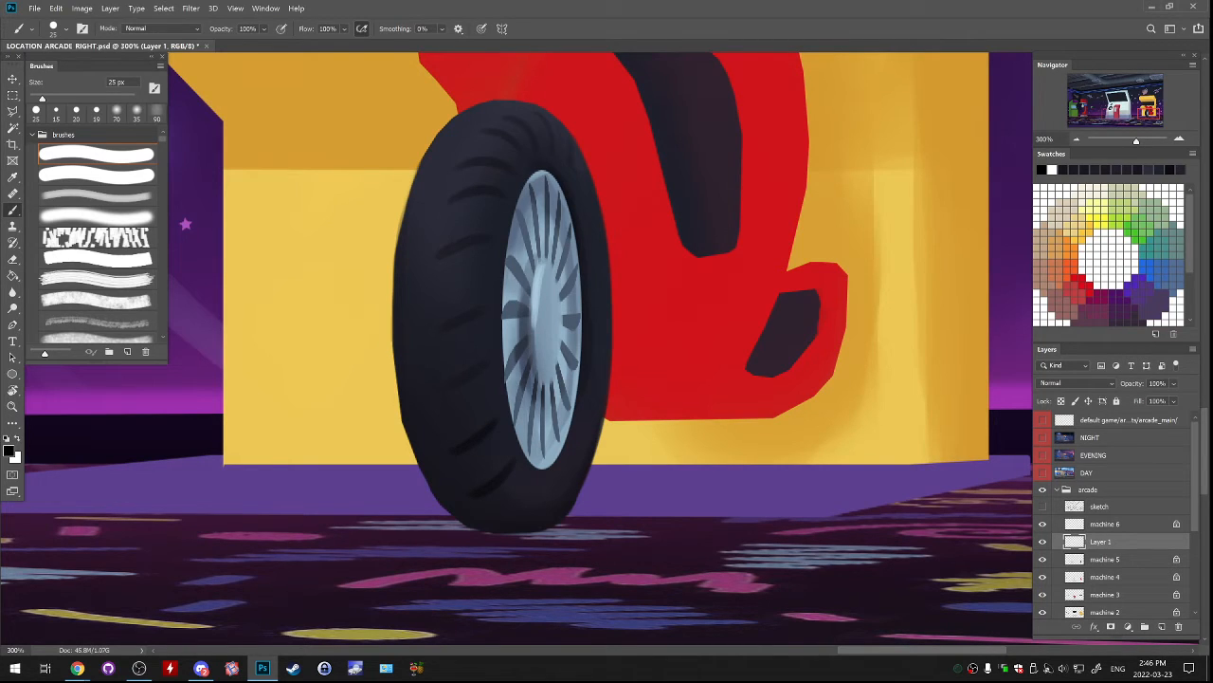
pyautogui.hotkey('ctrl', 'z')
# Paint the tread grooves around the tyre's bottom below the hub, reducing the brush to 15 px and undoing stray strokes.
pyautogui.hotkey('ctrl', 'z')
pyautogui.moveTo(489, 431)
pyautogui.mouseDown()
pyautogui.moveTo(455, 449)
pyautogui.moveTo(490, 512)
pyautogui.moveTo(520, 520)
pyautogui.moveTo(581, 492)
pyautogui.mouseUp()
pyautogui.hotkey('ctrl', 'z')
pyautogui.hotkey('ctrl', 'z')
pyautogui.hotkey('ctrl', 'z')
pyautogui.hotkey('ctrl', 'z')
pyautogui.press('[')
pyautogui.press('[')
pyautogui.hotkey('ctrl', 'z')
pyautogui.hotkey('ctrl', 'z')
pyautogui.hotkey('ctrl', 'z')
pyautogui.hotkey('ctrl', 'z')
pyautogui.hotkey('ctrl', 'z')
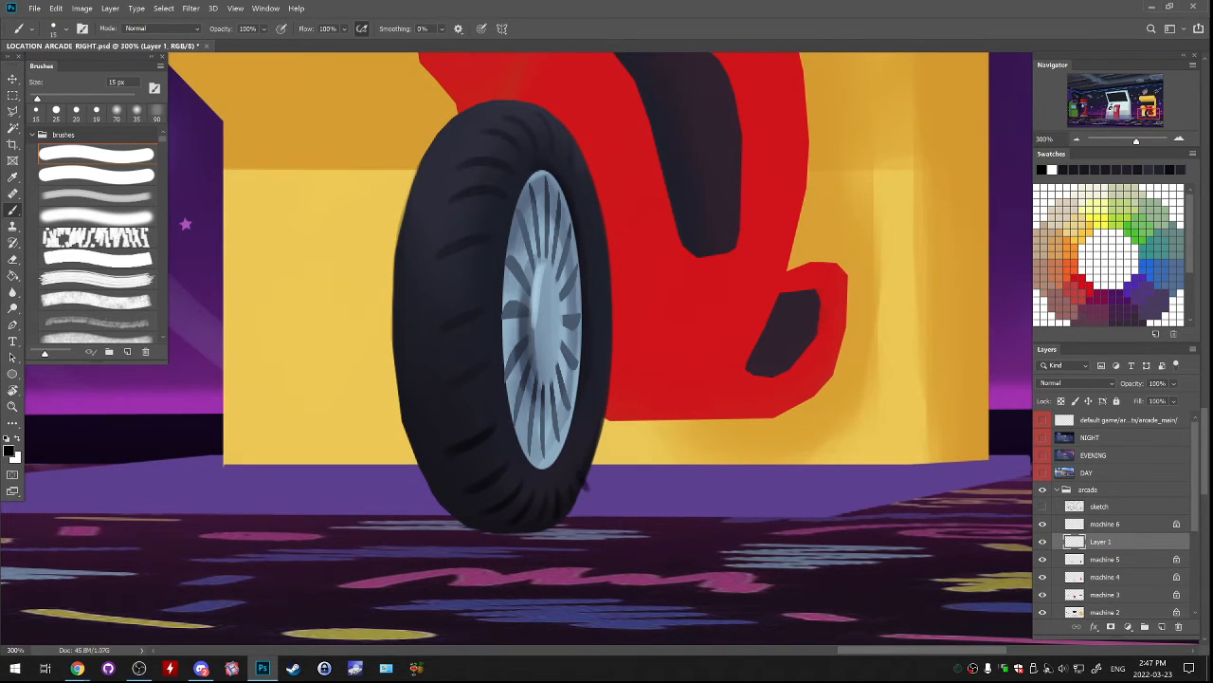
pyautogui.hotkey('ctrl', 'z')
# Check the tread layer by toggling its visibility and paint grooves over the tyre's upper left outer edge with a 20 px brush.
pyautogui.moveTo(578, 408); pyautogui.dragTo(570, 437)
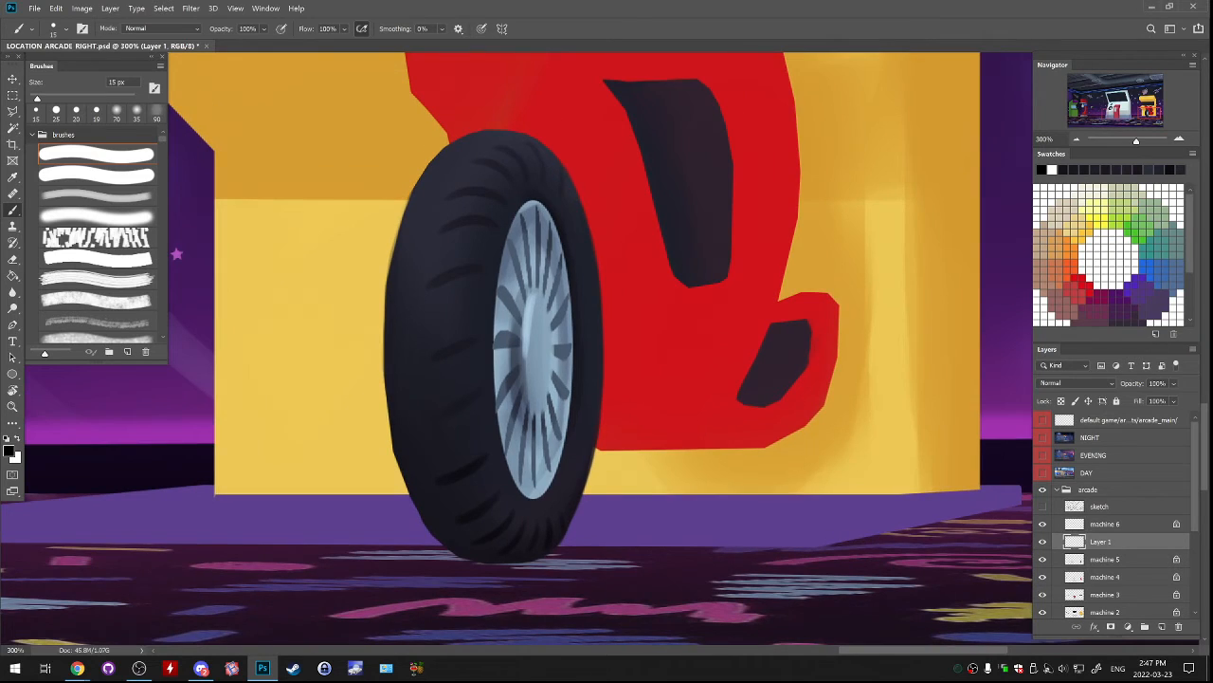
pyautogui.moveTo(551, 178); pyautogui.dragTo(556, 194)
pyautogui.click(1043, 541)
pyautogui.press(']')
pyautogui.moveTo(398, 221); pyautogui.dragTo(415, 234)
pyautogui.moveTo(423, 159)
pyautogui.mouseDown()
pyautogui.moveTo(440, 168)
pyautogui.moveTo(466, 149)
pyautogui.moveTo(447, 146)
pyautogui.moveTo(531, 135)
pyautogui.mouseUp()
pyautogui.hotkey('ctrl', 'z')
pyautogui.hotkey('ctrl', 'z')
pyautogui.press('[')
pyautogui.hotkey('ctrl', 'z')
pyautogui.hotkey('ctrl', 'z')
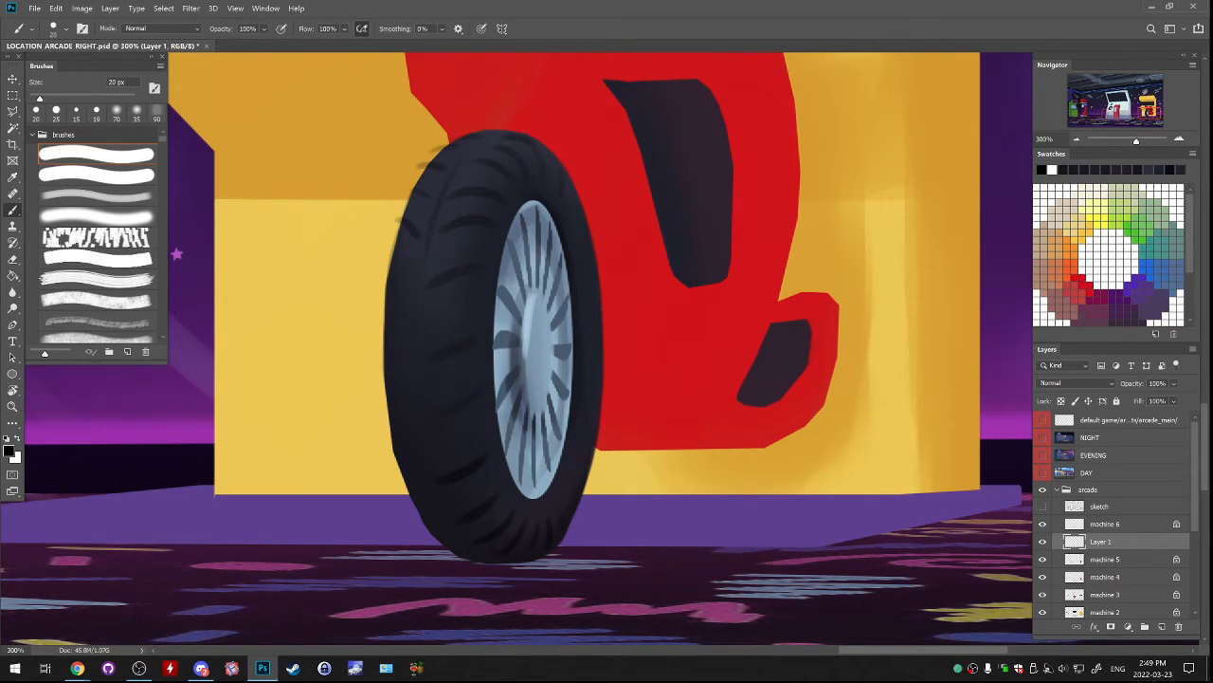
# Continue the tread grooves down the middle of the tyre's left outer edge with a 25 to 30 px brush, undoing uneven strokes.
pyautogui.moveTo(457, 152); pyautogui.dragTo(428, 225)
pyautogui.hotkey('ctrl', 'z')
pyautogui.press(']')
pyautogui.moveTo(390, 267); pyautogui.dragTo(378, 275)
pyautogui.moveTo(378, 344); pyautogui.dragTo(404, 358)
pyautogui.hotkey('ctrl', 'z')
pyautogui.moveTo(373, 400)
pyautogui.mouseDown()
pyautogui.moveTo(398, 426)
pyautogui.moveTo(411, 419)
pyautogui.moveTo(390, 409)
pyautogui.mouseUp()
pyautogui.hotkey('ctrl', 'z')
pyautogui.press('[')
pyautogui.hotkey('ctrl', 'z')
pyautogui.hotkey('ctrl', 'z')
# Paint smaller tread grooves along the tyre's lower left outer edge with a 15 px brush.
pyautogui.hotkey('ctrl', 'z')
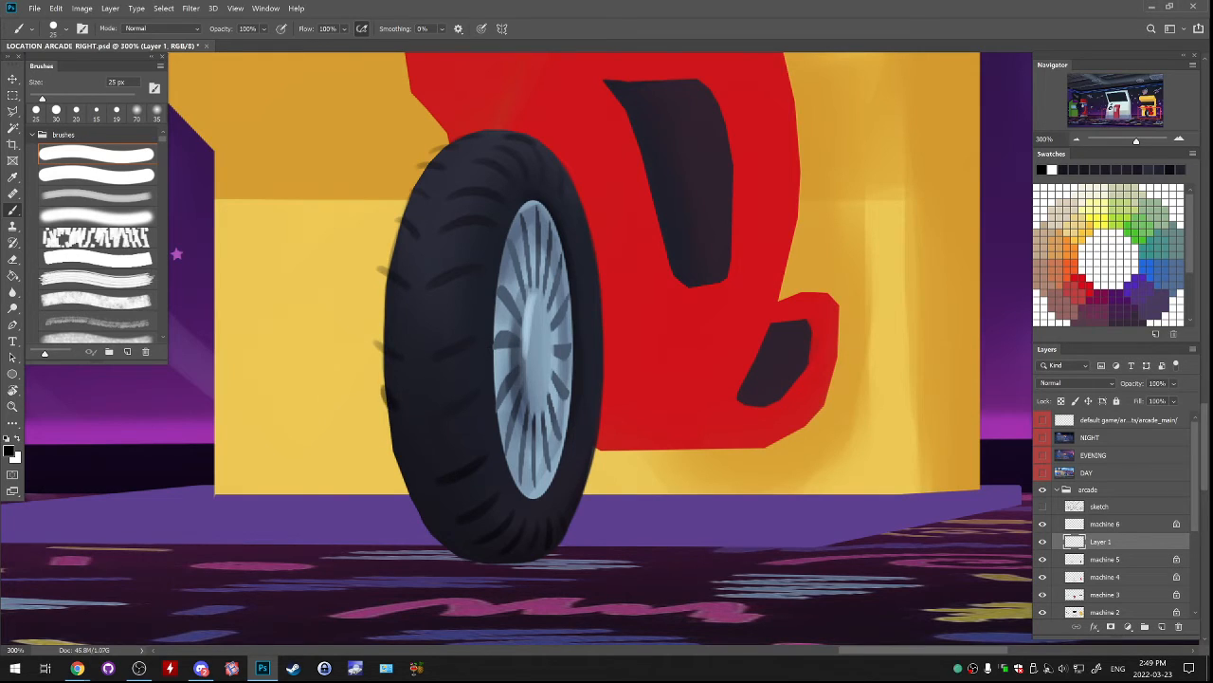
pyautogui.press('[')
pyautogui.moveTo(392, 457)
pyautogui.mouseDown()
pyautogui.moveTo(436, 523)
pyautogui.moveTo(423, 516)
pyautogui.mouseUp()
pyautogui.hotkey('ctrl', 'z')
pyautogui.hotkey('ctrl', 'z')
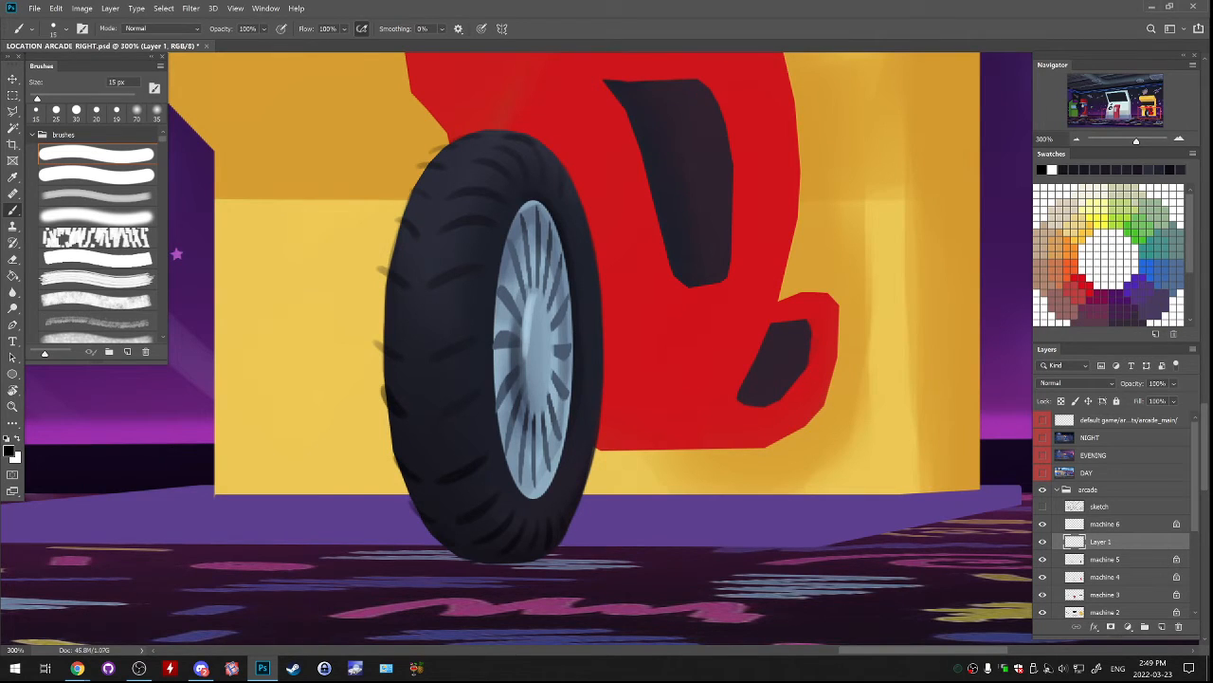
# Erase the groove ends sticking out beyond the tyre's left outline with a 20 px eraser.
pyautogui.press('e')
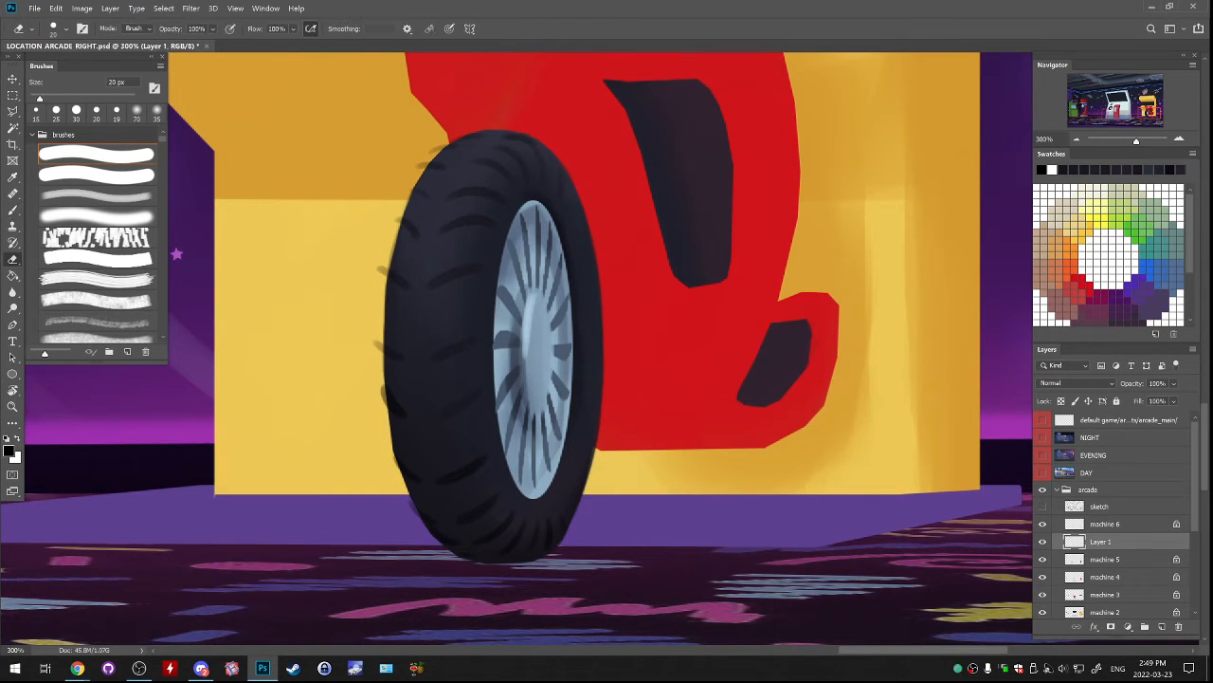
pyautogui.moveTo(442, 145); pyautogui.dragTo(419, 167)
pyautogui.moveTo(399, 218); pyautogui.dragTo(381, 273)
pyautogui.moveTo(377, 334); pyautogui.dragTo(415, 512)
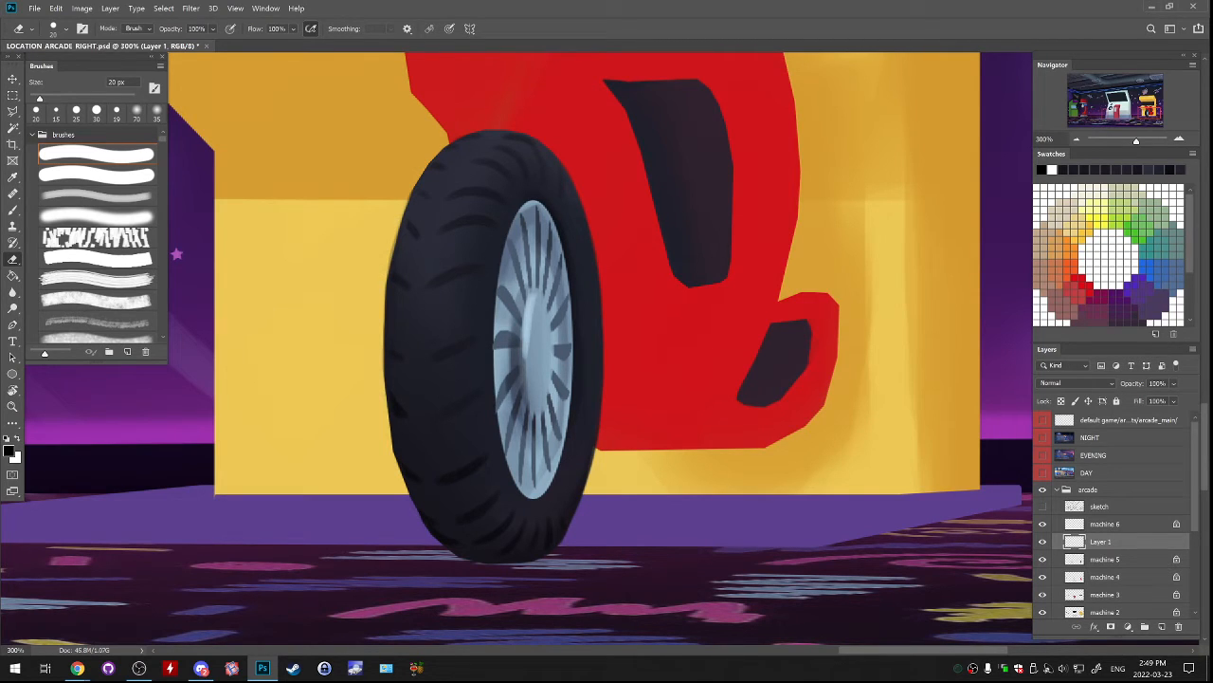
# Paint short black tread grooves along the tyre's narrow right edge with a 15 px brush.
pyautogui.press('b')
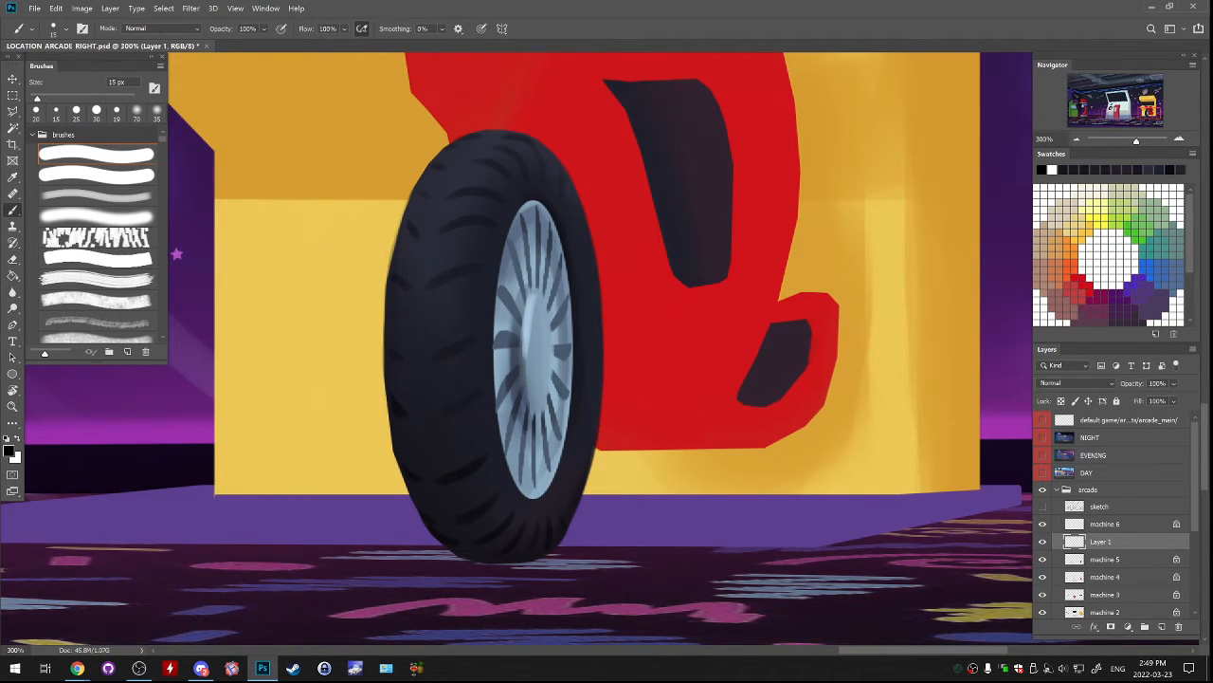
pyautogui.press('[')
pyautogui.press(']')
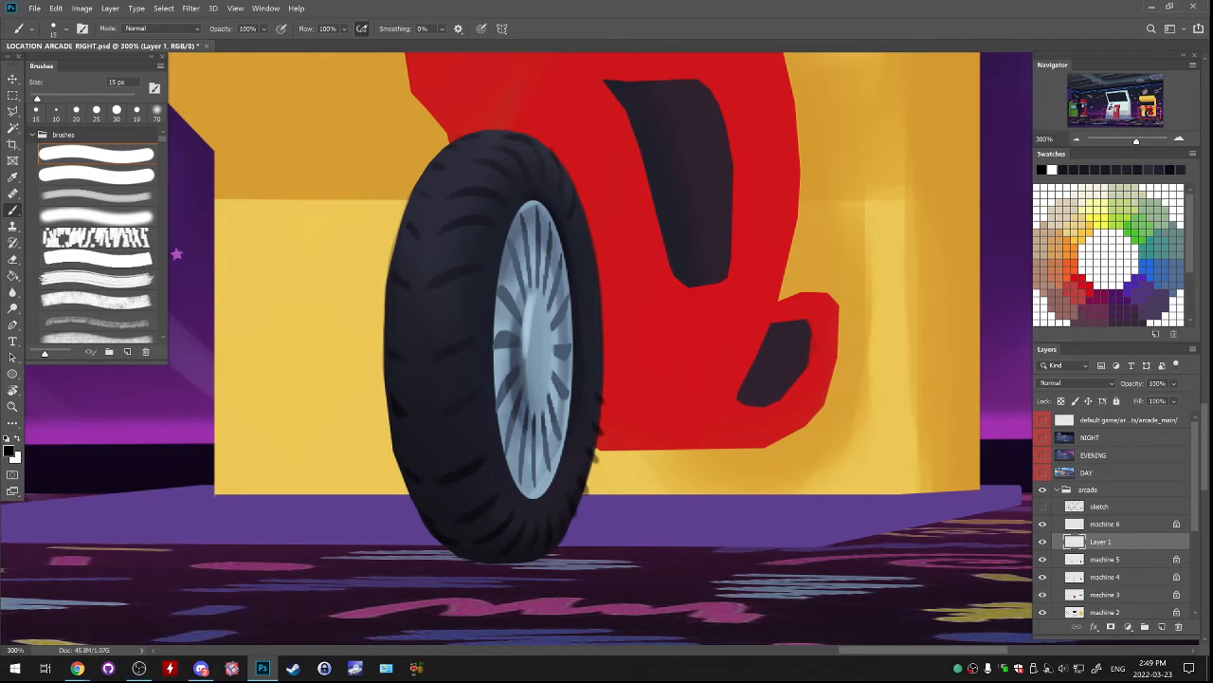
pyautogui.moveTo(579, 223); pyautogui.dragTo(591, 256)
pyautogui.hotkey('ctrl', 'z')
# Erase the groove ends overhanging the tyre's right outline with a 20 px eraser and merge Layer 1 into machine 5.
pyautogui.press('e')
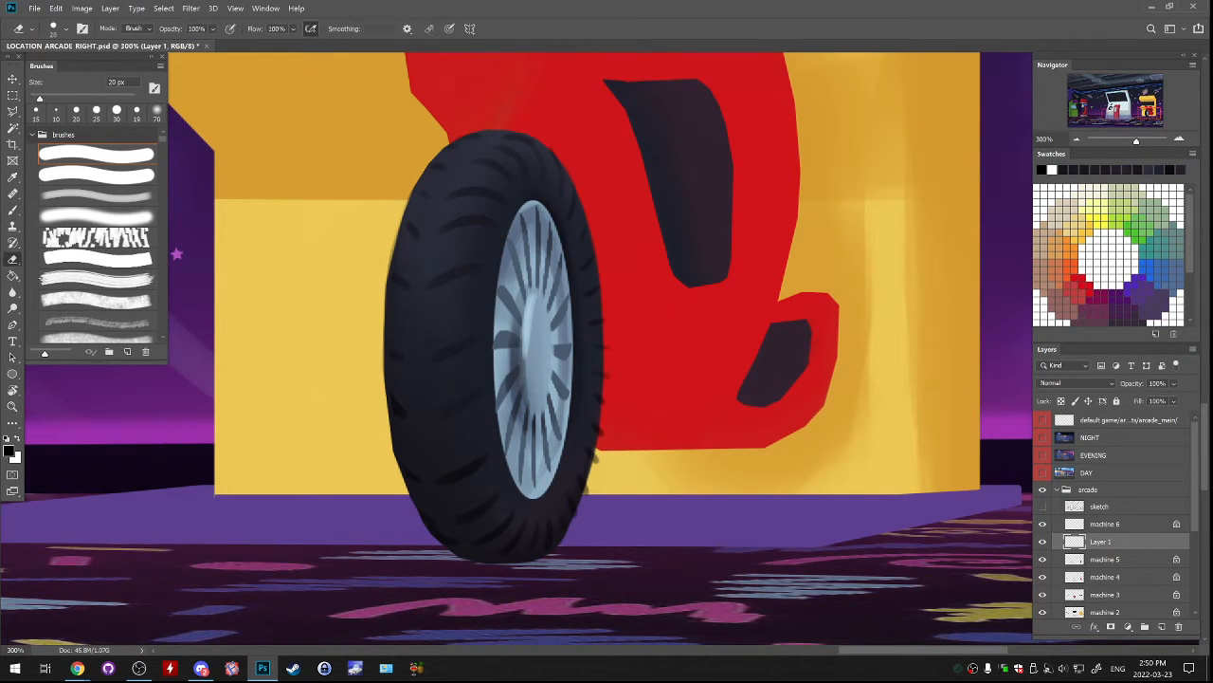
pyautogui.moveTo(602, 422); pyautogui.dragTo(587, 491)
pyautogui.scroll(-1, 604, 348)
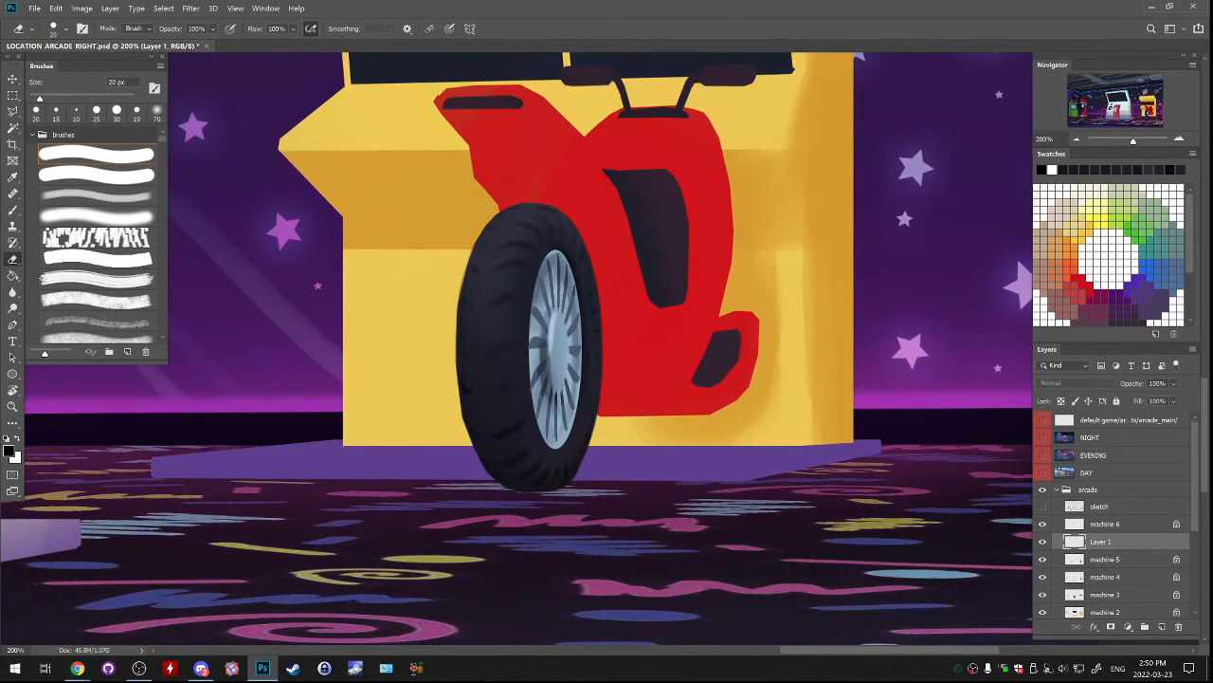
pyautogui.hotkey('ctrl', 'e')
pyautogui.click(1042, 541)
pyautogui.hotkey('ctrl', 'z')
pyautogui.hotkey('ctrl', 'z')
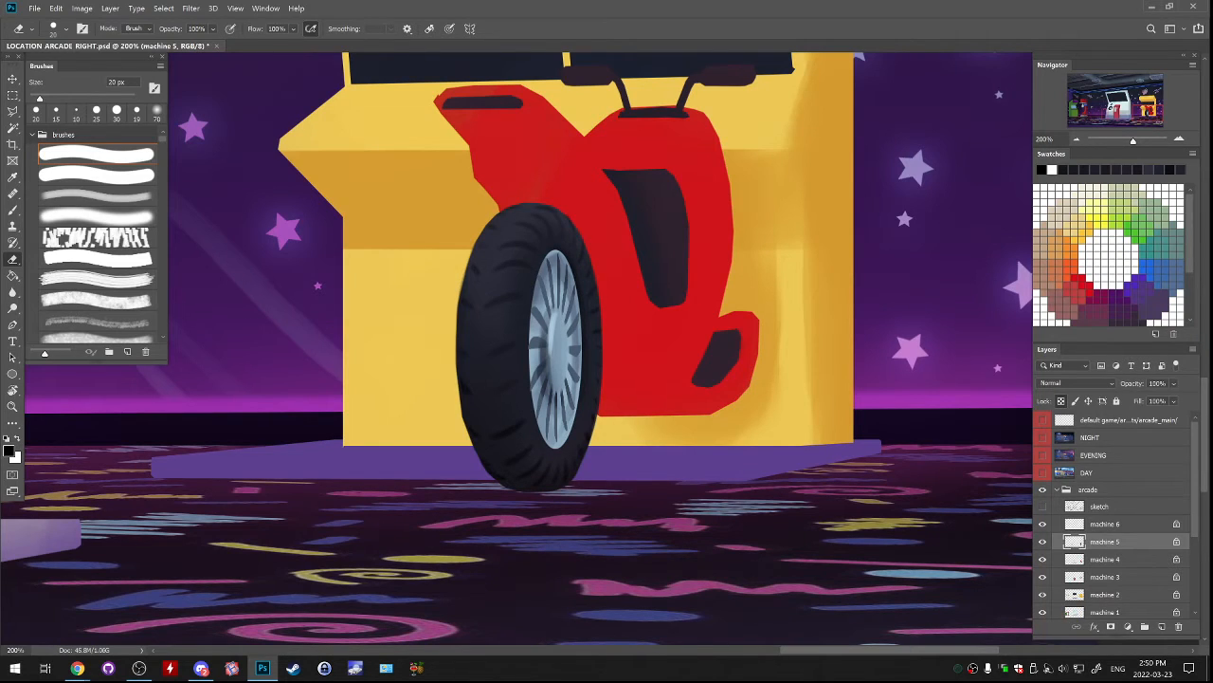
# Paint one long curved black groove down the length of the tyre's tread on a new layer with a 15 px brush.
pyautogui.press('b')
pyautogui.hotkey('ctrl', 'z')
pyautogui.moveTo(508, 212); pyautogui.dragTo(487, 421)
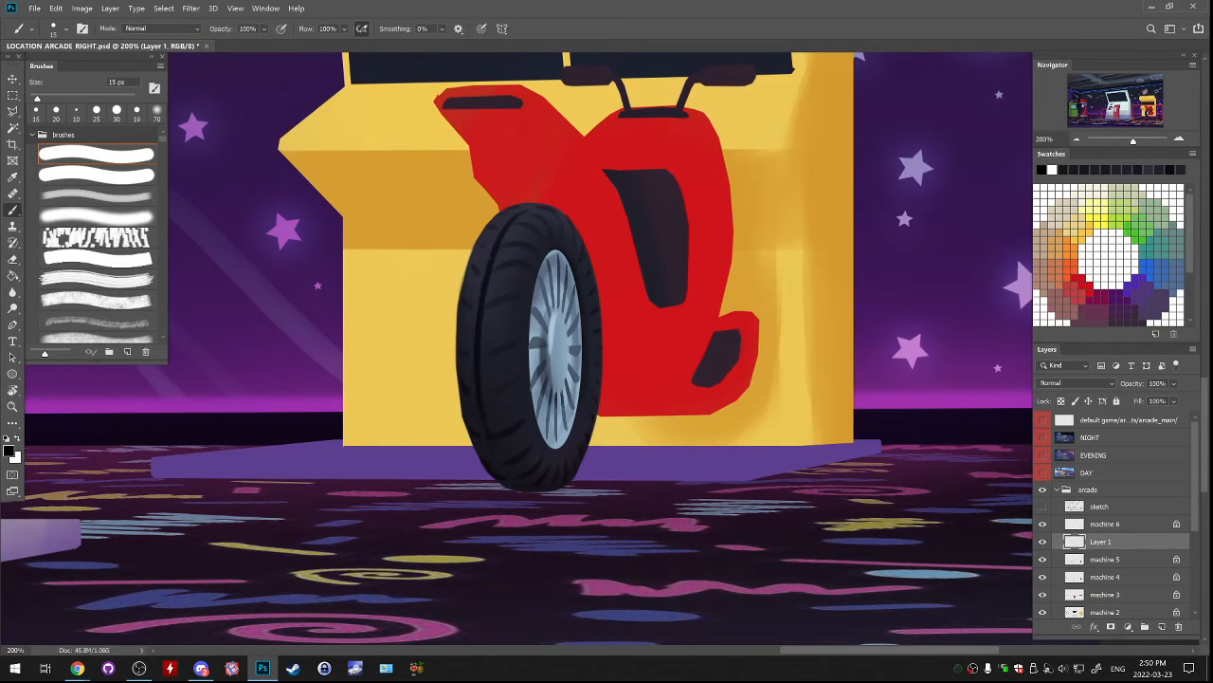
pyautogui.hotkey('ctrl', 'z')
pyautogui.moveTo(533, 205); pyautogui.dragTo(484, 389)
pyautogui.hotkey('ctrl', 'z')
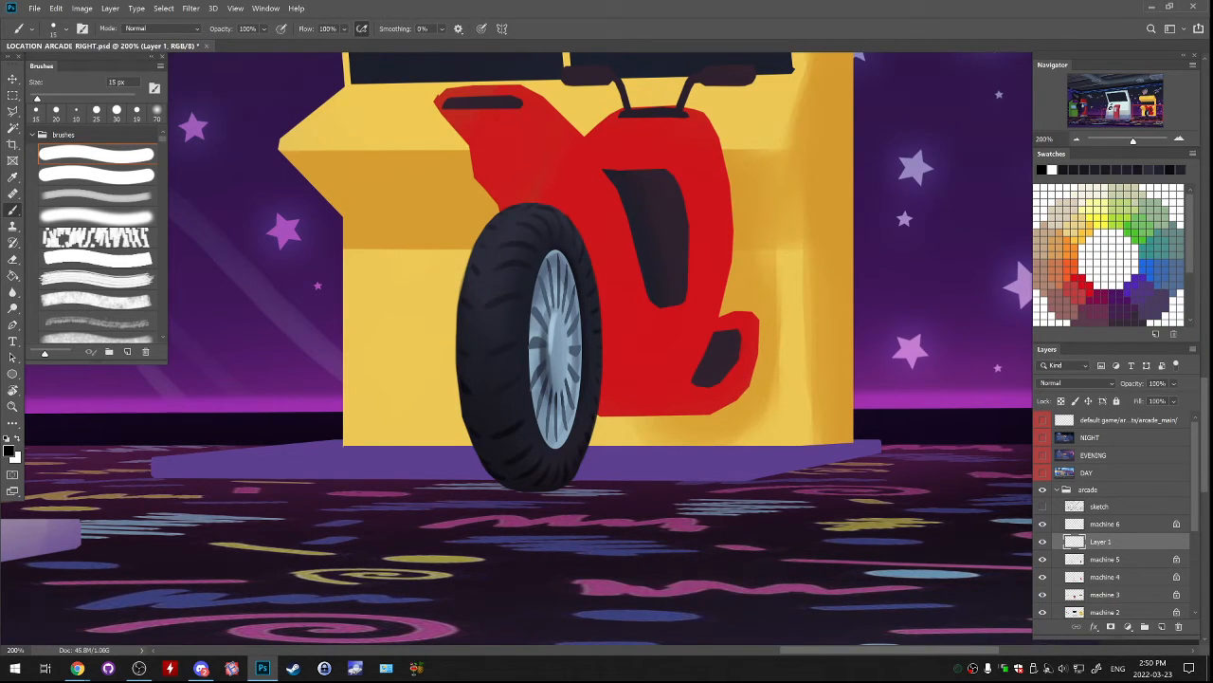
pyautogui.moveTo(535, 201); pyautogui.dragTo(474, 352)
pyautogui.moveTo(561, 351); pyautogui.dragTo(568, 356)
pyautogui.hotkey('ctrl', 'z')
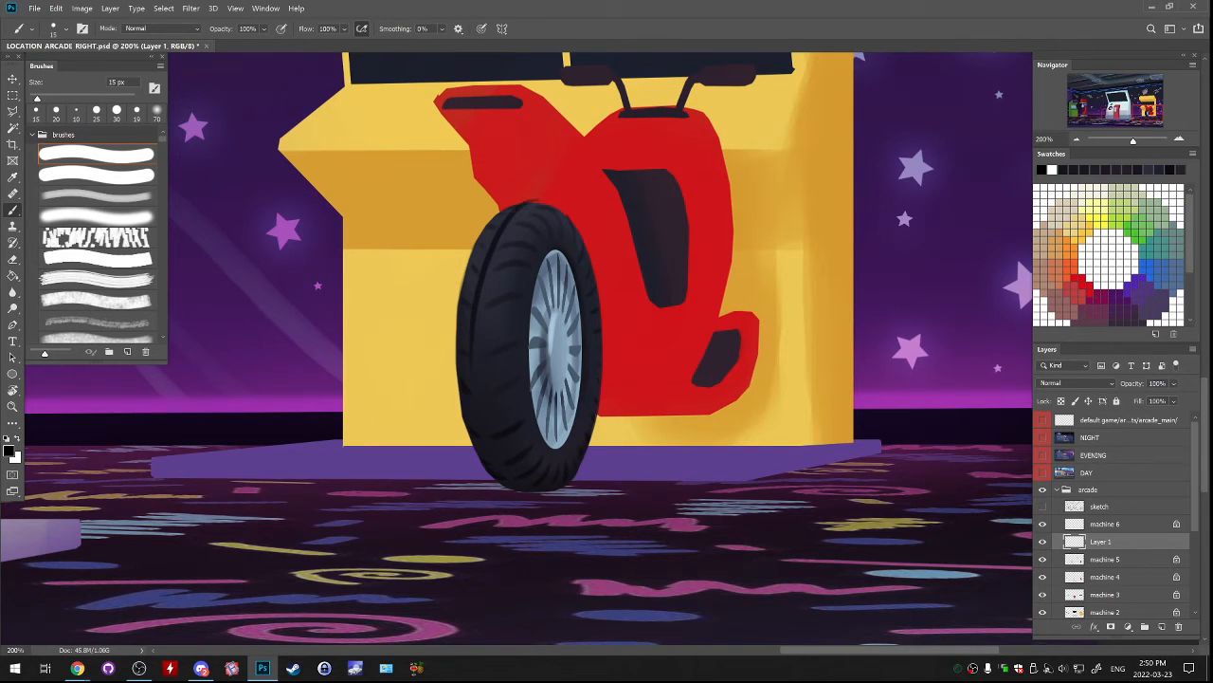
pyautogui.hotkey('ctrl', 'z')
pyautogui.moveTo(545, 200); pyautogui.dragTo(493, 422)
pyautogui.moveTo(576, 349); pyautogui.dragTo(570, 354)
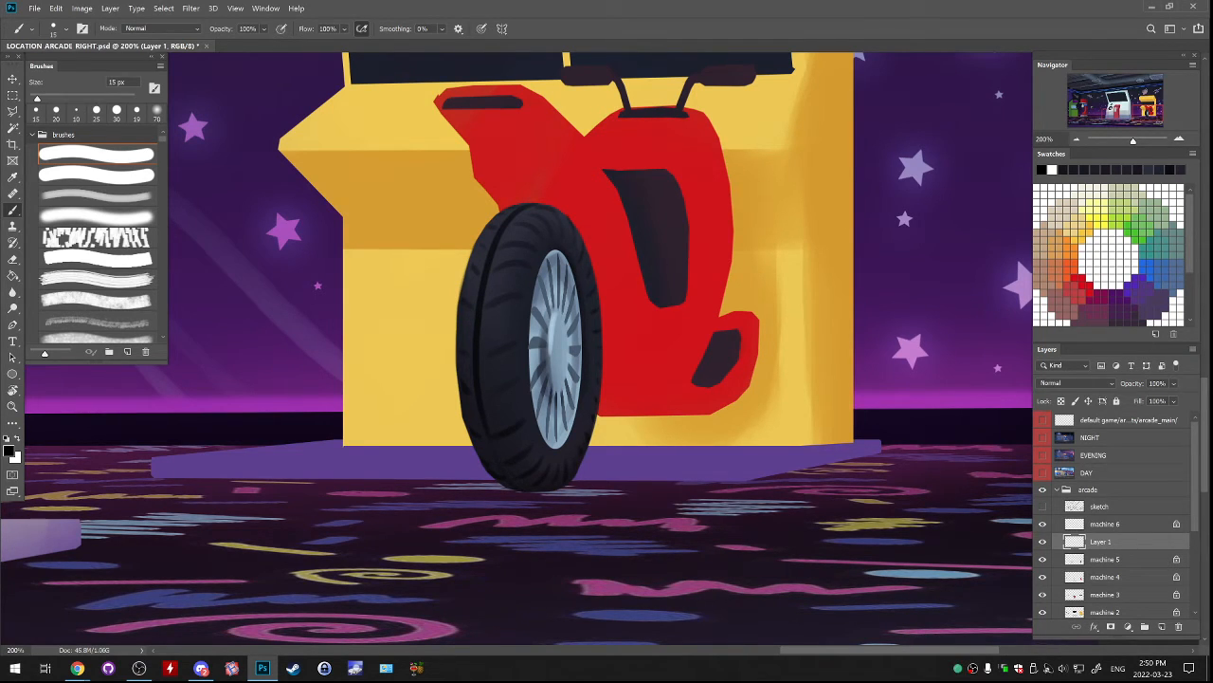
# Try to soften the tyre's long groove with a 40 px eraser and undo the strokes.
pyautogui.press('e')
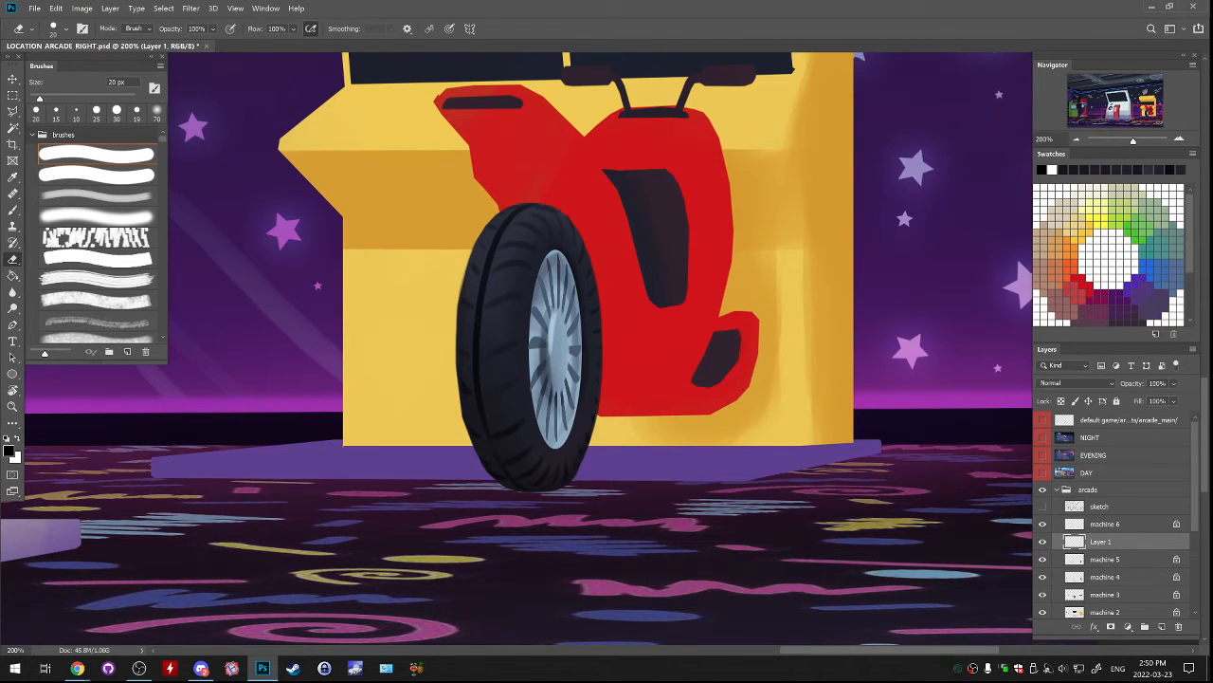
pyautogui.press(']')
pyautogui.press(']')
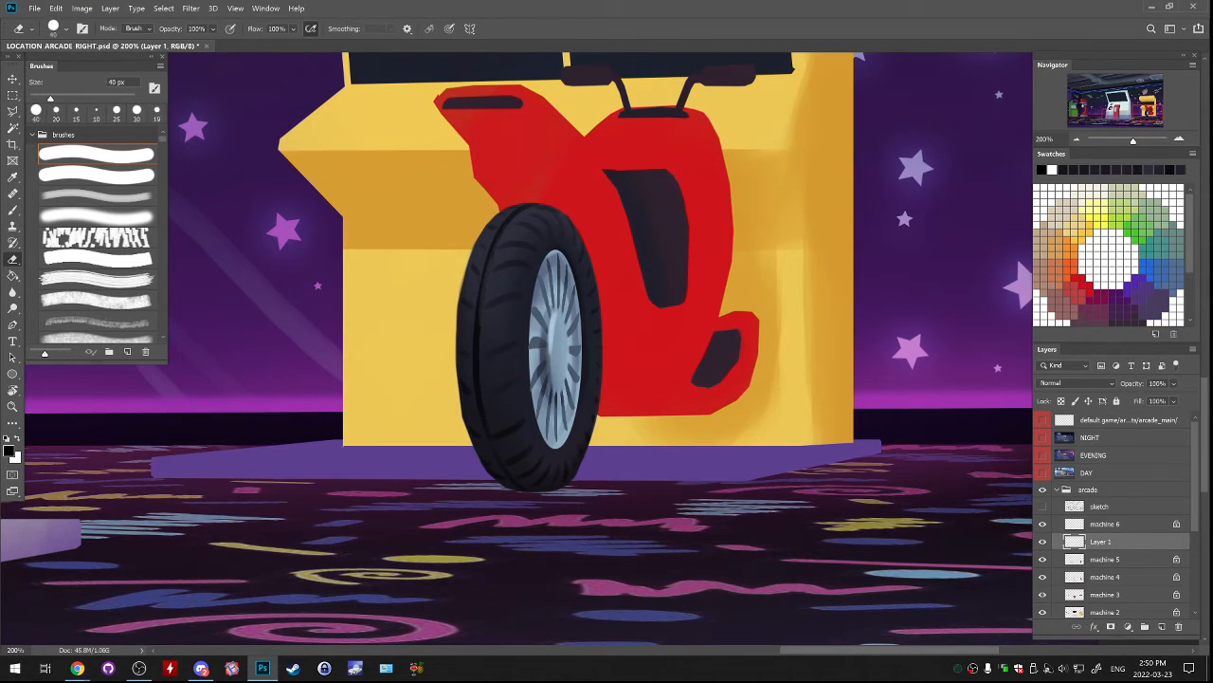
pyautogui.moveTo(478, 310); pyautogui.dragTo(477, 358)
pyautogui.hotkey('ctrl', 'z')
pyautogui.moveTo(495, 245); pyautogui.dragTo(480, 320)
pyautogui.moveTo(504, 227); pyautogui.dragTo(478, 310)
pyautogui.hotkey('ctrl', 'z')
pyautogui.hotkey('ctrl', 'z')
pyautogui.hotkey('ctrl', 'z')
# Lower Layer 1's opacity to 54% and merge it into the machine 5 layer.
pyautogui.click(1173, 383)
pyautogui.moveTo(1192, 399); pyautogui.dragTo(1165, 398)
pyautogui.press('Return')
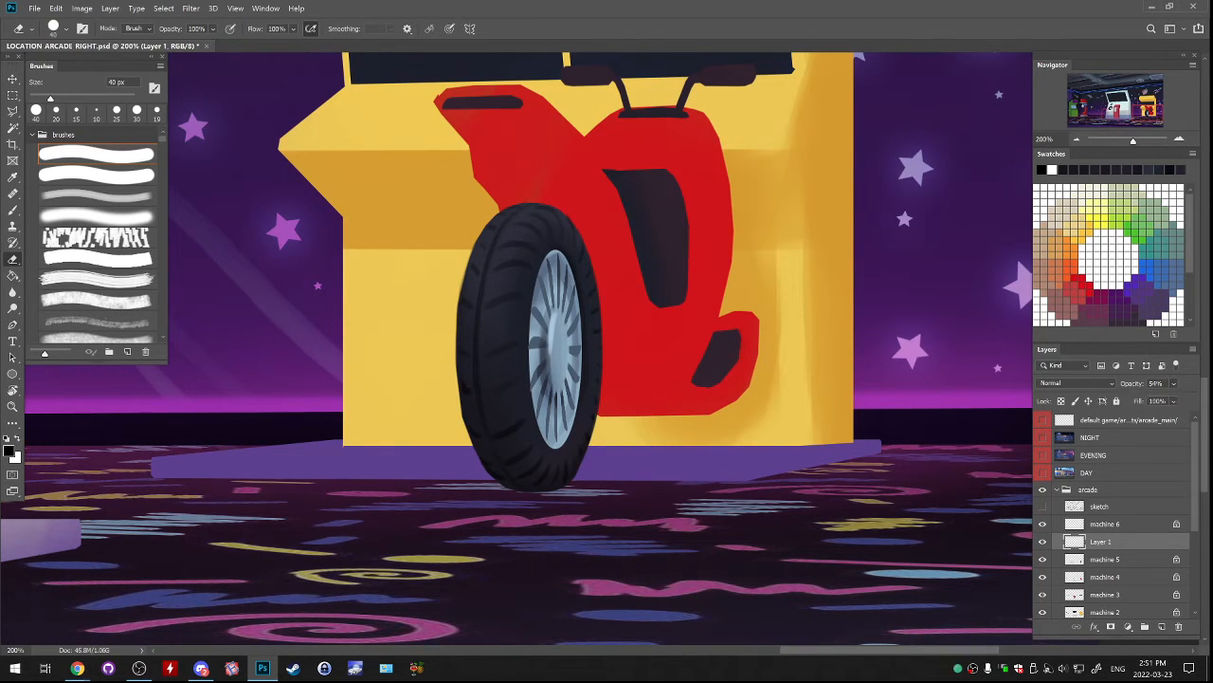
pyautogui.hotkey('ctrl', 'e')
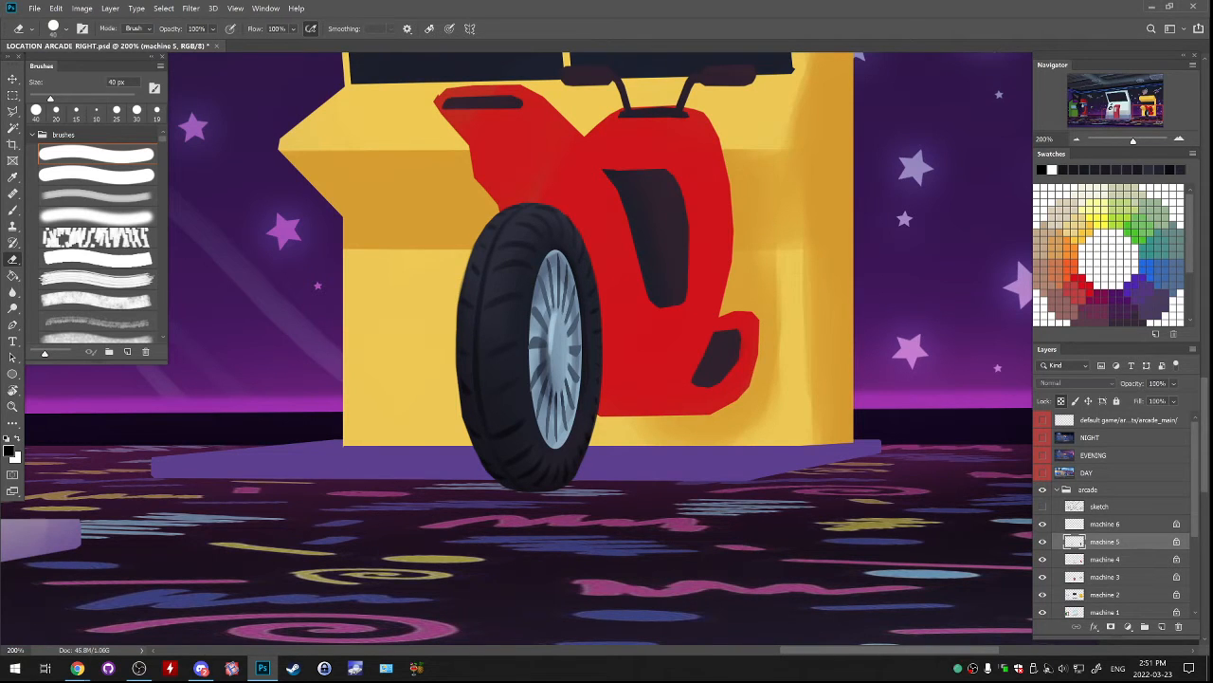
# Select the dark central panel of the motorcycle body on the machine 5 layer and shift it slightly upward.
pyautogui.click(1043, 507)
pyautogui.click(1042, 506)
pyautogui.moveTo(720, 313); pyautogui.dragTo(729, 399)
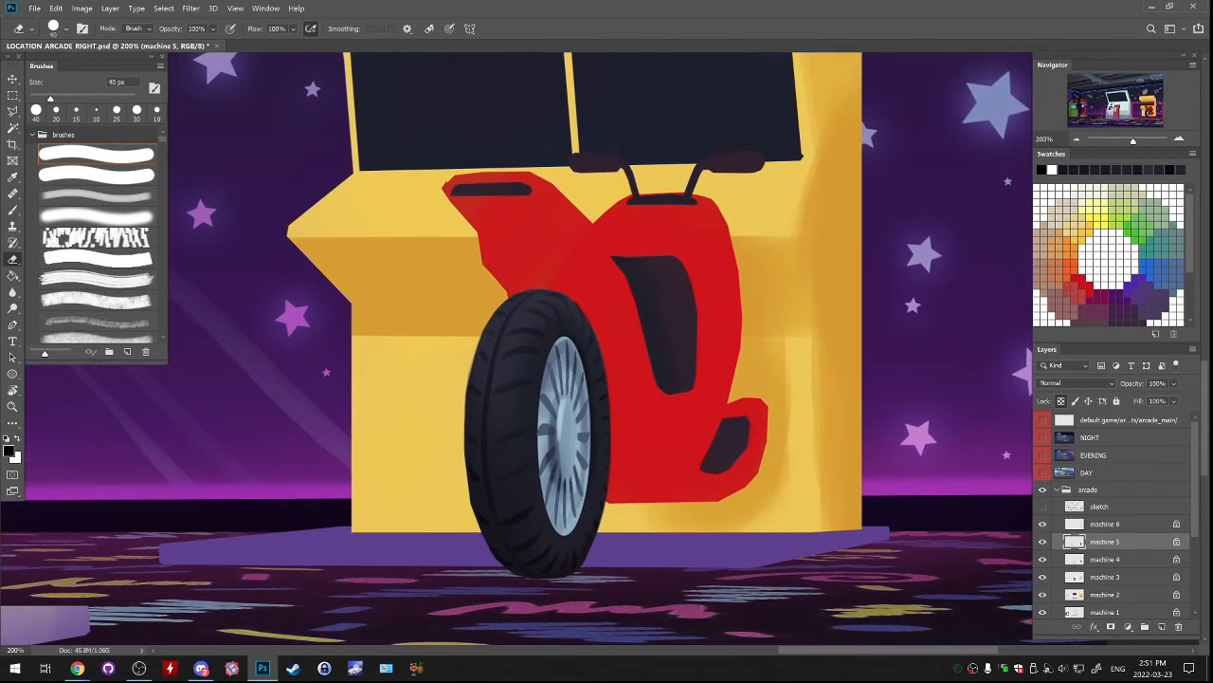
pyautogui.click(1042, 541)
pyautogui.click(1042, 541)
pyautogui.press('m')
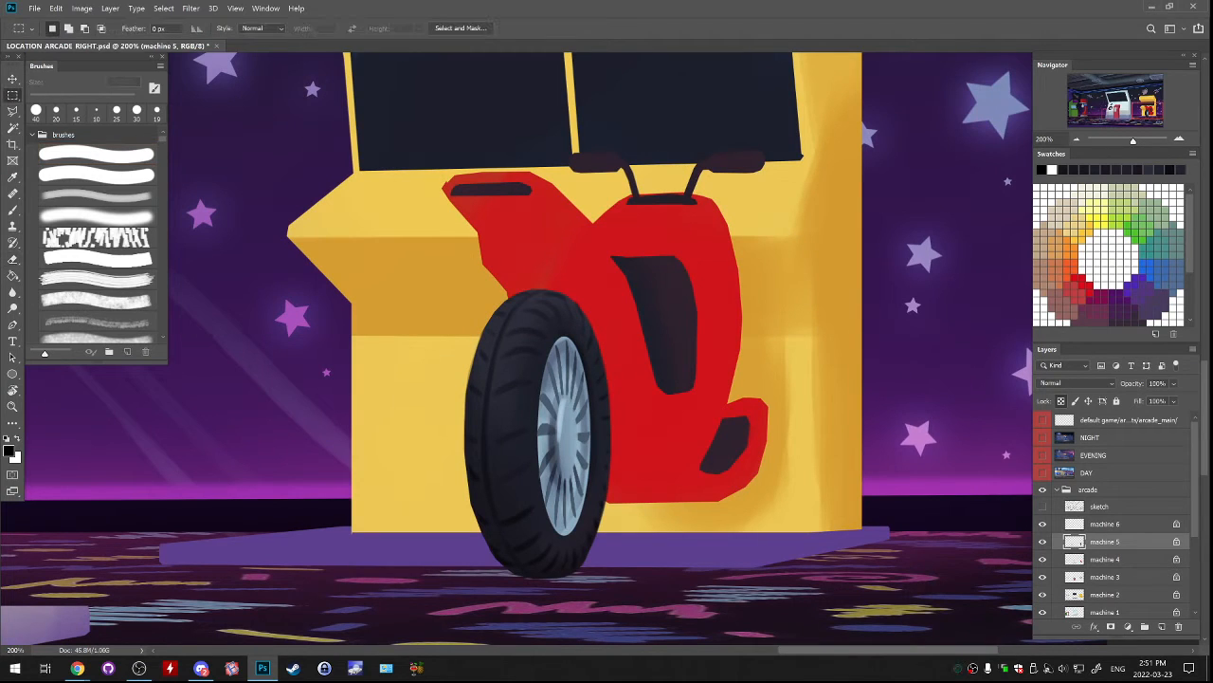
pyautogui.moveTo(600, 233); pyautogui.dragTo(708, 303)
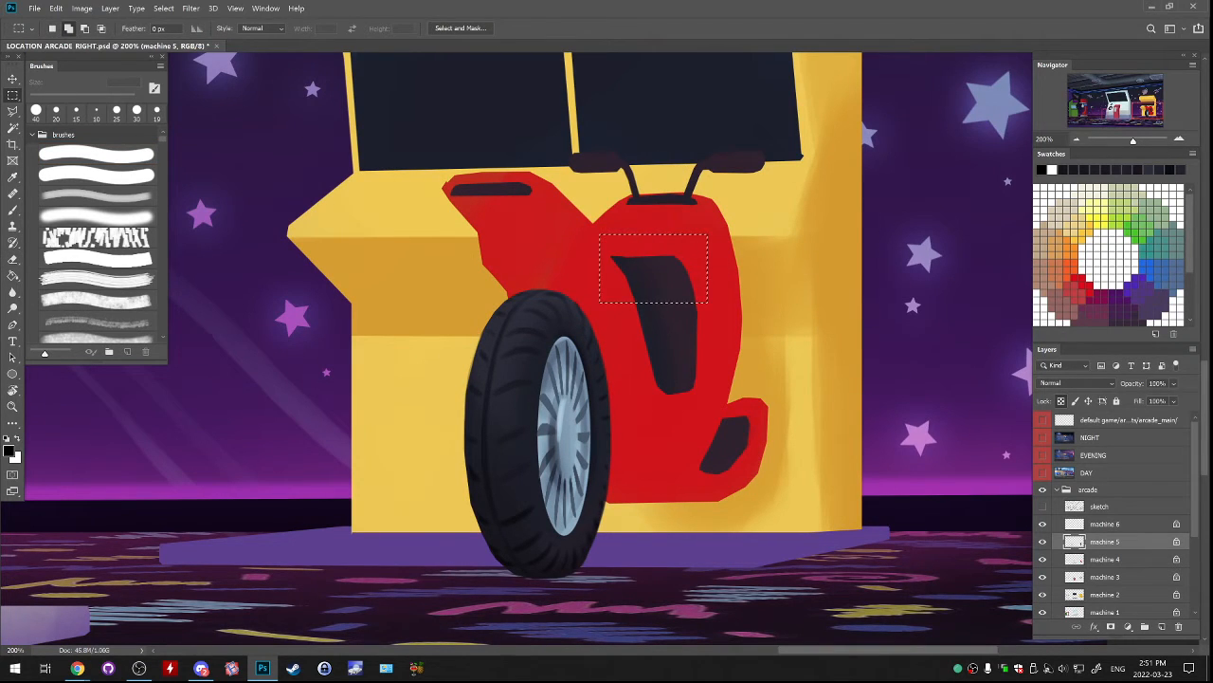
pyautogui.moveTo(630, 281); pyautogui.dragTo(713, 402)
pyautogui.moveTo(684, 341); pyautogui.dragTo(683, 327)
pyautogui.hotkey('ctrl', 'd')
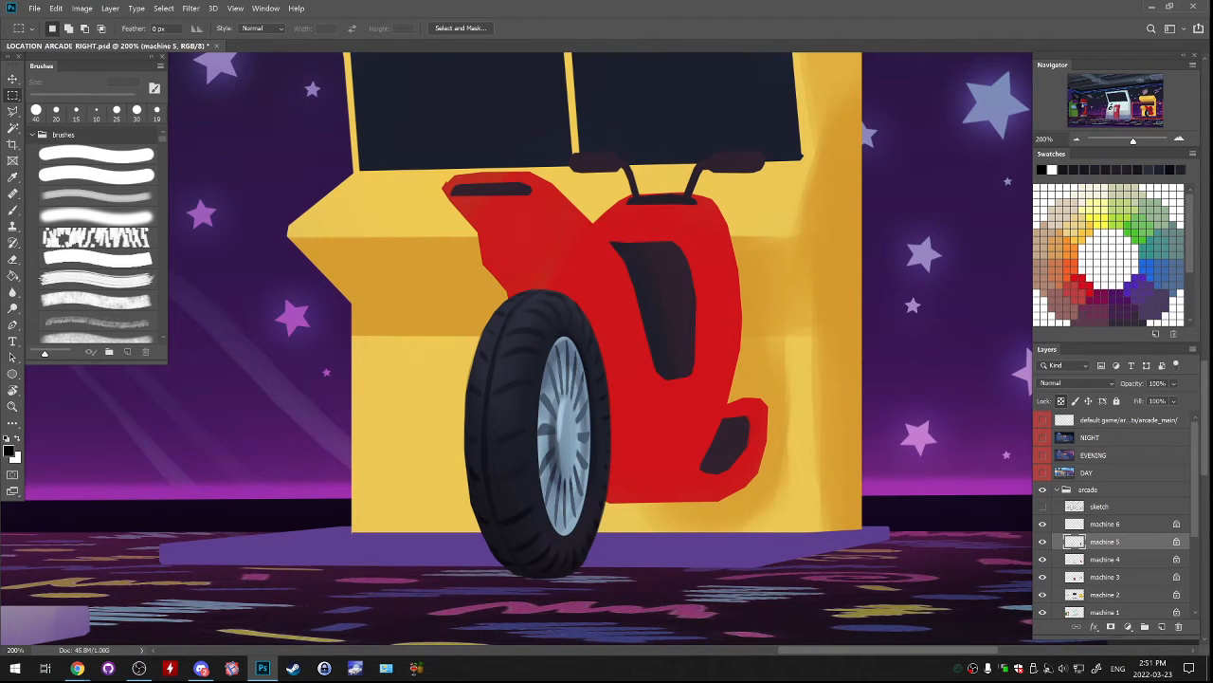
# Shade the dark central panel with a sampled blue-grey using the soft 200 px brush.
pyautogui.press('b')
pyautogui.keyDown('alt'); pyautogui.click(550, 355); pyautogui.keyUp('alt')
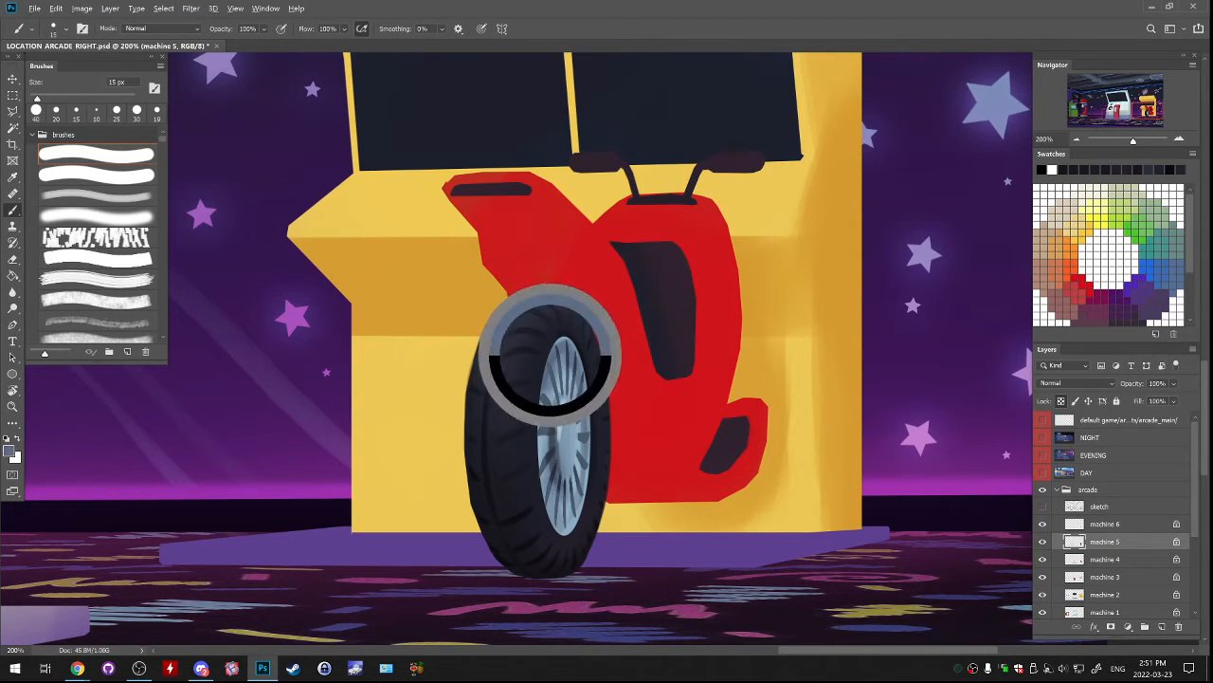
pyautogui.click(97, 196)
pyautogui.moveTo(636, 249)
pyautogui.mouseDown()
pyautogui.moveTo(680, 248)
pyautogui.moveTo(658, 251)
pyautogui.moveTo(656, 274)
pyautogui.moveTo(683, 275)
pyautogui.mouseUp()
pyautogui.hotkey('ctrl', 'z')
pyautogui.keyDown('alt'); pyautogui.click(665, 259); pyautogui.keyUp('alt')
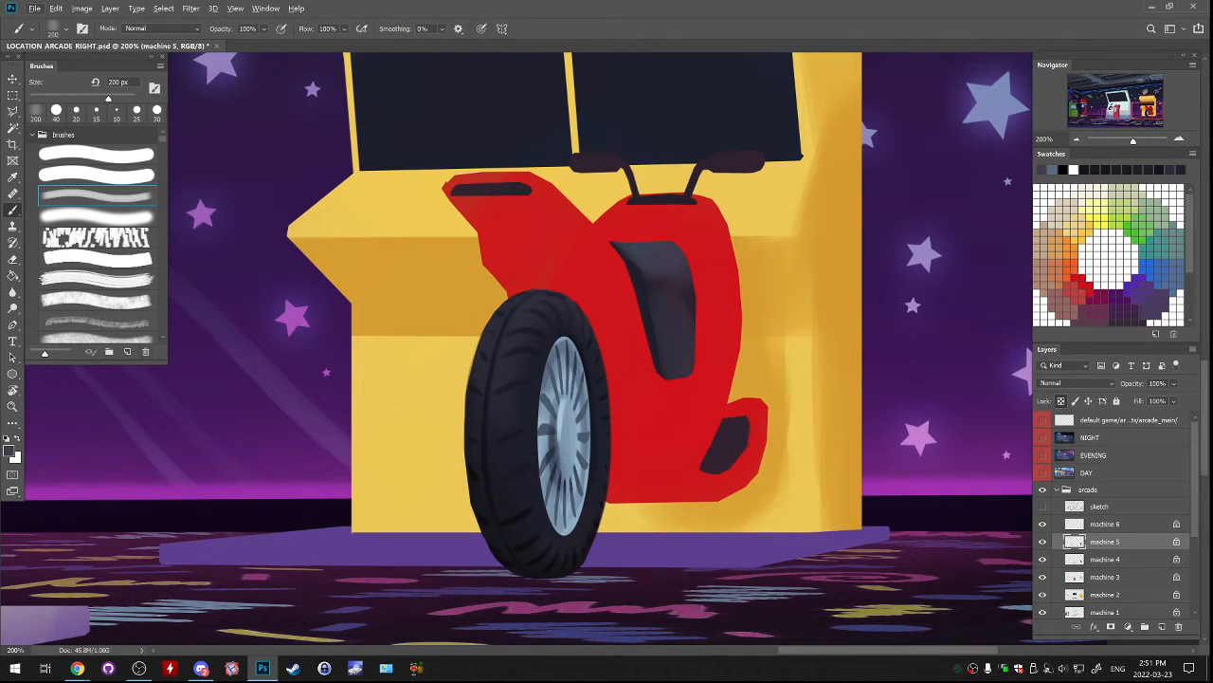
# Refine the central panel's shading and darken its lower edge with sampled dark tones and a soft 60 px brush.
pyautogui.keyDown('alt'); pyautogui.click(684, 180); pyautogui.keyUp('alt')
pyautogui.keyDown('alt'); pyautogui.click(695, 182); pyautogui.keyUp('alt')
pyautogui.press('[')
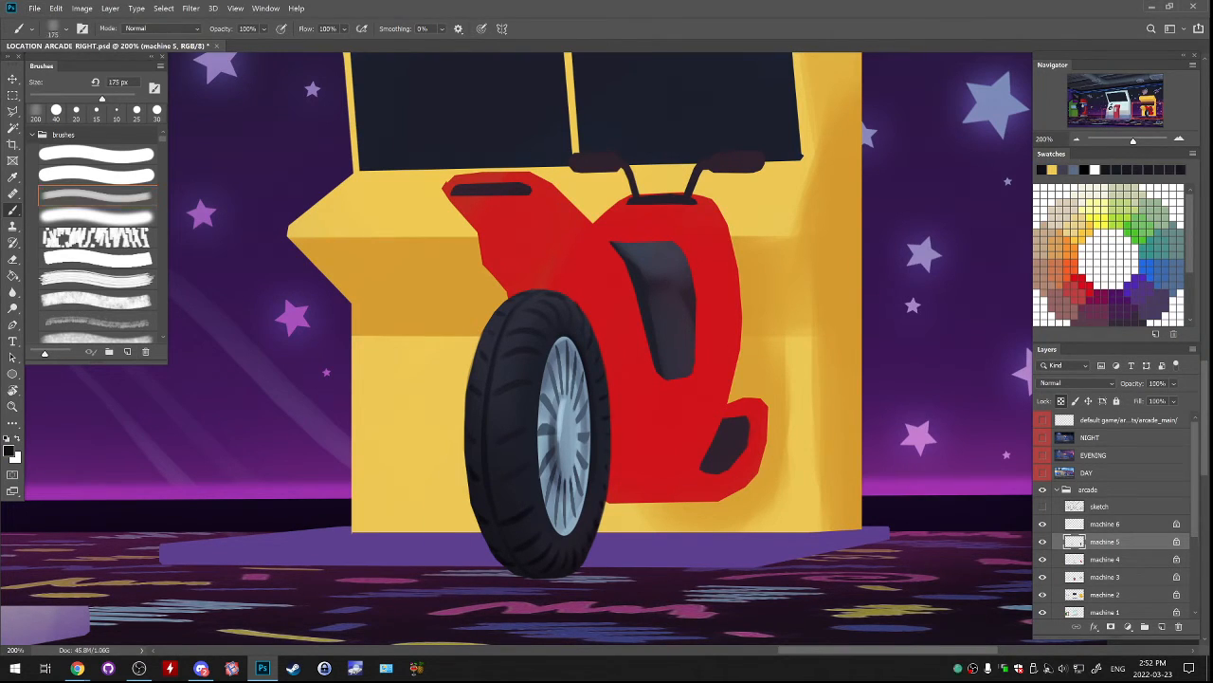
pyautogui.press('[')
pyautogui.press('[')
pyautogui.press('[')
pyautogui.press('[')
pyautogui.press('[')
pyautogui.press('[')
pyautogui.press('[')
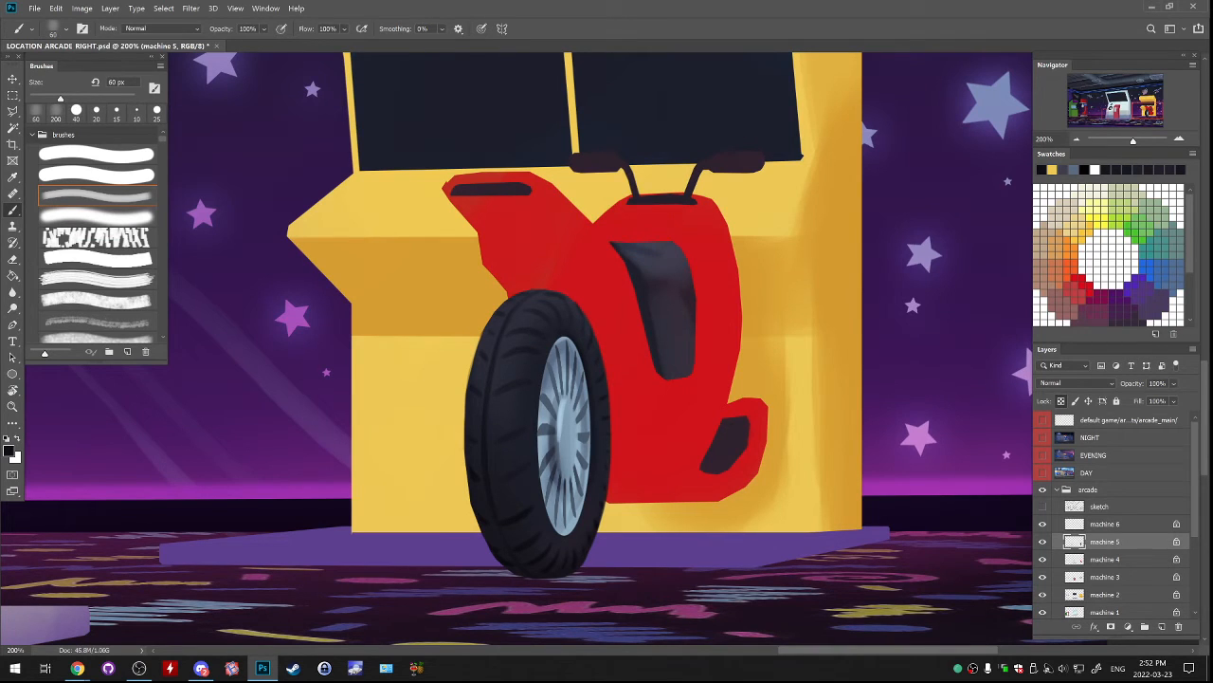
pyautogui.moveTo(624, 249); pyautogui.dragTo(660, 257)
pyautogui.keyDown('alt'); pyautogui.click(665, 261); pyautogui.keyUp('alt')
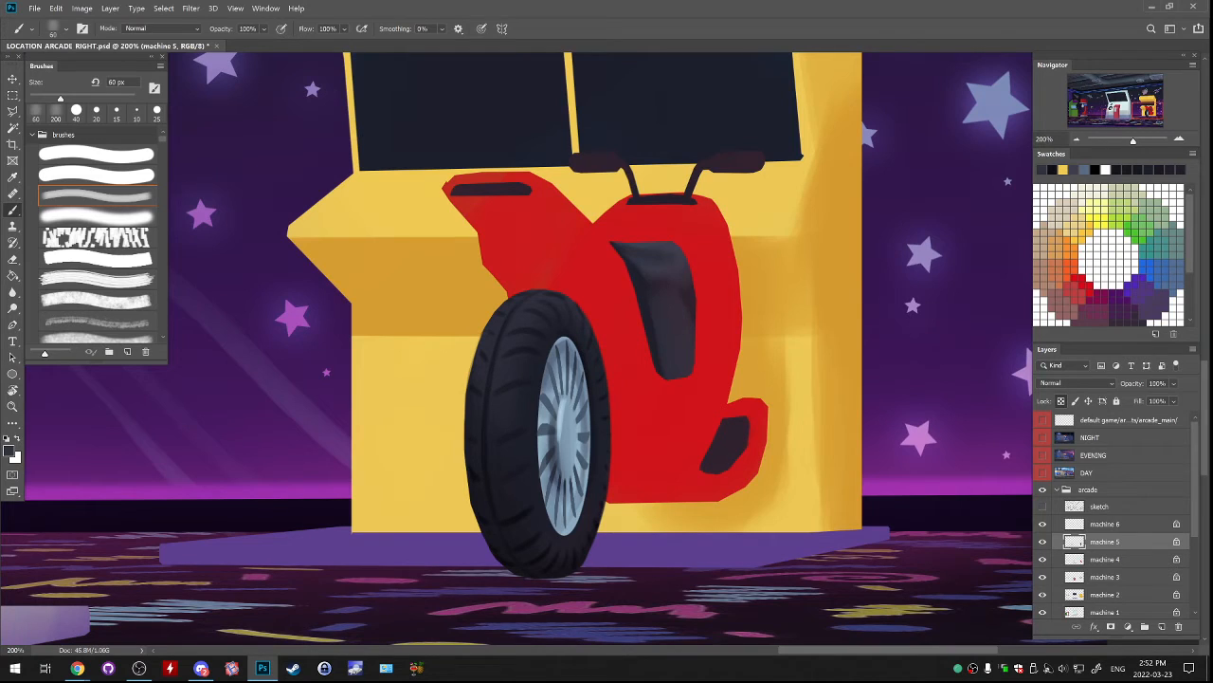
pyautogui.keyDown('alt'); pyautogui.click(658, 352); pyautogui.keyUp('alt')
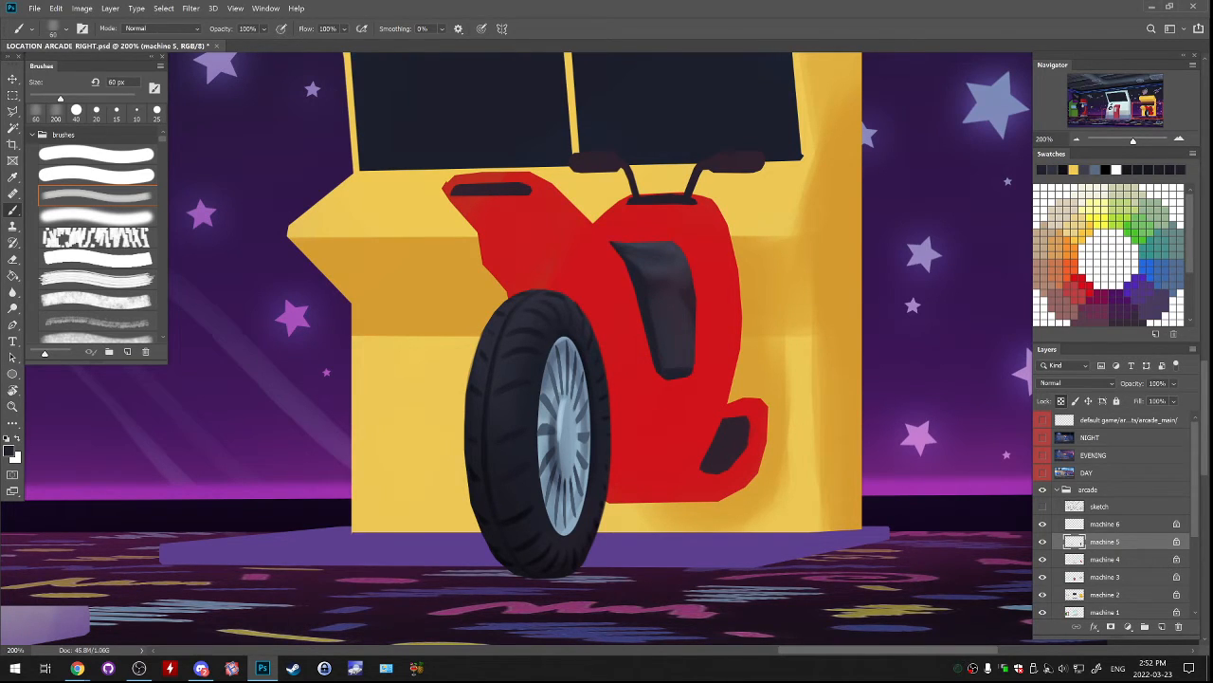
pyautogui.keyDown('alt'); pyautogui.click(652, 301); pyautogui.keyUp('alt')
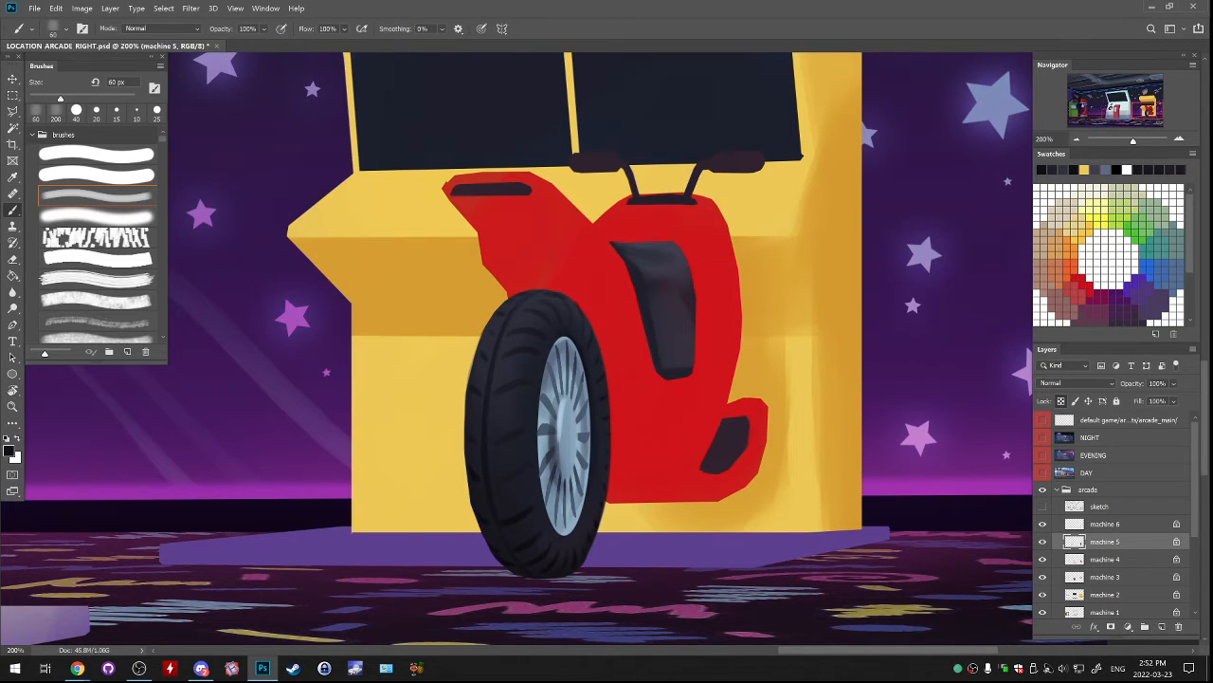
# Shade the footrest pad blue-grey with a darker lower edge using the soft 60 px brush.
pyautogui.moveTo(702, 470); pyautogui.dragTo(727, 470)
pyautogui.moveTo(724, 420); pyautogui.dragTo(706, 459)
pyautogui.hotkey('ctrl', 'z')
pyautogui.moveTo(743, 436); pyautogui.dragTo(714, 458)
pyautogui.hotkey('ctrl', 'z')
pyautogui.keyDown('alt'); pyautogui.click(739, 442); pyautogui.keyUp('alt')
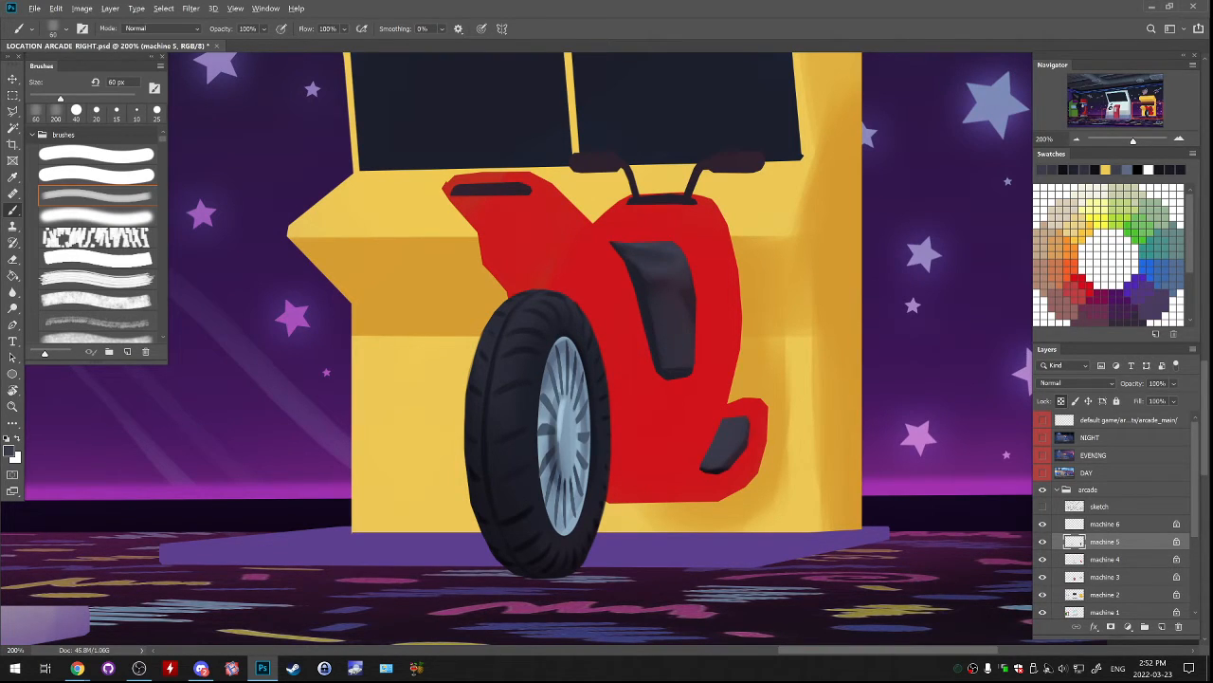
# Paint thin black ribs across the footrest pad with a hard 10 px brush.
pyautogui.keyDown('alt'); pyautogui.click(707, 469); pyautogui.keyUp('alt')
pyautogui.click(96, 154)
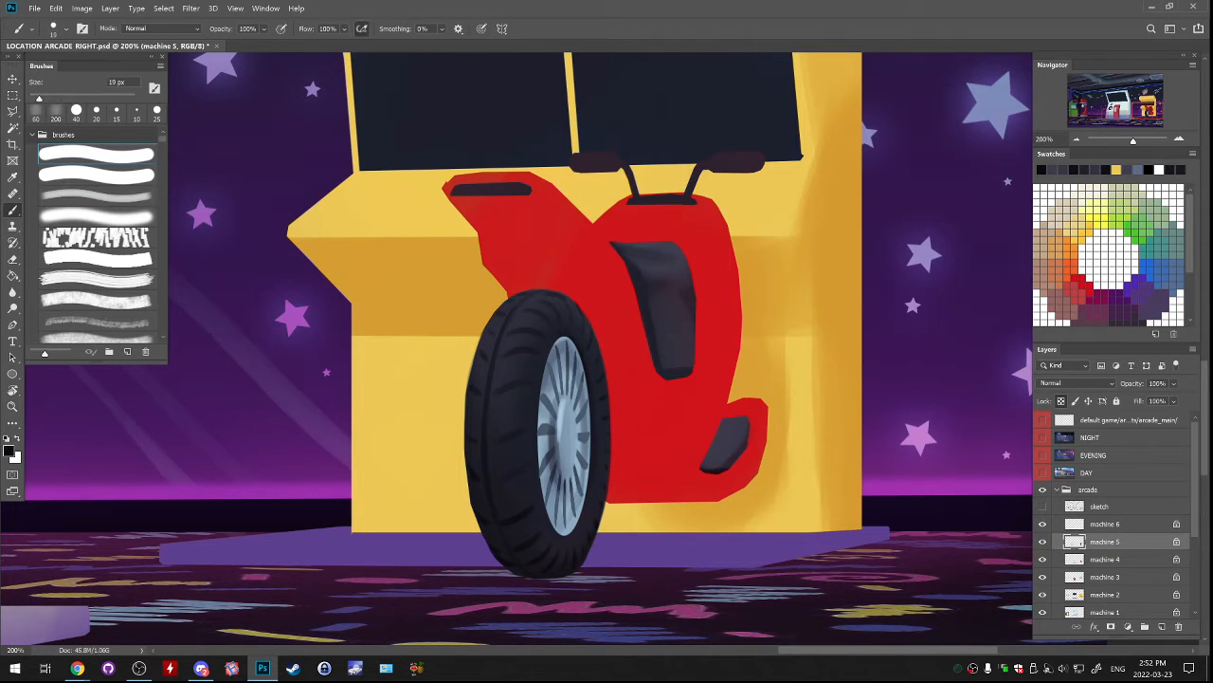
pyautogui.press('[')
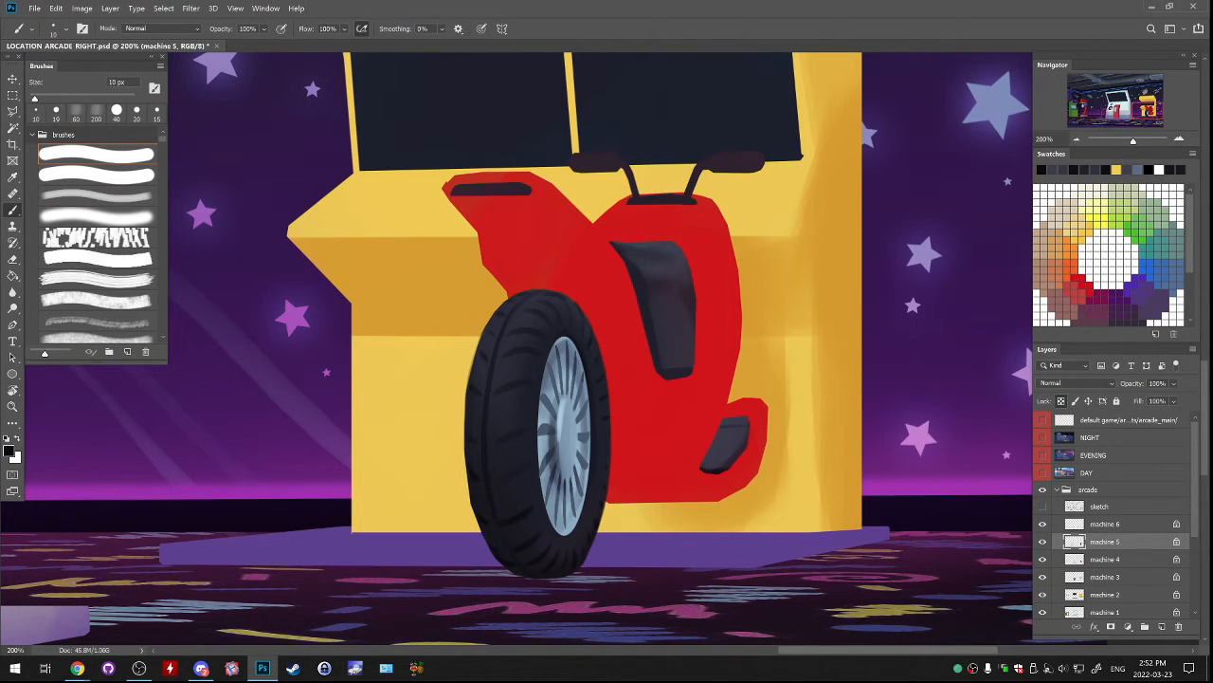
# Try light blue highlights on the dark motorcycle parts with a 20 px brush and undo the strokes.
pyautogui.press(']')
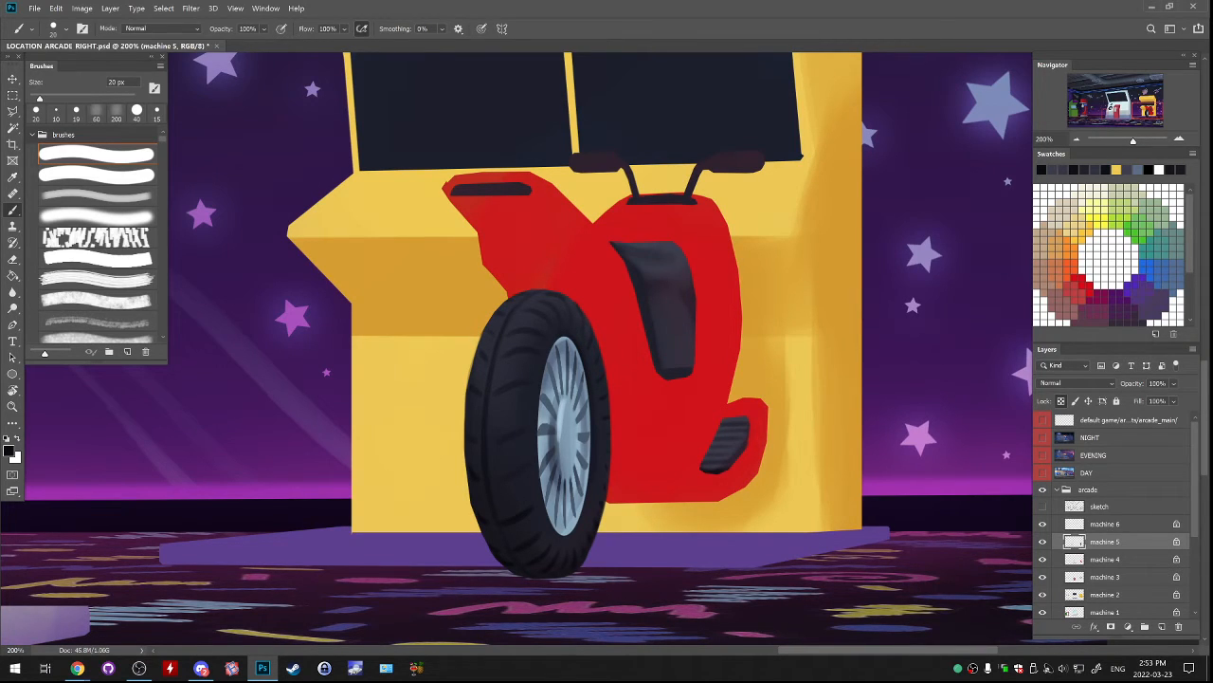
pyautogui.keyDown('alt'); pyautogui.click(566, 421); pyautogui.keyUp('alt')
pyautogui.keyDown('alt'); pyautogui.click(568, 455); pyautogui.keyUp('alt')
pyautogui.moveTo(726, 424); pyautogui.dragTo(749, 423)
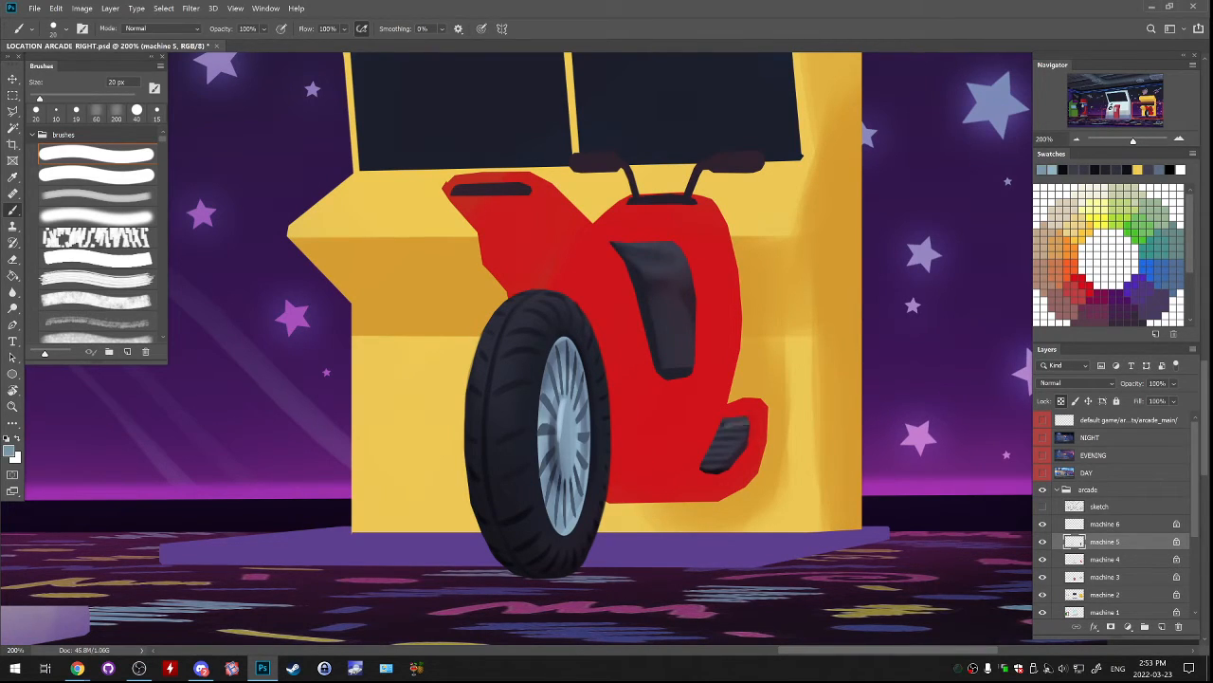
pyautogui.hotkey('ctrl', 'z')
pyautogui.scroll(3, 735, 418)
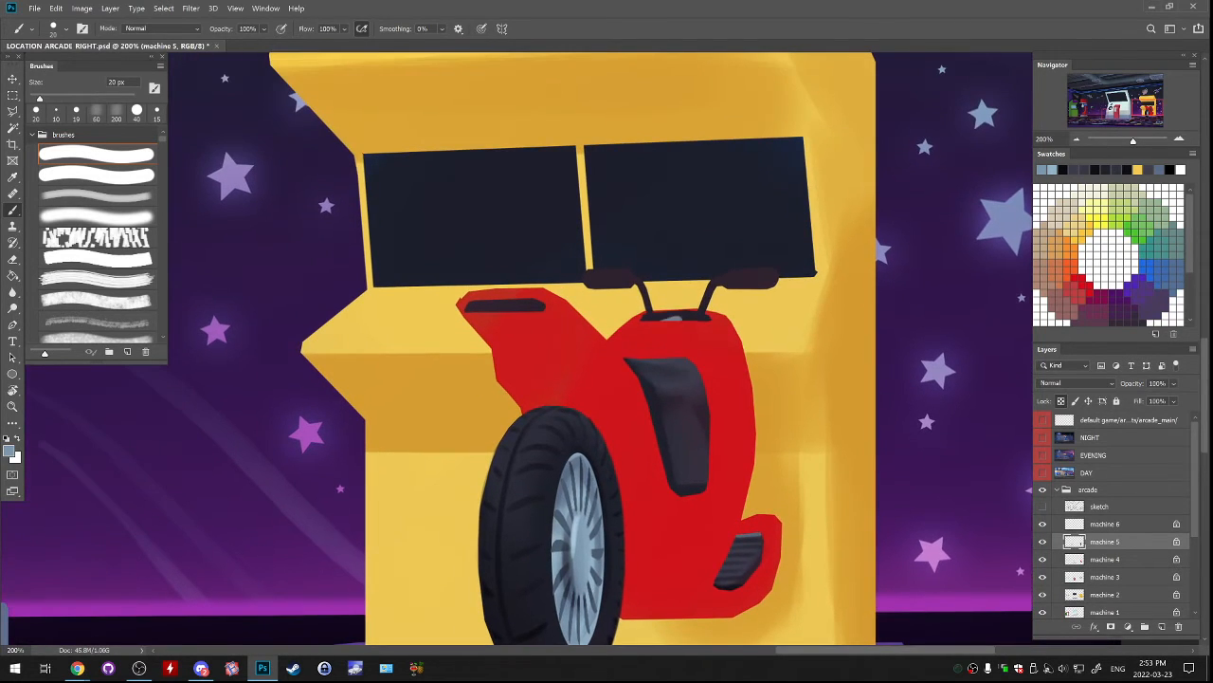
pyautogui.moveTo(467, 307); pyautogui.dragTo(541, 305)
pyautogui.hotkey('ctrl', 'z')
# Select the dark slot at the upper end of the red section above the tyre and nudge it slightly upward.
pyautogui.press('m')
pyautogui.moveTo(403, 258)
pyautogui.mouseDown()
pyautogui.moveTo(563, 334)
pyautogui.moveTo(548, 305)
pyautogui.mouseUp()
pyautogui.hotkey('ctrl', 'd')
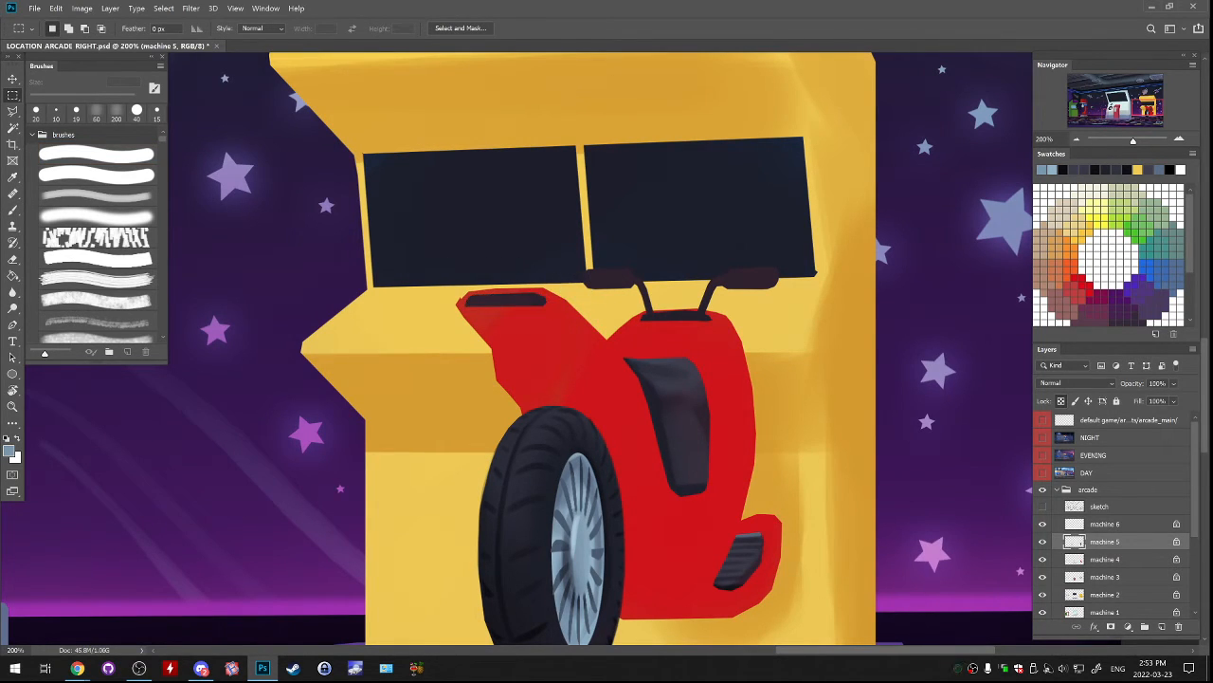
pyautogui.moveTo(468, 293); pyautogui.dragTo(550, 309)
pyautogui.hotkey('ctrl', 'd')
# Check which layer holds the motorcycle's red body by toggling layer visibility and make machine 4 the active layer.
pyautogui.click(1042, 541)
pyautogui.click(1042, 541)
pyautogui.click(1042, 576)
pyautogui.click(1043, 577)
pyautogui.moveTo(607, 398)
pyautogui.mouseDown()
pyautogui.moveTo(535, 331)
pyautogui.moveTo(569, 361)
pyautogui.mouseUp()
pyautogui.click(1105, 560)
pyautogui.click(1043, 560)
pyautogui.click(1043, 559)
# Shade the red body above and beside the tyre with dark red 980f07 using the soft 200 px brush.
pyautogui.press('b')
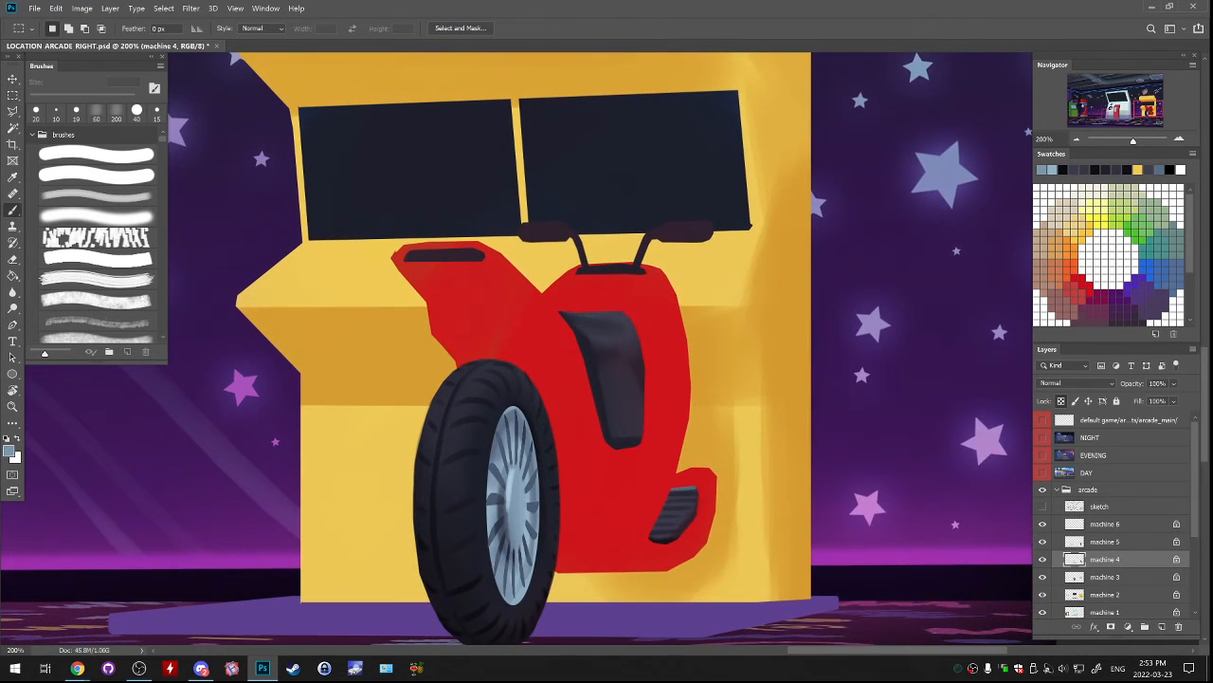
pyautogui.click(116, 114)
pyautogui.keyDown('alt'); pyautogui.click(569, 398); pyautogui.keyUp('alt')
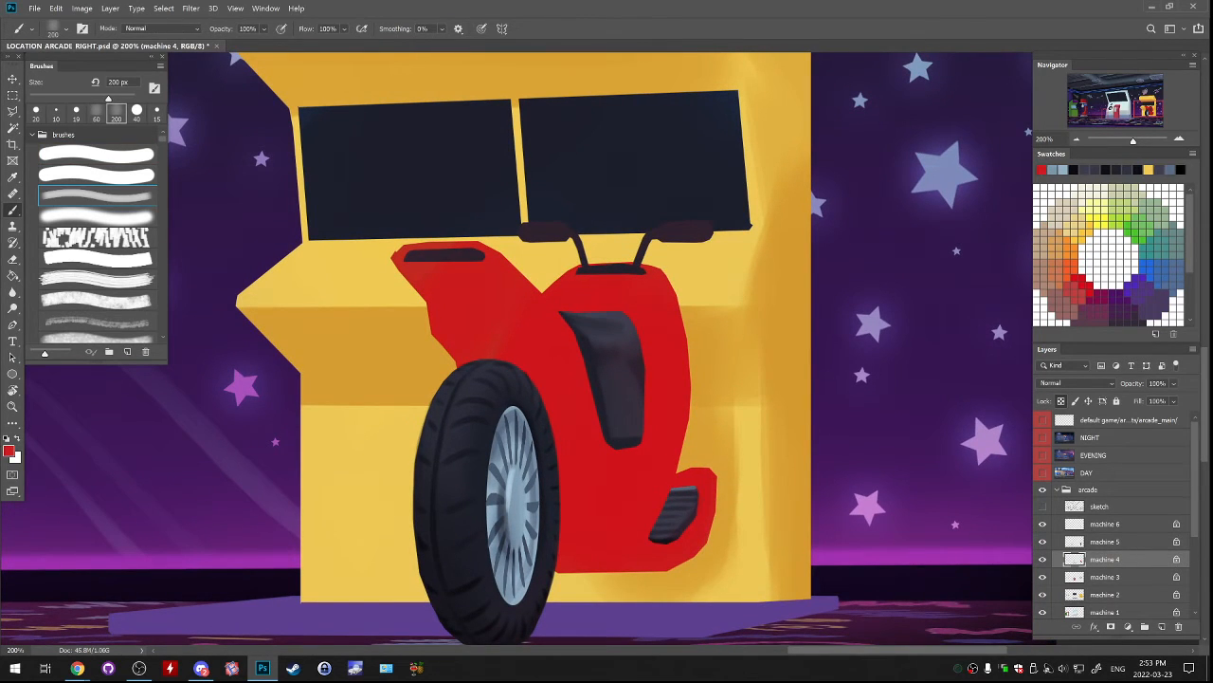
pyautogui.click(8, 451)
pyautogui.moveTo(906, 233); pyautogui.dragTo(909, 272)
pyautogui.click(1038, 202)
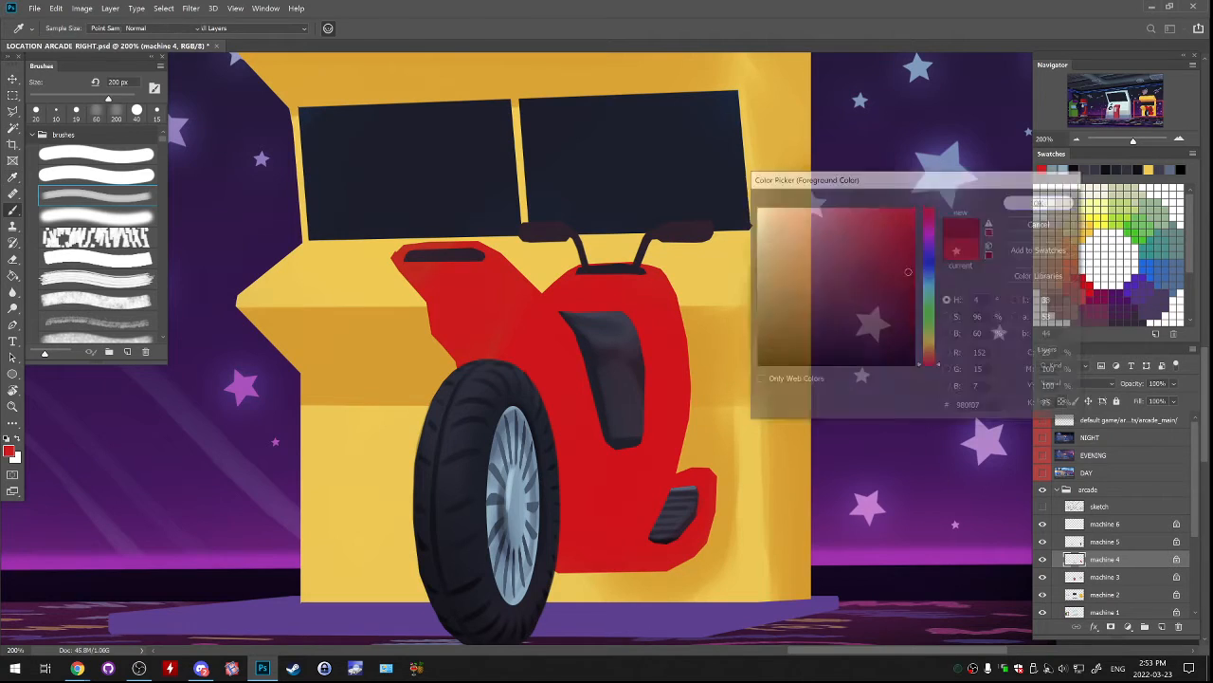
pyautogui.moveTo(449, 327)
pyautogui.mouseDown()
pyautogui.moveTo(417, 279)
pyautogui.moveTo(478, 317)
pyautogui.moveTo(461, 354)
pyautogui.moveTo(495, 353)
pyautogui.moveTo(547, 400)
pyautogui.moveTo(563, 466)
pyautogui.mouseUp()
pyautogui.moveTo(563, 548)
pyautogui.mouseDown()
pyautogui.moveTo(628, 555)
pyautogui.moveTo(656, 494)
pyautogui.mouseUp()
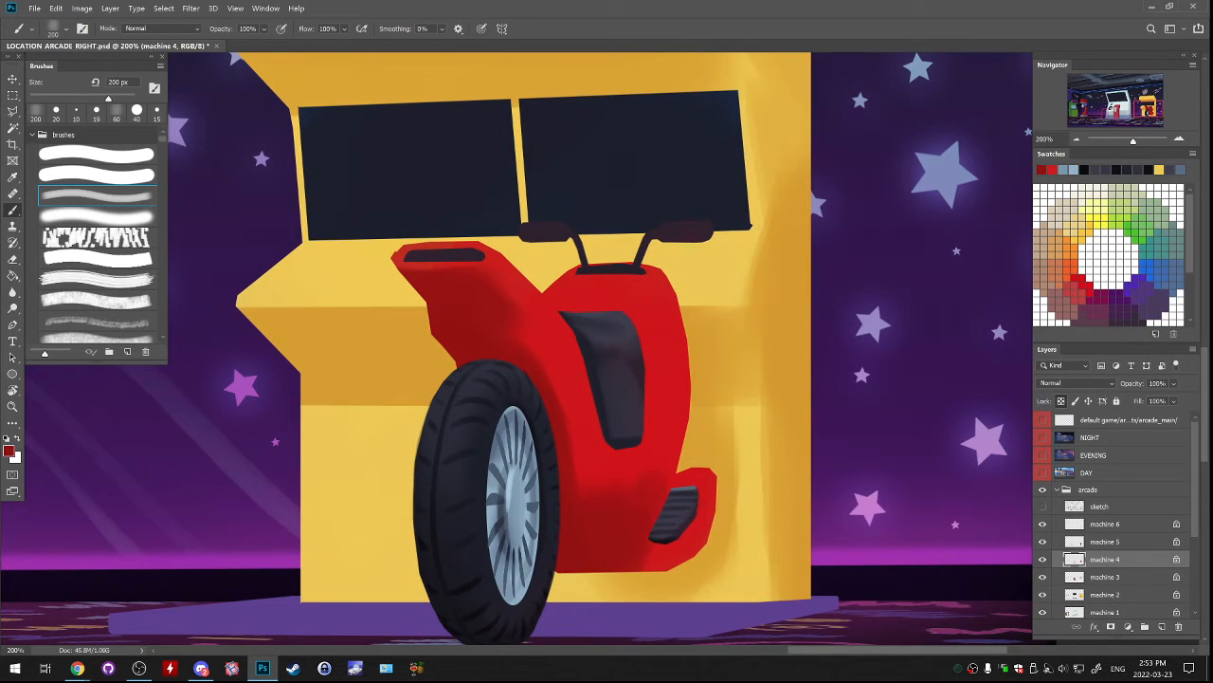
# Darken the red body's lower edge and the footrest's outer side with the soft brush at 50 px.
pyautogui.moveTo(647, 571); pyautogui.dragTo(668, 569)
pyautogui.press('[')
pyautogui.press('[')
pyautogui.press('[')
pyautogui.press('[')
pyautogui.press('[')
pyautogui.press('[')
pyautogui.press('[')
pyautogui.press('[')
pyautogui.press('[')
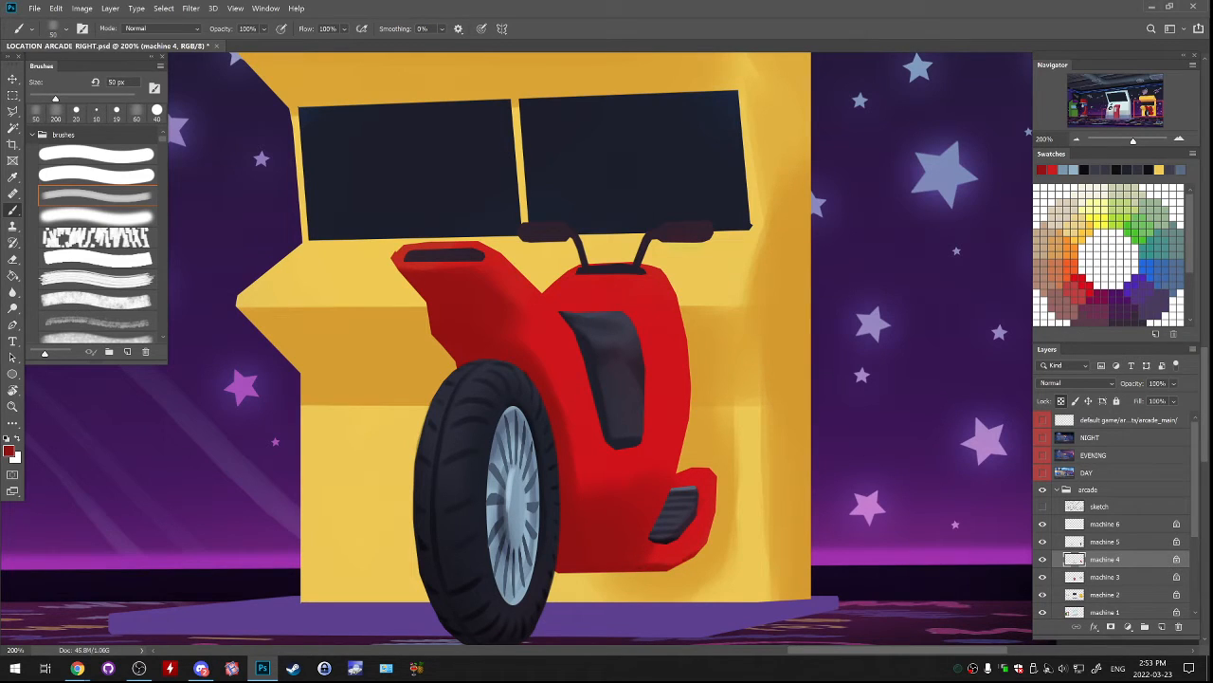
pyautogui.hotkey('ctrl', 'z')
pyautogui.moveTo(714, 504); pyautogui.dragTo(711, 531)
# Trim the upper edge of the red footrest by outlining it with the Polygonal Lasso and deleting the selected area.
pyautogui.press('l')
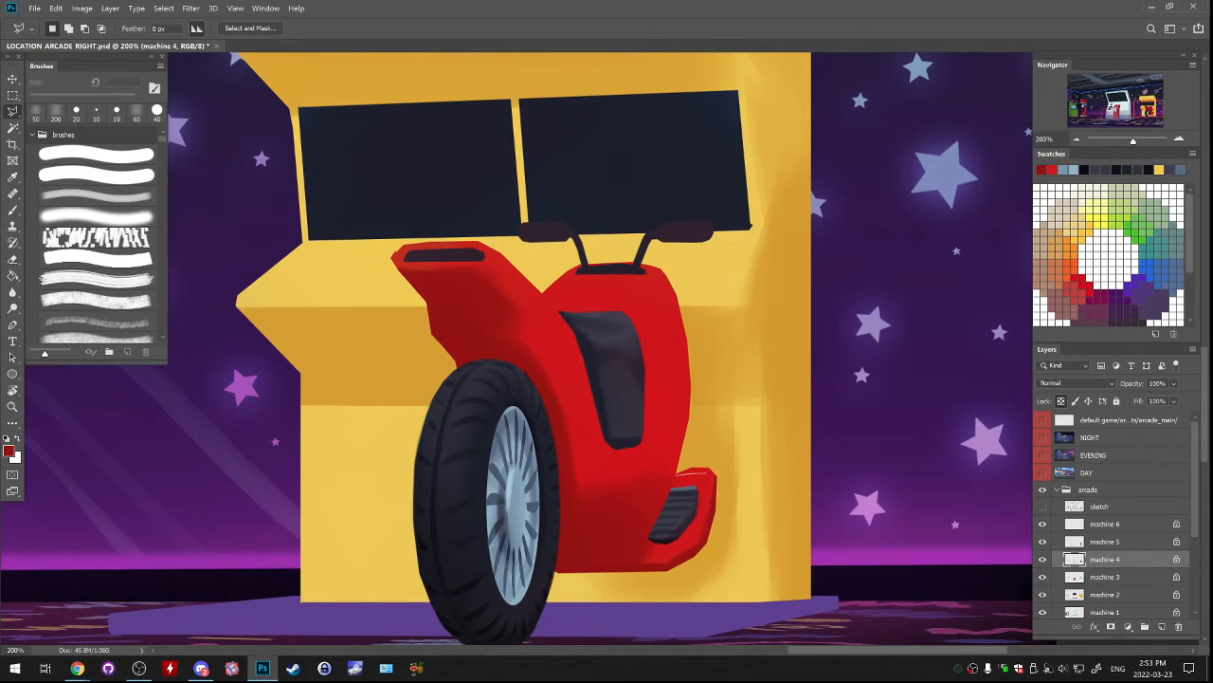
pyautogui.click(718, 485)
pyautogui.click(728, 488)
pyautogui.click(732, 458)
pyautogui.click(709, 448)
pyautogui.click(678, 473)
pyautogui.press('Delete')
pyautogui.hotkey('ctrl', 'd')
# Paint dark red shading above the footrest and around the central panel with the soft 50 px brush.
pyautogui.press('b')
pyautogui.moveTo(678, 459); pyautogui.dragTo(672, 481)
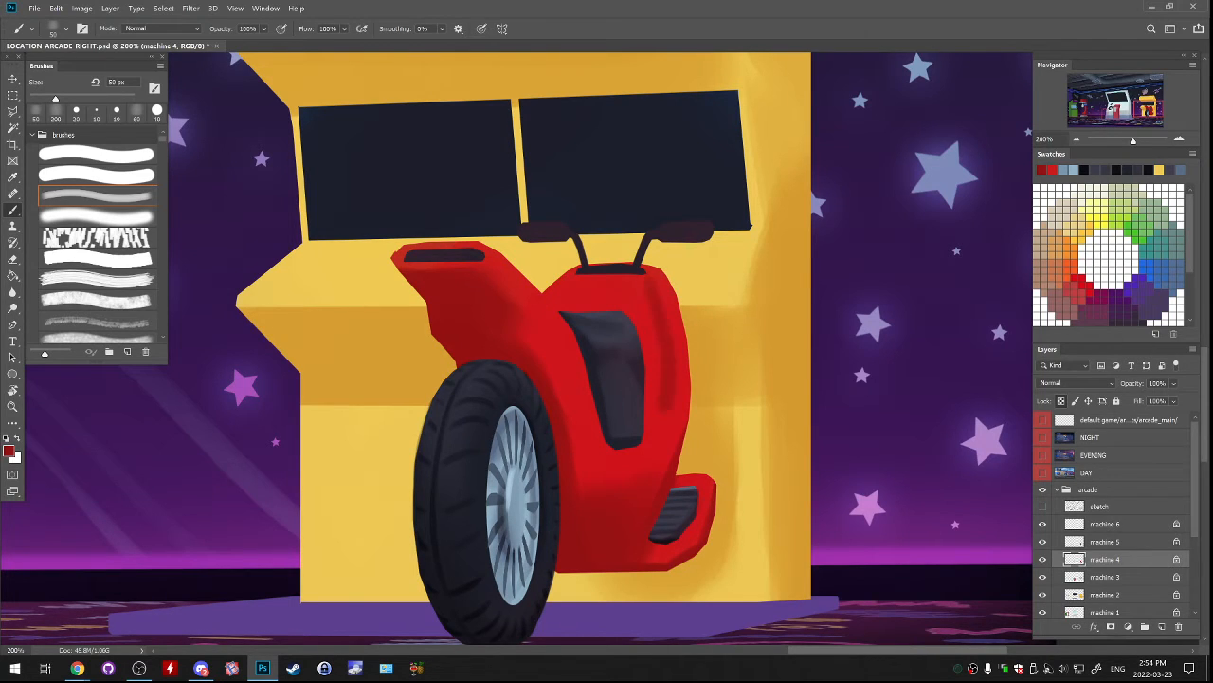
pyautogui.moveTo(652, 383)
pyautogui.mouseDown()
pyautogui.moveTo(644, 302)
pyautogui.moveTo(566, 293)
pyautogui.moveTo(597, 302)
pyautogui.mouseUp()
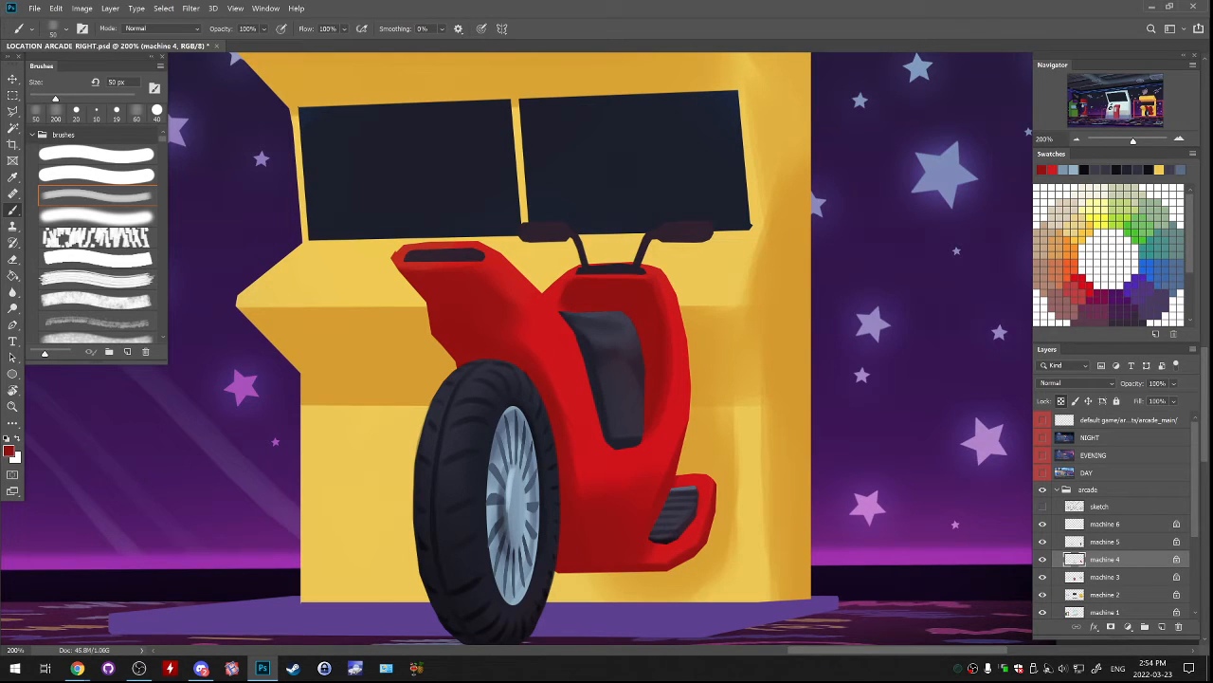
pyautogui.keyDown('alt'); pyautogui.click(554, 285); pyautogui.keyUp('alt')
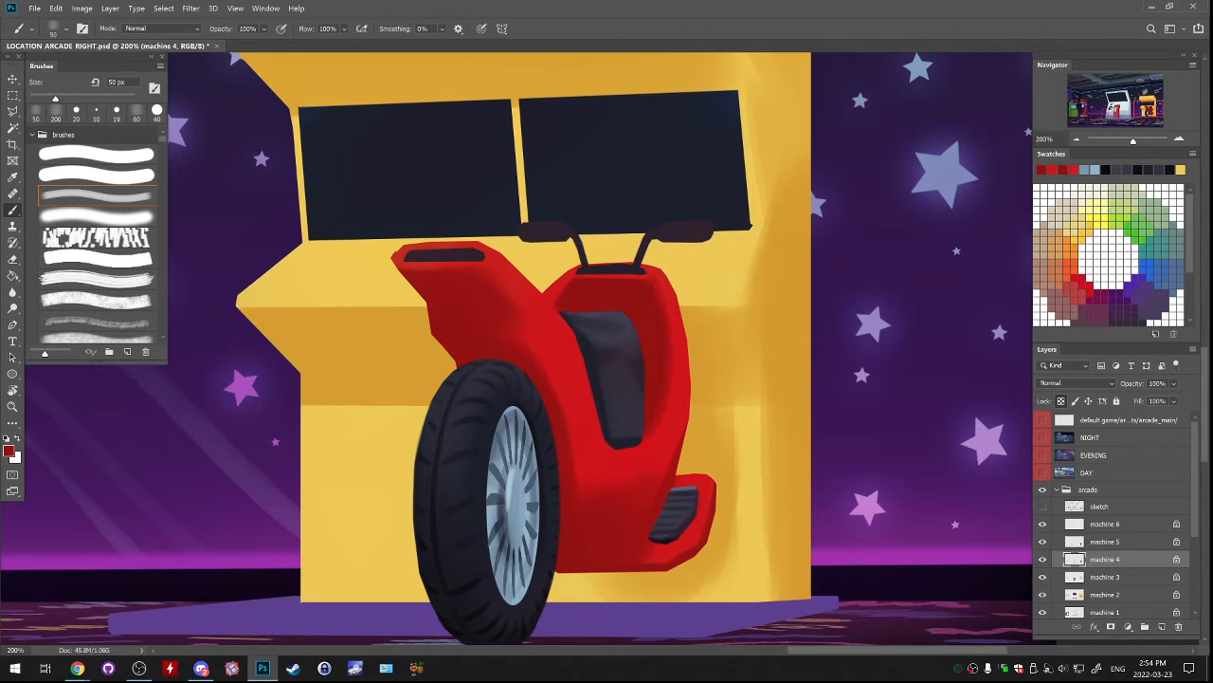
# Touch up the red body around the central dark panel with sampled bright and dark reds, using the soft 50 px brush.
pyautogui.keyDown('alt'); pyautogui.click(549, 279); pyautogui.keyUp('alt')
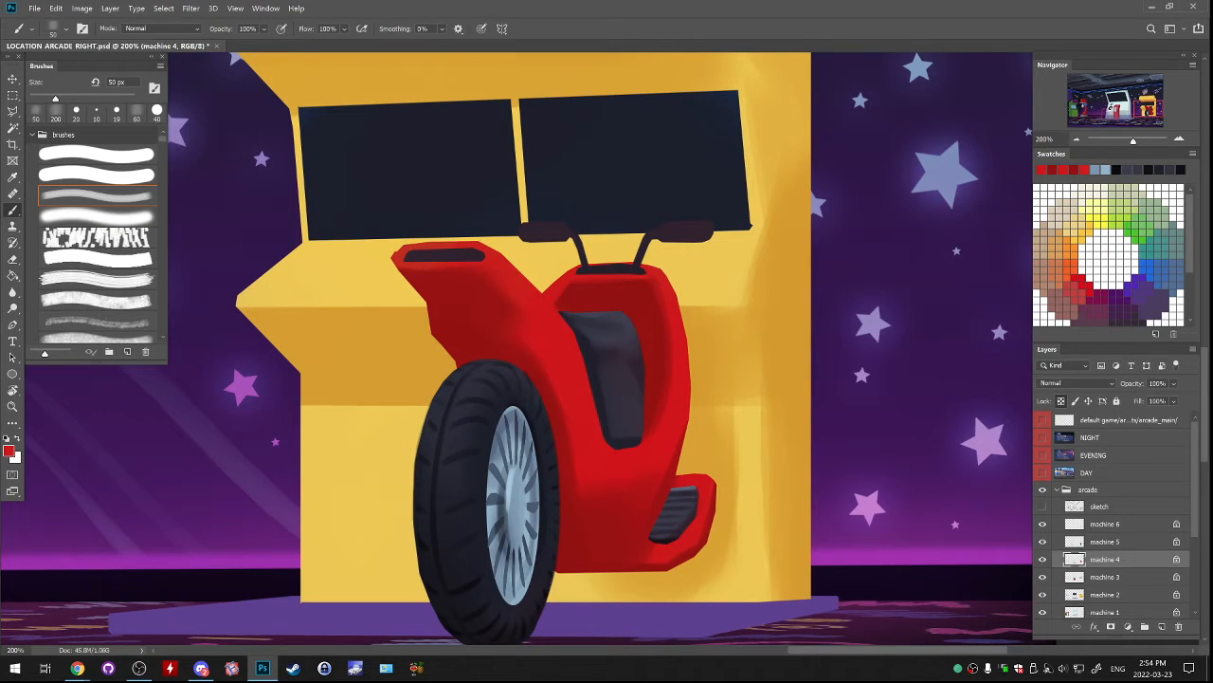
pyautogui.keyDown('alt'); pyautogui.click(649, 314); pyautogui.keyUp('alt')
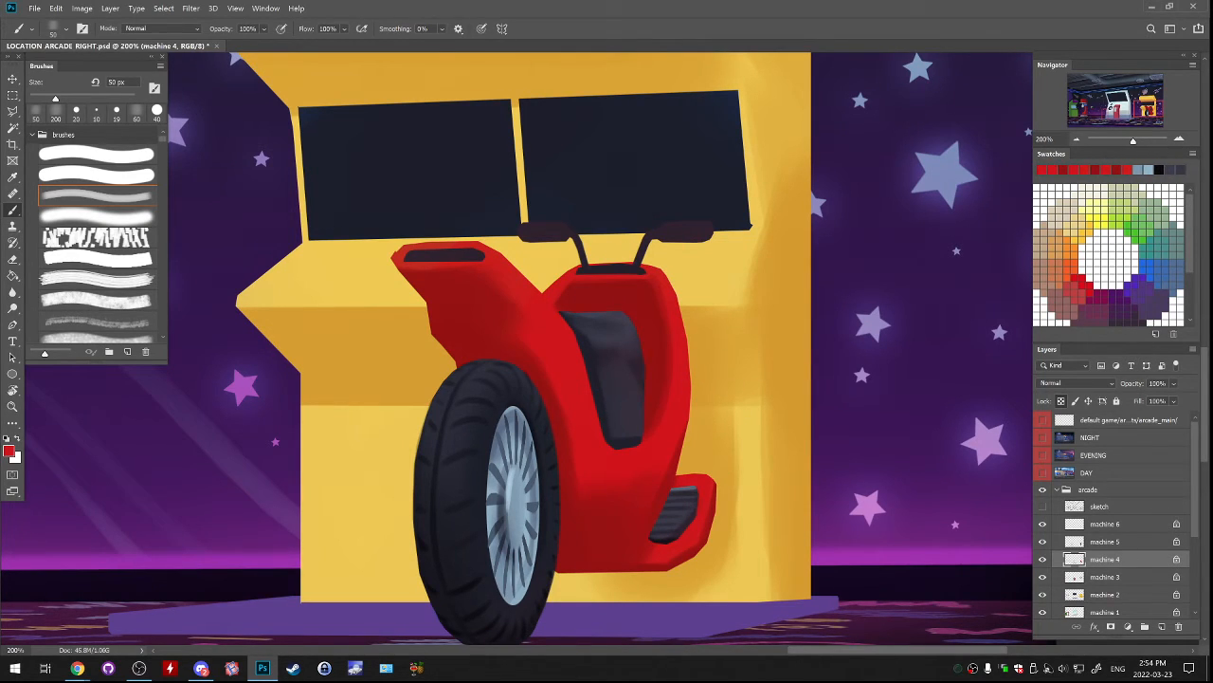
pyautogui.moveTo(647, 336)
pyautogui.mouseDown()
pyautogui.moveTo(651, 419)
pyautogui.moveTo(629, 366)
pyautogui.mouseUp()
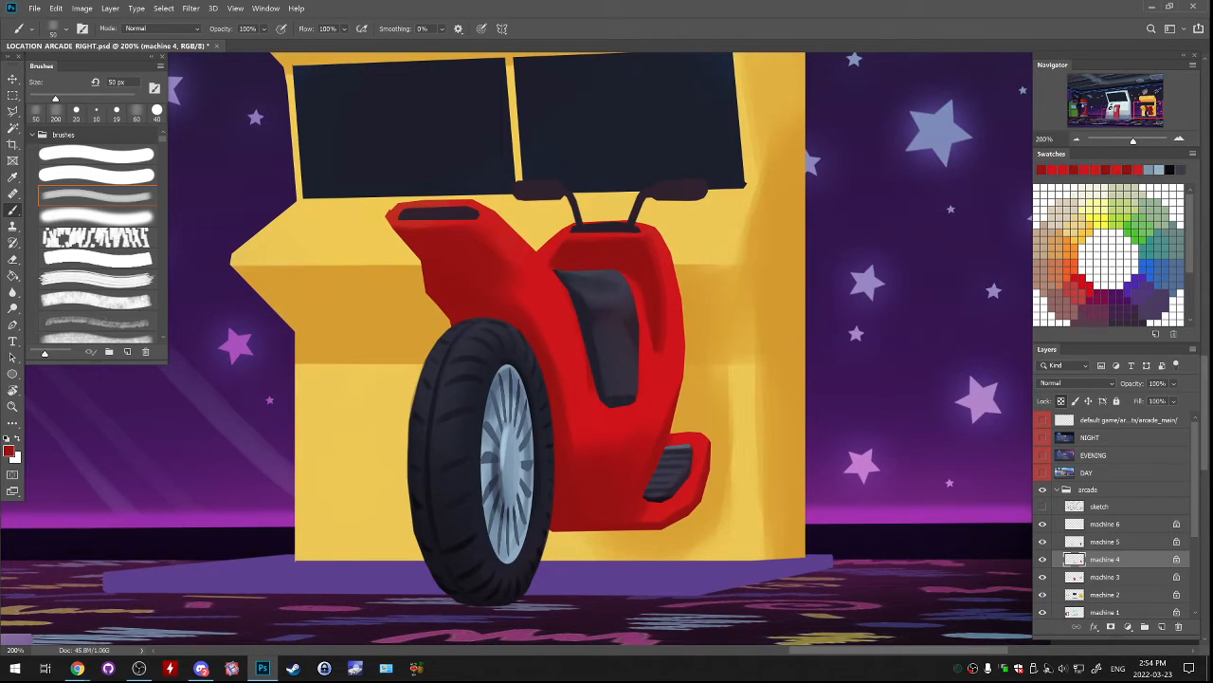
pyautogui.hotkey('ctrl', 'z')
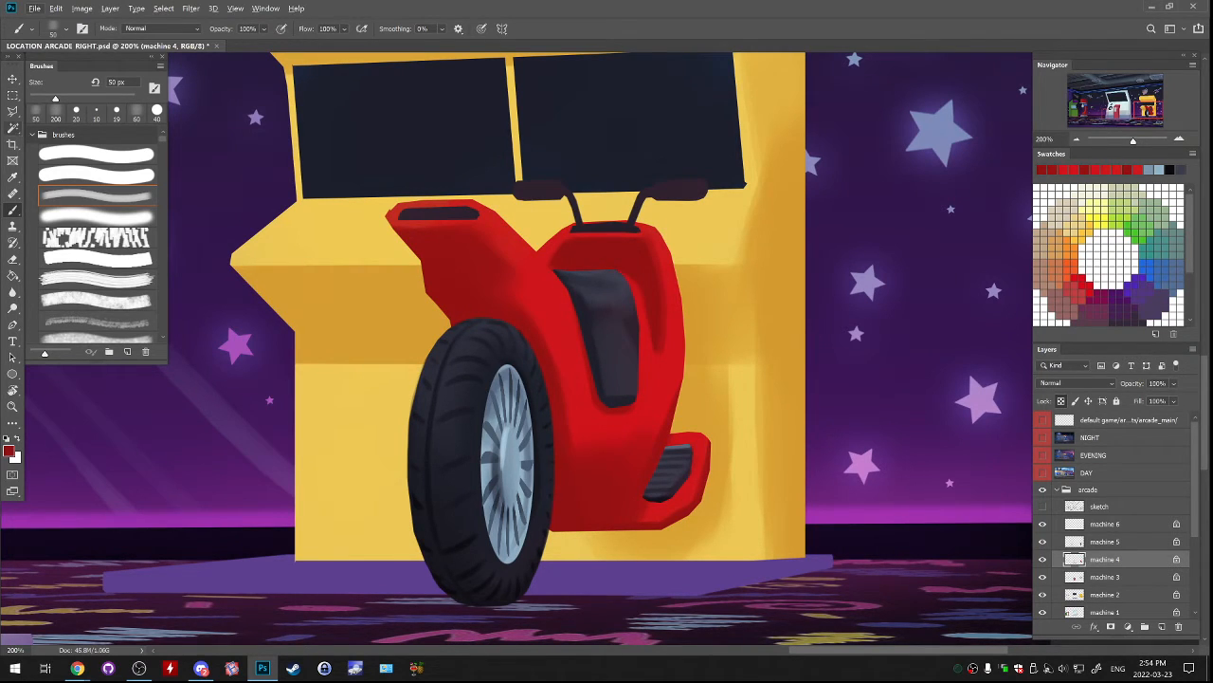
# Trim the red notch between the seat and the front body with a Polygonal Lasso selection on machine 4, clearing the selection when finished.
pyautogui.press('l')
pyautogui.click(1043, 559)
pyautogui.click(1043, 559)
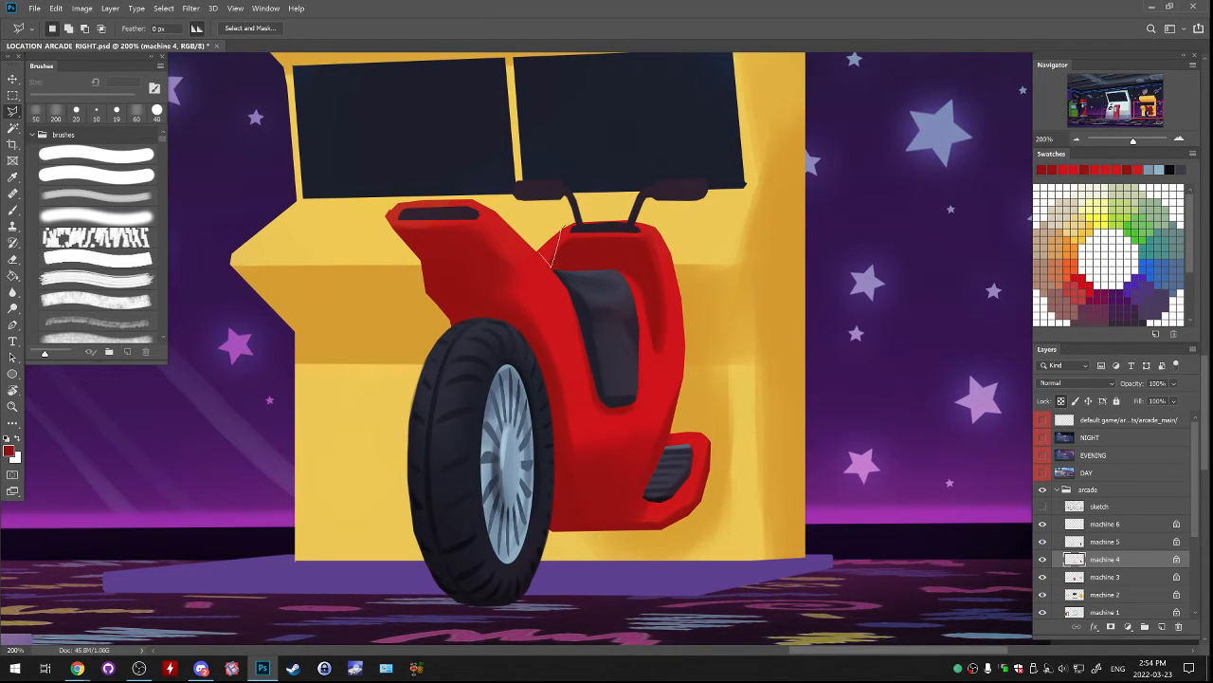
pyautogui.moveTo(542, 252); pyautogui.dragTo(564, 218)
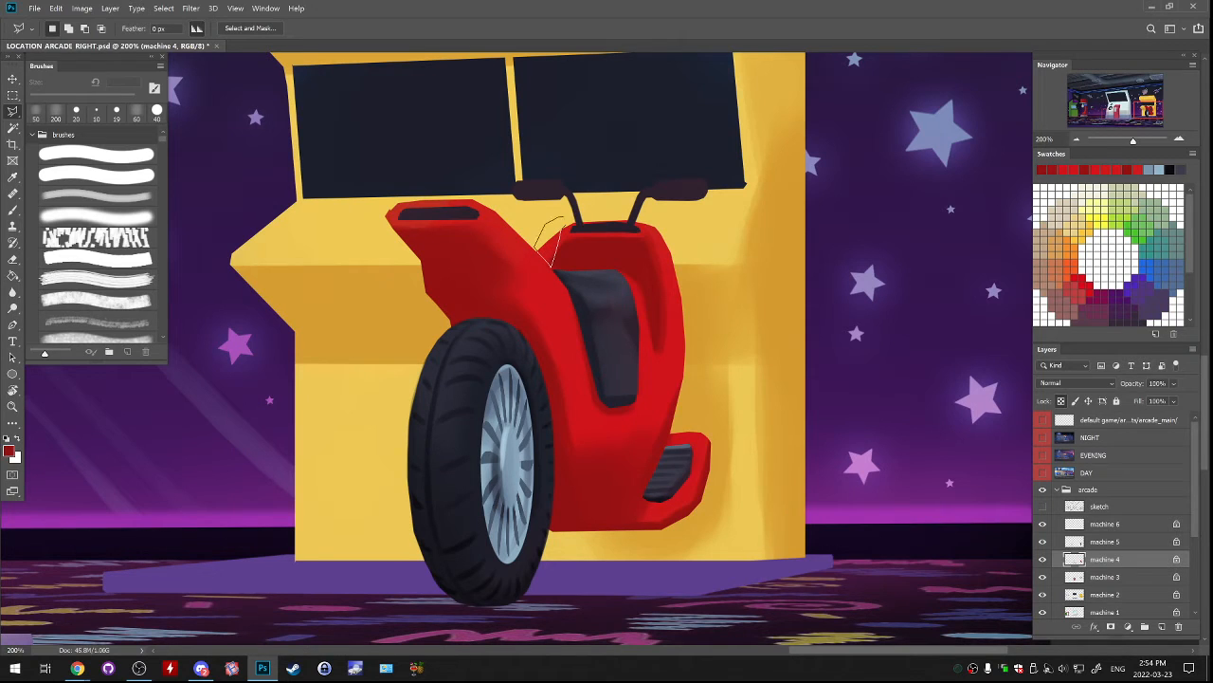
pyautogui.click(551, 267)
pyautogui.moveTo(531, 493)
pyautogui.mouseDown()
pyautogui.moveTo(680, 172)
pyautogui.moveTo(702, 225)
pyautogui.moveTo(616, 495)
pyautogui.mouseUp()
pyautogui.hotkey('ctrl', 'd')
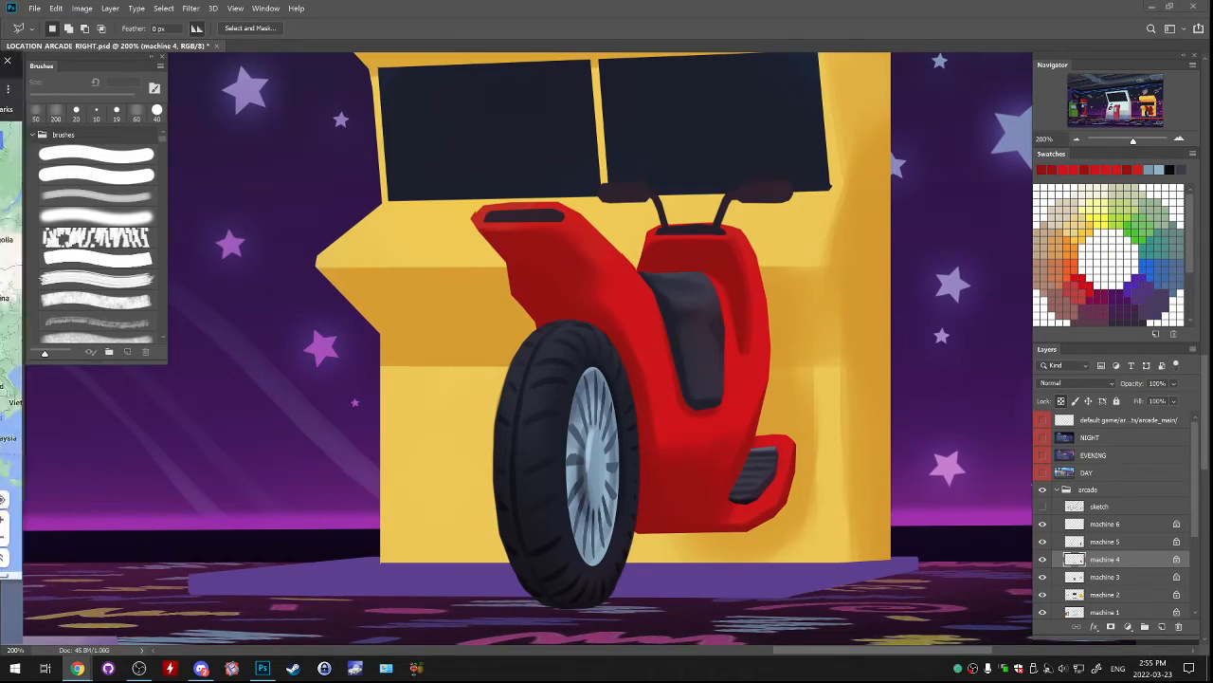
# Switch to the Google Maps browser window, place it over the canvas and view Eastern Europe and western Russia.
pyautogui.moveTo(0, 64); pyautogui.dragTo(650, 73)
pyautogui.moveTo(823, 341); pyautogui.dragTo(978, 341)
pyautogui.moveTo(701, 284); pyautogui.dragTo(626, 422)
pyautogui.scroll(2, 490, 327)
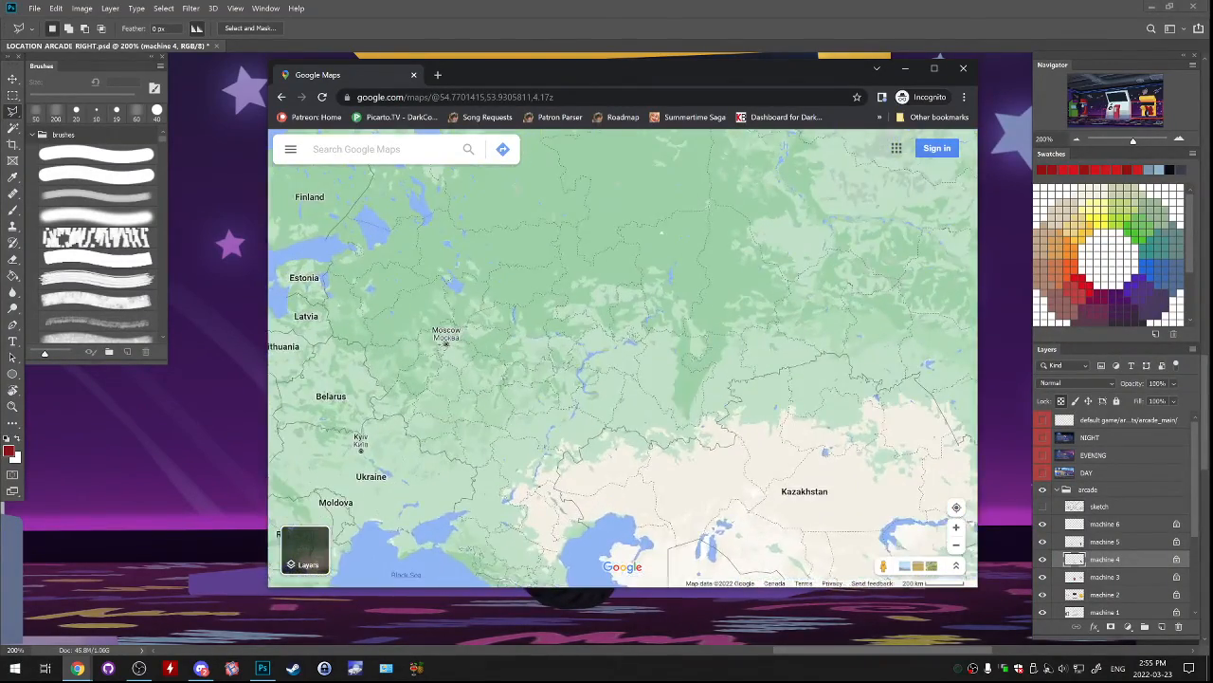
pyautogui.scroll(-1, 569, 312)
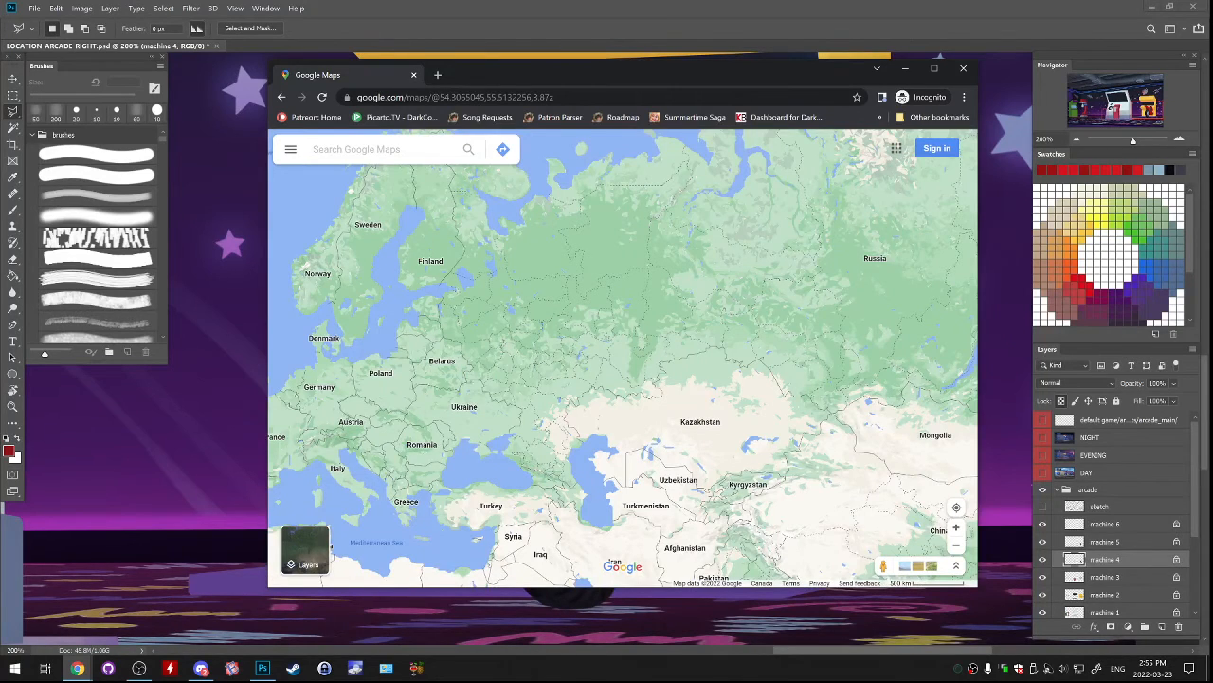
pyautogui.moveTo(621, 380); pyautogui.dragTo(606, 327)
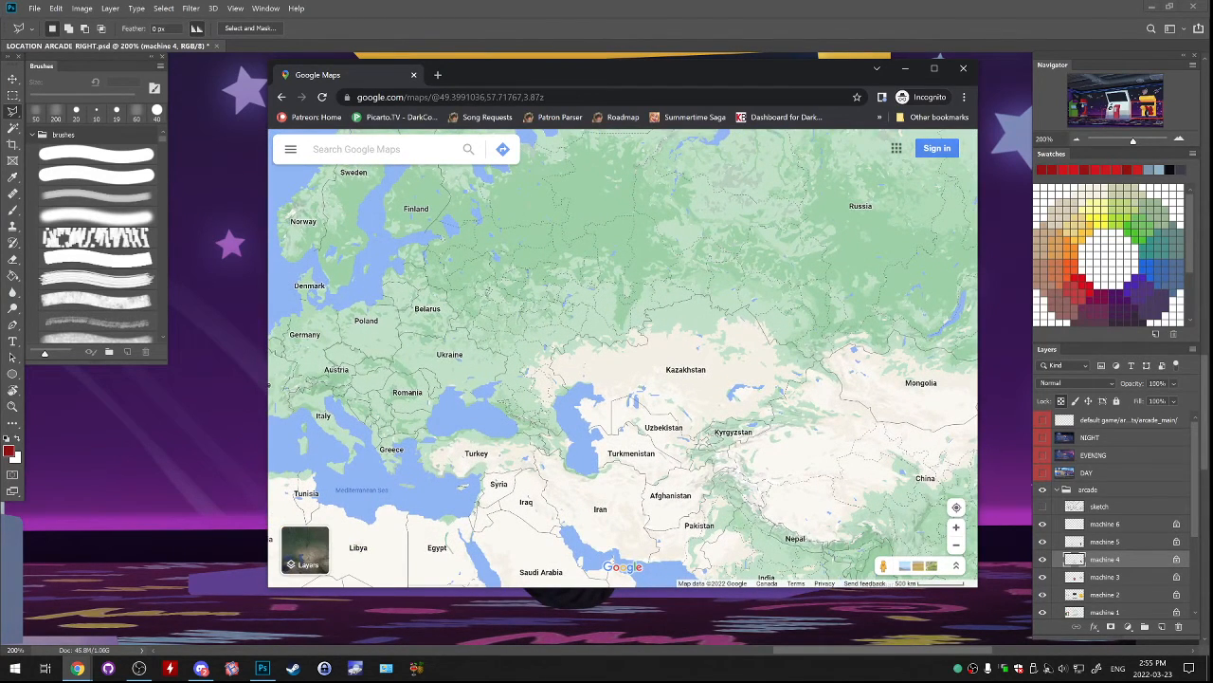
# Follow the map east across Russia to the Bering Strait and inspect the place details for Uelen.
pyautogui.moveTo(806, 275); pyautogui.dragTo(328, 436)
pyautogui.moveTo(682, 417); pyautogui.dragTo(515, 299)
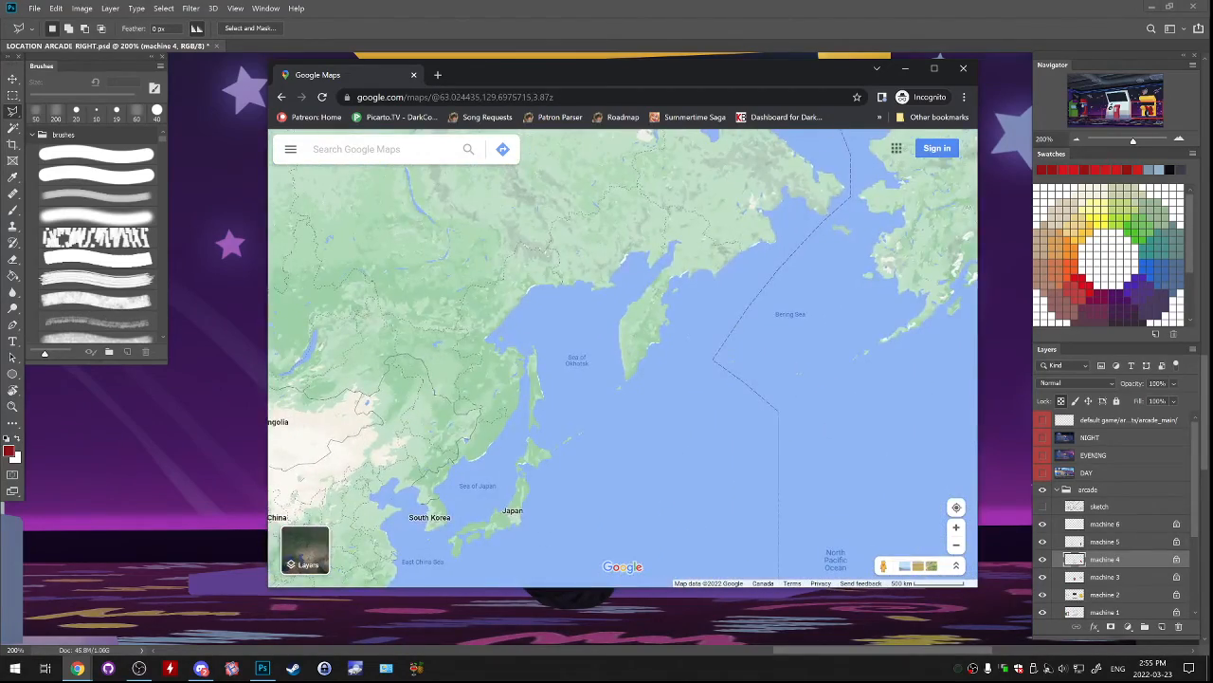
pyautogui.moveTo(682, 284); pyautogui.dragTo(563, 464)
pyautogui.moveTo(910, 370); pyautogui.dragTo(617, 370)
pyautogui.scroll(5, 616, 370)
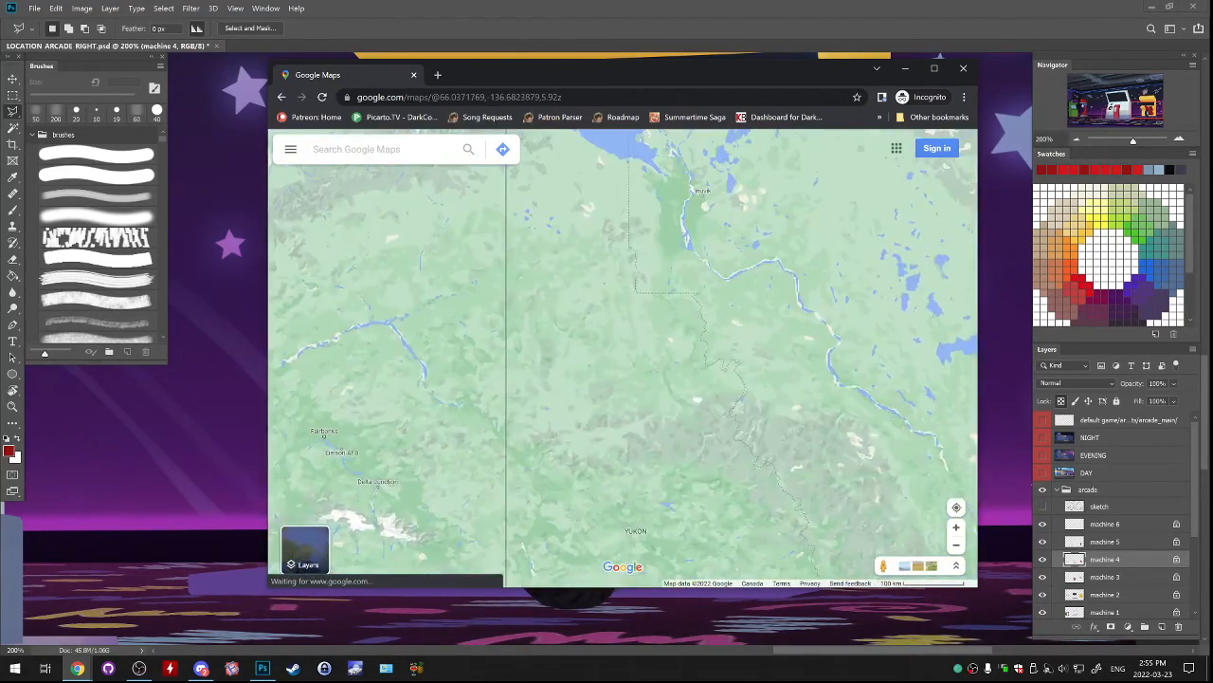
pyautogui.moveTo(758, 369); pyautogui.dragTo(948, 328)
pyautogui.scroll(-3, 948, 328)
pyautogui.moveTo(495, 339); pyautogui.dragTo(650, 332)
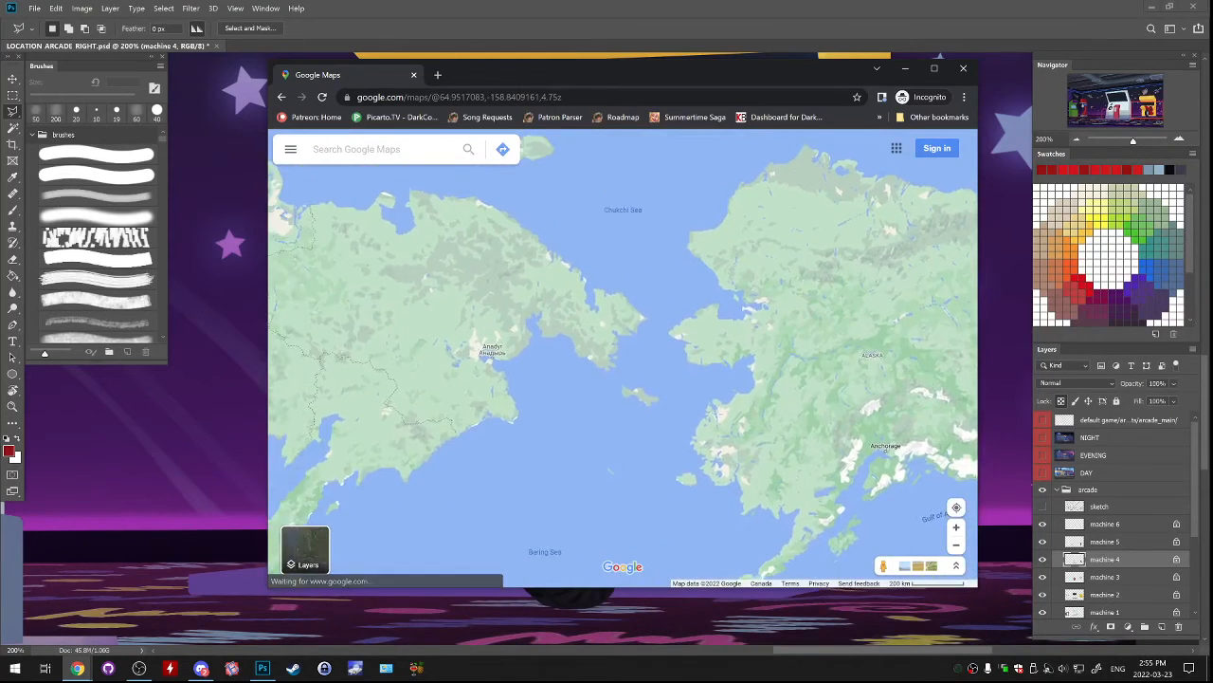
pyautogui.scroll(8, 649, 327)
pyautogui.moveTo(608, 232); pyautogui.dragTo(645, 502)
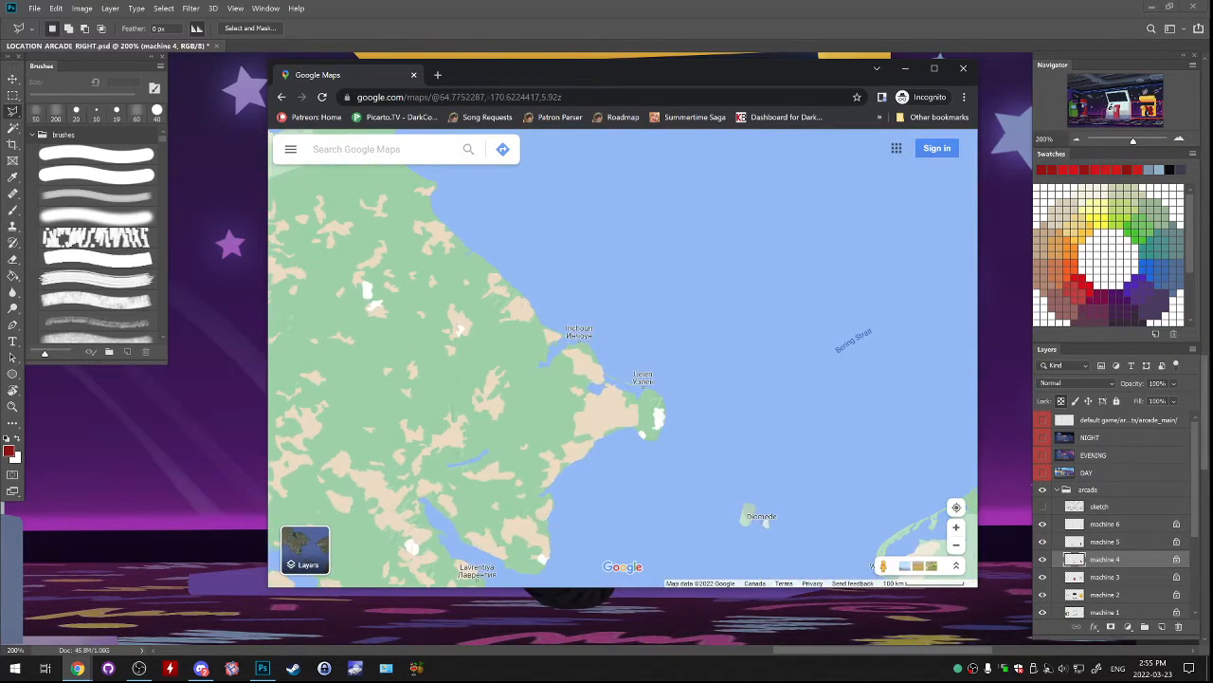
pyautogui.scroll(3, 645, 500)
pyautogui.moveTo(644, 446); pyautogui.dragTo(658, 529)
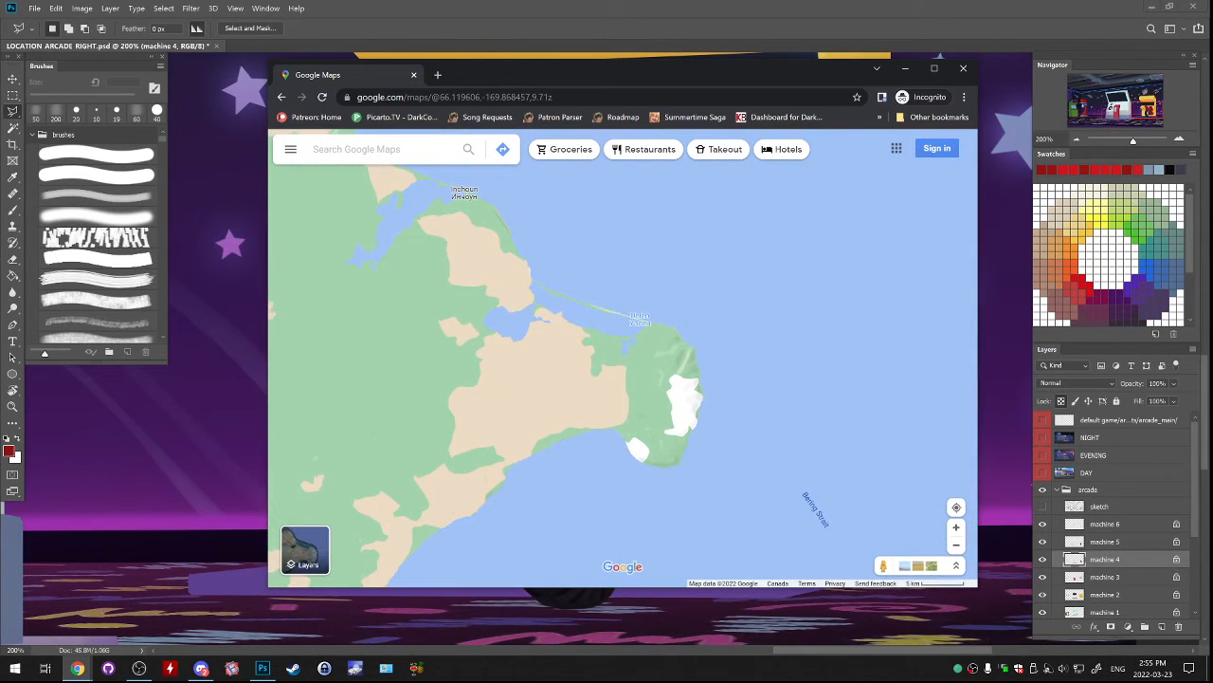
pyautogui.moveTo(643, 319)
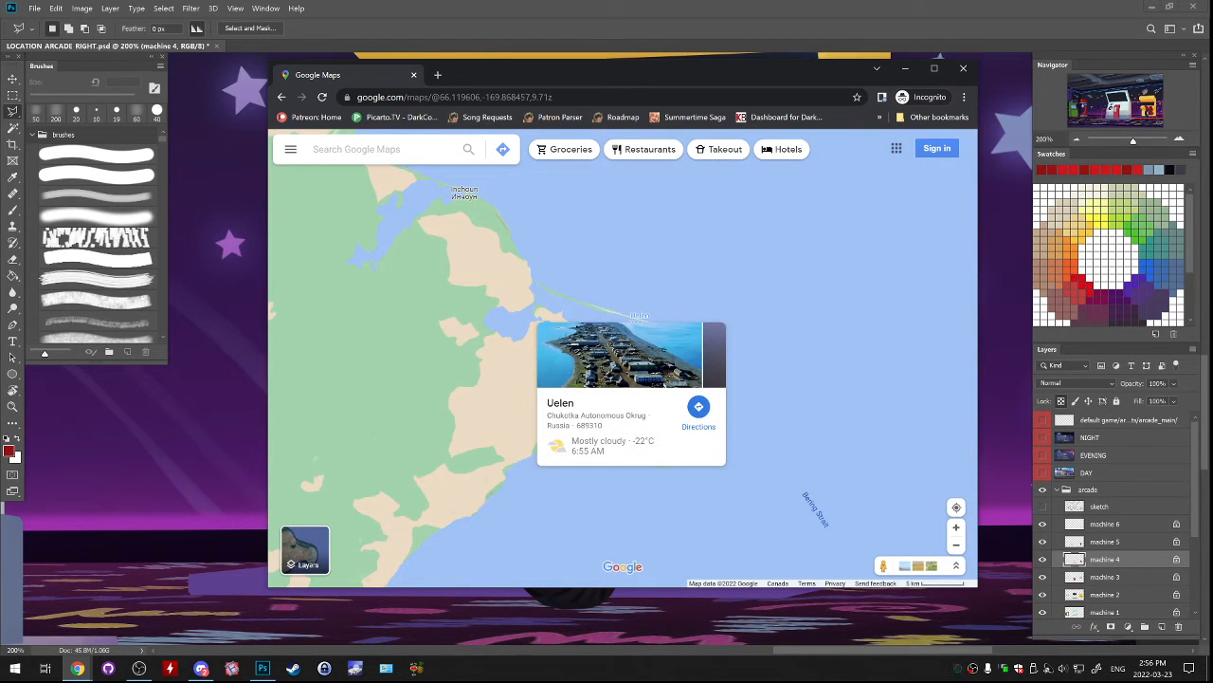
# Trace the map west from the Bering Strait across Siberia to Moscow and Eastern Europe.
pyautogui.scroll(-3, 678, 246)
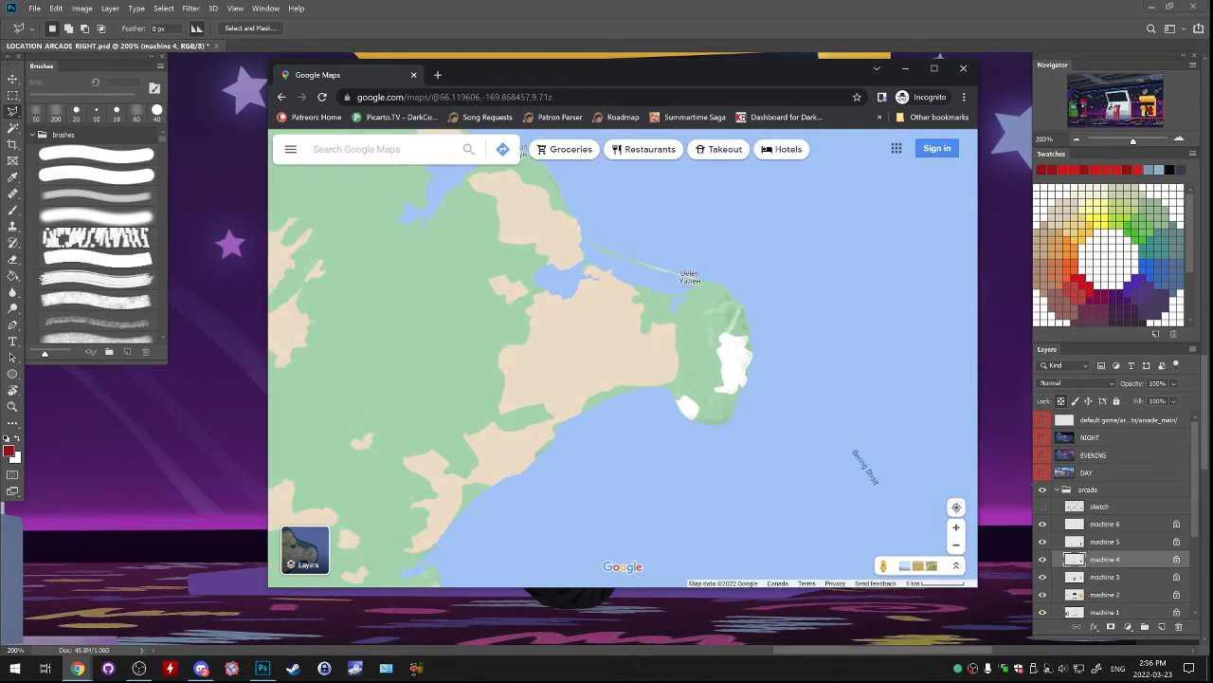
pyautogui.scroll(-3, 646, 323)
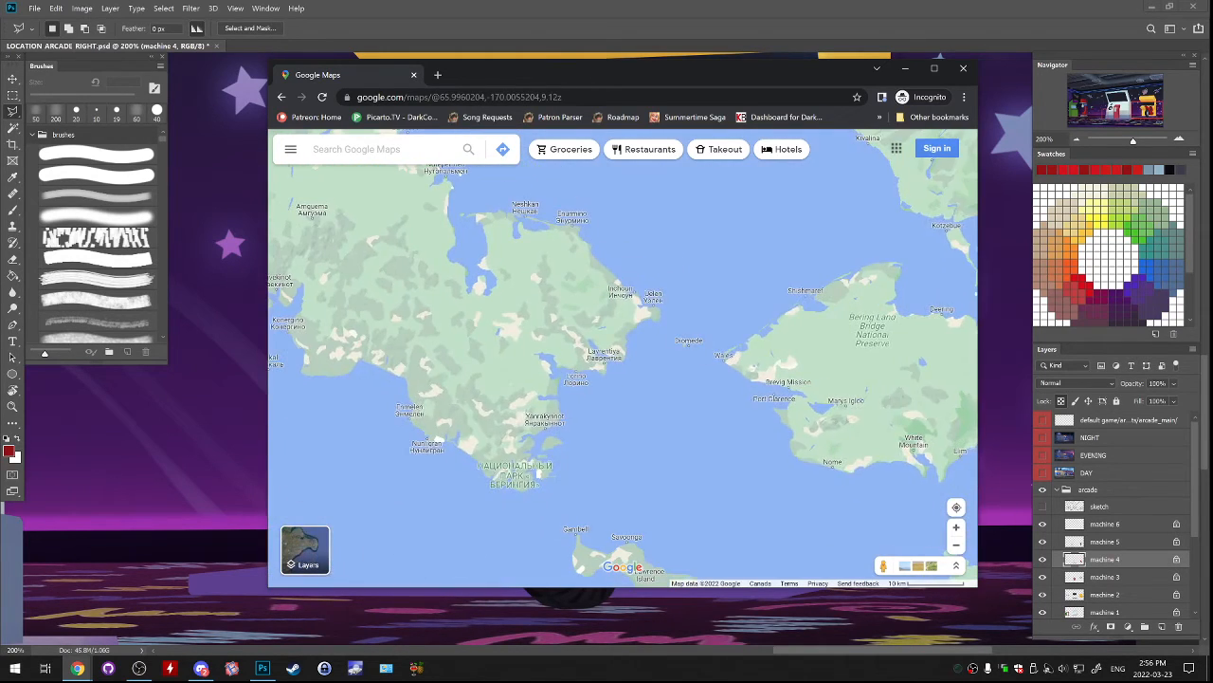
pyautogui.moveTo(512, 318); pyautogui.dragTo(649, 366)
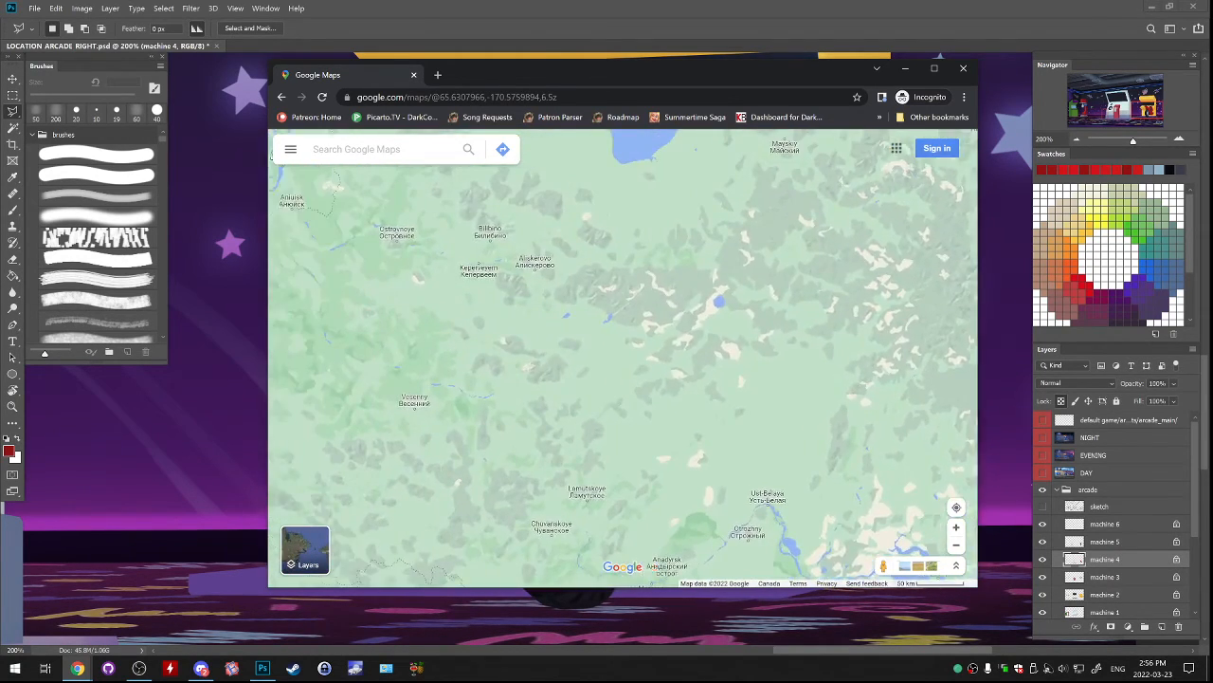
pyautogui.moveTo(474, 355); pyautogui.dragTo(834, 318)
pyautogui.moveTo(474, 322); pyautogui.dragTo(730, 351)
pyautogui.moveTo(446, 369); pyautogui.dragTo(720, 327)
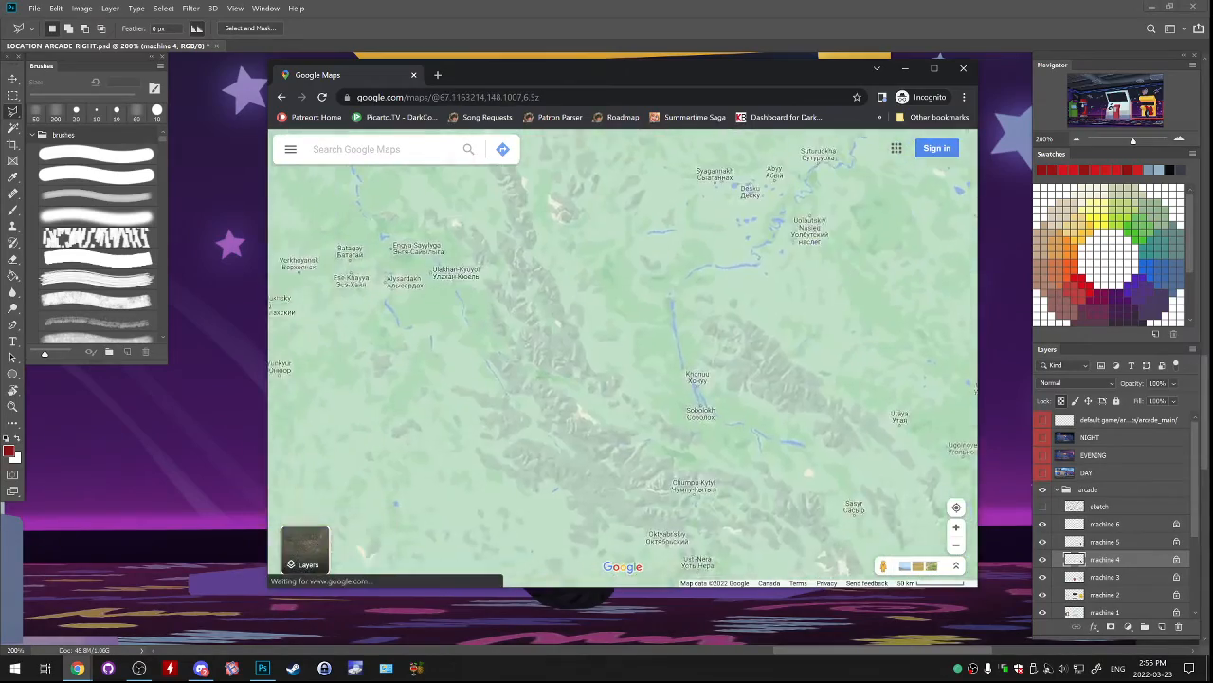
pyautogui.moveTo(417, 332); pyautogui.dragTo(711, 346)
pyautogui.scroll(-5, 656, 348)
pyautogui.moveTo(463, 400); pyautogui.dragTo(560, 345)
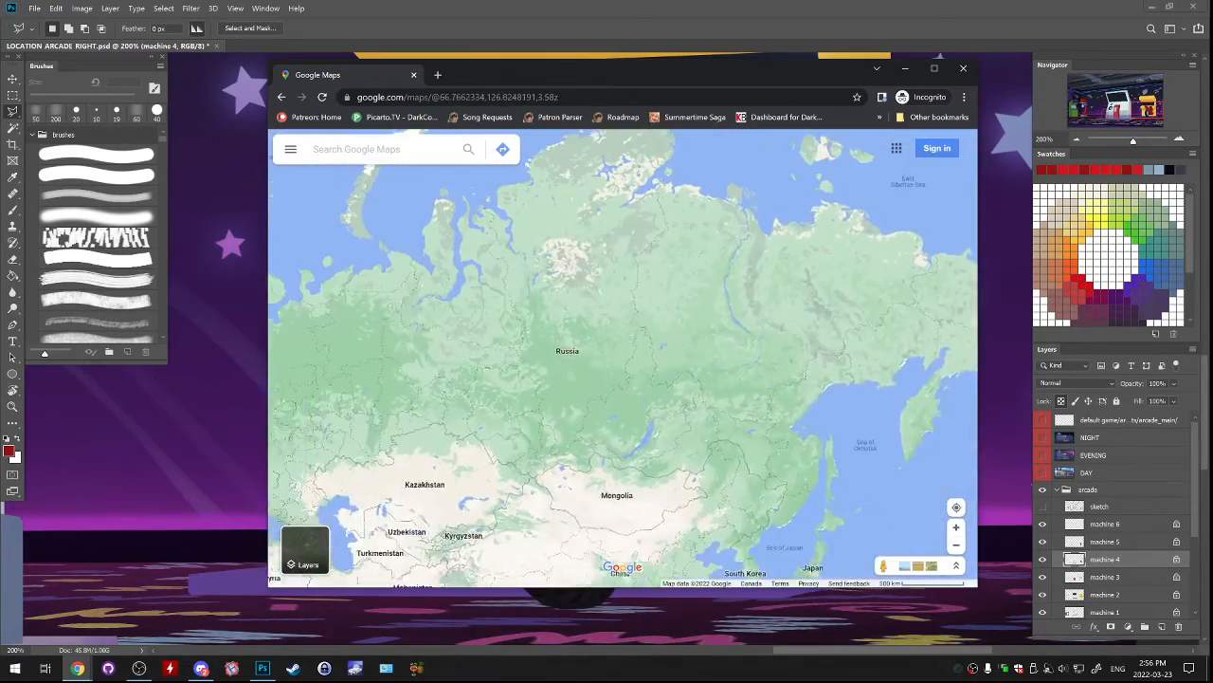
pyautogui.scroll(3, 560, 345)
pyautogui.moveTo(503, 431); pyautogui.dragTo(808, 366)
pyautogui.scroll(-4, 809, 366)
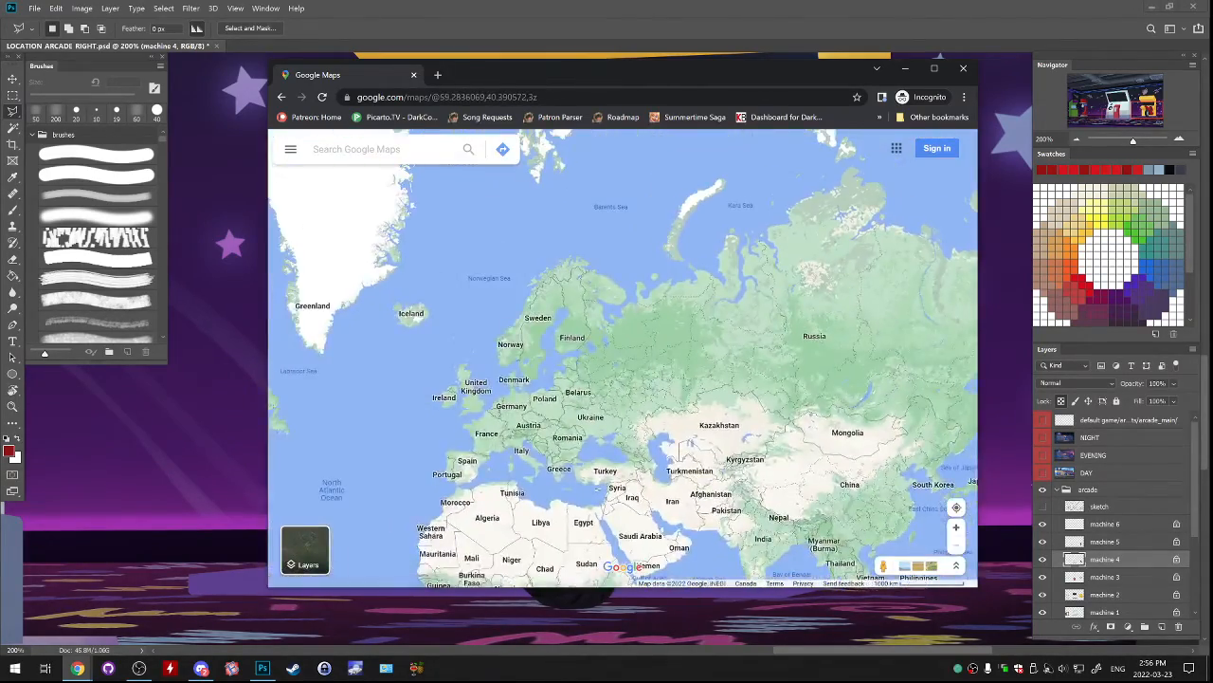
pyautogui.scroll(5, 677, 368)
pyautogui.moveTo(664, 374); pyautogui.dragTo(835, 305)
pyautogui.scroll(-3, 635, 397)
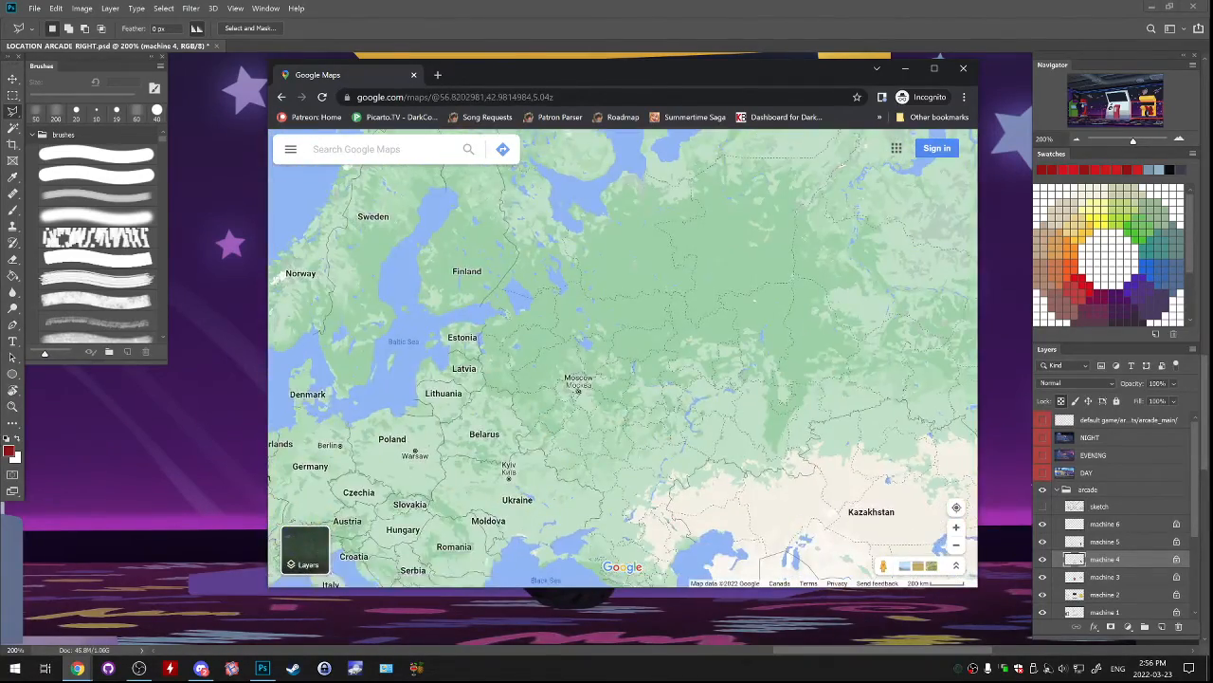
# Survey the map from Moscow to the Chukotka coast and back to western Russia.
pyautogui.moveTo(910, 317); pyautogui.dragTo(285, 374)
pyautogui.moveTo(796, 304); pyautogui.dragTo(460, 423)
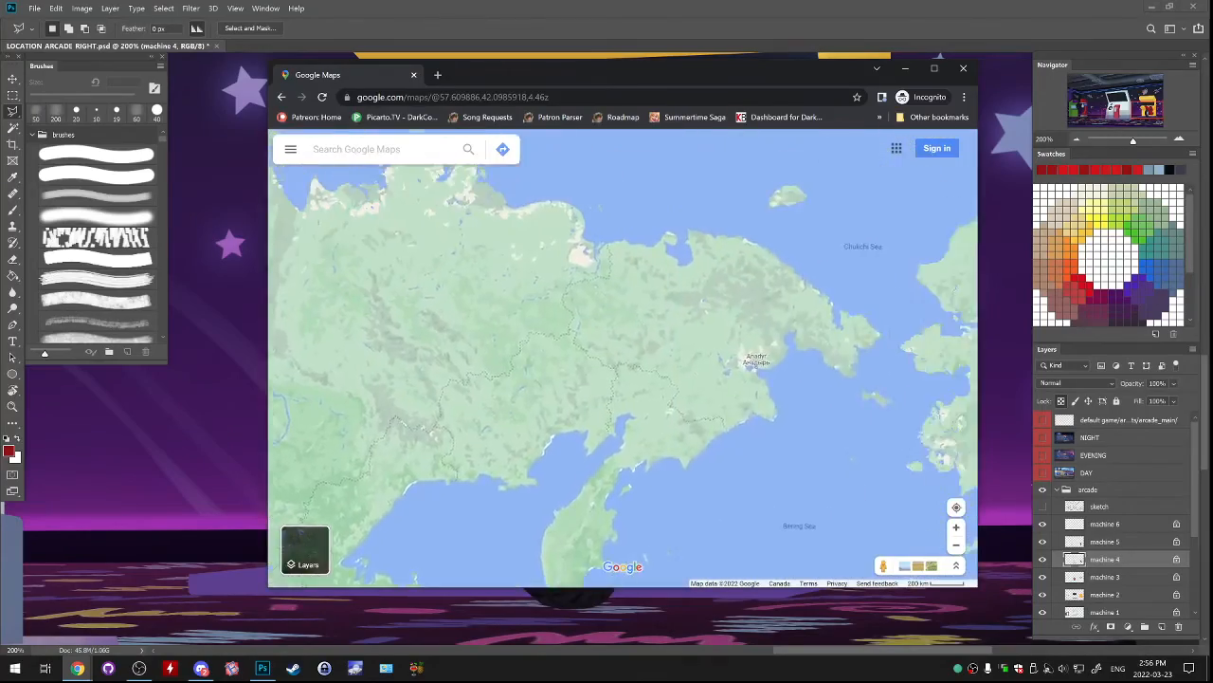
pyautogui.moveTo(313, 380); pyautogui.dragTo(938, 319)
pyautogui.moveTo(474, 360); pyautogui.dragTo(840, 329)
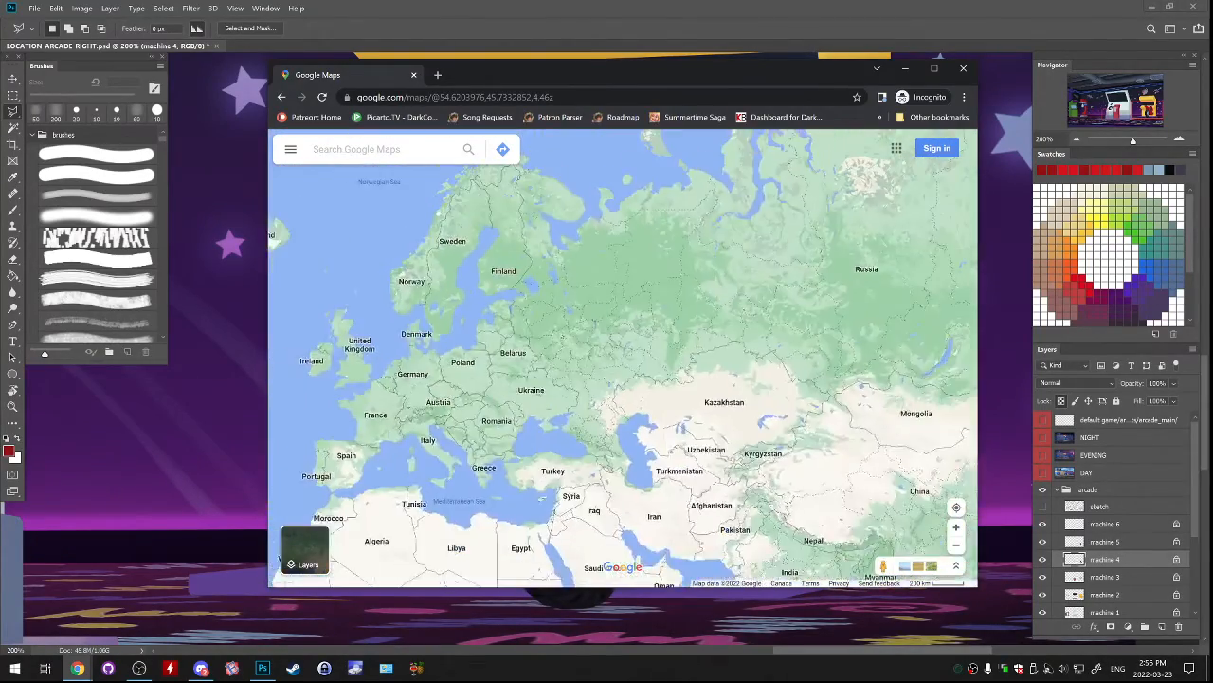
pyautogui.scroll(2, 614, 330)
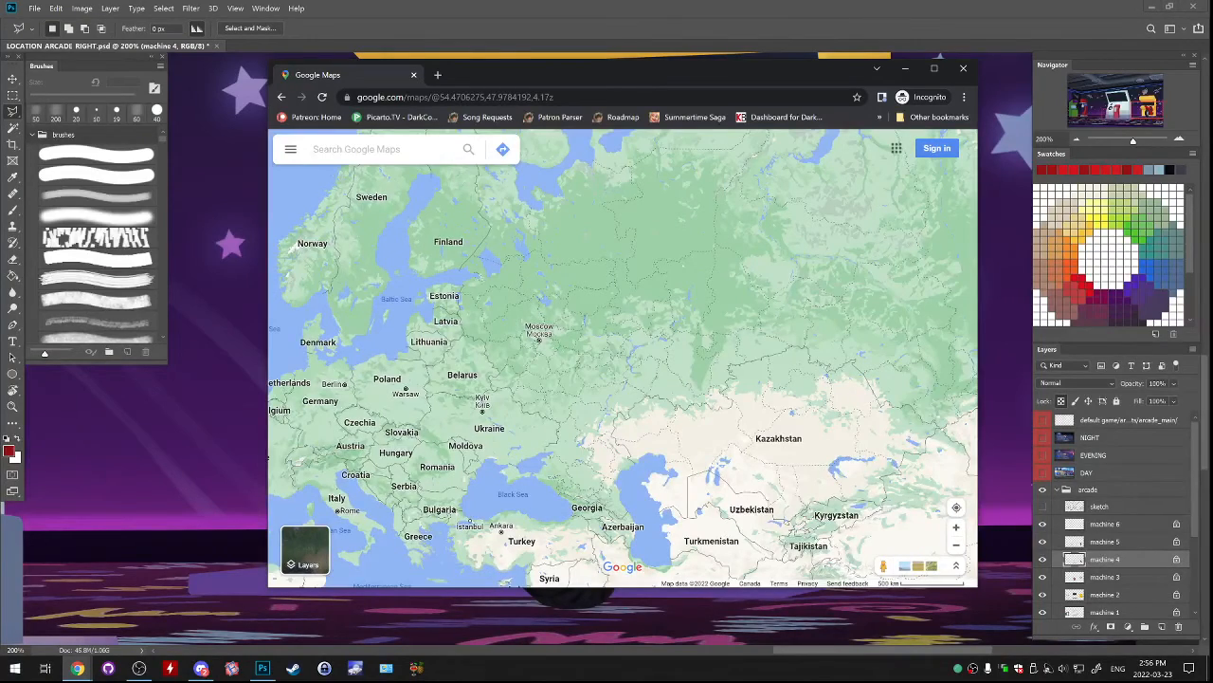
pyautogui.scroll(2, 531, 348)
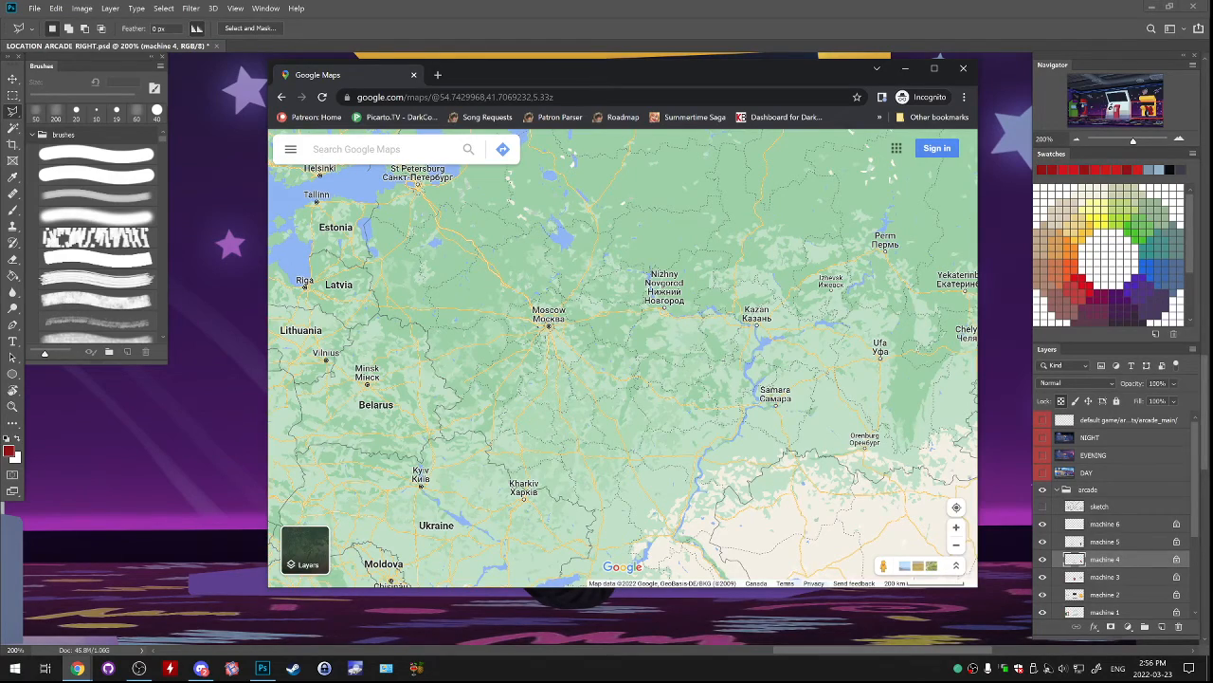
# Examine the route from Moscow east to Uelen, and return west to the Baltic region.
pyautogui.moveTo(854, 318); pyautogui.dragTo(284, 362)
pyautogui.moveTo(929, 266); pyautogui.dragTo(541, 265)
pyautogui.moveTo(891, 270); pyautogui.dragTo(284, 379)
pyautogui.scroll(5, 639, 332)
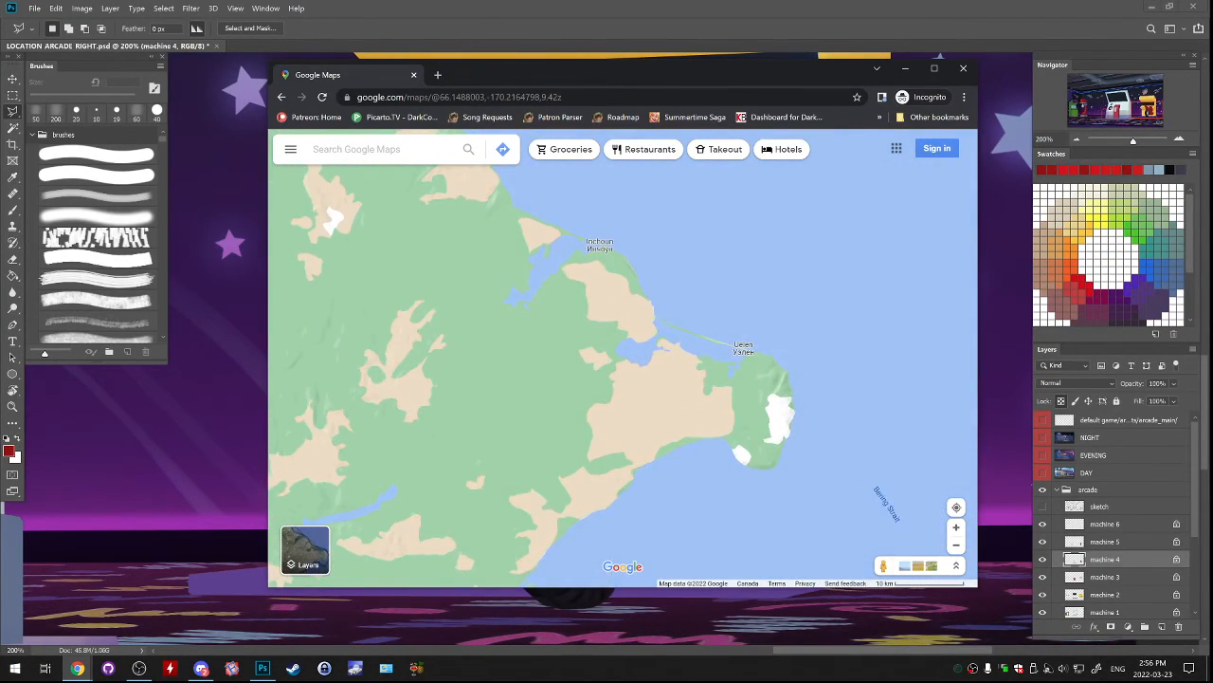
pyautogui.scroll(-2, 720, 360)
pyautogui.scroll(-8, 871, 361)
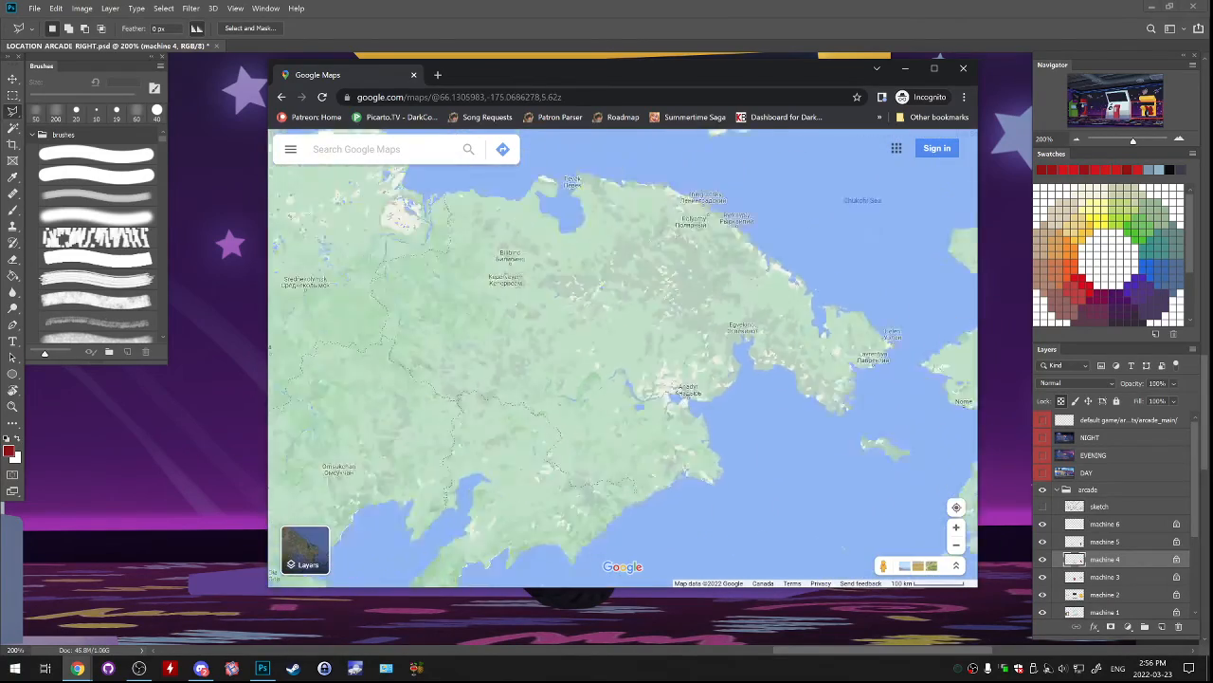
pyautogui.moveTo(474, 322); pyautogui.dragTo(835, 330)
pyautogui.scroll(-3, 611, 351)
pyautogui.scroll(2, 616, 426)
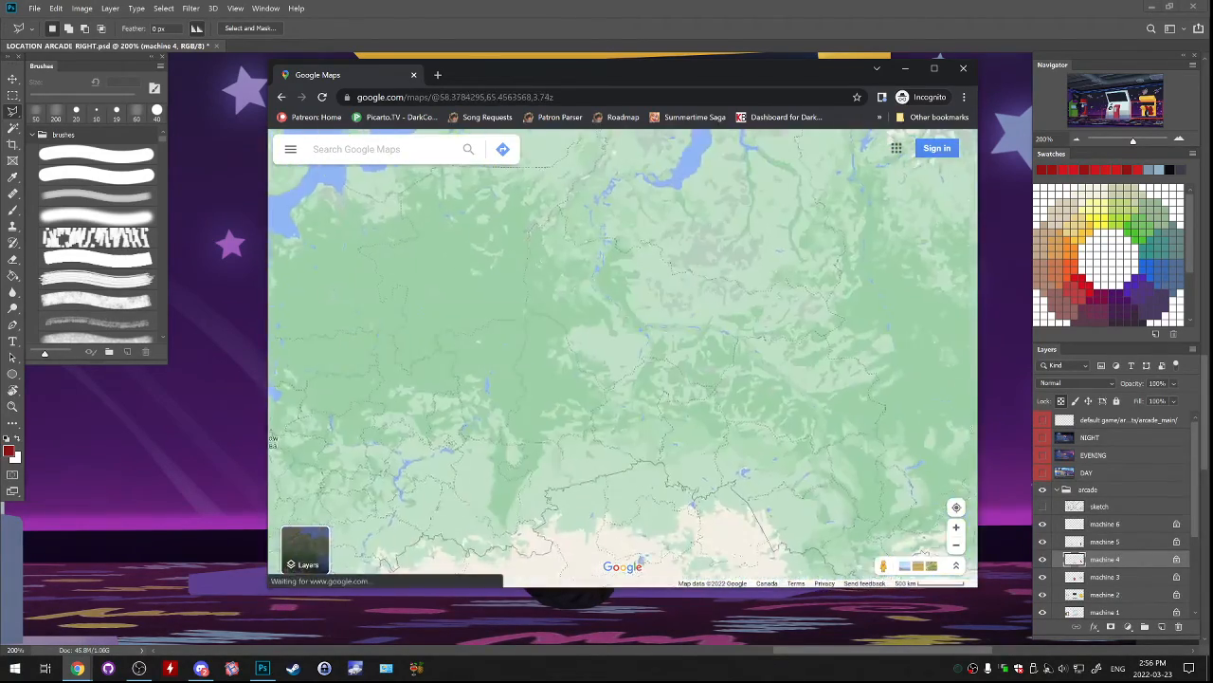
pyautogui.scroll(2, 444, 412)
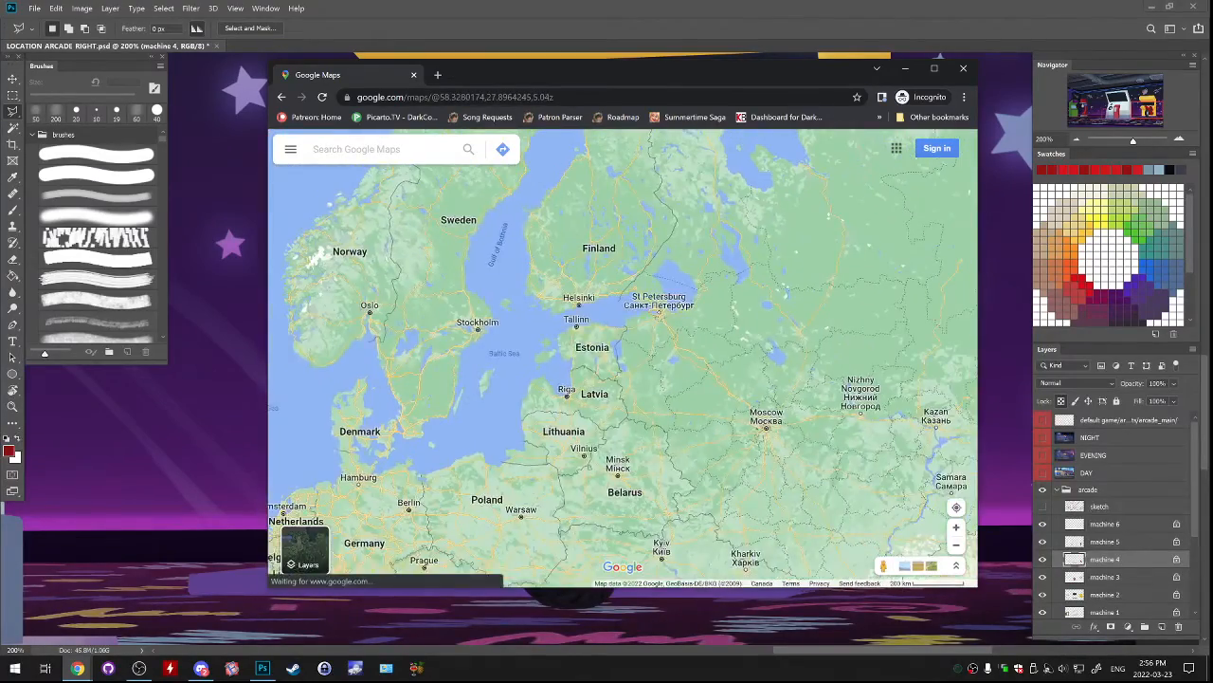
# View the full extent of Russia on the map and examine the area around St Petersburg and Finland.
pyautogui.moveTo(925, 368); pyautogui.dragTo(470, 329)
pyautogui.scroll(-5, 791, 351)
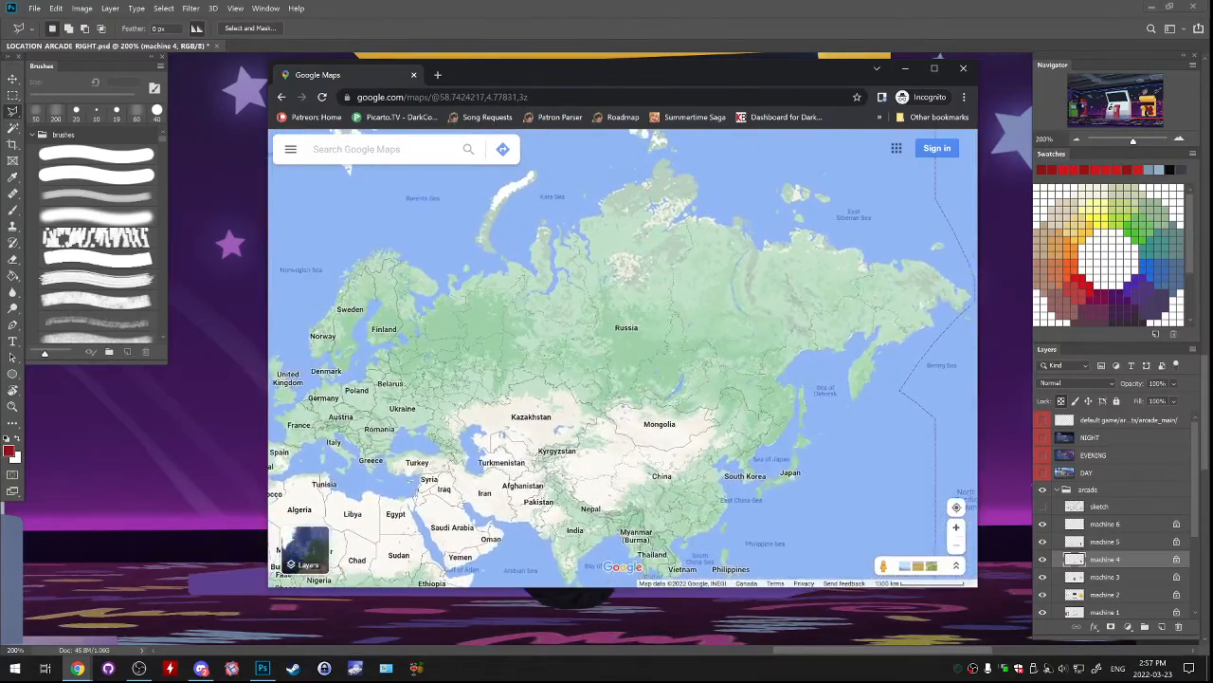
pyautogui.scroll(4, 465, 340)
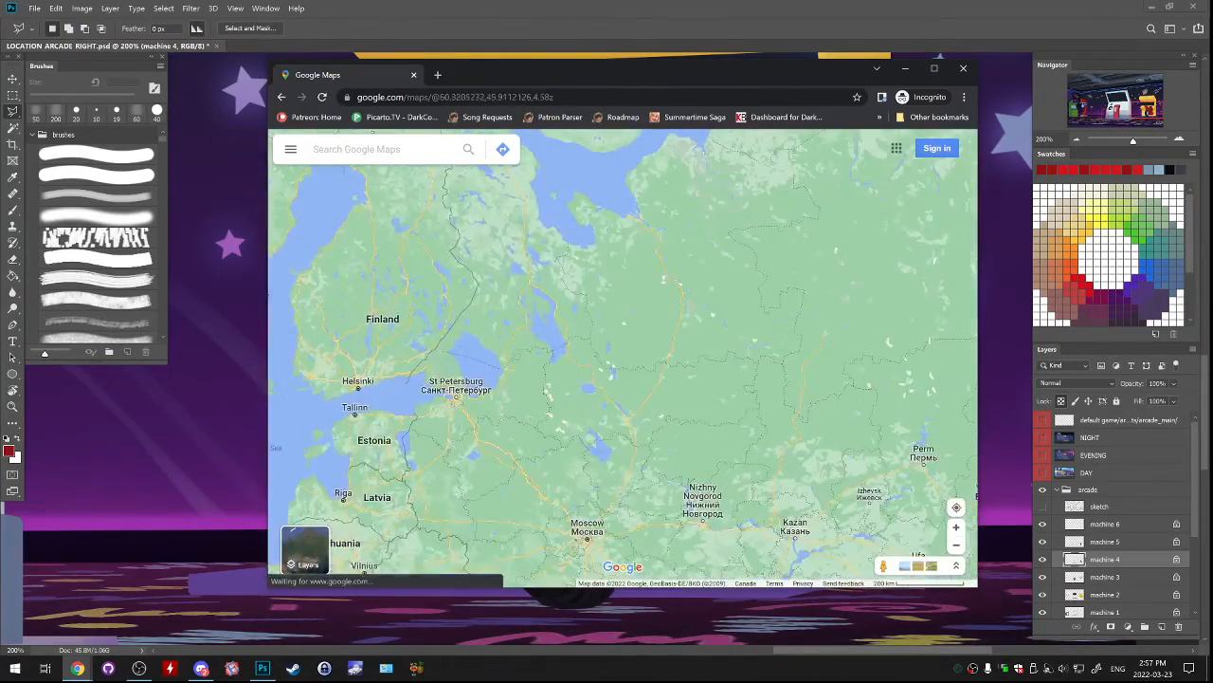
pyautogui.scroll(3, 347, 364)
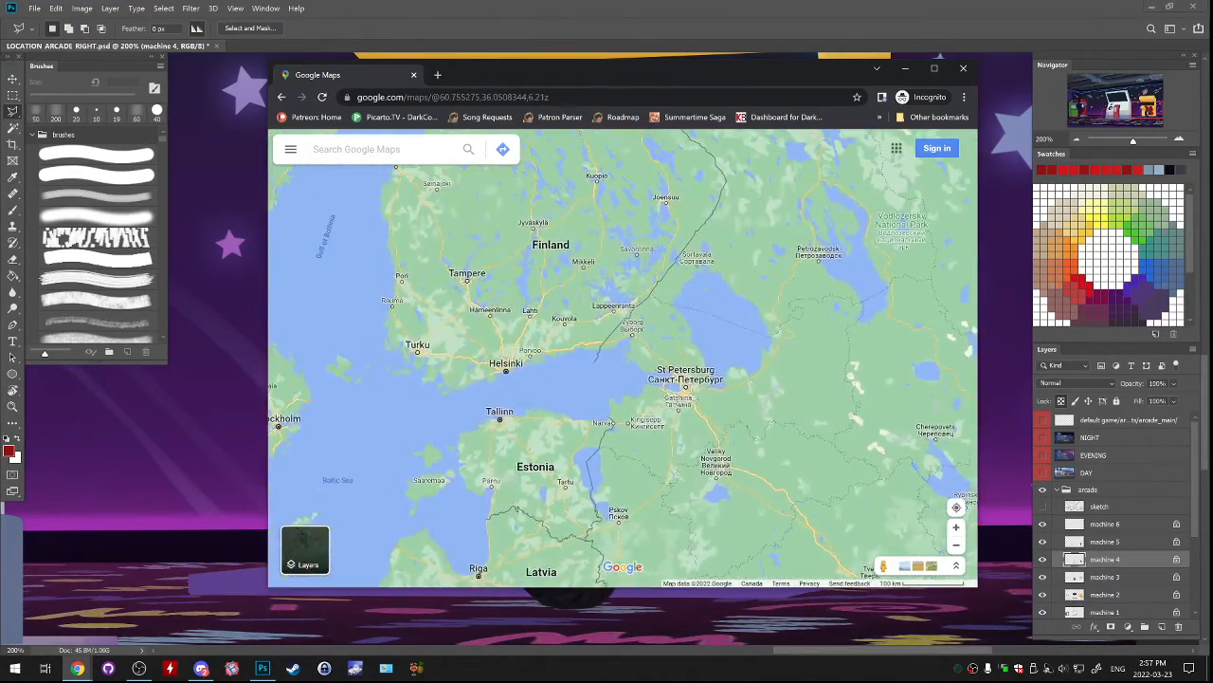
pyautogui.scroll(-3, 674, 398)
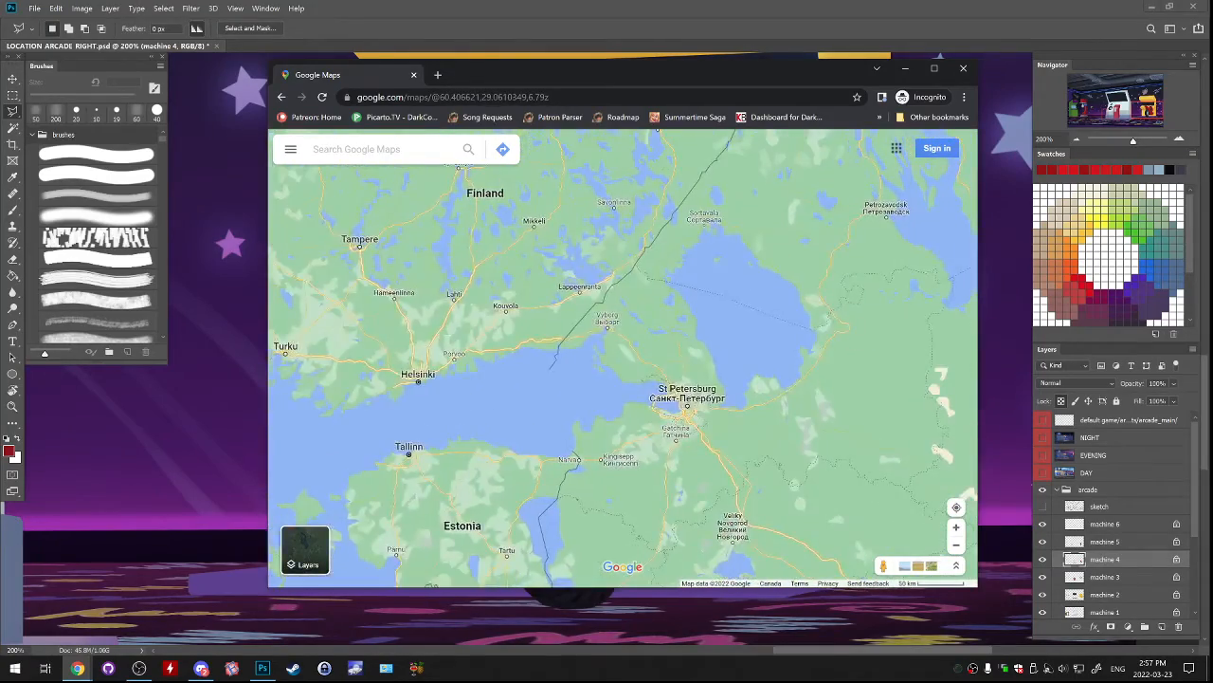
pyautogui.scroll(-2, 623, 359)
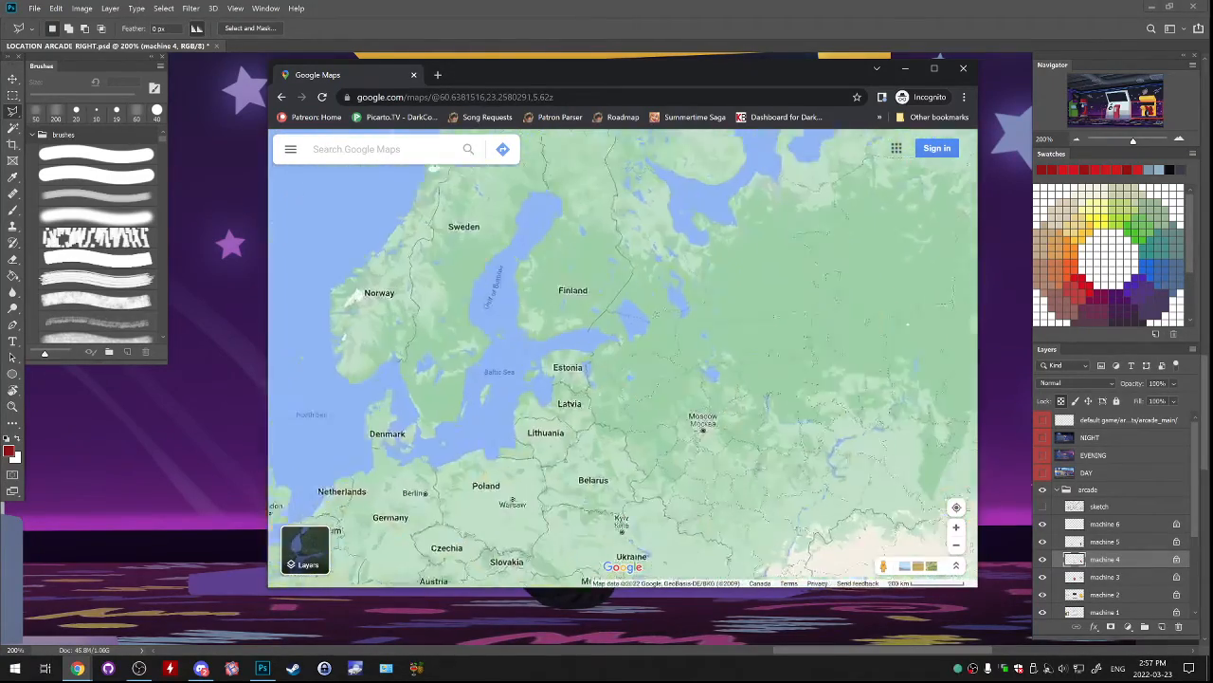
# Examine western Russia on the map, from Moscow to St Petersburg and Lake Ladoga.
pyautogui.scroll(-1, 946, 360)
pyautogui.scroll(3, 945, 361)
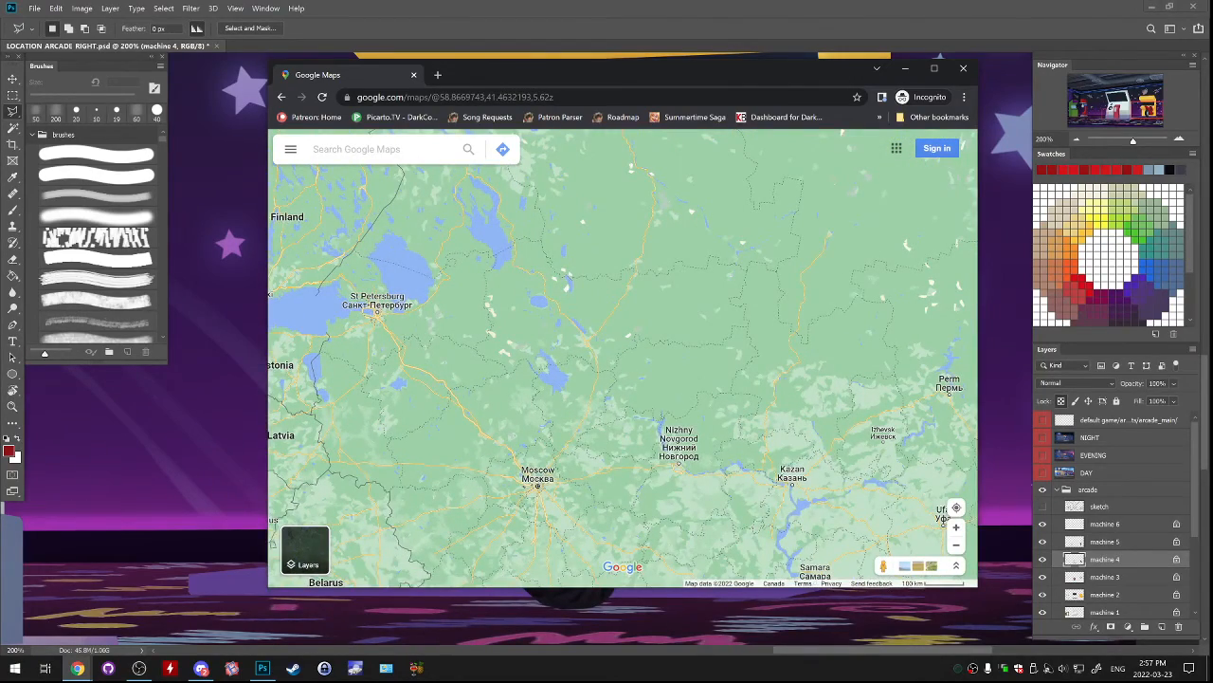
pyautogui.moveTo(560, 379); pyautogui.dragTo(692, 336)
pyautogui.moveTo(616, 346); pyautogui.dragTo(783, 453)
pyautogui.scroll(3, 720, 365)
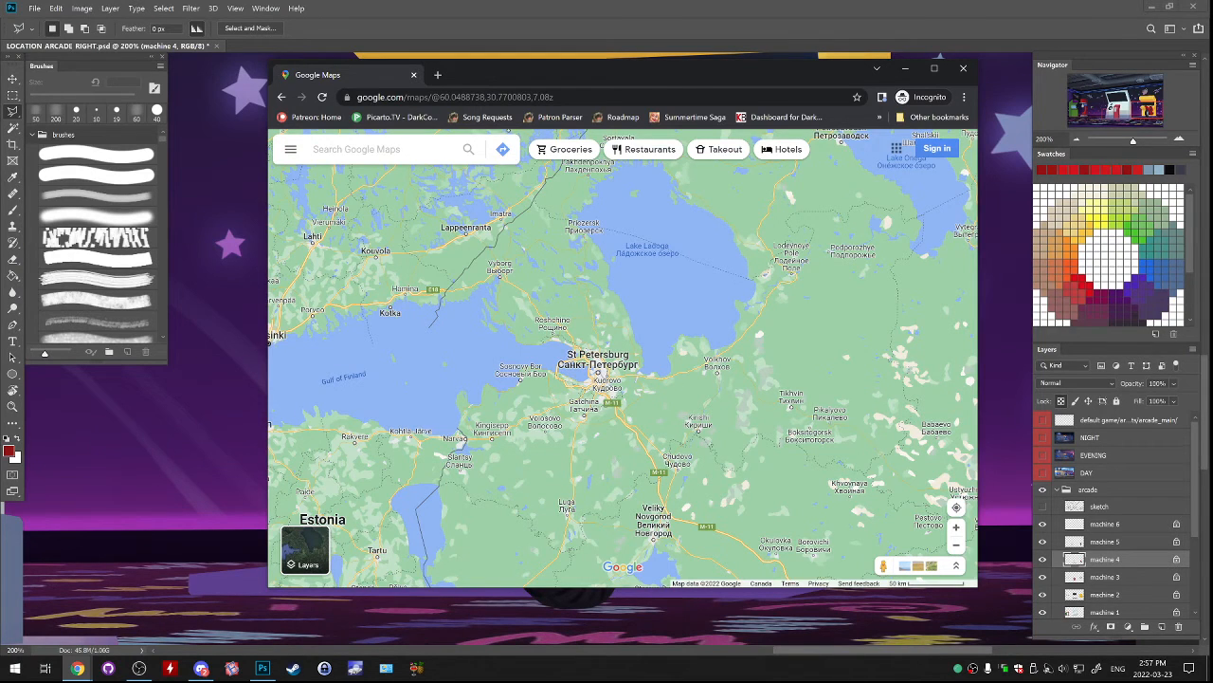
pyautogui.moveTo(719, 365); pyautogui.dragTo(595, 340)
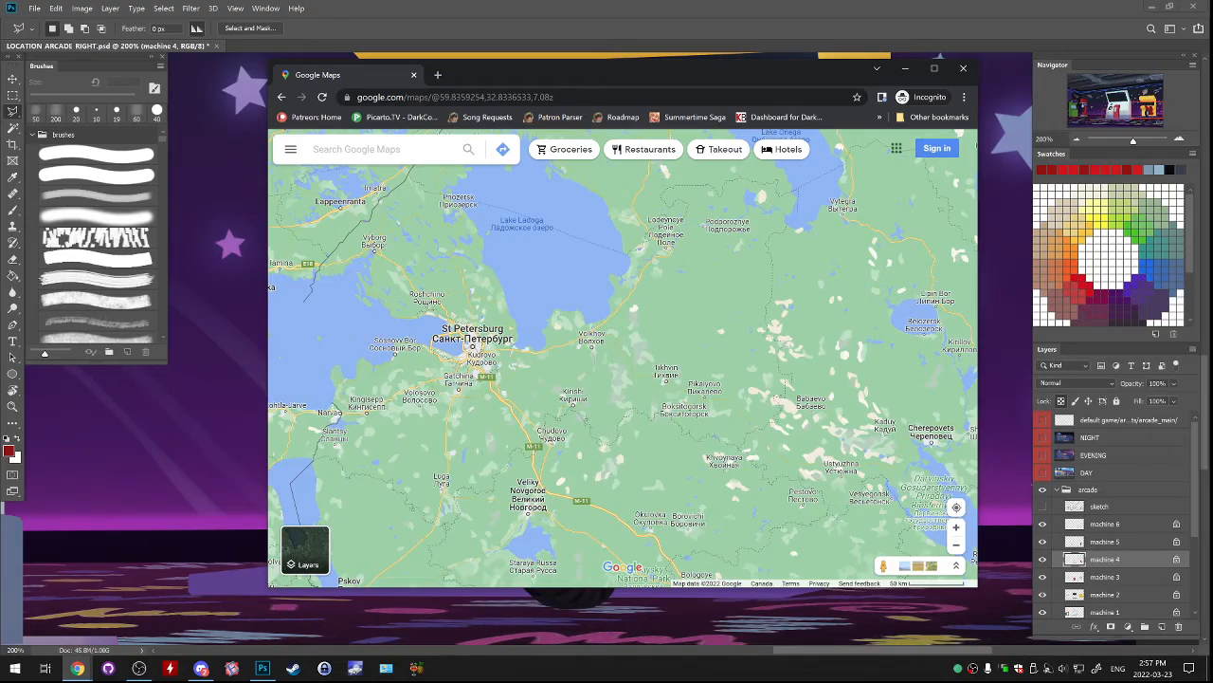
# Trace the map east from St Petersburg across Russia to the Chukotka coast.
pyautogui.moveTo(844, 354); pyautogui.dragTo(613, 329)
pyautogui.scroll(-3, 837, 357)
pyautogui.moveTo(837, 356); pyautogui.dragTo(723, 277)
pyautogui.moveTo(837, 356); pyautogui.dragTo(379, 332)
pyautogui.moveTo(843, 284); pyautogui.dragTo(398, 379)
pyautogui.moveTo(815, 265); pyautogui.dragTo(408, 408)
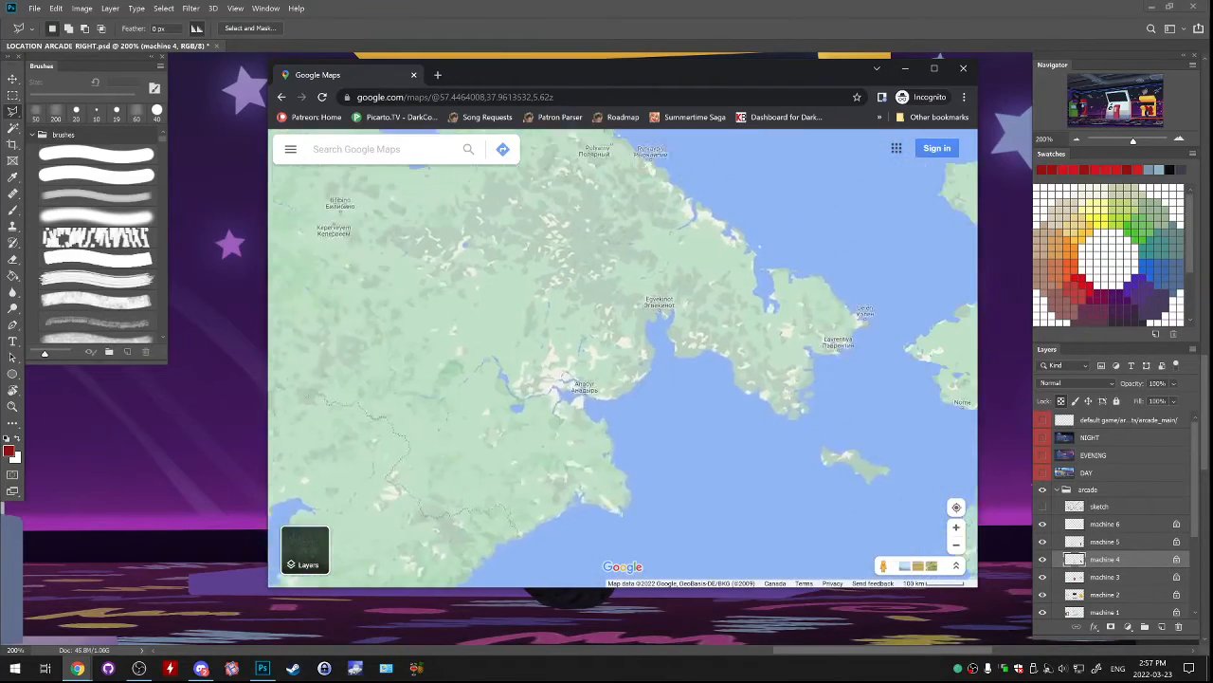
# View the place details for Uelen by the Bering Strait, and collapse them to show the full map.
pyautogui.moveTo(844, 337); pyautogui.dragTo(663, 381)
pyautogui.scroll(6, 660, 390)
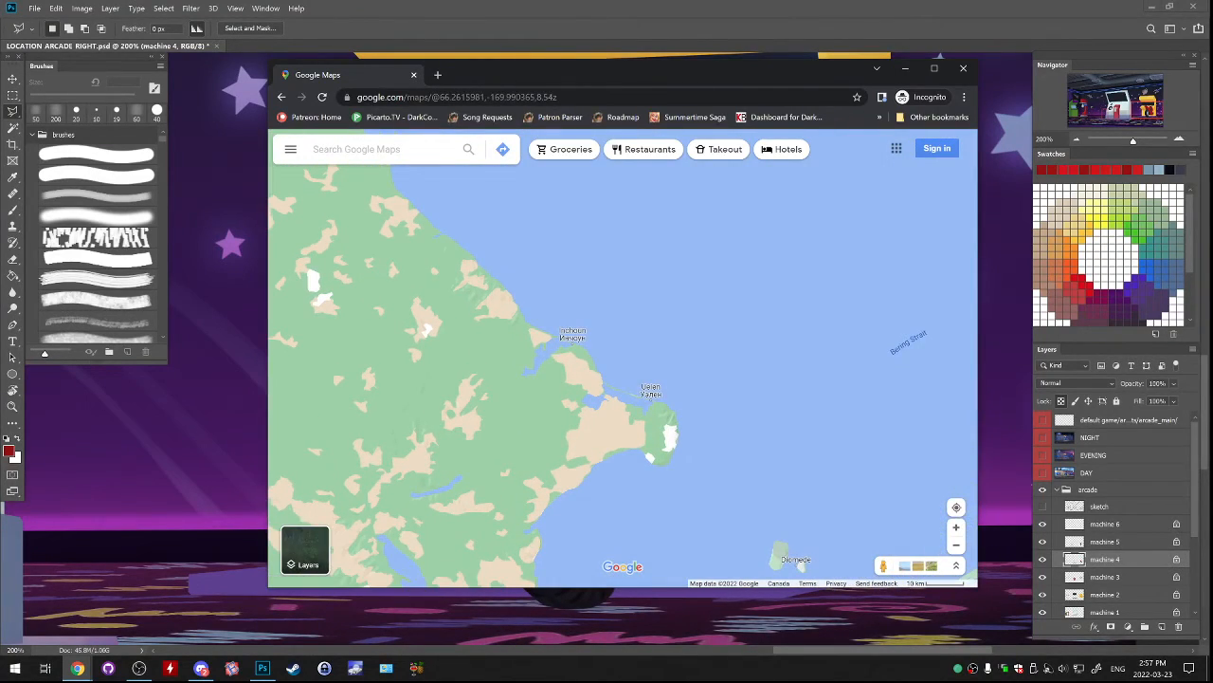
pyautogui.click(650, 388)
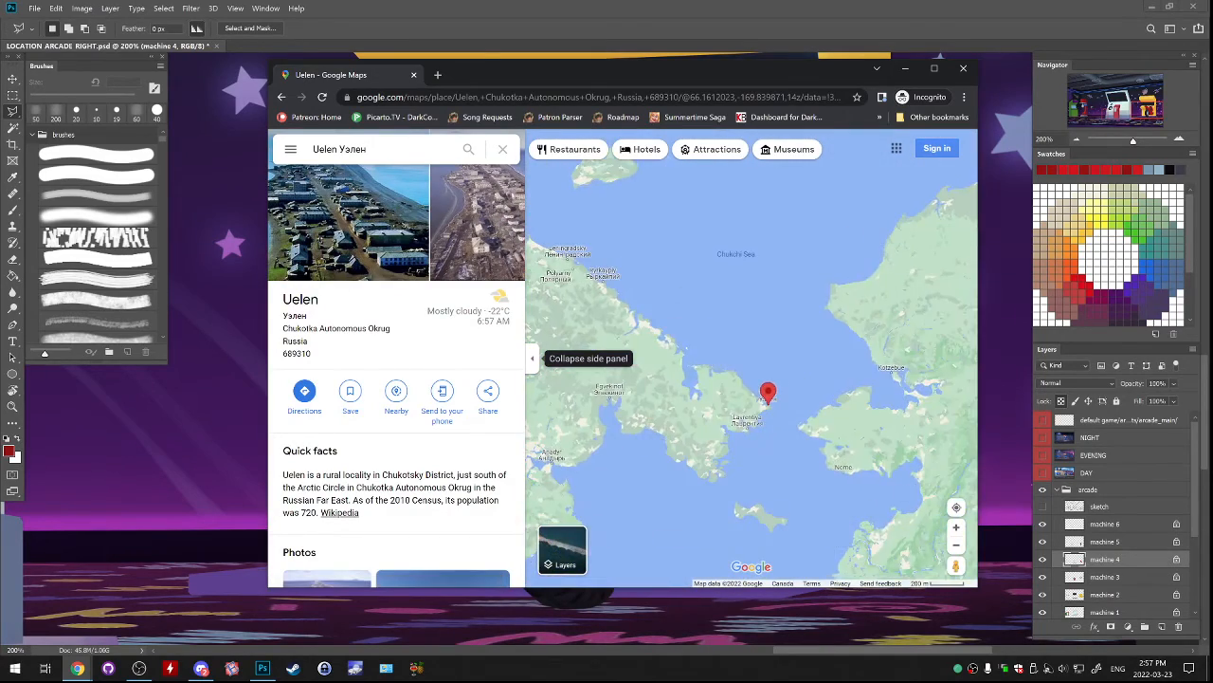
pyautogui.click(532, 357)
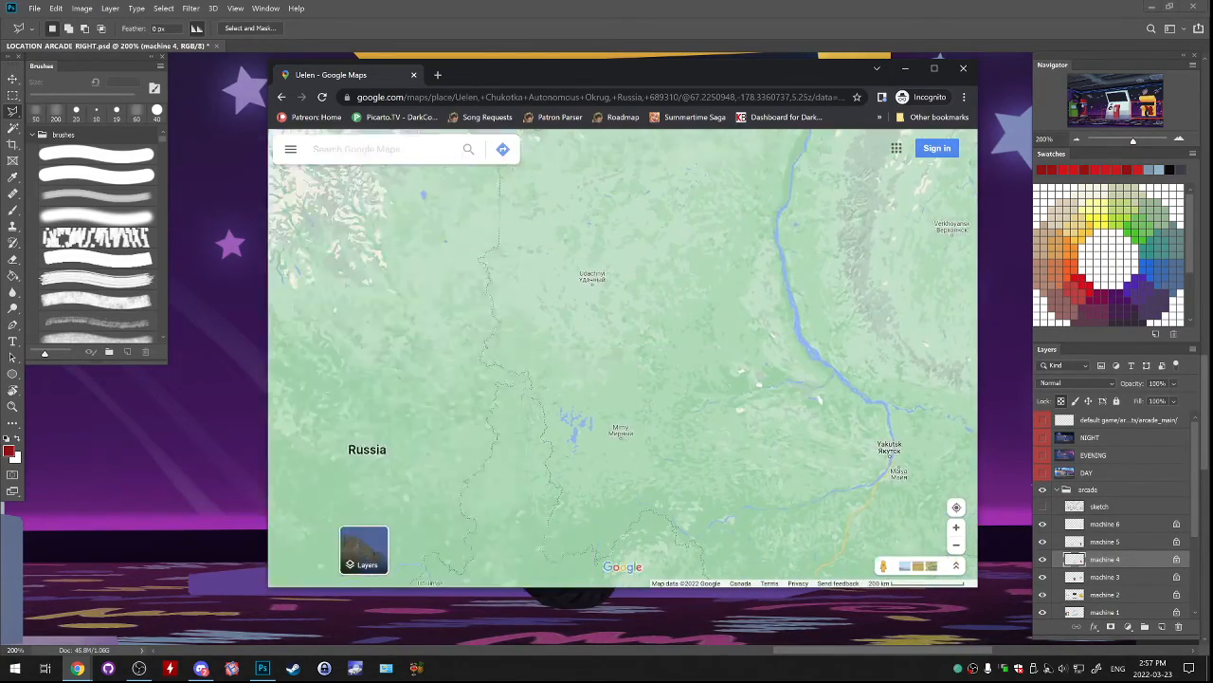
# Return west across Siberia to Moscow and the Baltic Sea, and compare Europe's extent with Russia's.
pyautogui.scroll(-3, 607, 327)
pyautogui.moveTo(474, 360); pyautogui.dragTo(958, 261)
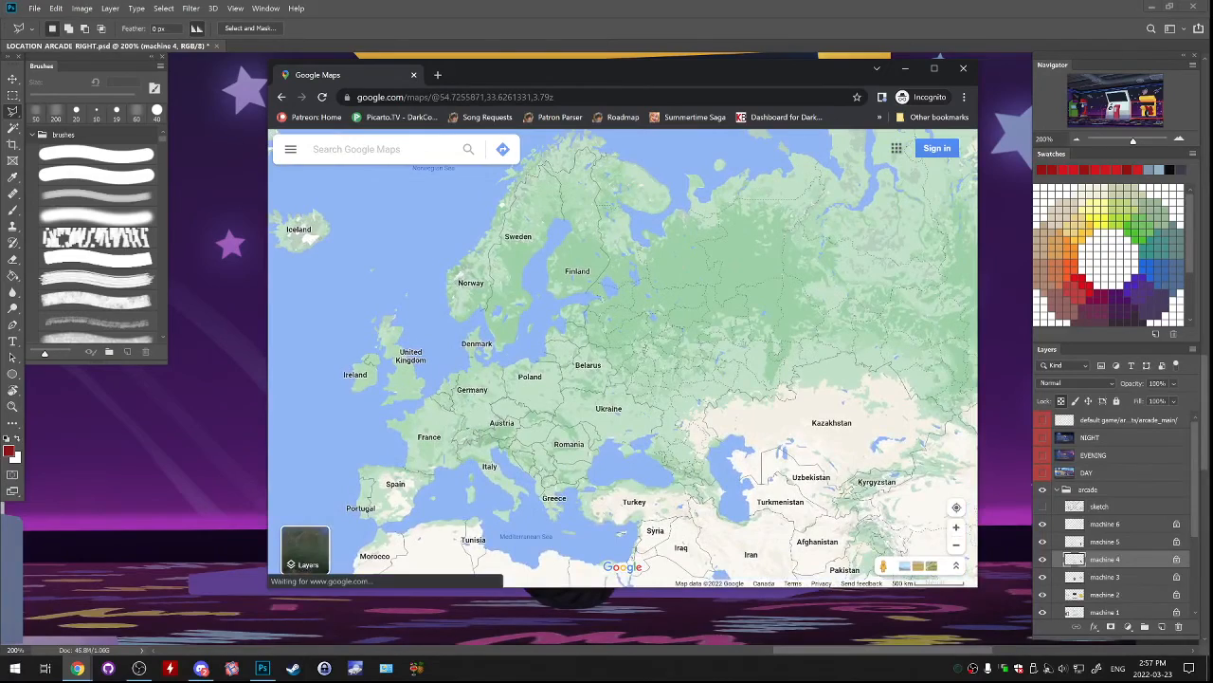
pyautogui.scroll(6, 653, 313)
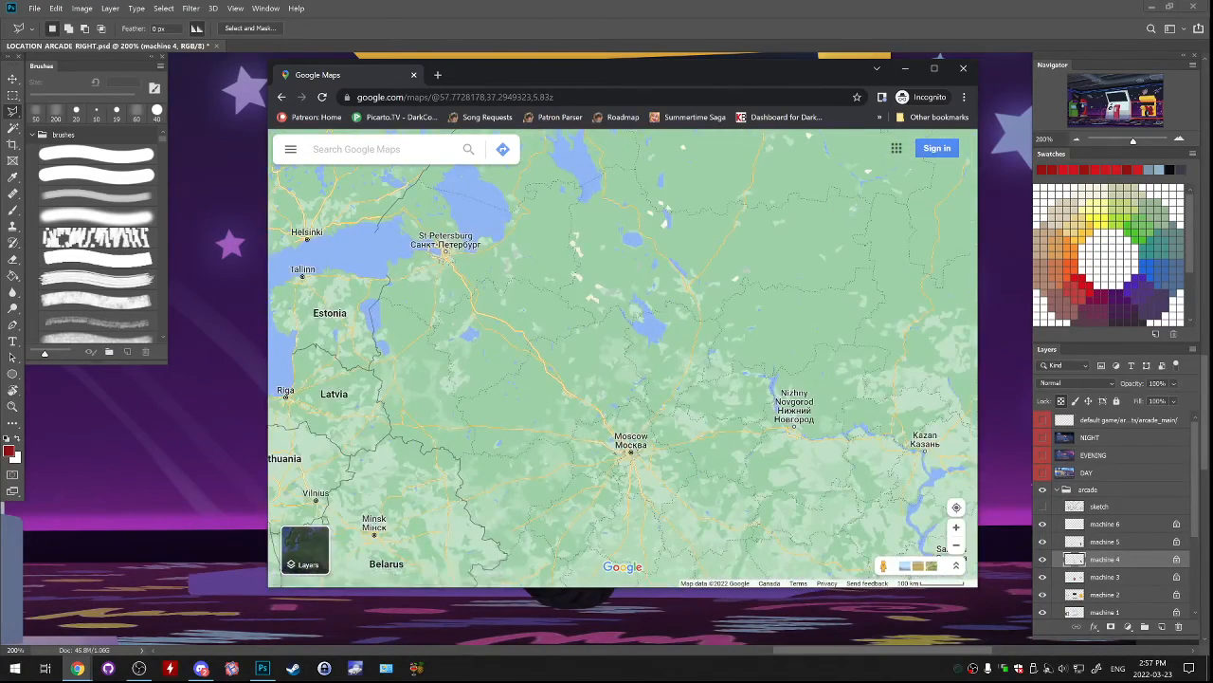
pyautogui.moveTo(644, 313); pyautogui.dragTo(847, 375)
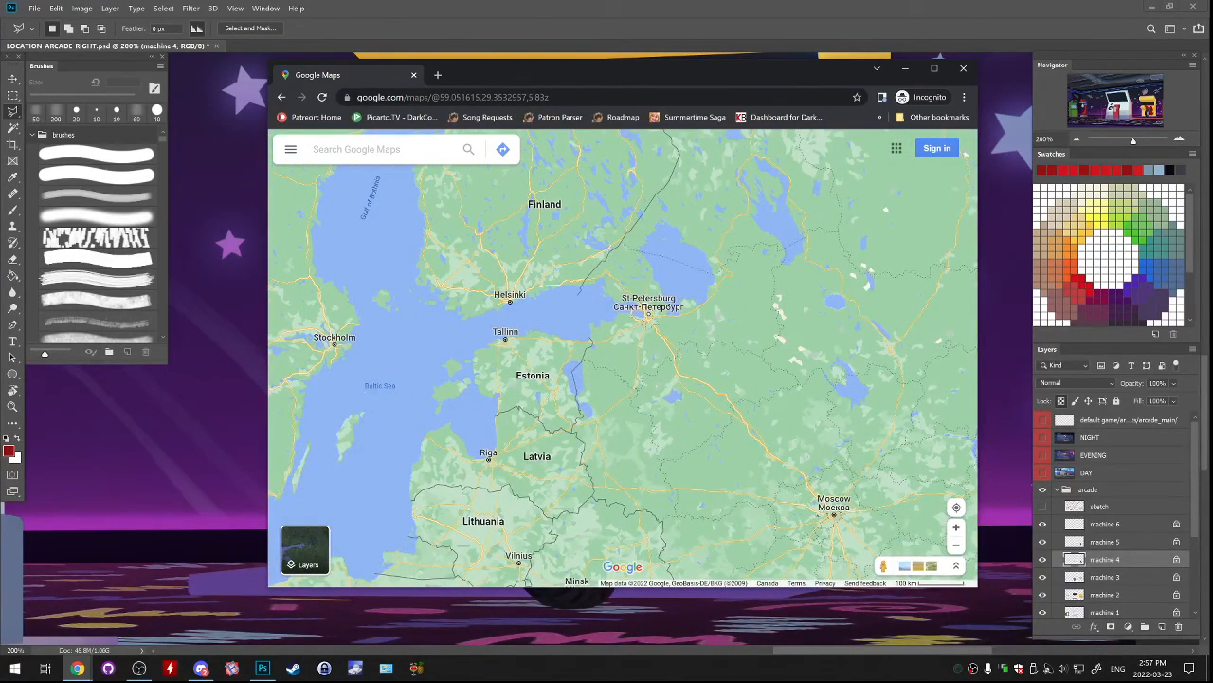
pyautogui.scroll(-4, 694, 345)
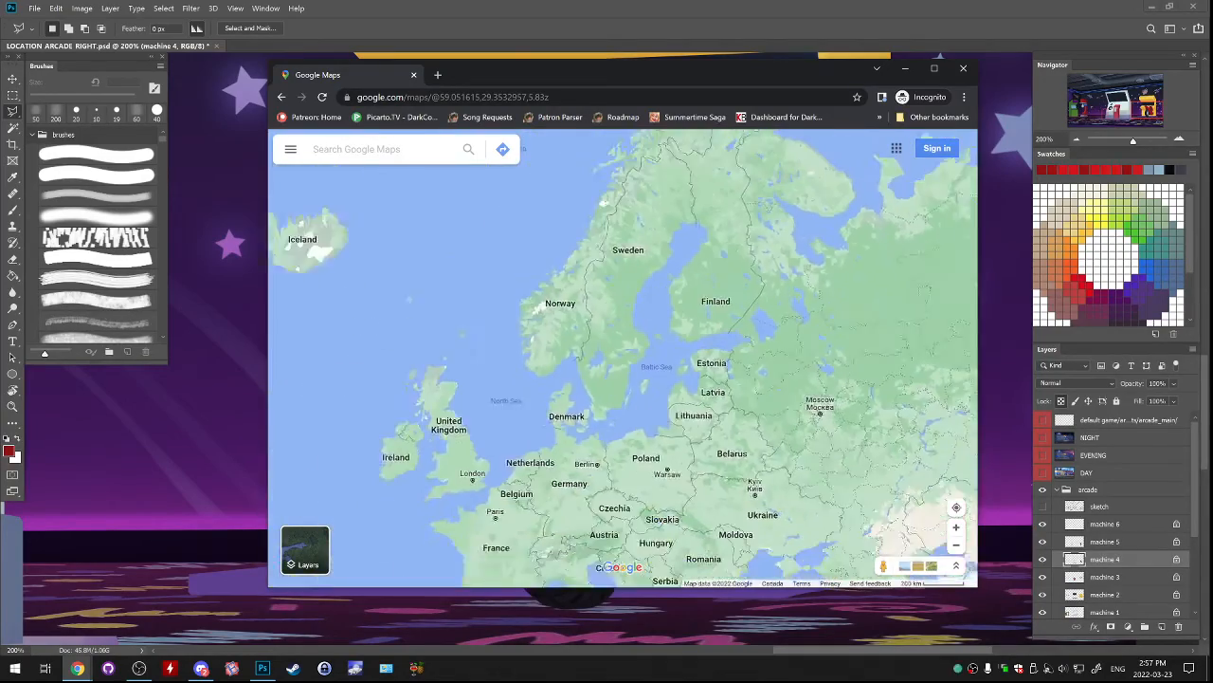
pyautogui.moveTo(695, 345); pyautogui.dragTo(591, 348)
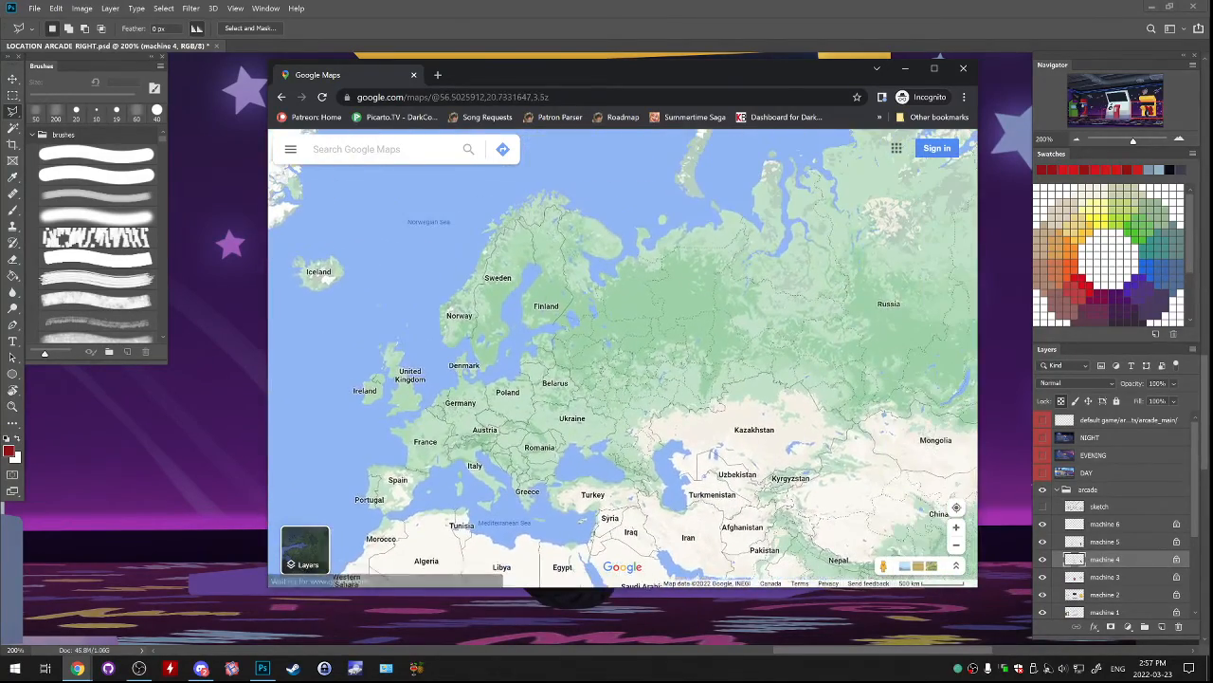
pyautogui.scroll(-1, 664, 340)
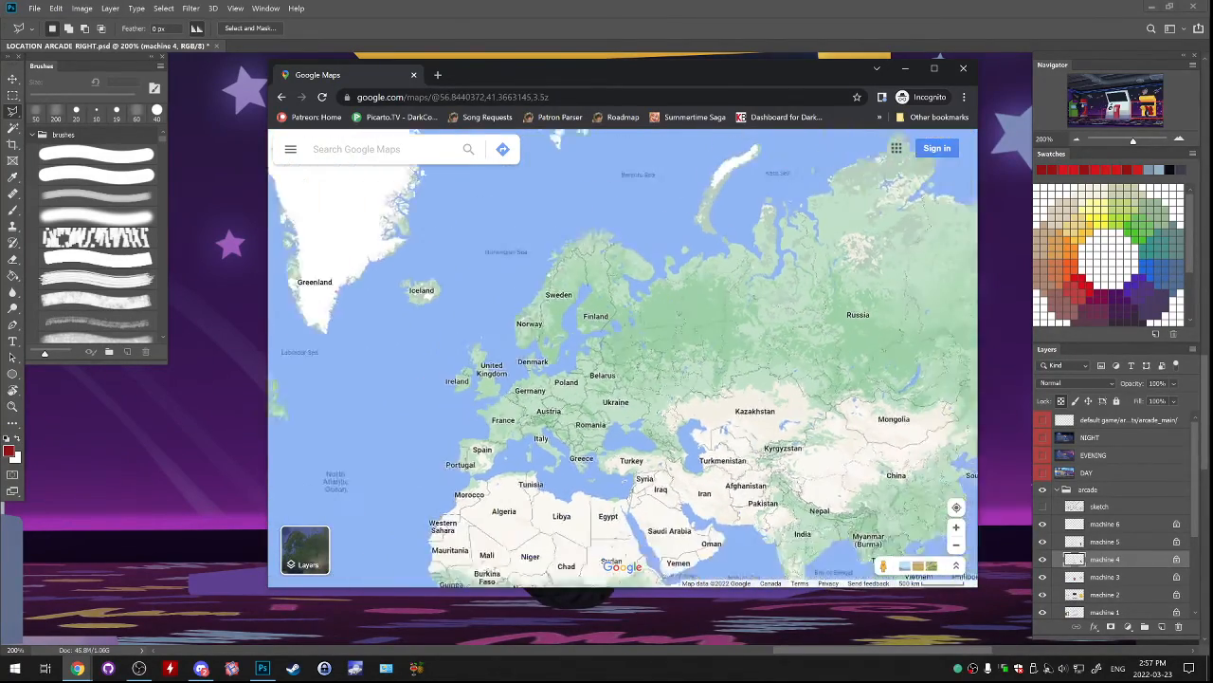
pyautogui.scroll(2, 834, 318)
pyautogui.moveTo(607, 356); pyautogui.dragTo(875, 326)
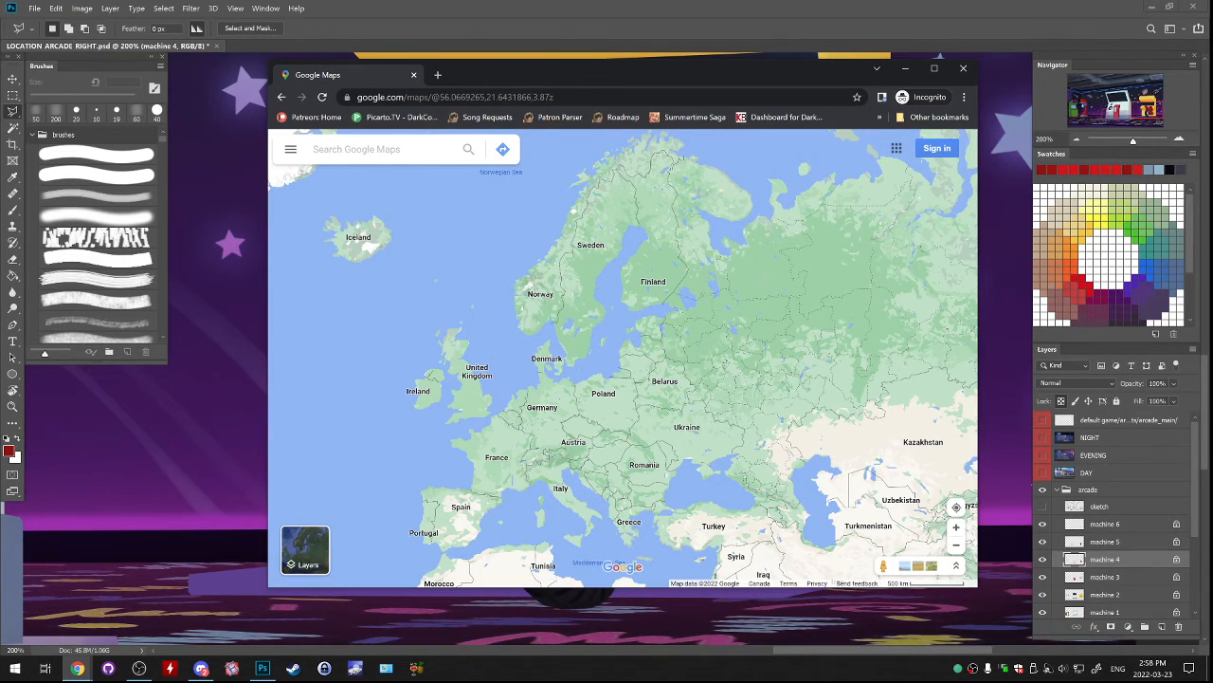
# Examine the region around St Petersburg and the Gulf of Finland, and the wider area to Moscow and Eastern Europe.
pyautogui.scroll(2, 784, 301)
pyautogui.moveTo(784, 301); pyautogui.dragTo(914, 248)
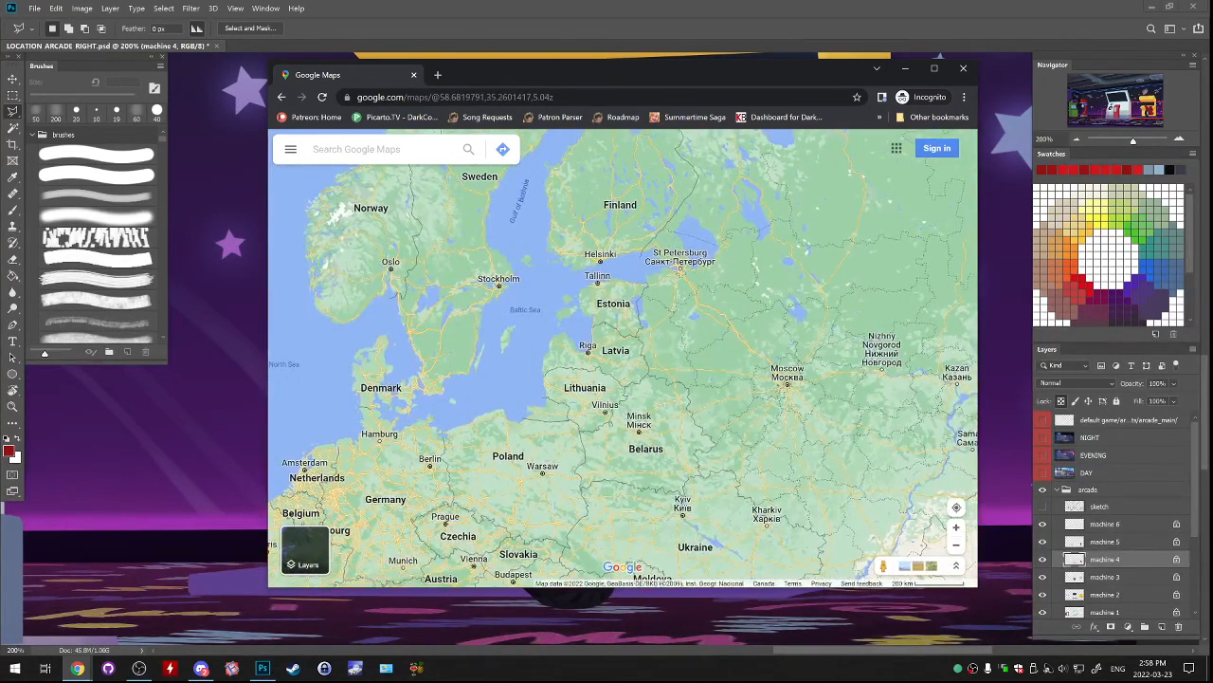
pyautogui.scroll(3, 744, 276)
pyautogui.moveTo(744, 276); pyautogui.dragTo(768, 341)
pyautogui.scroll(3, 705, 341)
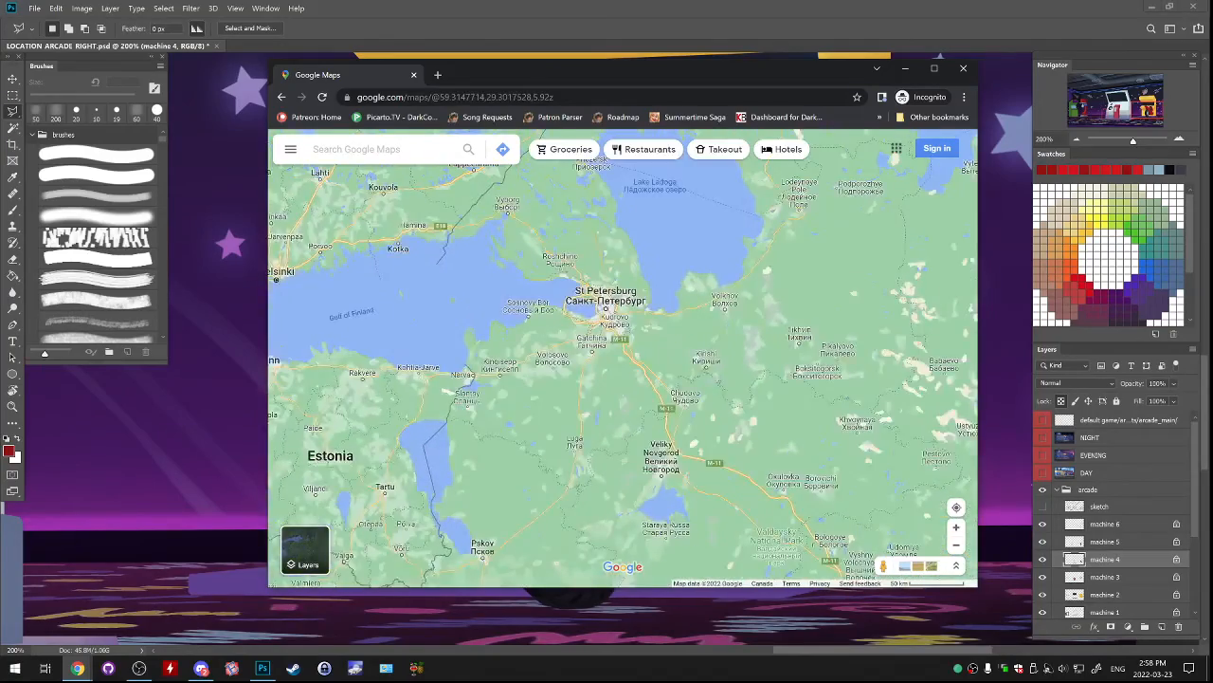
pyautogui.scroll(-5, 612, 342)
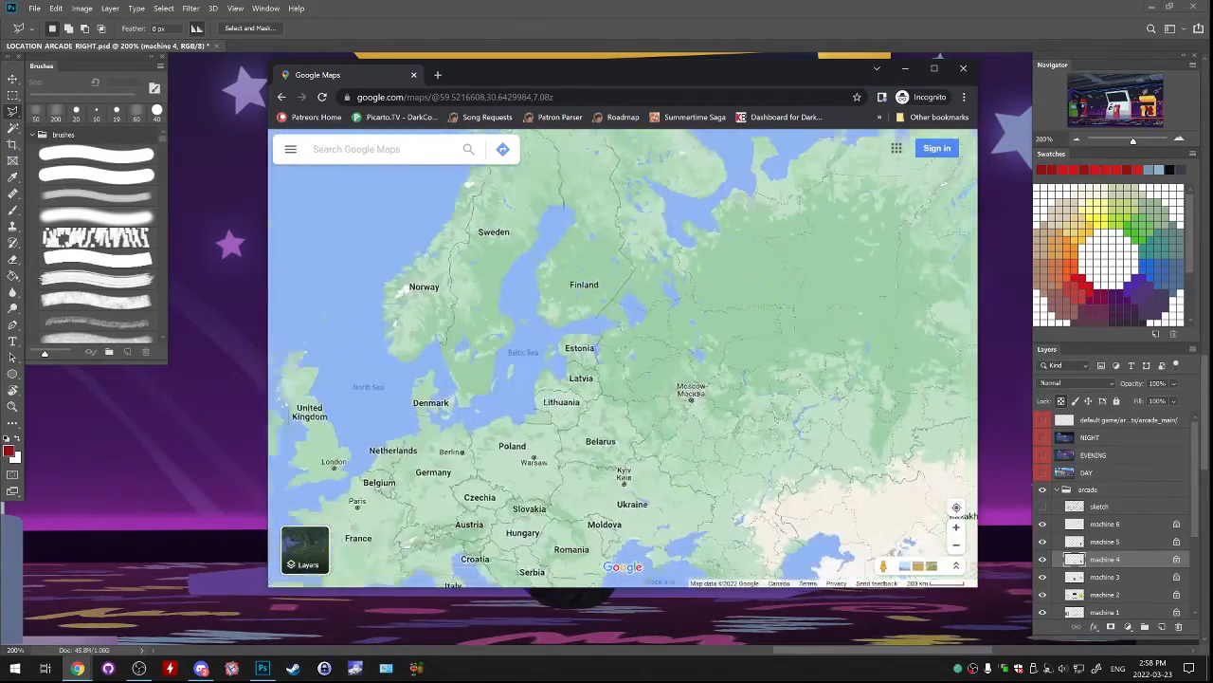
pyautogui.scroll(-2, 613, 379)
pyautogui.scroll(4, 613, 379)
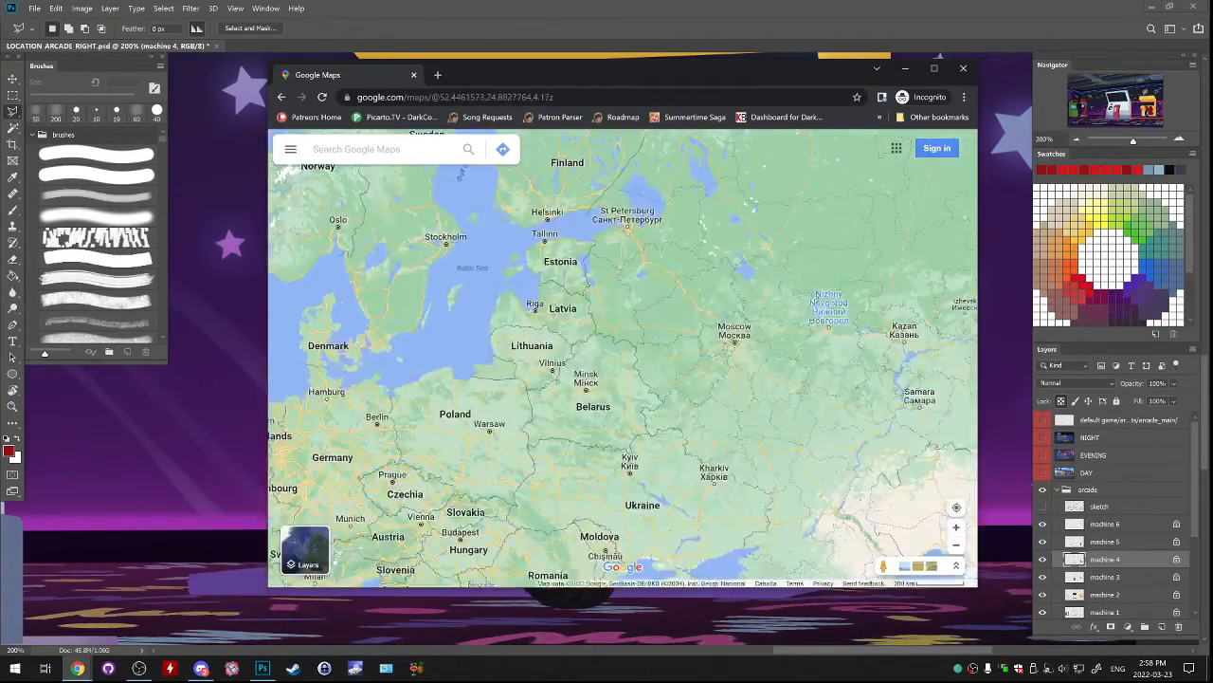
# Survey Russia's west-to-east extent on the map and examine the Pacific coast around Vladivostok.
pyautogui.scroll(-4, 821, 332)
pyautogui.moveTo(834, 332); pyautogui.dragTo(312, 362)
pyautogui.moveTo(825, 294); pyautogui.dragTo(854, 304)
pyautogui.moveTo(398, 379); pyautogui.dragTo(756, 413)
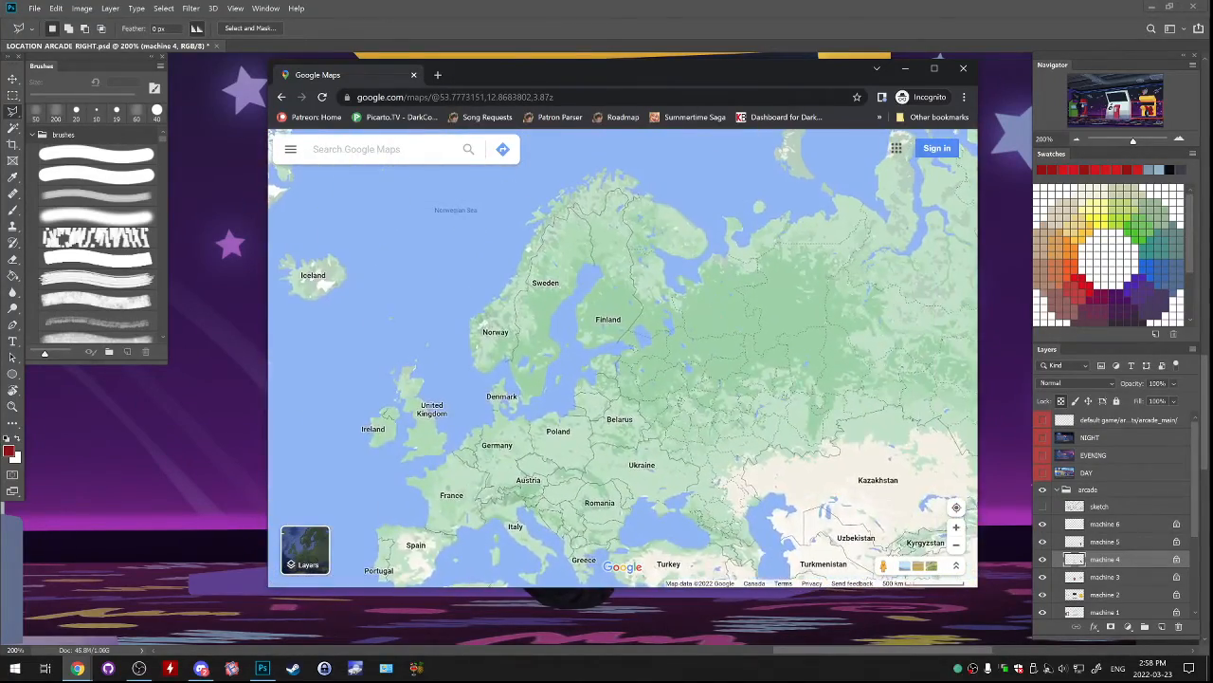
pyautogui.scroll(2, 710, 332)
pyautogui.moveTo(843, 361); pyautogui.dragTo(313, 374)
pyautogui.moveTo(815, 379); pyautogui.dragTo(518, 360)
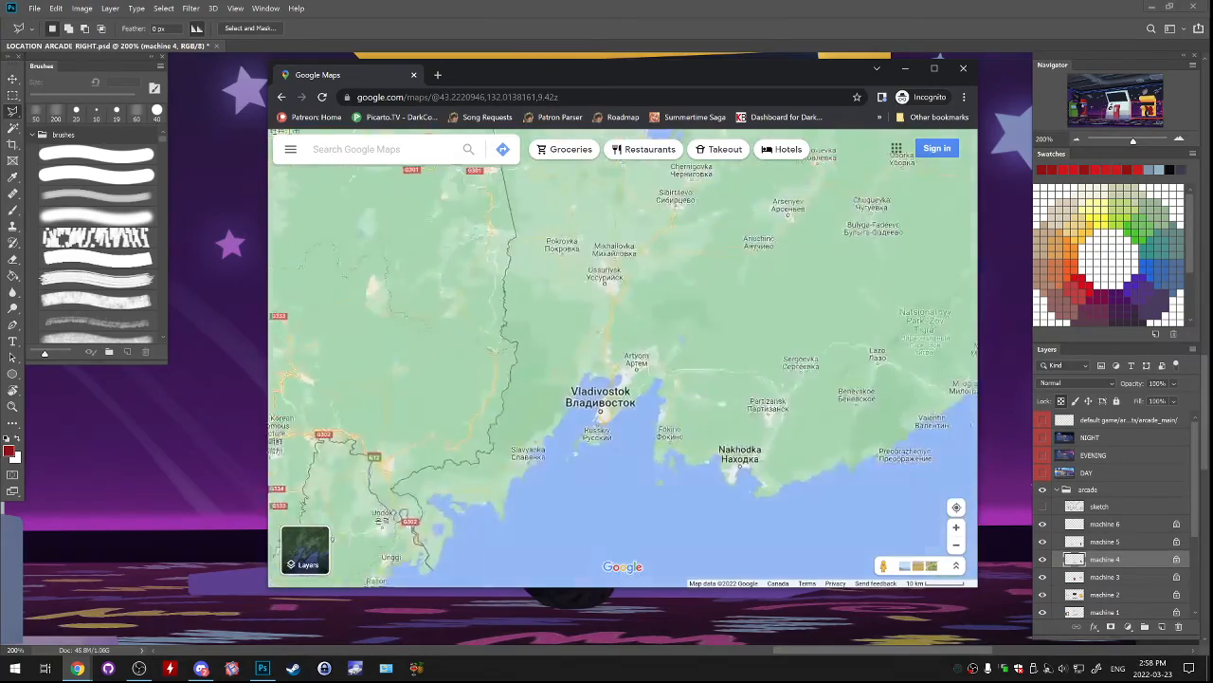
# Trace the map from Vladivostok west past Lake Baikal to Krasnoyarsk, back east through Chita, and up to Yakutsk.
pyautogui.moveTo(502, 284); pyautogui.dragTo(787, 429)
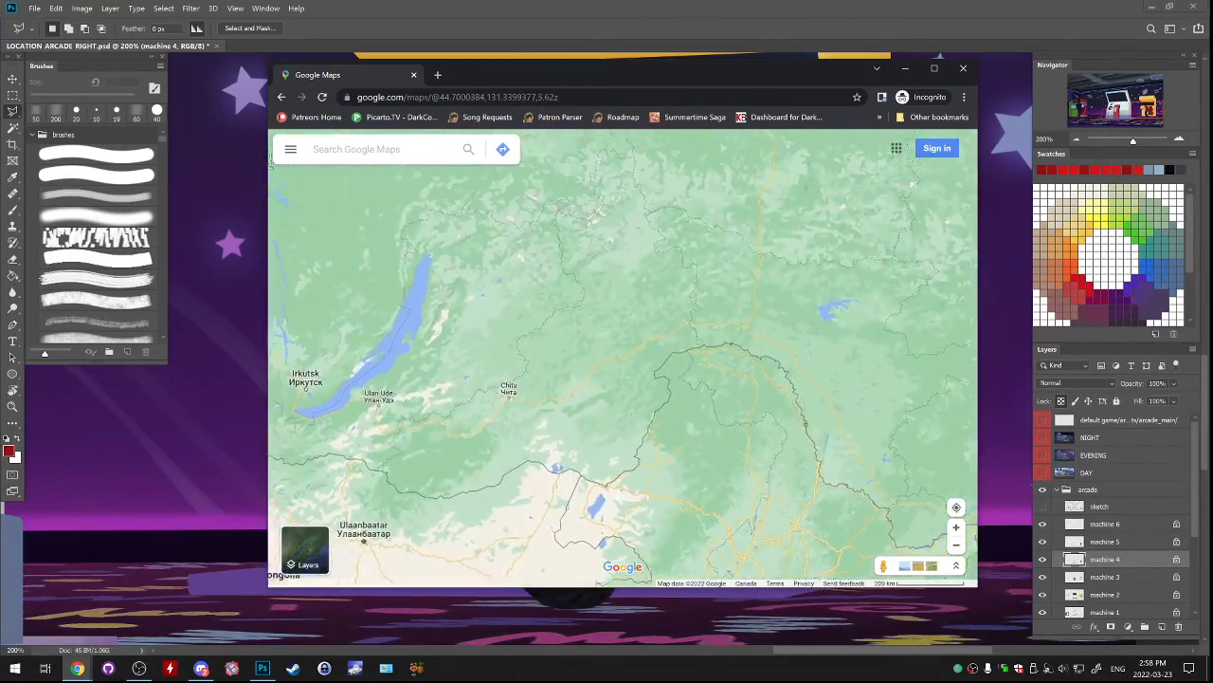
pyautogui.moveTo(380, 321); pyautogui.dragTo(574, 347)
pyautogui.scroll(3, 572, 347)
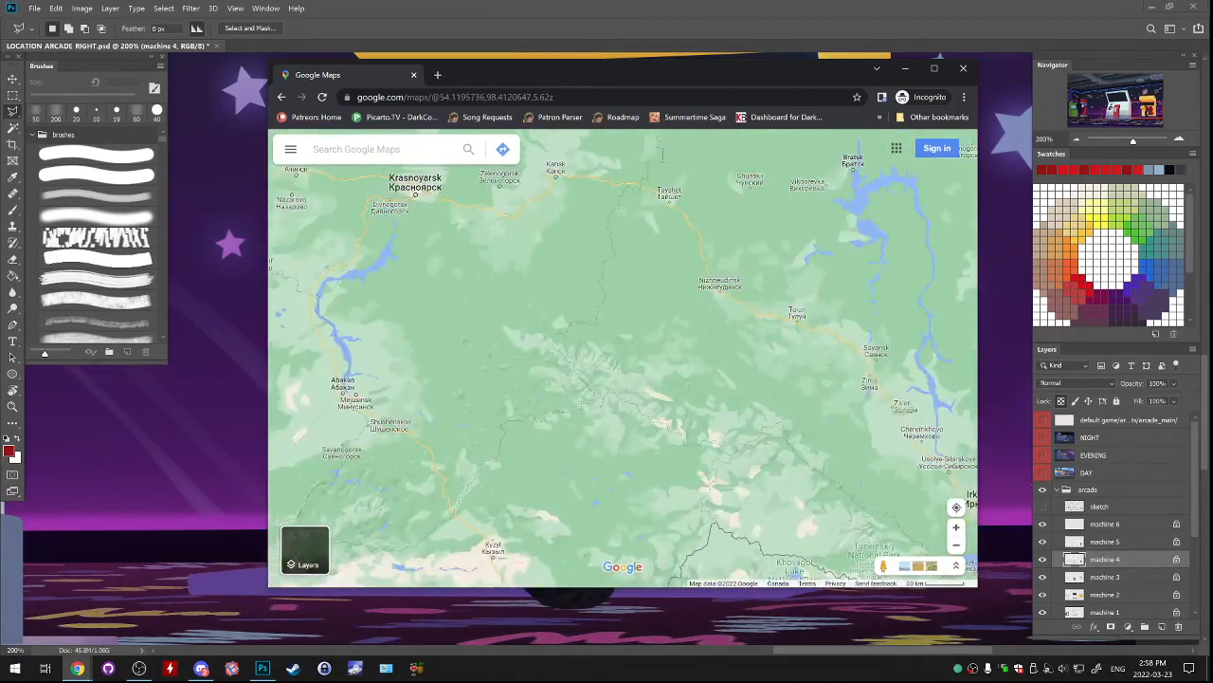
pyautogui.moveTo(873, 426); pyautogui.dragTo(360, 303)
pyautogui.moveTo(758, 360); pyautogui.dragTo(372, 311)
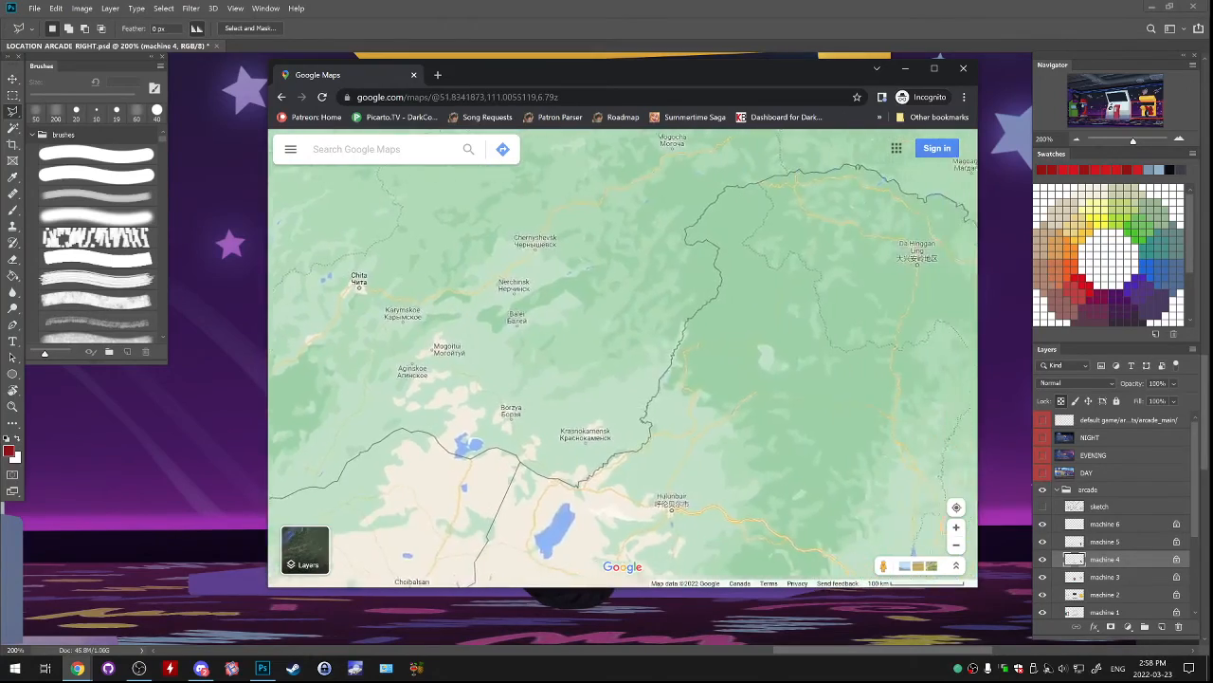
pyautogui.scroll(-4, 489, 336)
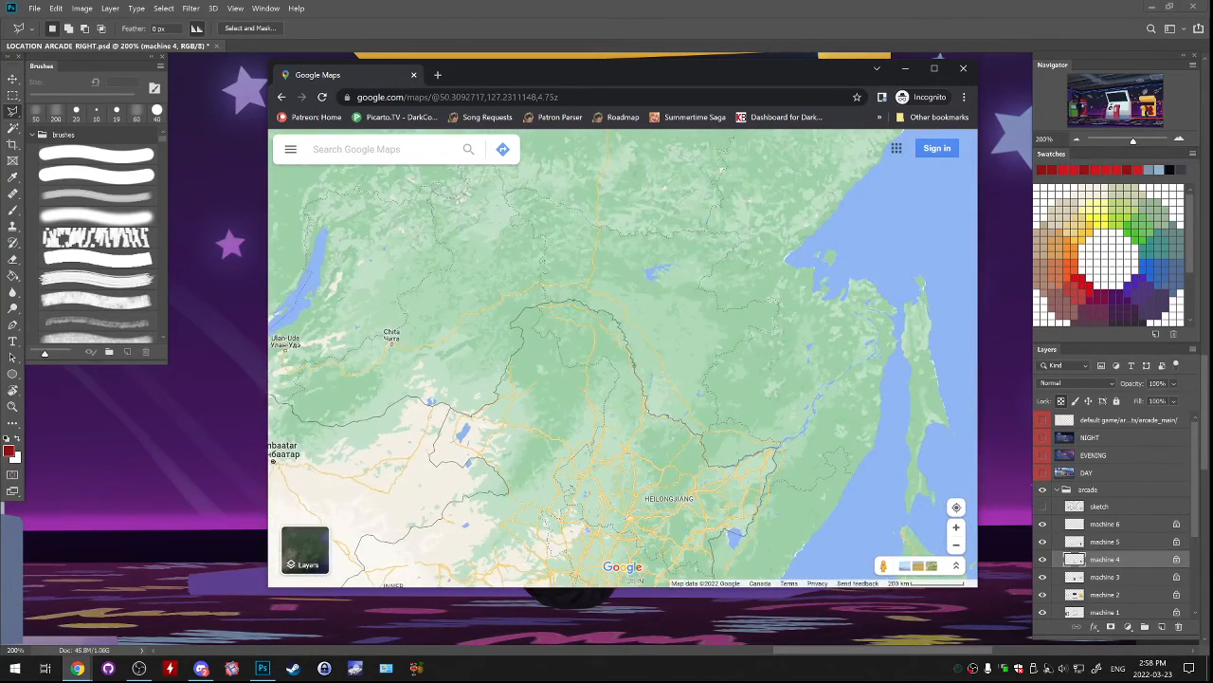
pyautogui.moveTo(489, 336); pyautogui.dragTo(764, 486)
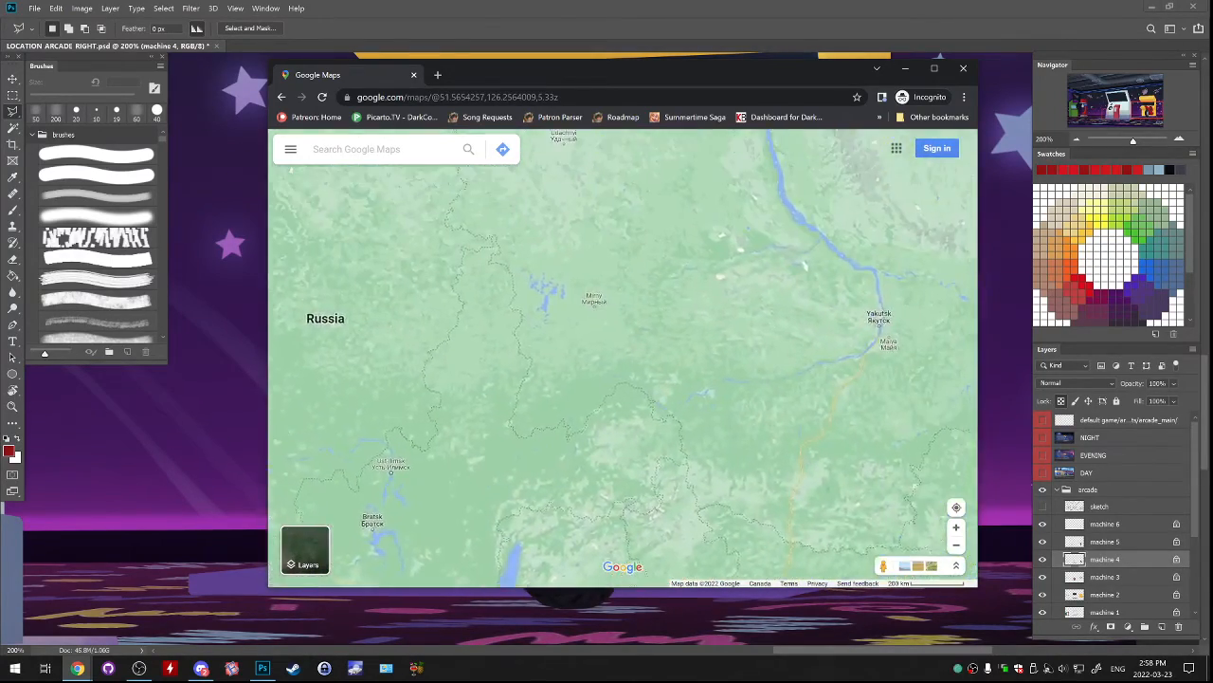
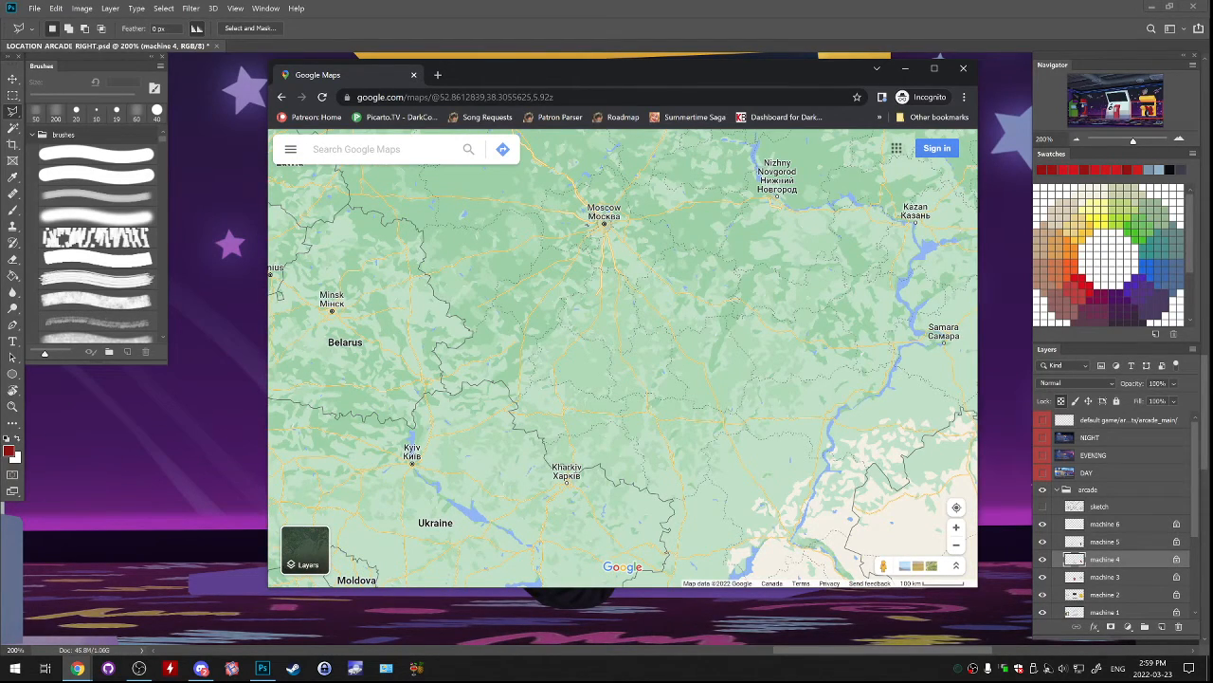
# Examine Russia from Moscow across the Urals into Siberia, and view the place details for Uchami in Krasnoyarsk Krai.
pyautogui.scroll(-4, 692, 367)
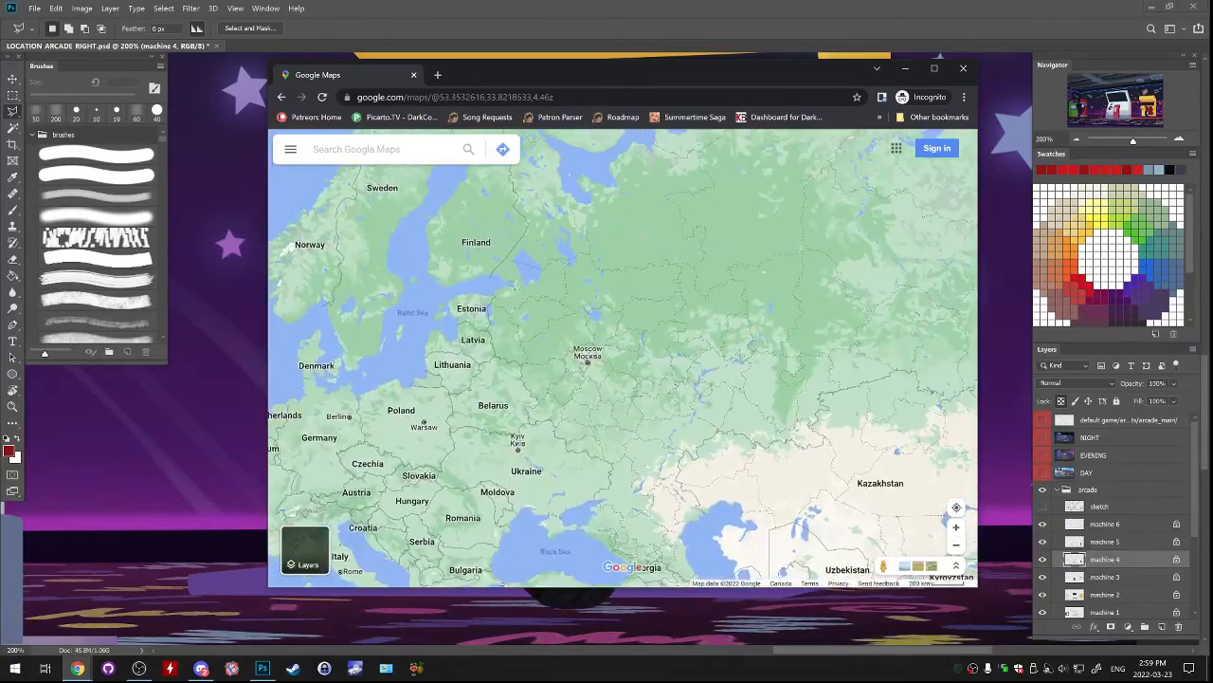
pyautogui.scroll(4, 722, 348)
pyautogui.moveTo(722, 348); pyautogui.dragTo(626, 538)
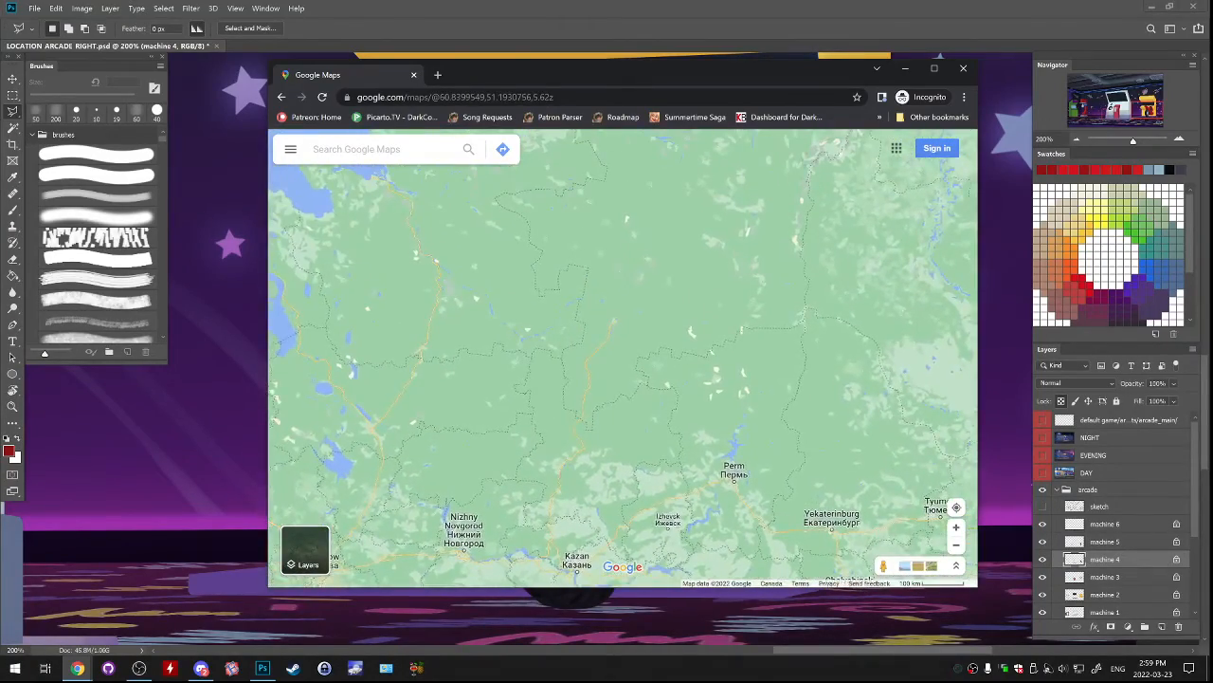
pyautogui.scroll(-2, 588, 426)
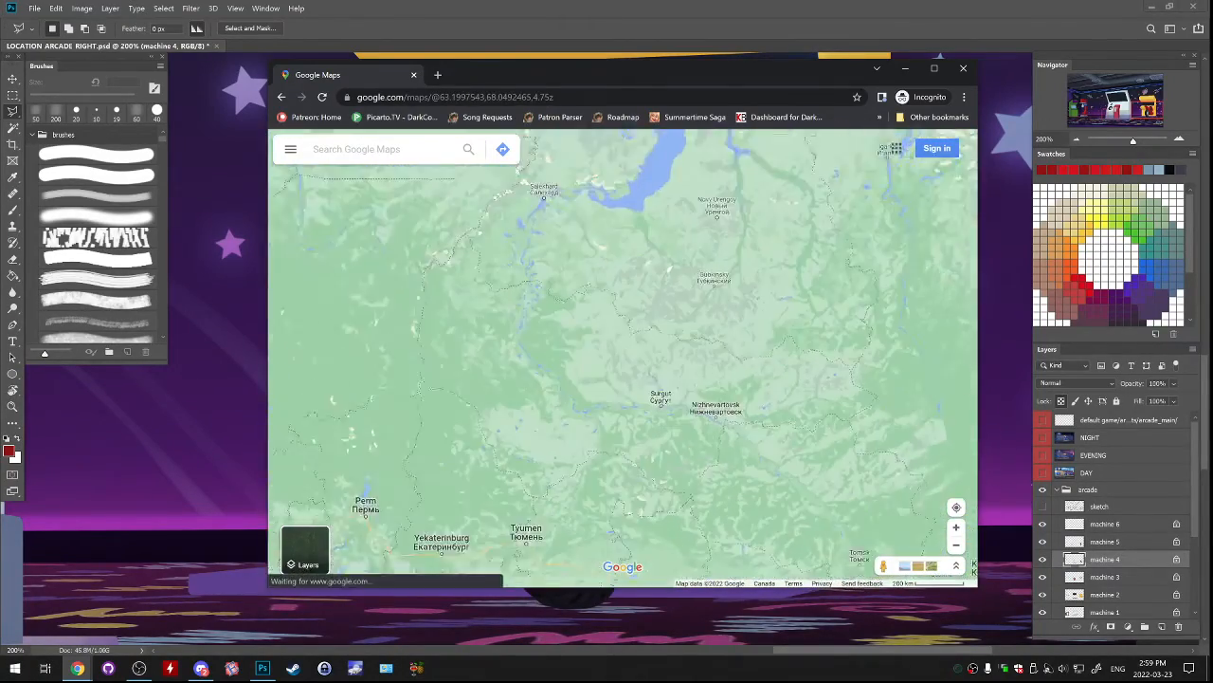
pyautogui.scroll(-2, 576, 522)
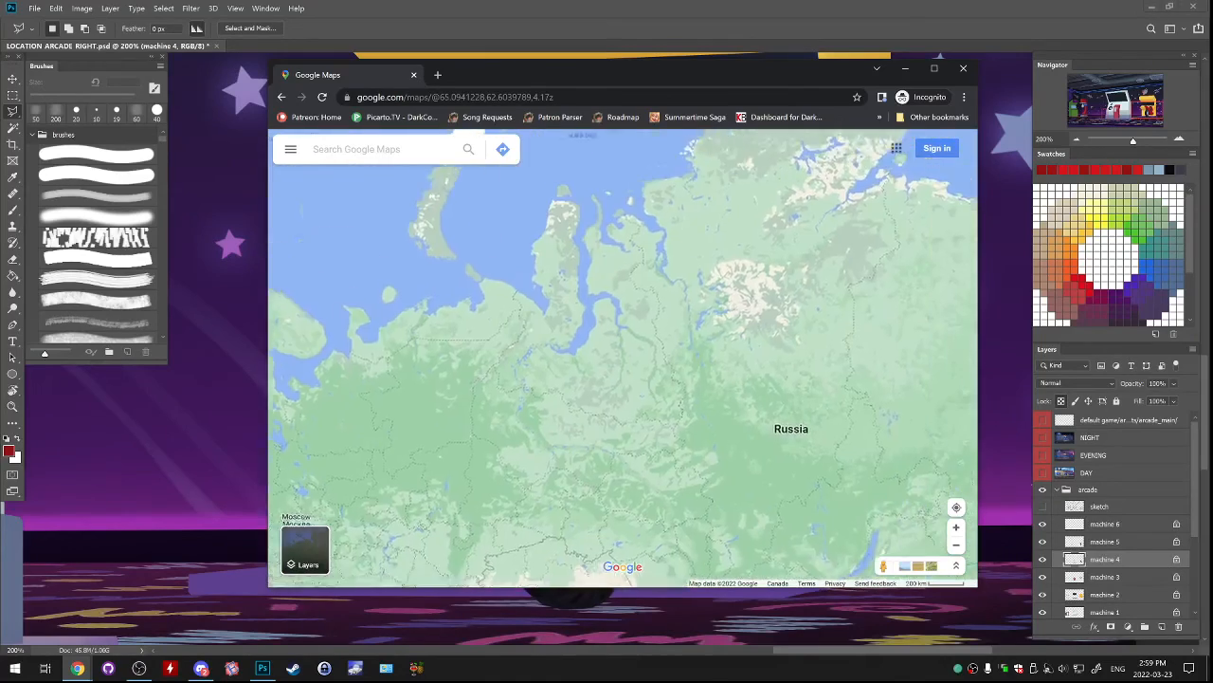
pyautogui.scroll(6, 569, 369)
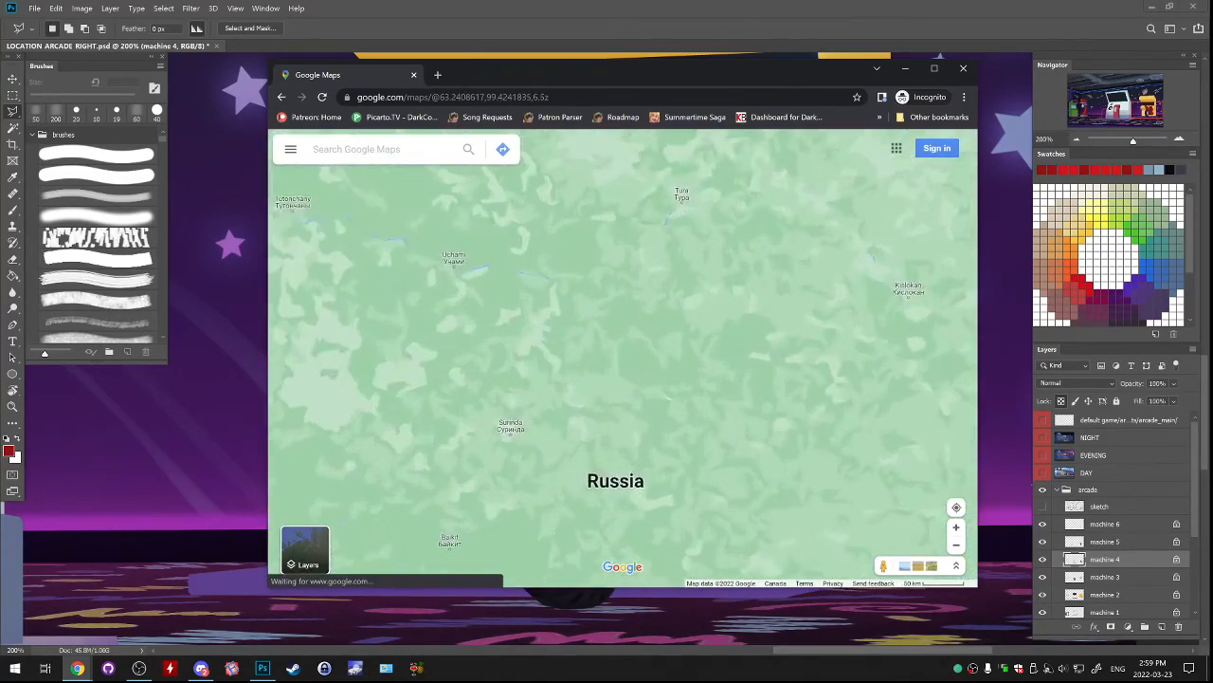
pyautogui.scroll(2, 582, 327)
pyautogui.click(549, 275)
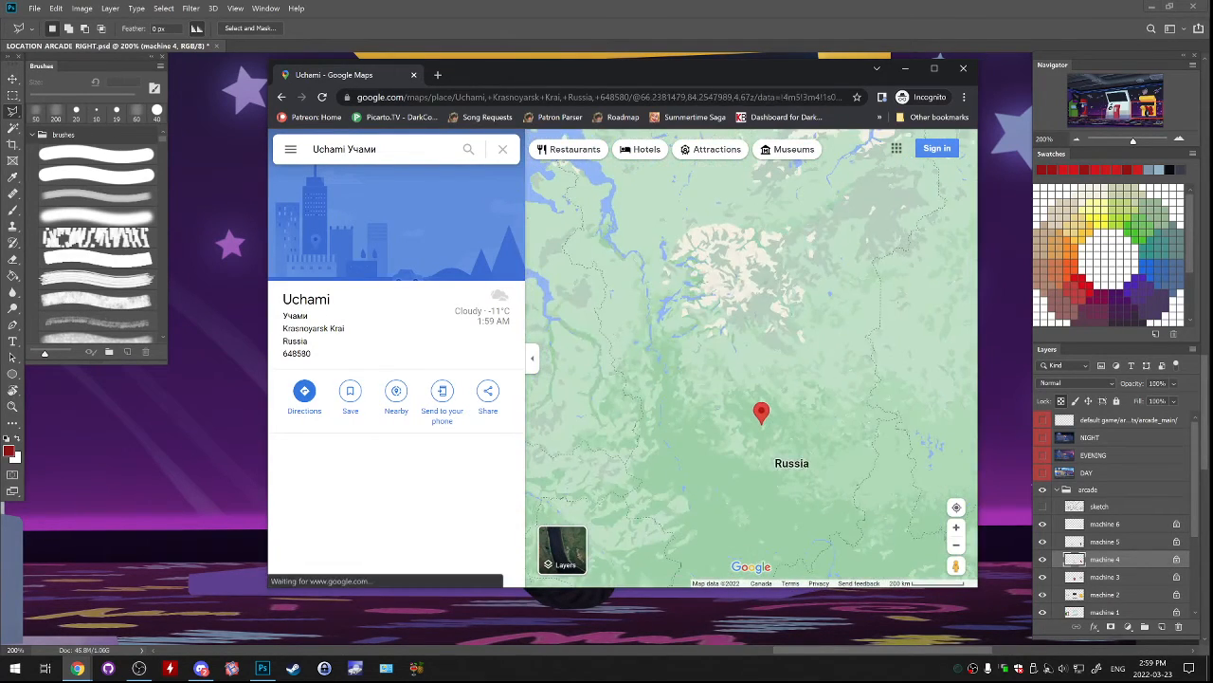
pyautogui.scroll(-3, 806, 406)
# Examine northern Canada west of Hudson Bay, around Manitoba, Saskatchewan and the lakes north of Stony Rapids.
pyautogui.moveTo(711, 403); pyautogui.dragTo(907, 395)
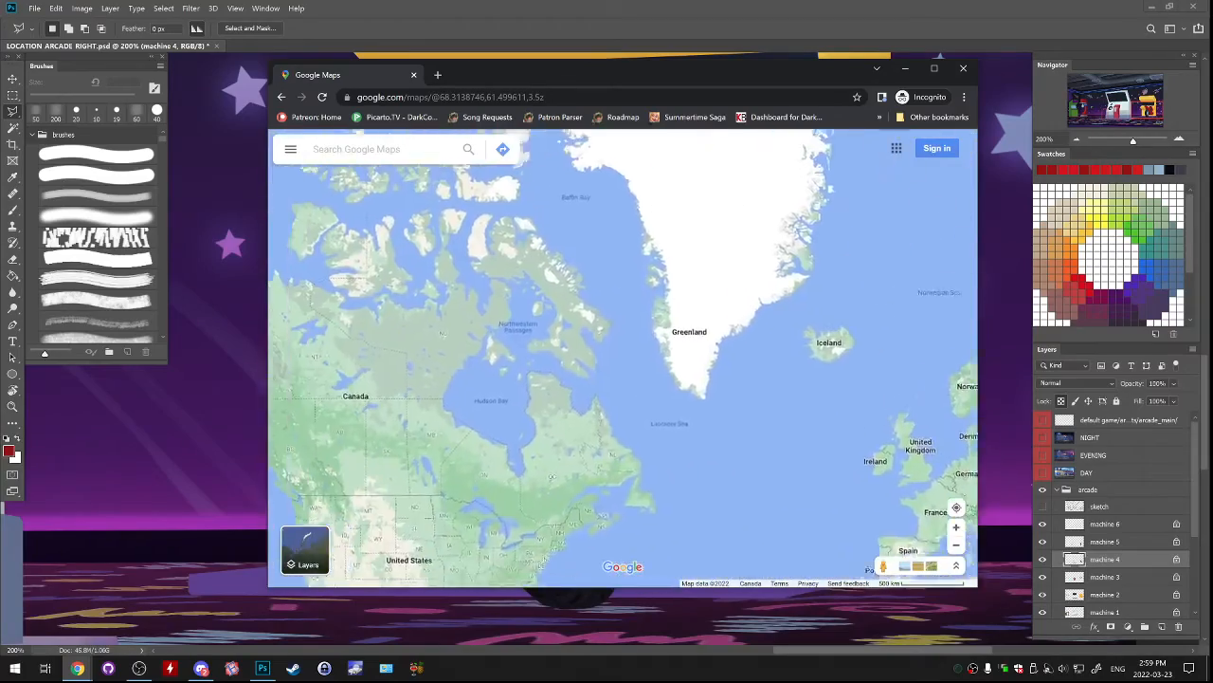
pyautogui.scroll(2, 681, 452)
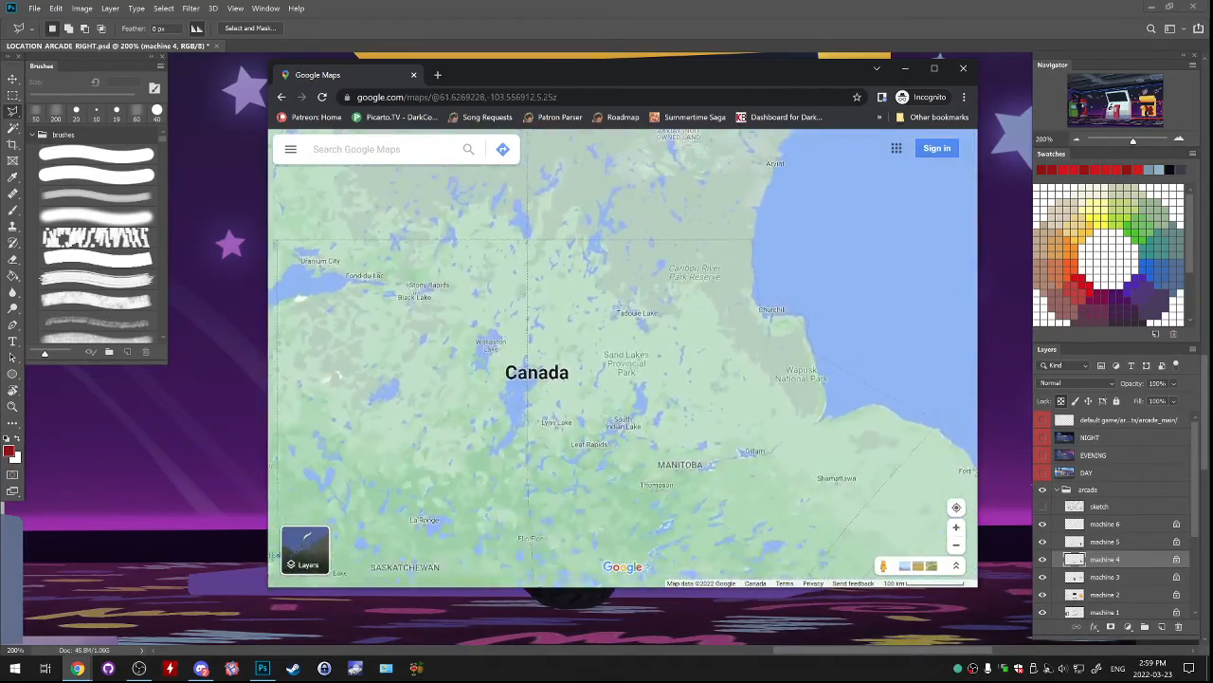
pyautogui.scroll(3, 625, 275)
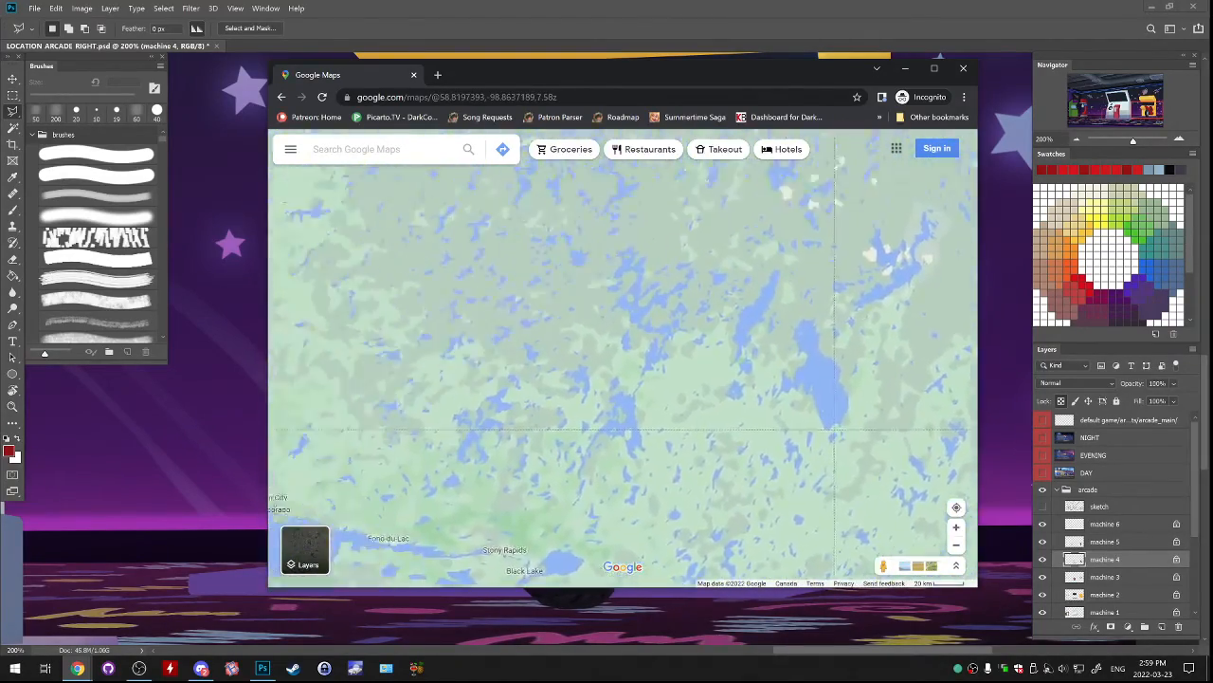
pyautogui.moveTo(530, 303); pyautogui.dragTo(474, 277)
# Return to Eurasia and follow the map across Kazakhstan and Siberia to Lake Baikal and northern Mongolia.
pyautogui.scroll(-3, 644, 407)
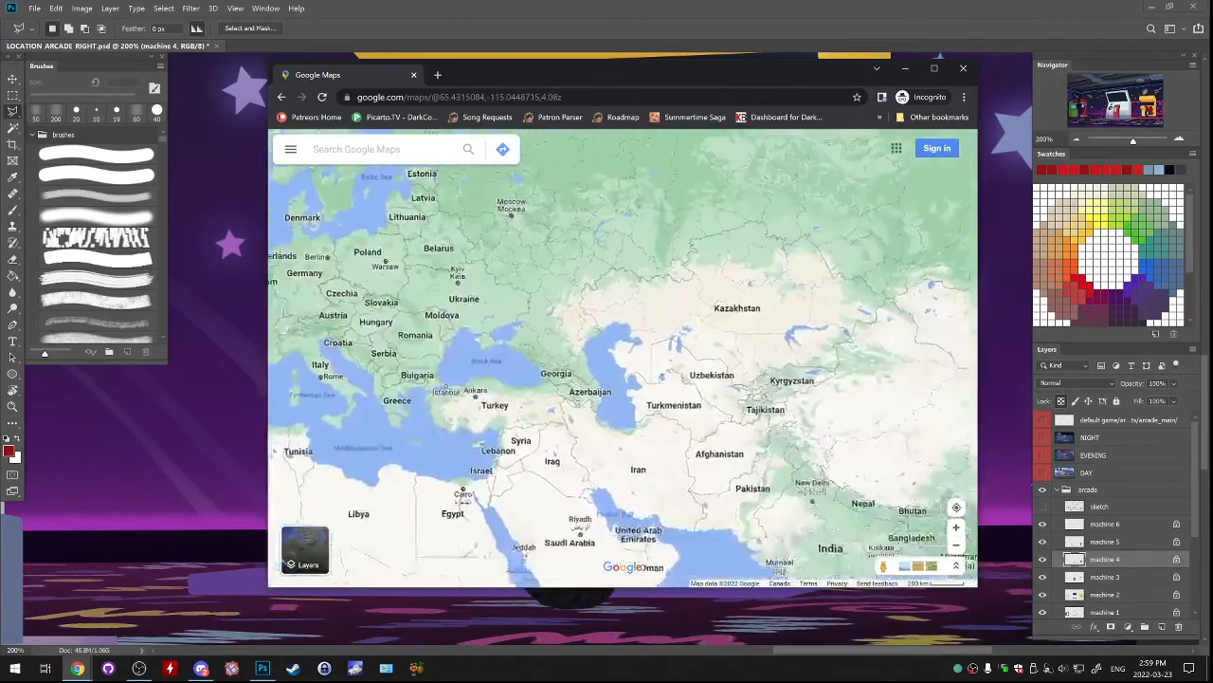
pyautogui.moveTo(616, 313); pyautogui.dragTo(580, 427)
pyautogui.moveTo(663, 331); pyautogui.dragTo(570, 414)
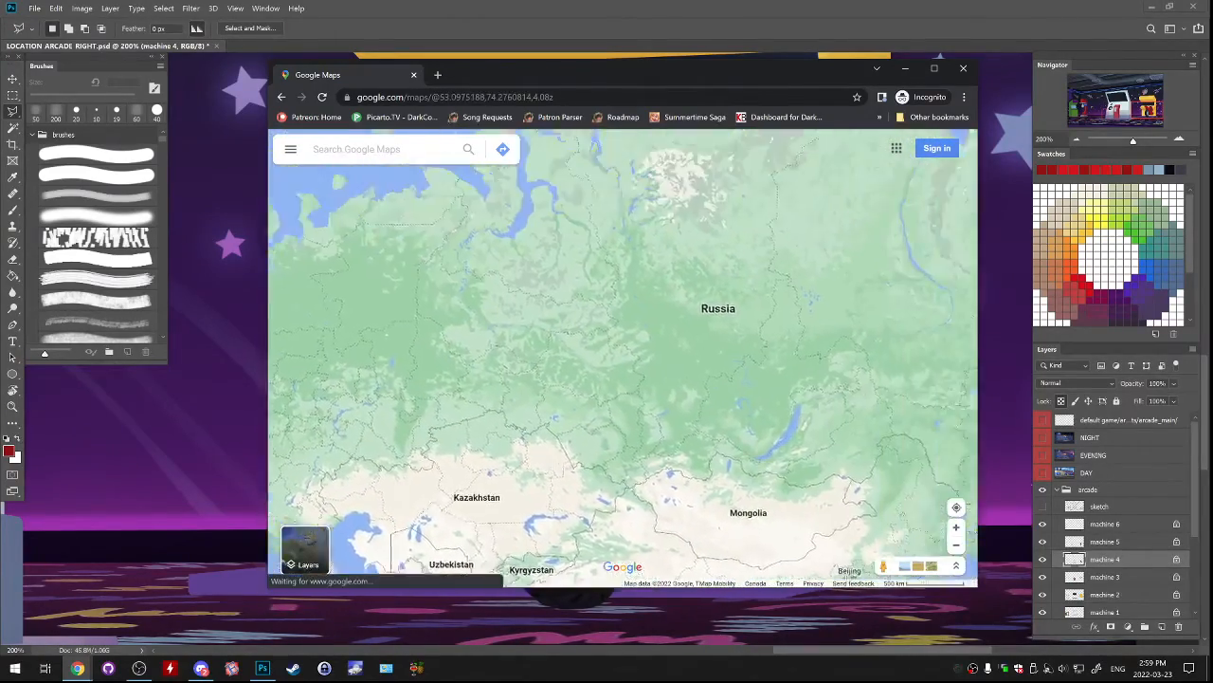
pyautogui.scroll(2, 562, 429)
pyautogui.moveTo(517, 559); pyautogui.dragTo(617, 353)
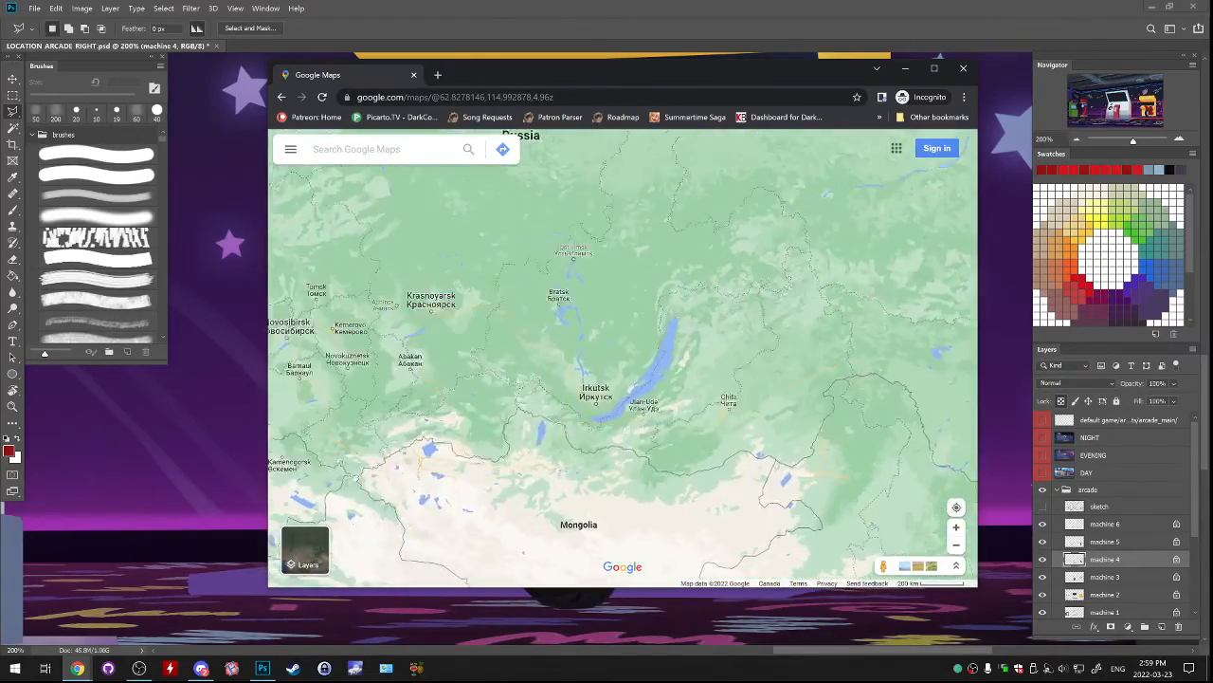
pyautogui.scroll(2, 612, 360)
pyautogui.moveTo(607, 484); pyautogui.dragTo(618, 267)
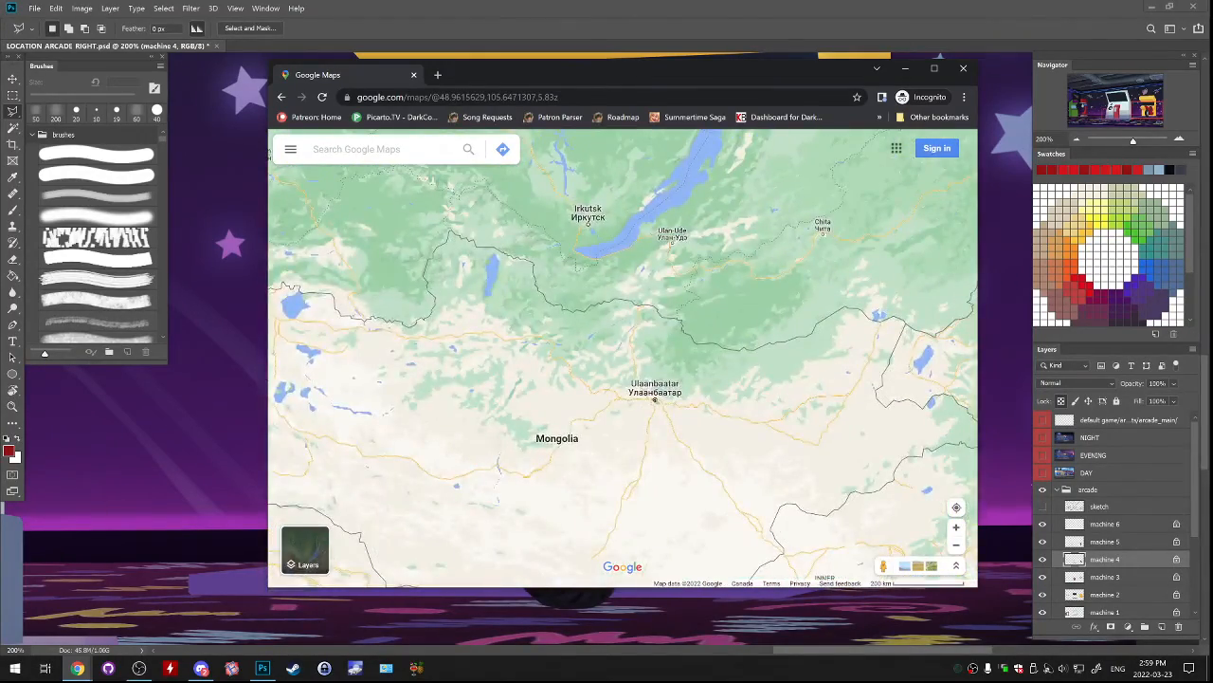
pyautogui.moveTo(569, 360); pyautogui.dragTo(660, 399)
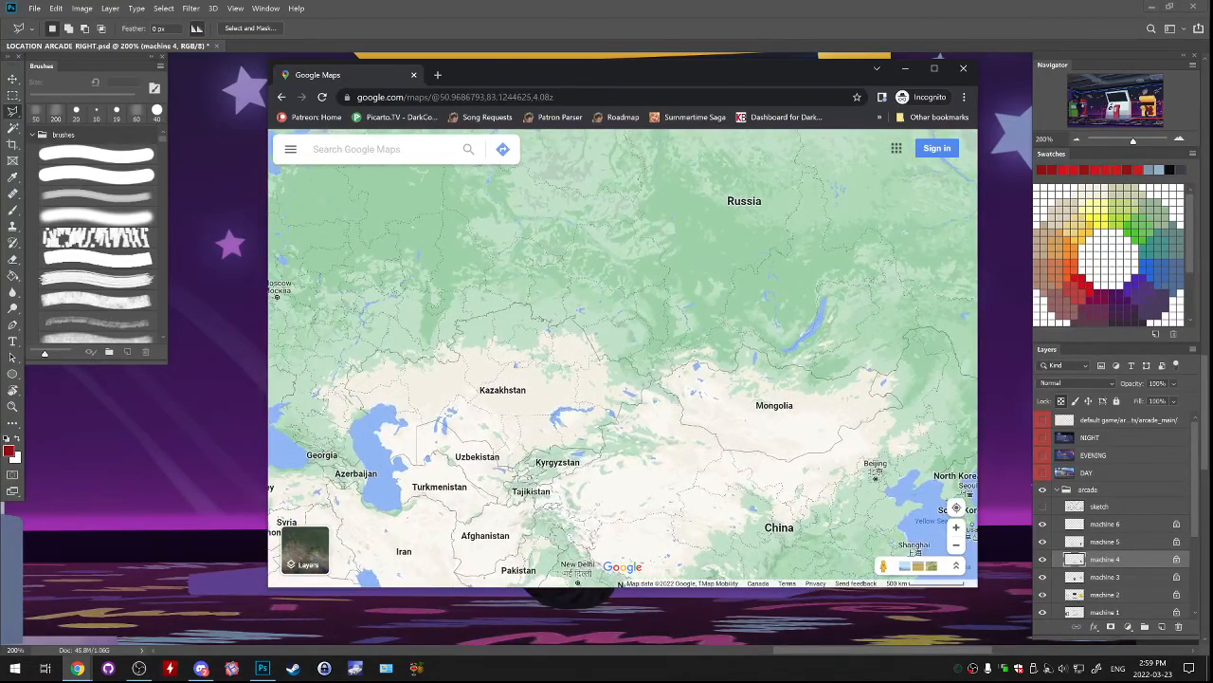
# Examine Mongolia from its western lakes to Inner Mongolia, with a closer look at the surroundings of Ulaanbaatar.
pyautogui.scroll(3, 834, 398)
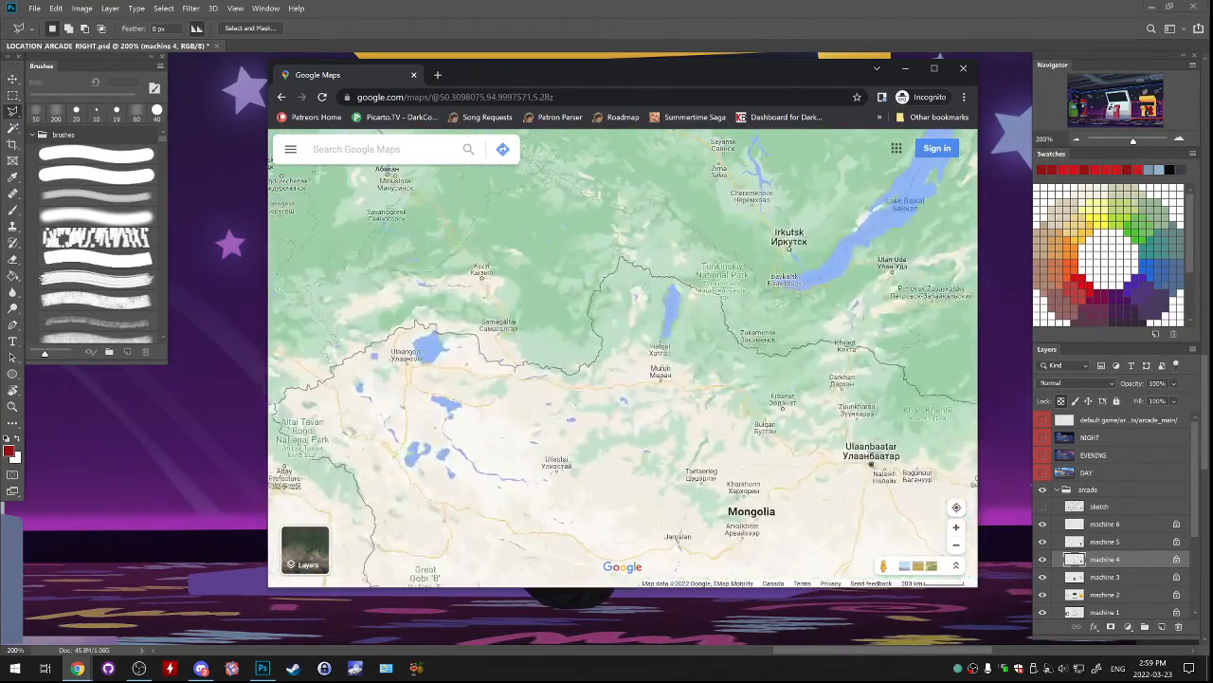
pyautogui.moveTo(663, 360); pyautogui.dragTo(640, 377)
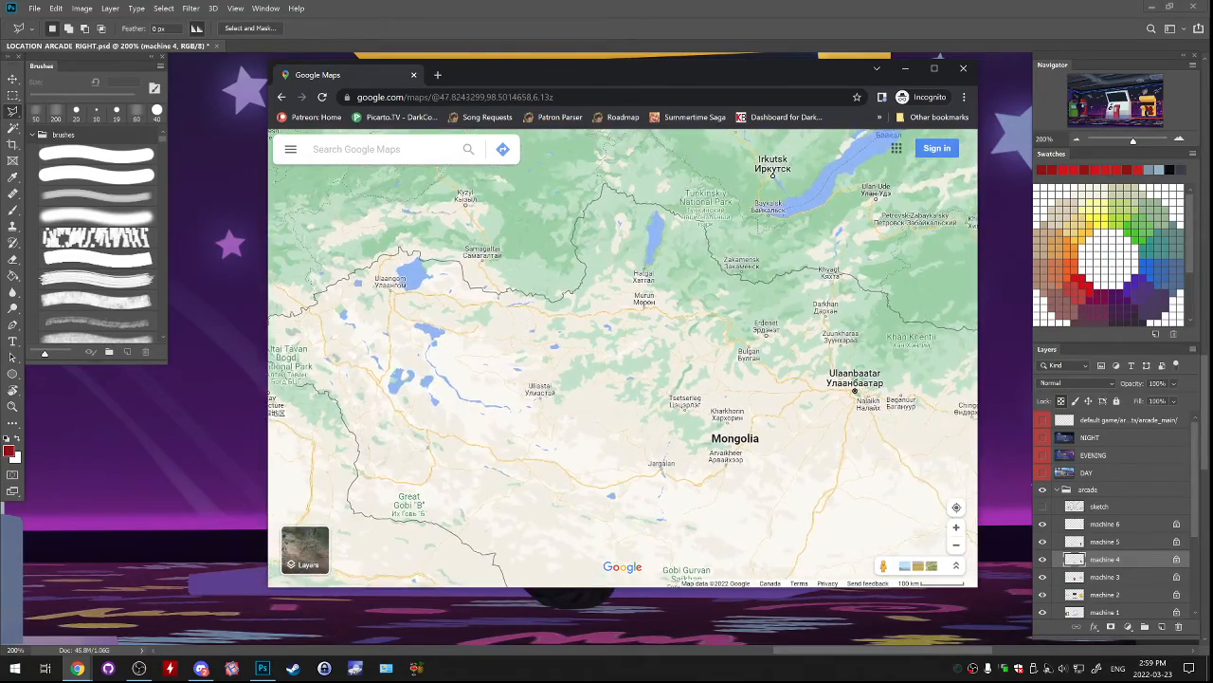
pyautogui.moveTo(569, 360); pyautogui.dragTo(465, 334)
pyautogui.scroll(2, 616, 330)
pyautogui.moveTo(654, 384); pyautogui.dragTo(668, 344)
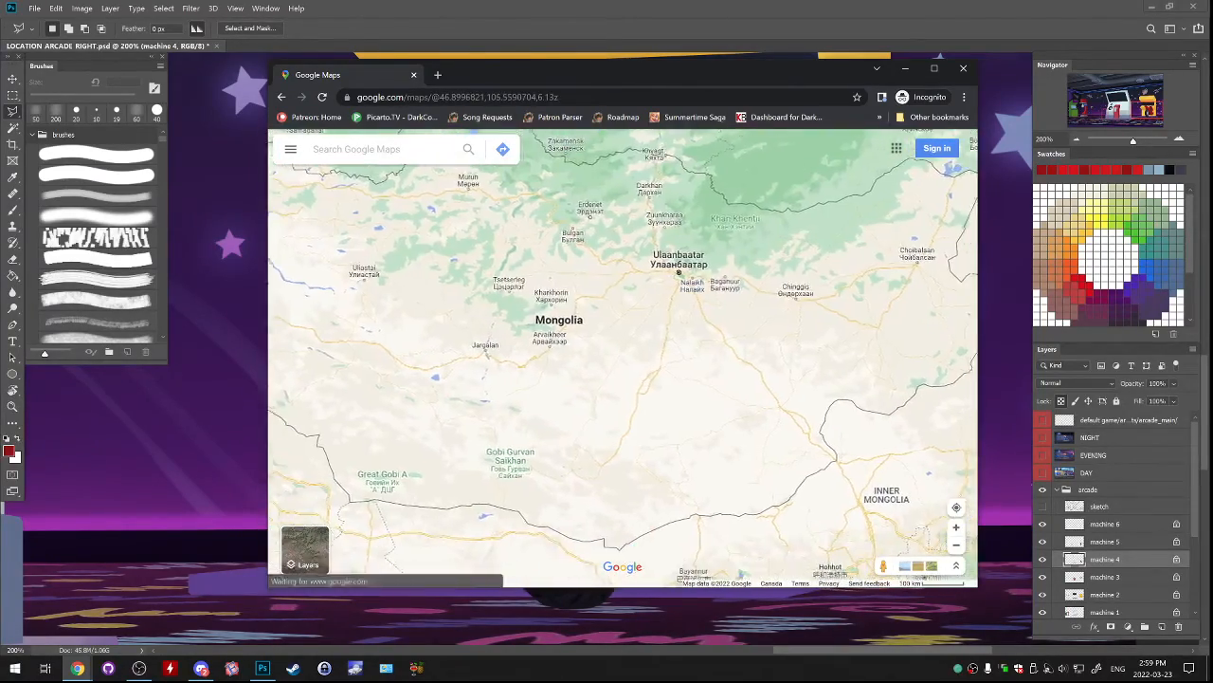
pyautogui.scroll(-2, 669, 344)
pyautogui.scroll(2, 718, 311)
pyautogui.scroll(3, 647, 296)
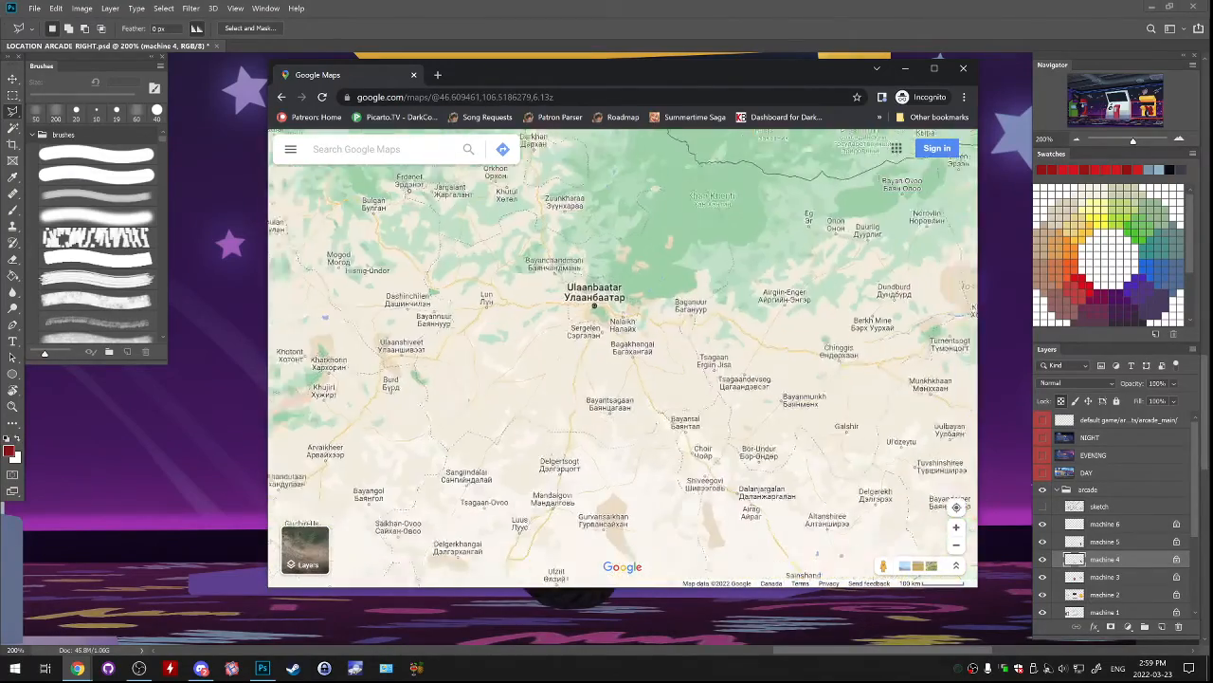
pyautogui.moveTo(588, 313); pyautogui.dragTo(597, 347)
pyautogui.scroll(-5, 607, 342)
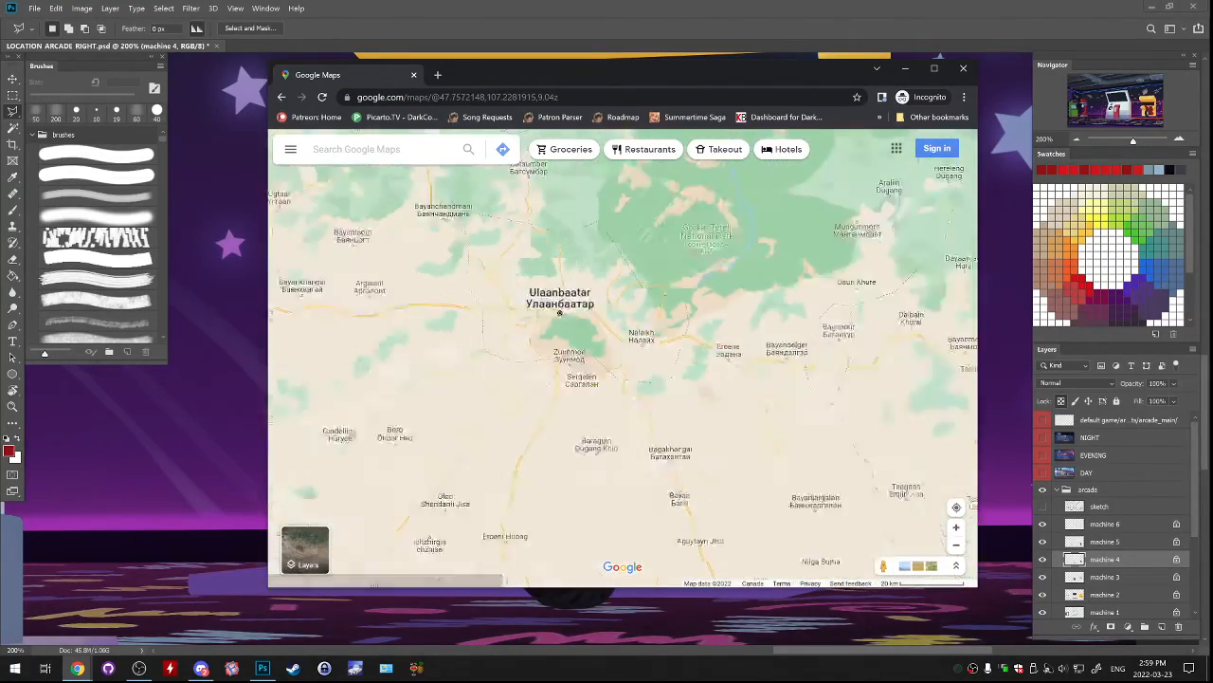
pyautogui.moveTo(675, 267); pyautogui.dragTo(735, 344)
pyautogui.scroll(1, 735, 344)
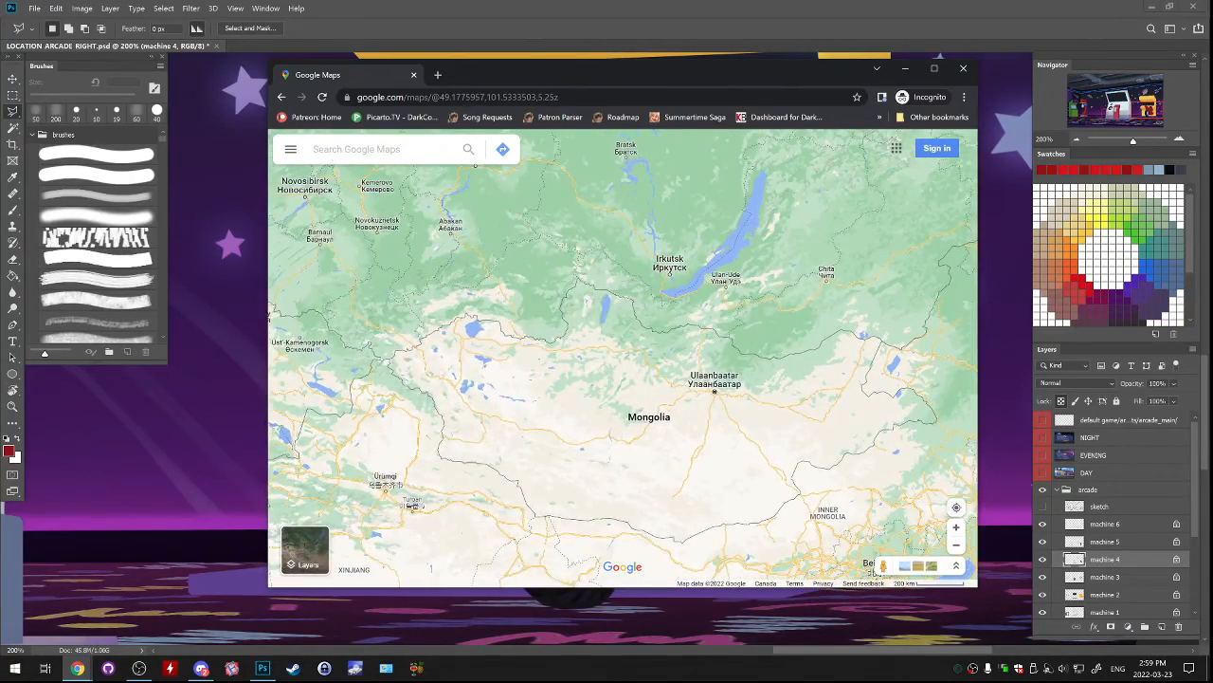
# Survey southern Siberia around Krasnoyarsk and Irkutsk, and compare Russia's extent from Eastern Europe to the Pacific coast.
pyautogui.moveTo(630, 284); pyautogui.dragTo(603, 379)
pyautogui.moveTo(588, 304); pyautogui.dragTo(668, 298)
pyautogui.moveTo(783, 362); pyautogui.dragTo(764, 352)
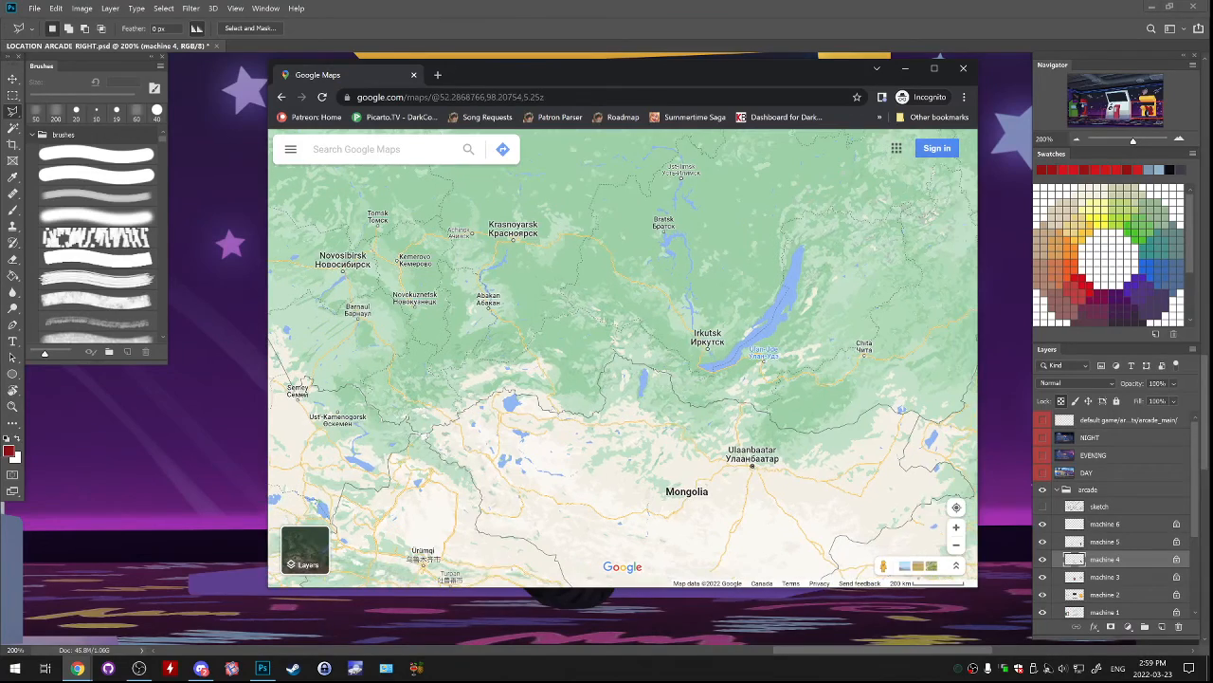
pyautogui.scroll(-3, 752, 386)
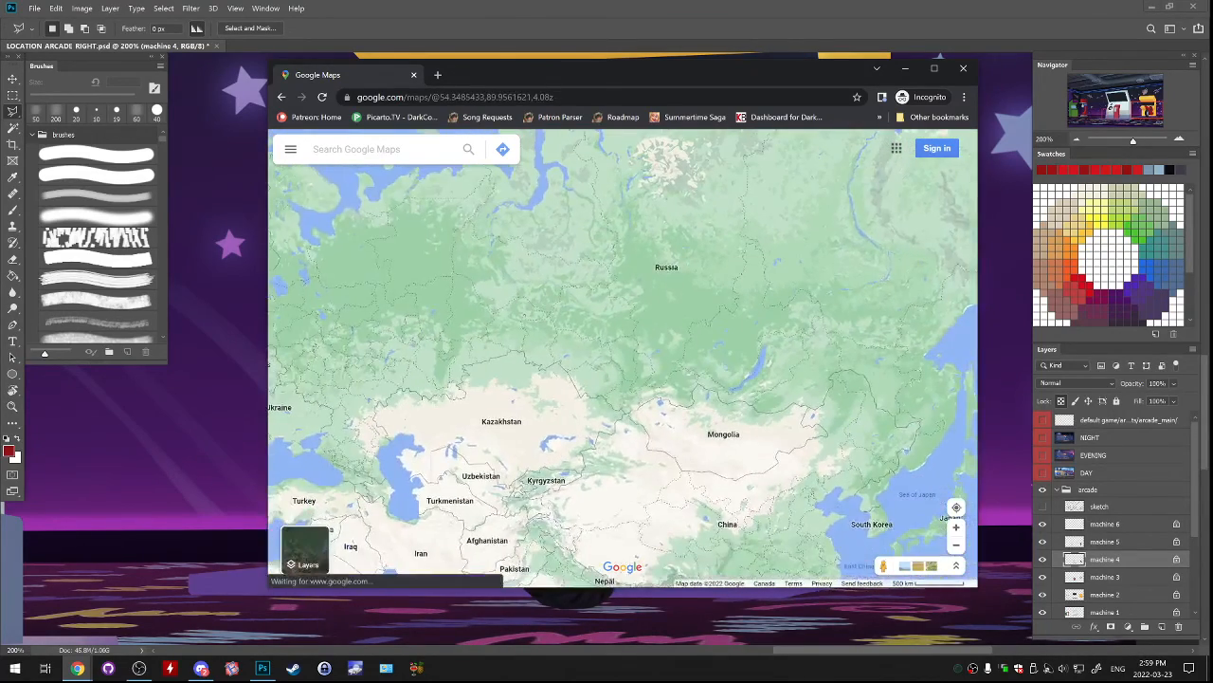
pyautogui.moveTo(644, 379); pyautogui.dragTo(739, 356)
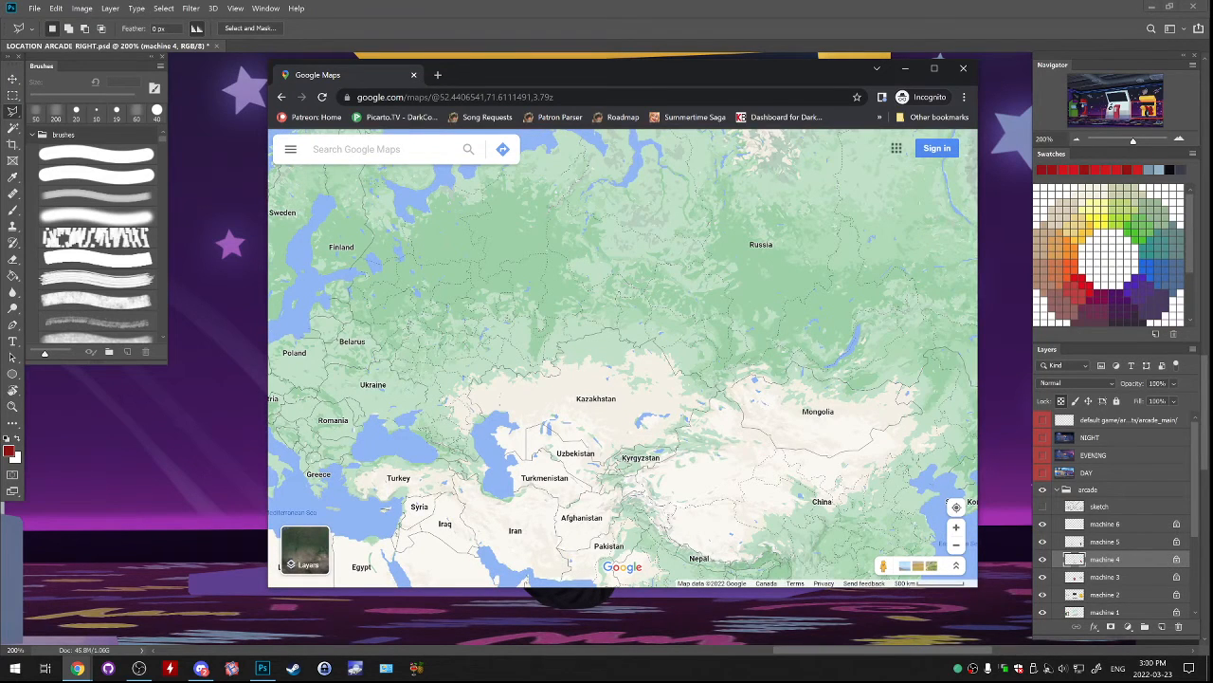
pyautogui.moveTo(645, 379); pyautogui.dragTo(627, 379)
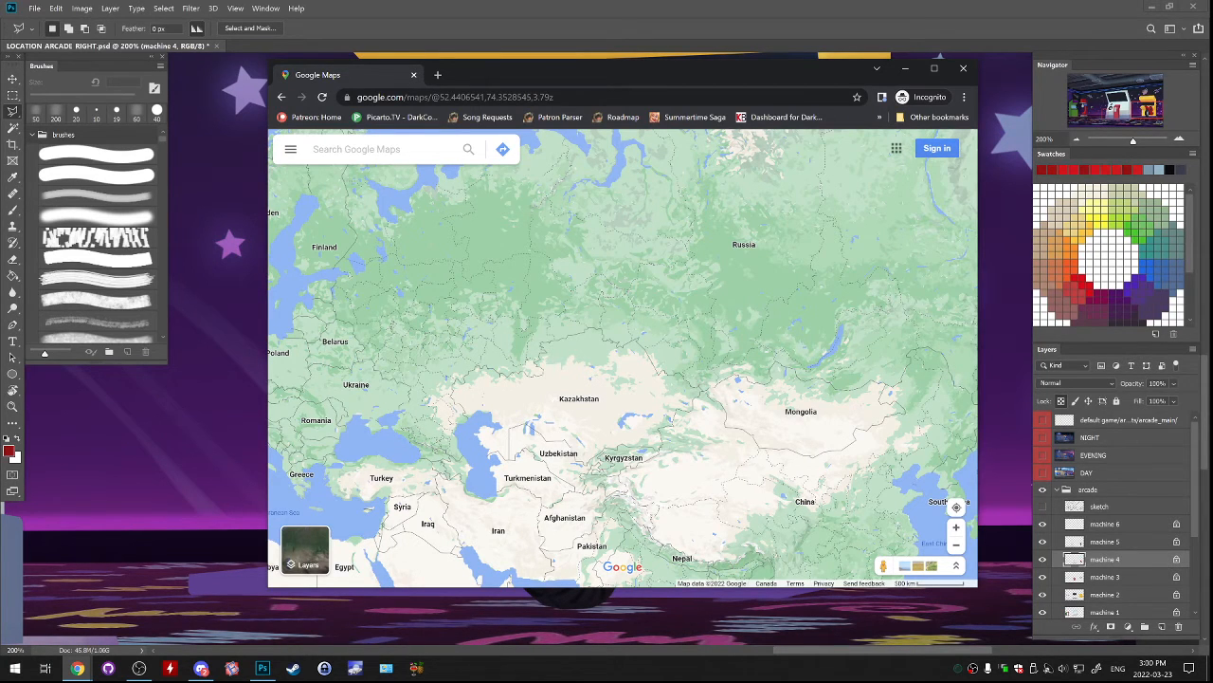
pyautogui.moveTo(923, 321); pyautogui.dragTo(729, 324)
pyautogui.scroll(3, 729, 323)
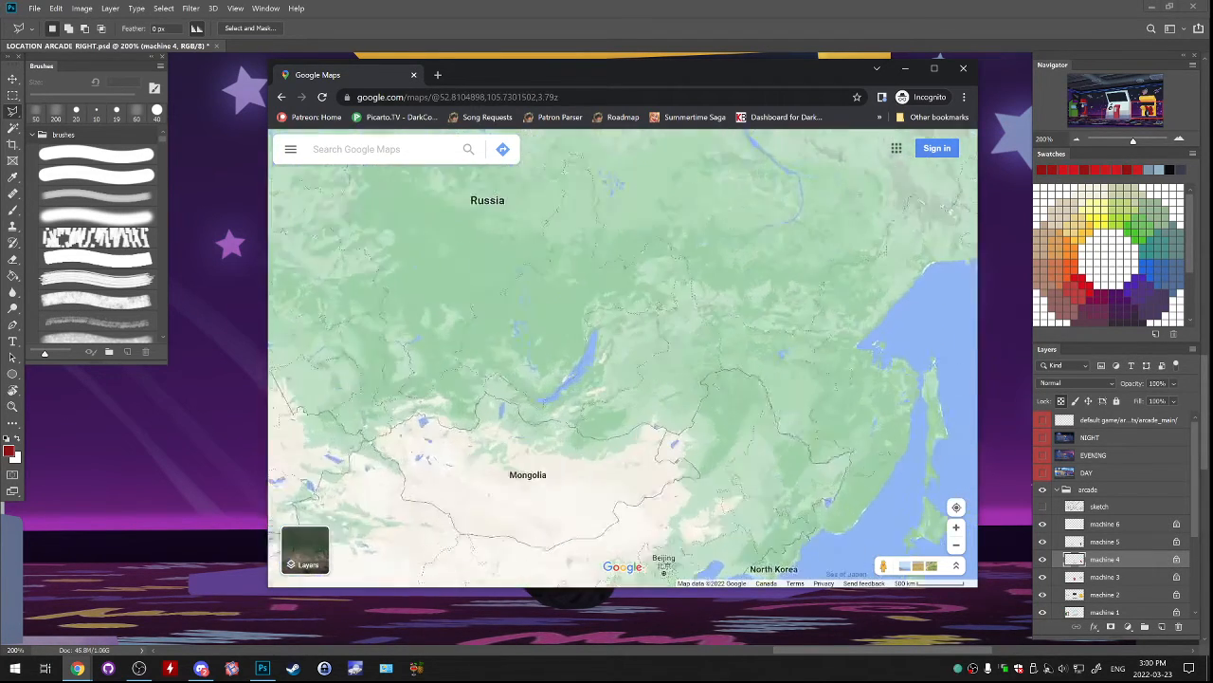
# Examine the border region between Russia, Mongolia and northeast China, down to Beijing and the Korean peninsula.
pyautogui.moveTo(701, 398); pyautogui.dragTo(659, 229)
pyautogui.moveTo(692, 360); pyautogui.dragTo(642, 319)
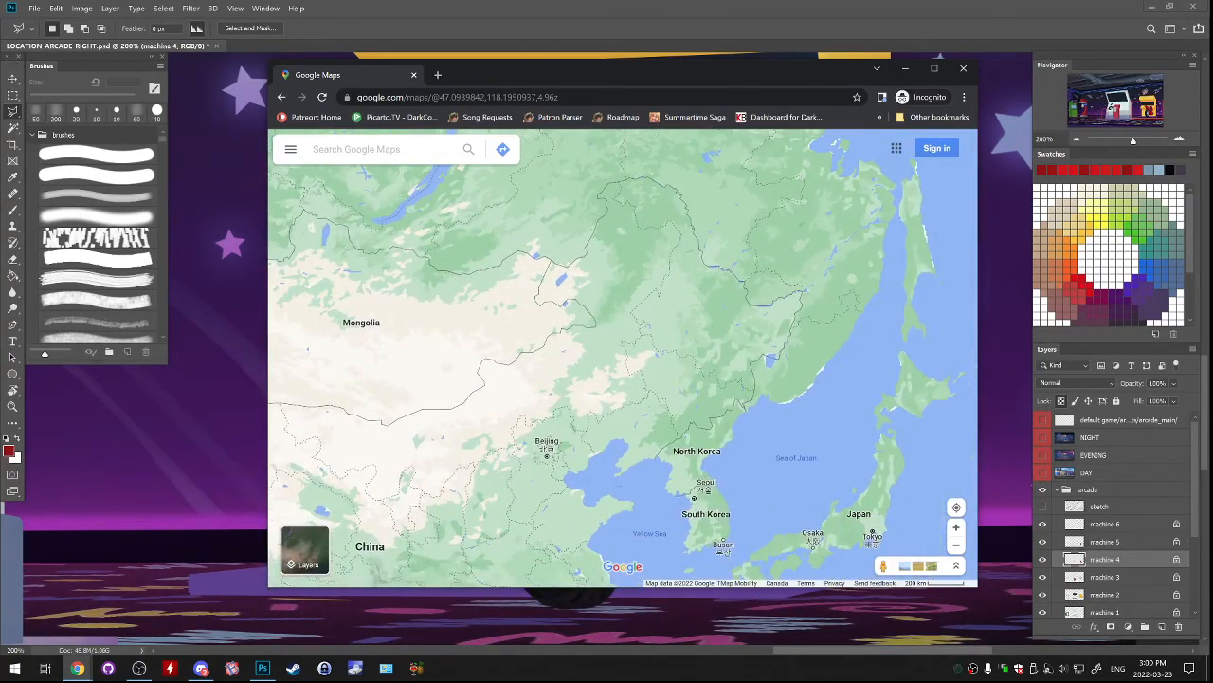
pyautogui.moveTo(722, 427); pyautogui.dragTo(787, 425)
pyautogui.scroll(2, 747, 344)
pyautogui.moveTo(664, 408); pyautogui.dragTo(637, 438)
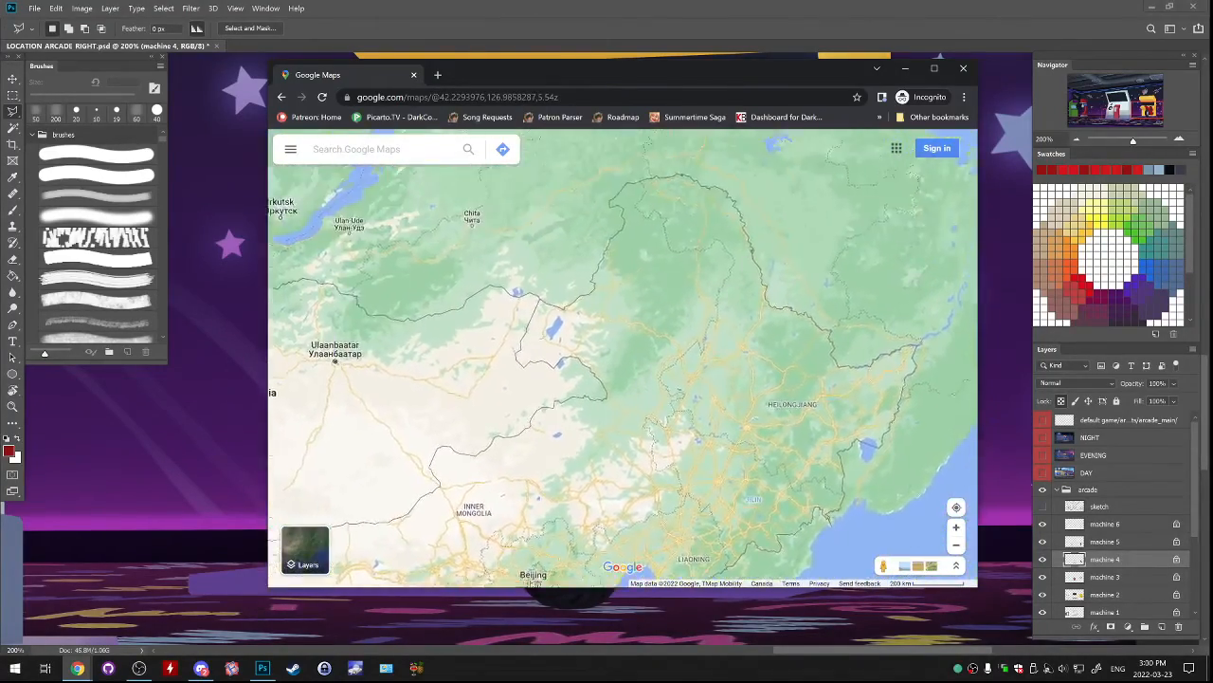
# Trace the map west to Xinjiang and Kazakhstan, and examine the Altai border area where Russia, China and Mongolia meet.
pyautogui.moveTo(569, 322); pyautogui.dragTo(705, 391)
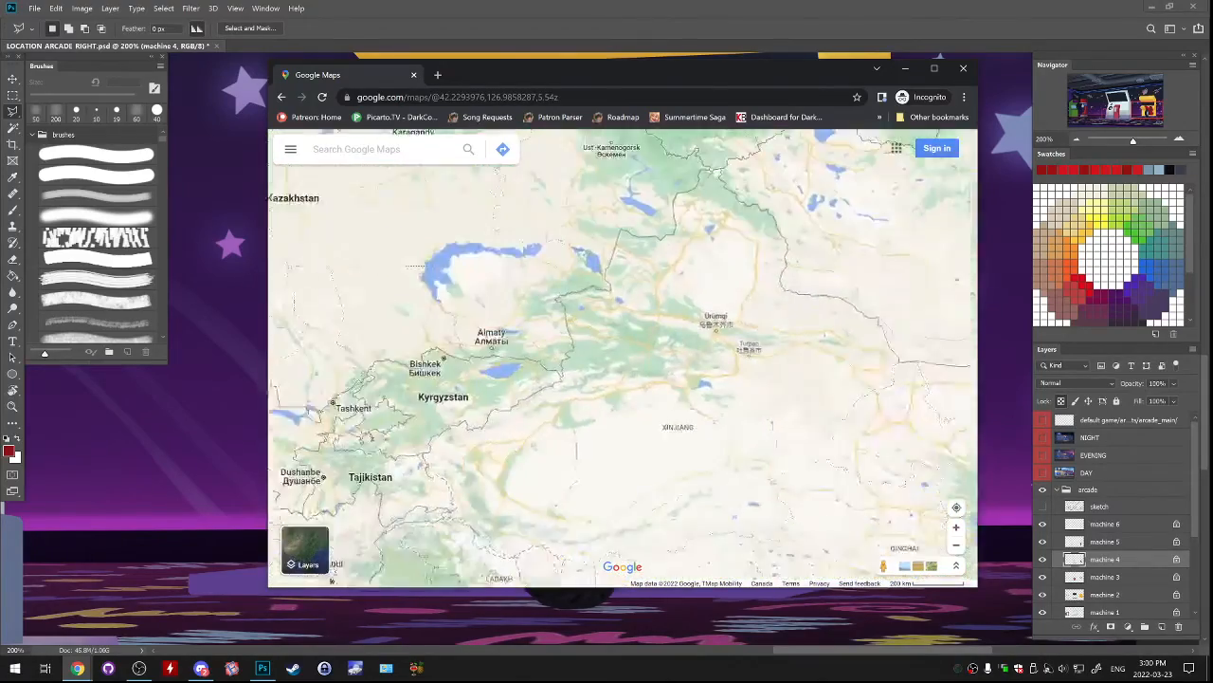
pyautogui.moveTo(775, 289); pyautogui.dragTo(648, 292)
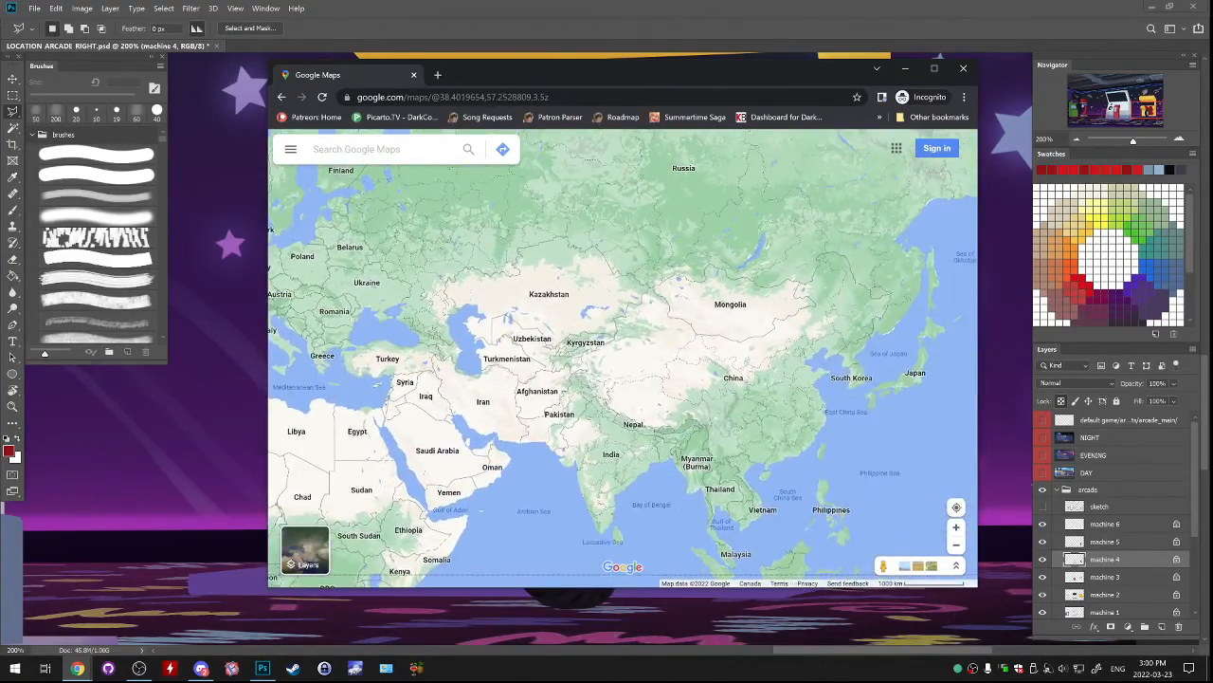
pyautogui.scroll(3, 648, 292)
pyautogui.scroll(2, 673, 228)
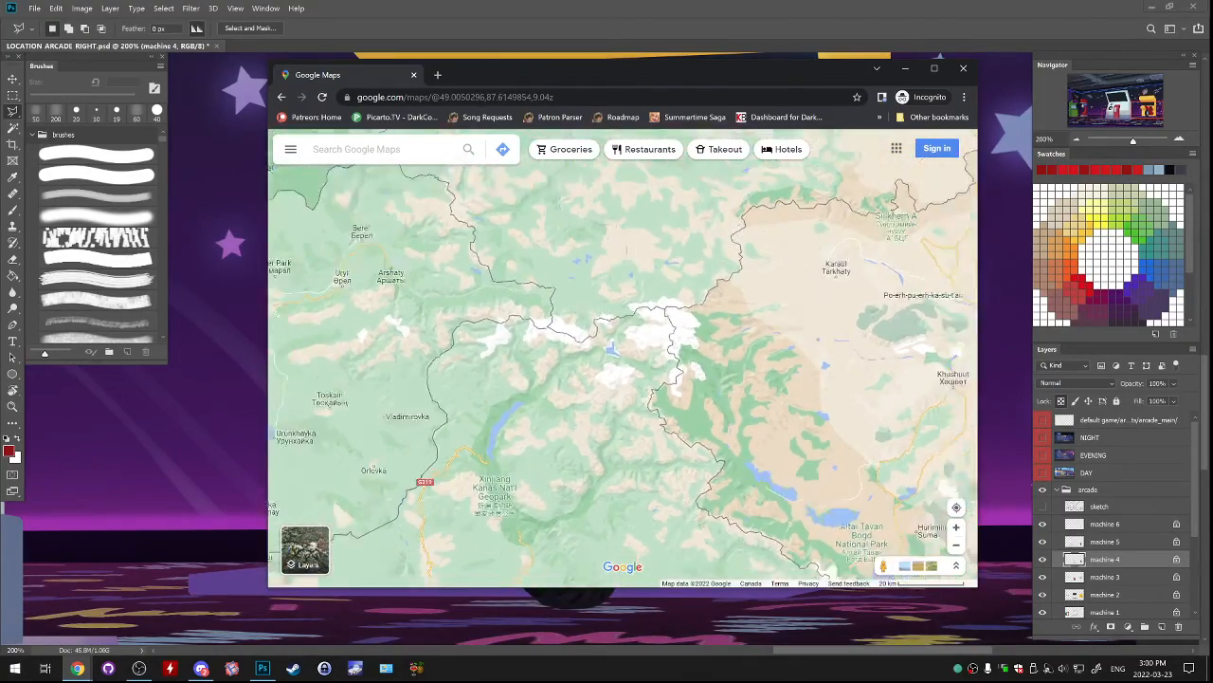
pyautogui.scroll(-2, 743, 484)
pyautogui.moveTo(742, 484); pyautogui.dragTo(414, 350)
pyautogui.moveTo(910, 412); pyautogui.dragTo(621, 361)
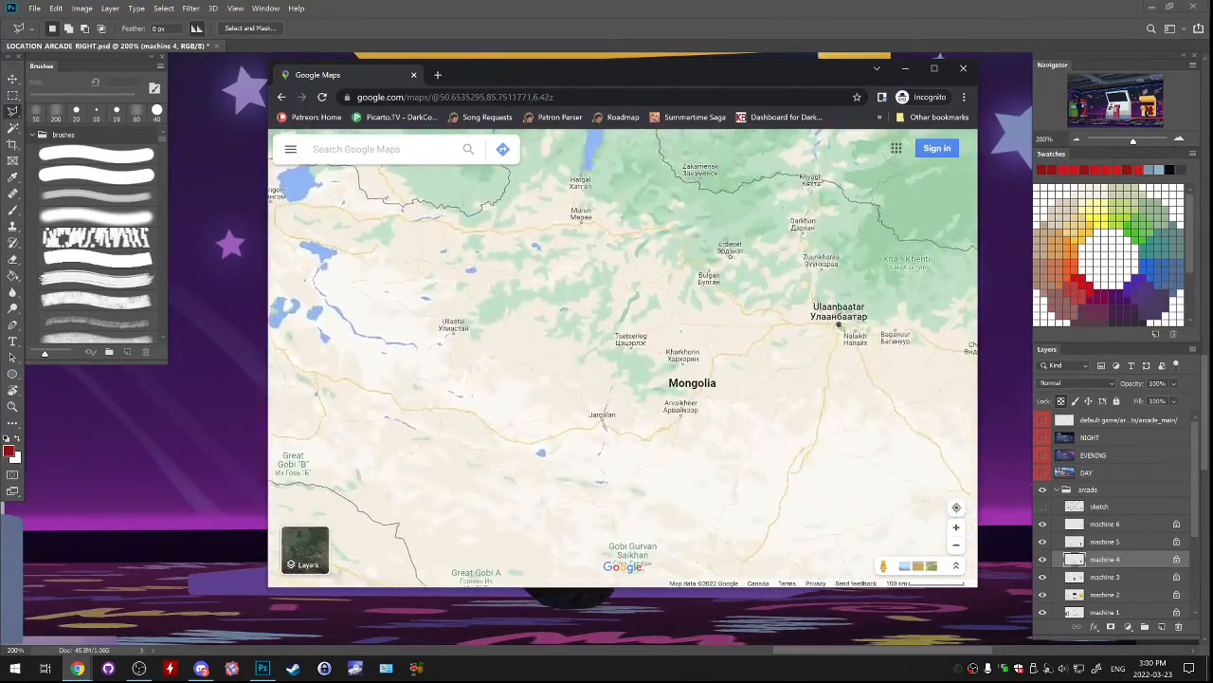
# Follow the map east from Mongolia to the Sea of Japan, and examine North Korea around Pyongyang and its borders.
pyautogui.scroll(-2, 621, 361)
pyautogui.moveTo(785, 353); pyautogui.dragTo(555, 319)
pyautogui.scroll(-3, 559, 318)
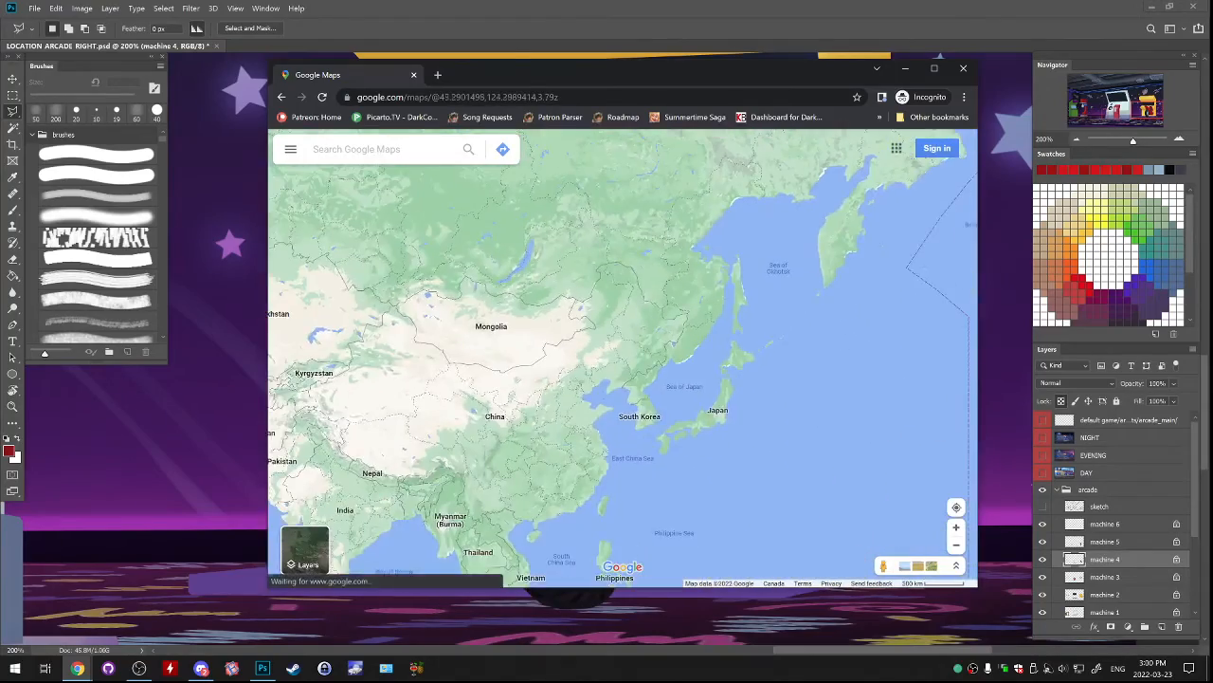
pyautogui.scroll(3, 640, 322)
pyautogui.scroll(2, 656, 265)
pyautogui.moveTo(658, 284); pyautogui.dragTo(717, 207)
pyautogui.scroll(-2, 747, 472)
pyautogui.moveTo(692, 512); pyautogui.dragTo(677, 413)
pyautogui.scroll(2, 677, 414)
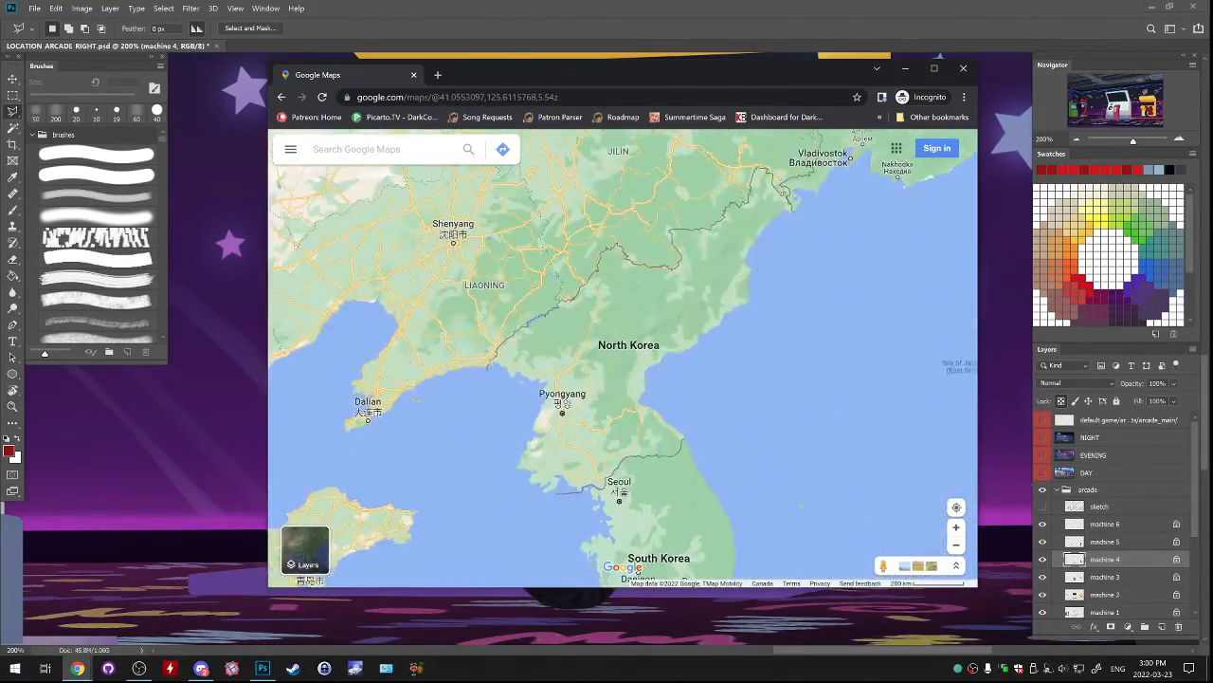
pyautogui.scroll(-2, 692, 427)
pyautogui.scroll(4, 695, 394)
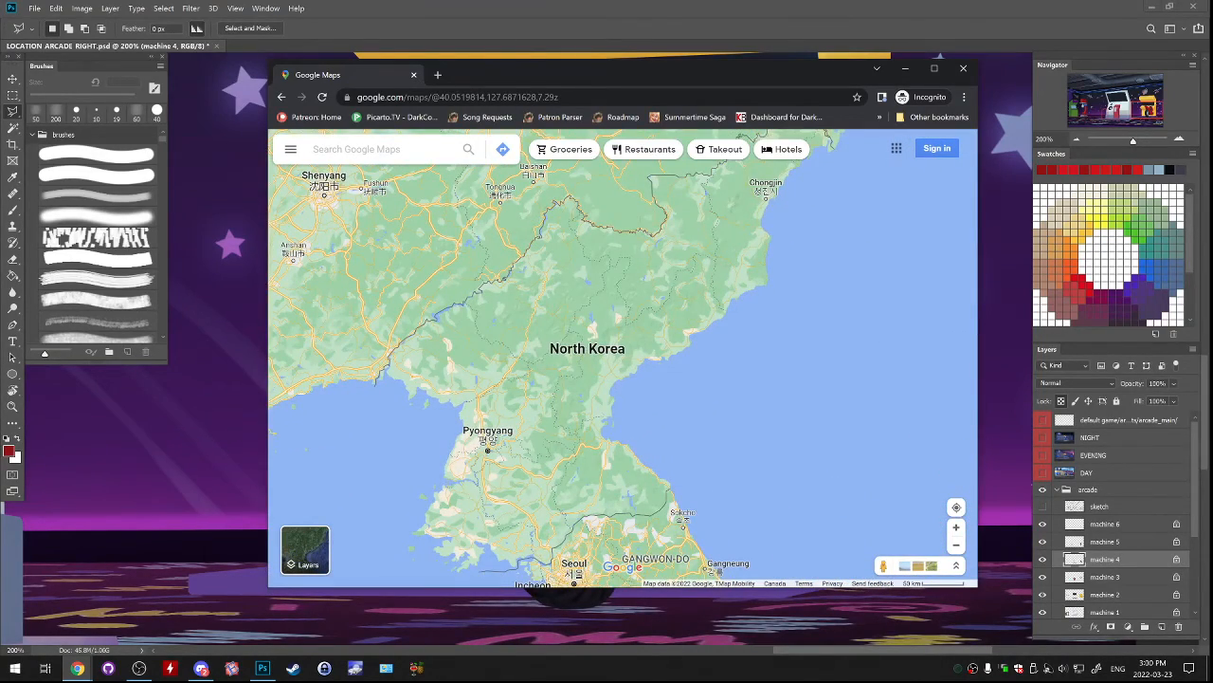
pyautogui.moveTo(696, 395); pyautogui.dragTo(755, 350)
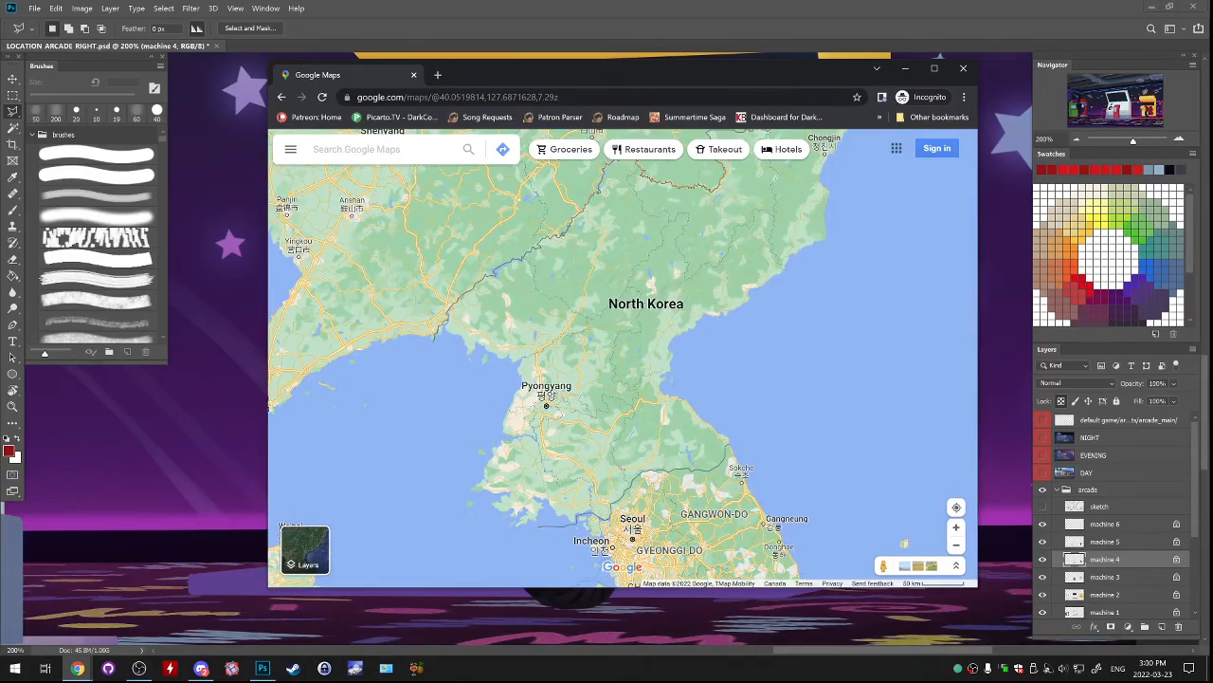
# Examine North Korea's location on the peninsula relative to South Korea, Beijing and the Yellow Sea coast.
pyautogui.scroll(-3, 659, 343)
pyautogui.scroll(4, 660, 377)
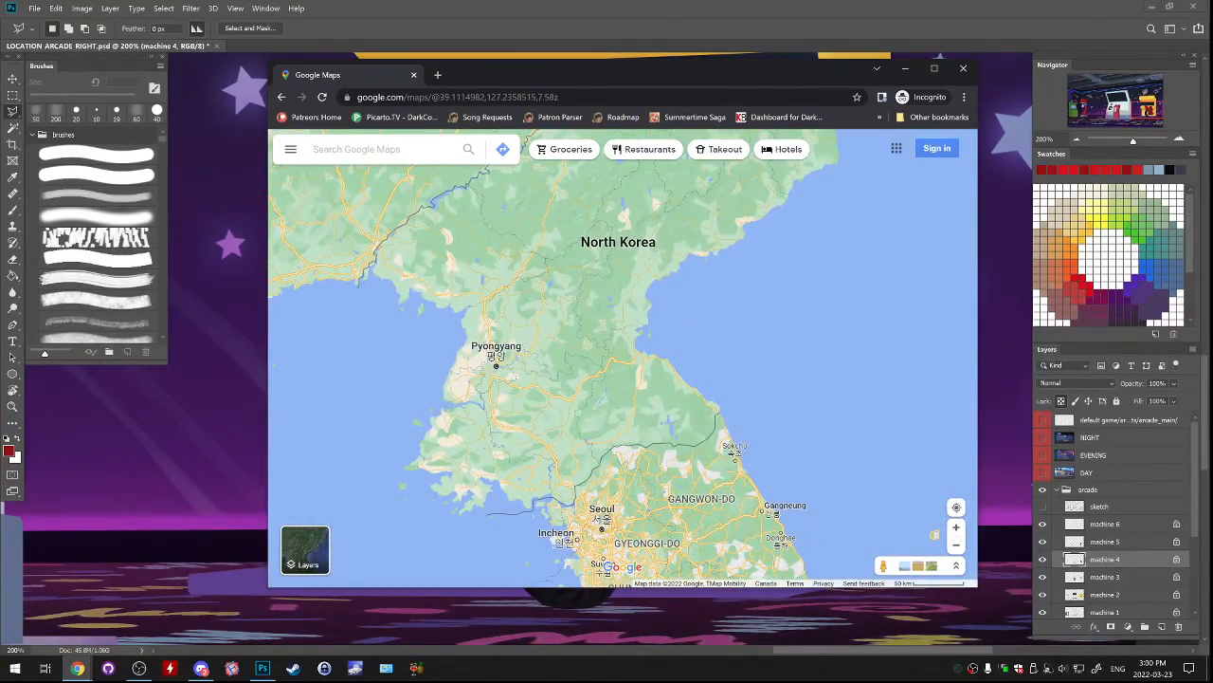
pyautogui.moveTo(687, 323)
pyautogui.mouseDown()
pyautogui.moveTo(699, 437)
pyautogui.moveTo(693, 324)
pyautogui.mouseUp()
pyautogui.scroll(-3, 699, 437)
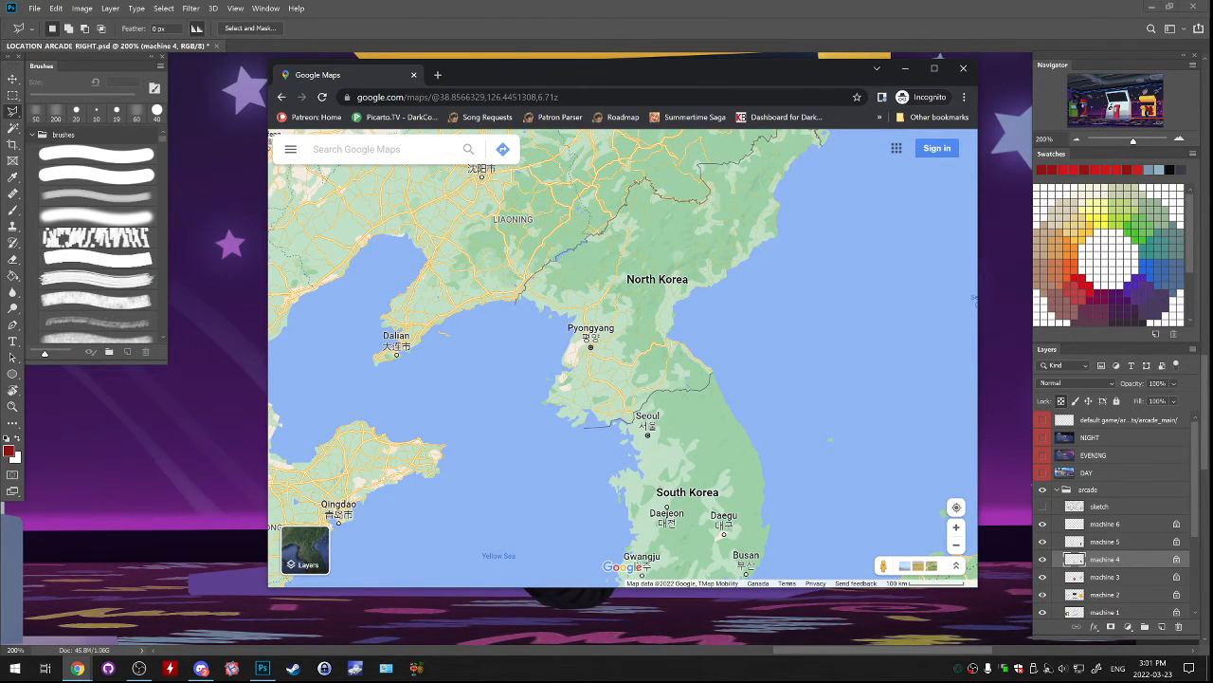
pyautogui.scroll(-3, 858, 397)
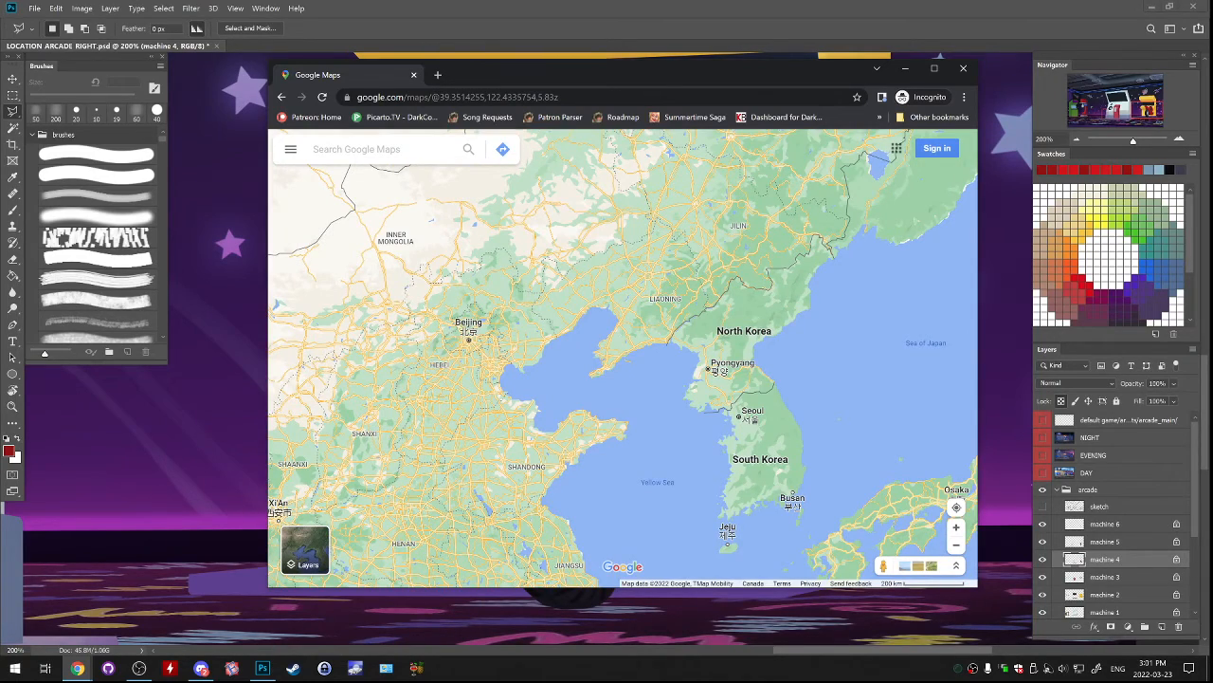
pyautogui.scroll(4, 862, 368)
pyautogui.moveTo(862, 368); pyautogui.dragTo(903, 327)
pyautogui.moveTo(697, 417); pyautogui.dragTo(731, 490)
pyautogui.scroll(1, 660, 324)
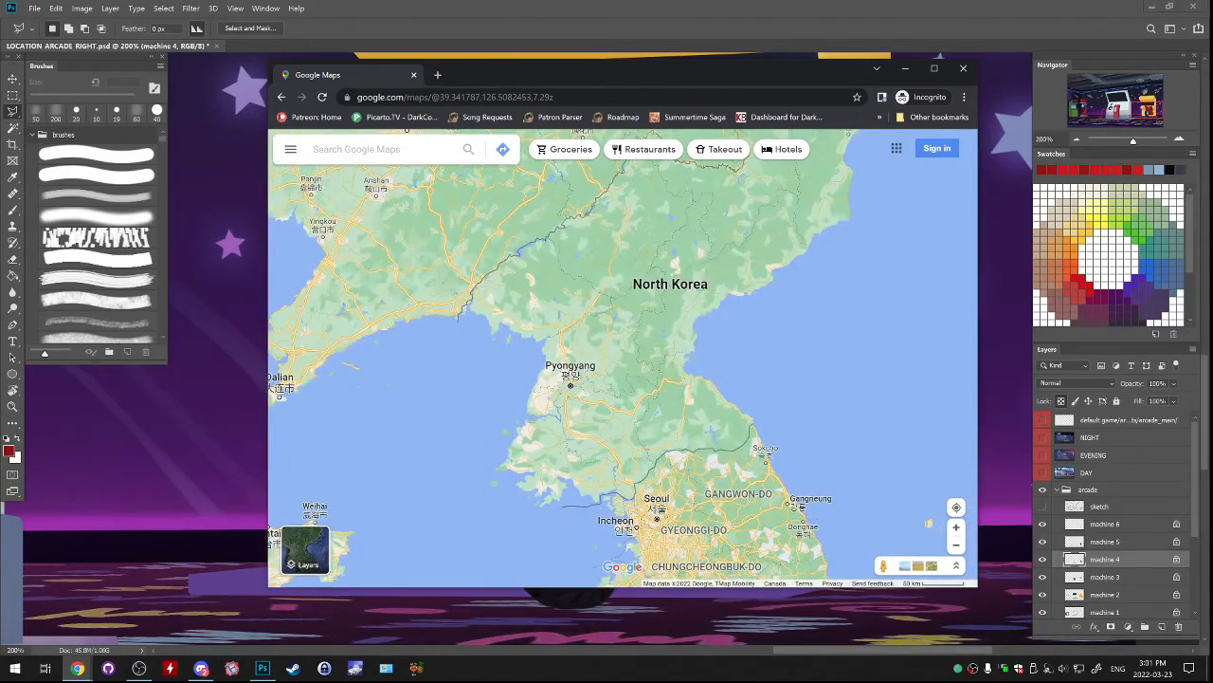
# Examine the border between the two Koreas, South Korea down to Busan, and the area around Pyongyang.
pyautogui.scroll(3, 739, 365)
pyautogui.moveTo(740, 365); pyautogui.dragTo(758, 258)
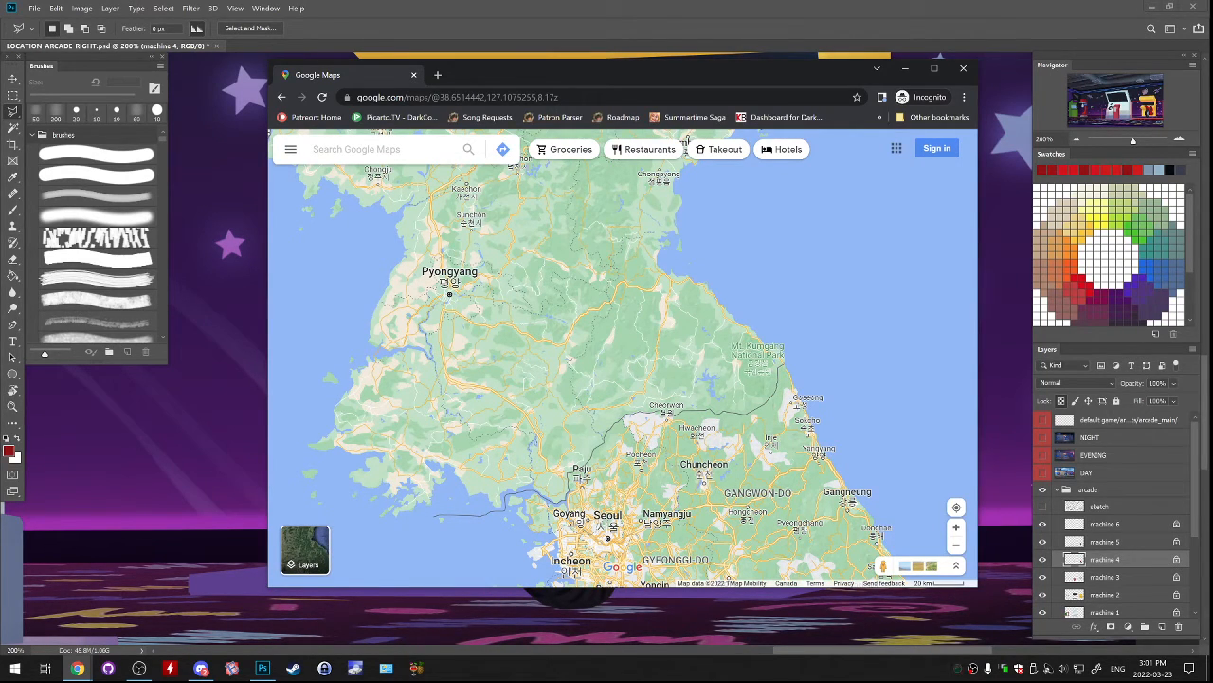
pyautogui.moveTo(817, 321); pyautogui.dragTo(786, 131)
pyautogui.scroll(-2, 853, 352)
pyautogui.moveTo(977, 277); pyautogui.dragTo(925, 265)
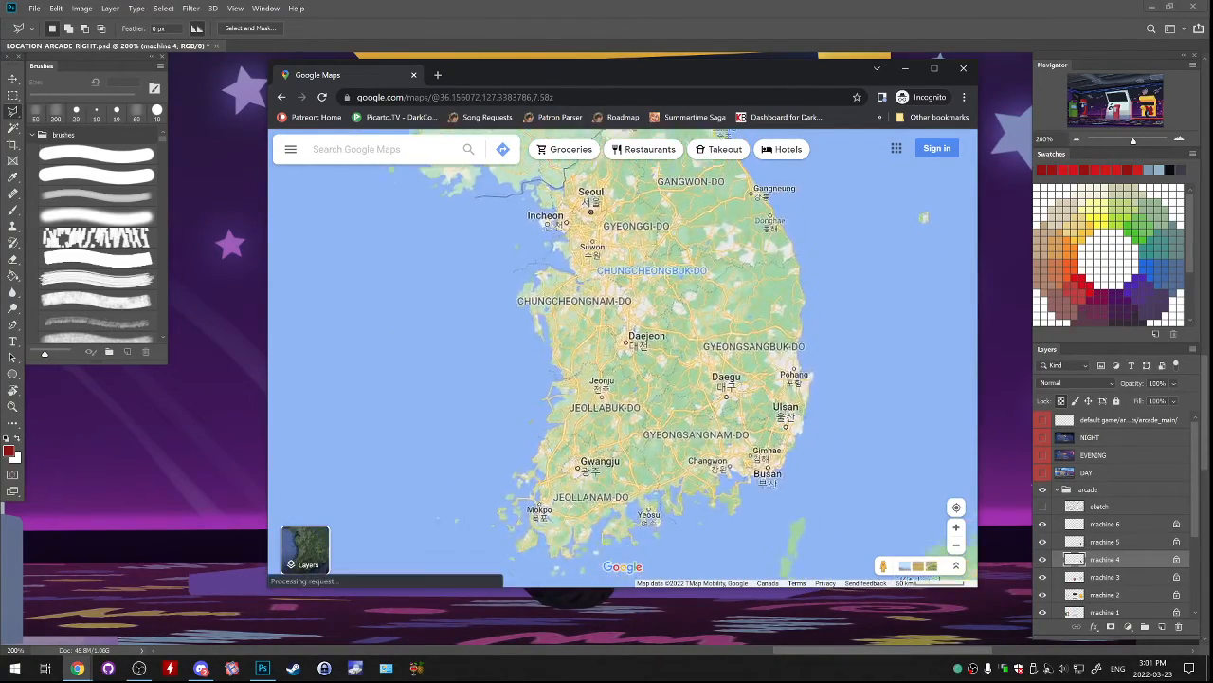
pyautogui.moveTo(924, 267); pyautogui.dragTo(930, 369)
pyautogui.moveTo(607, 256); pyautogui.dragTo(671, 439)
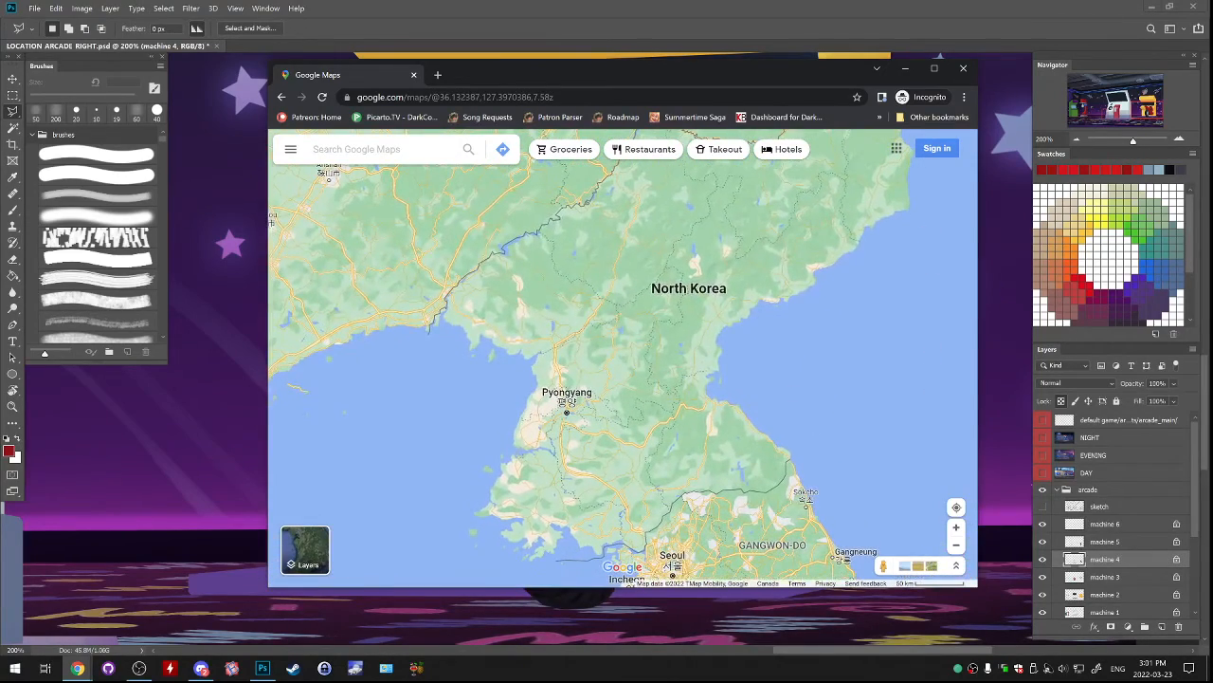
pyautogui.scroll(2, 661, 495)
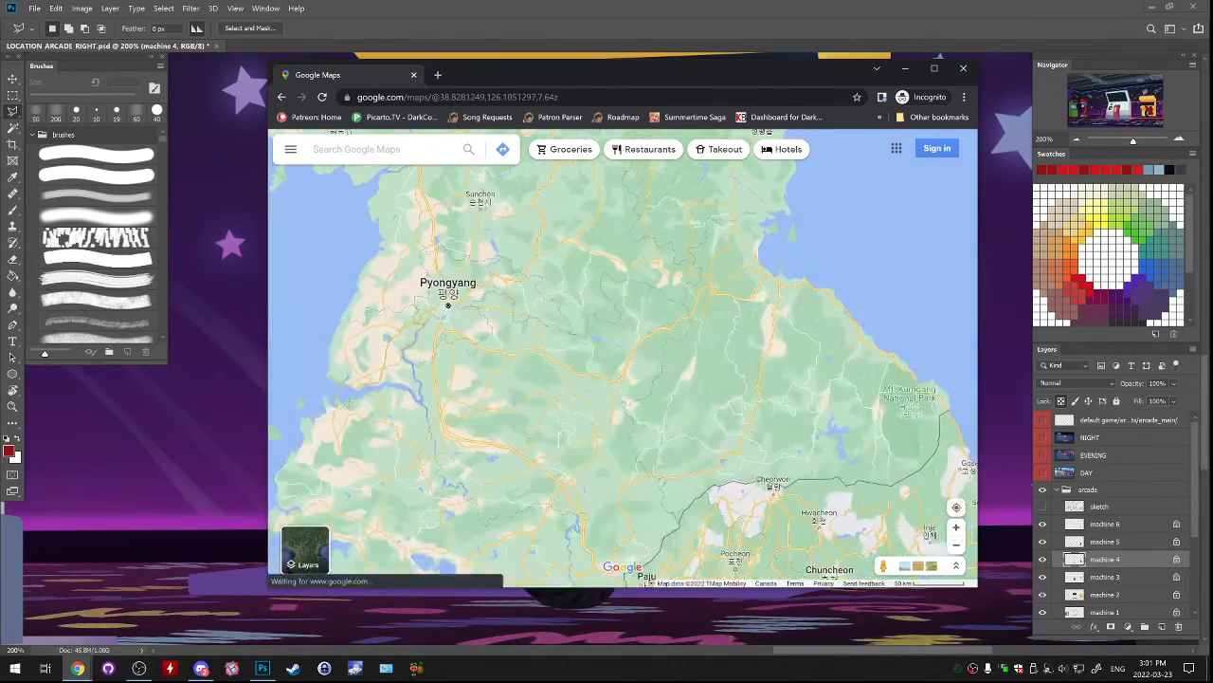
pyautogui.moveTo(626, 464); pyautogui.dragTo(778, 474)
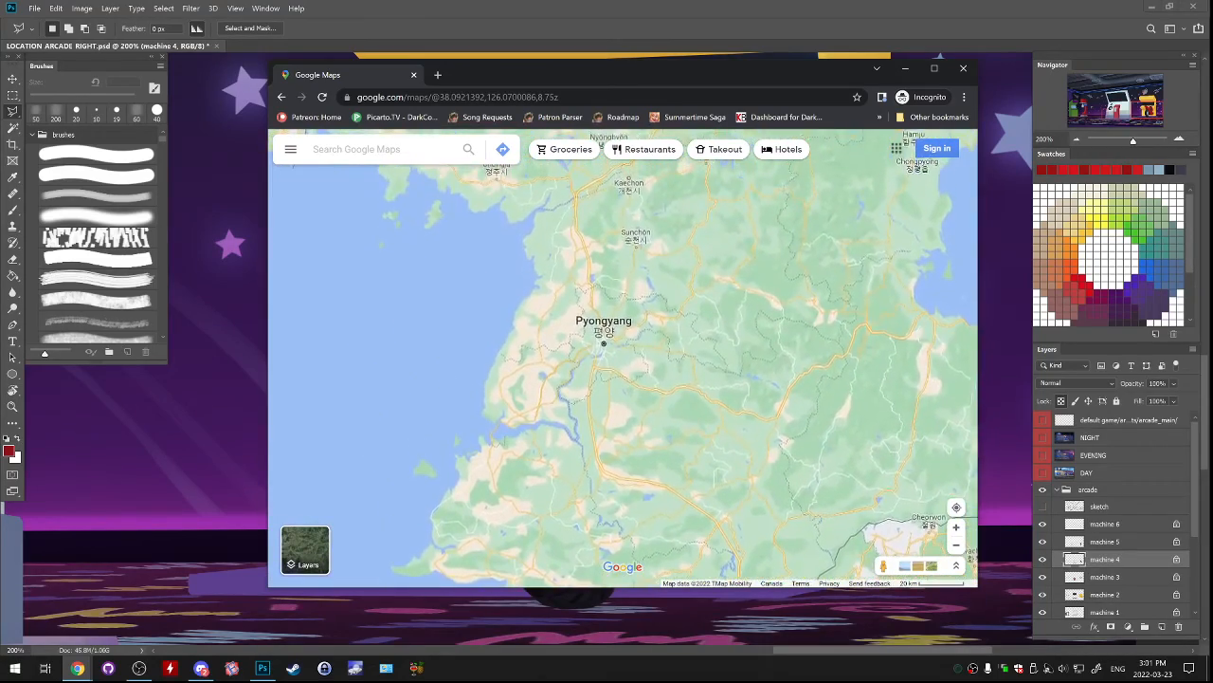
# Survey the Yellow Sea region between China's east coast, the Korean peninsula and southern Japan.
pyautogui.scroll(-1, 808, 358)
pyautogui.scroll(-3, 734, 439)
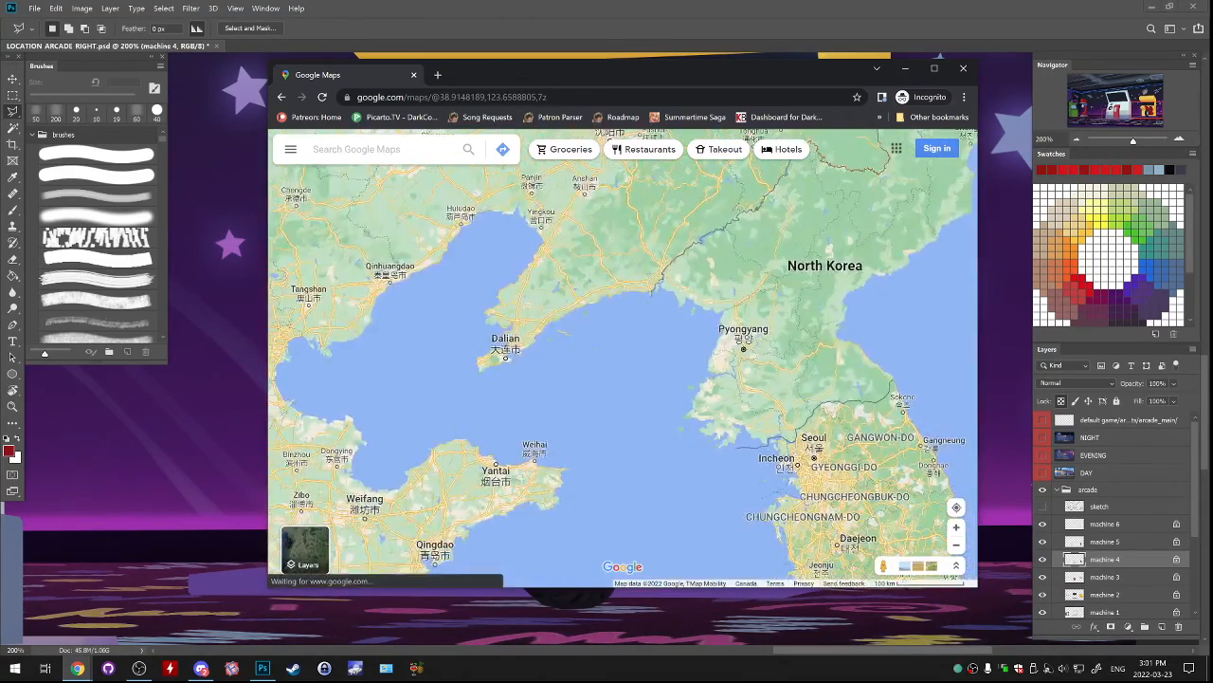
pyautogui.scroll(-2, 732, 266)
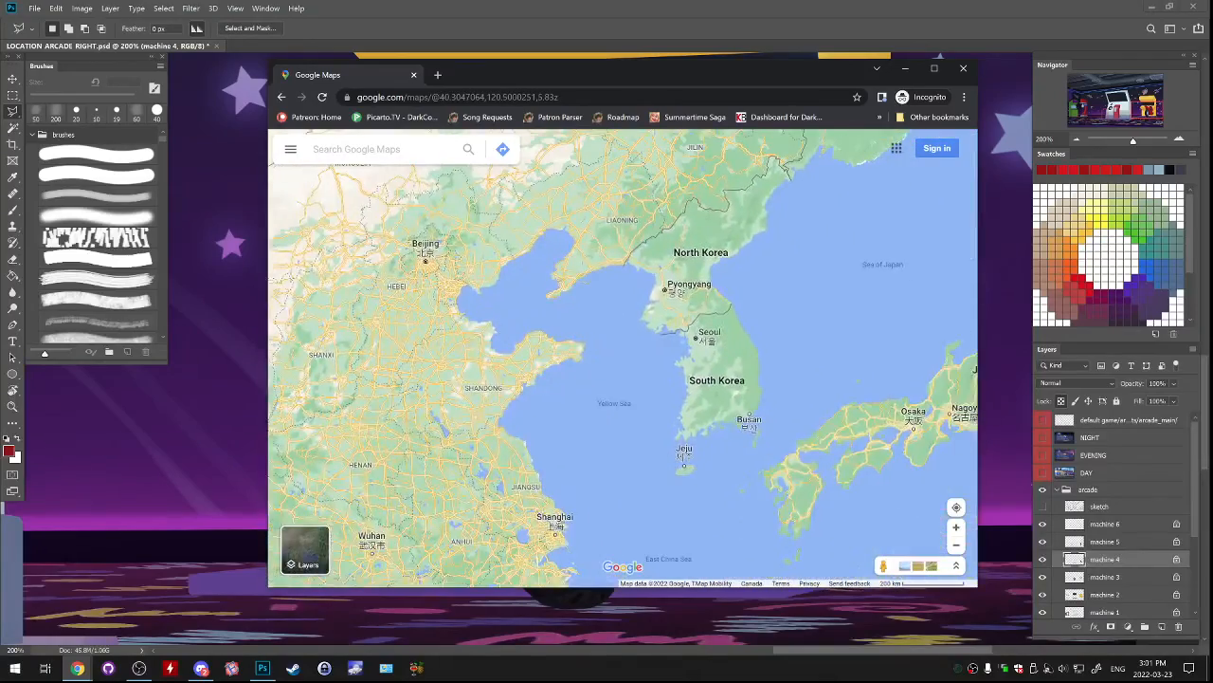
pyautogui.scroll(3, 796, 341)
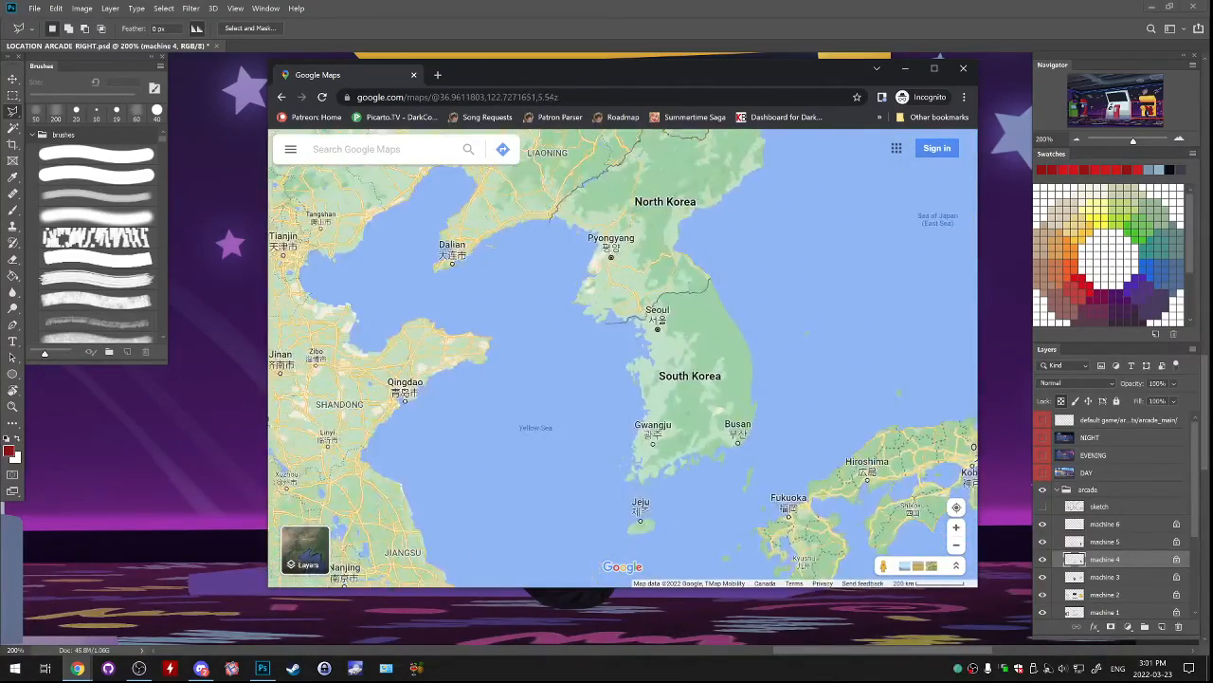
pyautogui.moveTo(607, 379); pyautogui.dragTo(721, 379)
pyautogui.moveTo(599, 151); pyautogui.dragTo(616, 181)
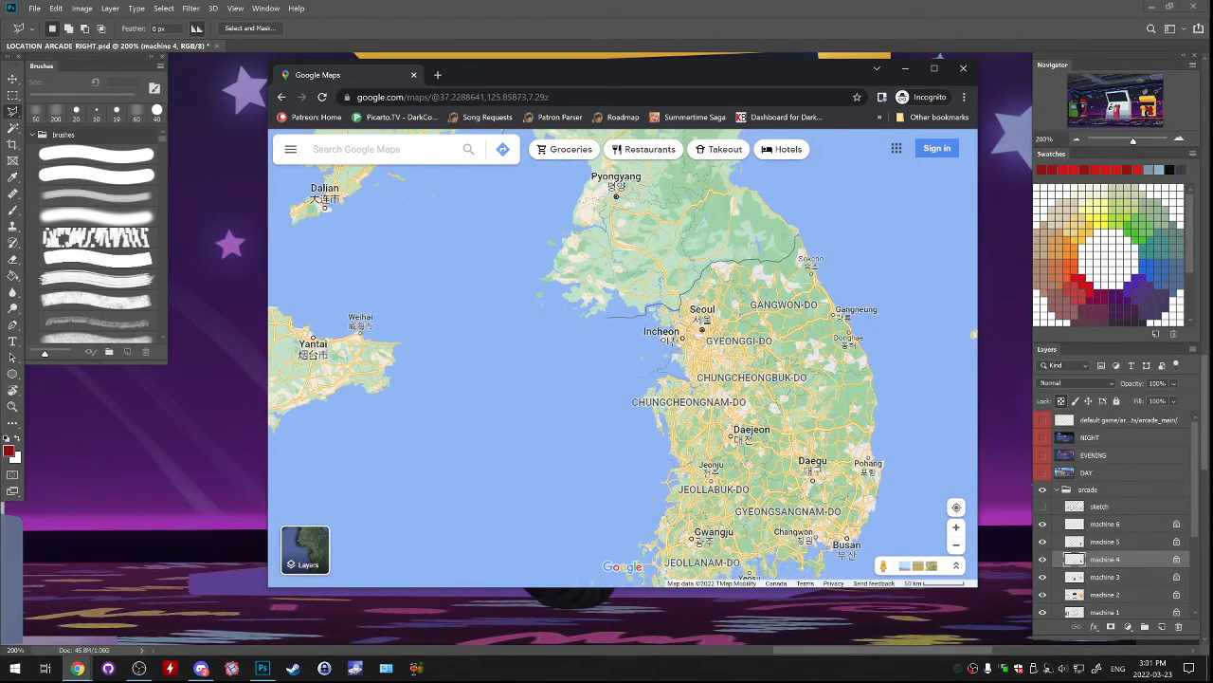
pyautogui.moveTo(623, 357)
pyautogui.mouseDown()
pyautogui.moveTo(637, 368)
pyautogui.moveTo(625, 373)
pyautogui.mouseUp()
pyautogui.moveTo(621, 312); pyautogui.dragTo(650, 422)
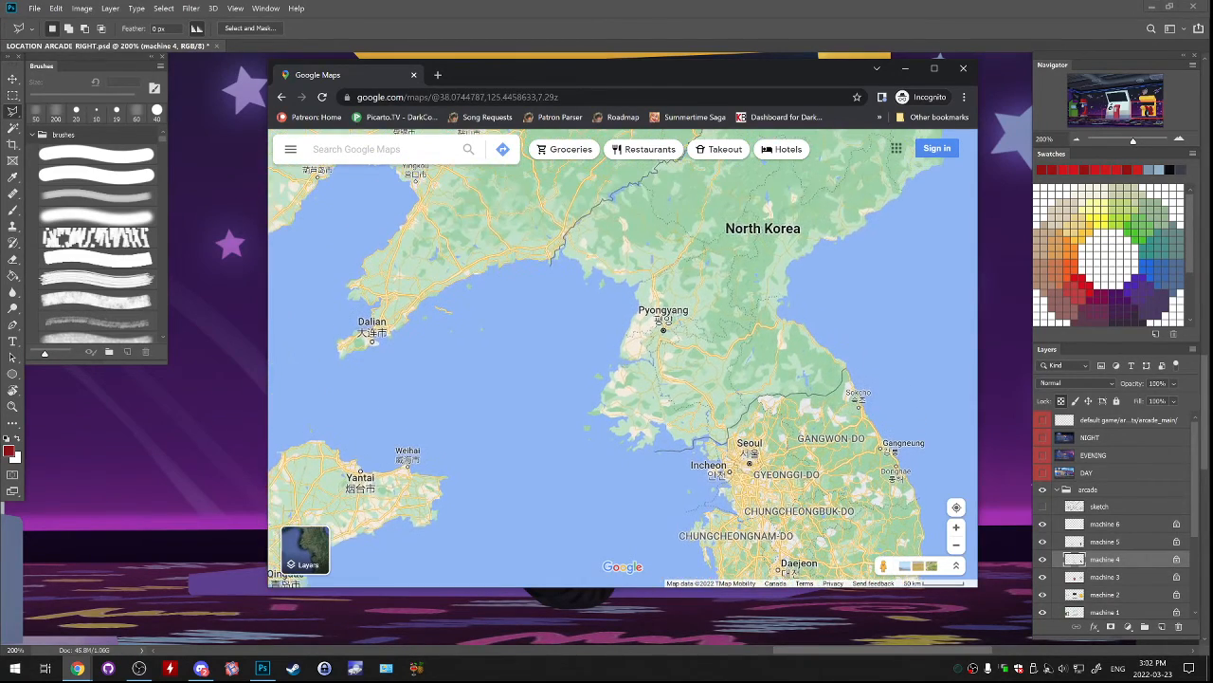
# Follow North Korea's northern border from Liaoning to the Vladivostok area, and compare its position with northeast China and Japan.
pyautogui.moveTo(626, 379); pyautogui.dragTo(556, 550)
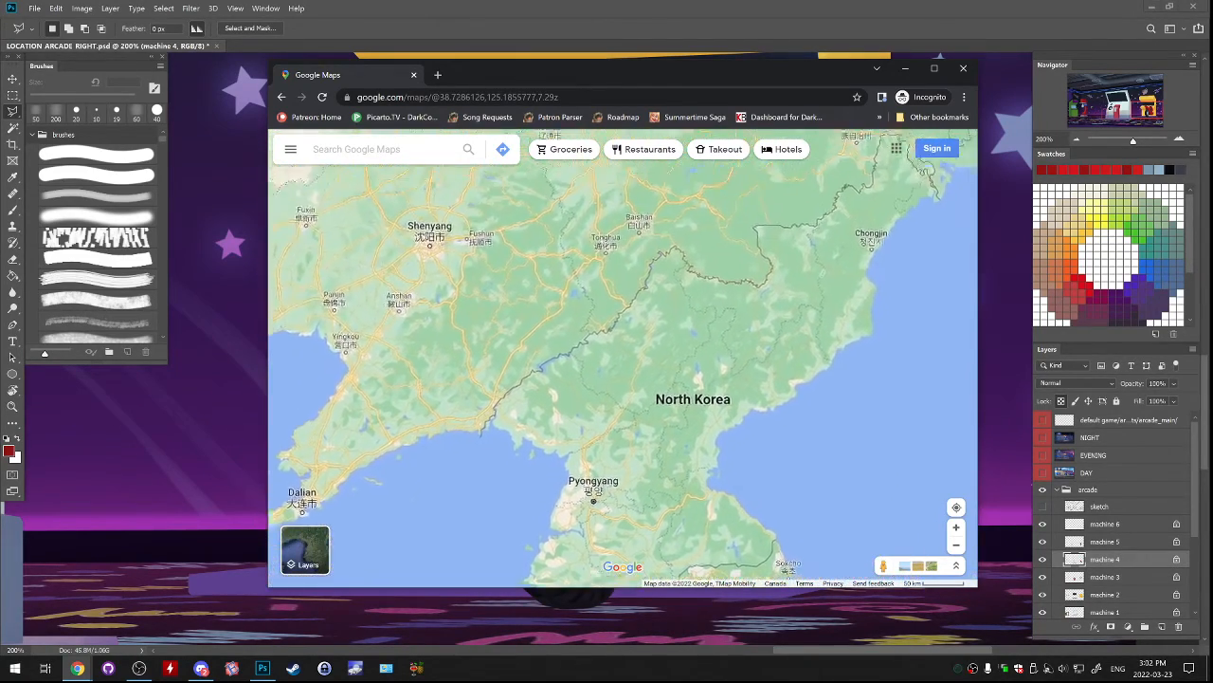
pyautogui.moveTo(706, 360); pyautogui.dragTo(614, 369)
pyautogui.moveTo(683, 317); pyautogui.dragTo(637, 432)
pyautogui.scroll(3, 771, 347)
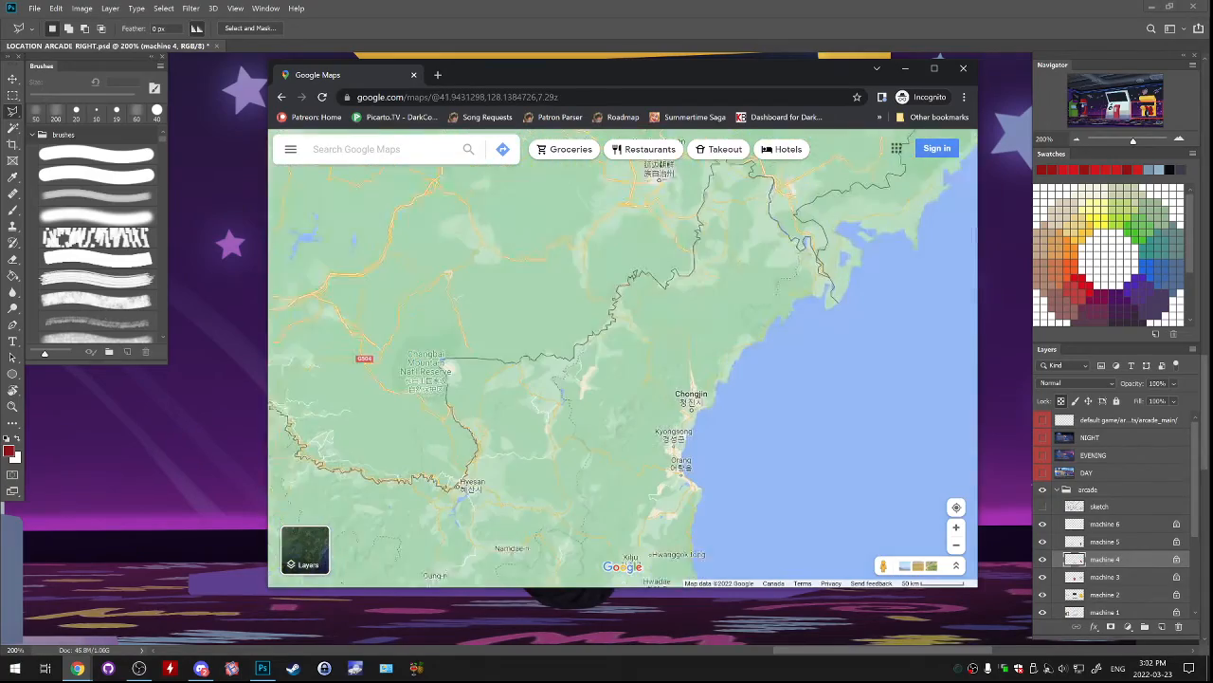
pyautogui.scroll(-4, 732, 335)
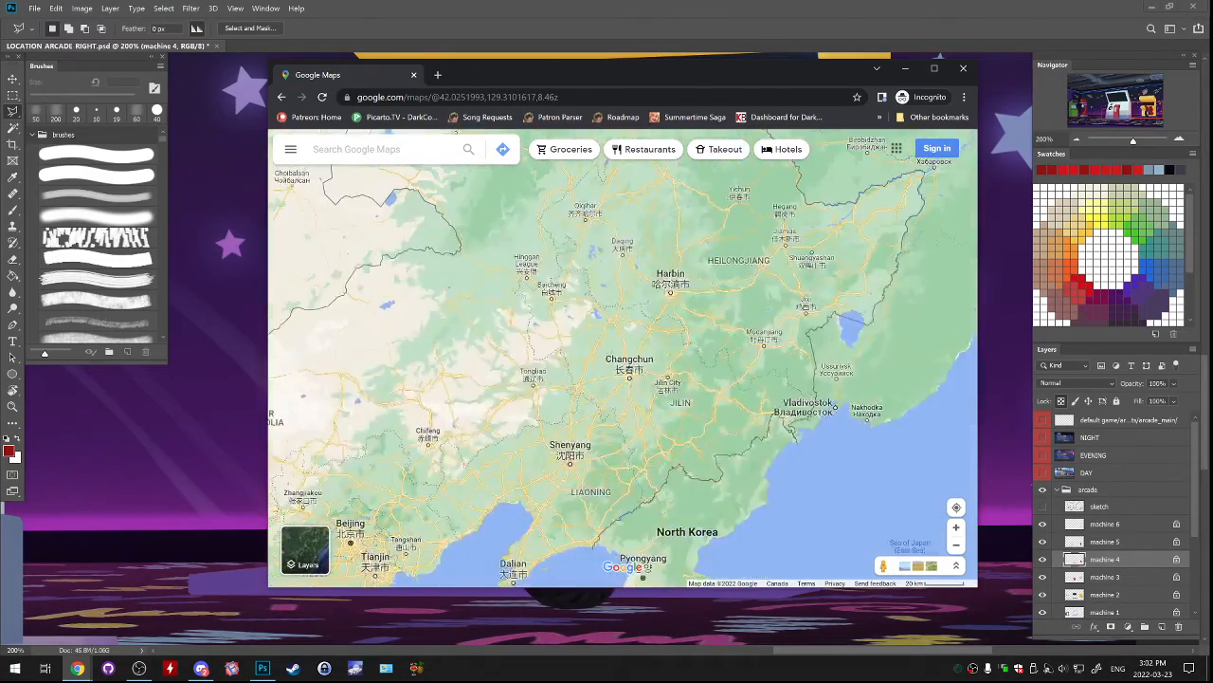
pyautogui.scroll(5, 778, 360)
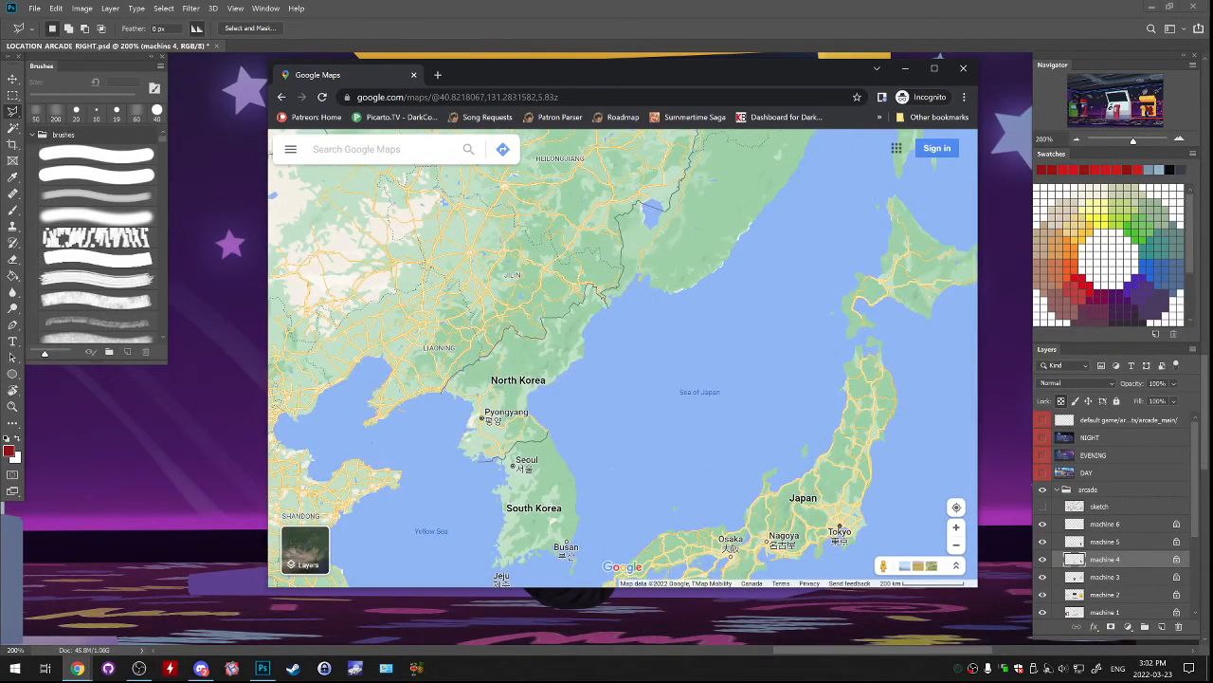
pyautogui.scroll(3, 684, 219)
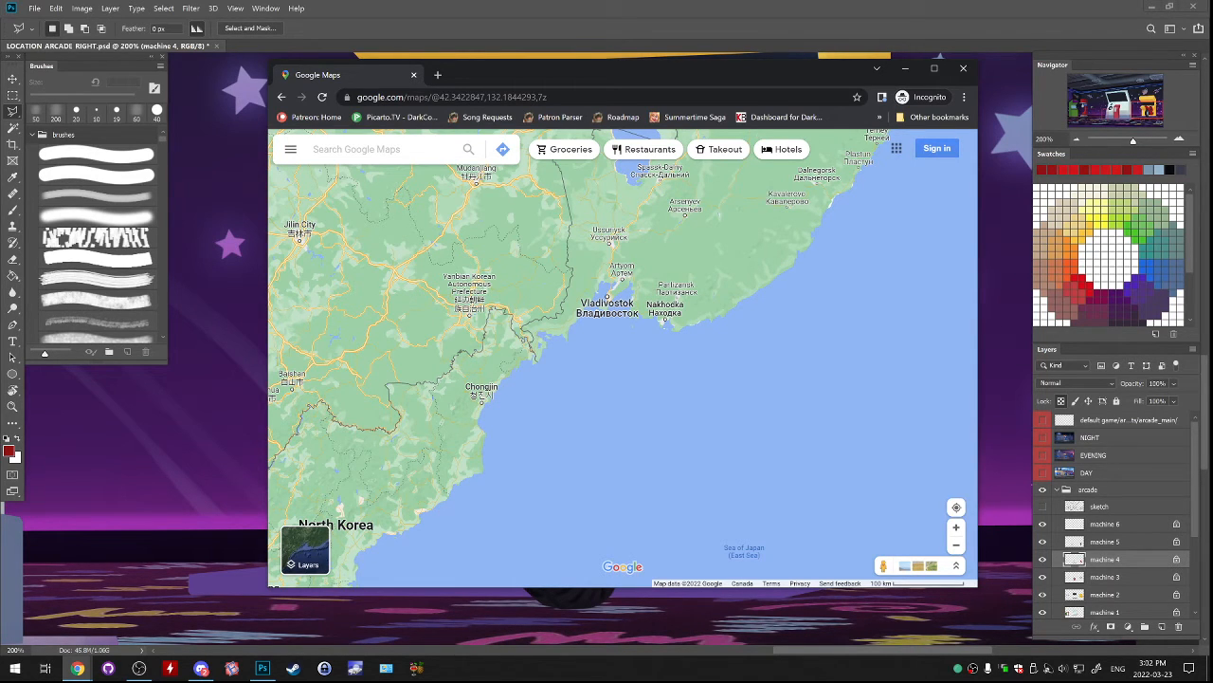
pyautogui.moveTo(531, 389); pyautogui.dragTo(625, 337)
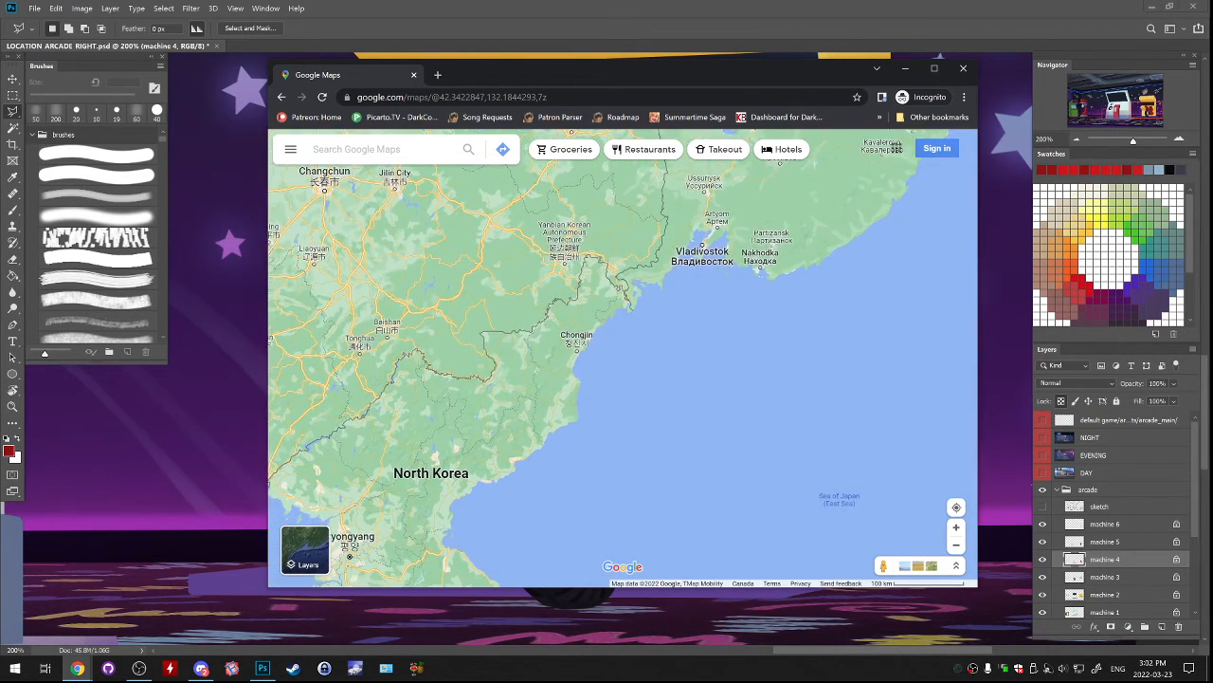
pyautogui.moveTo(531, 389); pyautogui.dragTo(642, 294)
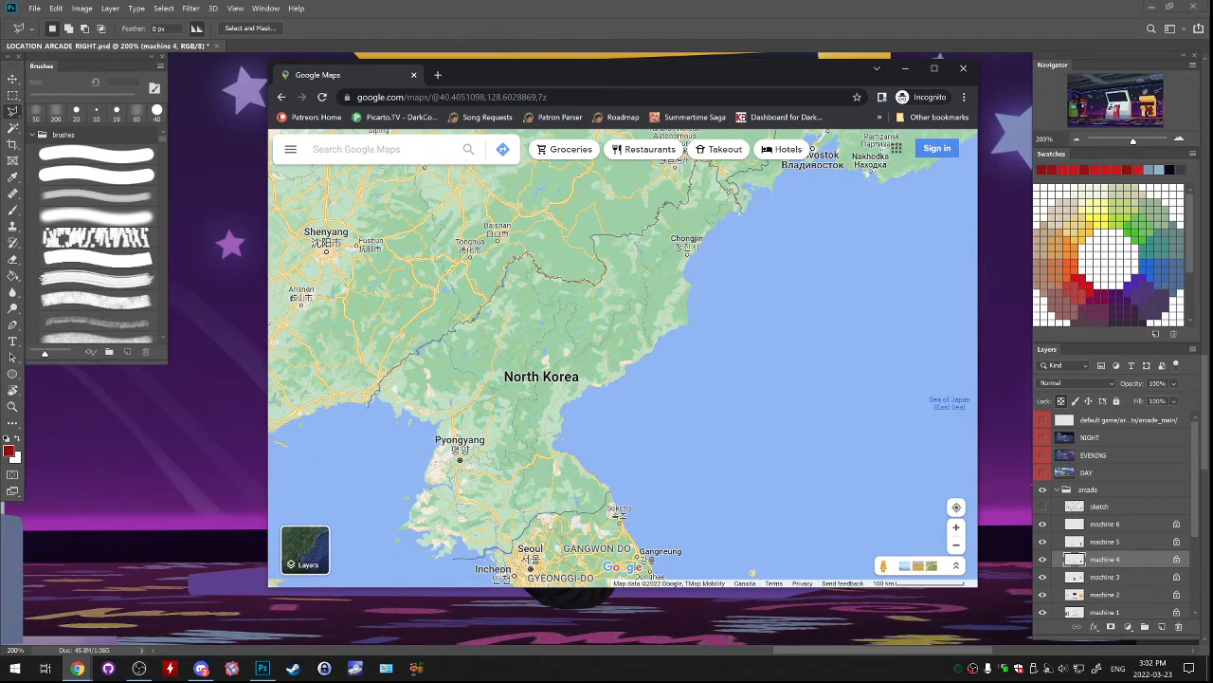
pyautogui.moveTo(796, 187); pyautogui.dragTo(774, 282)
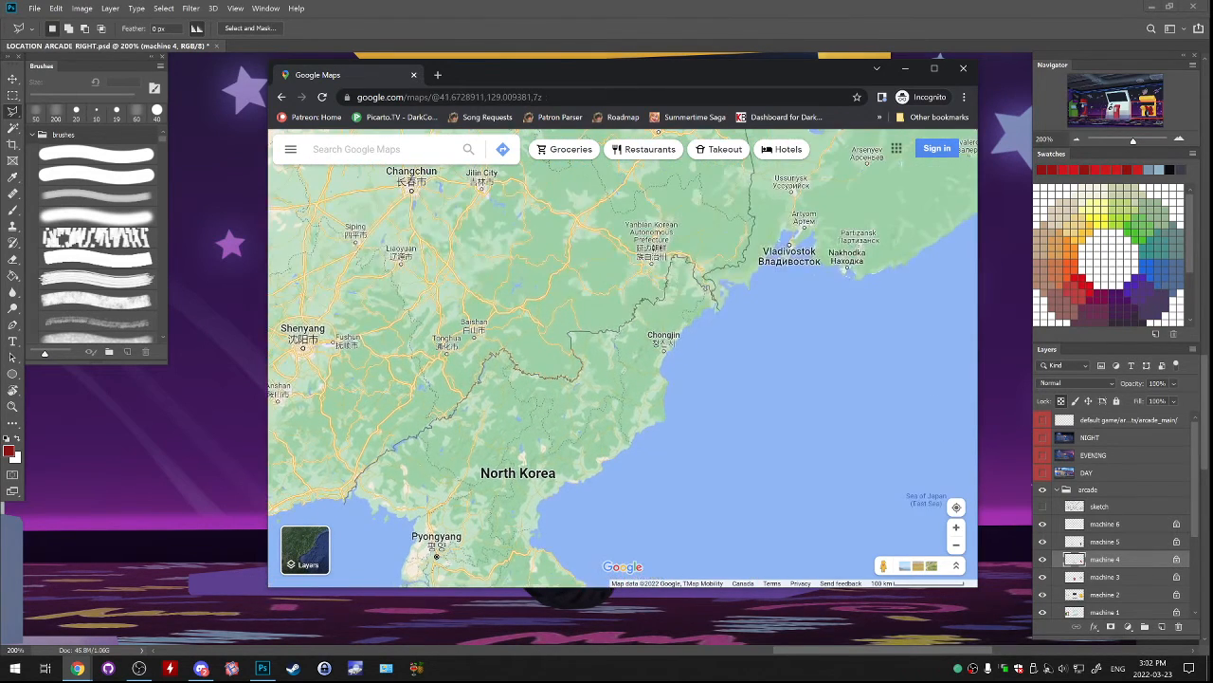
# Examine the coast from Chongjin to Vladivostok, where North Korea, China and Russia meet.
pyautogui.scroll(4, 775, 282)
pyautogui.scroll(-1, 821, 276)
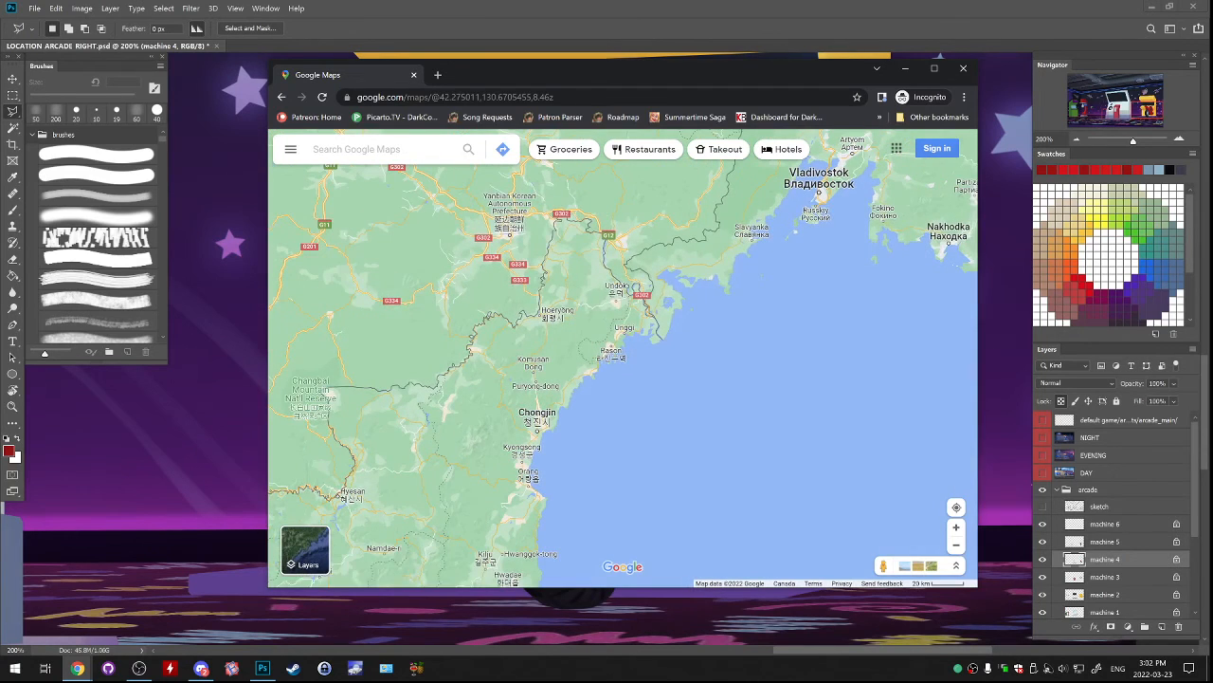
pyautogui.moveTo(779, 199); pyautogui.dragTo(825, 322)
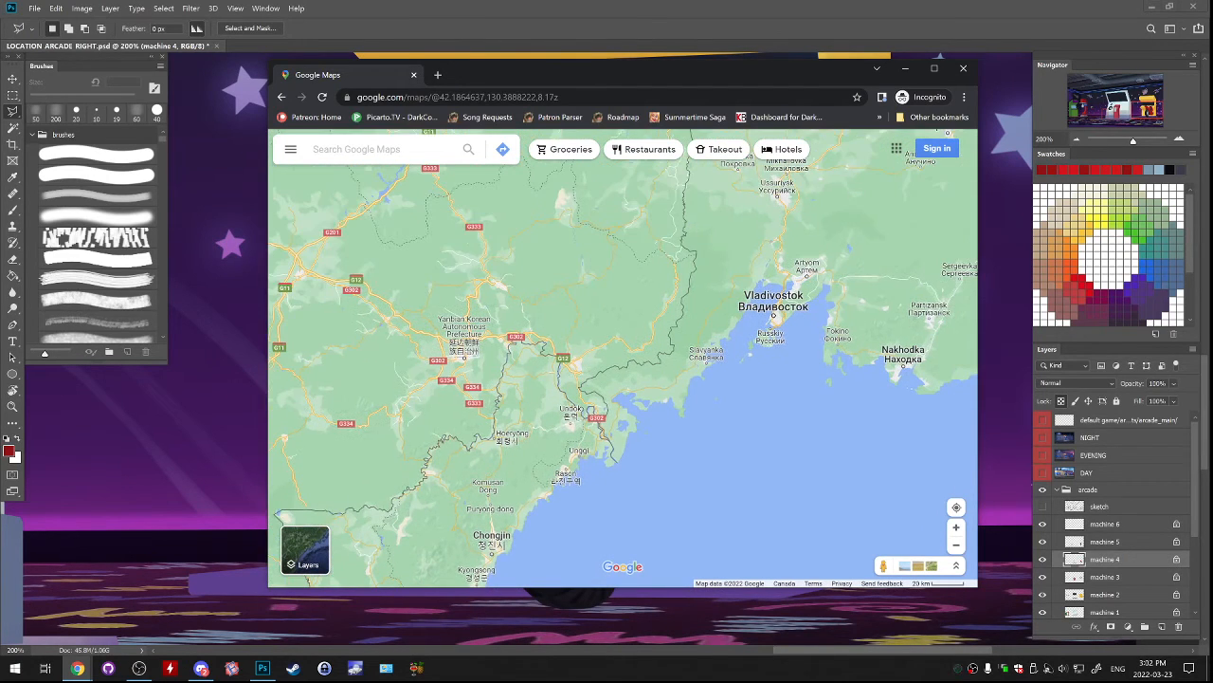
pyautogui.scroll(1, 825, 323)
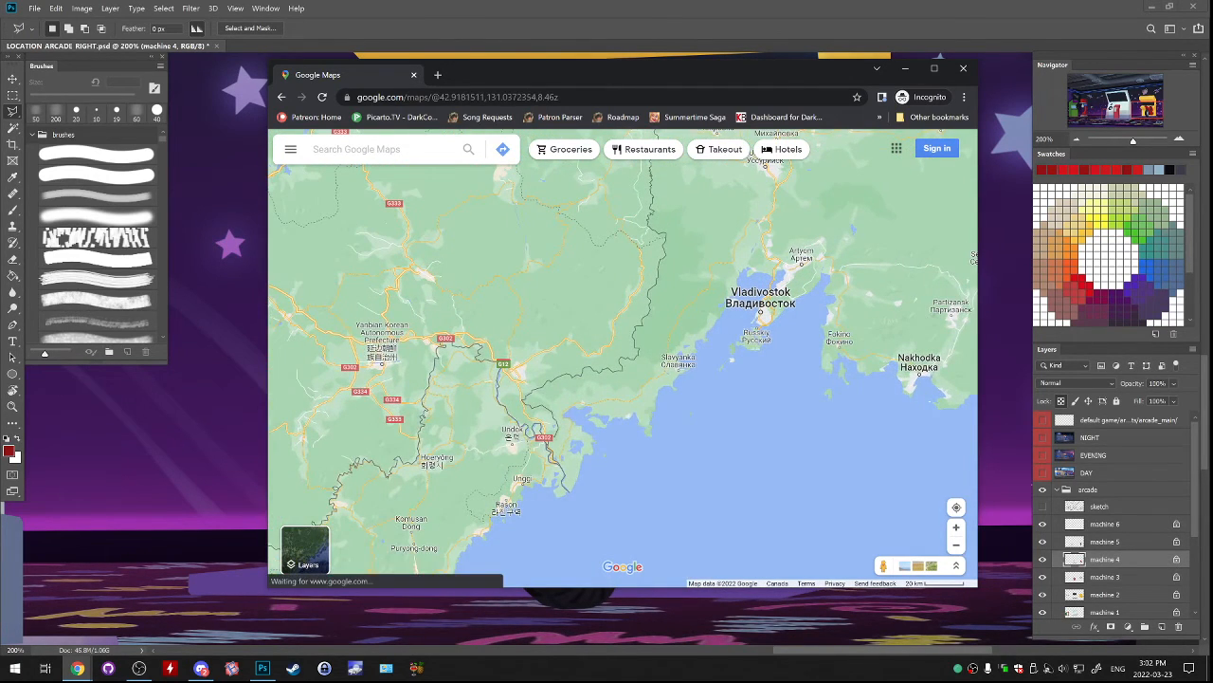
pyautogui.moveTo(825, 322); pyautogui.dragTo(855, 256)
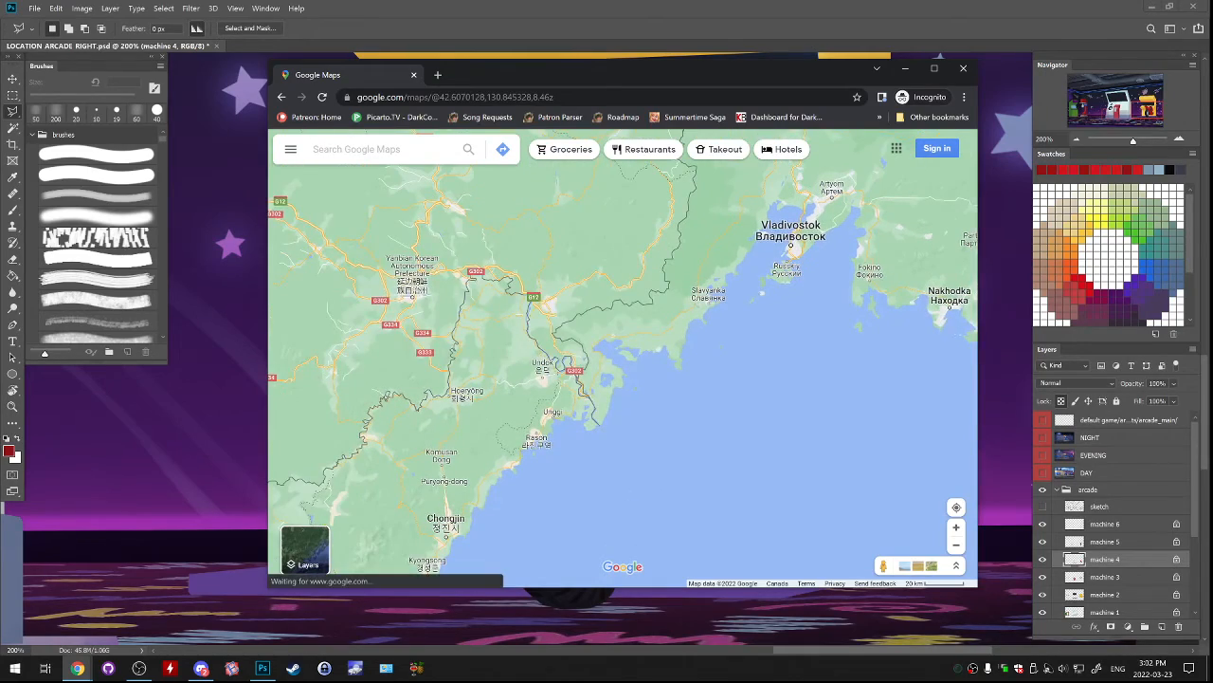
pyautogui.moveTo(827, 183); pyautogui.dragTo(881, 256)
pyautogui.scroll(4, 823, 248)
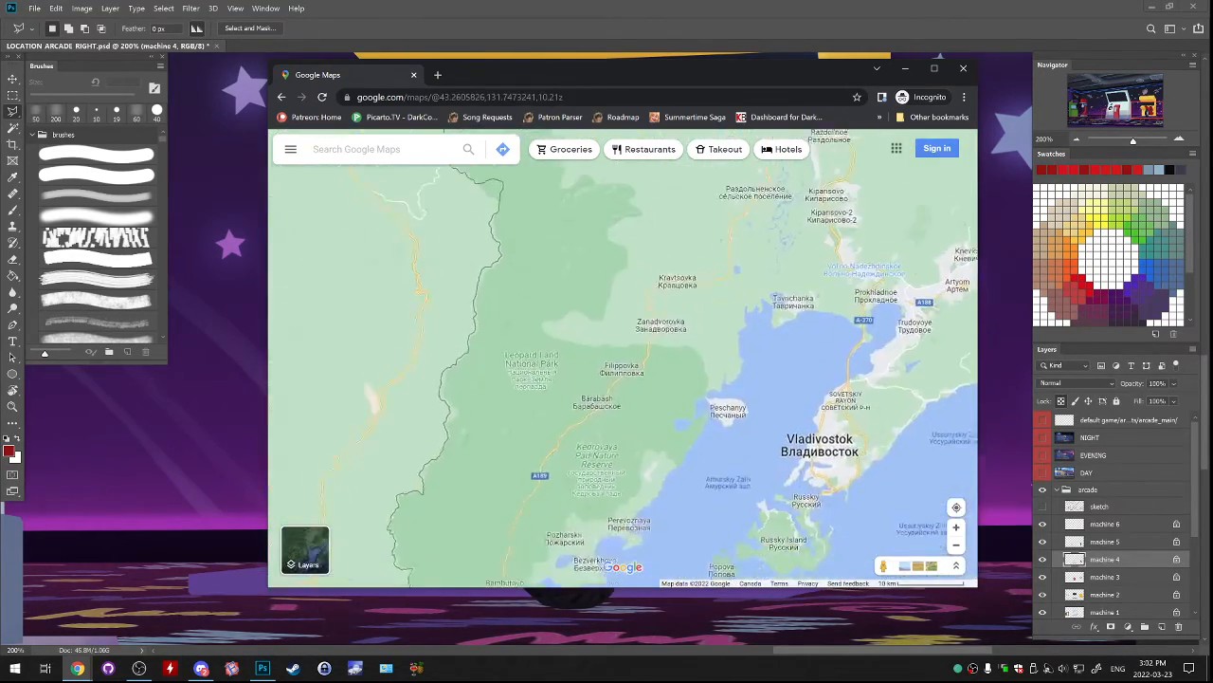
# Inspect the short Russia–North Korea border near Tumangang and the coast down through Rason to Chongjin.
pyautogui.moveTo(701, 436); pyautogui.dragTo(881, 232)
pyautogui.moveTo(663, 398); pyautogui.dragTo(810, 301)
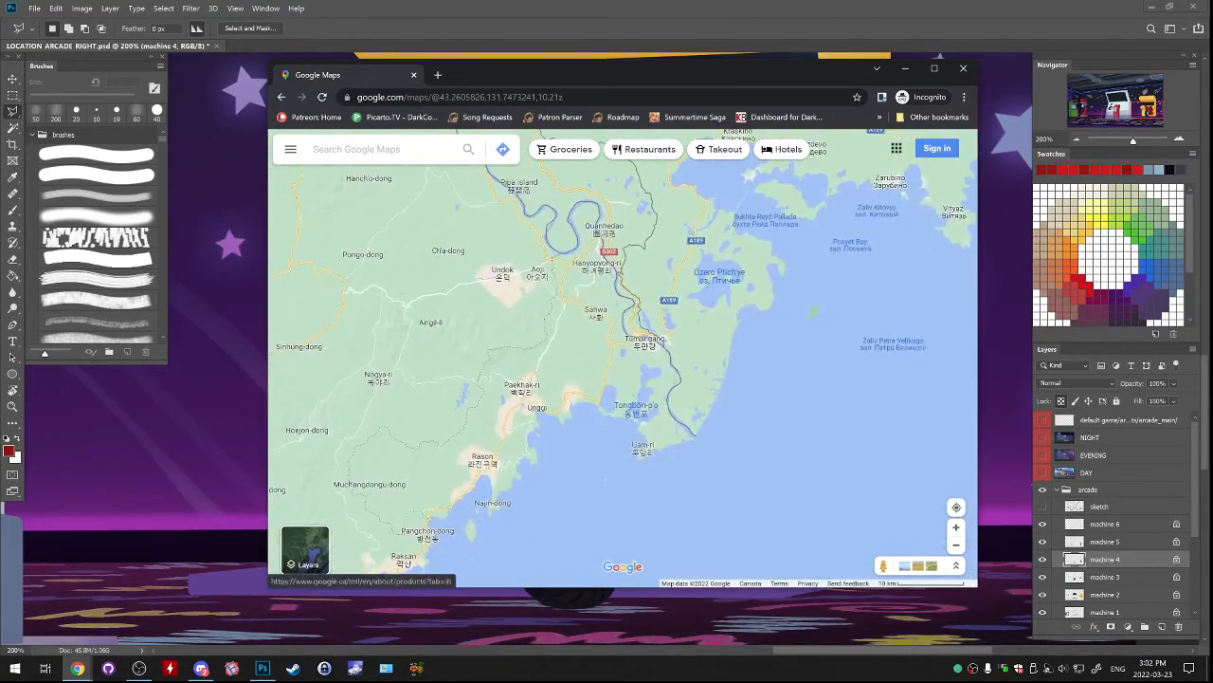
pyautogui.moveTo(701, 380); pyautogui.dragTo(788, 306)
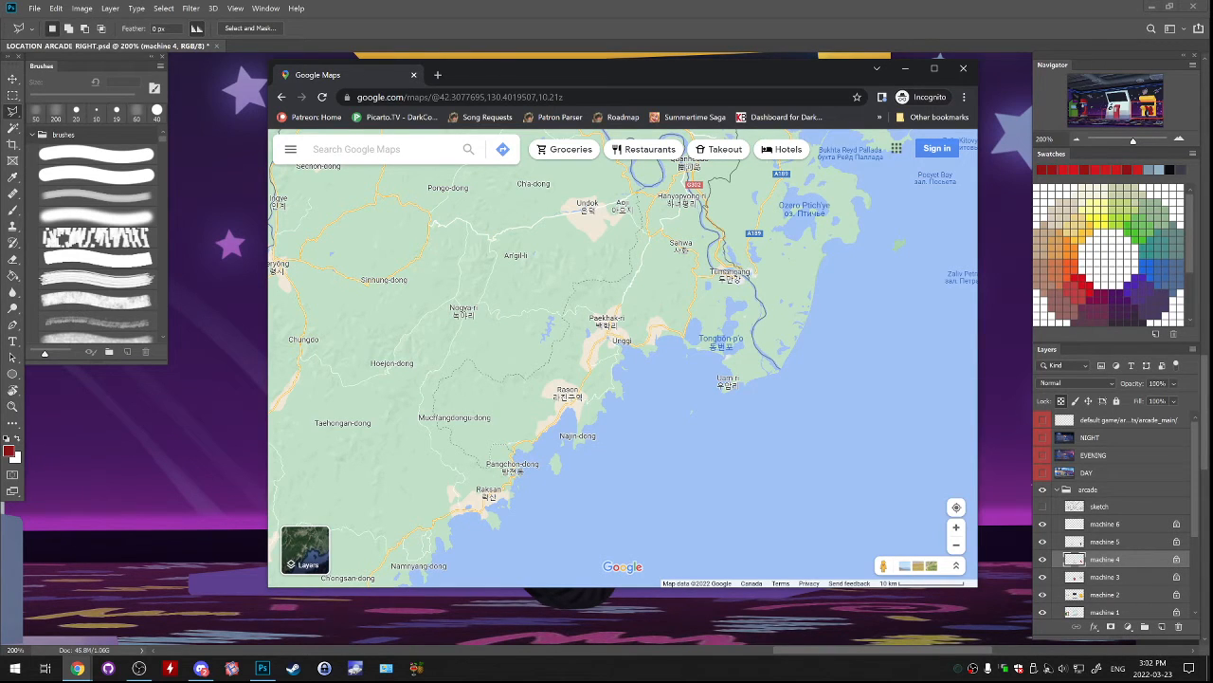
pyautogui.moveTo(730, 237); pyautogui.dragTo(807, 277)
pyautogui.scroll(-3, 810, 275)
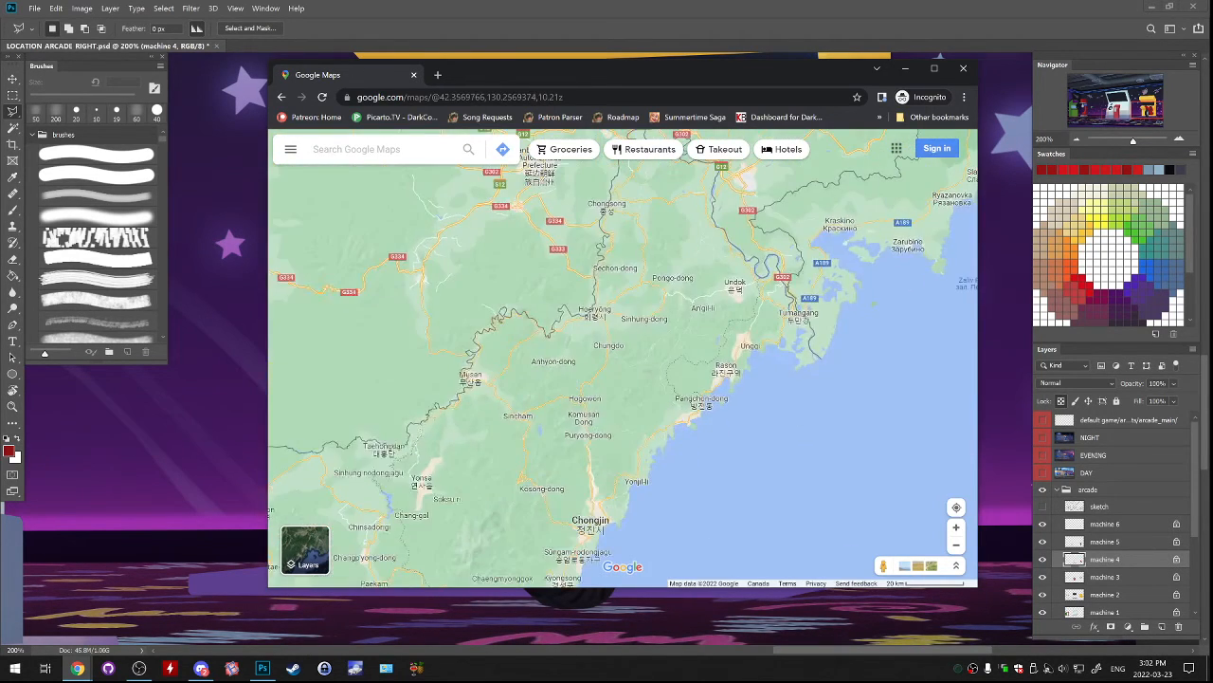
pyautogui.scroll(1, 836, 223)
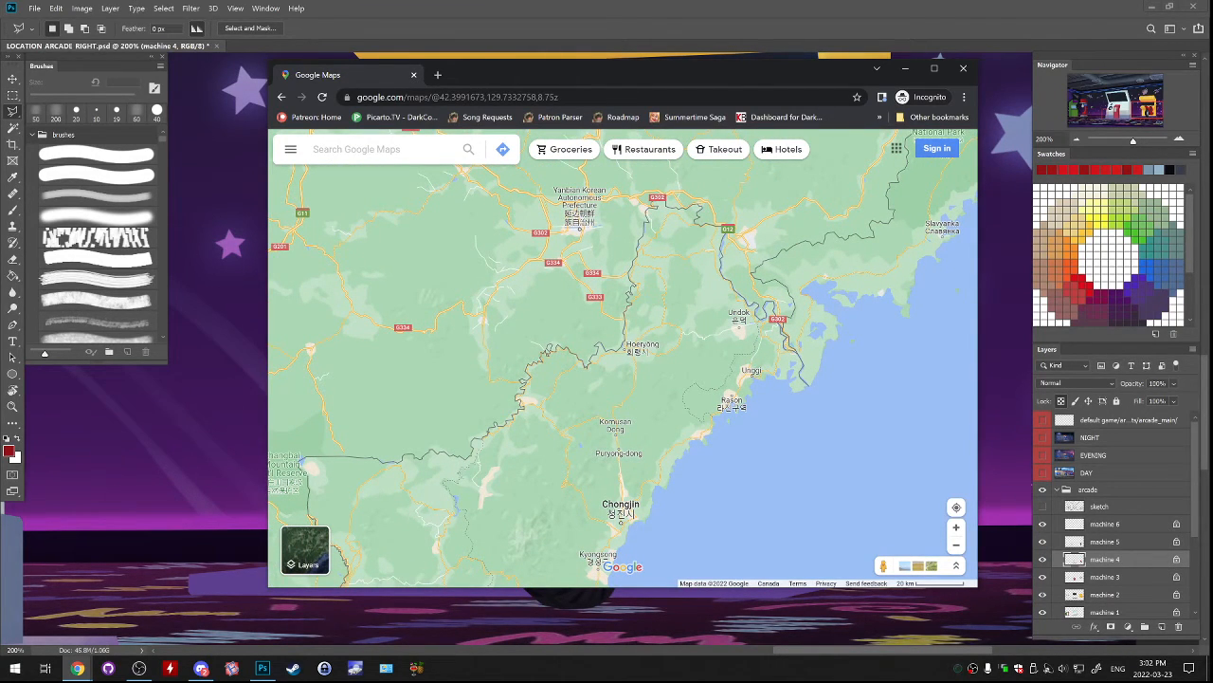
# Trace the China–North Korea border west from Hoeryong past Hyesan to the Yalu River mouth at Dandong and Sinuiju.
pyautogui.moveTo(654, 379); pyautogui.dragTo(630, 405)
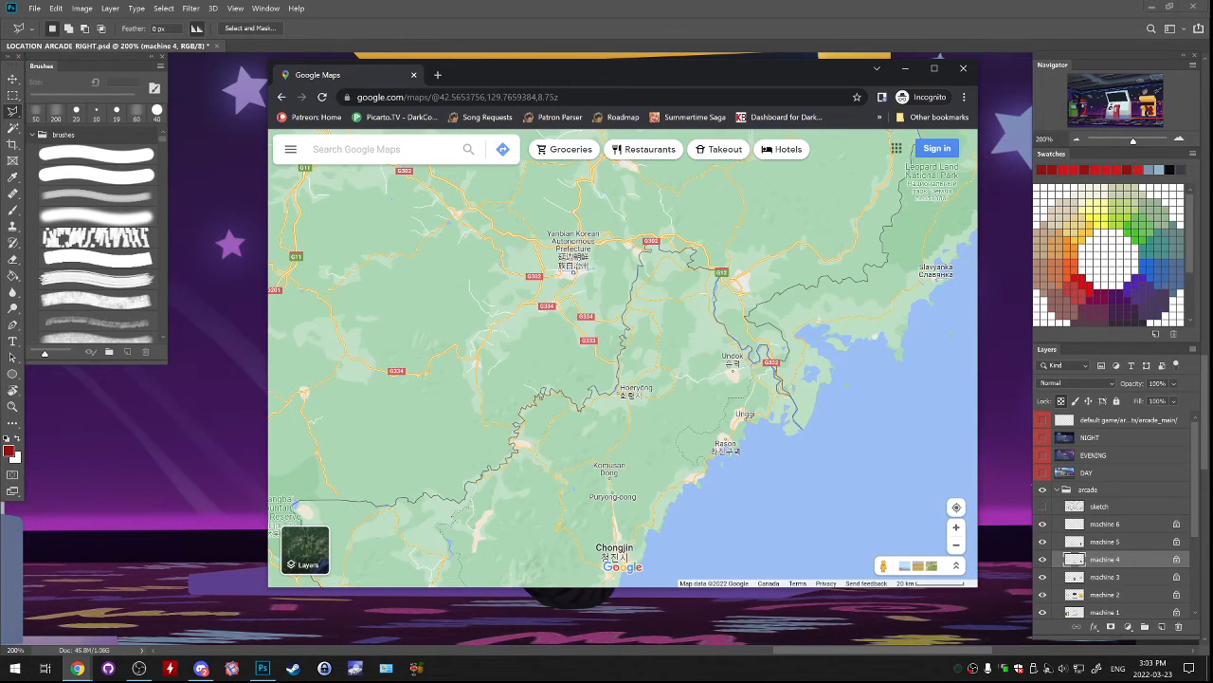
pyautogui.moveTo(531, 474); pyautogui.dragTo(562, 422)
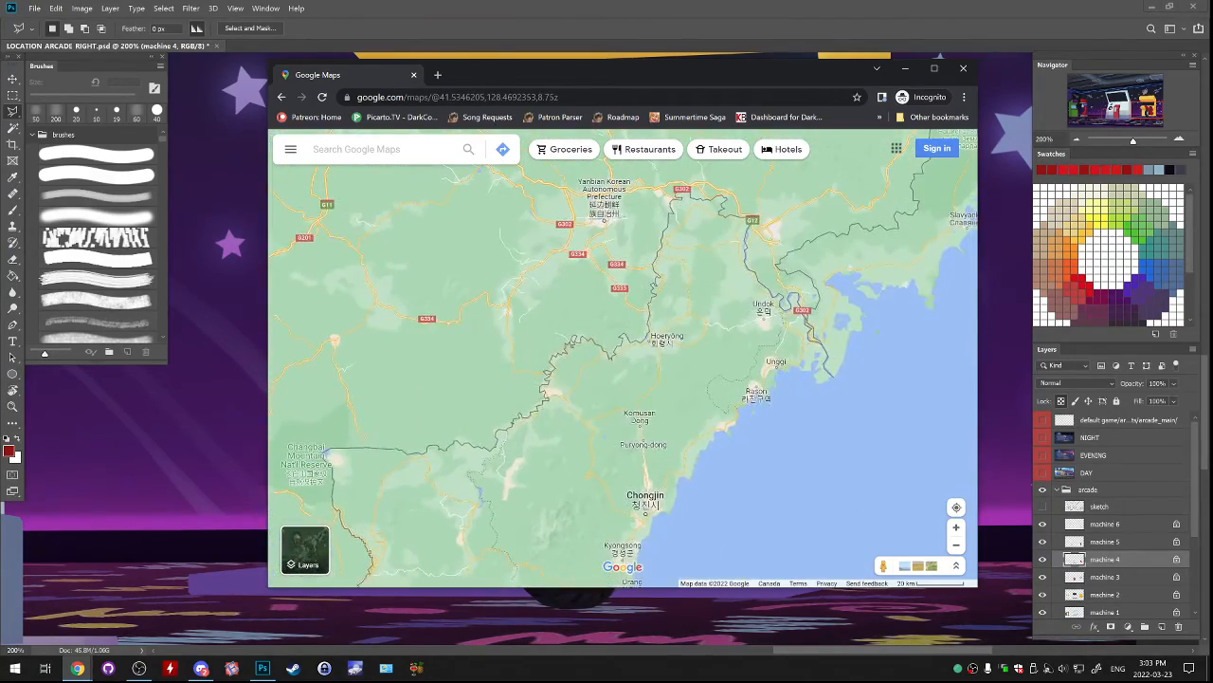
pyautogui.moveTo(474, 446); pyautogui.dragTo(838, 195)
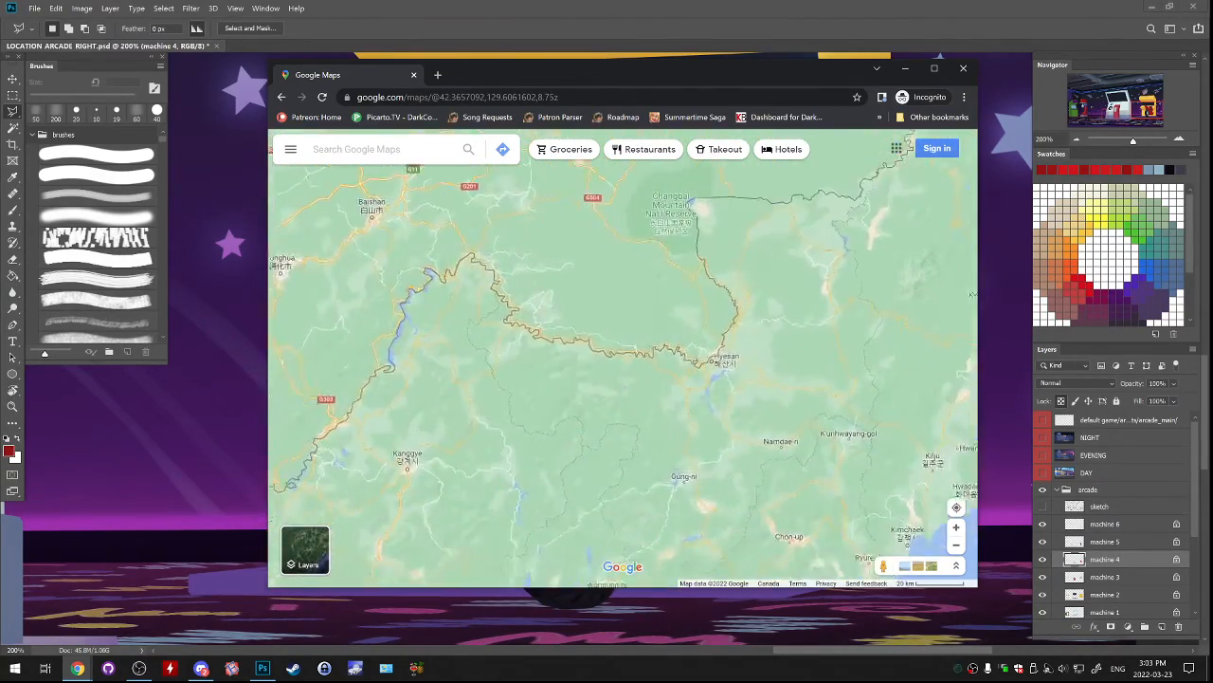
pyautogui.moveTo(530, 407); pyautogui.dragTo(854, 192)
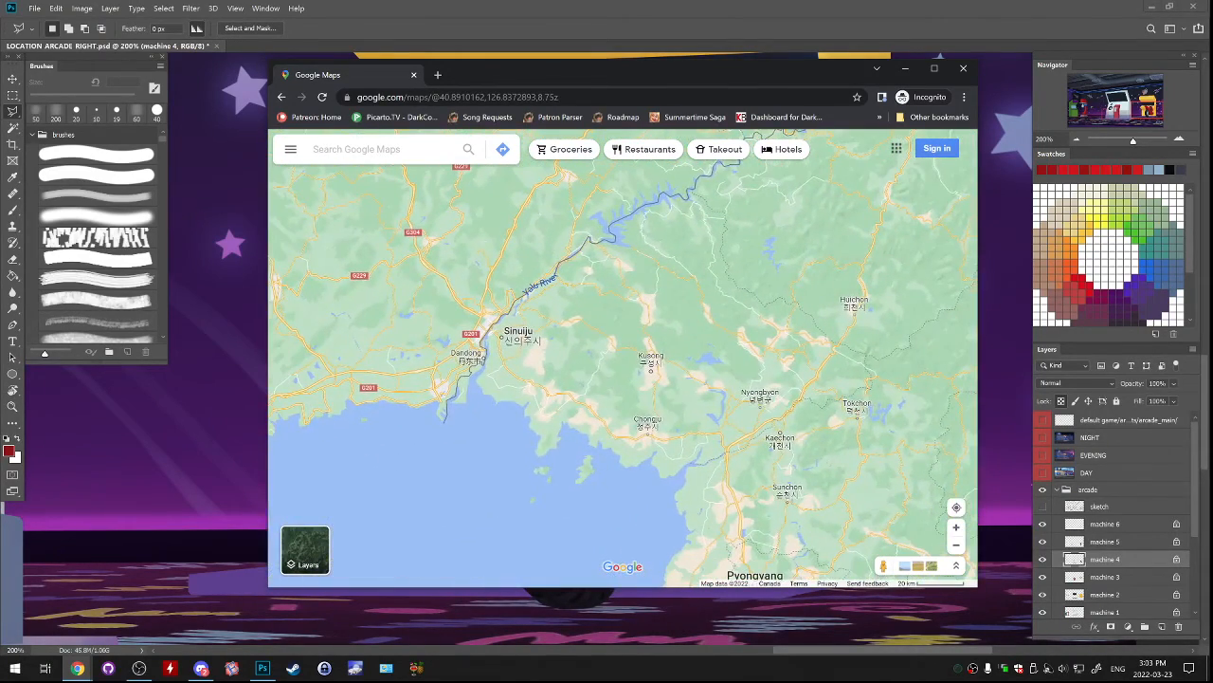
# Follow the China–North Korea border from Sinuiju back east past Hoeryong and inspect the river stretch between Undok and Tumangang.
pyautogui.moveTo(816, 228); pyautogui.dragTo(435, 471)
pyautogui.moveTo(721, 265); pyautogui.dragTo(633, 359)
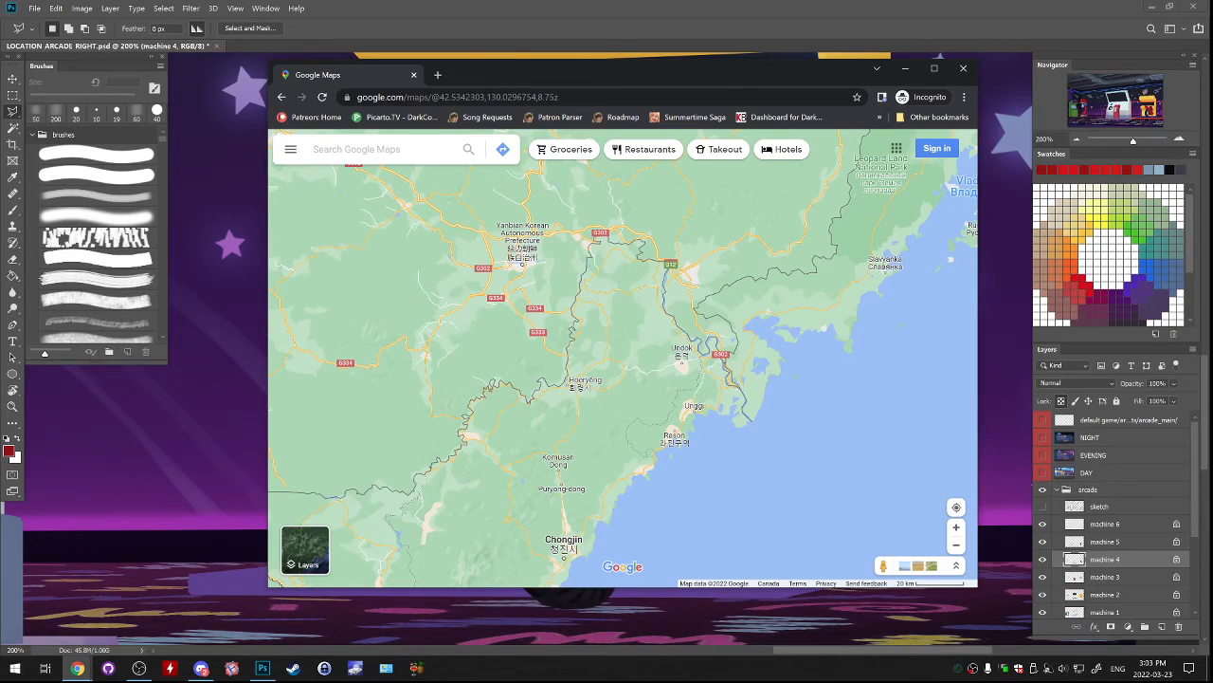
pyautogui.scroll(1, 825, 462)
pyautogui.moveTo(815, 398); pyautogui.dragTo(778, 508)
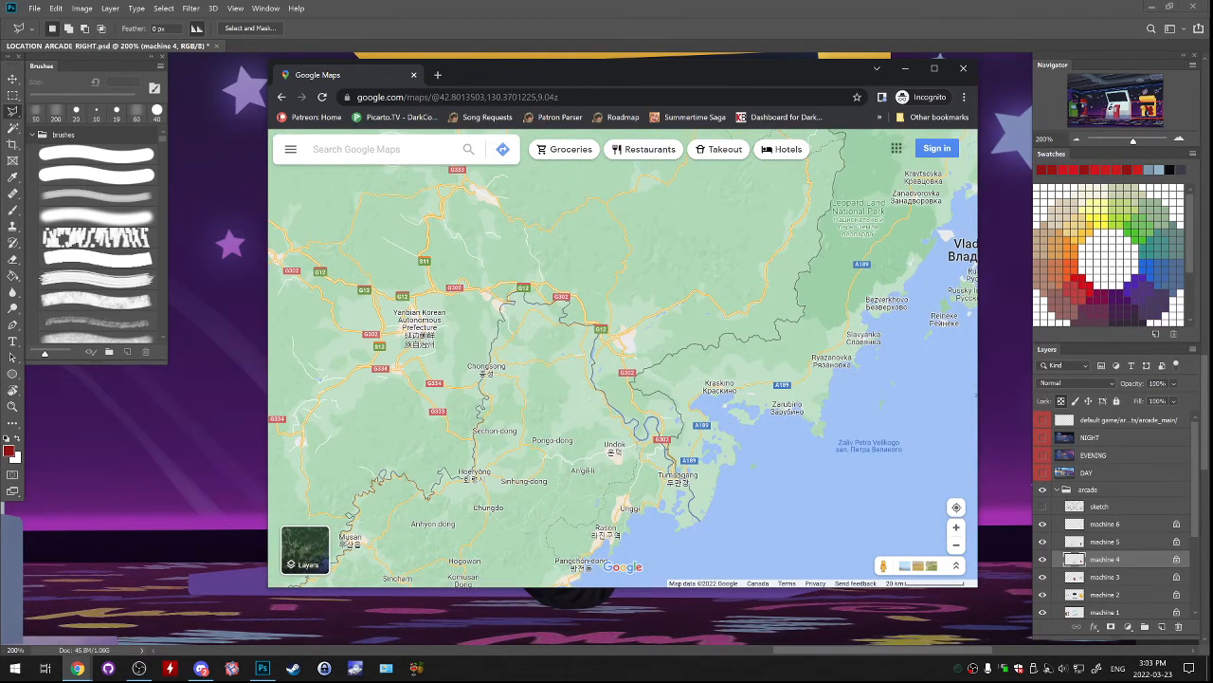
pyautogui.scroll(4, 729, 468)
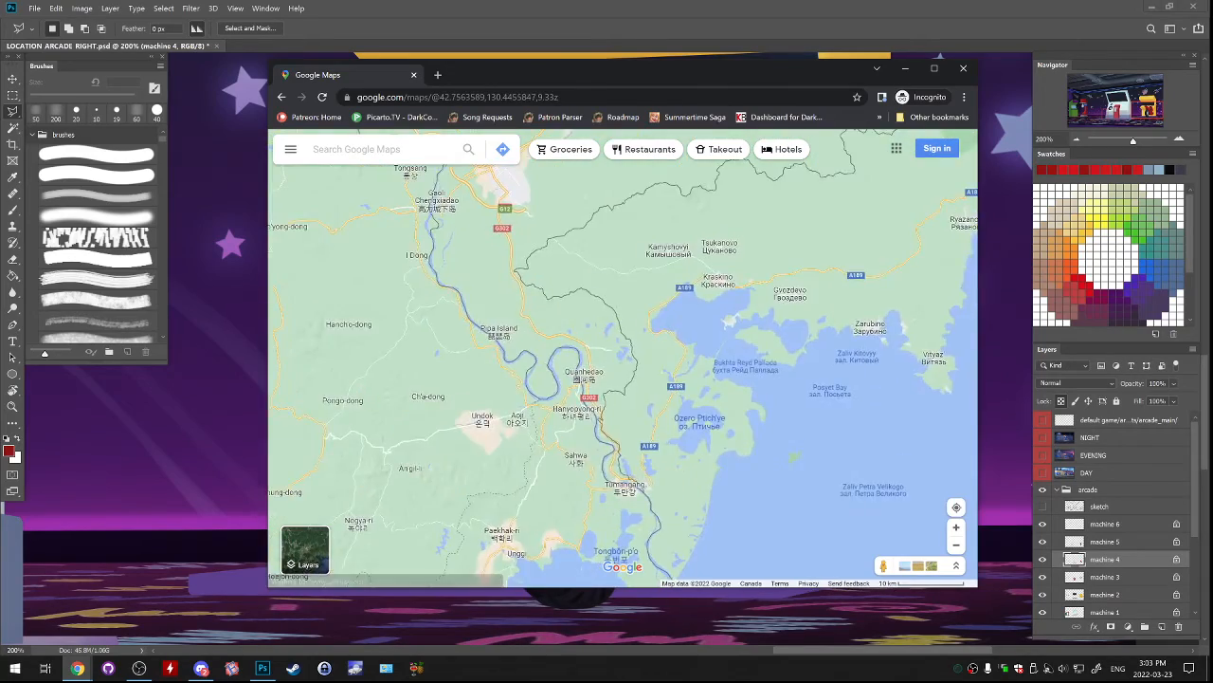
pyautogui.scroll(-2, 729, 468)
pyautogui.moveTo(729, 468); pyautogui.dragTo(792, 361)
pyautogui.scroll(2, 711, 405)
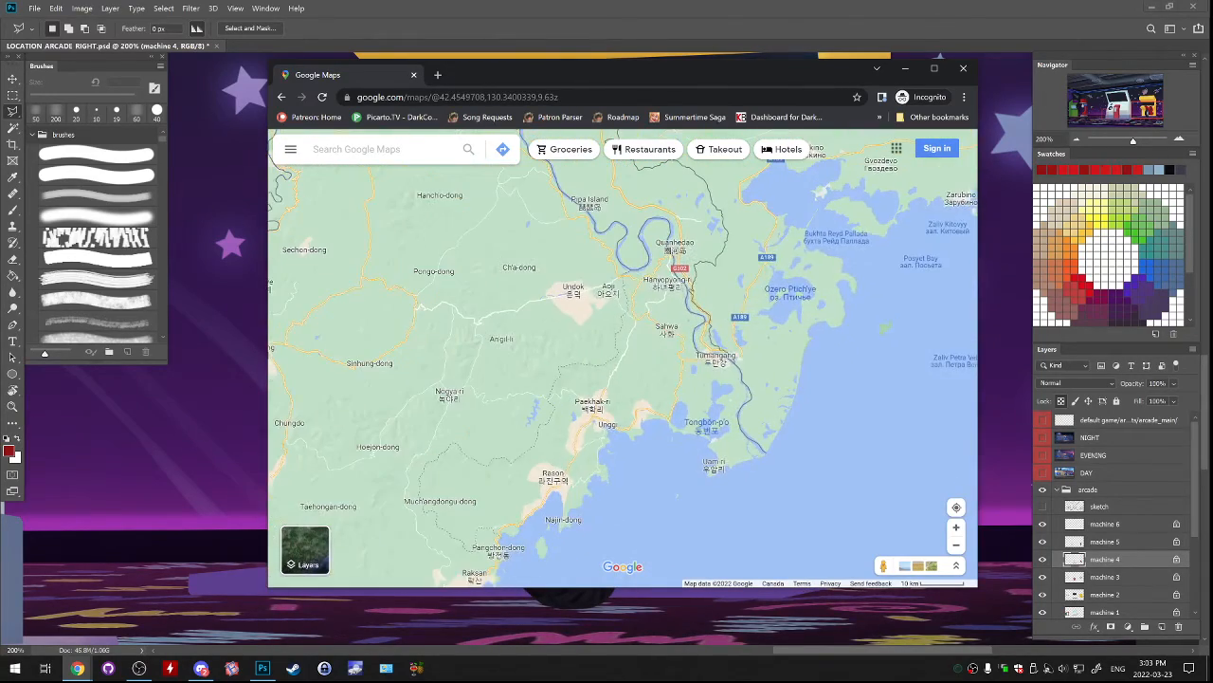
pyautogui.moveTo(711, 405); pyautogui.dragTo(730, 511)
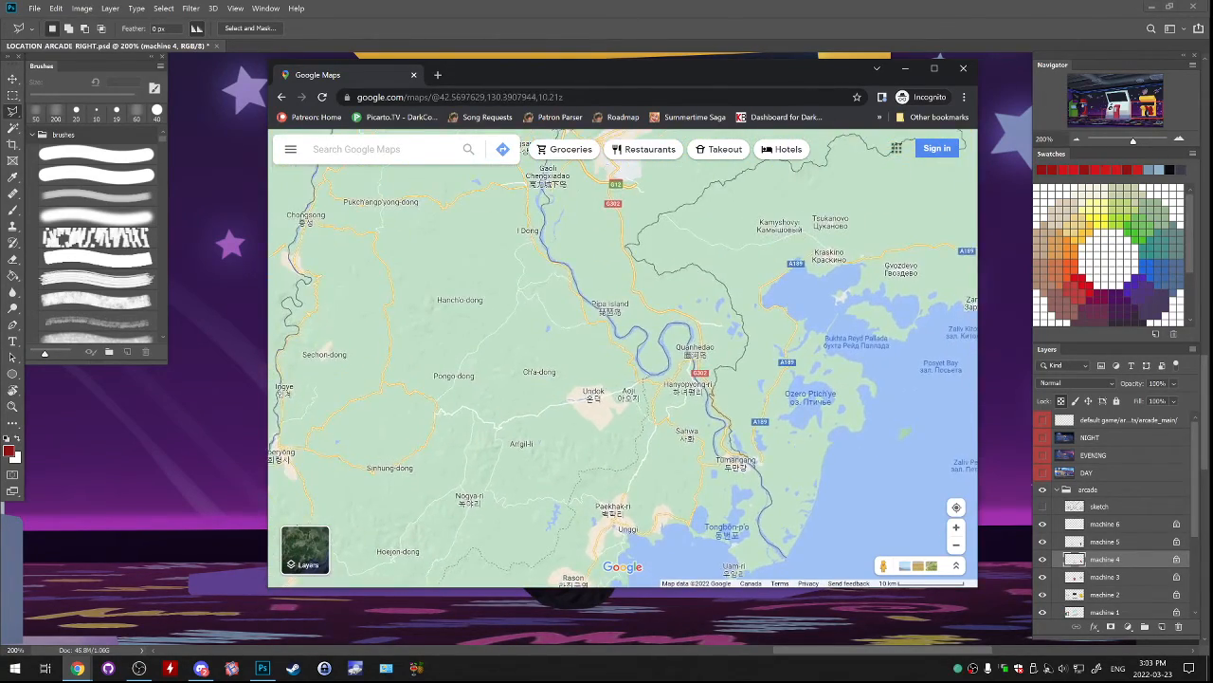
# Examine the river bends around Quanhedao and Tumangang, and compare the border's location with Chongsong, Chongjin and Vladivostok.
pyautogui.scroll(-2, 716, 321)
pyautogui.moveTo(715, 320); pyautogui.dragTo(739, 355)
pyautogui.scroll(3, 739, 365)
pyautogui.scroll(-5, 654, 356)
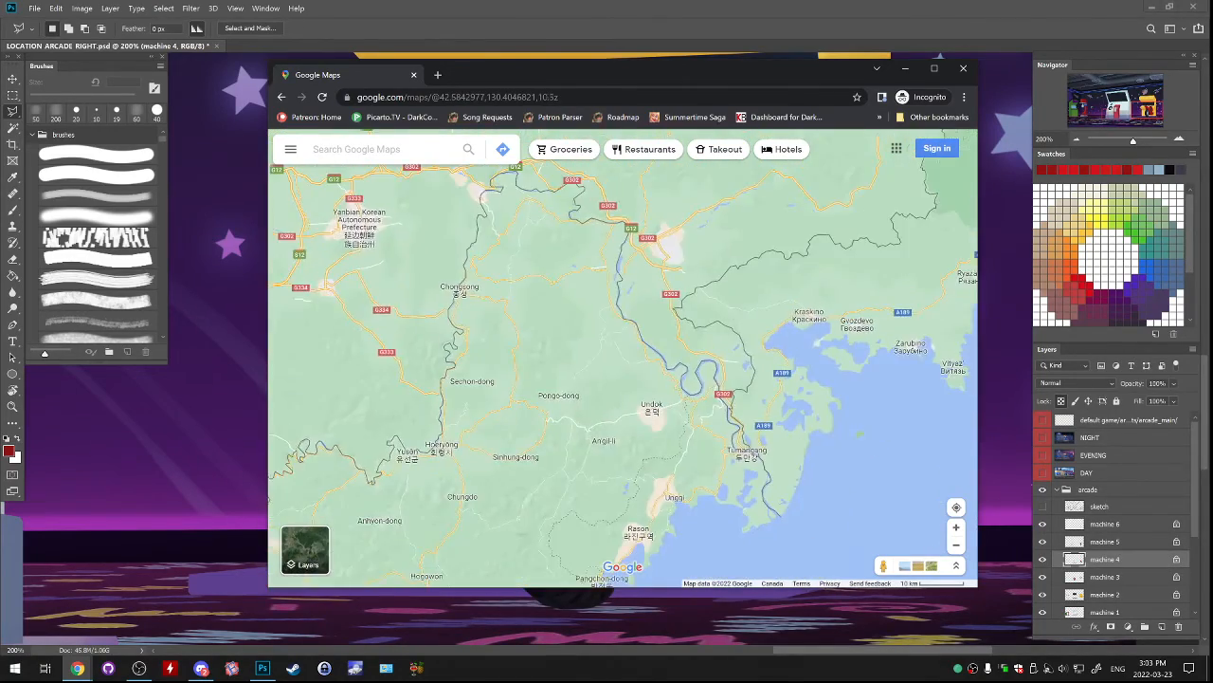
pyautogui.scroll(6, 654, 356)
pyautogui.moveTo(654, 355); pyautogui.dragTo(672, 182)
pyautogui.moveTo(607, 360); pyautogui.dragTo(409, 459)
pyautogui.scroll(-3, 694, 406)
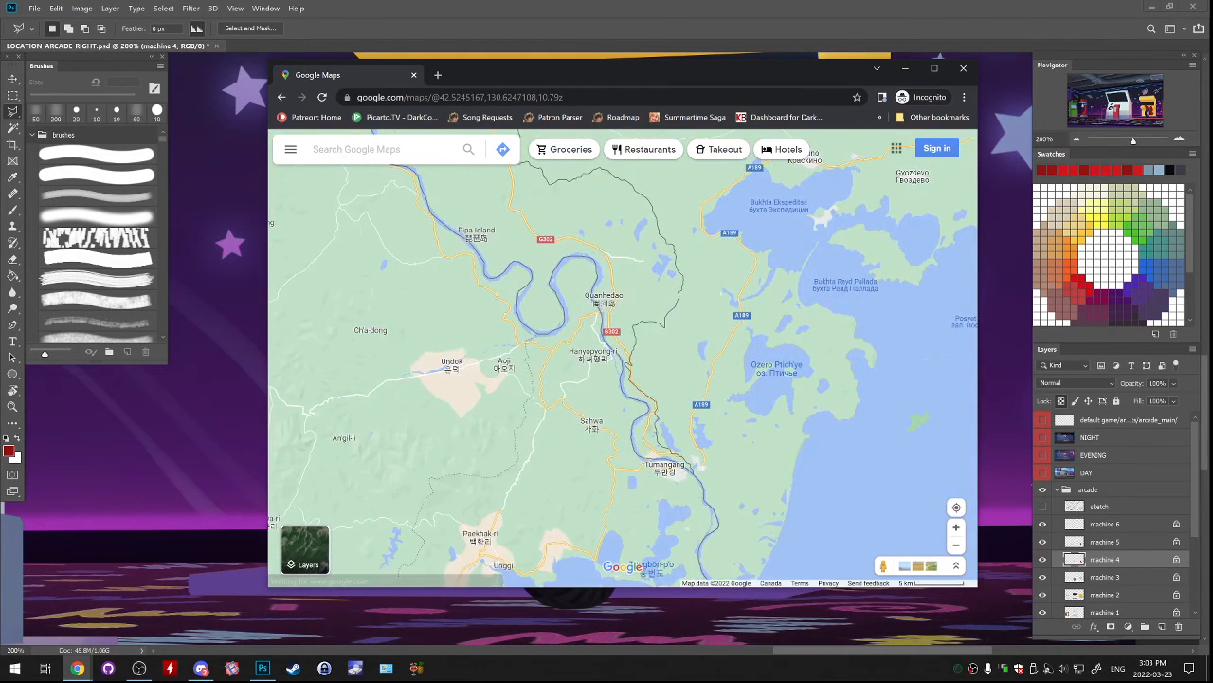
pyautogui.scroll(-1, 867, 370)
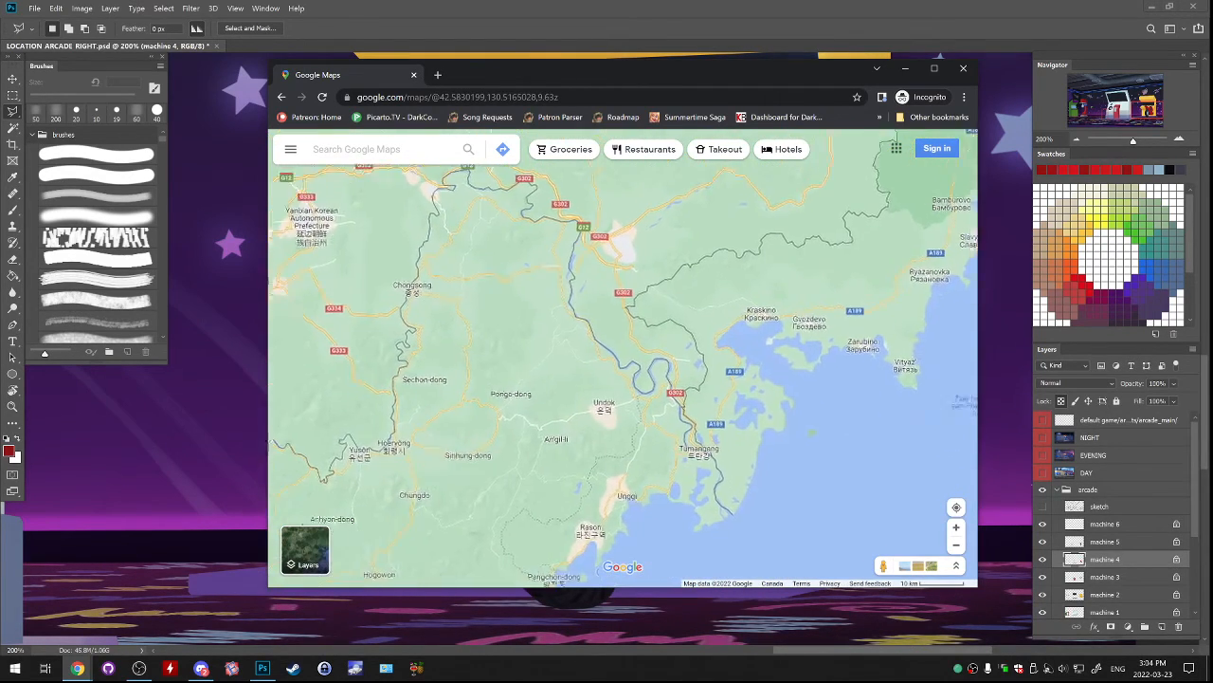
pyautogui.scroll(-1, 867, 370)
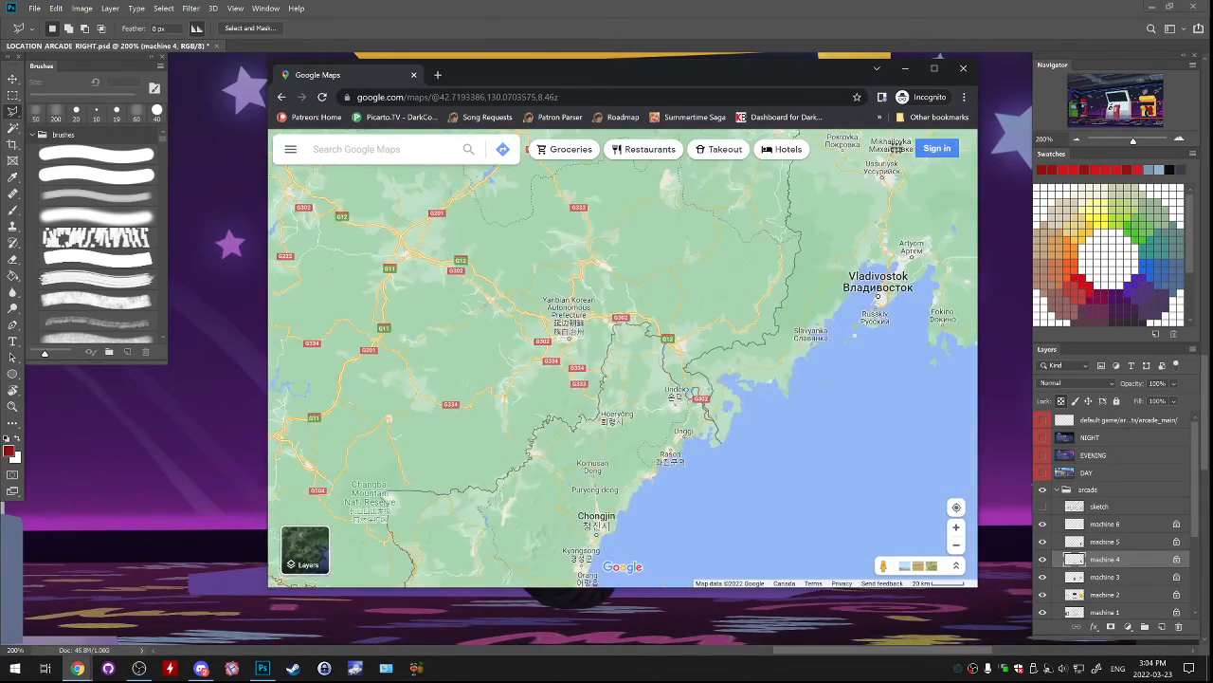
# Inspect the point near Khasan and Tumangang where China, Russia and North Korea meet, and the river's course to the sea.
pyautogui.scroll(4, 770, 440)
pyautogui.moveTo(735, 438); pyautogui.dragTo(795, 505)
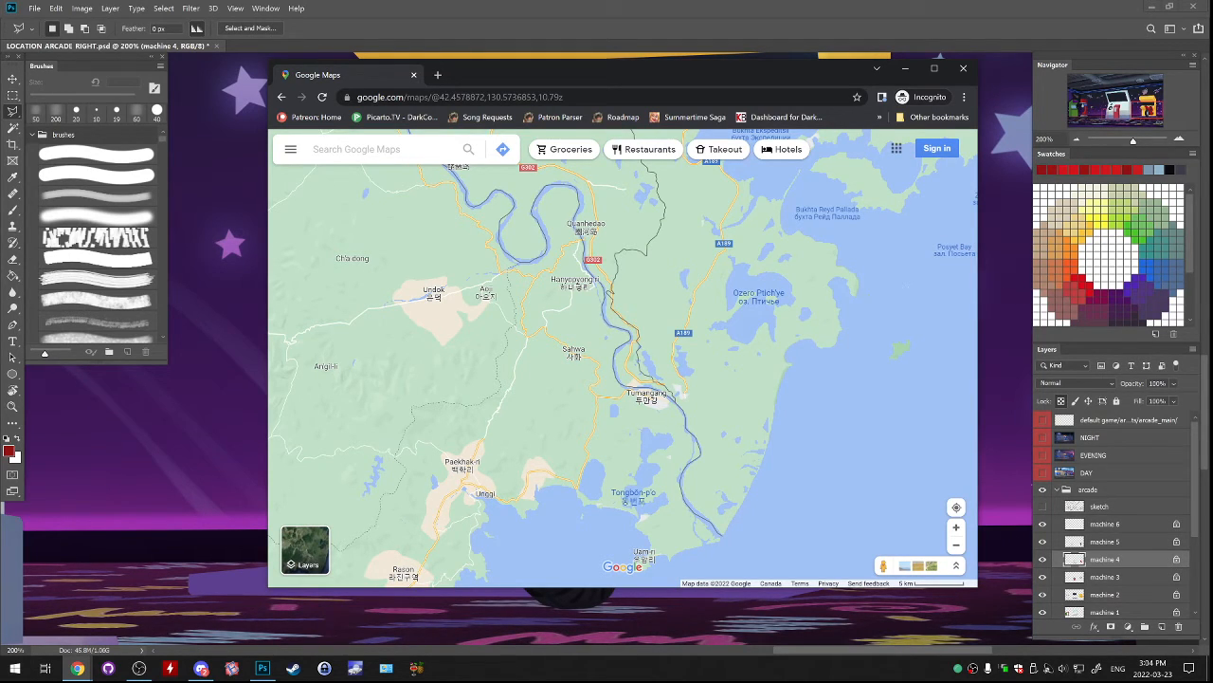
pyautogui.scroll(-4, 784, 476)
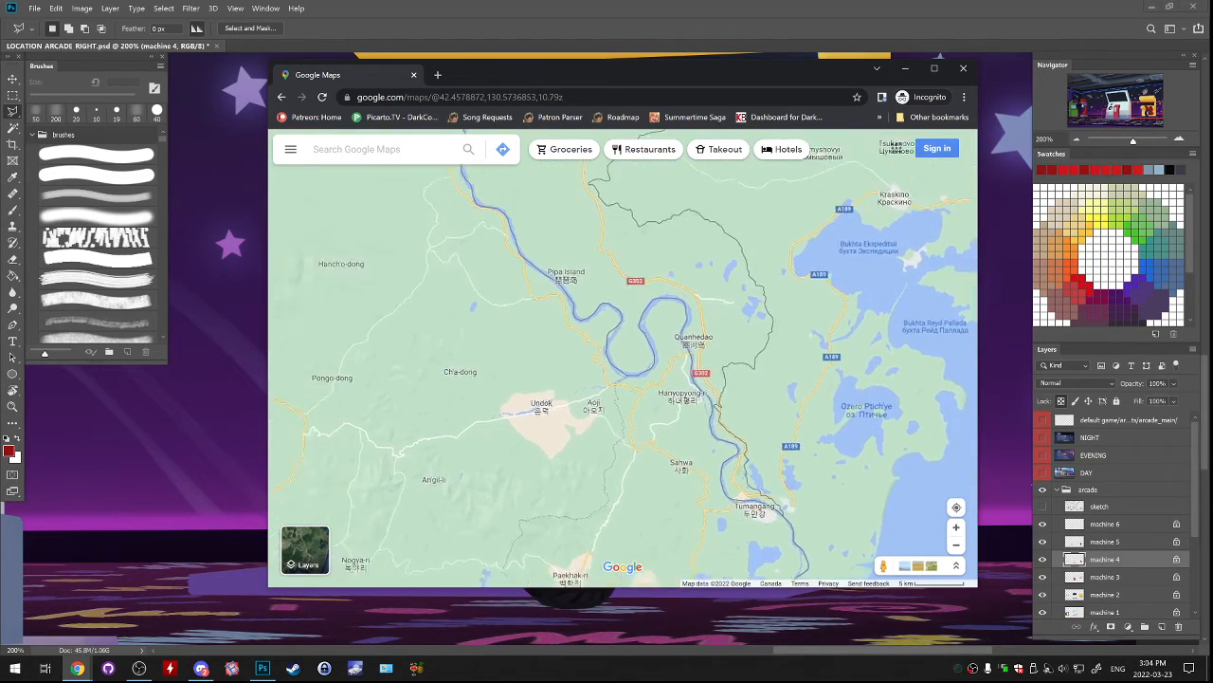
pyautogui.scroll(5, 795, 476)
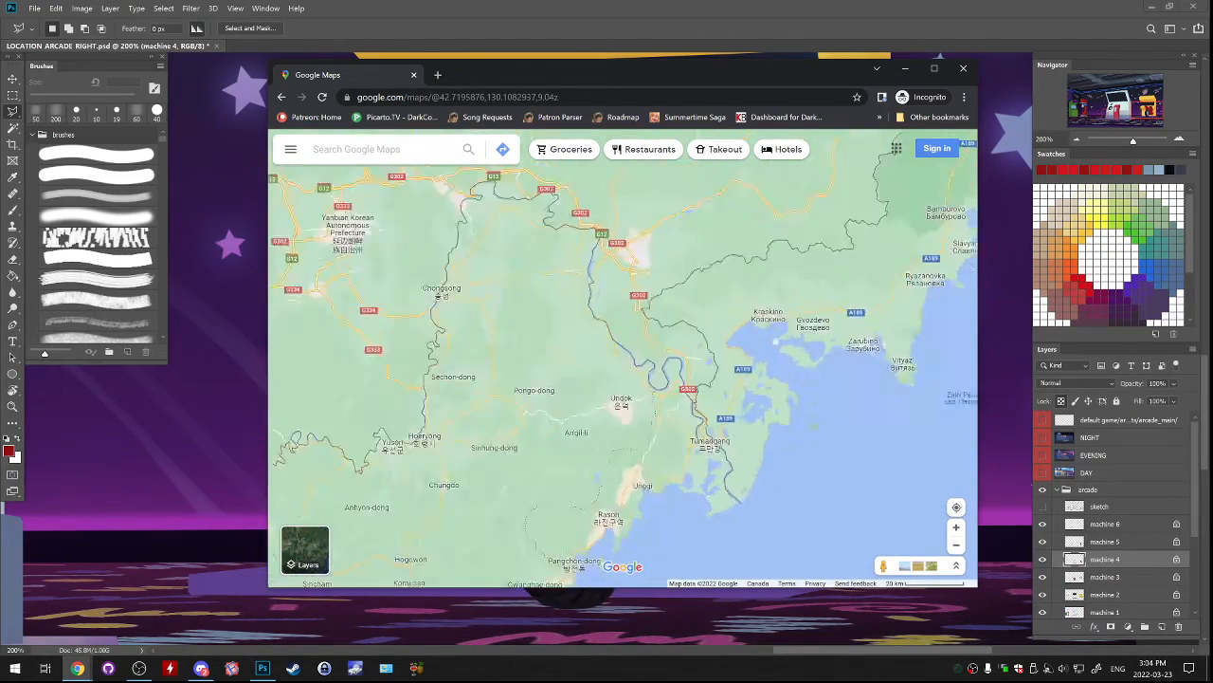
pyautogui.moveTo(734, 468); pyautogui.dragTo(760, 545)
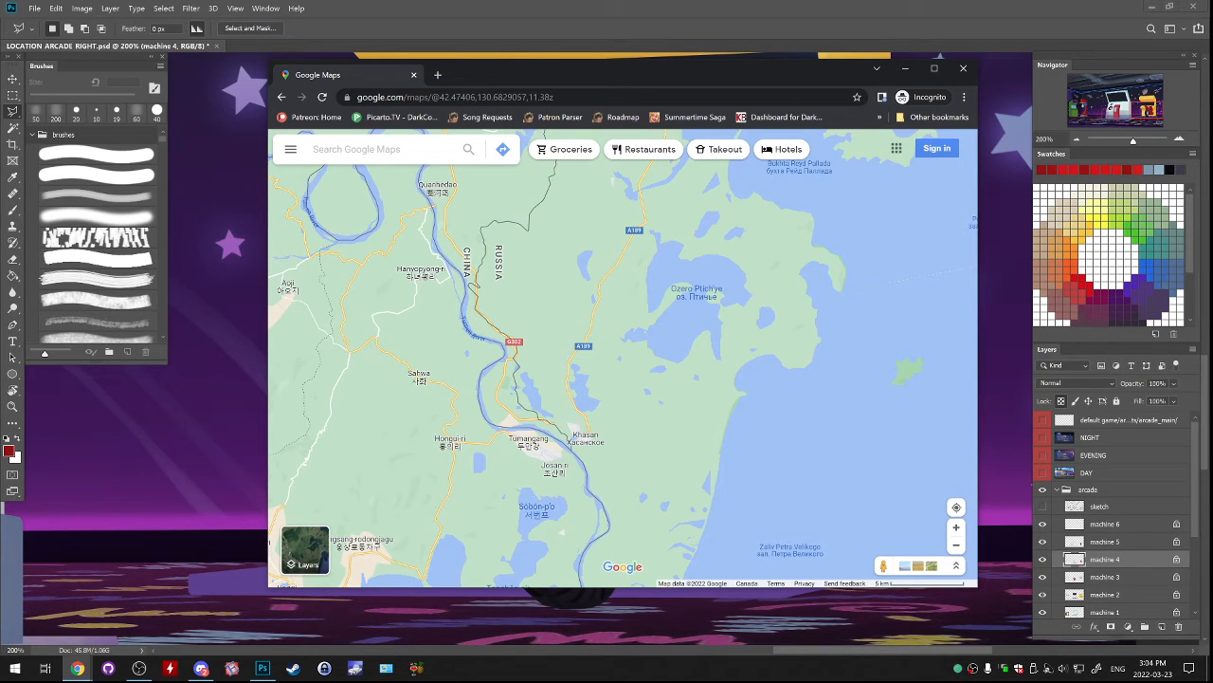
pyautogui.scroll(-5, 630, 406)
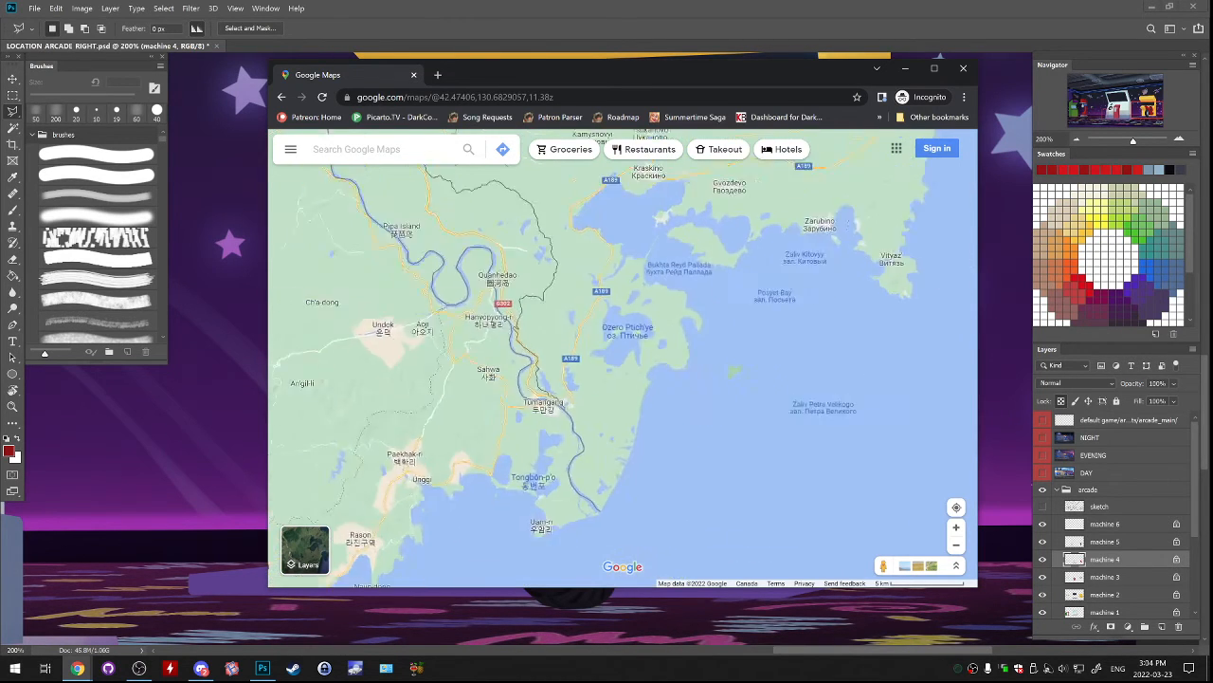
pyautogui.moveTo(630, 406); pyautogui.dragTo(643, 428)
pyautogui.scroll(-2, 644, 428)
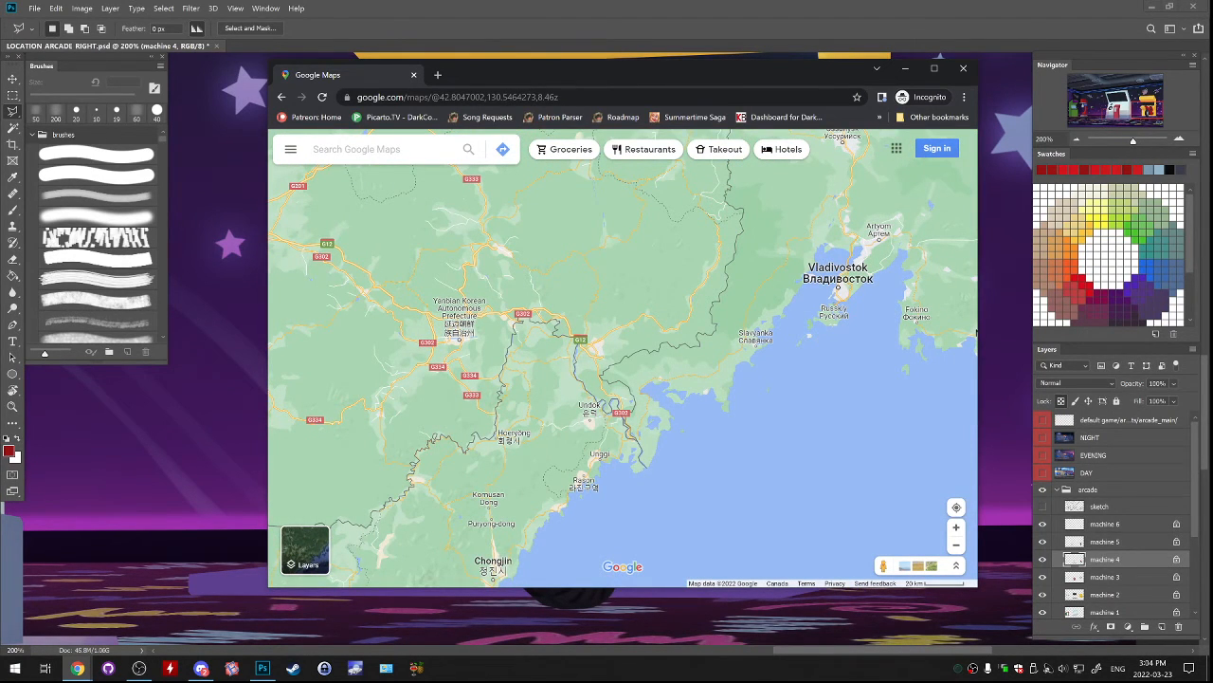
pyautogui.scroll(3, 584, 508)
pyautogui.scroll(-2, 584, 507)
pyautogui.moveTo(584, 507); pyautogui.dragTo(648, 446)
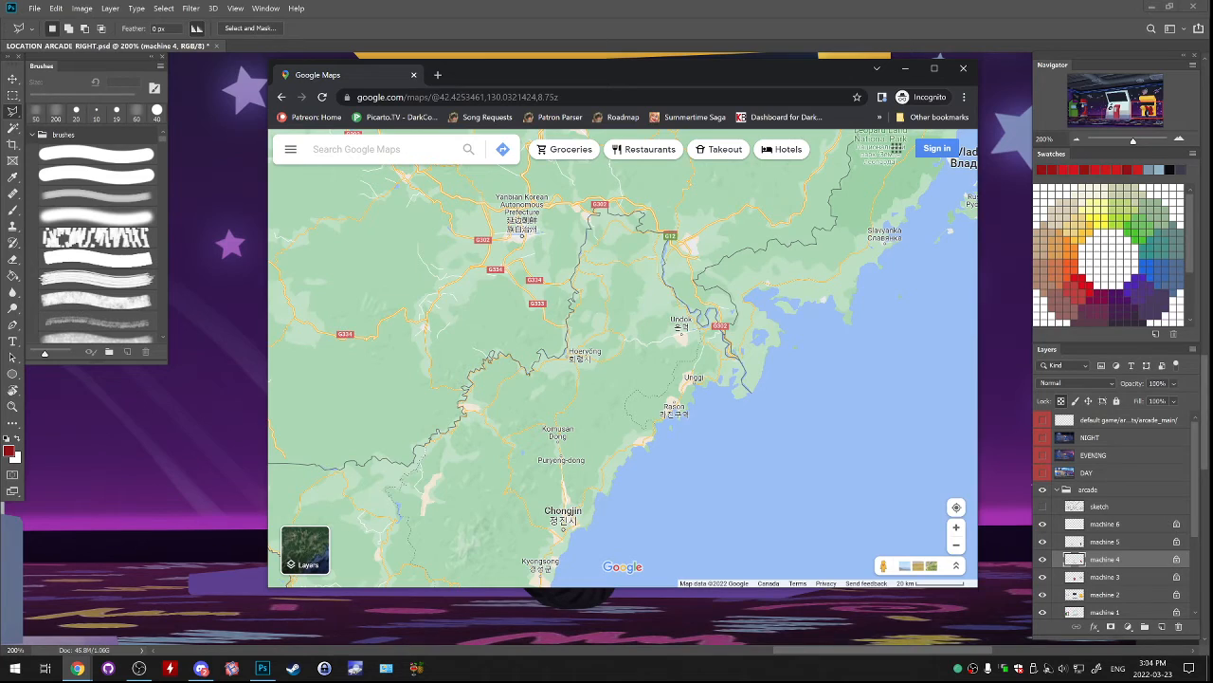
# Compare the Korean Peninsula's position with Liaoning, Japan, China and Mongolia, widening the view to all of Asia.
pyautogui.scroll(-1, 863, 403)
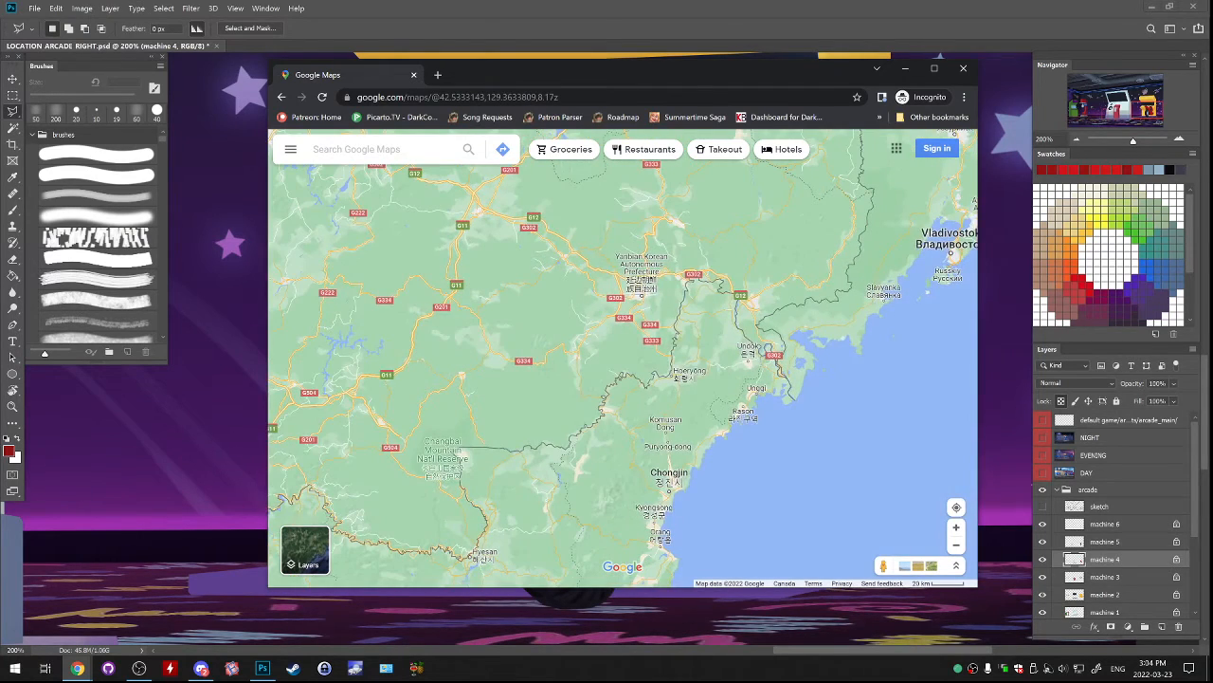
pyautogui.moveTo(830, 336); pyautogui.dragTo(780, 327)
pyautogui.scroll(-1, 813, 417)
pyautogui.scroll(-3, 823, 406)
pyautogui.moveTo(822, 405); pyautogui.dragTo(863, 213)
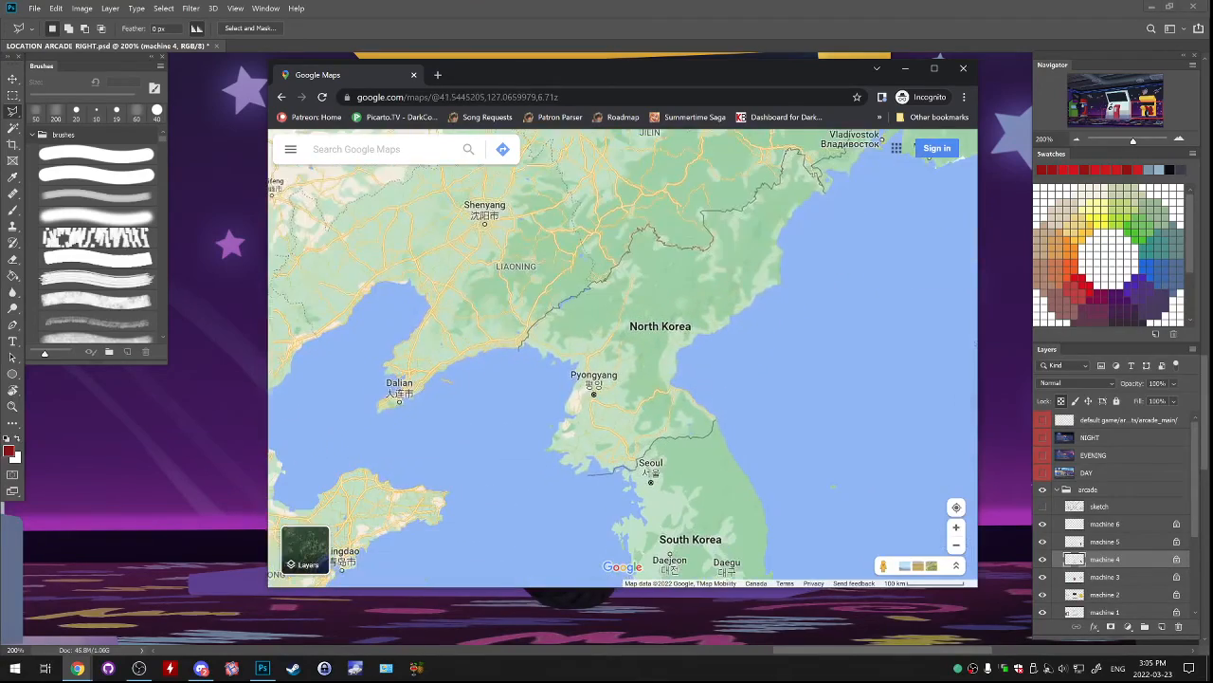
pyautogui.scroll(-7, 810, 384)
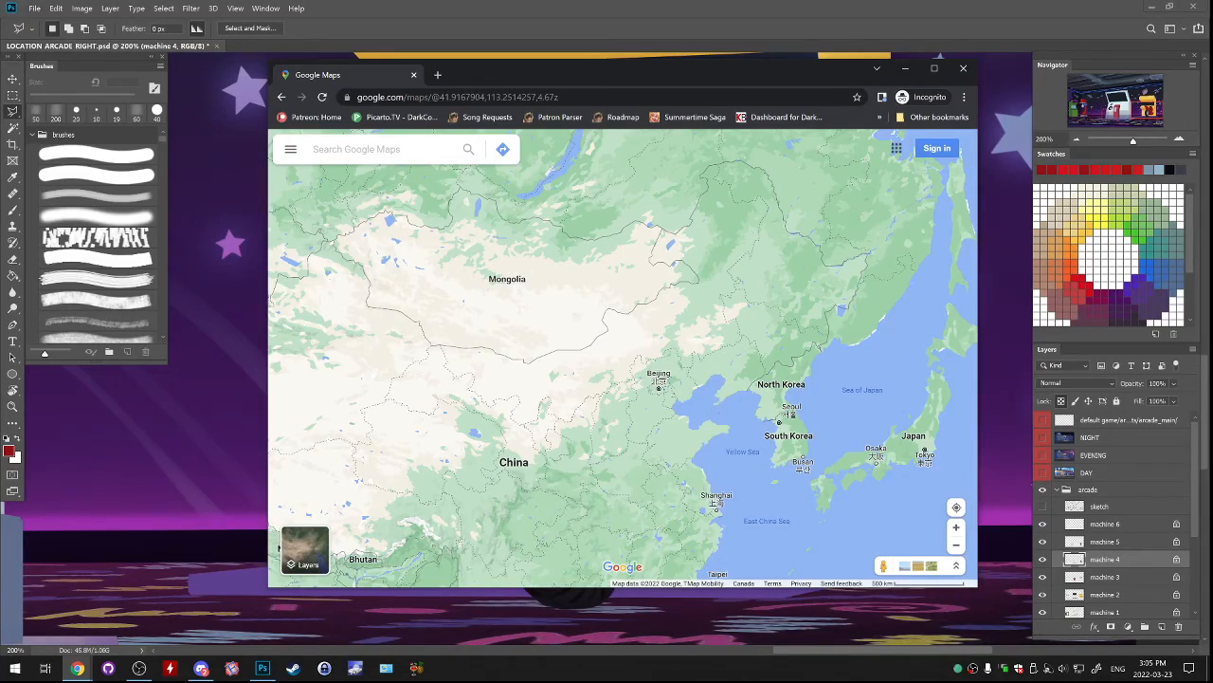
pyautogui.scroll(-4, 871, 422)
pyautogui.moveTo(870, 422); pyautogui.dragTo(770, 332)
pyautogui.scroll(-2, 770, 334)
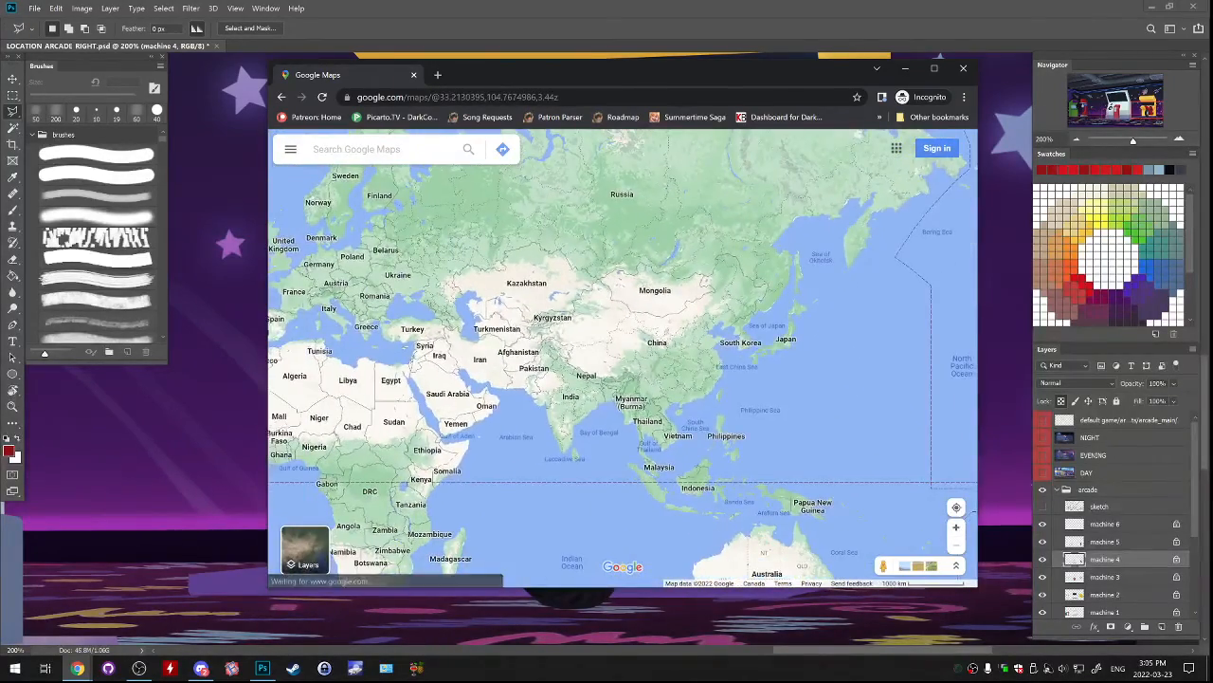
# Look over North America from Alaska to Greenland on the map, and move the browser window off the artwork.
pyautogui.moveTo(569, 351); pyautogui.dragTo(874, 376)
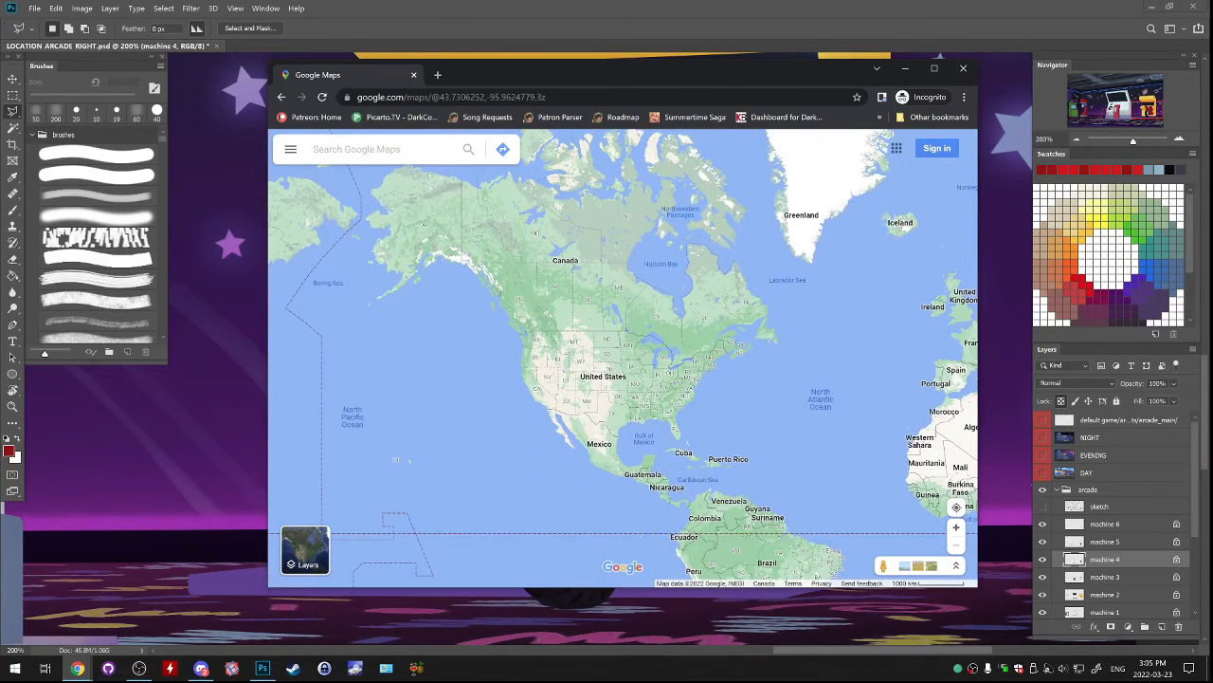
pyautogui.moveTo(759, 361); pyautogui.dragTo(708, 395)
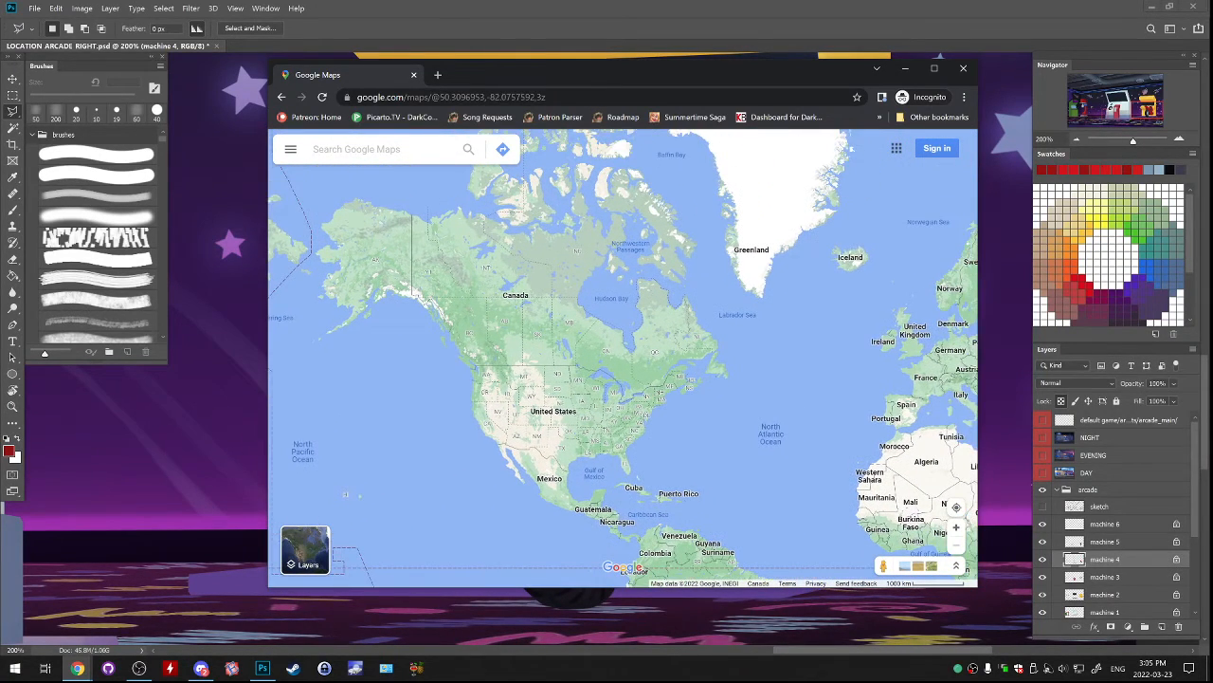
pyautogui.scroll(4, 634, 380)
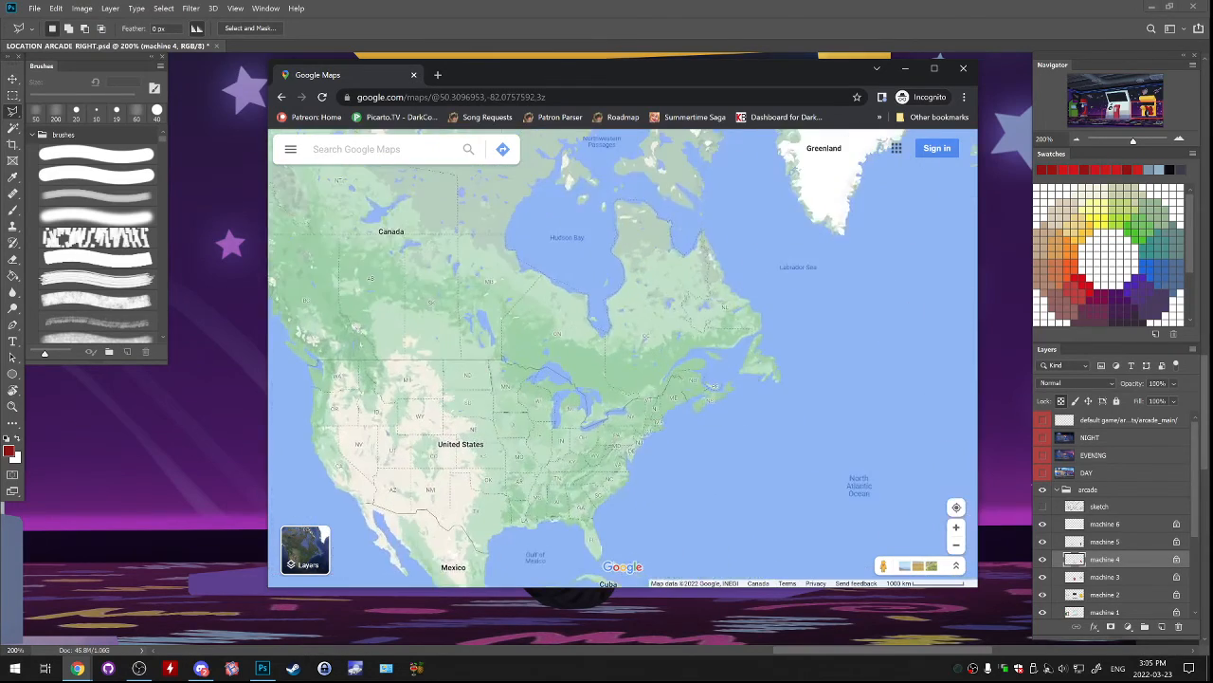
pyautogui.moveTo(633, 380)
pyautogui.mouseDown()
pyautogui.moveTo(651, 378)
pyautogui.moveTo(646, 369)
pyautogui.mouseUp()
pyautogui.scroll(-2, 833, 417)
pyautogui.moveTo(833, 416); pyautogui.dragTo(390, 358)
pyautogui.moveTo(606, 75); pyautogui.dragTo(0, 147)
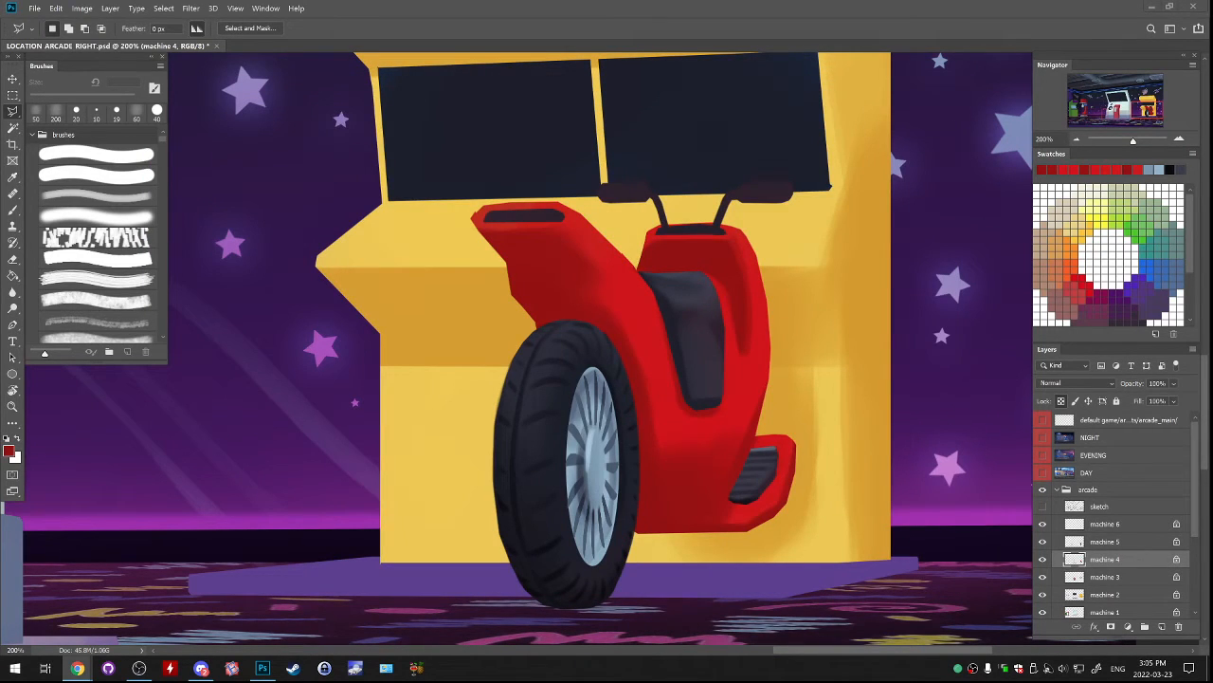
# Switch to Photoshop, darken the brush colour to a deep red and shade the scooter body above the wheel at 80 px.
pyautogui.hotkey('alt', 'Tab')
pyautogui.press('b')
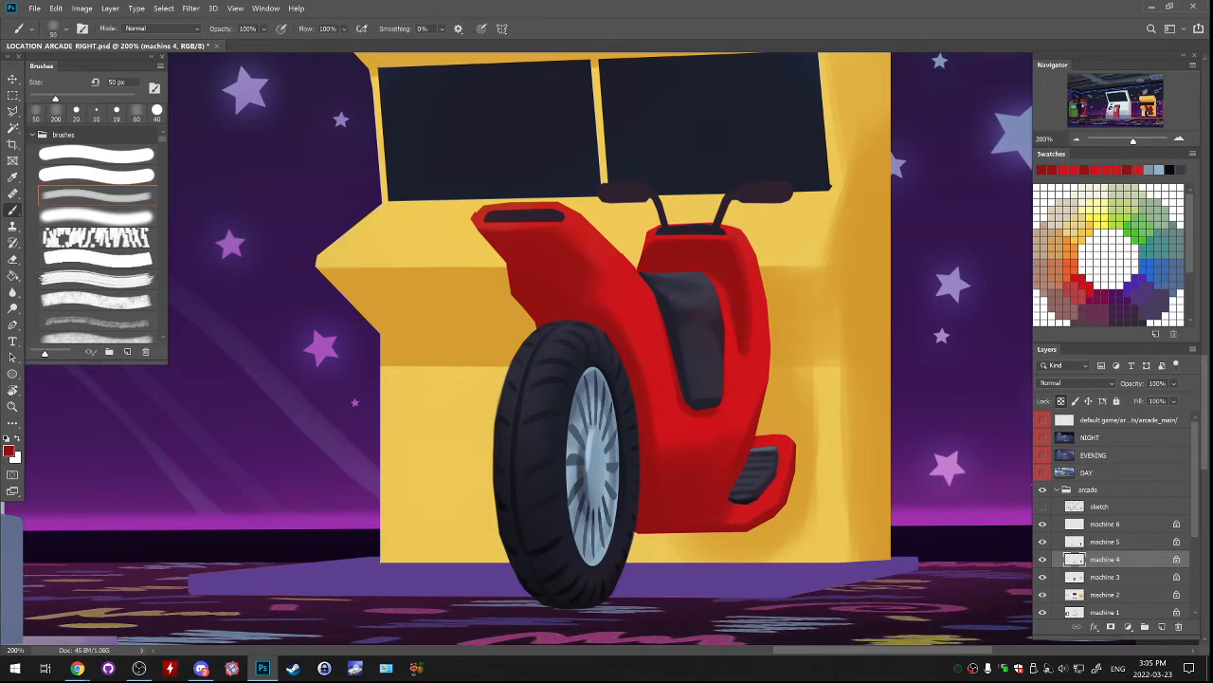
pyautogui.press('n')
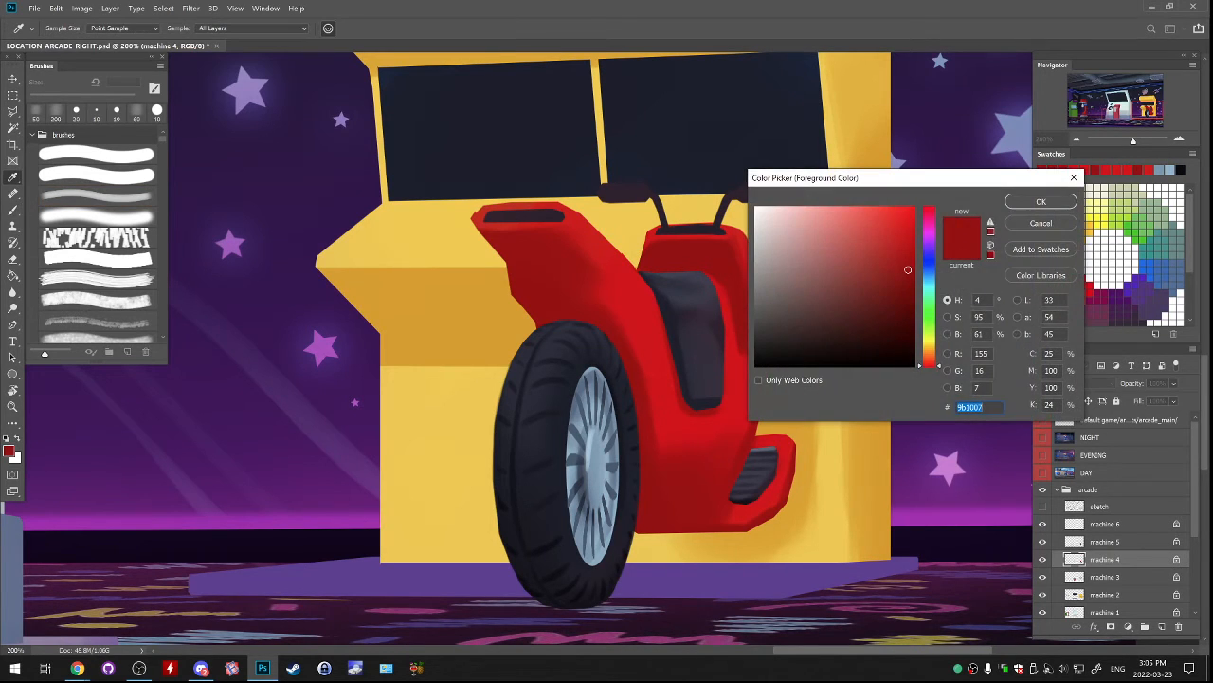
pyautogui.moveTo(908, 269); pyautogui.dragTo(915, 297)
pyautogui.press('Return')
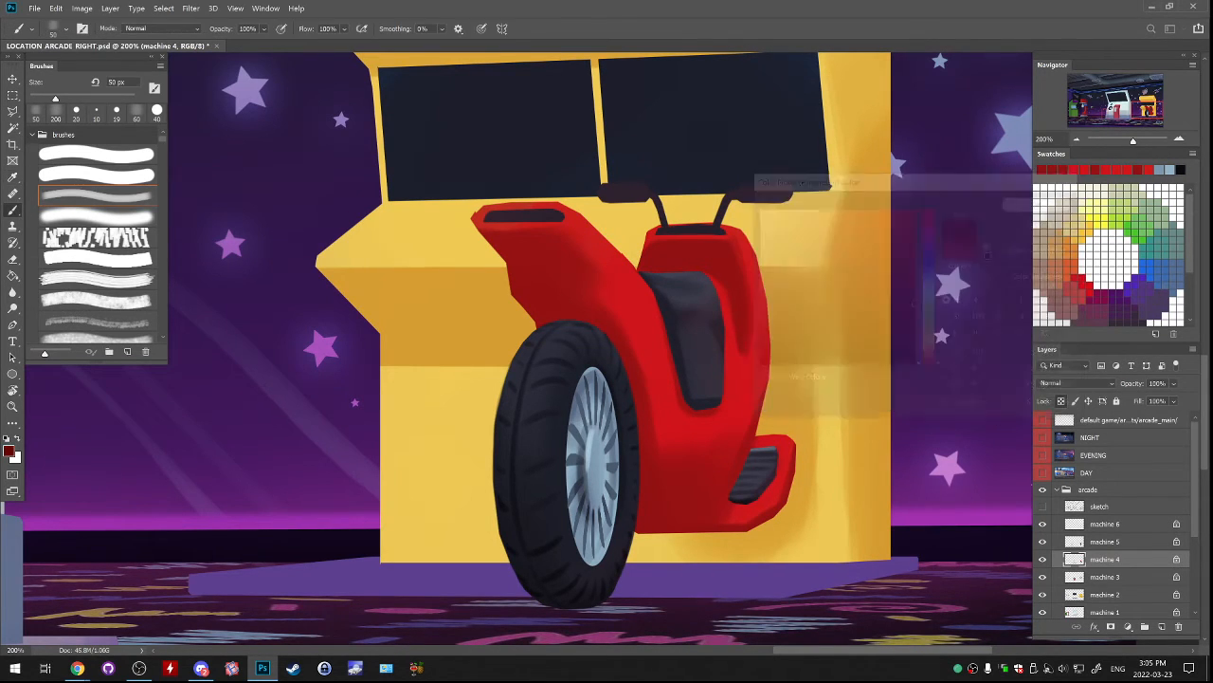
pyautogui.press(']')
pyautogui.press(']')
pyautogui.press(']')
pyautogui.press(']')
pyautogui.press(']')
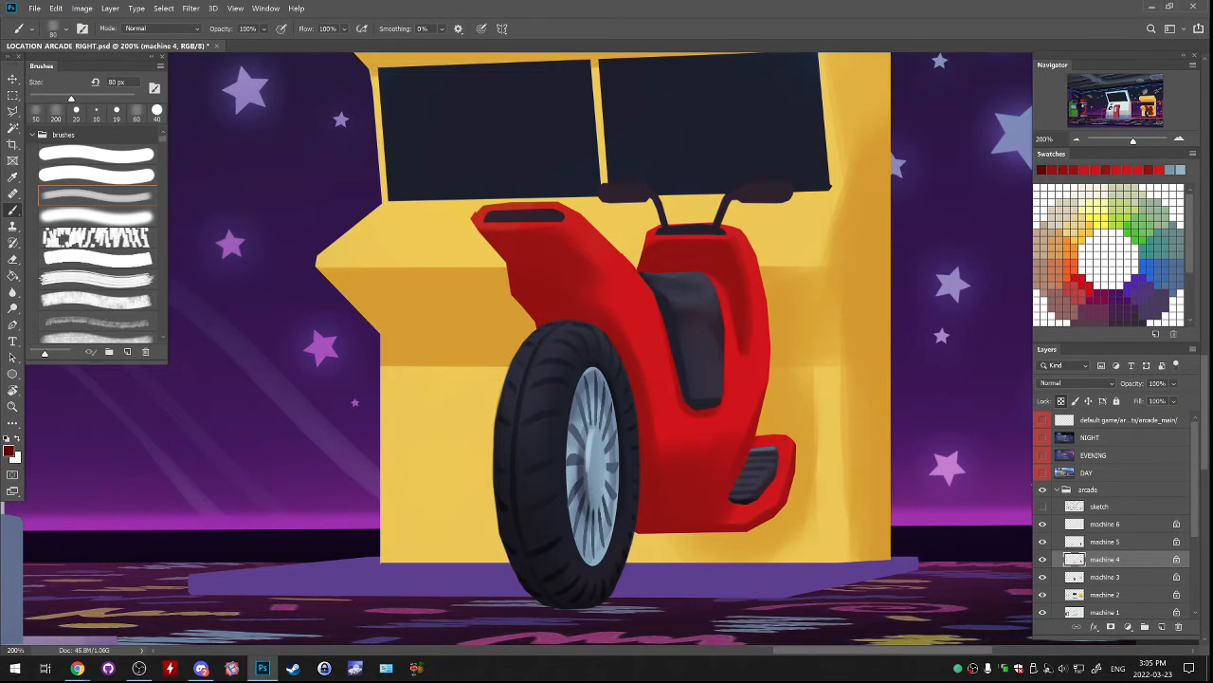
pyautogui.moveTo(584, 309); pyautogui.dragTo(552, 306)
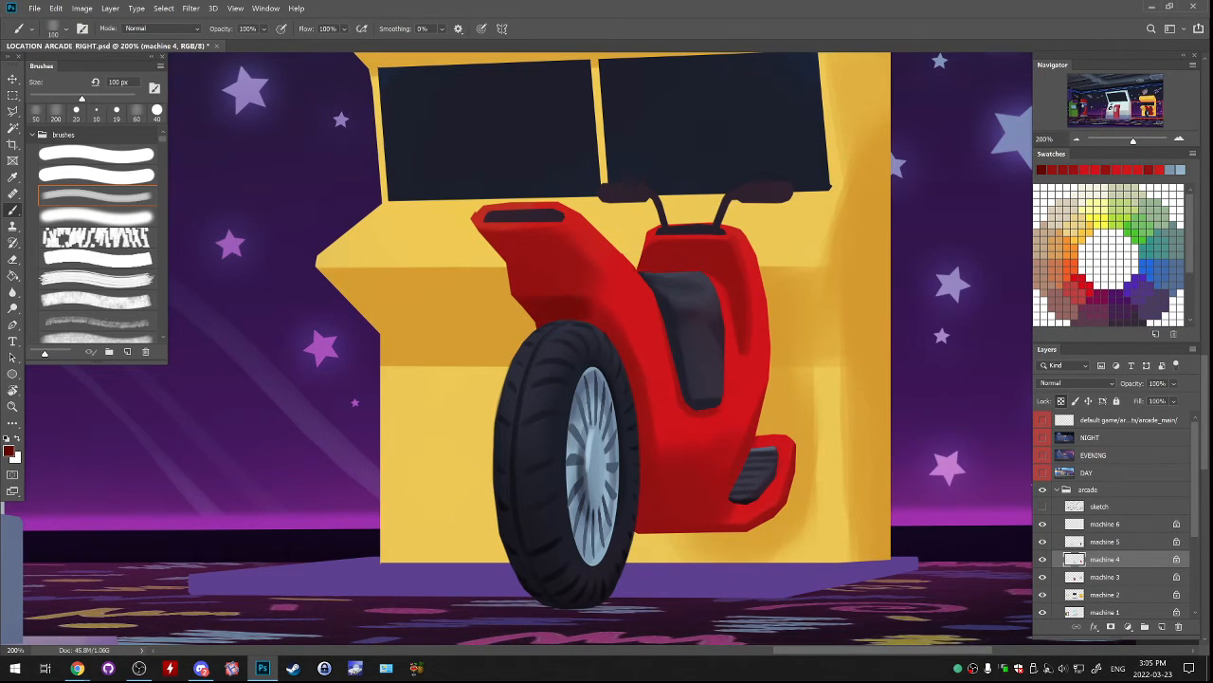
# Undo the last stroke and shade the bottom of the red scooter body with a 150 px brush.
pyautogui.press(']')
pyautogui.press(']')
pyautogui.hotkey('ctrl', 'z')
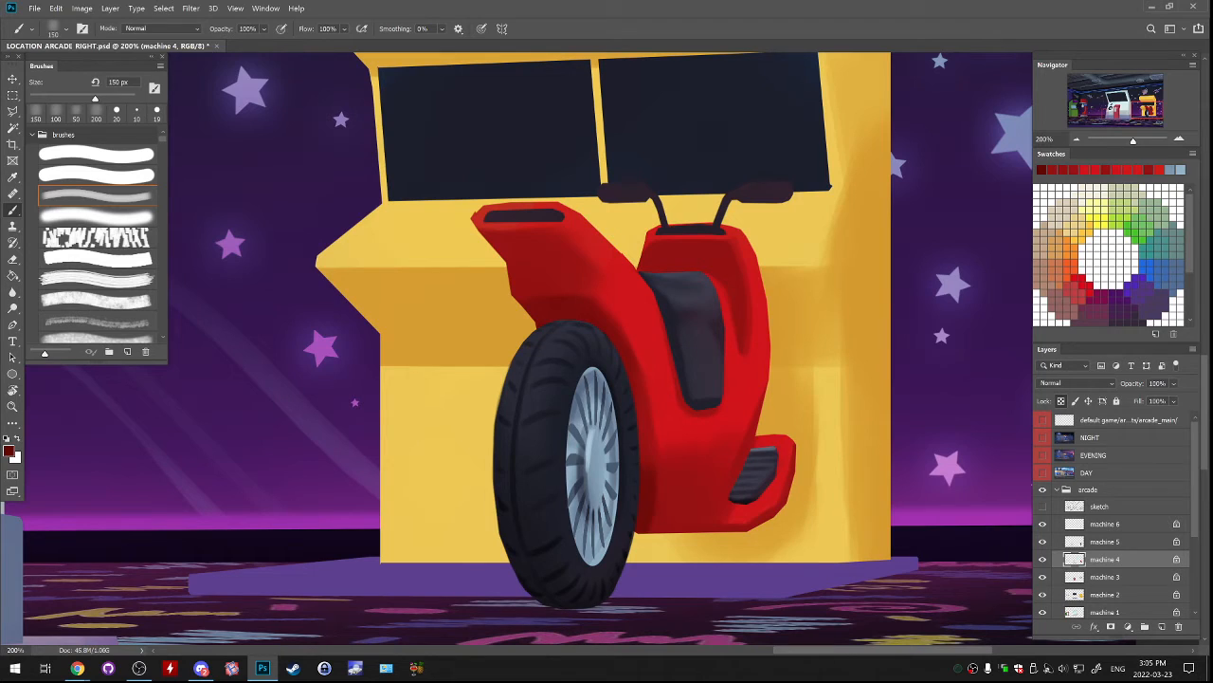
pyautogui.moveTo(666, 528); pyautogui.dragTo(681, 531)
# Lasso a small rounded panel at the bottom of the scooter body and fill it with grey-blue brush strokes.
pyautogui.press('l')
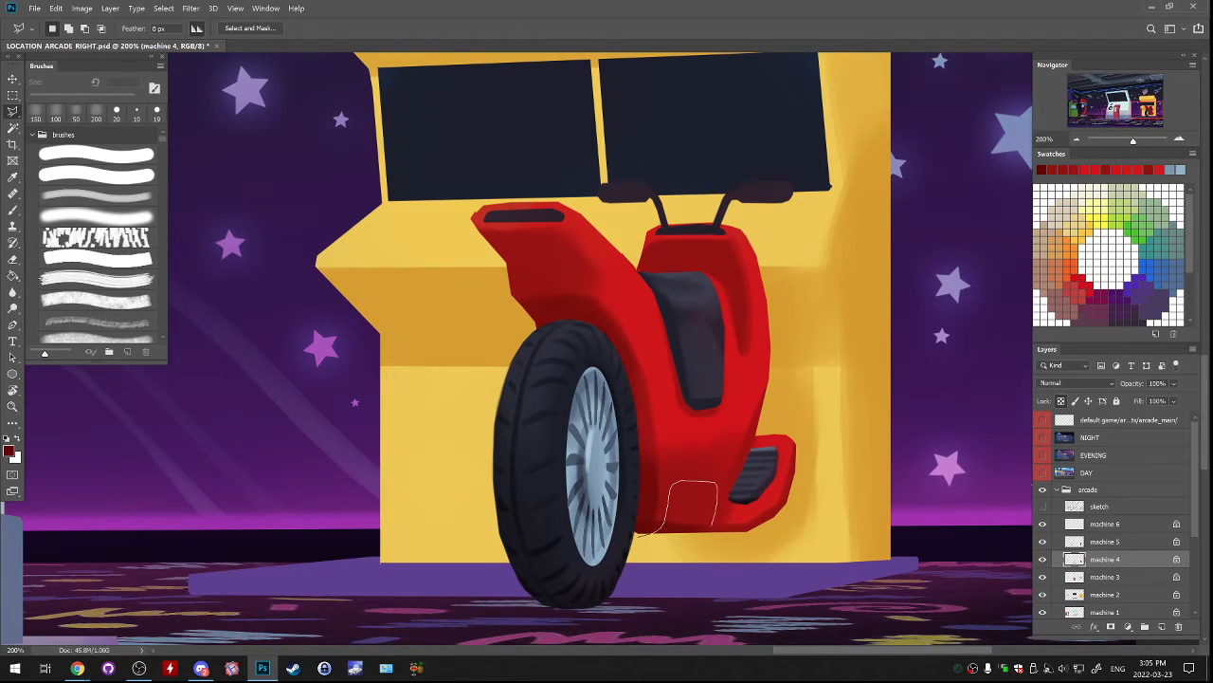
pyautogui.moveTo(716, 524)
pyautogui.mouseDown()
pyautogui.moveTo(572, 558)
pyautogui.moveTo(686, 597)
pyautogui.moveTo(655, 598)
pyautogui.moveTo(574, 639)
pyautogui.moveTo(616, 400)
pyautogui.moveTo(599, 459)
pyautogui.mouseUp()
pyautogui.press('b')
pyautogui.keyDown('alt'); pyautogui.click(935, 277); pyautogui.keyUp('alt')
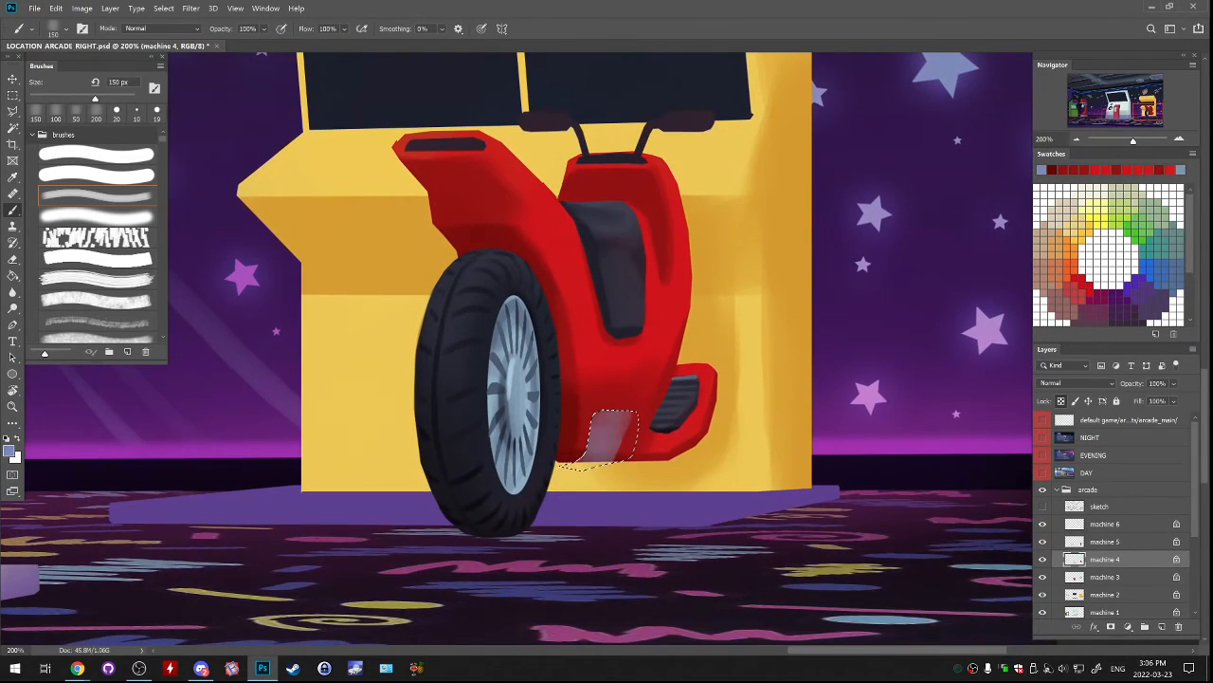
pyautogui.moveTo(616, 415)
pyautogui.mouseDown()
pyautogui.moveTo(603, 458)
pyautogui.moveTo(624, 459)
pyautogui.mouseUp()
pyautogui.moveTo(622, 415); pyautogui.dragTo(616, 458)
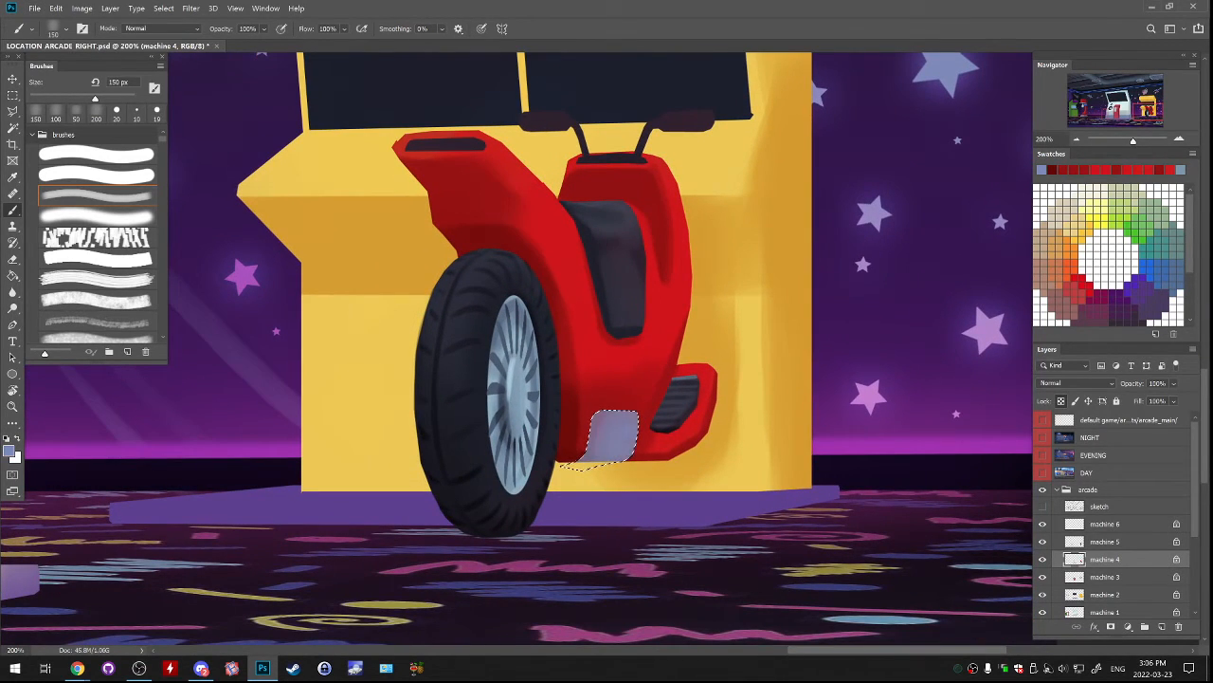
# Sample the panel's grey-blue and touch up its lower edge inside the selection with a 90 px brush.
pyautogui.keyDown('alt'); pyautogui.click(568, 444); pyautogui.keyUp('alt')
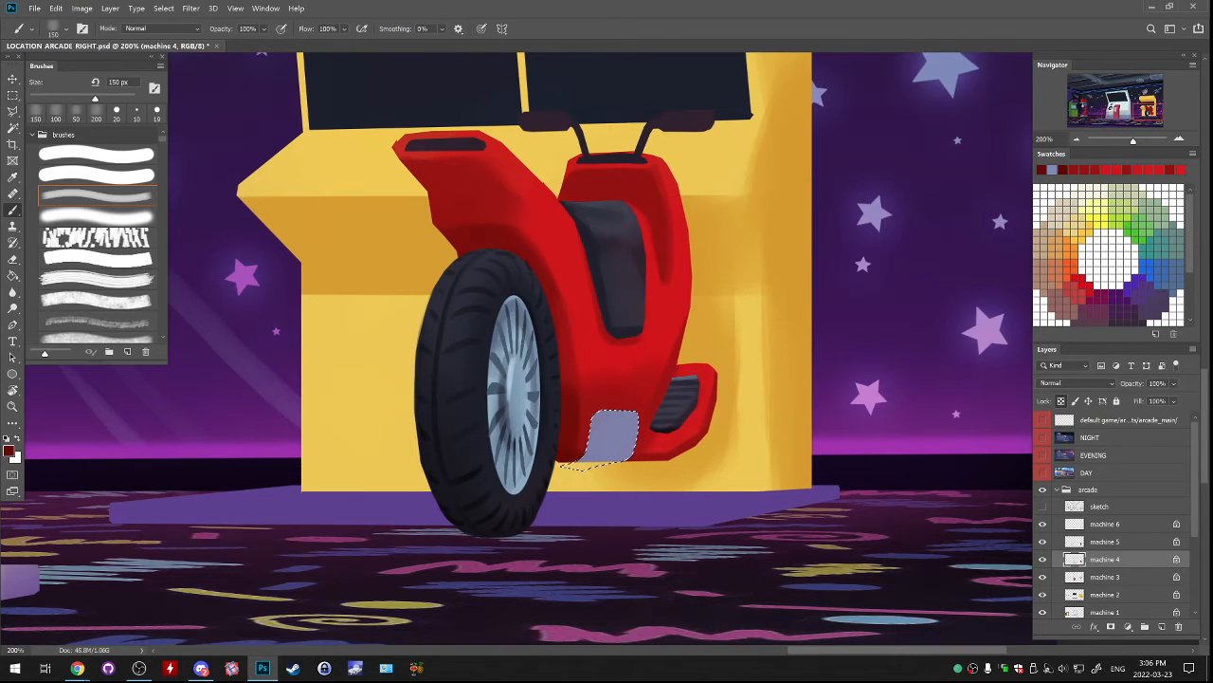
pyautogui.press('[')
pyautogui.press('[')
pyautogui.press('[')
pyautogui.keyDown('alt'); pyautogui.click(615, 434); pyautogui.keyUp('alt')
pyautogui.moveTo(586, 459); pyautogui.dragTo(631, 455)
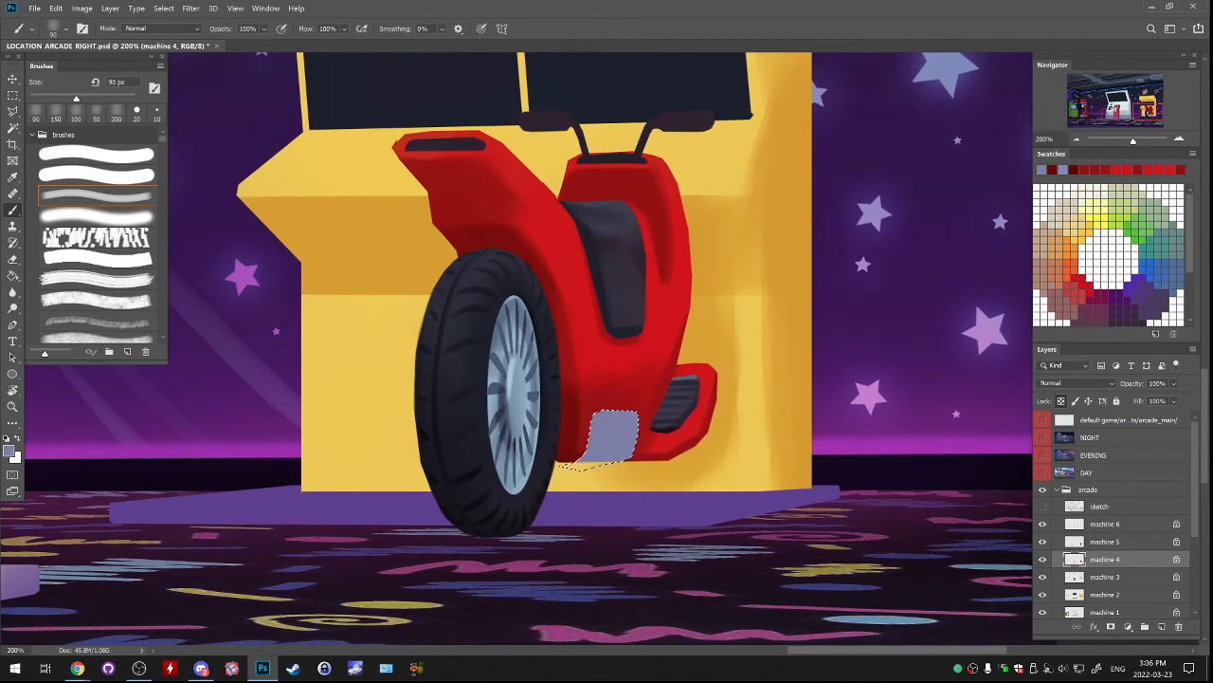
# Lighten the brush colour and model the selected grey-blue panel, lighter above and darker along its lower edge, with the 90 px brush.
pyautogui.click(9, 451)
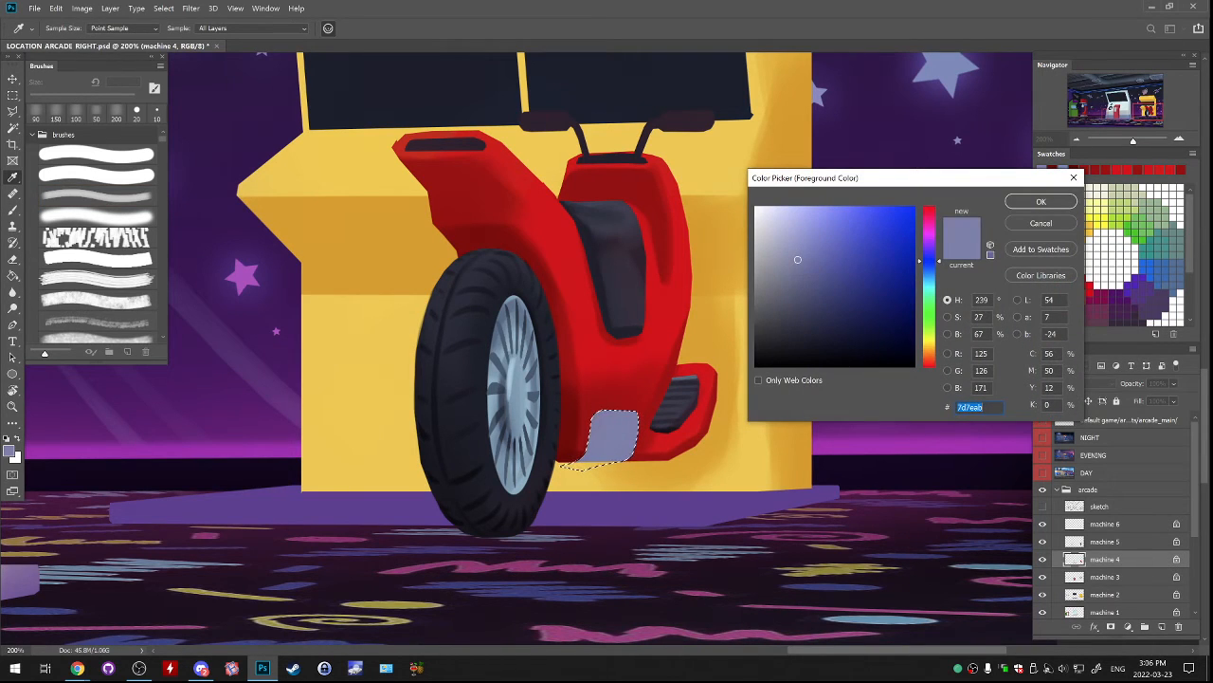
pyautogui.moveTo(793, 244); pyautogui.dragTo(787, 240)
pyautogui.press('Return')
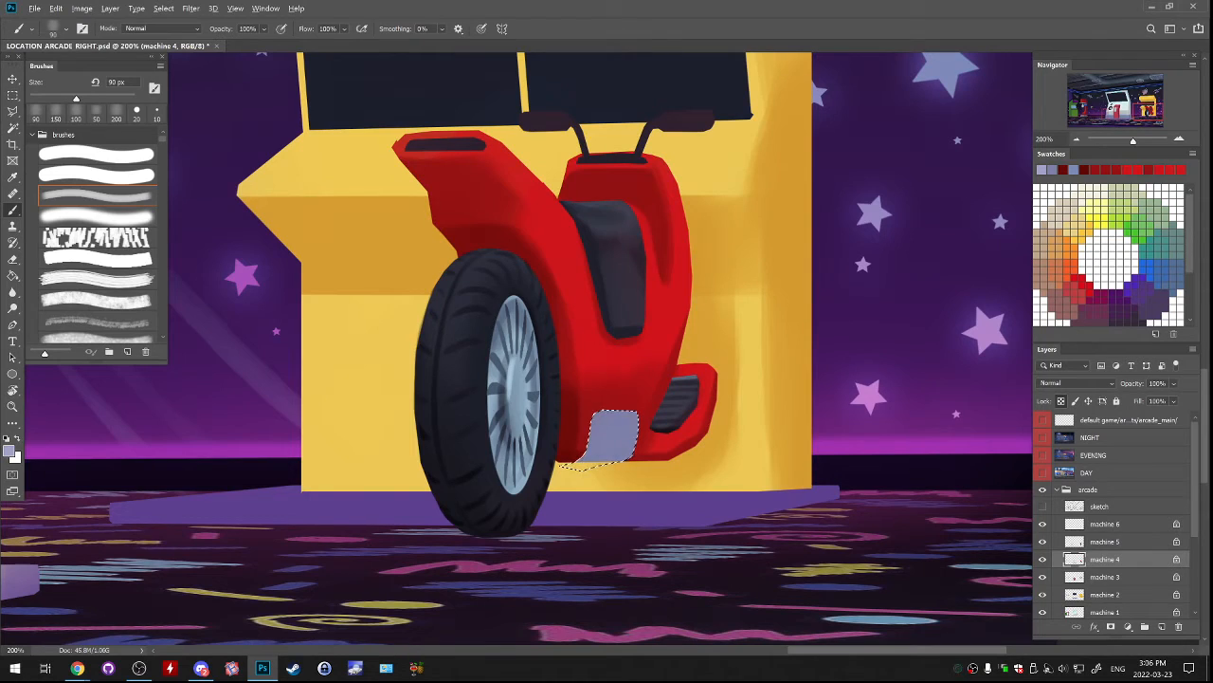
pyautogui.press('d')
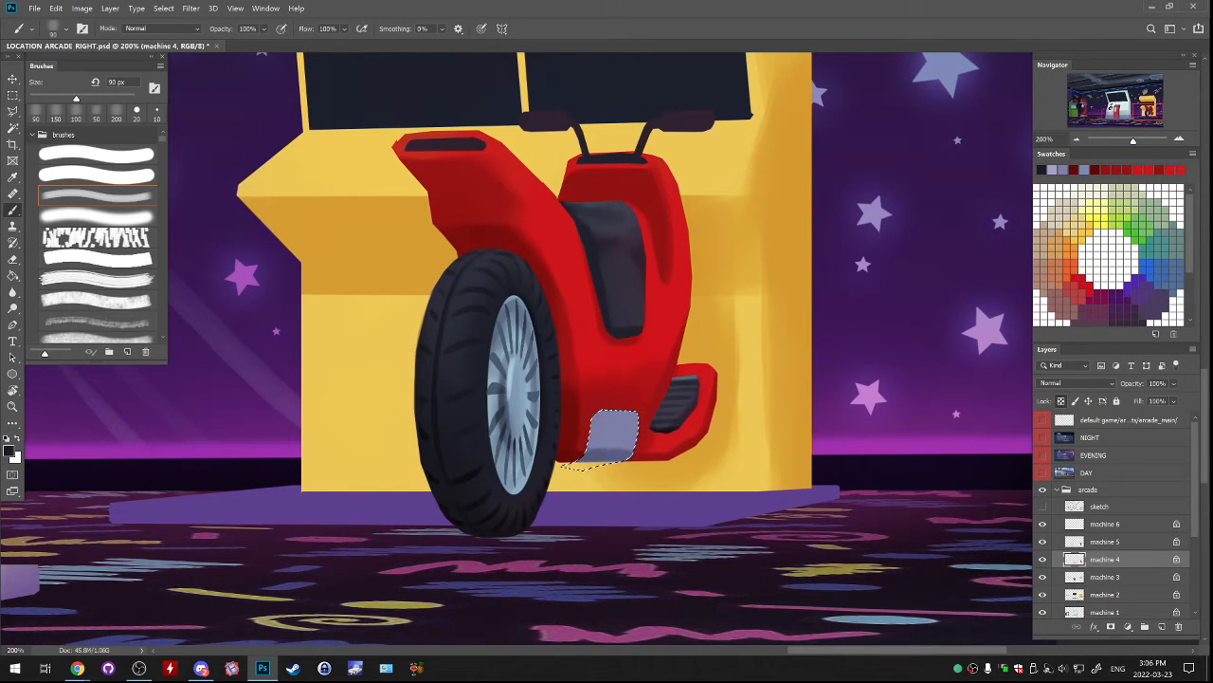
pyautogui.keyDown('alt'); pyautogui.click(597, 458); pyautogui.keyUp('alt')
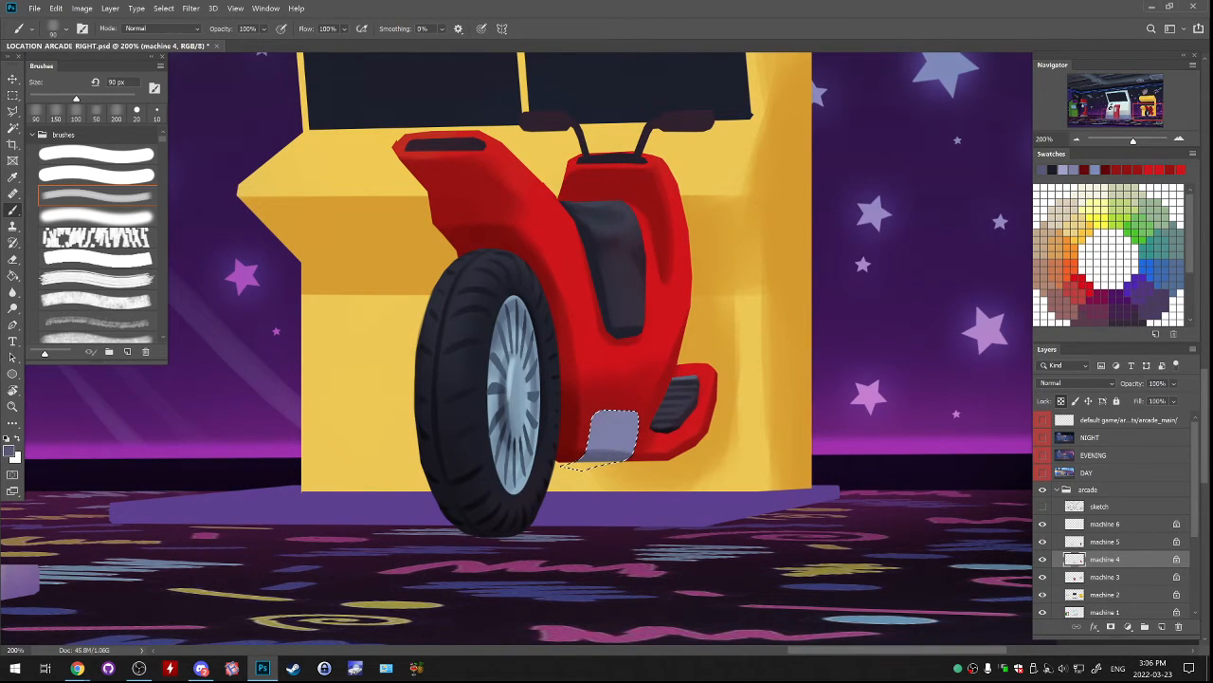
pyautogui.keyDown('alt'); pyautogui.click(607, 442); pyautogui.keyUp('alt')
pyautogui.moveTo(593, 448)
pyautogui.mouseDown()
pyautogui.moveTo(629, 447)
pyautogui.moveTo(595, 415)
pyautogui.mouseUp()
pyautogui.keyDown('alt'); pyautogui.click(607, 457); pyautogui.keyUp('alt')
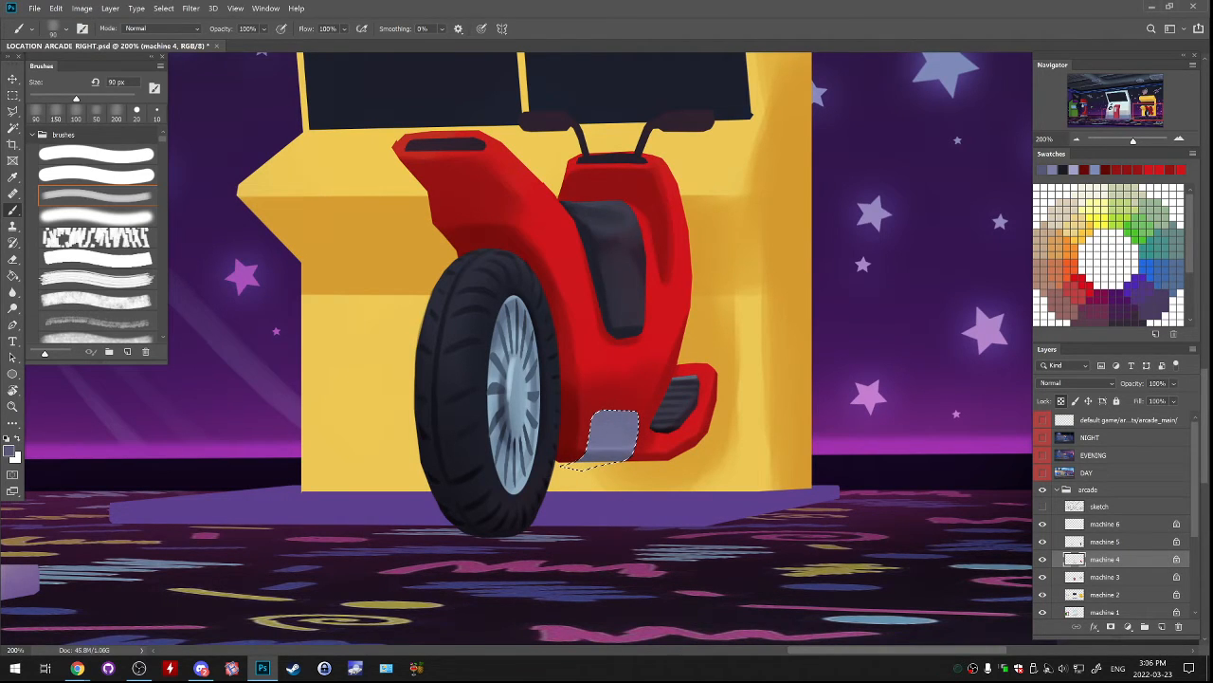
# Sample the scooter body's dark red, clear the panel selection and save the file.
pyautogui.keyDown('alt'); pyautogui.click(579, 434); pyautogui.keyUp('alt')
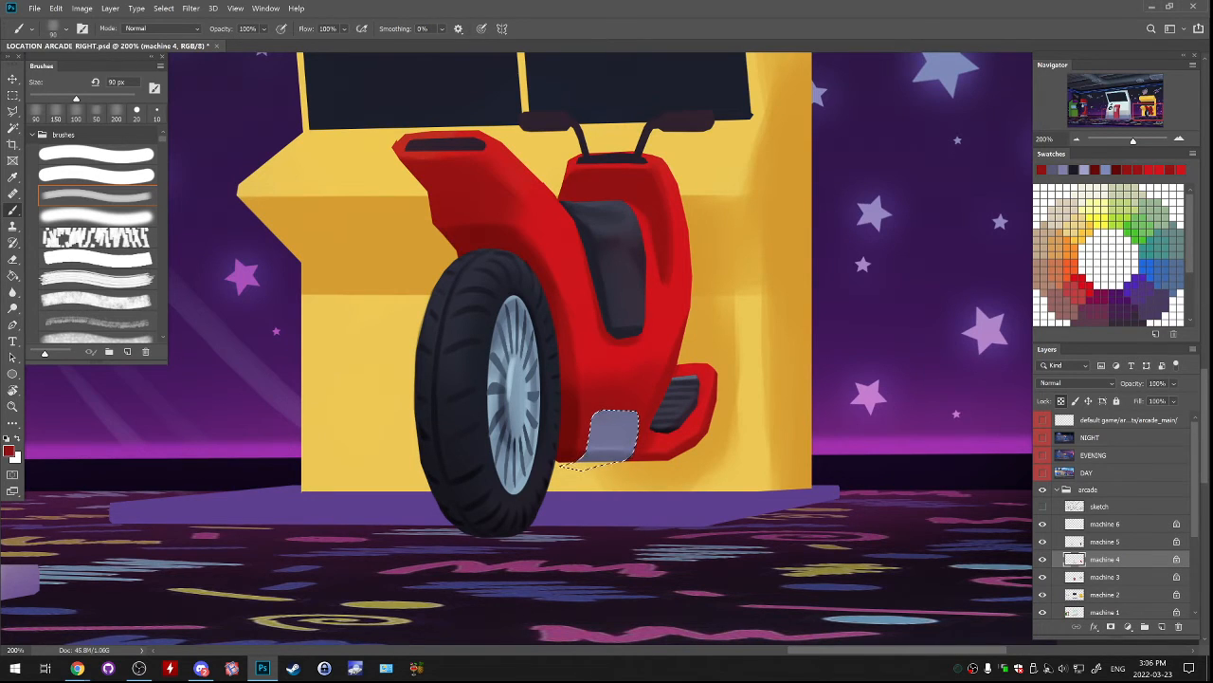
pyautogui.hotkey('ctrl', '+')
pyautogui.hotkey('ctrl', 'd')
pyautogui.hotkey('ctrl', 's')
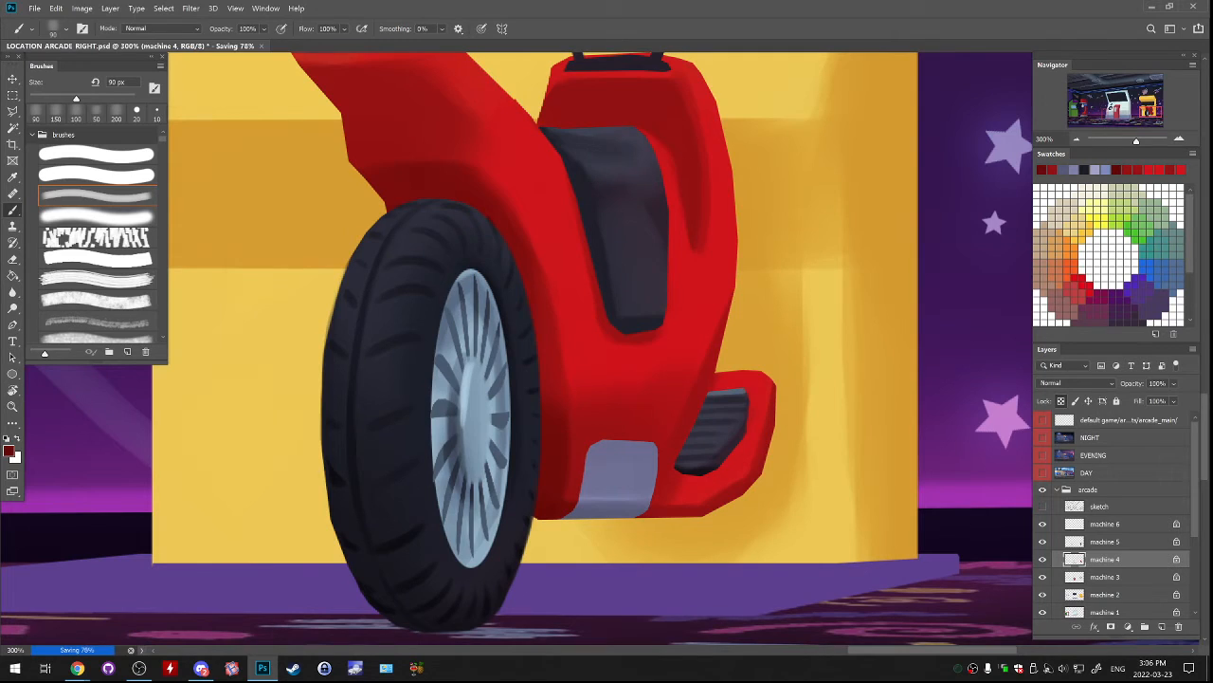
pyautogui.press('[')
pyautogui.press('[')
pyautogui.press('[')
pyautogui.press('[')
pyautogui.press('[')
pyautogui.press('[')
pyautogui.press('[')
pyautogui.moveTo(657, 445); pyautogui.dragTo(646, 513)
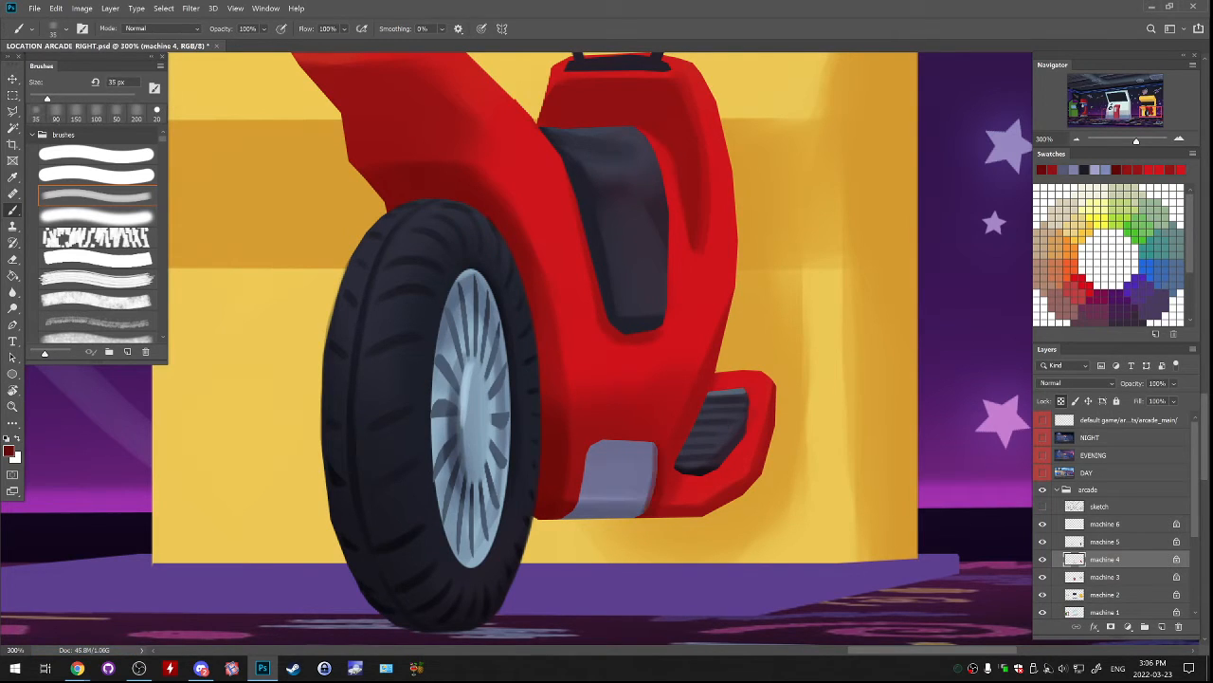
pyautogui.hotkey('ctrl', 'z')
# Line the right and top edges of the grey-blue panel in dark red with a 20 px brush, undoing unsatisfactory strokes.
pyautogui.press('[')
pyautogui.press('[')
pyautogui.press('[')
pyautogui.moveTo(658, 445); pyautogui.dragTo(644, 514)
pyautogui.hotkey('ctrl', 'z')
pyautogui.hotkey('ctrl', 'z')
pyautogui.hotkey('ctrl', 'z')
pyautogui.hotkey('ctrl', 'z')
pyautogui.moveTo(595, 441)
pyautogui.mouseDown()
pyautogui.moveTo(656, 441)
pyautogui.moveTo(626, 442)
pyautogui.moveTo(655, 442)
pyautogui.moveTo(628, 441)
pyautogui.moveTo(655, 443)
pyautogui.moveTo(639, 443)
pyautogui.mouseUp()
pyautogui.hotkey('ctrl', 'z')
pyautogui.hotkey('ctrl', 'z')
pyautogui.hotkey('ctrl', 'z')
pyautogui.hotkey('ctrl', 'z')
pyautogui.hotkey('ctrl', 'z')
pyautogui.hotkey('ctrl', 'z')
pyautogui.hotkey('ctrl', 'z')
pyautogui.hotkey('ctrl', 'z')
pyautogui.hotkey('ctrl', 'z')
pyautogui.hotkey('ctrl', 'z')
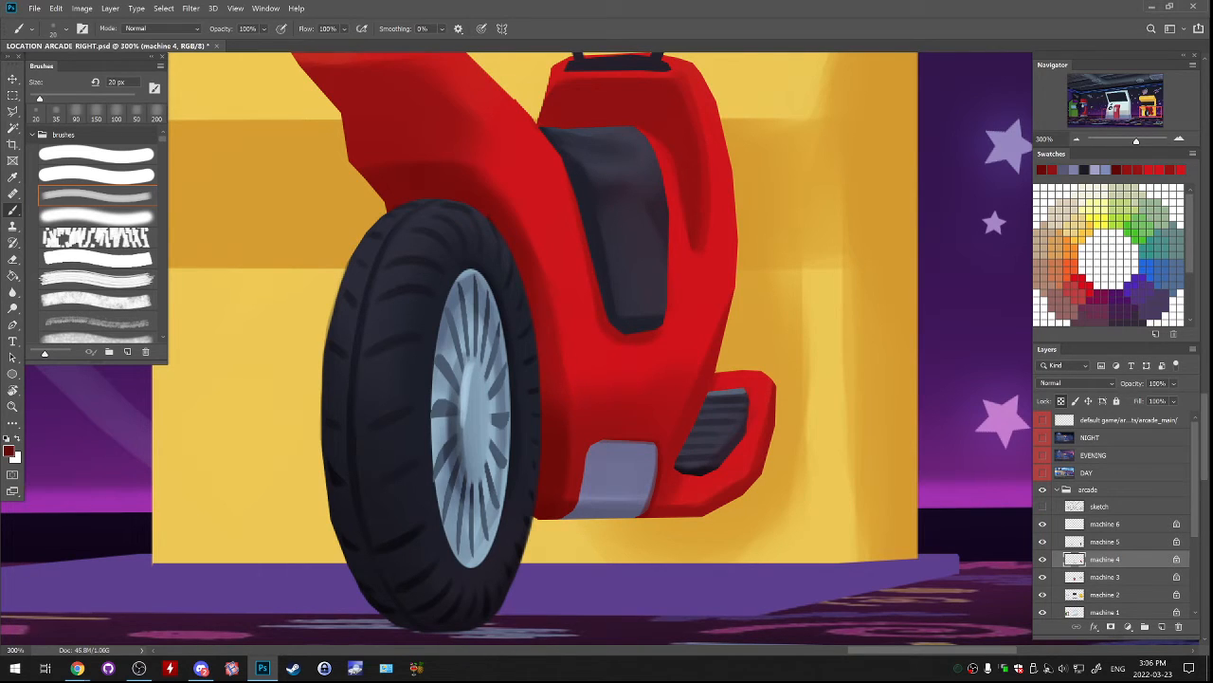
# Look over the whole arcade scene and briefly hide the machine 4 layer to check which parts it holds.
pyautogui.scroll(-1, 600, 347)
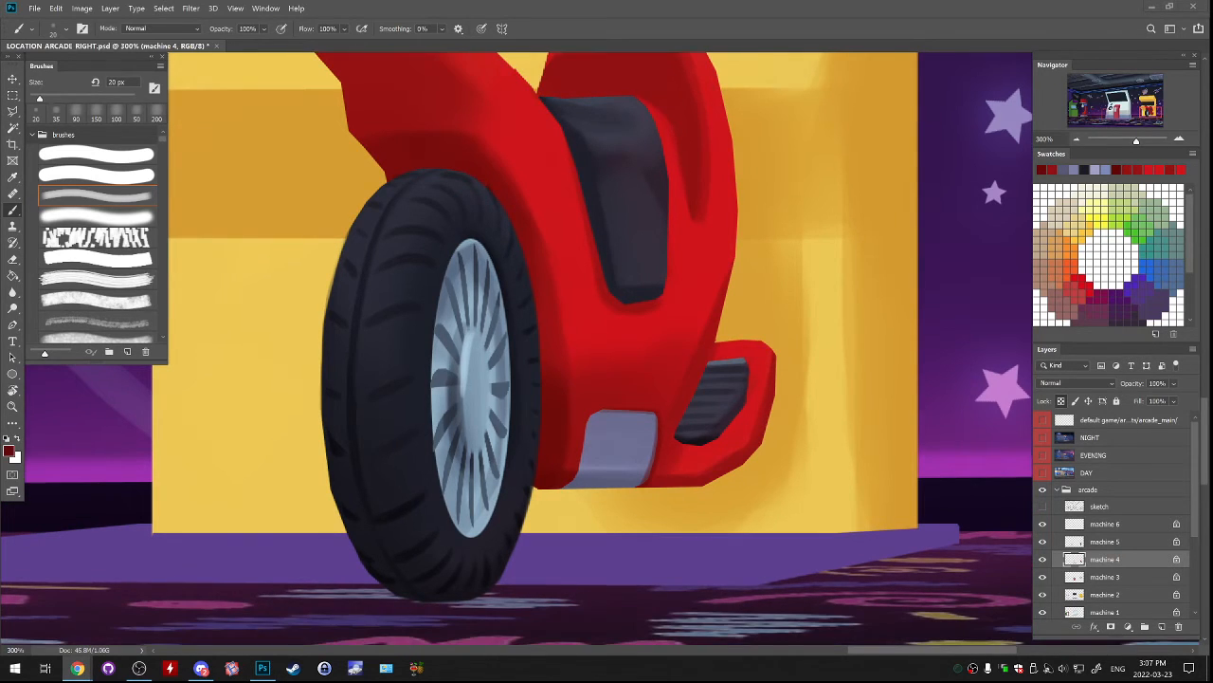
pyautogui.hotkey('ctrl', '-')
pyautogui.hotkey('ctrl', '-')
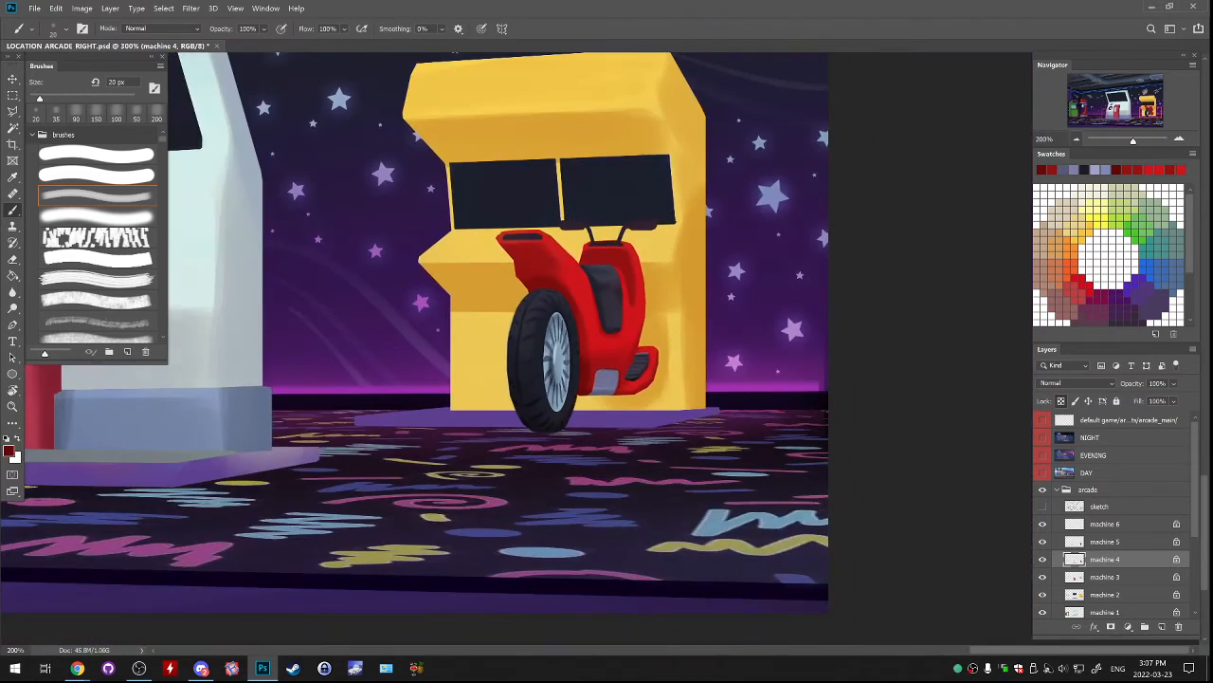
pyautogui.moveTo(578, 227); pyautogui.dragTo(619, 491)
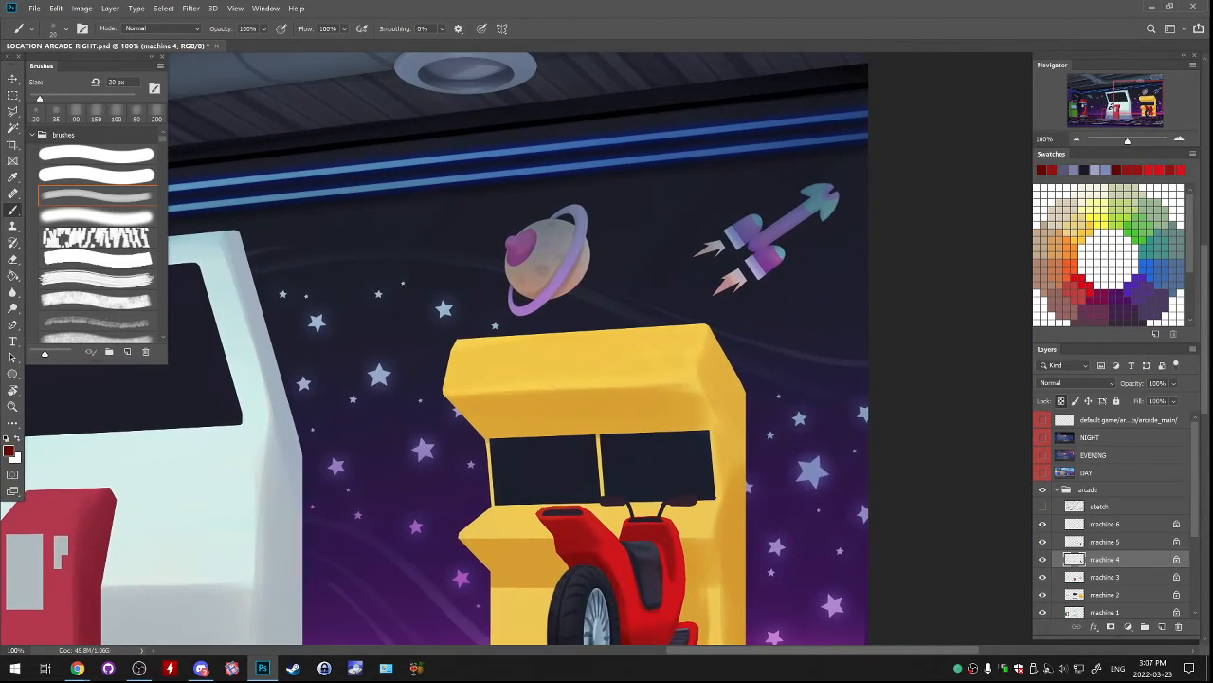
pyautogui.moveTo(180, 474); pyautogui.dragTo(1156, 375)
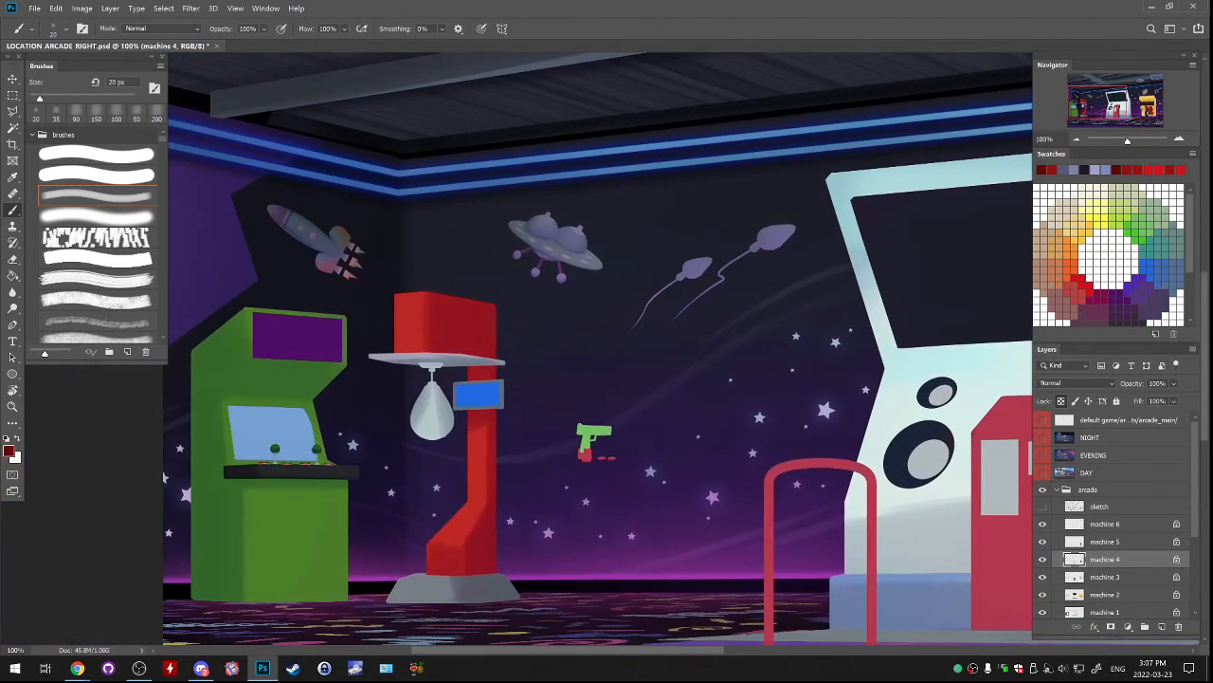
pyautogui.moveTo(606, 379); pyautogui.dragTo(568, 341)
pyautogui.moveTo(825, 342); pyautogui.dragTo(41, 457)
pyautogui.moveTo(664, 332); pyautogui.dragTo(592, 275)
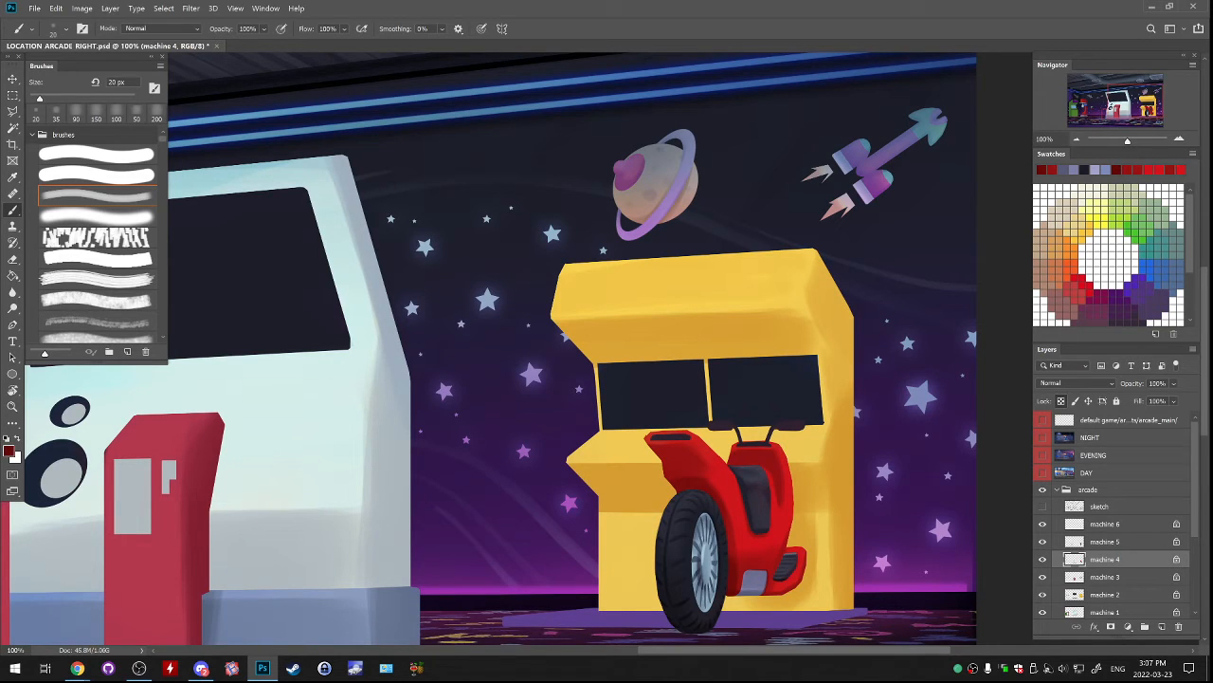
pyautogui.click(1043, 560)
pyautogui.click(1043, 560)
pyautogui.click(1043, 559)
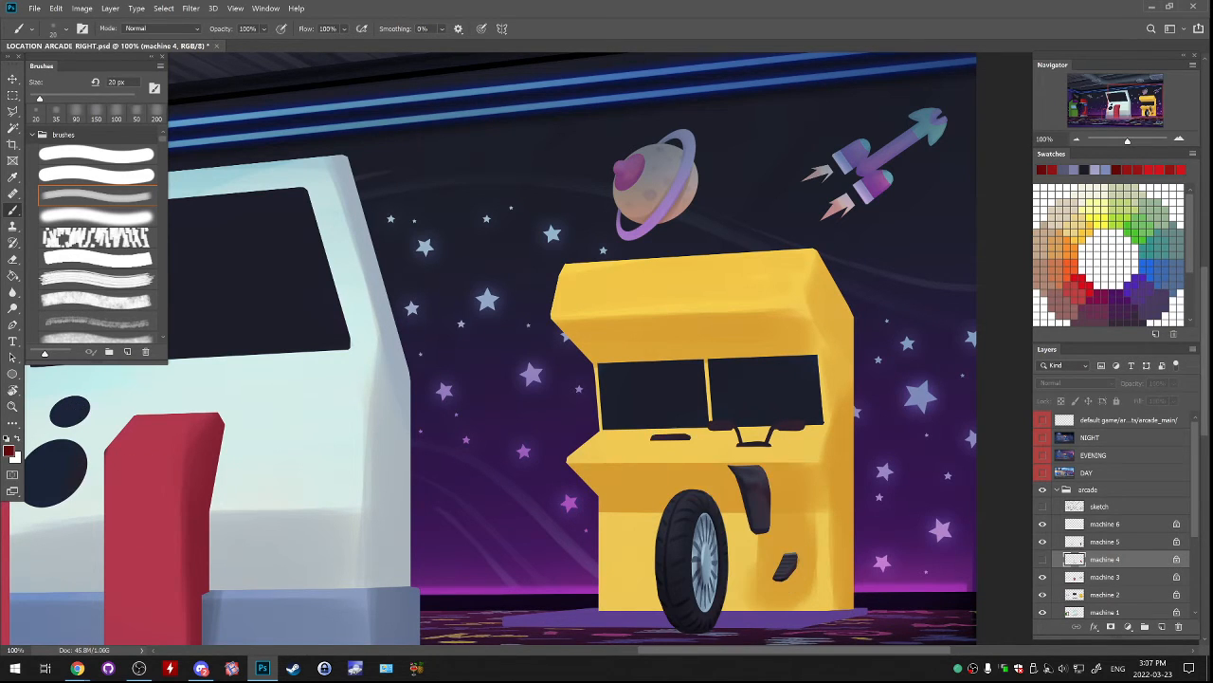
pyautogui.click(1043, 560)
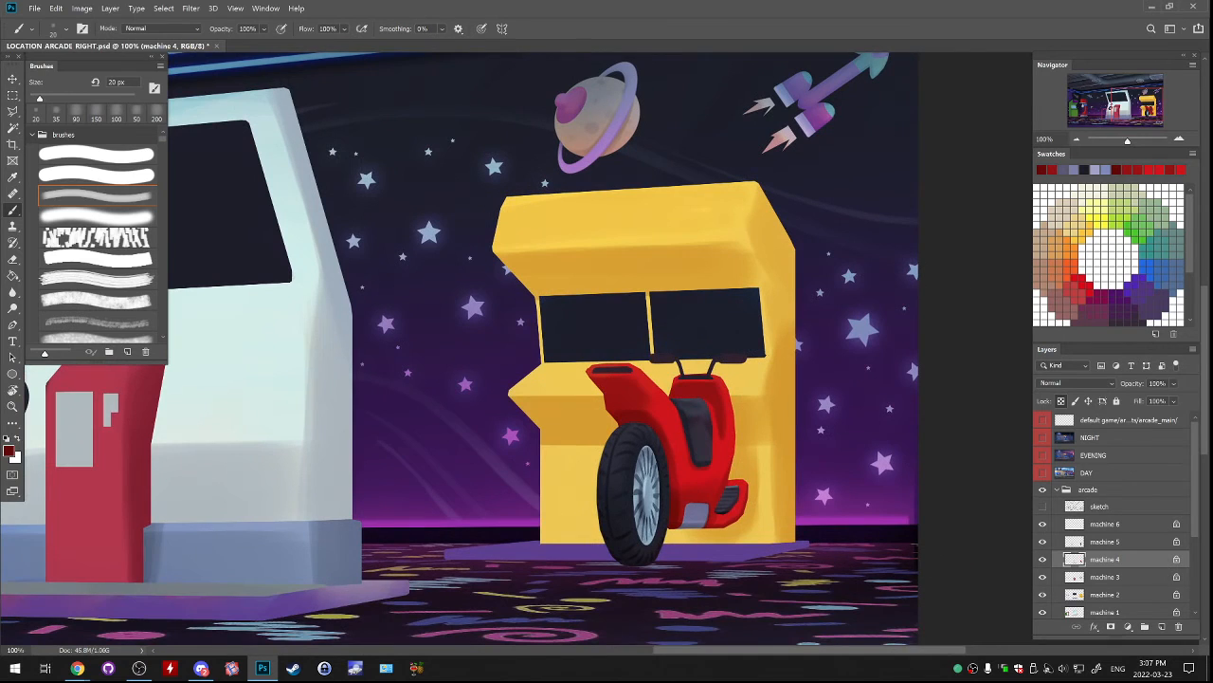
# Sample the grey-blue of the scooter's wheel rim as the brush colour.
pyautogui.hotkey('ctrl', '+')
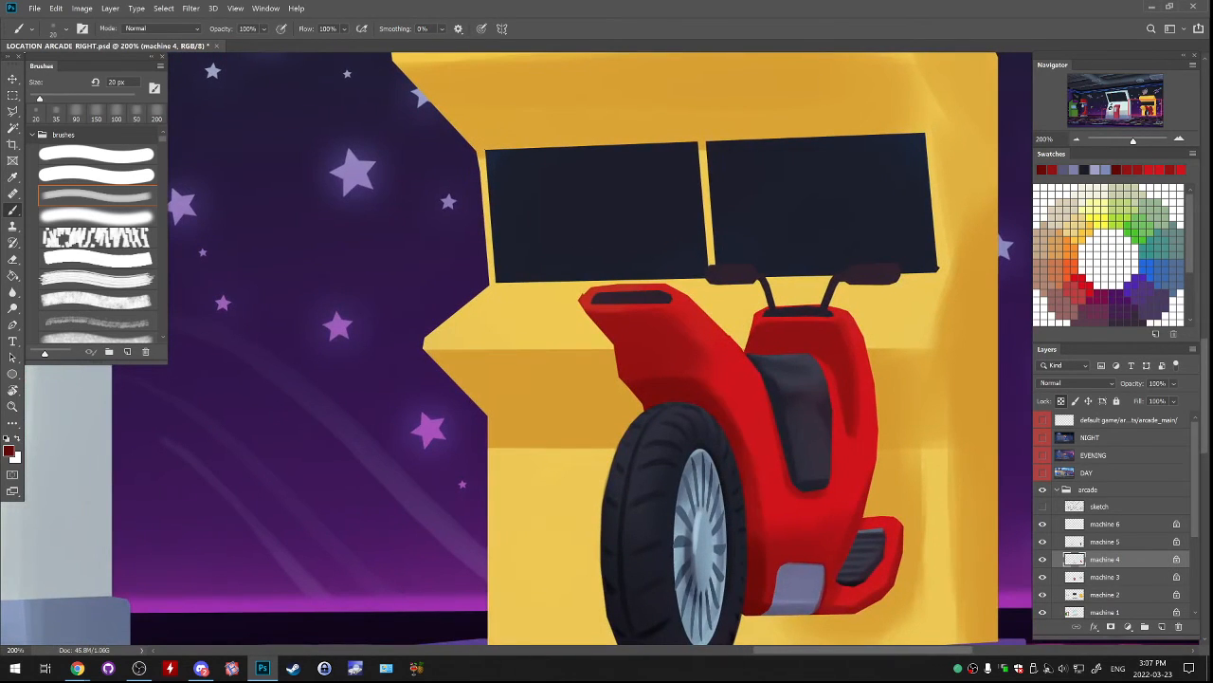
pyautogui.keyDown('alt'); pyautogui.click(783, 601); pyautogui.keyUp('alt')
pyautogui.keyDown('alt'); pyautogui.click(701, 527); pyautogui.keyUp('alt')
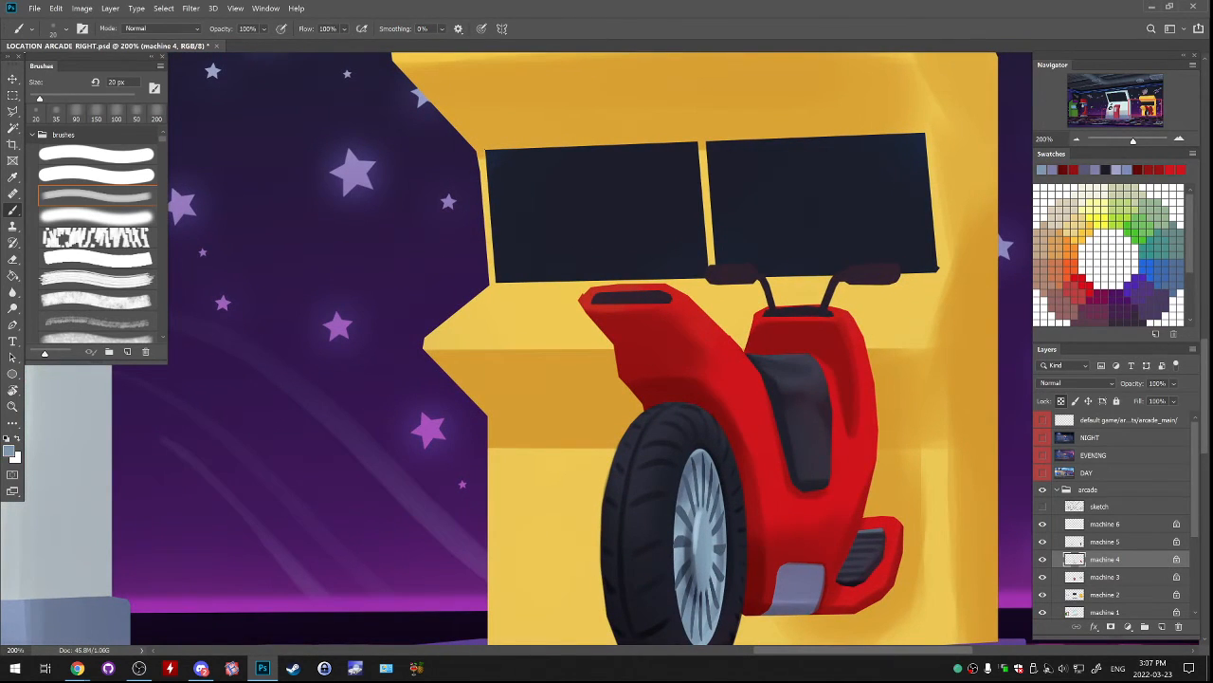
pyautogui.moveTo(775, 309); pyautogui.dragTo(819, 305)
pyautogui.moveTo(772, 324); pyautogui.dragTo(796, 317)
pyautogui.hotkey('ctrl', 'z')
pyautogui.hotkey('ctrl', 'z')
# On the machine 5 layer, paint the handlebar, its base and both grips grey-blue with a 20 to 25 px brush.
pyautogui.click(1105, 541)
pyautogui.click(1043, 542)
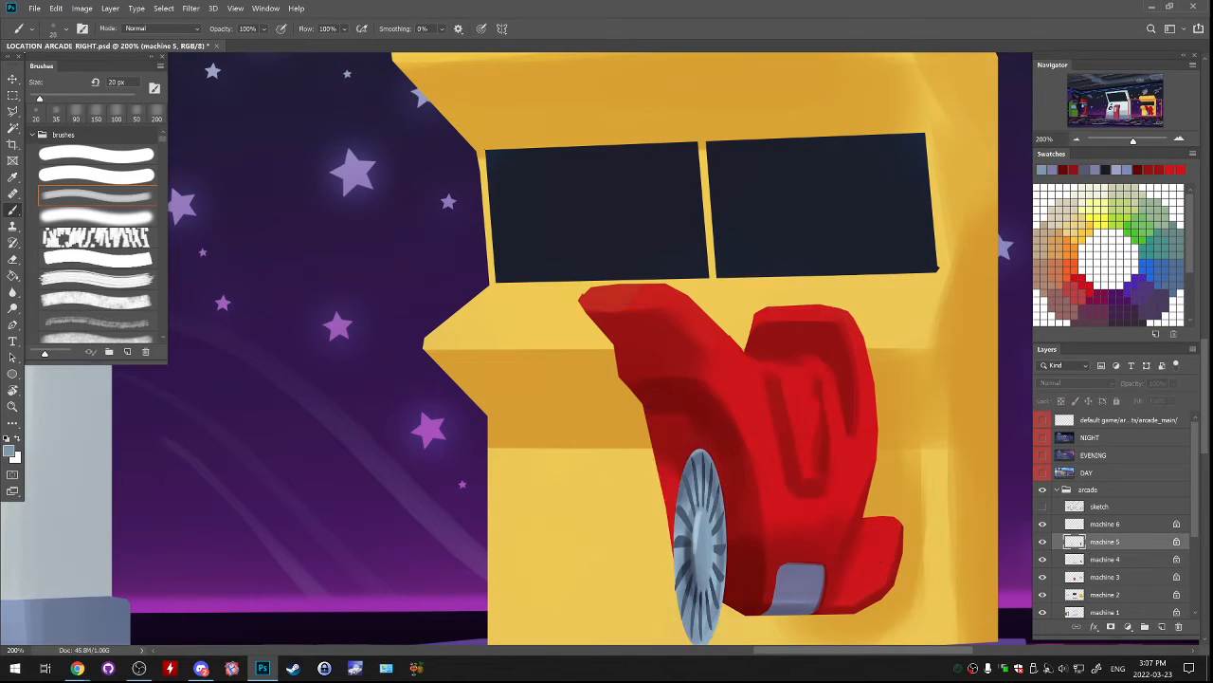
pyautogui.click(1043, 541)
pyautogui.moveTo(769, 295); pyautogui.dragTo(773, 305)
pyautogui.moveTo(767, 311)
pyautogui.mouseDown()
pyautogui.moveTo(827, 308)
pyautogui.moveTo(767, 313)
pyautogui.mouseUp()
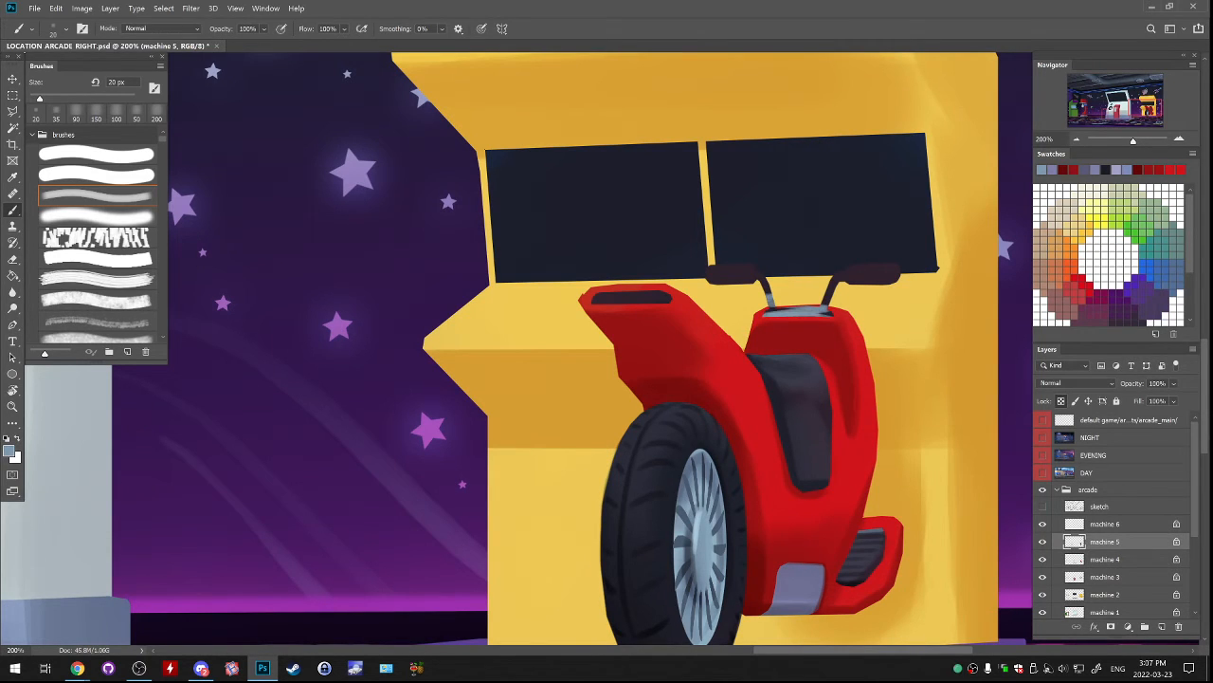
pyautogui.press(']')
pyautogui.moveTo(706, 273)
pyautogui.mouseDown()
pyautogui.moveTo(759, 277)
pyautogui.moveTo(771, 306)
pyautogui.moveTo(896, 273)
pyautogui.mouseUp()
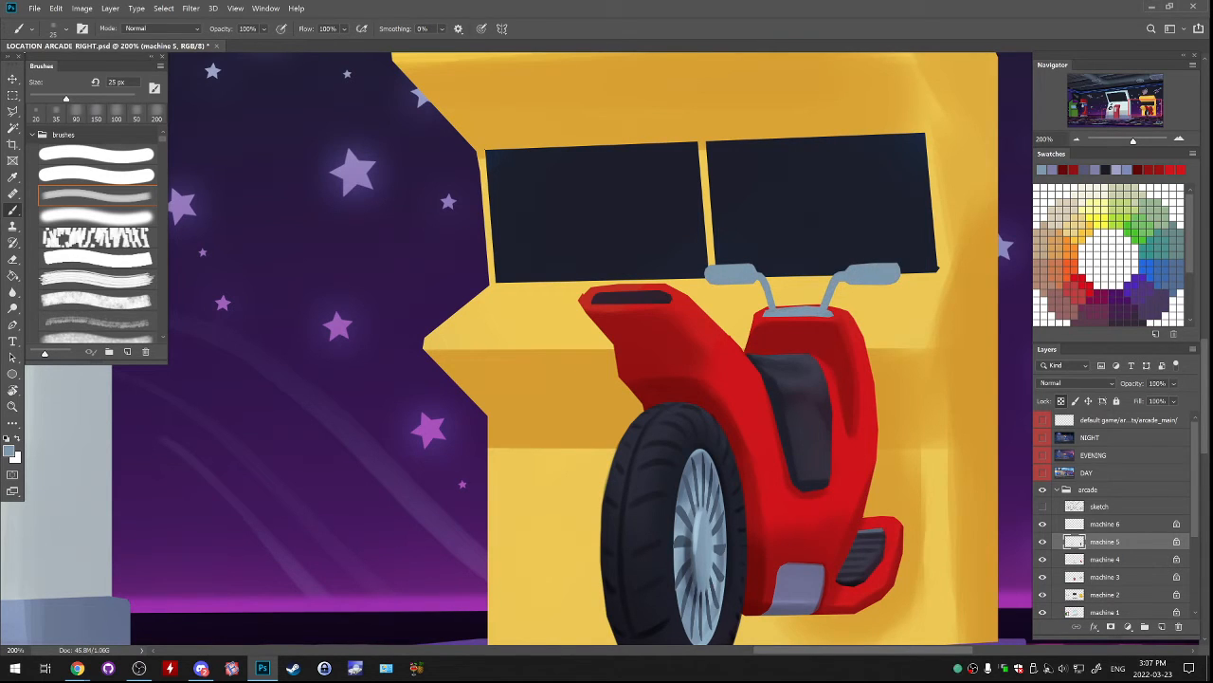
# Set the brush colour to 4e5f7a and shade the handlebar stems and base with a 20 px brush.
pyautogui.press(']')
pyautogui.press(']')
pyautogui.press(']')
pyautogui.press(']')
pyautogui.press(']')
pyautogui.press(']')
pyautogui.press(']')
pyautogui.click(9, 452)
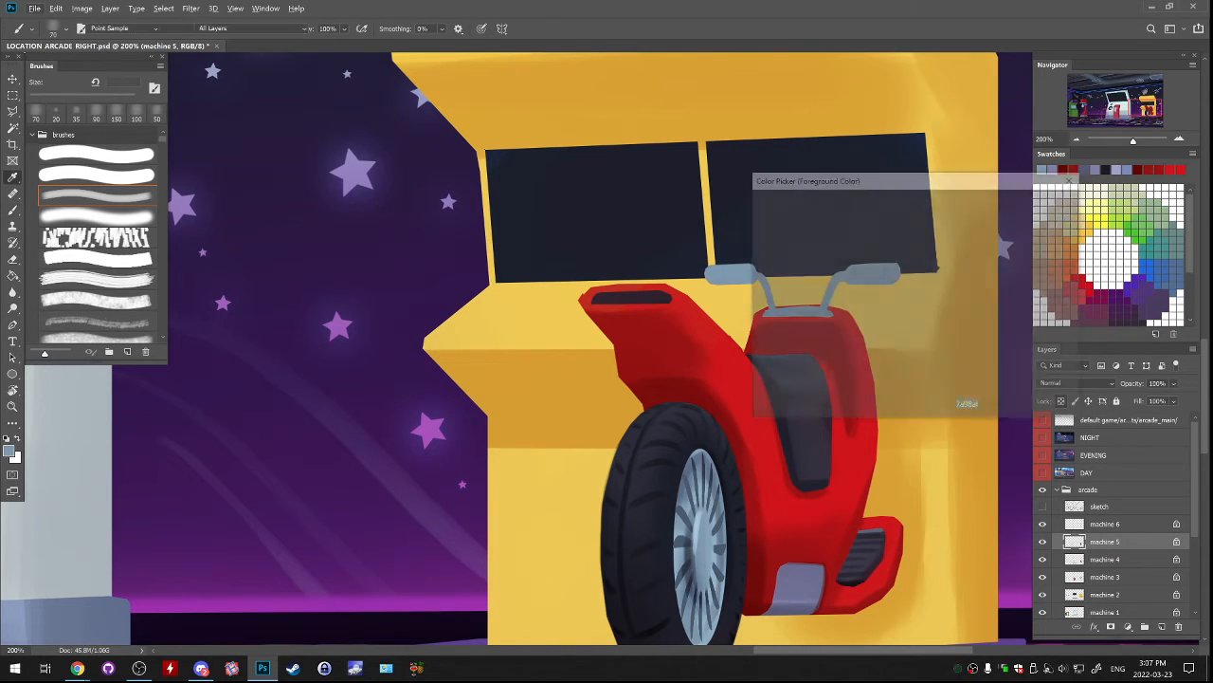
pyautogui.click(814, 290)
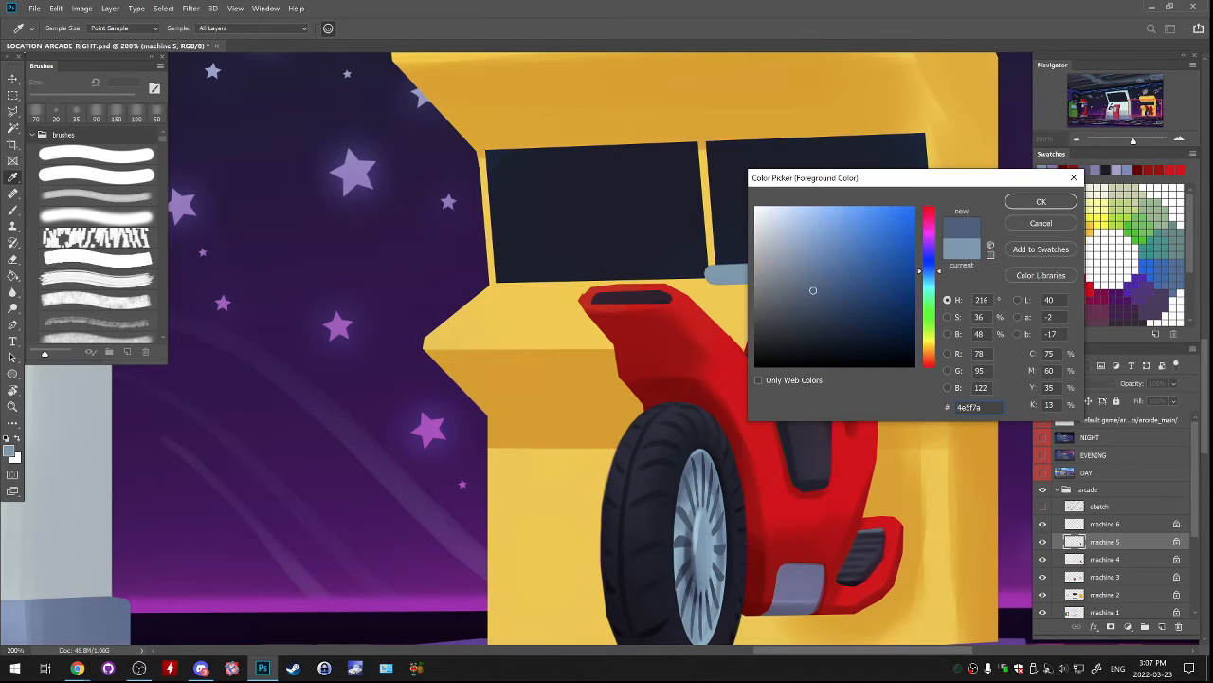
pyautogui.press('Return')
pyautogui.press('[')
pyautogui.press('[')
pyautogui.press('[')
pyautogui.press('[')
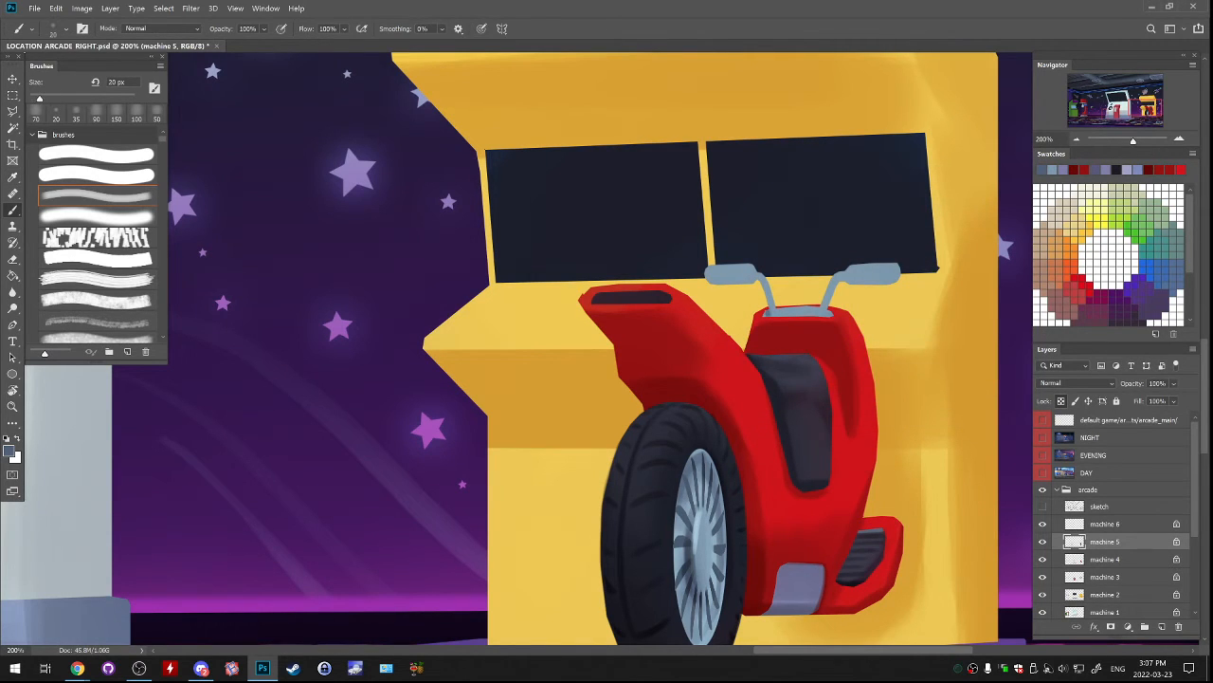
pyautogui.moveTo(771, 313)
pyautogui.mouseDown()
pyautogui.moveTo(821, 315)
pyautogui.moveTo(826, 303)
pyautogui.mouseUp()
pyautogui.hotkey('ctrl', 'z')
pyautogui.hotkey('ctrl', 'z')
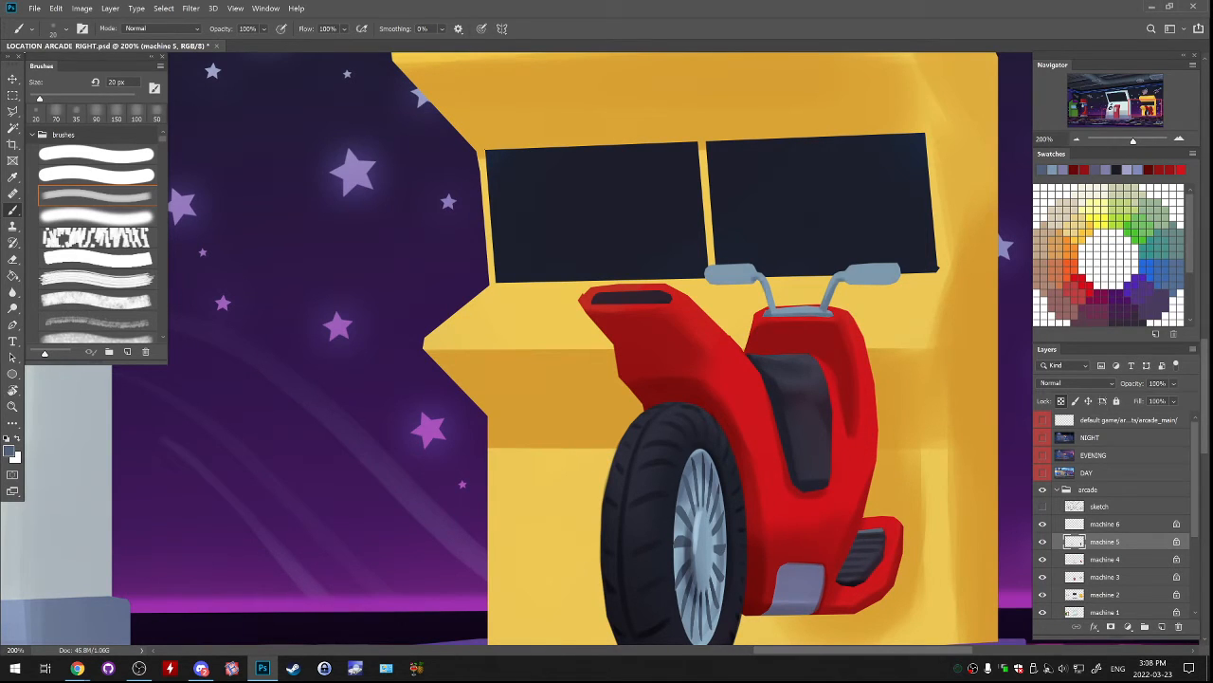
pyautogui.moveTo(761, 277)
pyautogui.mouseDown()
pyautogui.moveTo(771, 304)
pyautogui.moveTo(807, 310)
pyautogui.mouseUp()
# Sample the dark navy of the machine's screen and darken both handlebar grips, including their undersides, with a 60 px brush.
pyautogui.press(']')
pyautogui.press(']')
pyautogui.press(']')
pyautogui.press(']')
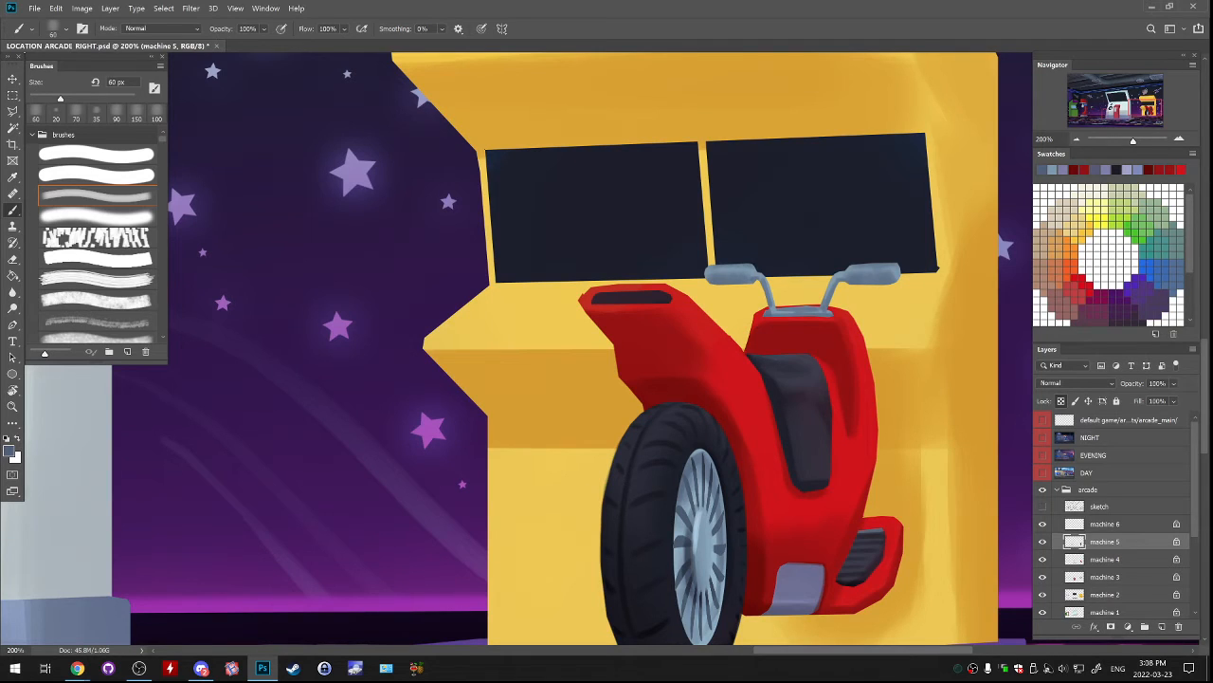
pyautogui.keyDown('alt'); pyautogui.click(700, 262); pyautogui.keyUp('alt')
pyautogui.moveTo(707, 275); pyautogui.dragTo(740, 274)
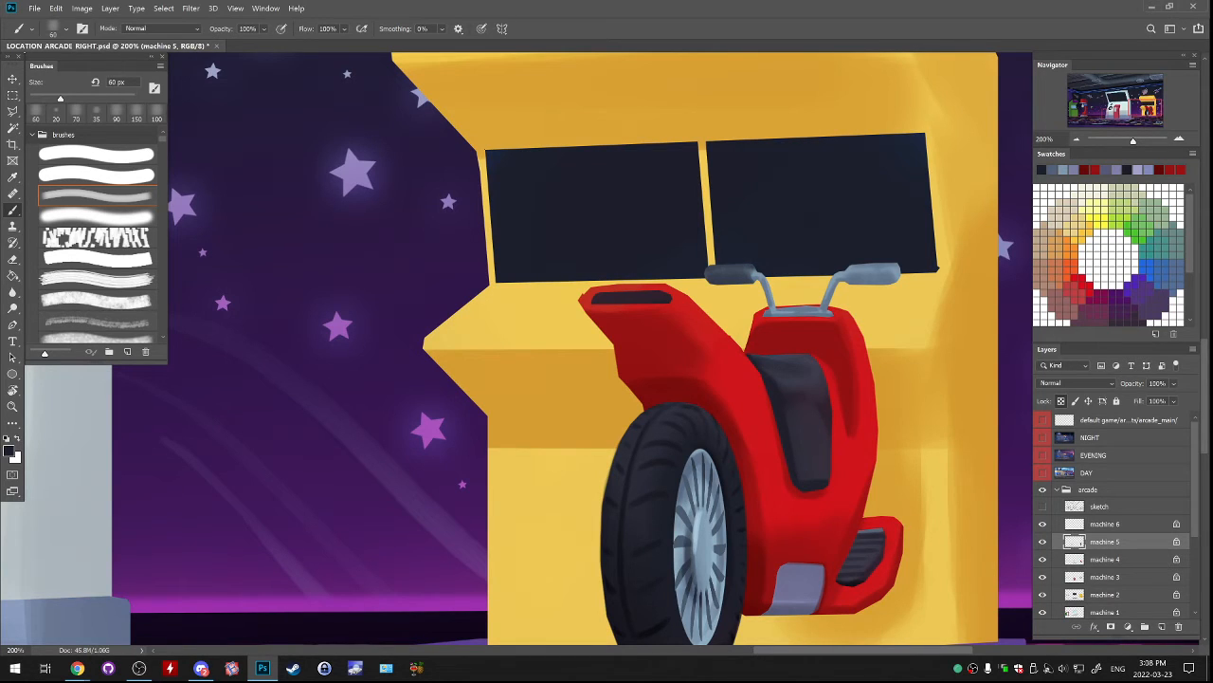
pyautogui.moveTo(859, 267)
pyautogui.mouseDown()
pyautogui.moveTo(857, 280)
pyautogui.moveTo(848, 274)
pyautogui.moveTo(875, 280)
pyautogui.moveTo(886, 267)
pyautogui.mouseUp()
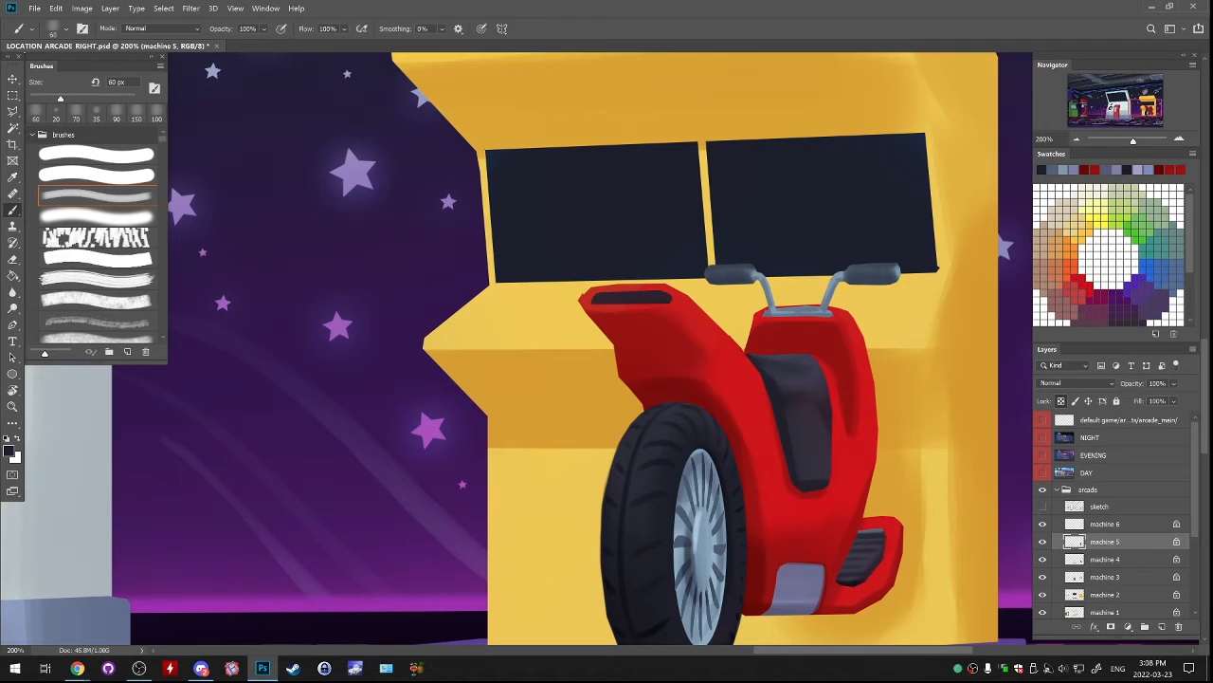
pyautogui.moveTo(717, 283); pyautogui.dragTo(755, 278)
pyautogui.hotkey('ctrl', 'z')
pyautogui.moveTo(879, 283); pyautogui.dragTo(848, 281)
# Sample light blue from the handlebar stem and highlight the end of the right grip with an 8 px hard brush.
pyautogui.keyDown('alt'); pyautogui.click(833, 284); pyautogui.keyUp('alt')
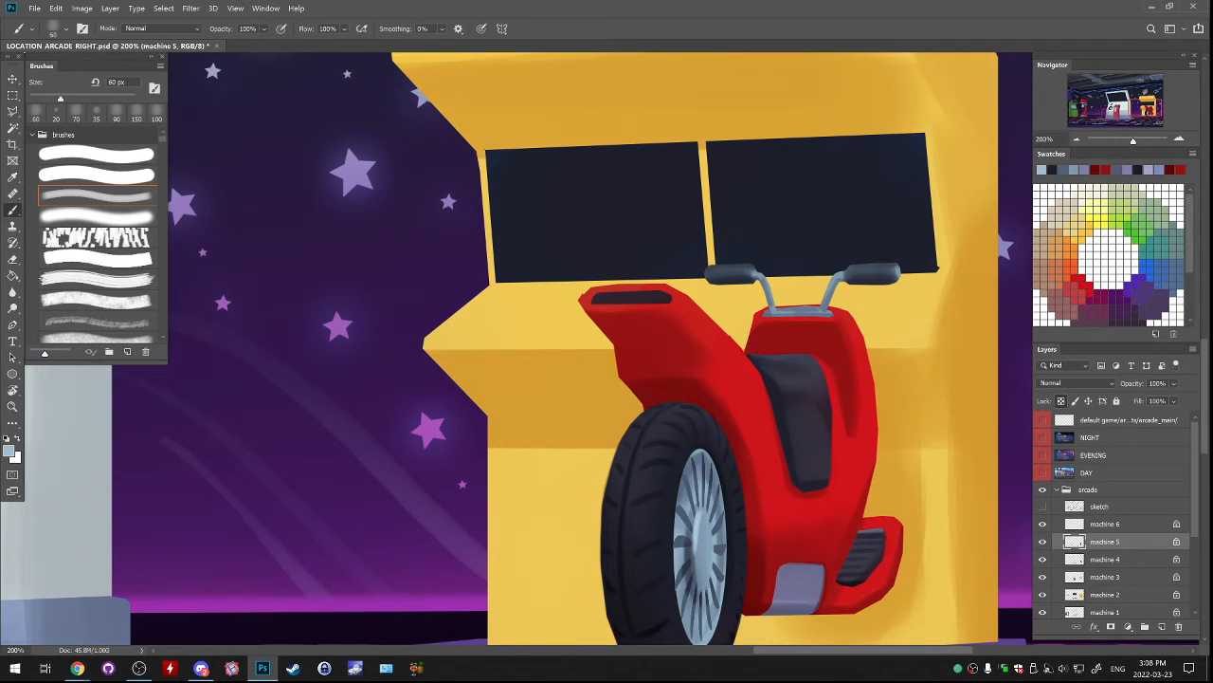
pyautogui.click(96, 154)
pyautogui.moveTo(898, 273); pyautogui.dragTo(894, 282)
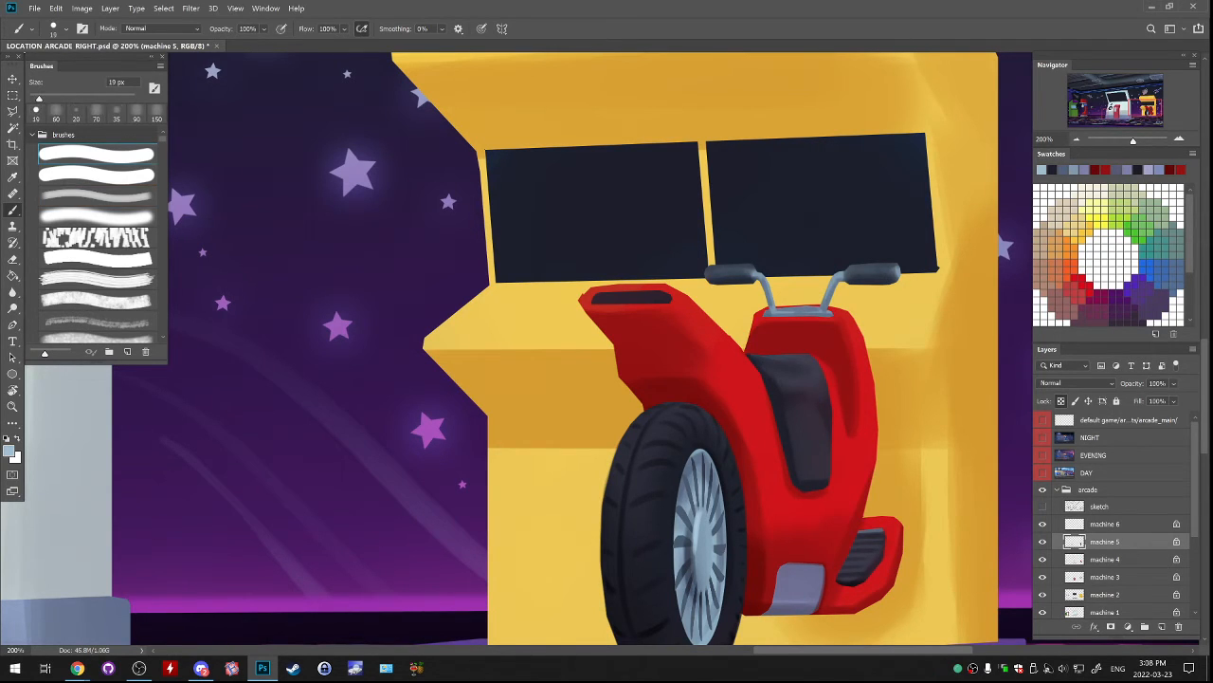
pyautogui.press('[')
pyautogui.press('[')
pyautogui.press('[')
pyautogui.press('[')
pyautogui.press('[')
pyautogui.press('[')
pyautogui.press('[')
pyautogui.press('[')
pyautogui.press('[')
pyautogui.press('[')
pyautogui.press('[')
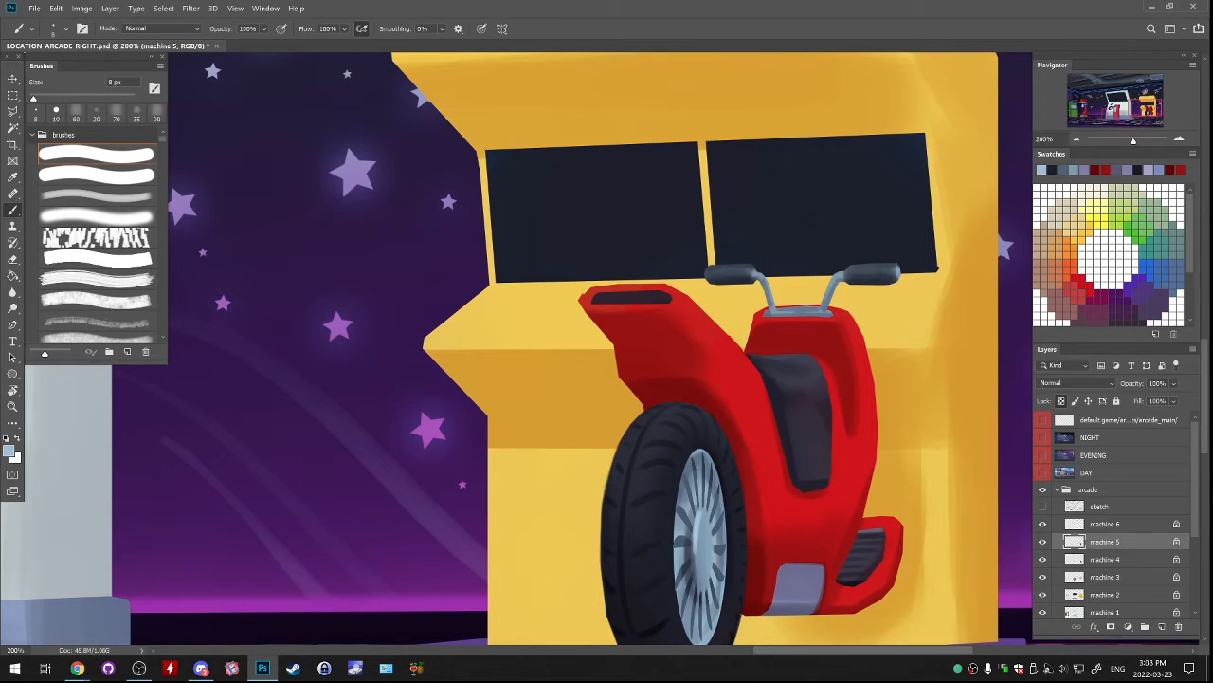
pyautogui.moveTo(895, 264); pyautogui.dragTo(898, 277)
pyautogui.moveTo(837, 281); pyautogui.dragTo(825, 313)
pyautogui.hotkey('ctrl', 'z')
# On a new layer above machine 5, make a small elliptical selection on the scooter's upper front panel and fill it with sampled light blue.
pyautogui.keyDown('alt'); pyautogui.click(802, 371); pyautogui.keyUp('alt')
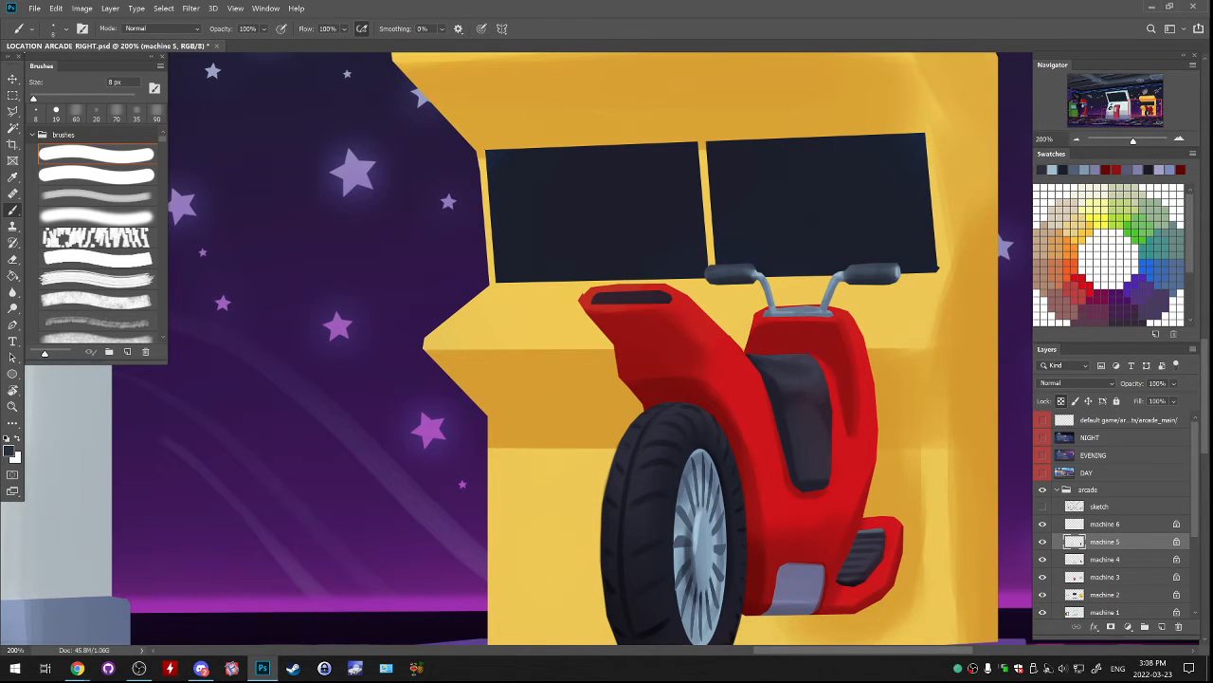
pyautogui.moveTo(802, 372); pyautogui.dragTo(732, 386)
pyautogui.click(13, 96)
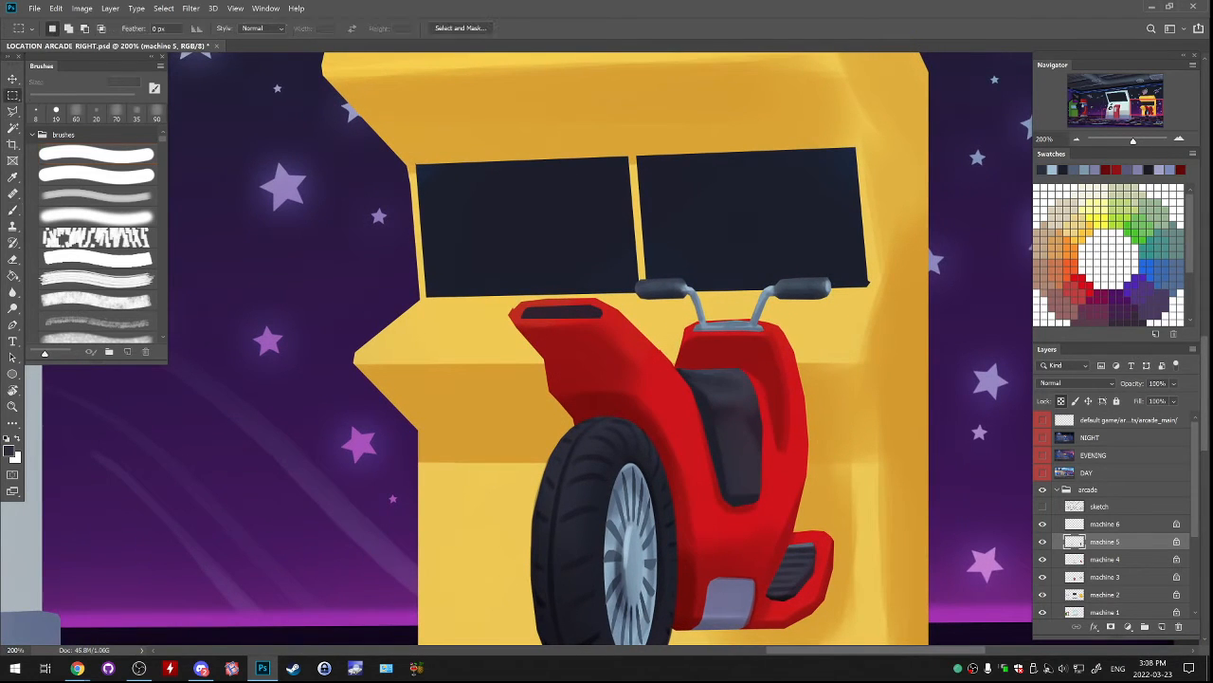
pyautogui.rightClick(12, 96)
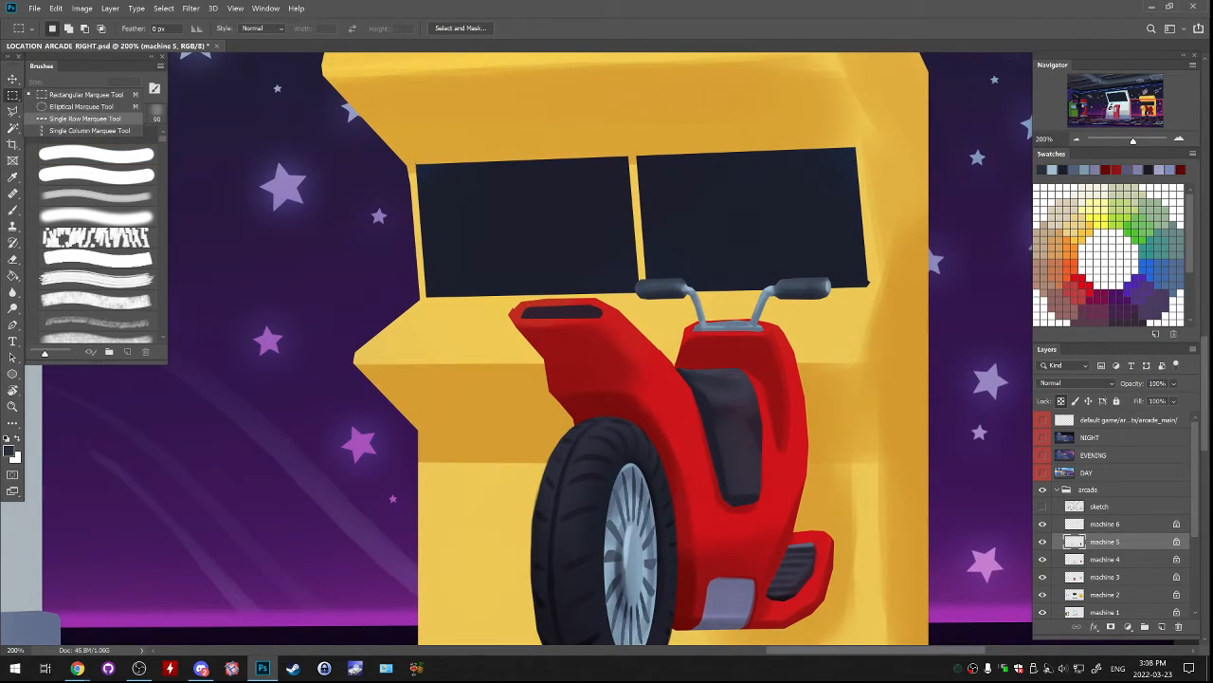
pyautogui.click(81, 106)
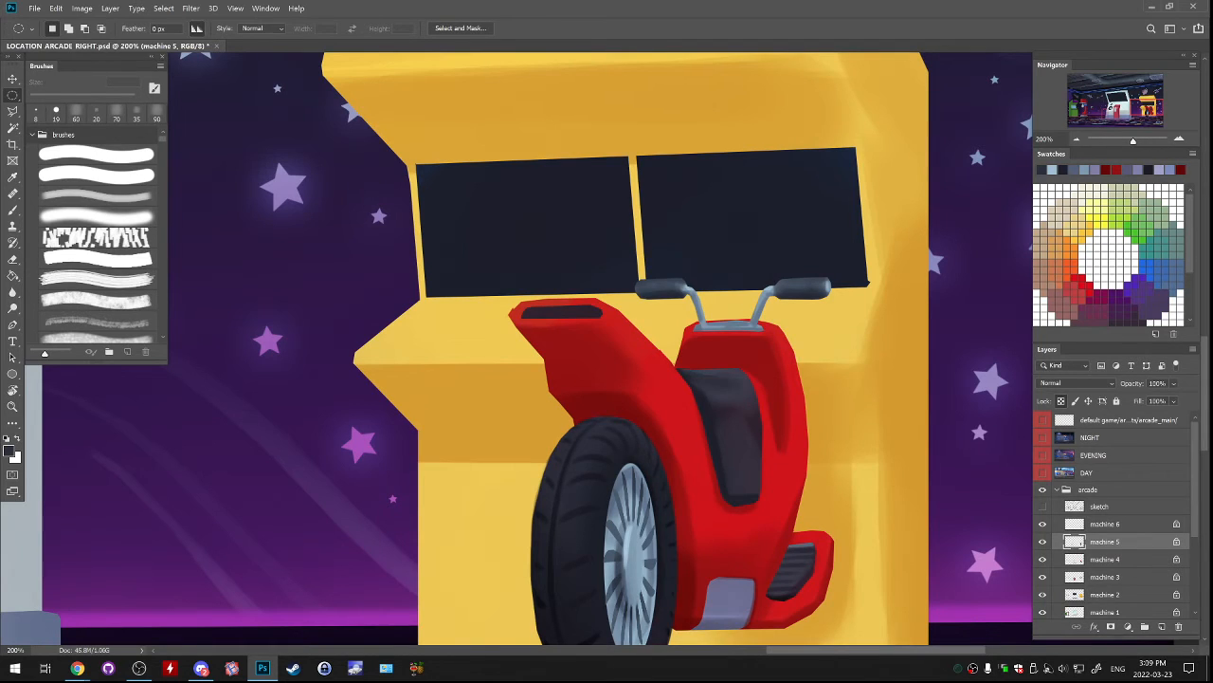
pyautogui.click(1162, 626)
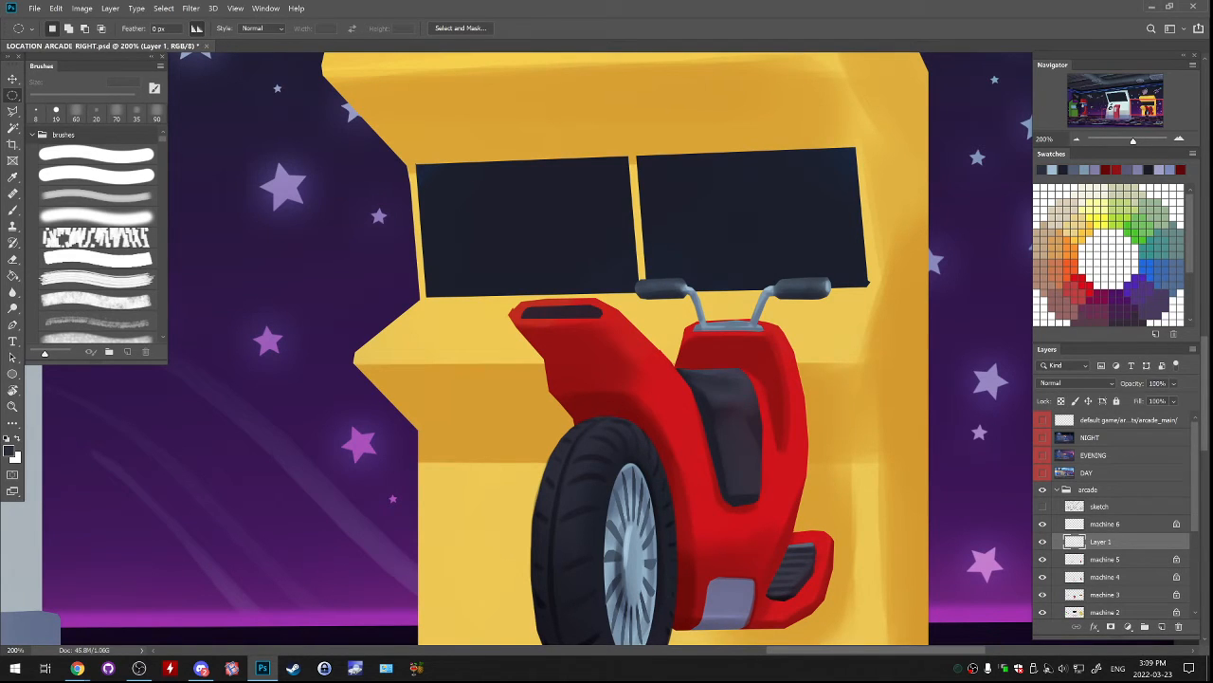
pyautogui.moveTo(697, 343); pyautogui.dragTo(720, 361)
pyautogui.press('g')
pyautogui.keyDown('alt'); pyautogui.click(701, 310); pyautogui.keyUp('alt')
pyautogui.click(705, 353)
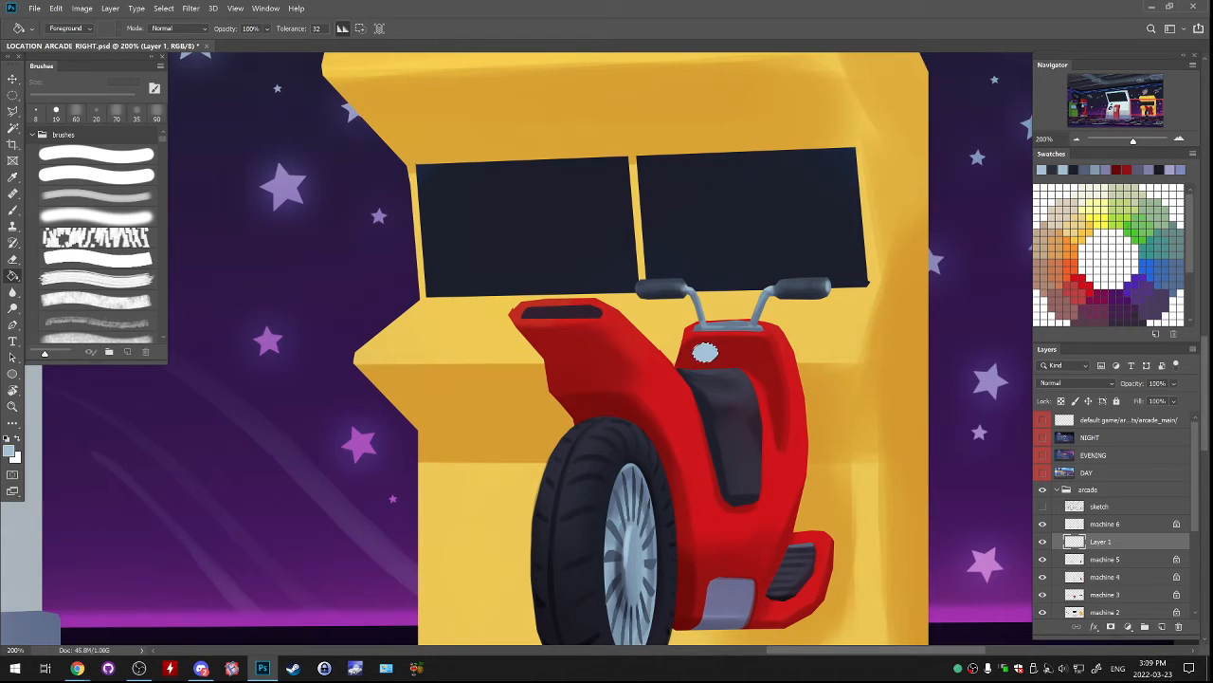
# Resize the light-blue ellipse to about 54 by 38 px, duplicate it beside the original as a second gauge and merge the two.
pyautogui.hotkey('ctrl', 't')
pyautogui.moveTo(720, 340); pyautogui.dragTo(728, 337)
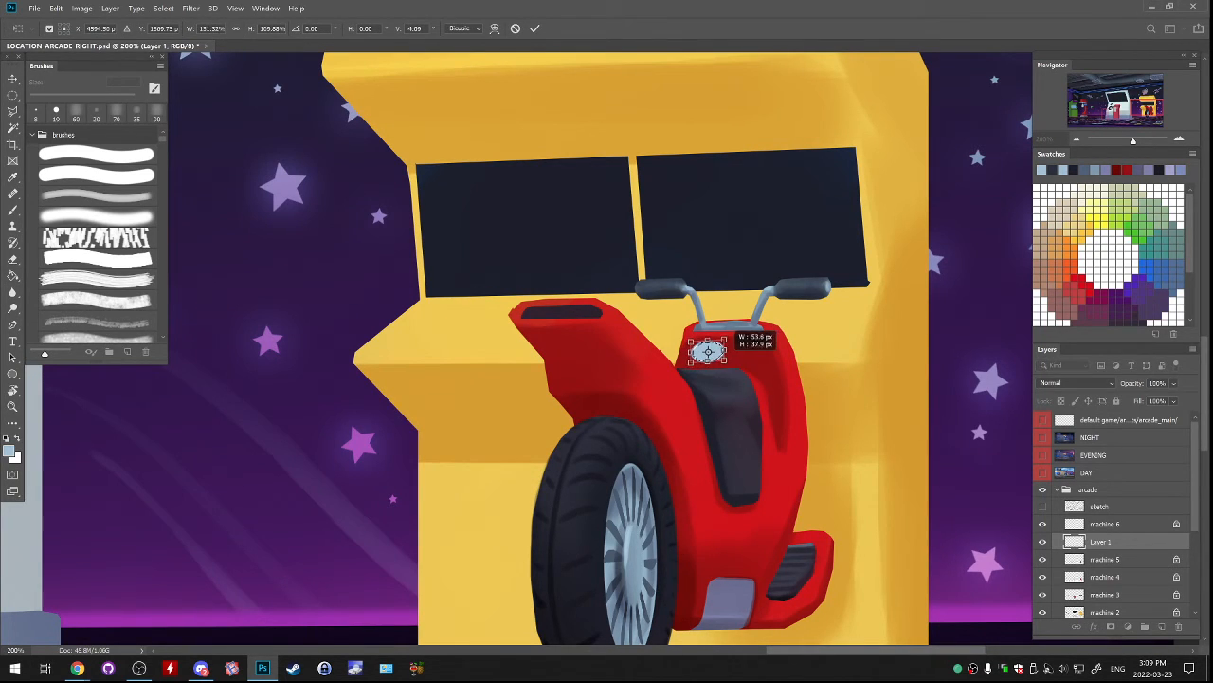
pyautogui.press('Return')
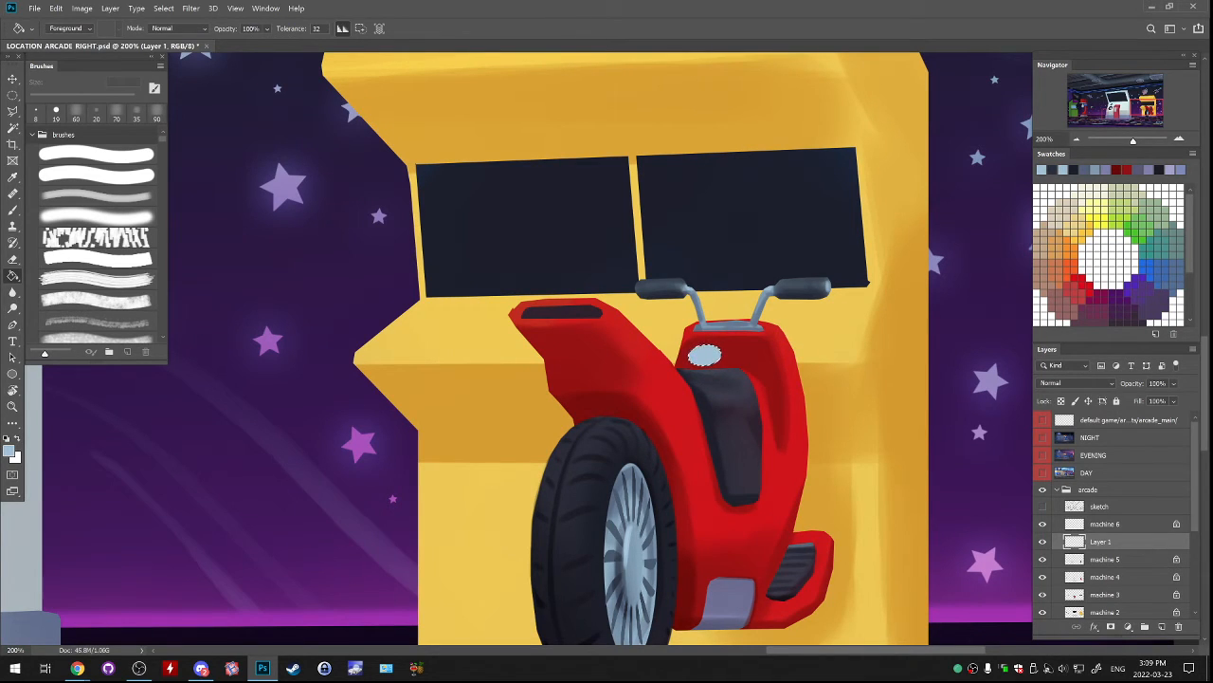
pyautogui.hotkey('ctrl', 'j')
pyautogui.moveTo(749, 391); pyautogui.dragTo(804, 374)
pyautogui.hotkey('ctrl', 'e')
pyautogui.moveTo(894, 545); pyautogui.dragTo(896, 546)
pyautogui.press('b')
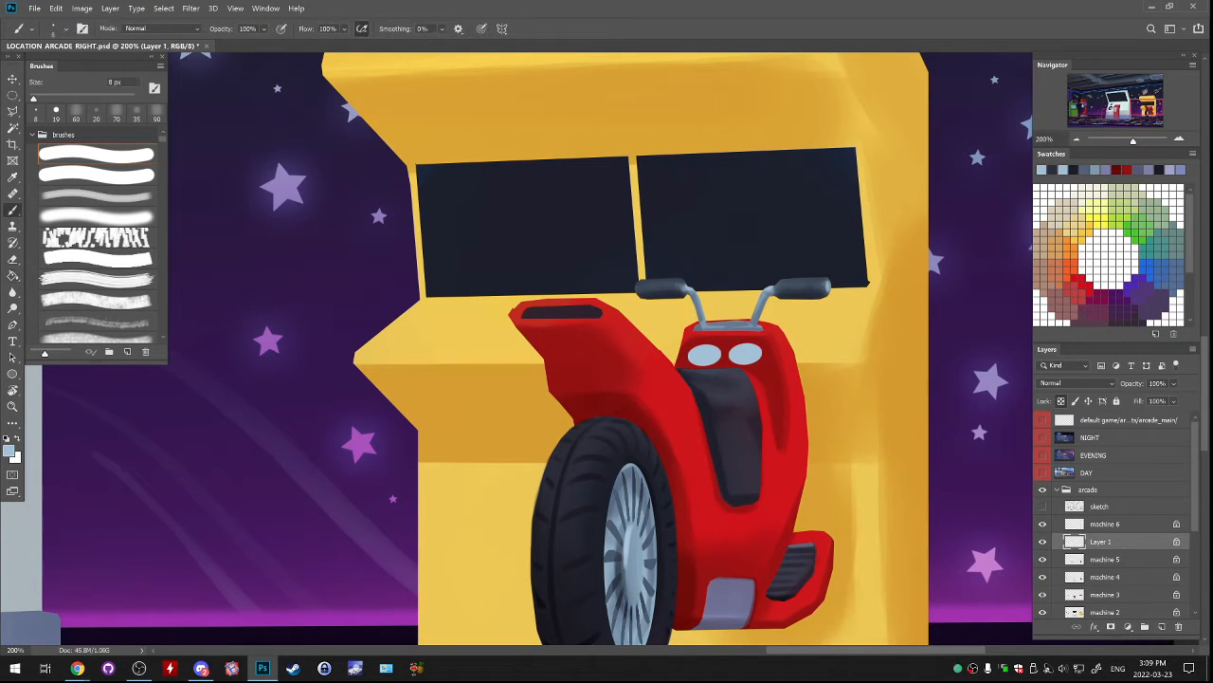
pyautogui.moveTo(692, 358); pyautogui.dragTo(713, 350)
pyautogui.hotkey('ctrl', 'z')
pyautogui.click(97, 217)
pyautogui.hotkey('ctrl', 'z')
# Sample the dark colour of the scooter's seat and softly shade both gauges with a 45 px brush.
pyautogui.keyDown('alt'); pyautogui.click(722, 381); pyautogui.keyUp('alt')
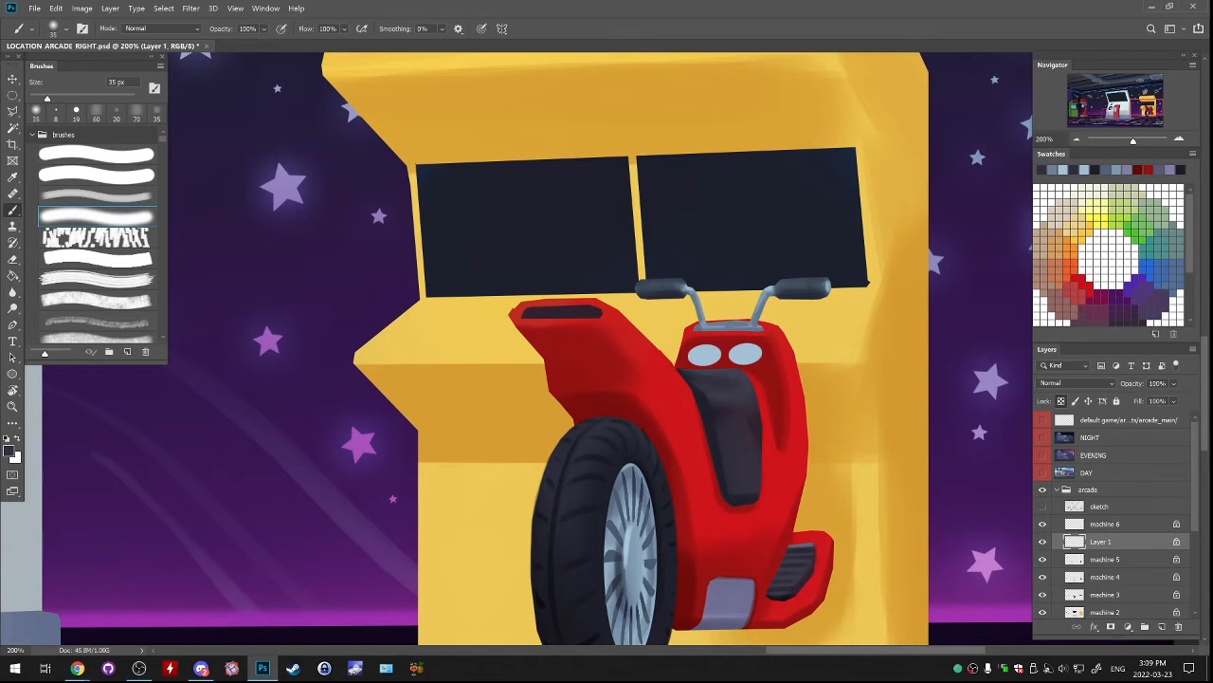
pyautogui.click(96, 196)
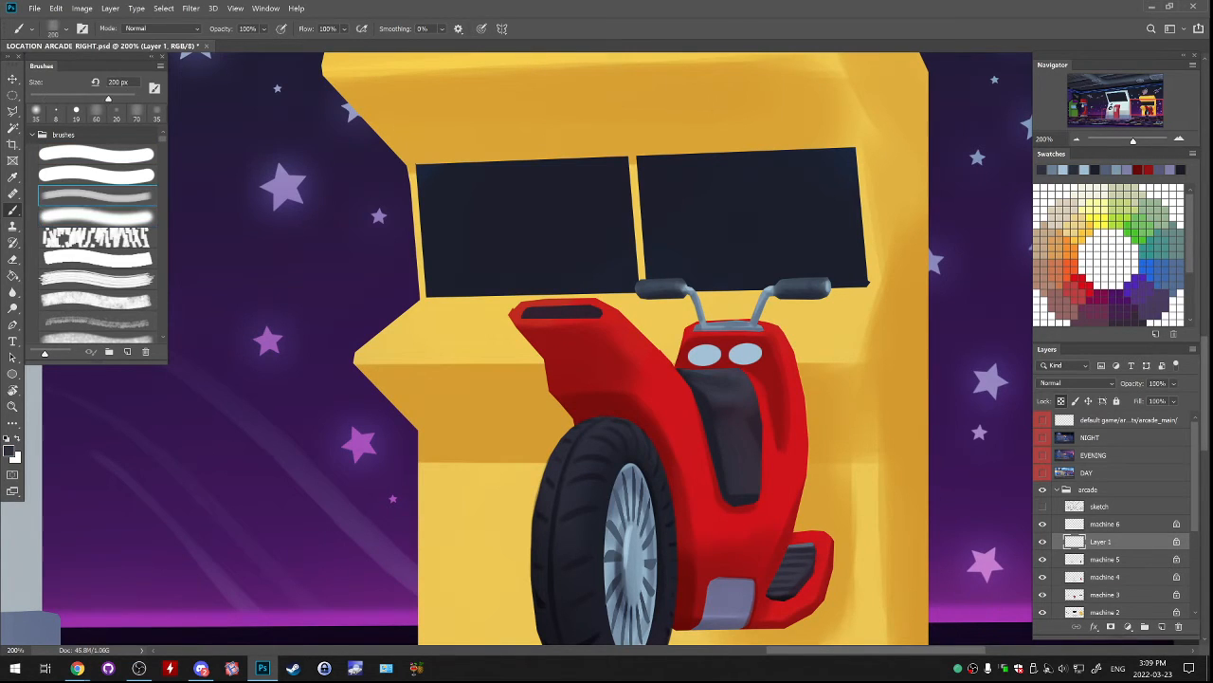
pyautogui.press('[')
pyautogui.press('[')
pyautogui.press('[')
pyautogui.press('[')
pyautogui.press('[')
pyautogui.press('[')
pyautogui.press('[')
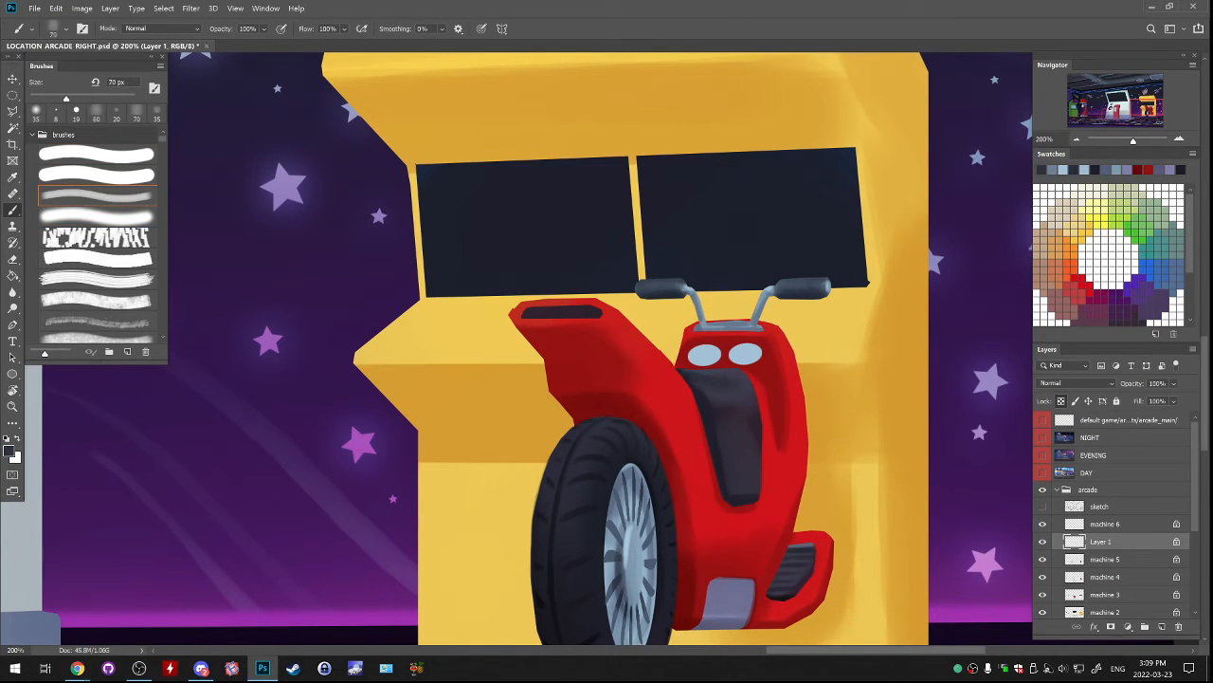
pyautogui.press('[')
pyautogui.press('[')
pyautogui.press('[')
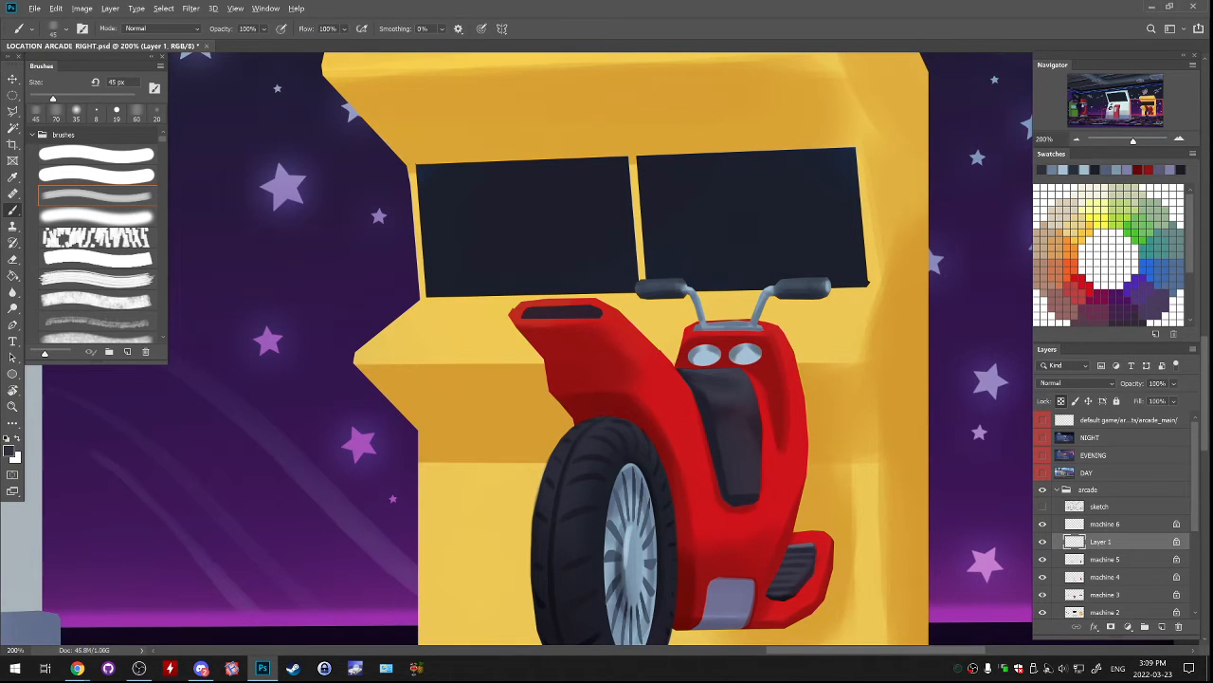
# Switch to white and paint reflective highlights across both gauges with a 10 px hard brush.
pyautogui.click(17, 438)
pyautogui.click(96, 155)
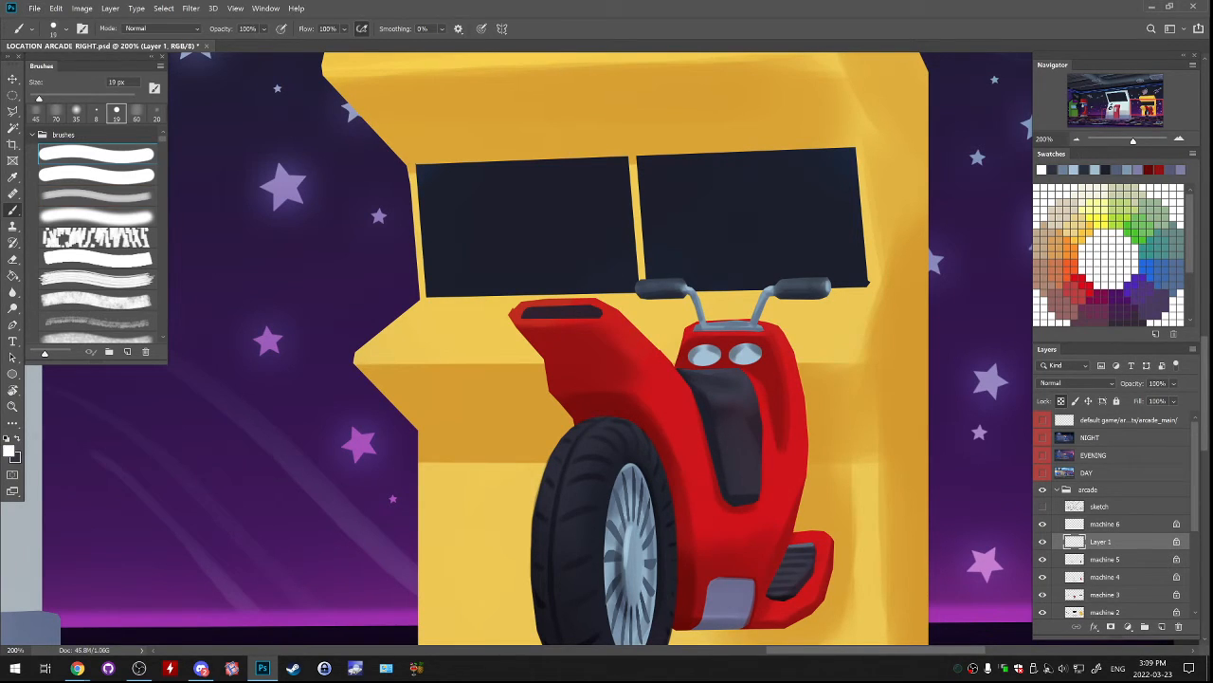
pyautogui.moveTo(698, 362)
pyautogui.mouseDown()
pyautogui.moveTo(755, 355)
pyautogui.moveTo(707, 349)
pyautogui.moveTo(749, 348)
pyautogui.mouseUp()
pyautogui.hotkey('ctrl', 'z')
pyautogui.press('[')
pyautogui.press('[')
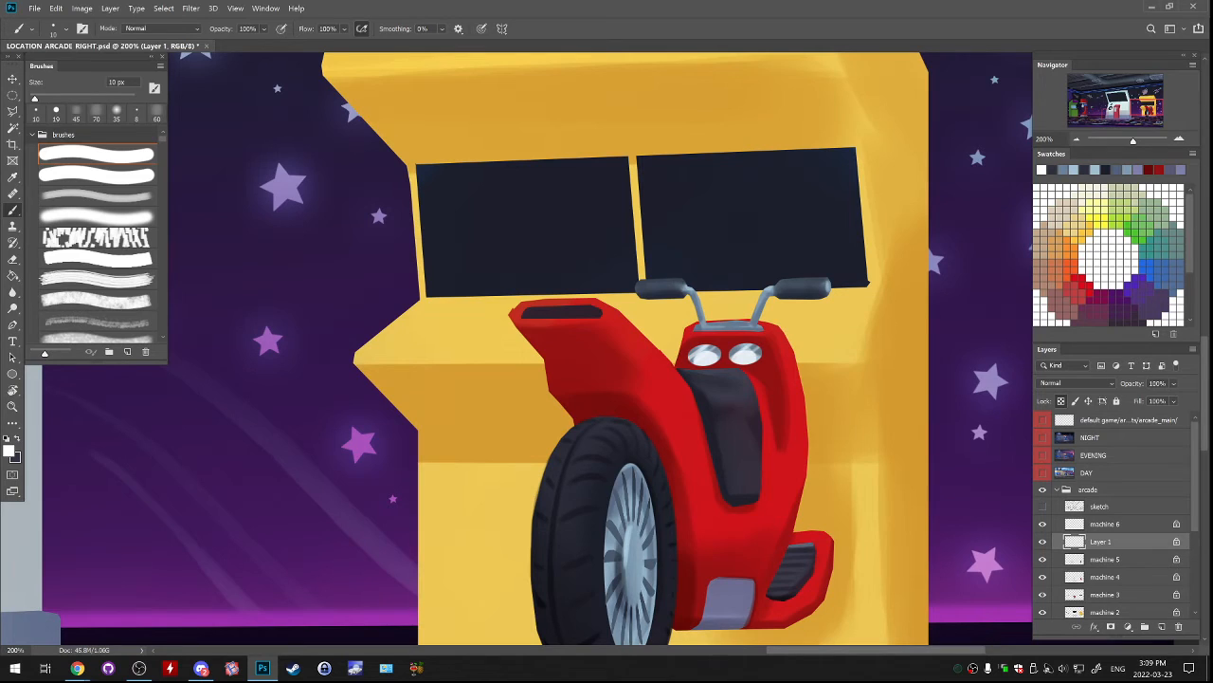
# Add a new layer directly above machine 5 and paint dark navy rims around both gauges with the 10 px hard brush.
pyautogui.click(1108, 560)
pyautogui.click(1162, 627)
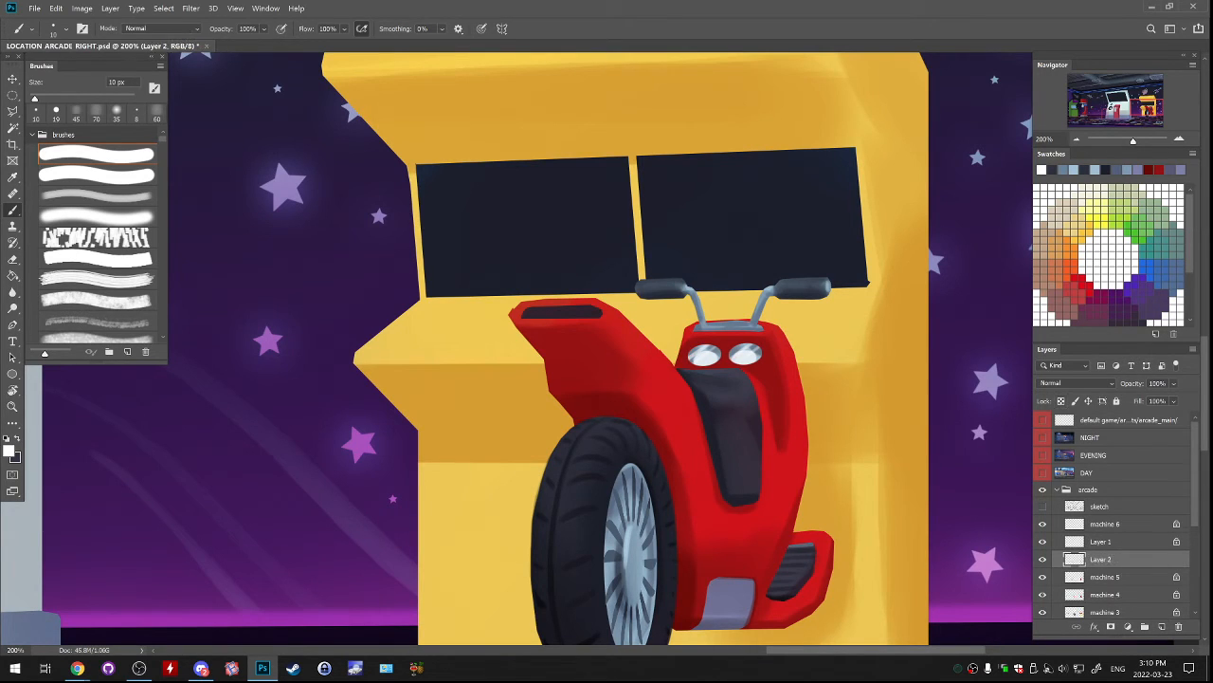
pyautogui.keyDown('alt'); pyautogui.click(775, 353); pyautogui.keyUp('alt')
pyautogui.keyDown('alt'); pyautogui.click(707, 371); pyautogui.keyUp('alt')
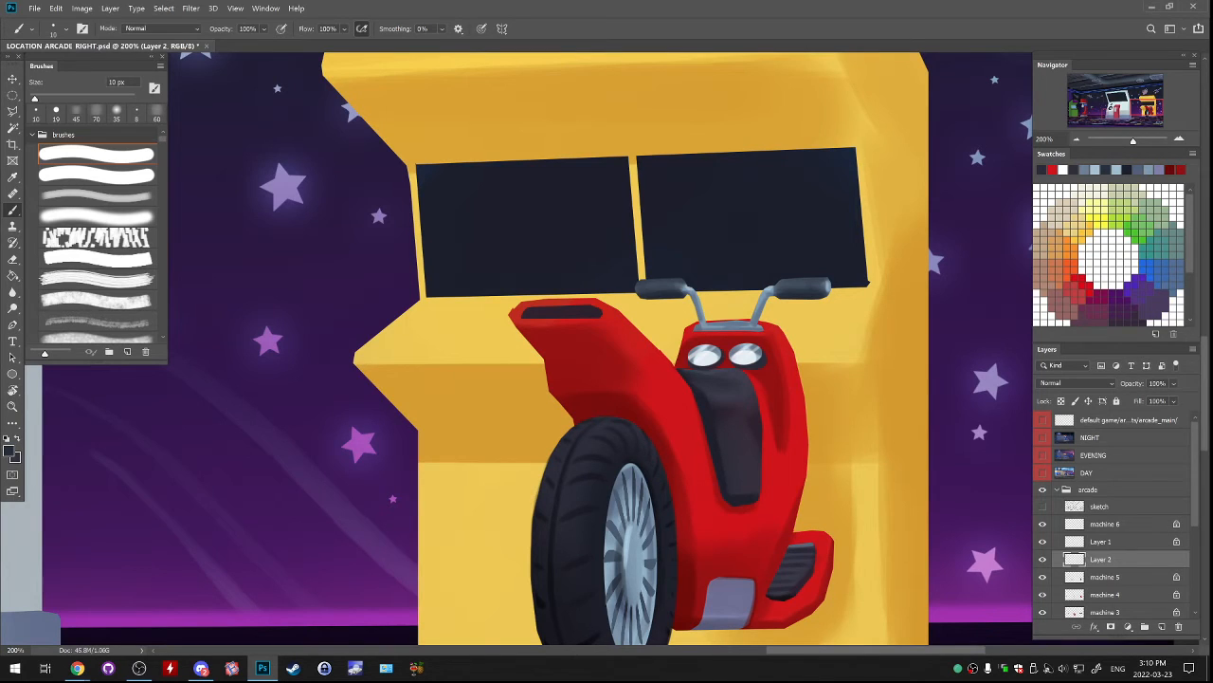
# Lock the rim layer's transparency, highlight the rims in sampled grey-blue with a 35 px soft brush, and merge Layer 1 with Layer 2.
pyautogui.press('/')
pyautogui.keyDown('alt'); pyautogui.click(755, 350); pyautogui.keyUp('alt')
pyautogui.moveTo(758, 368)
pyautogui.mouseDown()
pyautogui.moveTo(764, 352)
pyautogui.moveTo(724, 351)
pyautogui.mouseUp()
pyautogui.hotkey('ctrl', 'z')
pyautogui.click(97, 217)
pyautogui.hotkey('ctrl', 'z')
pyautogui.hotkey('ctrl', 'z')
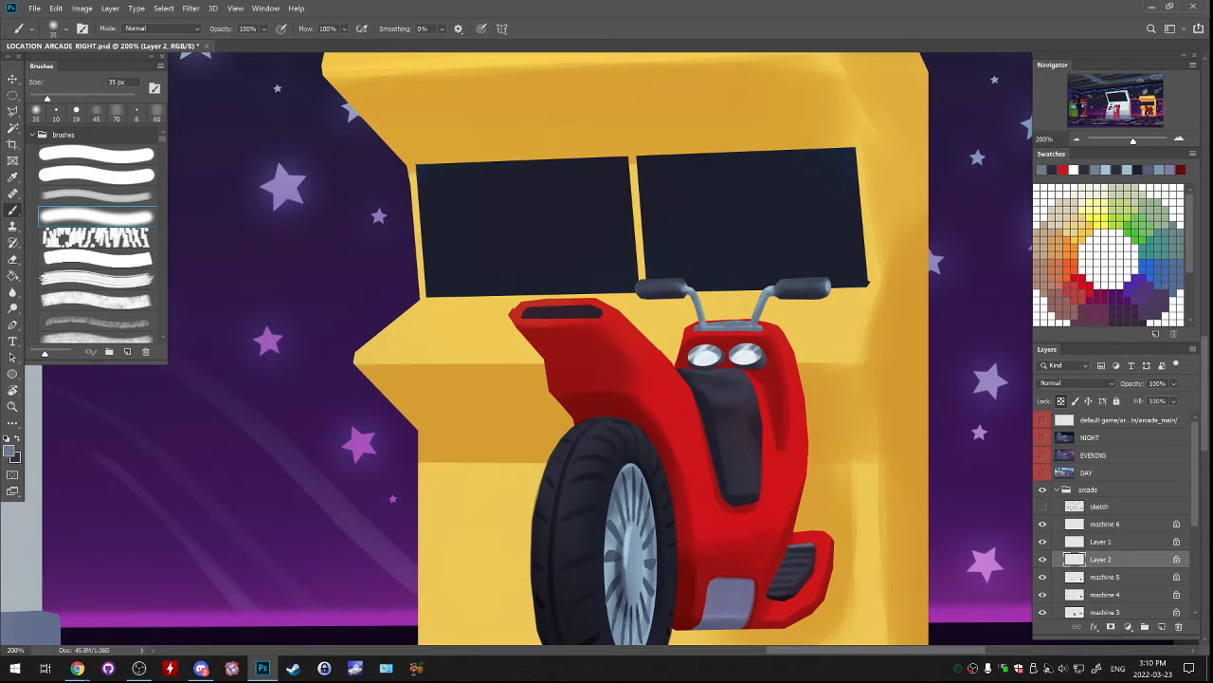
pyautogui.hotkey('ctrl', 'e')
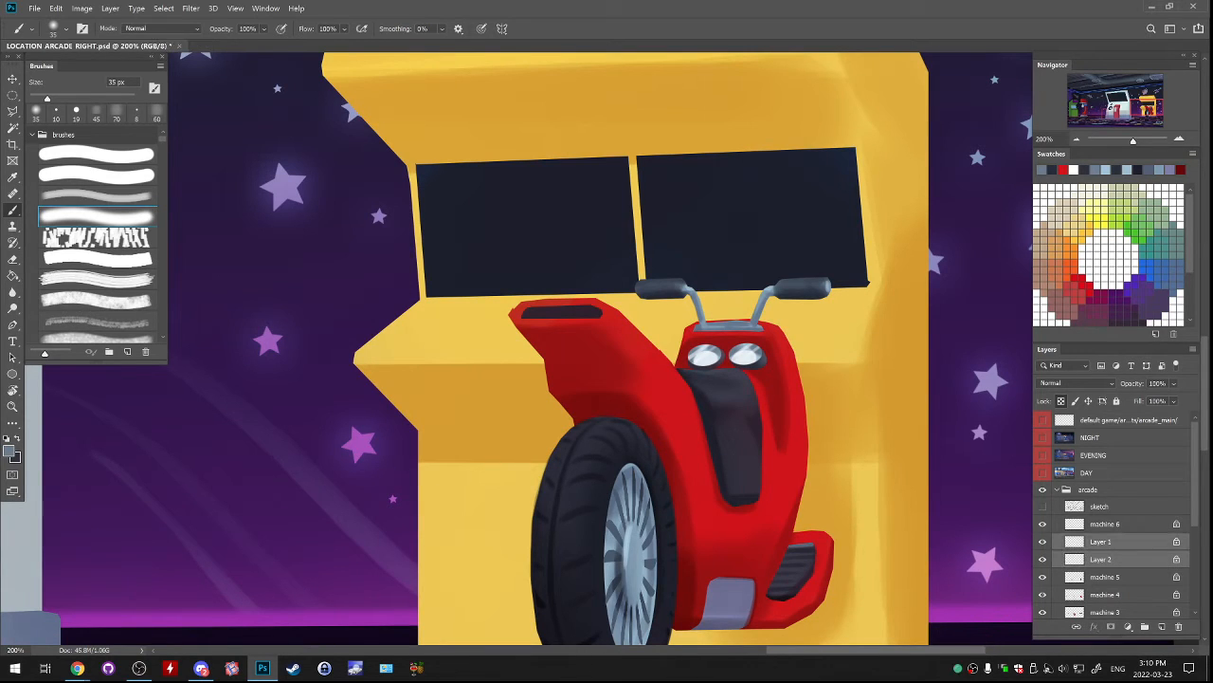
# Sample the dark seat colour and paint the dial markings inside both gauges with an 8 px hard brush.
pyautogui.keyDown('alt'); pyautogui.click(738, 408); pyautogui.keyUp('alt')
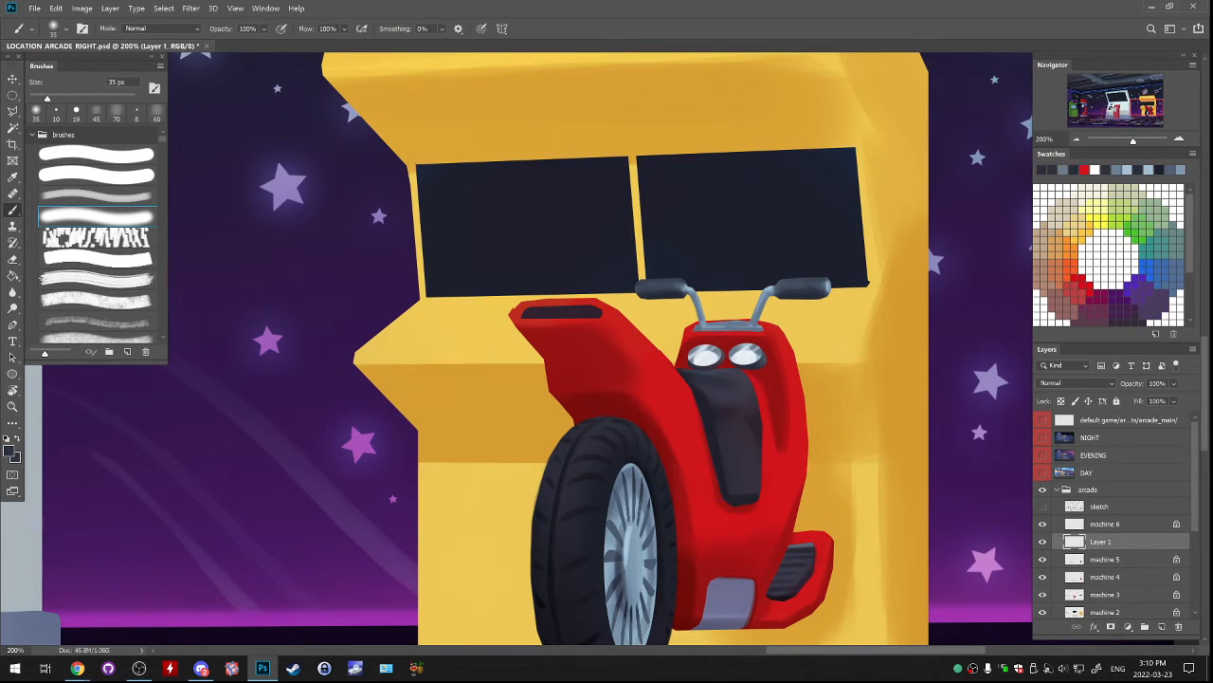
pyautogui.click(96, 154)
pyautogui.press('[')
pyautogui.press('[')
pyautogui.press('[')
pyautogui.press('[')
pyautogui.press('[')
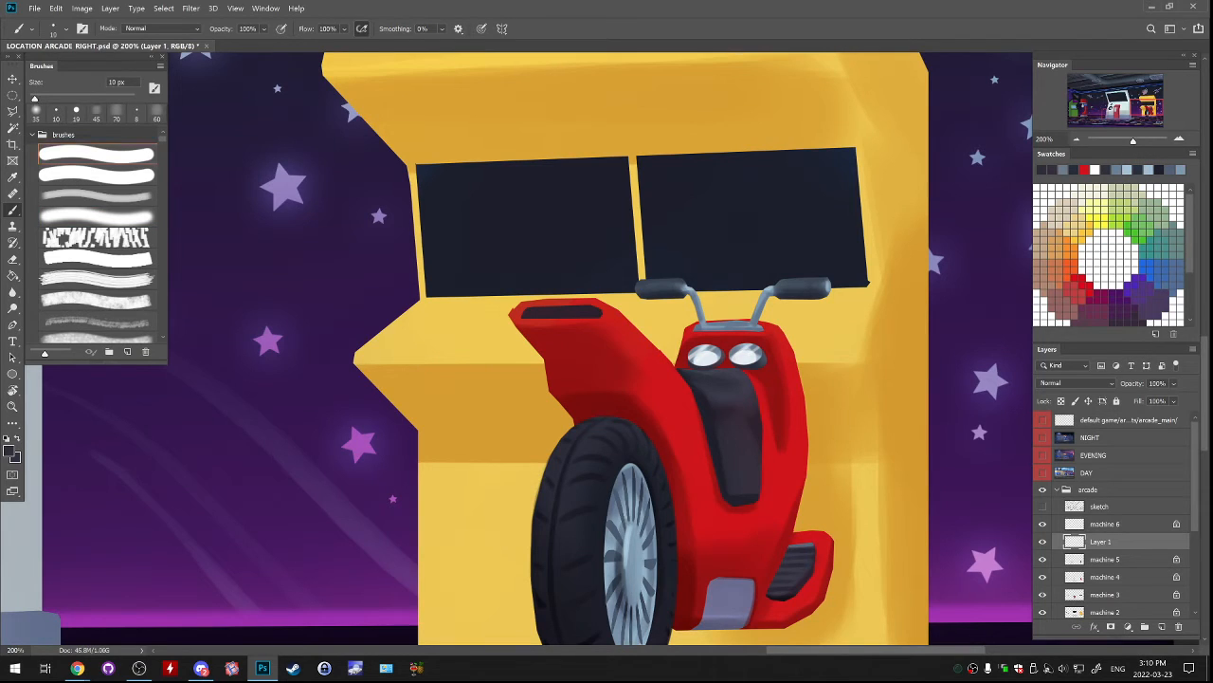
pyautogui.press('[')
pyautogui.moveTo(746, 348); pyautogui.dragTo(746, 357)
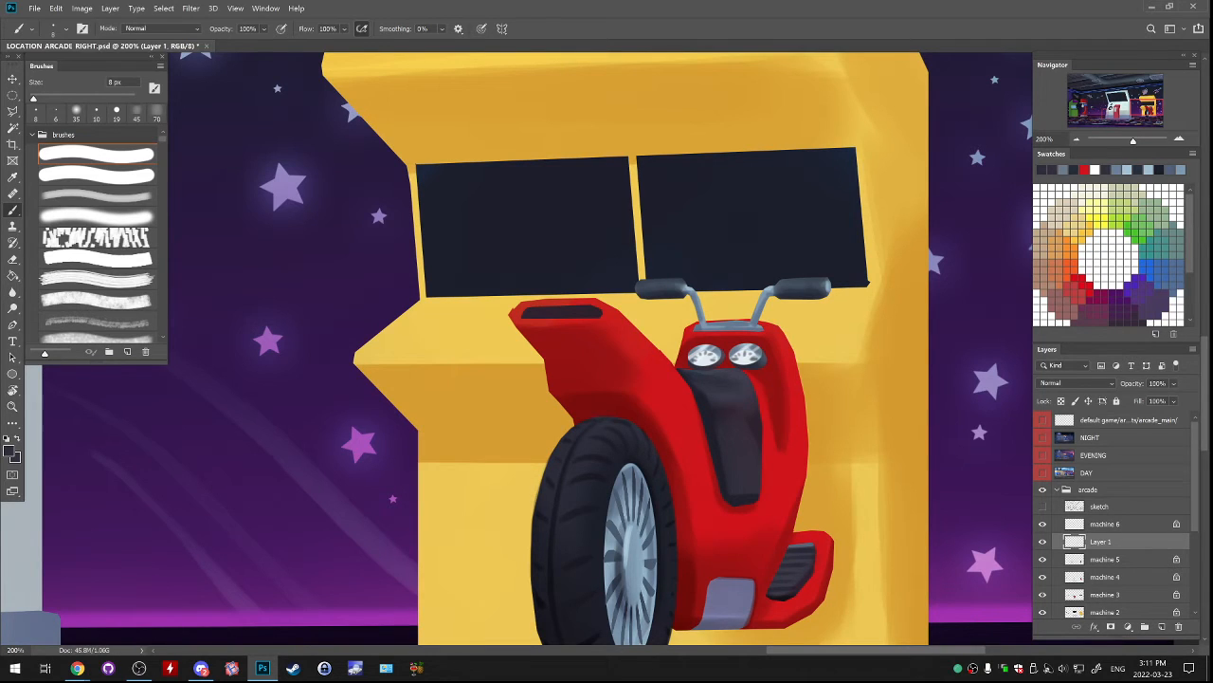
# Sample the bright red of the body, paint a needle in each gauge, and merge the gauges into the machine 5 layer.
pyautogui.keyDown('alt'); pyautogui.click(675, 410); pyautogui.keyUp('alt')
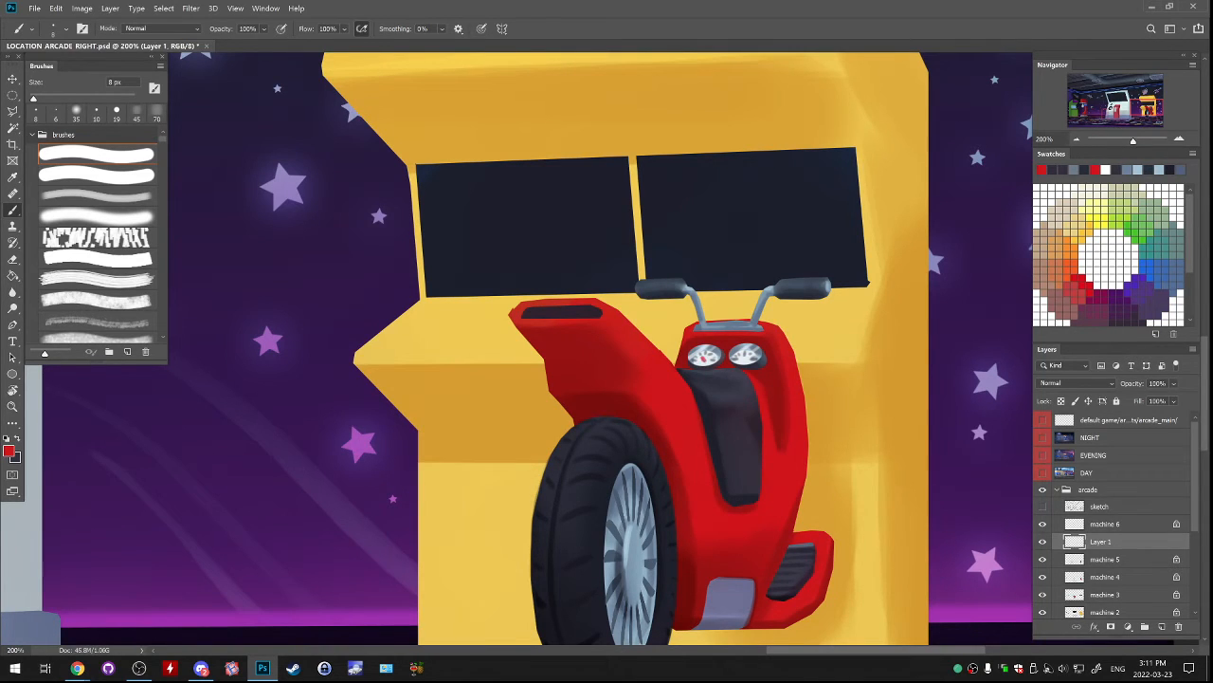
pyautogui.hotkey('ctrl', 'z')
pyautogui.press('Delete')
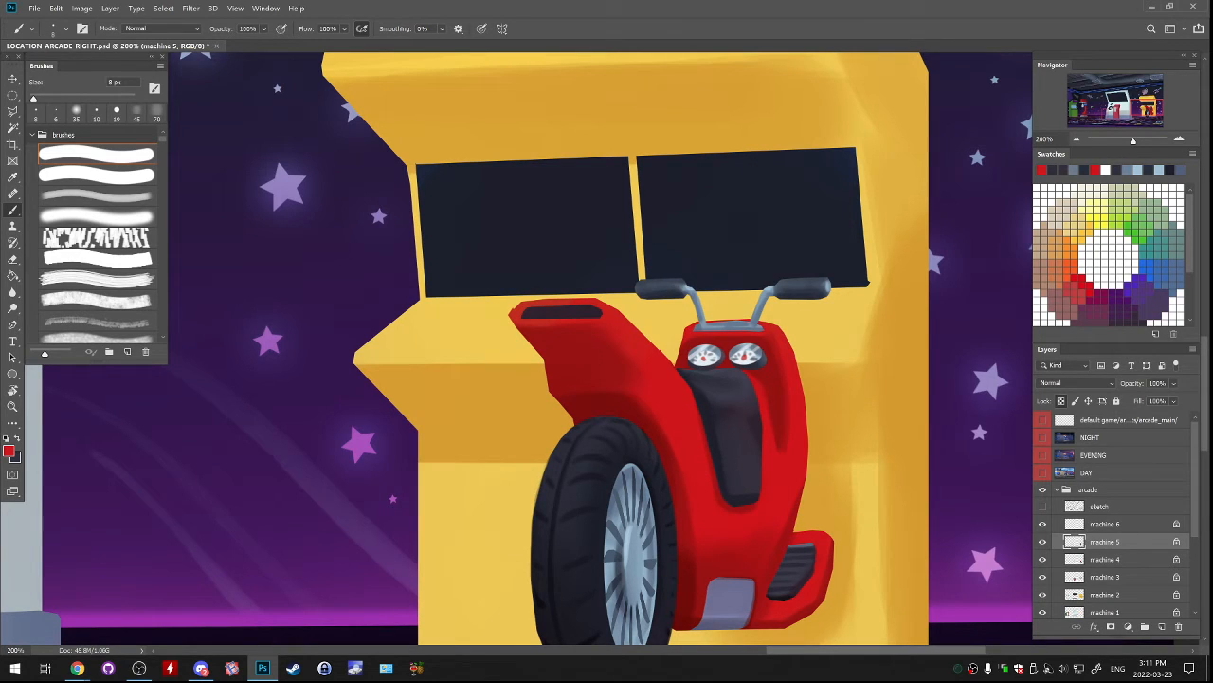
# On the machine 4 layer, blend the shading of the red front bodywork with sampled bright and dark reds and a 30 px soft brush.
pyautogui.scroll(-1, 1111, 517)
pyautogui.click(1042, 546)
pyautogui.click(1043, 546)
pyautogui.click(1106, 545)
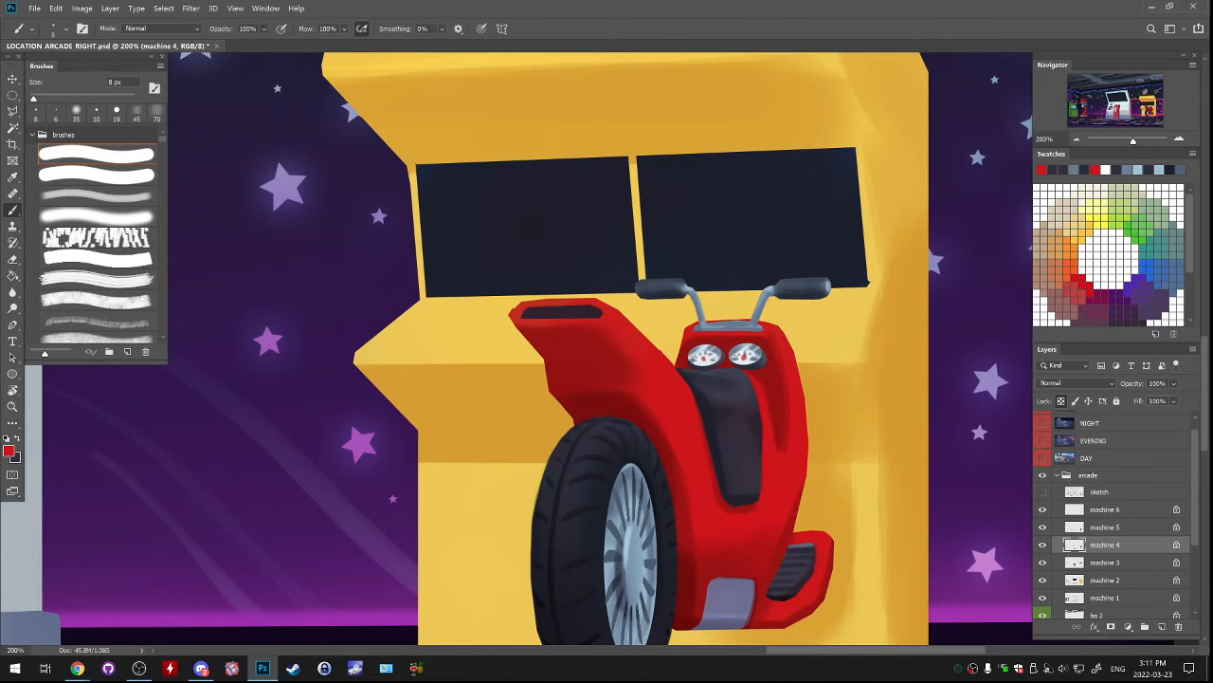
pyautogui.click(98, 196)
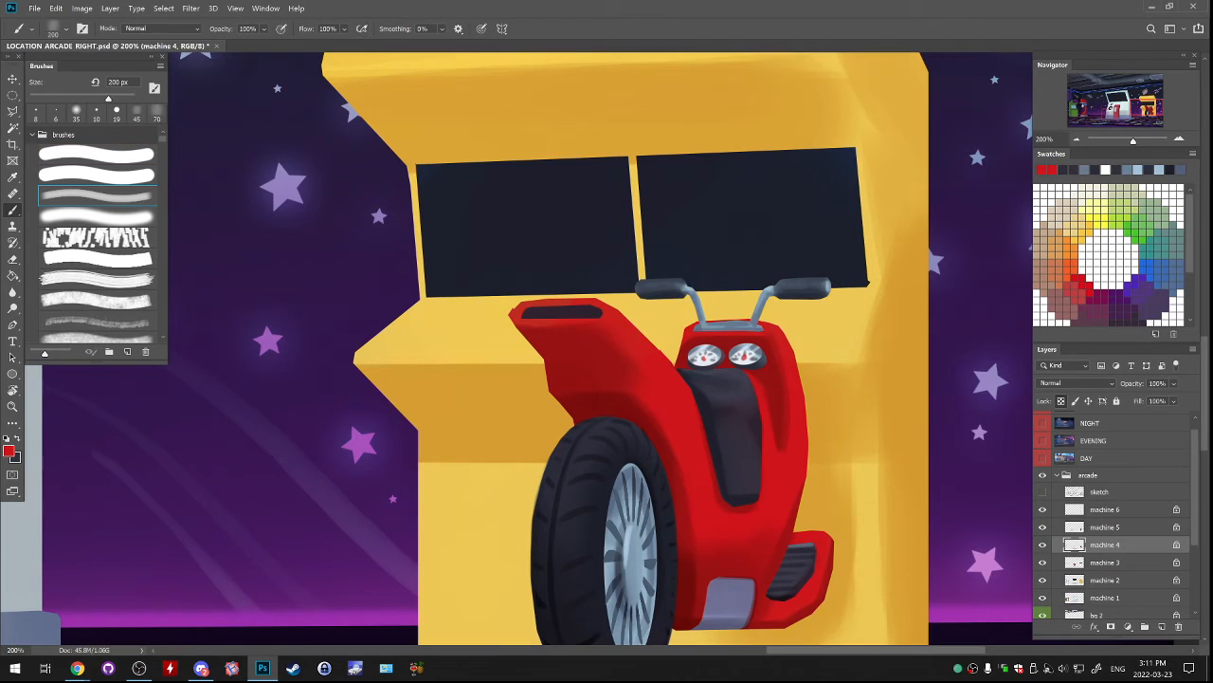
pyautogui.keyDown('alt'); pyautogui.click(691, 391); pyautogui.keyUp('alt')
pyautogui.press('[')
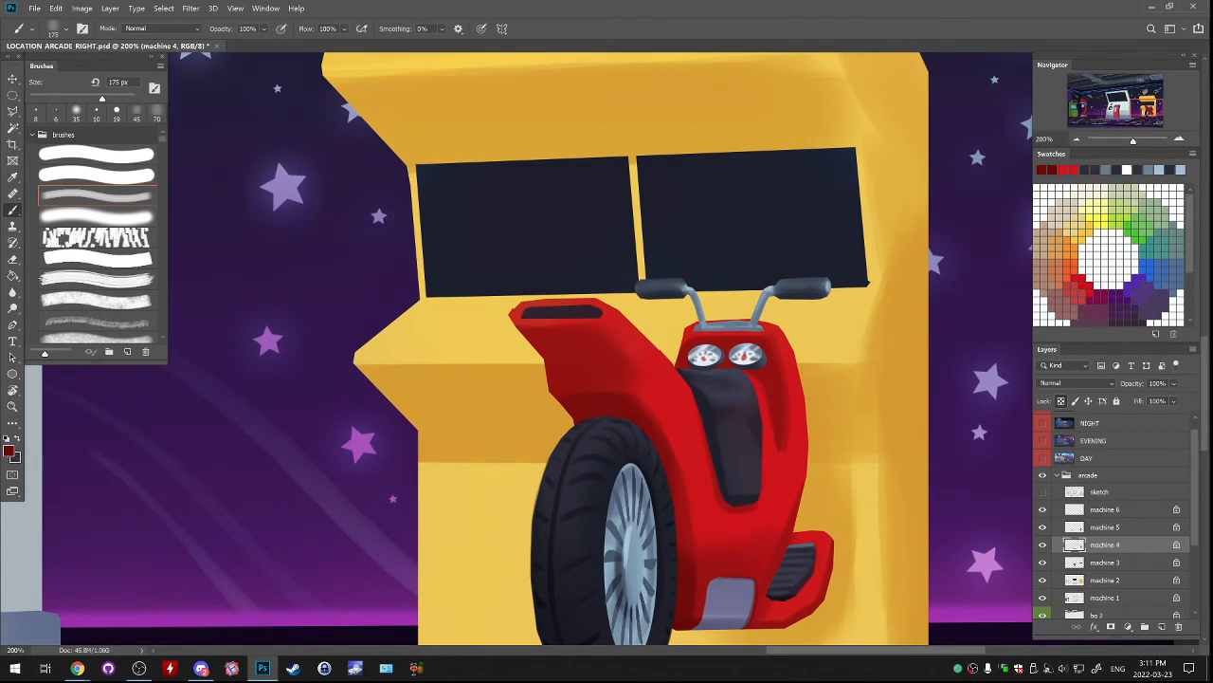
pyautogui.press('[')
pyautogui.press('[')
pyautogui.press('[')
pyautogui.press('[')
pyautogui.press('[')
pyautogui.press('[')
pyautogui.press('[')
pyautogui.press('[')
pyautogui.press('[')
pyautogui.press('[')
pyautogui.press('[')
pyautogui.press('[')
pyautogui.keyDown('alt'); pyautogui.click(658, 381); pyautogui.keyUp('alt')
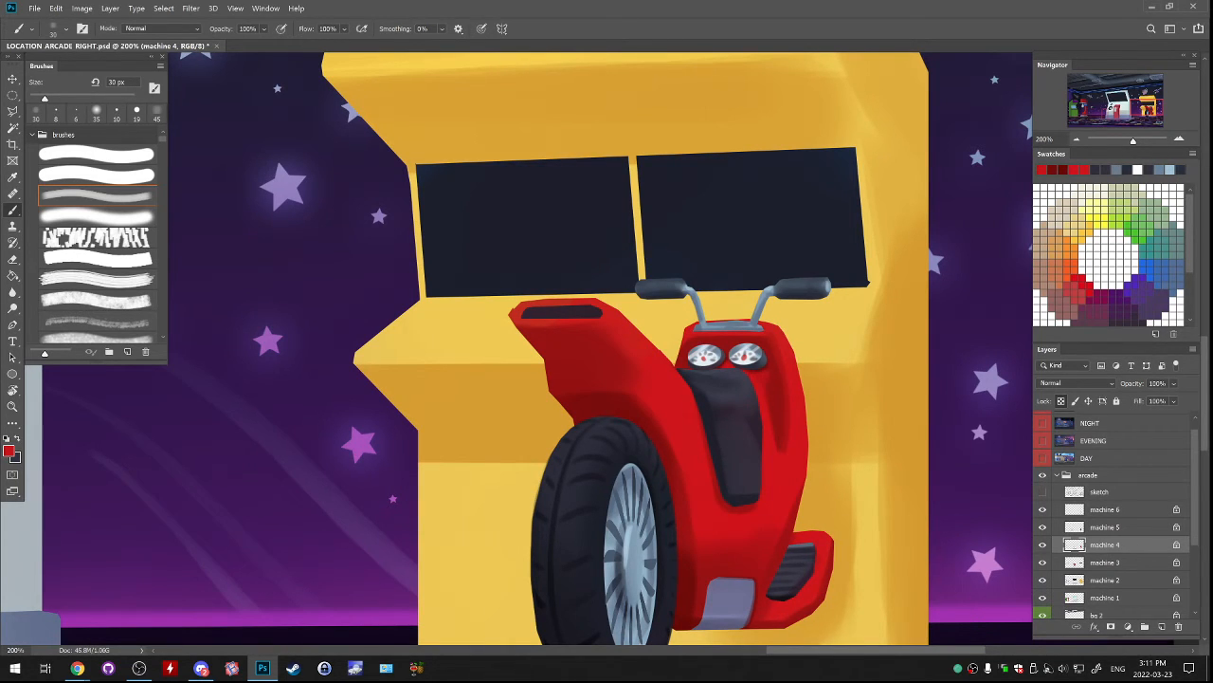
pyautogui.keyDown('alt'); pyautogui.click(590, 367); pyautogui.keyUp('alt')
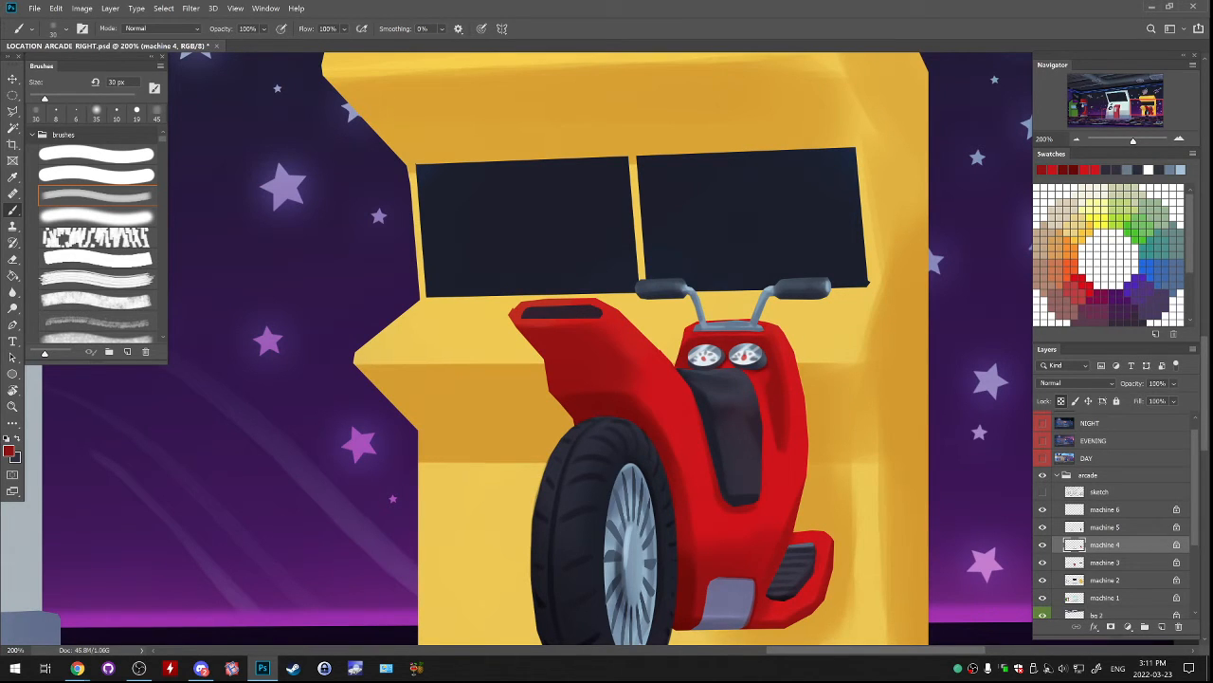
pyautogui.moveTo(607, 398); pyautogui.dragTo(644, 340)
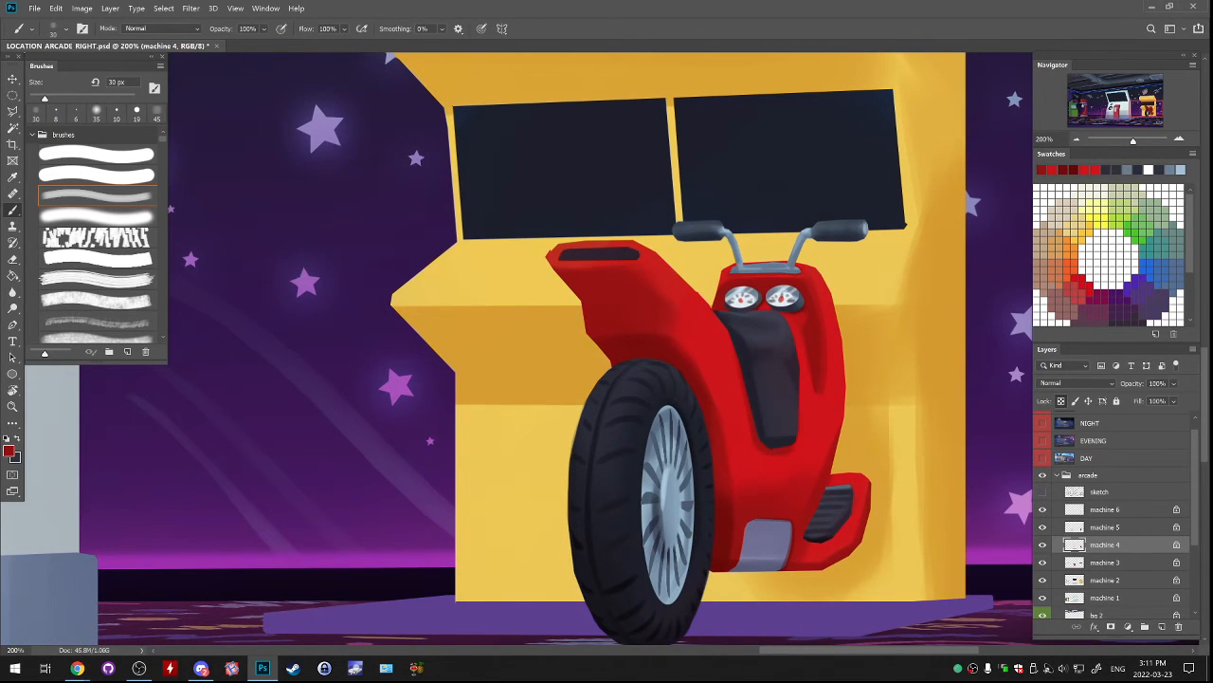
# Check the machine 5 and machine 4 layers, and trim the outer corner of the red fender's tip on machine 4 using the Polygonal Lasso.
pyautogui.click(1043, 527)
pyautogui.click(1042, 527)
pyautogui.click(1105, 527)
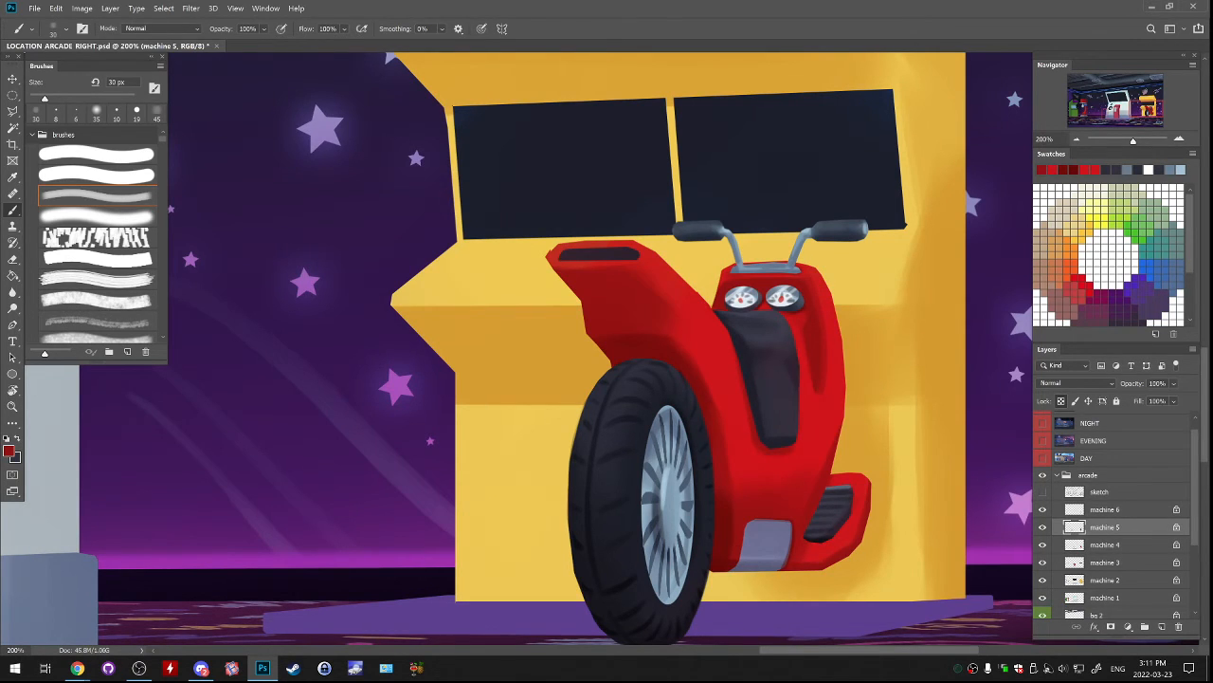
pyautogui.click(1043, 544)
pyautogui.click(1042, 544)
pyautogui.press('l')
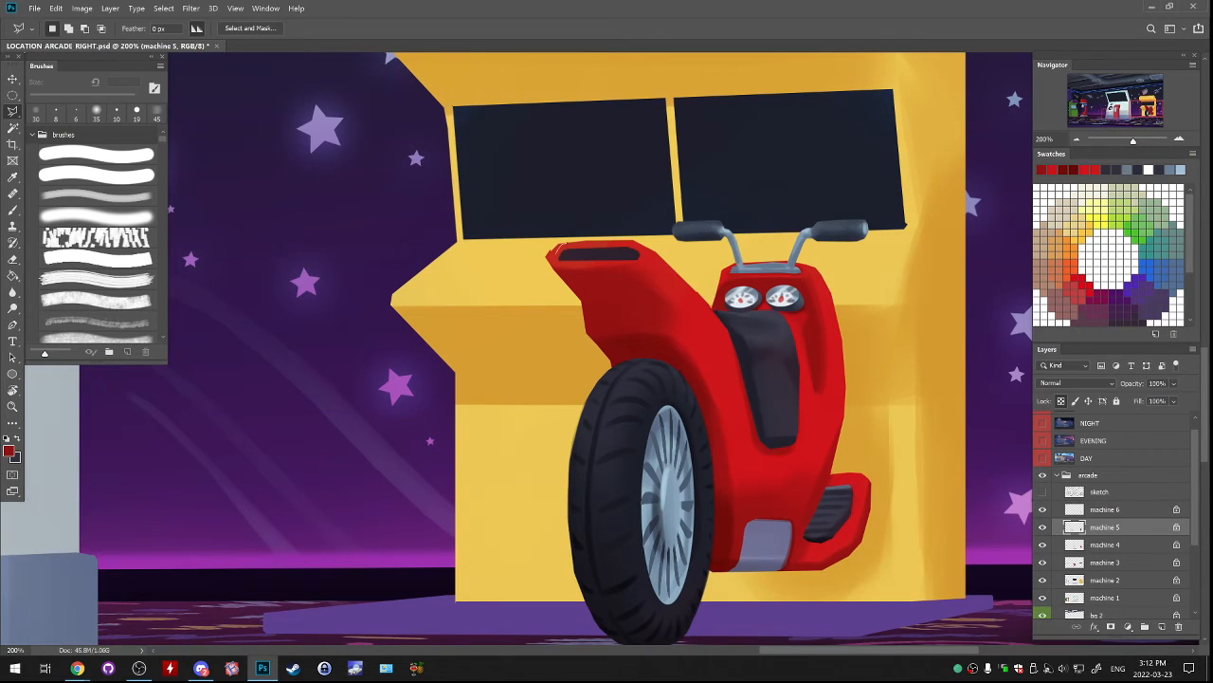
pyautogui.moveTo(539, 269)
pyautogui.mouseDown()
pyautogui.moveTo(567, 231)
pyautogui.moveTo(542, 268)
pyautogui.mouseUp()
pyautogui.click(1043, 544)
pyautogui.click(1043, 545)
pyautogui.click(1106, 545)
pyautogui.moveTo(553, 250); pyautogui.dragTo(550, 248)
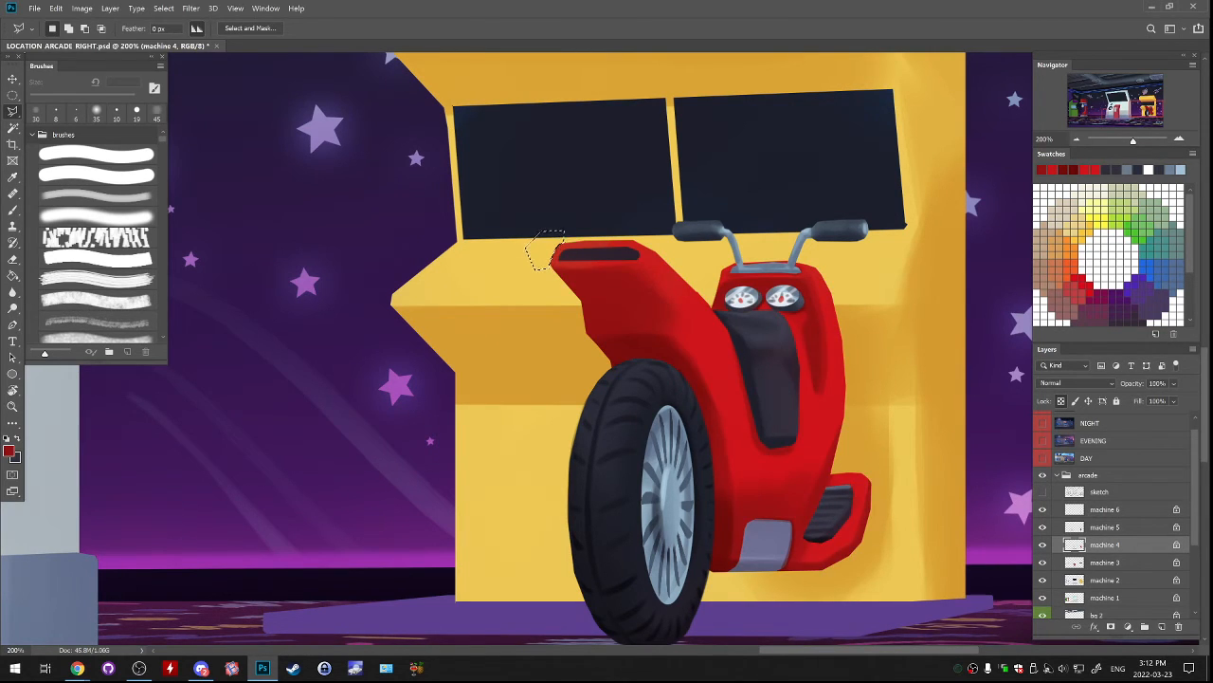
pyautogui.click(598, 279)
pyautogui.doubleClick(621, 321)
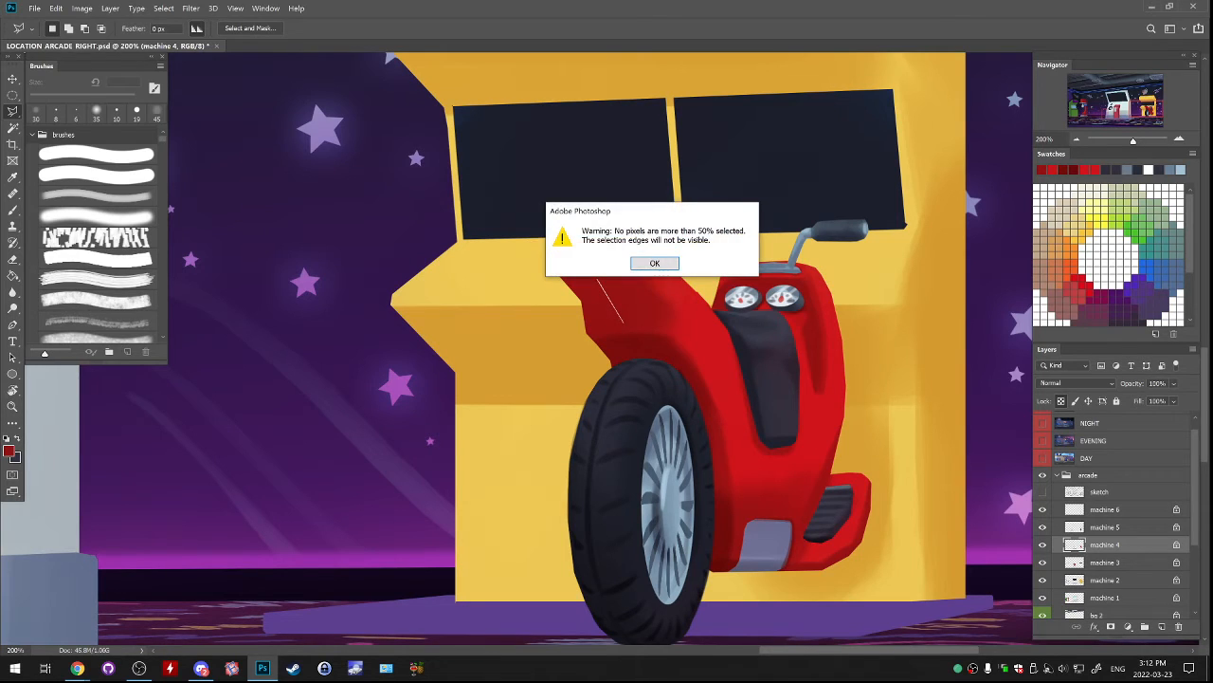
pyautogui.press('Return')
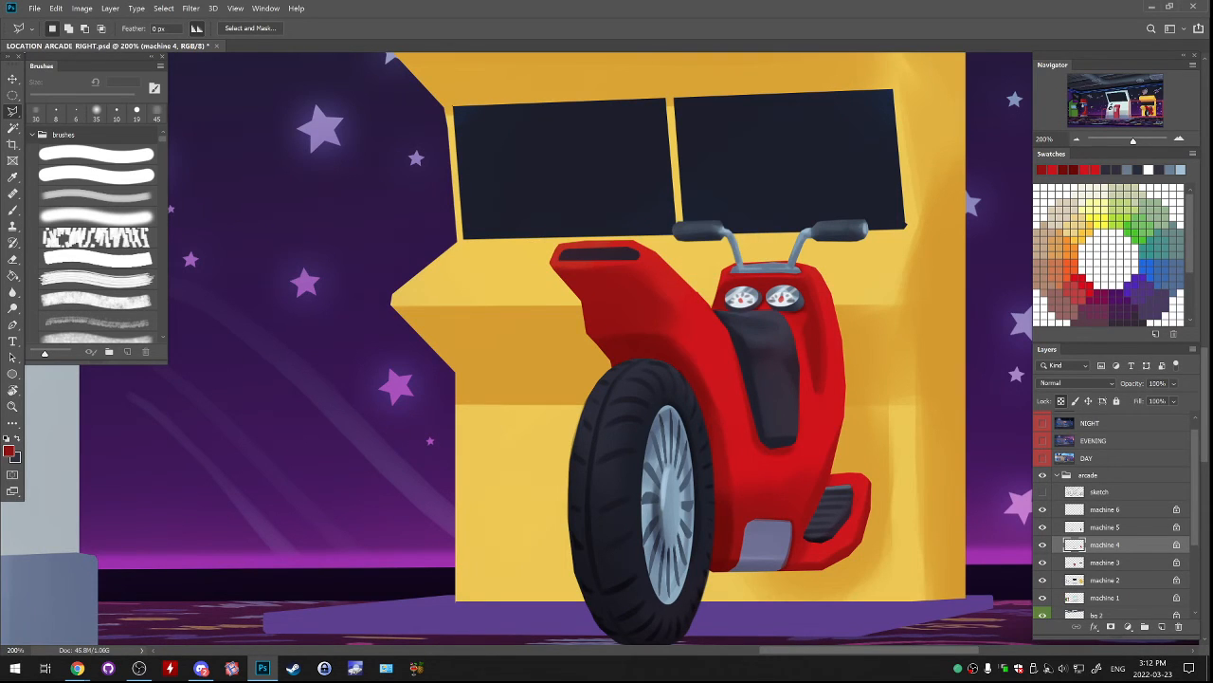
# On the machine 4 layer, deepen the shading of the red bodywork beside the wheel with dark red and a soft brush.
pyautogui.click(1043, 528)
pyautogui.click(1043, 527)
pyautogui.click(1042, 528)
pyautogui.click(1043, 527)
pyautogui.press('b')
pyautogui.click(95, 113)
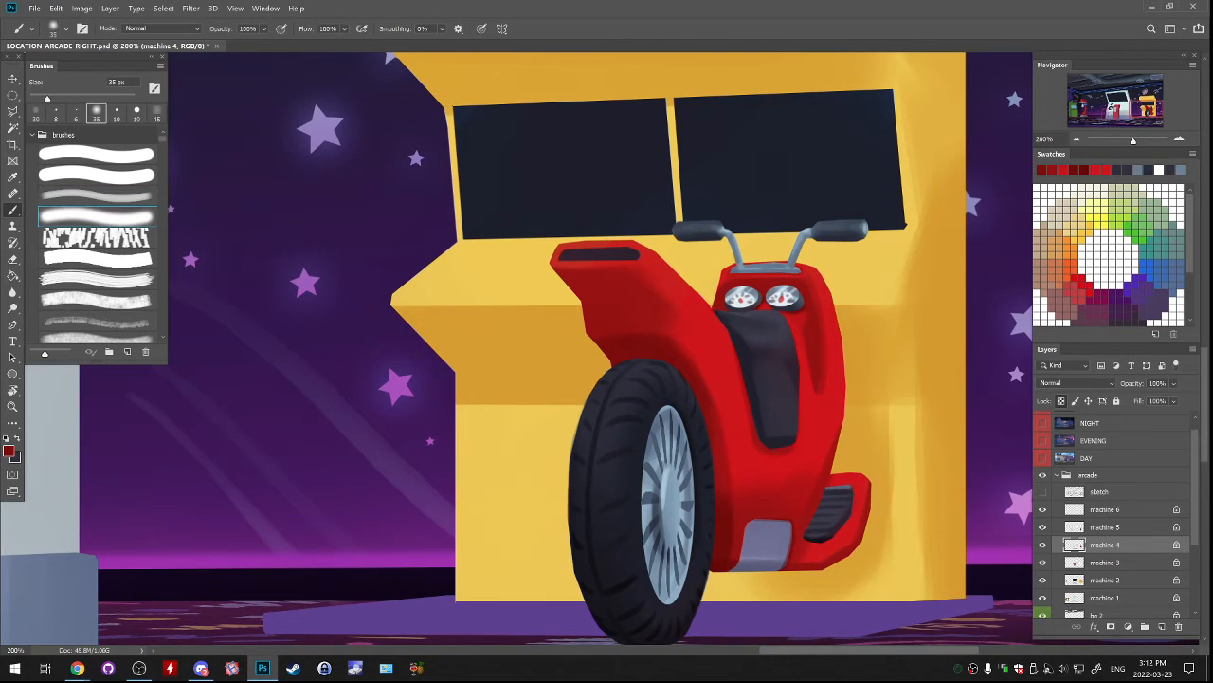
pyautogui.click(97, 195)
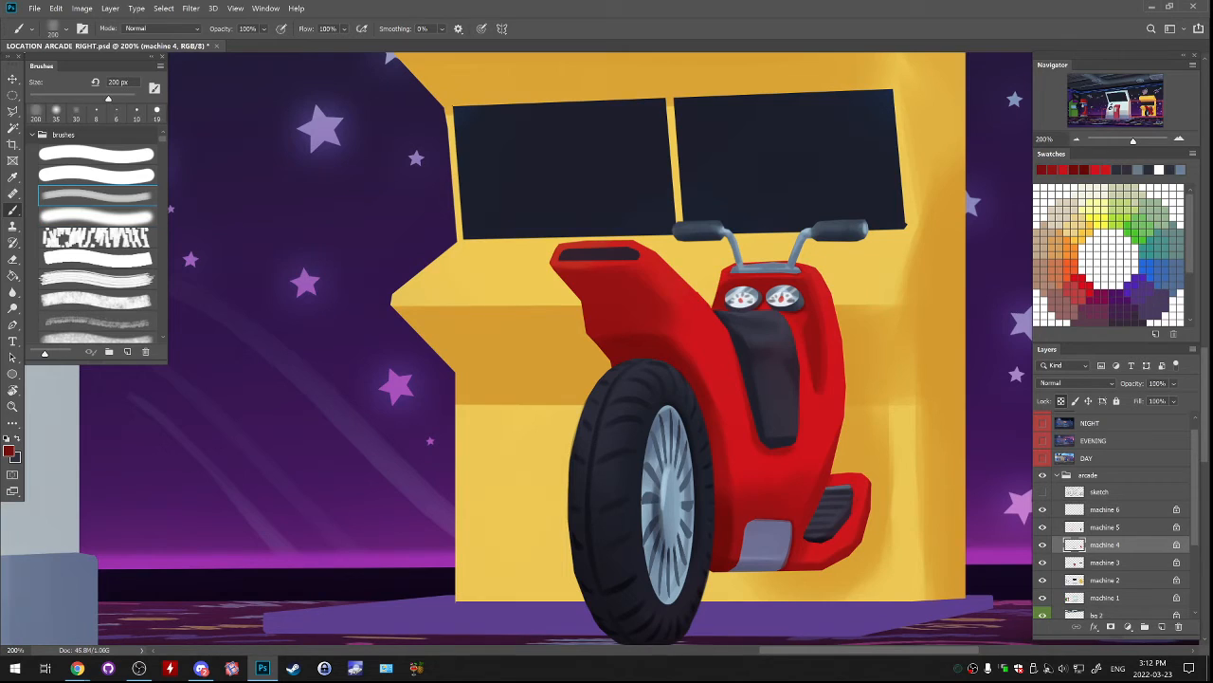
pyautogui.moveTo(722, 474); pyautogui.dragTo(726, 545)
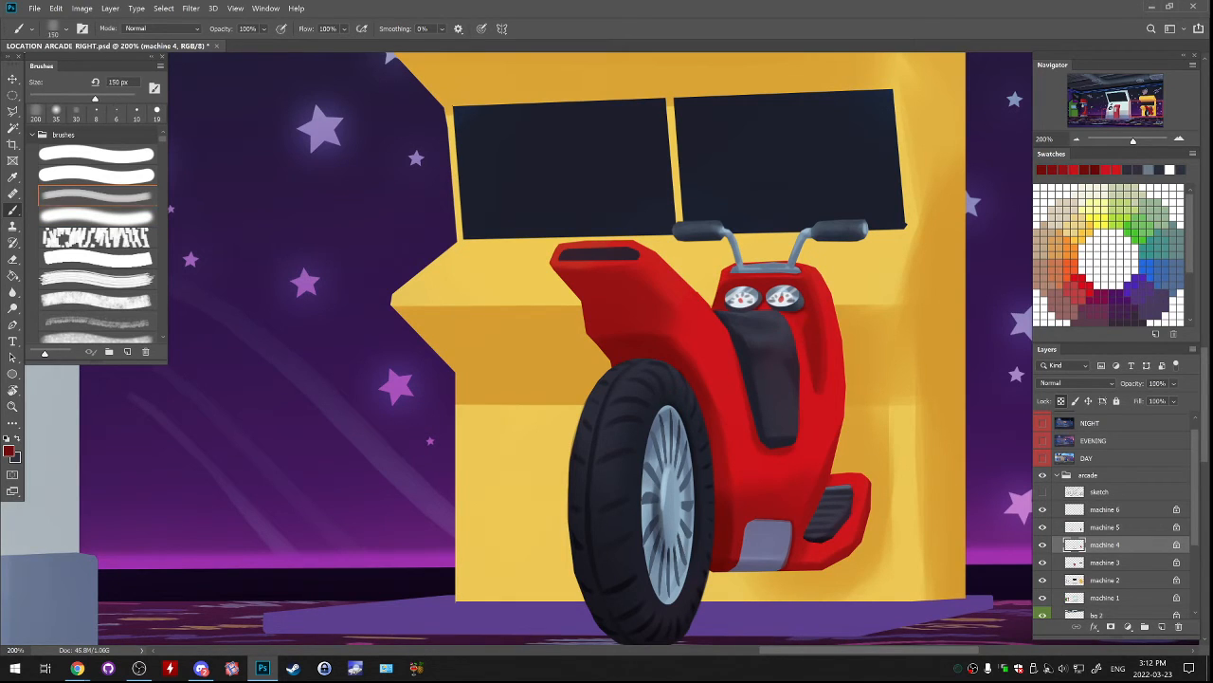
# Check the machine 4 layer and shade the underside of the red fender's tip with darker red and a 100 px soft brush.
pyautogui.press('[')
pyautogui.press('[')
pyautogui.click(1043, 544)
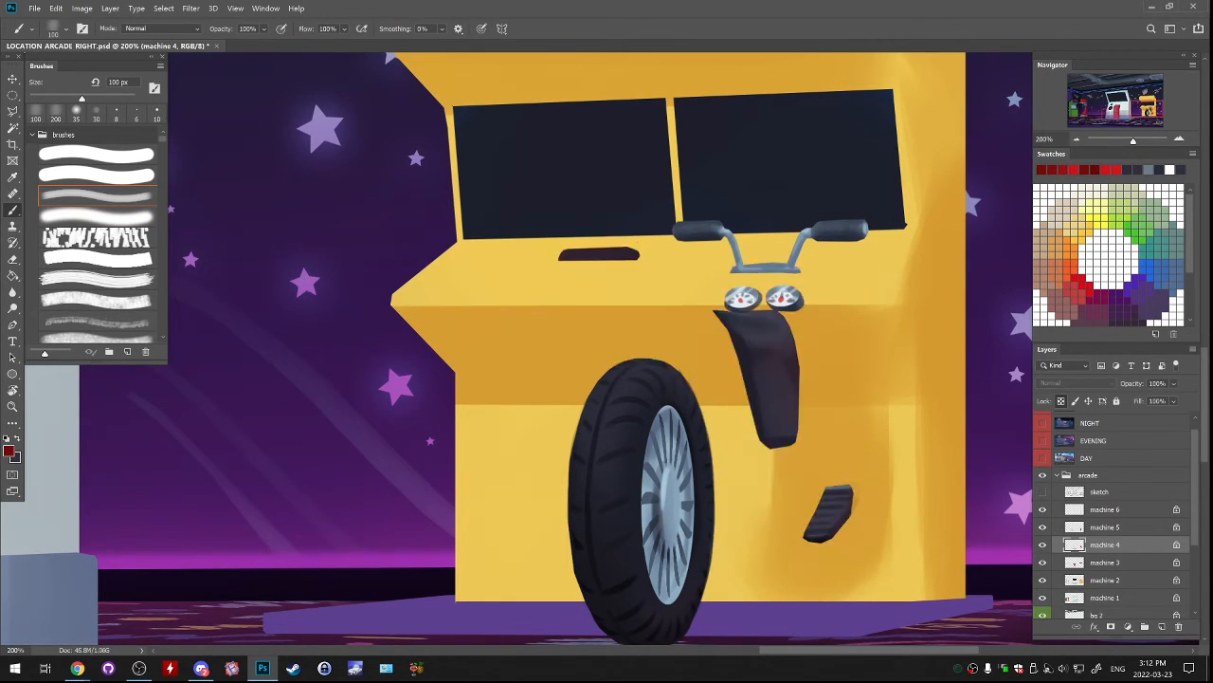
pyautogui.click(1043, 544)
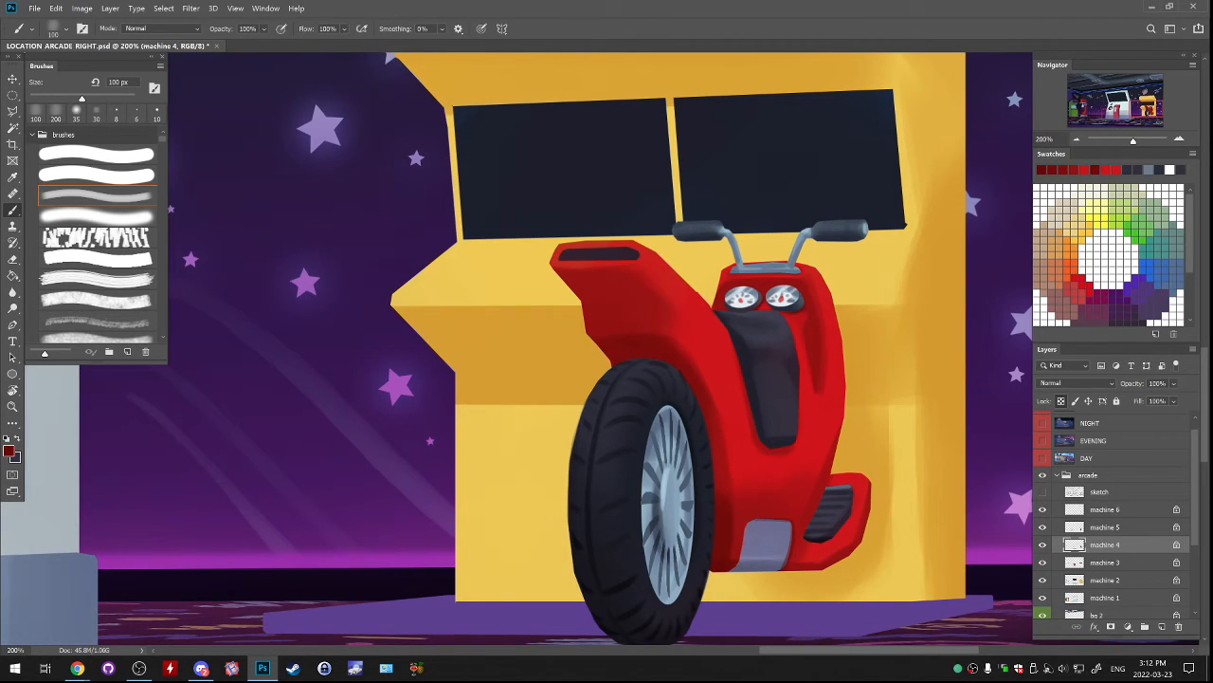
pyautogui.click(1043, 544)
pyautogui.click(1043, 544)
pyautogui.moveTo(626, 298)
pyautogui.mouseDown()
pyautogui.moveTo(574, 280)
pyautogui.moveTo(628, 282)
pyautogui.moveTo(637, 295)
pyautogui.mouseUp()
pyautogui.hotkey('ctrl', 'z')
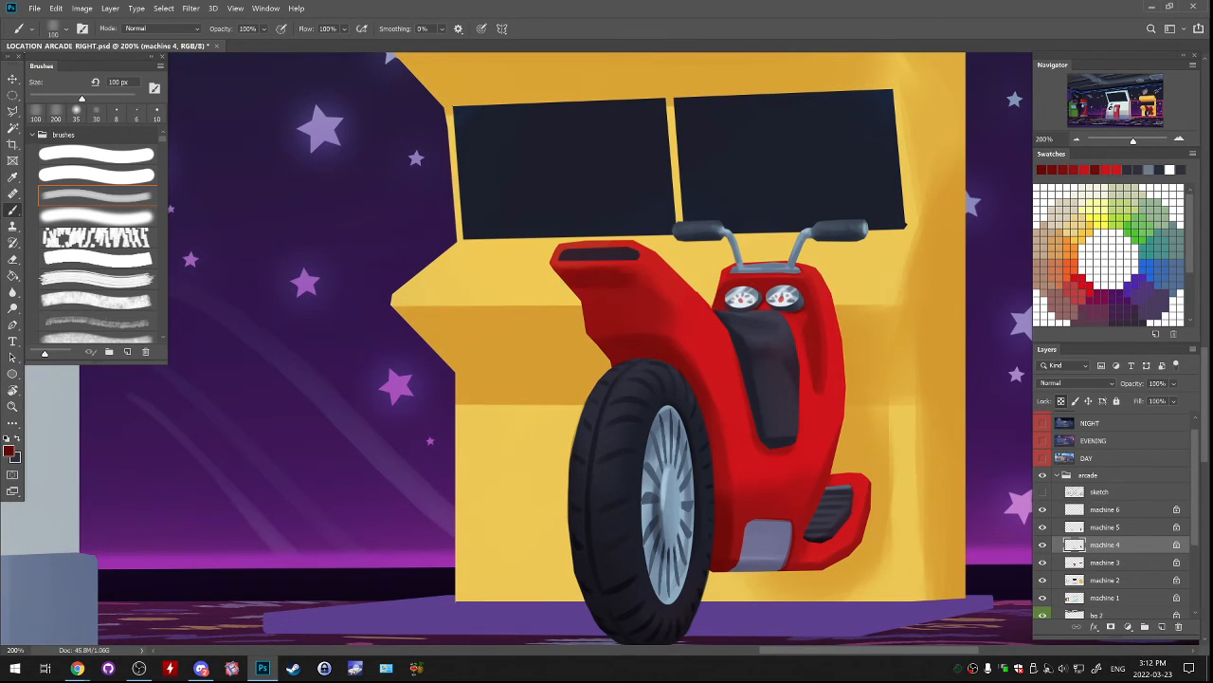
pyautogui.moveTo(657, 284); pyautogui.dragTo(662, 294)
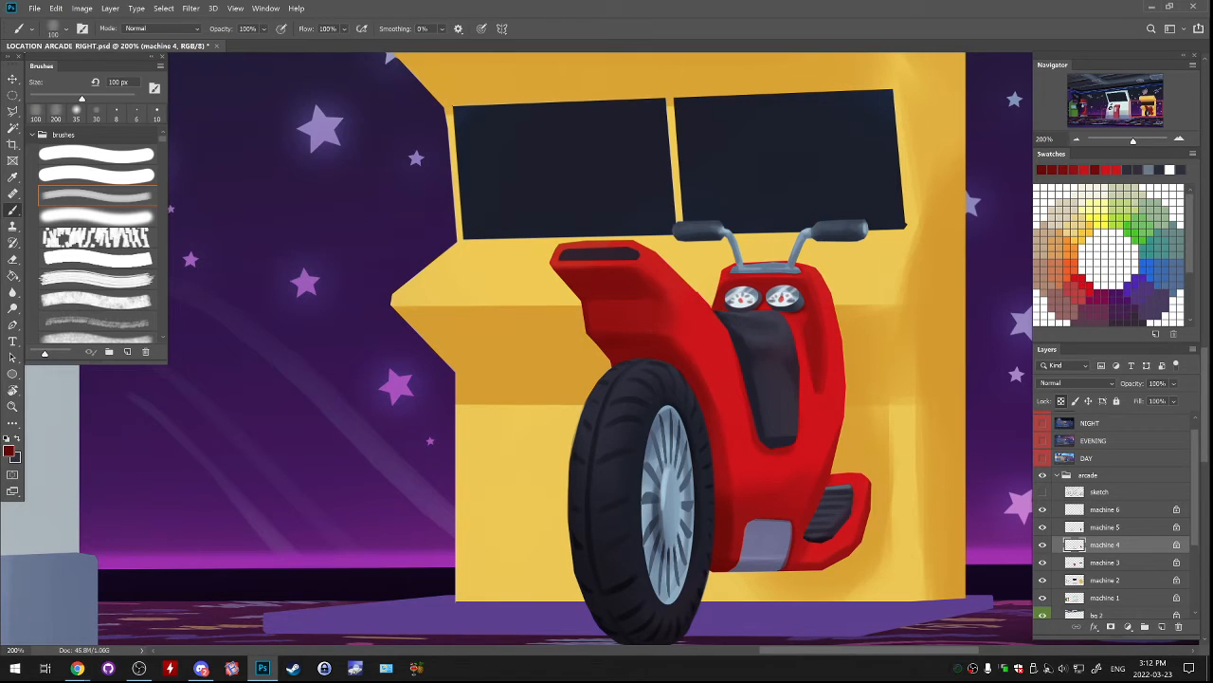
# Select the fender's inner face above and beside the wheel with the Polygonal Lasso and set its Hue/Saturation saturation to -100.
pyautogui.press('l')
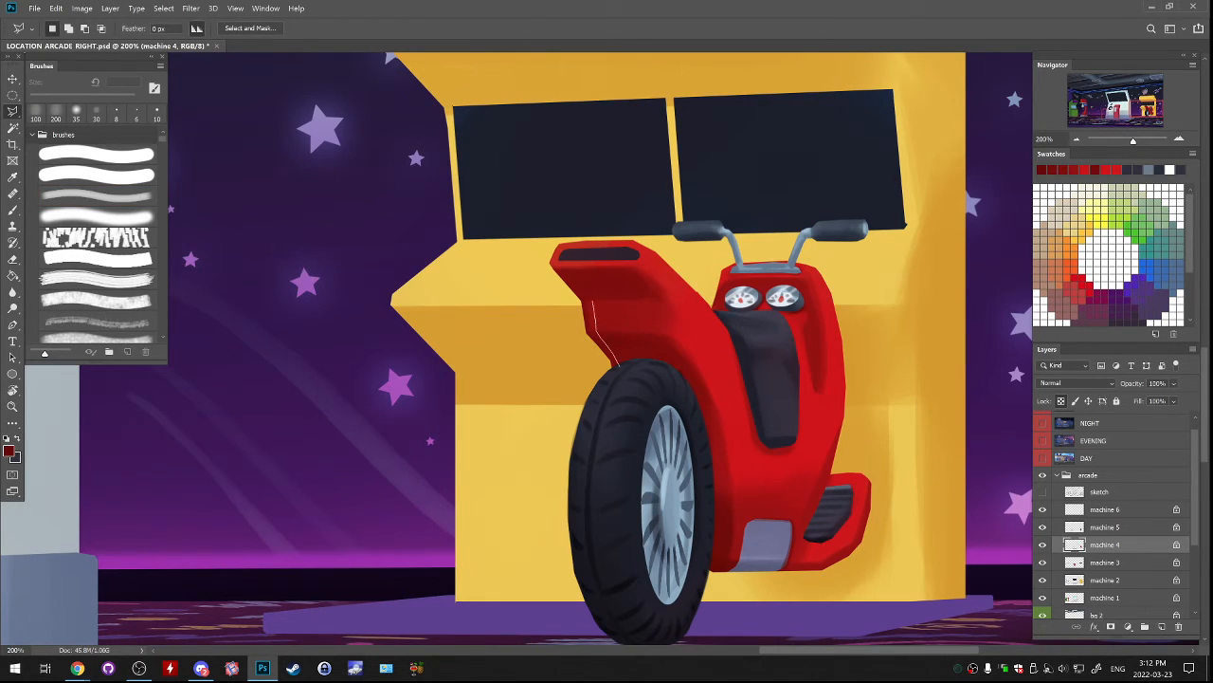
pyautogui.moveTo(582, 290); pyautogui.dragTo(577, 276)
pyautogui.moveTo(648, 296)
pyautogui.mouseDown()
pyautogui.moveTo(708, 415)
pyautogui.moveTo(724, 490)
pyautogui.moveTo(722, 593)
pyautogui.moveTo(632, 590)
pyautogui.moveTo(596, 486)
pyautogui.moveTo(618, 368)
pyautogui.mouseUp()
pyautogui.click(81, 8)
pyautogui.moveTo(100, 36)
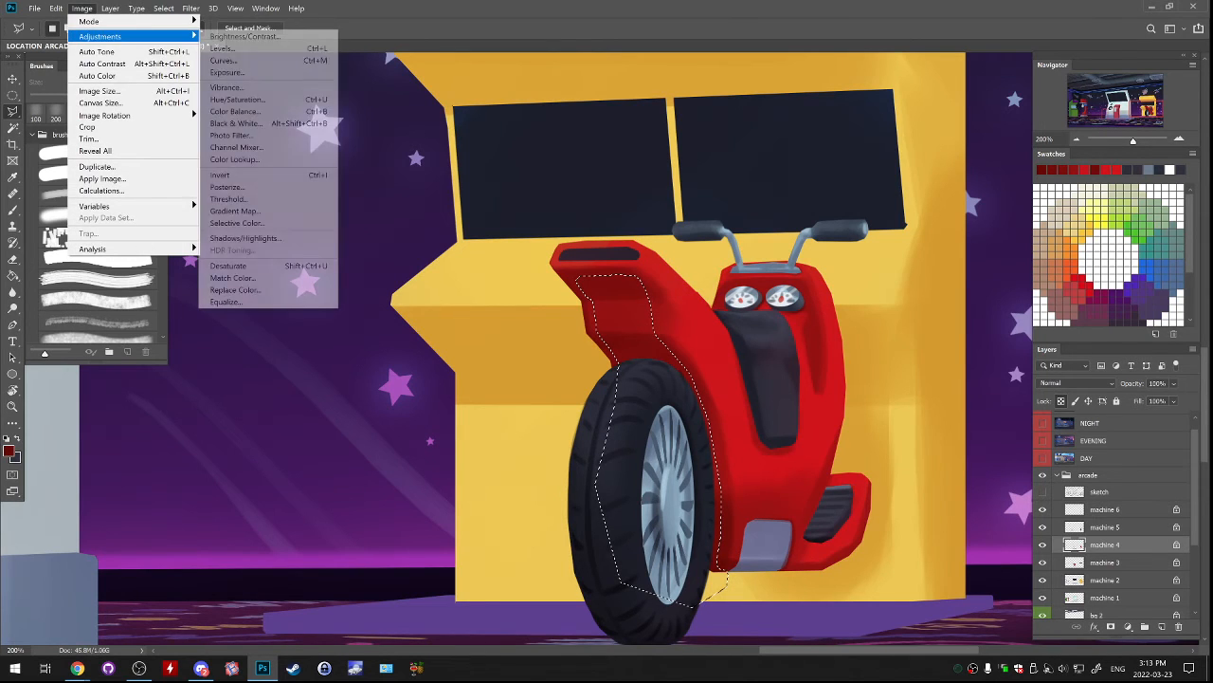
pyautogui.click(237, 100)
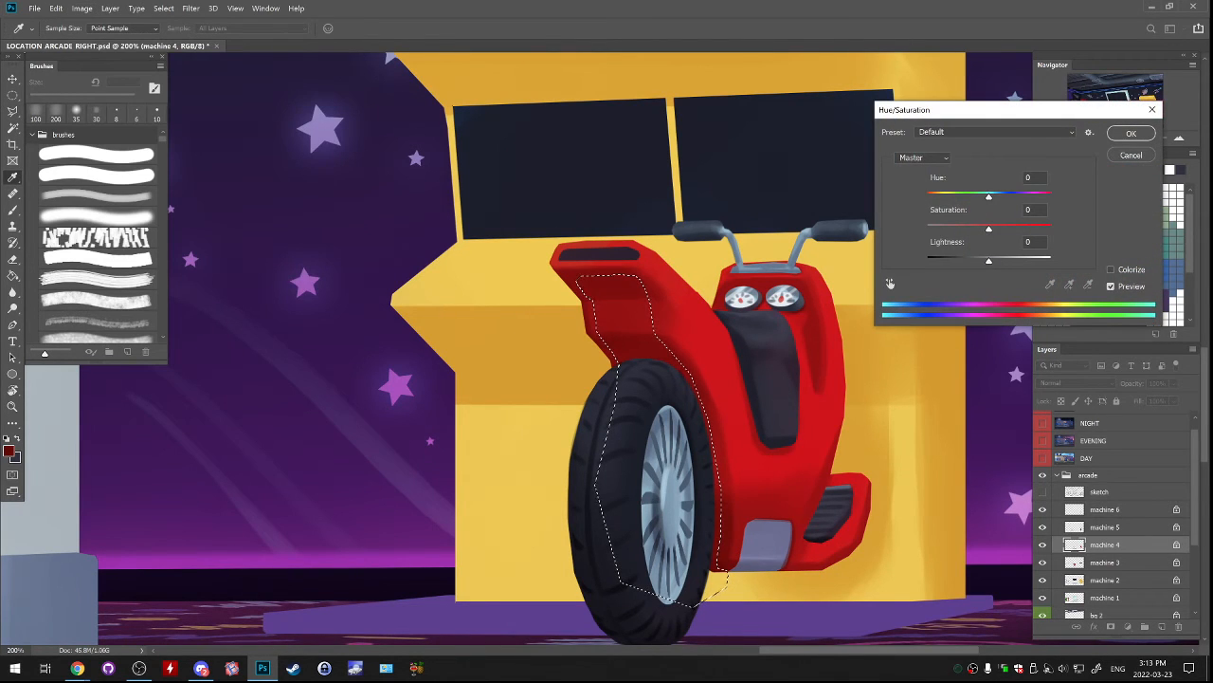
pyautogui.moveTo(988, 261); pyautogui.dragTo(927, 229)
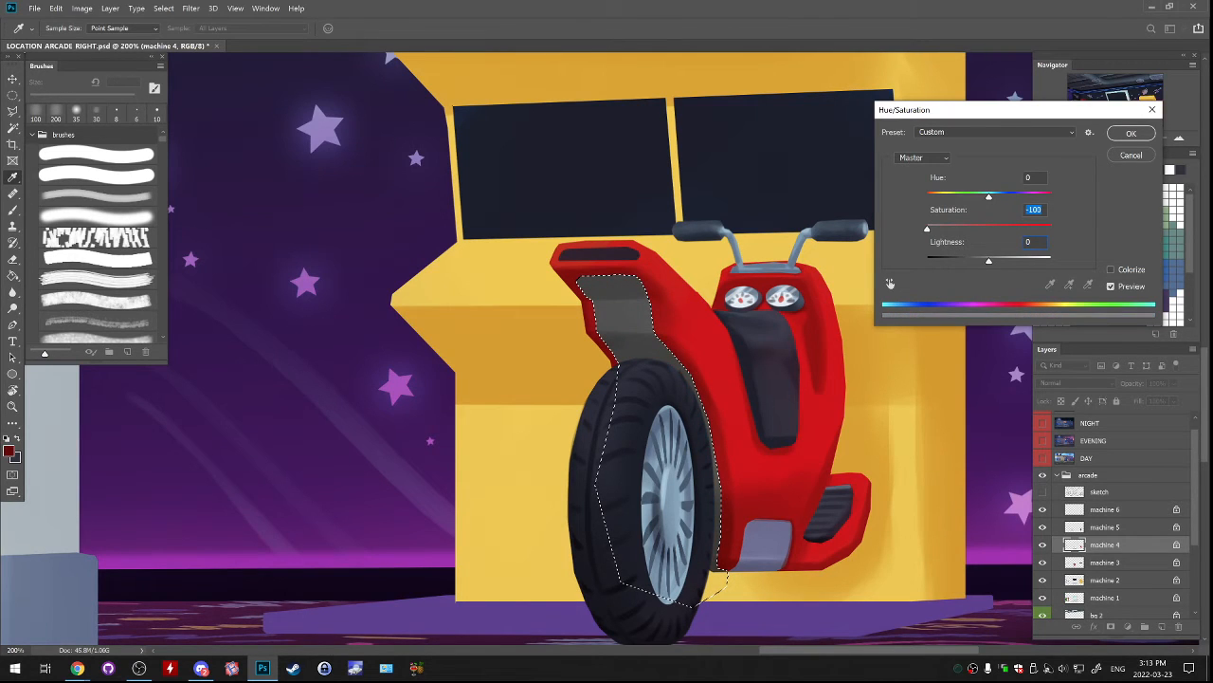
pyautogui.press('Return')
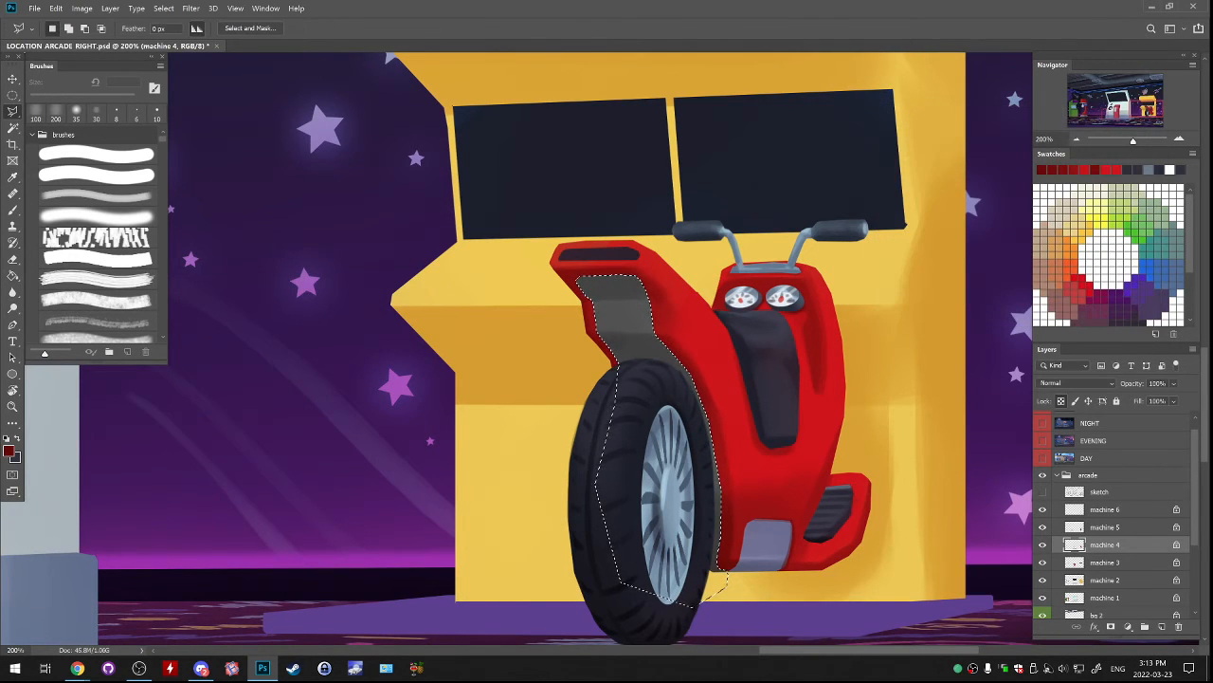
# Brighten the grey inner face with the Dodge tool on highlights at 50% exposure, enlarging the brush to 100 px, and deselect it.
pyautogui.press('o')
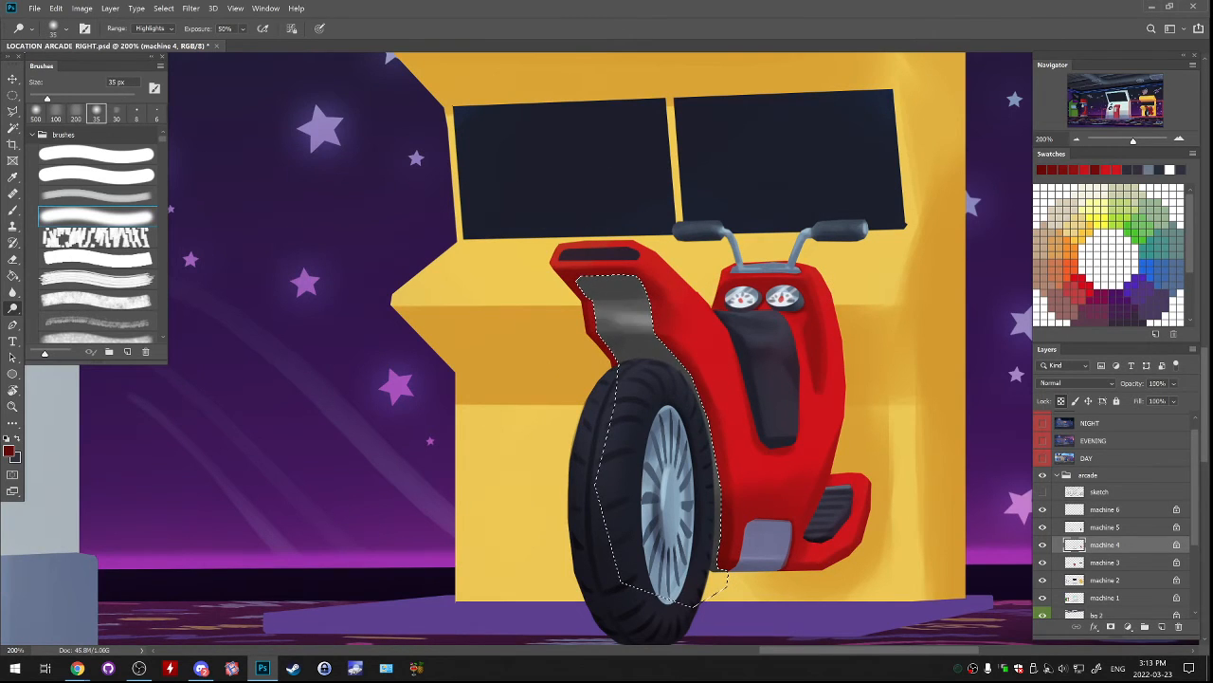
pyautogui.click(96, 112)
pyautogui.press(']')
pyautogui.press(']')
pyautogui.moveTo(601, 314); pyautogui.dragTo(650, 307)
pyautogui.press(']')
pyautogui.press(']')
pyautogui.press(']')
pyautogui.press(']')
pyautogui.press(']')
pyautogui.press(']')
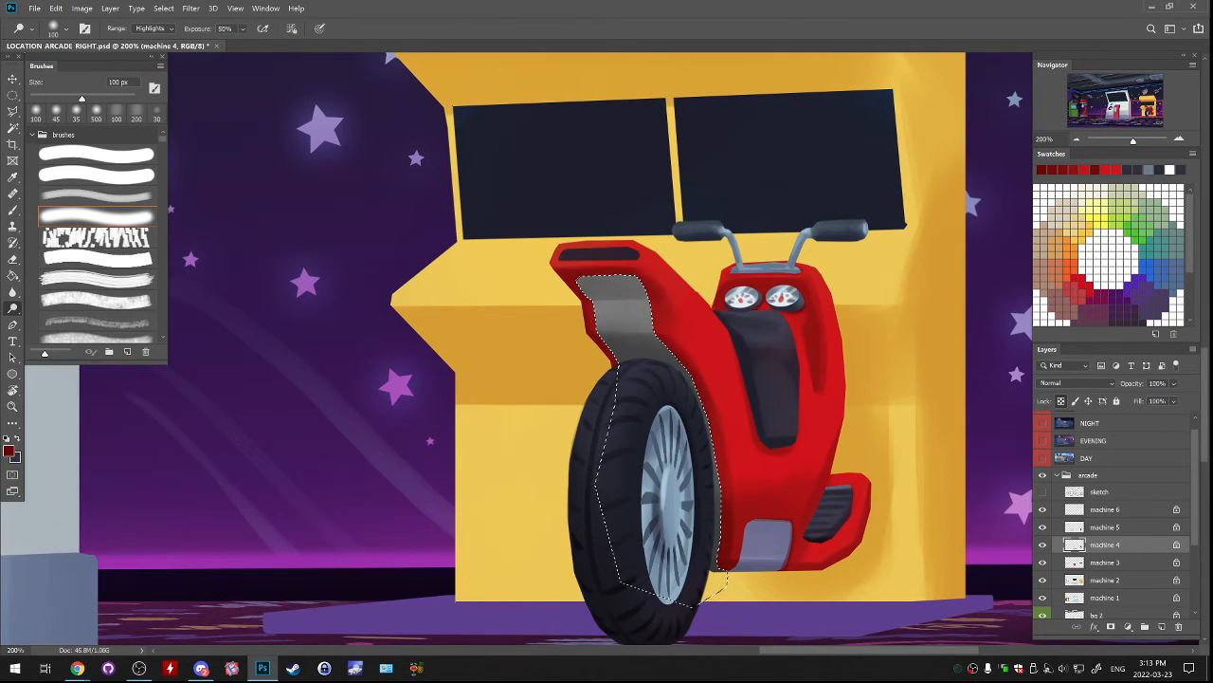
pyautogui.hotkey('ctrl', 'd')
# Try to paint a clean grey edge along the fender's inner face beside the wheel with sampled grey and a 10 px hard brush.
pyautogui.press('b')
pyautogui.keyDown('alt'); pyautogui.click(640, 317); pyautogui.keyUp('alt')
pyautogui.click(96, 153)
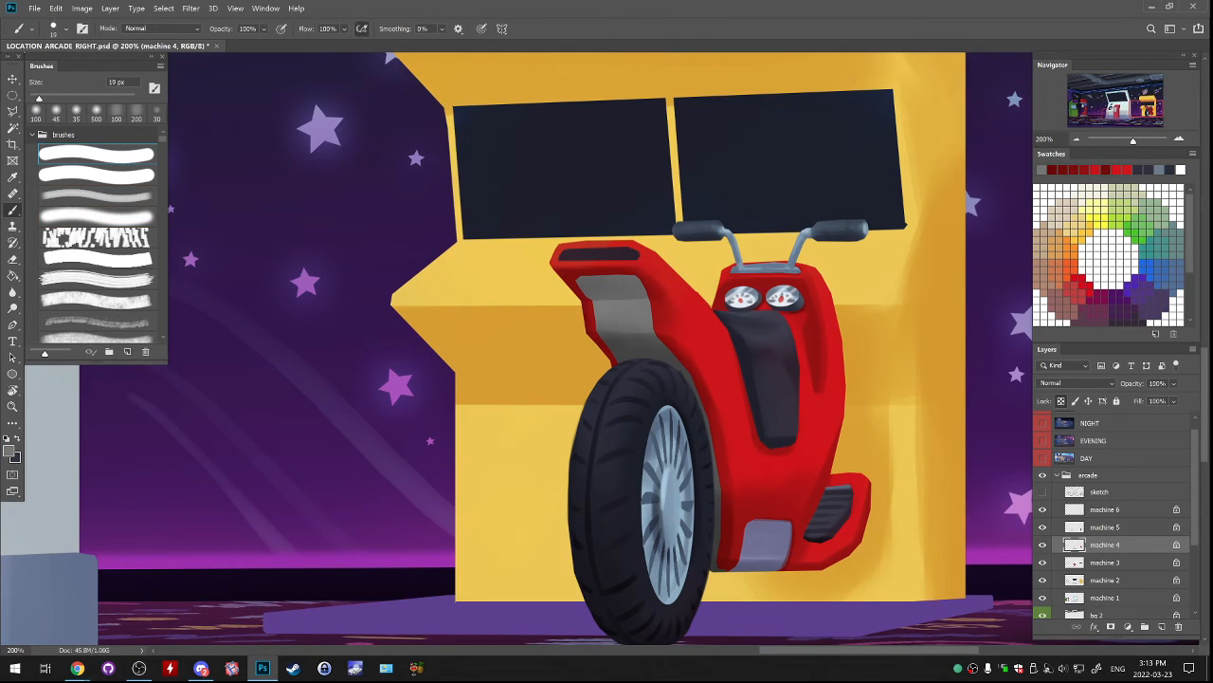
pyautogui.press('[')
pyautogui.press('[')
pyautogui.press('[')
pyautogui.press('[')
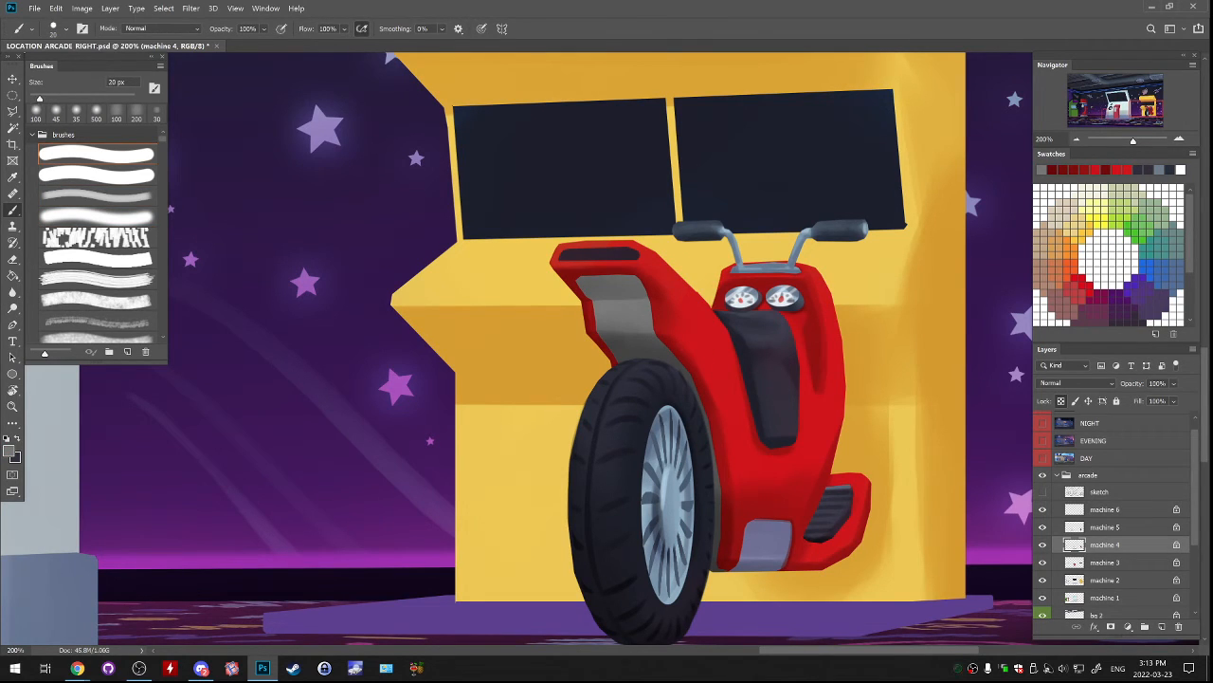
pyautogui.moveTo(664, 337)
pyautogui.mouseDown()
pyautogui.moveTo(713, 444)
pyautogui.moveTo(683, 369)
pyautogui.moveTo(704, 403)
pyautogui.mouseUp()
pyautogui.hotkey('ctrl', 'z')
pyautogui.hotkey('ctrl', 'z')
pyautogui.hotkey('ctrl', 'z')
pyautogui.hotkey('ctrl', 'z')
pyautogui.hotkey('ctrl', 'z')
pyautogui.moveTo(667, 344)
pyautogui.mouseDown()
pyautogui.moveTo(709, 408)
pyautogui.moveTo(697, 386)
pyautogui.moveTo(716, 457)
pyautogui.mouseUp()
pyautogui.hotkey('ctrl', 'z')
pyautogui.hotkey('ctrl', 'z')
pyautogui.moveTo(699, 390); pyautogui.dragTo(714, 445)
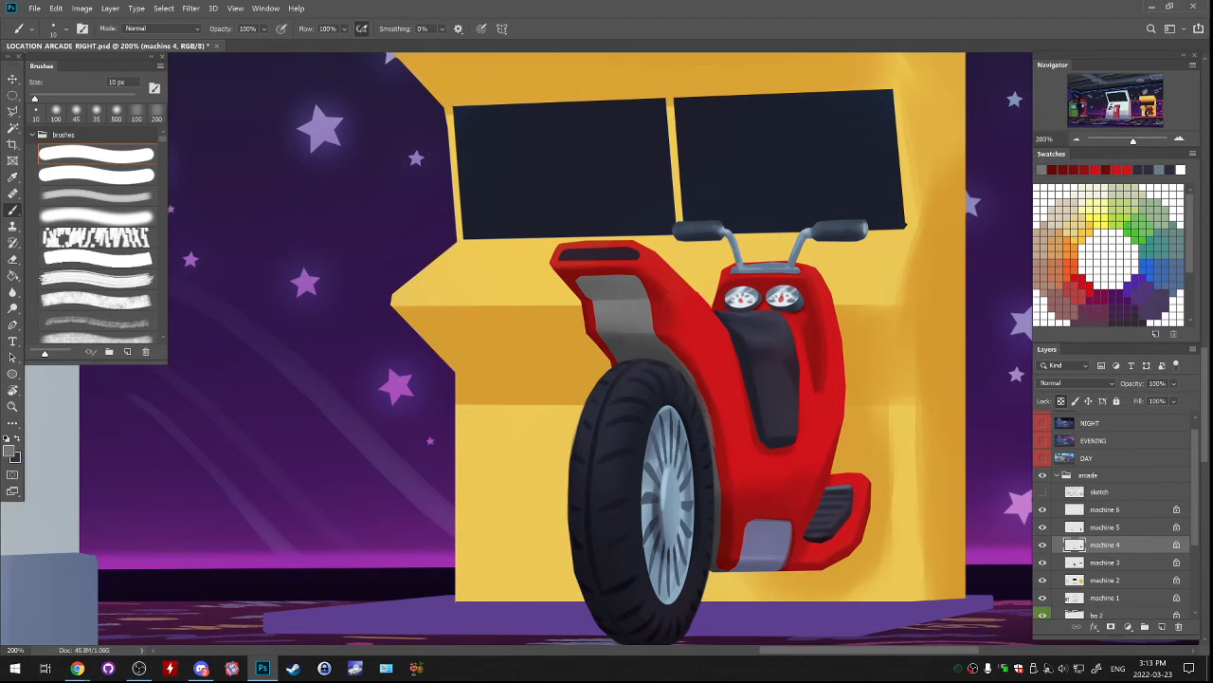
pyautogui.hotkey('ctrl', 'z')
# Sample the handlebar's light blue-grey and paint a highlight along the upper edge of the grey inner face with the 10 px hard brush.
pyautogui.keyDown('alt'); pyautogui.click(691, 378); pyautogui.keyUp('alt')
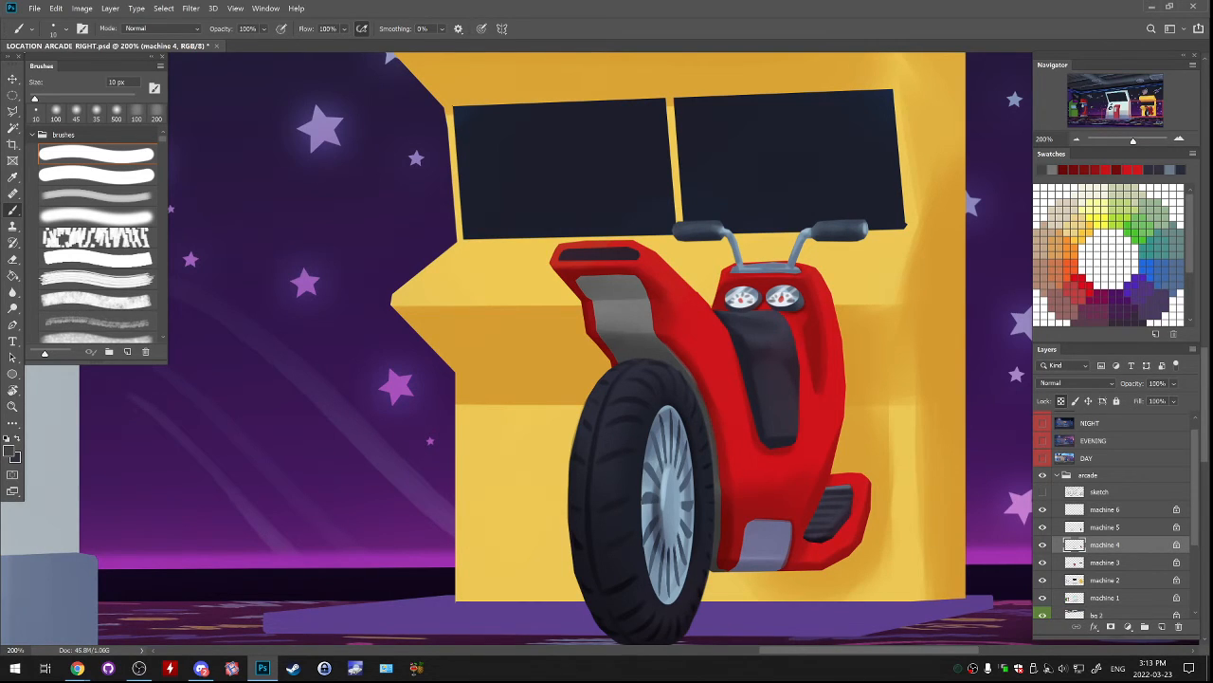
pyautogui.keyDown('alt'); pyautogui.click(767, 541); pyautogui.keyUp('alt')
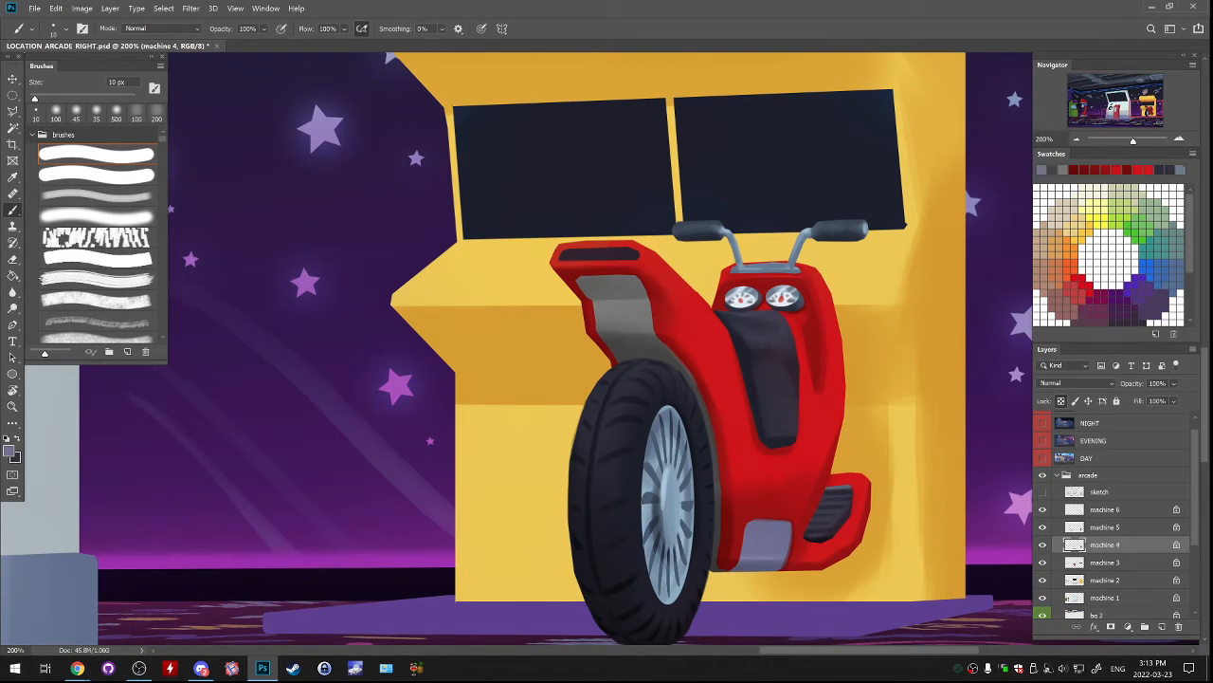
pyautogui.keyDown('alt'); pyautogui.click(769, 548); pyautogui.keyUp('alt')
pyautogui.keyDown('alt'); pyautogui.click(806, 232); pyautogui.keyUp('alt')
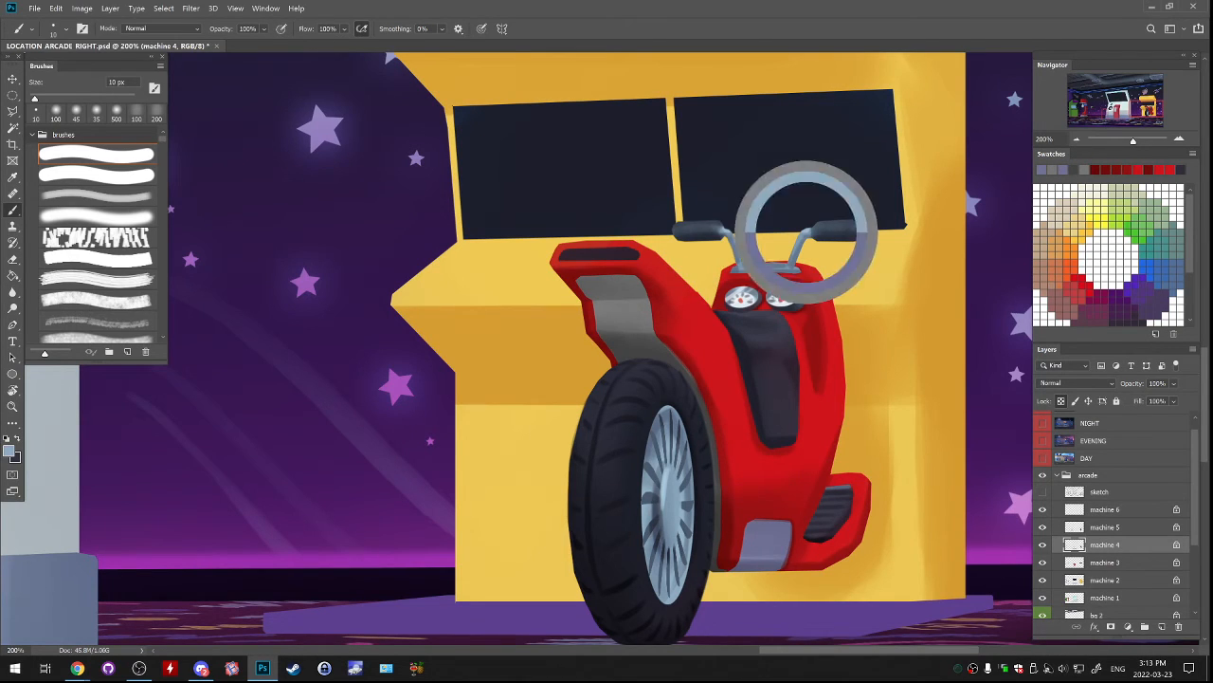
pyautogui.moveTo(638, 276); pyautogui.dragTo(648, 297)
pyautogui.hotkey('ctrl', 'z')
pyautogui.hotkey('ctrl', 'z')
pyautogui.moveTo(577, 282); pyautogui.dragTo(632, 275)
# Examine the scooter machine within the whole scene, and compare it with the machine 4 and machine 5 layers hidden and shown.
pyautogui.hotkey('ctrl', '-')
pyautogui.hotkey('ctrl', '-')
pyautogui.hotkey('ctrl', '-')
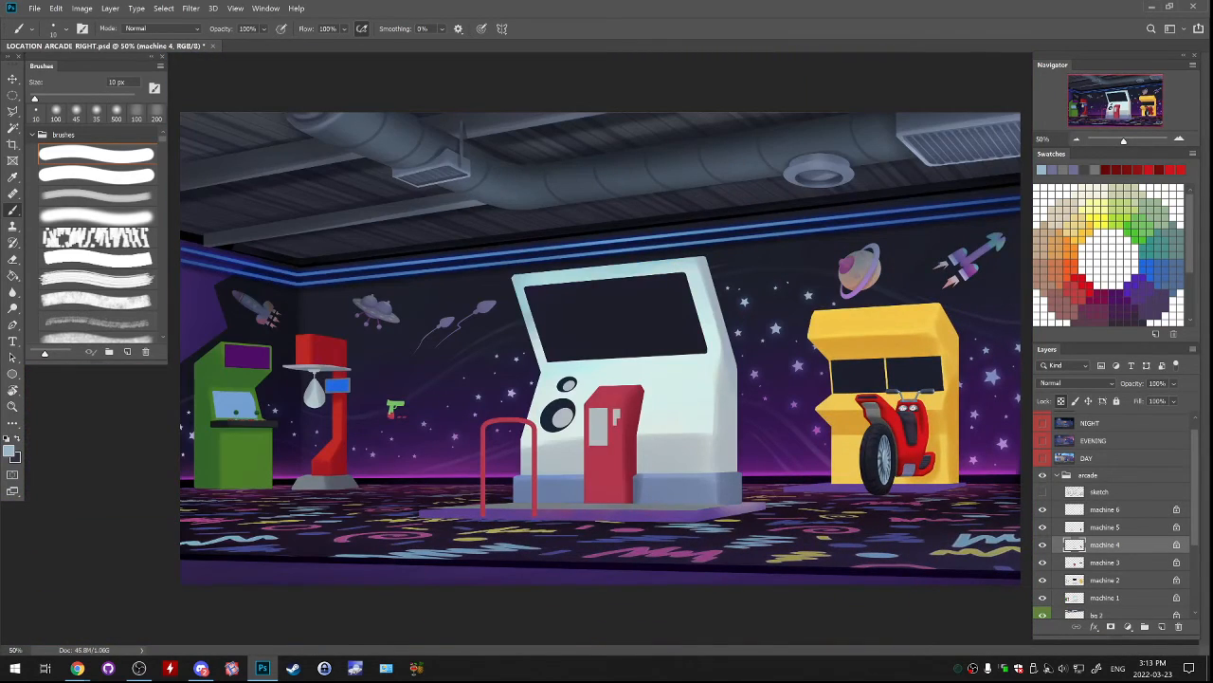
pyautogui.hotkey('ctrl', '+')
pyautogui.hotkey('ctrl', '+')
pyautogui.moveTo(854, 398); pyautogui.dragTo(375, 318)
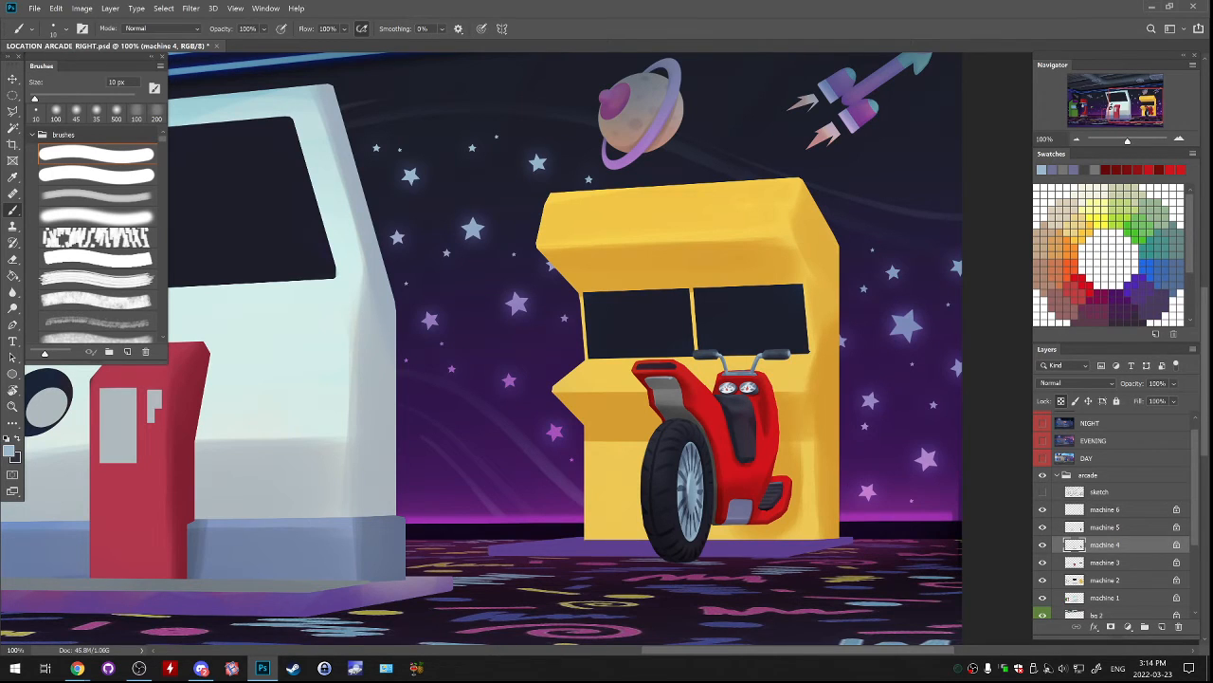
pyautogui.click(1043, 545)
pyautogui.click(1043, 544)
pyautogui.click(1043, 544)
pyautogui.click(1043, 544)
pyautogui.click(1043, 527)
pyautogui.click(1043, 527)
# On the machine 5 layer, recolour the dark slot in the fender's tip, trying a pale gauge tone before using bright orange with a 200 px brush.
pyautogui.click(1106, 527)
pyautogui.click(1179, 139)
pyautogui.moveTo(607, 398); pyautogui.dragTo(553, 313)
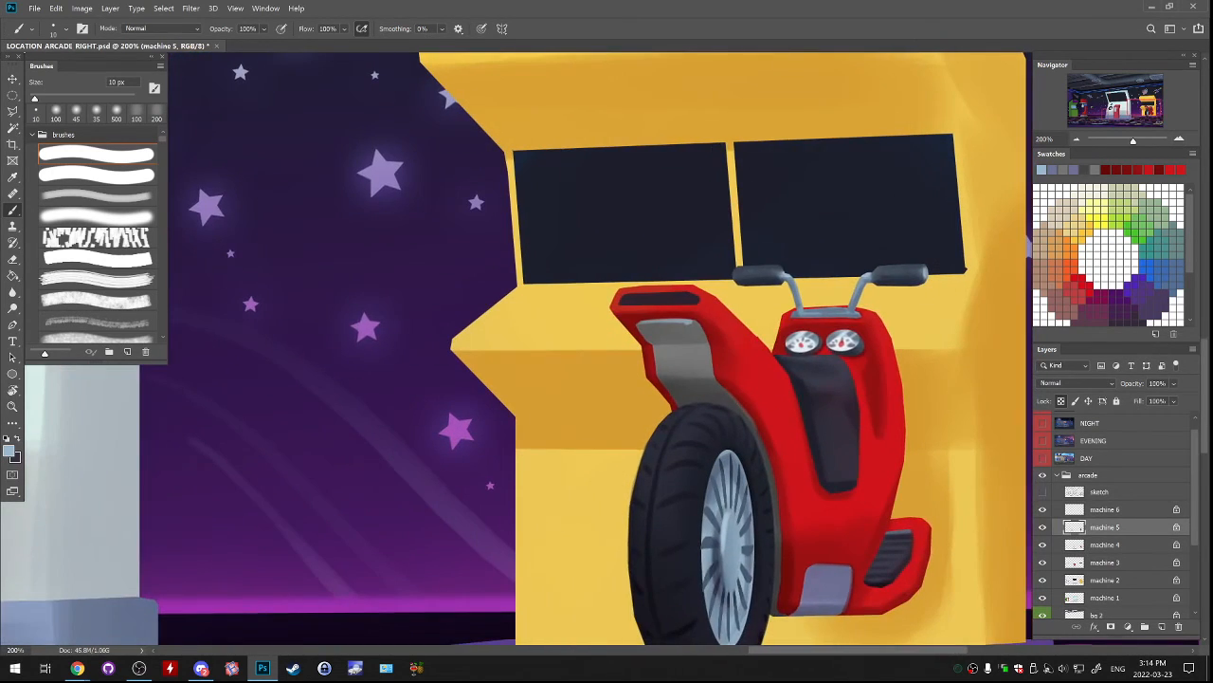
pyautogui.keyDown('alt'); pyautogui.click(803, 345); pyautogui.keyUp('alt')
pyautogui.keyDown('alt'); pyautogui.click(806, 340); pyautogui.keyUp('alt')
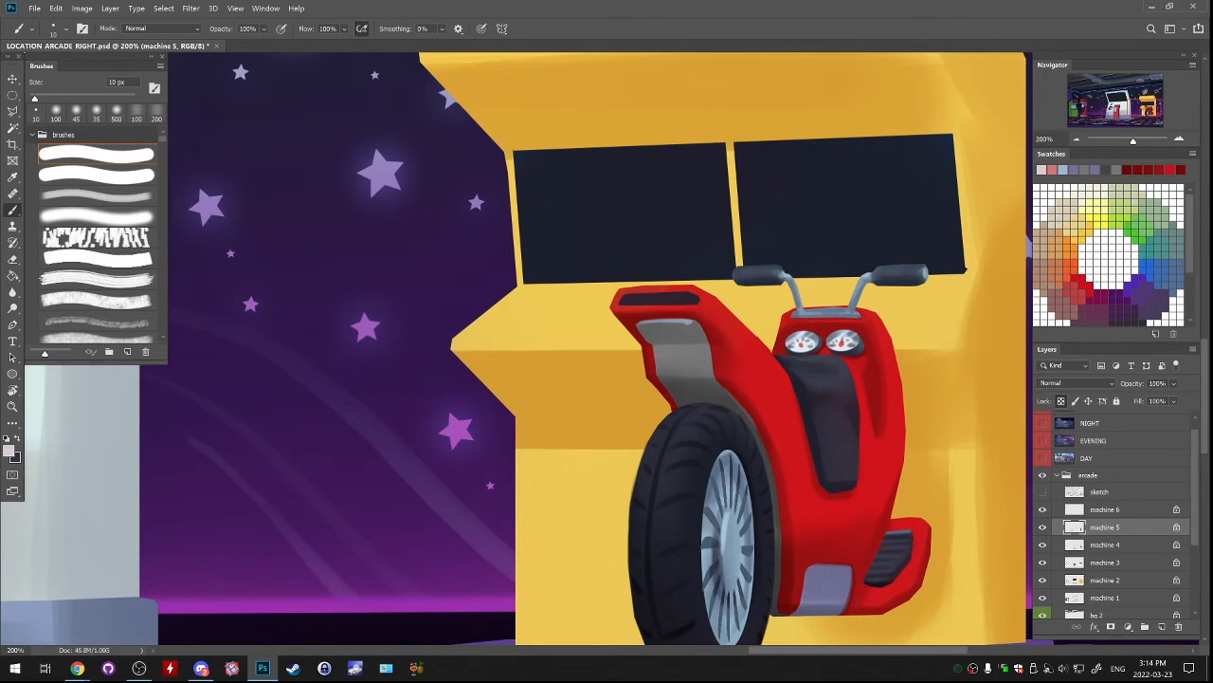
pyautogui.click(96, 195)
pyautogui.moveTo(622, 300); pyautogui.dragTo(700, 299)
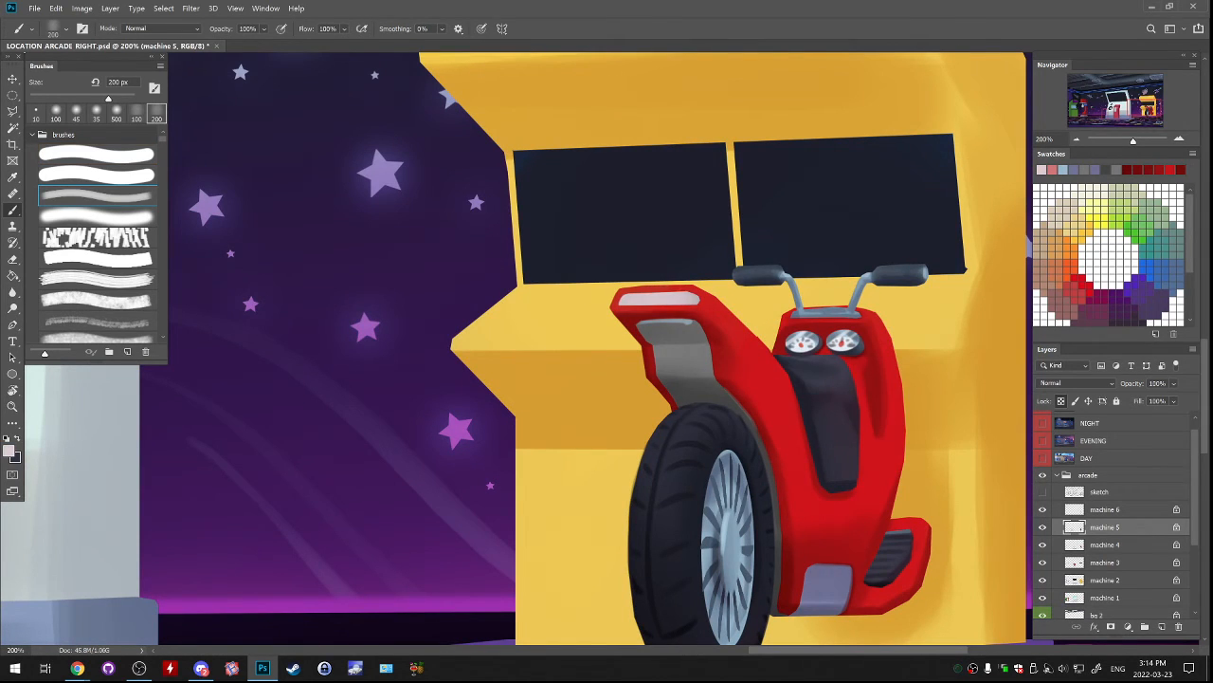
pyautogui.hotkey('ctrl', 'z')
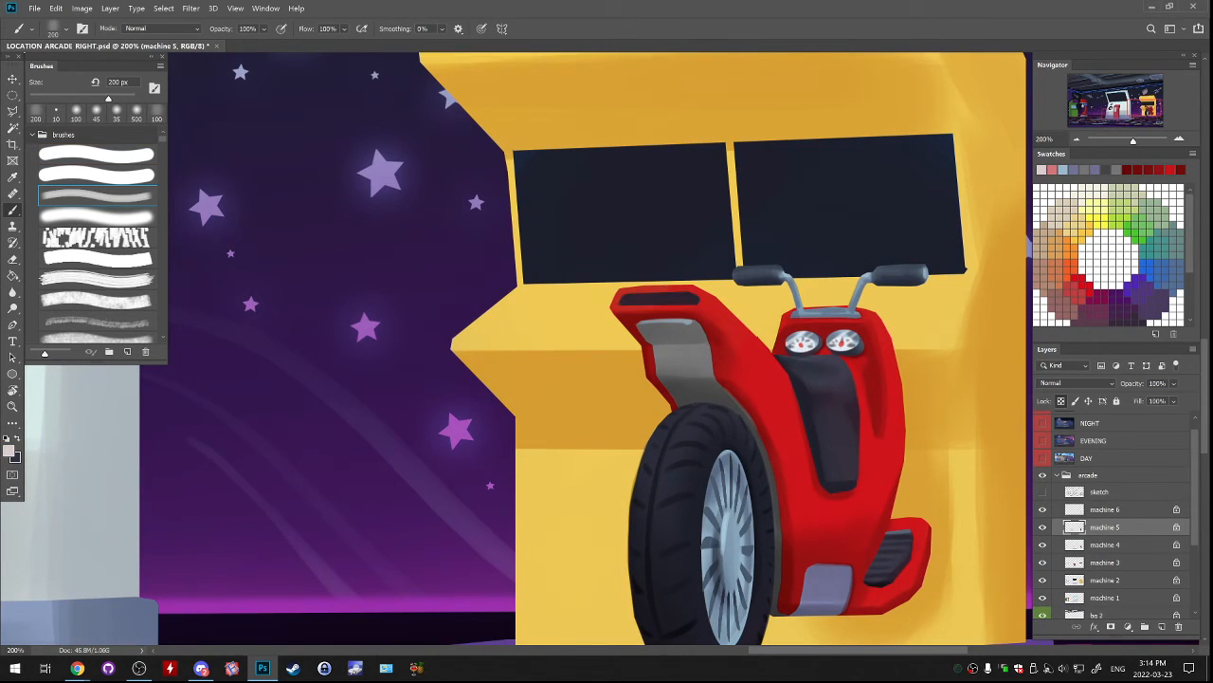
pyautogui.keyDown('alt'); pyautogui.click(606, 332); pyautogui.keyUp('alt')
pyautogui.click(1075, 269)
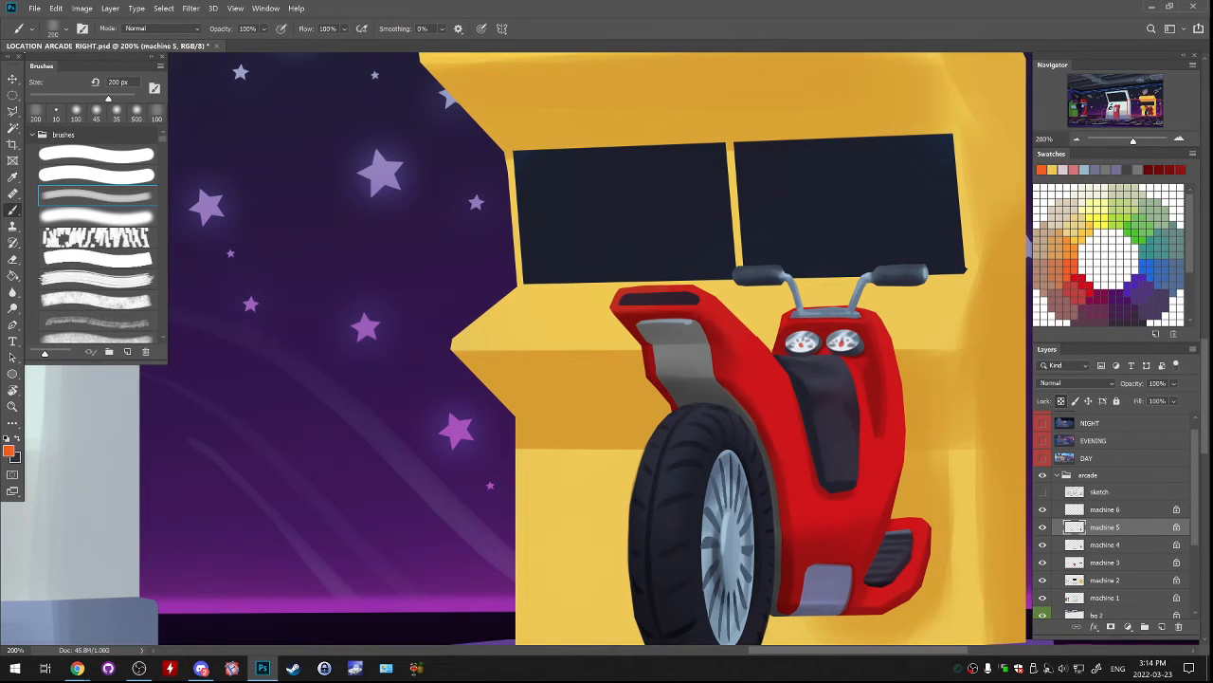
pyautogui.moveTo(622, 300); pyautogui.dragTo(699, 299)
# Add a glowing centre to the orange light with sampled yellow and a smaller soft brush, and brighten it with the Dodge tool.
pyautogui.keyDown('alt'); pyautogui.click(607, 327); pyautogui.keyUp('alt')
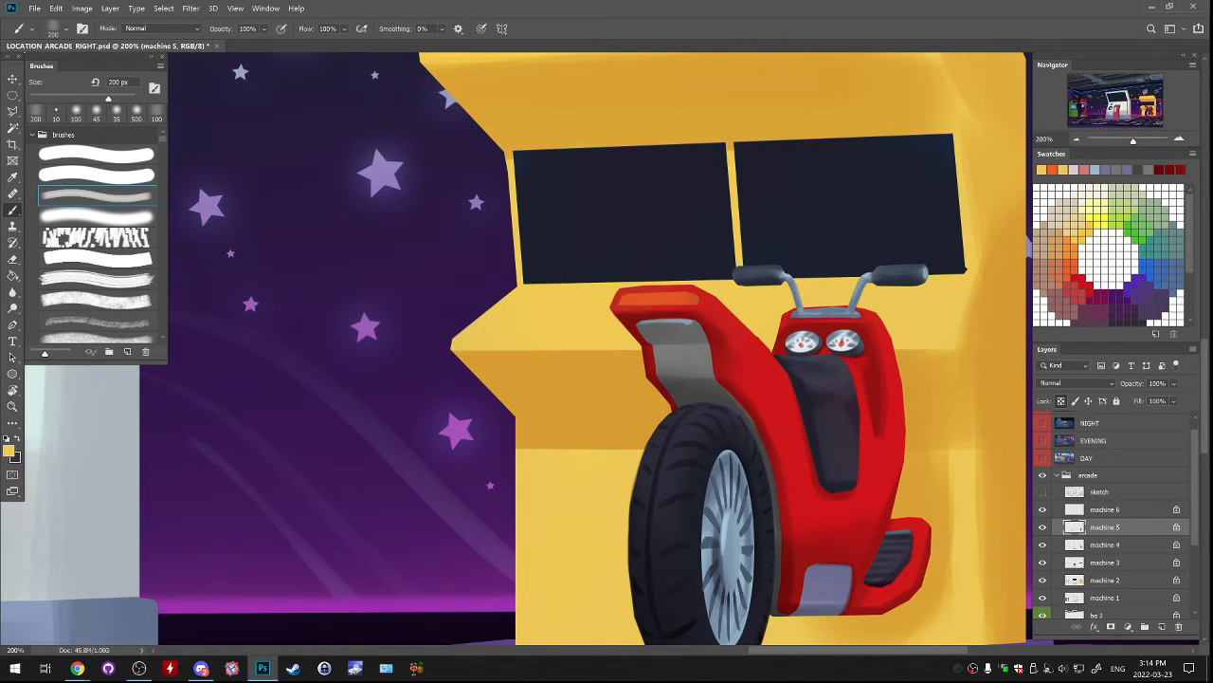
pyautogui.press('[')
pyautogui.moveTo(624, 298)
pyautogui.mouseDown()
pyautogui.moveTo(696, 298)
pyautogui.moveTo(679, 297)
pyautogui.mouseUp()
pyautogui.press('[')
pyautogui.press('[')
pyautogui.press('[')
pyautogui.press('[')
pyautogui.press('[')
pyautogui.press('[')
pyautogui.hotkey('ctrl', 'z')
pyautogui.click(12, 308)
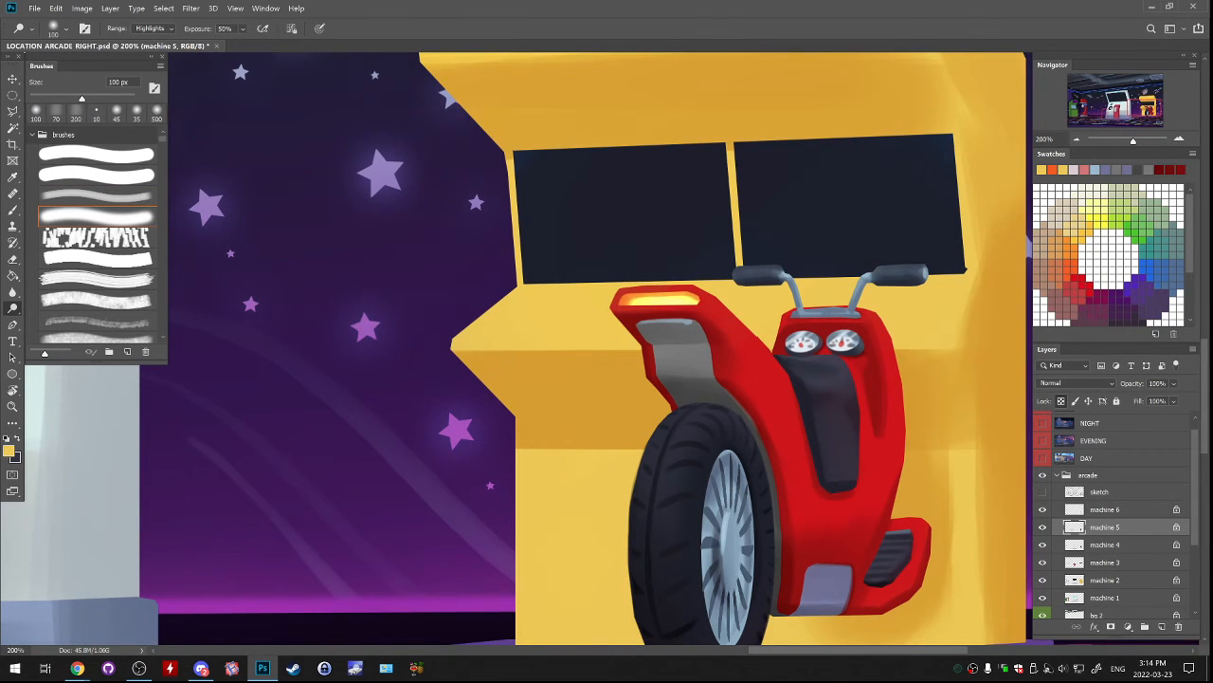
# Check the machine 5 layer and outline a narrow curved inset down the middle of the dark seat with the Polygonal Lasso.
pyautogui.moveTo(683, 341); pyautogui.dragTo(637, 224)
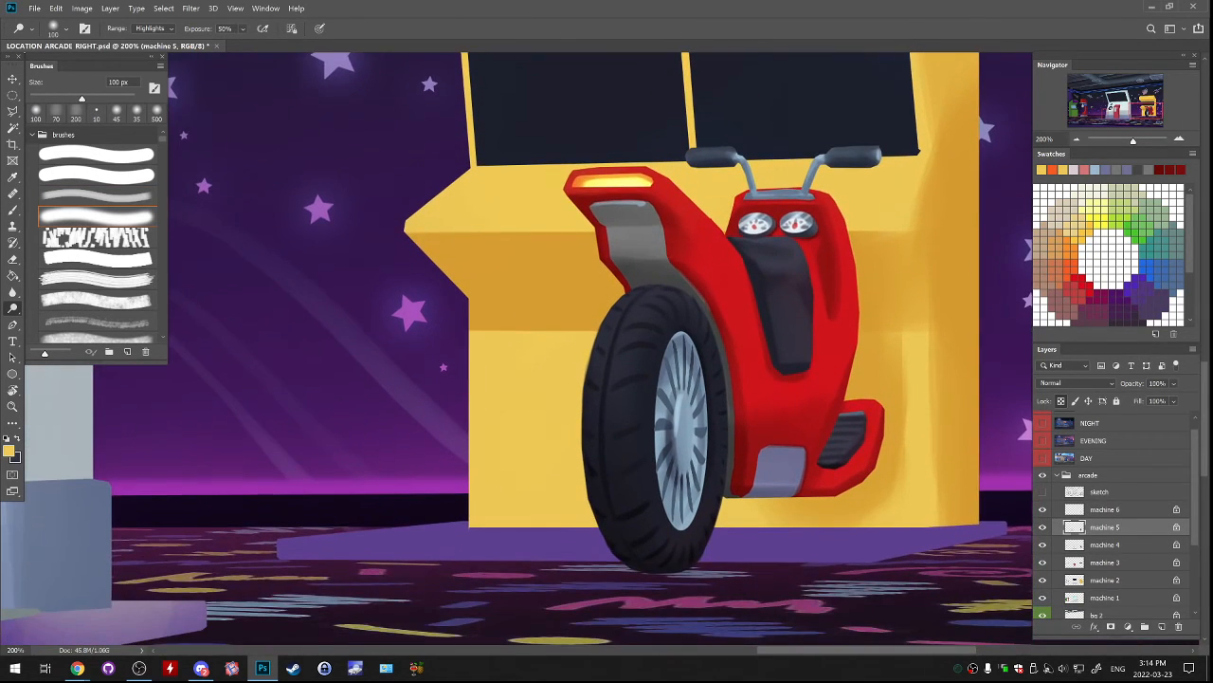
pyautogui.moveTo(607, 284); pyautogui.dragTo(599, 359)
pyautogui.click(13, 112)
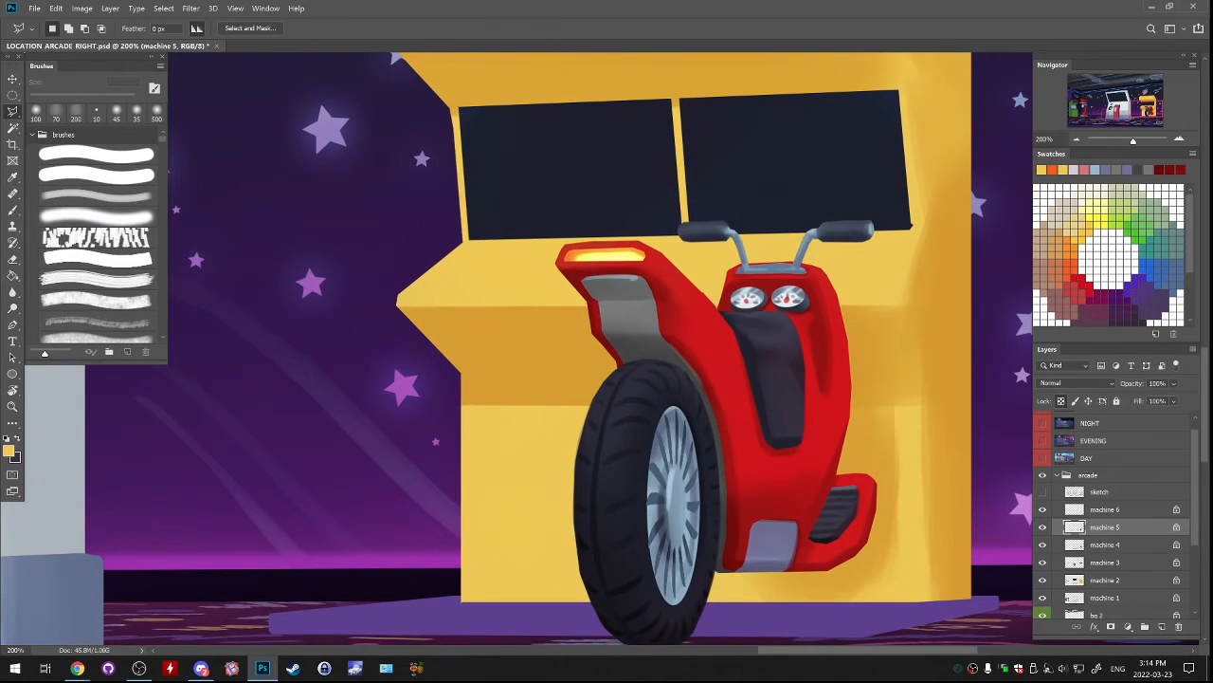
pyautogui.click(1043, 526)
pyautogui.click(1043, 526)
pyautogui.moveTo(759, 336)
pyautogui.mouseDown()
pyautogui.moveTo(776, 415)
pyautogui.moveTo(796, 413)
pyautogui.moveTo(795, 358)
pyautogui.mouseUp()
pyautogui.click(737, 315)
# Paint the selected seat inset light grey, blend dark shading into it with a 100 px soft brush, and deselect it.
pyautogui.press('b')
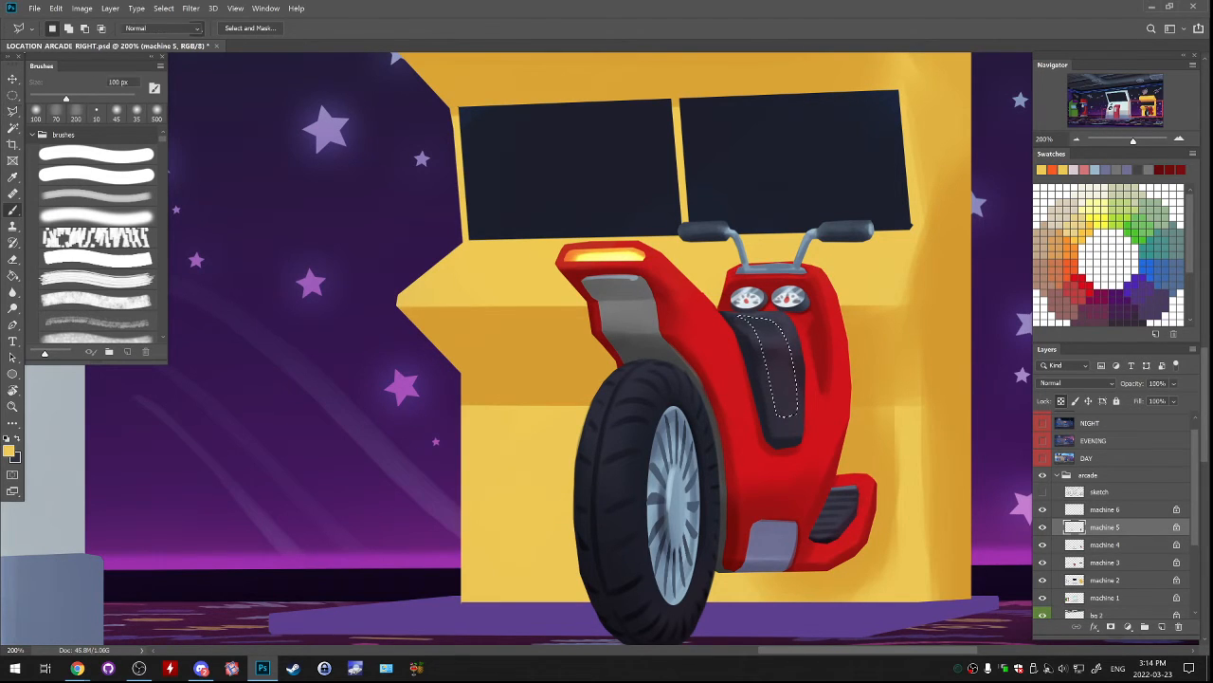
pyautogui.keyDown('alt'); pyautogui.click(785, 307); pyautogui.keyUp('alt')
pyautogui.moveTo(746, 317)
pyautogui.mouseDown()
pyautogui.moveTo(778, 325)
pyautogui.moveTo(757, 319)
pyautogui.moveTo(789, 414)
pyautogui.moveTo(792, 379)
pyautogui.moveTo(793, 408)
pyautogui.mouseUp()
pyautogui.hotkey('ctrl', 'z')
pyautogui.keyDown('alt'); pyautogui.click(784, 379); pyautogui.keyUp('alt')
pyautogui.keyDown('alt'); pyautogui.click(795, 429); pyautogui.keyUp('alt')
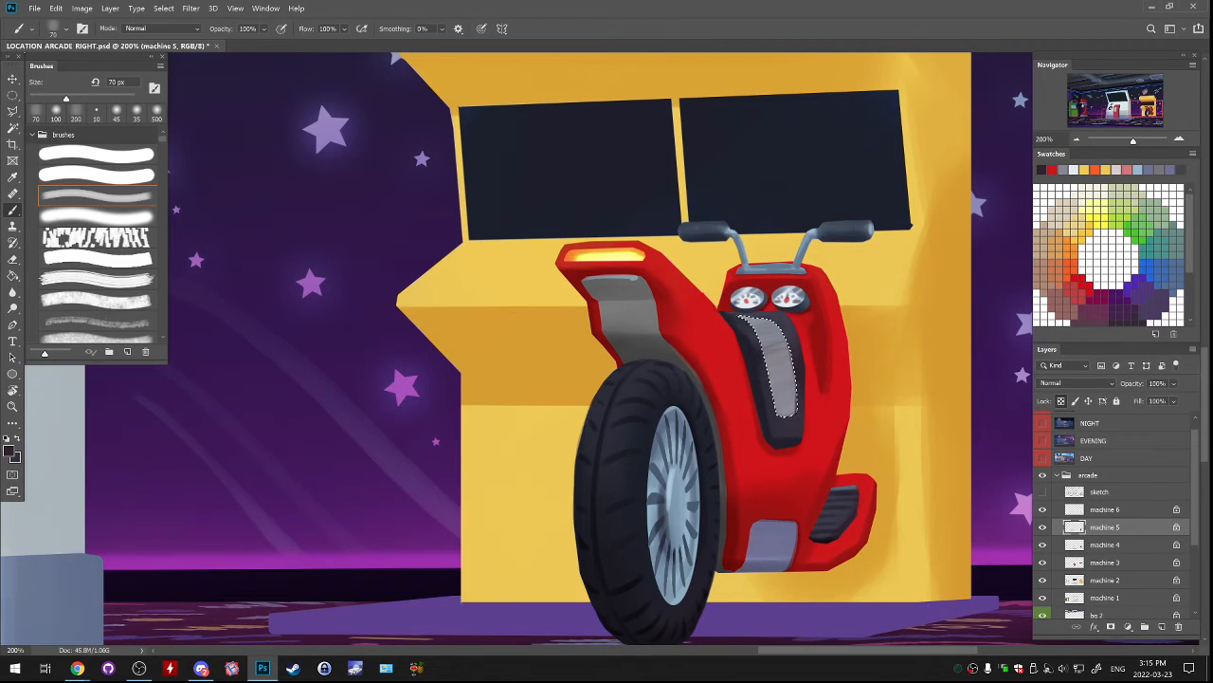
pyautogui.press(']')
pyautogui.press(']')
pyautogui.press(']')
pyautogui.moveTo(794, 352)
pyautogui.mouseDown()
pyautogui.moveTo(793, 412)
pyautogui.moveTo(773, 341)
pyautogui.mouseUp()
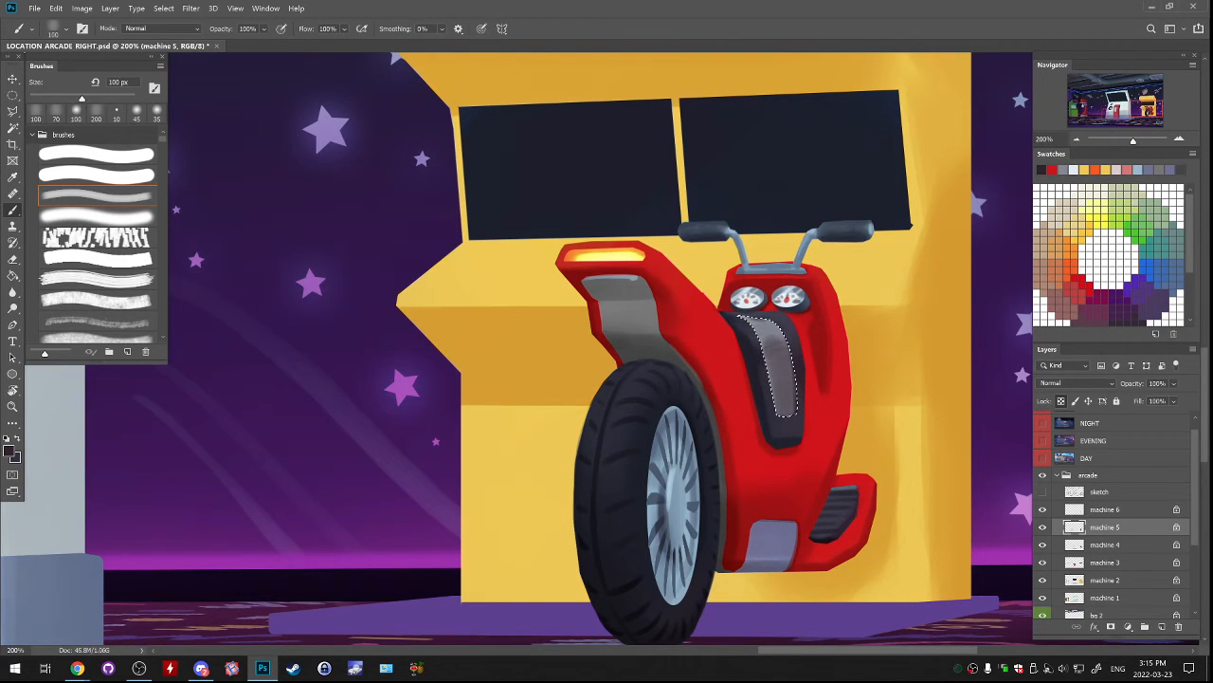
pyautogui.hotkey('ctrl', 'd')
# Try to darken the edges around the seat's grey inset with near-black and a soft brush reduced to 25 px.
pyautogui.press('[')
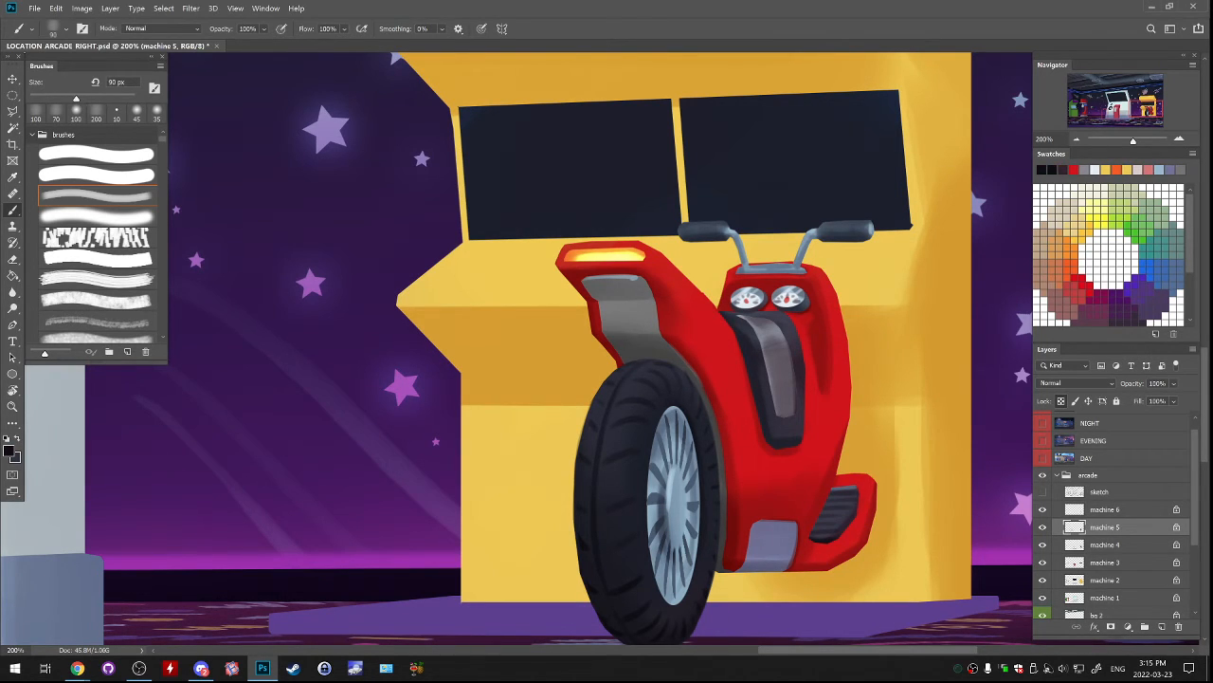
pyautogui.press('[')
pyautogui.press('[')
pyautogui.press('[')
pyautogui.press('[')
pyautogui.press('[')
pyautogui.press('[')
pyautogui.press('[')
pyautogui.press('[')
pyautogui.press('[')
pyautogui.moveTo(797, 379); pyautogui.dragTo(798, 404)
pyautogui.hotkey('ctrl', 'z')
pyautogui.hotkey('ctrl', 'z')
pyautogui.moveTo(765, 357); pyautogui.dragTo(775, 416)
pyautogui.hotkey('ctrl', 'z')
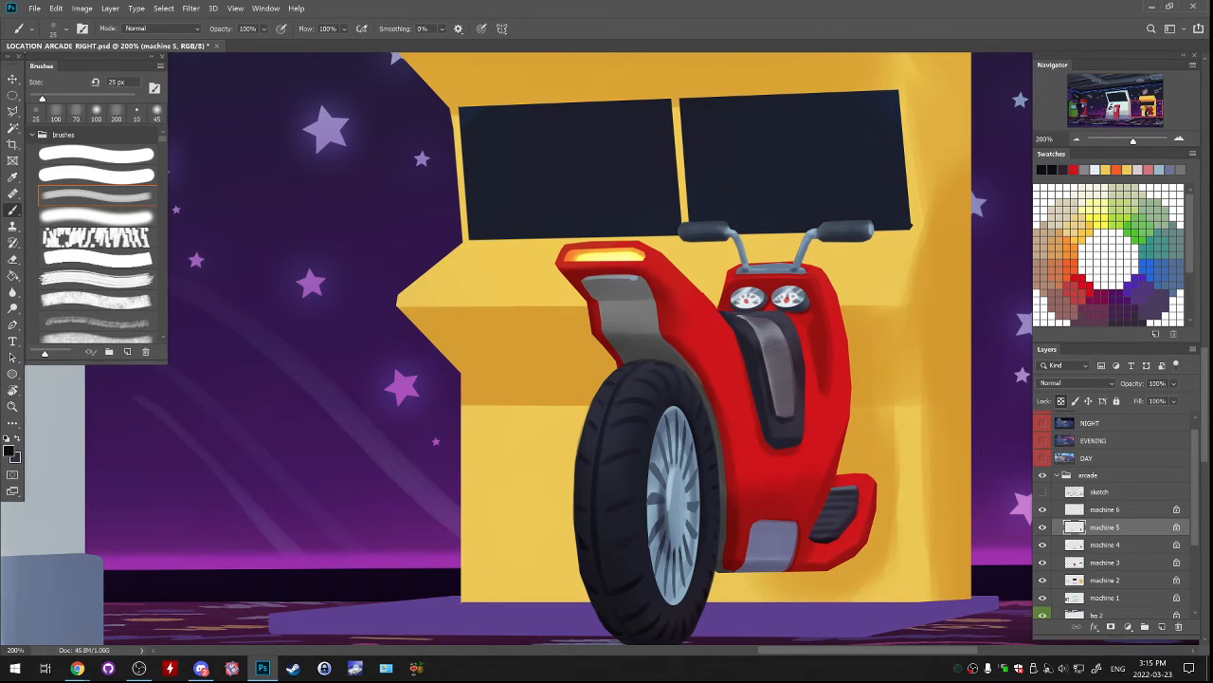
# Switch to the 19 px hard brush and take a dark grey for detailing the fender's grey panel.
pyautogui.click(97, 154)
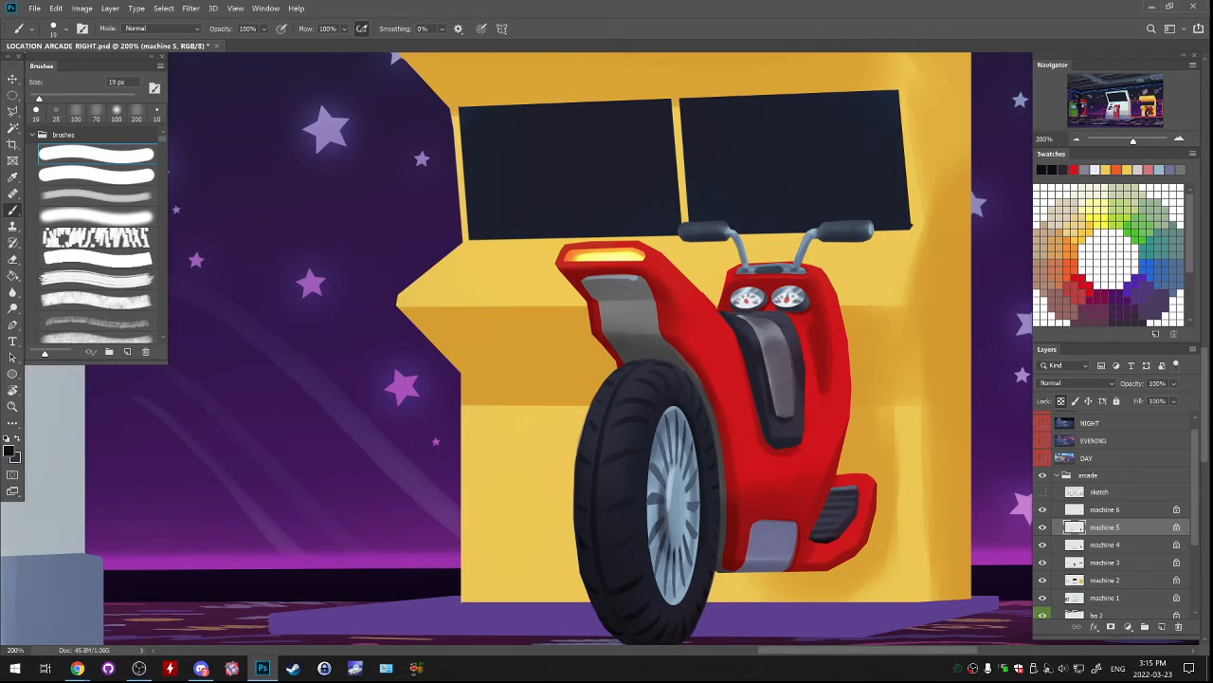
pyautogui.moveTo(572, 250)
pyautogui.mouseDown()
pyautogui.moveTo(566, 260)
pyautogui.moveTo(641, 251)
pyautogui.mouseUp()
pyautogui.hotkey('ctrl', 'z')
pyautogui.hotkey('ctrl', 'z')
pyautogui.keyDown('alt'); pyautogui.click(607, 351); pyautogui.keyUp('alt')
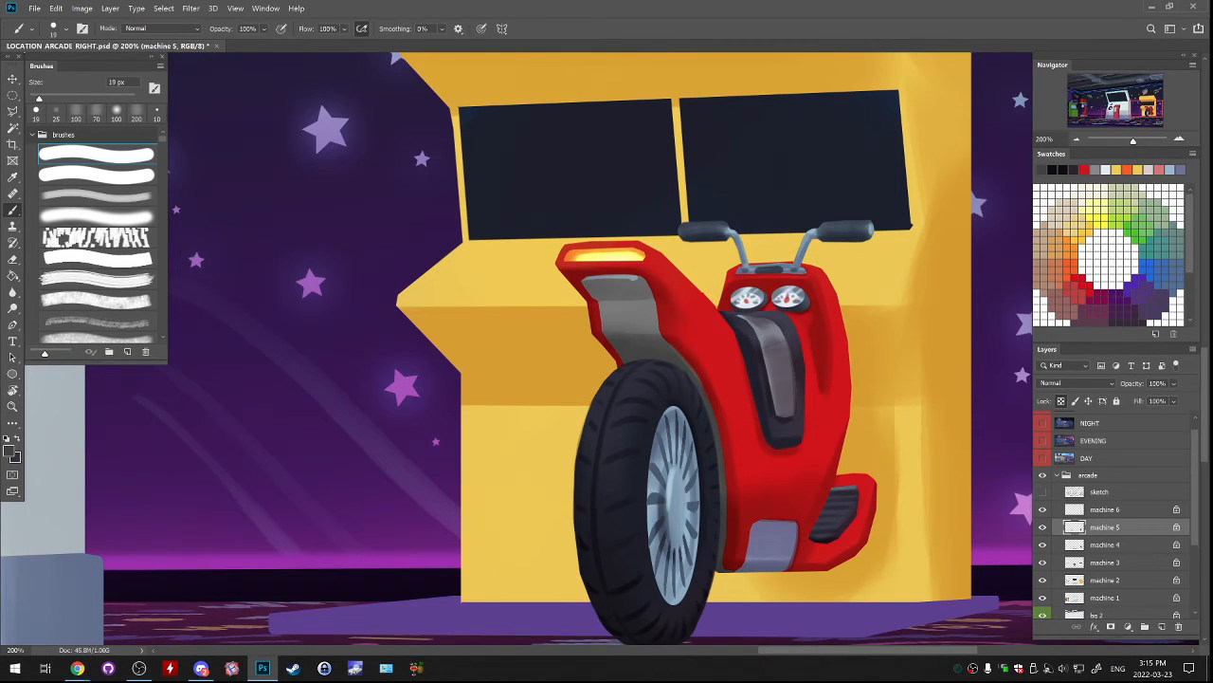
# Make machine 4 the active layer and paint short dark vertical grooves on the grey panel under the scooter's orange light.
pyautogui.doubleClick(1138, 527)
pyautogui.click(1106, 365)
pyautogui.click(1043, 527)
pyautogui.click(1043, 527)
pyautogui.click(1043, 545)
pyautogui.click(1119, 545)
pyautogui.moveTo(610, 313)
pyautogui.mouseDown()
pyautogui.moveTo(613, 332)
pyautogui.moveTo(644, 332)
pyautogui.mouseUp()
pyautogui.hotkey('ctrl', 'z')
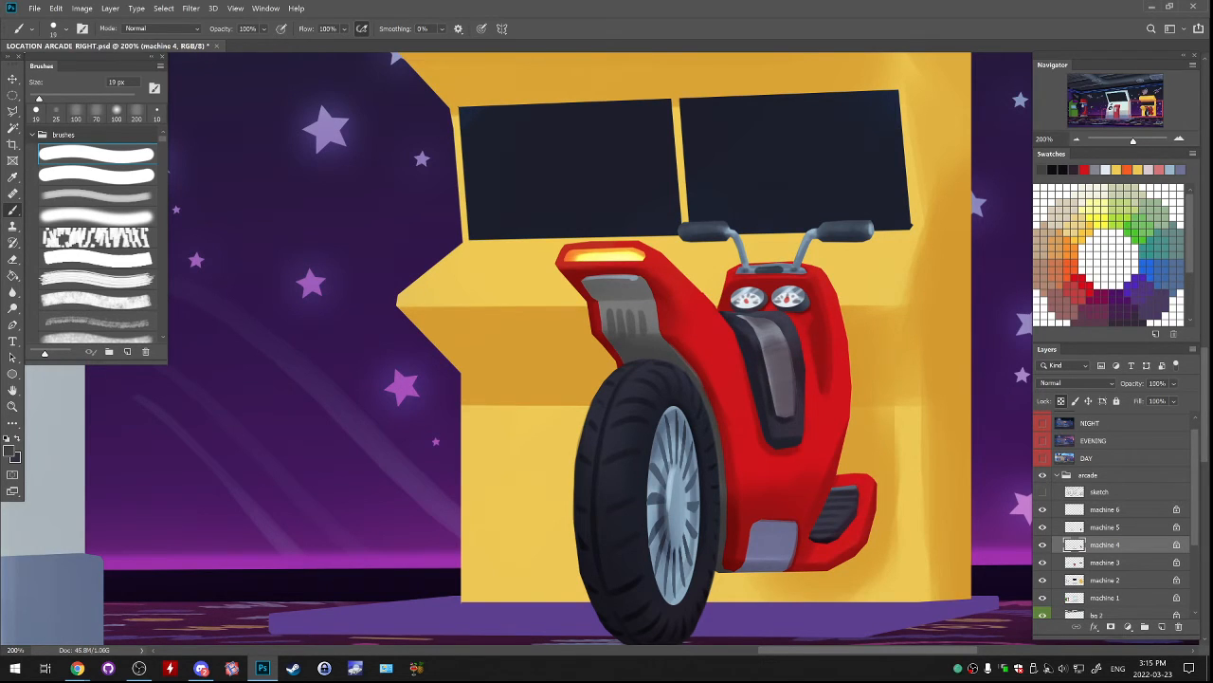
pyautogui.hotkey('ctrl', 'z')
pyautogui.hotkey('ctrl', 'z')
pyautogui.moveTo(630, 311)
pyautogui.mouseDown()
pyautogui.moveTo(634, 334)
pyautogui.moveTo(648, 332)
pyautogui.mouseUp()
pyautogui.hotkey('ctrl', 'z')
# Sample a dark tone and paint matching vertical grooves on the blue-grey panel at the base of the scooter's body.
pyautogui.moveTo(649, 379); pyautogui.dragTo(685, 273)
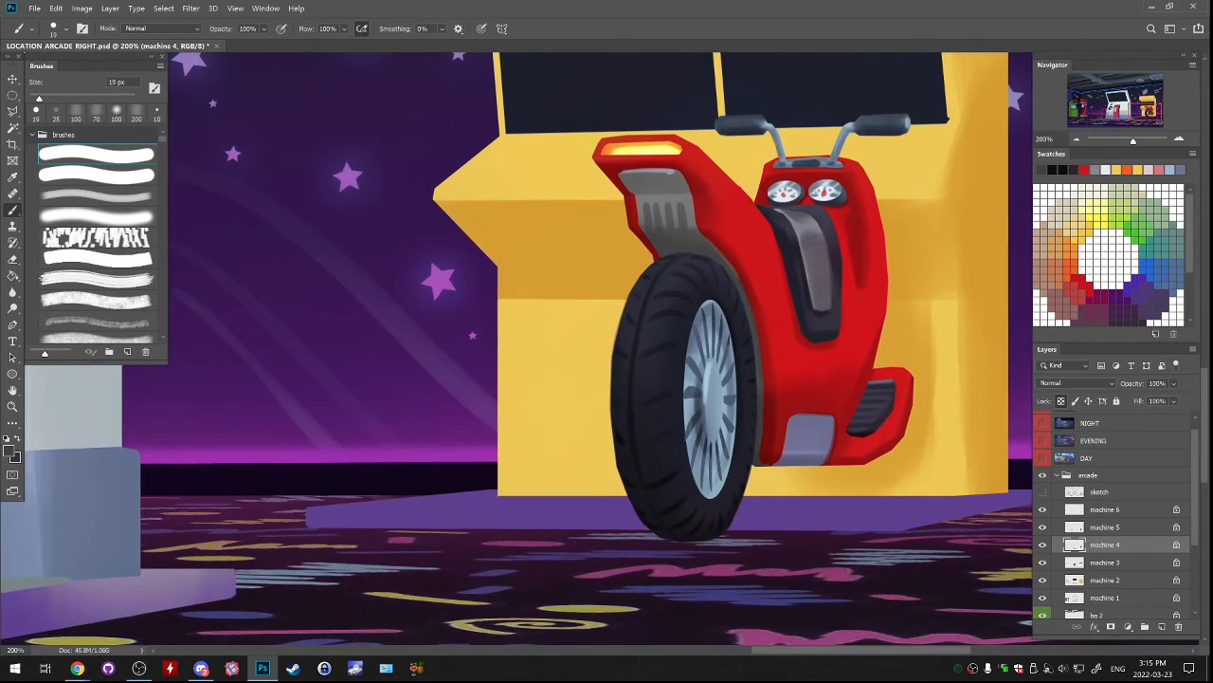
pyautogui.keyDown('alt'); pyautogui.click(819, 330); pyautogui.keyUp('alt')
pyautogui.moveTo(797, 433)
pyautogui.mouseDown()
pyautogui.moveTo(785, 464)
pyautogui.moveTo(823, 451)
pyautogui.moveTo(794, 496)
pyautogui.mouseUp()
pyautogui.hotkey('ctrl', 'z')
pyautogui.hotkey('ctrl', 'z')
pyautogui.hotkey('ctrl', 'z')
pyautogui.hotkey('ctrl', 'z')
pyautogui.hotkey('ctrl', 'z')
pyautogui.hotkey('ctrl', 'z')
pyautogui.hotkey('ctrl', 'z')
pyautogui.hotkey('ctrl', 'z')
# Shade the red body between the fender and the seat with sampled darker and lighter reds, using a 30 px hard brush.
pyautogui.hotkey('ctrl', '-')
pyautogui.hotkey('ctrl', '-')
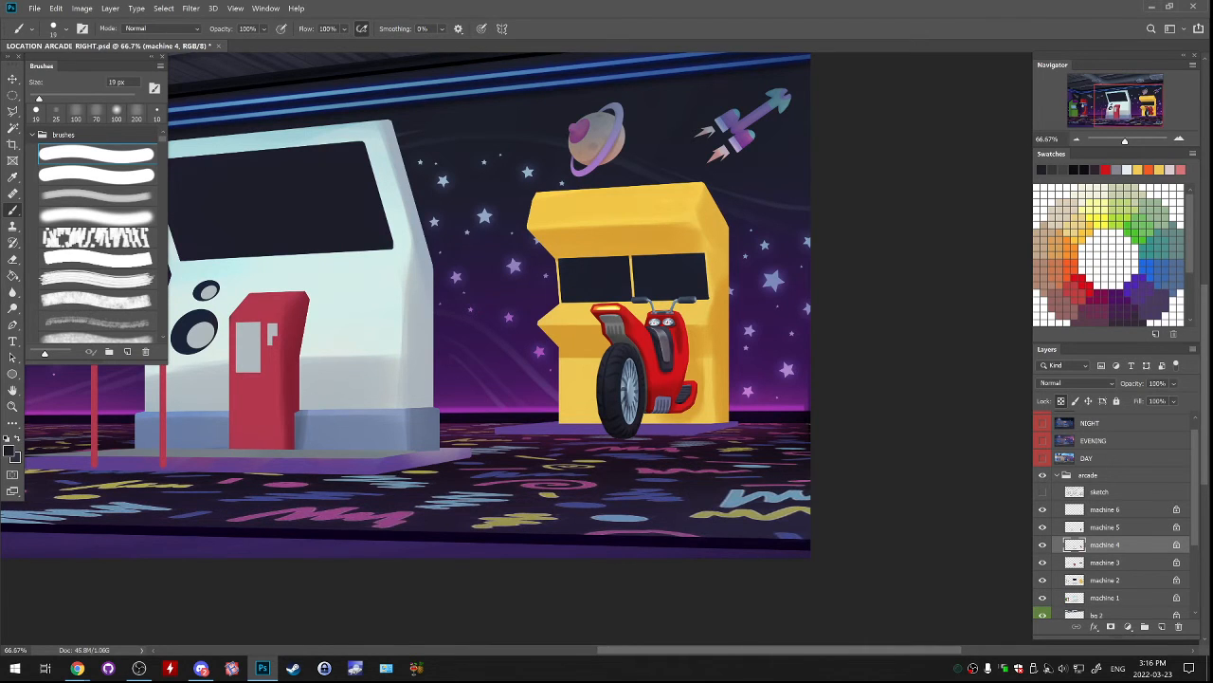
pyautogui.moveTo(749, 427); pyautogui.dragTo(754, 495)
pyautogui.moveTo(664, 426); pyautogui.dragTo(683, 366)
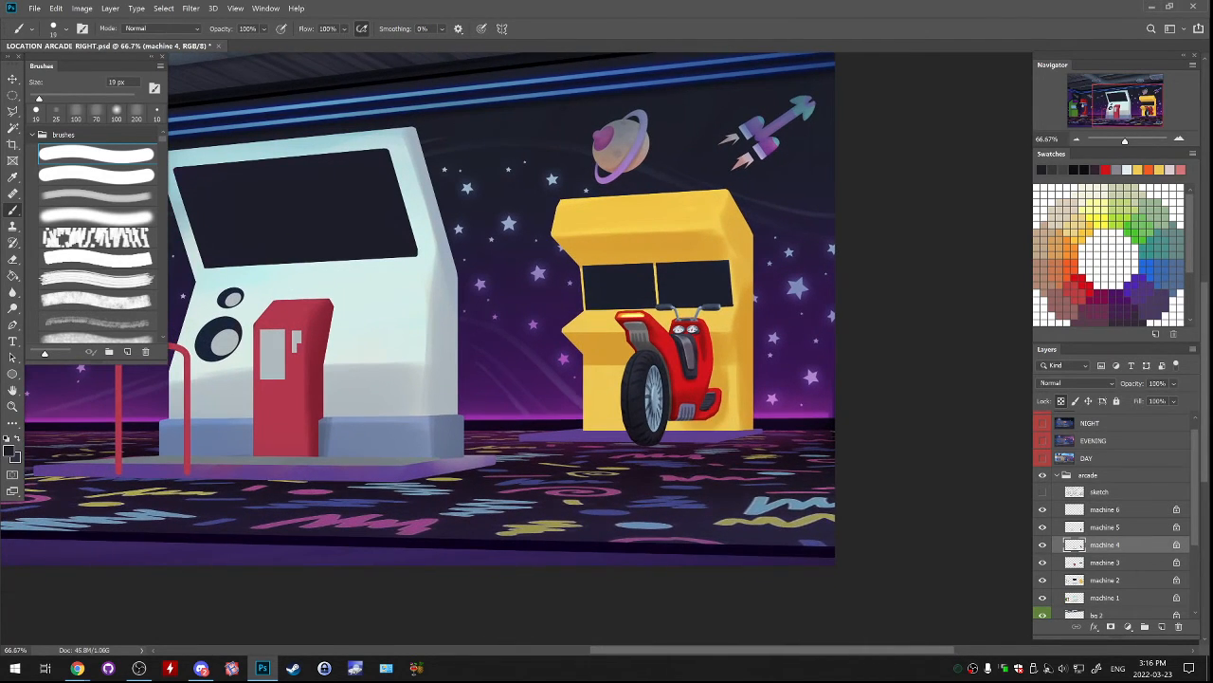
pyautogui.scroll(3, 678, 327)
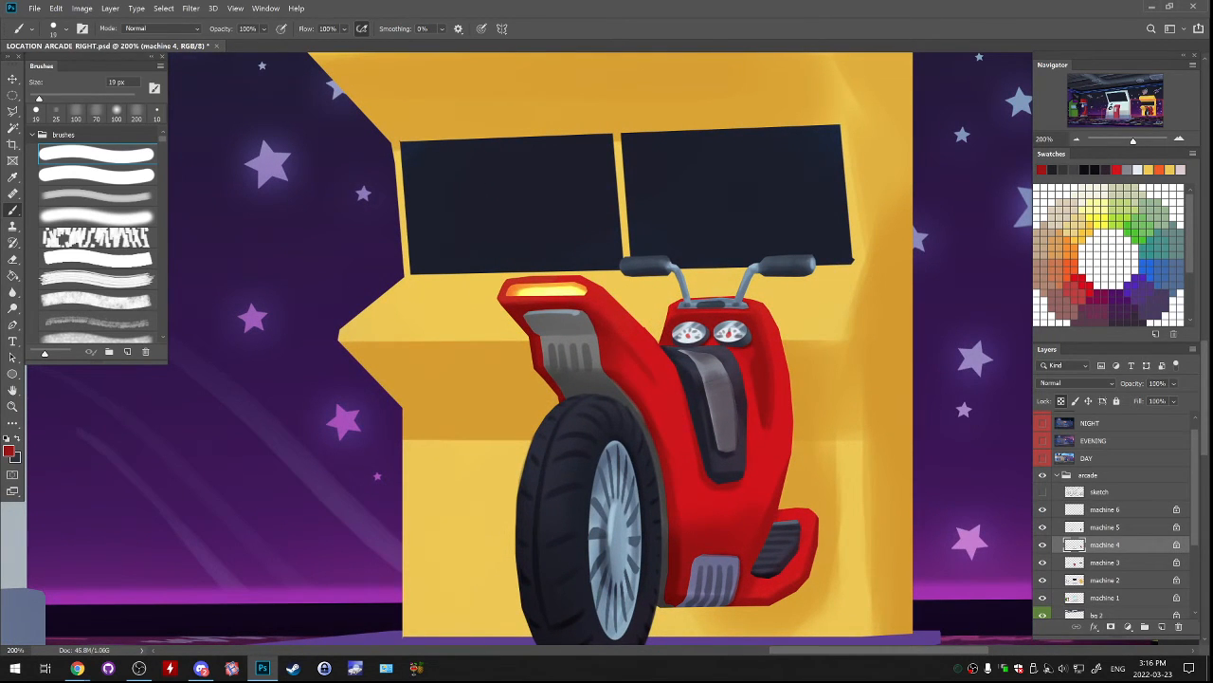
pyautogui.keyDown('alt'); pyautogui.click(600, 328); pyautogui.keyUp('alt')
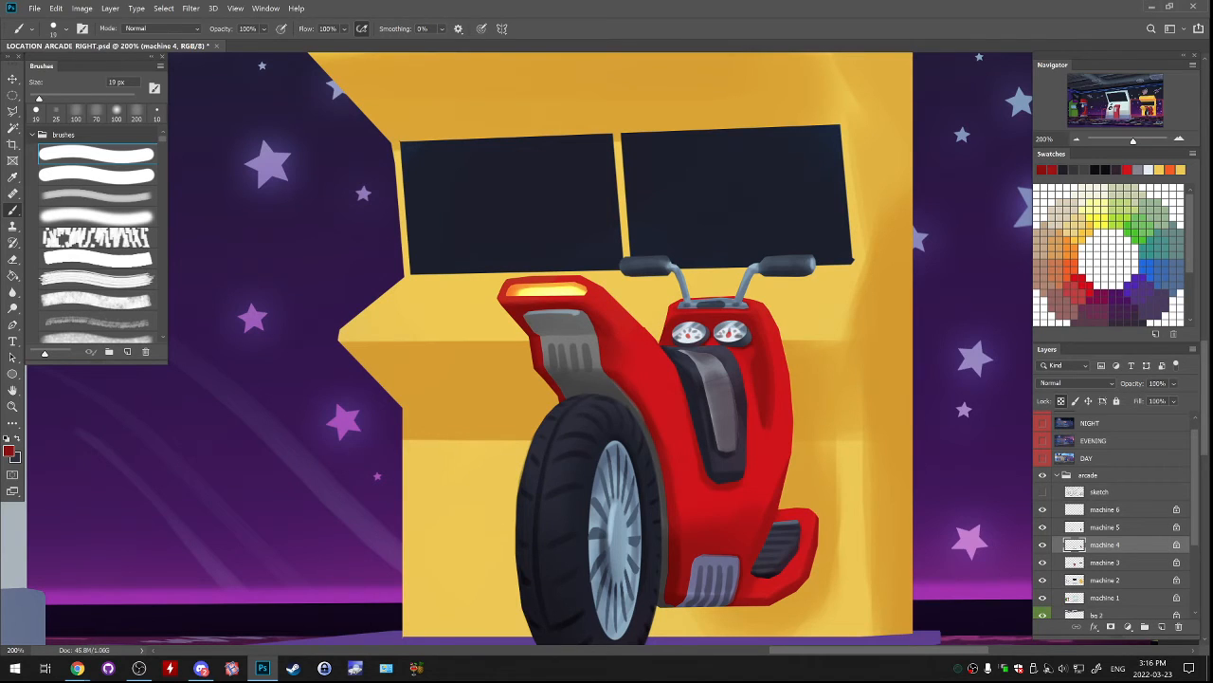
pyautogui.press(']')
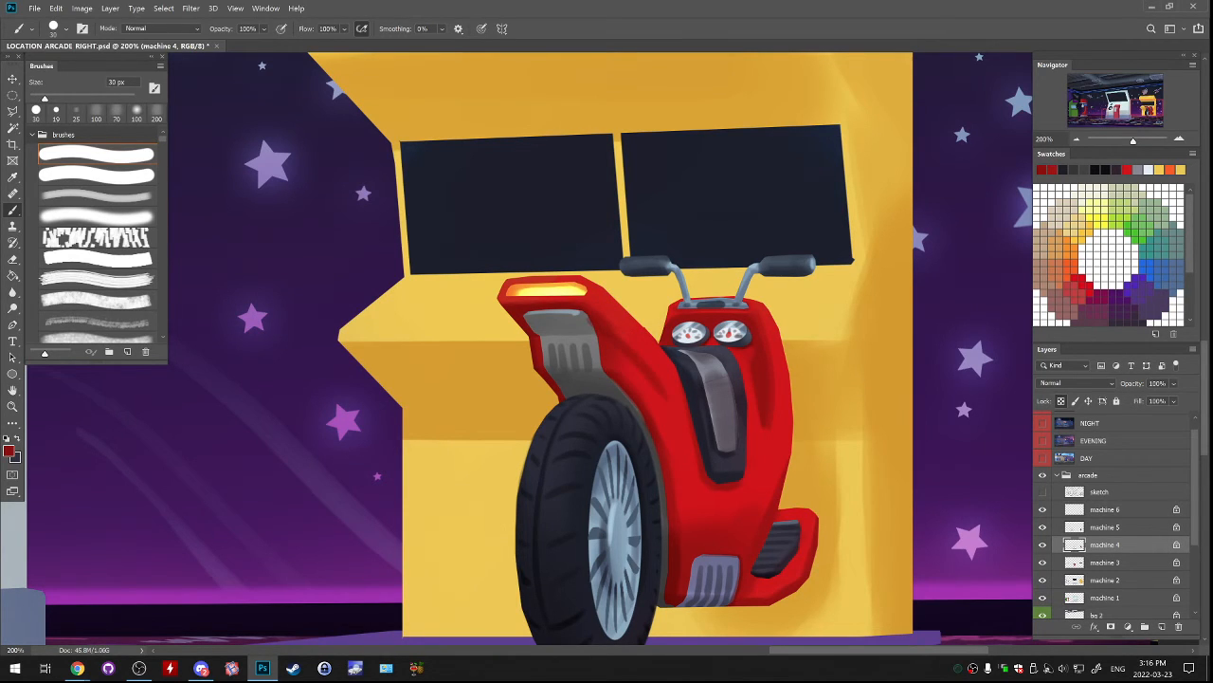
pyautogui.keyDown('alt'); pyautogui.click(640, 353); pyautogui.keyUp('alt')
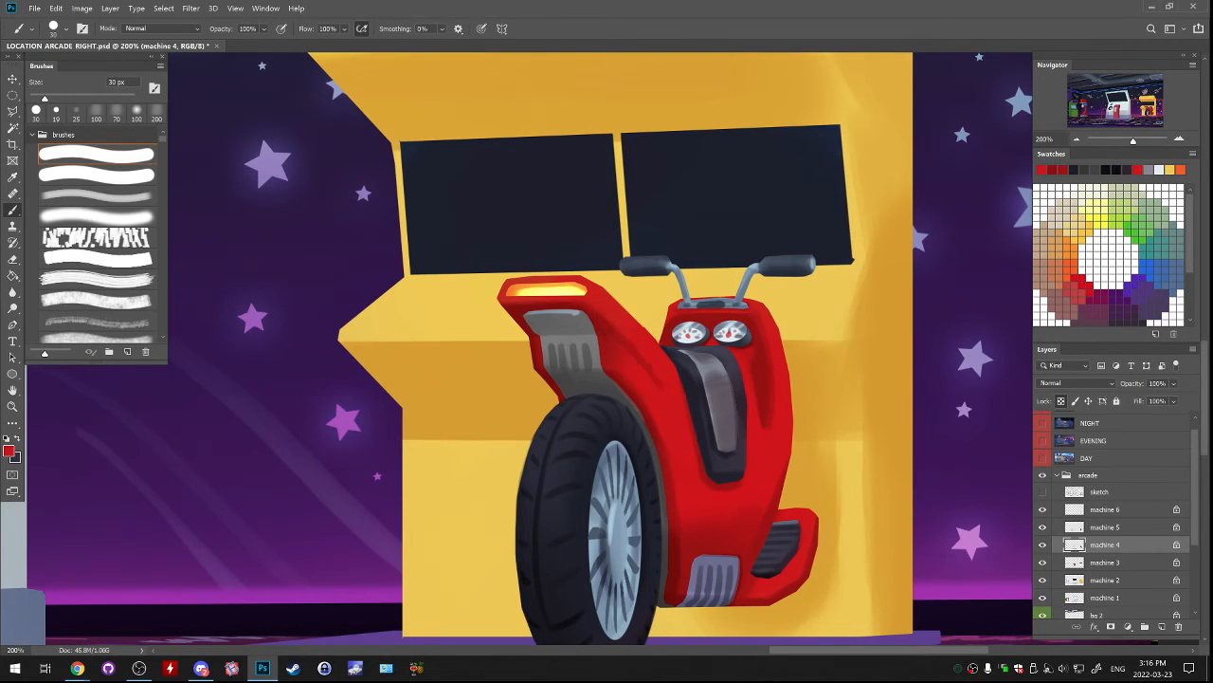
pyautogui.moveTo(625, 334); pyautogui.dragTo(654, 369)
pyautogui.keyDown('alt'); pyautogui.click(652, 371); pyautogui.keyUp('alt')
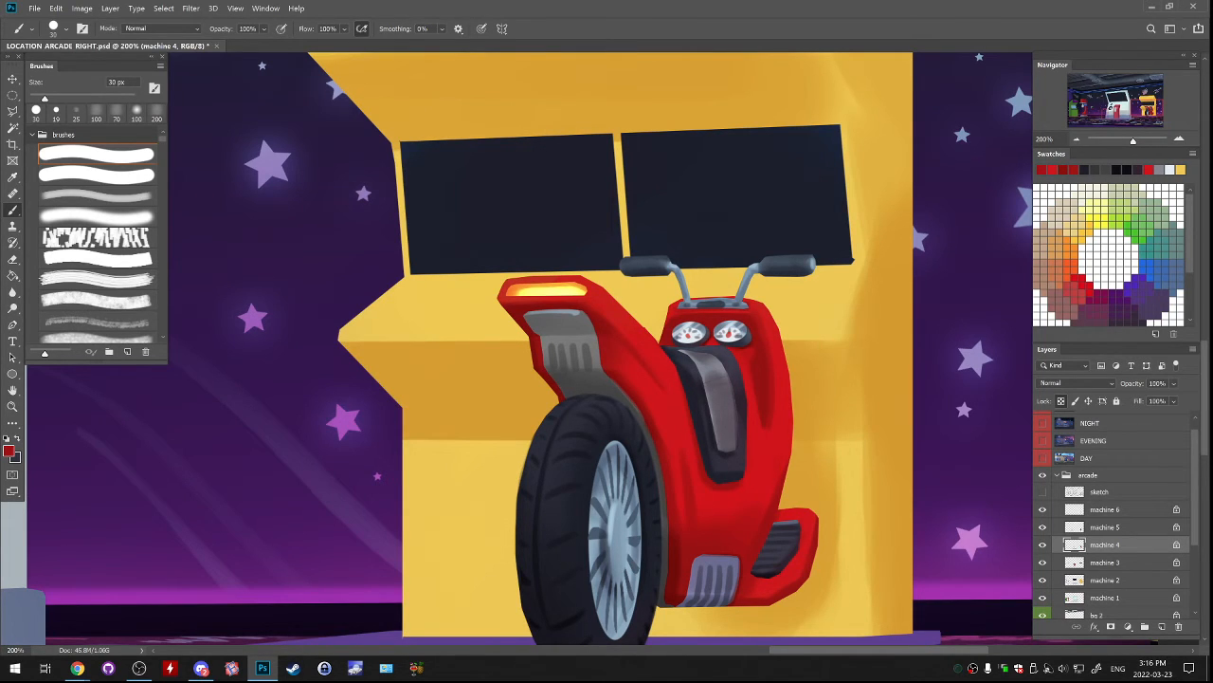
pyautogui.keyDown('alt'); pyautogui.click(654, 368); pyautogui.keyUp('alt')
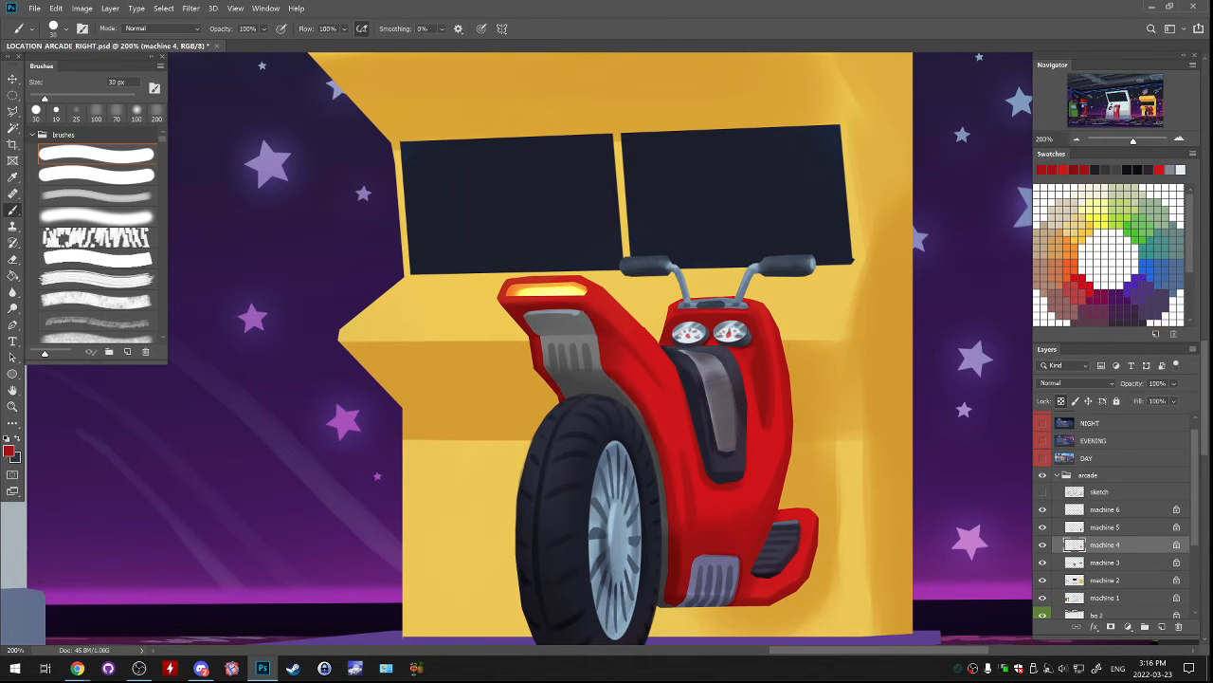
pyautogui.moveTo(654, 368); pyautogui.dragTo(678, 444)
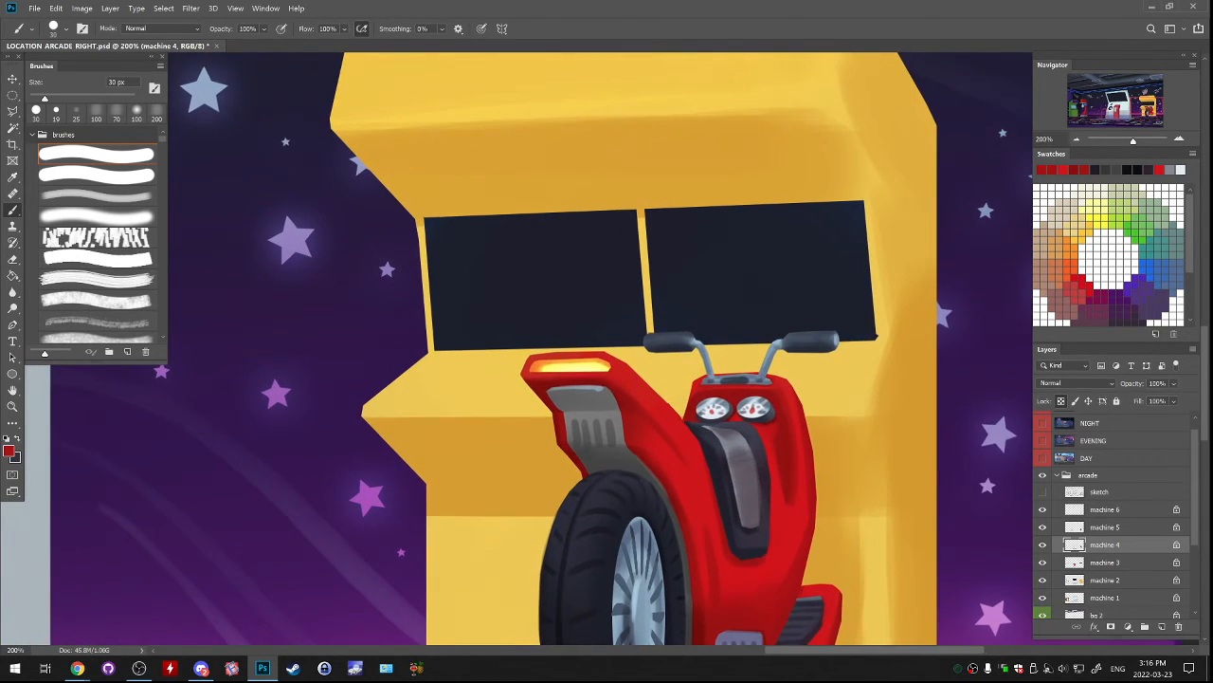
# Check which layers hold the yellow machine's parts and make machine 3 the active layer for painting its screens.
pyautogui.hotkey('ctrl', '-')
pyautogui.hotkey('ctrl', '-')
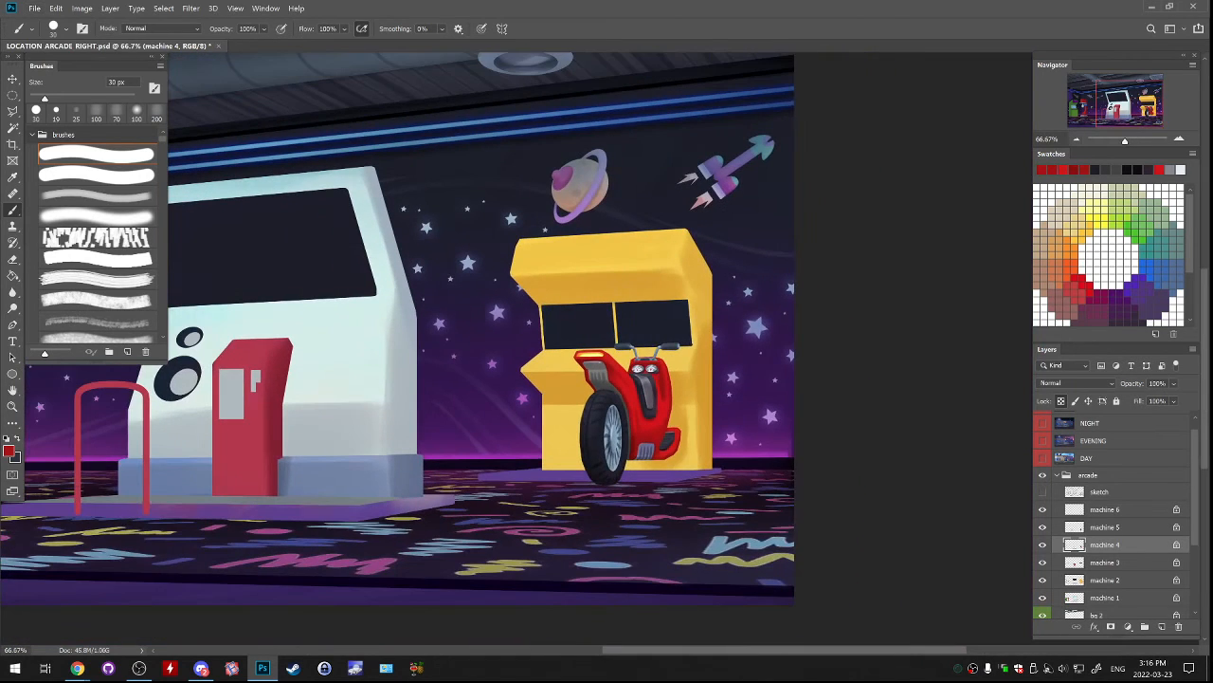
pyautogui.moveTo(611, 437); pyautogui.dragTo(639, 376)
pyautogui.click(1043, 545)
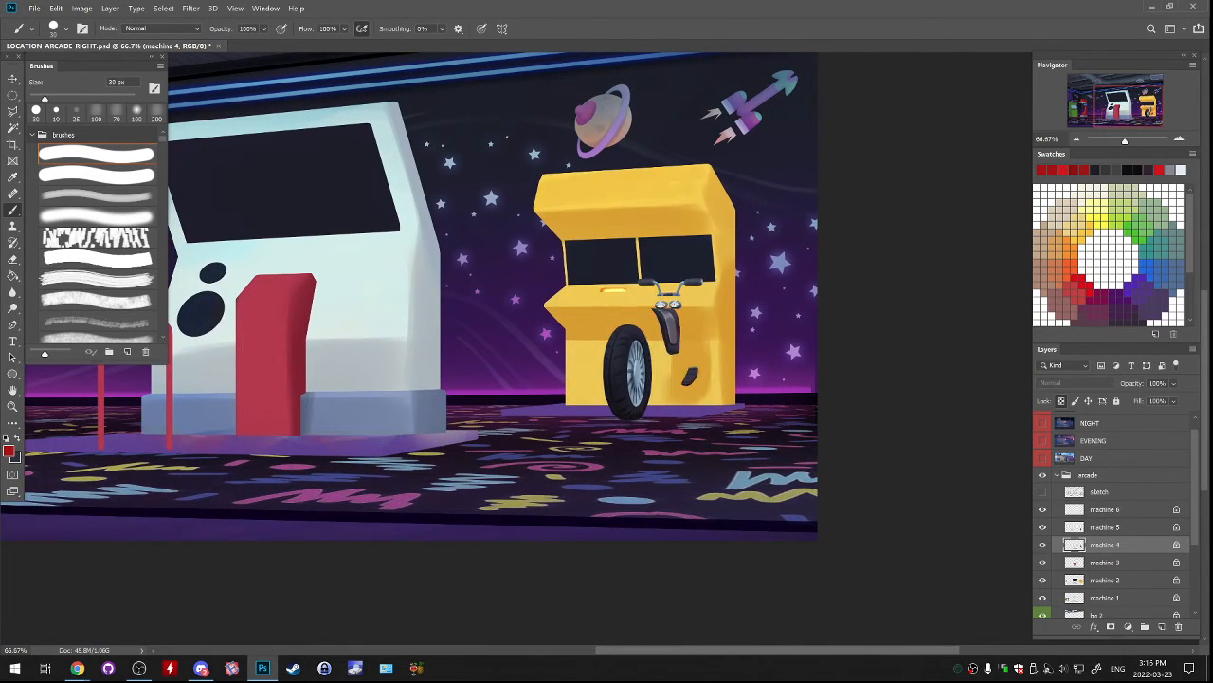
pyautogui.click(1043, 545)
pyautogui.click(1043, 580)
pyautogui.click(1106, 580)
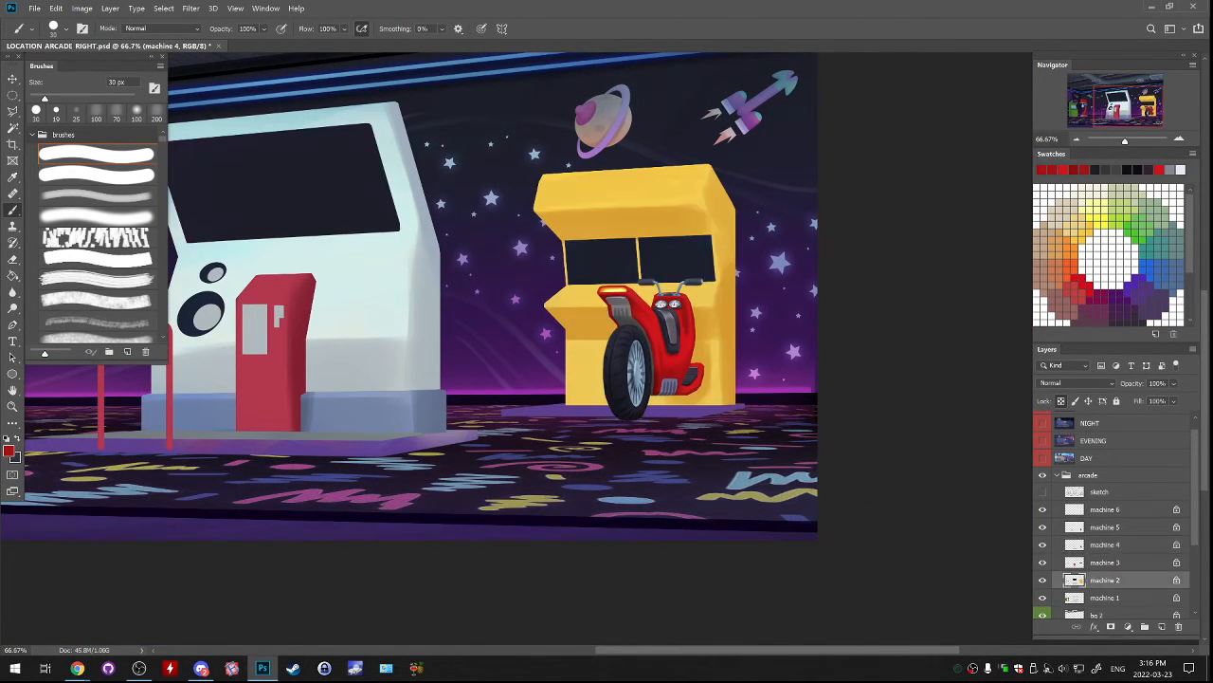
pyautogui.moveTo(607, 350); pyautogui.dragTo(607, 435)
pyautogui.press('l')
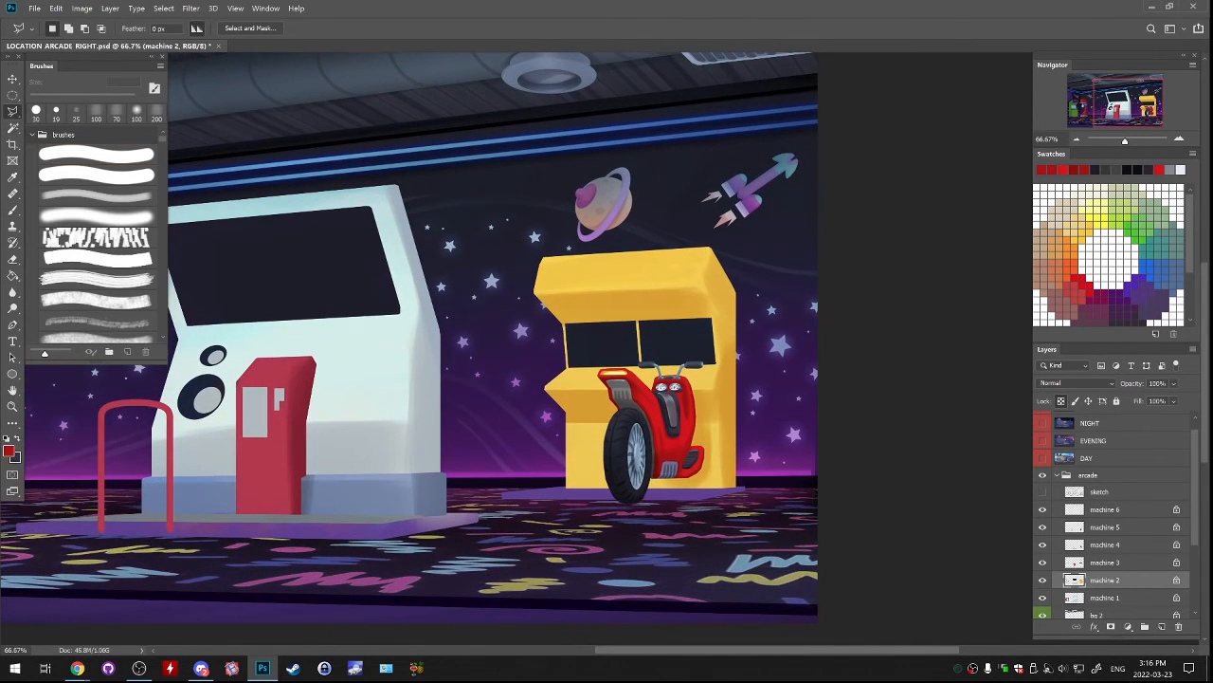
pyautogui.hotkey('ctrl', '+')
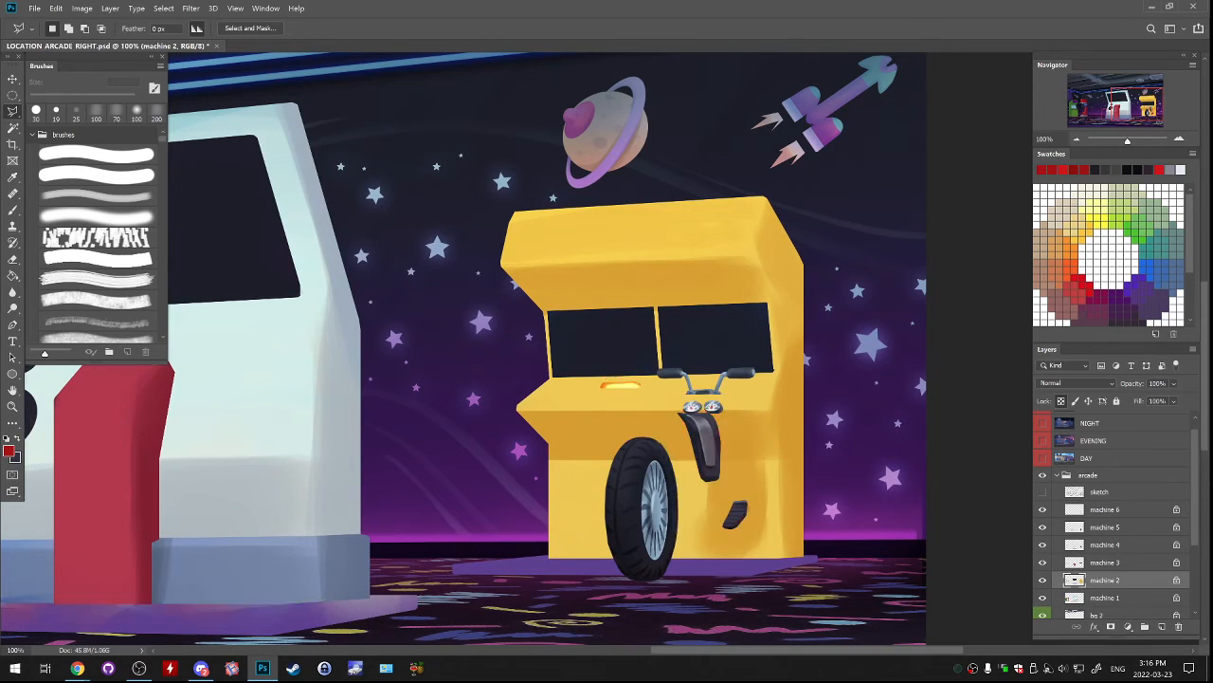
pyautogui.hotkey('alt', ']')
pyautogui.press('b')
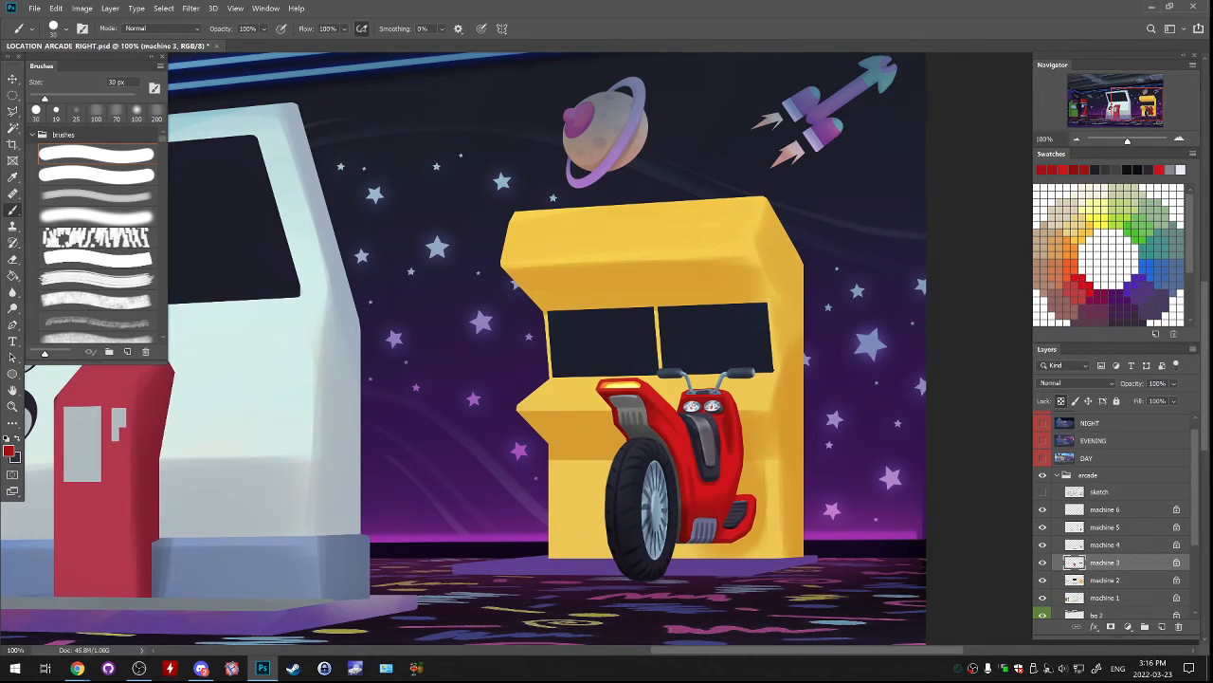
# Cover both dark screens of the yellow machine with pale blue, using the hard brush enlarged to 400 px.
pyautogui.click(9, 450)
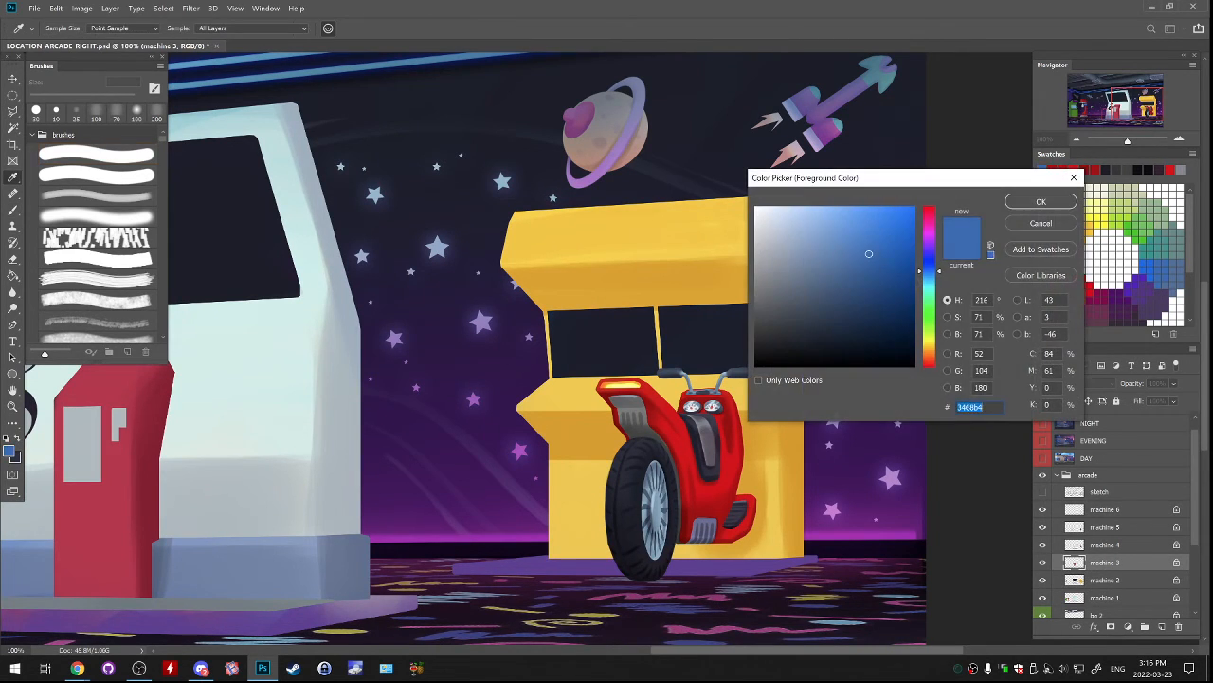
pyautogui.click(788, 221)
pyautogui.press('Return')
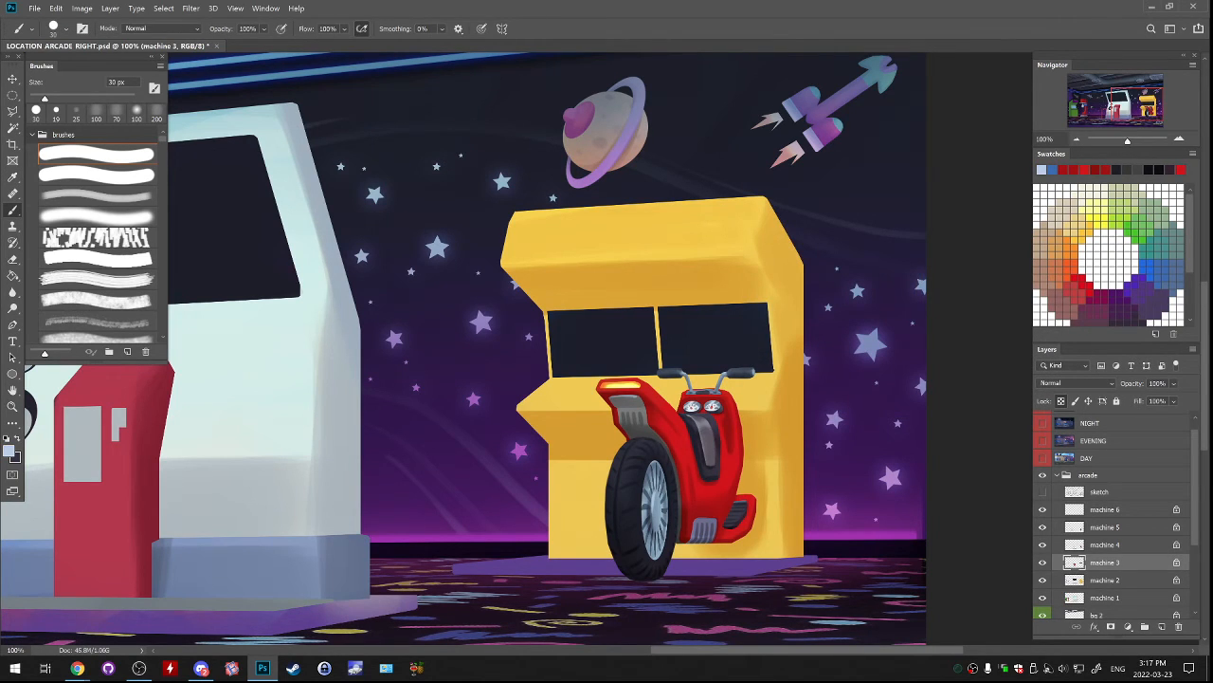
pyautogui.press(']')
pyautogui.press(']')
pyautogui.press(']')
pyautogui.press(']')
pyautogui.press(']')
pyautogui.press(']')
pyautogui.press(']')
pyautogui.press(']')
pyautogui.press(']')
pyautogui.press(']')
pyautogui.press(']')
pyautogui.press(']')
pyautogui.press(']')
pyautogui.press(']')
pyautogui.moveTo(524, 325)
pyautogui.mouseDown()
pyautogui.moveTo(636, 308)
pyautogui.moveTo(779, 334)
pyautogui.mouseUp()
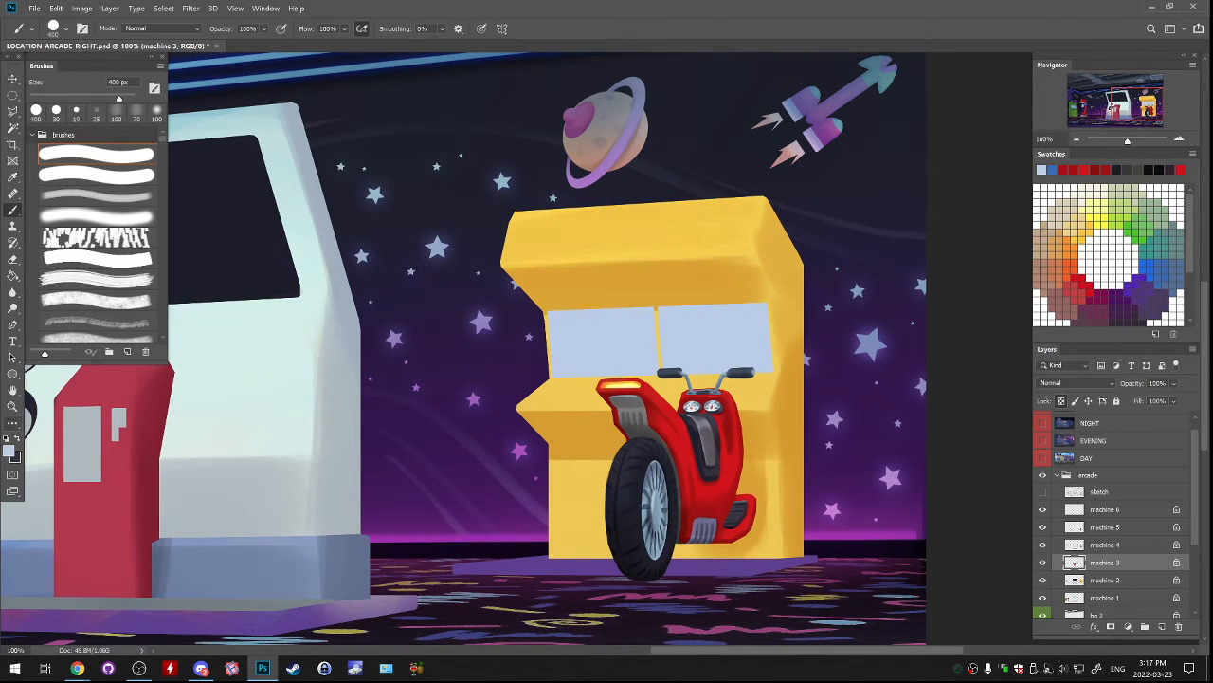
# Tint the edges of both screens with brighter blue 78afff, using a soft brush enlarged to 125 px.
pyautogui.click(9, 450)
pyautogui.moveTo(838, 211); pyautogui.dragTo(840, 206)
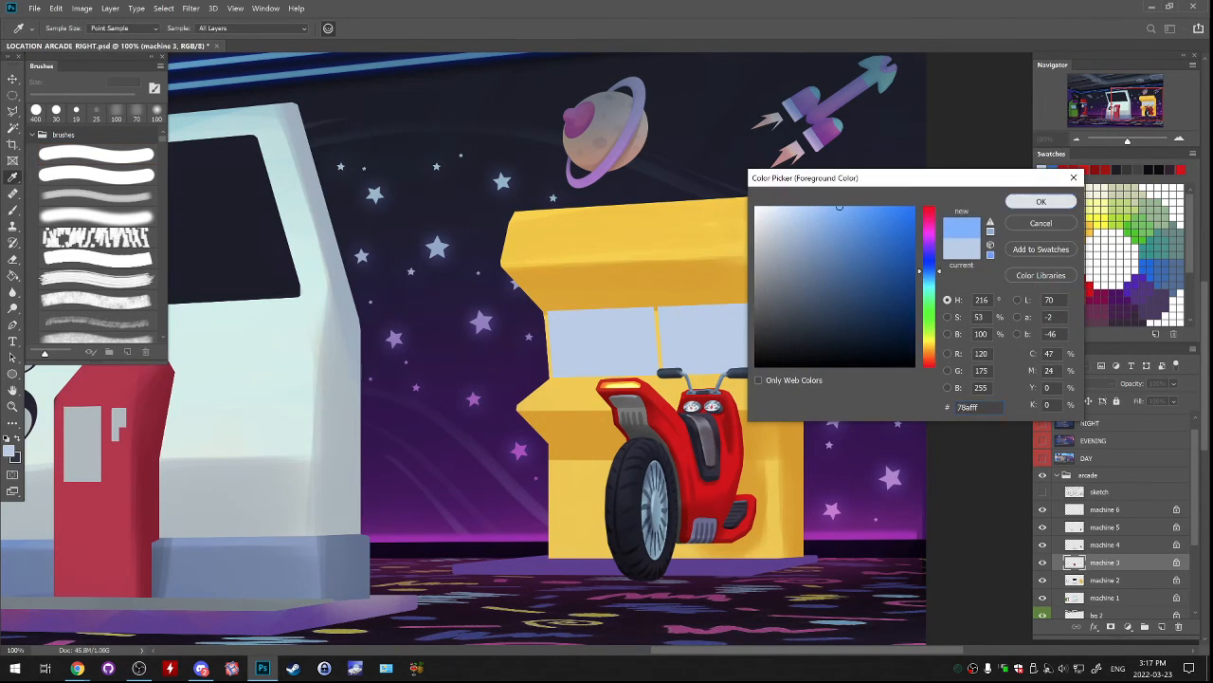
pyautogui.click(1041, 201)
pyautogui.press('b')
pyautogui.click(95, 216)
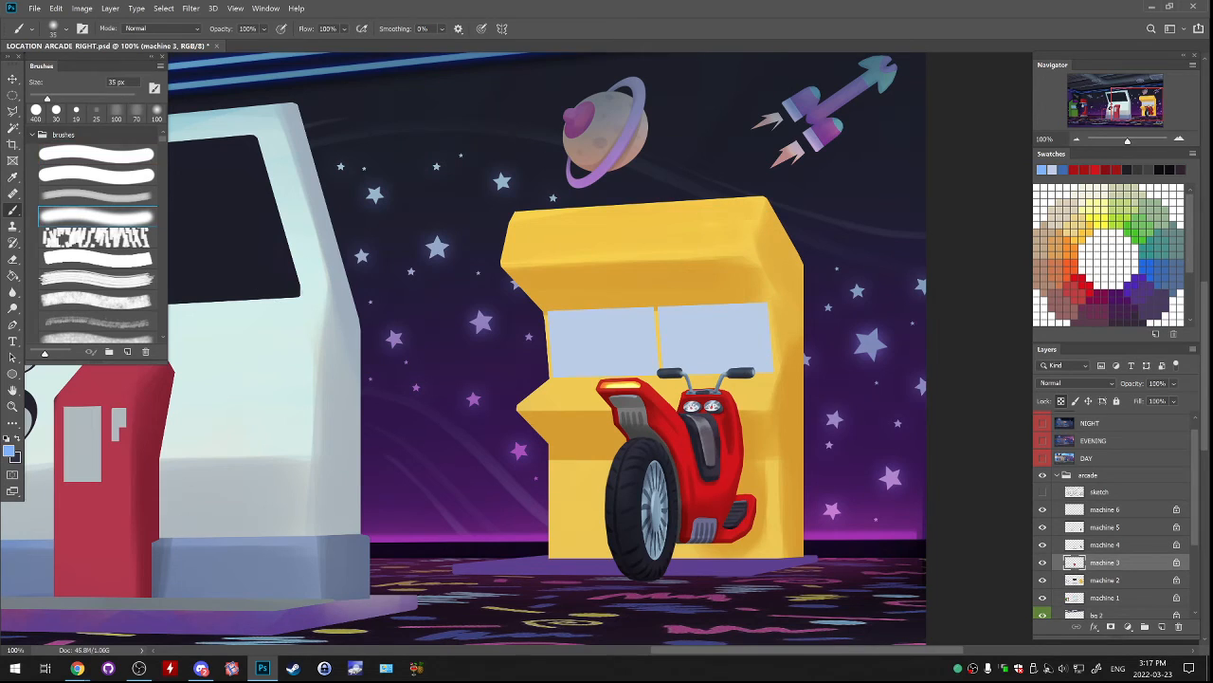
pyautogui.moveTo(549, 311); pyautogui.dragTo(553, 376)
pyautogui.hotkey('ctrl', 'z')
pyautogui.press(']')
pyautogui.press(']')
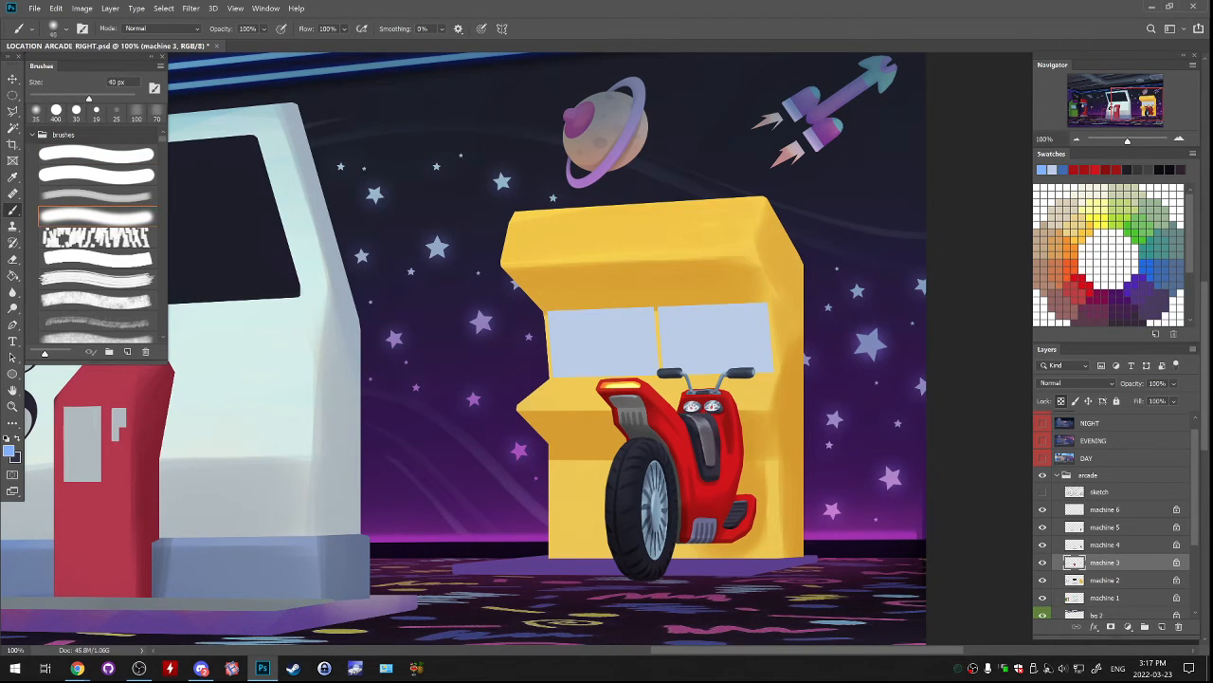
pyautogui.press(']')
pyautogui.press(']')
pyautogui.press(']')
pyautogui.press(']')
pyautogui.press(']')
pyautogui.press(']')
pyautogui.press(']')
pyautogui.moveTo(770, 281); pyautogui.dragTo(572, 281)
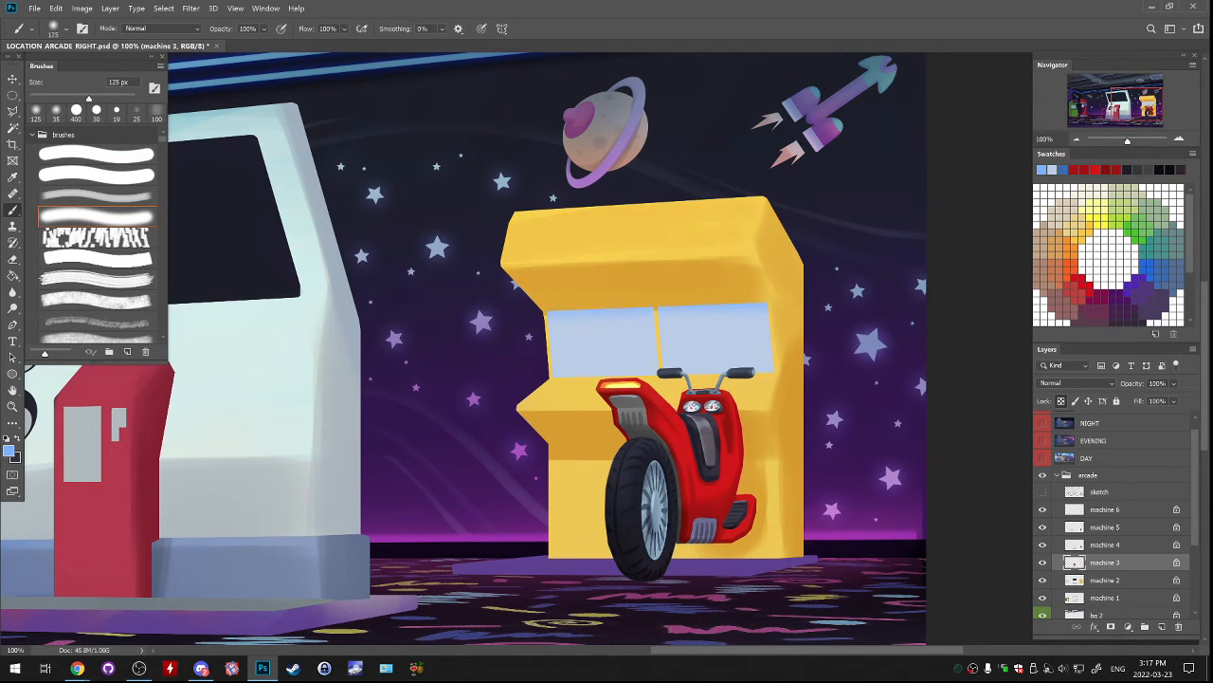
pyautogui.moveTo(557, 402); pyautogui.dragTo(709, 398)
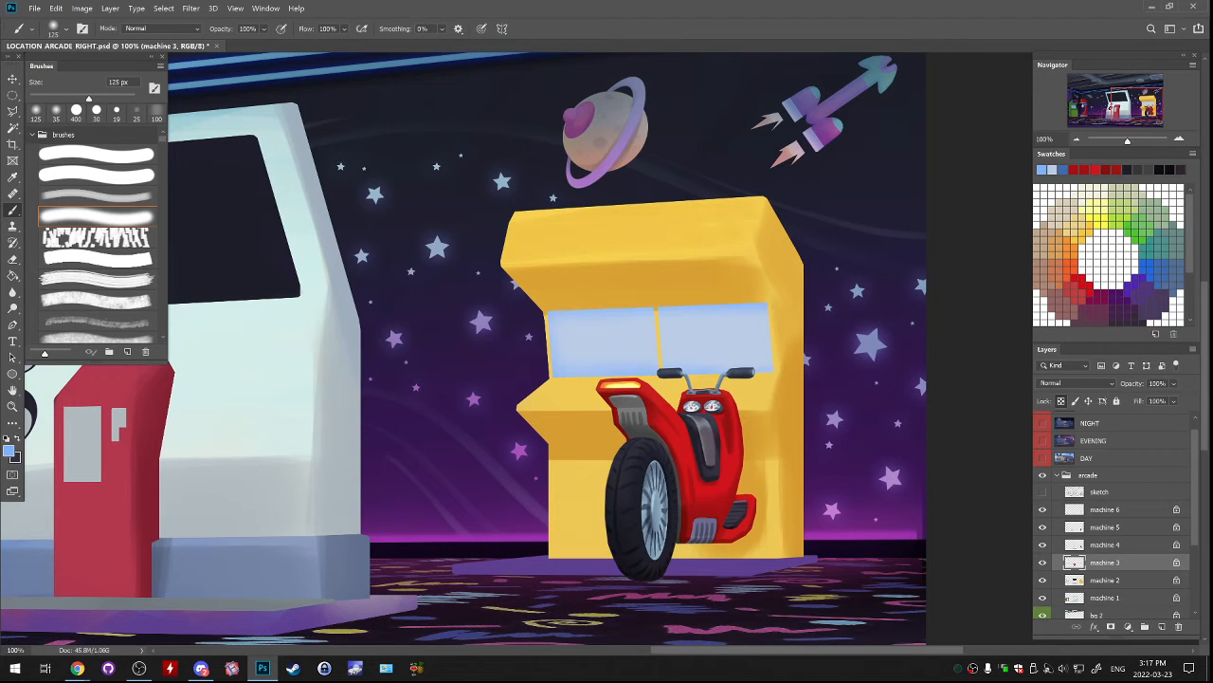
pyautogui.moveTo(655, 320); pyautogui.dragTo(655, 358)
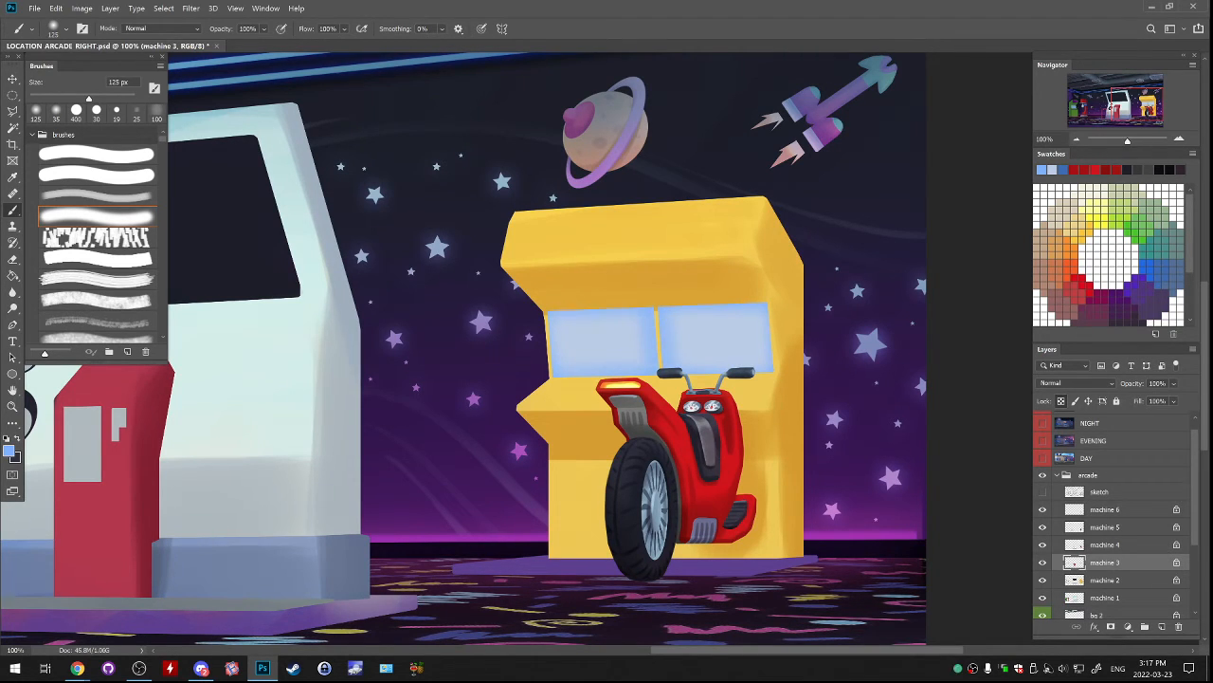
# Sample dark red from the scooter and blend a soft red tint over both screens with a 1000 px soft brush.
pyautogui.press('l')
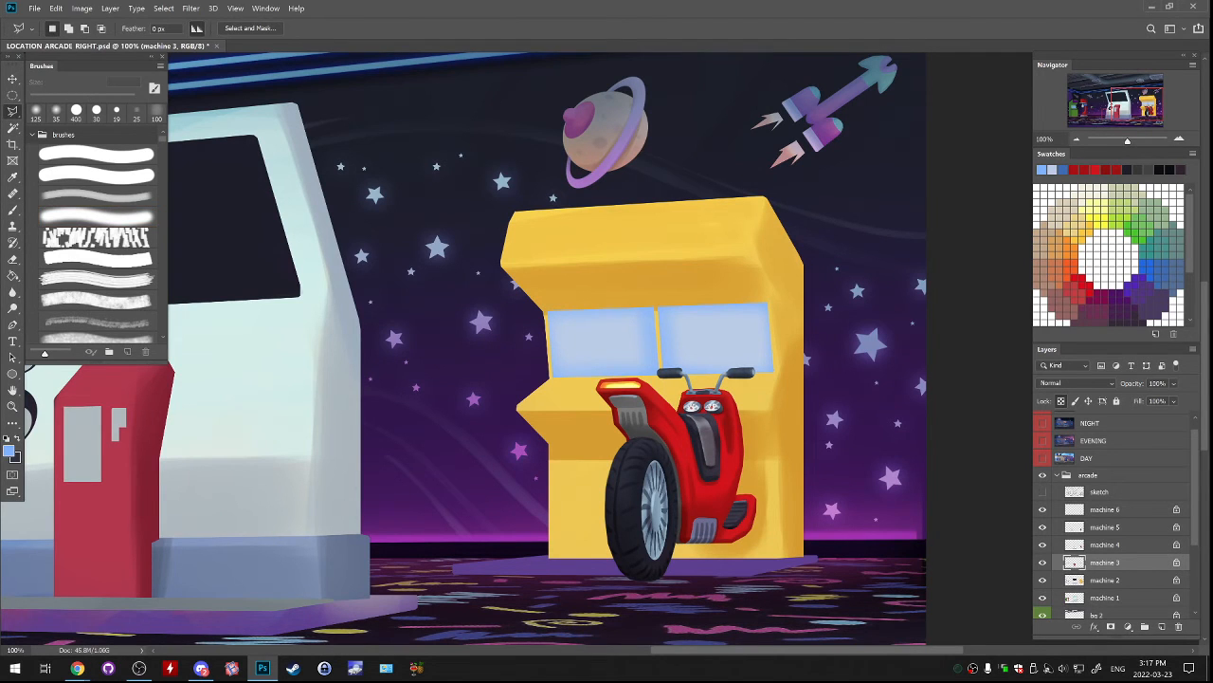
pyautogui.moveTo(512, 341); pyautogui.dragTo(607, 334)
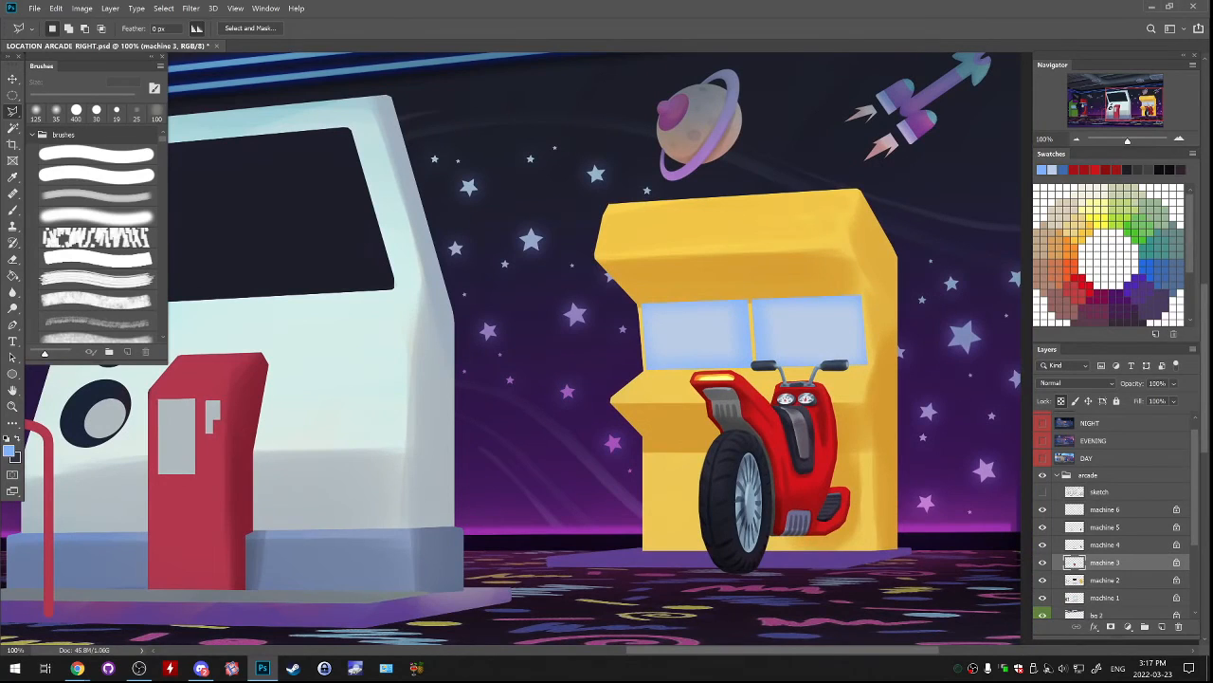
pyautogui.press('b')
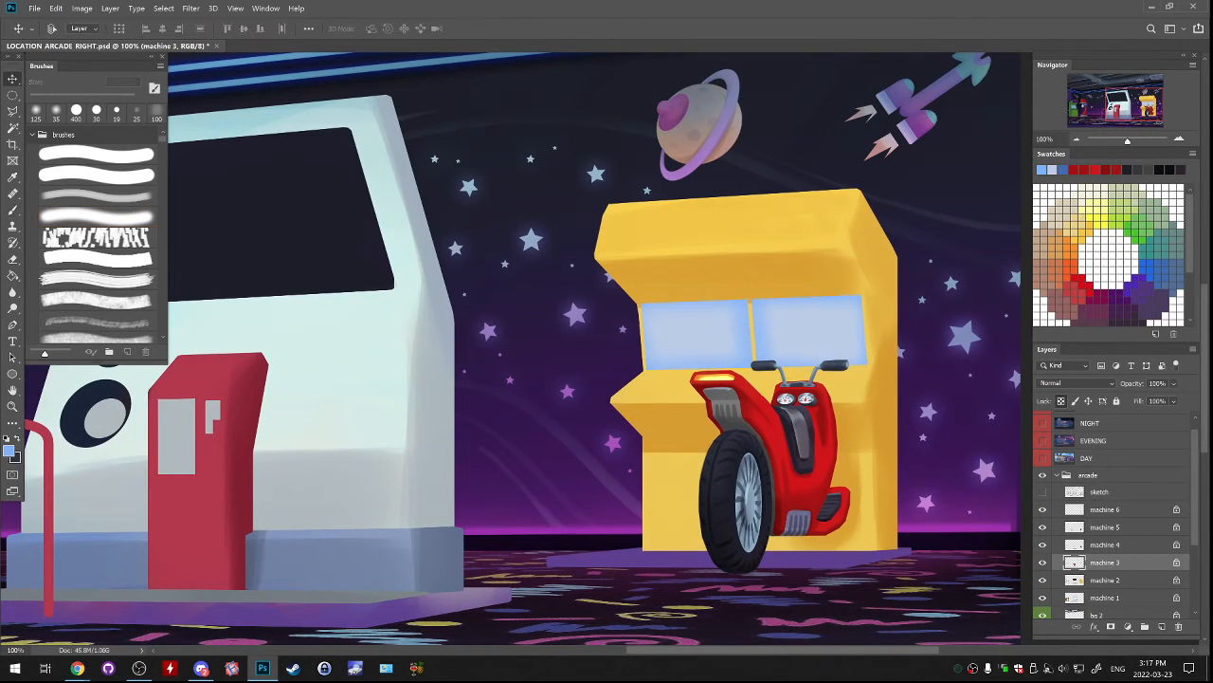
pyautogui.keyDown('alt'); pyautogui.click(823, 455); pyautogui.keyUp('alt')
pyautogui.press(']')
pyautogui.press(']')
pyautogui.press(']')
pyautogui.press(']')
pyautogui.press(']')
pyautogui.press(']')
pyautogui.press(']')
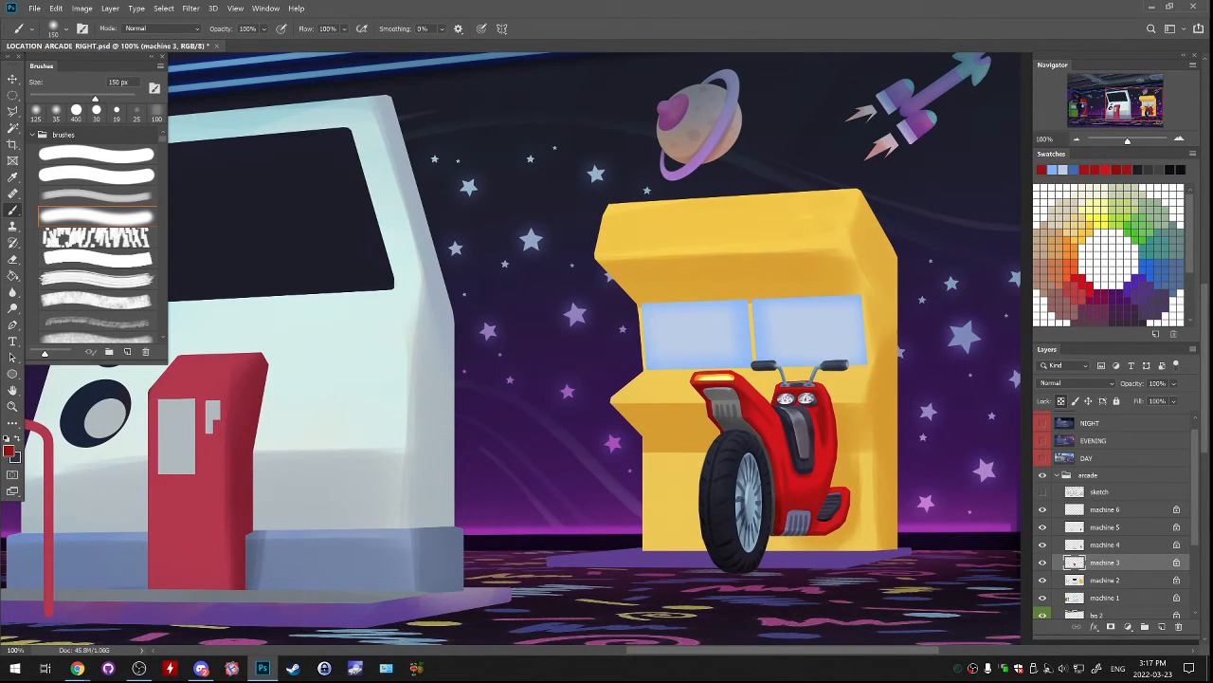
pyautogui.moveTo(601, 222); pyautogui.dragTo(929, 213)
pyautogui.hotkey('ctrl', 'z')
pyautogui.moveTo(638, 288); pyautogui.dragTo(916, 246)
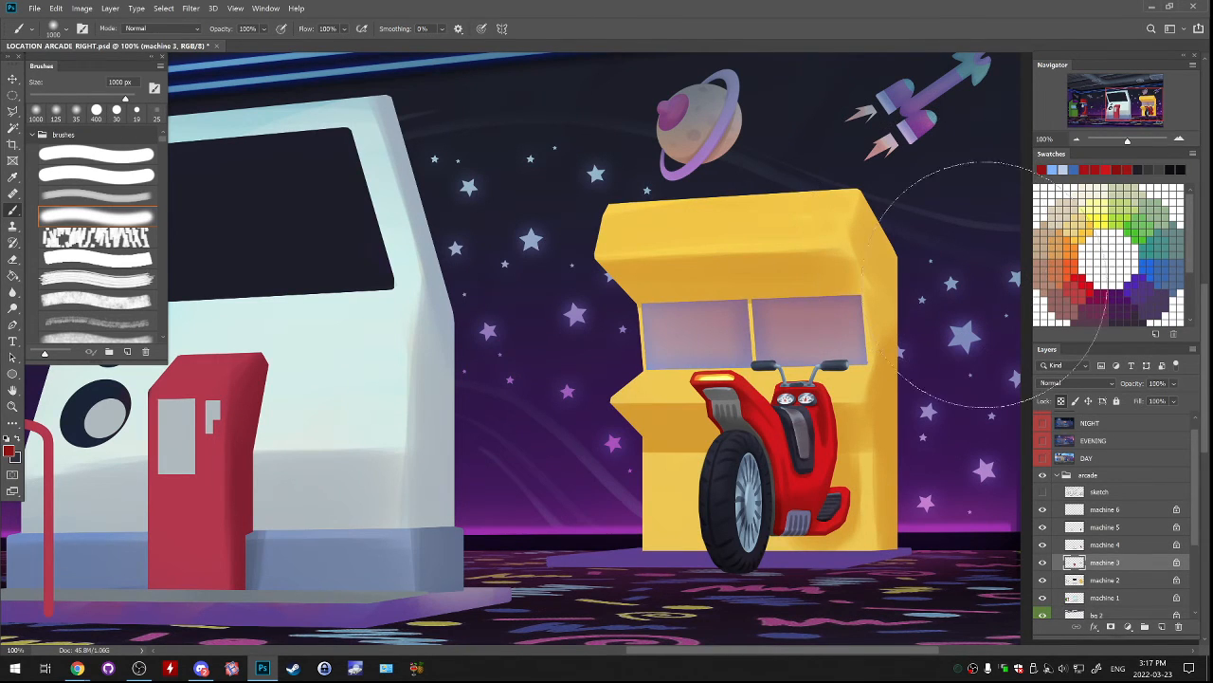
# Make machine 2 the active layer, pick a brighter red, and tint the yellow machine's upper body orange with the 1000 px soft brush.
pyautogui.click(1042, 580)
pyautogui.click(1105, 580)
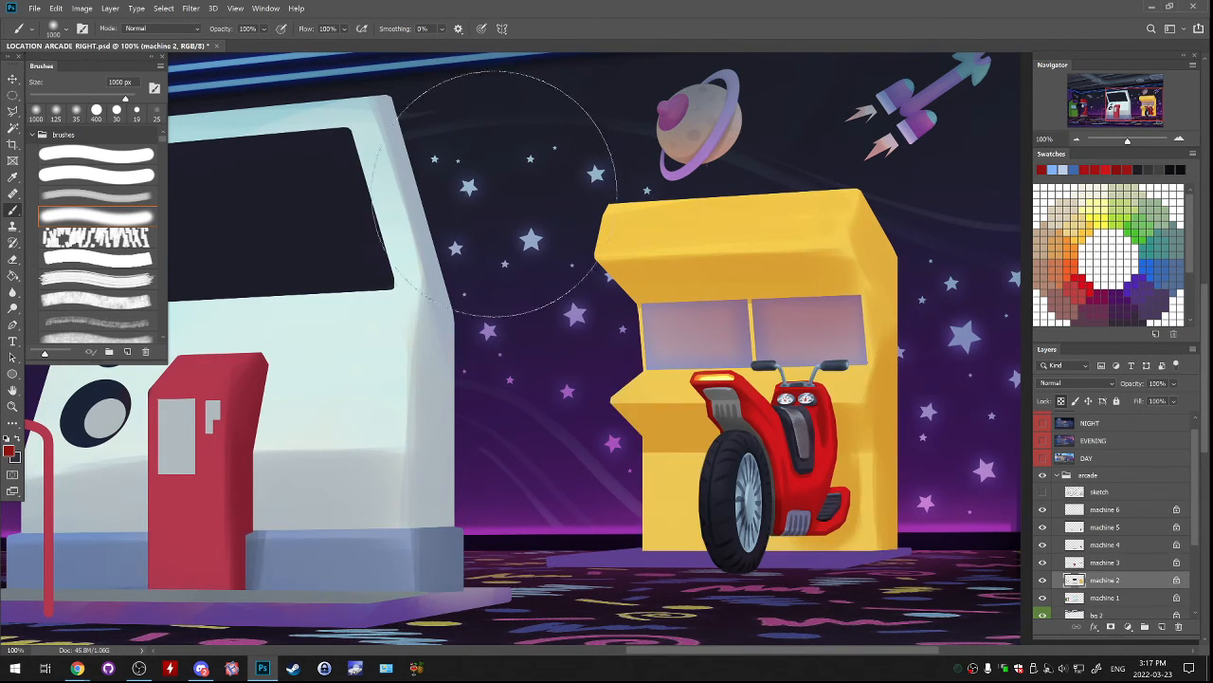
pyautogui.moveTo(495, 195)
pyautogui.mouseDown()
pyautogui.moveTo(798, 114)
pyautogui.moveTo(902, 127)
pyautogui.moveTo(501, 171)
pyautogui.mouseUp()
pyautogui.hotkey('ctrl', 'z')
pyautogui.click(8, 450)
pyautogui.click(892, 236)
pyautogui.moveTo(892, 236); pyautogui.dragTo(911, 237)
pyautogui.click(1041, 201)
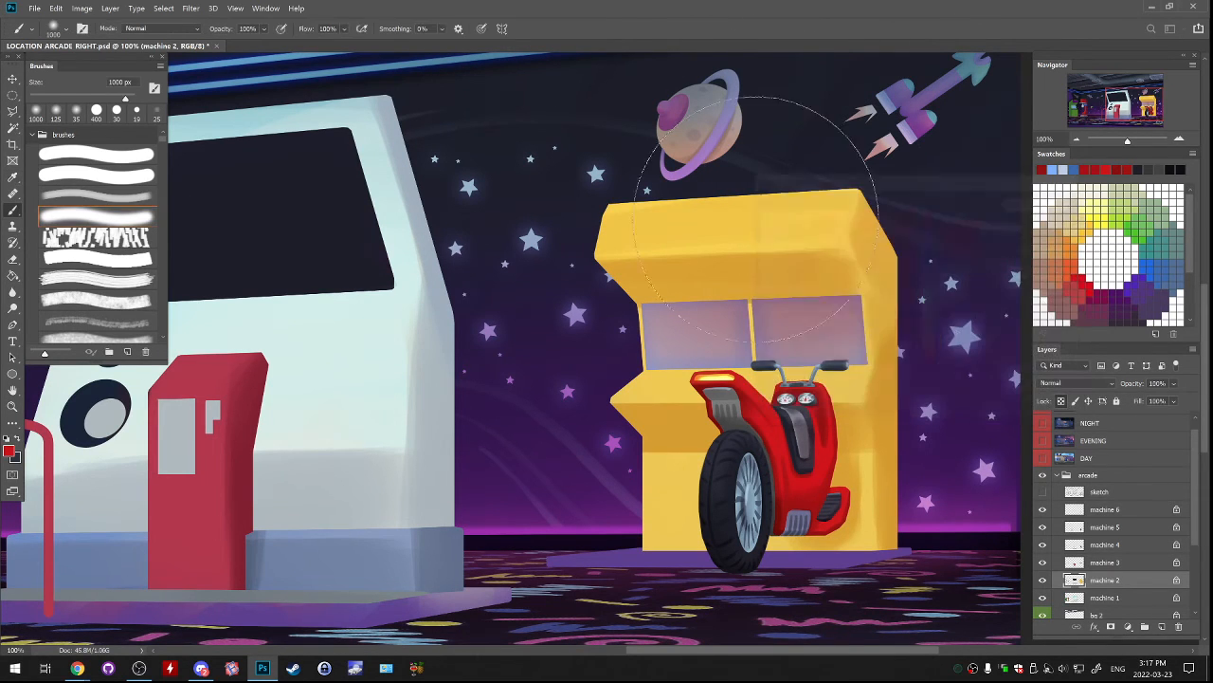
pyautogui.moveTo(566, 202)
pyautogui.mouseDown()
pyautogui.moveTo(894, 177)
pyautogui.moveTo(946, 204)
pyautogui.moveTo(922, 239)
pyautogui.moveTo(727, 292)
pyautogui.moveTo(614, 286)
pyautogui.mouseUp()
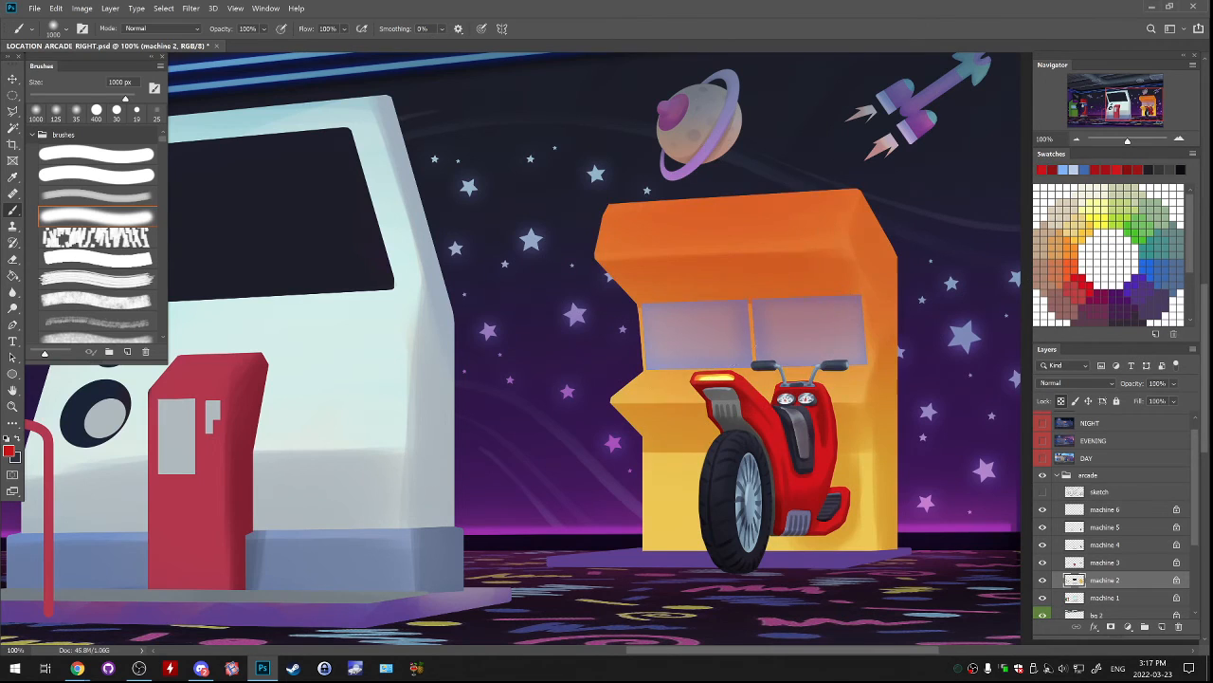
pyautogui.hotkey('ctrl', 'z')
pyautogui.moveTo(625, 232); pyautogui.dragTo(915, 311)
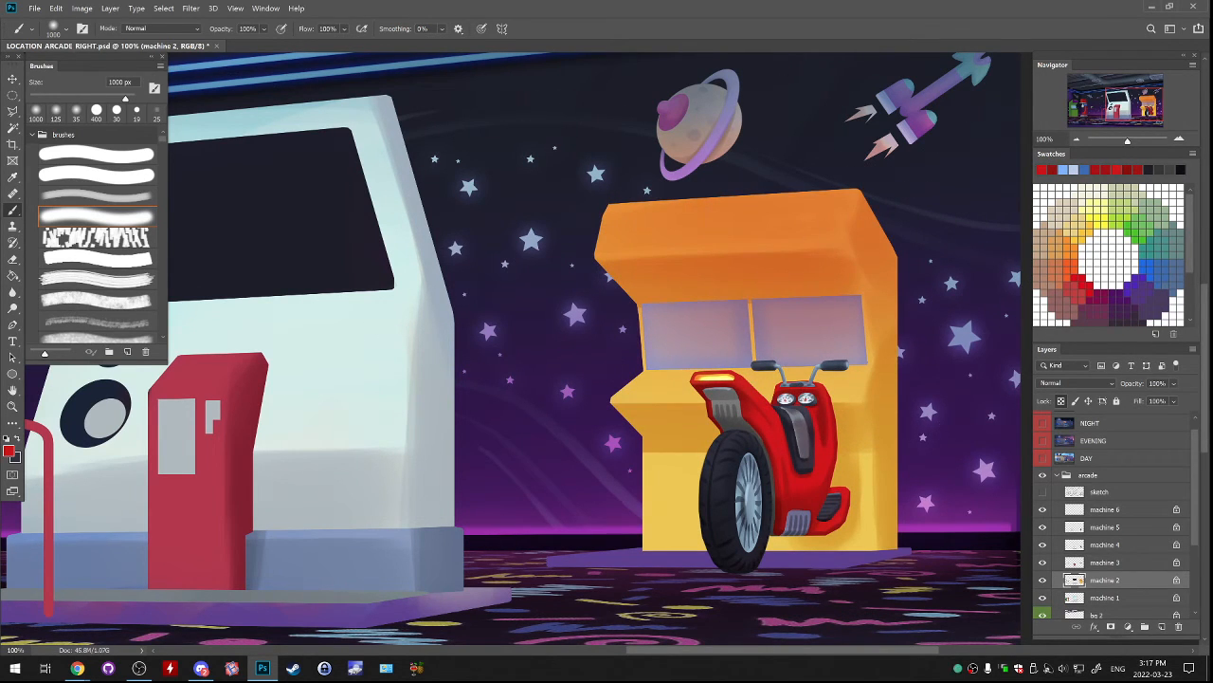
# Lasso the yellow machine's narrow side panel and deepen its upper part with soft red, finishing with nothing selected.
pyautogui.press('l')
pyautogui.moveTo(860, 186)
pyautogui.mouseDown()
pyautogui.moveTo(854, 241)
pyautogui.moveTo(891, 285)
pyautogui.moveTo(869, 284)
pyautogui.moveTo(870, 391)
pyautogui.mouseUp()
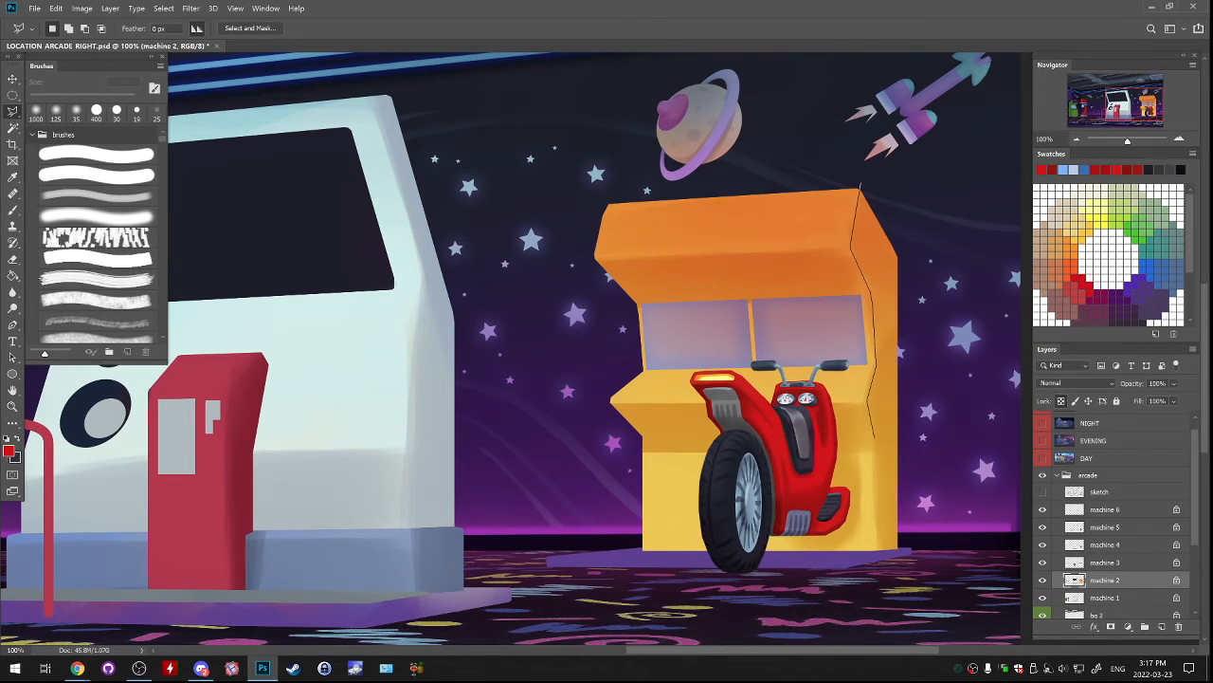
pyautogui.moveTo(872, 439)
pyautogui.mouseDown()
pyautogui.moveTo(848, 557)
pyautogui.moveTo(872, 580)
pyautogui.moveTo(918, 544)
pyautogui.moveTo(912, 282)
pyautogui.moveTo(890, 194)
pyautogui.mouseUp()
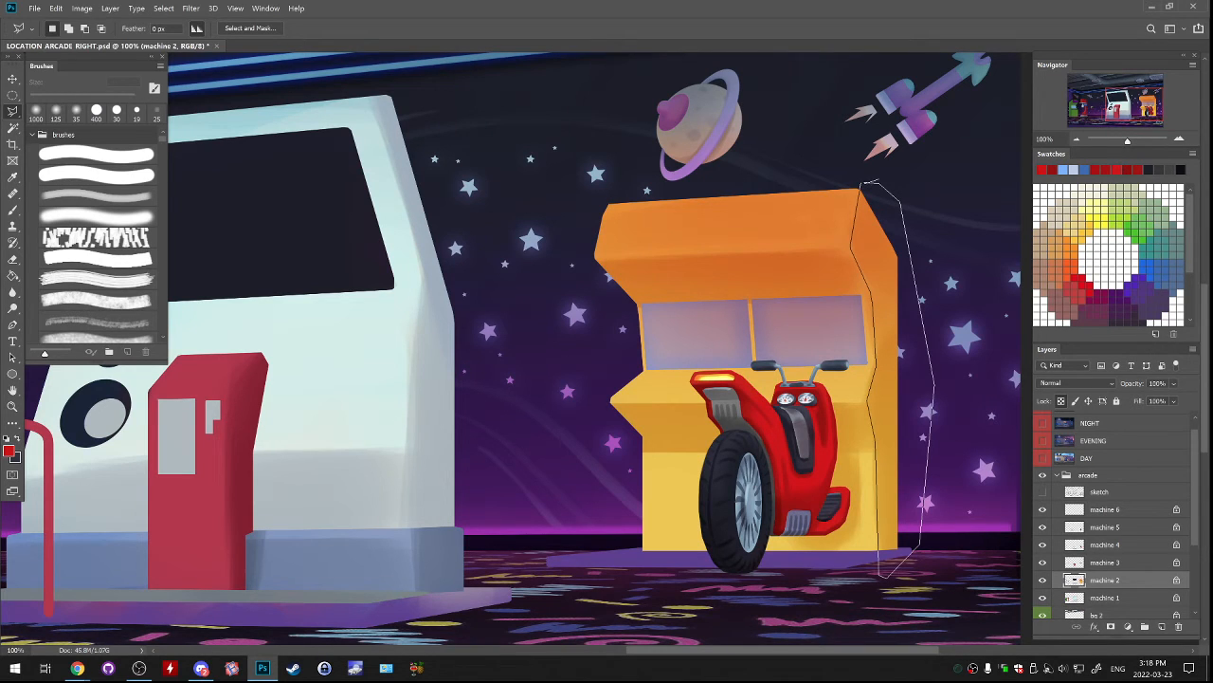
pyautogui.moveTo(862, 185); pyautogui.dragTo(862, 185)
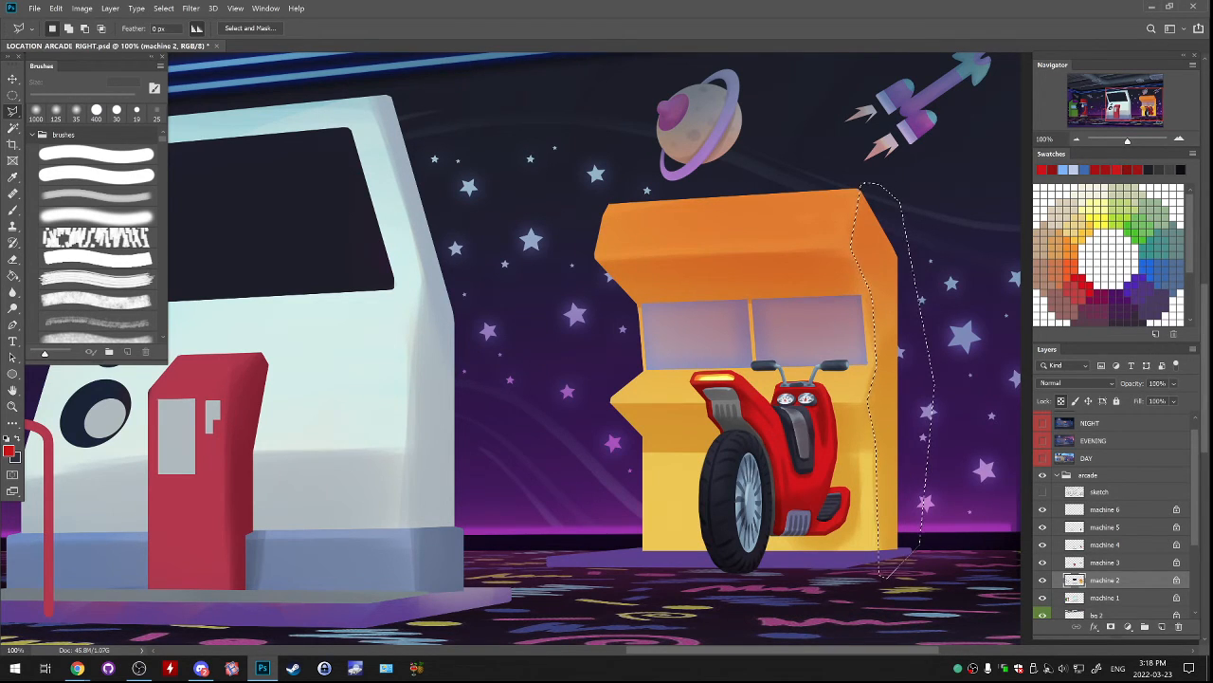
pyautogui.press('b')
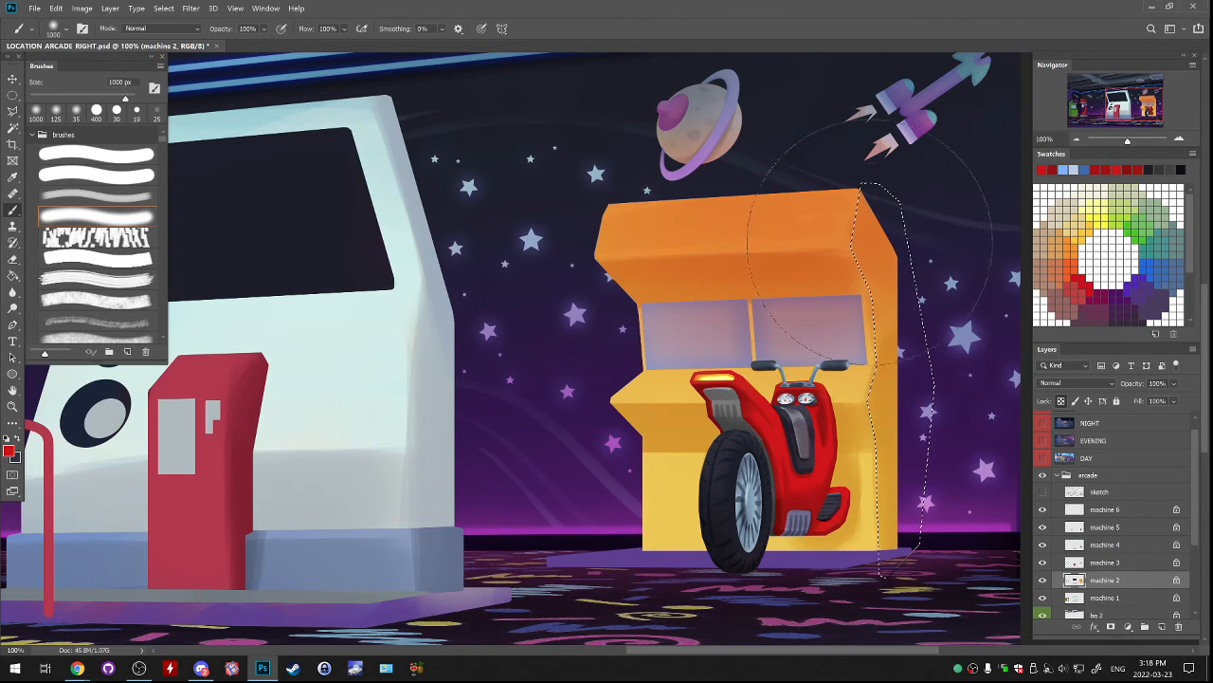
pyautogui.moveTo(886, 266); pyautogui.dragTo(883, 323)
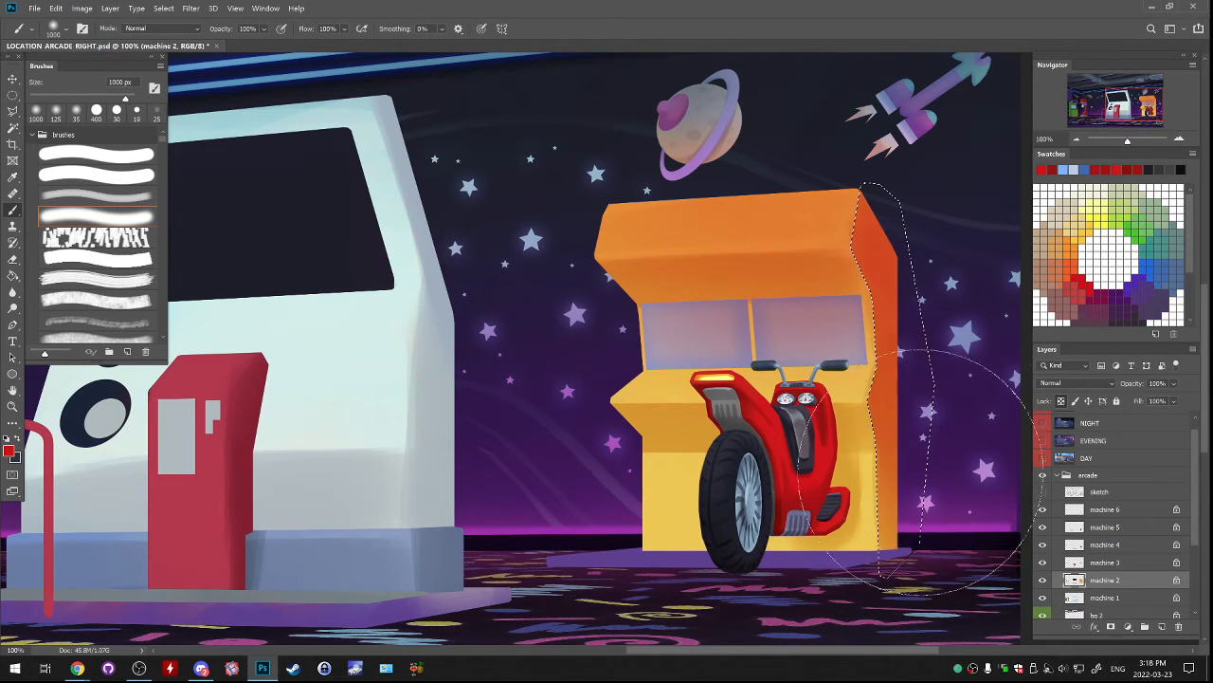
pyautogui.hotkey('ctrl', 'd')
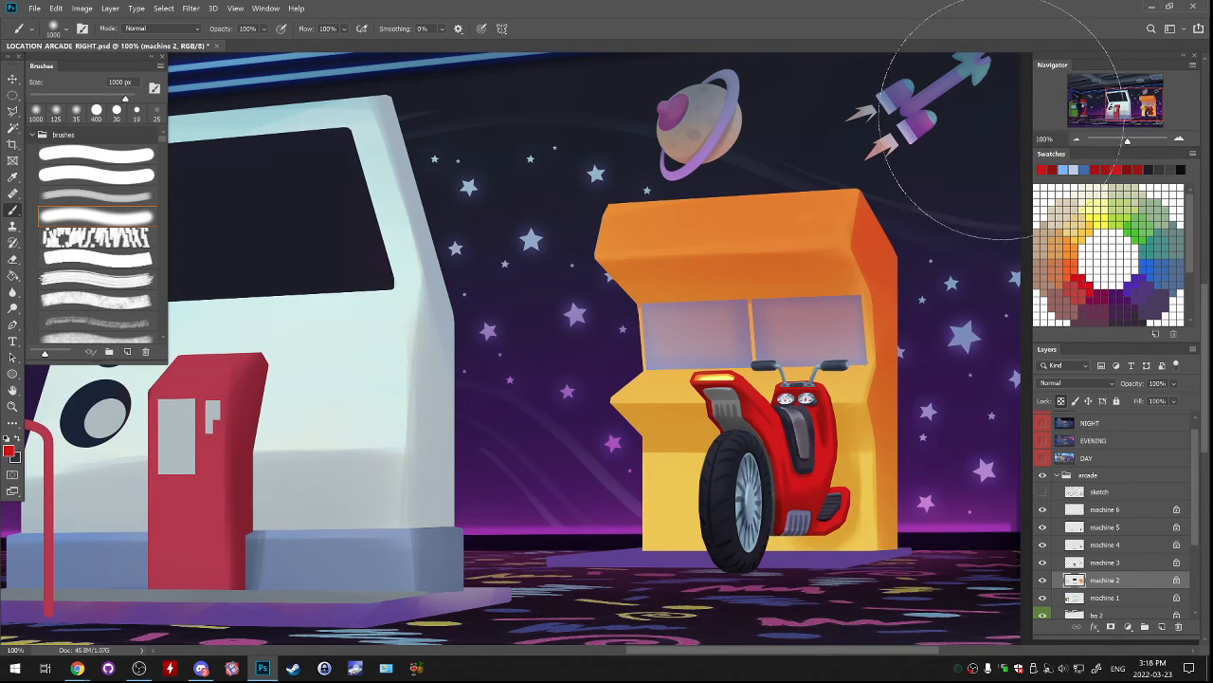
# Outline the sloping underside of the machine's header as a selection with the Polygonal Lasso.
pyautogui.click(13, 111)
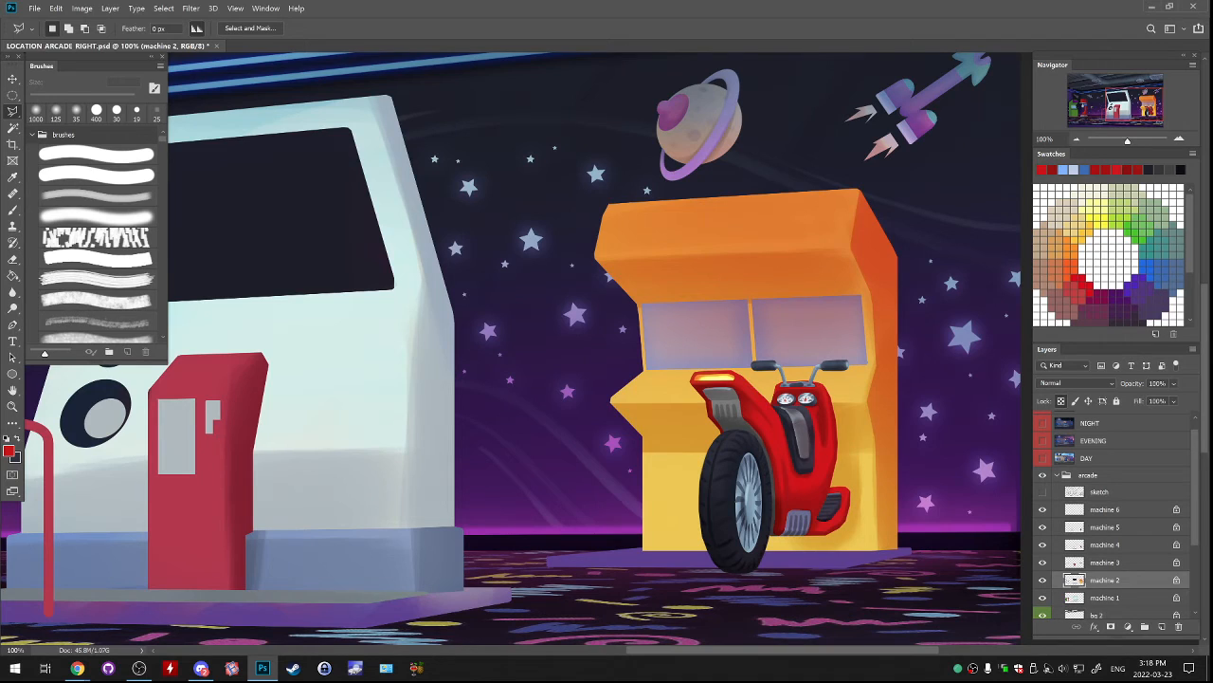
pyautogui.click(635, 298)
pyautogui.click(861, 291)
pyautogui.click(853, 249)
pyautogui.click(595, 261)
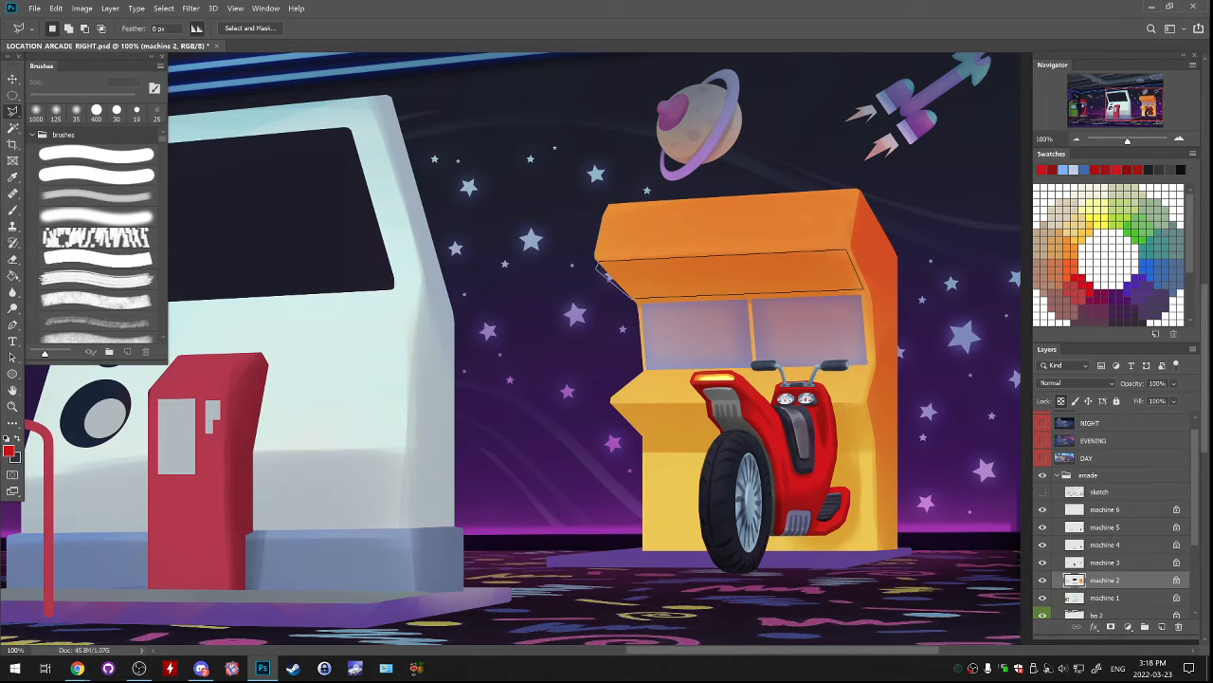
pyautogui.click(636, 298)
pyautogui.hotkey('ctrl', 'h')
pyautogui.press('b')
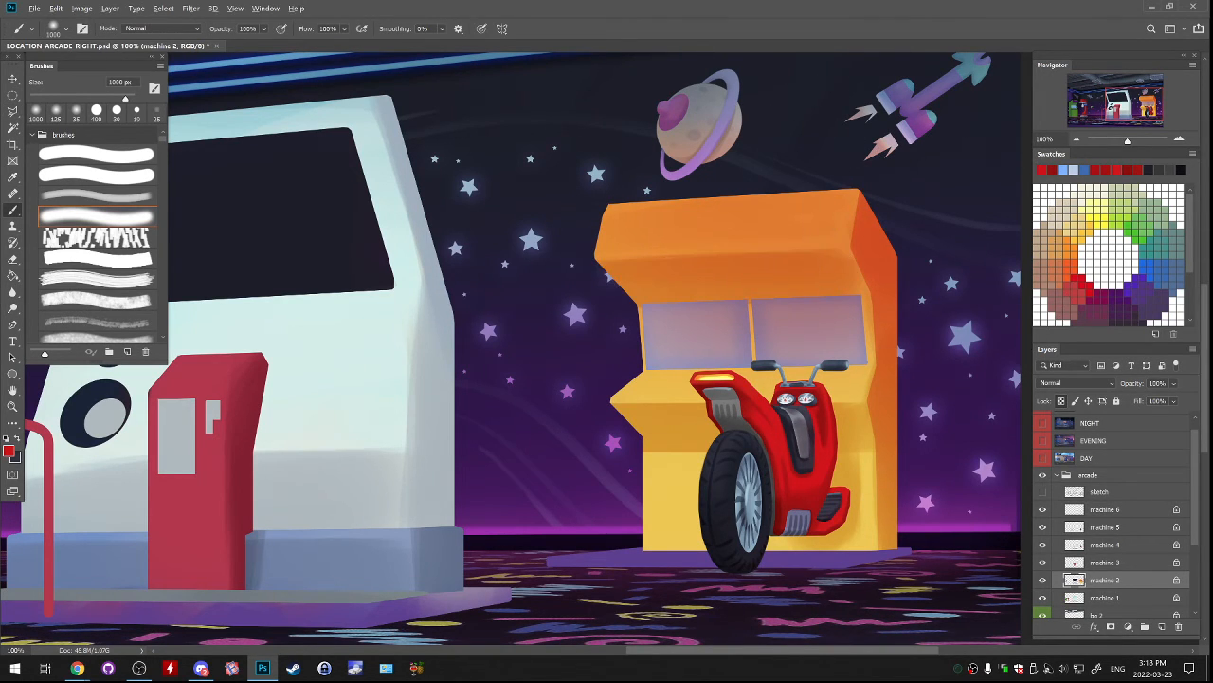
# Sample dark navy from the wall beside the machine and choose a darker shade of it as the foreground colour.
pyautogui.keyDown('alt'); pyautogui.click(882, 195); pyautogui.keyUp('alt')
pyautogui.click(11, 449)
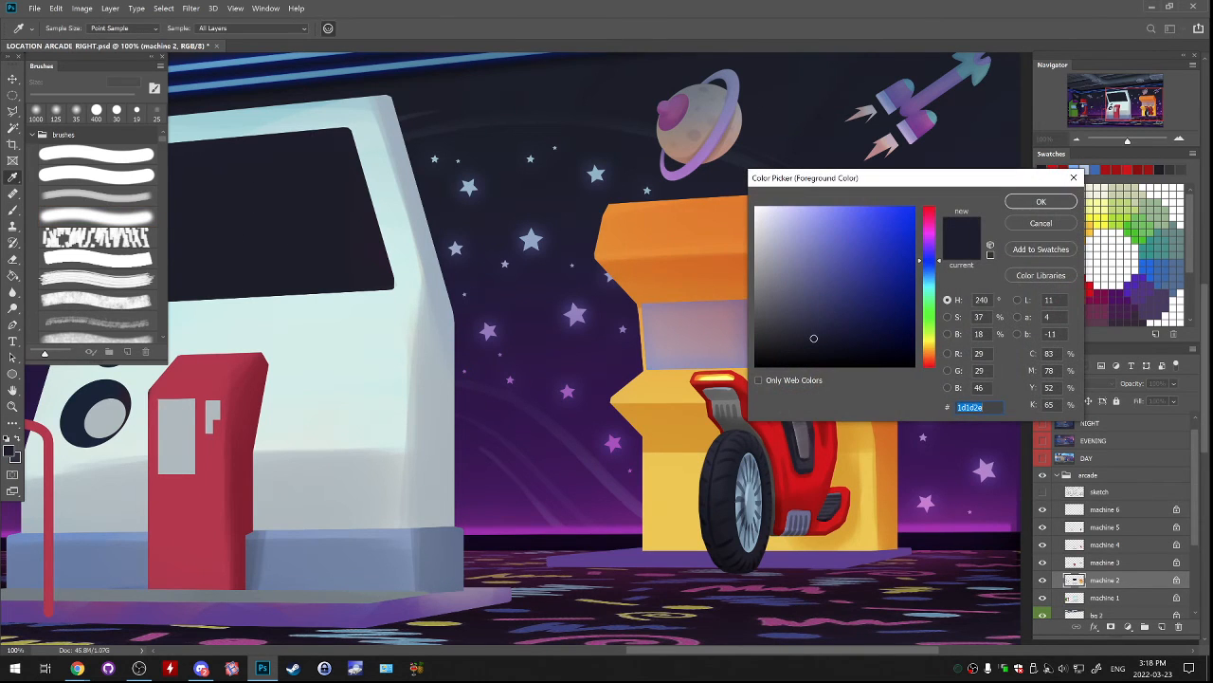
pyautogui.moveTo(861, 330); pyautogui.dragTo(870, 348)
pyautogui.press('Return')
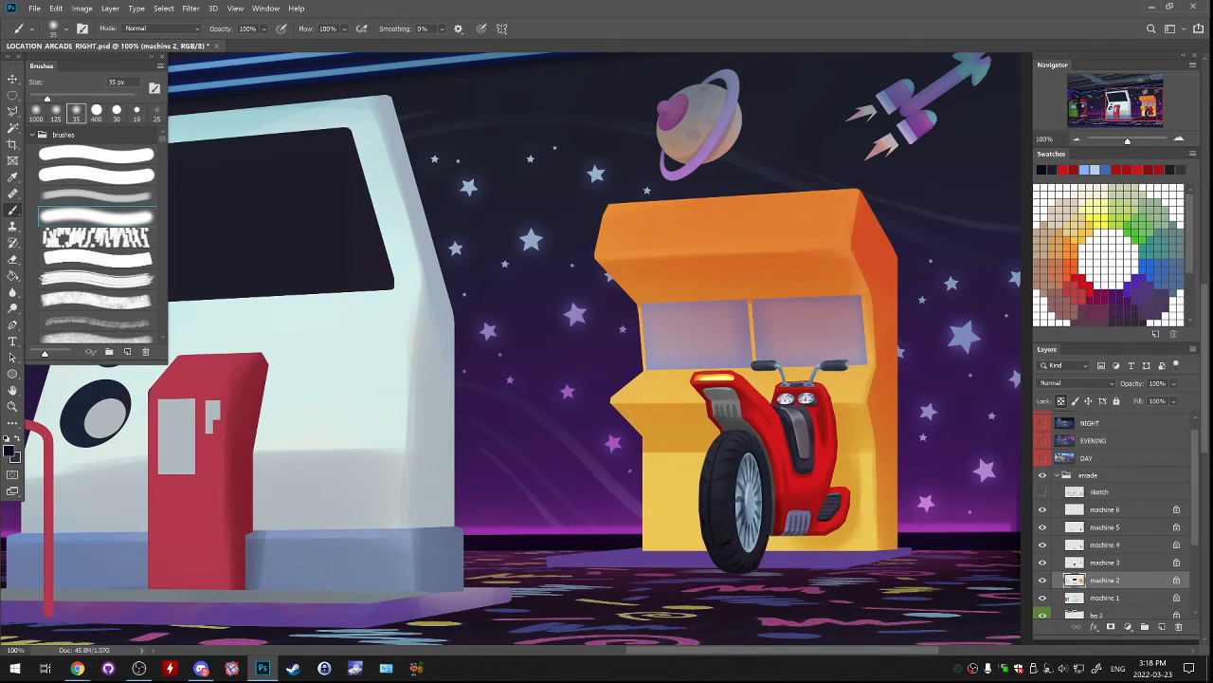
# Try darkening the orange header and side panel with dark navy, using the soft brush enlarged to 800 px.
pyautogui.press(']')
pyautogui.press(']')
pyautogui.press(']')
pyautogui.press(']')
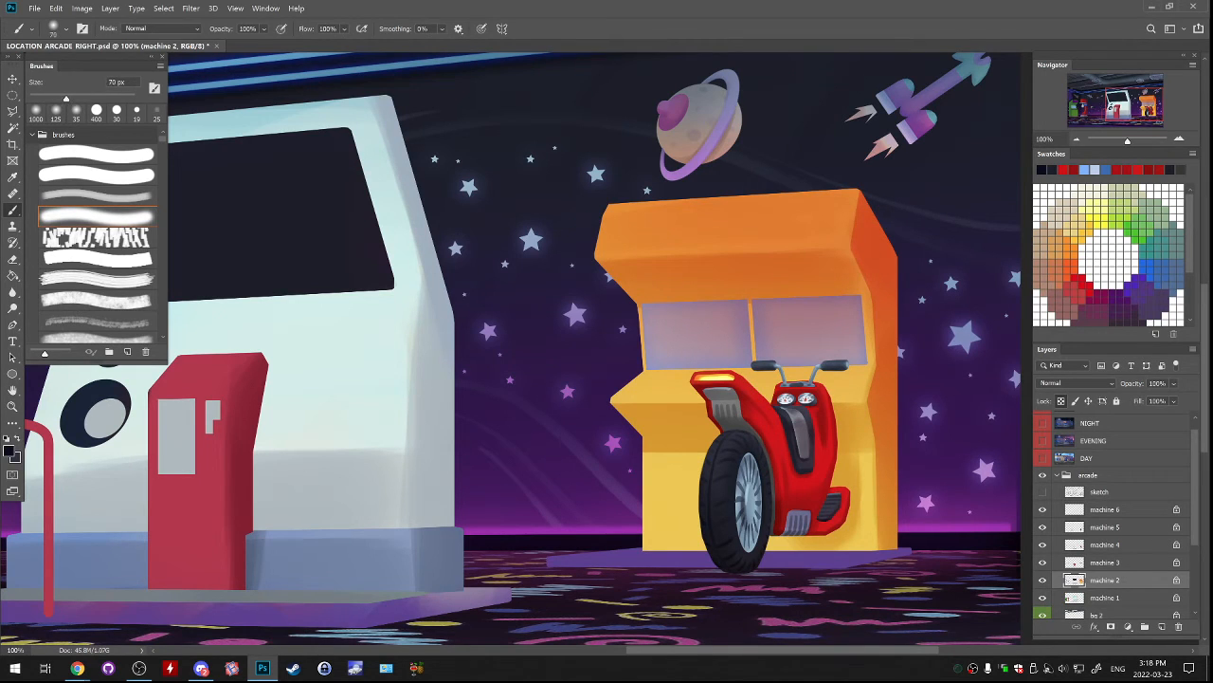
pyautogui.press(']')
pyautogui.press(']')
pyautogui.press(']')
pyautogui.press(']')
pyautogui.press(']')
pyautogui.press(']')
pyautogui.press(']')
pyautogui.press(']')
pyautogui.press(']')
pyautogui.press(']')
pyautogui.press(']')
pyautogui.moveTo(621, 254); pyautogui.dragTo(939, 242)
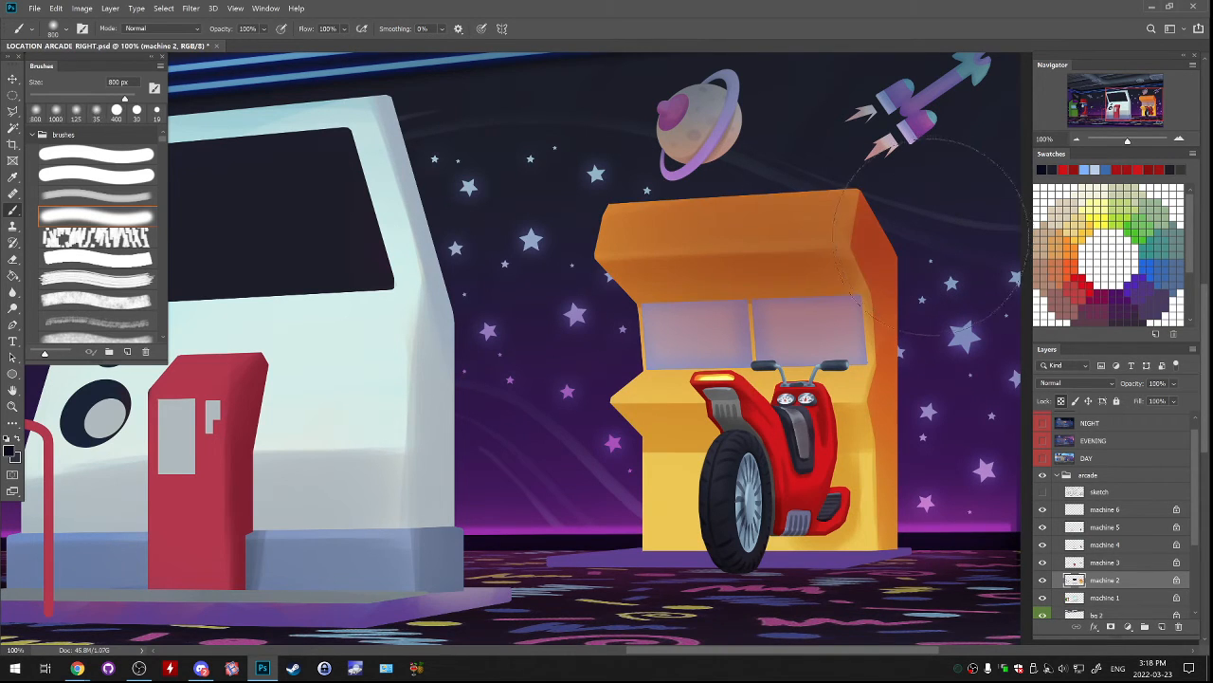
pyautogui.hotkey('ctrl', 'z')
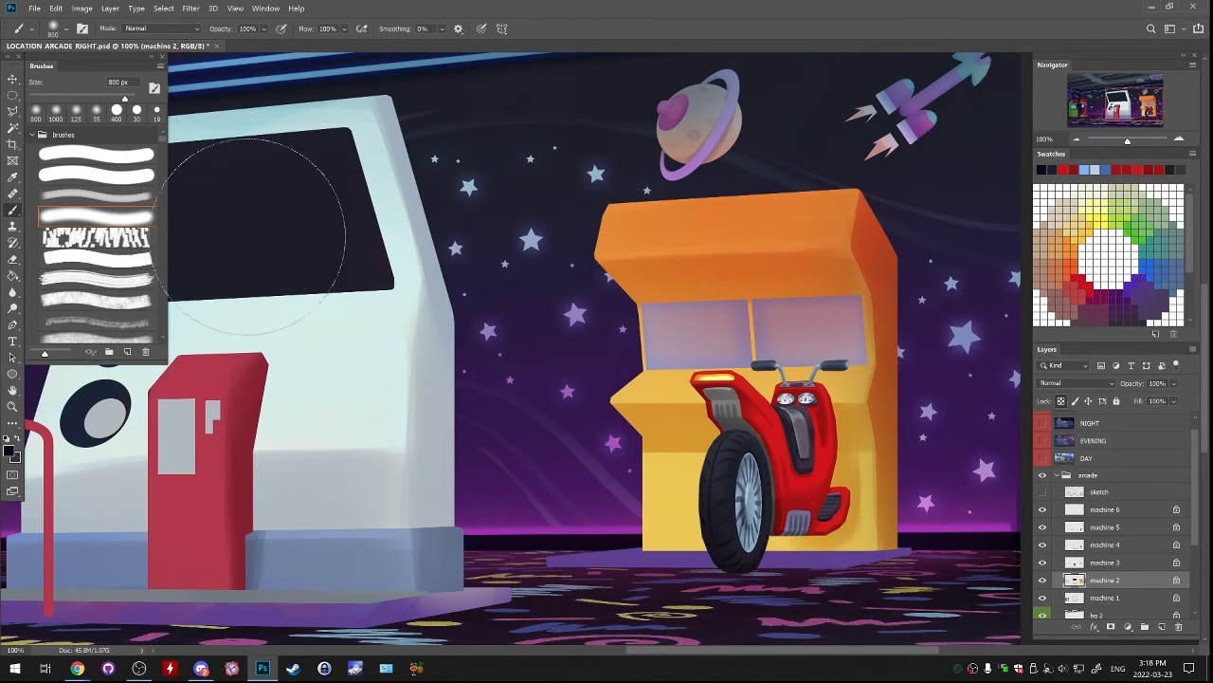
# Select the area of both screens on the machine with the Polygonal Lasso, following their outer edges.
pyautogui.press('l')
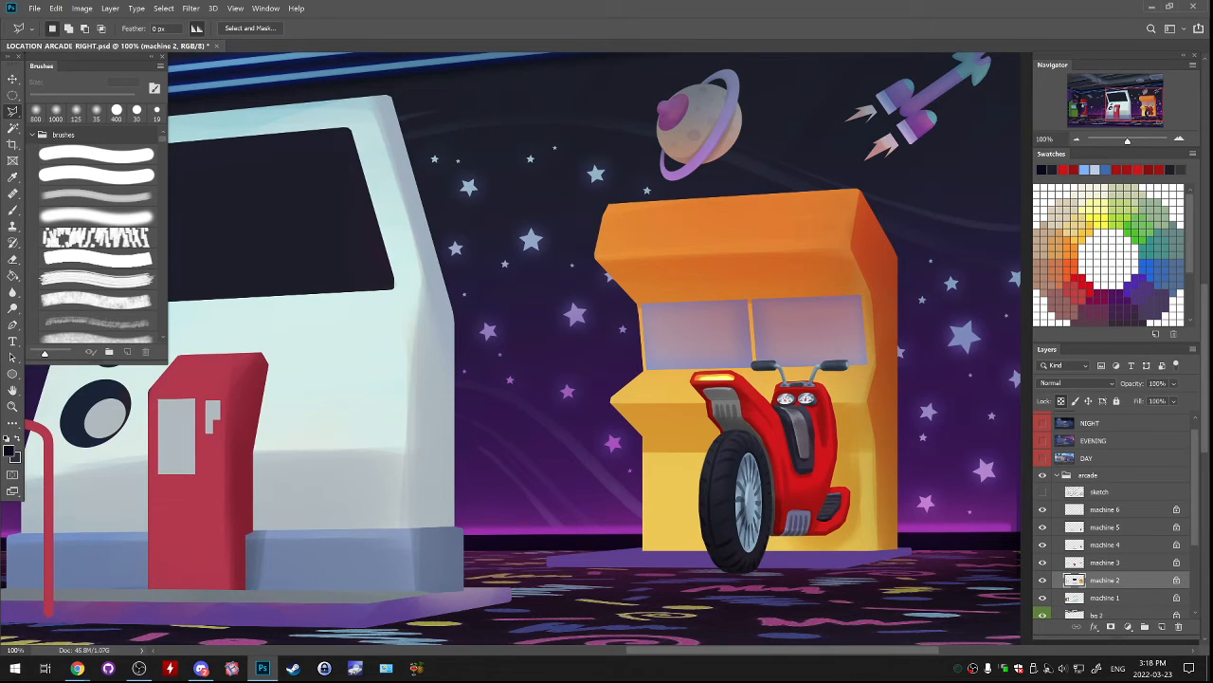
pyautogui.click(646, 305)
pyautogui.click(649, 366)
pyautogui.click(864, 362)
pyautogui.doubleClick(858, 299)
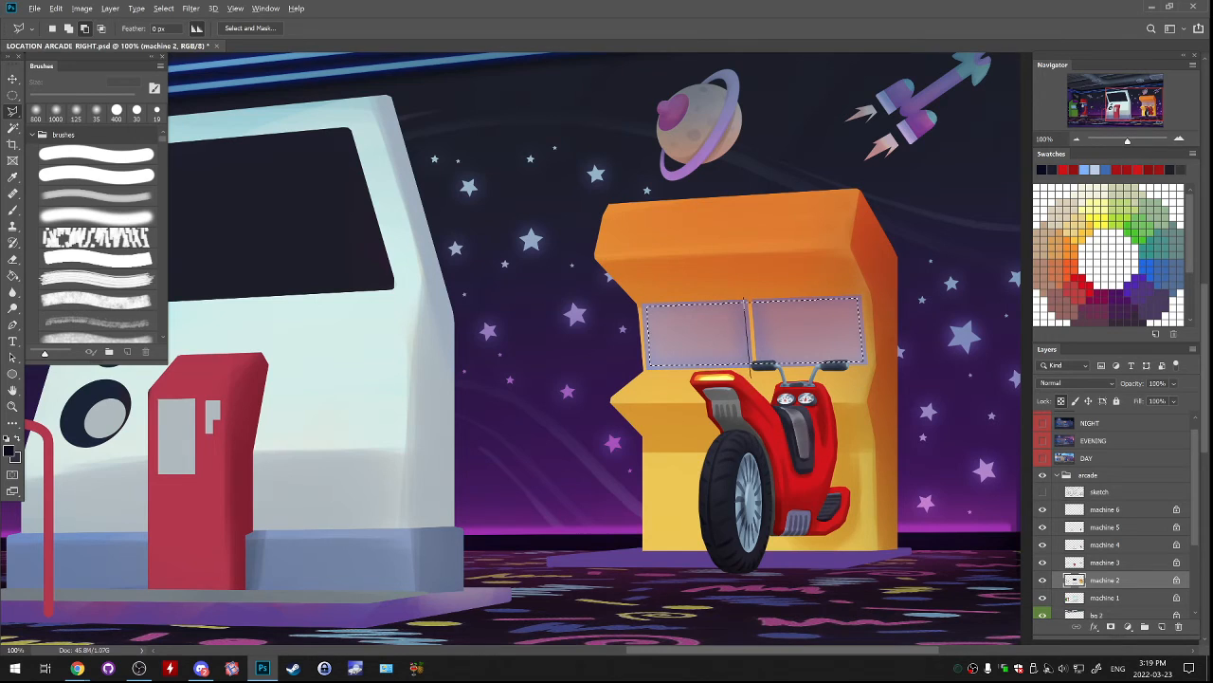
# Subtract the thin divider between the two screens from the selection.
pyautogui.click(756, 371)
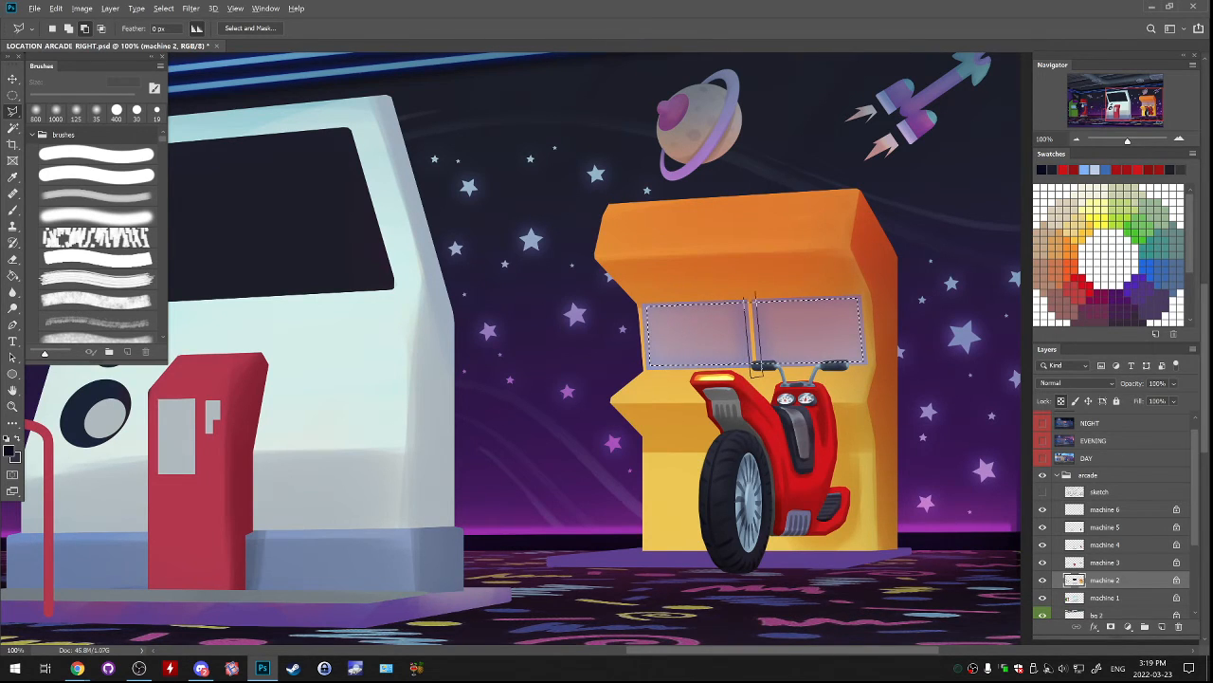
pyautogui.click(746, 302)
pyautogui.keyDown('alt'); pyautogui.click(744, 300); pyautogui.keyUp('alt')
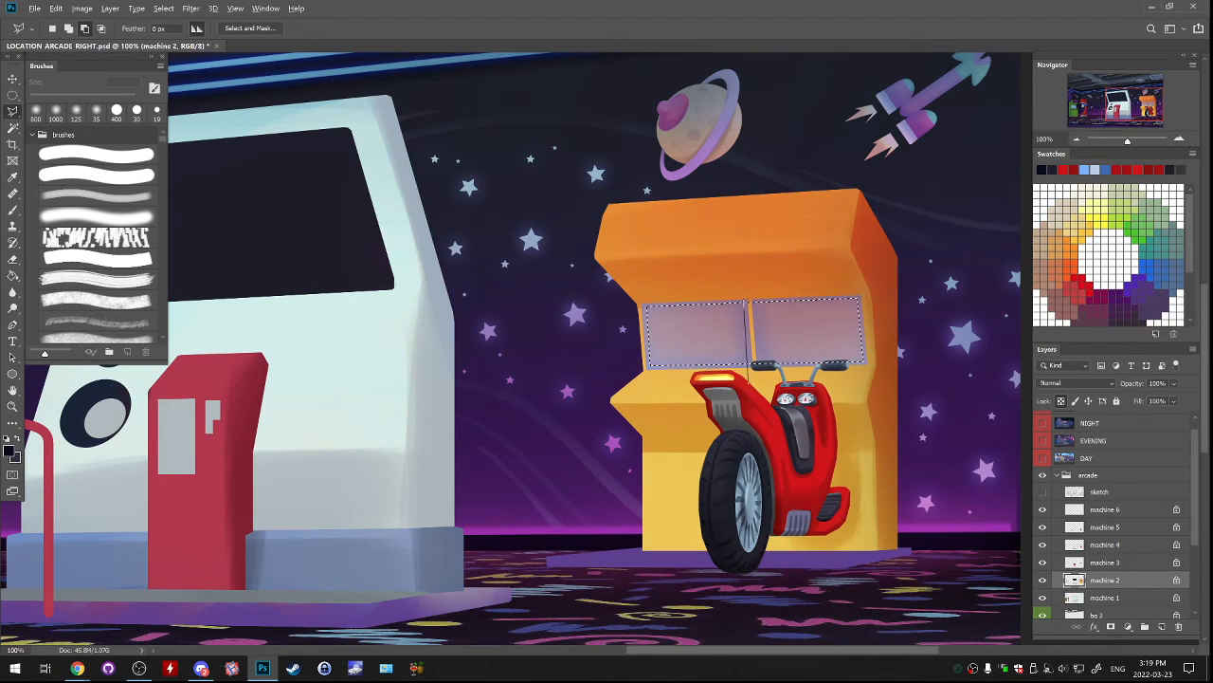
pyautogui.press('Escape')
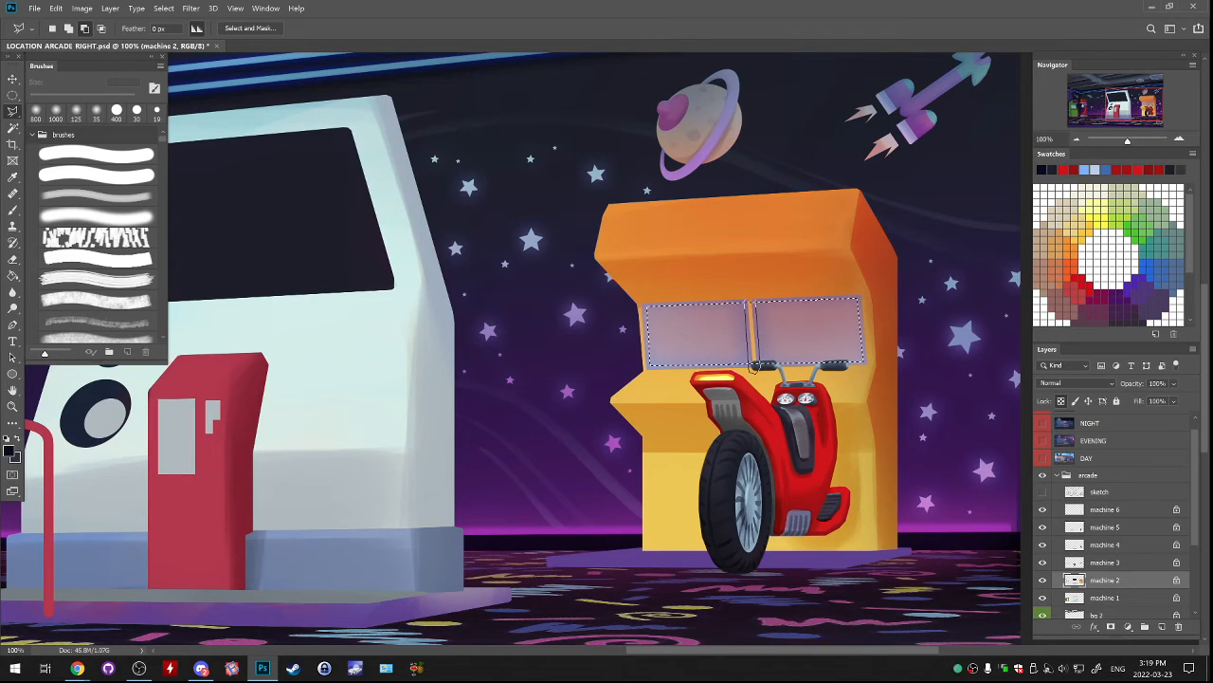
pyautogui.click(753, 366)
pyautogui.click(755, 365)
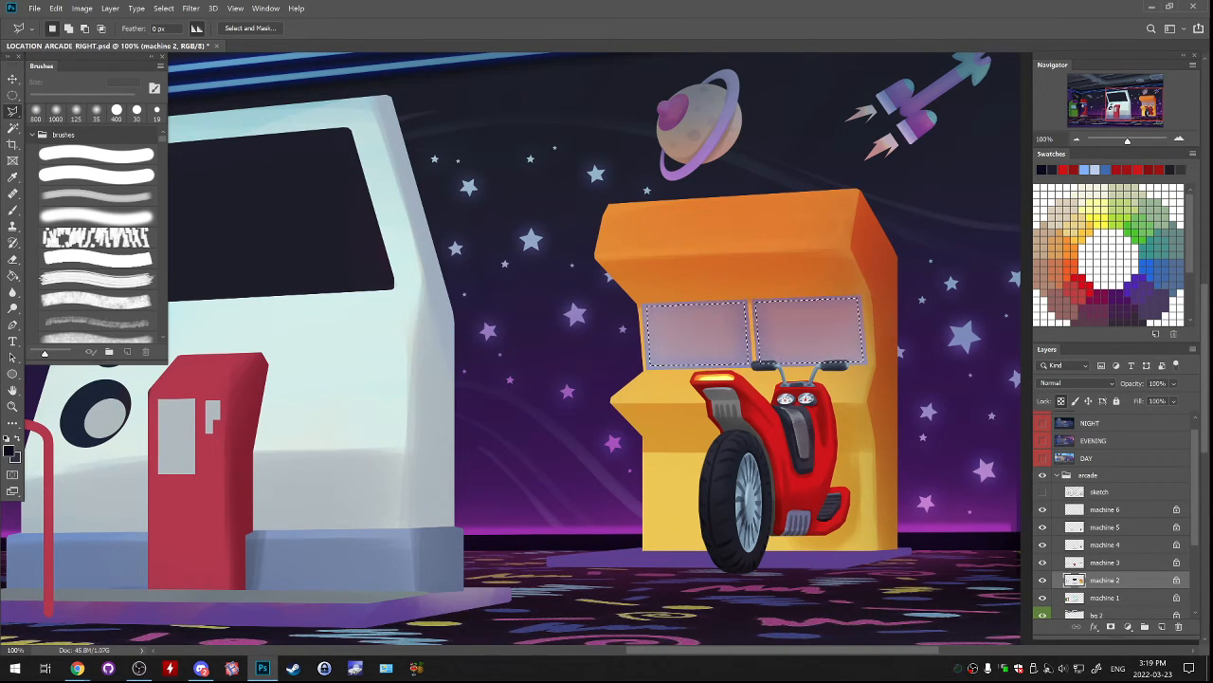
# Add a new layer above machine 2, invert the selection, and fill everything around the screens with dark navy.
pyautogui.press('g')
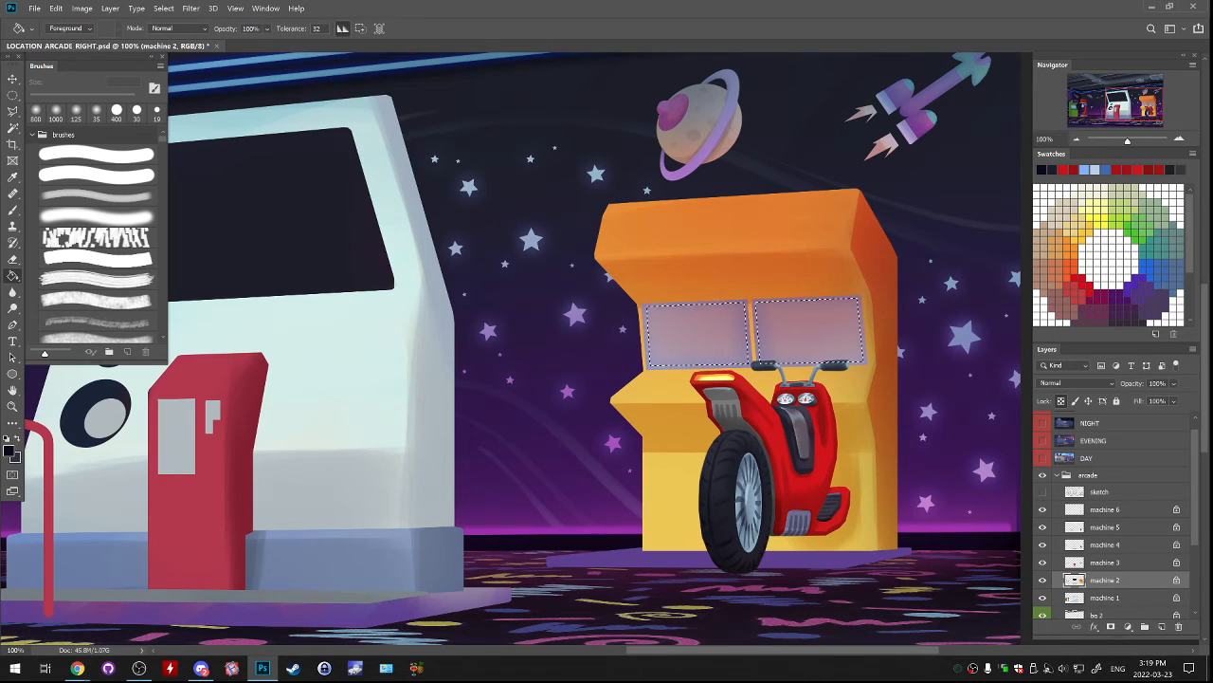
pyautogui.click(1145, 627)
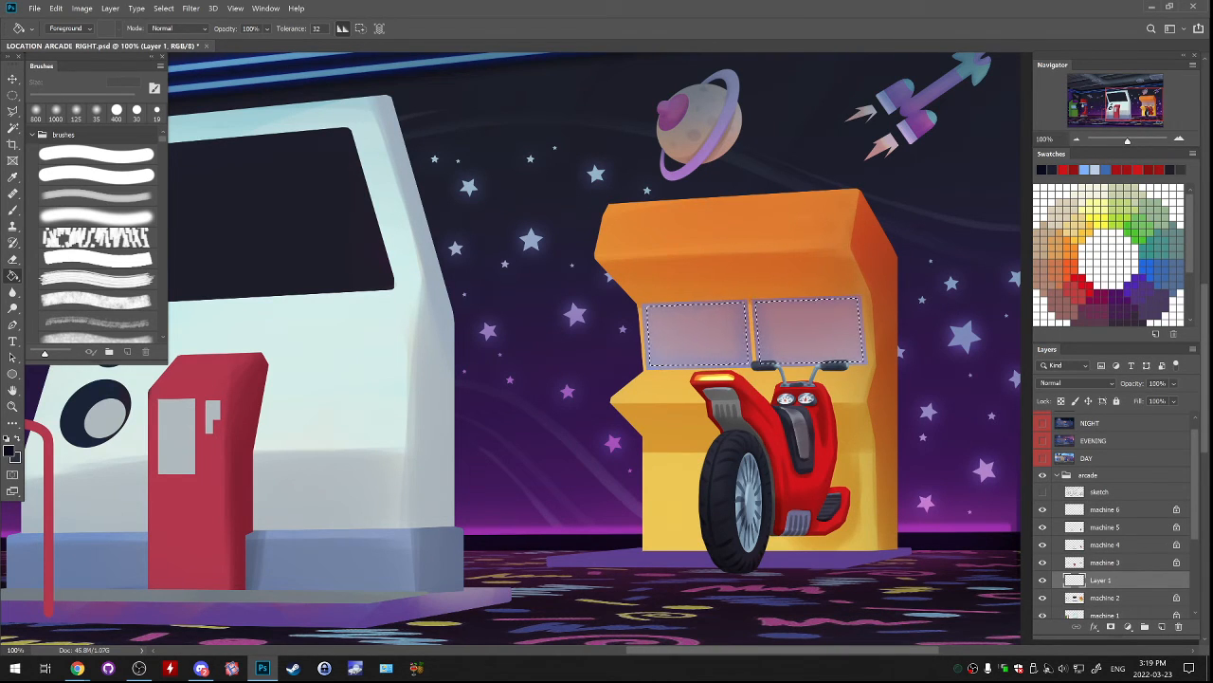
pyautogui.click(163, 9)
pyautogui.click(167, 57)
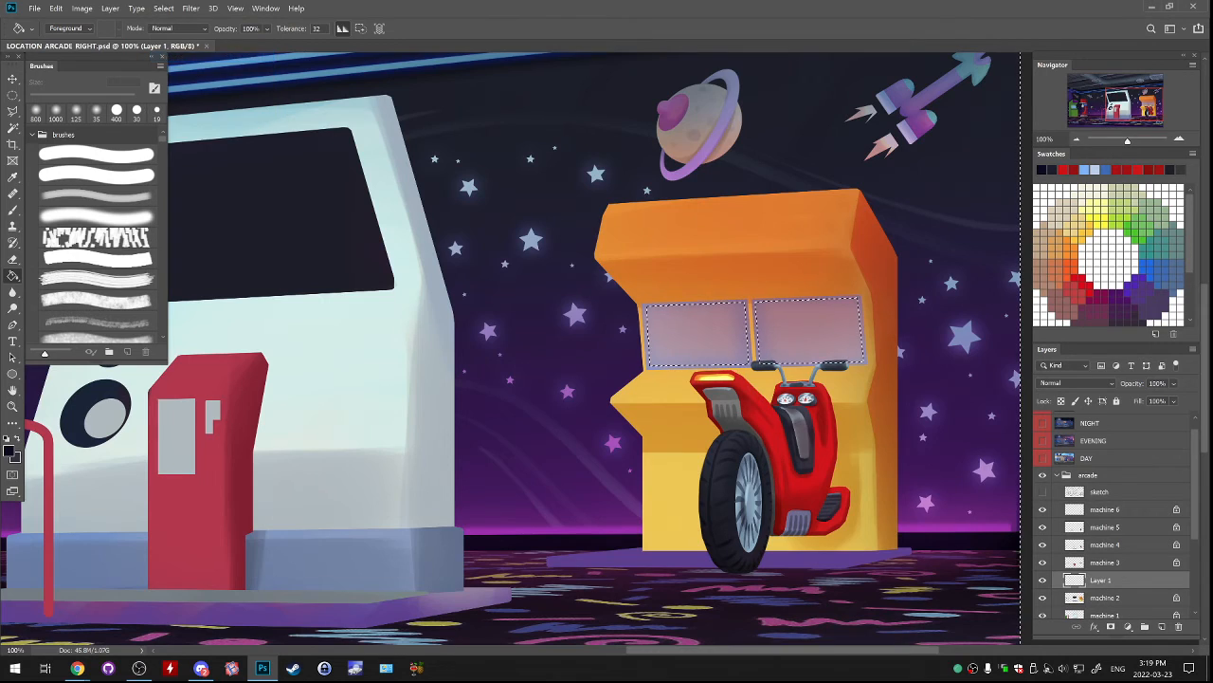
pyautogui.click(531, 285)
pyautogui.hotkey('ctrl', 'd')
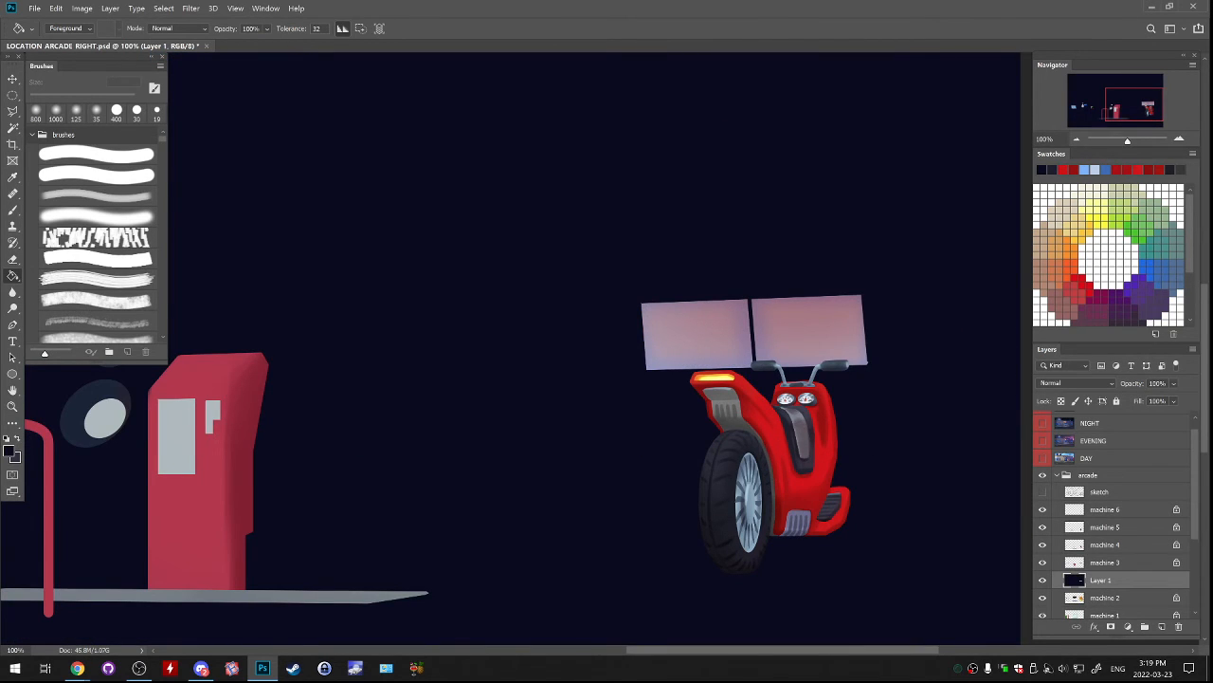
# Load machine 2's pixels as a selection, invert it, and clear the navy fill outside those shapes from Layer 1.
pyautogui.rightClick(1075, 599)
pyautogui.click(1077, 381)
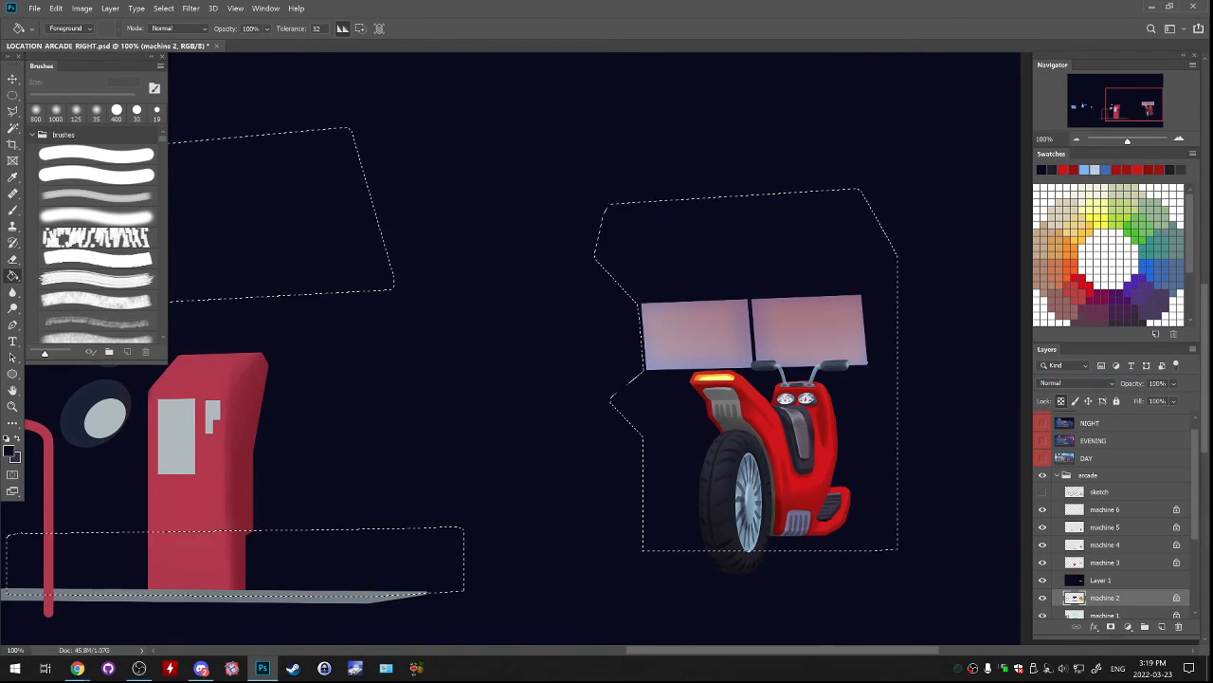
pyautogui.click(1103, 580)
pyautogui.click(163, 8)
pyautogui.click(167, 57)
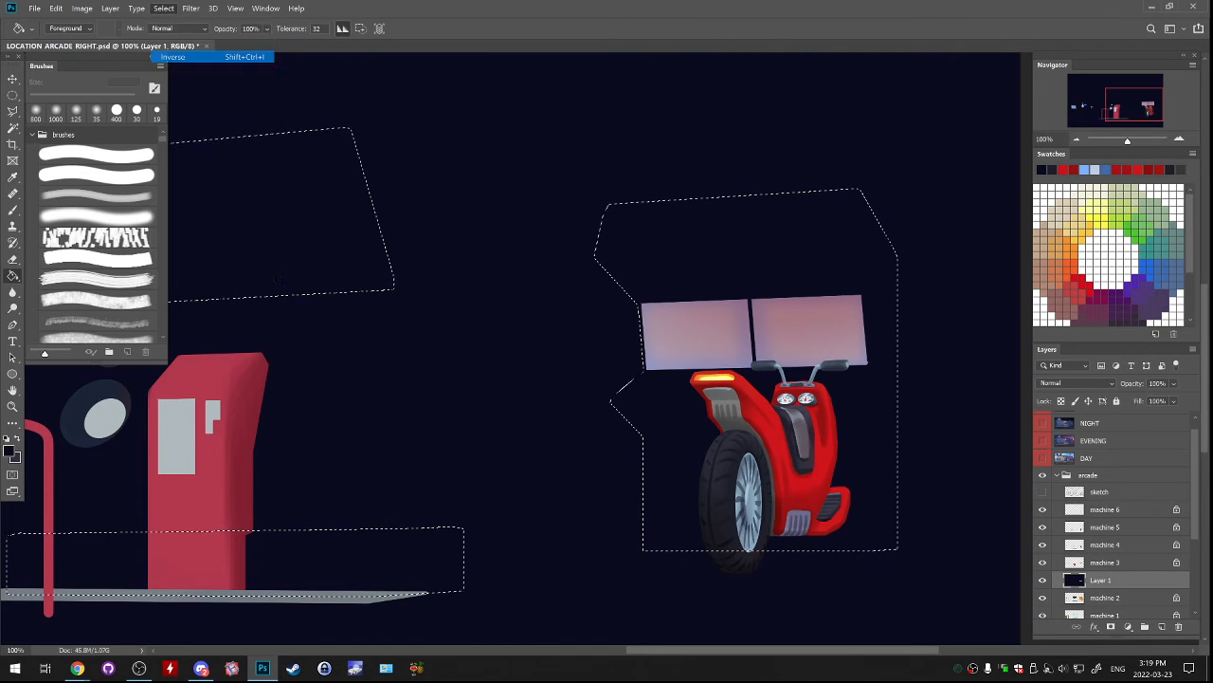
pyautogui.hotkey('ctrl', '-')
pyautogui.hotkey('ctrl', '-')
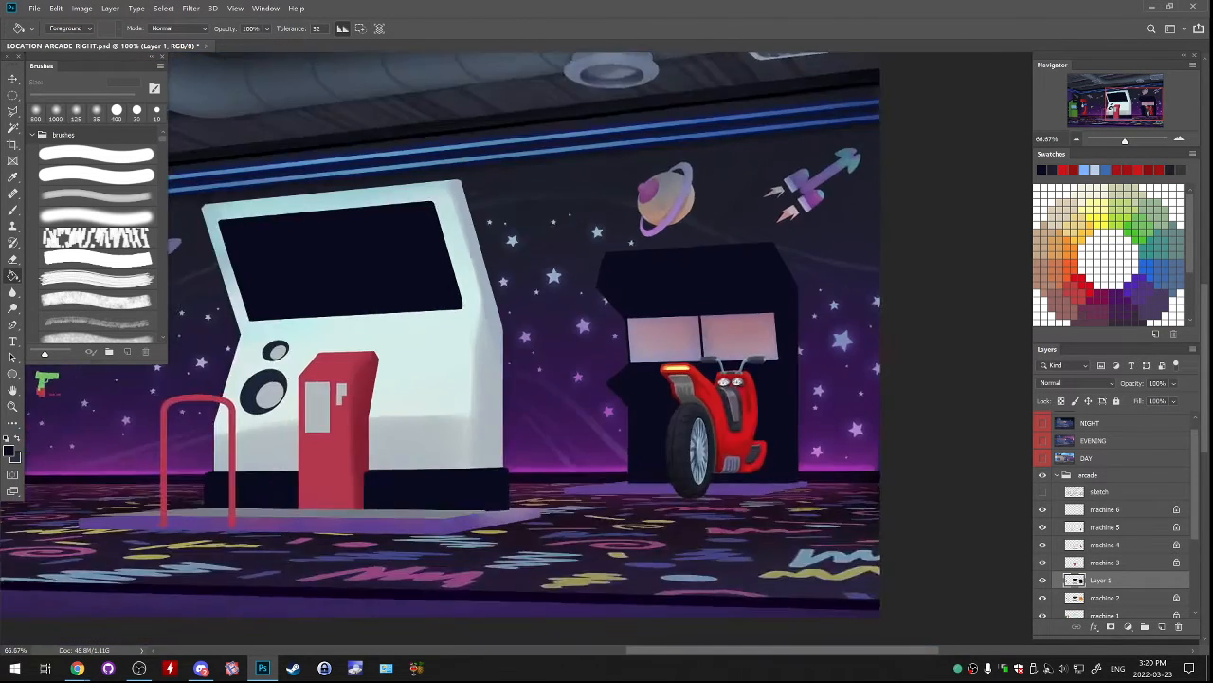
pyautogui.hotkey('ctrl', 'd')
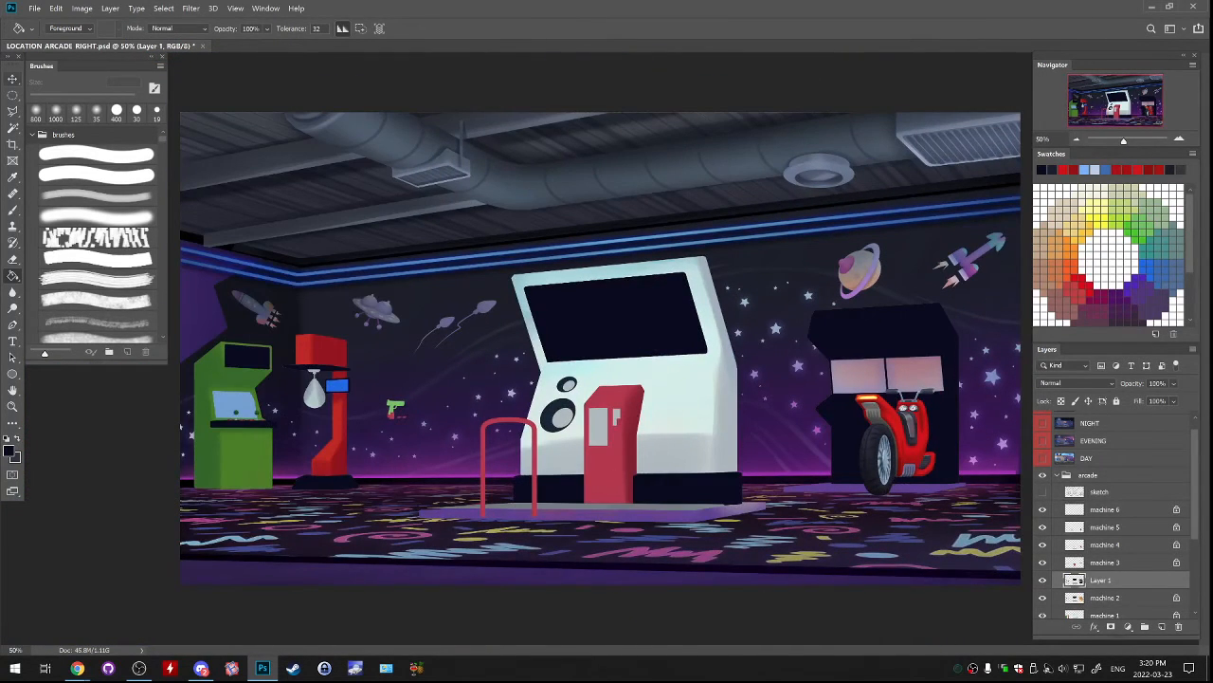
# Delete the navy fill covering the other machines from Layer 1 using a rectangular selection, keeping only the scooter machine's navy body.
pyautogui.press('m')
pyautogui.hotkey('shift', 'm')
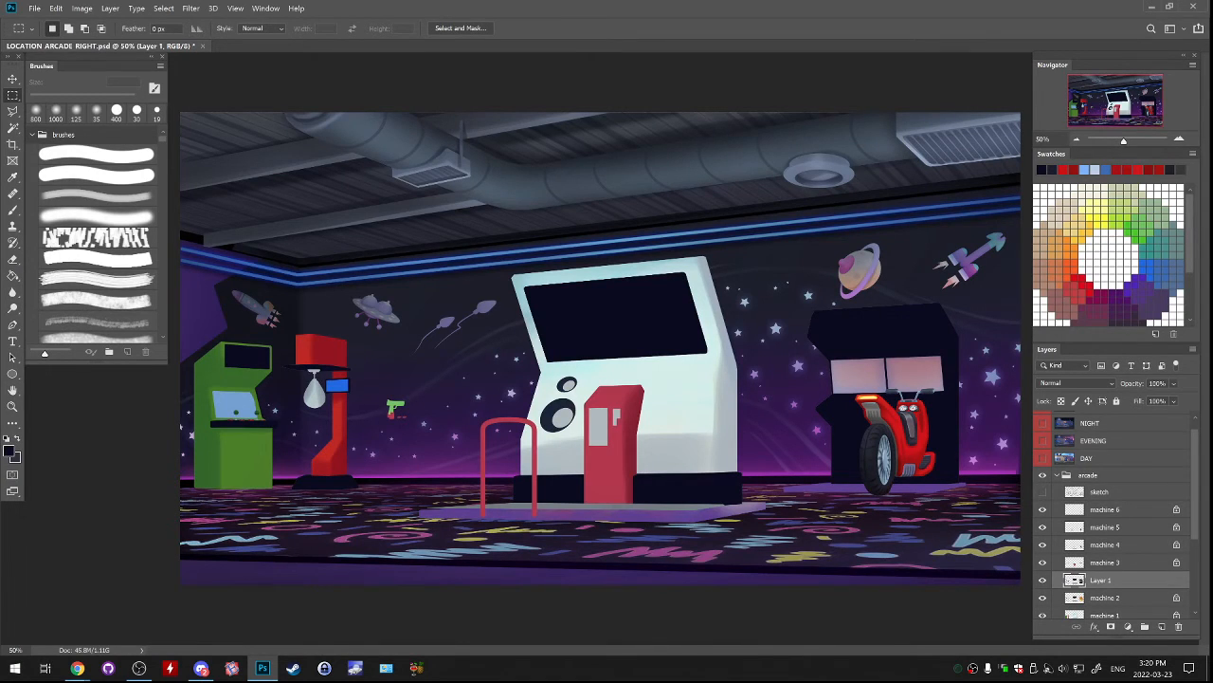
pyautogui.hotkey('ctrl', '-')
pyautogui.hotkey('ctrl', '-')
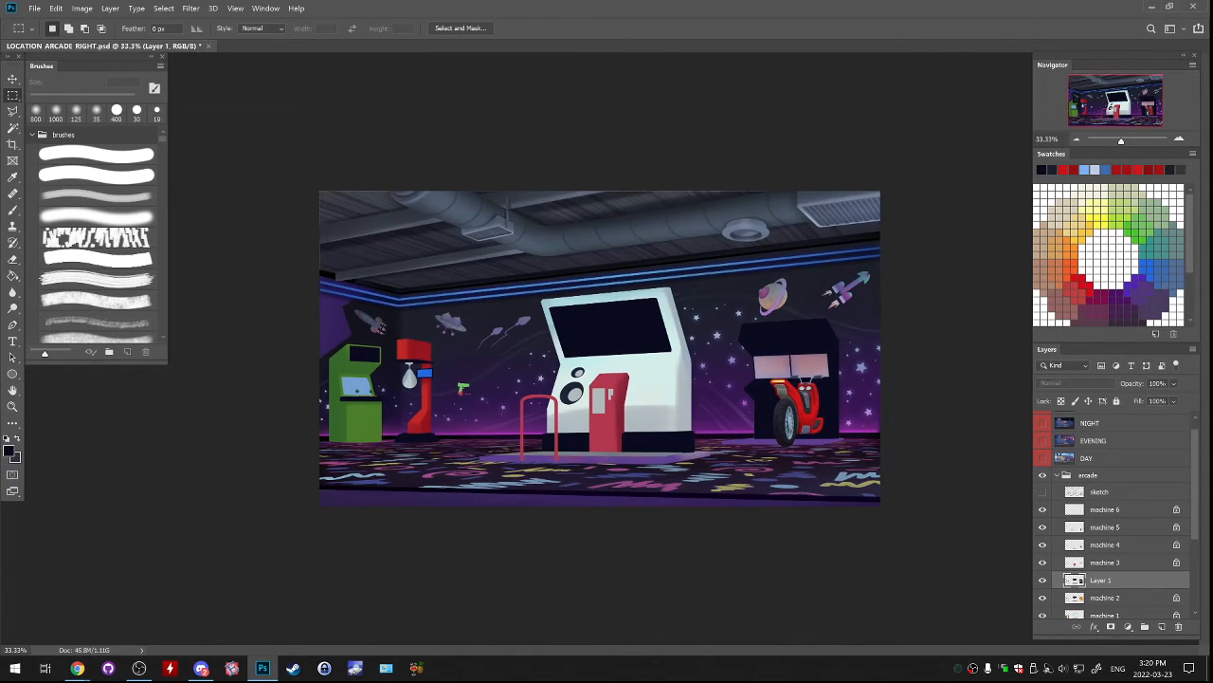
pyautogui.moveTo(311, 182); pyautogui.dragTo(717, 520)
pyautogui.press('Delete')
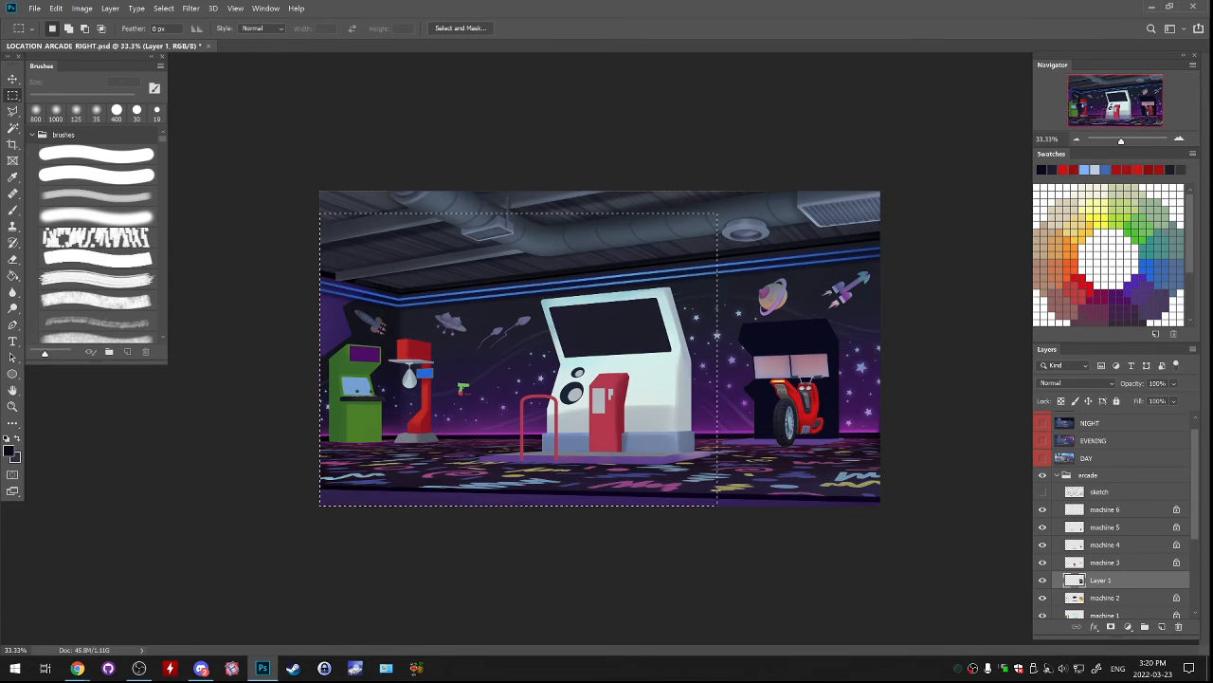
pyautogui.hotkey('ctrl', 'd')
pyautogui.hotkey('ctrl', '+')
pyautogui.hotkey('ctrl', '+')
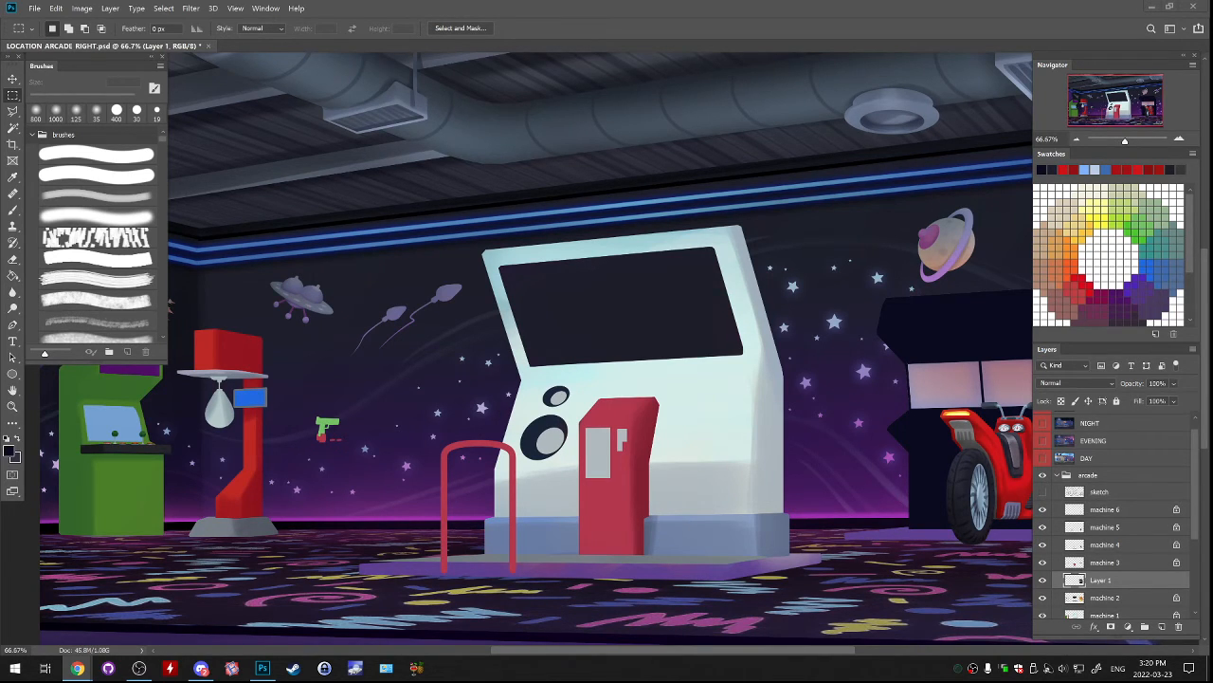
# Examine the scooter machine up close with and without the navy fill on Layer 1.
pyautogui.click(664, 380)
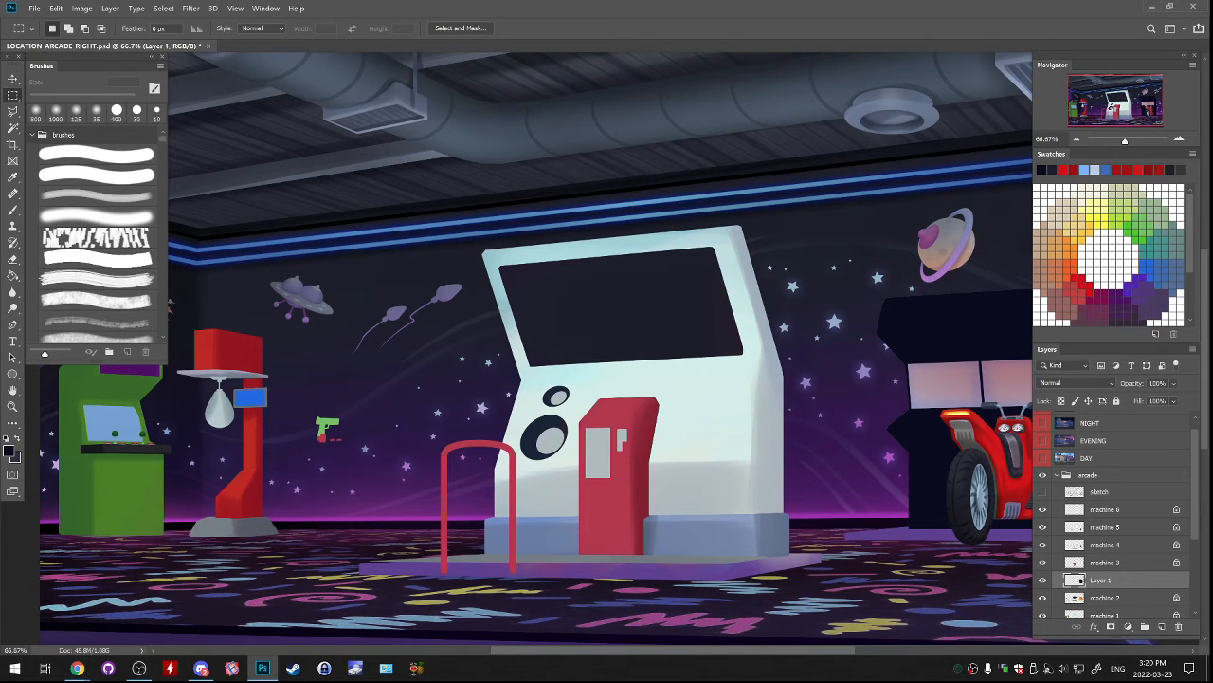
pyautogui.moveTo(664, 379); pyautogui.dragTo(398, 325)
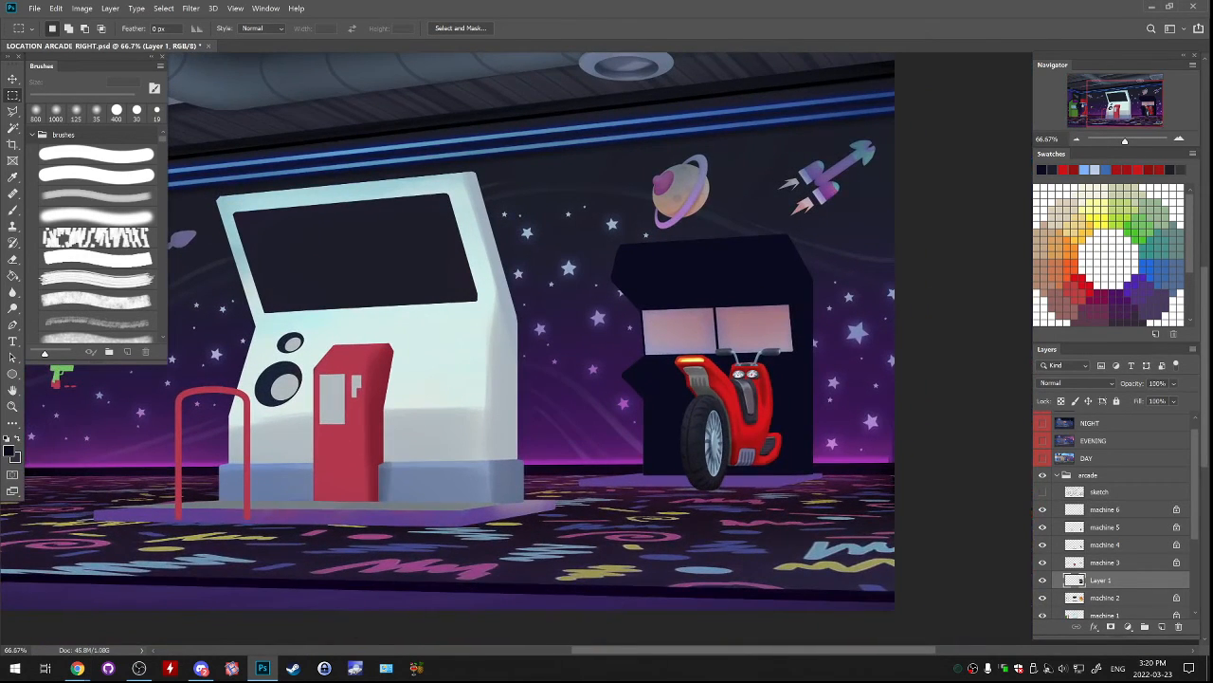
pyautogui.hotkey('ctrl', '+')
pyautogui.hotkey('ctrl', '+')
pyautogui.moveTo(664, 351); pyautogui.dragTo(481, 359)
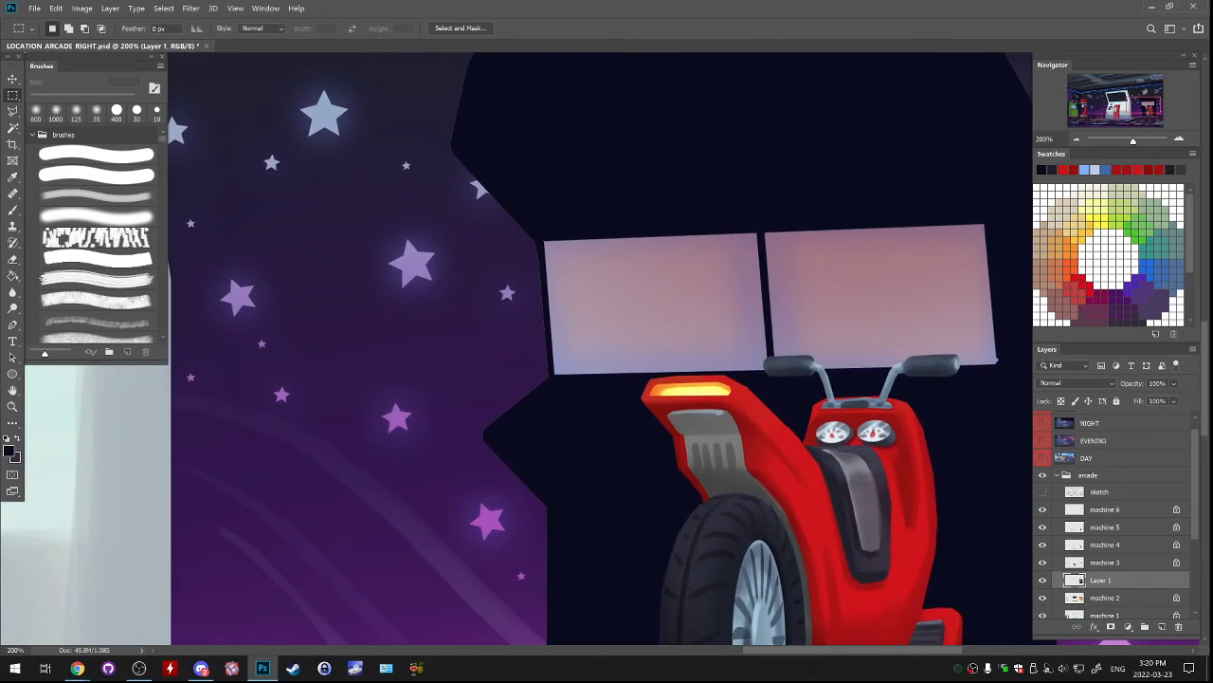
pyautogui.hotkey('ctrl', '-')
pyautogui.click(1043, 580)
pyautogui.click(1042, 579)
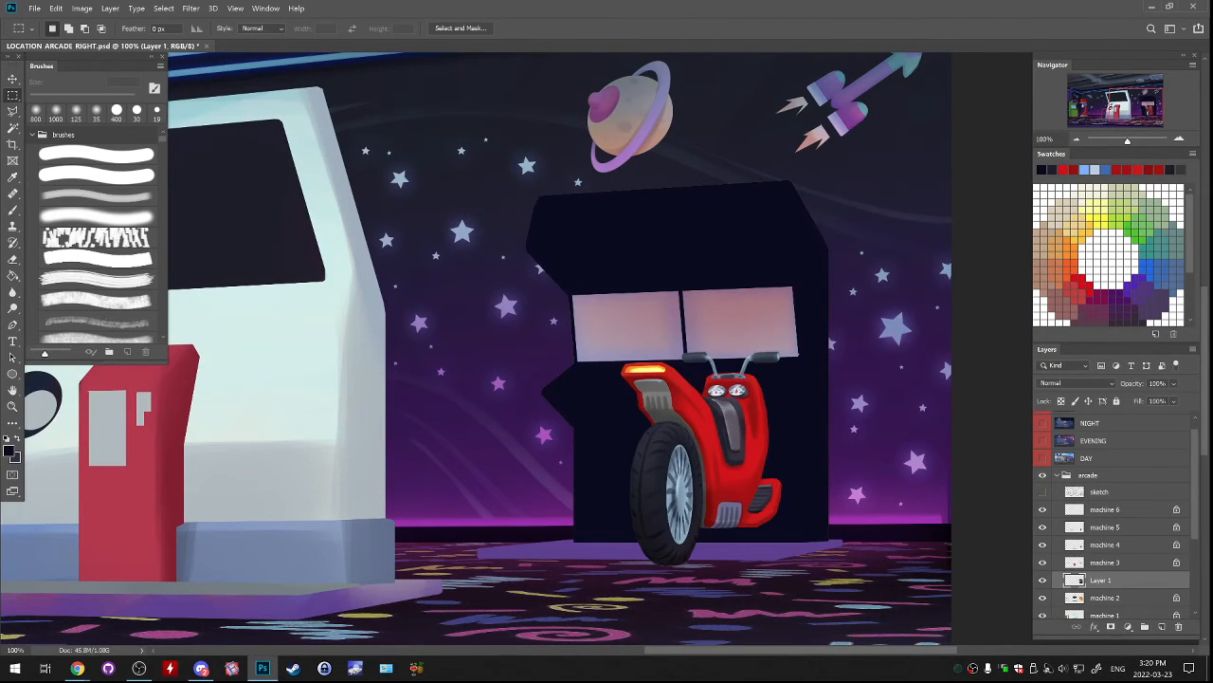
pyautogui.click(1043, 579)
pyautogui.click(1042, 580)
# Outline both of the scooter machine's screens with the Polygonal Lasso and invert the selection.
pyautogui.press('l')
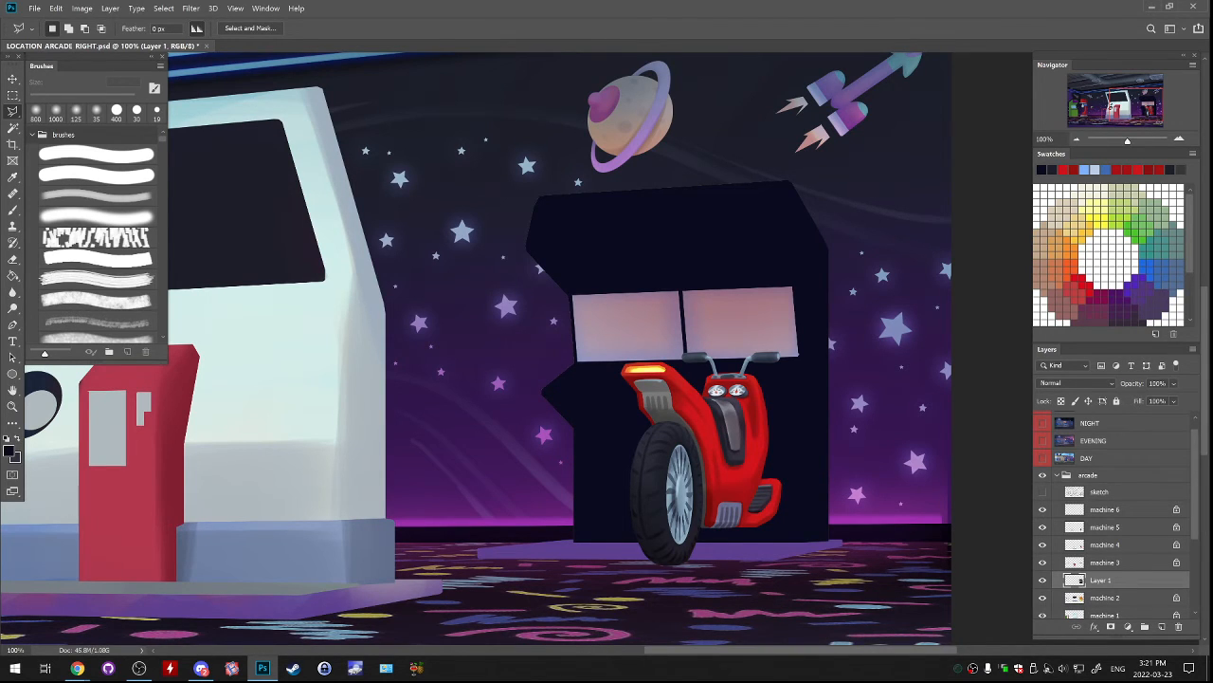
pyautogui.click(577, 300)
pyautogui.click(581, 357)
pyautogui.click(679, 357)
pyautogui.click(678, 294)
pyautogui.click(578, 297)
pyautogui.click(690, 353)
pyautogui.click(795, 354)
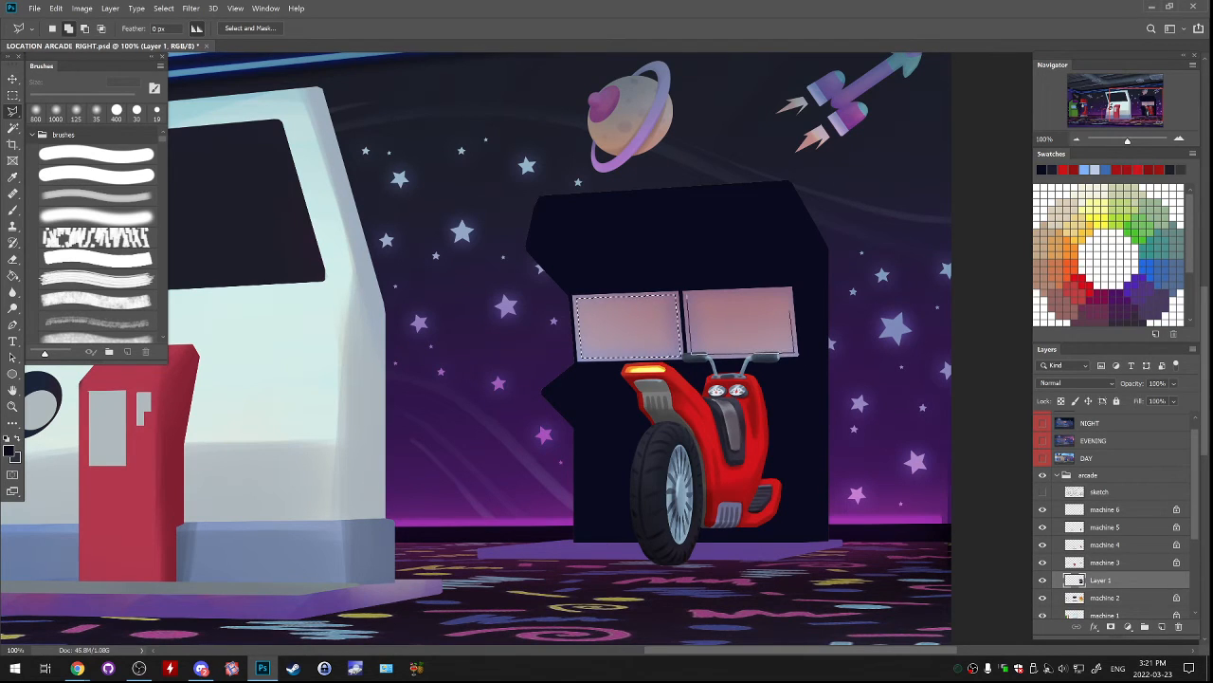
pyautogui.click(793, 291)
pyautogui.click(687, 292)
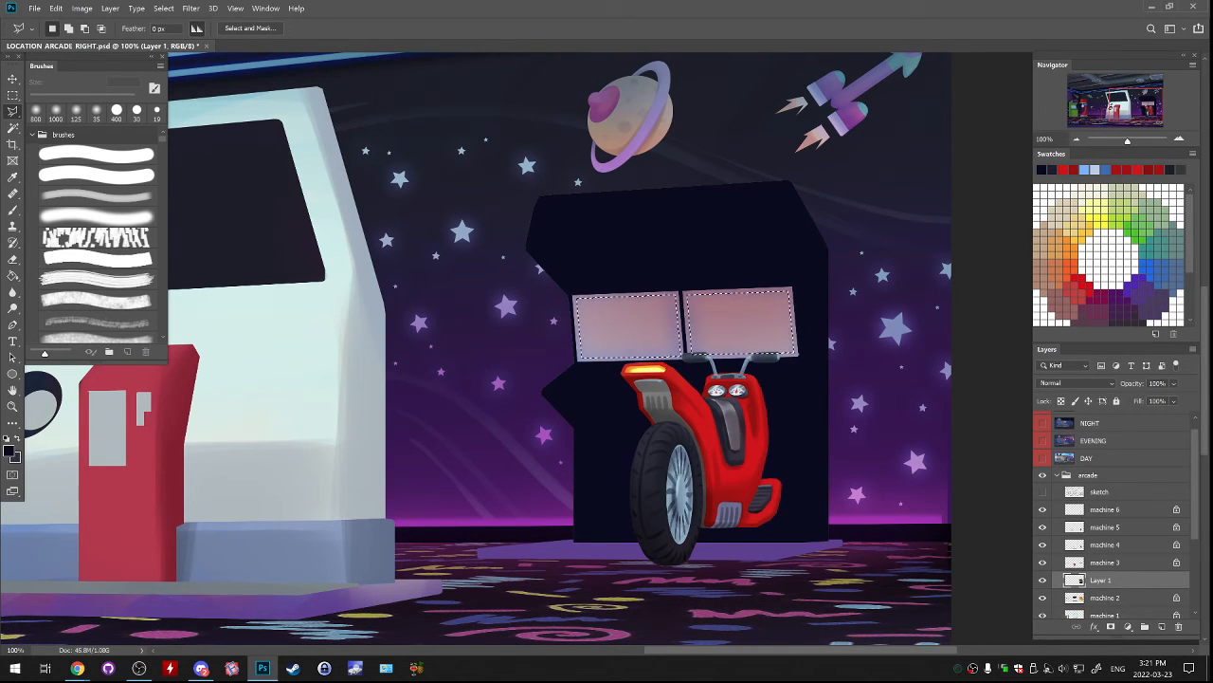
pyautogui.click(163, 9)
pyautogui.click(180, 57)
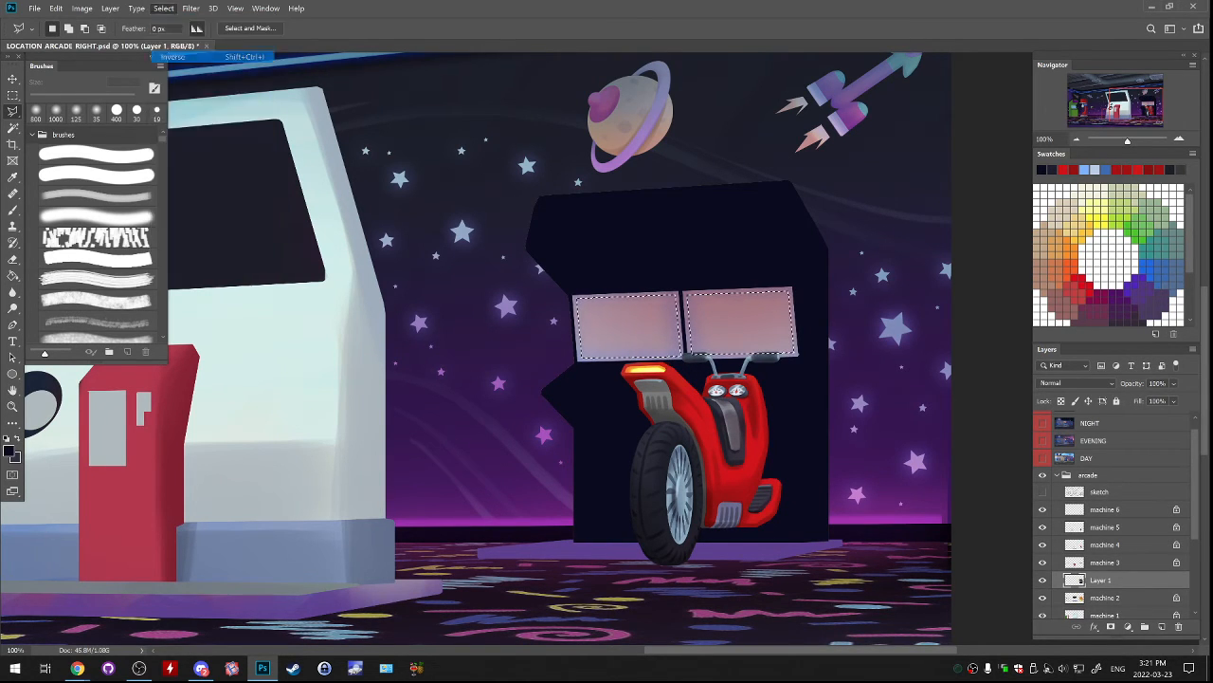
# Try filling the area around the screens with navy on a new layer, undo the fill, and delete that layer.
pyautogui.press('g')
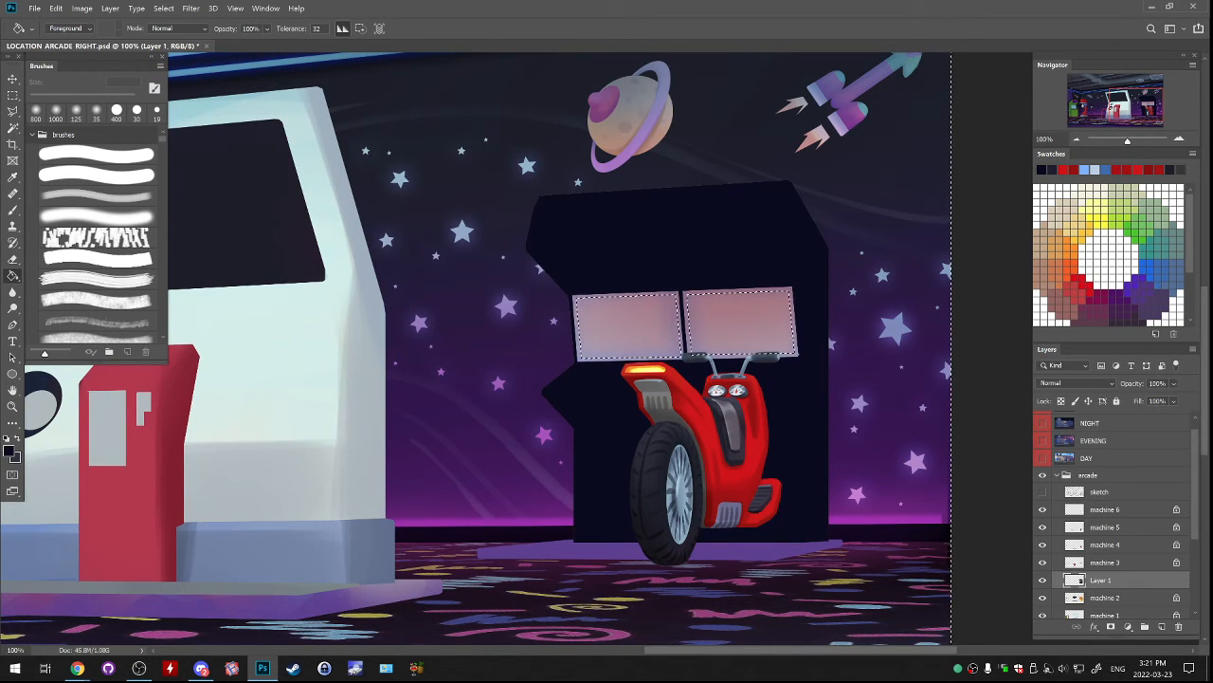
pyautogui.hotkey('ctrl', 'd')
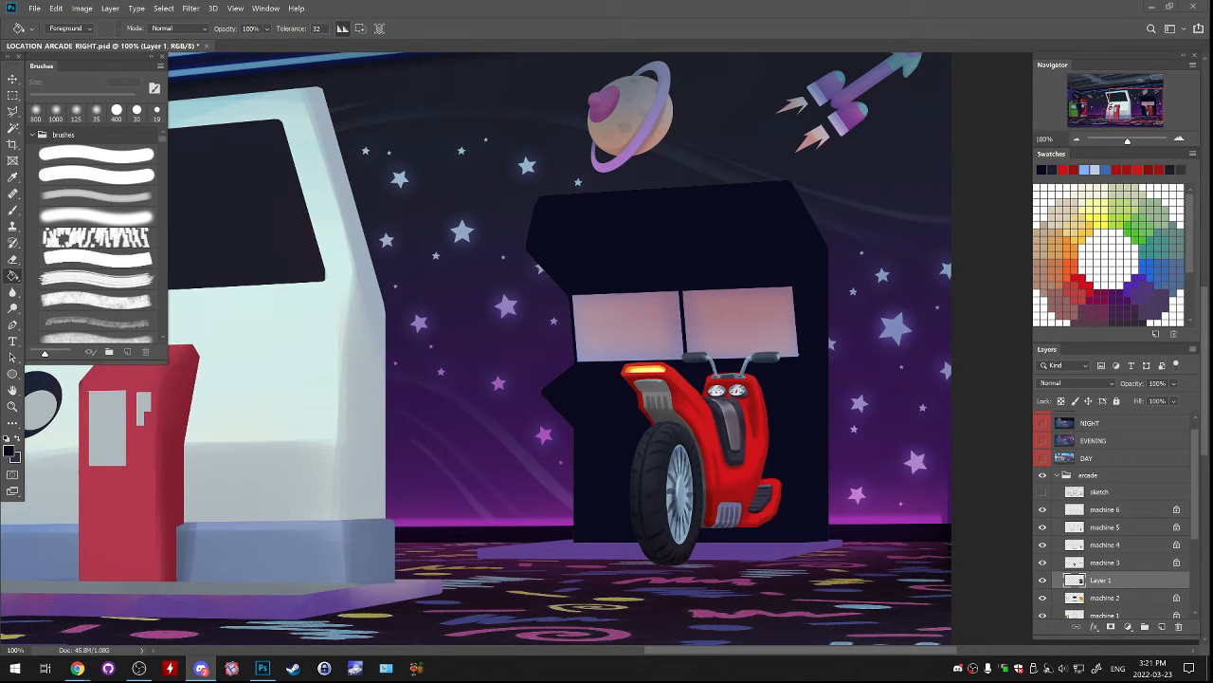
pyautogui.hotkey('ctrl', 'z')
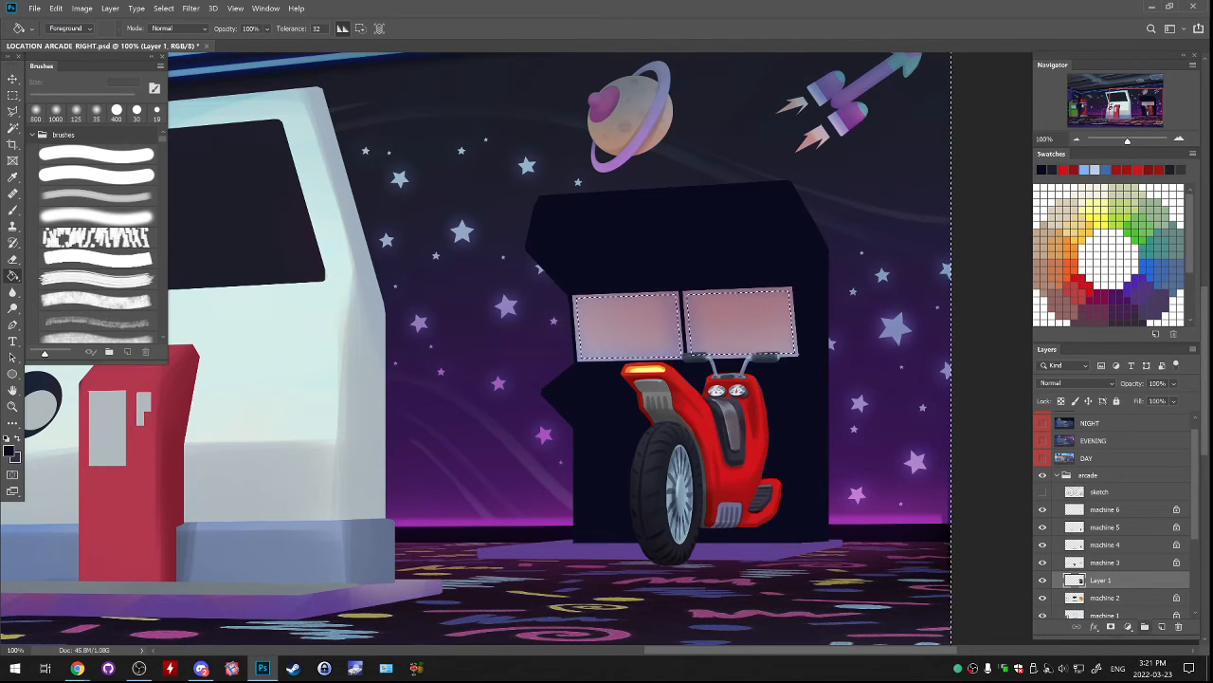
pyautogui.click(1162, 626)
pyautogui.click(806, 426)
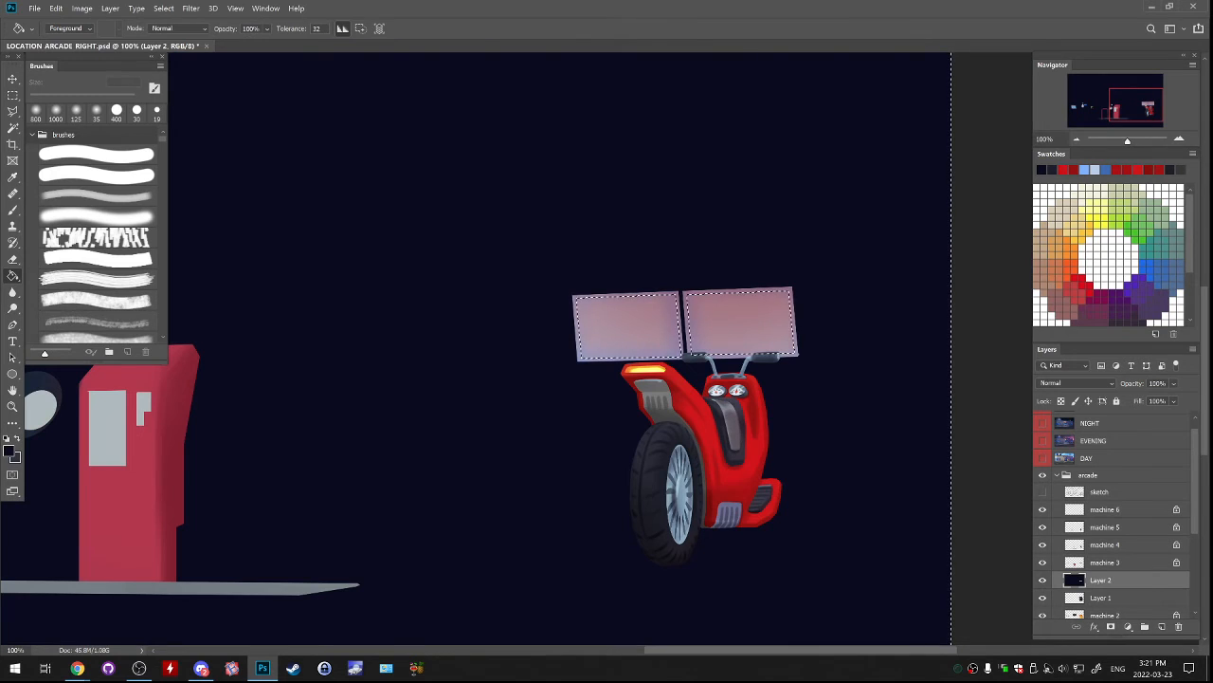
pyautogui.hotkey('ctrl', 'z')
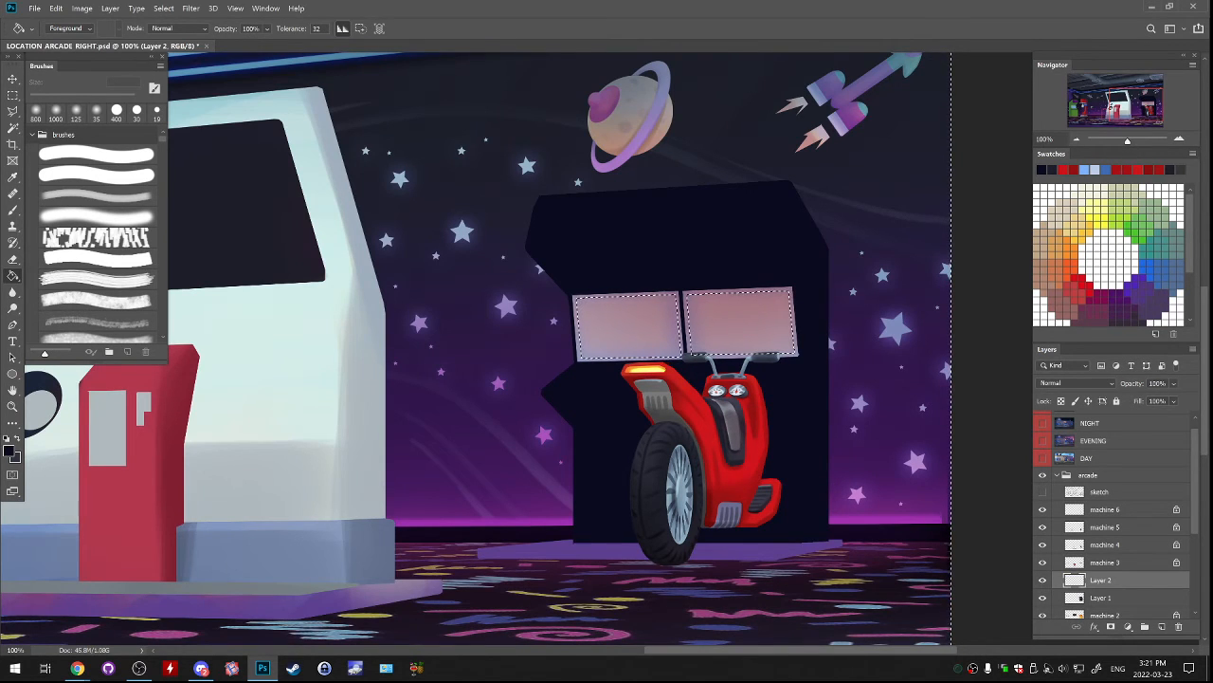
pyautogui.hotkey('ctrl', 'd')
pyautogui.moveTo(1101, 580); pyautogui.dragTo(1178, 627)
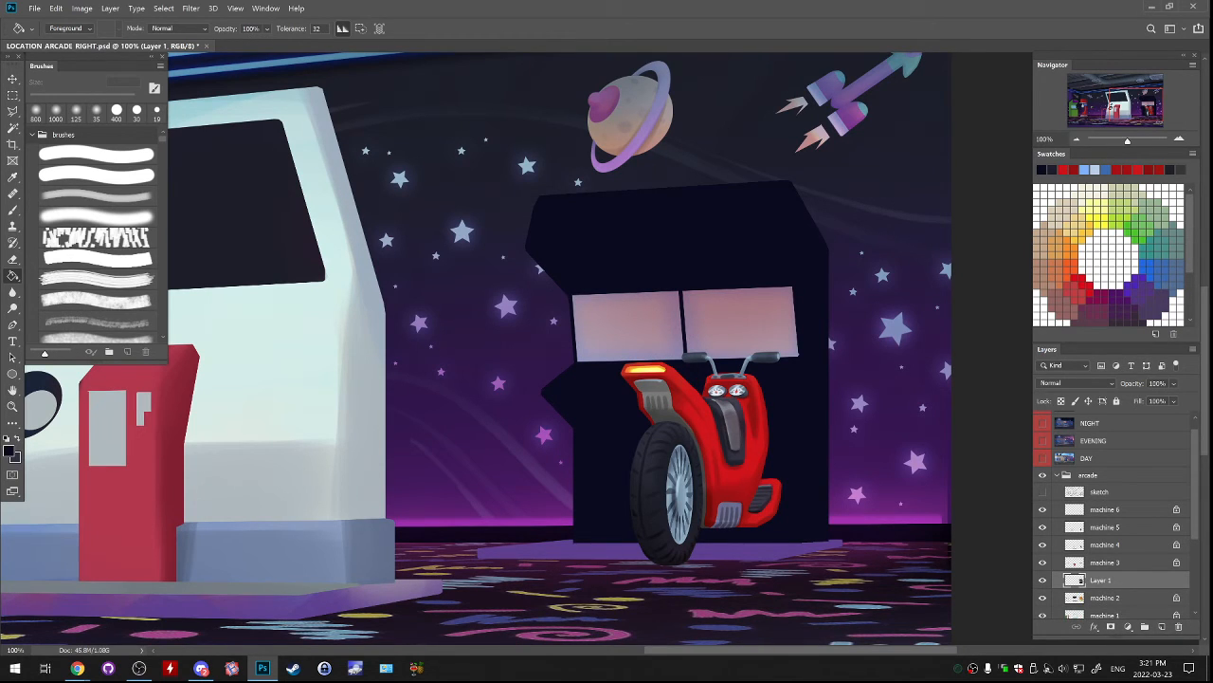
# Move Layer 1 above machine 3 and outline the scooter machine's recessed screen area with the Polygonal Lasso.
pyautogui.moveTo(1101, 580); pyautogui.dragTo(1102, 554)
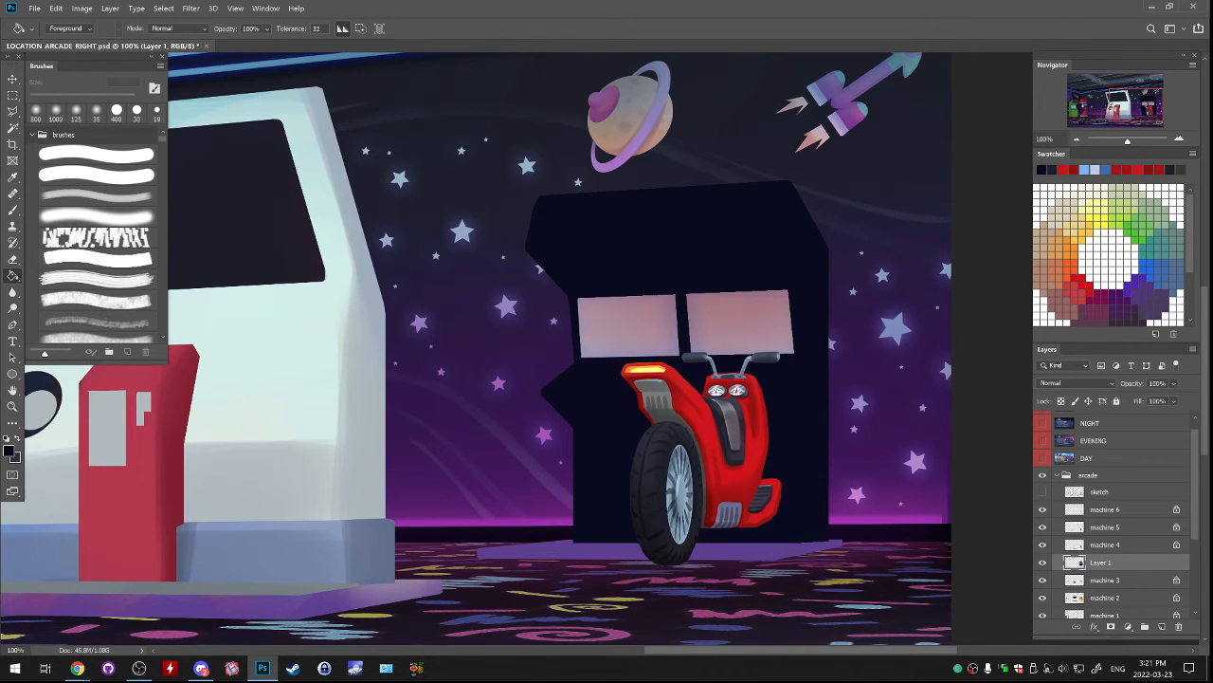
pyautogui.press('l')
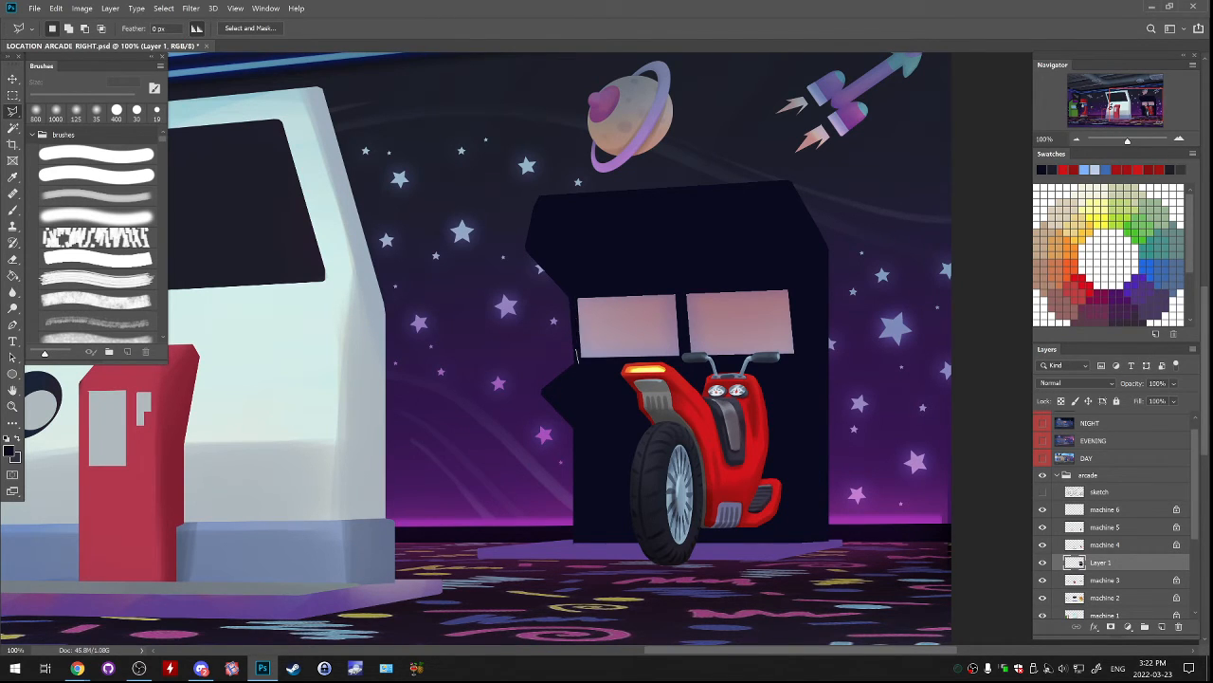
pyautogui.click(578, 364)
pyautogui.click(535, 251)
pyautogui.click(774, 239)
pyautogui.click(791, 289)
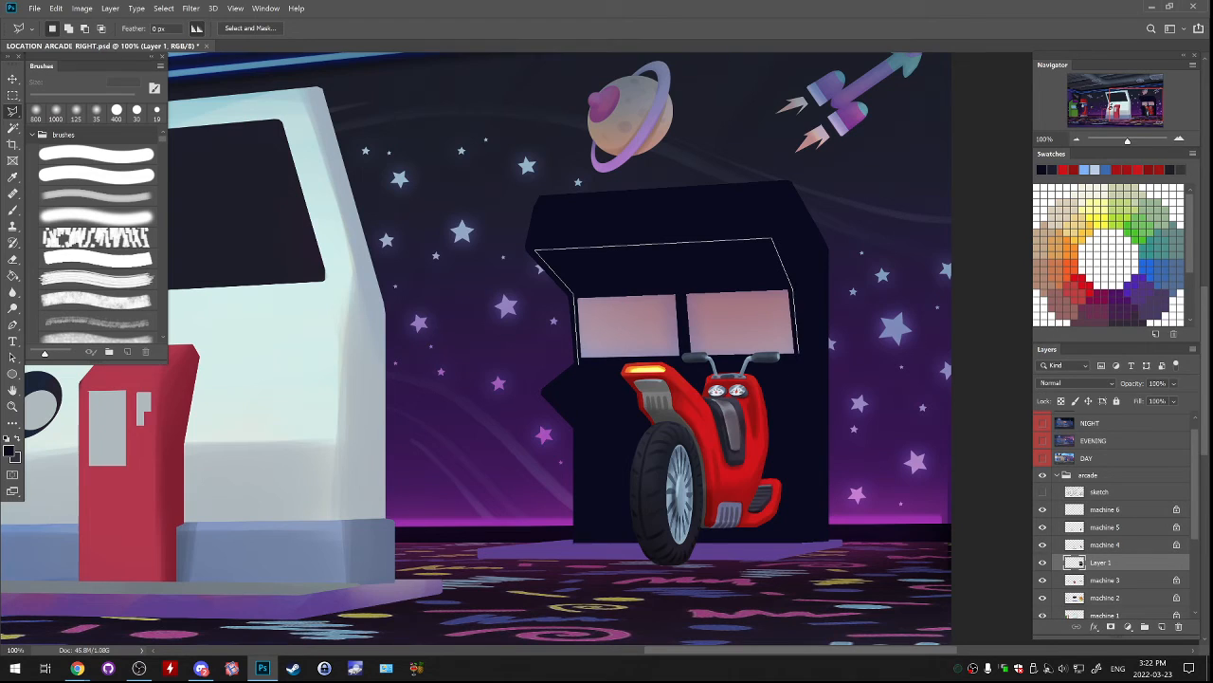
pyautogui.click(797, 356)
pyautogui.click(785, 388)
pyautogui.click(546, 390)
pyautogui.click(577, 363)
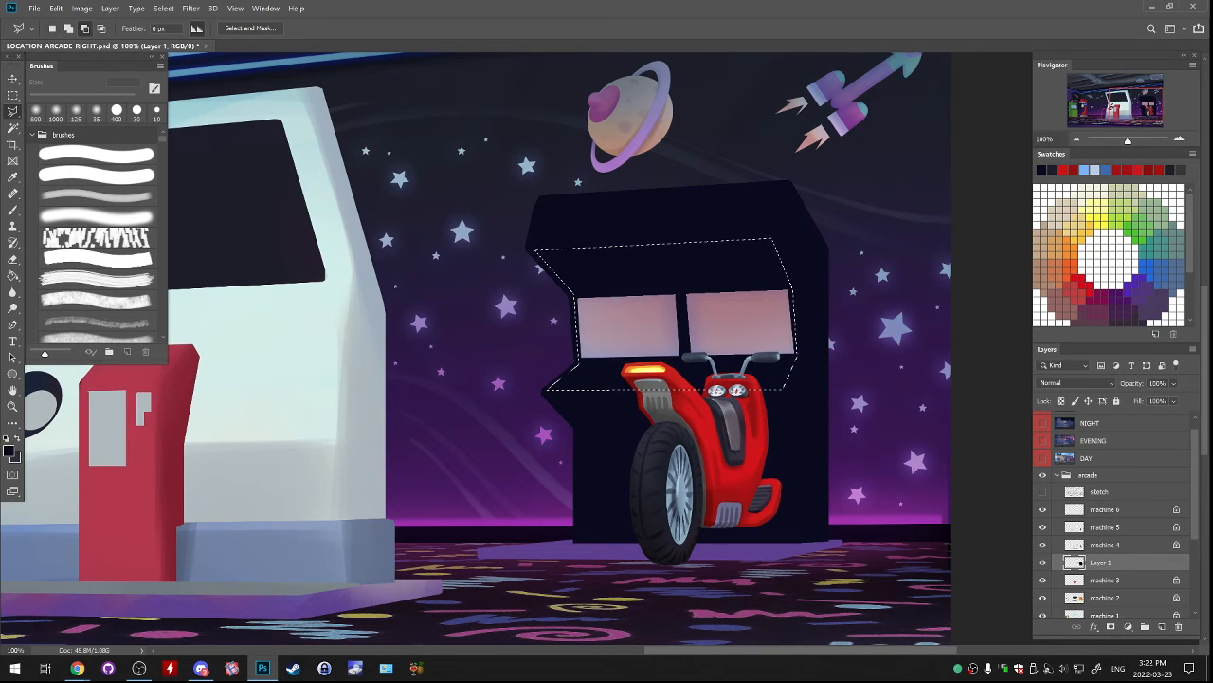
# Subtract a thin strip along the recess's lower edge from the selection.
pyautogui.click(545, 390)
pyautogui.click(801, 386)
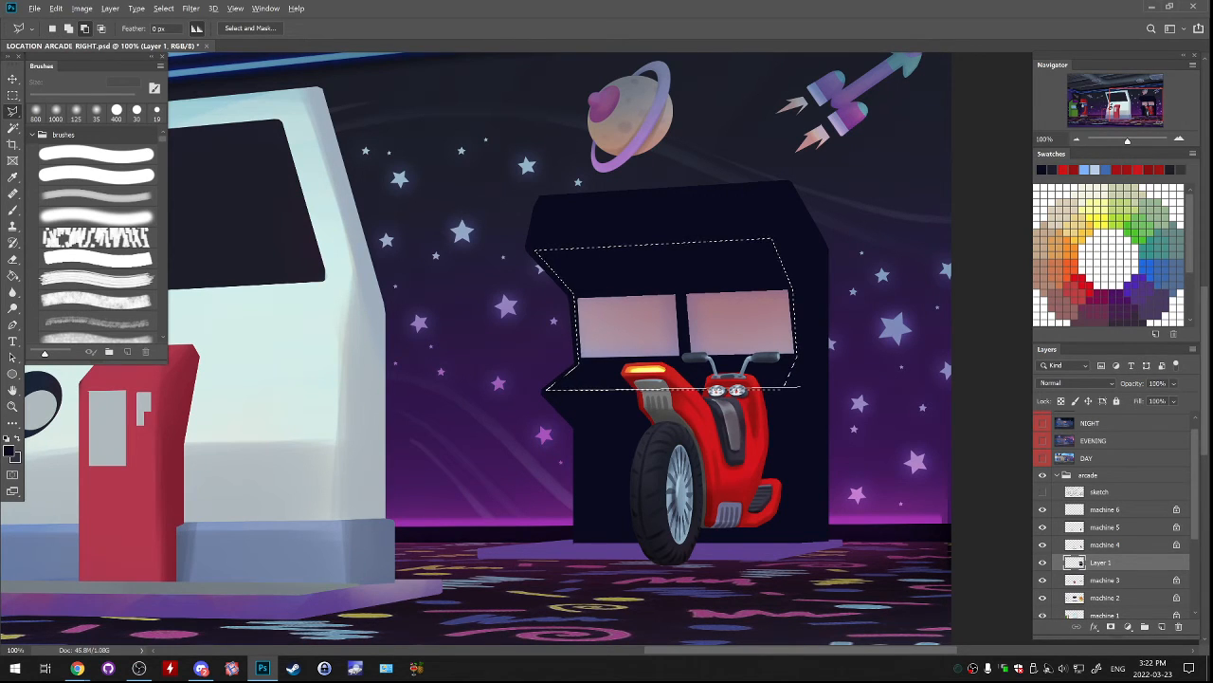
pyautogui.click(803, 402)
pyautogui.click(785, 428)
pyautogui.click(561, 431)
pyautogui.click(546, 390)
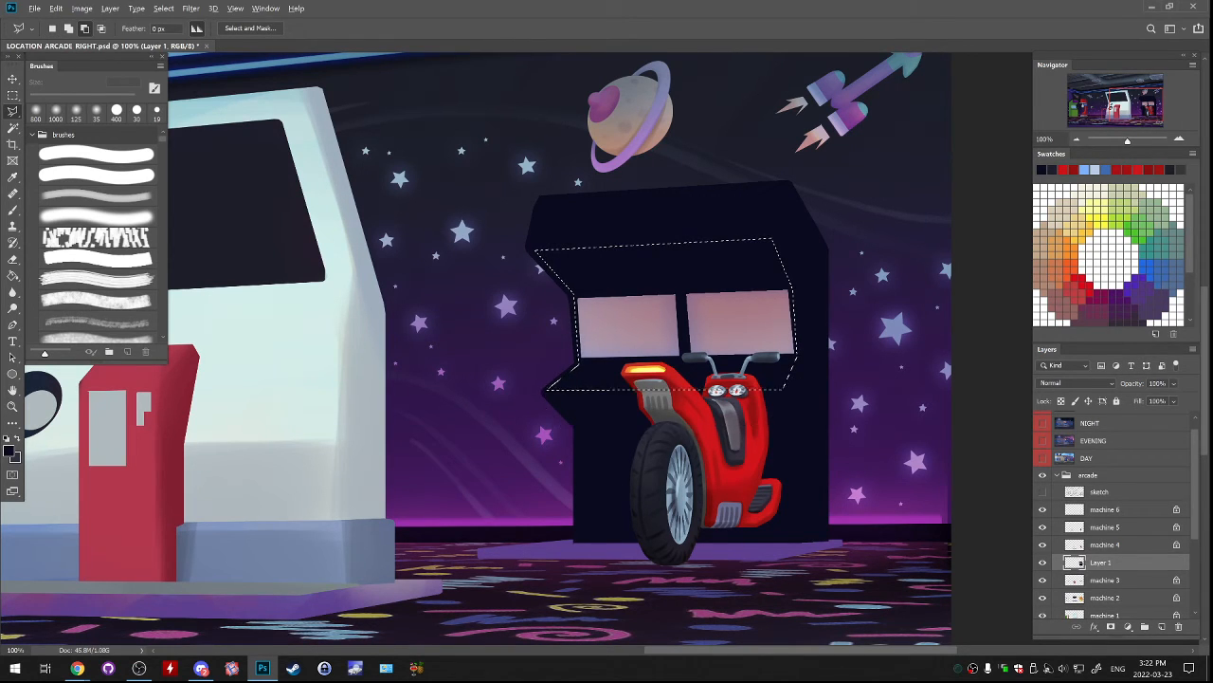
pyautogui.hotkey('ctrl', 'd')
pyautogui.click(547, 392)
pyautogui.hotkey('ctrl', 'z')
# Invert the selection and delete the navy outside the recessed screen area from Layer 1.
pyautogui.click(163, 8)
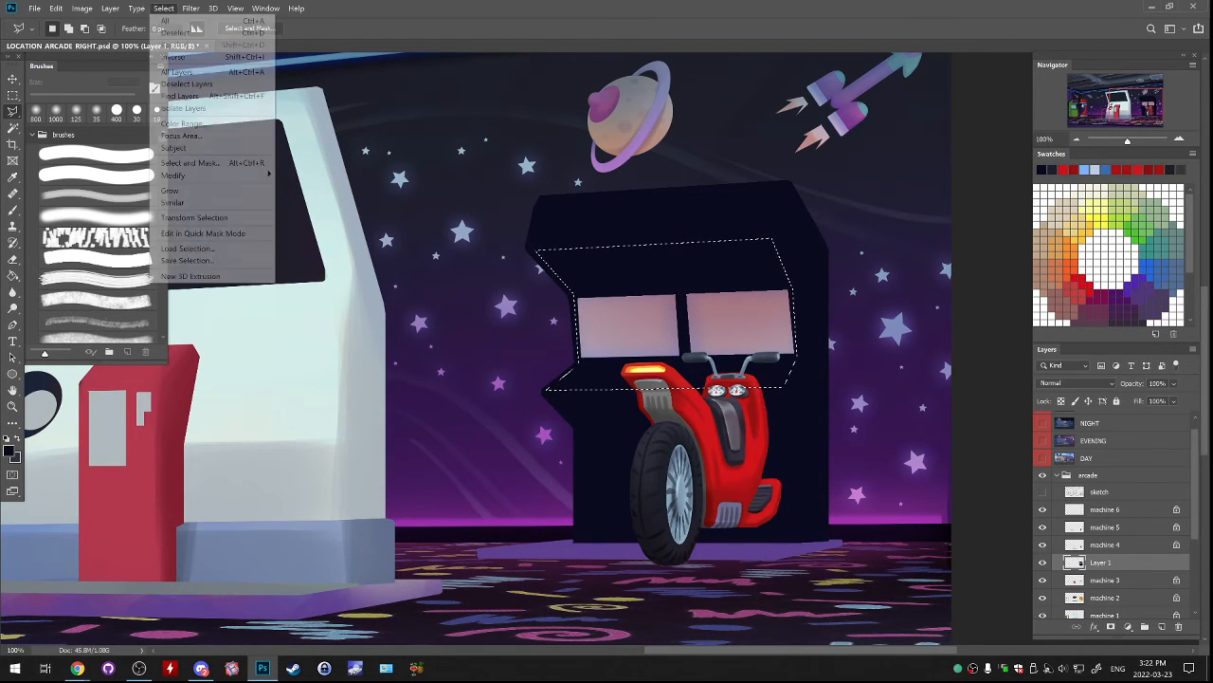
pyautogui.click(180, 56)
pyautogui.press('Delete')
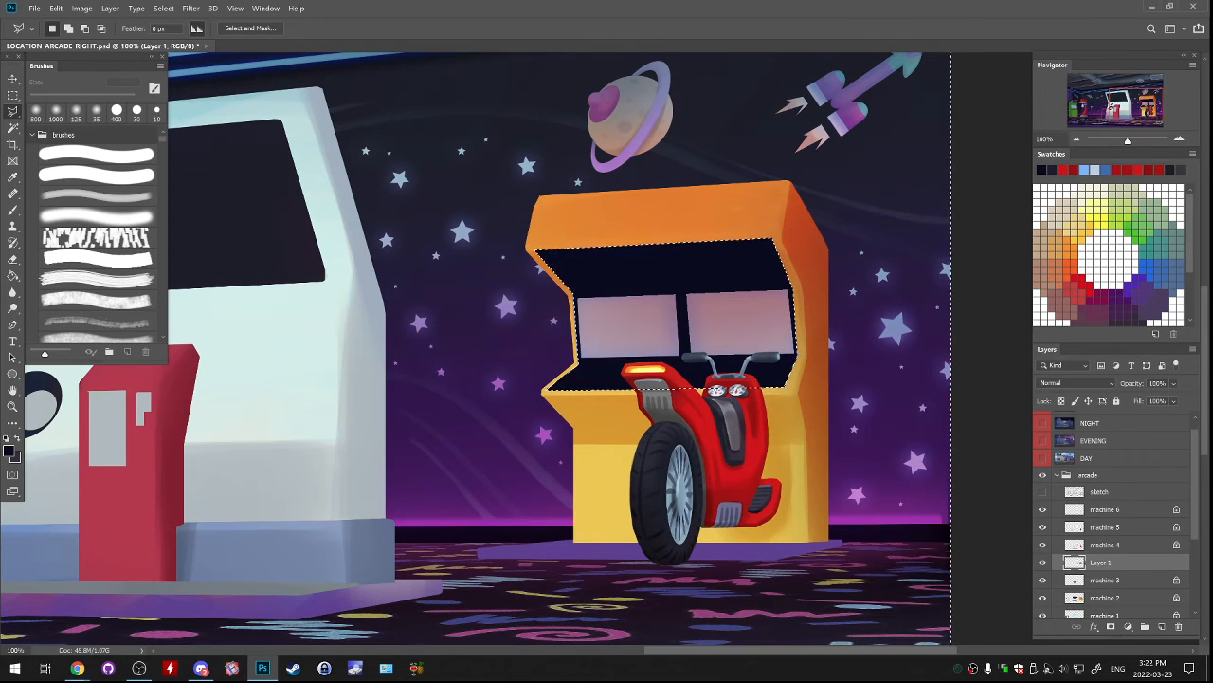
pyautogui.hotkey('ctrl', 'd')
# Toggle the visibility of Layer 1 and the machine layers to check which scooter machine parts each one holds.
pyautogui.click(1043, 562)
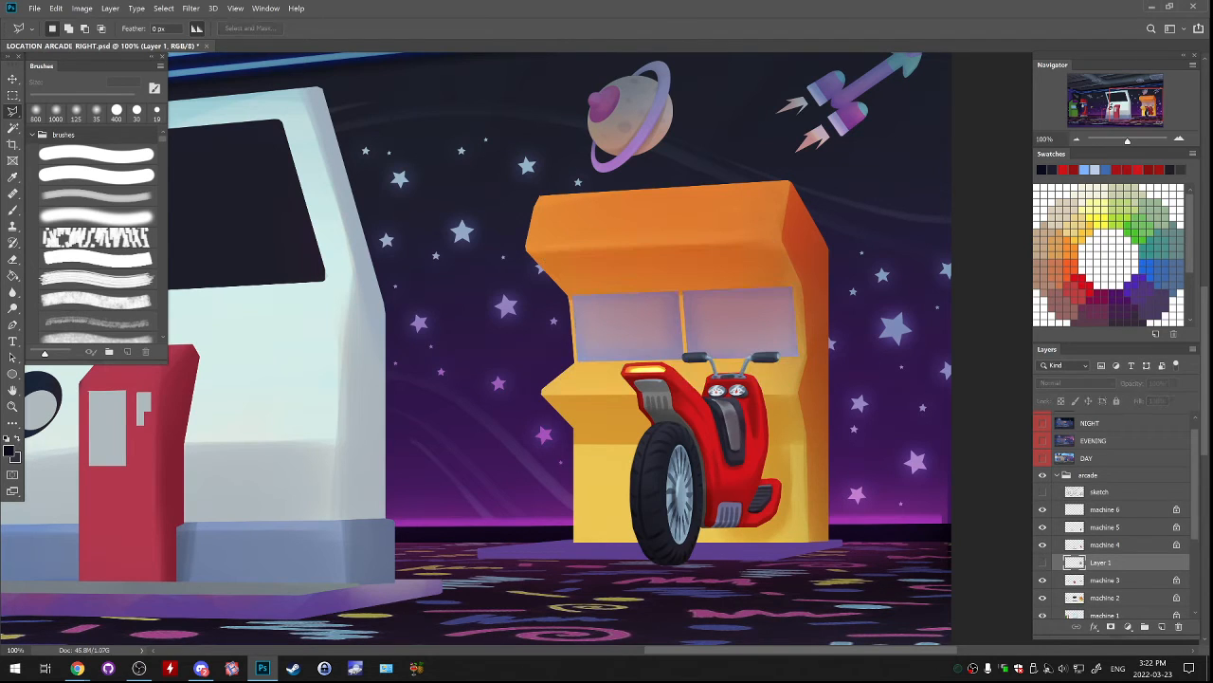
pyautogui.click(1043, 562)
pyautogui.click(1043, 580)
pyautogui.click(1043, 580)
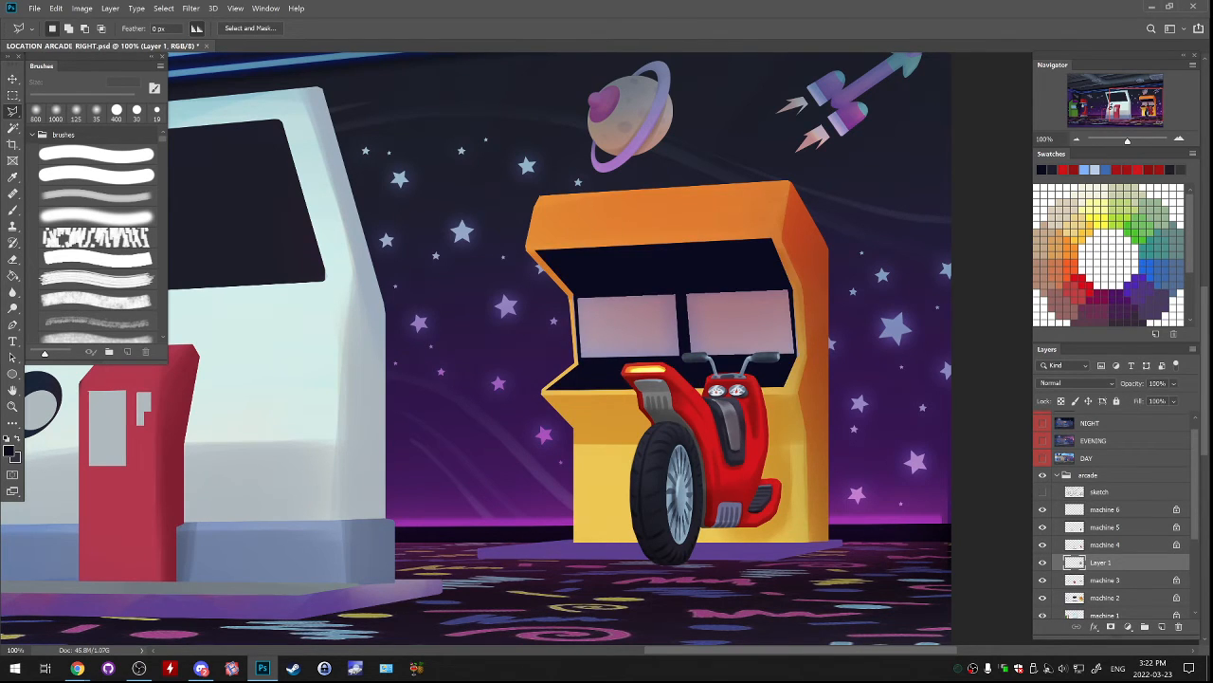
pyautogui.scroll(-3, 1117, 514)
pyautogui.click(1042, 528)
pyautogui.click(1043, 528)
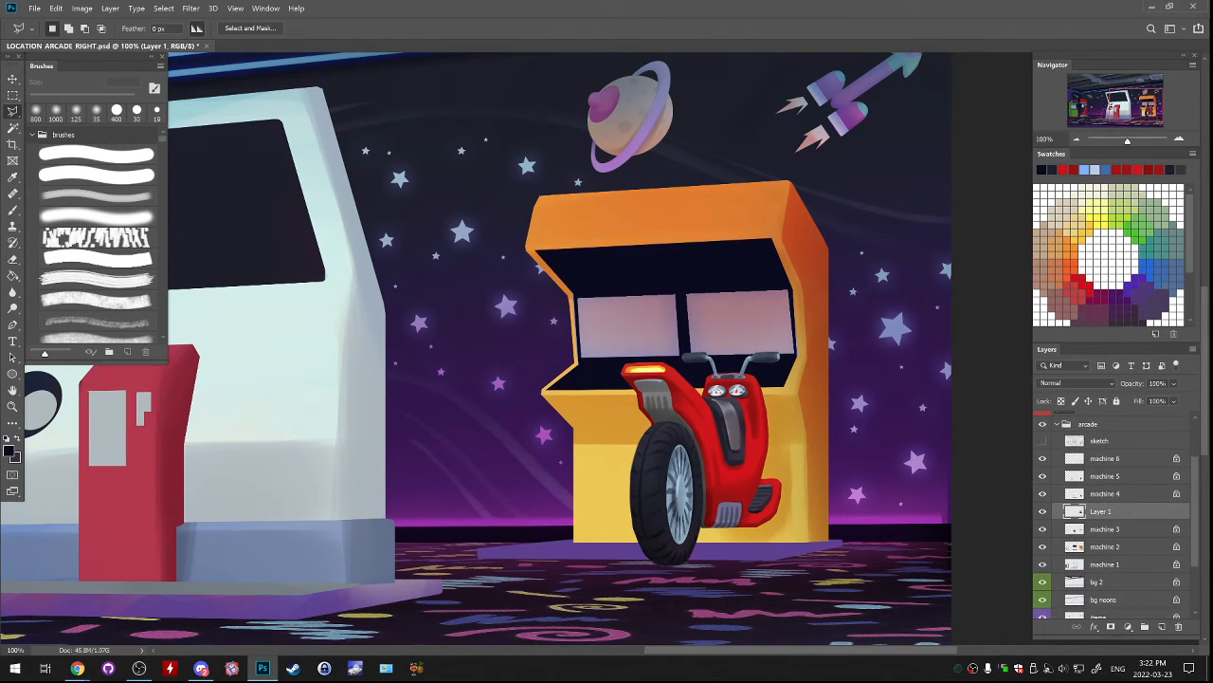
pyautogui.click(1043, 546)
pyautogui.click(1042, 546)
pyautogui.click(1074, 546)
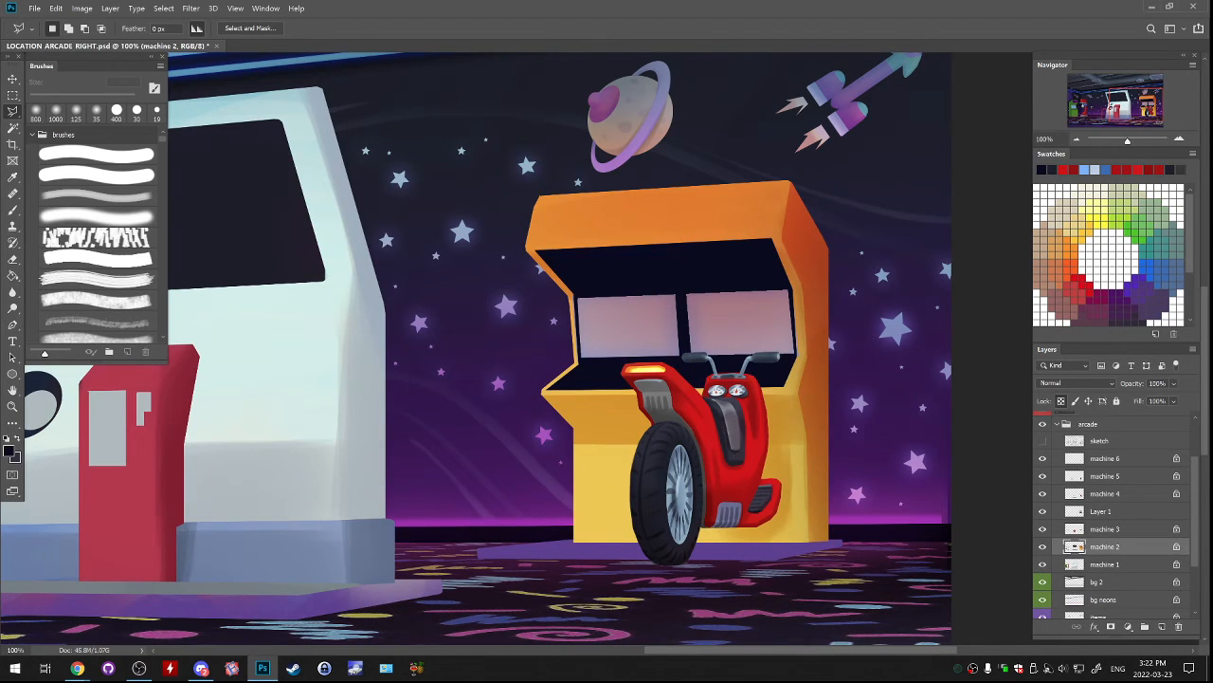
pyautogui.click(1043, 546)
pyautogui.click(1043, 546)
pyautogui.click(1042, 564)
pyautogui.click(1043, 564)
pyautogui.click(1043, 511)
pyautogui.click(1043, 511)
# Brighten the scooter's orange light on the machine 4 layer with a 100 px Dodge brush set to Highlights at 50% exposure.
pyautogui.click(1042, 493)
pyautogui.click(1043, 494)
pyautogui.click(1074, 493)
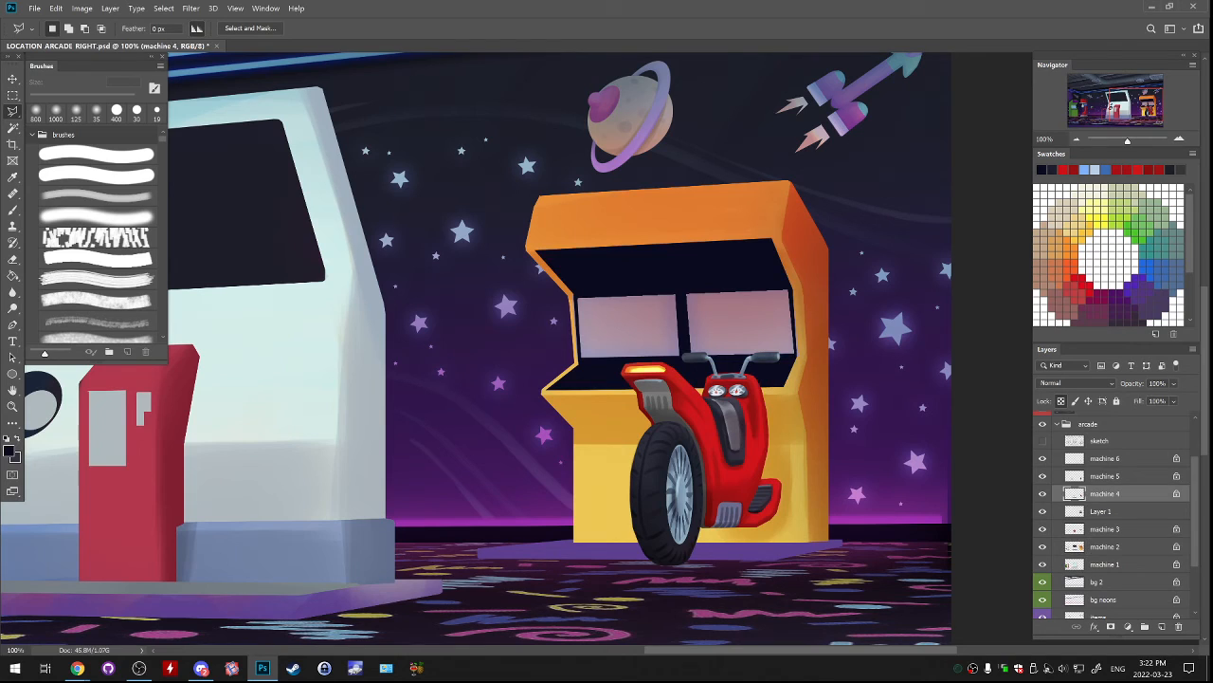
pyautogui.click(12, 308)
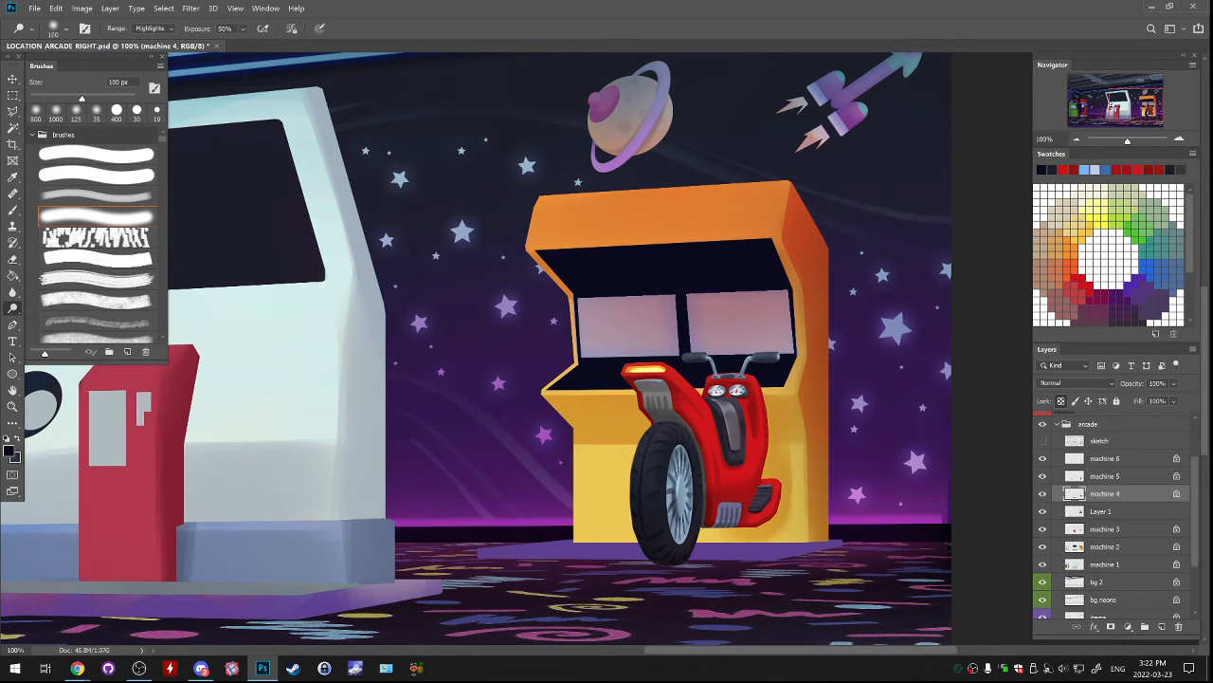
pyautogui.moveTo(633, 370); pyautogui.dragTo(663, 372)
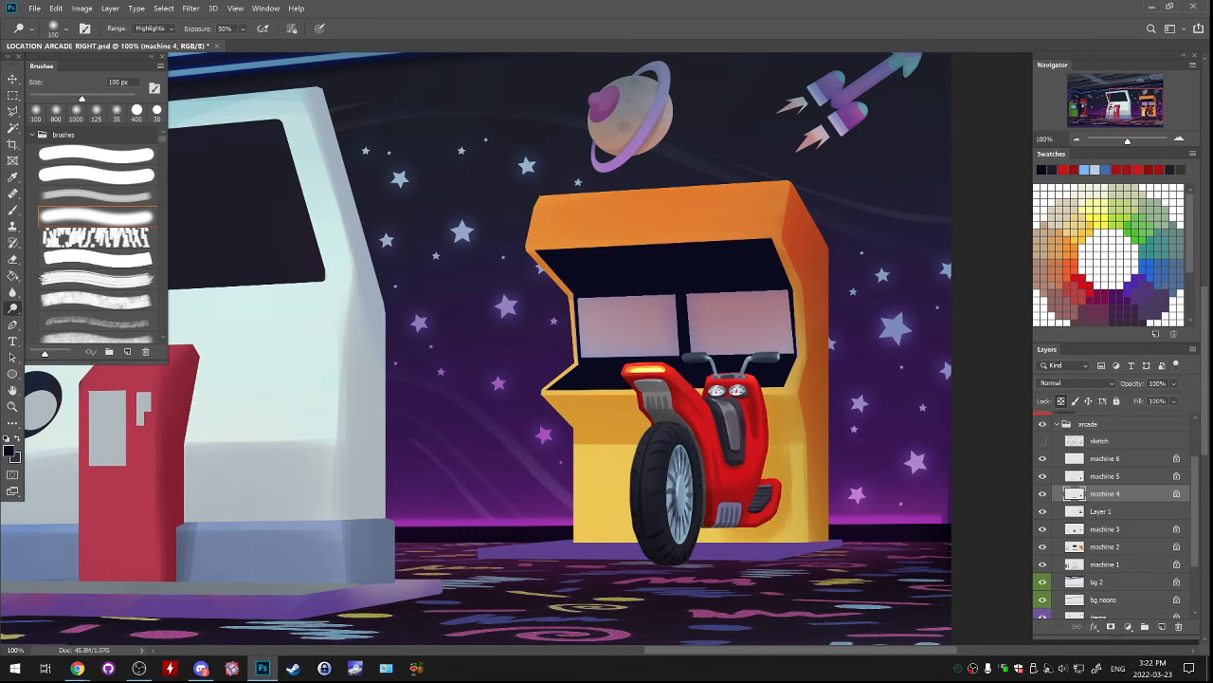
# Try dodging the highlights around the scooter's handlebars on the machine 5 layer and undo the stroke.
pyautogui.click(1043, 476)
pyautogui.click(1043, 476)
pyautogui.click(1075, 476)
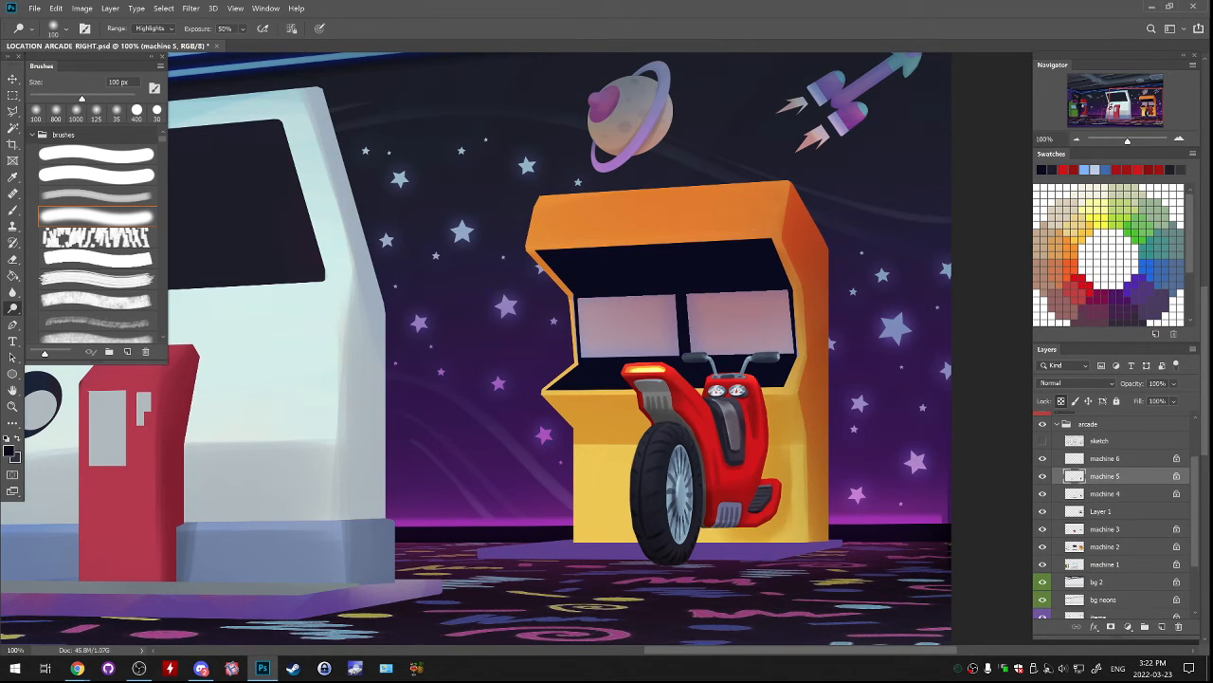
pyautogui.moveTo(696, 357)
pyautogui.mouseDown()
pyautogui.moveTo(763, 358)
pyautogui.moveTo(700, 357)
pyautogui.moveTo(758, 356)
pyautogui.moveTo(712, 361)
pyautogui.moveTo(746, 365)
pyautogui.mouseUp()
pyautogui.hotkey('ctrl', 'z')
# Try brightening the front wheel's spokes on the machine 6 layer with the 100 px Dodge brush and undo it.
pyautogui.click(1042, 458)
pyautogui.click(1042, 458)
pyautogui.click(1075, 458)
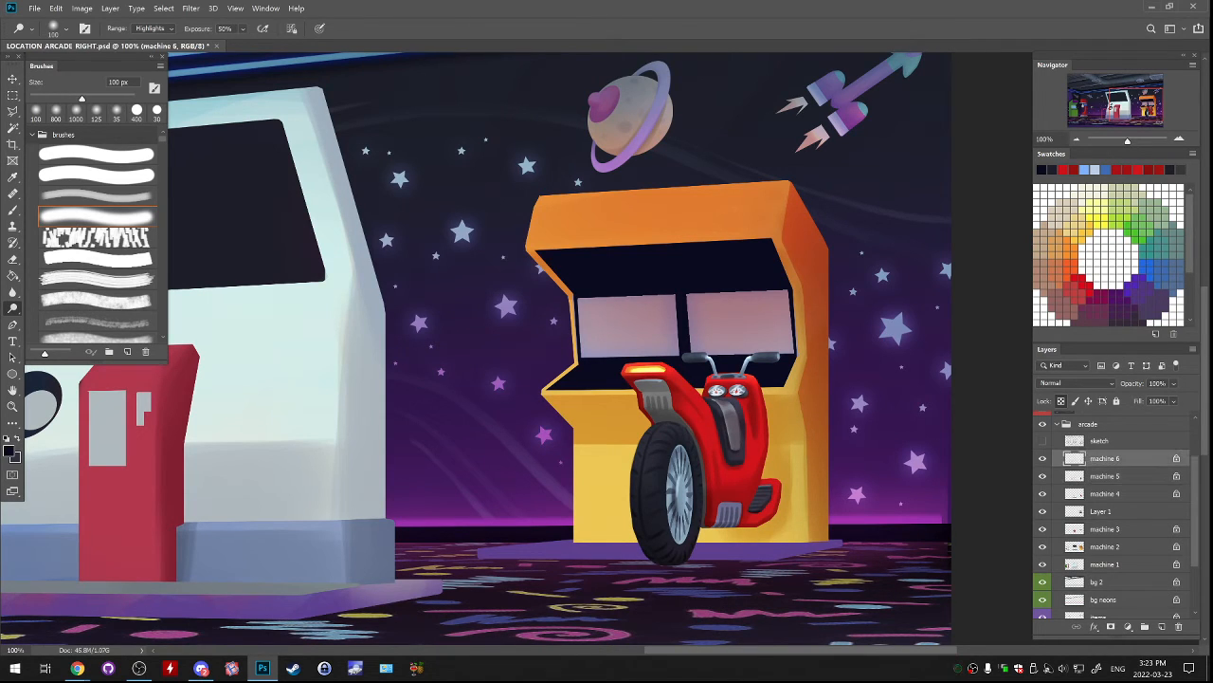
pyautogui.moveTo(683, 478); pyautogui.dragTo(678, 515)
pyautogui.hotkey('ctrl', 'z')
pyautogui.hotkey('ctrl', 'shift', 'z')
pyautogui.hotkey('ctrl', 'z')
# Reduce the Dodge brush to 50 px and brighten the centre of the wheel's spokes on the machine 6 layer.
pyautogui.press('[')
pyautogui.press('[')
pyautogui.press('[')
pyautogui.press('[')
pyautogui.press('[')
pyautogui.moveTo(681, 479); pyautogui.dragTo(681, 505)
pyautogui.hotkey('ctrl', 'z')
pyautogui.hotkey('ctrl', 'shift', 'z')
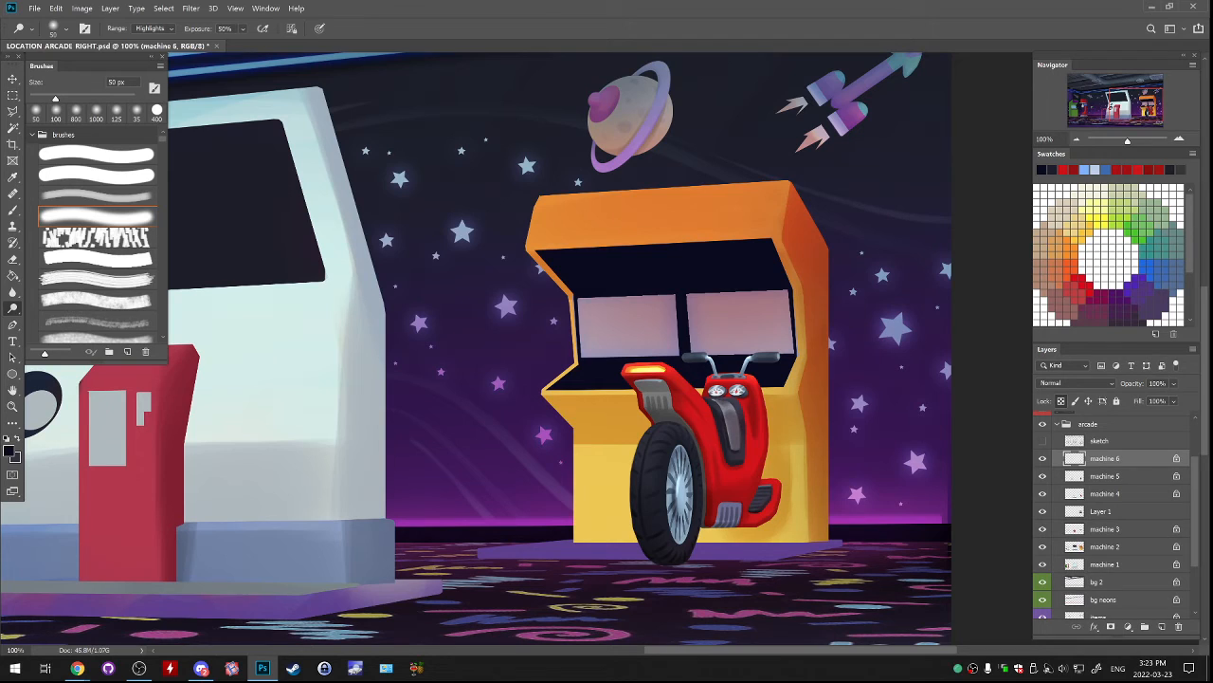
pyautogui.click(1043, 458)
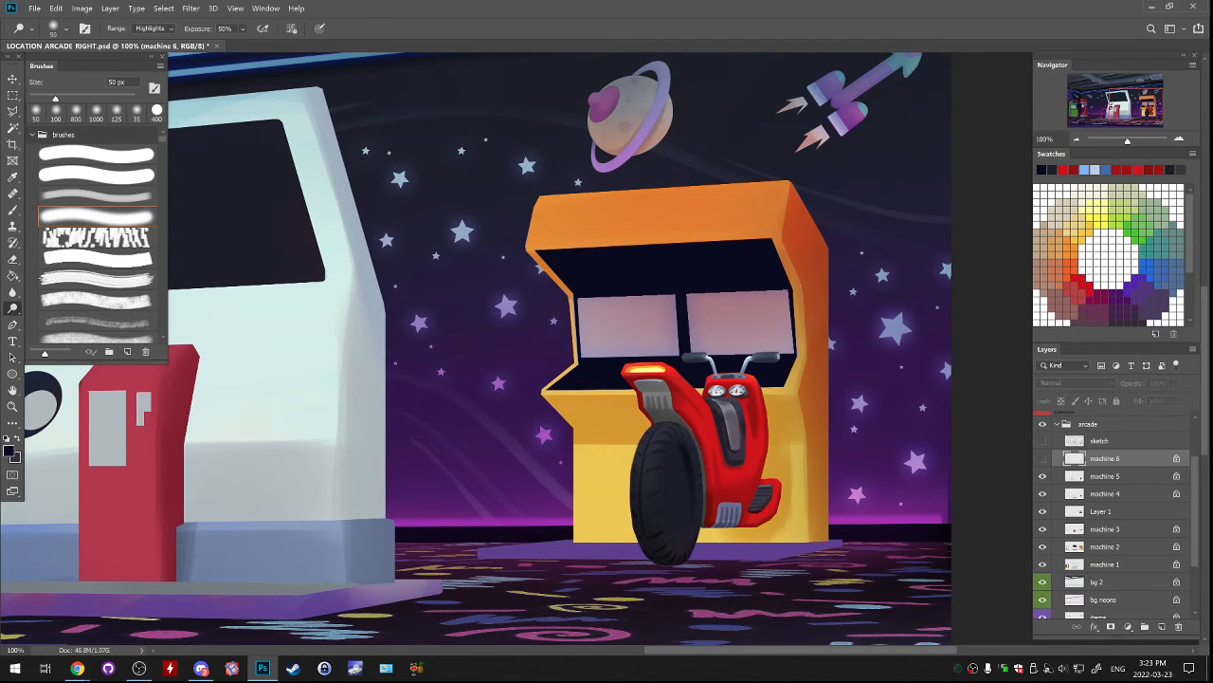
pyautogui.click(1042, 458)
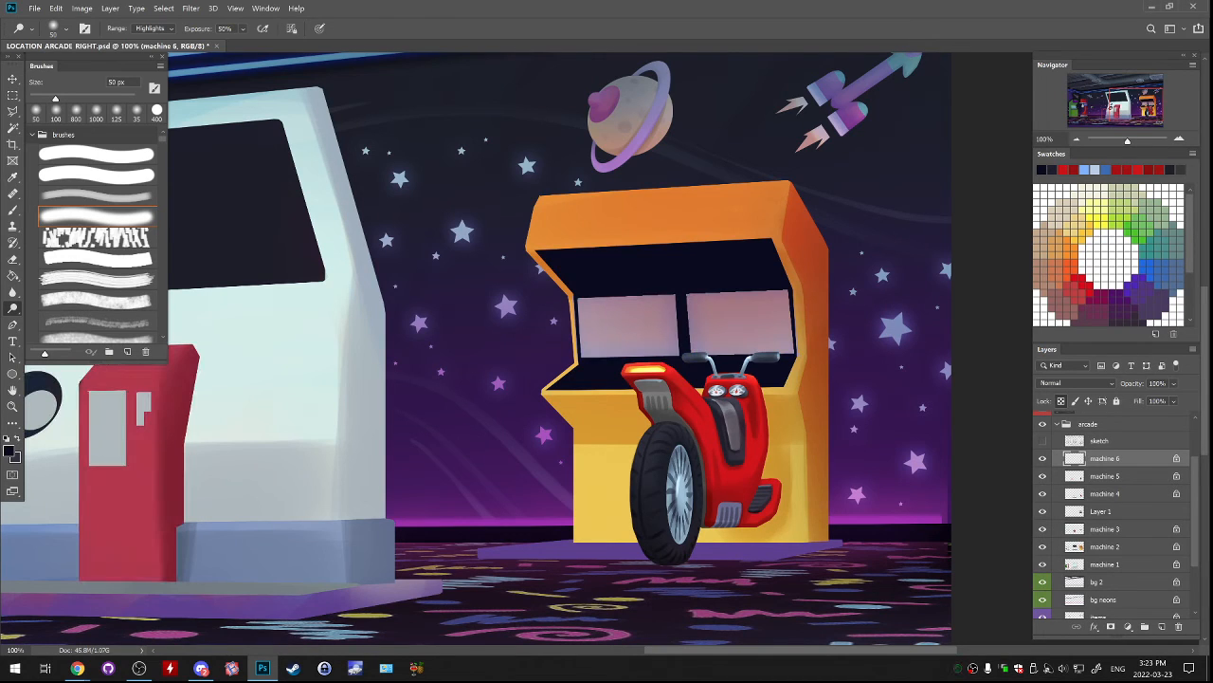
# Try dodging the scooter's lower body on the machine 5 layer with the brush enlarged to 150 px, and undo the strokes.
pyautogui.click(1043, 493)
pyautogui.click(1043, 476)
pyautogui.click(1106, 476)
pyautogui.press(']')
pyautogui.press(']')
pyautogui.press(']')
pyautogui.press(']')
pyautogui.press(']')
pyautogui.press(']')
pyautogui.press(']')
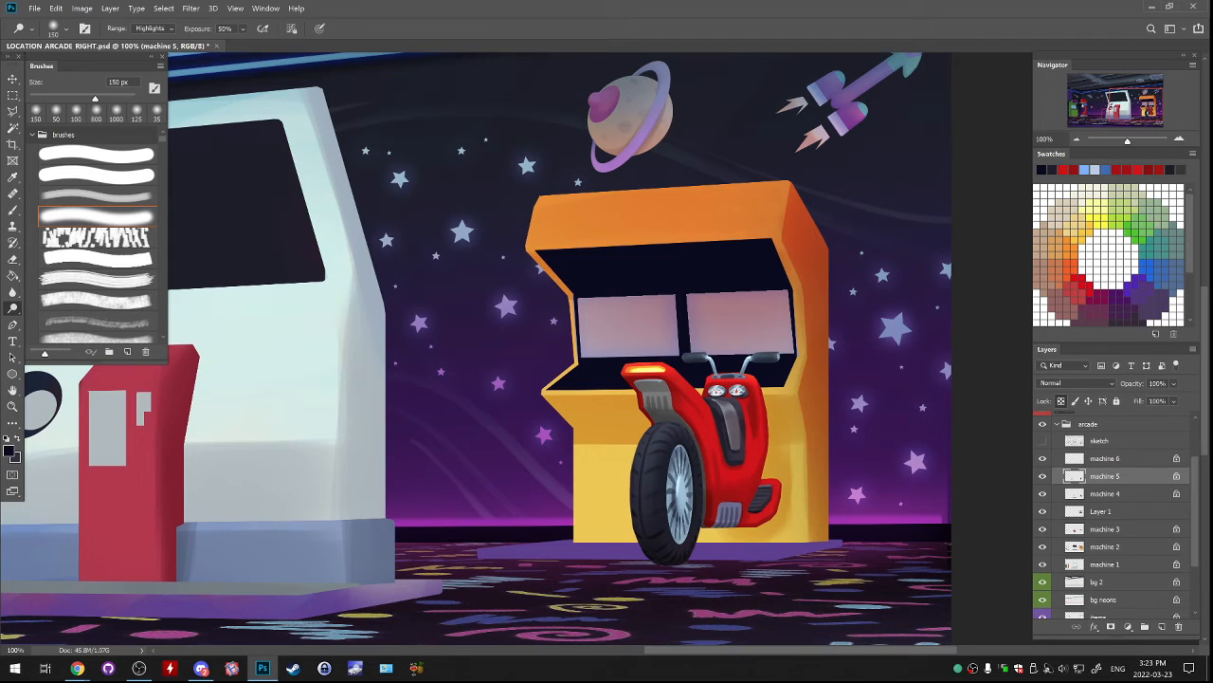
pyautogui.moveTo(766, 490); pyautogui.dragTo(760, 503)
pyautogui.hotkey('ctrl', 'z')
pyautogui.hotkey('ctrl', 'z')
# Toggle the machine layers' visibility to identify what each contains, and make Layer 1 the active layer.
pyautogui.click(1043, 476)
pyautogui.click(1043, 476)
pyautogui.click(1043, 459)
pyautogui.click(1104, 458)
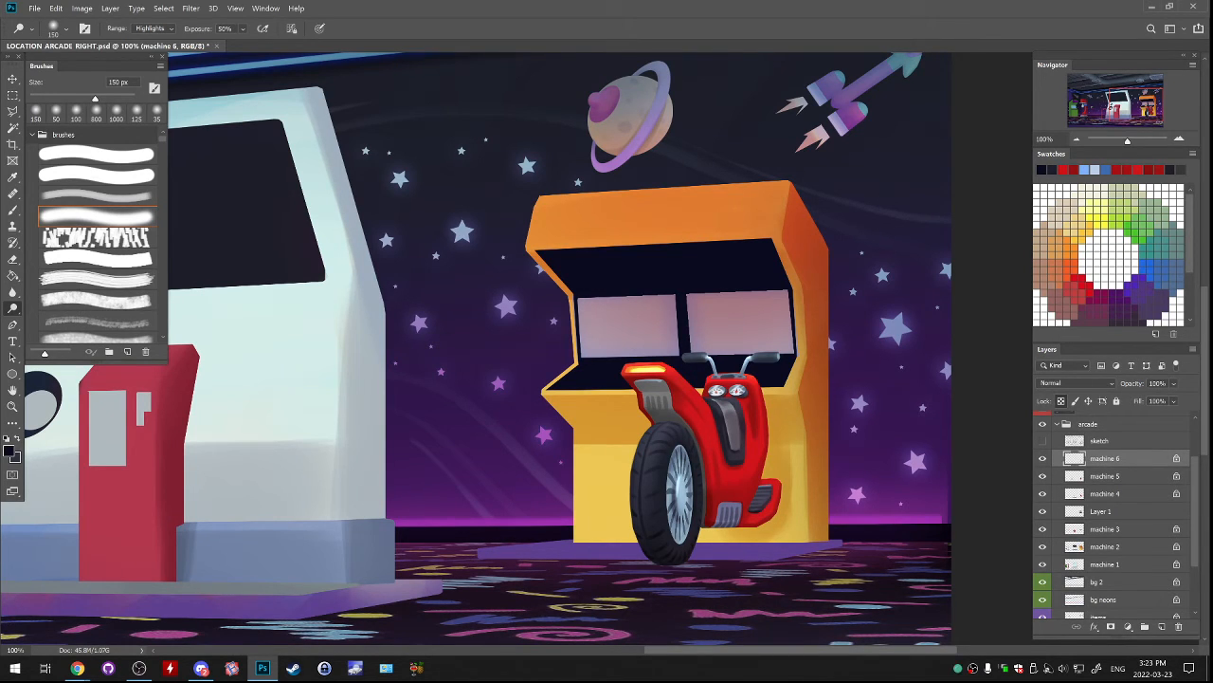
pyautogui.click(1042, 547)
pyautogui.click(1043, 547)
pyautogui.click(1043, 529)
pyautogui.click(1043, 529)
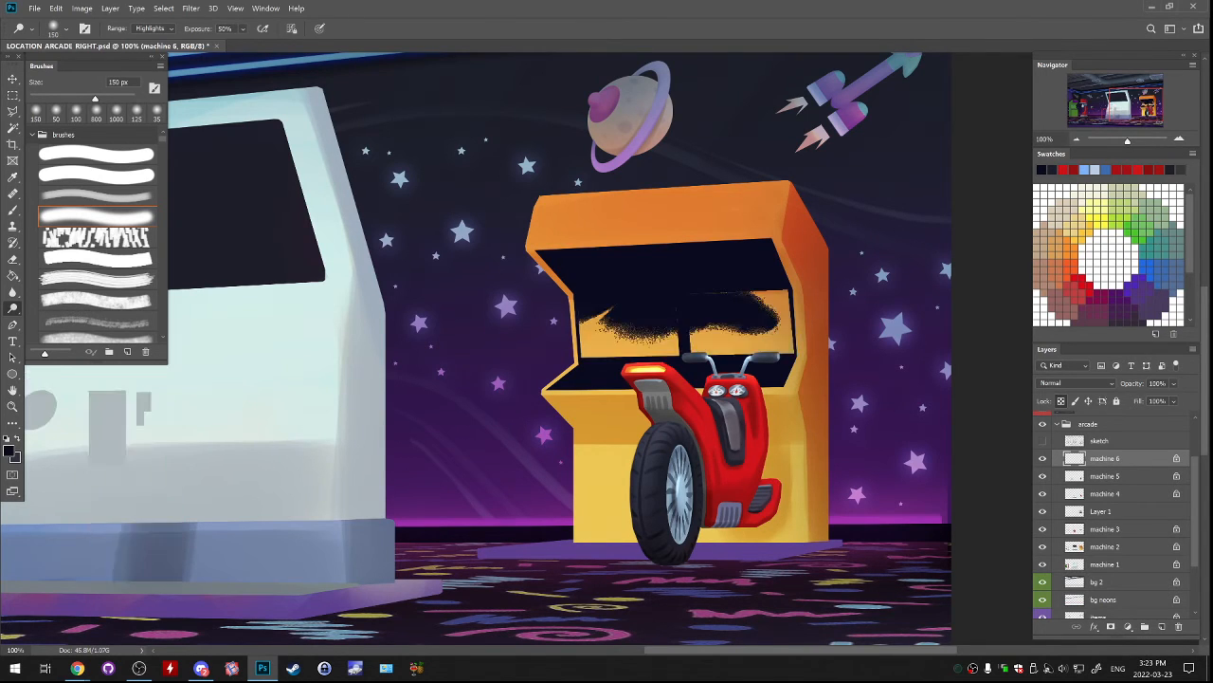
pyautogui.click(1043, 511)
pyautogui.click(1042, 511)
pyautogui.click(1104, 511)
pyautogui.press('v')
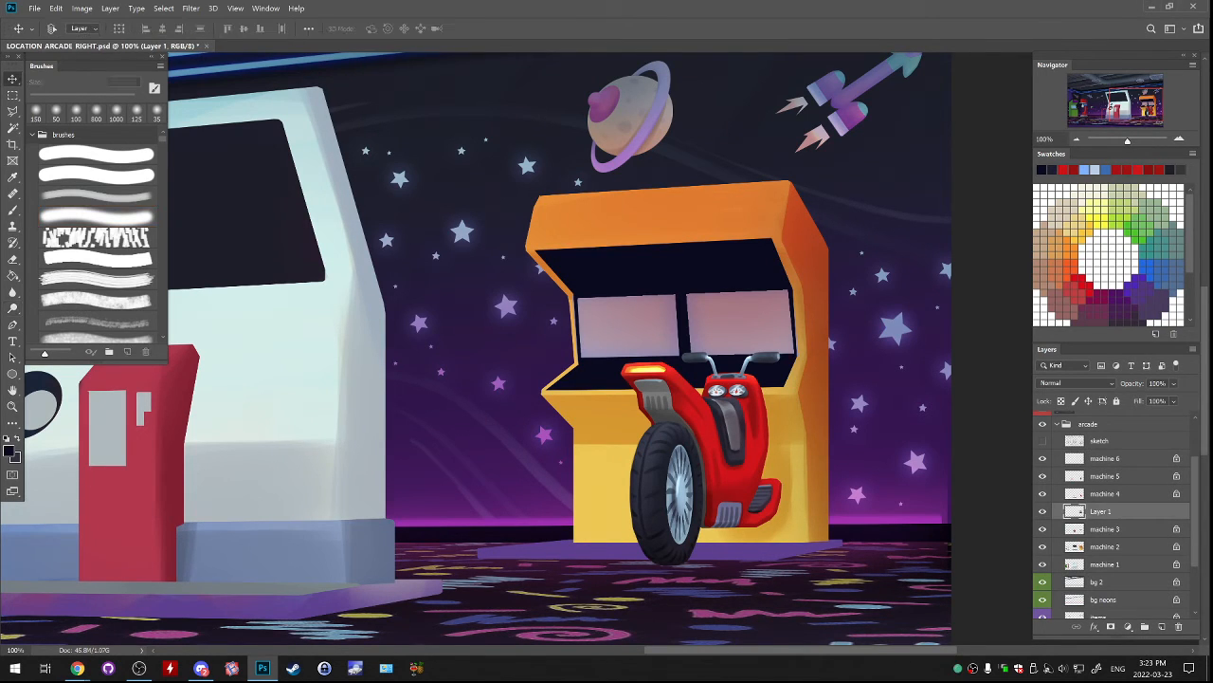
# Lock Layer 1's transparent pixels and softly lighten the control panel below the screens in blue-grey with a 175 px soft brush.
pyautogui.press('b')
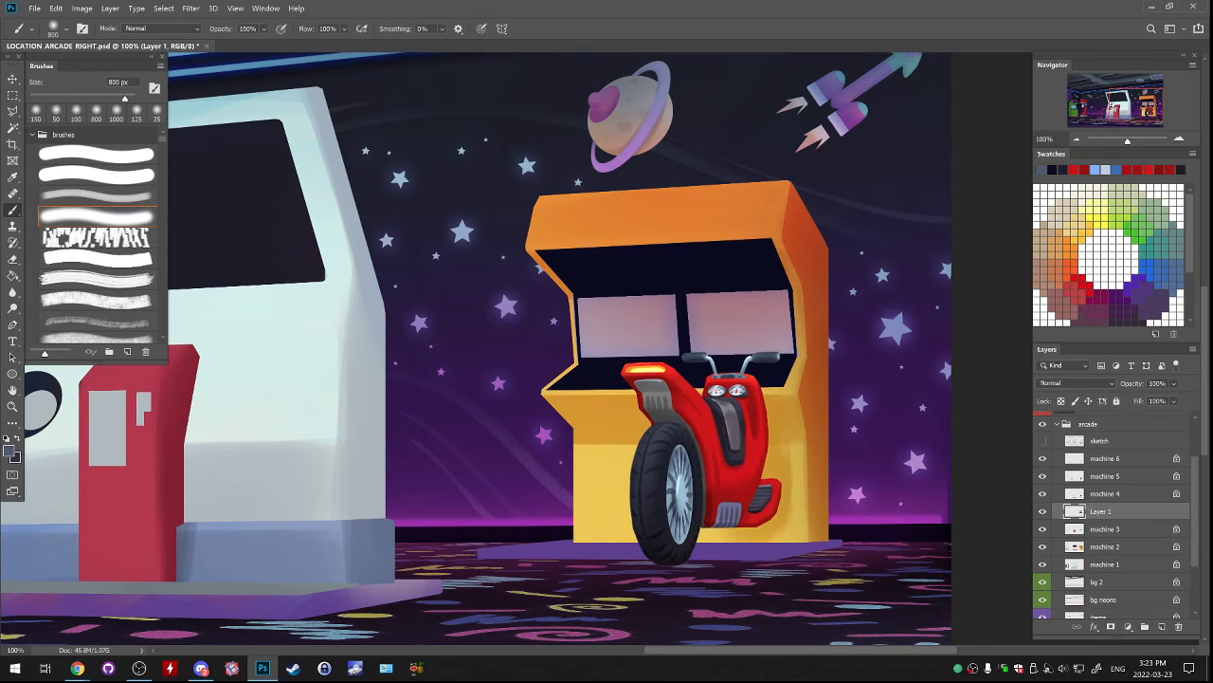
pyautogui.press('[')
pyautogui.press('[')
pyautogui.press('[')
pyautogui.press('[')
pyautogui.press('[')
pyautogui.press('[')
pyautogui.press('[')
pyautogui.press('[')
pyautogui.click(804, 352)
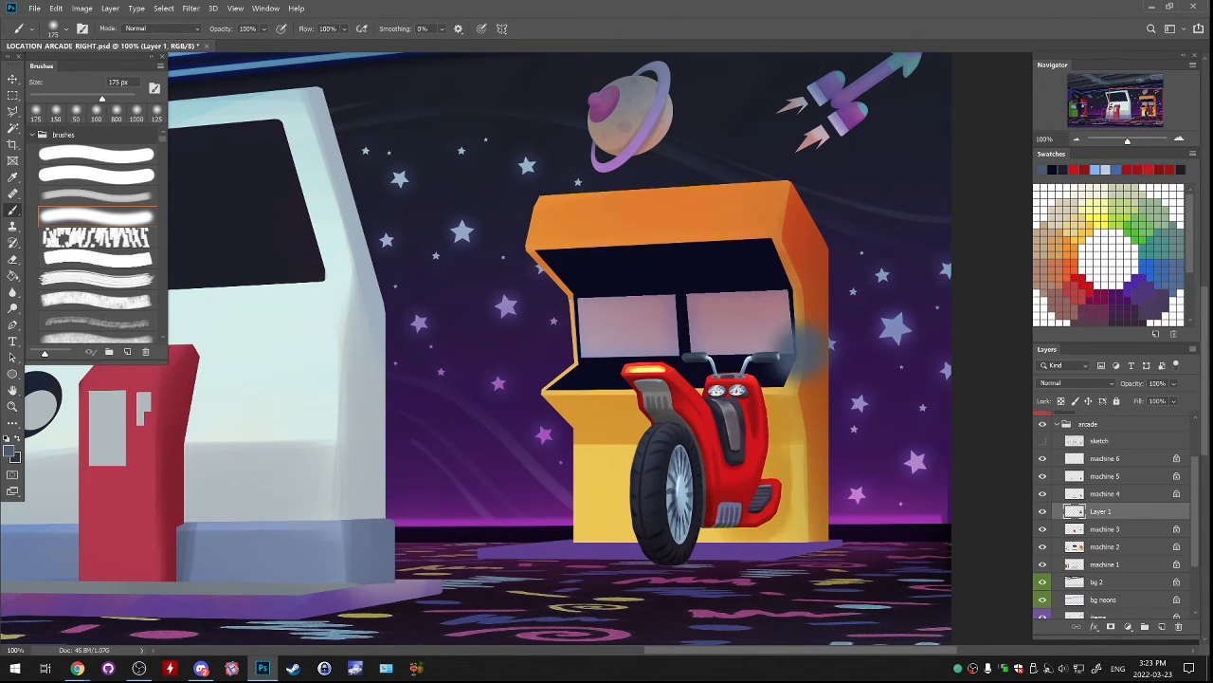
pyautogui.hotkey('ctrl', 'z')
pyautogui.press('/')
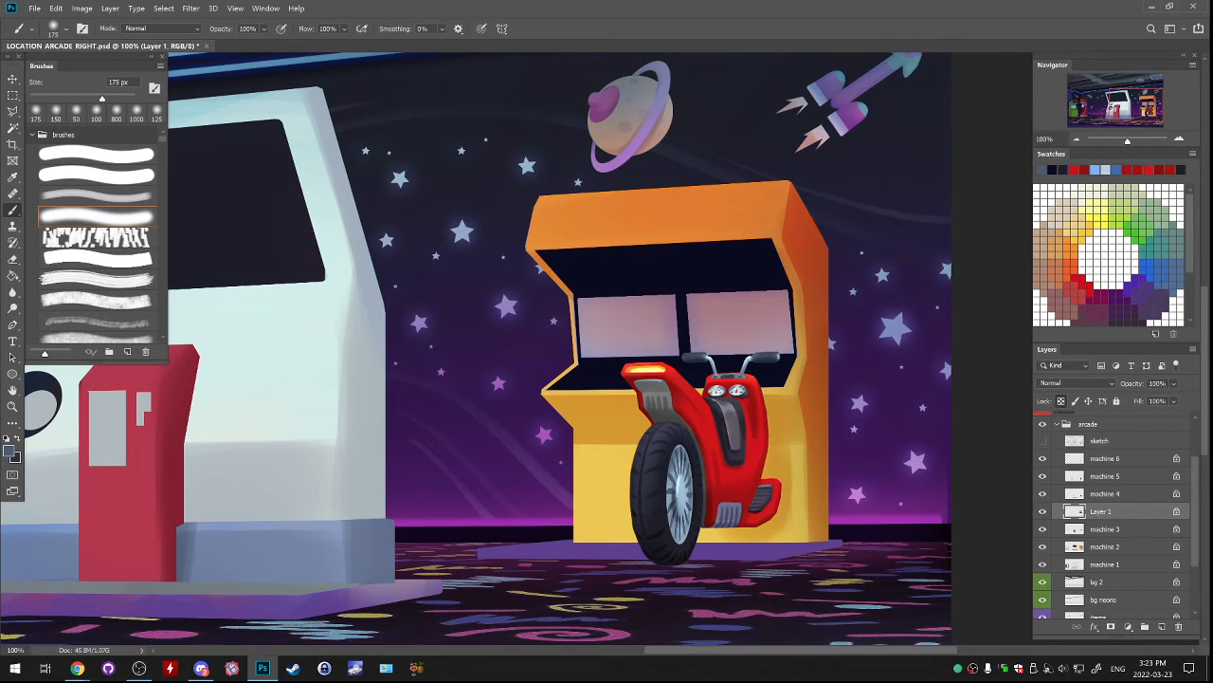
pyautogui.moveTo(575, 402)
pyautogui.mouseDown()
pyautogui.moveTo(783, 393)
pyautogui.moveTo(575, 402)
pyautogui.mouseUp()
pyautogui.hotkey('ctrl', 'z')
pyautogui.moveTo(655, 400)
pyautogui.mouseDown()
pyautogui.moveTo(777, 395)
pyautogui.moveTo(576, 402)
pyautogui.moveTo(711, 398)
pyautogui.mouseUp()
pyautogui.hotkey('ctrl', 'z')
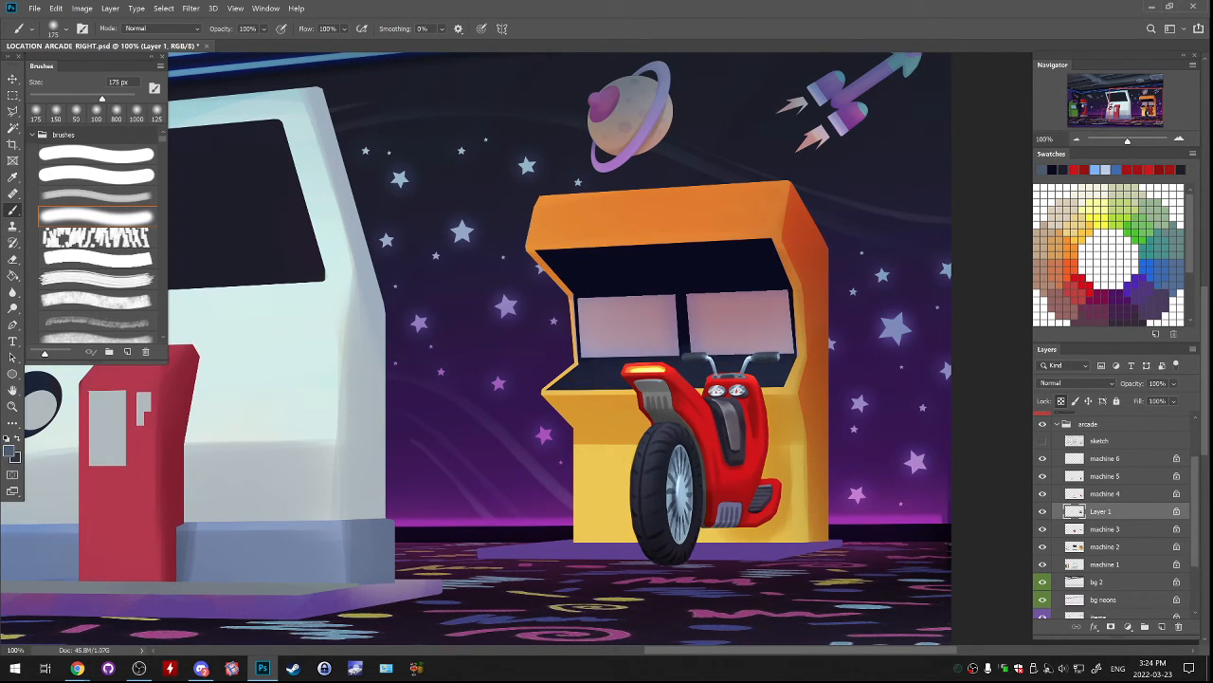
# Paint a thin blue-grey line along the upper edge of the screen recess with the 19 px hard brush.
pyautogui.moveTo(538, 252); pyautogui.dragTo(740, 245)
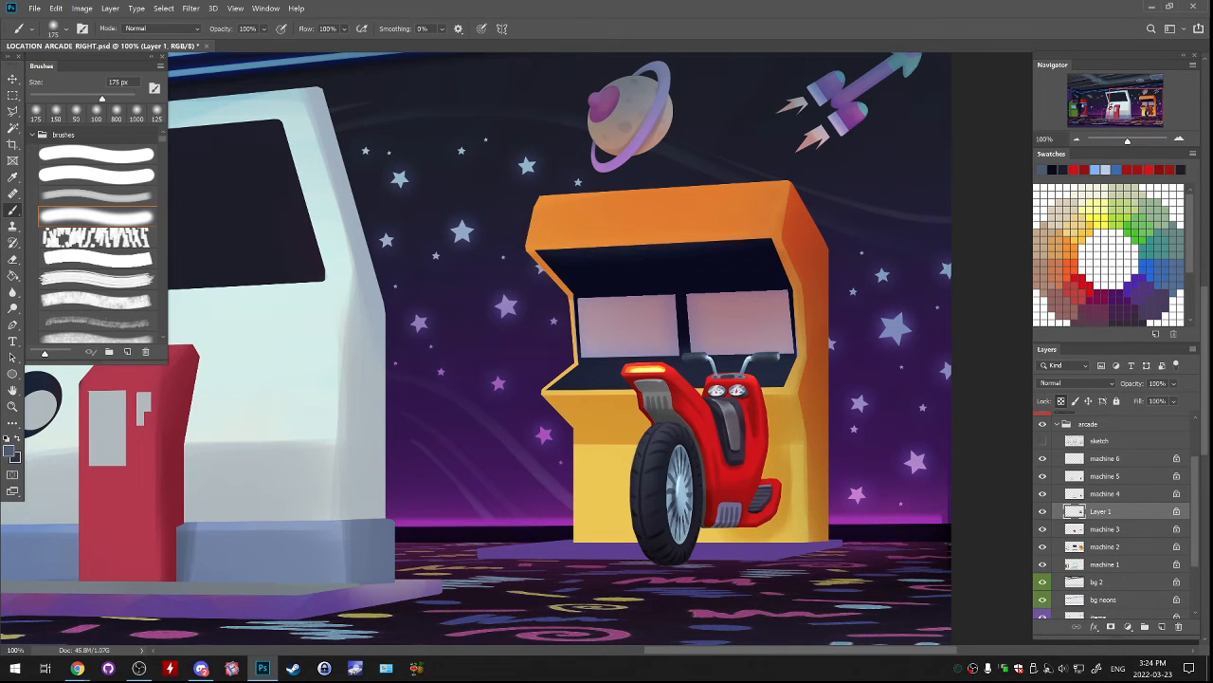
pyautogui.hotkey('ctrl', 'z')
pyautogui.click(97, 154)
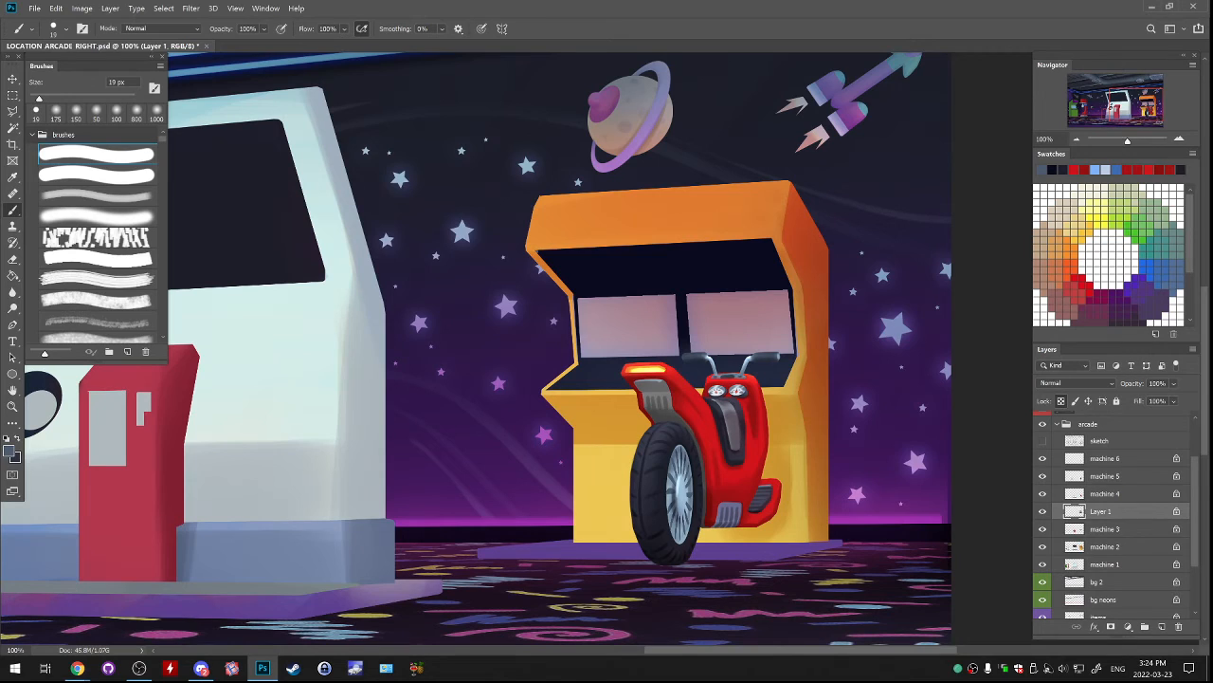
pyautogui.moveTo(539, 253); pyautogui.dragTo(773, 242)
pyautogui.hotkey('ctrl', 'z')
pyautogui.hotkey('ctrl', 'shift', 'z')
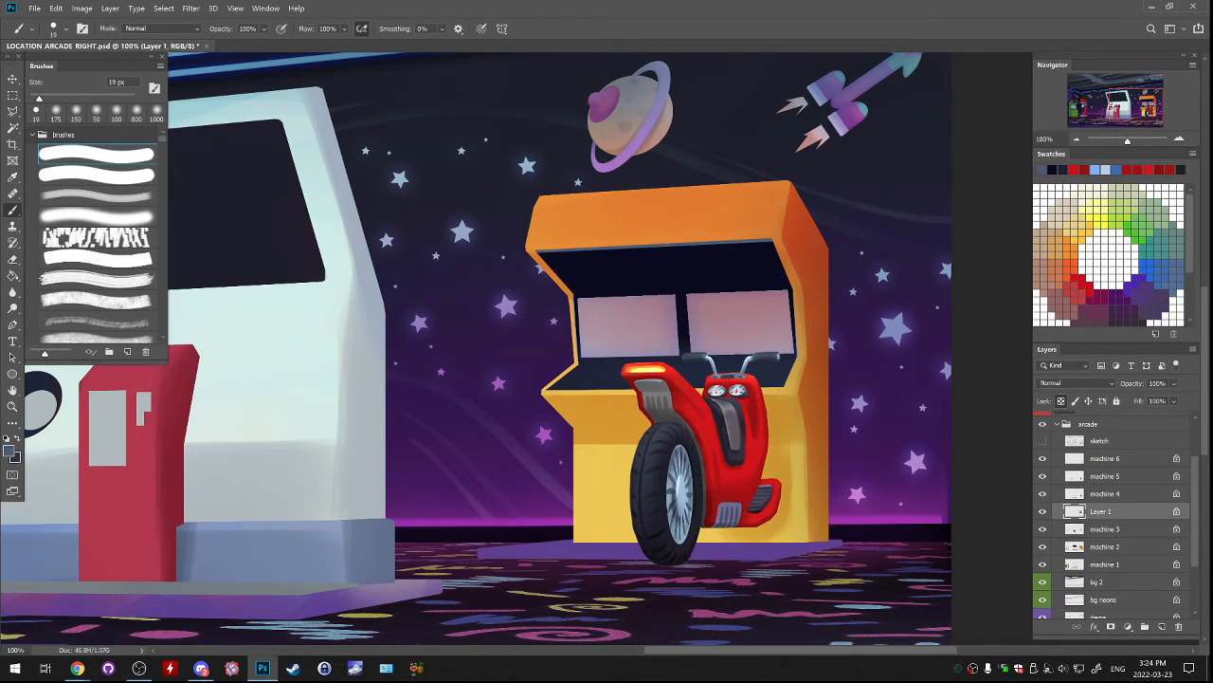
# Sample the recess's dark navy and paint a thin dark edge along the front of the control panel.
pyautogui.press('l')
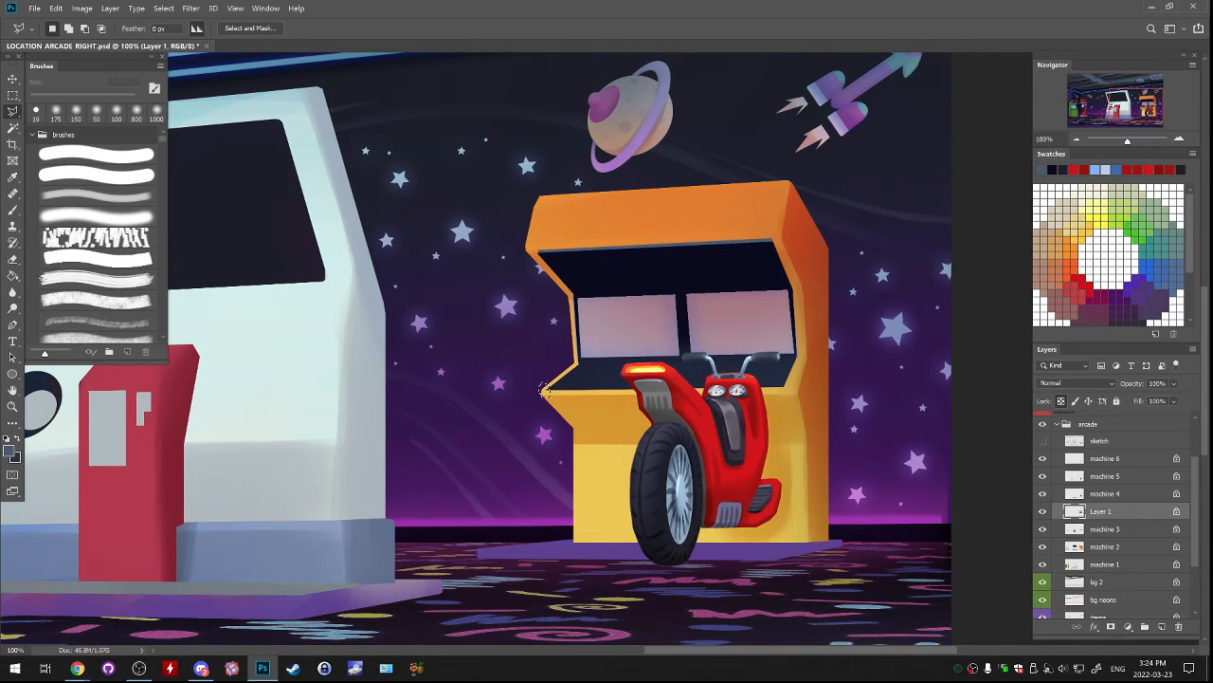
pyautogui.press('b')
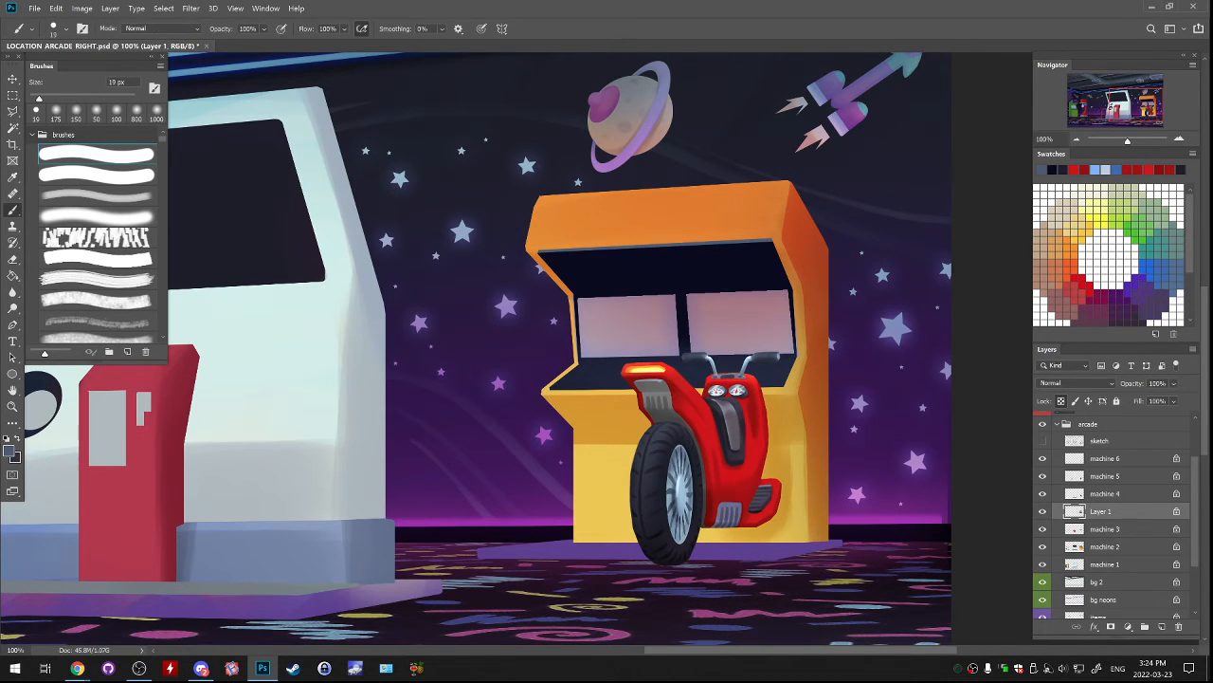
pyautogui.keyDown('alt'); pyautogui.click(679, 284); pyautogui.keyUp('alt')
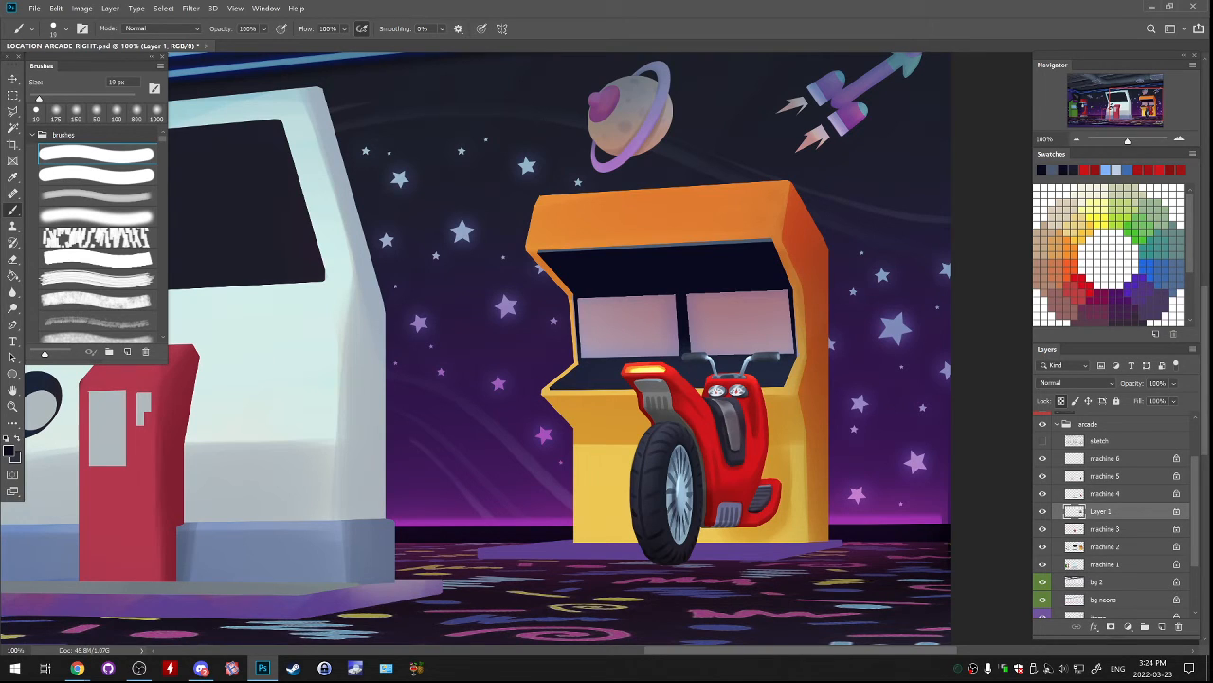
pyautogui.moveTo(552, 389); pyautogui.dragTo(785, 385)
pyautogui.scroll(2, 929, 285)
pyautogui.press('l')
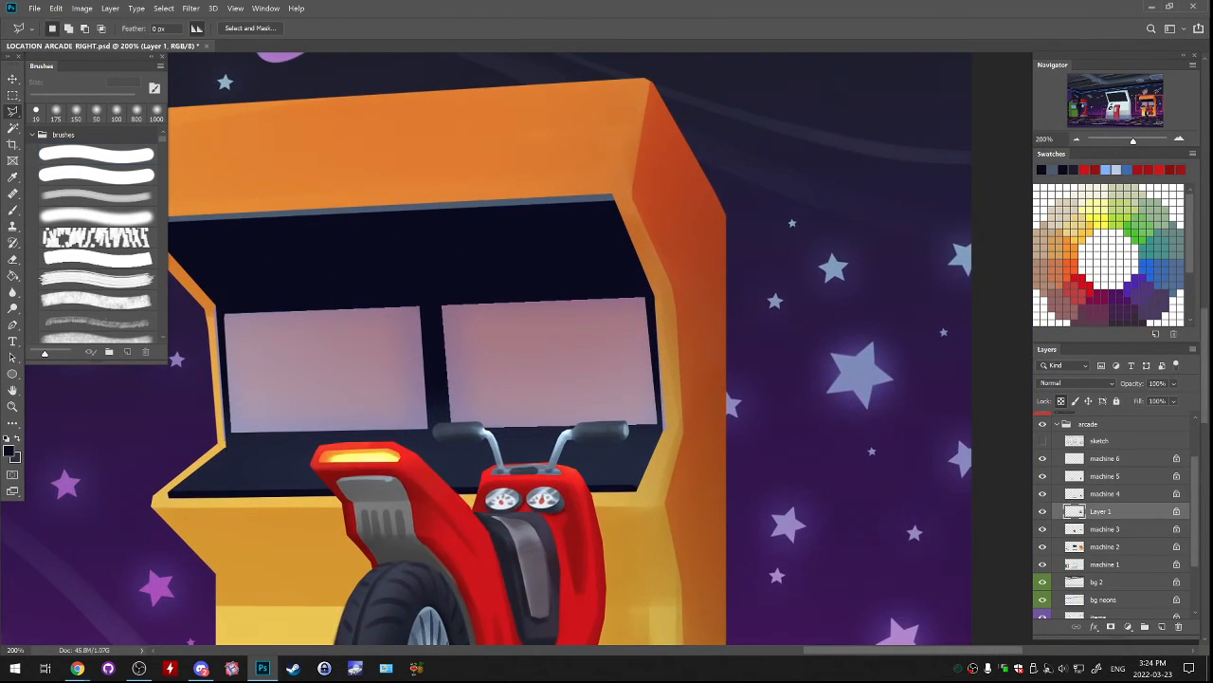
pyautogui.moveTo(474, 379); pyautogui.dragTo(686, 342)
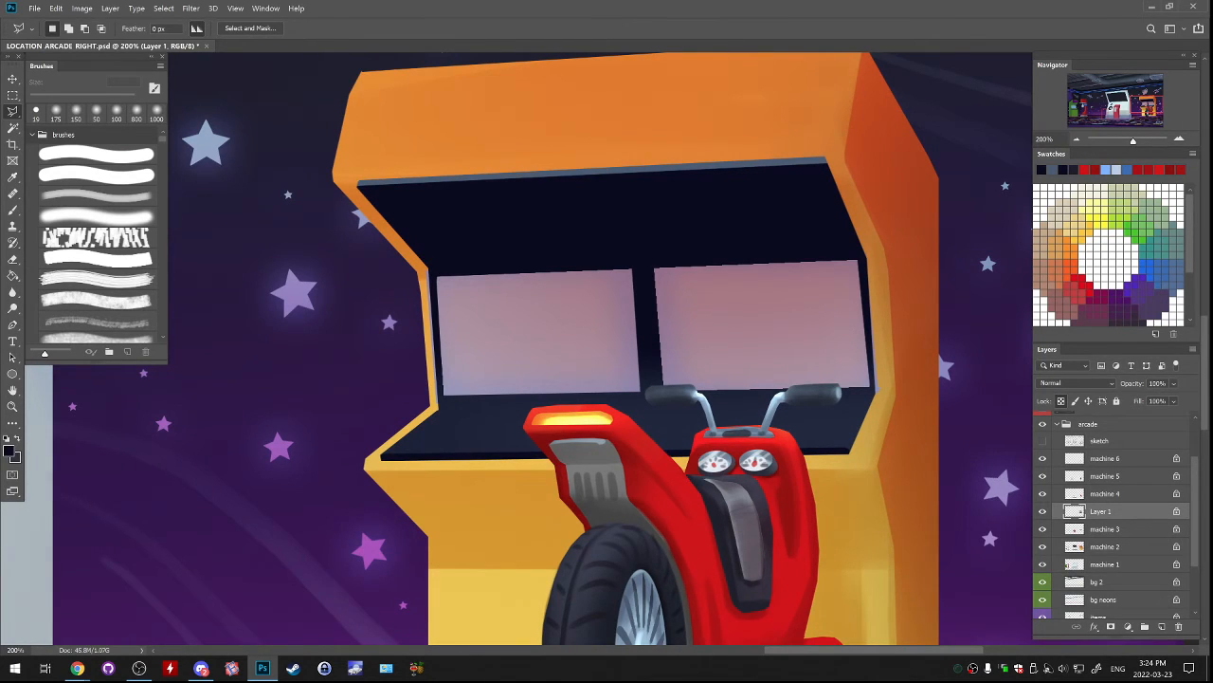
pyautogui.moveTo(357, 192)
pyautogui.mouseDown()
pyautogui.moveTo(386, 322)
pyautogui.moveTo(355, 193)
pyautogui.mouseUp()
pyautogui.press('Delete')
pyautogui.hotkey('ctrl', 'd')
# Outline the whole screen recess, from its upper edge down across the control panel, with the Polygonal Lasso.
pyautogui.click(437, 409)
pyautogui.click(427, 270)
pyautogui.click(352, 181)
pyautogui.click(826, 157)
pyautogui.click(869, 258)
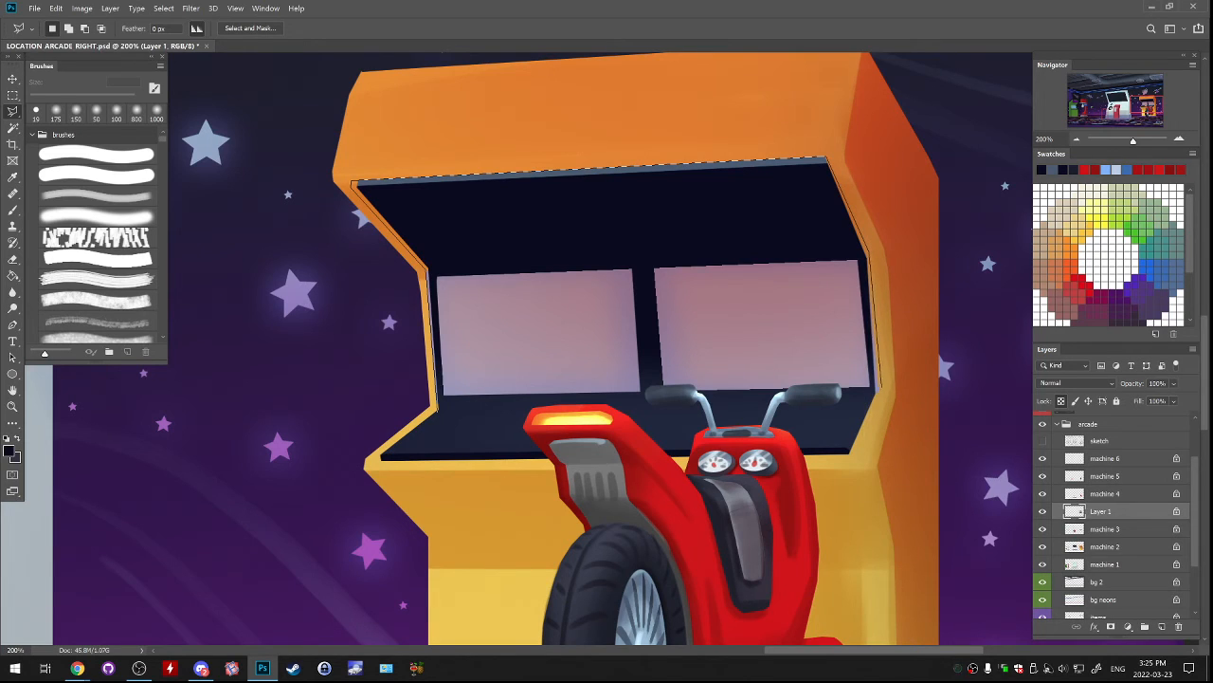
pyautogui.click(878, 389)
pyautogui.click(484, 439)
pyautogui.click(462, 431)
pyautogui.click(437, 409)
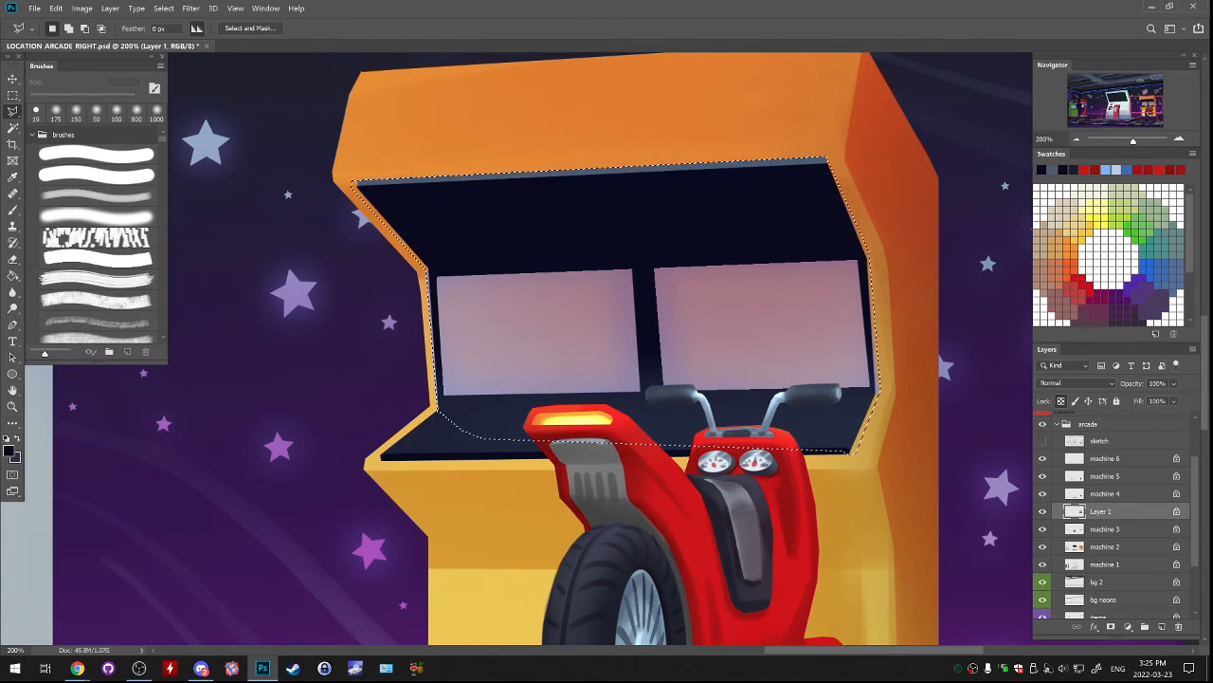
# Add a new layer above machine 3, fill the recess selection with dark navy, and deselect.
pyautogui.click(1118, 529)
pyautogui.click(1162, 627)
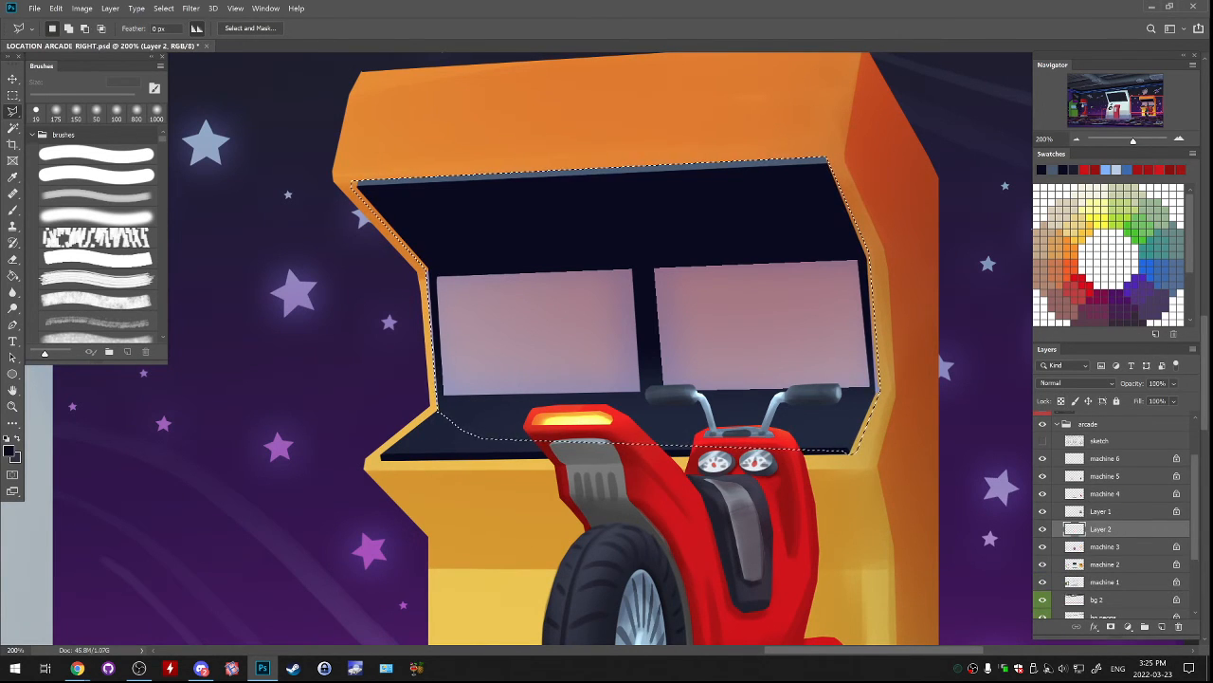
pyautogui.press('g')
pyautogui.click(759, 327)
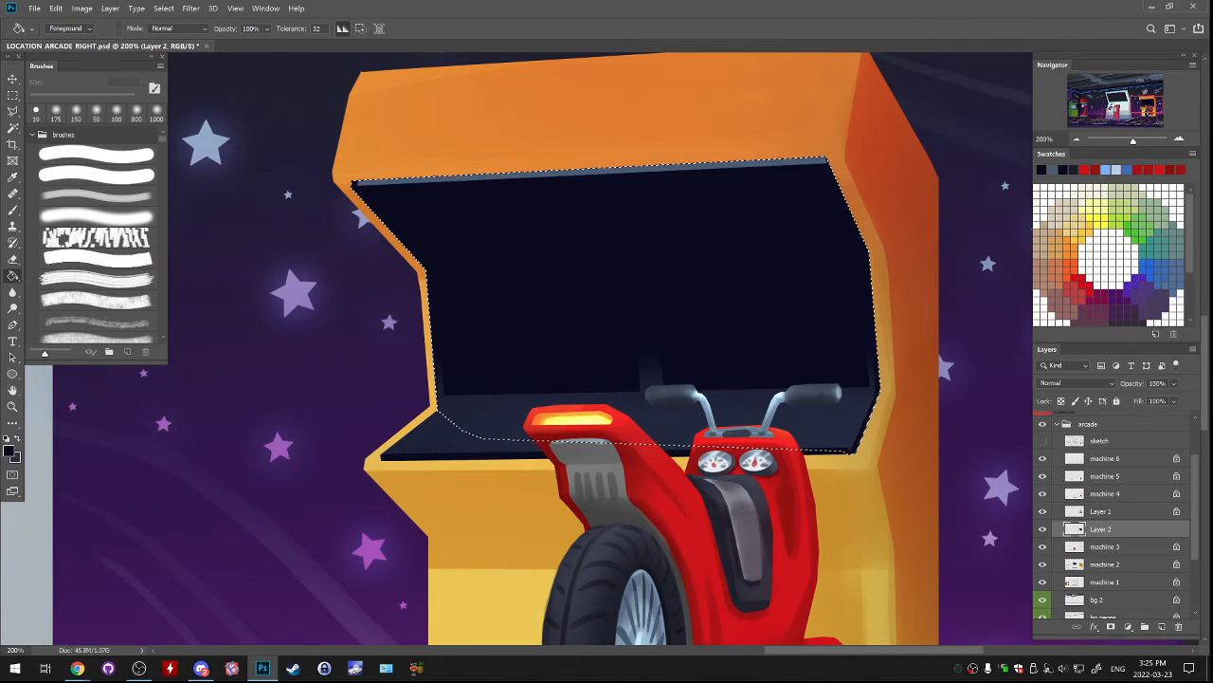
pyautogui.hotkey('ctrl', 'd')
# Cut the area covering the two screens and the control panel out of Layer 2's navy fill, keeping a dark rim.
pyautogui.press('l')
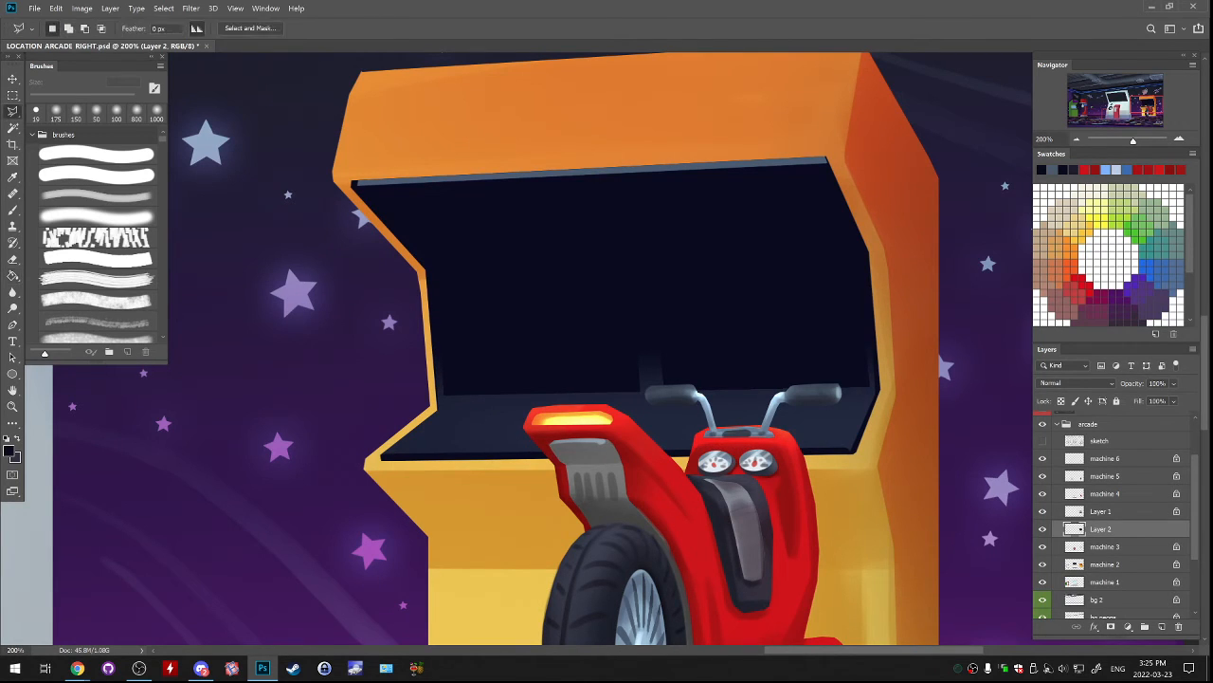
pyautogui.click(441, 408)
pyautogui.click(429, 252)
pyautogui.click(567, 217)
pyautogui.click(844, 228)
pyautogui.click(860, 252)
pyautogui.click(873, 389)
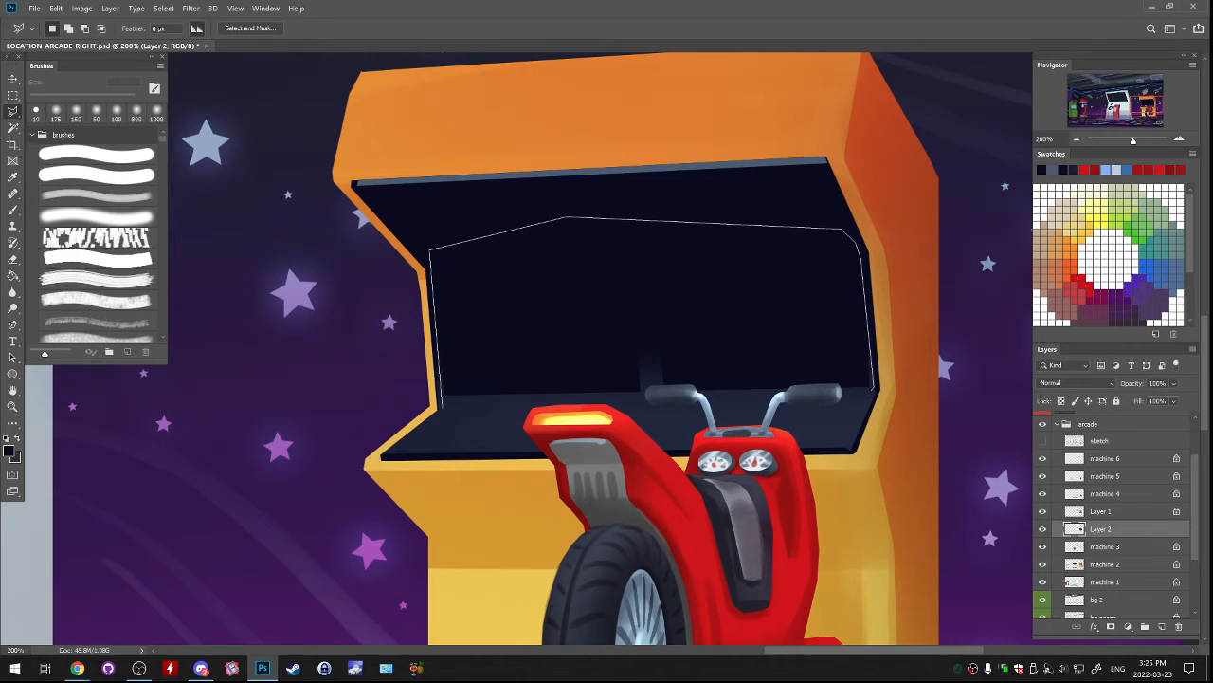
pyautogui.click(816, 418)
pyautogui.click(442, 408)
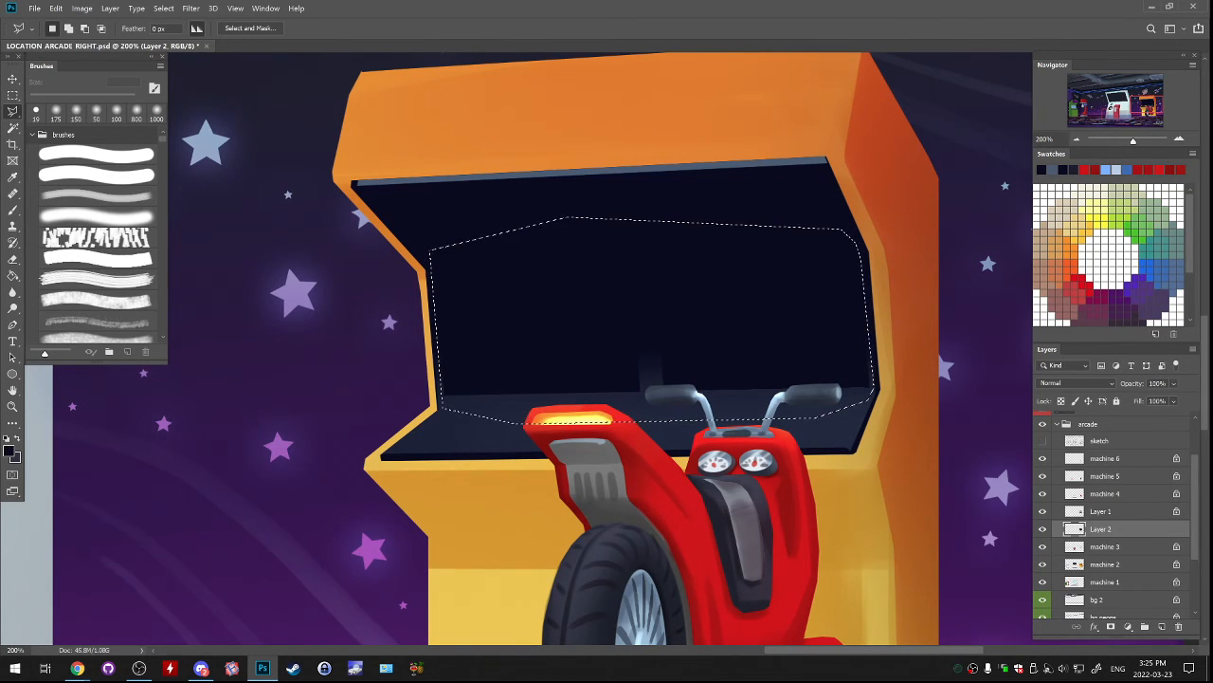
pyautogui.press('Delete')
pyautogui.hotkey('ctrl', 'd')
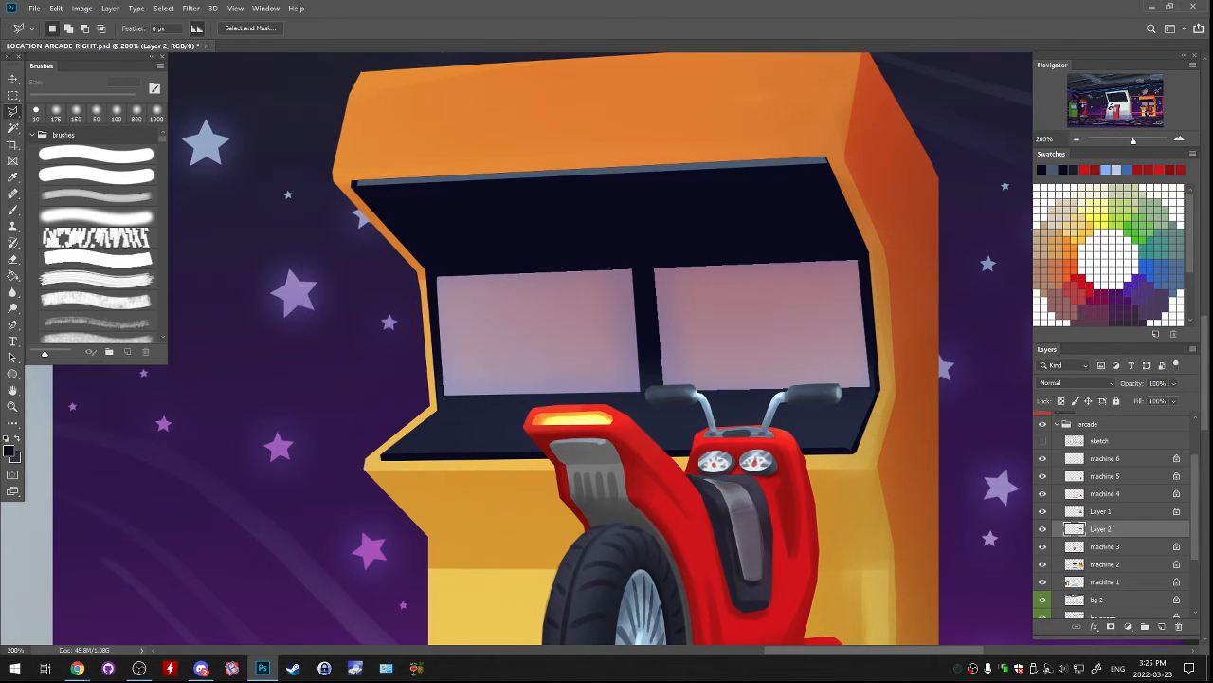
# Merge Layer 1 with the Layer 2 rim beneath it.
pyautogui.keyDown('ctrl'); pyautogui.click(1102, 512); pyautogui.keyUp('ctrl')
pyautogui.keyDown('ctrl'); pyautogui.click(1102, 512); pyautogui.keyUp('ctrl')
pyautogui.keyDown('ctrl'); pyautogui.click(1101, 512); pyautogui.keyUp('ctrl')
pyautogui.hotkey('ctrl', 'e')
# Select the narrow strip beside the left screen and paint it with the lighter navy sampled from the control panel.
pyautogui.press('b')
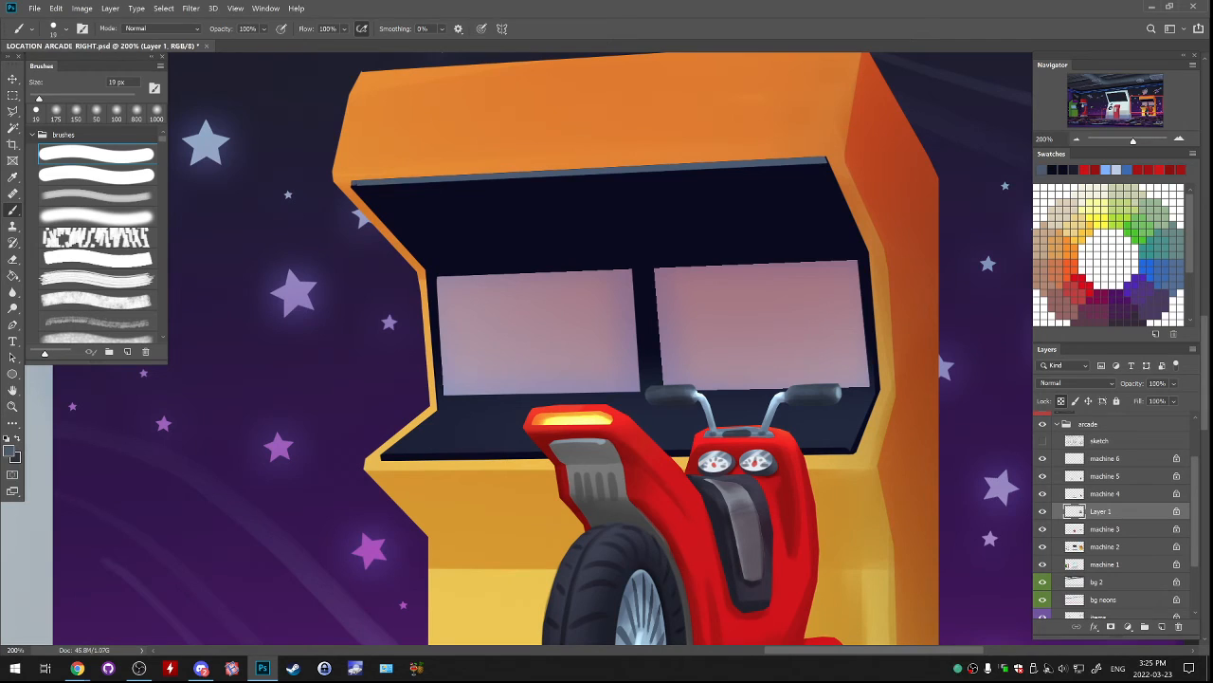
pyautogui.keyDown('alt'); pyautogui.click(802, 190); pyautogui.keyUp('alt')
pyautogui.keyDown('alt'); pyautogui.click(836, 426); pyautogui.keyUp('alt')
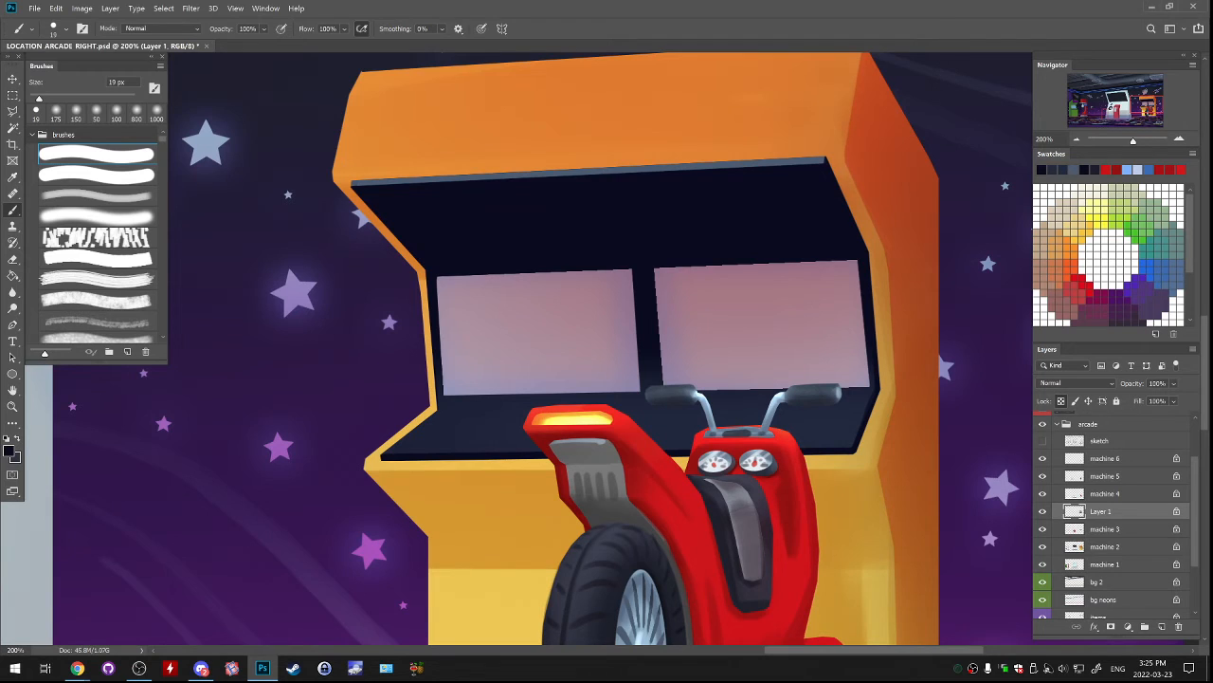
pyautogui.press('l')
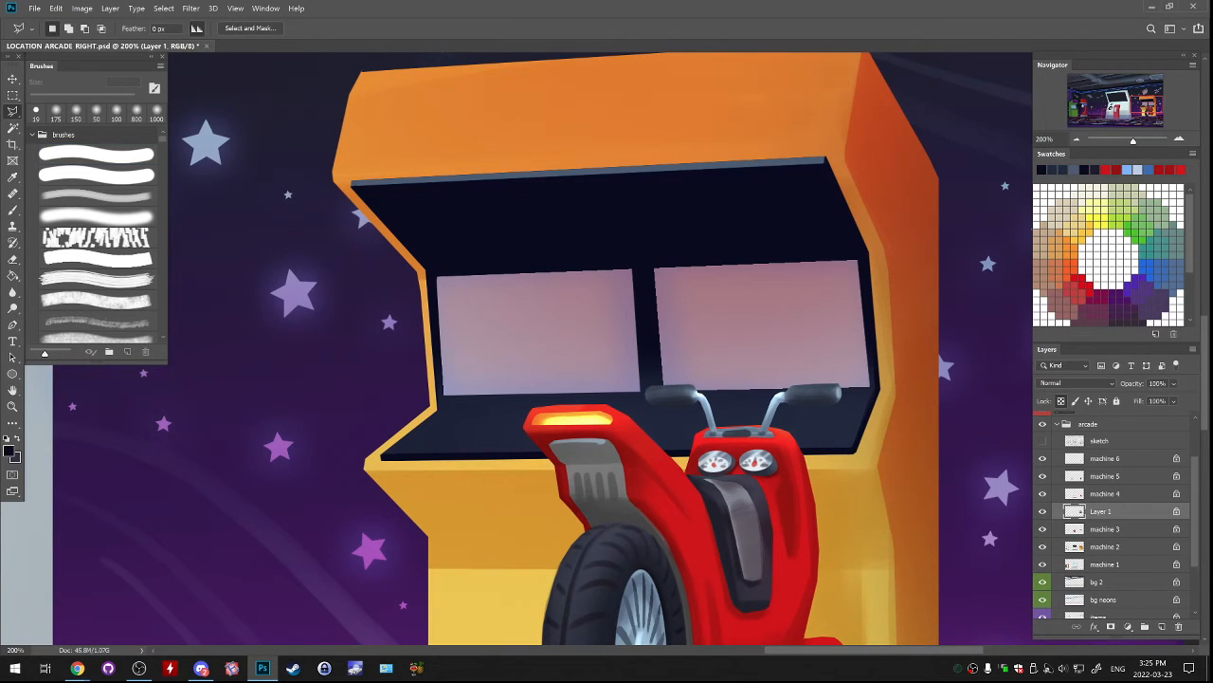
pyautogui.moveTo(438, 277); pyautogui.dragTo(440, 398)
pyautogui.press('b')
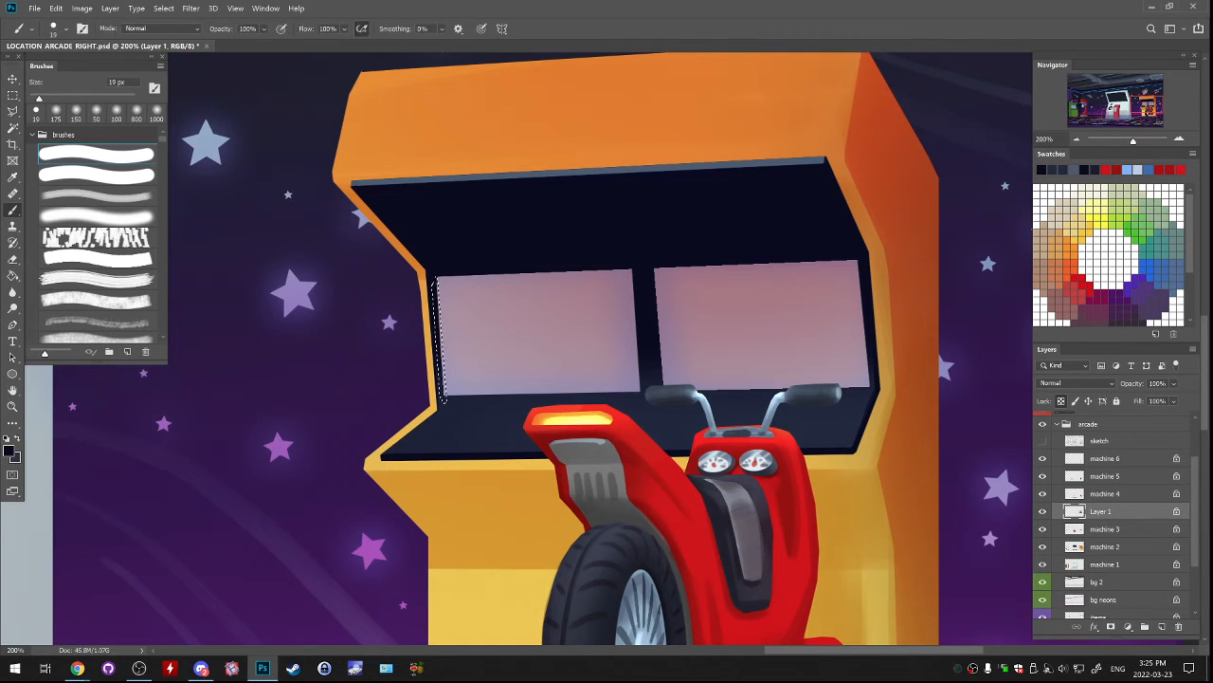
pyautogui.press('/')
pyautogui.keyDown('alt'); pyautogui.click(450, 408); pyautogui.keyUp('alt')
pyautogui.keyDown('alt'); pyautogui.click(450, 410); pyautogui.keyUp('alt')
pyautogui.moveTo(443, 397); pyautogui.dragTo(437, 287)
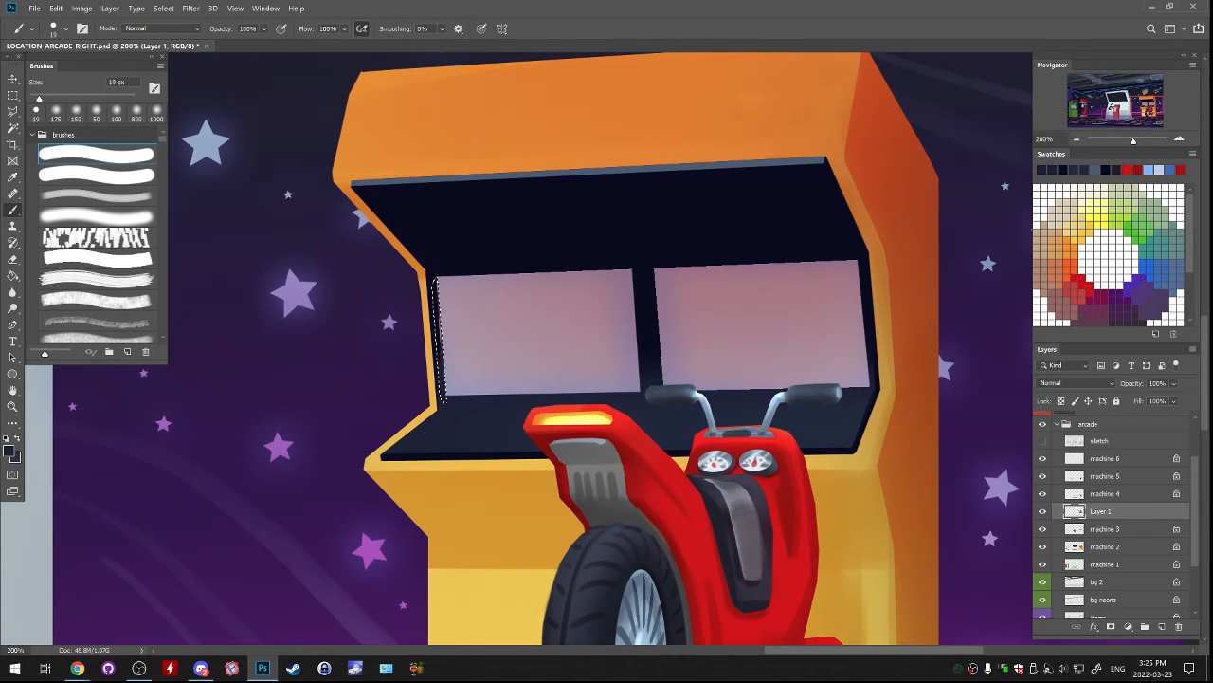
pyautogui.hotkey('ctrl', 'd')
# Select the narrow strip beside the right screen and paint it in the same lighter navy, then deselect.
pyautogui.press('l')
pyautogui.moveTo(859, 261)
pyautogui.mouseDown()
pyautogui.moveTo(868, 389)
pyautogui.moveTo(862, 262)
pyautogui.mouseUp()
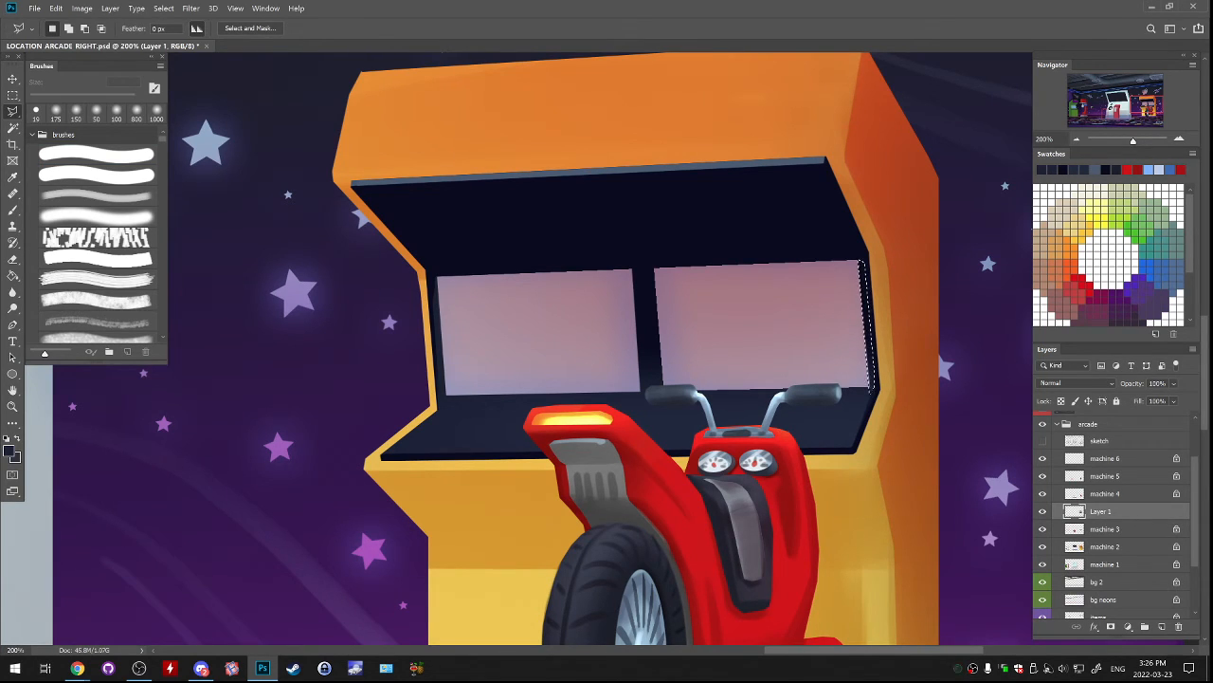
pyautogui.press('b')
pyautogui.hotkey('ctrl', 'h')
pyautogui.moveTo(870, 362); pyautogui.dragTo(863, 275)
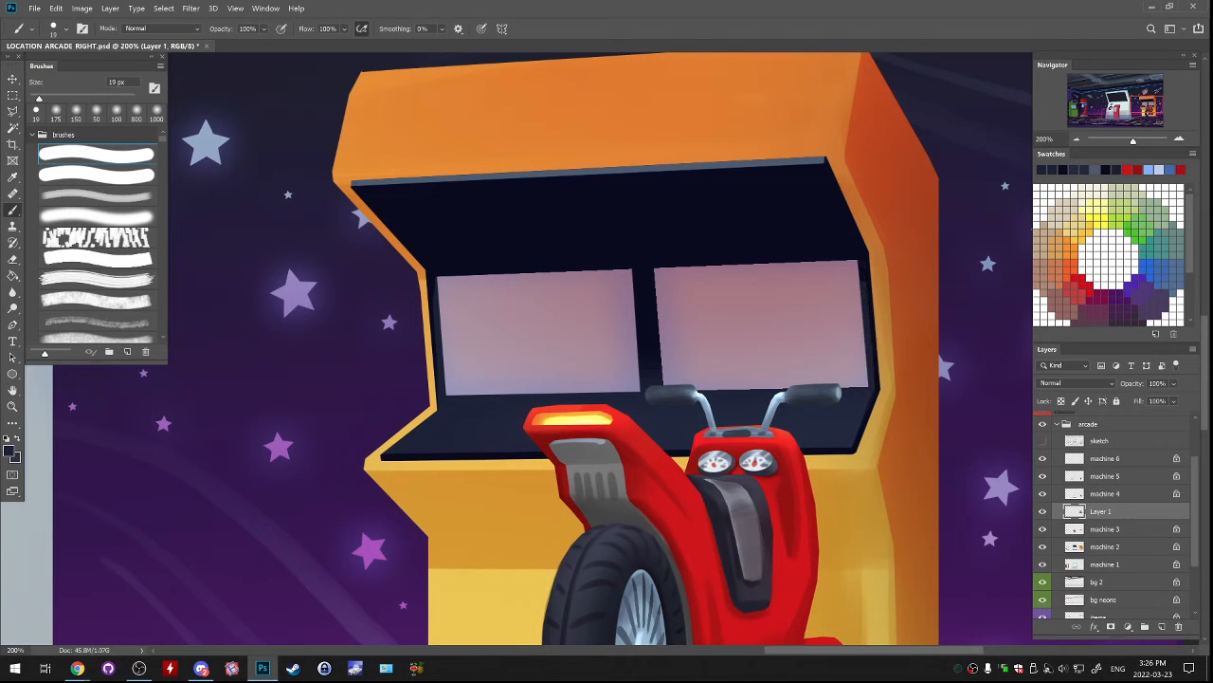
pyautogui.hotkey('ctrl', 'h')
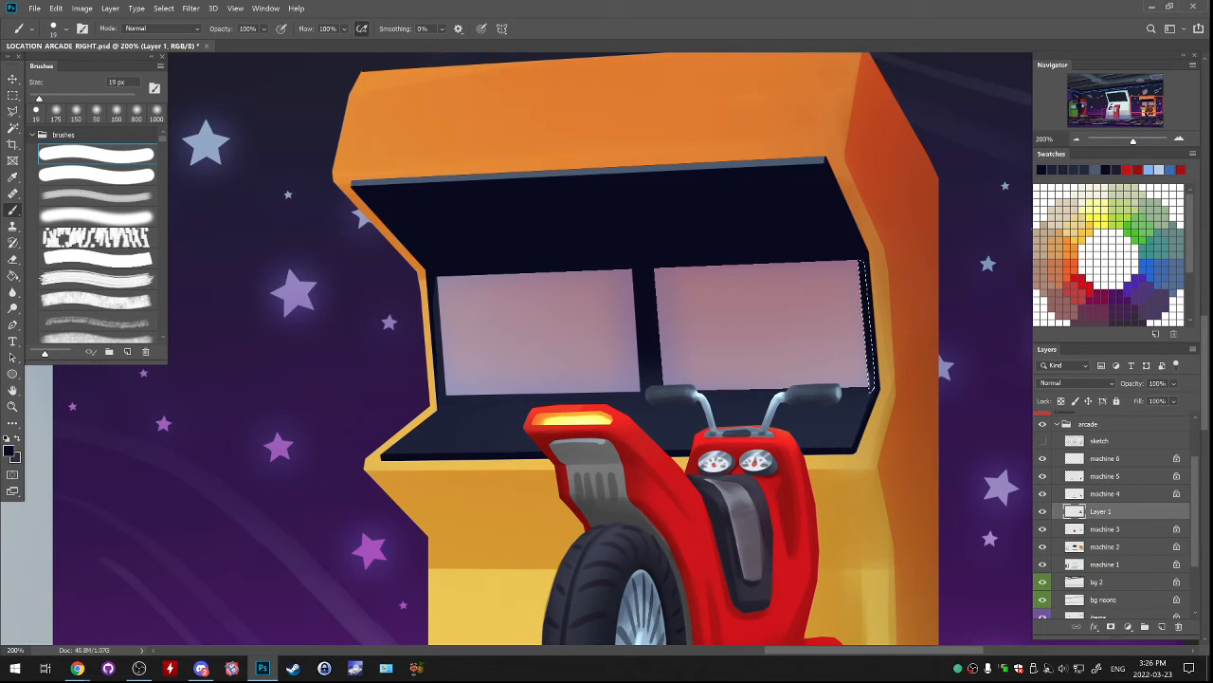
pyautogui.hotkey('ctrl', 'd')
# On the machine 2 layer, paint a thin dark-orange line along the lower edge of the control panel recess with a 10 px brush.
pyautogui.hotkey('ctrl', '-')
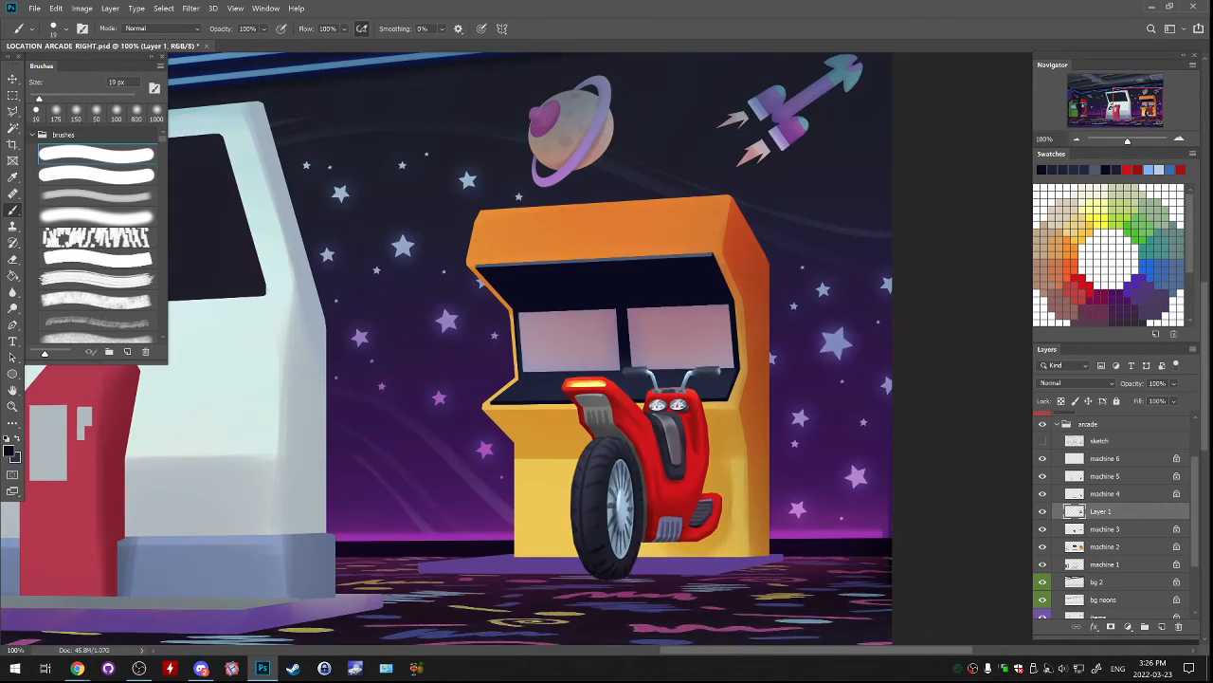
pyautogui.hotkey('ctrl', '+')
pyautogui.hotkey('ctrl', '-')
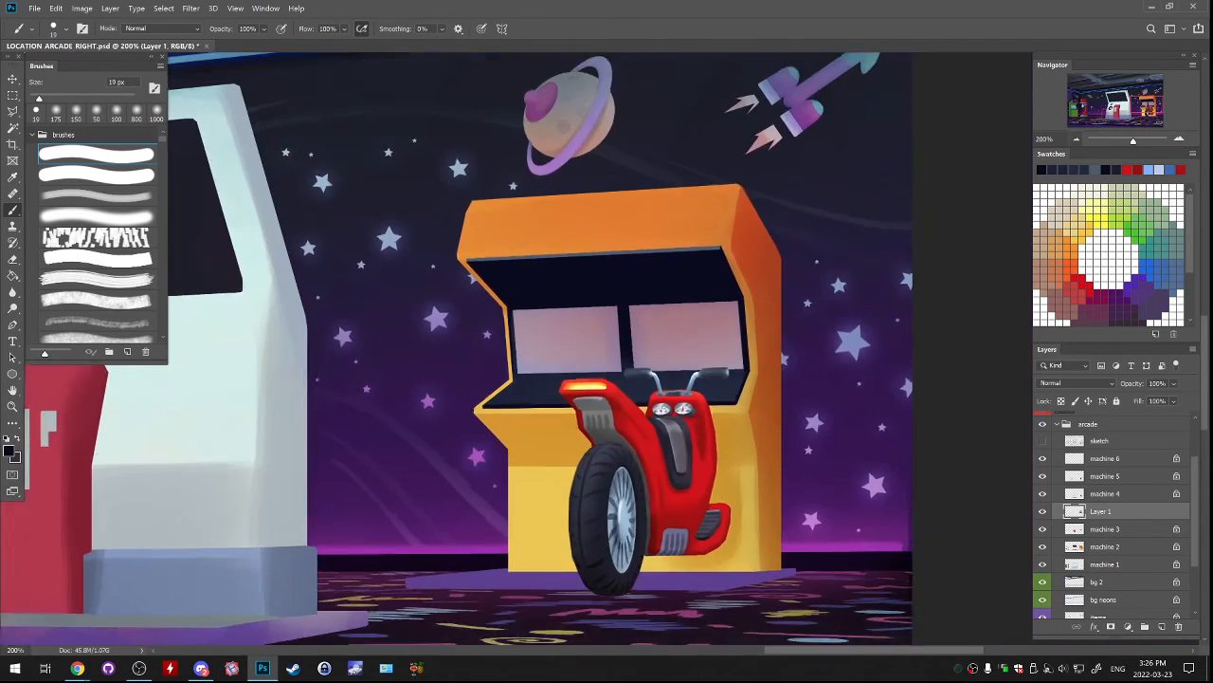
pyautogui.click(1043, 511)
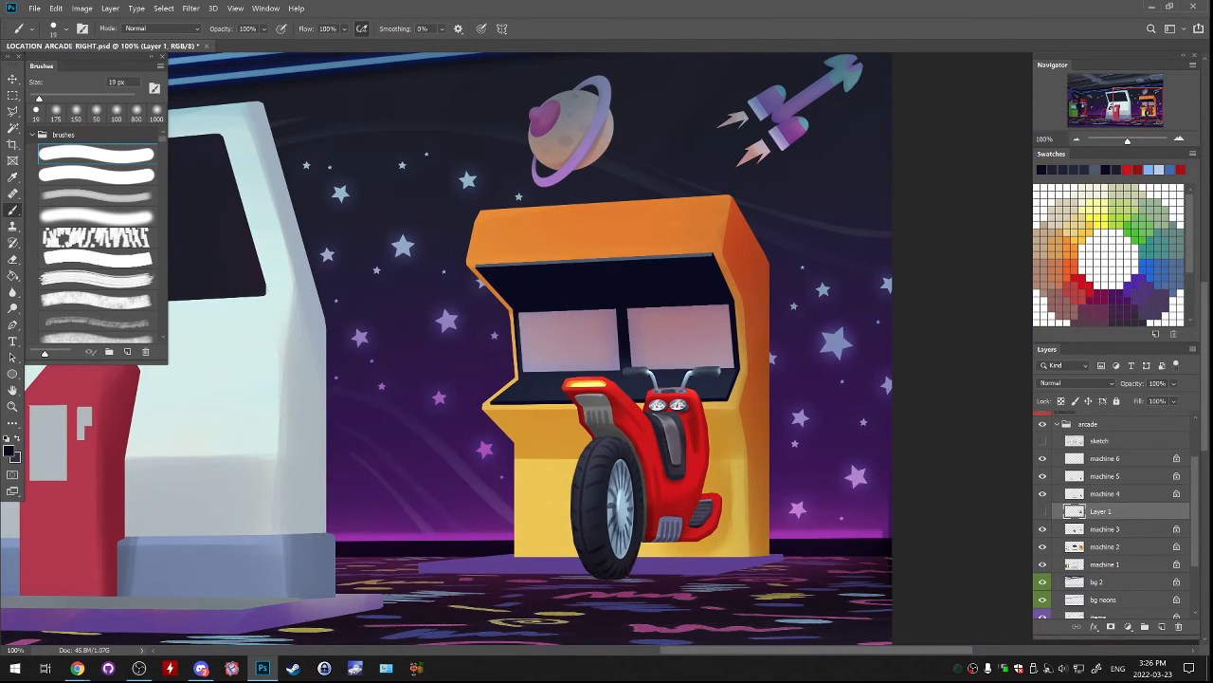
pyautogui.click(1043, 511)
pyautogui.click(1042, 547)
pyautogui.click(1043, 547)
pyautogui.click(1105, 547)
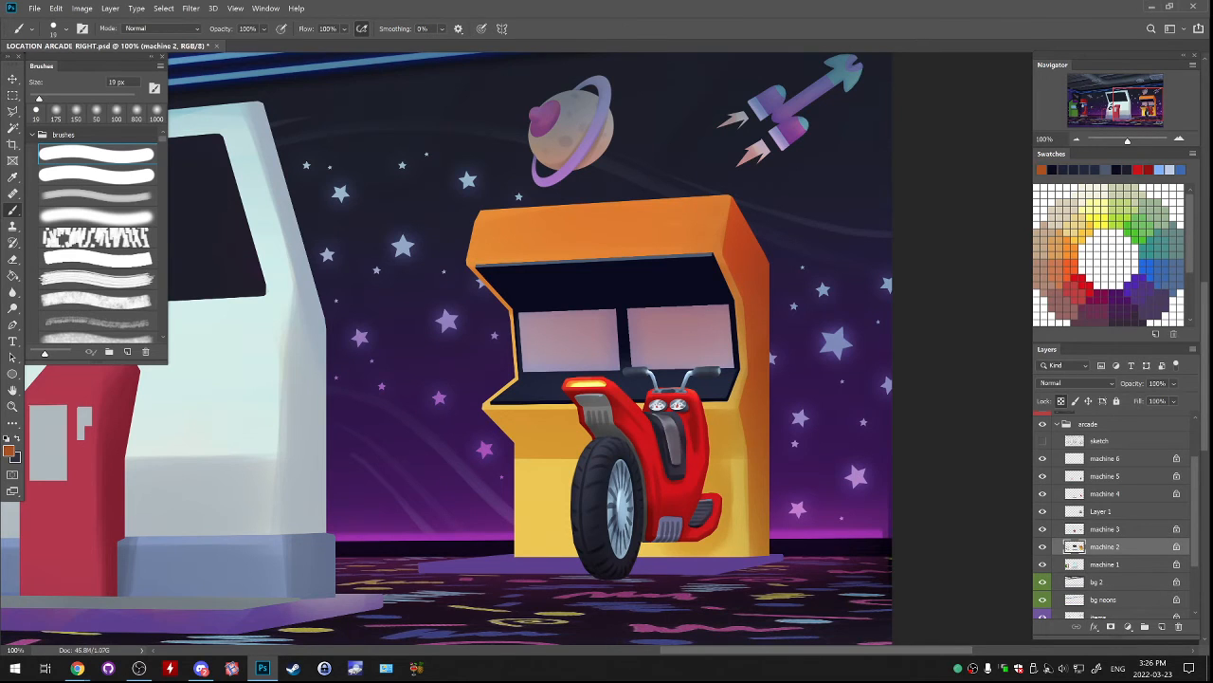
pyautogui.hotkey('ctrl', '+')
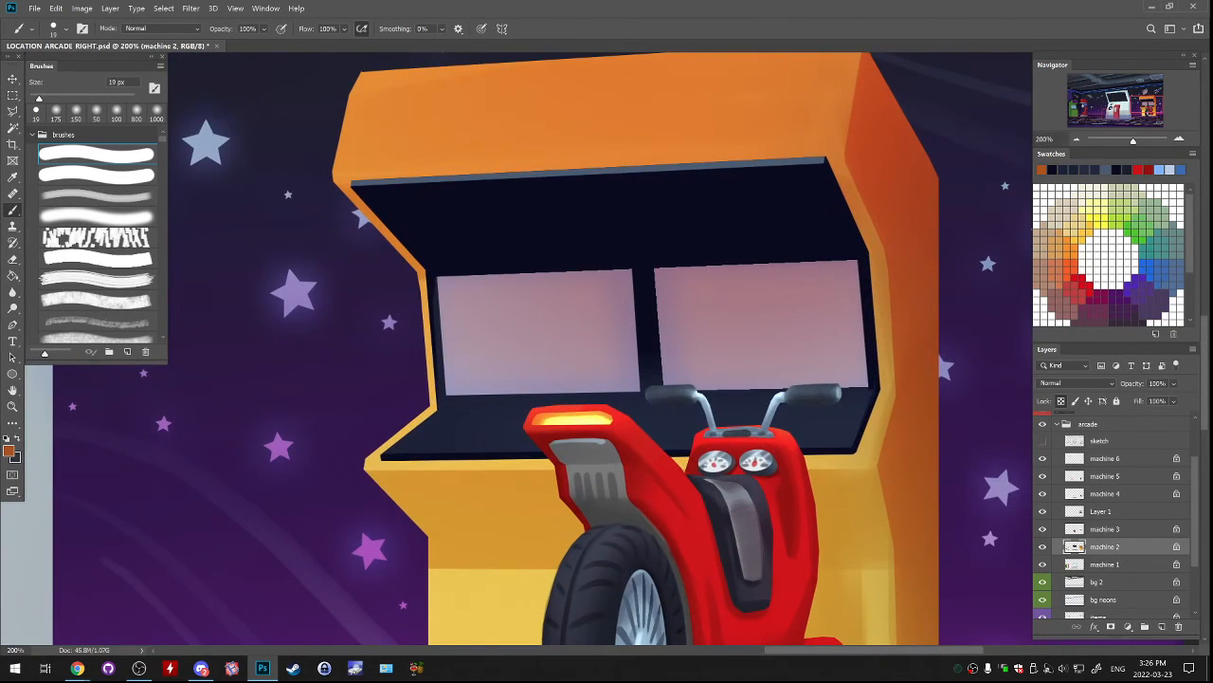
pyautogui.press('[')
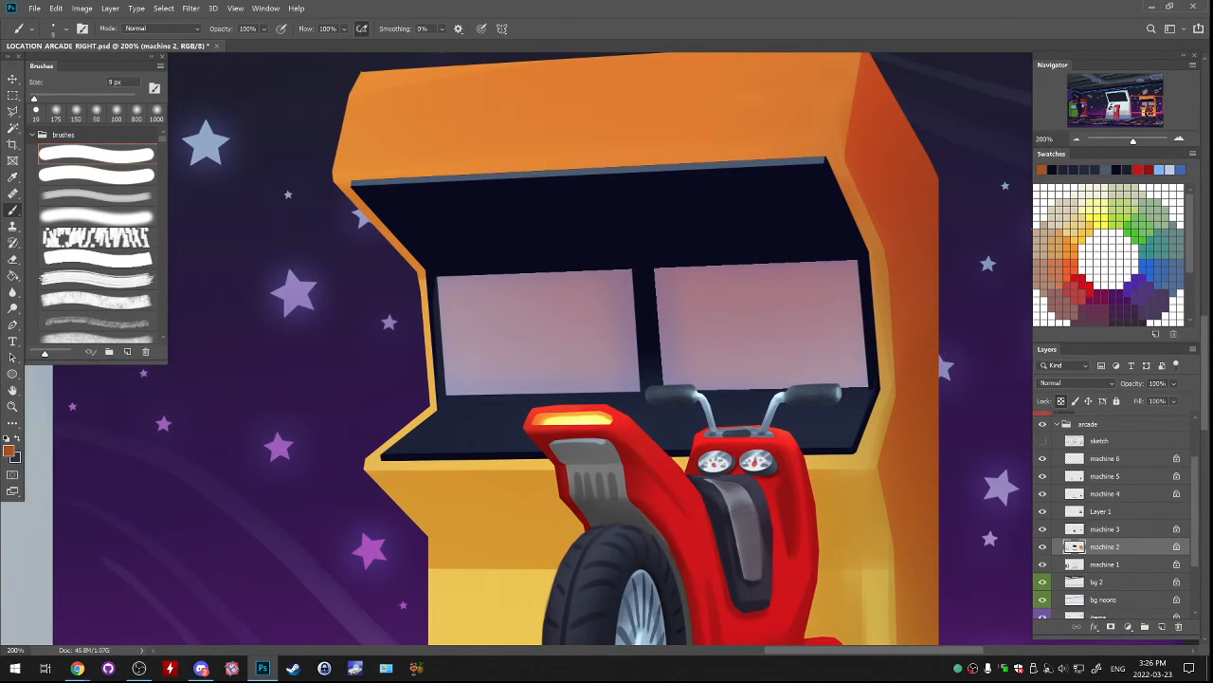
pyautogui.press(']')
pyautogui.click(382, 461)
pyautogui.keyDown('shift'); pyautogui.click(858, 455); pyautogui.keyUp('shift')
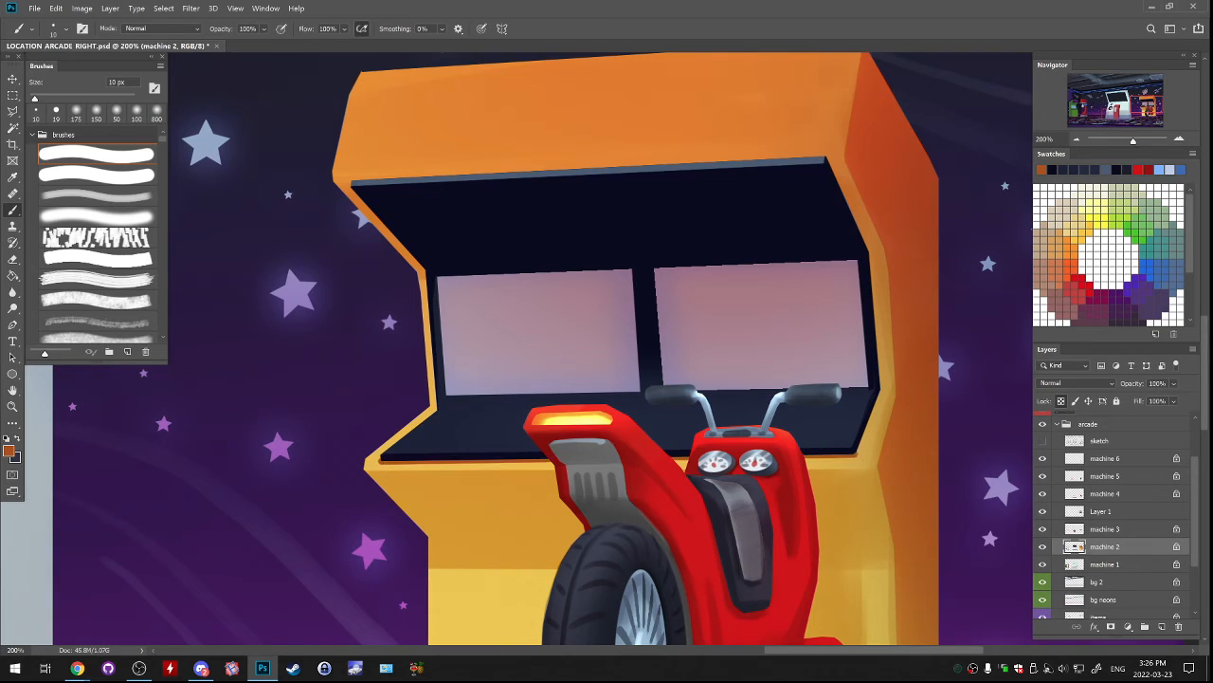
# Continue the thin dark-orange line up the right edge of the screen recess to its upper corner.
pyautogui.keyDown('shift'); pyautogui.click(882, 387); pyautogui.keyUp('shift')
pyautogui.keyDown('shift'); pyautogui.click(870, 252); pyautogui.keyUp('shift')
pyautogui.keyDown('shift'); pyautogui.click(827, 157); pyautogui.keyUp('shift')
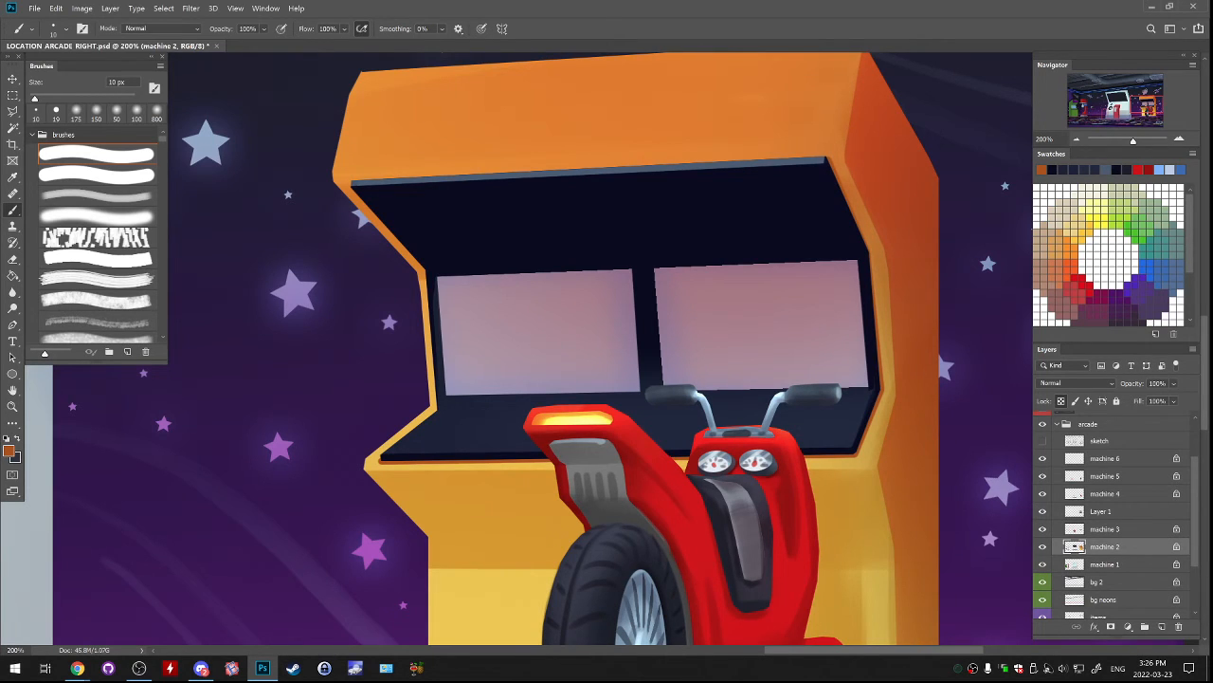
# Sample the red-orange from the cabinet's side and switch to the soft textured 200 px brush.
pyautogui.keyDown('alt'); pyautogui.click(896, 184); pyautogui.keyUp('alt')
pyautogui.click(97, 195)
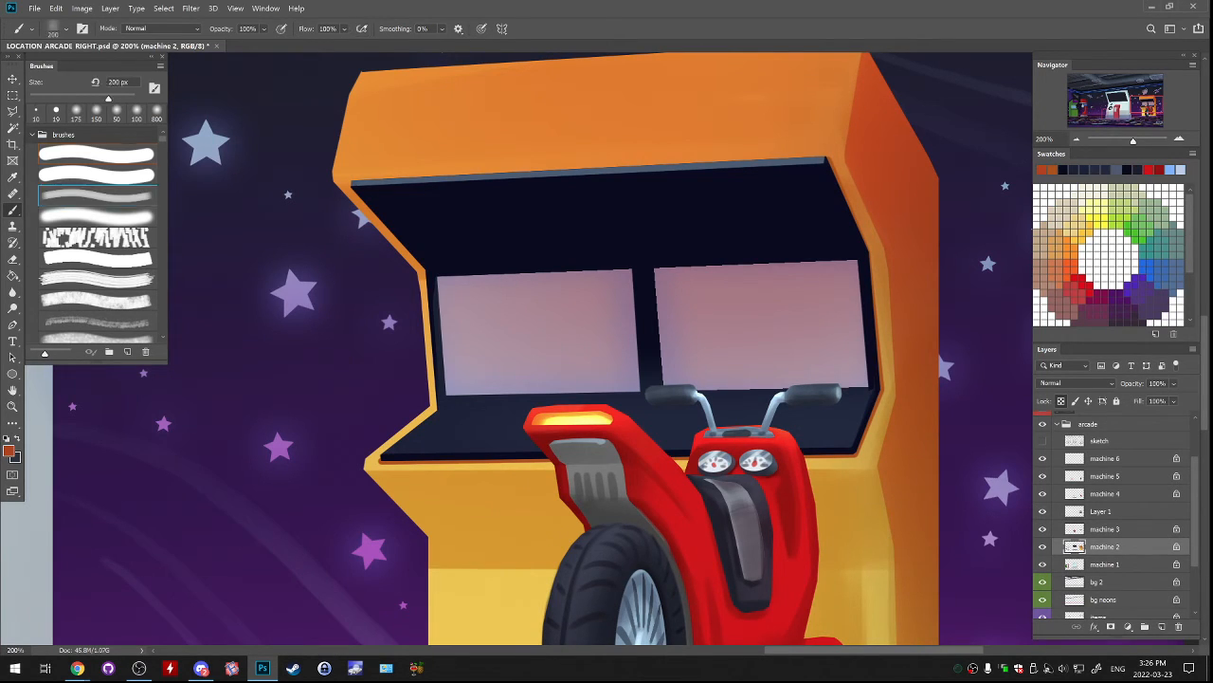
# Try to shade the lower edge of the cabinet's orange top front with long red-orange strokes.
pyautogui.moveTo(343, 181)
pyautogui.mouseDown()
pyautogui.moveTo(521, 169)
pyautogui.moveTo(474, 172)
pyautogui.mouseUp()
pyautogui.hotkey('ctrl', 'z')
pyautogui.hotkey('ctrl', 'z')
pyautogui.hotkey('ctrl', 'z')
pyautogui.moveTo(345, 182)
pyautogui.mouseDown()
pyautogui.moveTo(796, 159)
pyautogui.moveTo(759, 161)
pyautogui.mouseUp()
pyautogui.hotkey('ctrl', 'z')
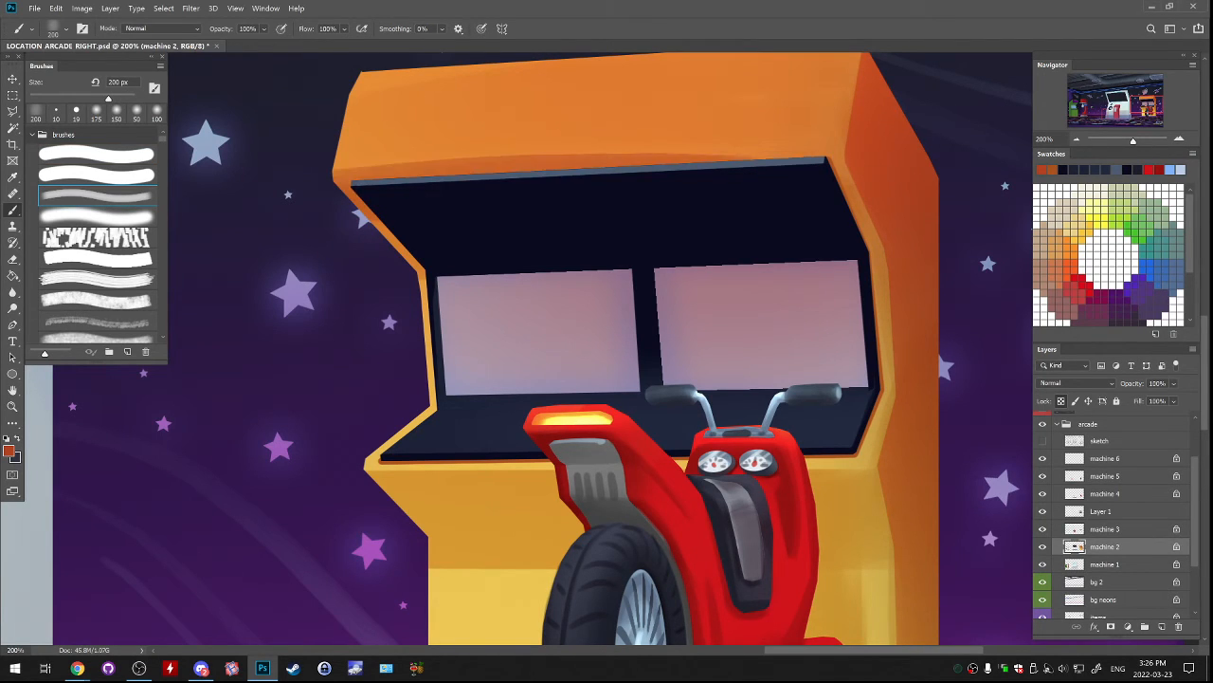
pyautogui.hotkey('ctrl', 'z')
pyautogui.moveTo(343, 180)
pyautogui.mouseDown()
pyautogui.moveTo(374, 209)
pyautogui.moveTo(607, 168)
pyautogui.moveTo(403, 178)
pyautogui.moveTo(630, 167)
pyautogui.mouseUp()
pyautogui.hotkey('ctrl', 'z')
pyautogui.moveTo(436, 175); pyautogui.dragTo(716, 163)
pyautogui.moveTo(564, 169); pyautogui.dragTo(804, 157)
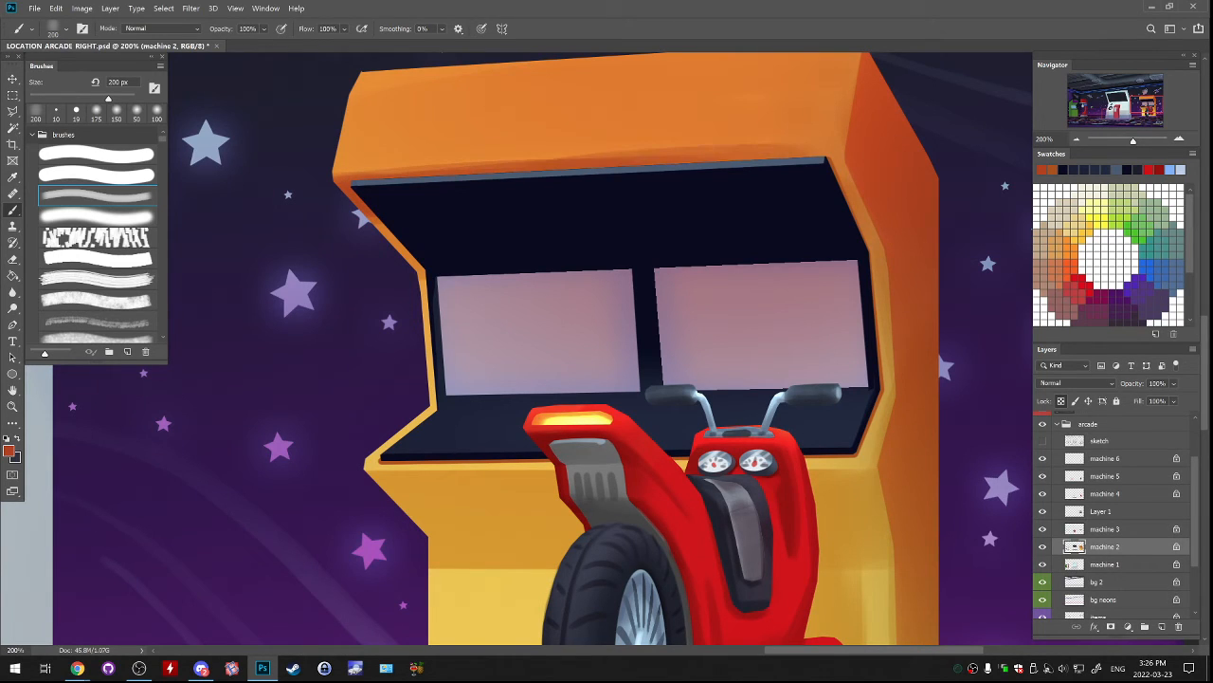
pyautogui.hotkey('ctrl', 'z')
pyautogui.hotkey('ctrl', 'z')
pyautogui.hotkey('ctrl', 'z')
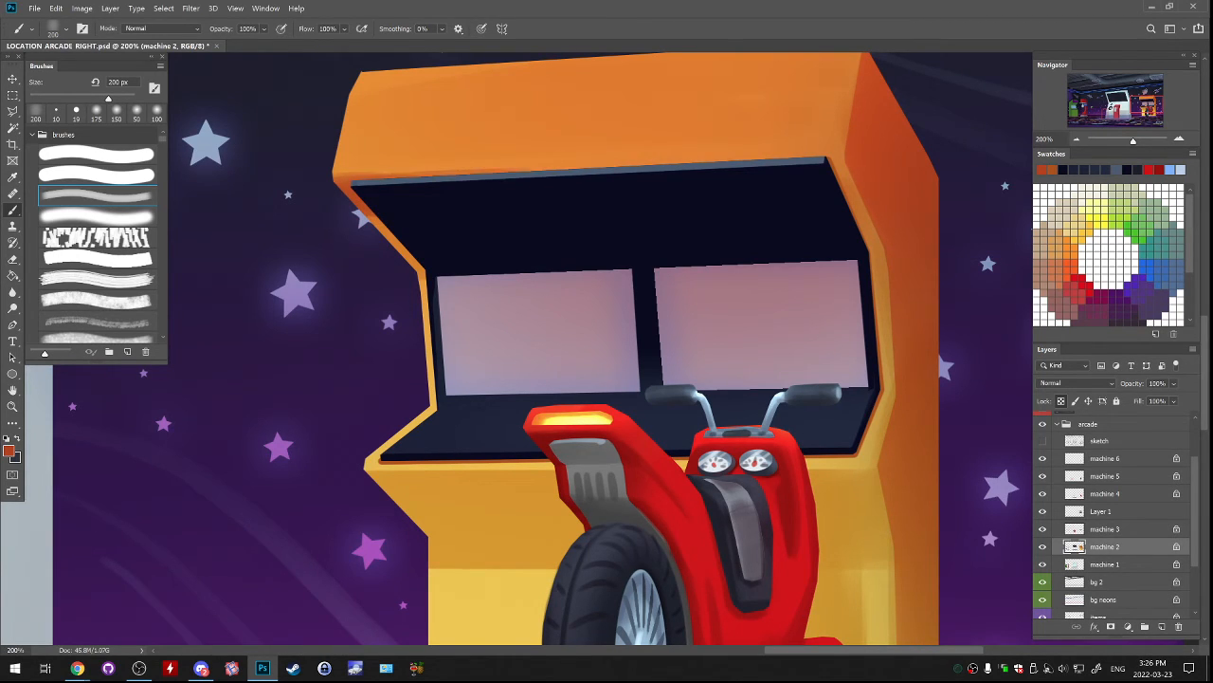
# Shade the orange top front's lower edge, the slanted left rim and the right rim of the recess with soft red-orange strokes.
pyautogui.moveTo(417, 175); pyautogui.dragTo(626, 166)
pyautogui.moveTo(531, 170); pyautogui.dragTo(759, 160)
pyautogui.moveTo(652, 164)
pyautogui.mouseDown()
pyautogui.moveTo(815, 156)
pyautogui.moveTo(842, 172)
pyautogui.mouseUp()
pyautogui.moveTo(369, 214); pyautogui.dragTo(425, 278)
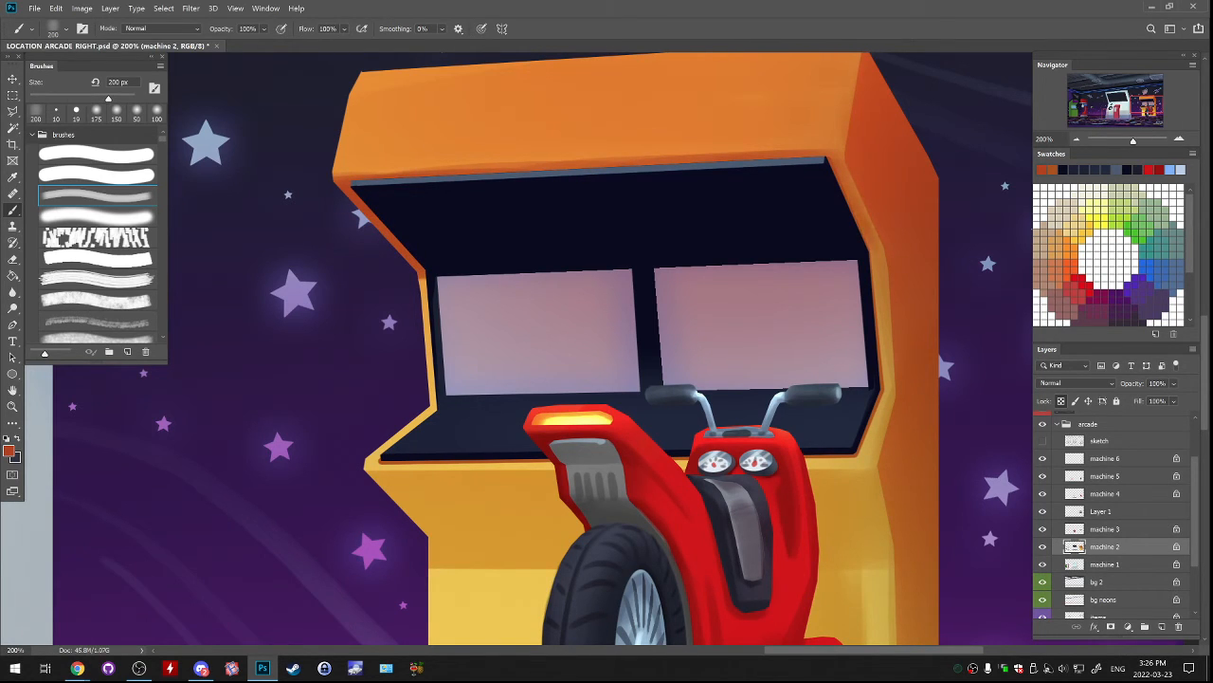
pyautogui.moveTo(871, 250); pyautogui.dragTo(877, 260)
# Shade the cabinet's right front edge beside and below the control panel with sampled dark orange and an 80 px brush.
pyautogui.moveTo(663, 379)
pyautogui.mouseDown()
pyautogui.moveTo(726, 285)
pyautogui.moveTo(627, 363)
pyautogui.moveTo(638, 343)
pyautogui.moveTo(625, 326)
pyautogui.mouseUp()
pyautogui.keyDown('alt'); pyautogui.click(438, 244); pyautogui.keyUp('alt')
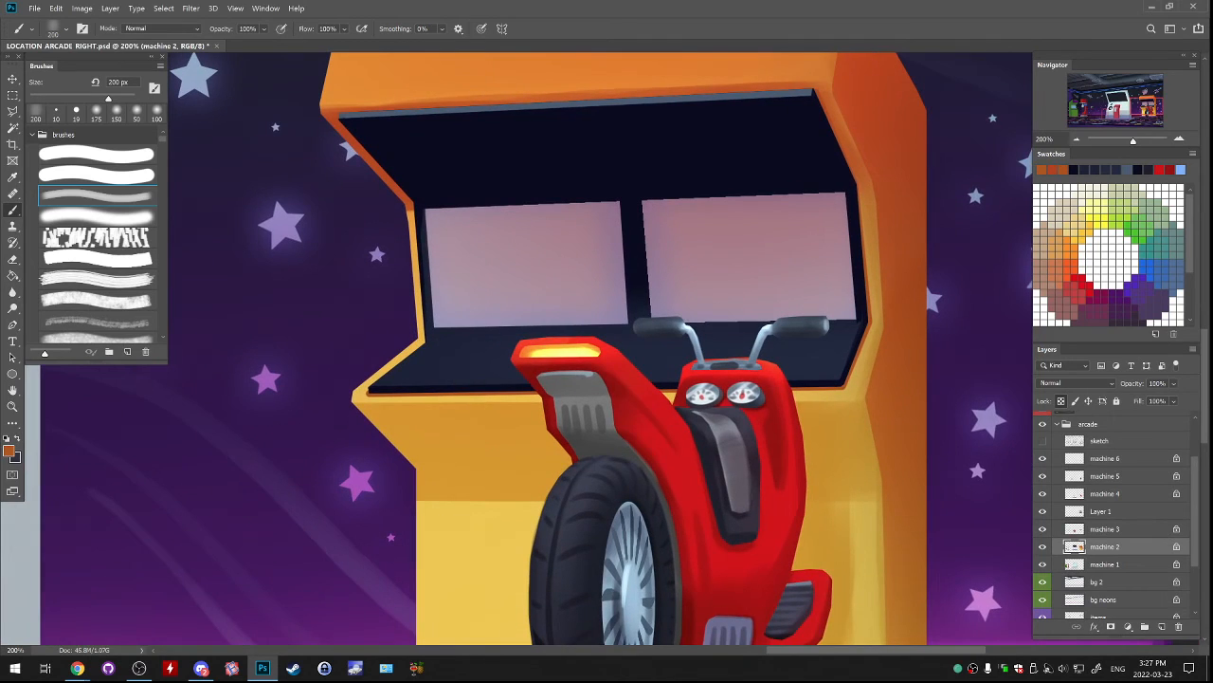
pyautogui.press('[')
pyautogui.press('[')
pyautogui.press('[')
pyautogui.press('[')
pyautogui.press('[')
pyautogui.press('[')
pyautogui.press('[')
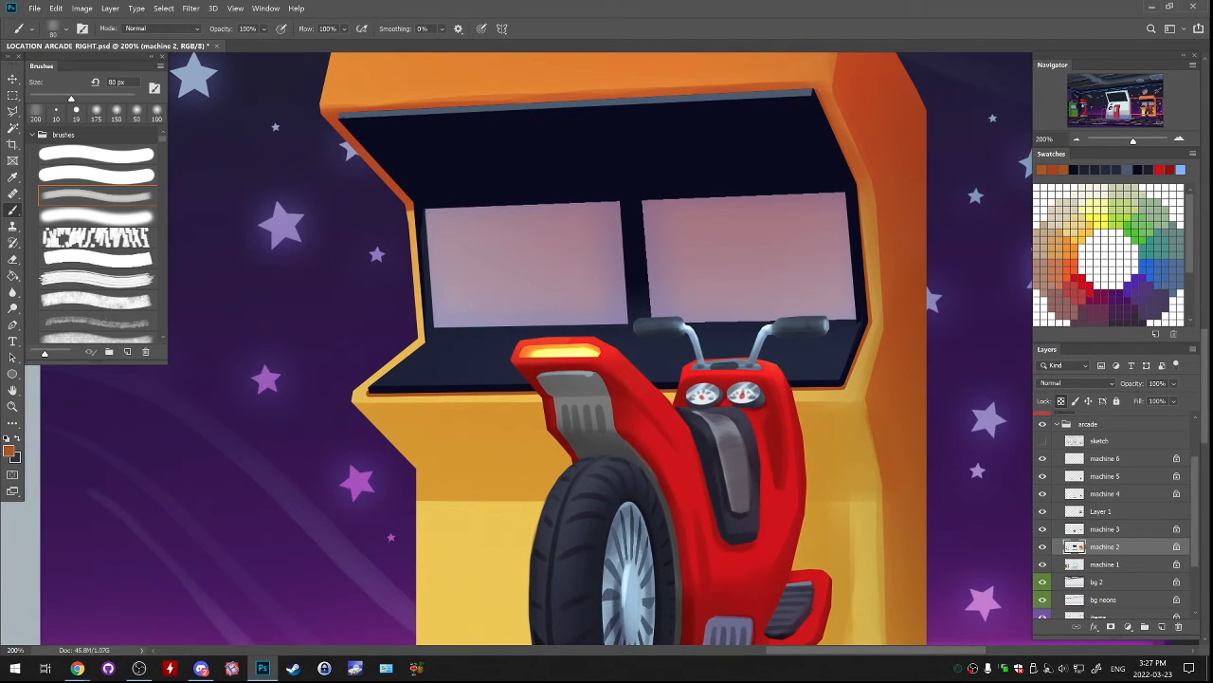
pyautogui.moveTo(870, 408)
pyautogui.mouseDown()
pyautogui.moveTo(881, 489)
pyautogui.moveTo(866, 413)
pyautogui.moveTo(880, 477)
pyautogui.mouseUp()
pyautogui.hotkey('ctrl', 'z')
pyautogui.hotkey('ctrl', 'z')
pyautogui.keyDown('alt'); pyautogui.click(887, 434); pyautogui.keyUp('alt')
pyautogui.moveTo(870, 427); pyautogui.dragTo(880, 487)
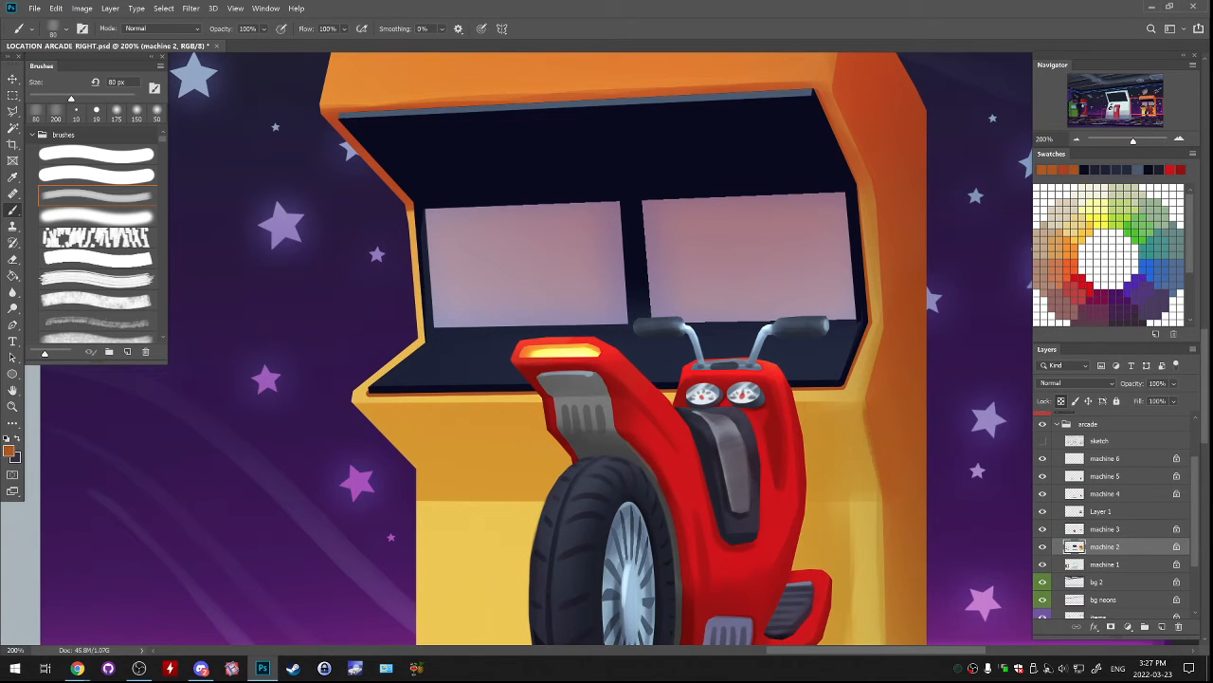
# Examine the shaded cabinet within the whole scene and check what Layer 1 and machine 3 contain by toggling their visibility.
pyautogui.moveTo(806, 369); pyautogui.dragTo(840, 489)
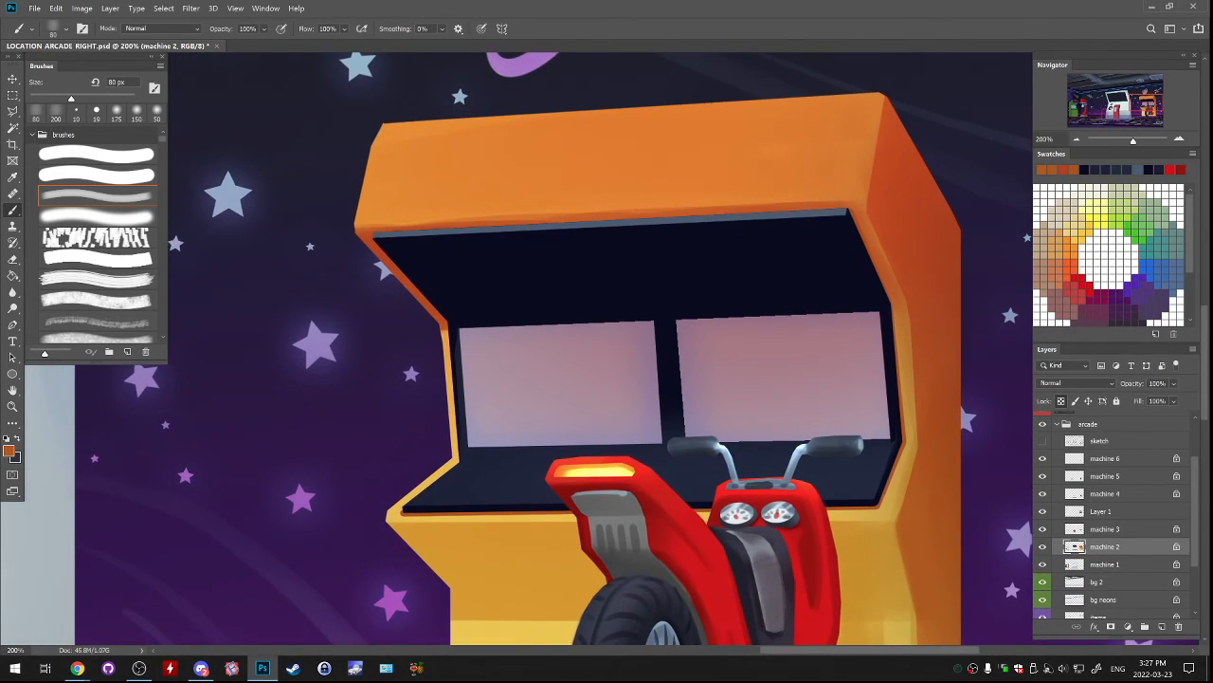
pyautogui.hotkey('ctrl', '-')
pyautogui.hotkey('ctrl', '-')
pyautogui.hotkey('ctrl', '-')
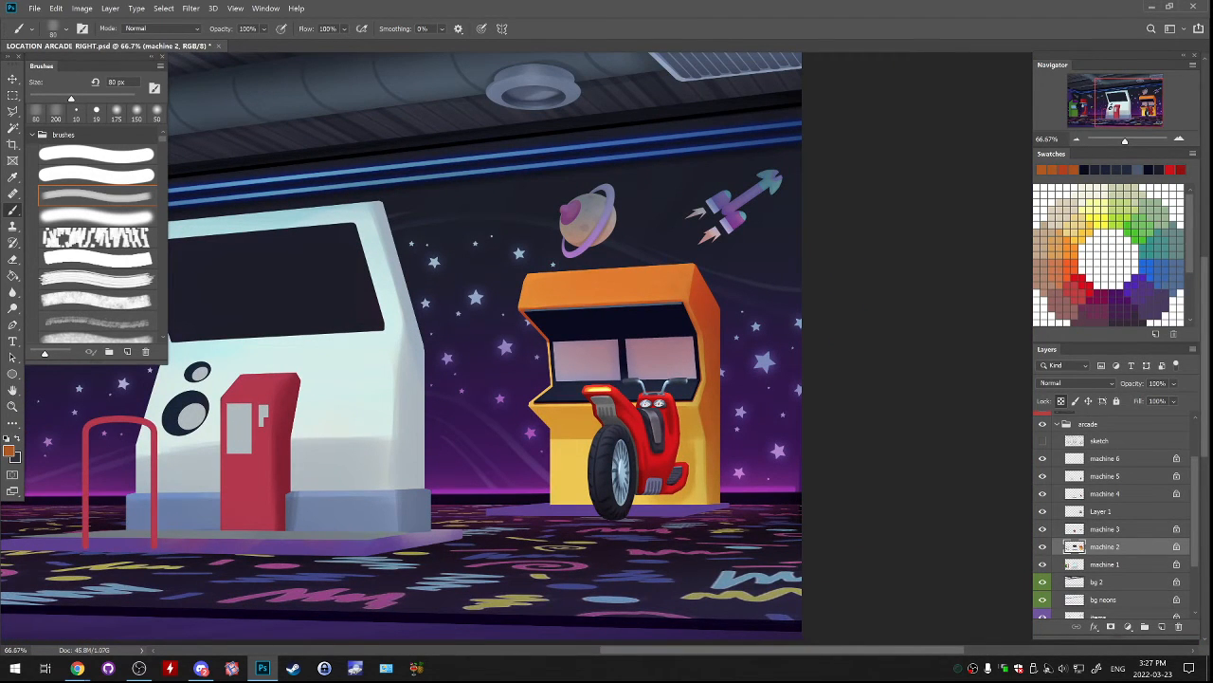
pyautogui.click(1180, 140)
pyautogui.click(1179, 139)
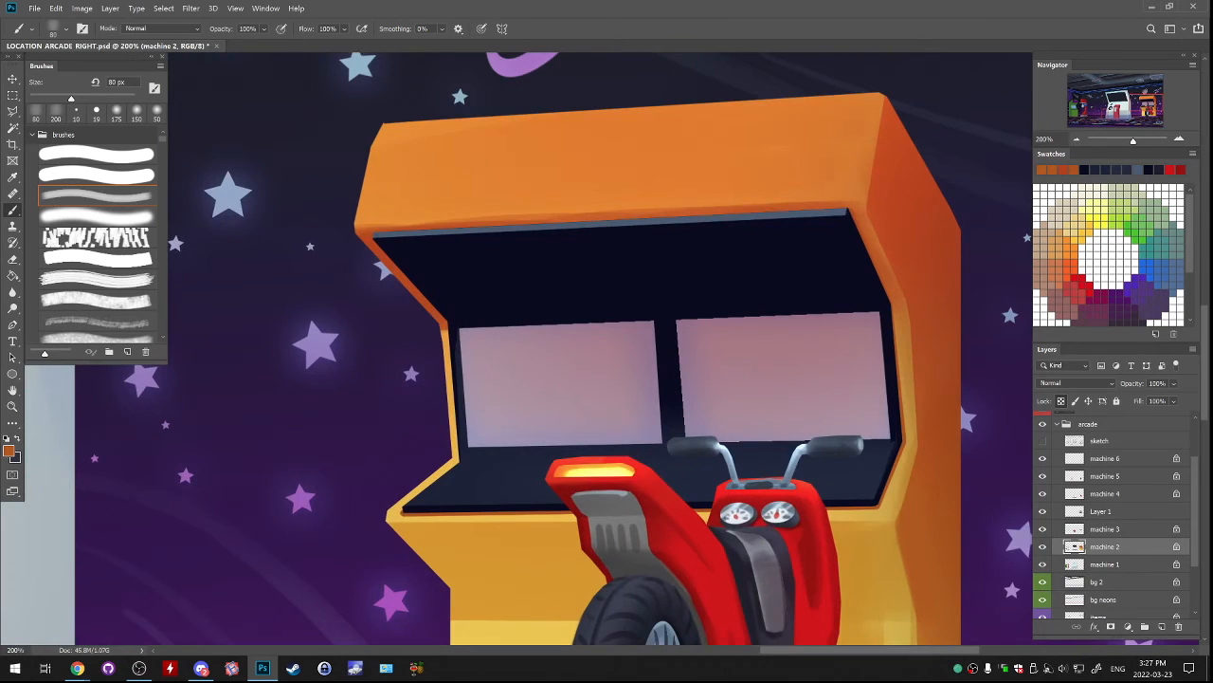
pyautogui.click(1043, 512)
pyautogui.click(1043, 512)
pyautogui.click(1103, 512)
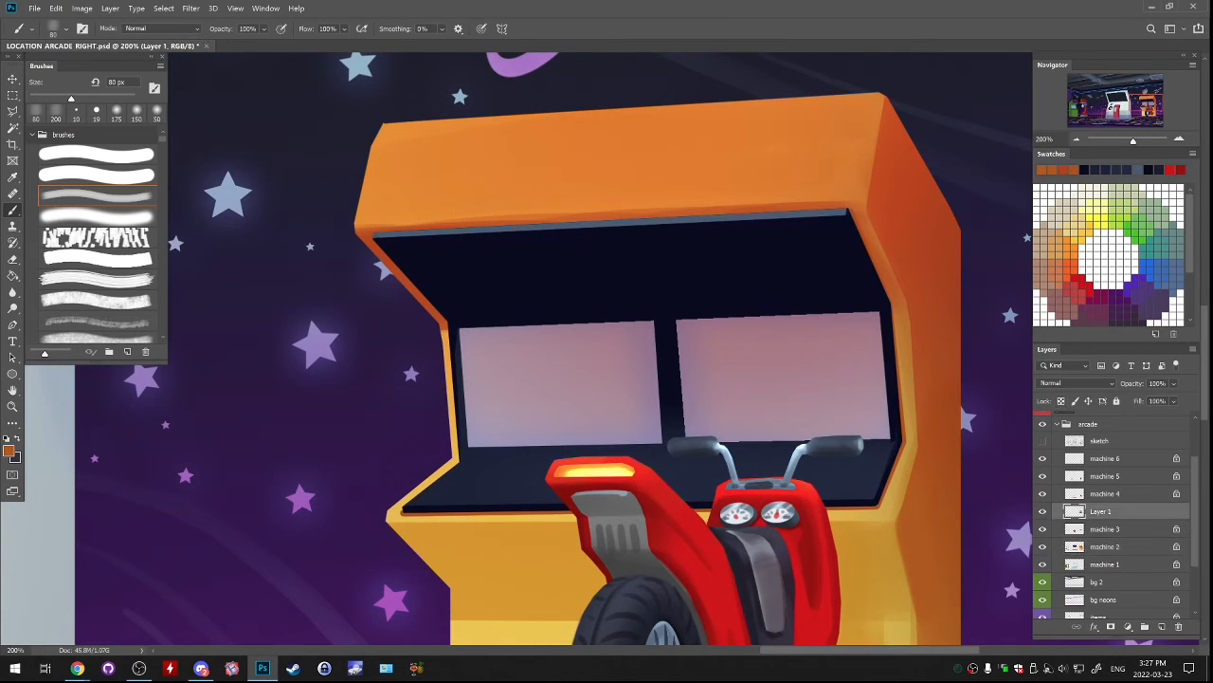
pyautogui.click(1043, 512)
pyautogui.click(1043, 512)
pyautogui.click(1043, 529)
pyautogui.click(1042, 529)
pyautogui.click(1104, 529)
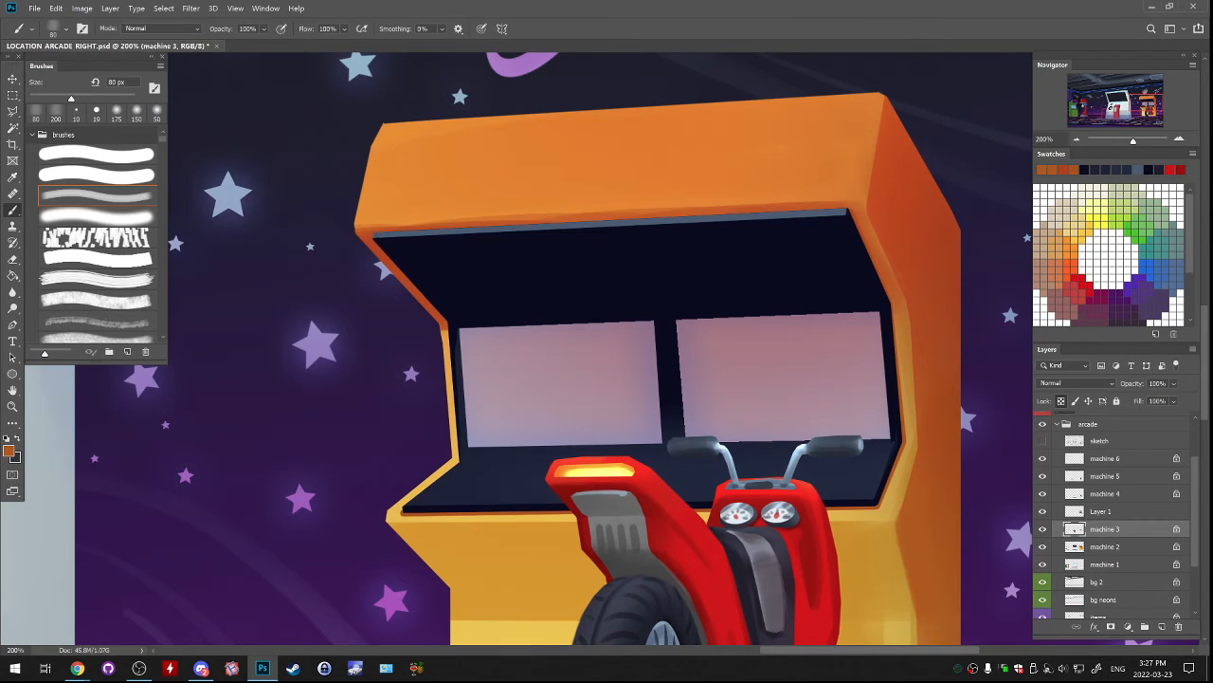
pyautogui.click(1043, 512)
pyautogui.click(1043, 512)
# Rename Layer 1 as "machine 3b", reusing the machine 3 layer's name.
pyautogui.click(1102, 512)
pyautogui.doubleClick(1104, 529)
pyautogui.hotkey('ctrl', 'c')
pyautogui.doubleClick(1100, 511)
pyautogui.hotkey('ctrl', 'v')
pyautogui.press('Return')
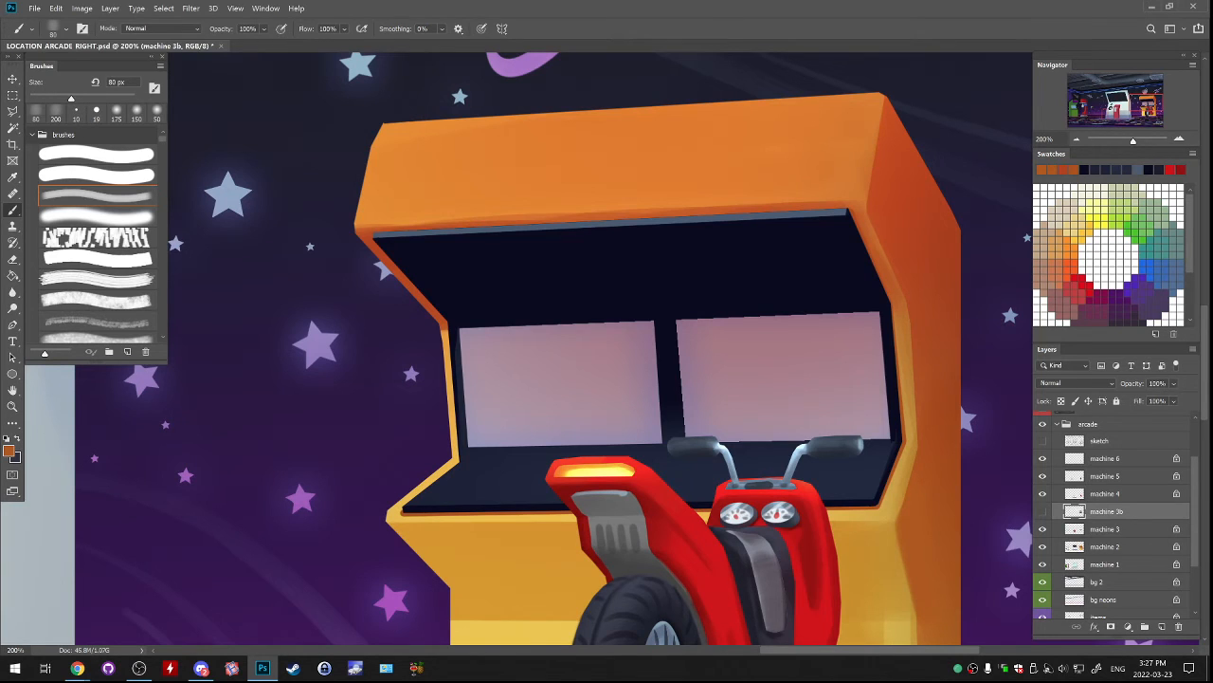
# Lasso the recess's dark upper panel on machine 3b, rotate it very slightly with Free Transform to fit the opening, then deselect.
pyautogui.press('l')
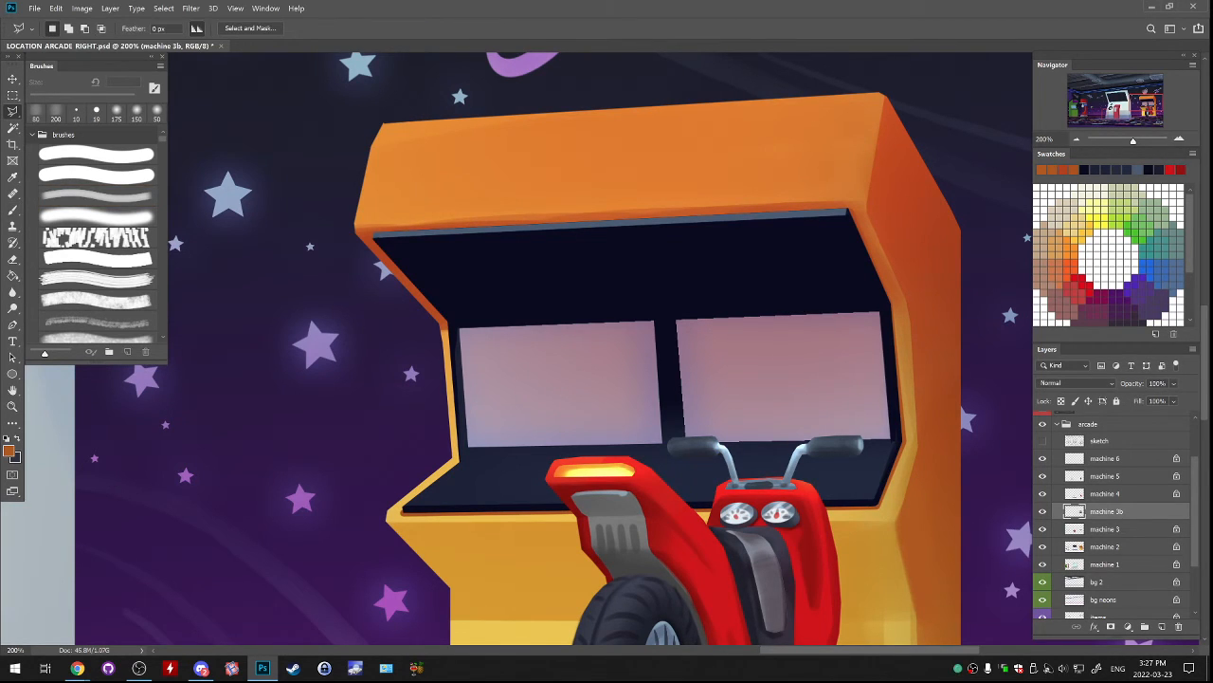
pyautogui.moveTo(384, 211)
pyautogui.mouseDown()
pyautogui.moveTo(358, 230)
pyautogui.moveTo(364, 247)
pyautogui.moveTo(409, 308)
pyautogui.moveTo(460, 323)
pyautogui.moveTo(856, 273)
pyautogui.moveTo(862, 302)
pyautogui.moveTo(899, 300)
pyautogui.moveTo(885, 214)
pyautogui.moveTo(776, 147)
pyautogui.moveTo(461, 183)
pyautogui.moveTo(384, 211)
pyautogui.mouseUp()
pyautogui.hotkey('ctrl', 't')
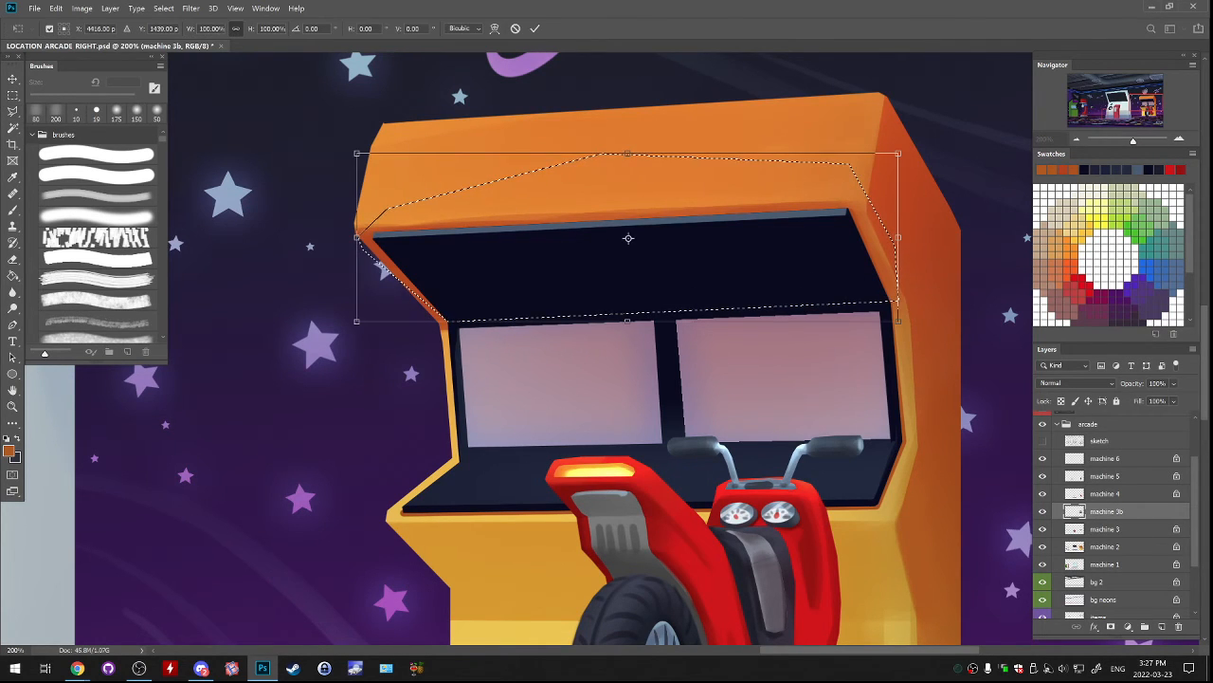
pyautogui.moveTo(922, 140); pyautogui.dragTo(923, 144)
pyautogui.press('Return')
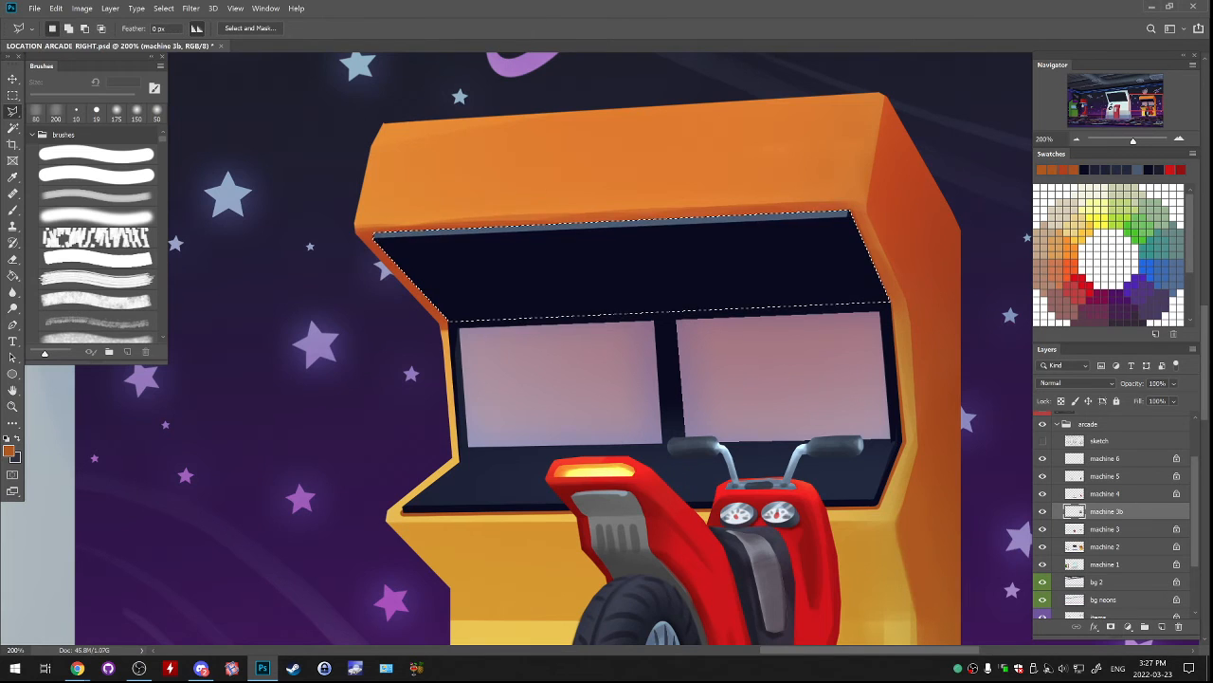
pyautogui.hotkey('ctrl', 'd')
# Compare the scooter machine's close-up with how it reads in the wider arcade scene.
pyautogui.hotkey('ctrl', '-')
pyautogui.hotkey('ctrl', '-')
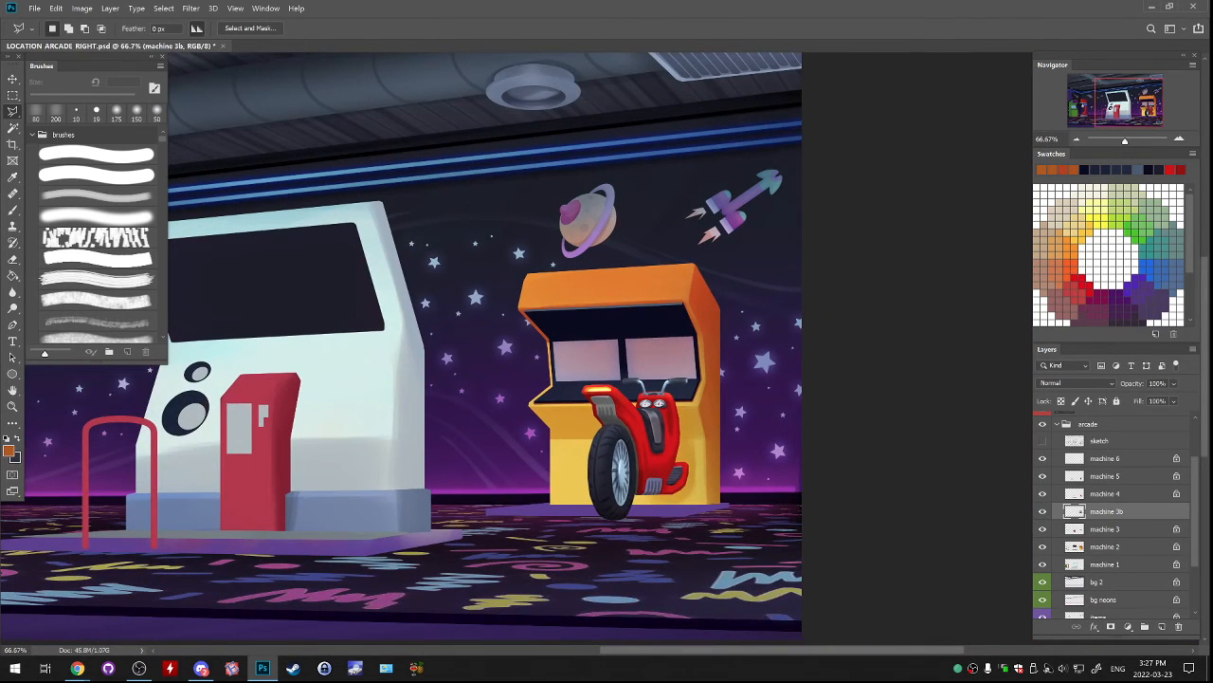
pyautogui.hotkey('ctrl', '+')
pyautogui.hotkey('ctrl', '+')
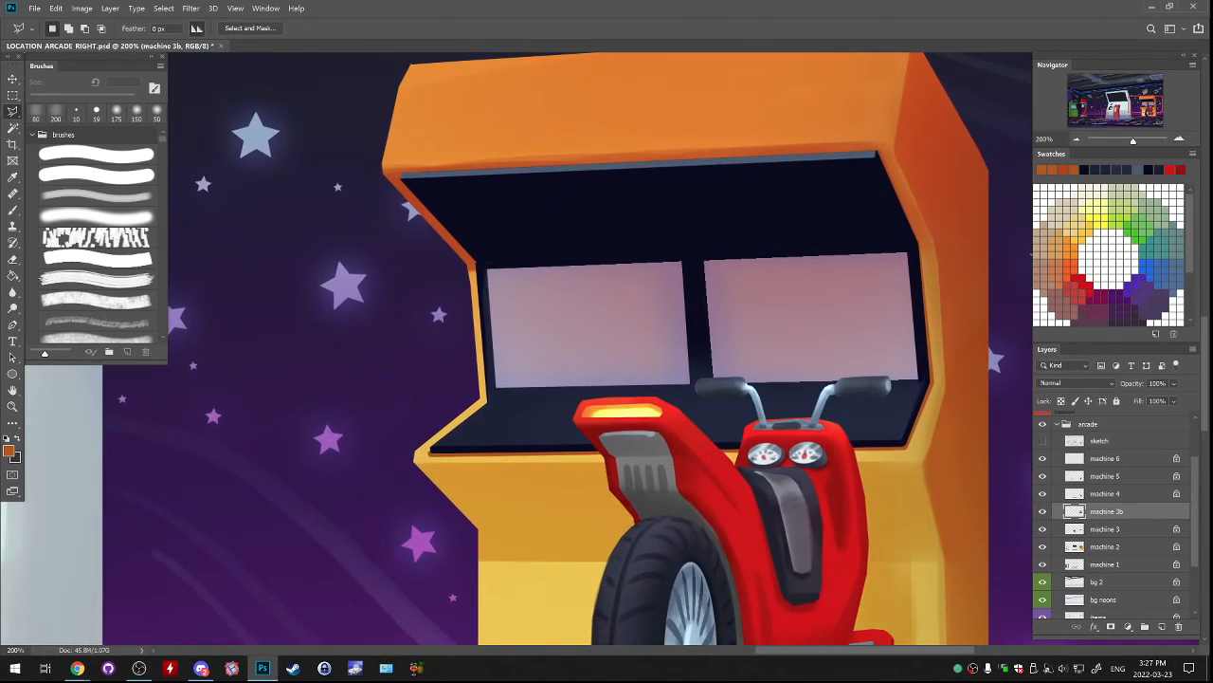
pyautogui.hotkey('ctrl', '-')
pyautogui.hotkey('ctrl', '-')
pyautogui.hotkey('ctrl', '+')
pyautogui.hotkey('ctrl', '+')
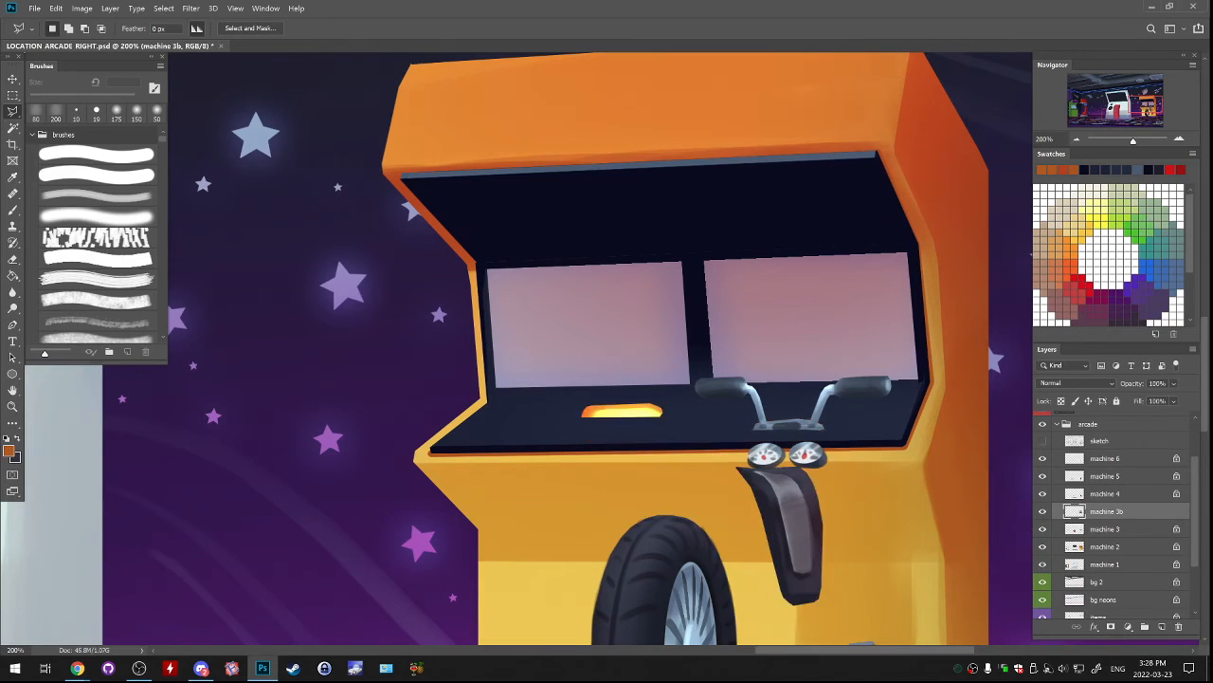
# Examine the scooter machine up close and within the wider scene, checking machine 5 by toggling its visibility.
pyautogui.click(1105, 476)
pyautogui.moveTo(664, 379); pyautogui.dragTo(582, 333)
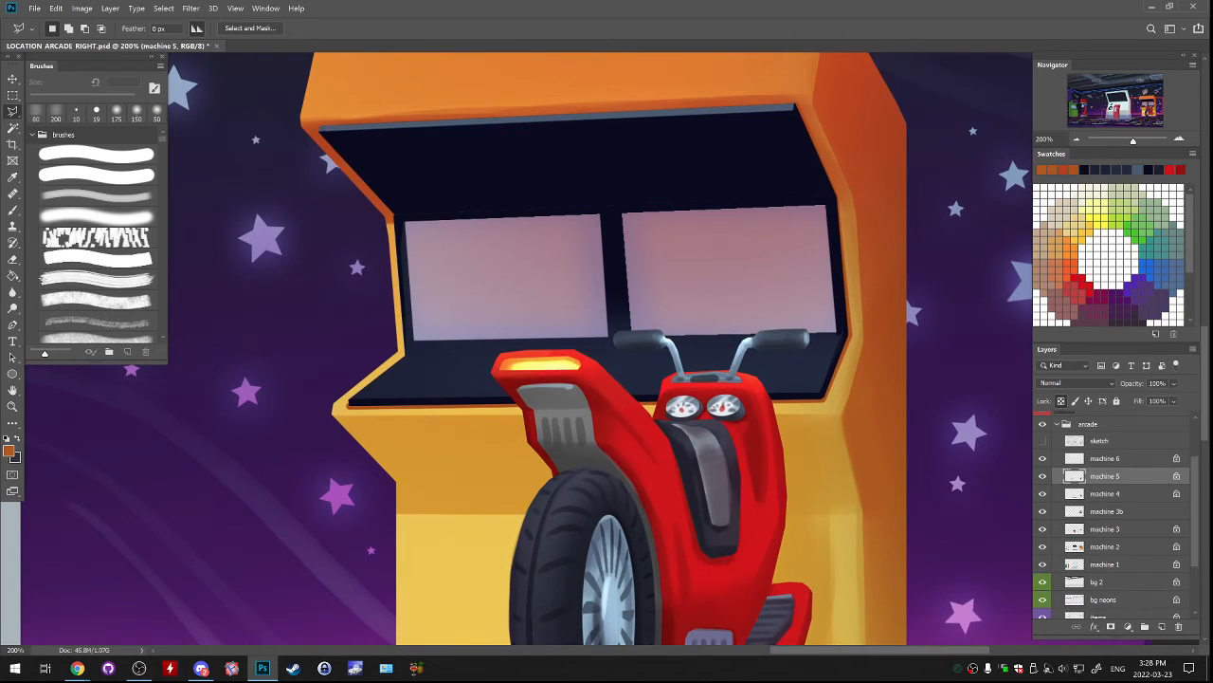
pyautogui.moveTo(582, 379); pyautogui.dragTo(590, 335)
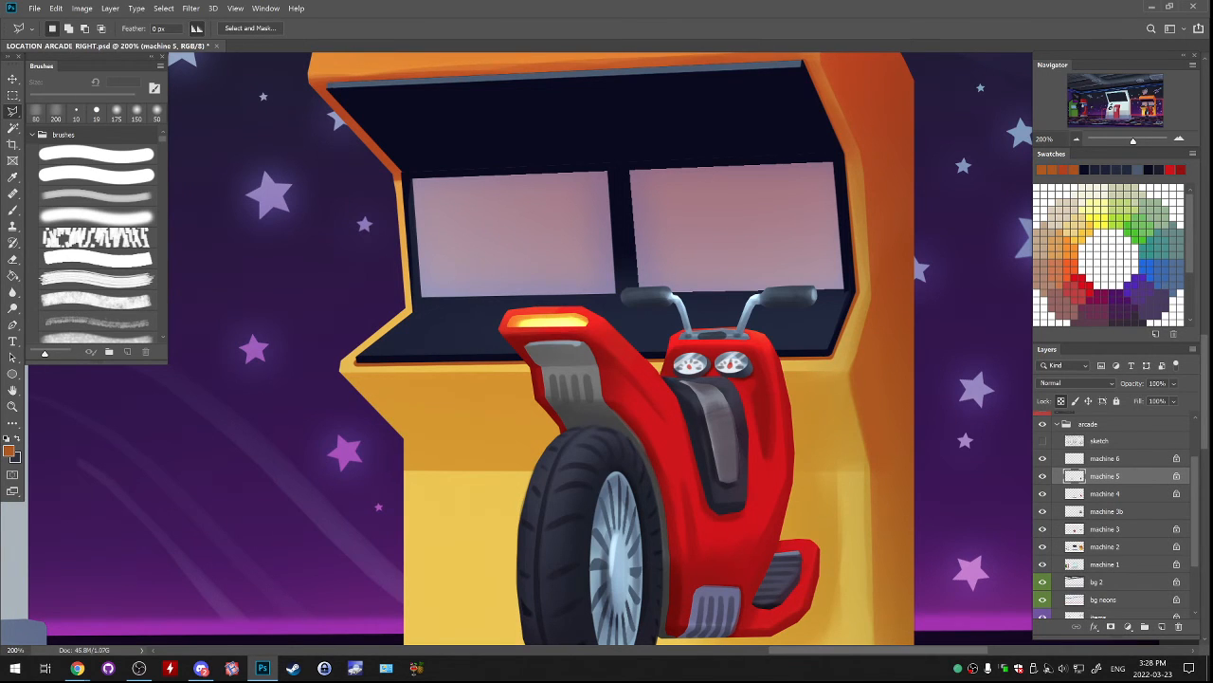
pyautogui.hotkey('ctrl', '-')
pyautogui.hotkey('ctrl', '-')
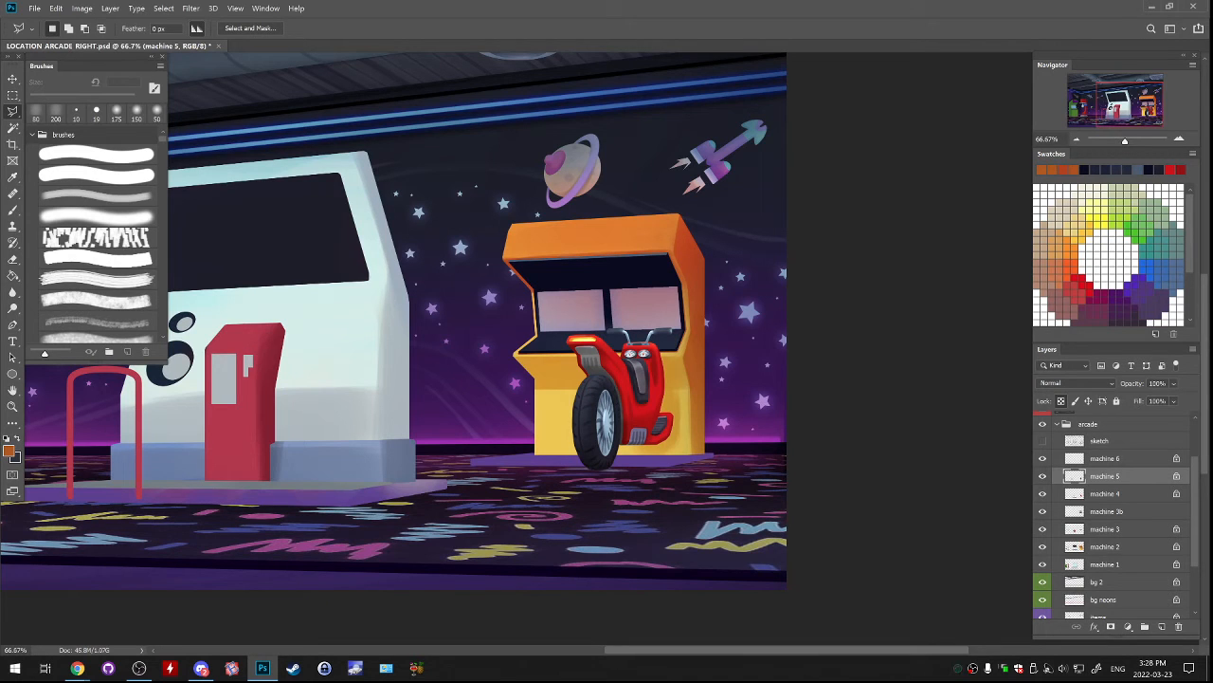
pyautogui.hotkey('ctrl', '+')
pyautogui.hotkey('ctrl', '+')
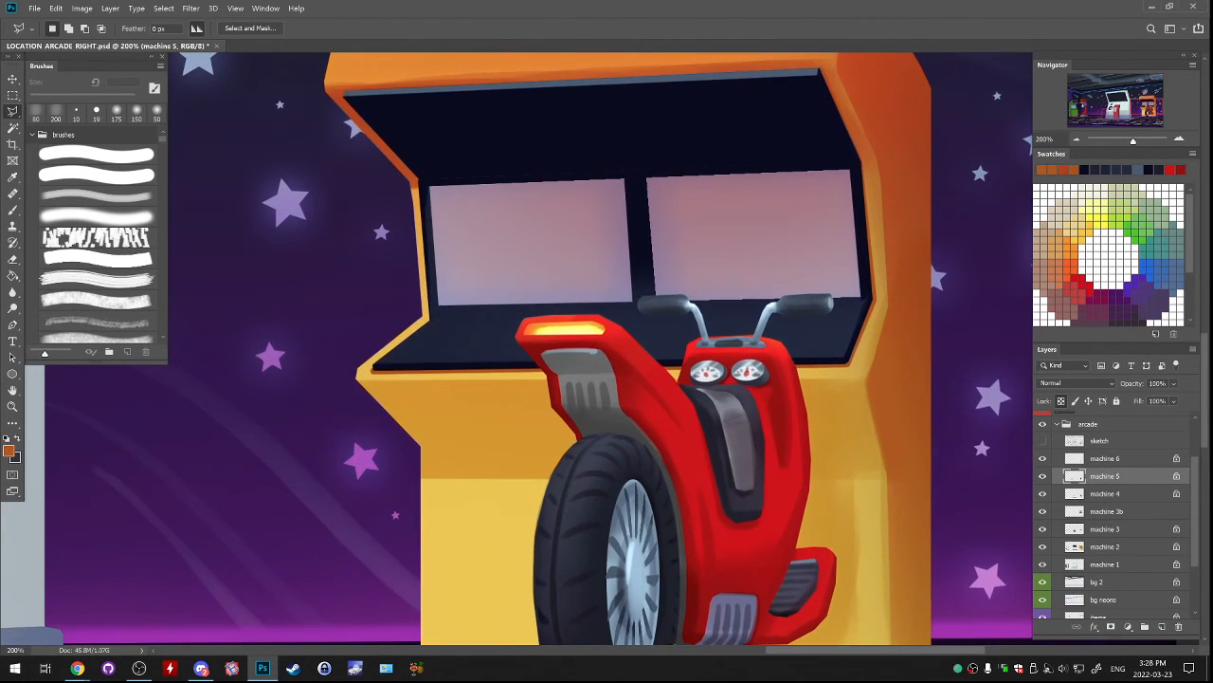
pyautogui.moveTo(607, 313); pyautogui.dragTo(531, 186)
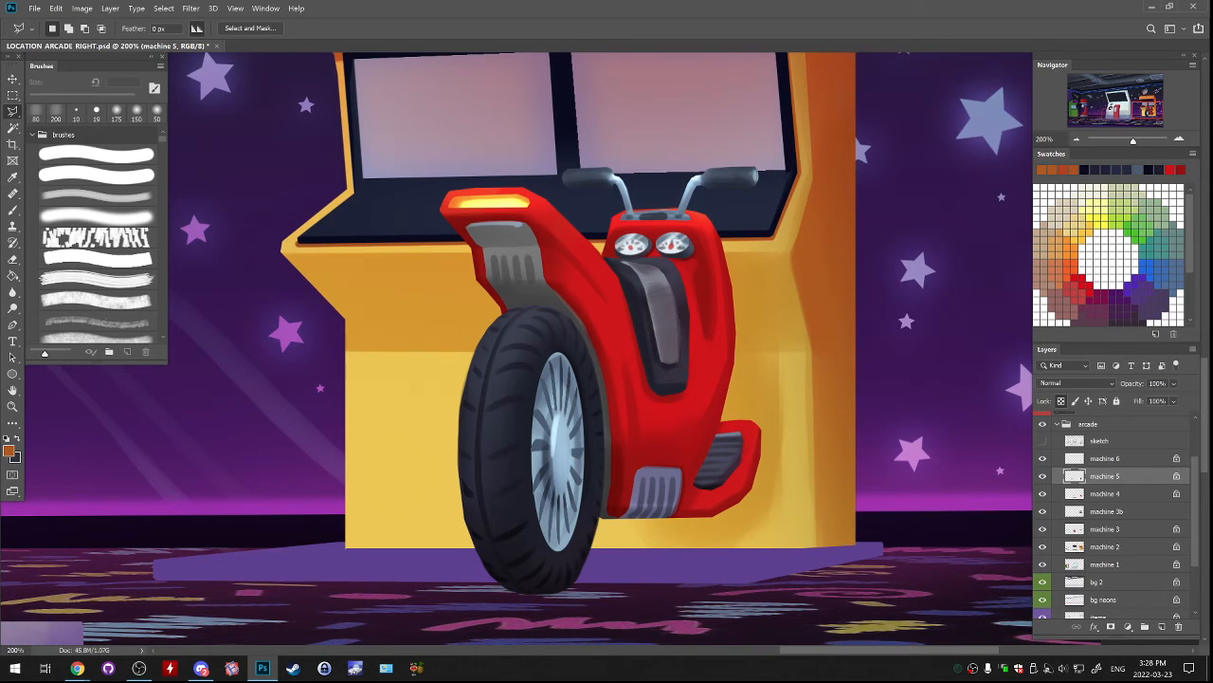
pyautogui.hotkey('alt', 'Tab')
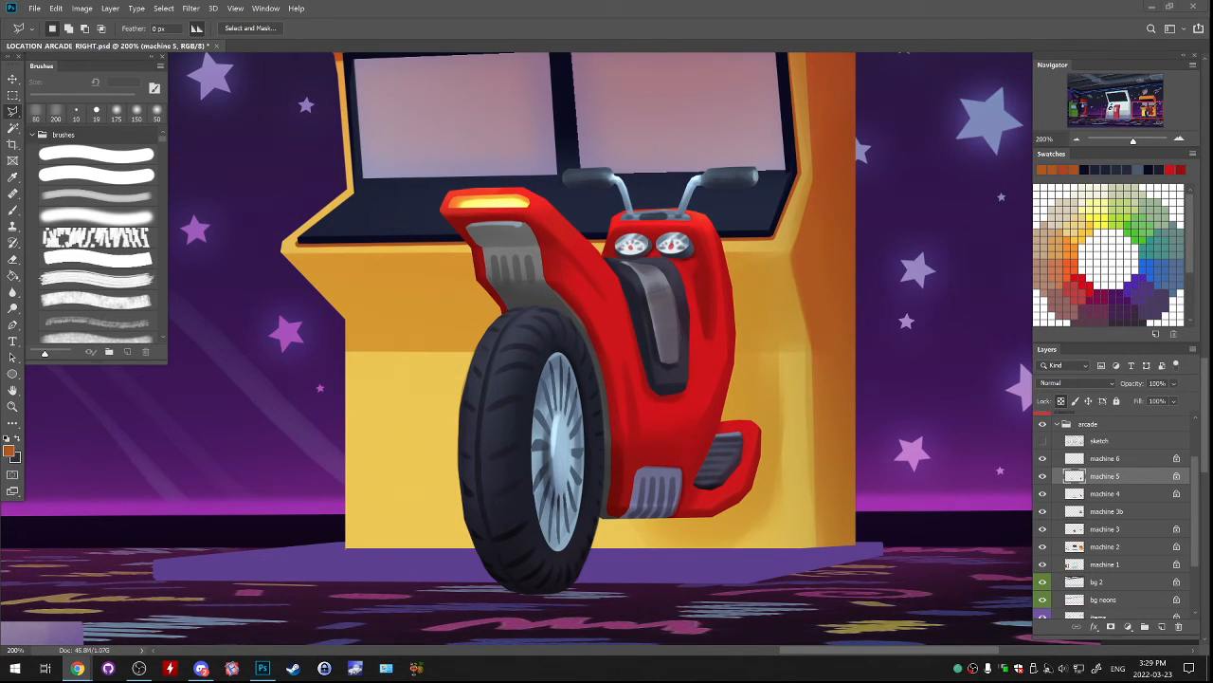
pyautogui.click(1043, 476)
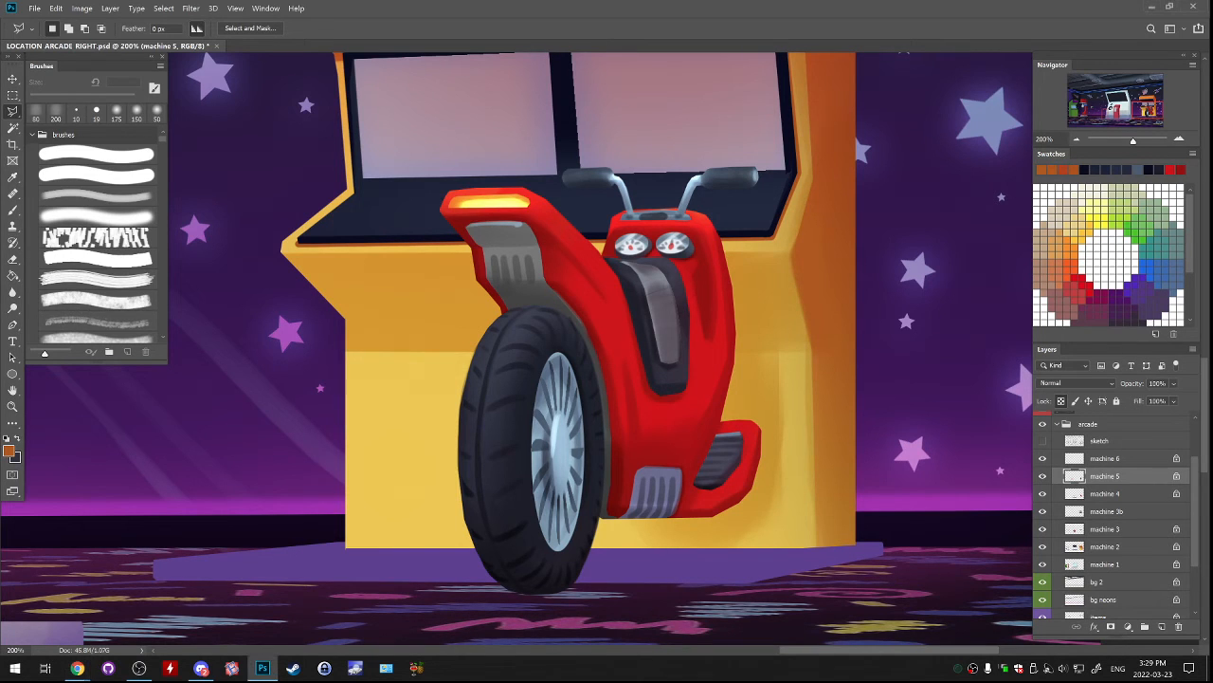
pyautogui.click(1043, 476)
pyautogui.moveTo(607, 342)
pyautogui.mouseDown()
pyautogui.moveTo(631, 376)
pyautogui.moveTo(619, 288)
pyautogui.mouseUp()
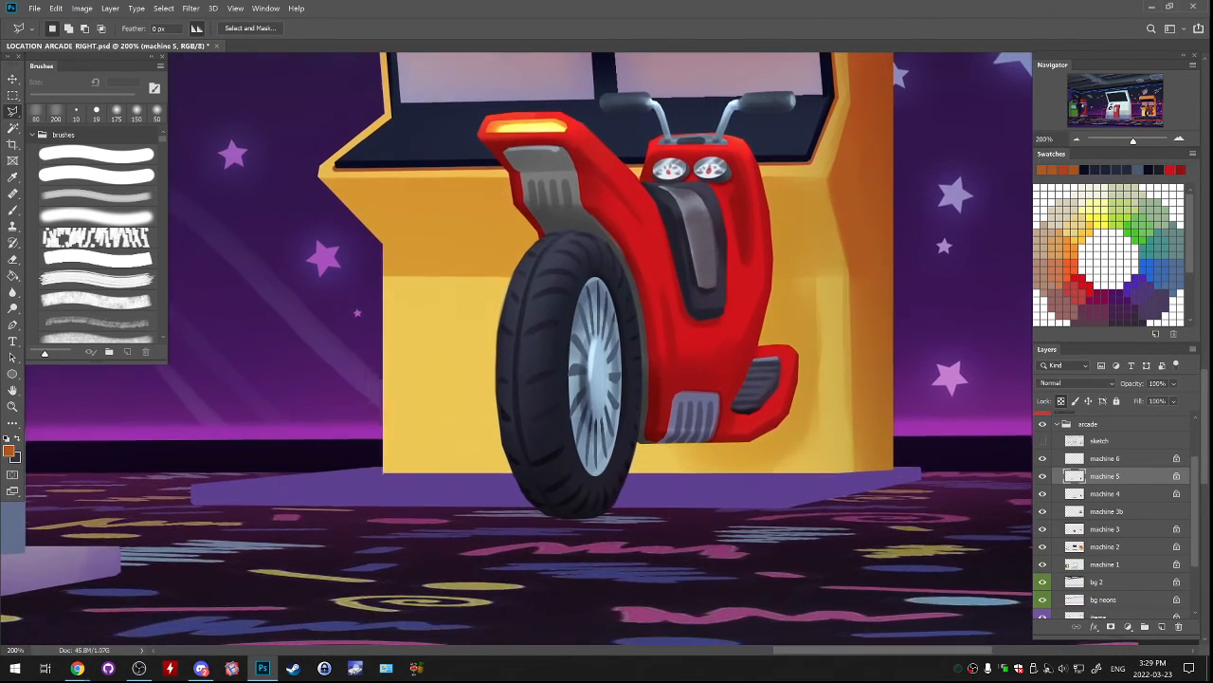
# Toggle the visibility of machine 1 and machine 2 to find the scooter machine's floor platform, and make machine 1 active.
pyautogui.click(13, 128)
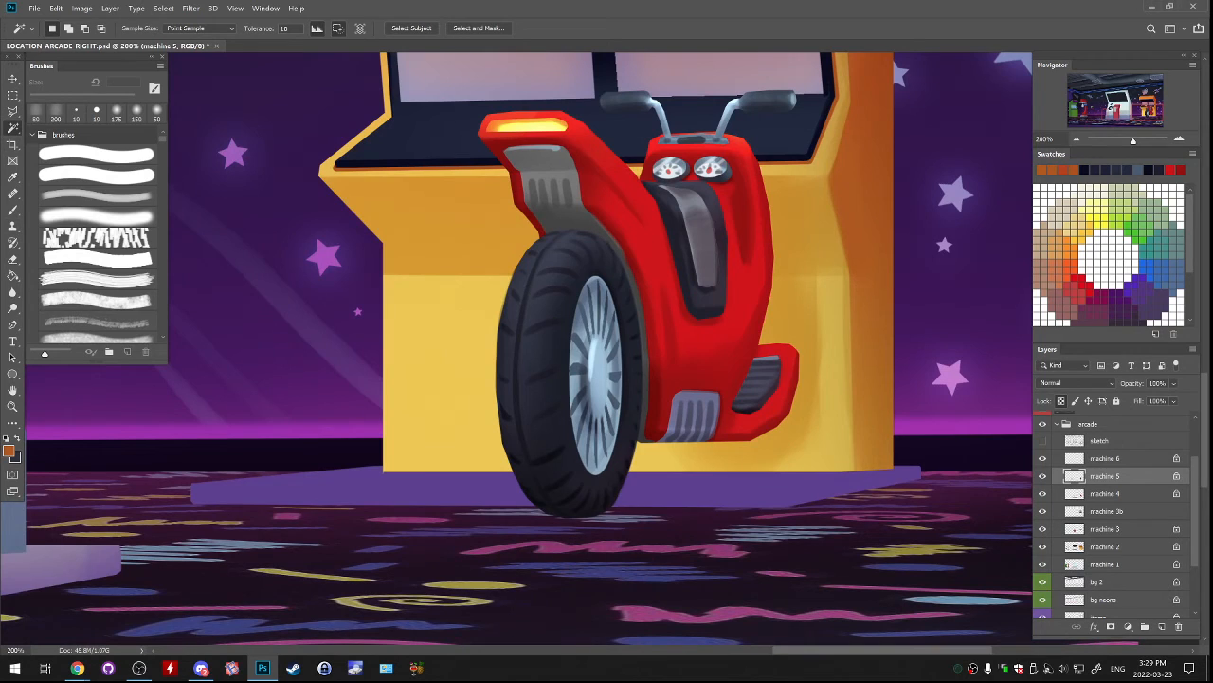
pyautogui.click(1042, 565)
pyautogui.click(1043, 564)
pyautogui.click(1043, 547)
pyautogui.click(1043, 547)
pyautogui.click(1043, 564)
pyautogui.click(1042, 564)
pyautogui.click(1105, 564)
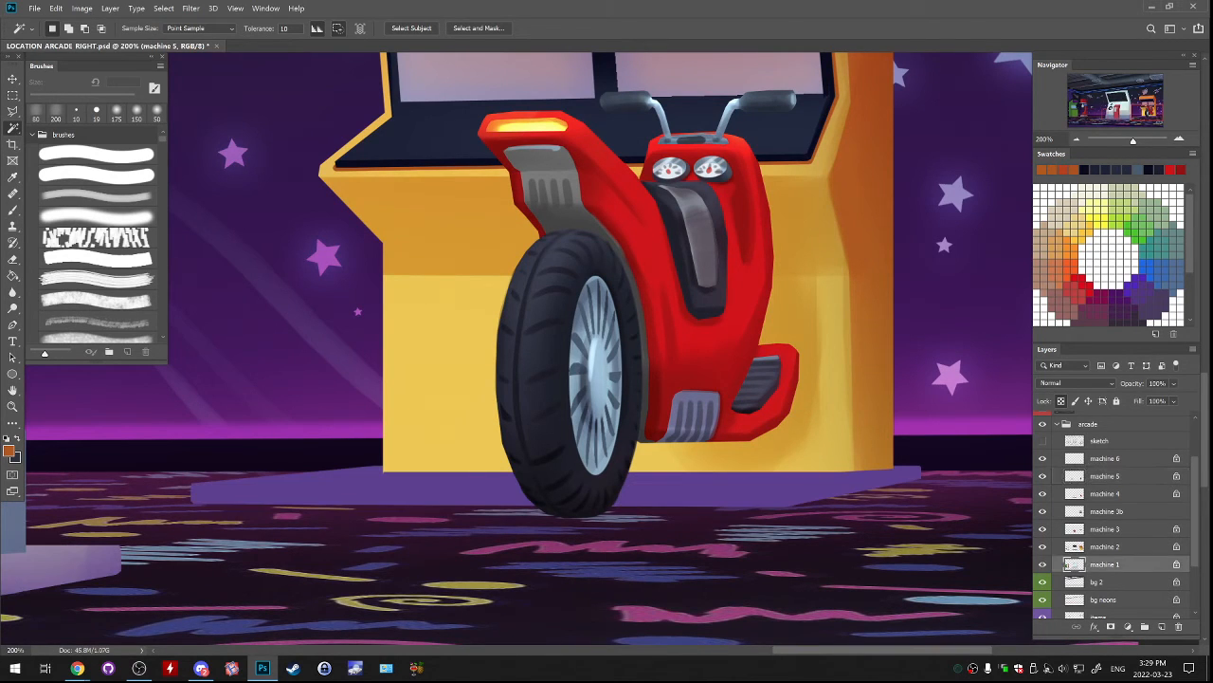
pyautogui.press('b')
pyautogui.click(12, 128)
pyautogui.moveTo(426, 486)
pyautogui.mouseDown()
pyautogui.moveTo(421, 506)
pyautogui.moveTo(418, 495)
pyautogui.mouseUp()
pyautogui.hotkey('ctrl', 'z')
pyautogui.press('l')
pyautogui.hotkey('ctrl', 'd')
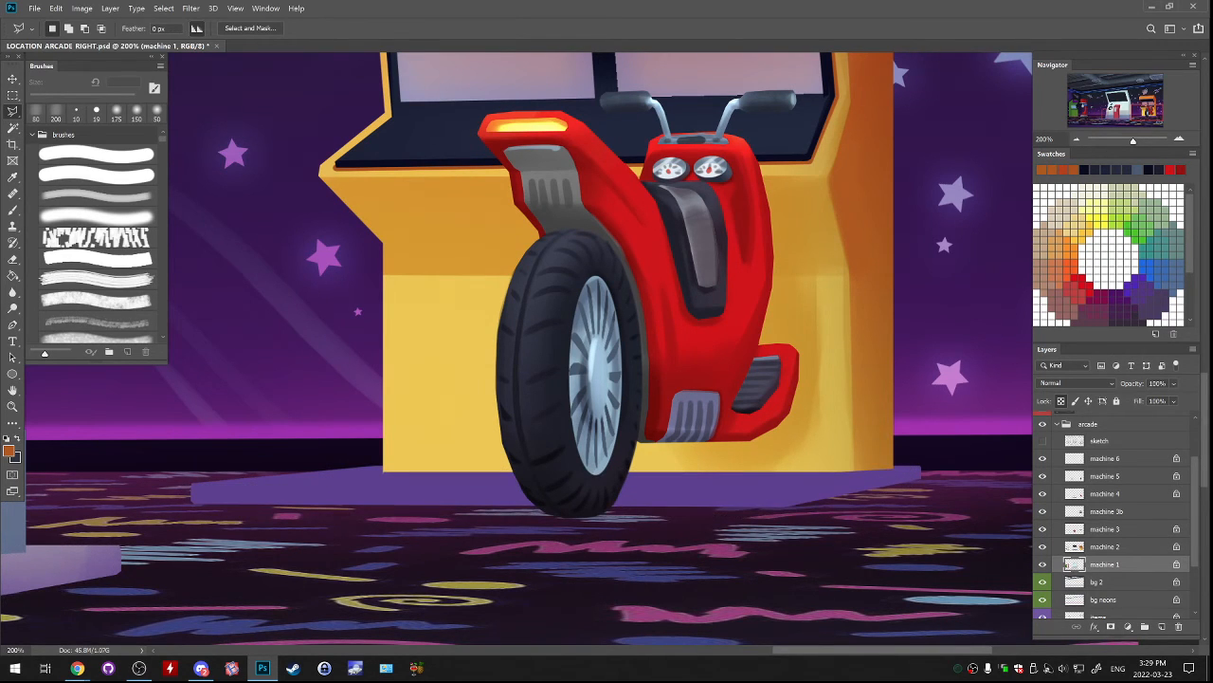
# Select the area around the scooter machine's purple floor platform on machine 1 with a closed polygonal lasso outline.
pyautogui.click(176, 471)
pyautogui.click(174, 512)
pyautogui.click(190, 534)
pyautogui.click(844, 531)
pyautogui.click(963, 491)
pyautogui.click(962, 471)
pyautogui.click(881, 455)
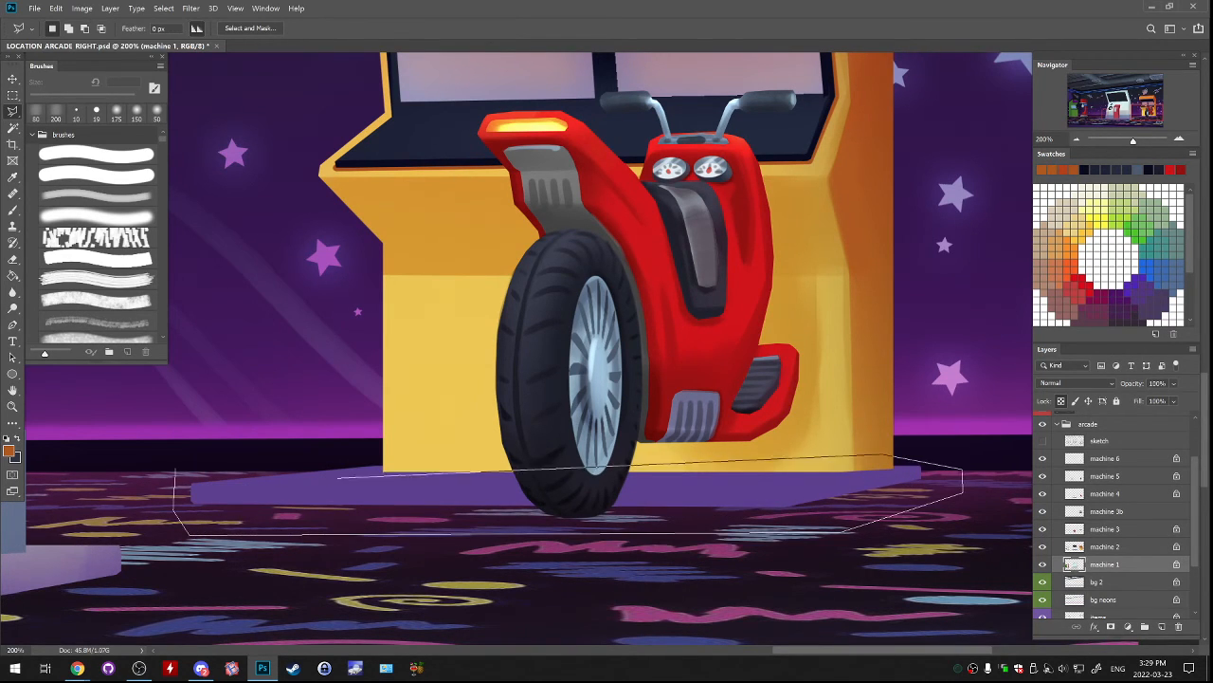
pyautogui.click(175, 471)
# Try an orange brush stroke on the platform, undo it, and sample the screen recess's dark navy as the paint colour.
pyautogui.press('b')
pyautogui.moveTo(204, 489); pyautogui.dragTo(503, 486)
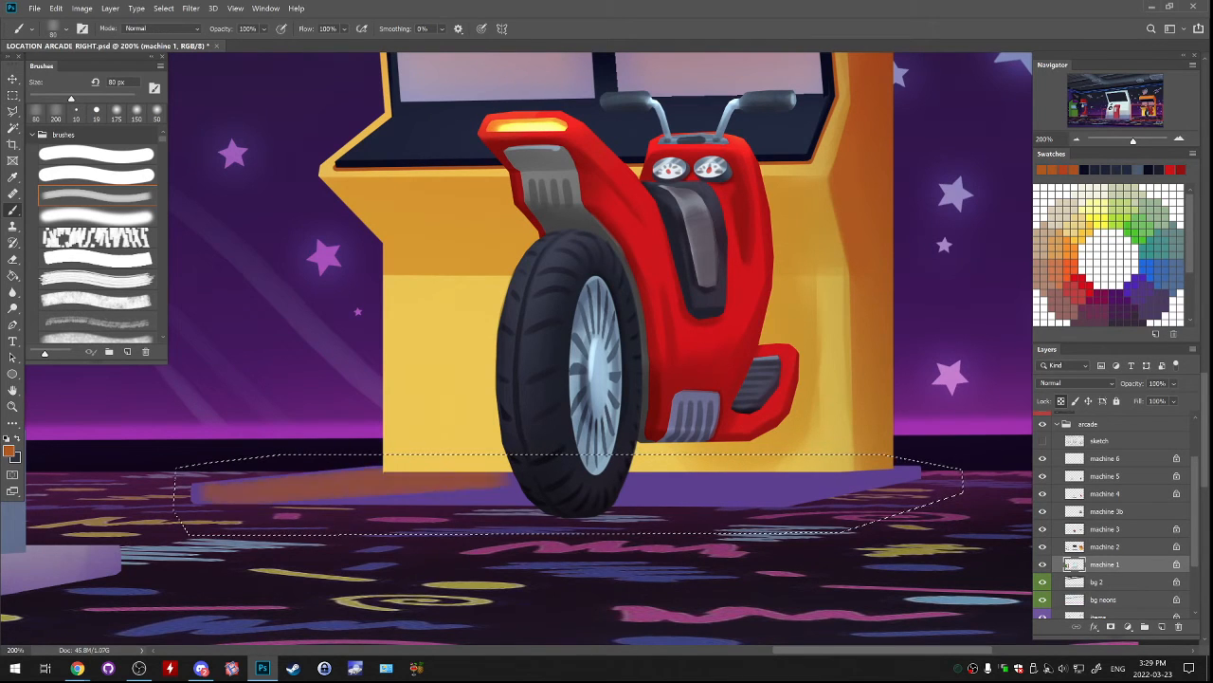
pyautogui.hotkey('ctrl', 'z')
pyautogui.keyDown('alt'); pyautogui.click(370, 159); pyautogui.keyUp('alt')
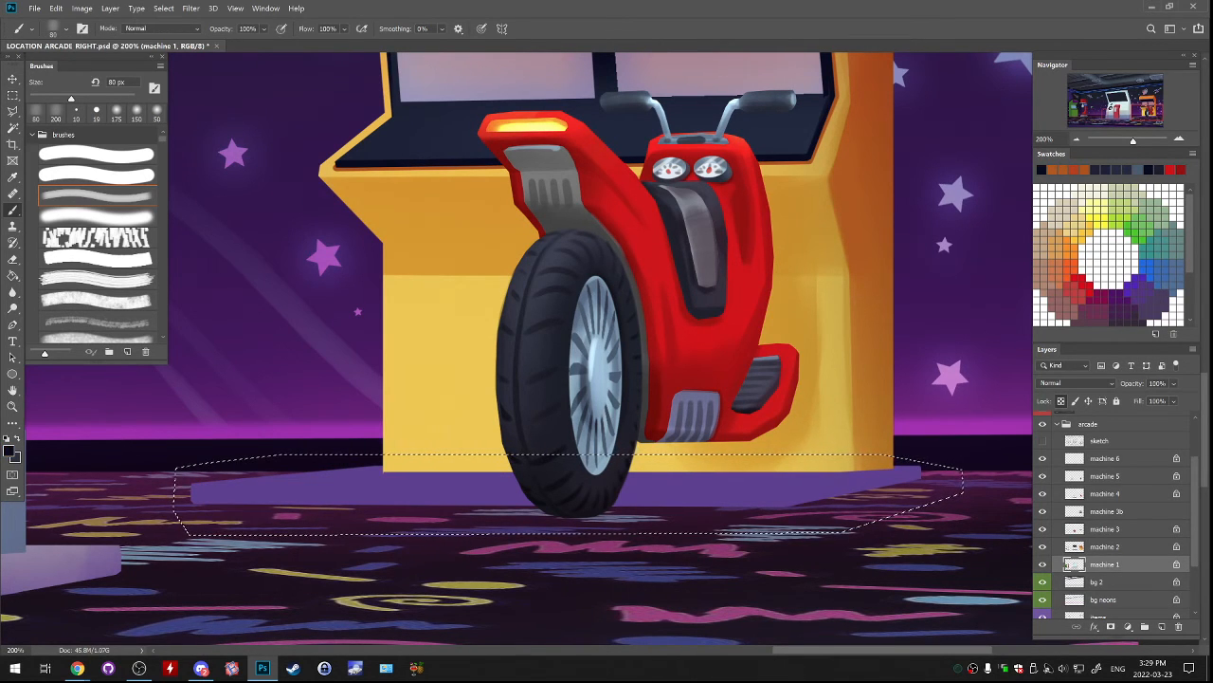
pyautogui.hotkey('ctrl', '-')
pyautogui.hotkey('ctrl', '-')
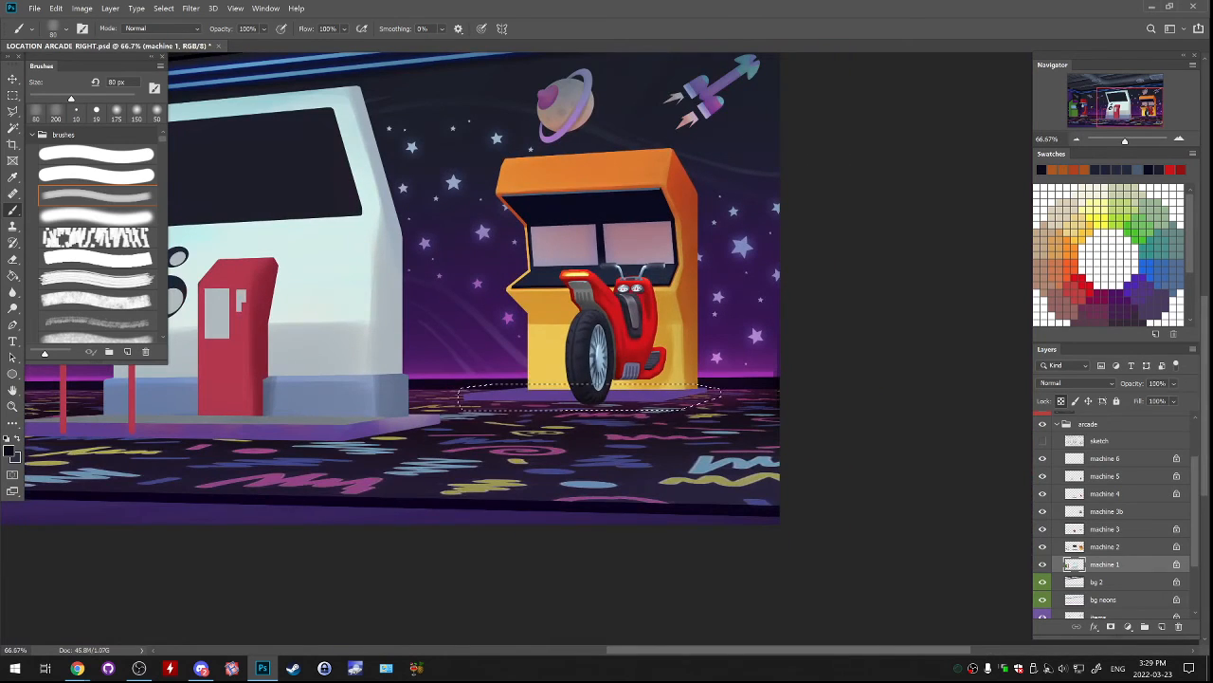
pyautogui.press('[')
pyautogui.press('[')
pyautogui.press('[')
pyautogui.press('[')
pyautogui.press('[')
pyautogui.press('[')
pyautogui.press('[')
pyautogui.press('[')
pyautogui.press('[')
pyautogui.moveTo(474, 398); pyautogui.dragTo(668, 396)
pyautogui.hotkey('ctrl', 'z')
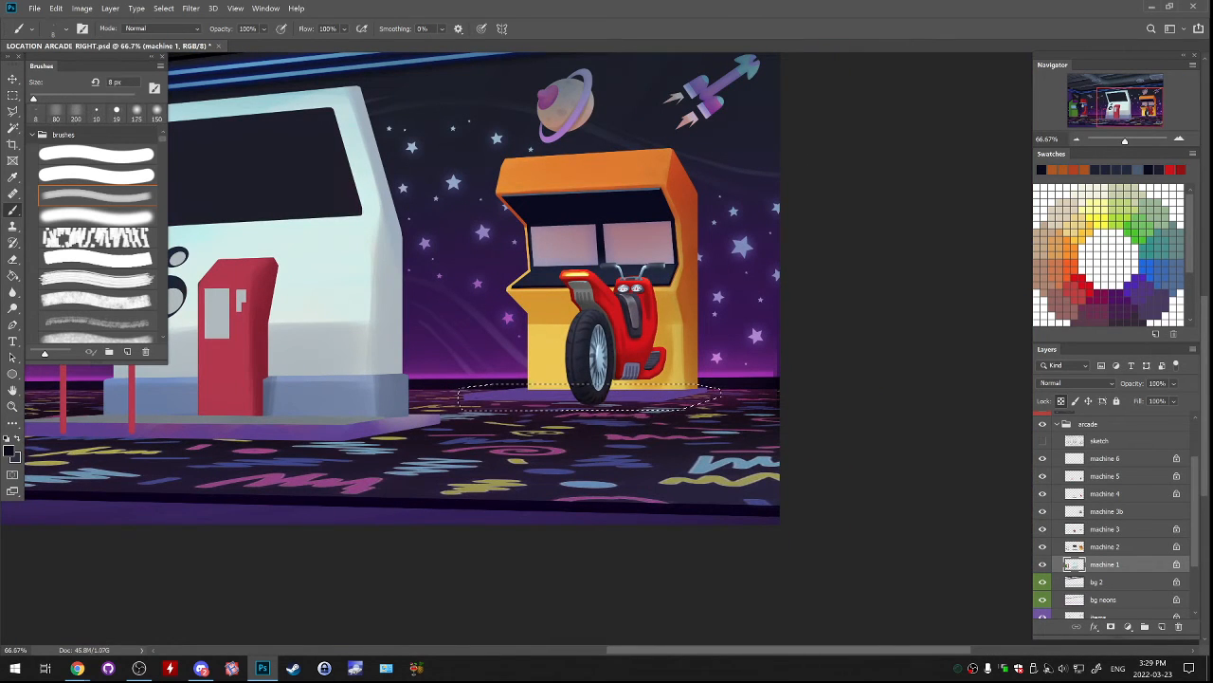
# Paint the whole selected platform dark navy with the soft brush at 200 px, and deselect.
pyautogui.press(']')
pyautogui.moveTo(466, 394); pyautogui.dragTo(703, 391)
pyautogui.click(96, 195)
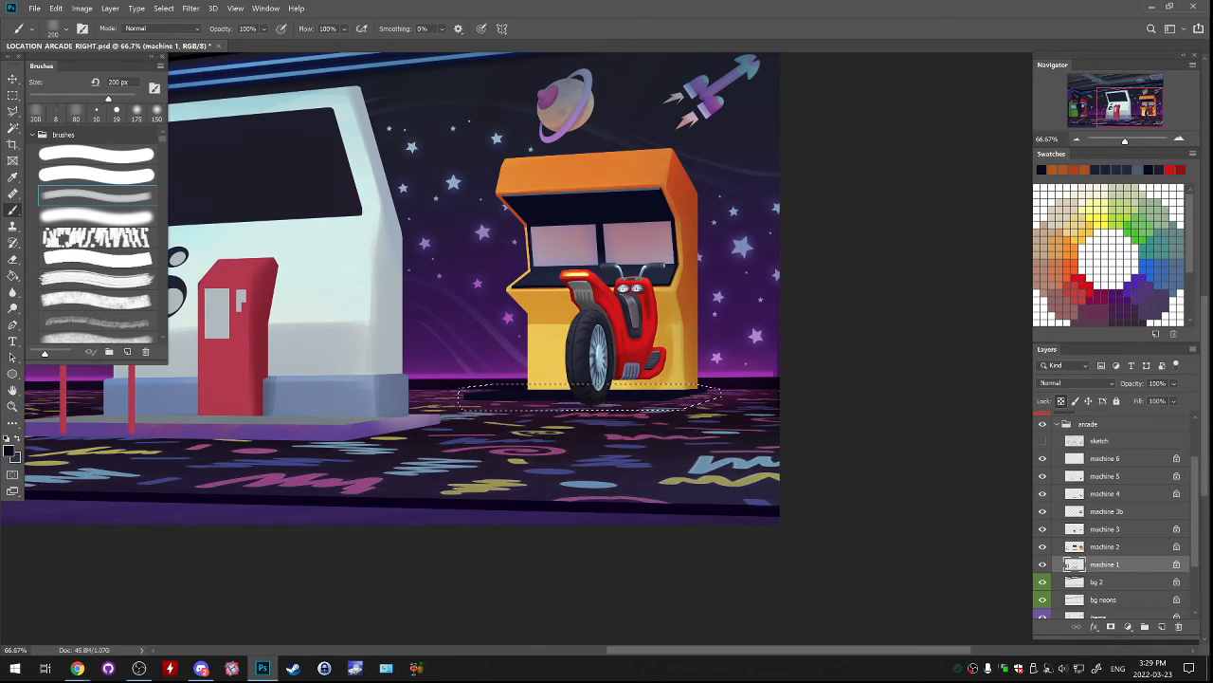
pyautogui.hotkey('ctrl', '+')
pyautogui.hotkey('ctrl', '+')
pyautogui.moveTo(588, 407); pyautogui.dragTo(623, 360)
pyautogui.hotkey('ctrl', 'd')
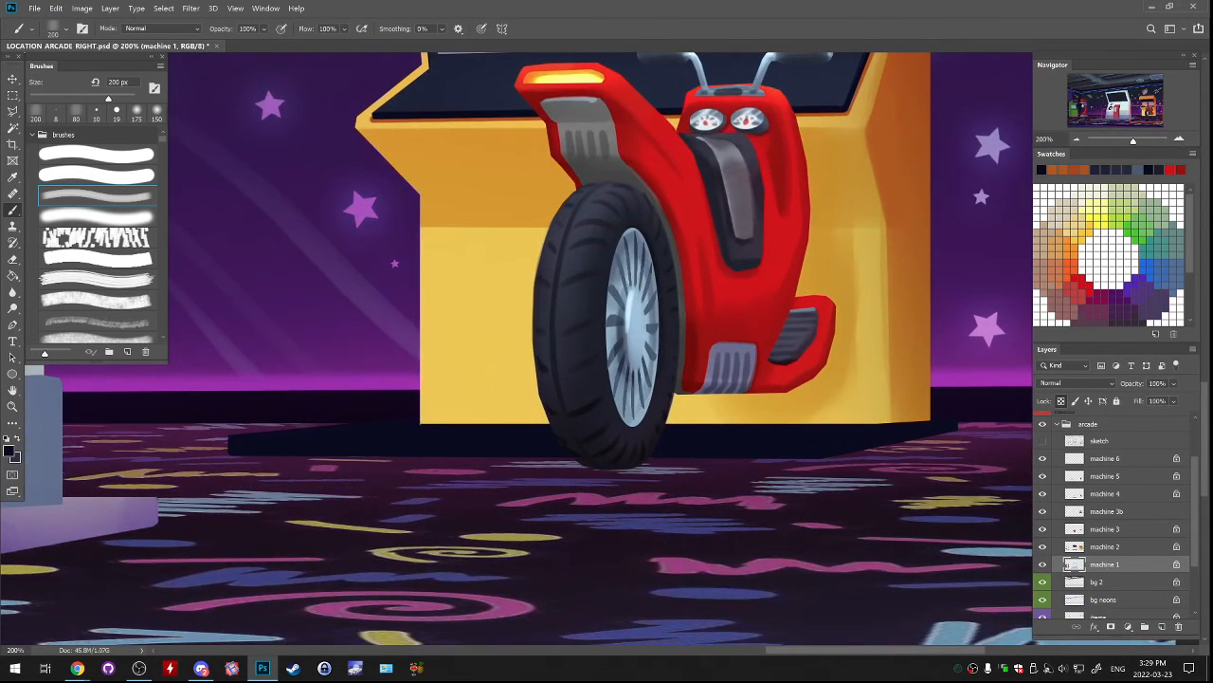
# Set the foreground colour to #000002 and darken the platform's front edge with the brush reduced to 30 px.
pyautogui.click(9, 451)
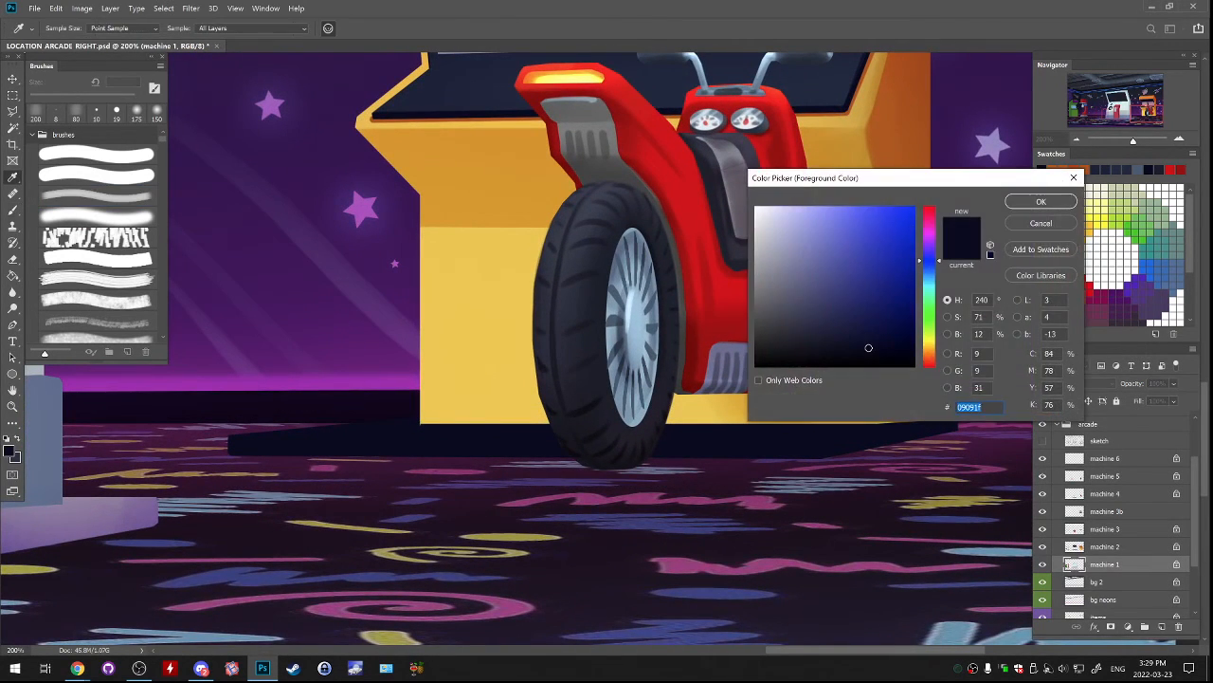
pyautogui.write('0e0e1d')
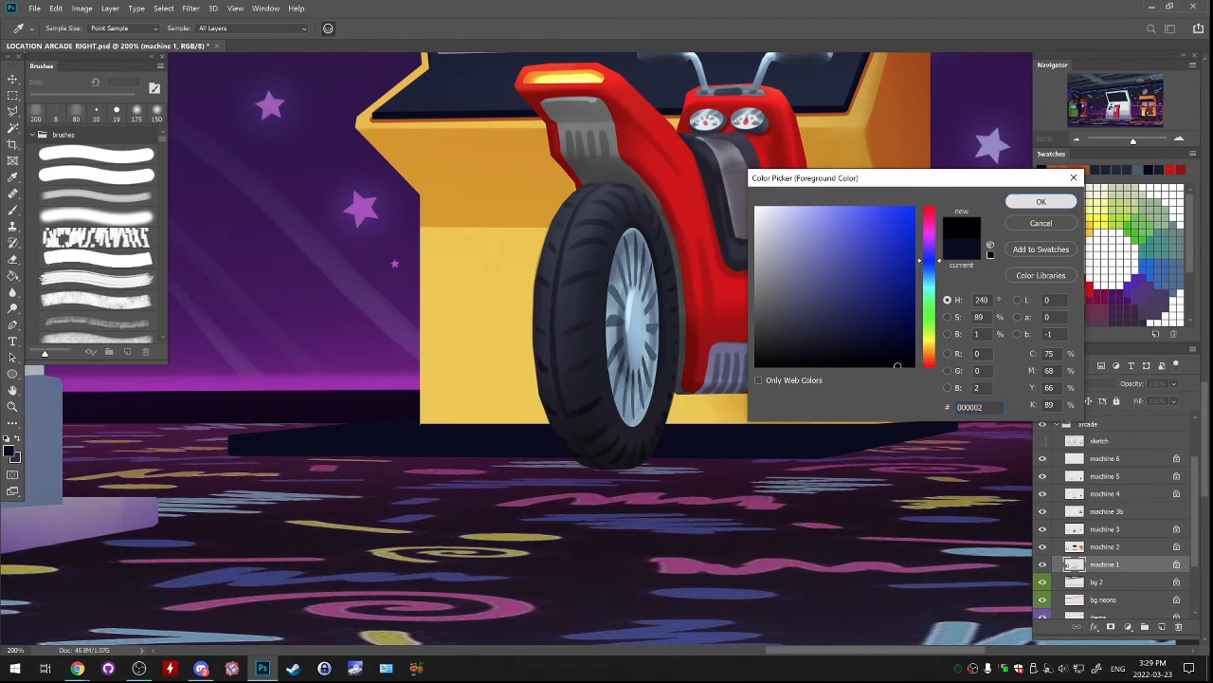
pyautogui.click(1041, 201)
pyautogui.press('b')
pyautogui.press('[')
pyautogui.press('[')
pyautogui.press('[')
pyautogui.press('[')
pyautogui.press('[')
pyautogui.press('[')
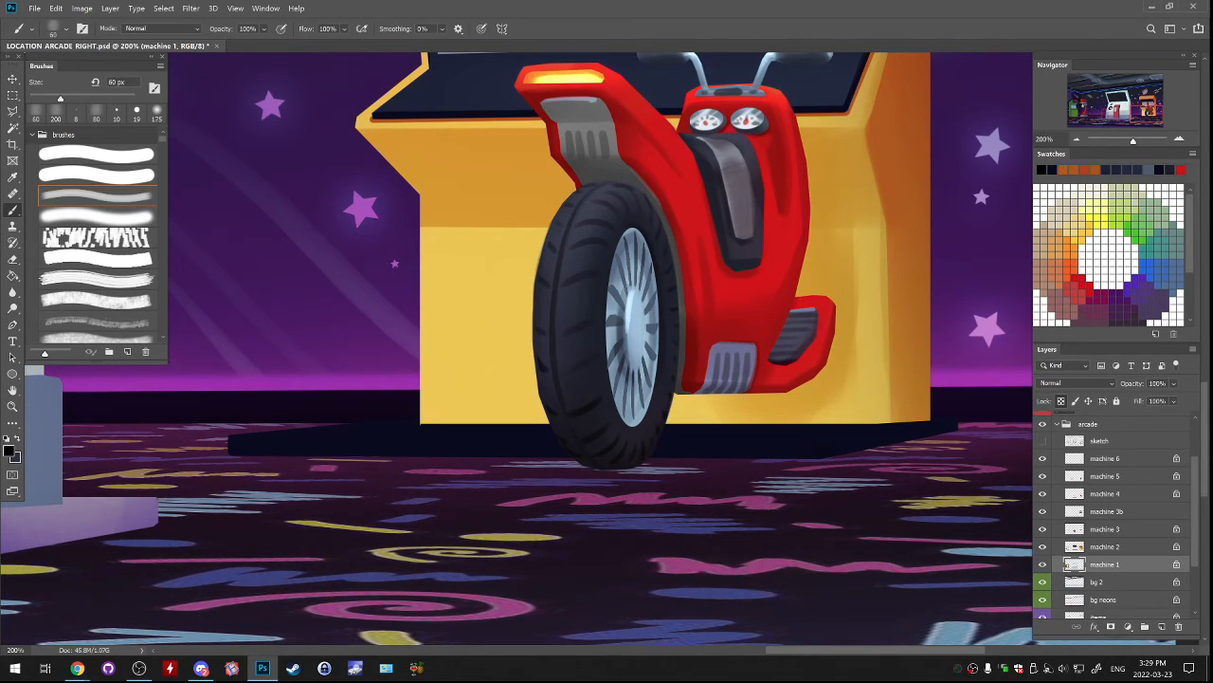
pyautogui.press('[')
pyautogui.press('[')
pyautogui.press('[')
pyautogui.press('[')
pyautogui.press('[')
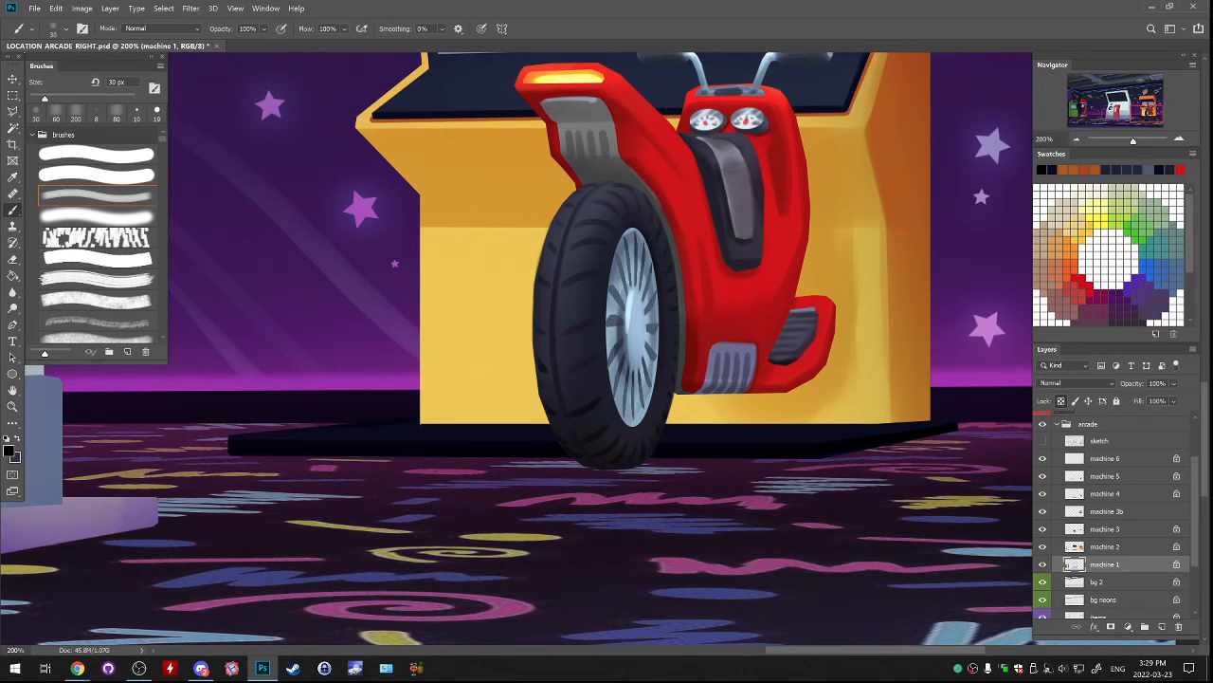
pyautogui.hotkey('ctrl', '-')
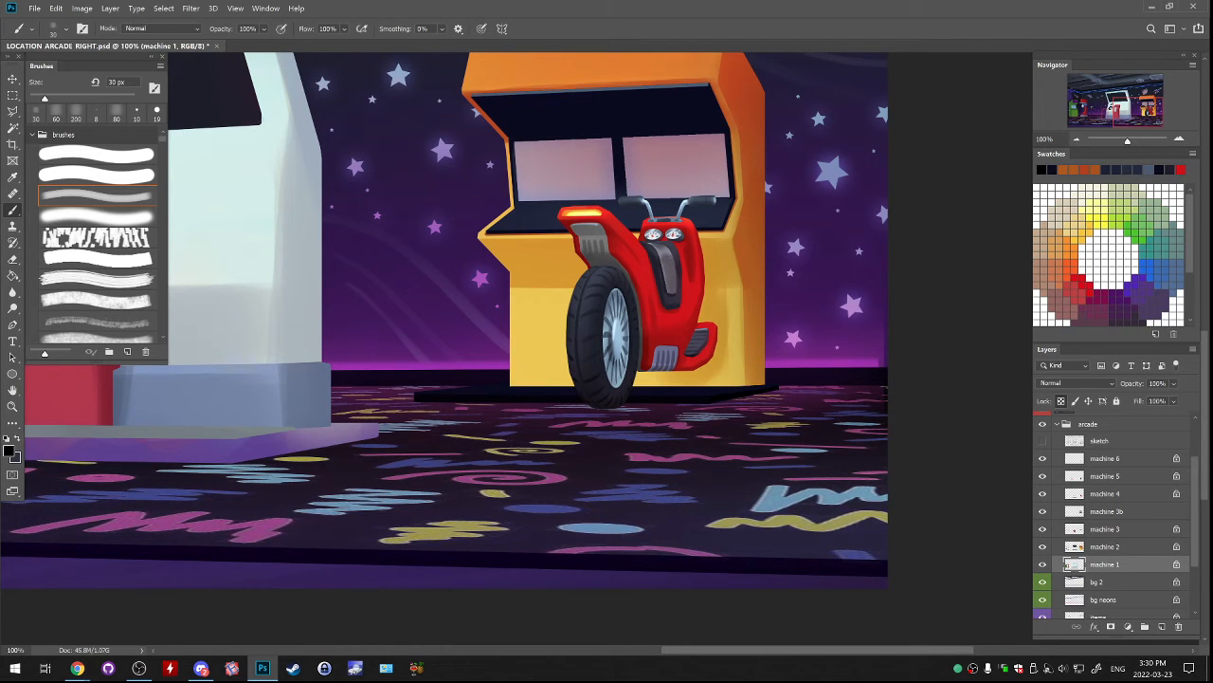
# Select the inner top surface of the scooter machine's floor platform on machine 1 with a closed polygonal lasso outline.
pyautogui.hotkey('ctrl', '+')
pyautogui.moveTo(607, 313); pyautogui.dragTo(609, 362)
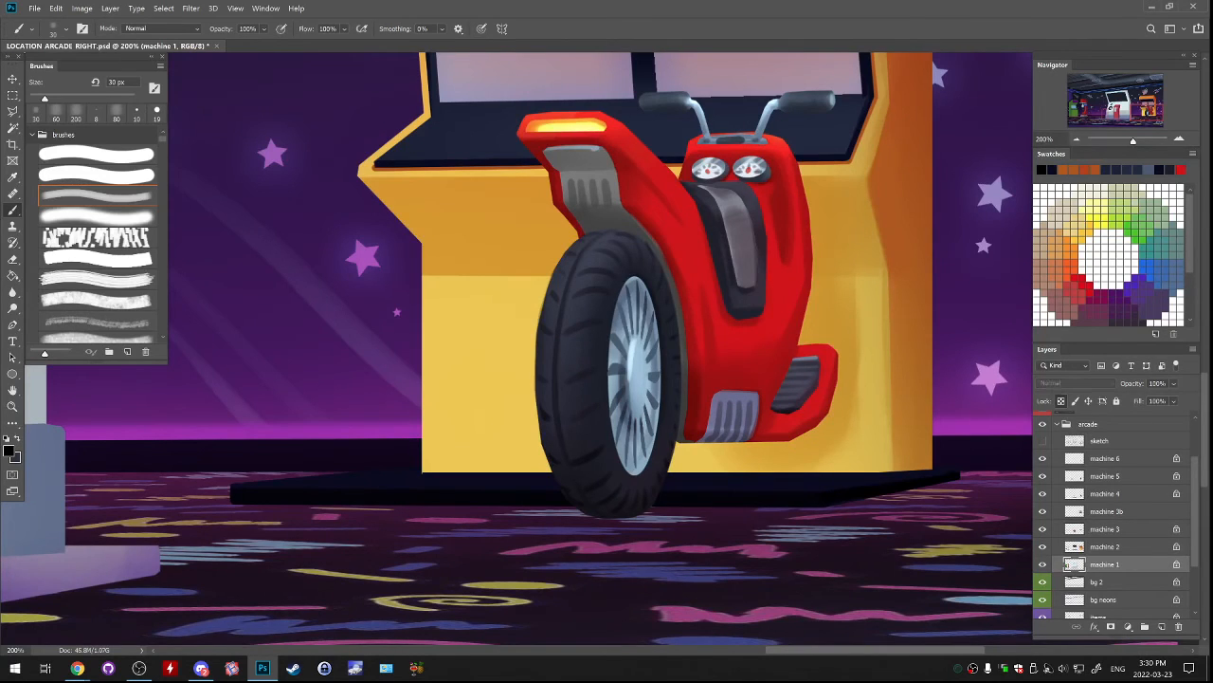
pyautogui.click(12, 110)
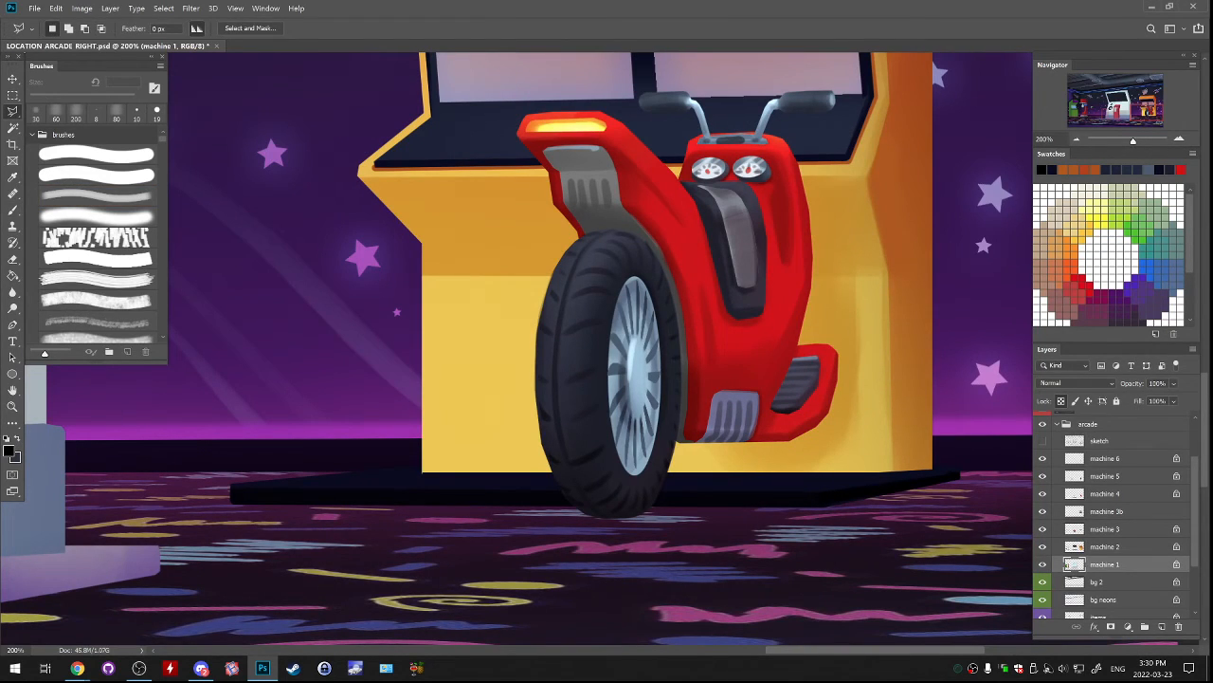
pyautogui.click(247, 487)
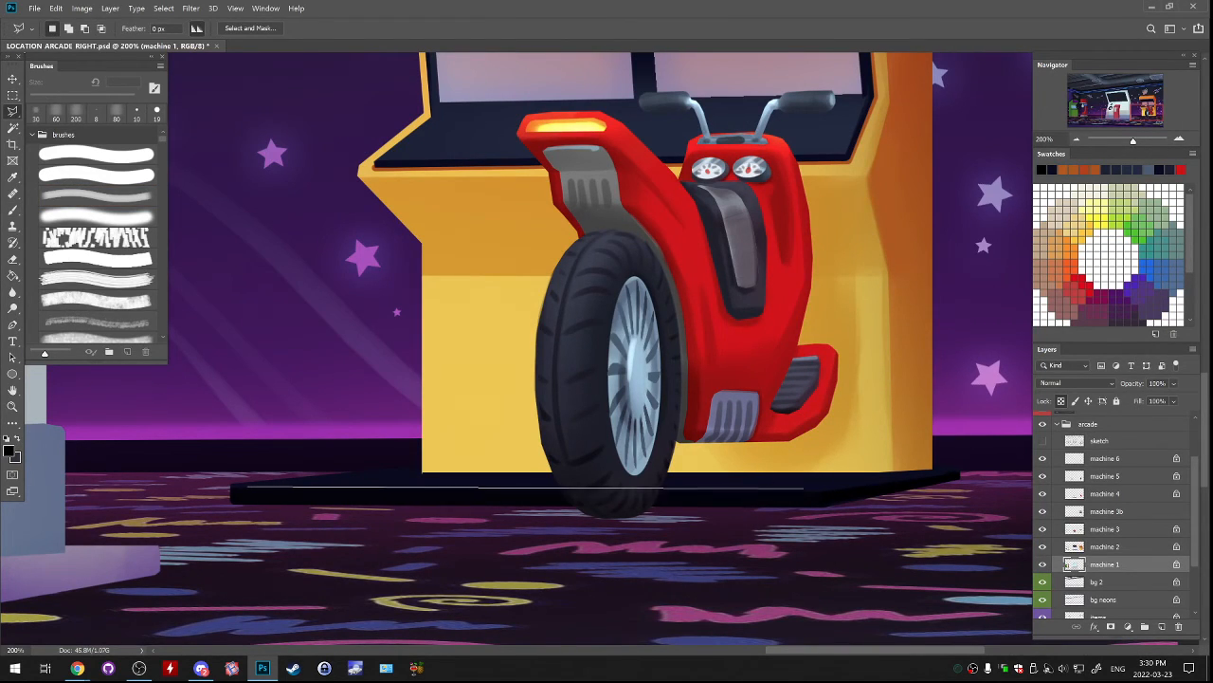
pyautogui.click(812, 489)
pyautogui.click(897, 477)
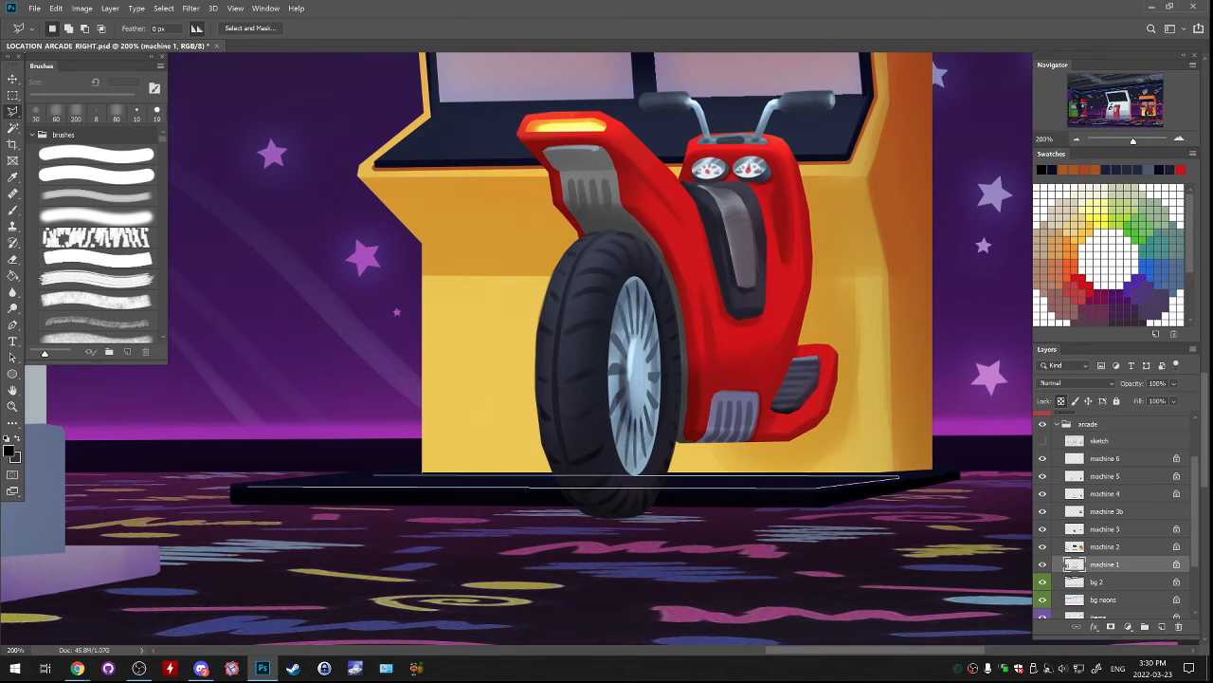
pyautogui.click(379, 474)
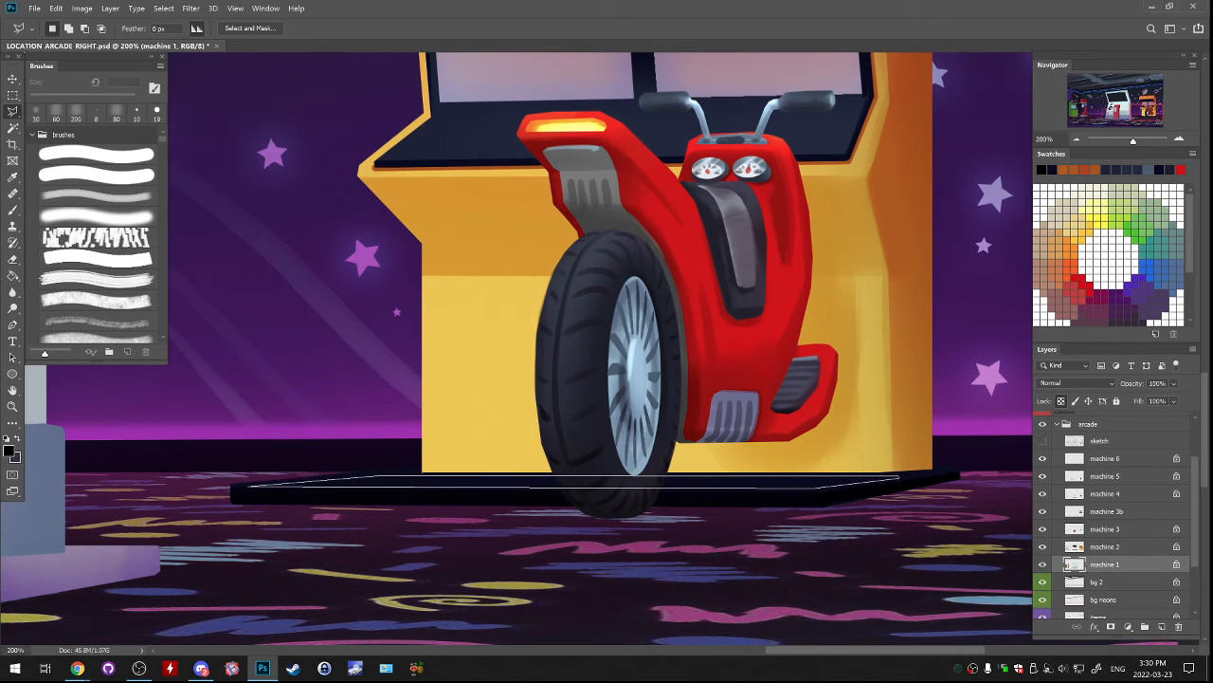
pyautogui.click(248, 486)
# Sample the wheel rim's light blue and paint the selected platform top with it, enlarging the brush to 150 px.
pyautogui.press('b')
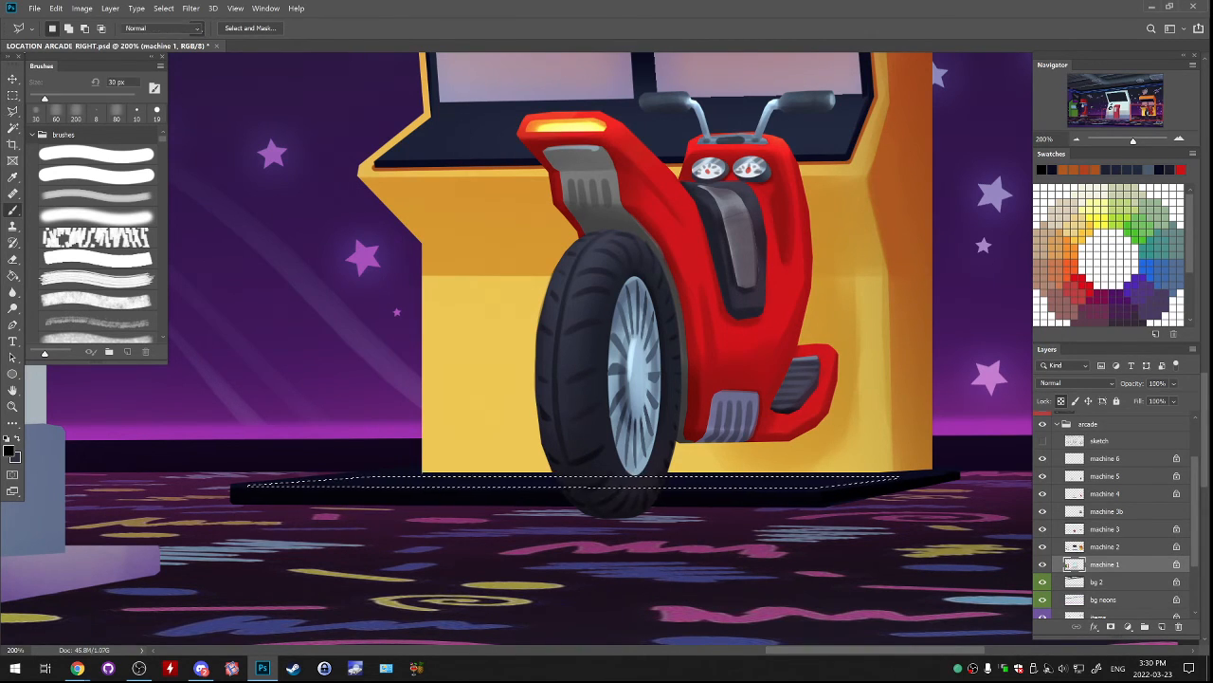
pyautogui.keyDown('alt'); pyautogui.click(624, 453); pyautogui.keyUp('alt')
pyautogui.keyDown('alt'); pyautogui.click(633, 417); pyautogui.keyUp('alt')
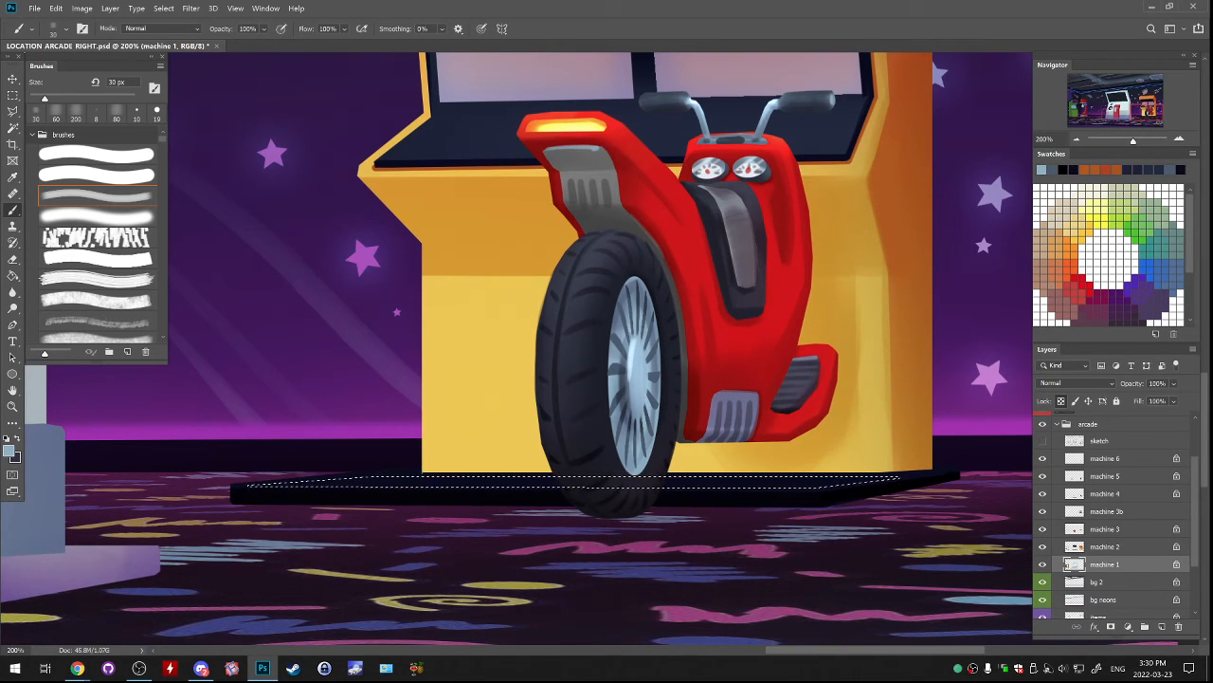
pyautogui.press(']')
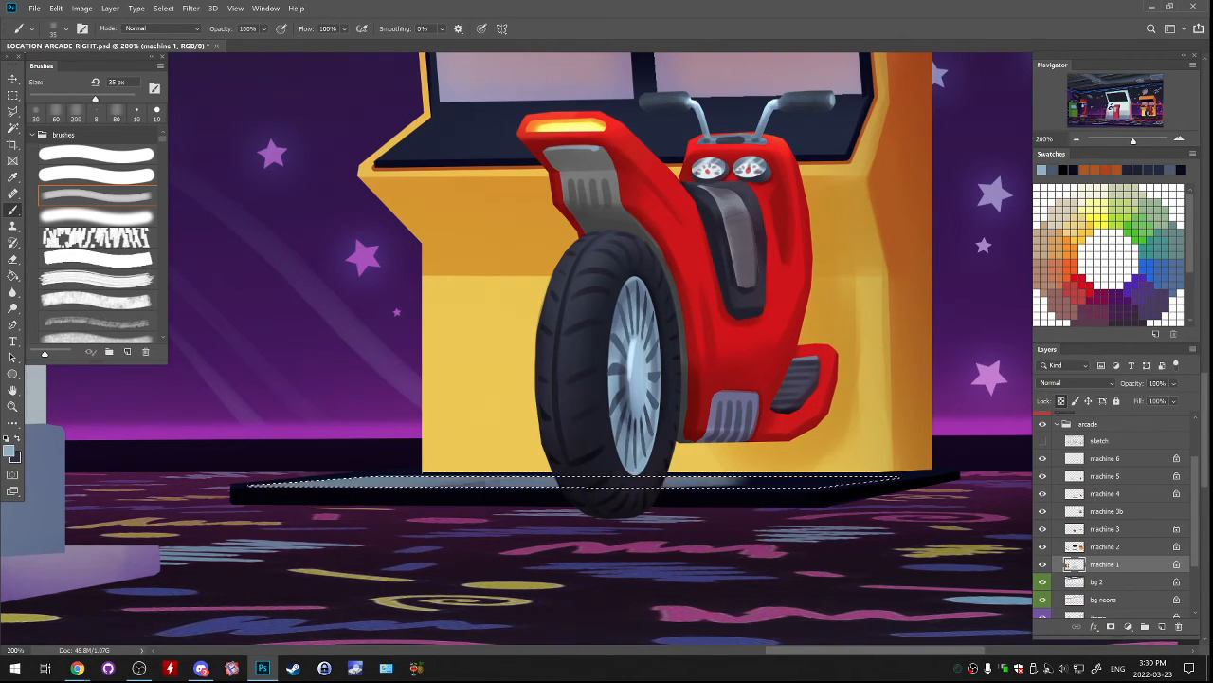
pyautogui.press(']')
pyautogui.press(']')
pyautogui.press(']')
pyautogui.press(']')
pyautogui.press(']')
pyautogui.press(']')
pyautogui.press(']')
pyautogui.press(']')
pyautogui.press(']')
pyautogui.press(']')
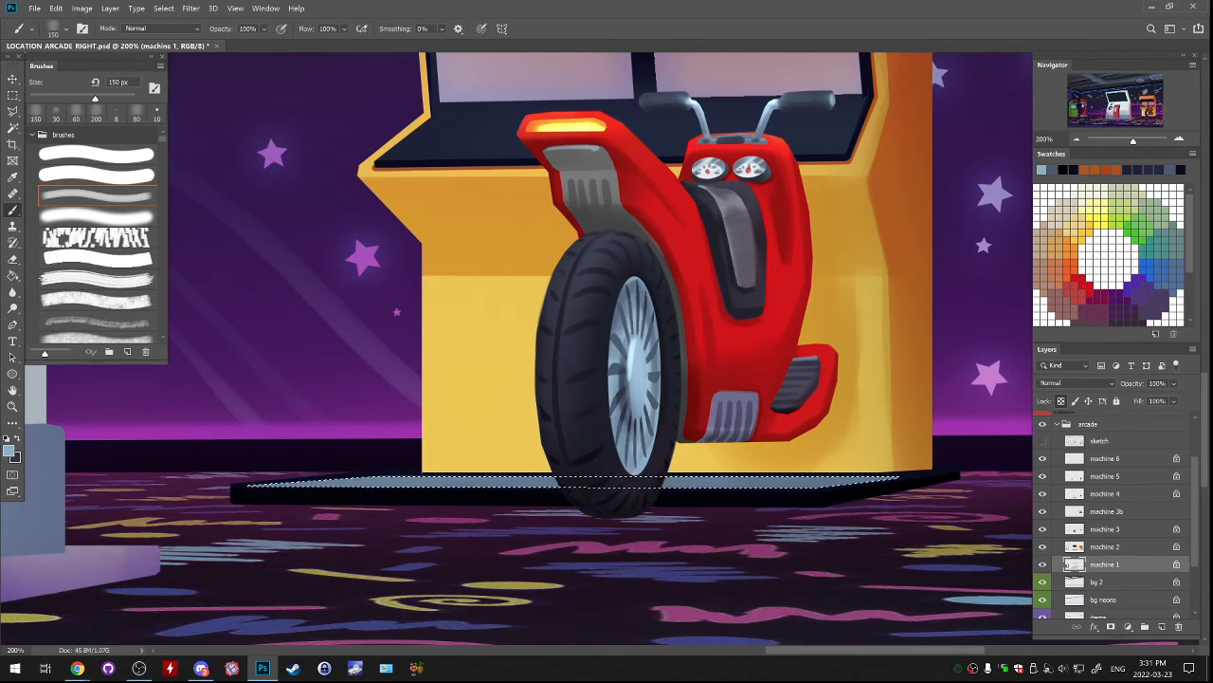
# Sample the platform's near-black edge, shade the platform top beneath the scooter with the soft brush at 35 and 15 px, and deselect.
pyautogui.keyDown('alt'); pyautogui.click(531, 496); pyautogui.keyUp('alt')
pyautogui.click(96, 218)
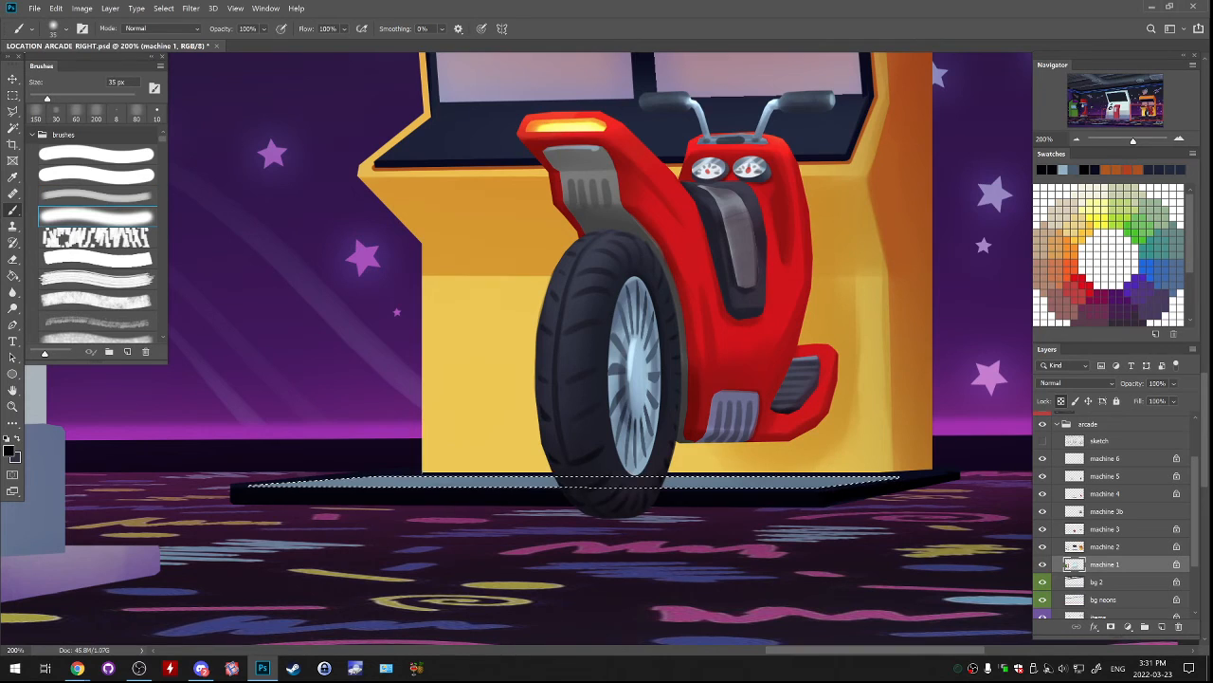
pyautogui.moveTo(668, 484); pyautogui.dragTo(811, 480)
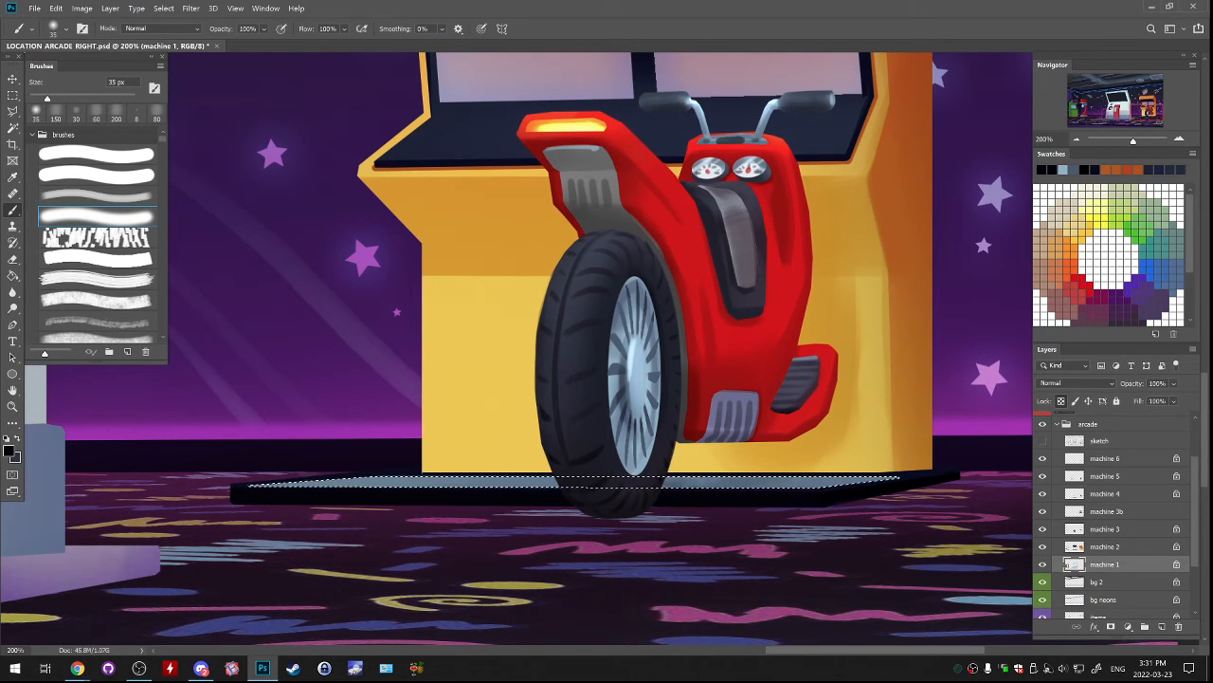
pyautogui.press('[')
pyautogui.press('[')
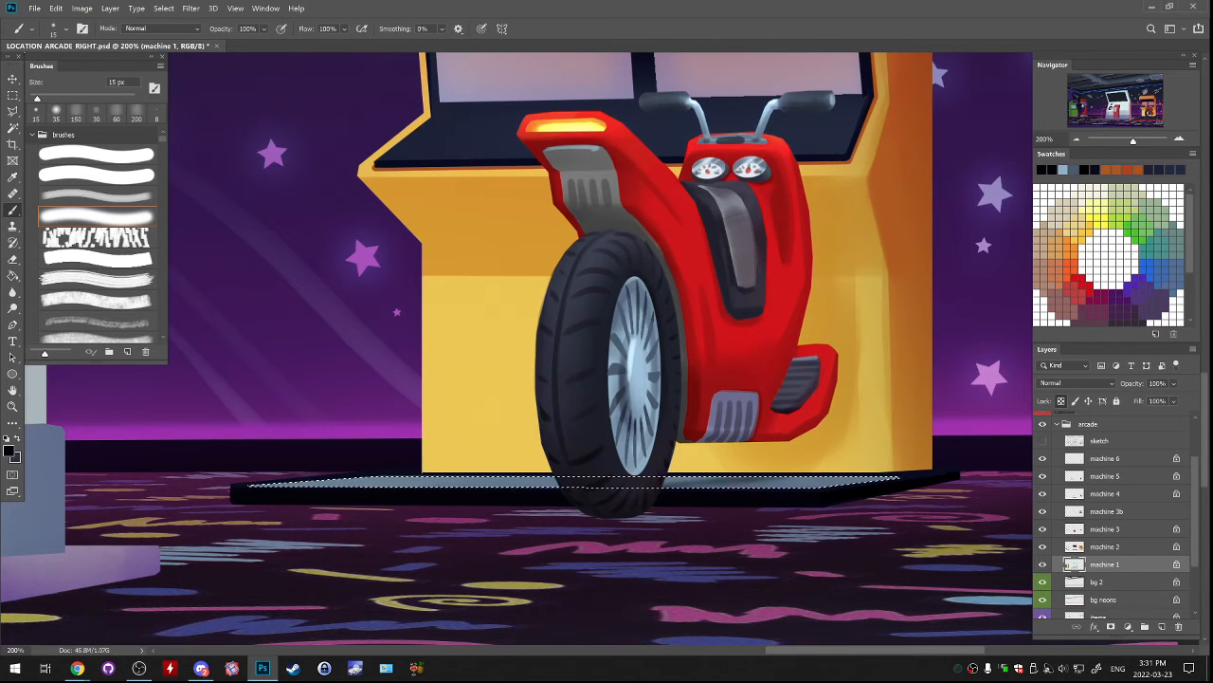
pyautogui.hotkey('ctrl', 'd')
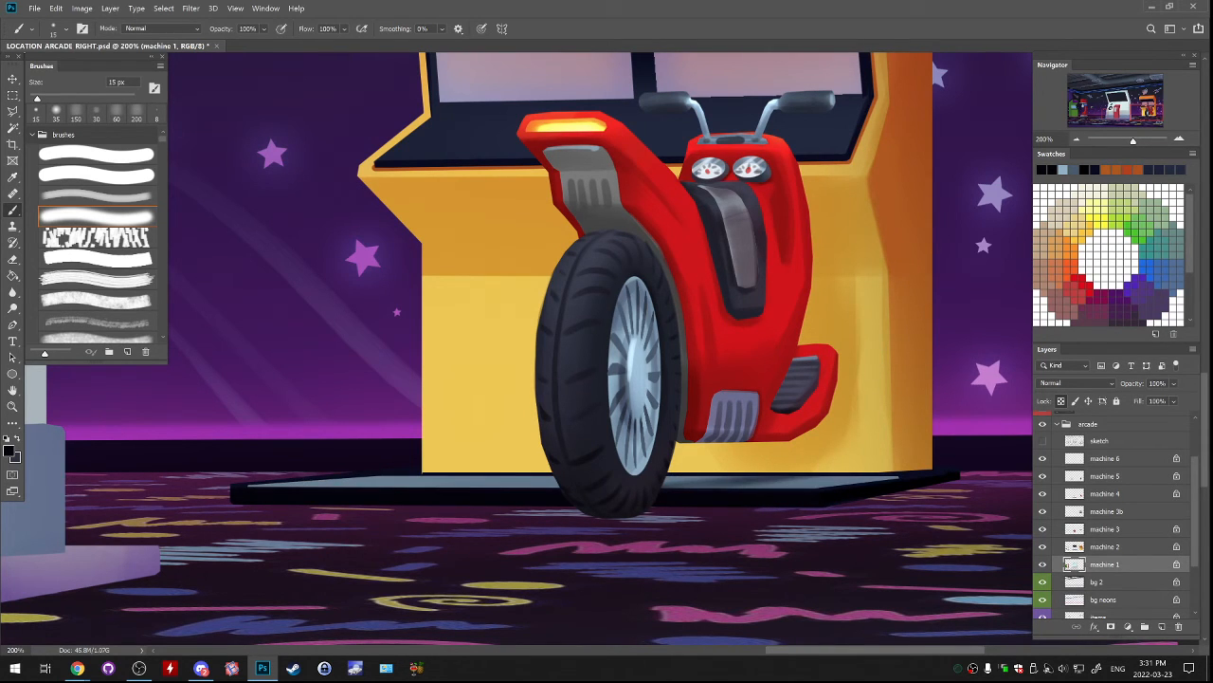
# On the machine 2 layer, select a thin strip along the bottom of the yellow cabinet with the polygonal lasso.
pyautogui.hotkey('ctrl', '-')
pyautogui.hotkey('ctrl', '-')
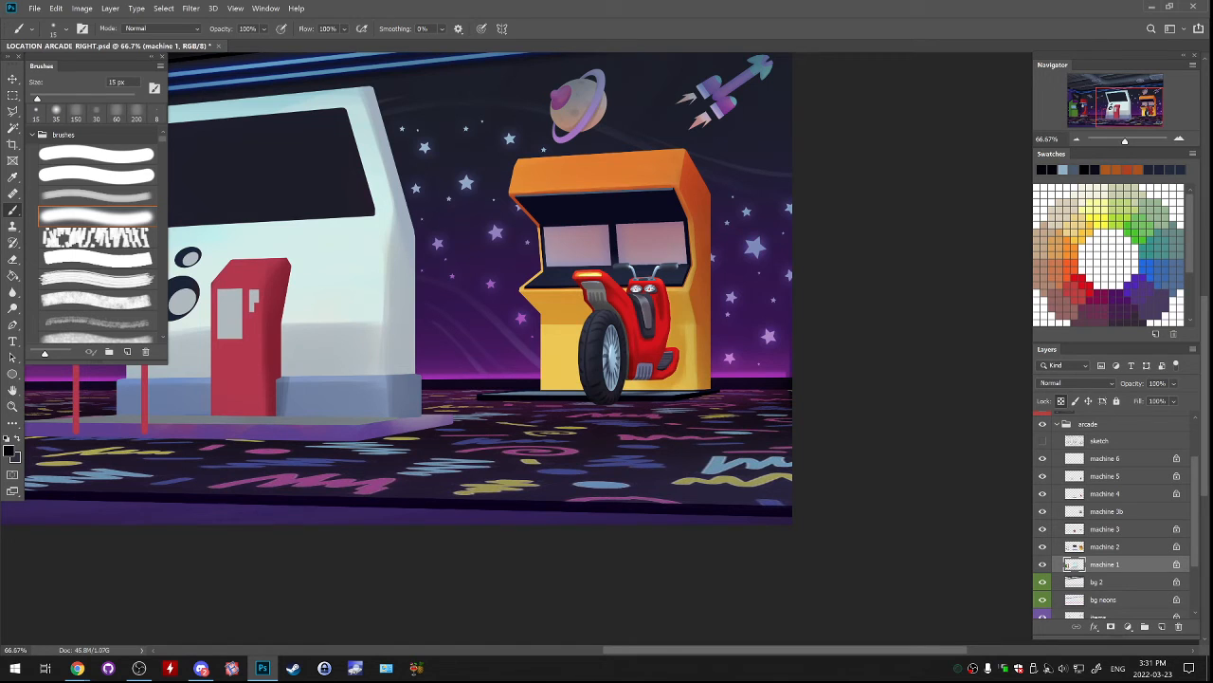
pyautogui.click(1071, 547)
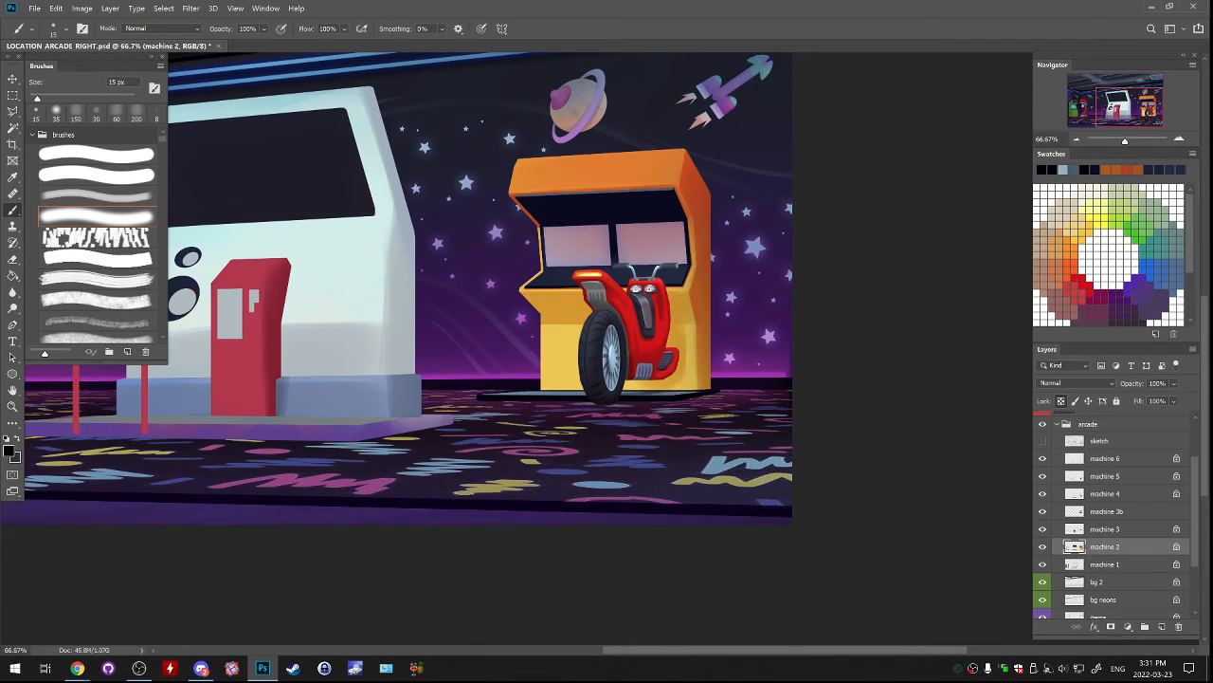
pyautogui.hotkey('ctrl', '+')
pyautogui.hotkey('ctrl', '+')
pyautogui.press('l')
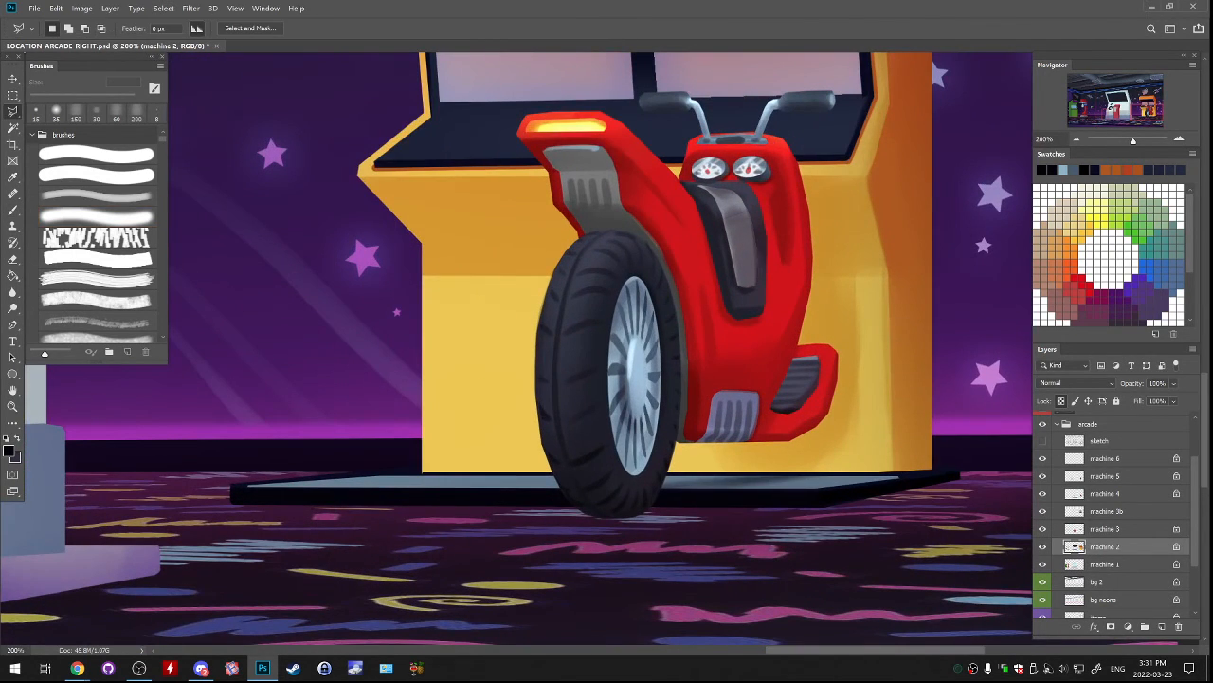
pyautogui.click(420, 456)
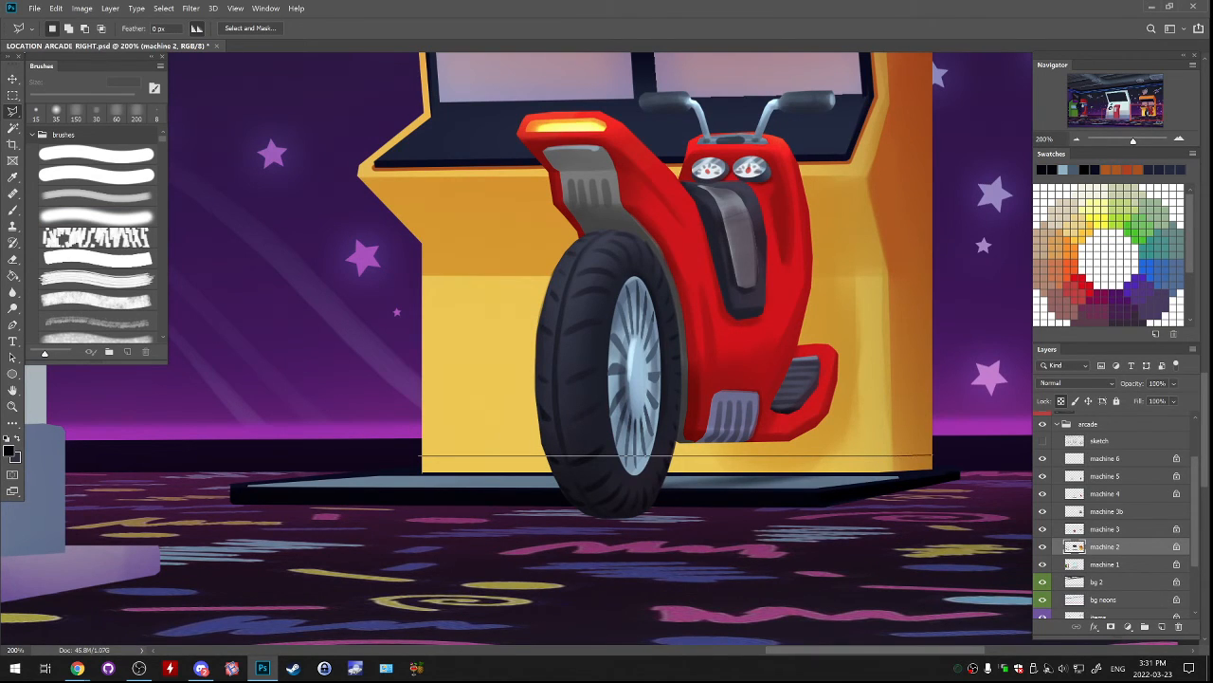
pyautogui.click(934, 469)
pyautogui.click(885, 472)
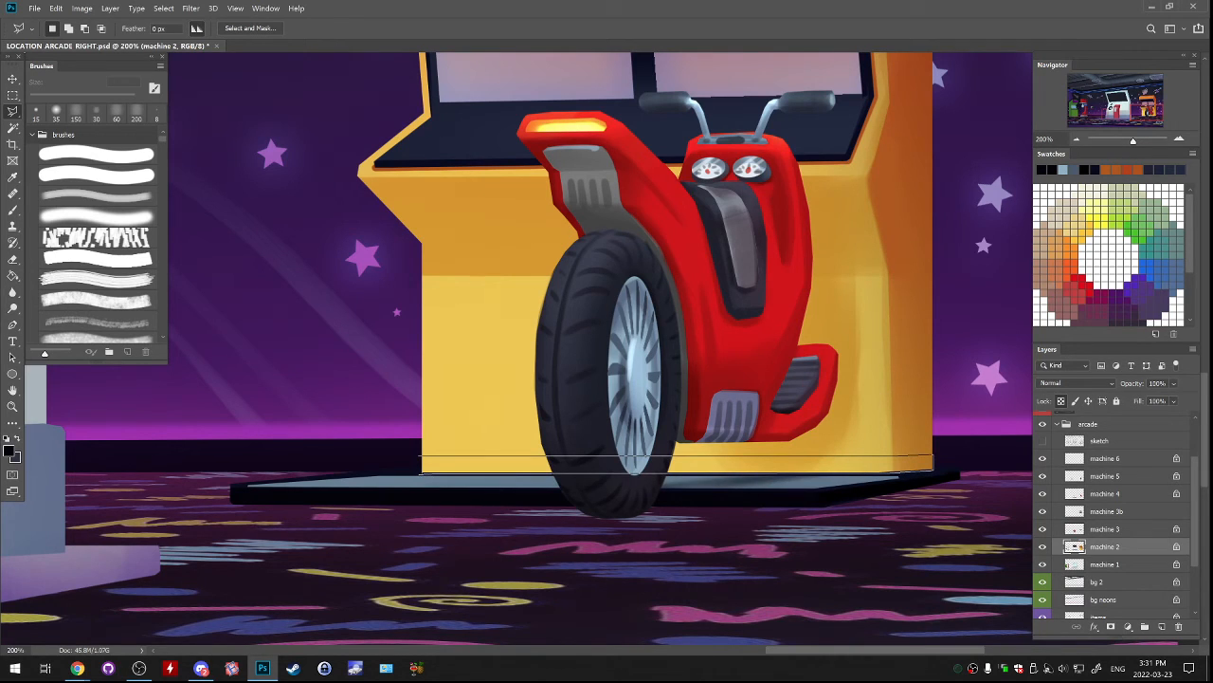
pyautogui.click(421, 472)
# Sample dark navy and brush it across the selected strip at the cabinet's base with the soft brush at 175 px.
pyautogui.press('b')
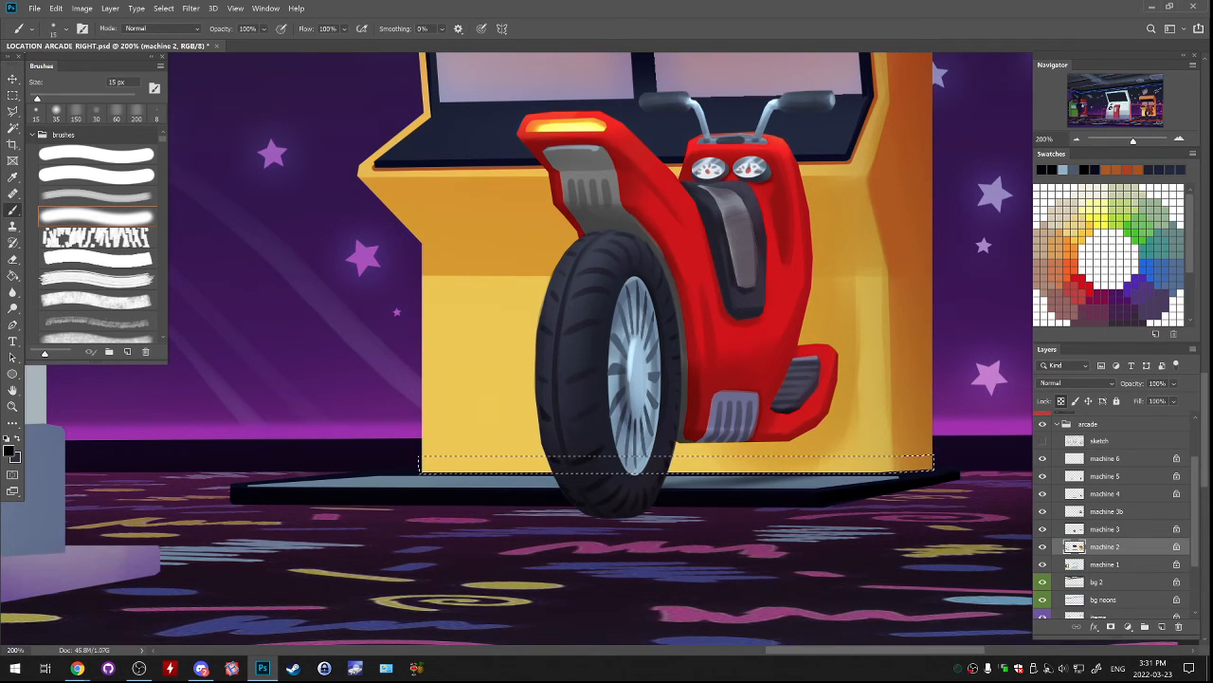
pyautogui.press(']')
pyautogui.press(']')
pyautogui.press(']')
pyautogui.press(']')
pyautogui.press(']')
pyautogui.press(']')
pyautogui.press(']')
pyautogui.press(']')
pyautogui.press(']')
pyautogui.press(']')
pyautogui.press(']')
pyautogui.press(']')
pyautogui.press(']')
pyautogui.press(']')
pyautogui.press(']')
pyautogui.keyDown('alt'); pyautogui.click(514, 144); pyautogui.keyUp('alt')
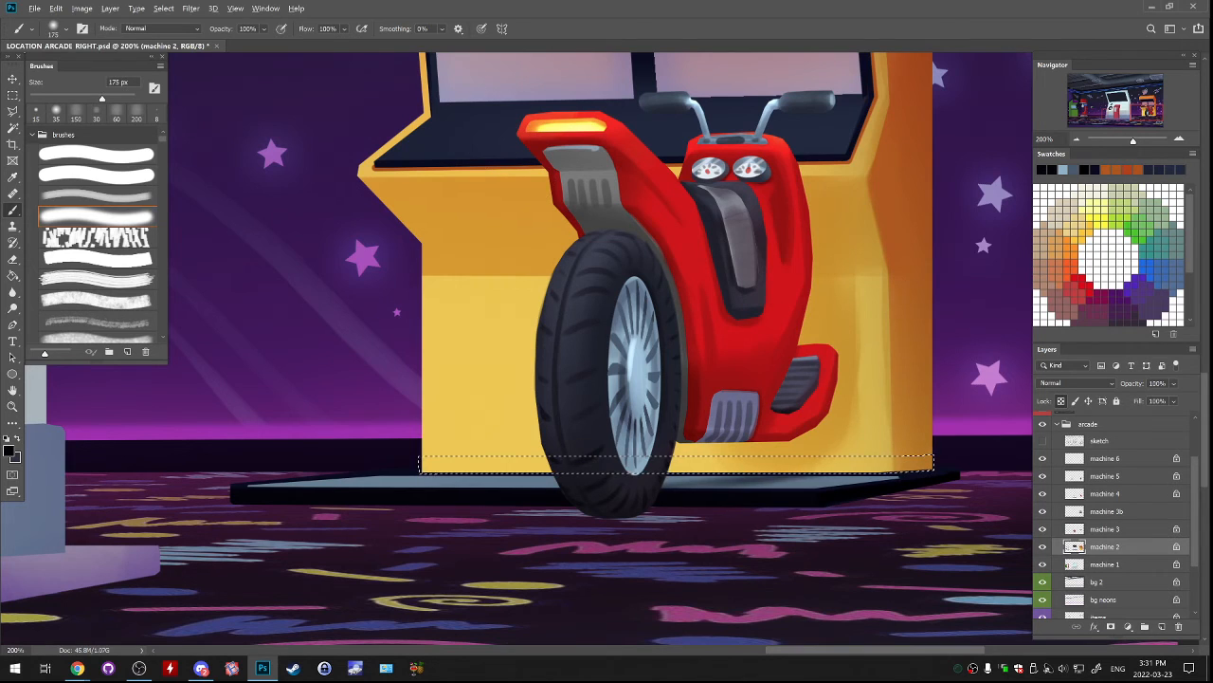
pyautogui.moveTo(423, 463); pyautogui.dragTo(919, 459)
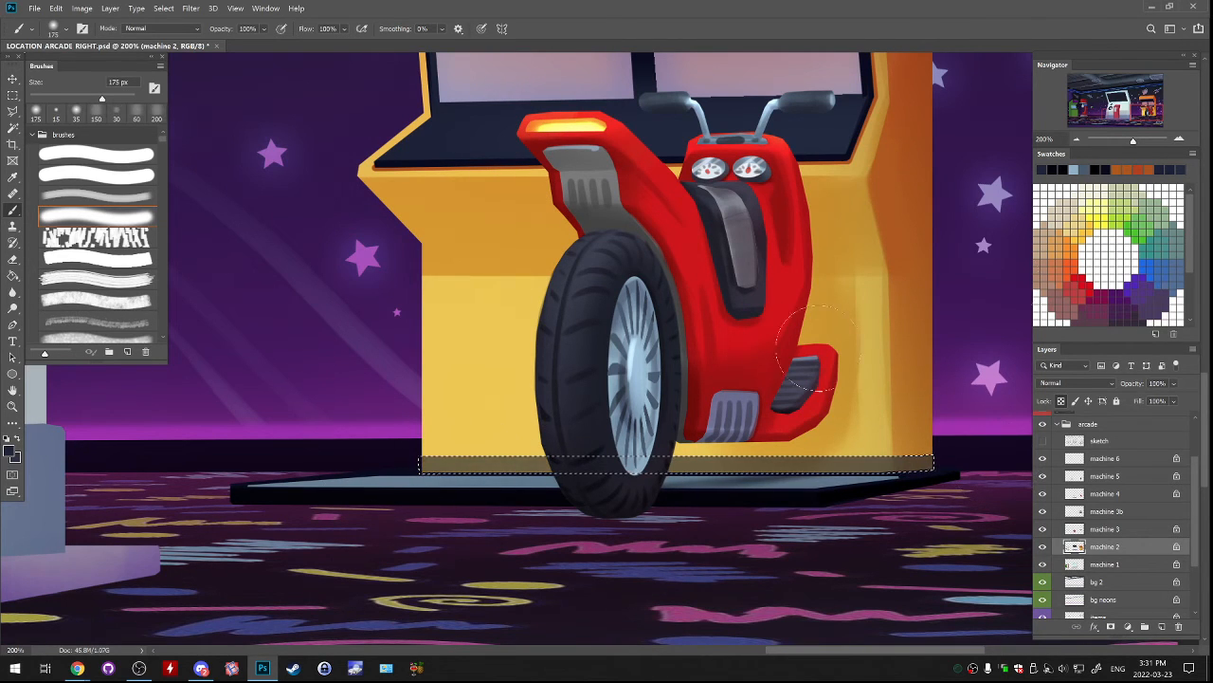
# Touch up the cabinet's base strip with the soft brush reduced to 50 px, and deselect.
pyautogui.hotkey('ctrl', '-')
pyautogui.hotkey('ctrl', '-')
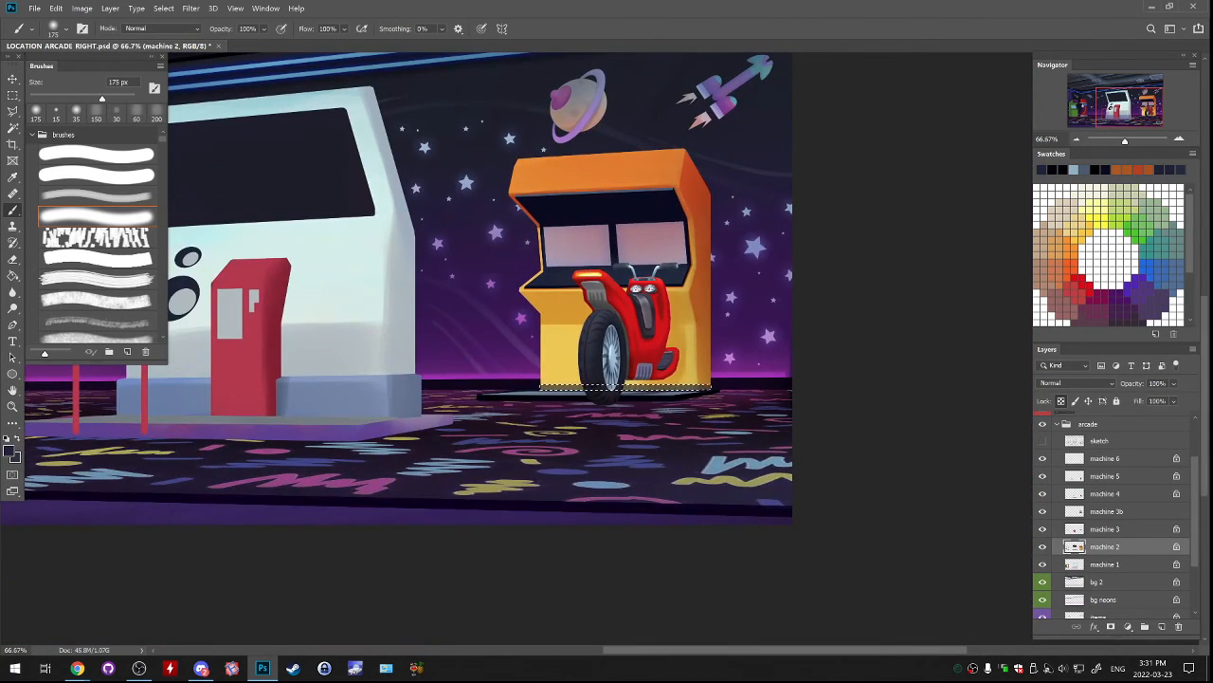
pyautogui.press('[')
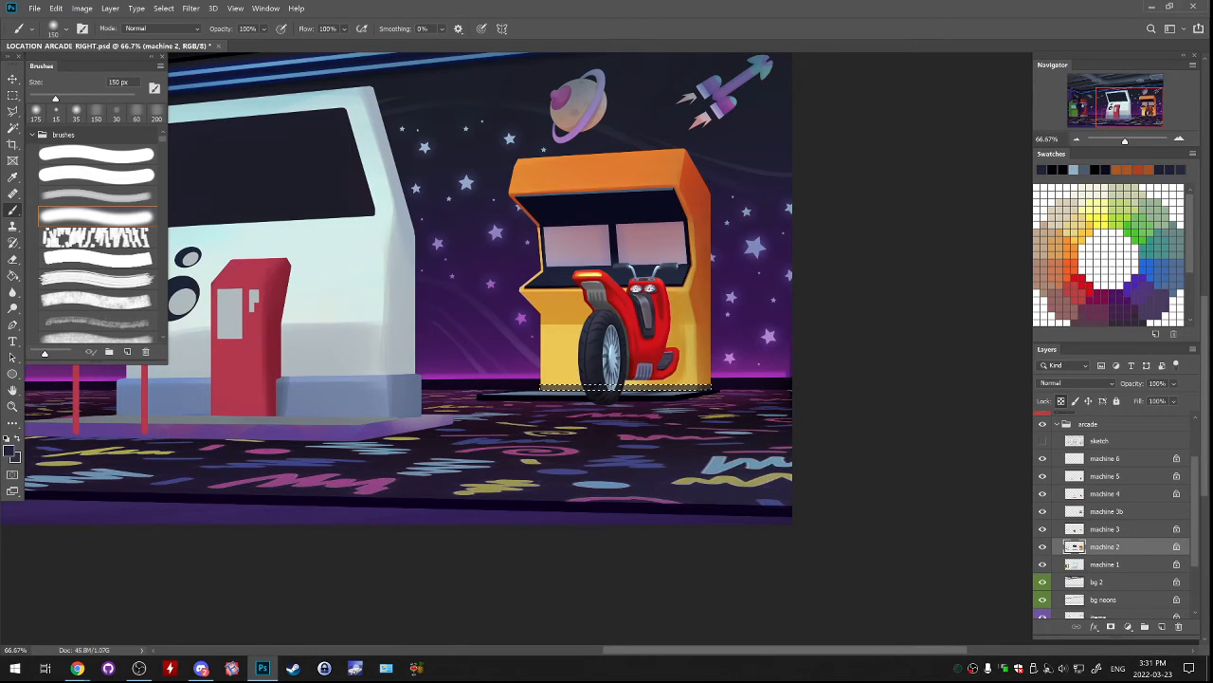
pyautogui.press('[')
pyautogui.press('[')
pyautogui.press('[')
pyautogui.press('[')
pyautogui.press('[')
pyautogui.press('[')
pyautogui.press('[')
pyautogui.hotkey('ctrl', 'd')
# Identify the machine 3b layer by toggling its visibility, select it and lock its transparent pixels.
pyautogui.press('l')
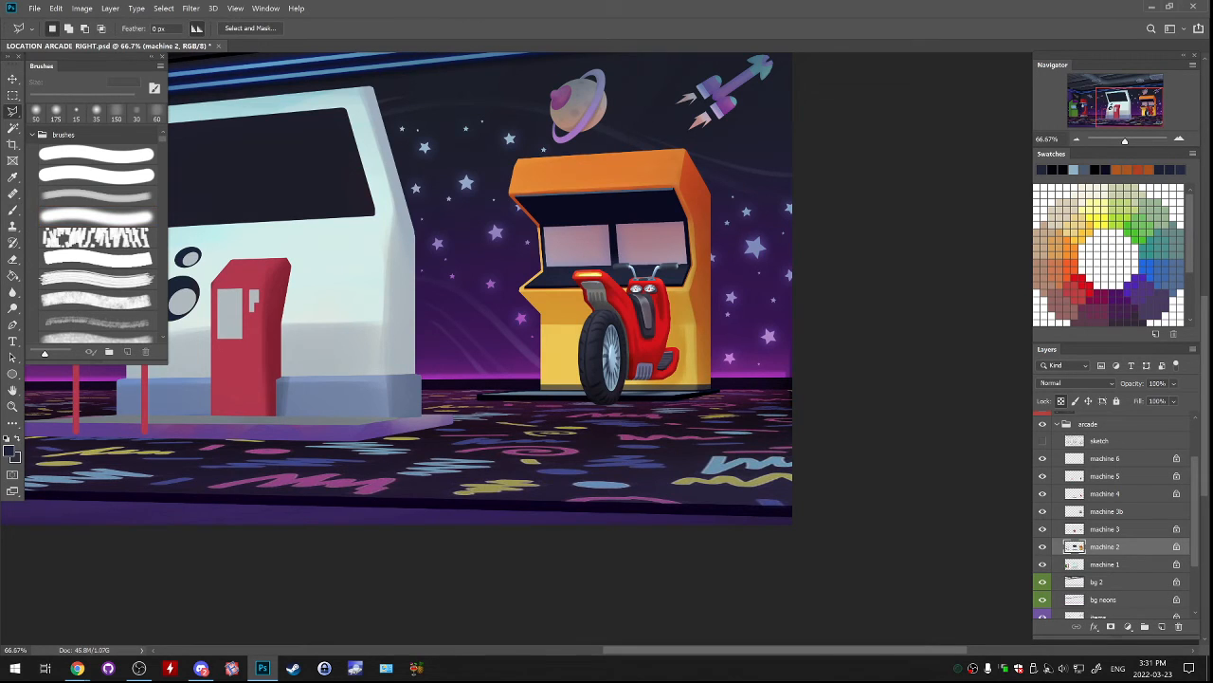
pyautogui.click(1042, 512)
pyautogui.click(1042, 512)
pyautogui.click(1107, 511)
pyautogui.click(1061, 401)
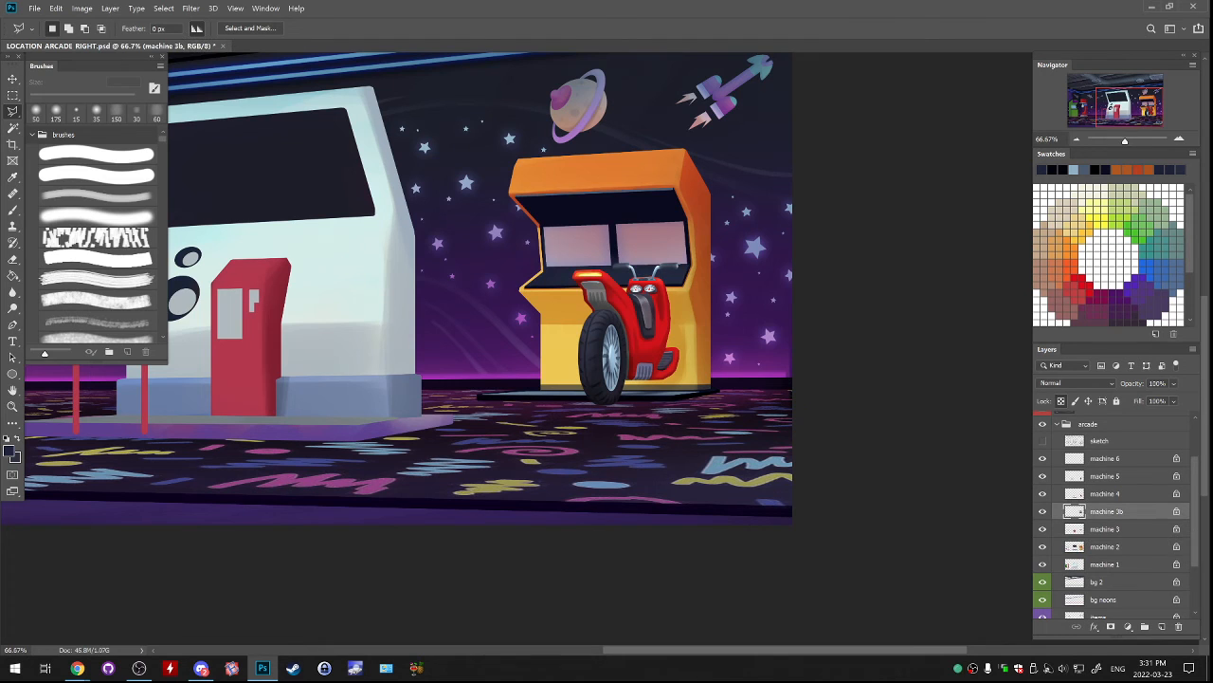
# Sample the screen recess's dark navy and darken the light upper rim of the recess with the 50 px soft brush.
pyautogui.click(1179, 140)
pyautogui.click(1179, 140)
pyautogui.moveTo(1147, 111); pyautogui.dragTo(1147, 104)
pyautogui.moveTo(600, 332); pyautogui.dragTo(605, 347)
pyautogui.press('b')
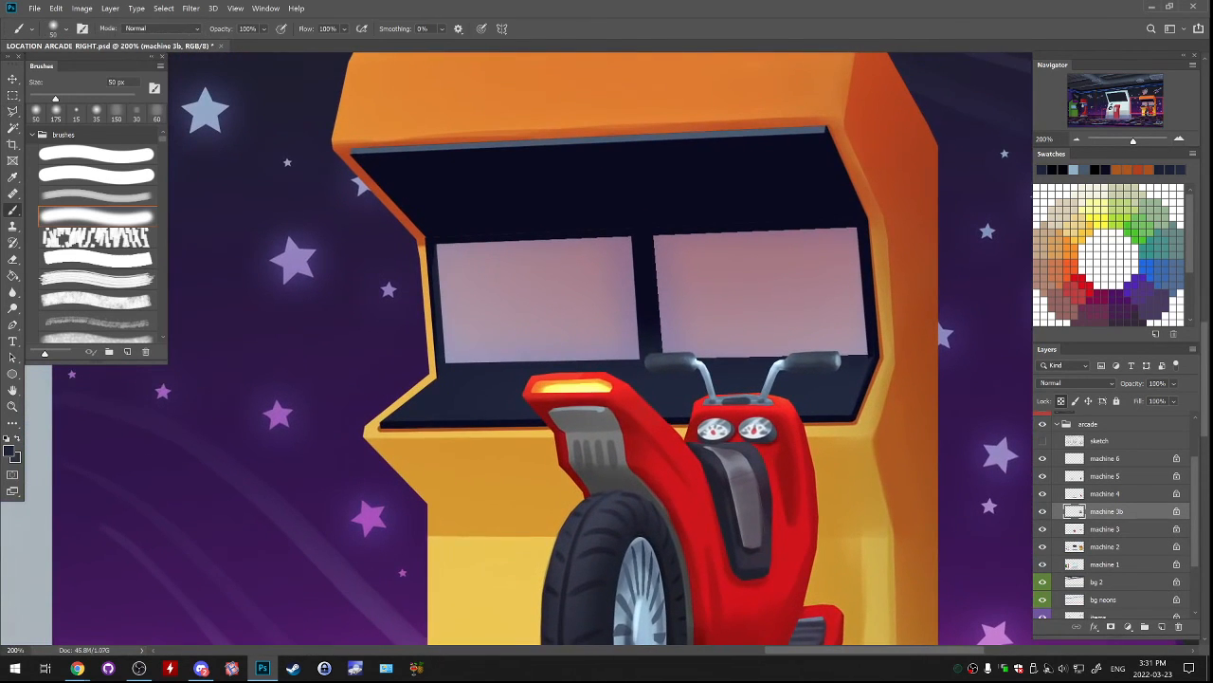
pyautogui.keyDown('alt'); pyautogui.click(417, 171); pyautogui.keyUp('alt')
pyautogui.moveTo(353, 152)
pyautogui.mouseDown()
pyautogui.moveTo(819, 131)
pyautogui.moveTo(569, 139)
pyautogui.mouseUp()
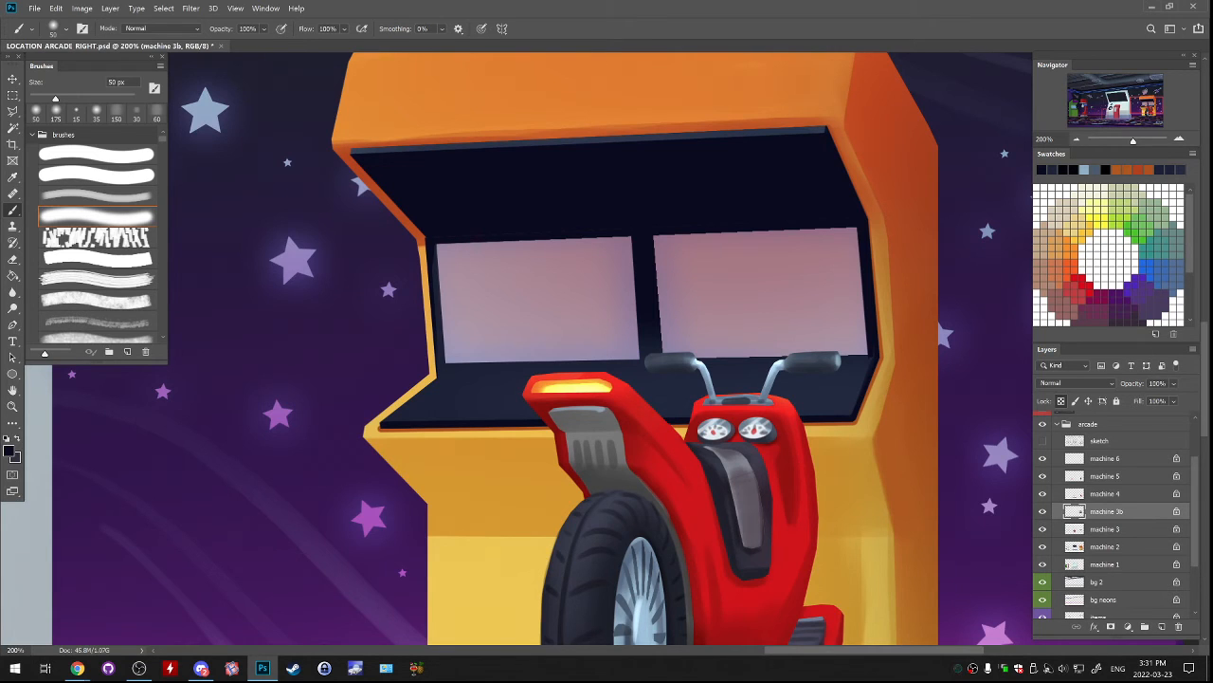
pyautogui.hotkey('ctrl', '-')
pyautogui.hotkey('ctrl', '-')
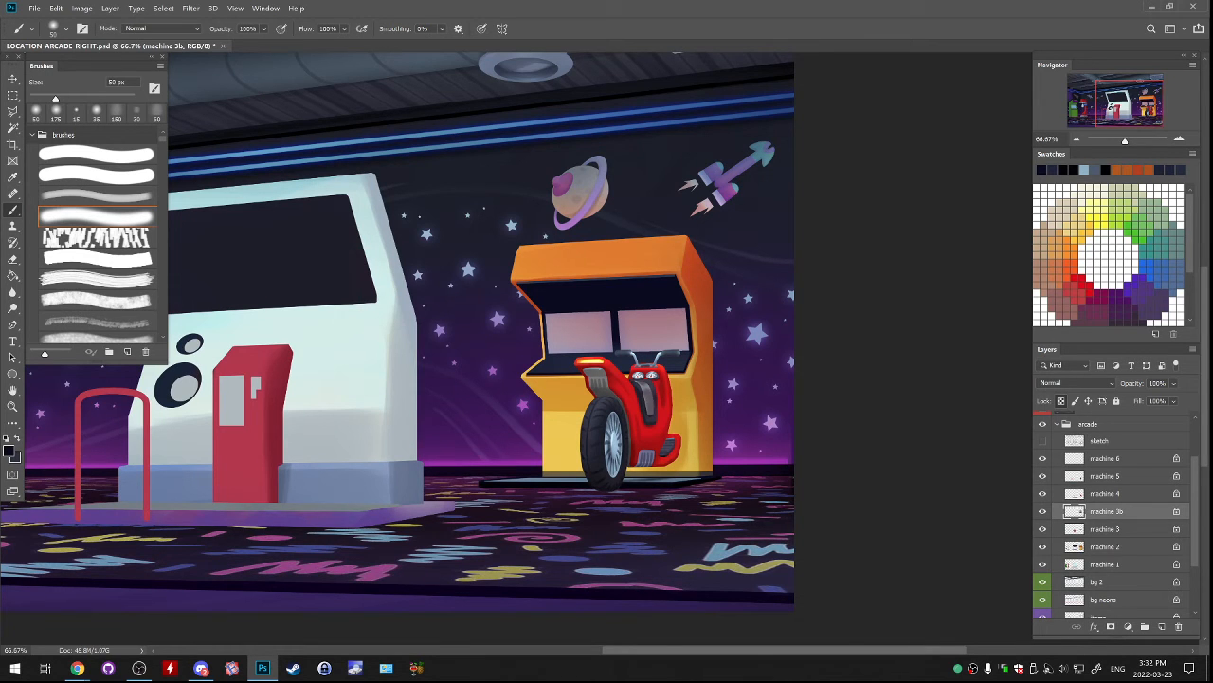
pyautogui.scroll(2, 601, 346)
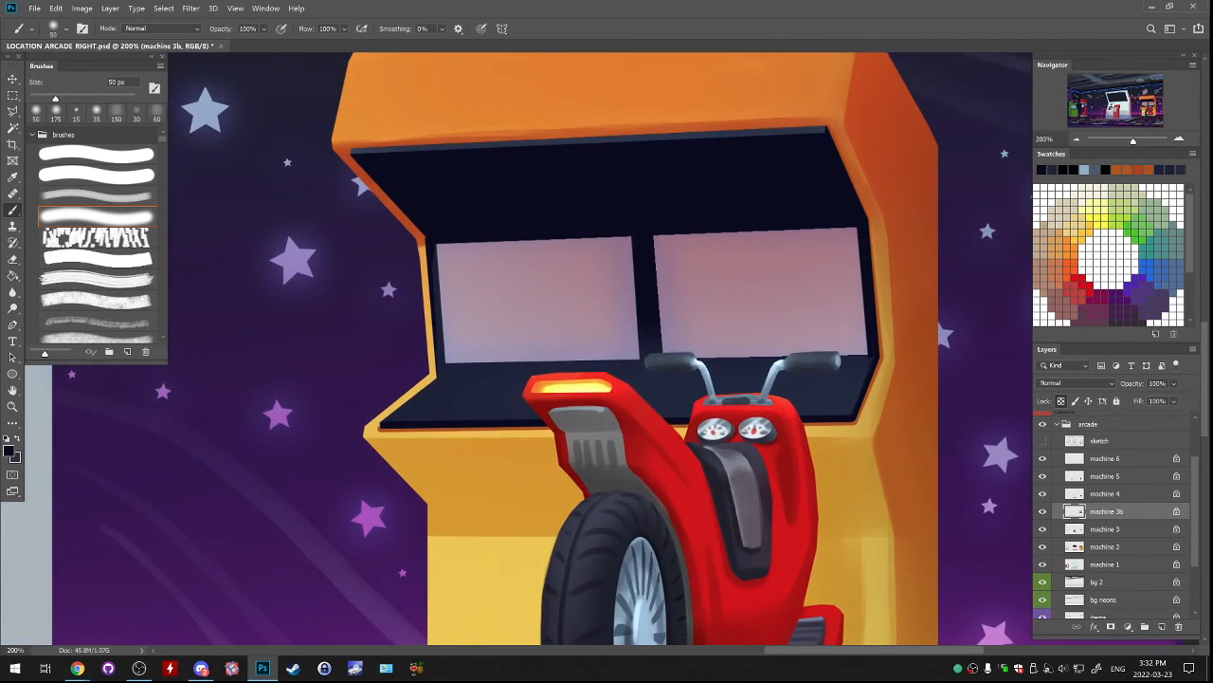
pyautogui.scroll(-2, 601, 348)
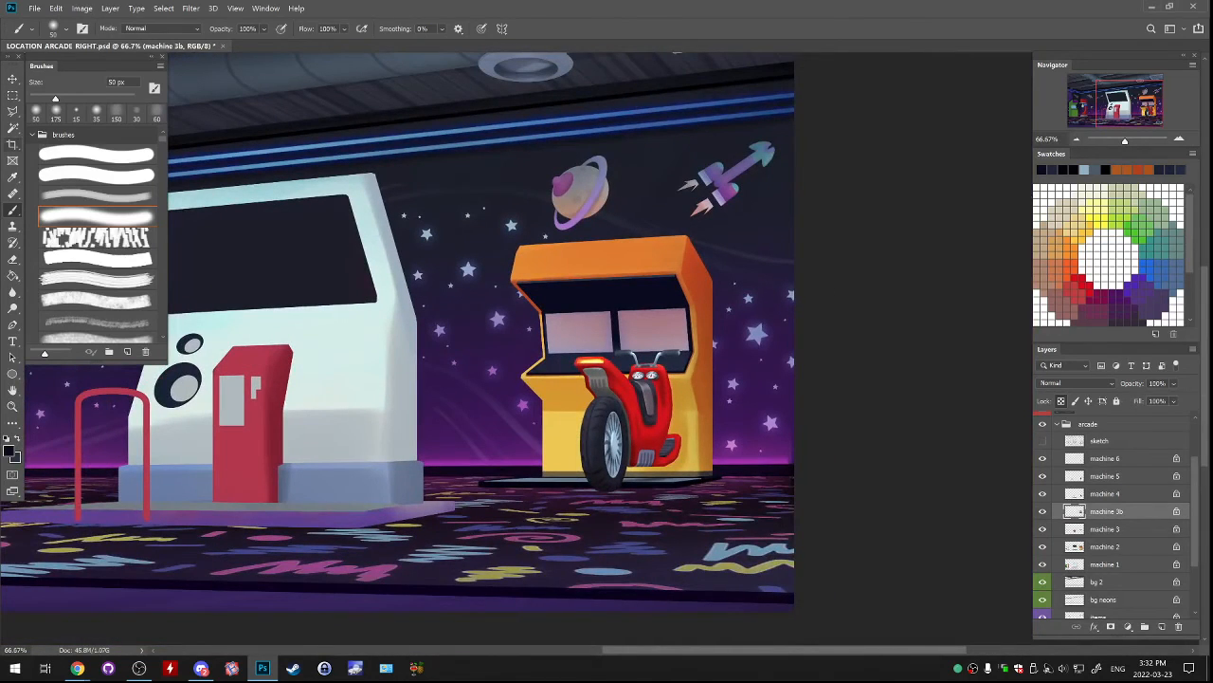
# On the machine 2 layer, select the central front panel of the yellow cabinet behind the scooter with the polygonal lasso.
pyautogui.press('l')
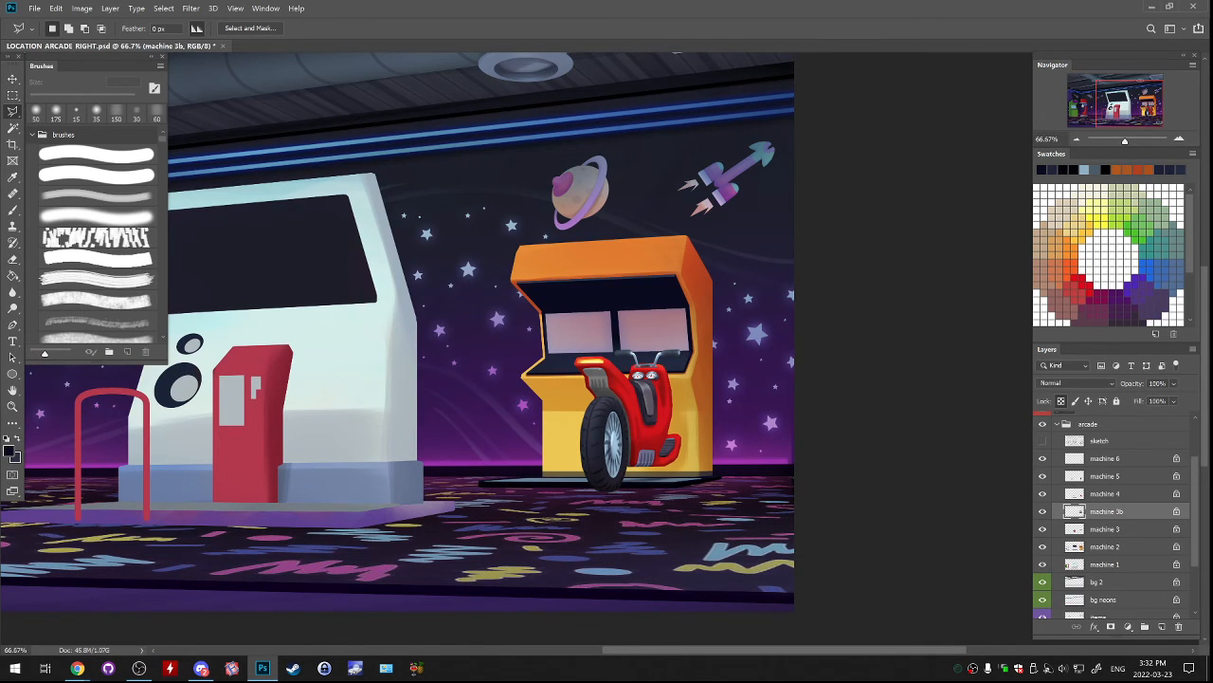
pyautogui.click(1042, 547)
pyautogui.click(1043, 547)
pyautogui.click(1106, 547)
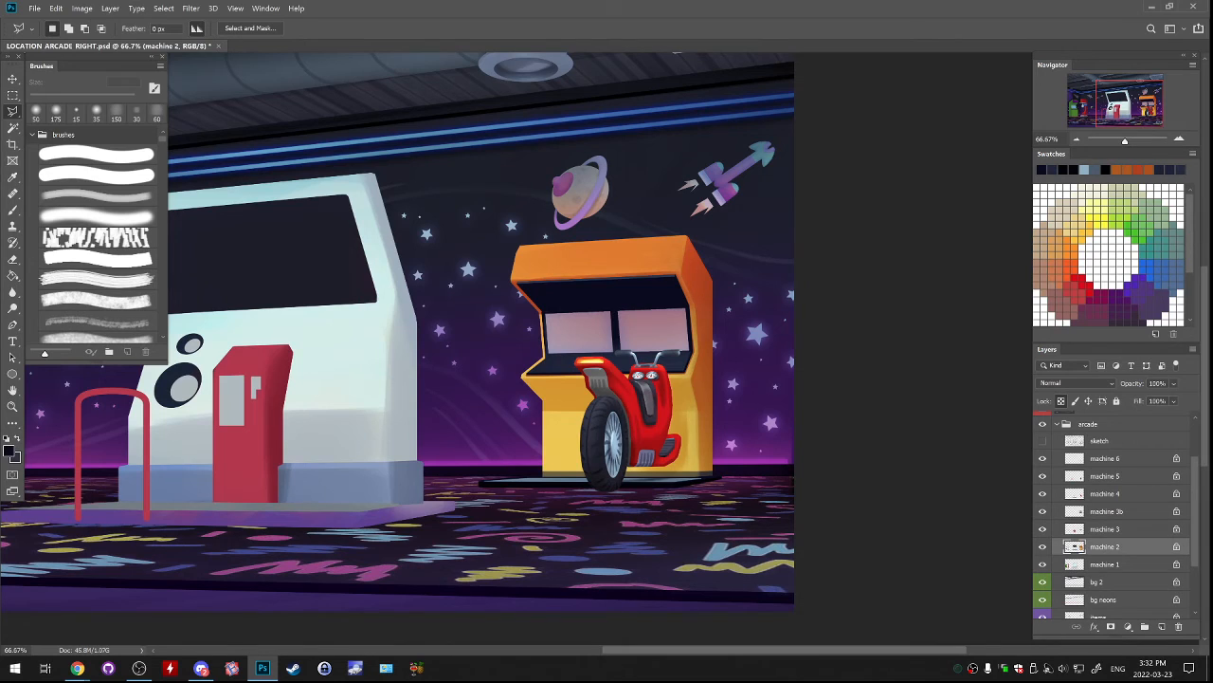
pyautogui.click(562, 476)
pyautogui.click(562, 401)
pyautogui.click(677, 405)
pyautogui.click(677, 478)
# Desaturate and darken the selected front panel with Hue/Saturation at saturation -100 and lightness -34, and deselect.
pyautogui.click(81, 7)
pyautogui.moveTo(104, 36)
pyautogui.click(238, 99)
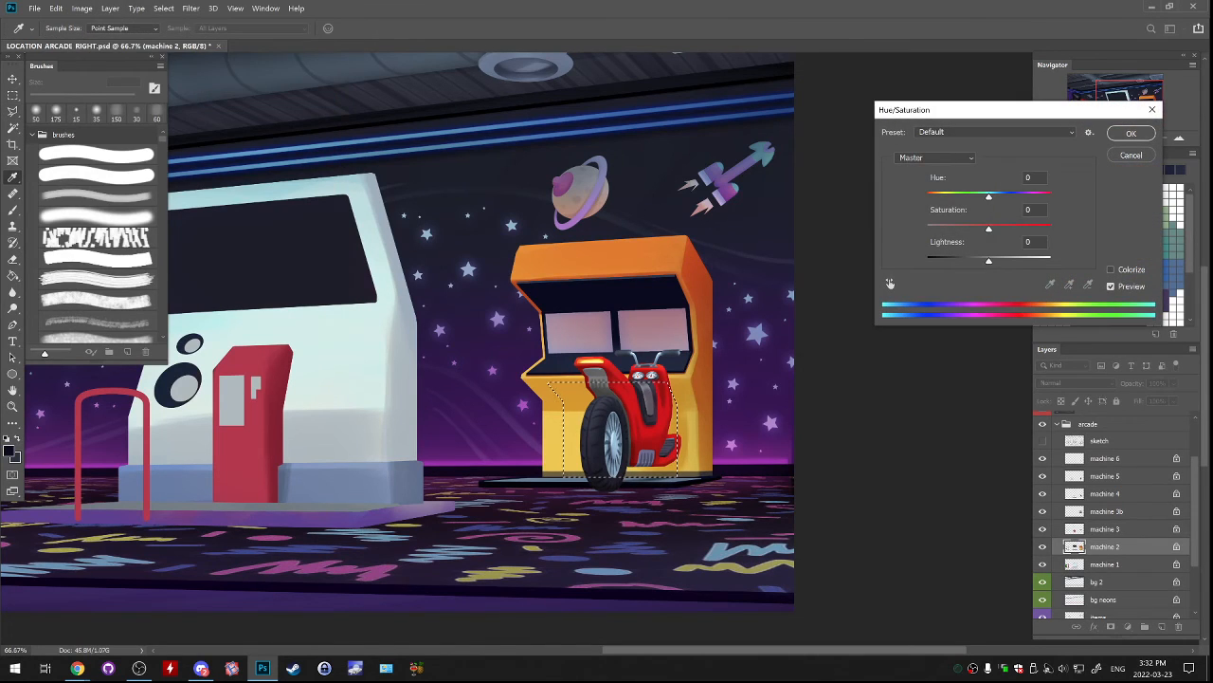
pyautogui.moveTo(989, 229); pyautogui.dragTo(927, 229)
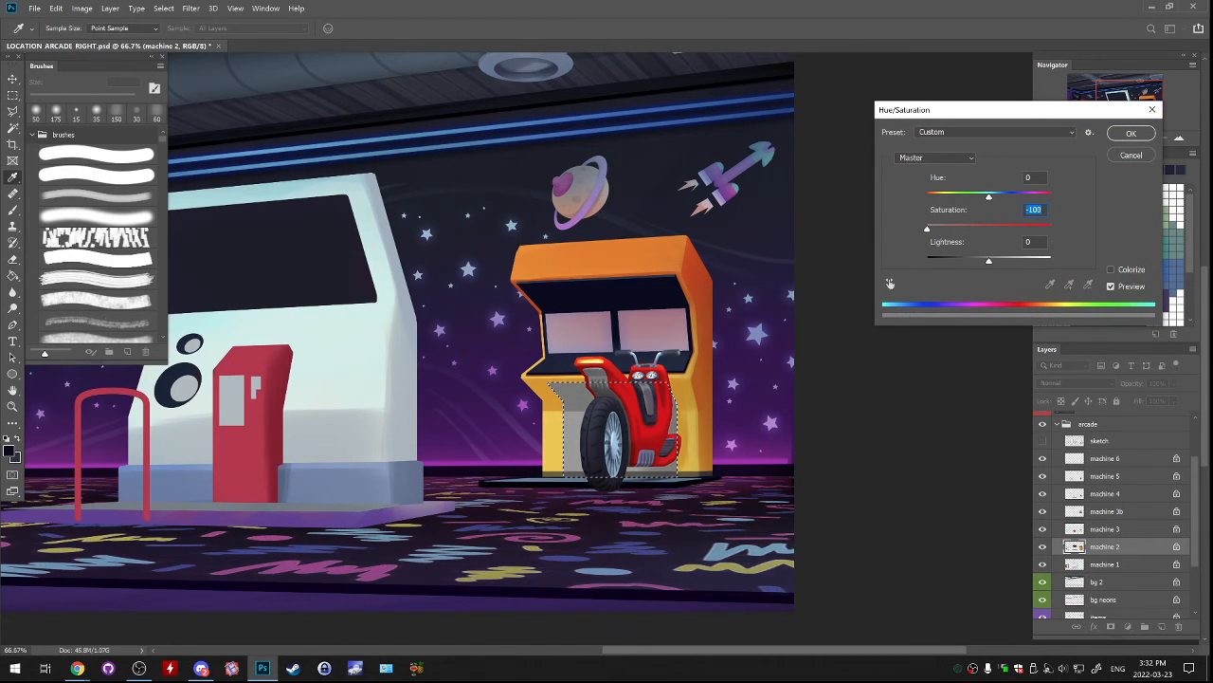
pyautogui.moveTo(988, 260); pyautogui.dragTo(969, 259)
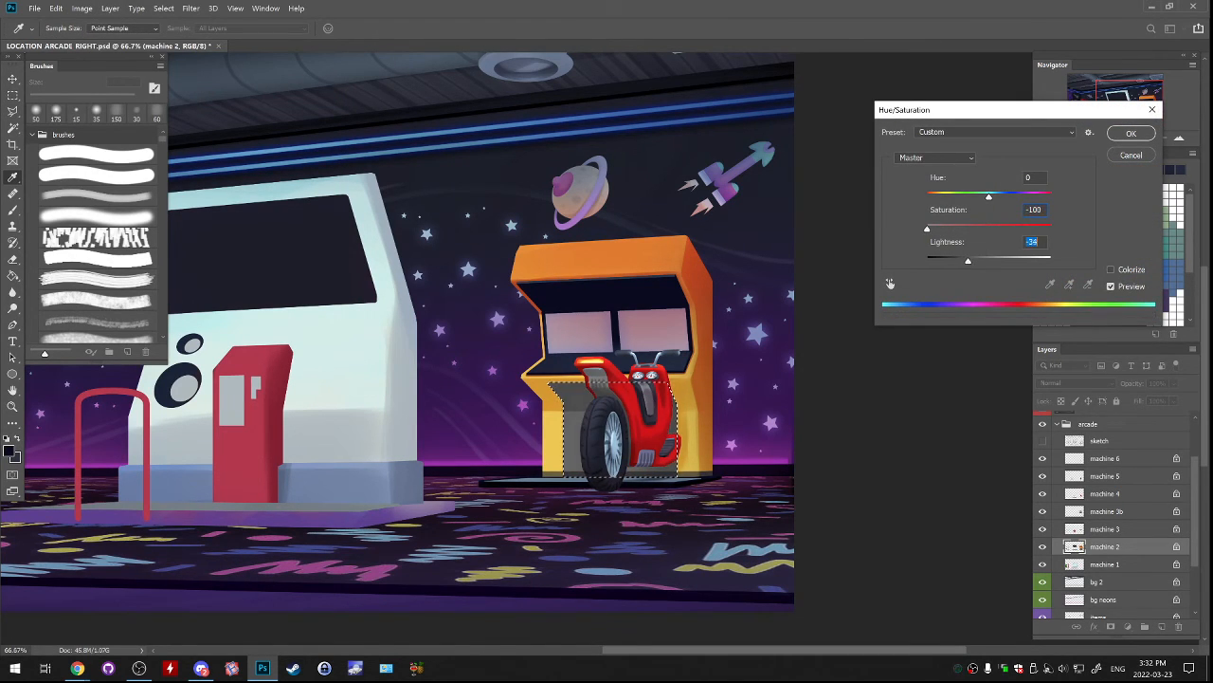
pyautogui.press('Return')
pyautogui.hotkey('ctrl', 'd')
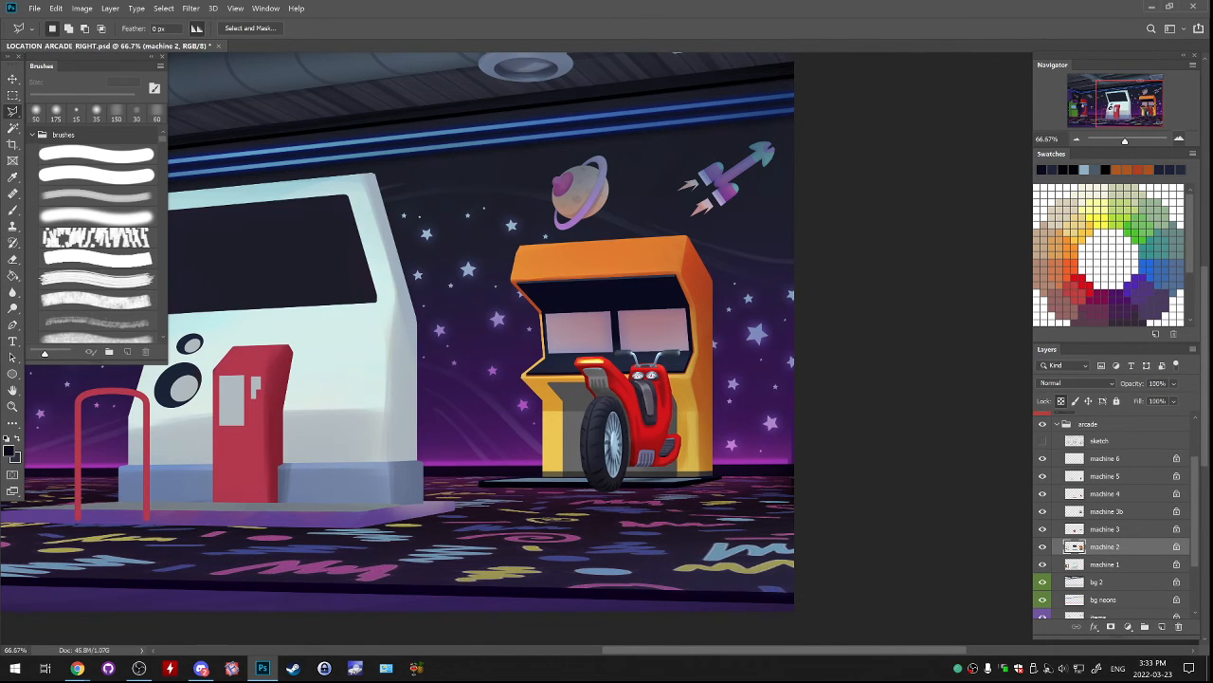
# Check the machine 2 layer by toggling its visibility, and lasso the area just outside the yellow cabinet's upper and rear edges for painting.
pyautogui.hotkey('ctrl', '+')
pyautogui.moveTo(664, 360); pyautogui.dragTo(498, 371)
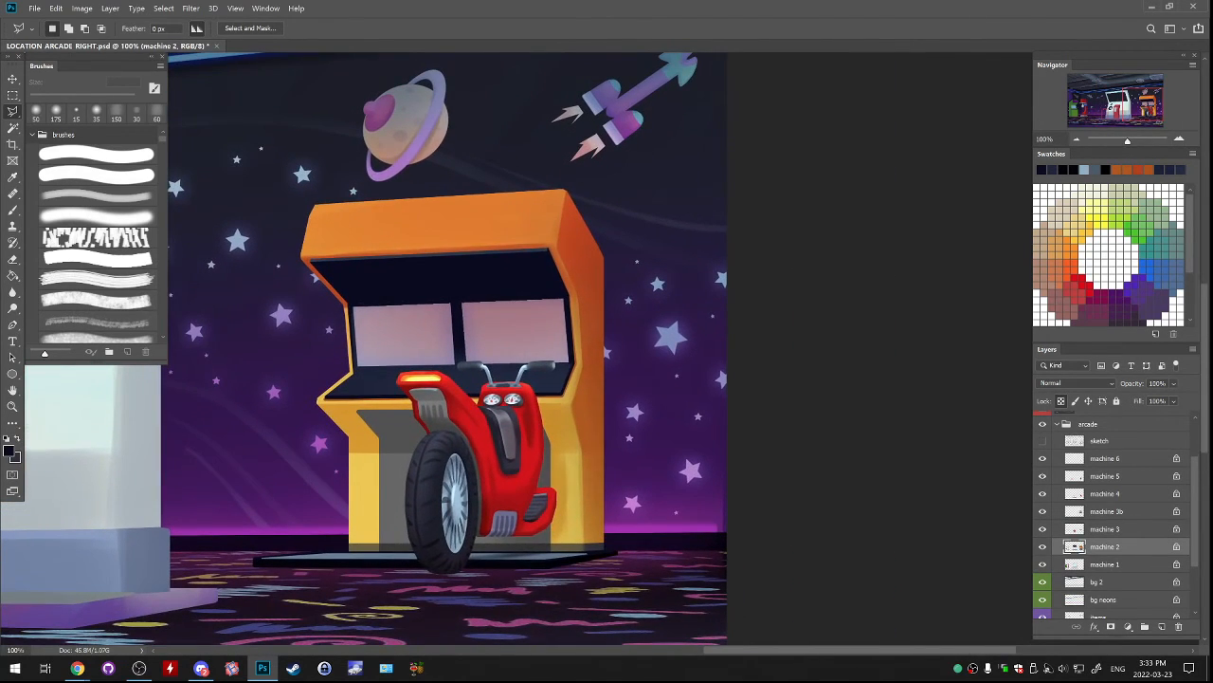
pyautogui.click(1043, 547)
pyautogui.click(1043, 547)
pyautogui.click(1043, 547)
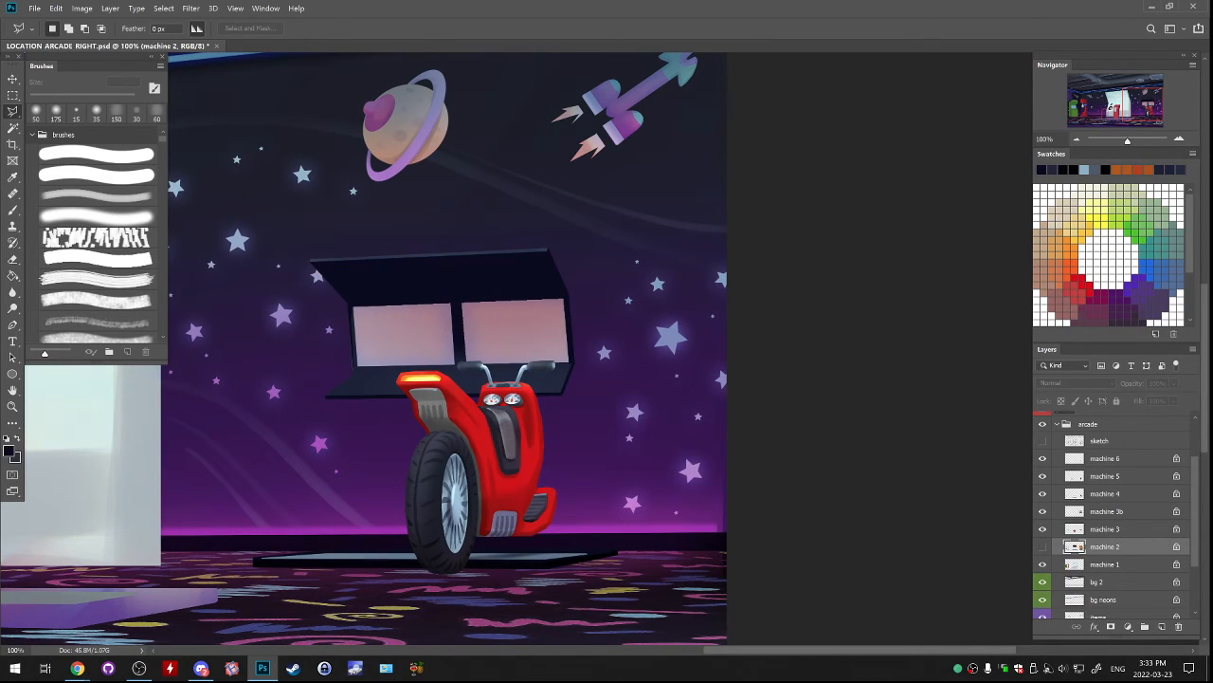
pyautogui.click(1043, 547)
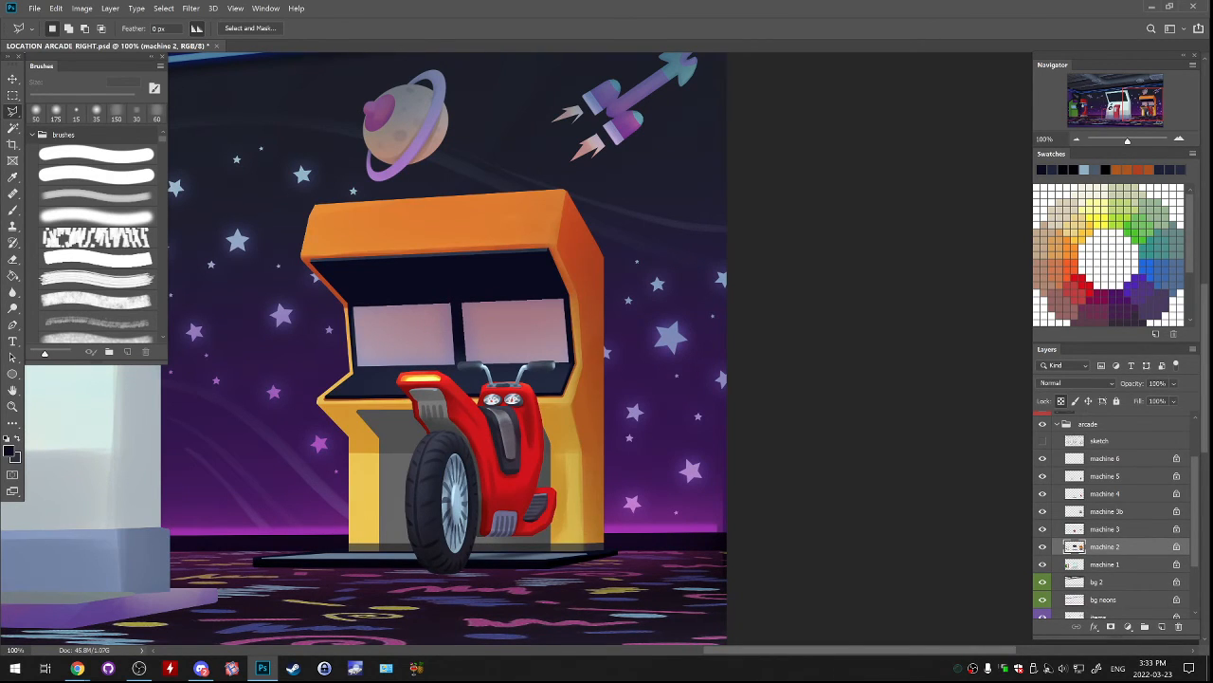
pyautogui.click(602, 550)
pyautogui.click(602, 256)
pyautogui.click(567, 191)
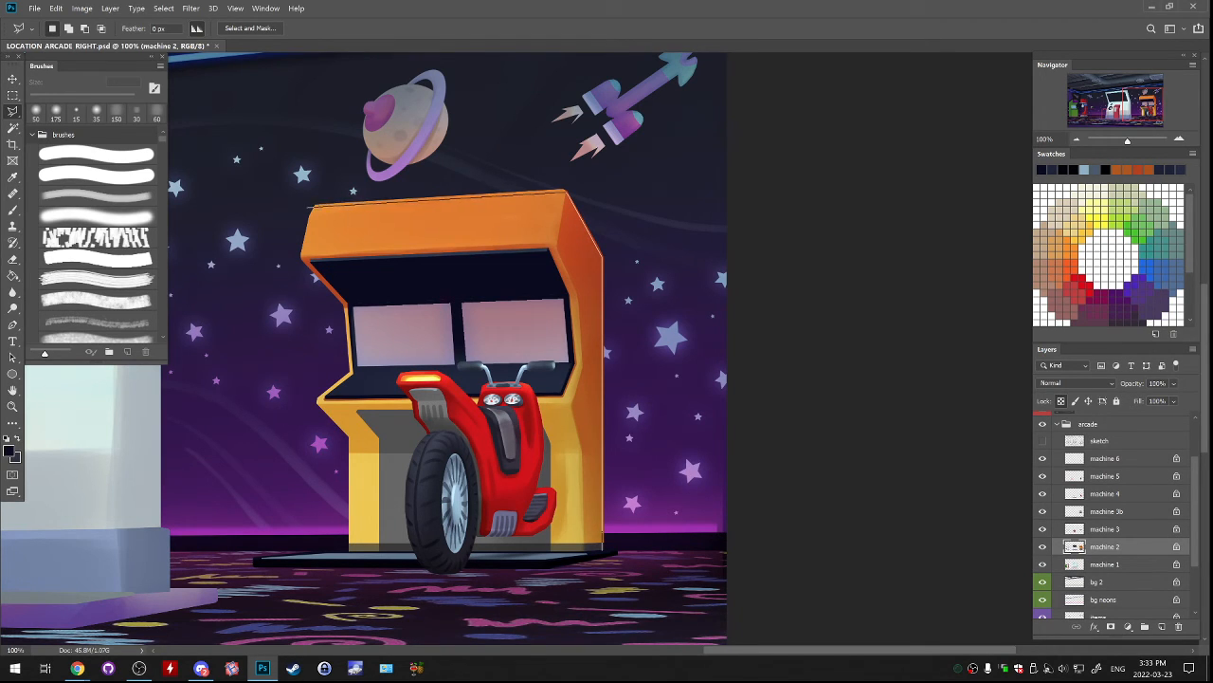
pyautogui.moveTo(303, 202)
pyautogui.mouseDown()
pyautogui.moveTo(642, 147)
pyautogui.moveTo(684, 547)
pyautogui.moveTo(605, 551)
pyautogui.mouseUp()
pyautogui.press('Return')
pyautogui.press('b')
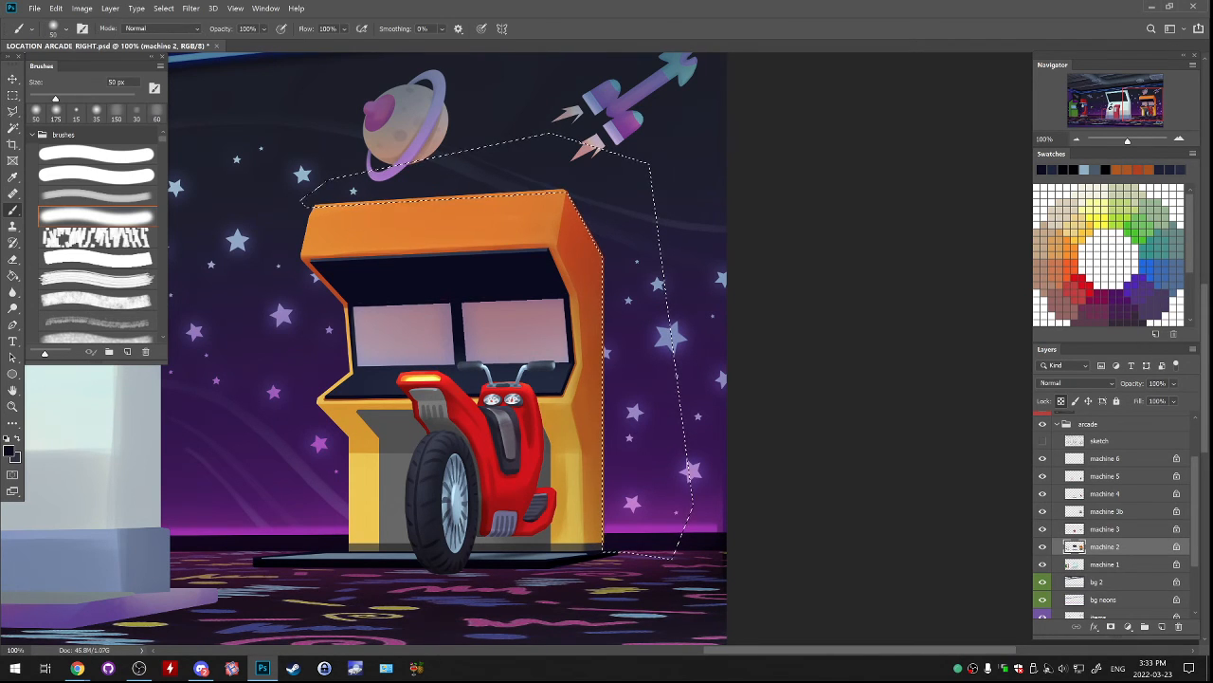
# Darken the cabinet's outer edge along the selection with black and the soft brush enlarged to 500 px, and deselect.
pyautogui.moveTo(303, 203); pyautogui.dragTo(567, 193)
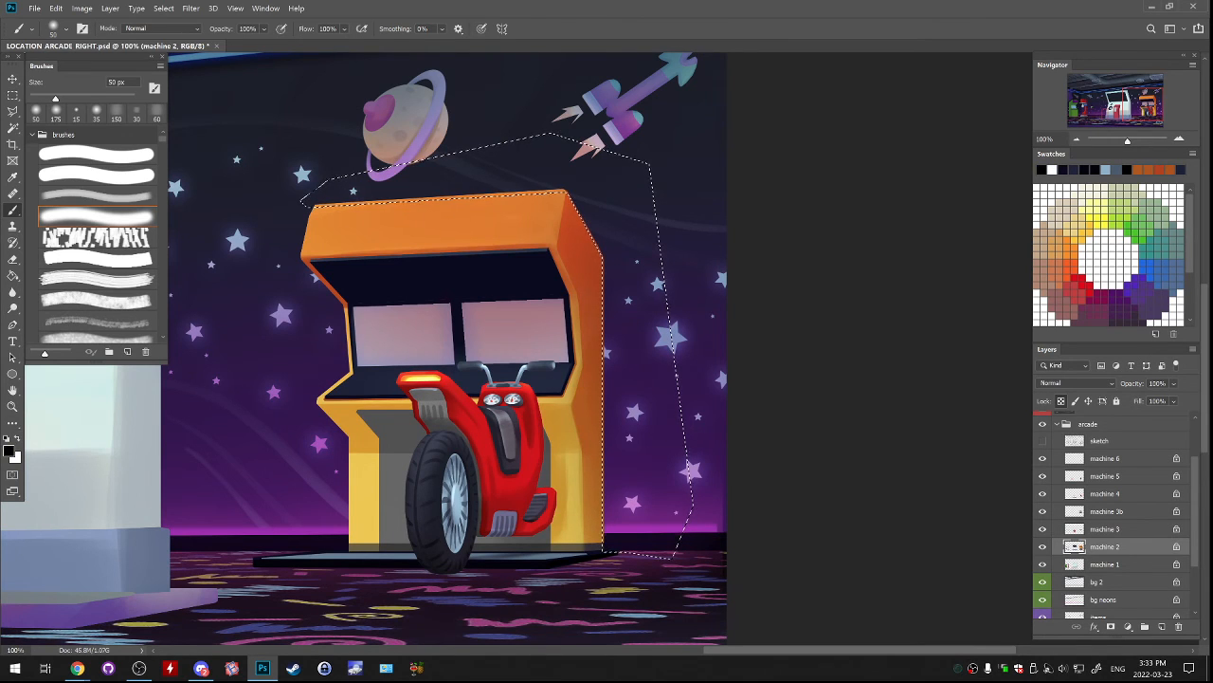
pyautogui.moveTo(48, 99); pyautogui.dragTo(124, 98)
pyautogui.moveTo(296, 197); pyautogui.dragTo(579, 183)
pyautogui.hotkey('ctrl', 'd')
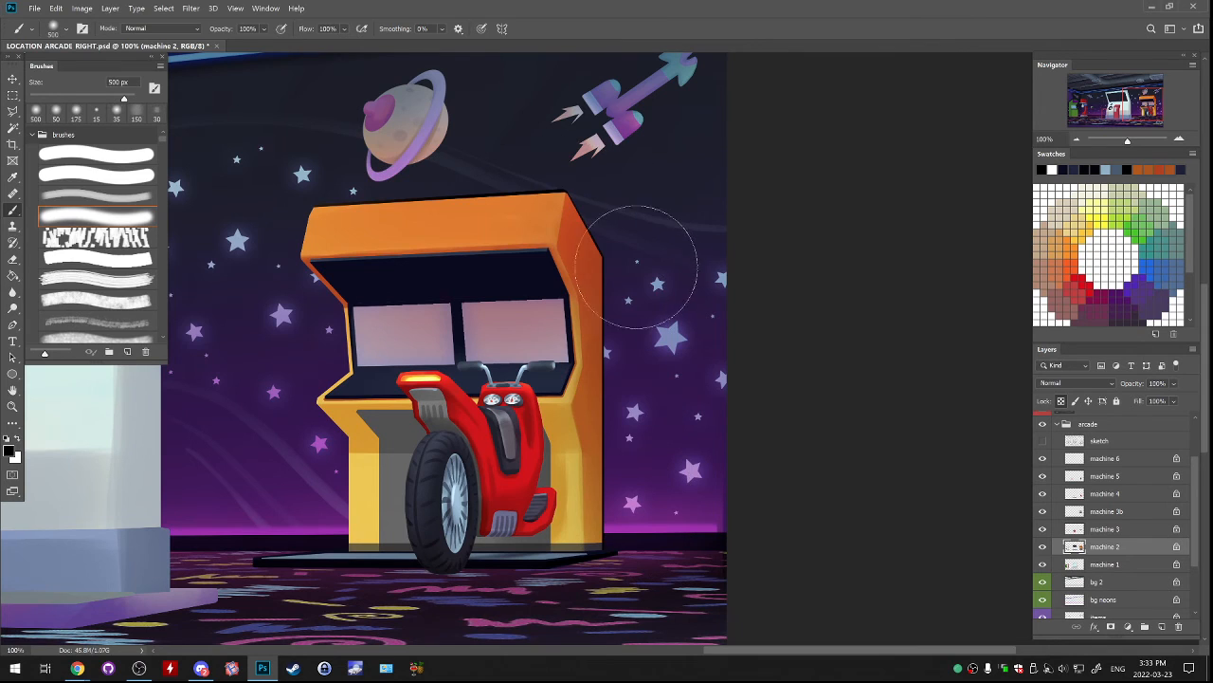
pyautogui.hotkey('ctrl', 'shift', 'd')
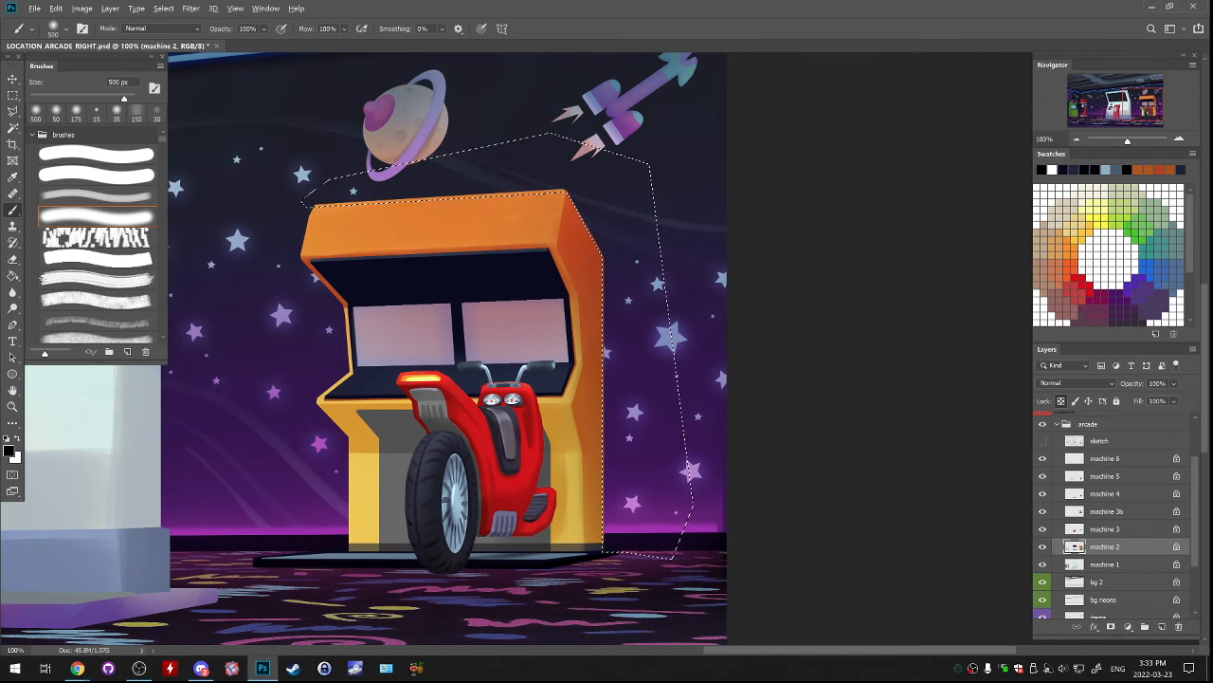
pyautogui.hotkey('ctrl', 'd')
# Identify the scooter's layers by toggling visibility, duplicate the machine 4, 5 and 6 layers and merge the copies into one.
pyautogui.moveTo(549, 275); pyautogui.dragTo(689, 223)
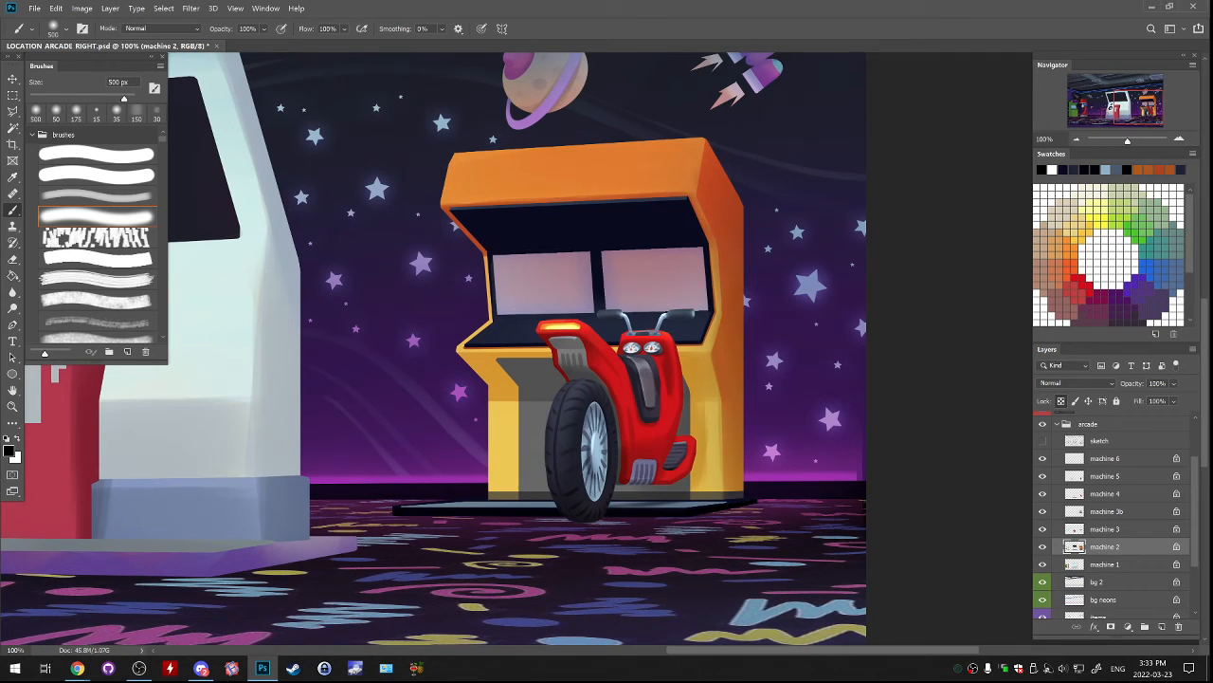
pyautogui.click(1105, 529)
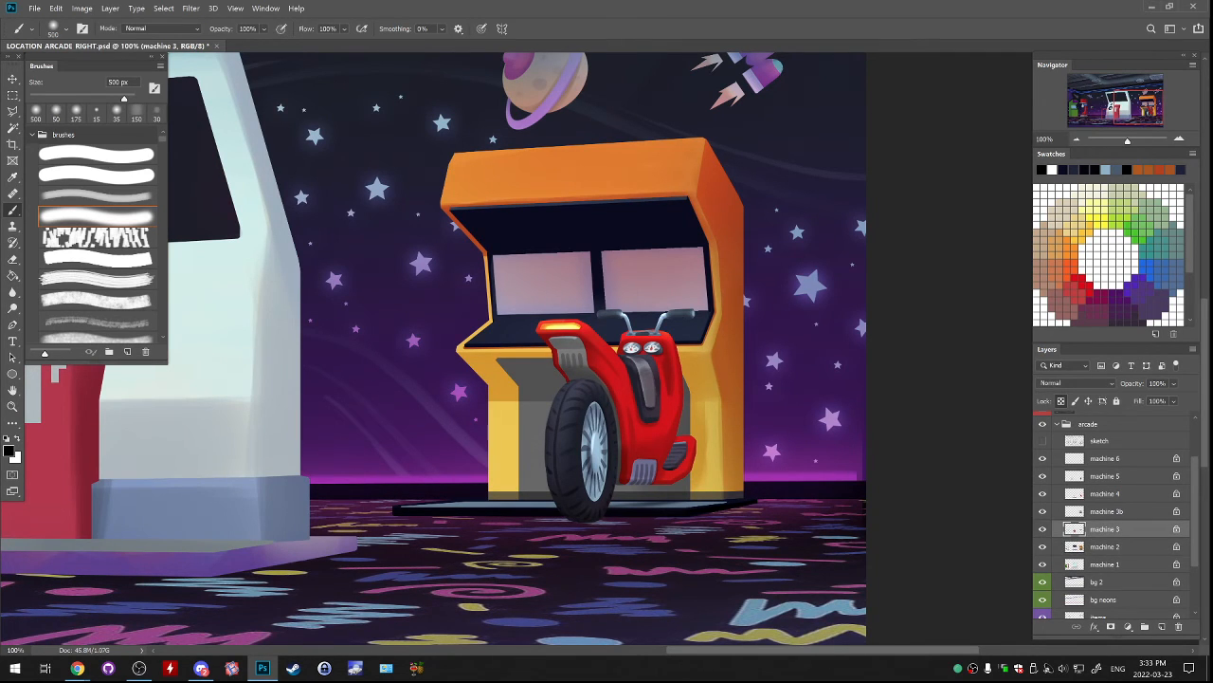
pyautogui.click(1043, 512)
pyautogui.click(1042, 512)
pyautogui.click(1043, 494)
pyautogui.click(1043, 494)
pyautogui.click(1118, 494)
pyautogui.keyDown('shift'); pyautogui.click(1123, 459); pyautogui.keyUp('shift')
pyautogui.rightClick(1124, 460)
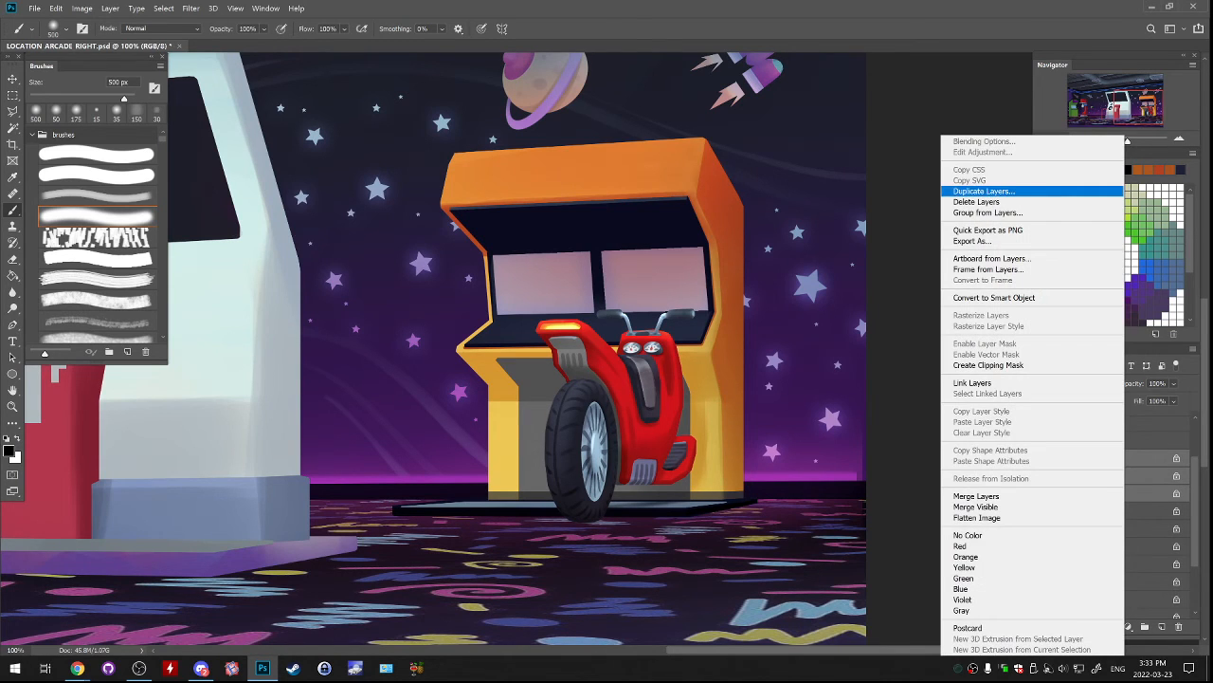
pyautogui.click(984, 190)
pyautogui.press('Return')
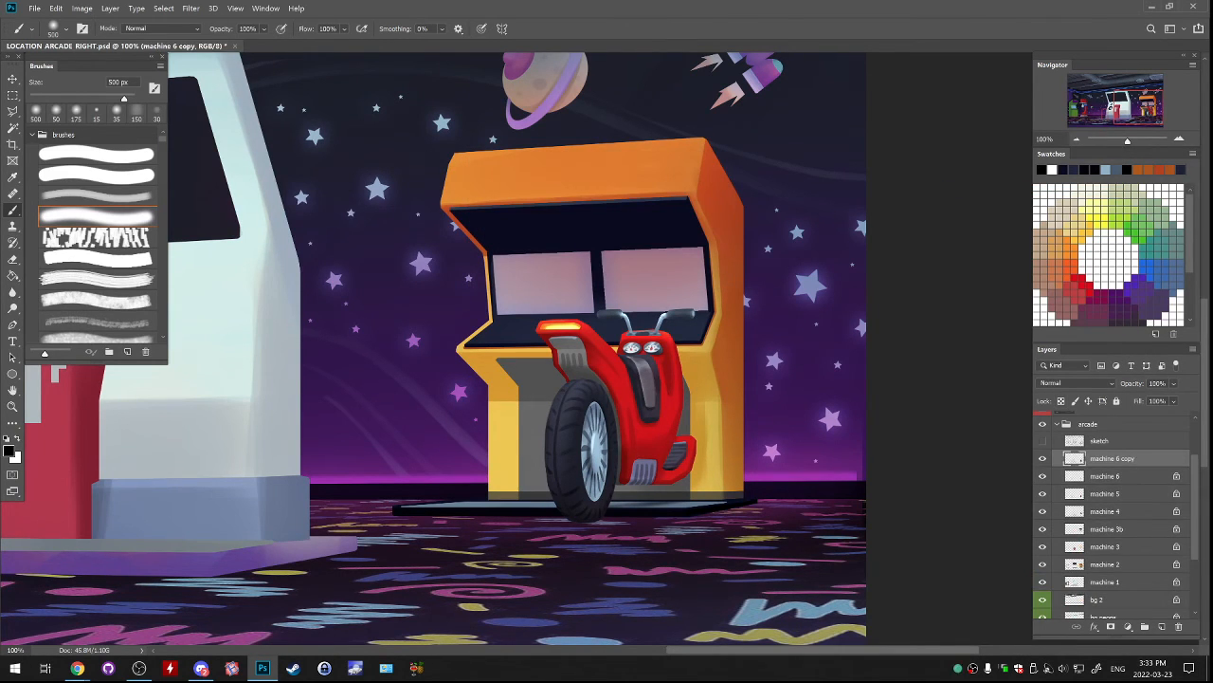
# Offset the merged copy, copy the duplicate scooter with a rectangular selection onto its own new layer, and delete the merged copy.
pyautogui.moveTo(848, 459); pyautogui.dragTo(713, 417)
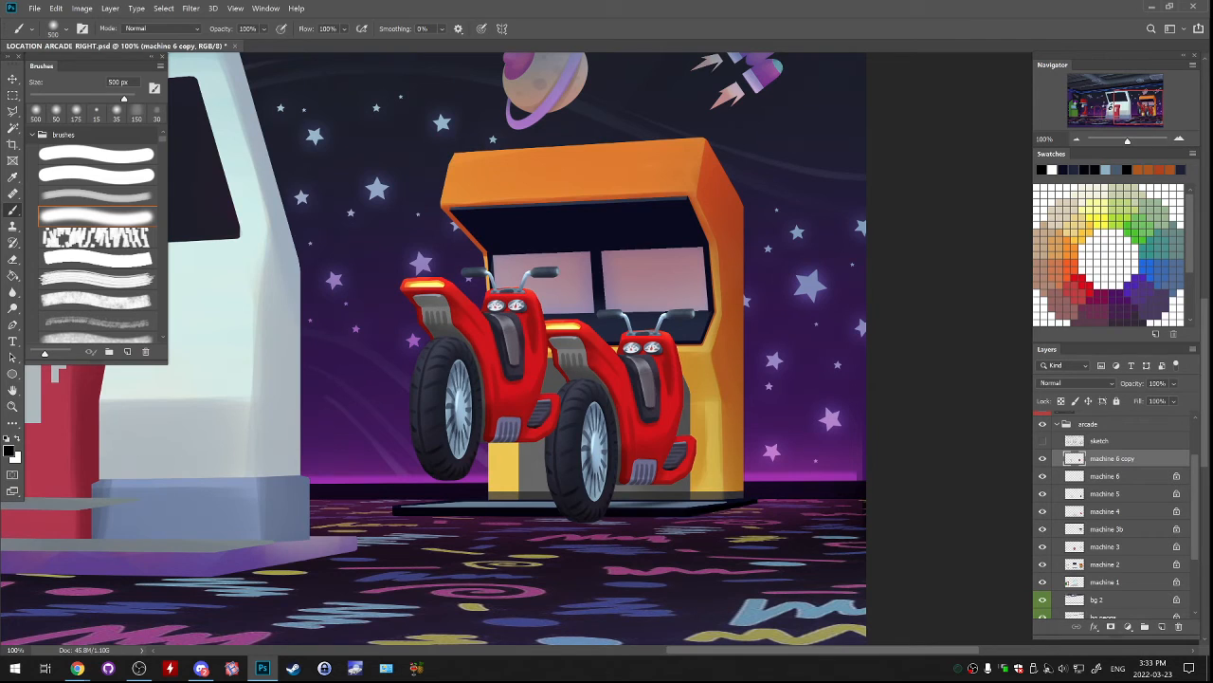
pyautogui.press('m')
pyautogui.moveTo(363, 225); pyautogui.dragTo(604, 498)
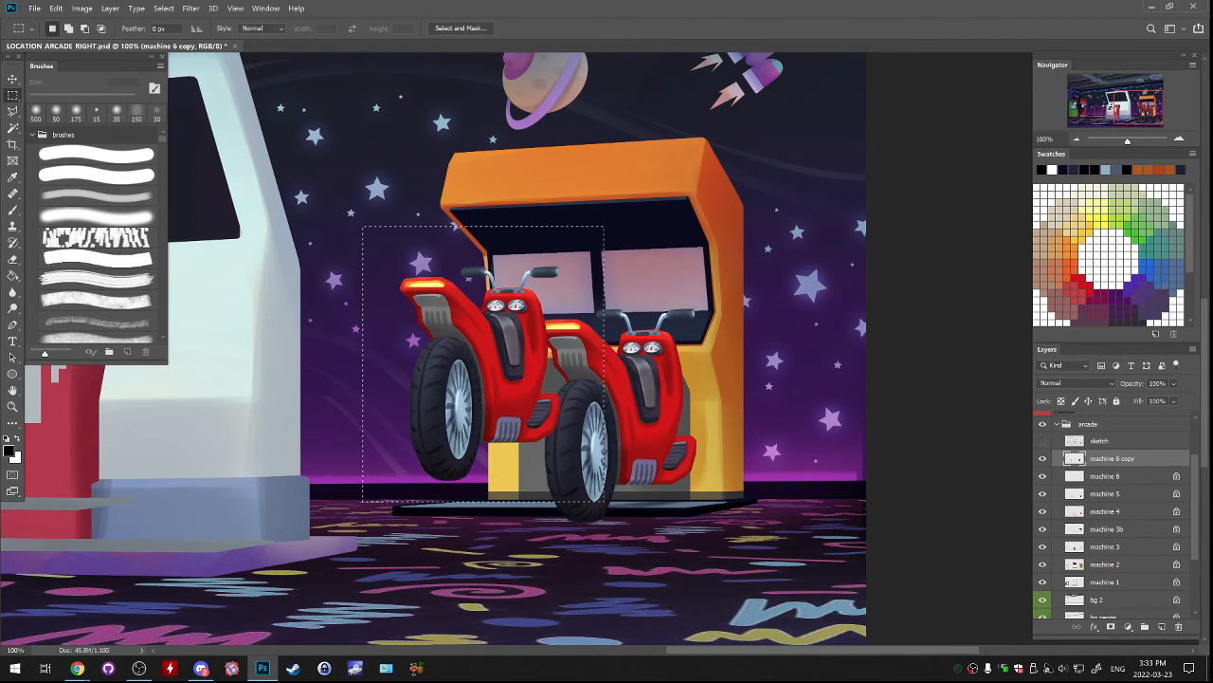
pyautogui.hotkey('ctrl', 'c')
pyautogui.hotkey('ctrl', 'v')
pyautogui.click(1112, 476)
pyautogui.moveTo(1112, 476); pyautogui.dragTo(1178, 626)
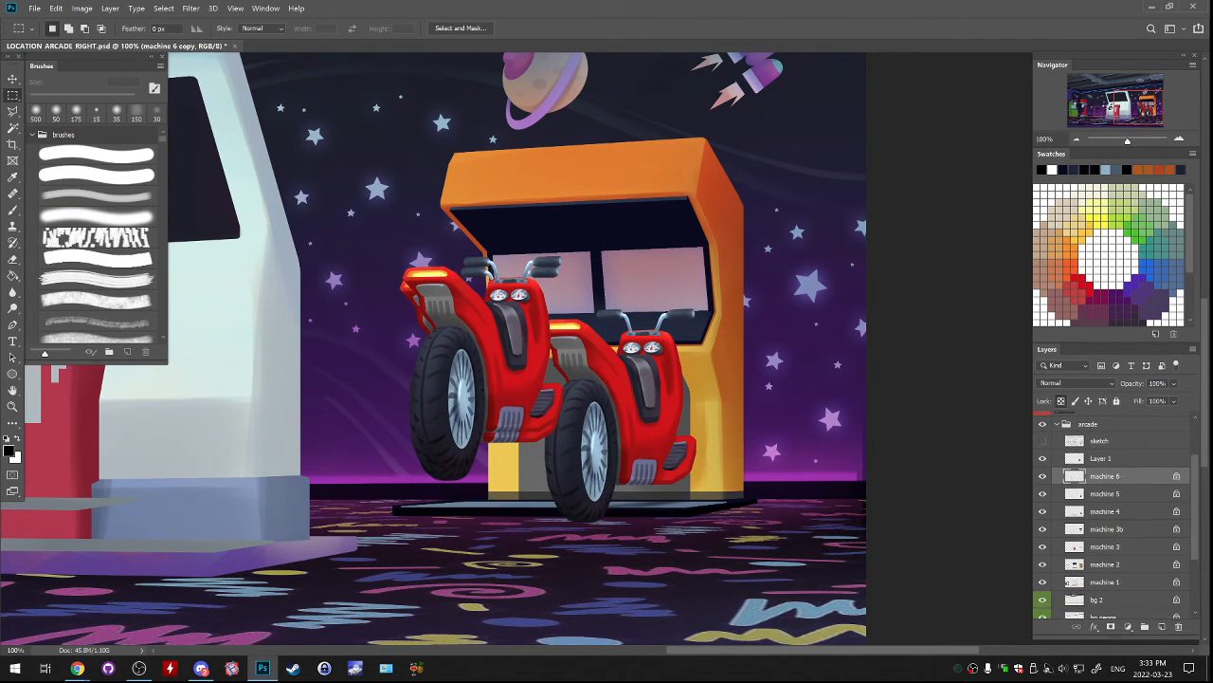
# Line up the duplicate scooter on the platform beside the original and place its layer directly below machine 5.
pyautogui.click(1103, 458)
pyautogui.moveTo(512, 365); pyautogui.dragTo(513, 411)
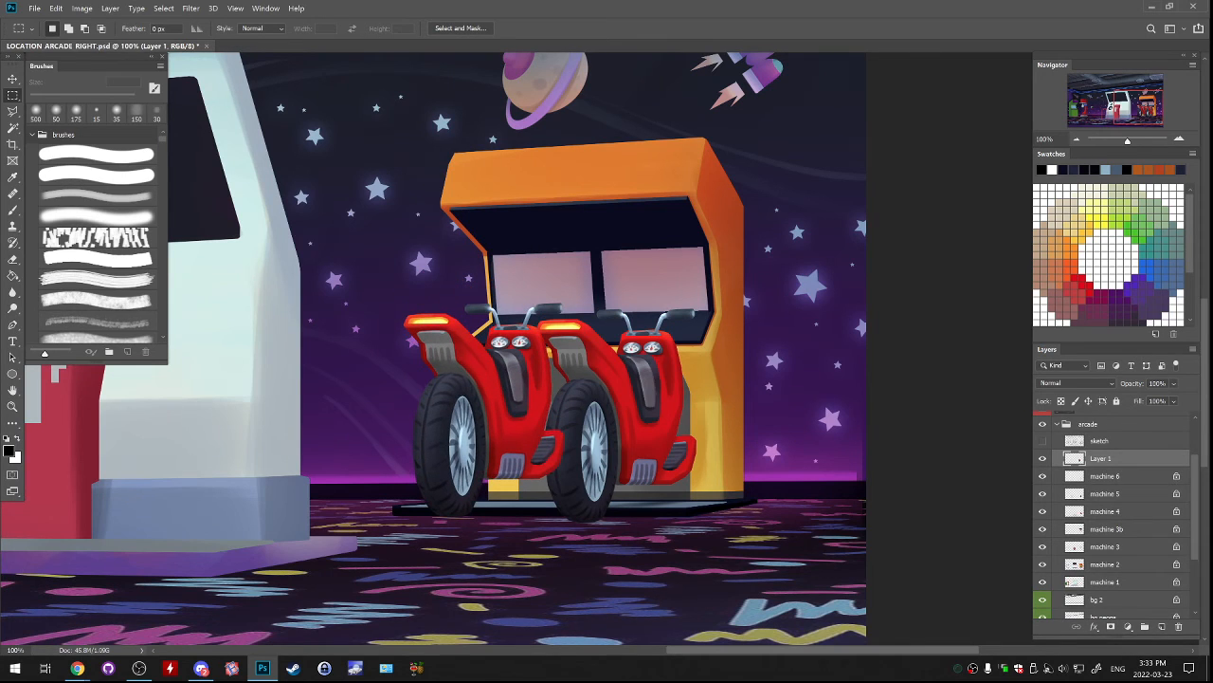
pyautogui.moveTo(1102, 458); pyautogui.dragTo(1101, 502)
pyautogui.moveTo(749, 419); pyautogui.dragTo(787, 402)
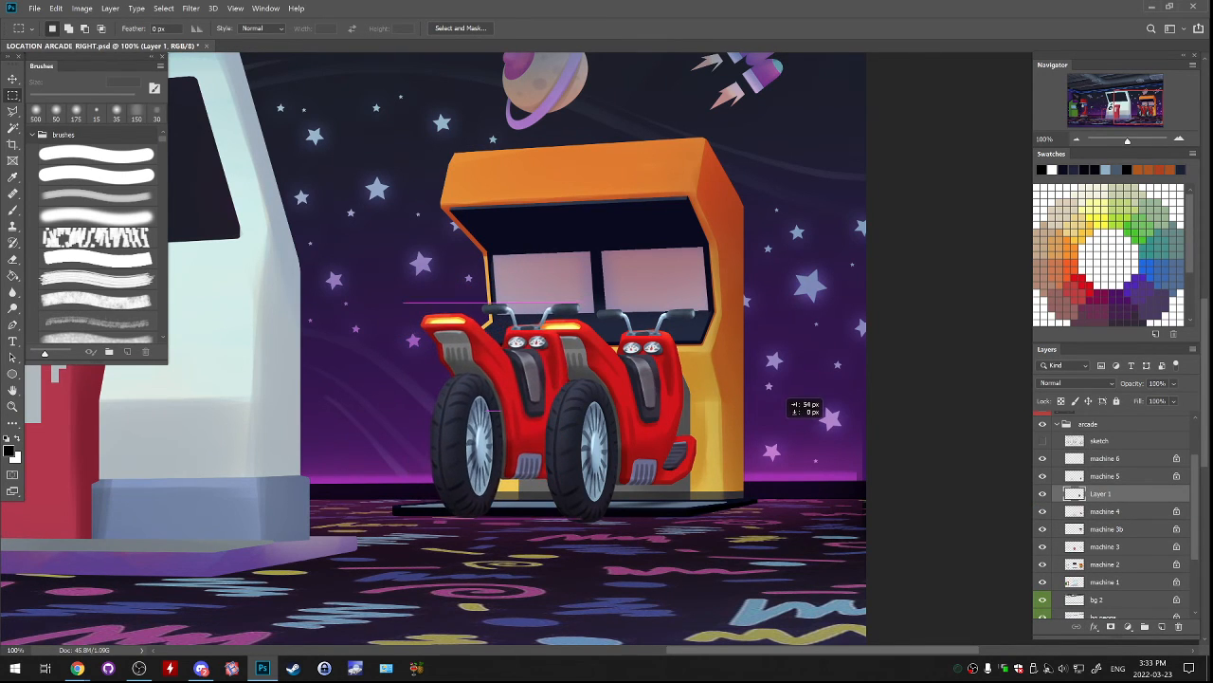
# Shrink the duplicate scooter slightly with Free Transform.
pyautogui.hotkey('ctrl', 't')
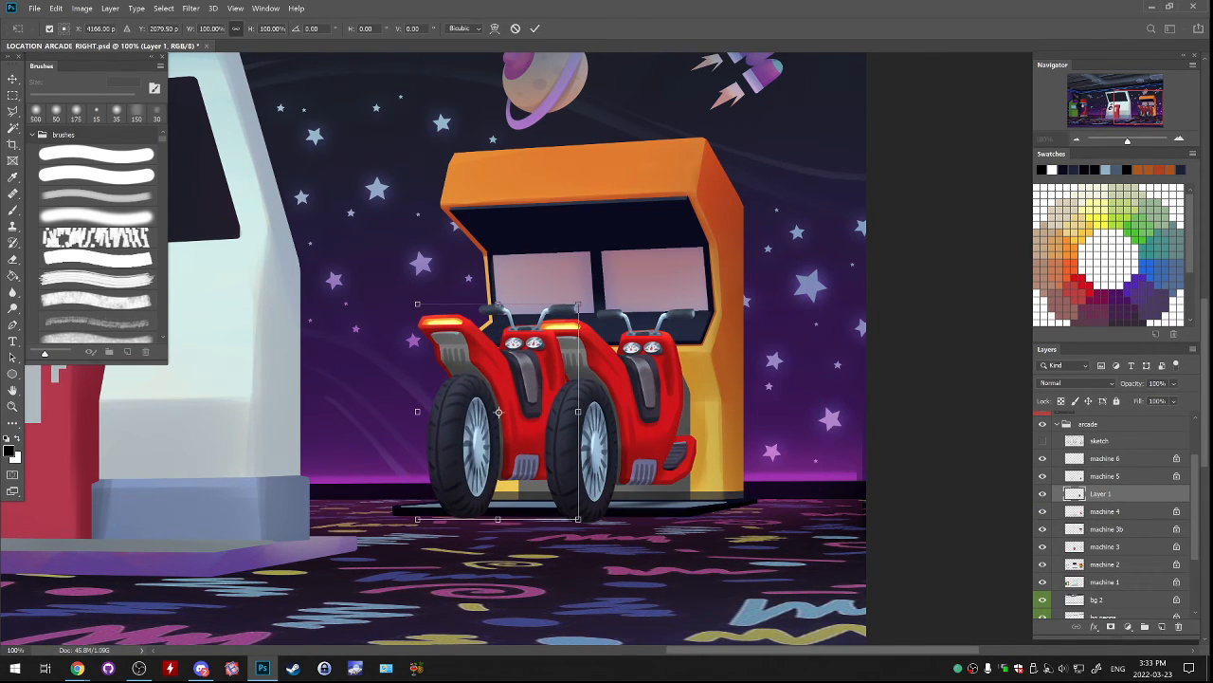
pyautogui.moveTo(578, 305); pyautogui.dragTo(576, 307)
pyautogui.press('Return')
pyautogui.press('m')
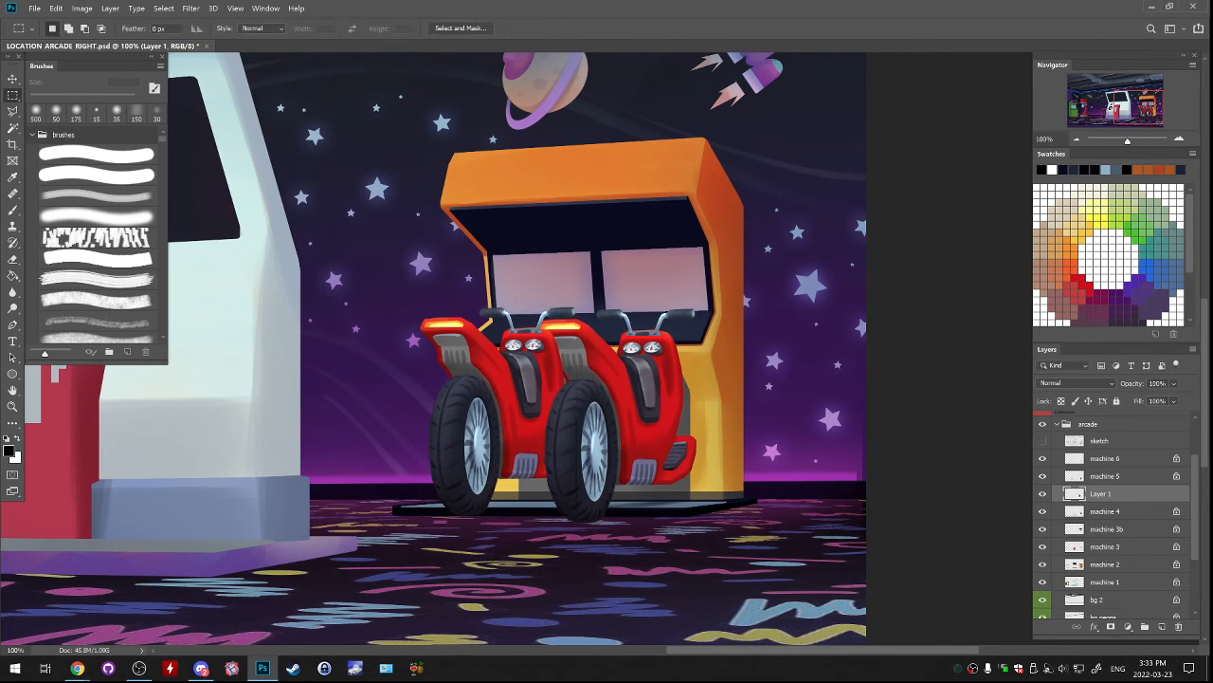
# Move the duplicate scooter's layer below machine 4 and nudge the scooter slightly away from the original.
pyautogui.moveTo(1101, 494); pyautogui.dragTo(1101, 520)
pyautogui.moveTo(689, 470); pyautogui.dragTo(689, 459)
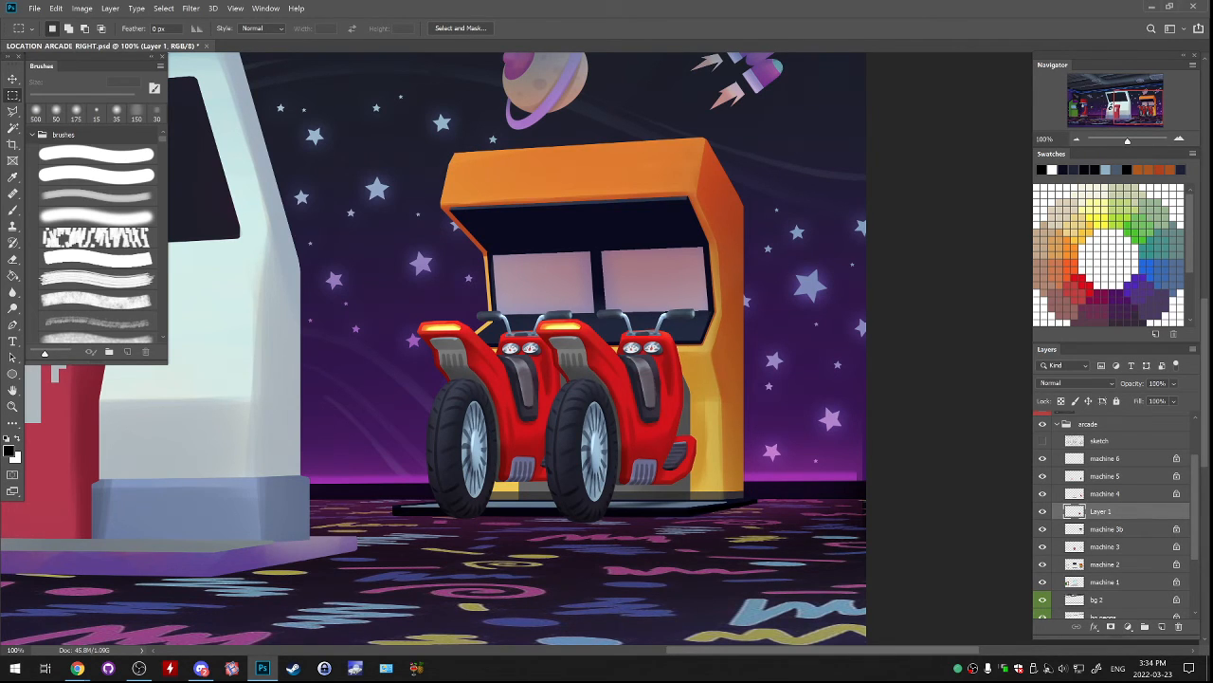
pyautogui.moveTo(583, 419); pyautogui.dragTo(579, 419)
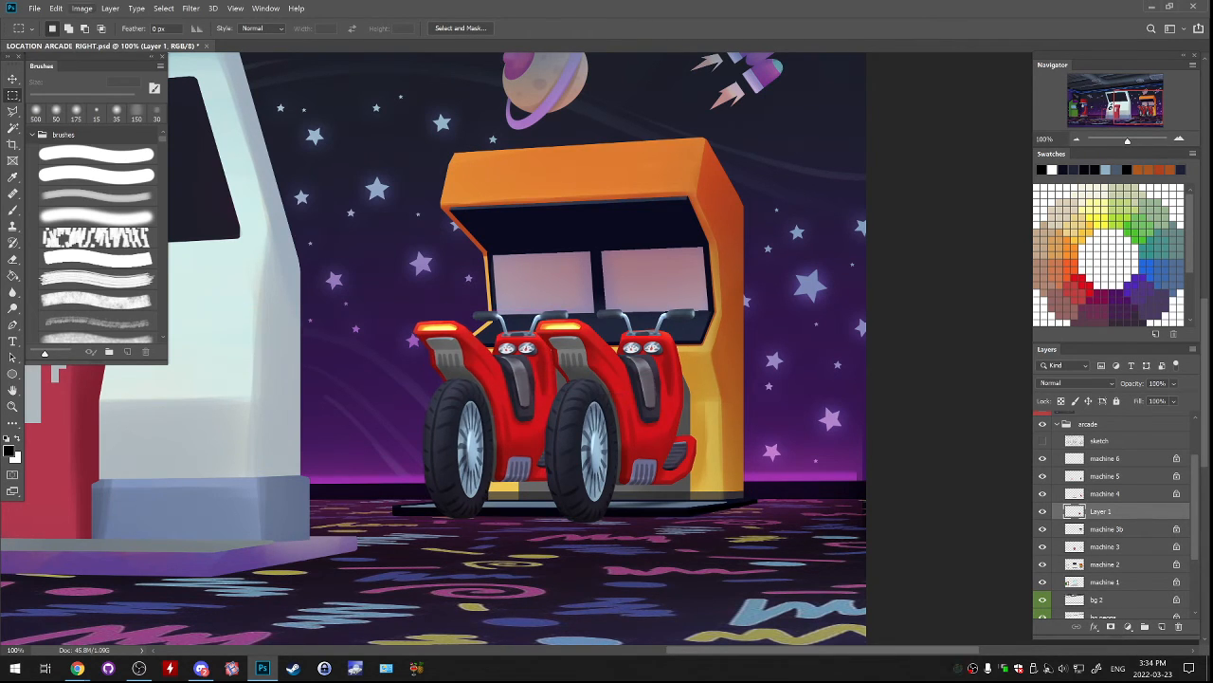
# Recolour the duplicate scooter's red body to green using Replace Color with fuzziness 200 and hue +95.
pyautogui.click(83, 9)
pyautogui.moveTo(100, 36)
pyautogui.click(247, 289)
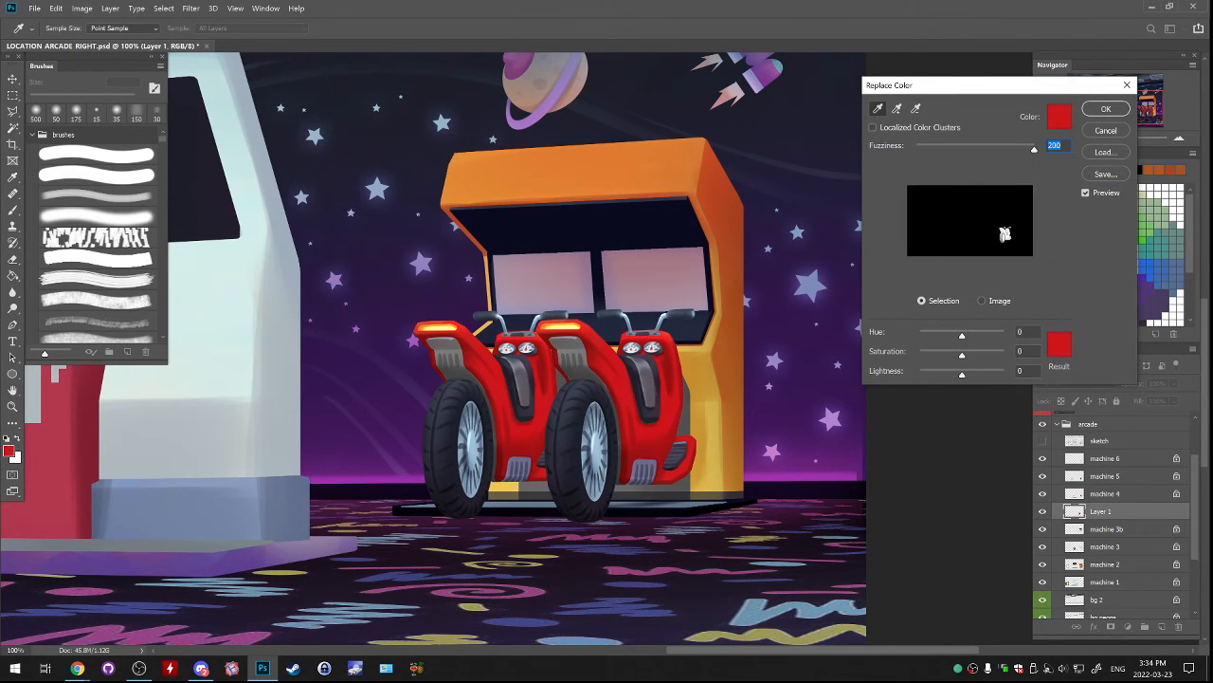
pyautogui.moveTo(962, 336)
pyautogui.mouseDown()
pyautogui.moveTo(934, 336)
pyautogui.moveTo(984, 335)
pyautogui.mouseUp()
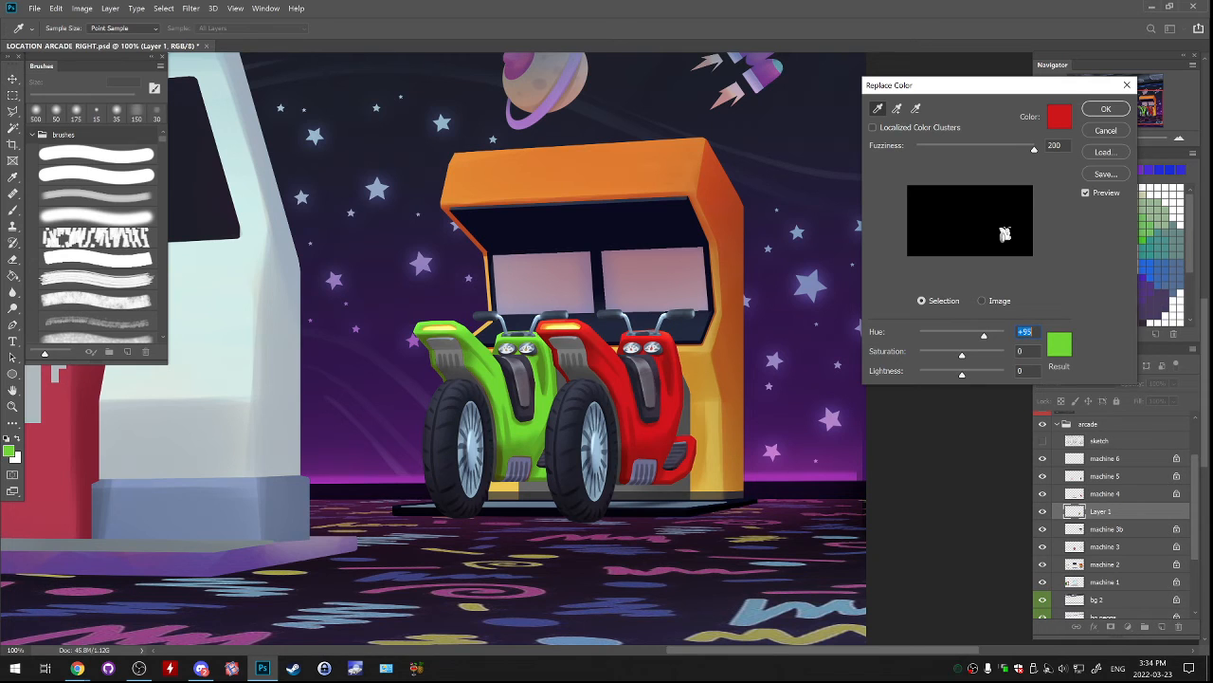
pyautogui.click(1105, 108)
pyautogui.hotkey('ctrl', '-')
pyautogui.hotkey('ctrl', '-')
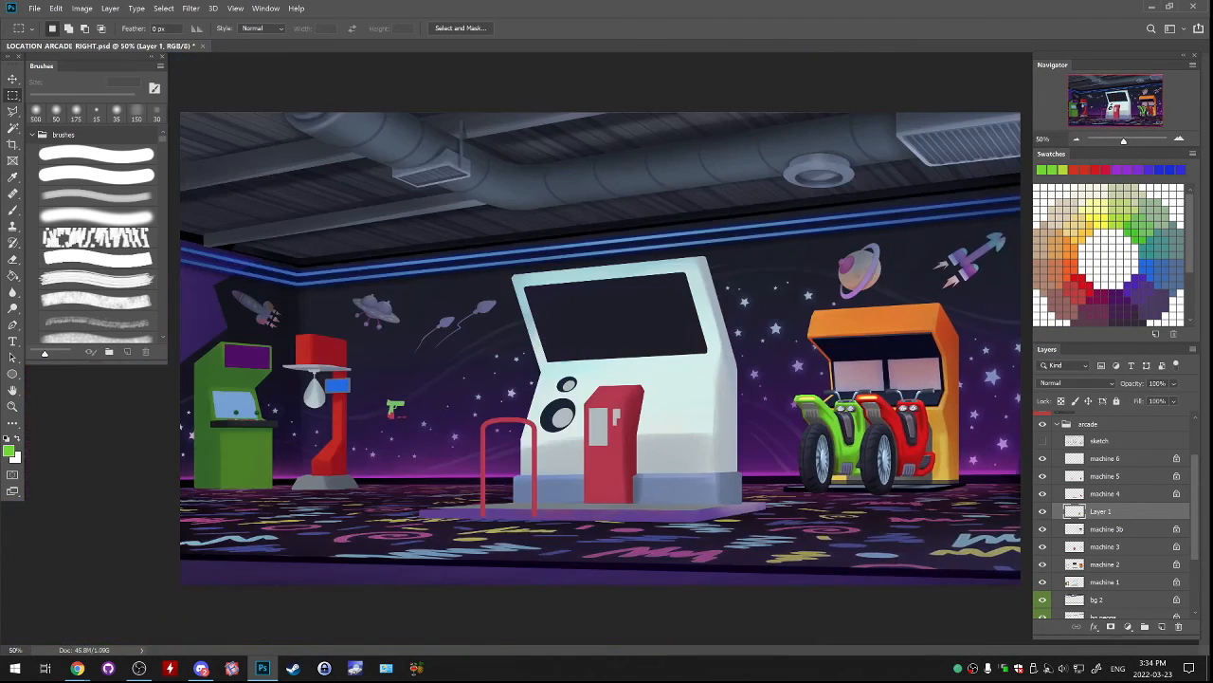
# Enlarge the green scooter slightly with Free Transform and adjust its position beside the red one.
pyautogui.moveTo(912, 367); pyautogui.dragTo(930, 347)
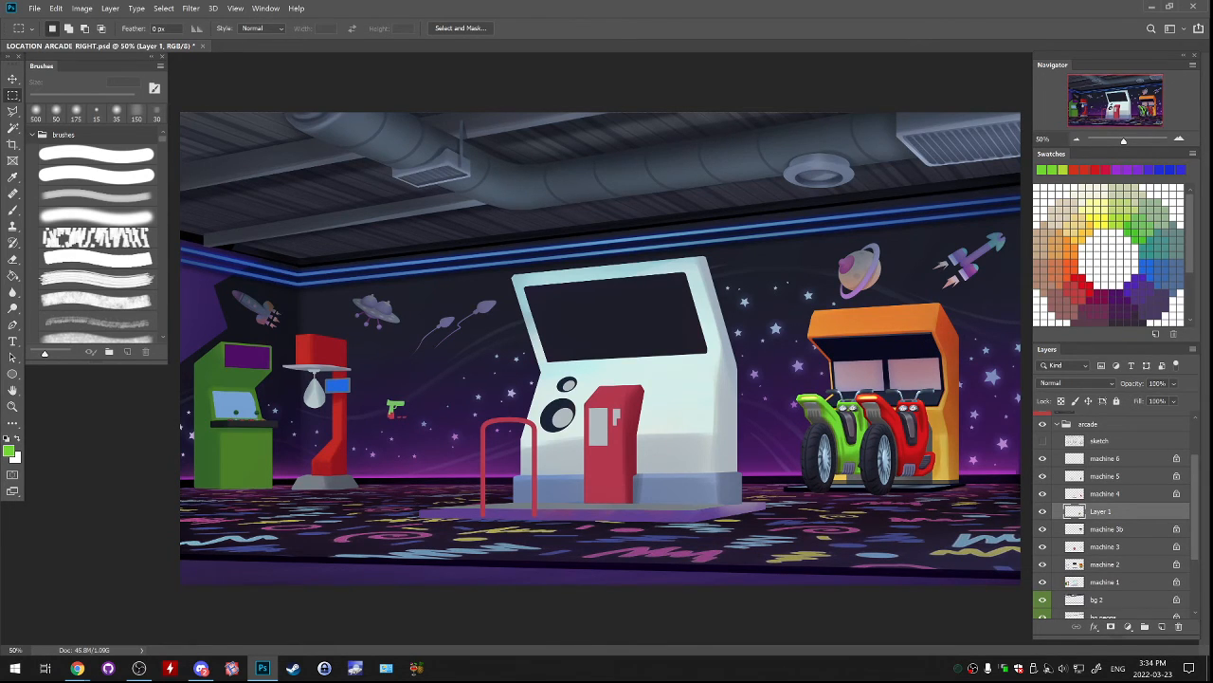
pyautogui.hotkey('ctrl', '+')
pyautogui.moveTo(910, 360); pyautogui.dragTo(758, 375)
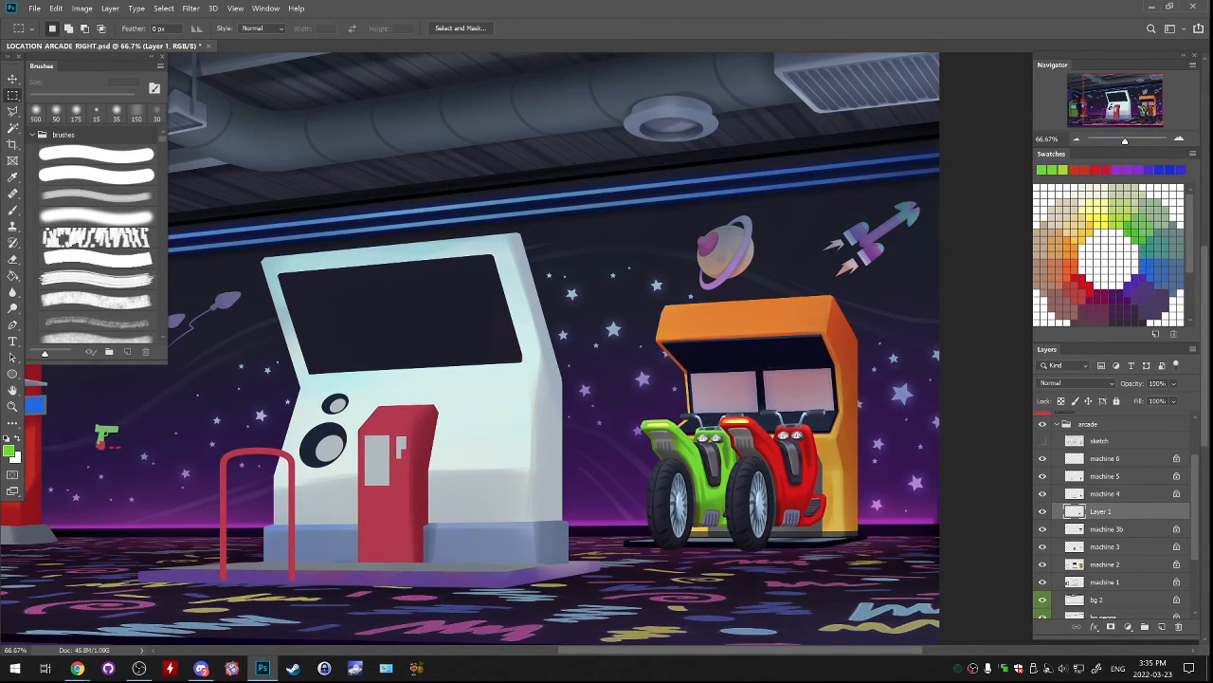
pyautogui.hotkey('ctrl', 't')
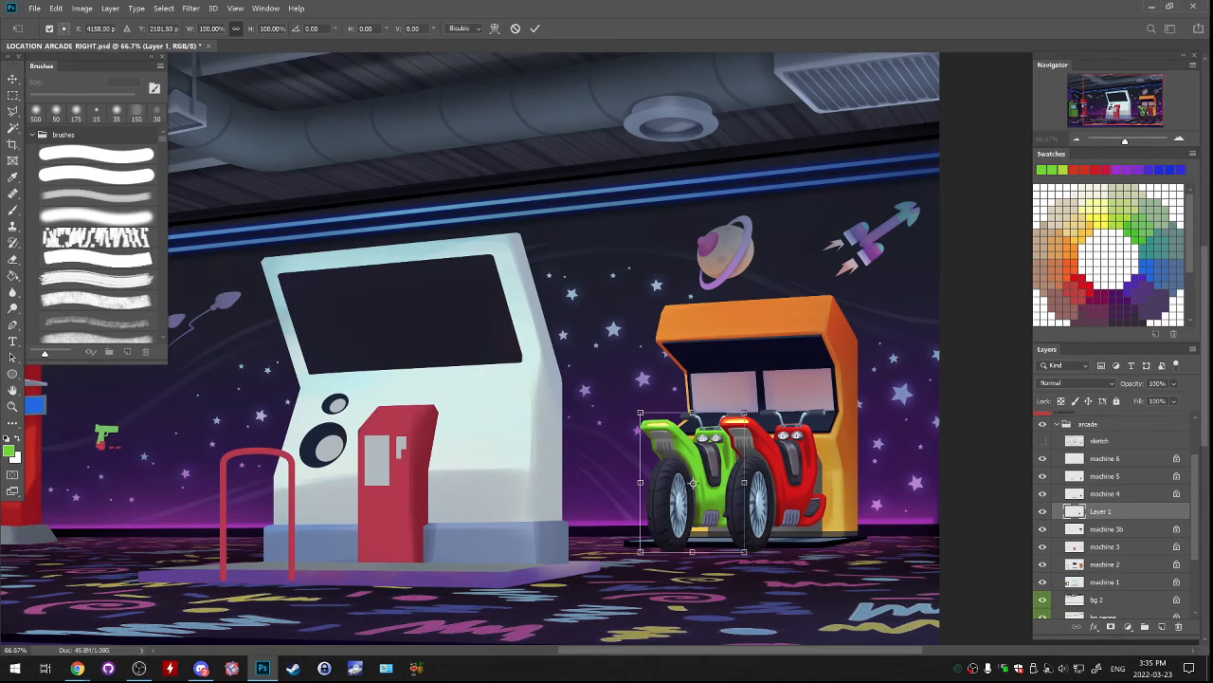
pyautogui.moveTo(693, 483); pyautogui.dragTo(759, 413)
pyautogui.hotkey('ctrl', 'z')
pyautogui.press('Return')
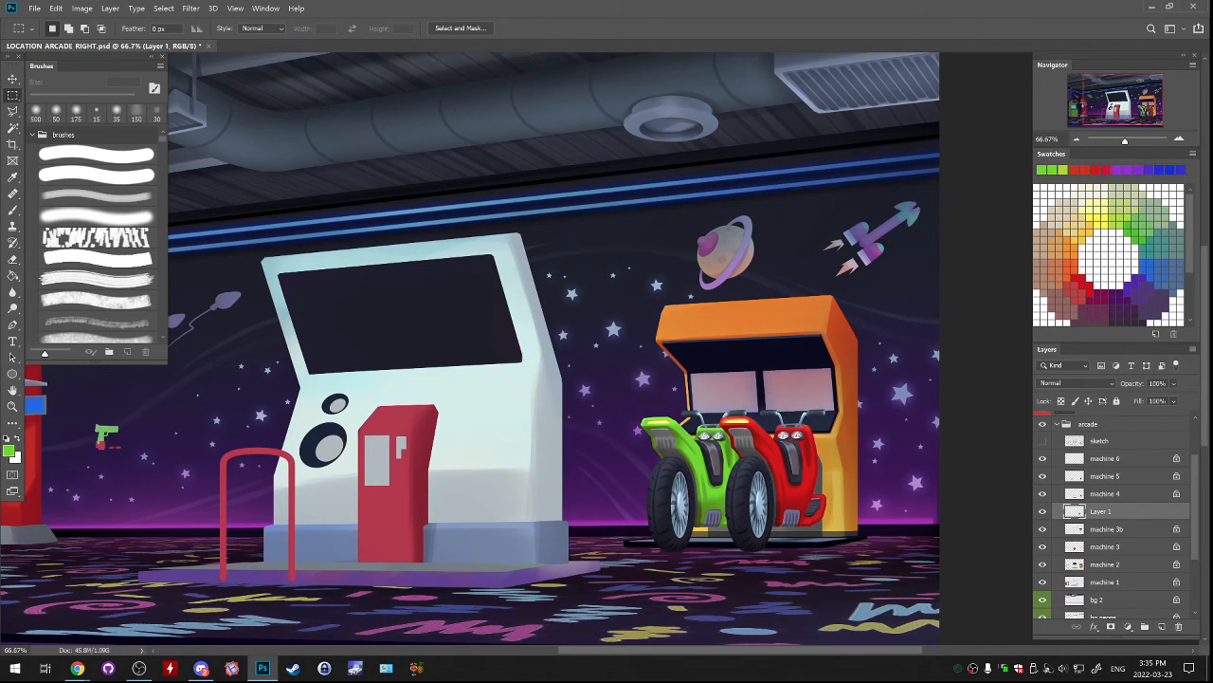
# Shrink the green scooter slightly with Free Transform and nudge it closer to the red scooter.
pyautogui.hotkey('ctrl', 't')
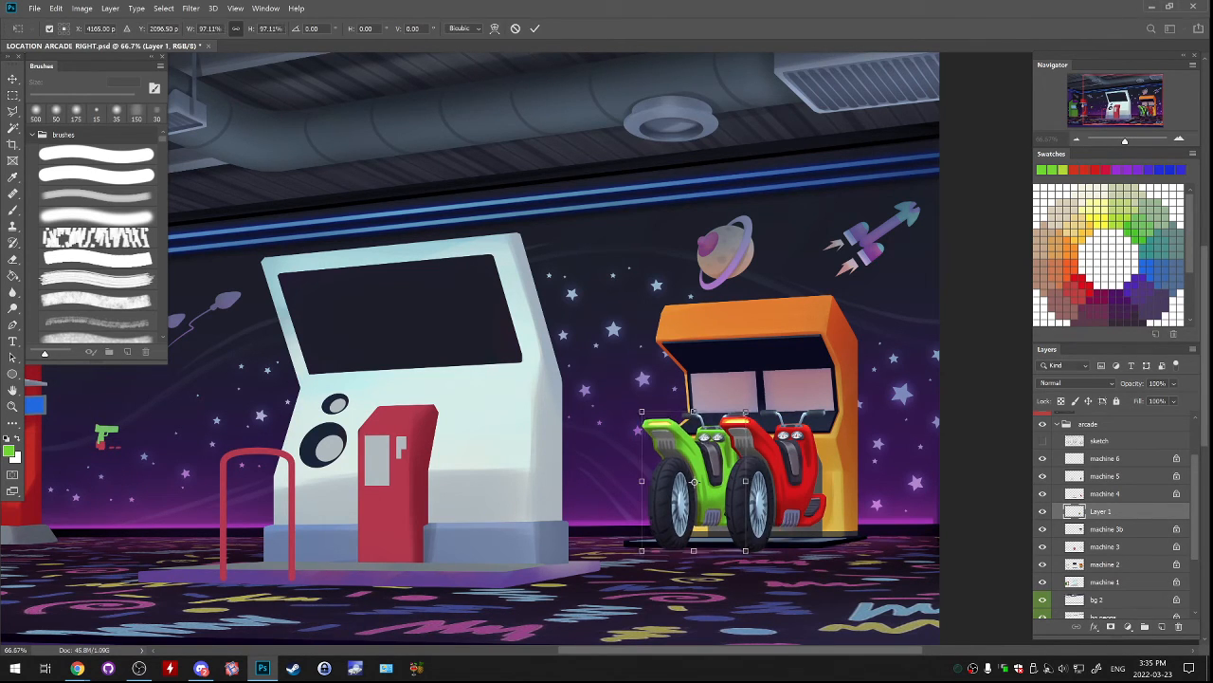
pyautogui.press('Return')
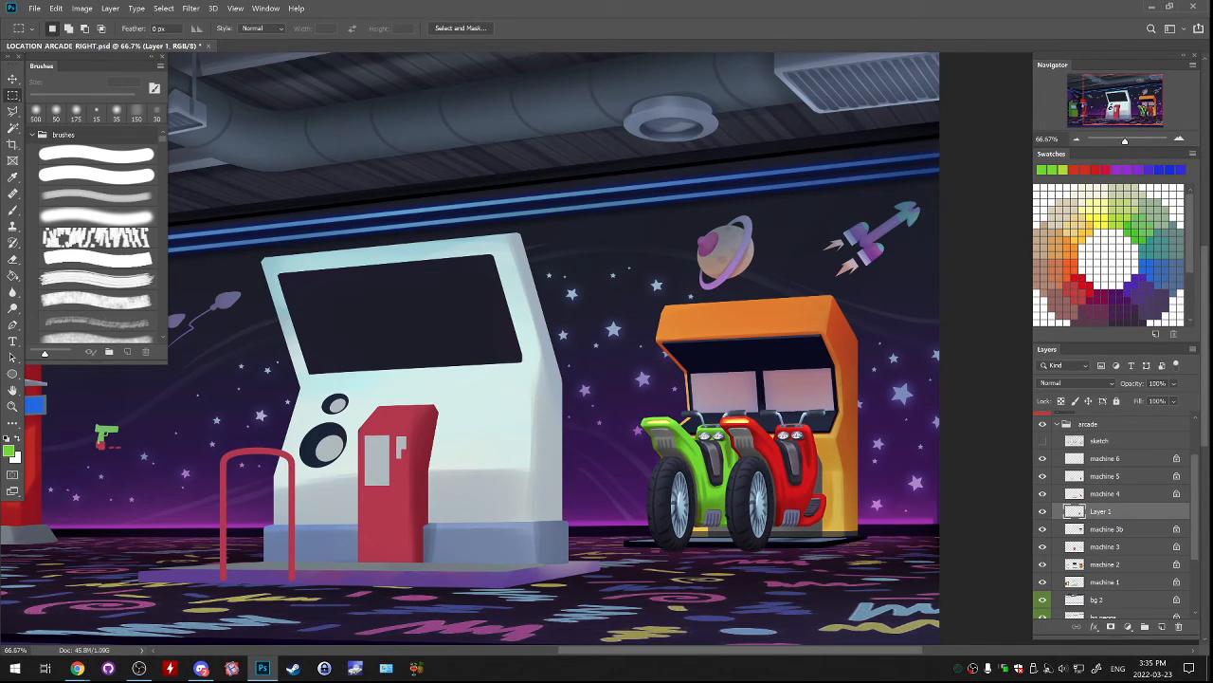
pyautogui.hotkey('ctrl', 't')
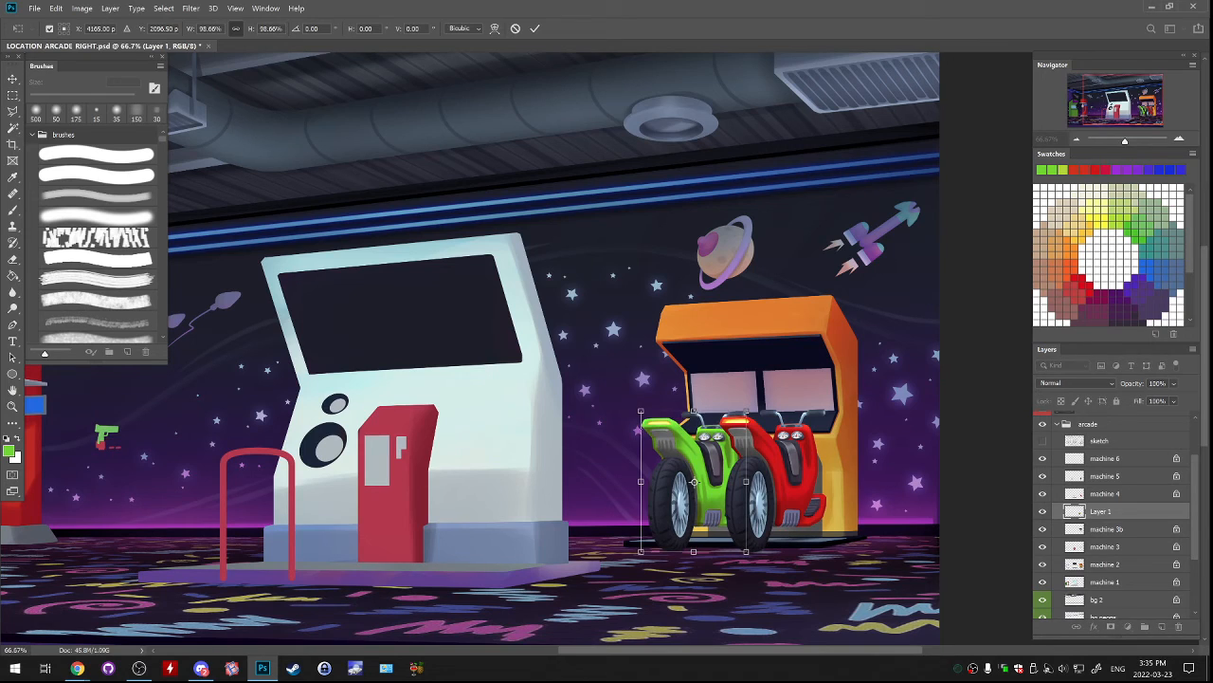
pyautogui.press('Return')
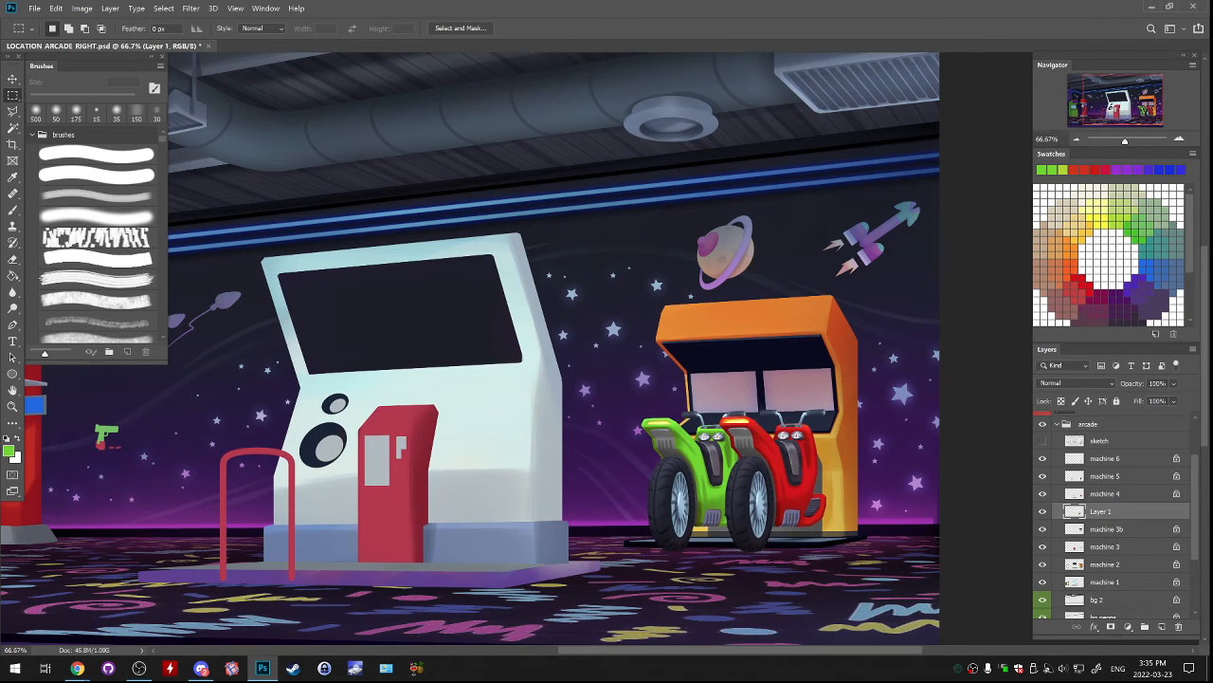
pyautogui.hotkey('ctrl', 'Right')
pyautogui.hotkey('ctrl', 'Right')
pyautogui.hotkey('ctrl', 'Right')
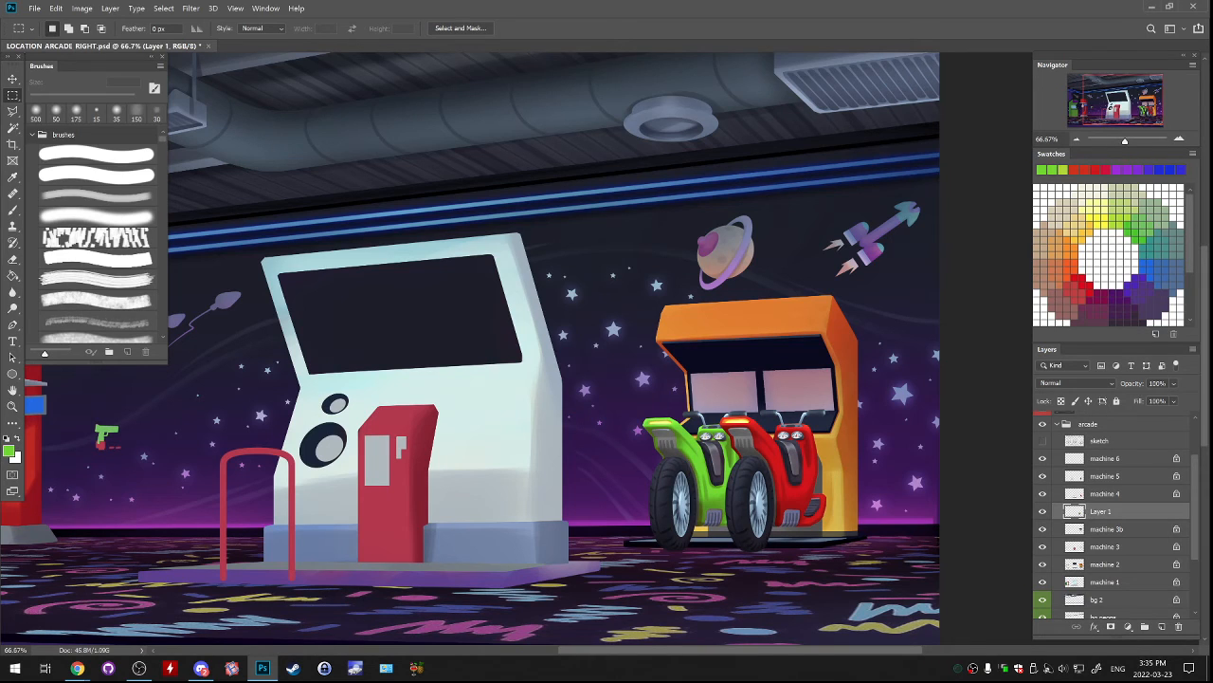
pyautogui.hotkey('ctrl', 't')
# Check which layer holds the green scooter and rename it from Layer 1 to machine 3c.
pyautogui.doubleClick(1107, 528)
pyautogui.hotkey('ctrl', 'c')
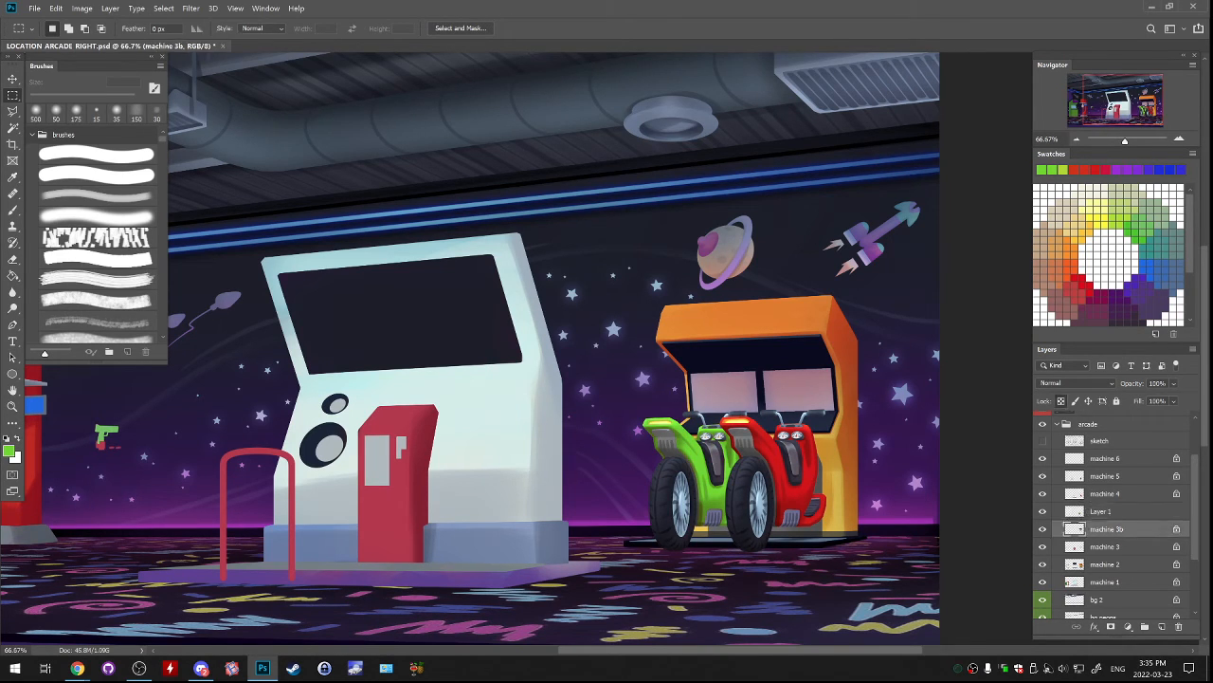
pyautogui.click(1042, 529)
pyautogui.click(1043, 529)
pyautogui.click(1043, 512)
pyautogui.click(1043, 512)
pyautogui.click(1043, 494)
pyautogui.click(1043, 494)
pyautogui.click(1101, 511)
pyautogui.doubleClick(1106, 529)
pyautogui.doubleClick(1101, 511)
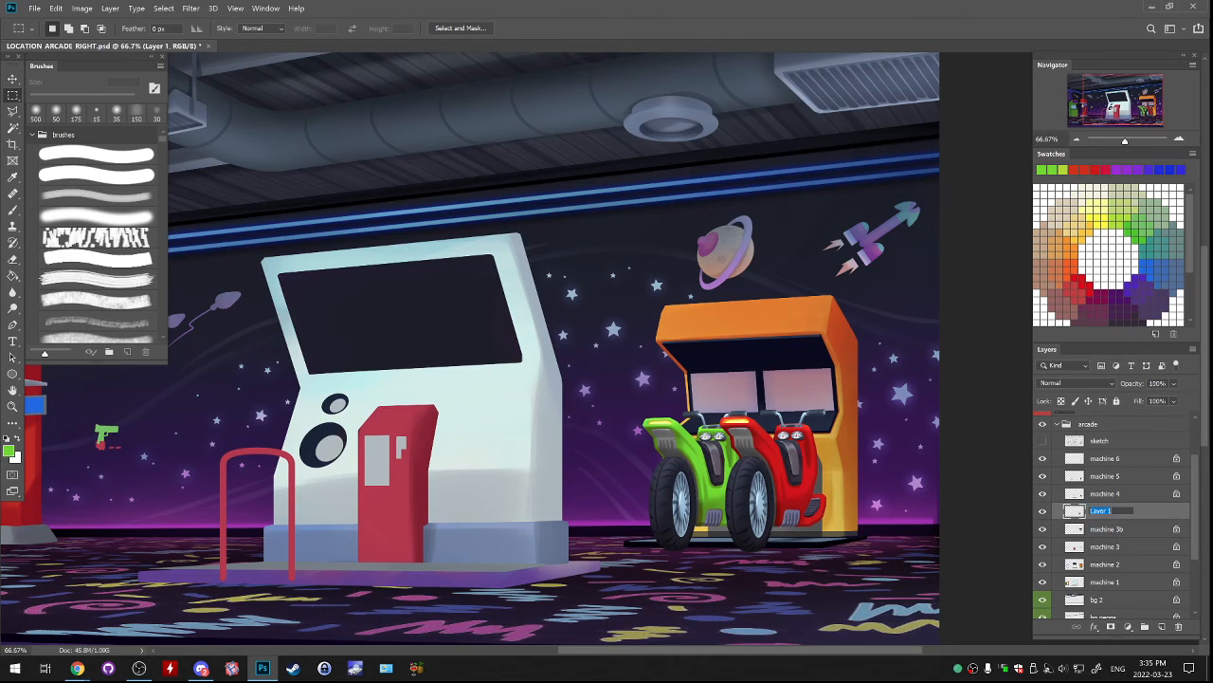
pyautogui.hotkey('ctrl', 'v')
pyautogui.press('Return')
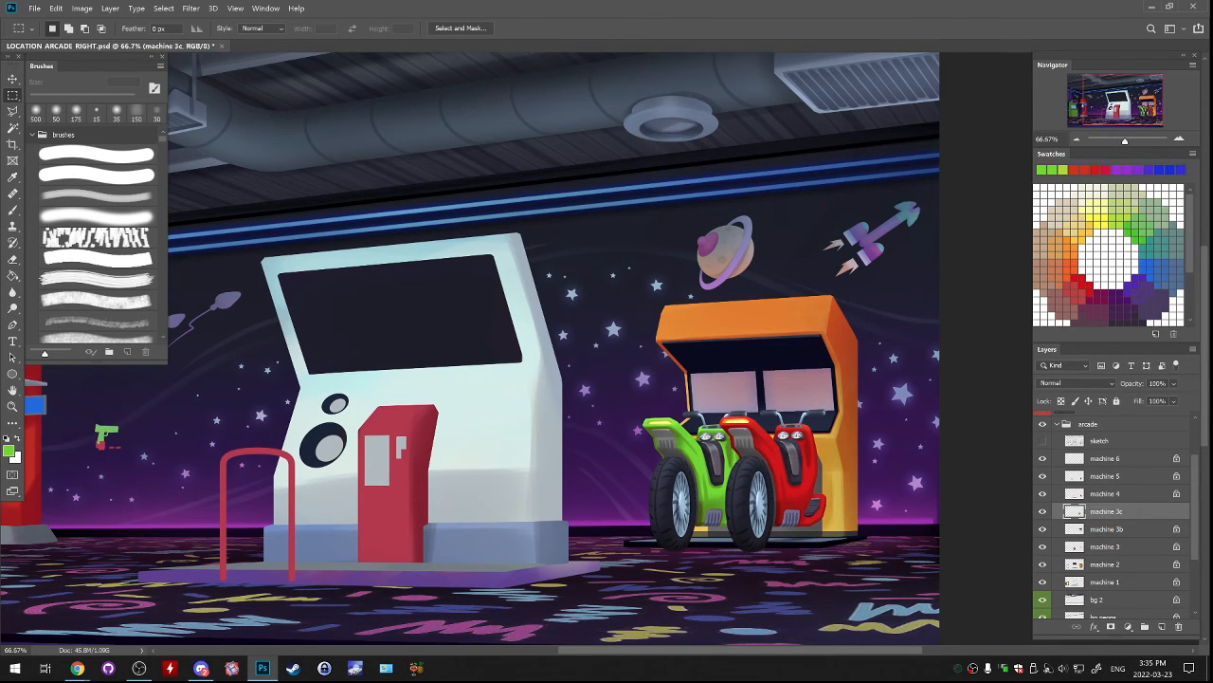
# Examine which parts of the green cabinet and punching machine belong to the machine 2 layer.
pyautogui.hotkey('ctrl', '-')
pyautogui.hotkey('ctrl', '-')
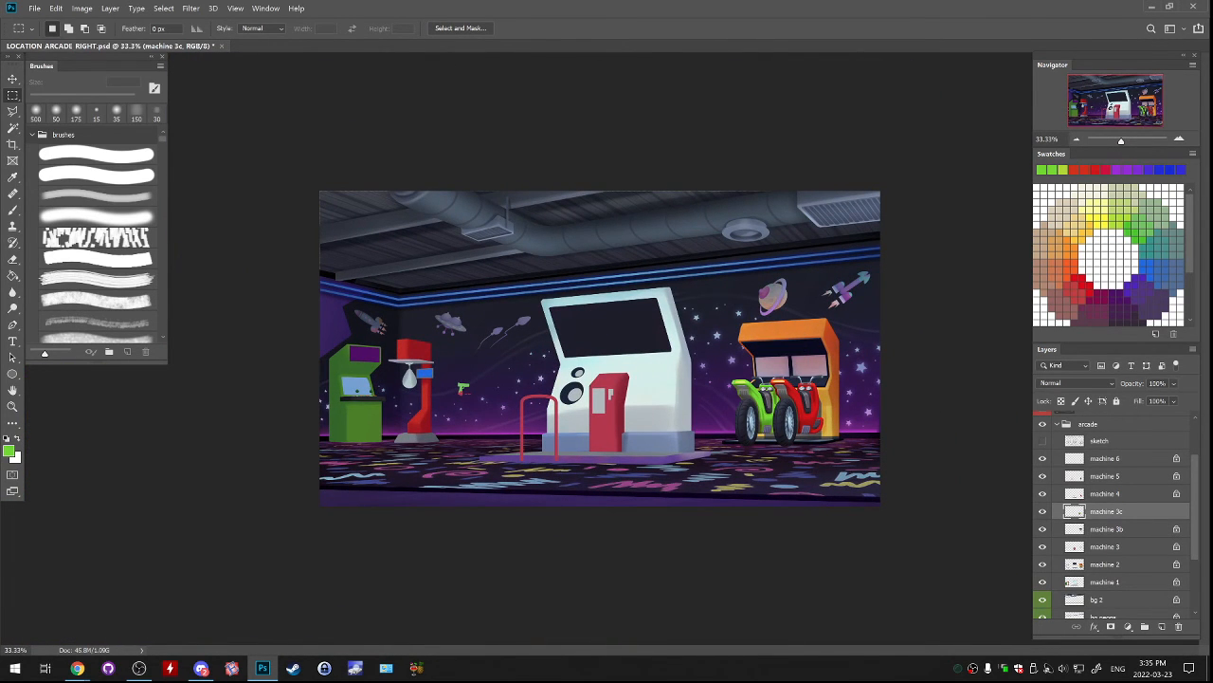
pyautogui.hotkey('ctrl', '+')
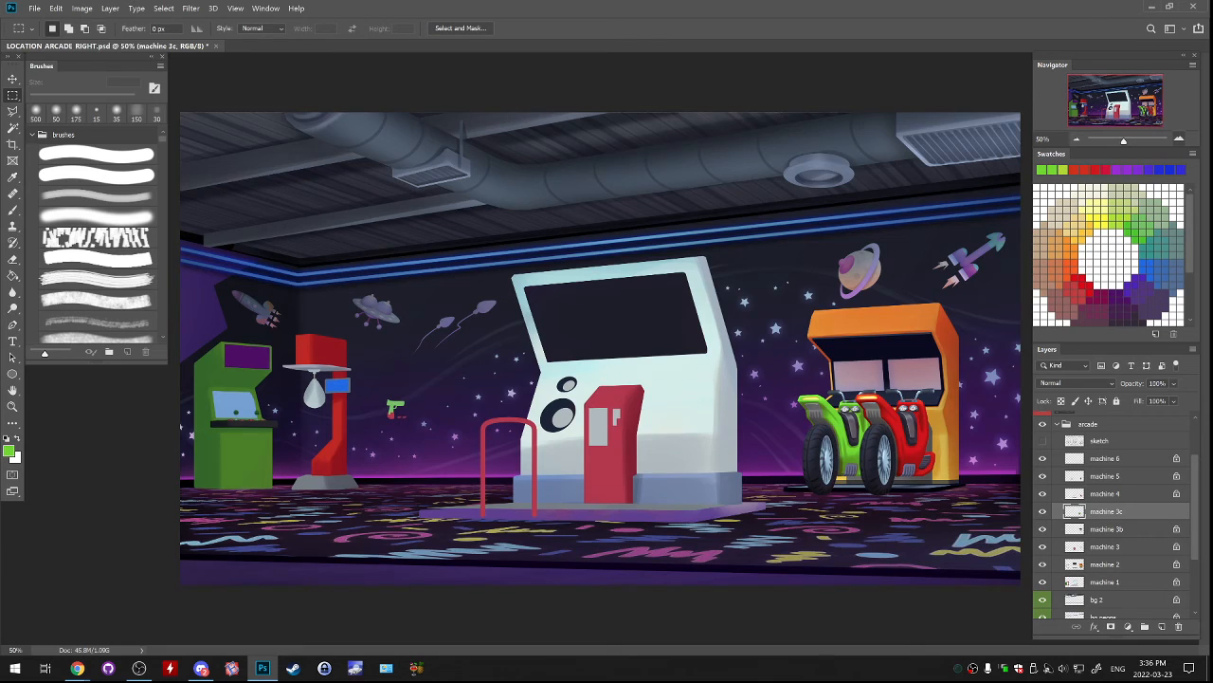
pyautogui.hotkey('ctrl', '+')
pyautogui.moveTo(474, 389); pyautogui.dragTo(780, 332)
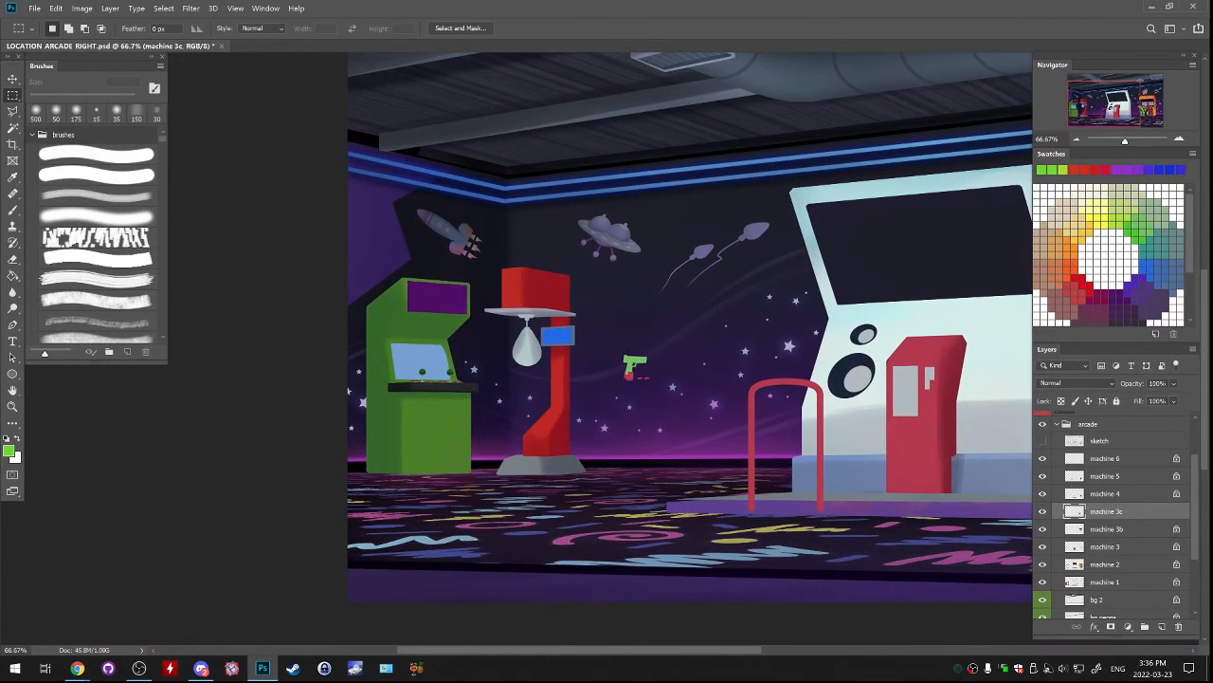
pyautogui.scroll(-3, 1111, 517)
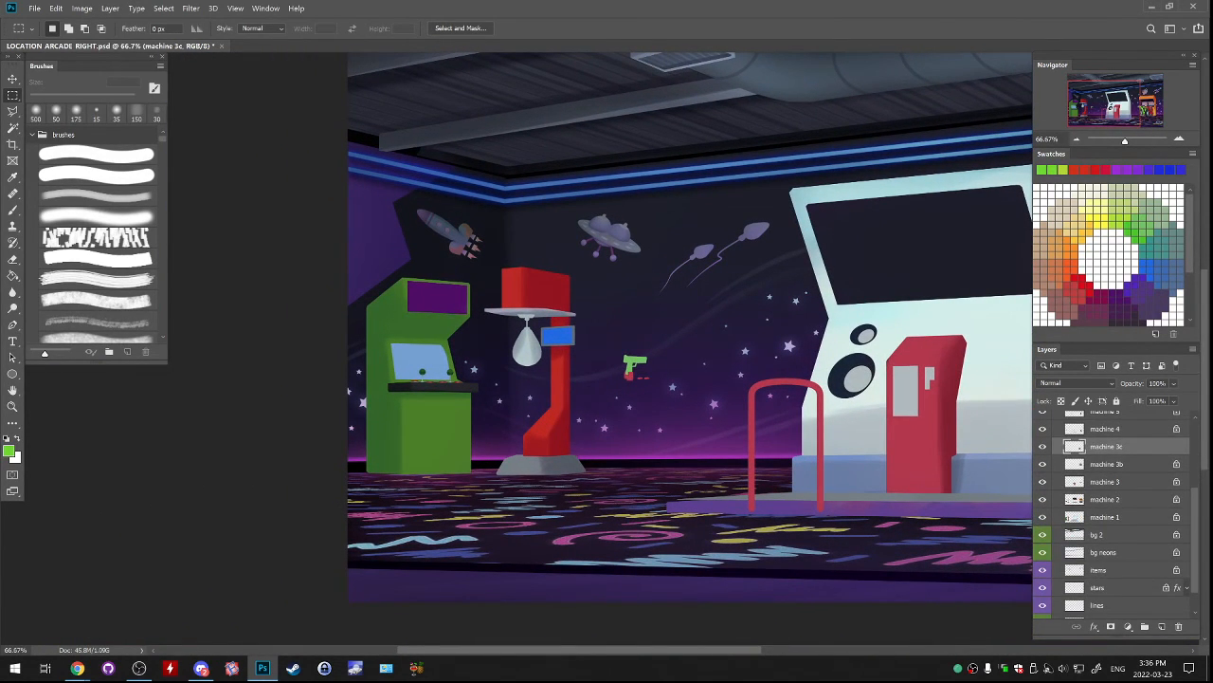
pyautogui.click(1043, 500)
pyautogui.click(1043, 500)
pyautogui.click(1043, 500)
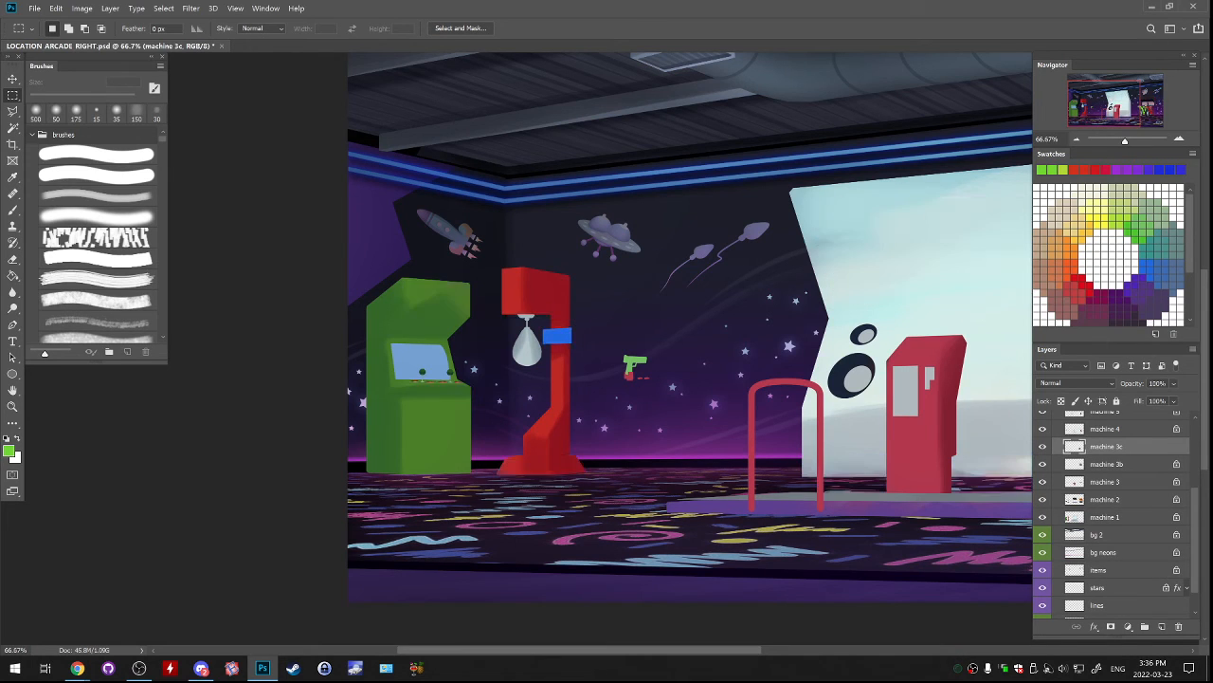
pyautogui.click(1043, 499)
pyautogui.click(1105, 499)
pyautogui.hotkey('ctrl', '+')
pyautogui.hotkey('ctrl', '+')
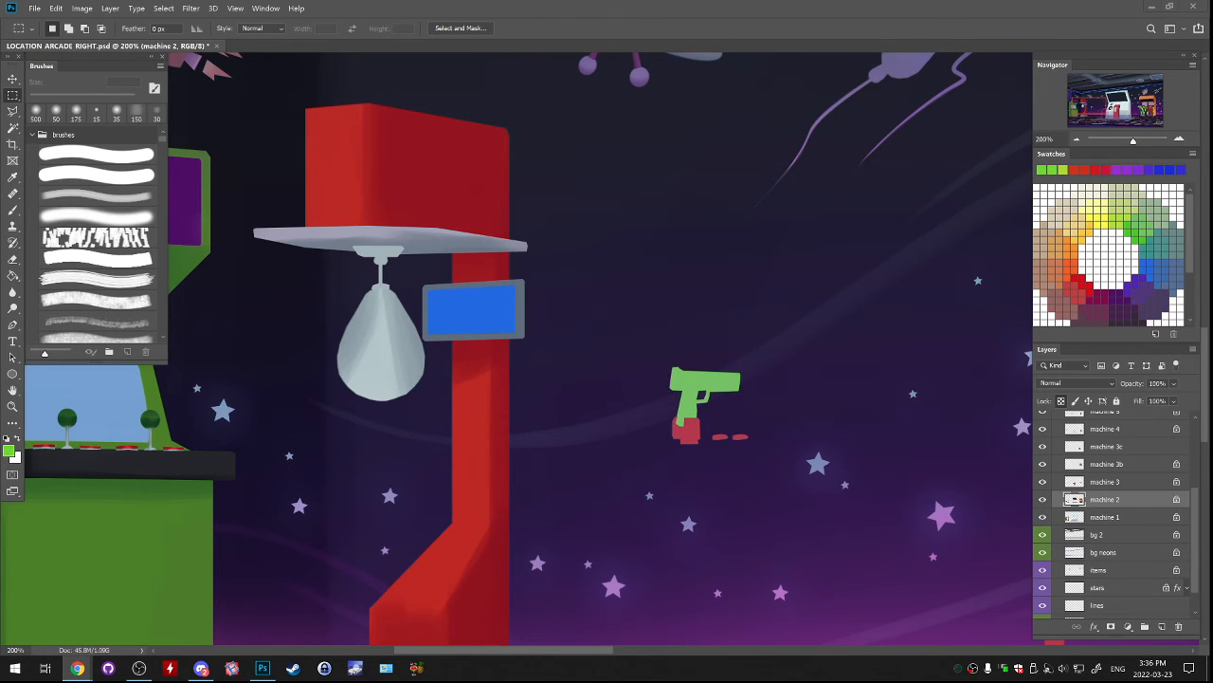
pyautogui.moveTo(455, 379); pyautogui.dragTo(818, 232)
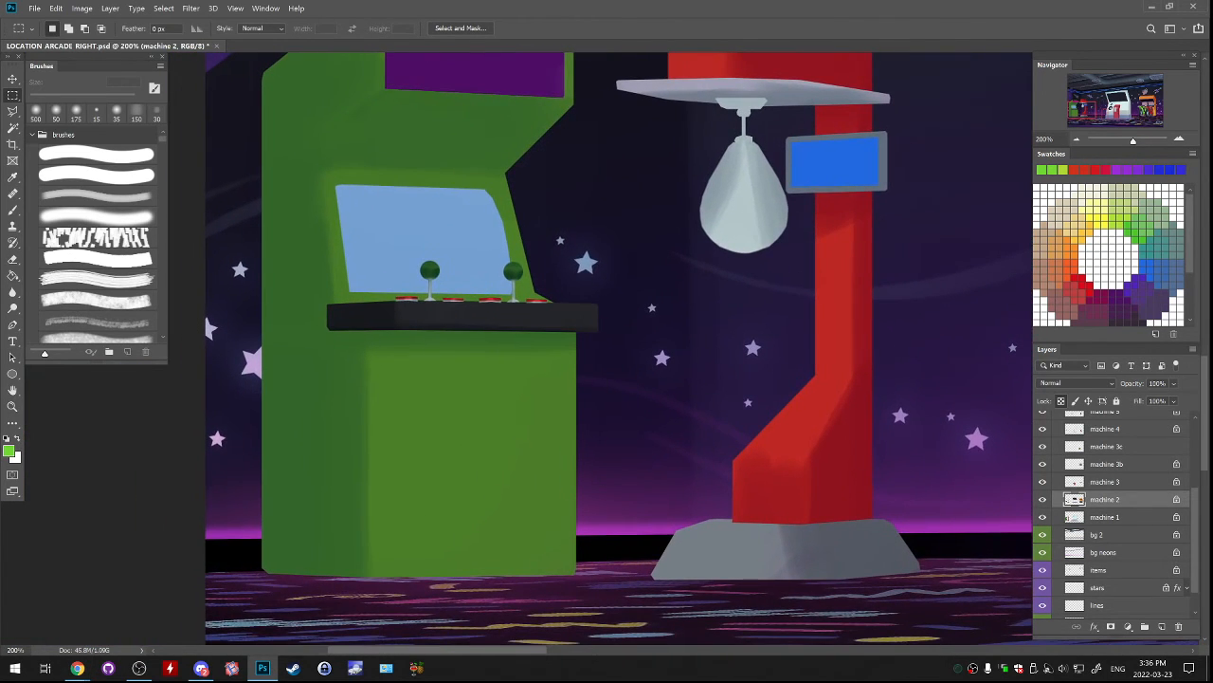
pyautogui.press('l')
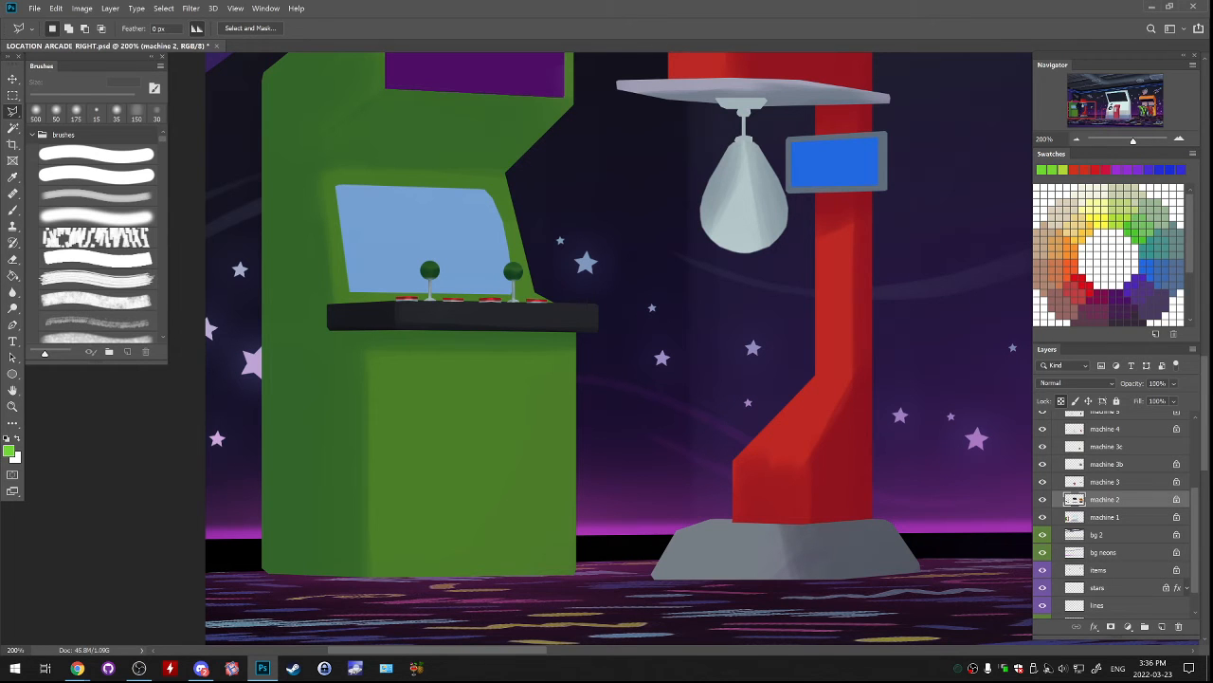
# Review the whole arcade scene and compare the contents of the machine 1 and machine 2 layers.
pyautogui.hscroll(10, 616, 351)
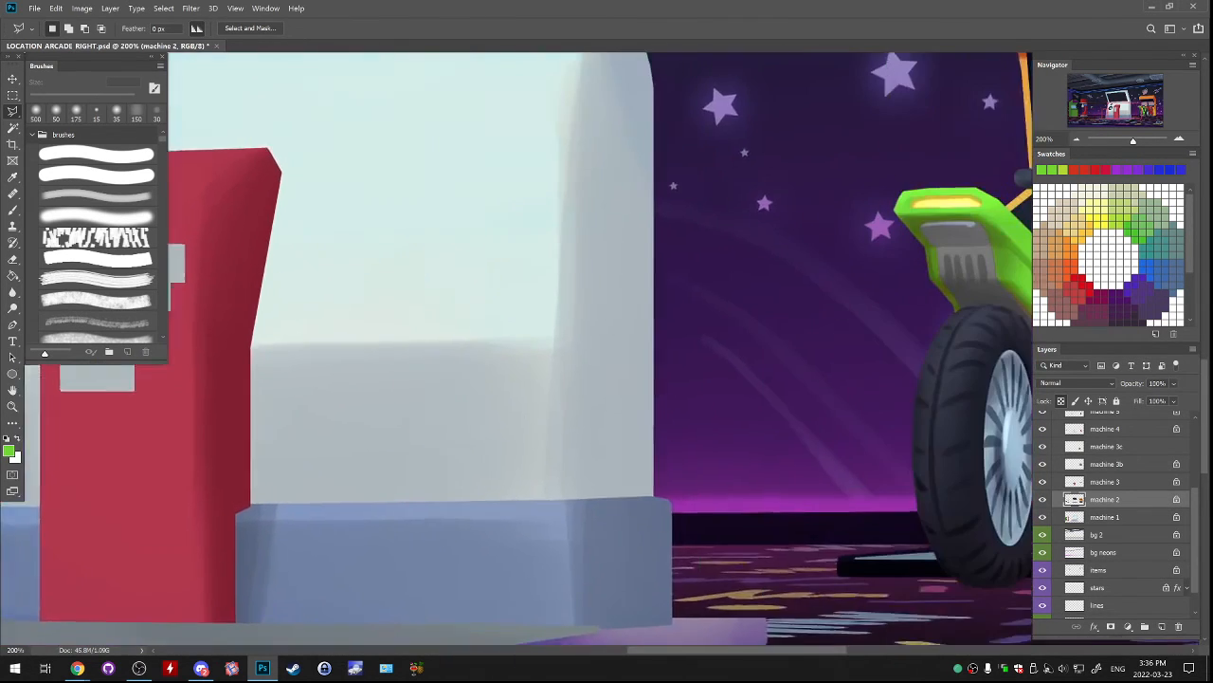
pyautogui.moveTo(872, 350); pyautogui.dragTo(398, 474)
pyautogui.hotkey('ctrl', '-')
pyautogui.hotkey('ctrl', '-')
pyautogui.hotkey('ctrl', '-')
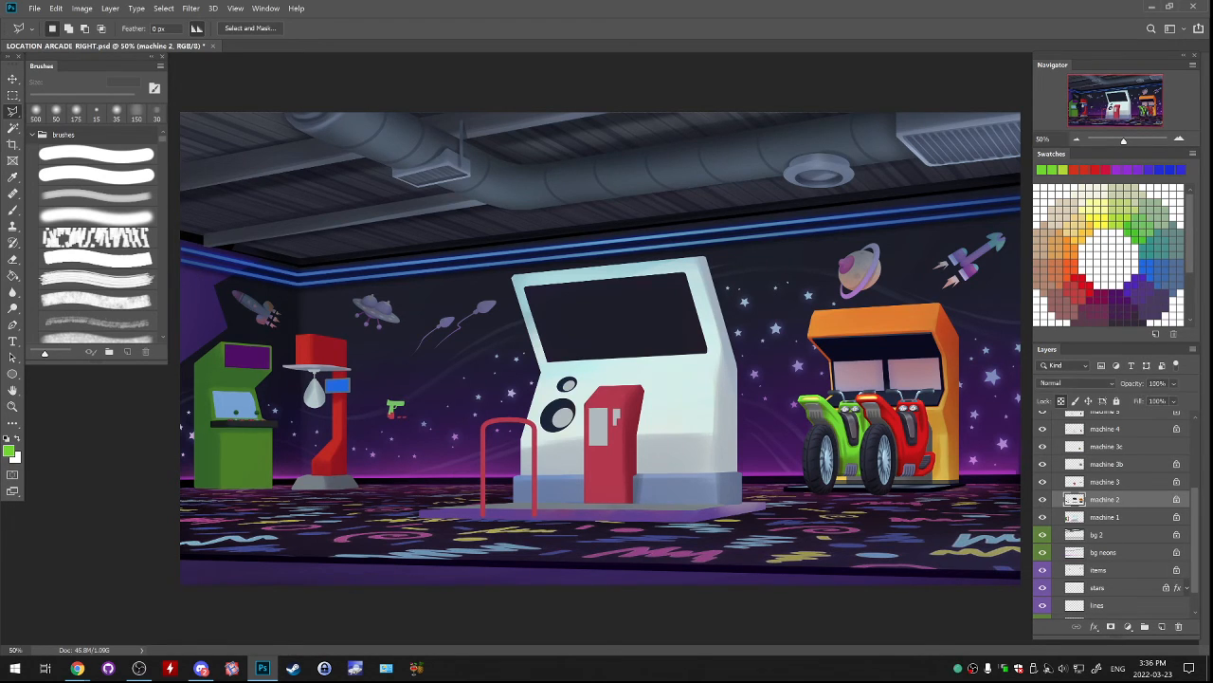
pyautogui.hotkey('ctrl', '+')
pyautogui.moveTo(398, 417); pyautogui.dragTo(784, 300)
pyautogui.moveTo(427, 333); pyautogui.dragTo(434, 332)
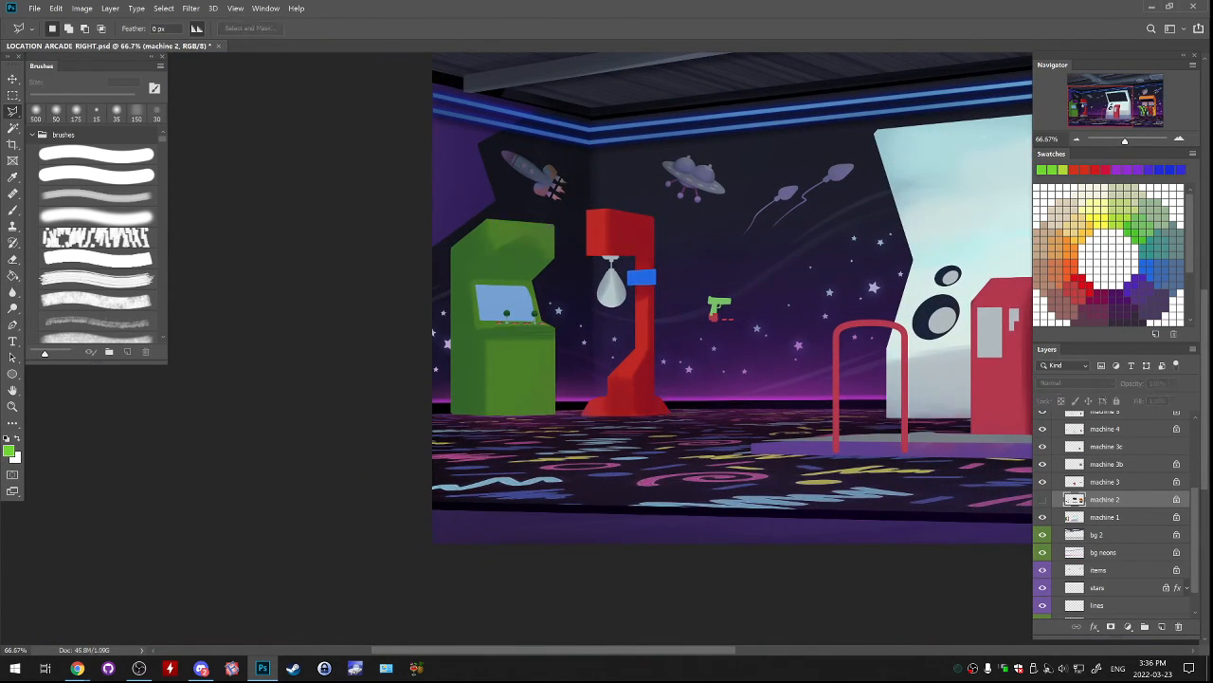
pyautogui.click(1042, 517)
pyautogui.click(1043, 517)
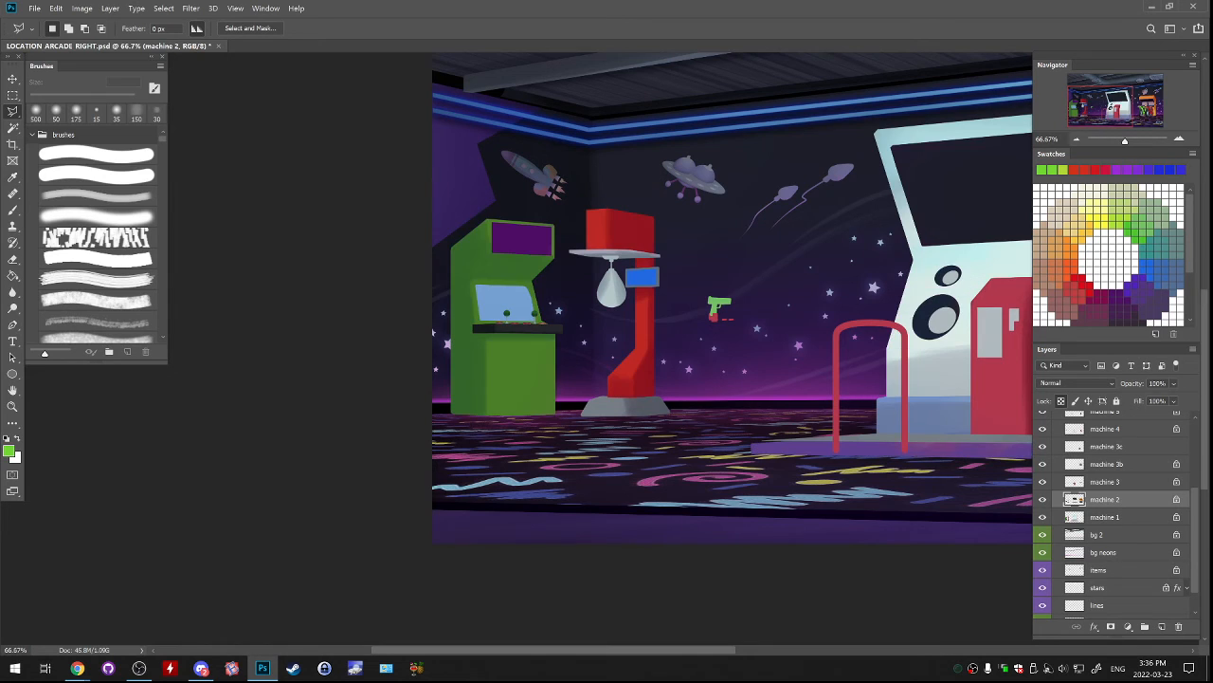
# On the machine 1 layer, select a four-sided panel on the green cabinet's lower front and paint it dark grey.
pyautogui.click(1105, 518)
pyautogui.hotkey('ctrl', '+')
pyautogui.hotkey('ctrl', '+')
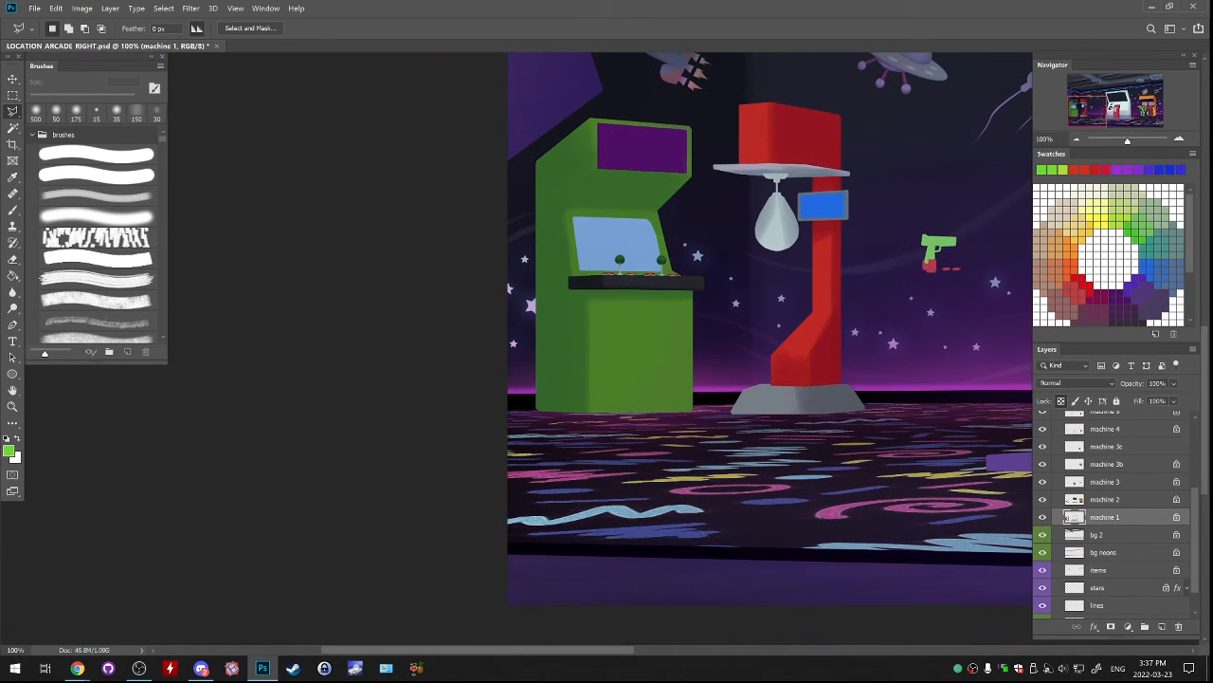
pyautogui.moveTo(597, 287); pyautogui.dragTo(597, 407)
pyautogui.click(689, 408)
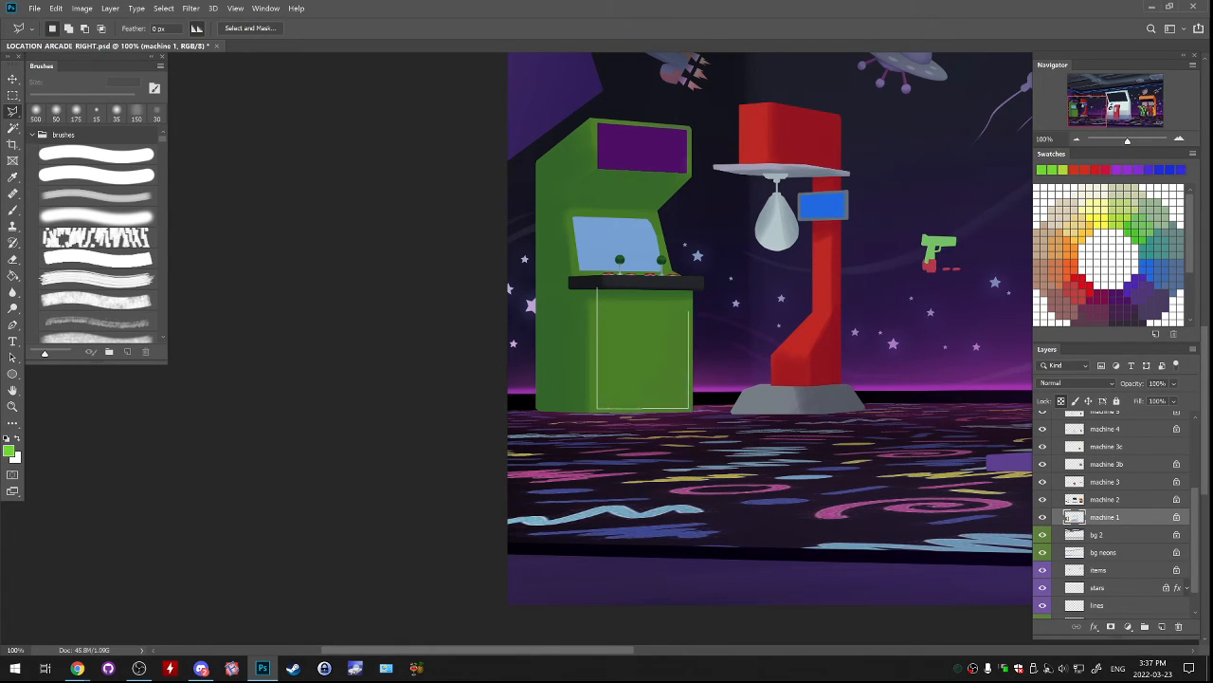
pyautogui.click(689, 289)
pyautogui.click(597, 289)
pyautogui.press('b')
pyautogui.keyDown('alt'); pyautogui.click(674, 284); pyautogui.keyUp('alt')
pyautogui.moveTo(665, 286)
pyautogui.mouseDown()
pyautogui.moveTo(648, 297)
pyautogui.moveTo(636, 407)
pyautogui.moveTo(625, 398)
pyautogui.mouseUp()
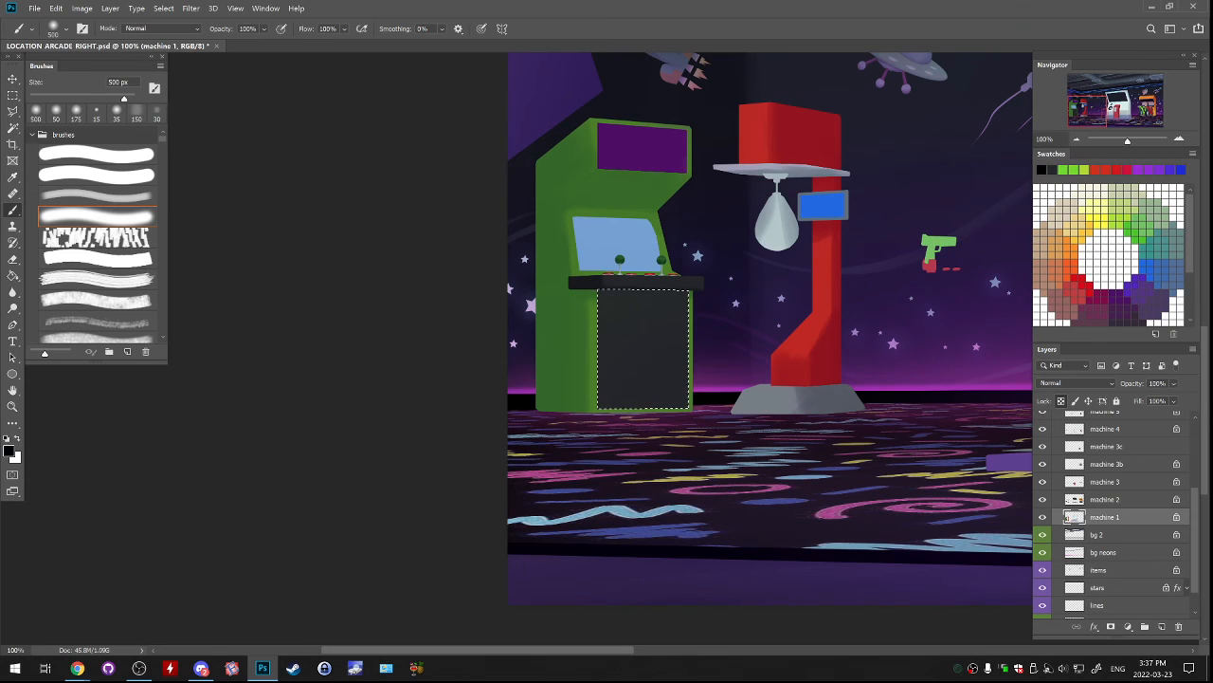
# Shade the dark front panel with black, using the softer brush at 200 px under the control deck and 500 px below.
pyautogui.click(97, 196)
pyautogui.moveTo(607, 266)
pyautogui.mouseDown()
pyautogui.moveTo(675, 266)
pyautogui.moveTo(612, 268)
pyautogui.mouseUp()
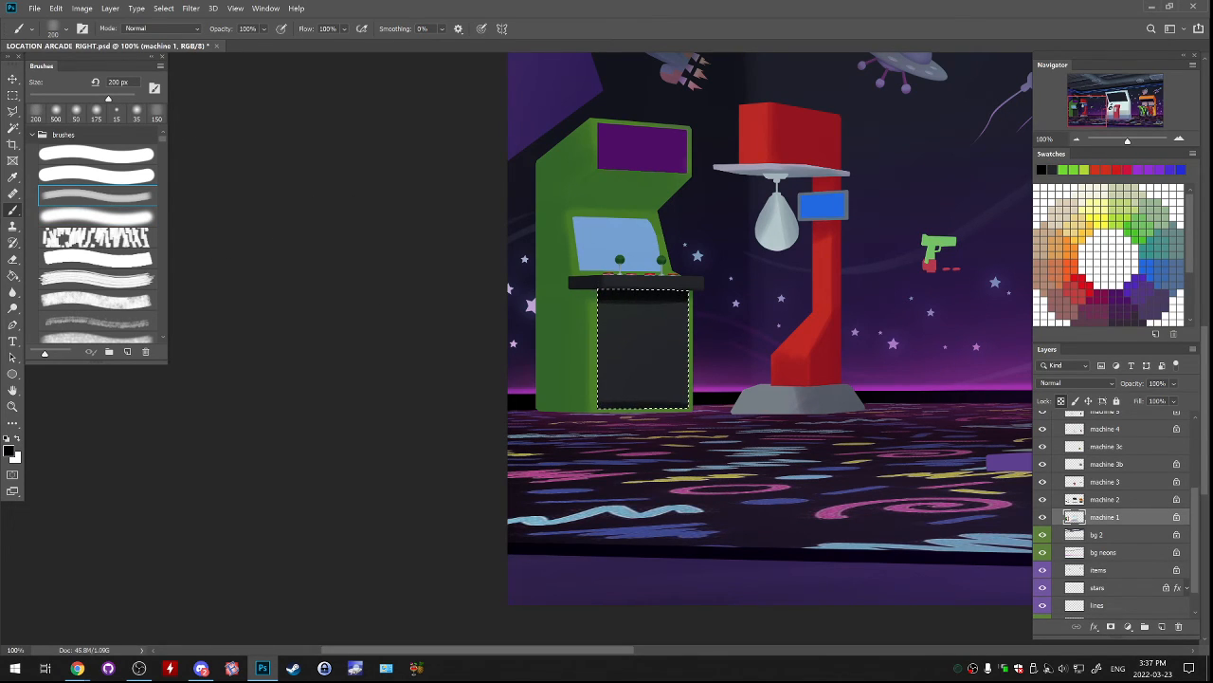
pyautogui.press(']')
pyautogui.press(']')
pyautogui.press(']')
pyautogui.press(']')
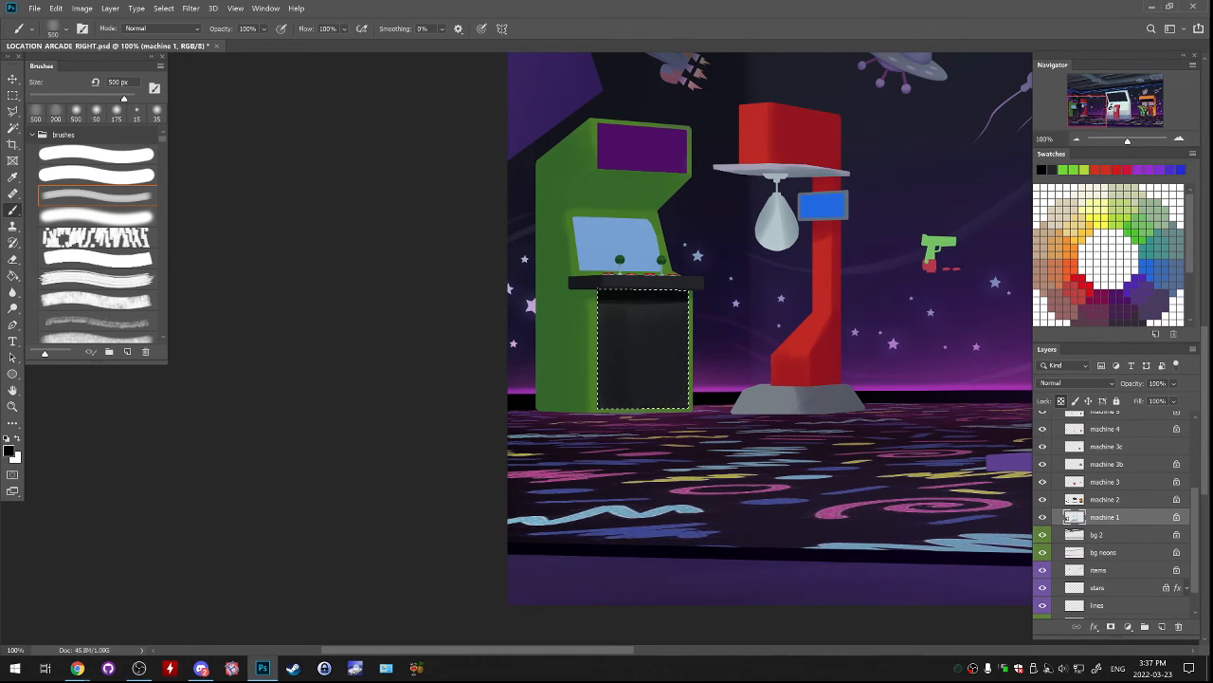
# Darken the inner left edge of the front panel with a 70 px brush and clear the selection.
pyautogui.hotkey('ctrl', 'd')
pyautogui.press('[')
pyautogui.press('[')
pyautogui.press('[')
pyautogui.press('[')
pyautogui.press('[')
pyautogui.press('[')
pyautogui.press('[')
pyautogui.press('[')
pyautogui.press('[')
pyautogui.press('[')
pyautogui.press('[')
pyautogui.hotkey('ctrl', 'shift', 'd')
pyautogui.hotkey('ctrl', 'd')
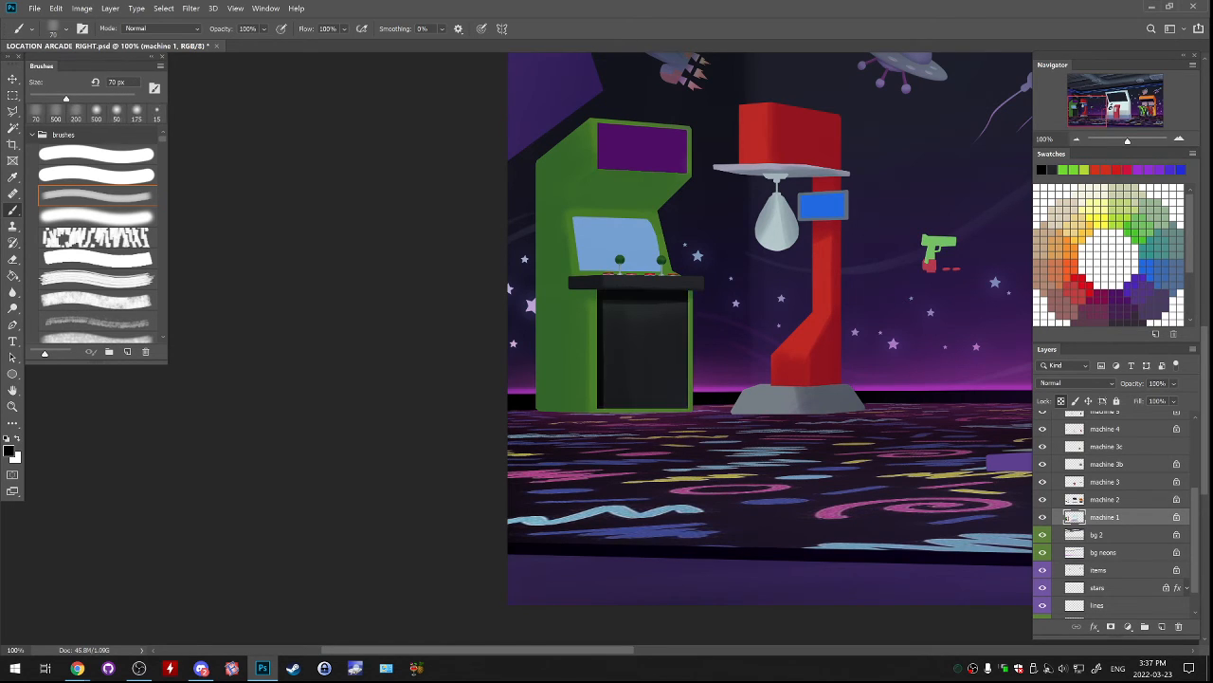
# On the machine 2 layer, repaint the green cabinet's purple marquee dark grey with a 600 px brush.
pyautogui.press('l')
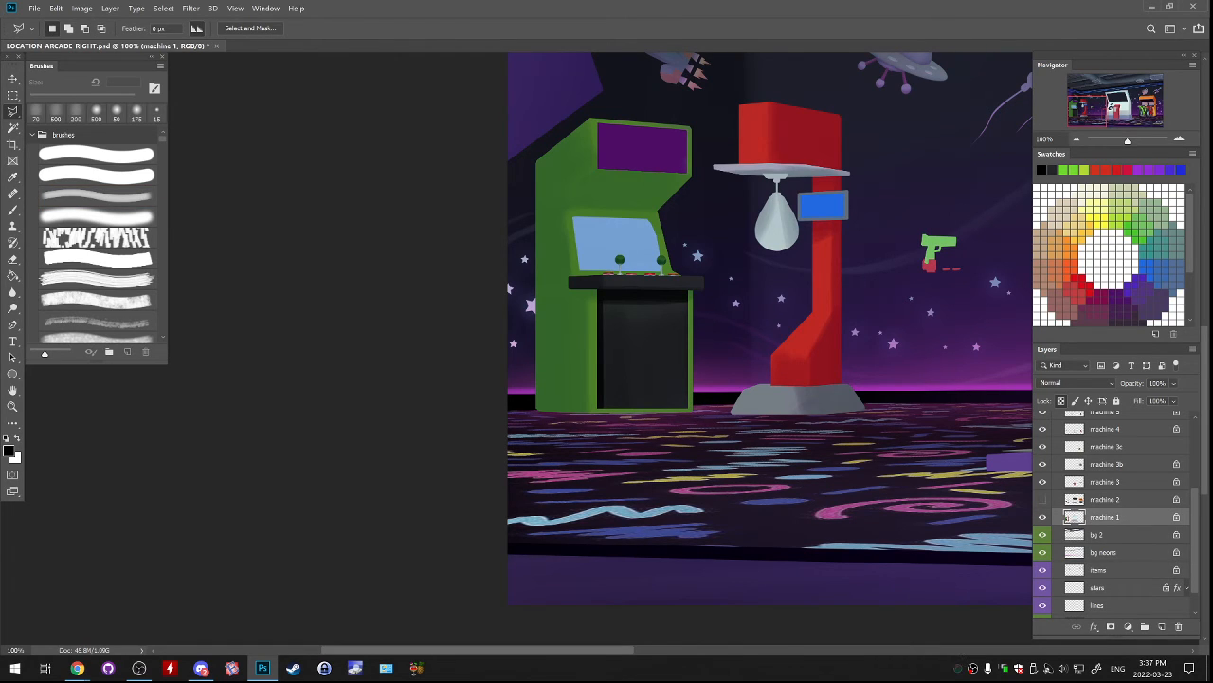
pyautogui.hotkey('alt', ']')
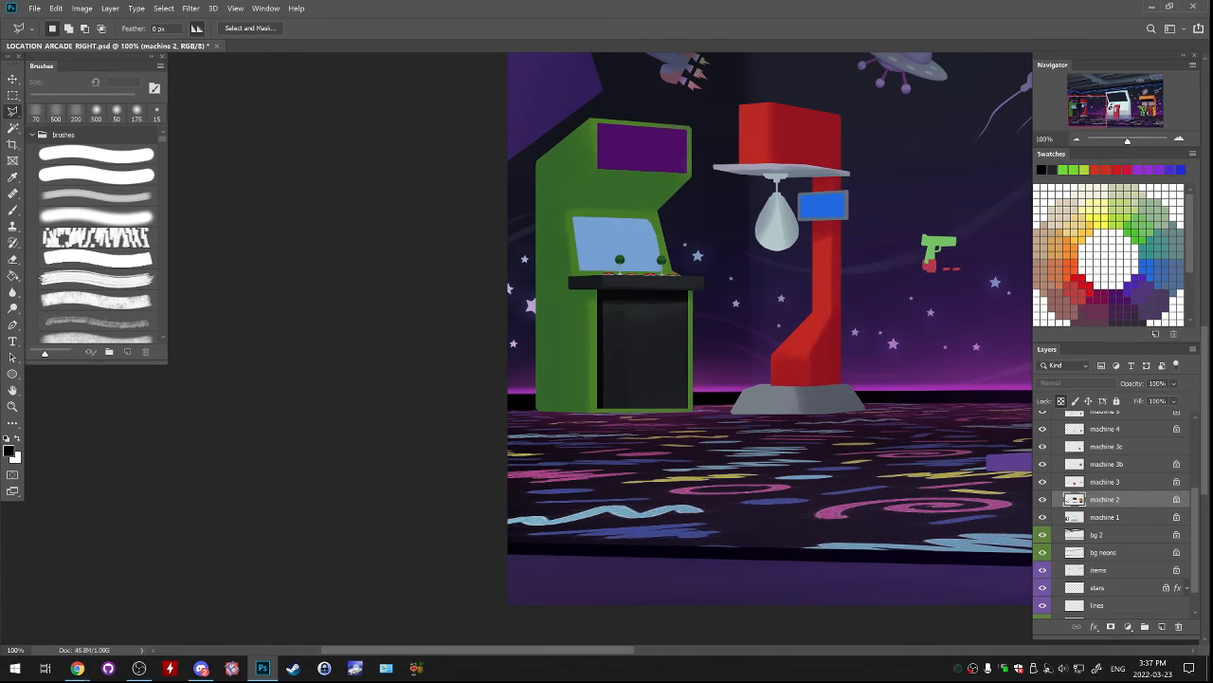
pyautogui.press('b')
pyautogui.keyDown('alt'); pyautogui.click(645, 323); pyautogui.keyUp('alt')
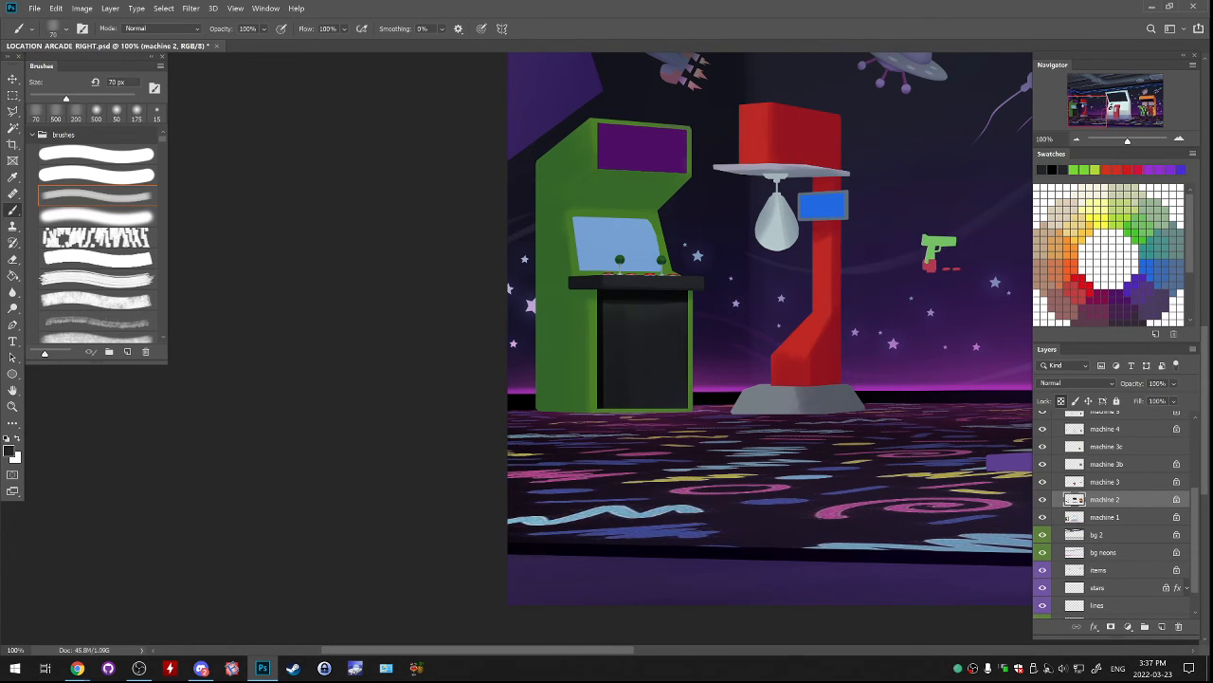
pyautogui.keyDown('alt'); pyautogui.click(644, 308); pyautogui.keyUp('alt')
pyautogui.press(']')
pyautogui.press(']')
pyautogui.press(']')
pyautogui.press(']')
pyautogui.press(']')
pyautogui.press(']')
pyautogui.press(']')
pyautogui.press(']')
pyautogui.press(']')
pyautogui.press(']')
pyautogui.press(']')
pyautogui.press(']')
pyautogui.moveTo(616, 142); pyautogui.dragTo(656, 150)
pyautogui.hotkey('ctrl', 'z')
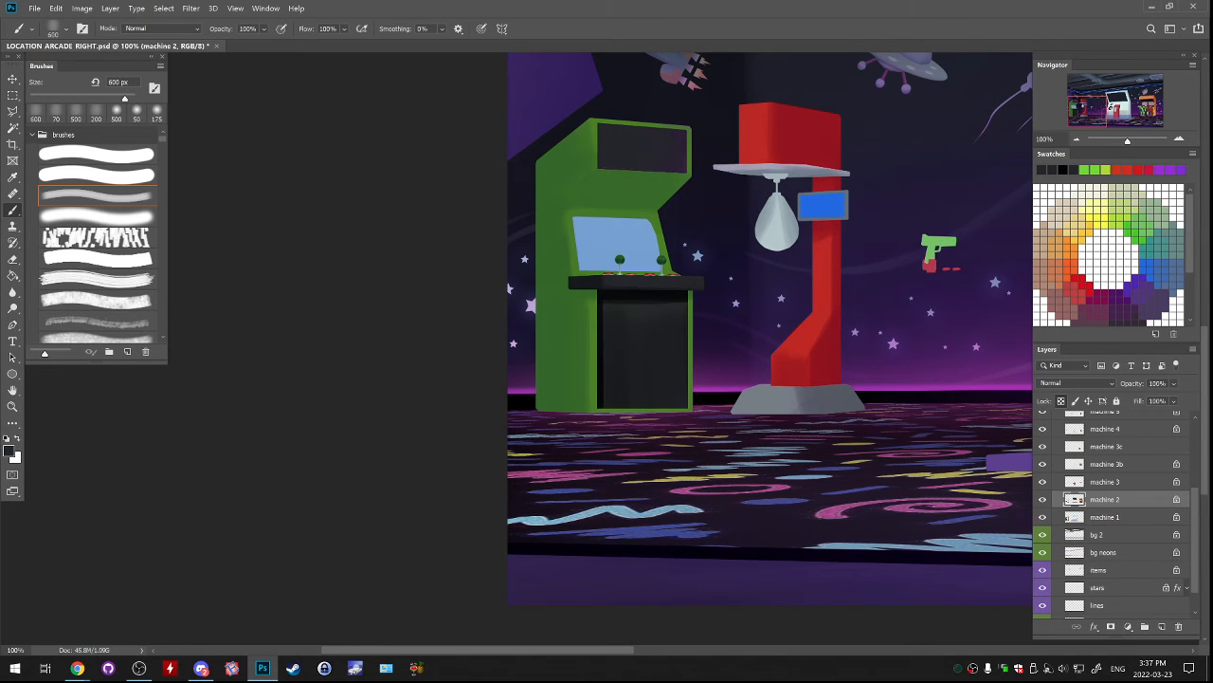
pyautogui.moveTo(654, 189); pyautogui.dragTo(638, 278)
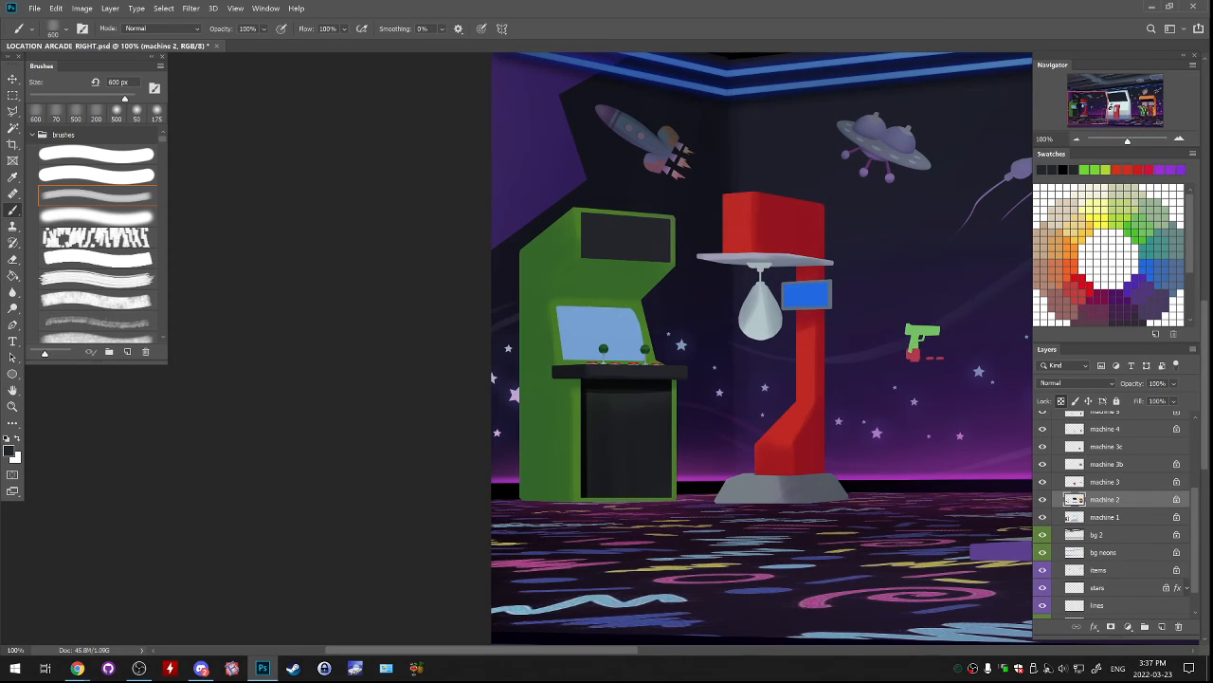
# On the machine 1 layer, shade the underside of the green cabinet's marquee overhang with dark green 064315 using the softer brush at 200 px.
pyautogui.click(1070, 517)
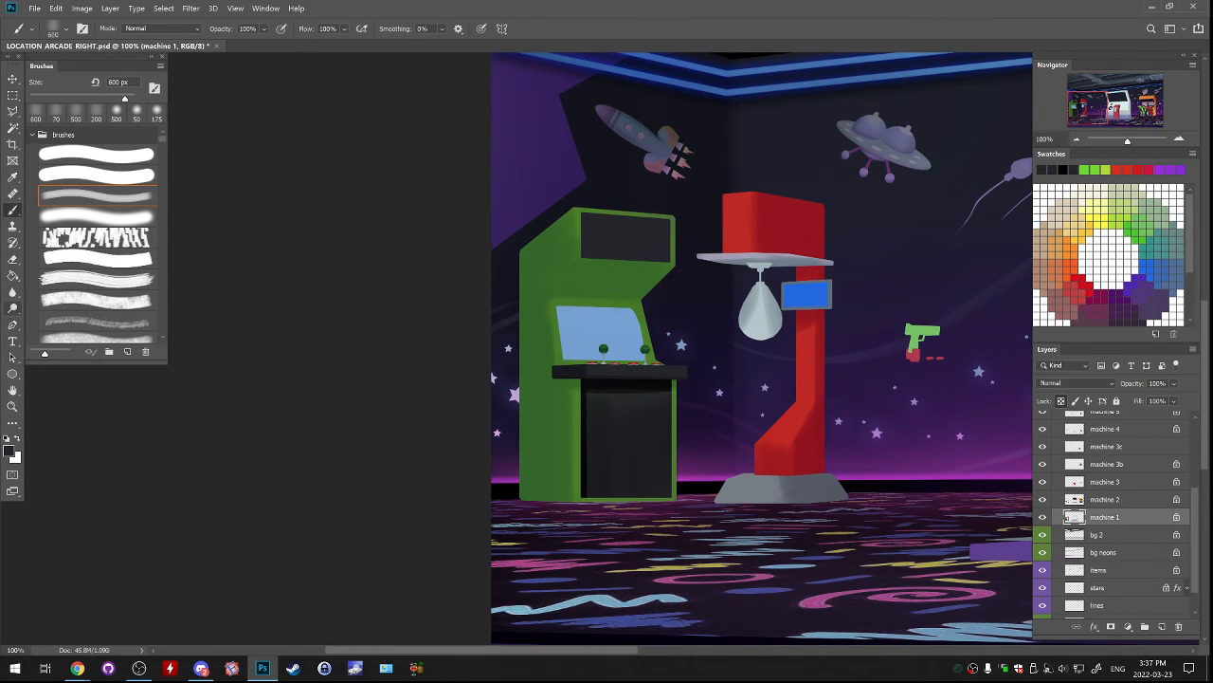
pyautogui.click(12, 308)
pyautogui.click(12, 209)
pyautogui.keyDown('alt'); pyautogui.click(552, 360); pyautogui.keyUp('alt')
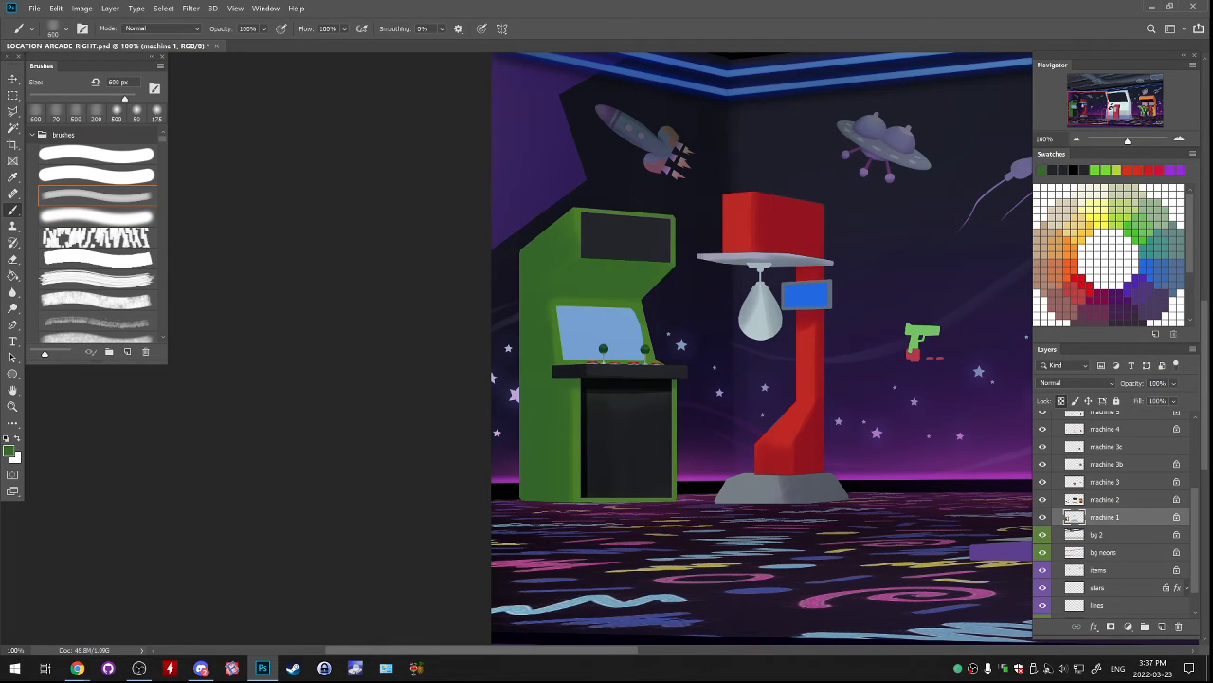
pyautogui.click(8, 451)
pyautogui.click(881, 315)
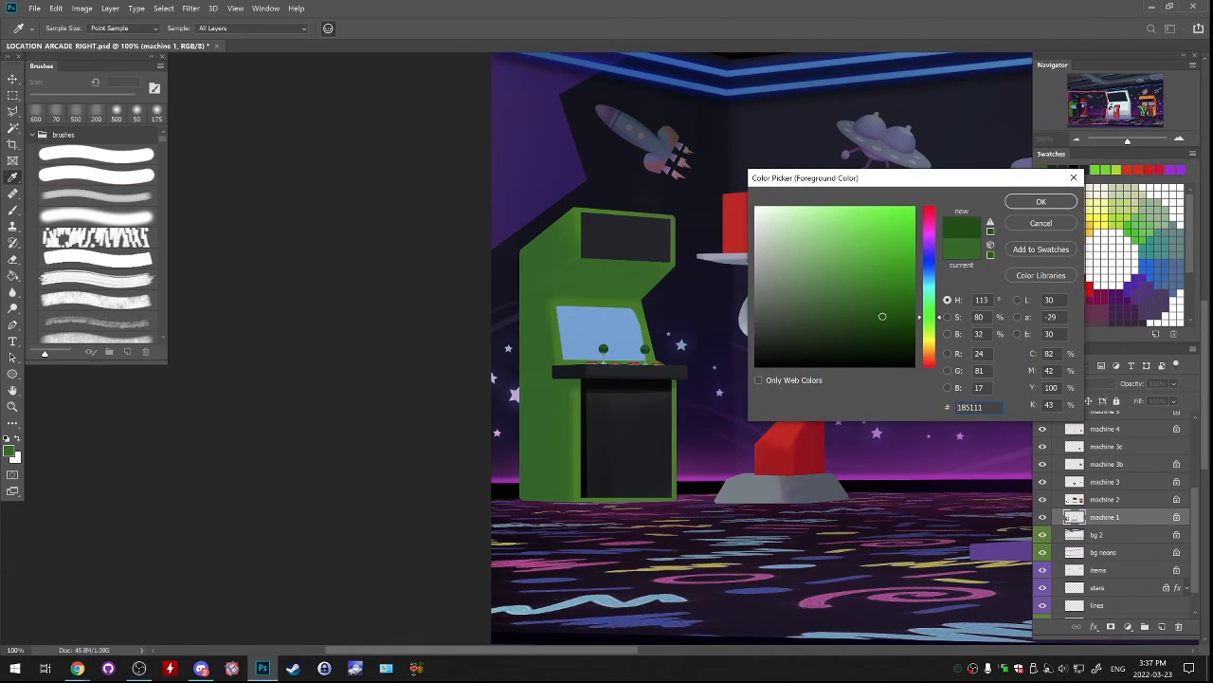
pyautogui.moveTo(930, 314); pyautogui.dragTo(930, 308)
pyautogui.click(930, 307)
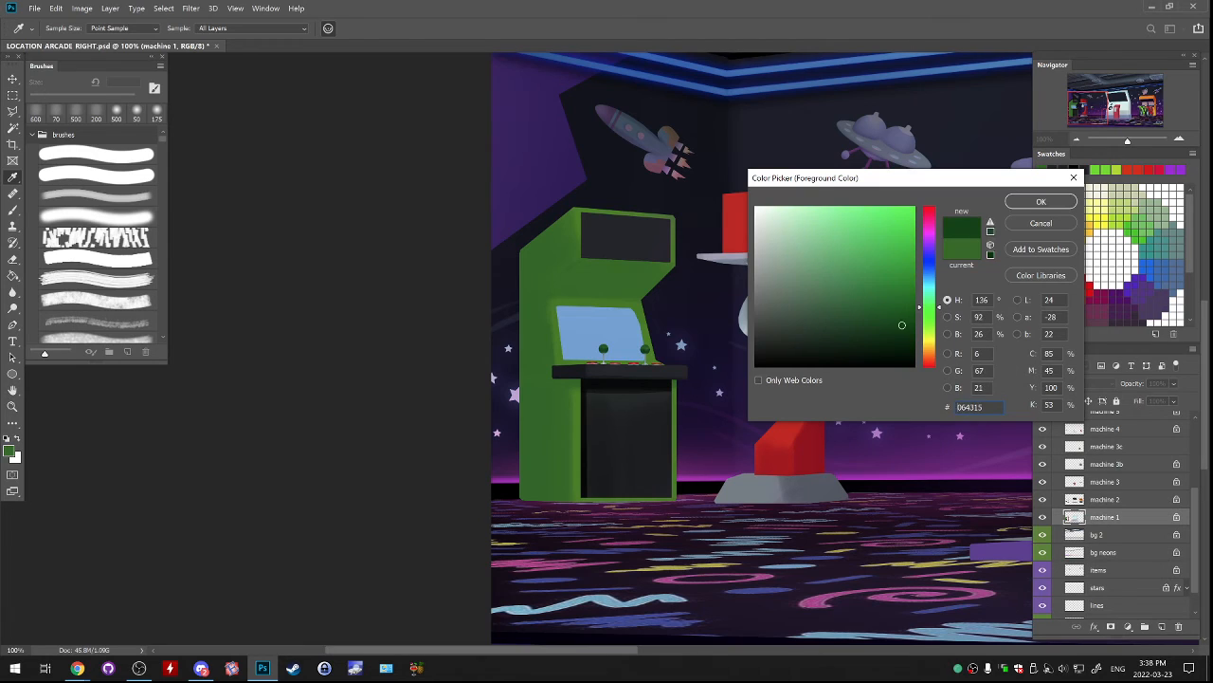
pyautogui.click(1041, 201)
pyautogui.press('b')
pyautogui.click(96, 112)
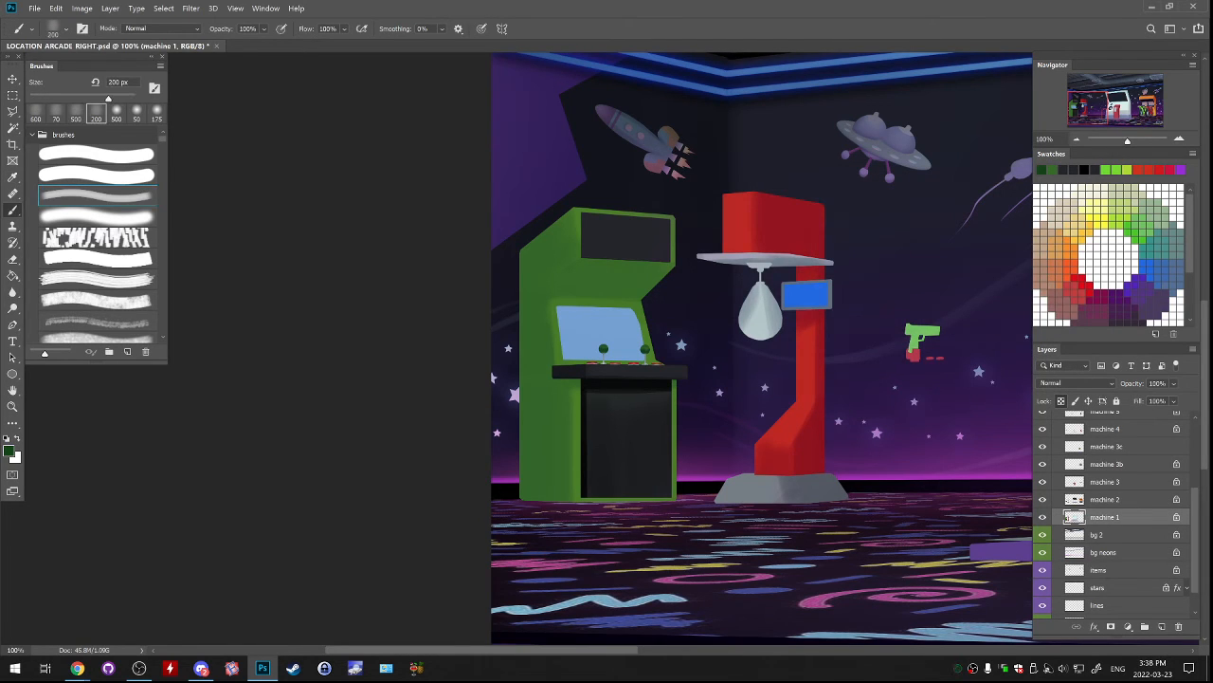
pyautogui.moveTo(567, 284); pyautogui.dragTo(652, 274)
pyautogui.hotkey('ctrl', 'z')
pyautogui.moveTo(559, 292)
pyautogui.mouseDown()
pyautogui.moveTo(576, 275)
pyautogui.moveTo(666, 276)
pyautogui.moveTo(656, 272)
pyautogui.mouseUp()
pyautogui.hotkey('ctrl', 'z')
pyautogui.moveTo(563, 290)
pyautogui.mouseDown()
pyautogui.moveTo(649, 277)
pyautogui.moveTo(616, 267)
pyautogui.moveTo(592, 286)
pyautogui.moveTo(630, 290)
pyautogui.mouseUp()
pyautogui.hotkey('ctrl', 'z')
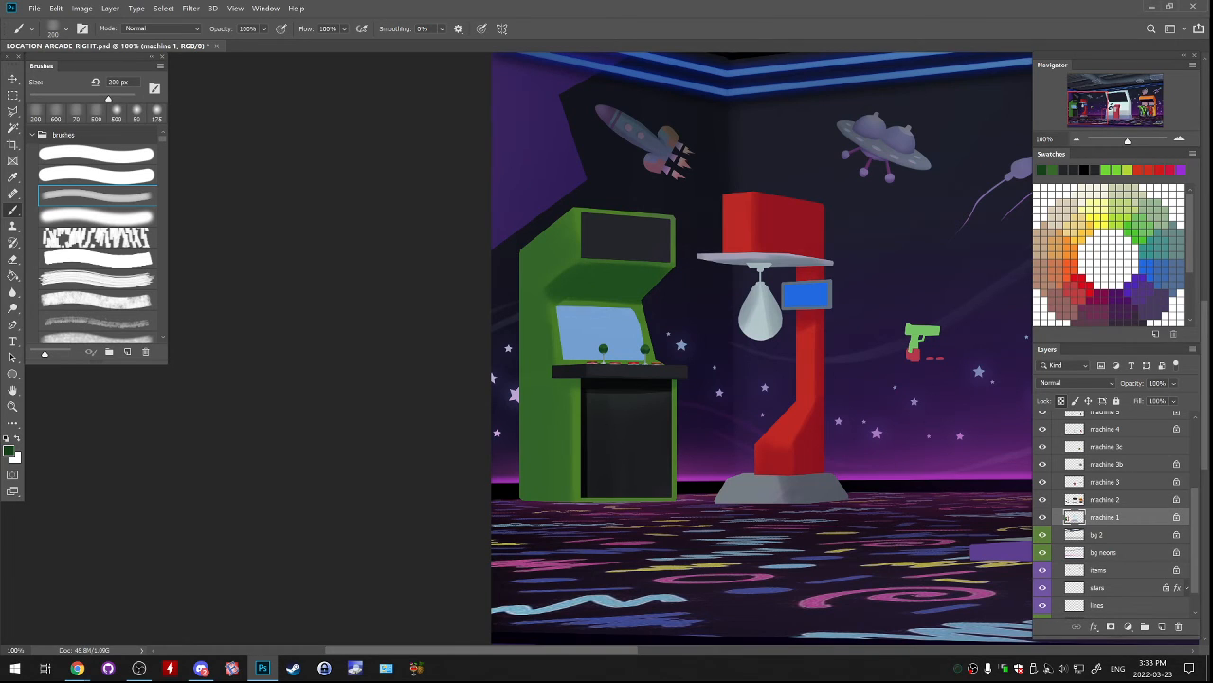
# Blend the side end of the overhang shadow into the cabinet with a sampled mid-green and an 80 px brush.
pyautogui.keyDown('alt'); pyautogui.click(567, 302); pyautogui.keyUp('alt')
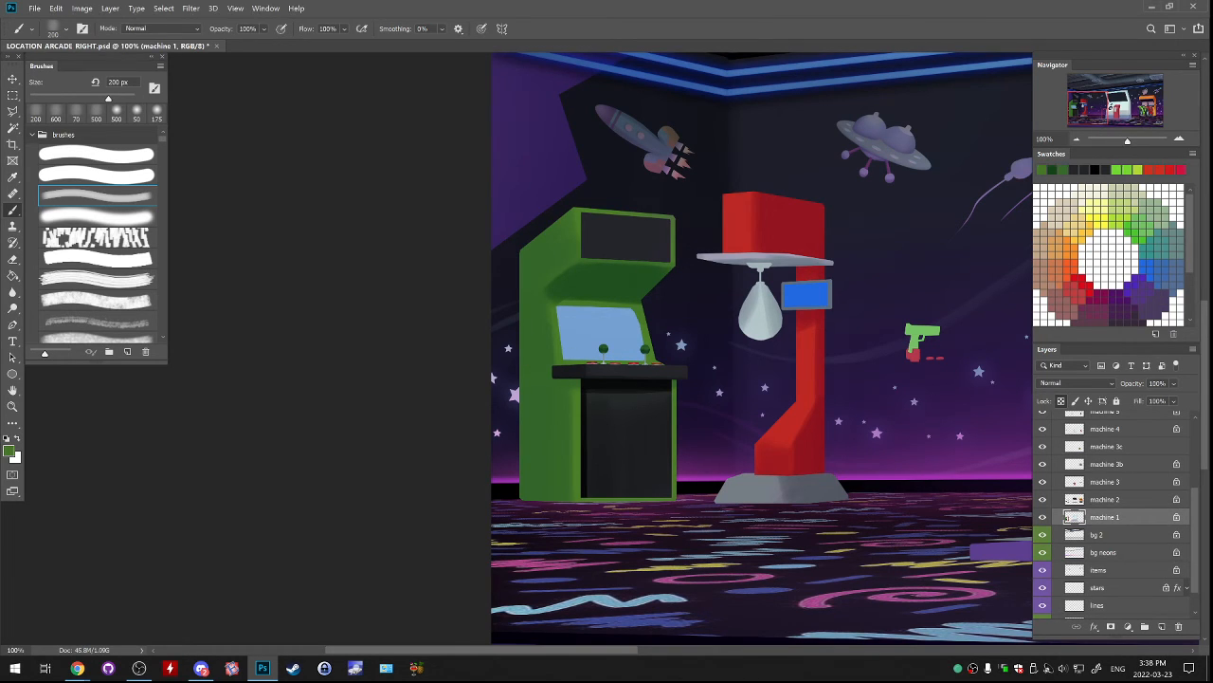
pyautogui.press('[')
pyautogui.press('[')
pyautogui.press('[')
pyautogui.press('[')
pyautogui.press('[')
pyautogui.press('[')
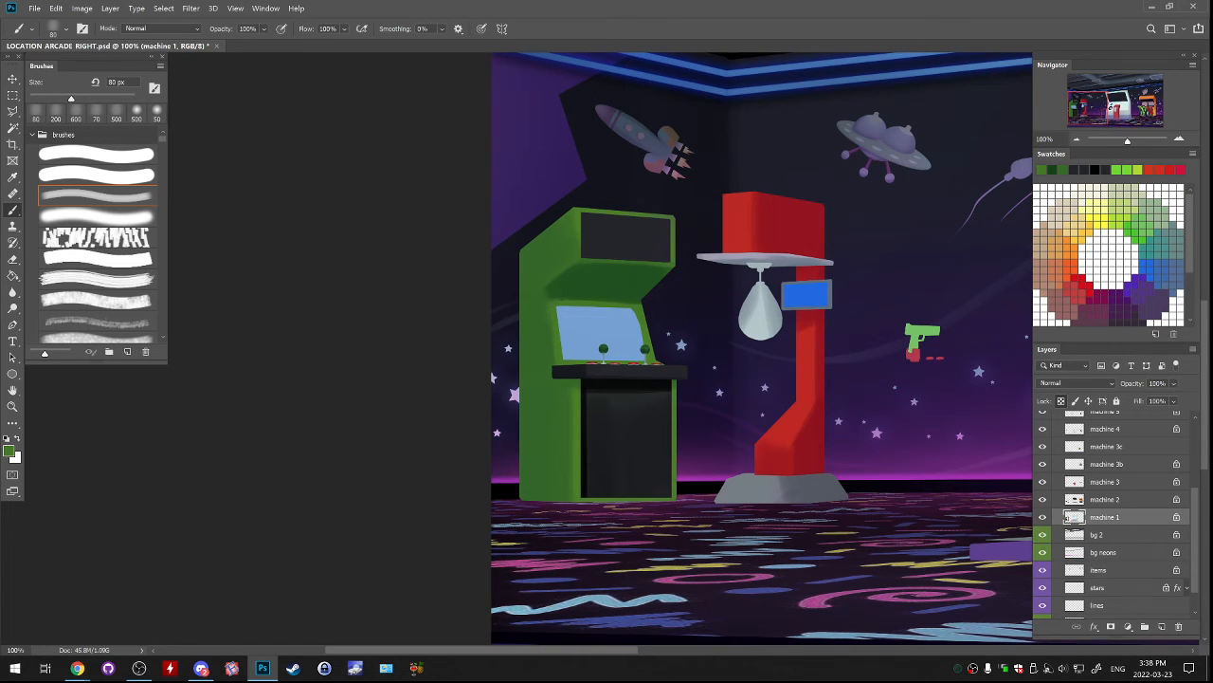
pyautogui.moveTo(563, 275); pyautogui.dragTo(551, 288)
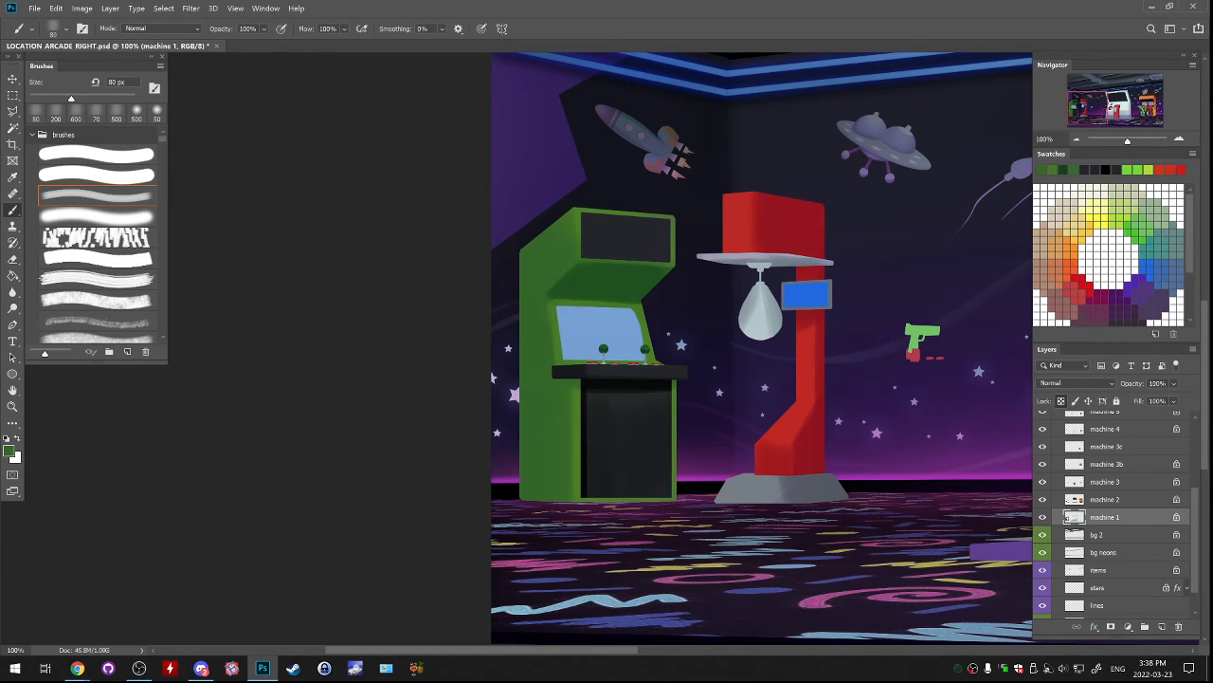
# Shade the lower part of the green cabinet's side panel with the sampled dark green and a 600 px brush.
pyautogui.keyDown('alt'); pyautogui.click(572, 281); pyautogui.keyUp('alt')
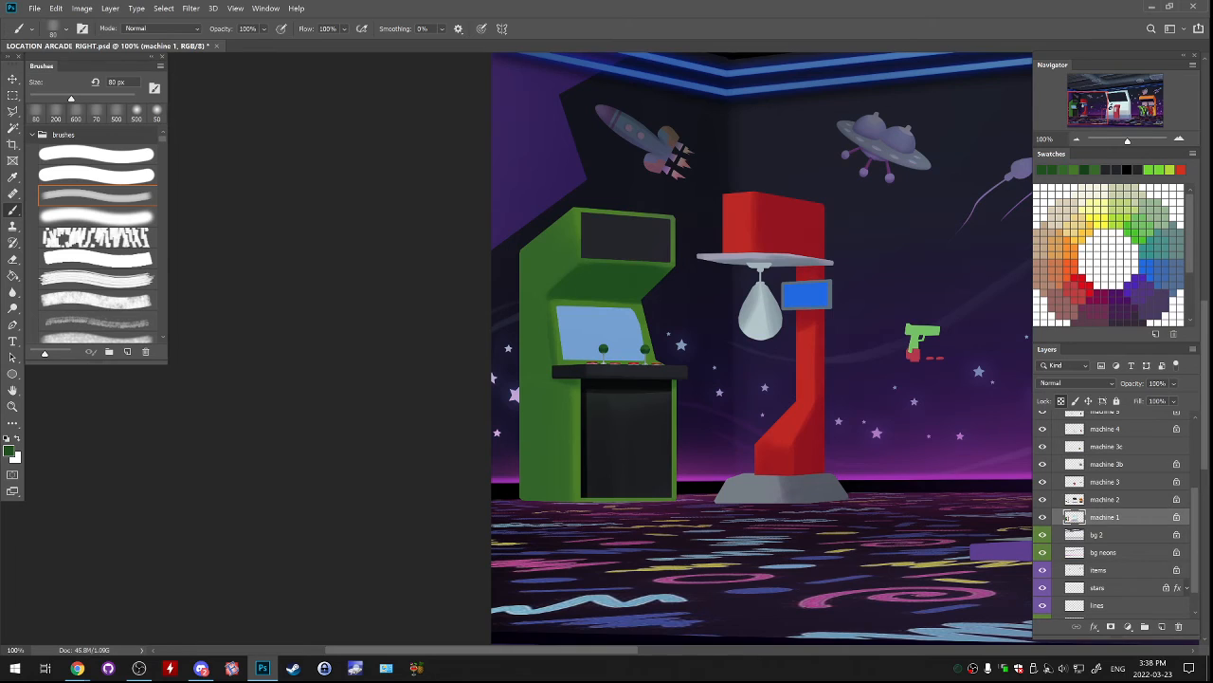
pyautogui.press(']')
pyautogui.press(']')
pyautogui.press(']')
pyautogui.press(']')
pyautogui.press(']')
pyautogui.press(']')
pyautogui.press(']')
pyautogui.press(']')
pyautogui.press(']')
pyautogui.press(']')
pyautogui.press(']')
pyautogui.moveTo(422, 379); pyautogui.dragTo(422, 465)
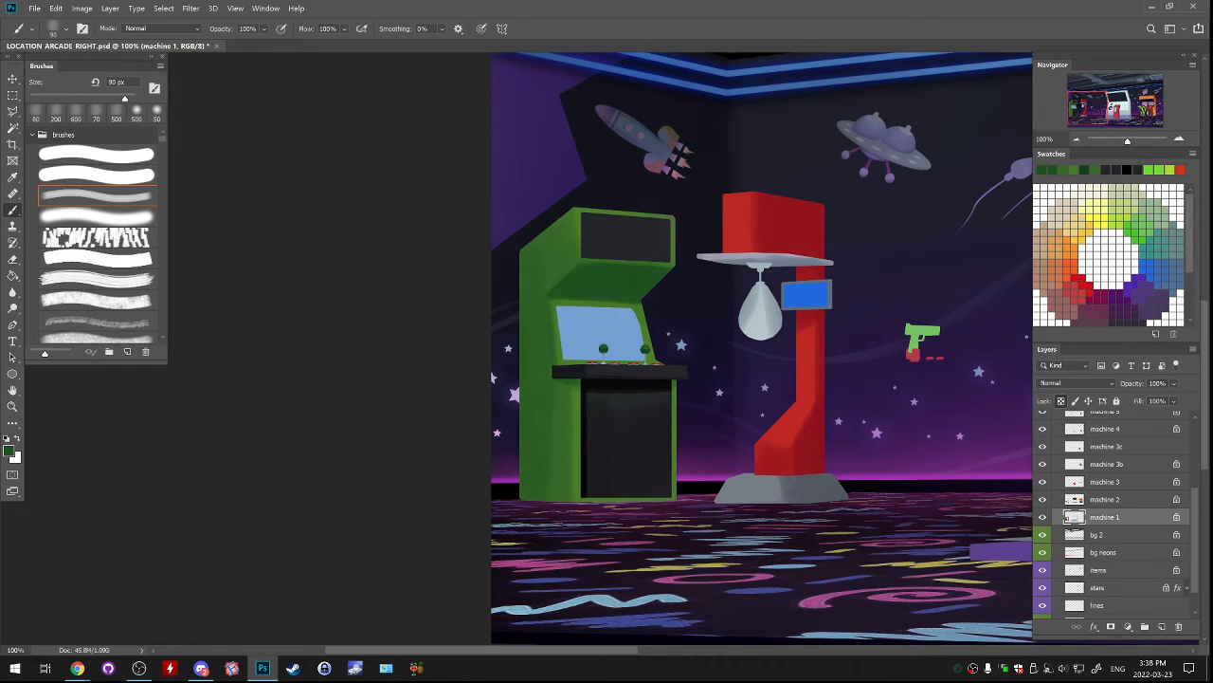
pyautogui.hotkey('ctrl', 'z')
pyautogui.moveTo(409, 353)
pyautogui.mouseDown()
pyautogui.moveTo(415, 446)
pyautogui.moveTo(442, 462)
pyautogui.moveTo(429, 492)
pyautogui.mouseUp()
pyautogui.hotkey('ctrl', 'z')
pyautogui.hotkey('ctrl', 'z')
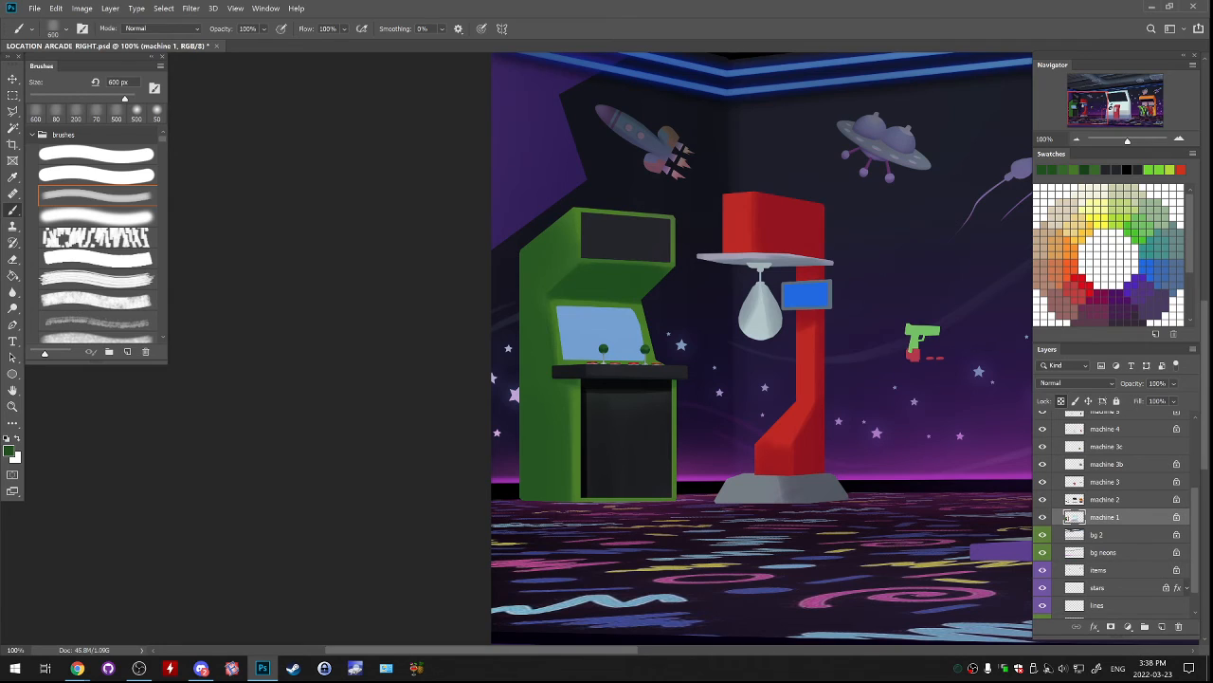
# Darken the outer upper edge of the cabinet's side panel with a deeper green, using the soft round brush at 175 px.
pyautogui.click(8, 451)
pyautogui.click(891, 332)
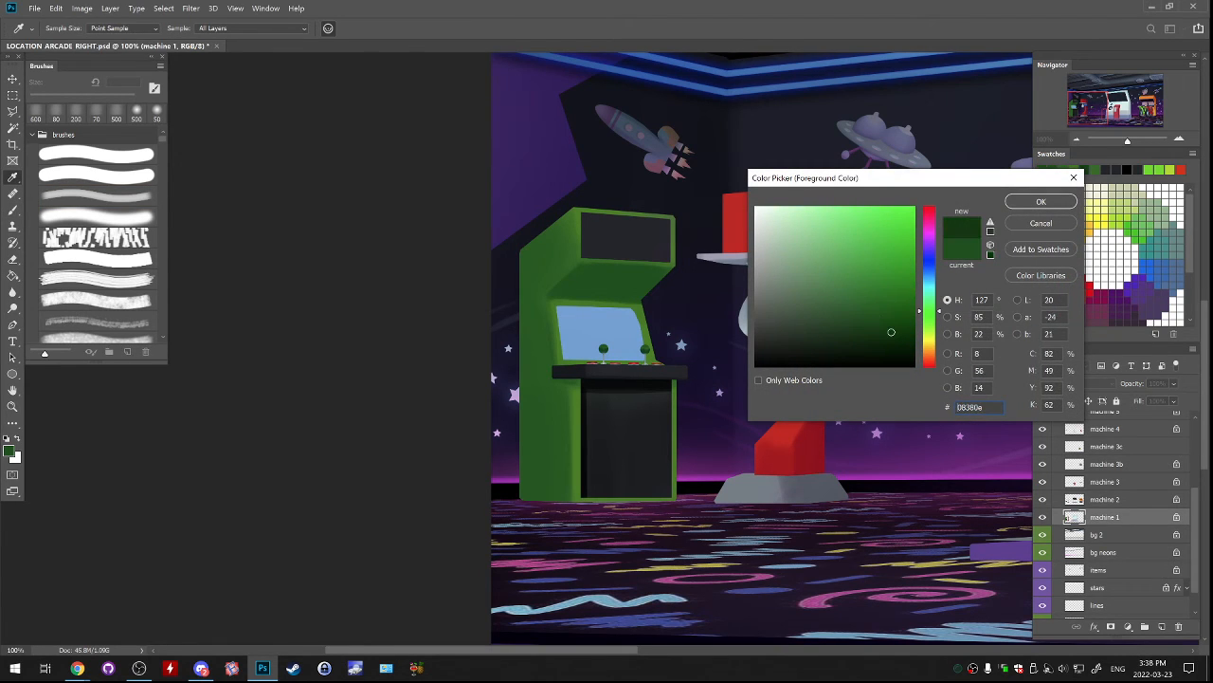
pyautogui.click(930, 308)
pyautogui.click(1041, 201)
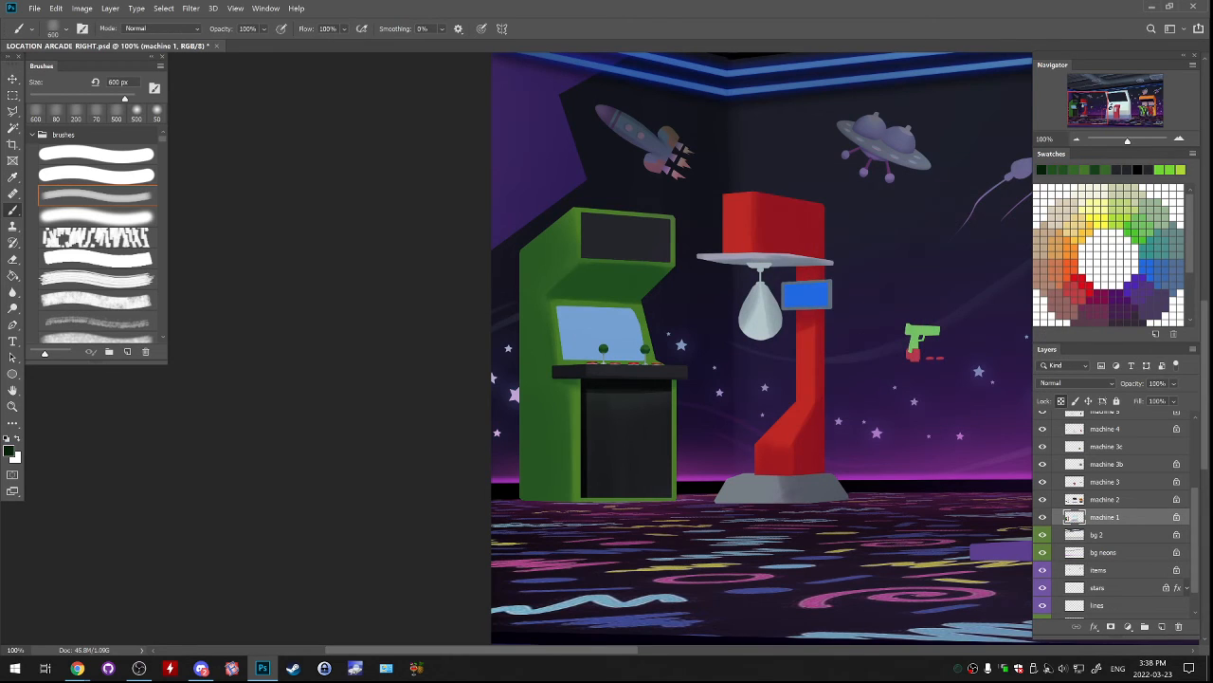
pyautogui.click(97, 217)
pyautogui.moveTo(47, 99)
pyautogui.mouseDown()
pyautogui.moveTo(113, 99)
pyautogui.moveTo(102, 99)
pyautogui.mouseUp()
pyautogui.moveTo(515, 258); pyautogui.dragTo(515, 278)
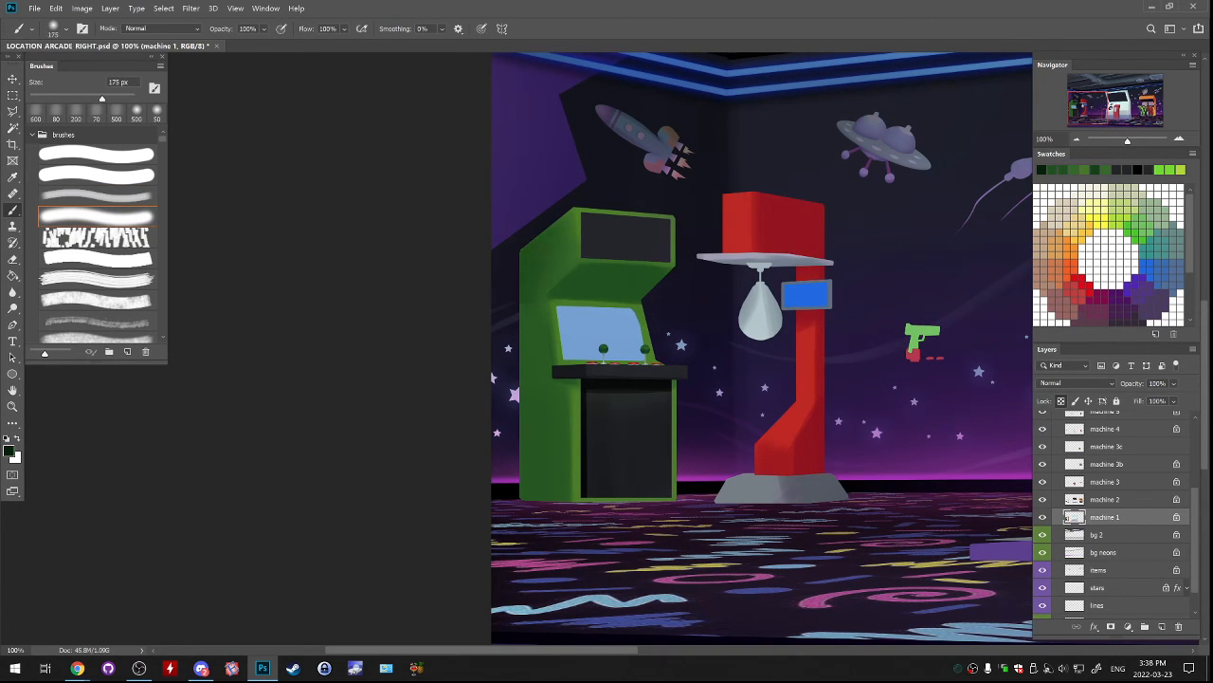
pyautogui.moveTo(527, 237); pyautogui.dragTo(527, 309)
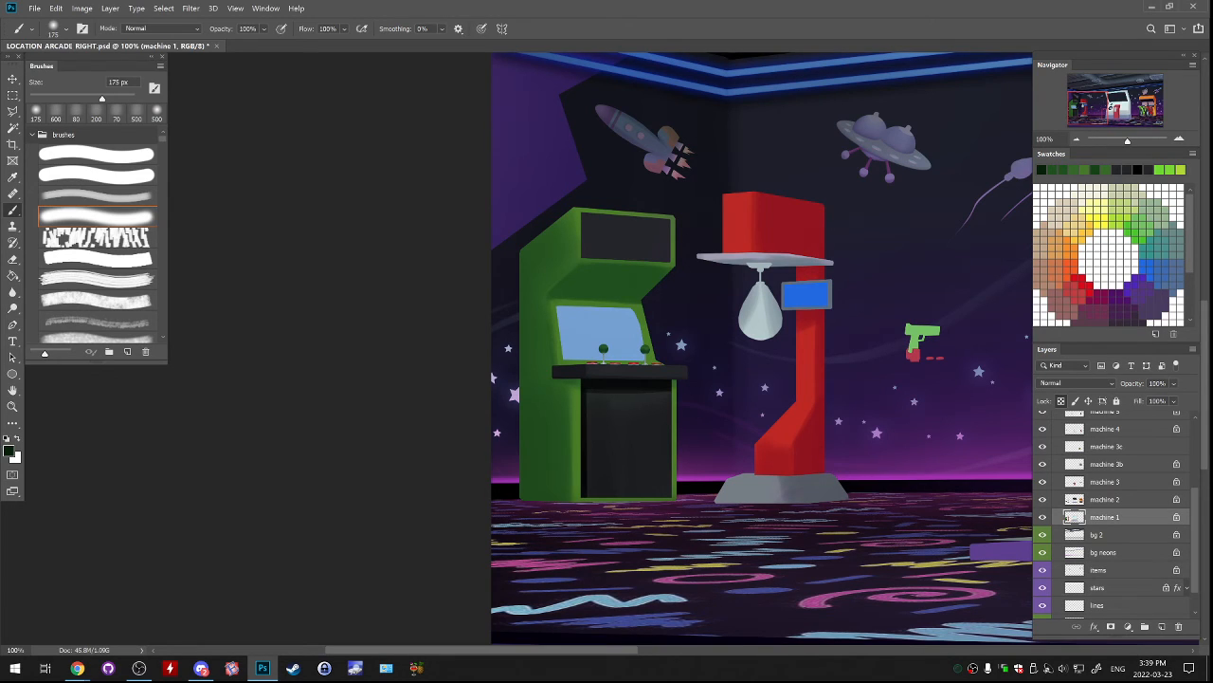
# Touch up the cabinet's edges around the marquee and overhang with sampled greens and a 30 px brush.
pyautogui.keyDown('alt'); pyautogui.click(576, 237); pyautogui.keyUp('alt')
pyautogui.press('[')
pyautogui.press('[')
pyautogui.press('[')
pyautogui.press('[')
pyautogui.press('[')
pyautogui.press('[')
pyautogui.press('[')
pyautogui.press('[')
pyautogui.press('[')
pyautogui.press('[')
pyautogui.press('[')
pyautogui.press('[')
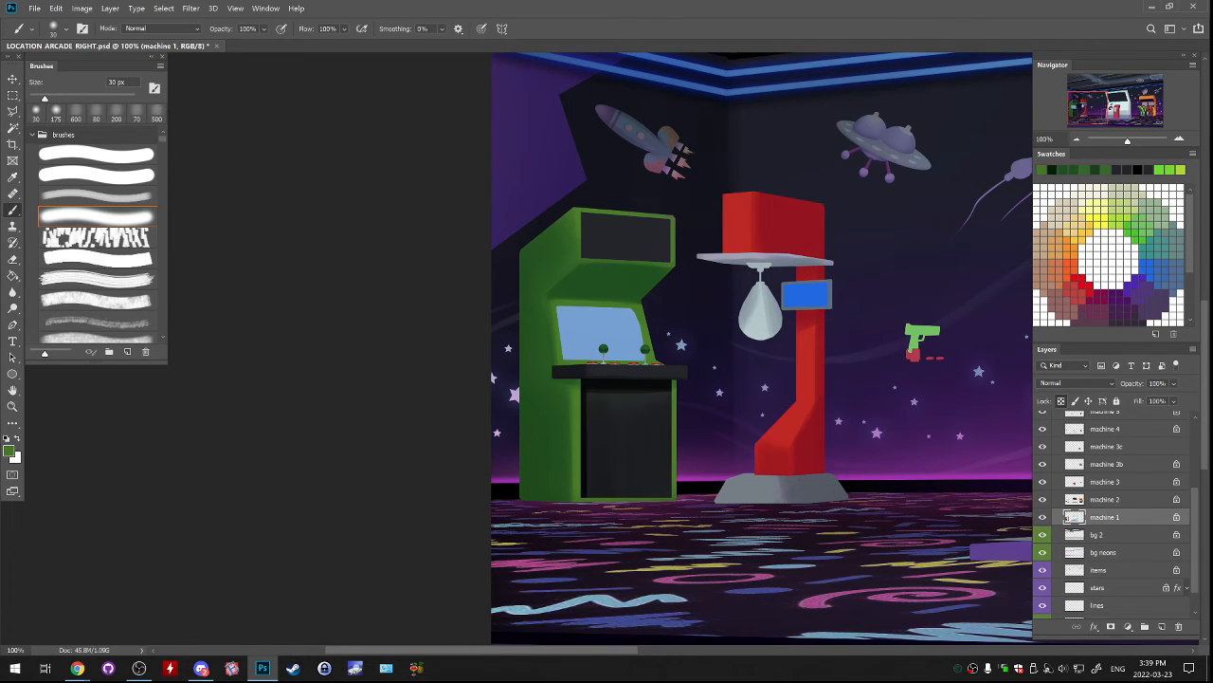
pyautogui.keyDown('alt'); pyautogui.click(585, 290); pyautogui.keyUp('alt')
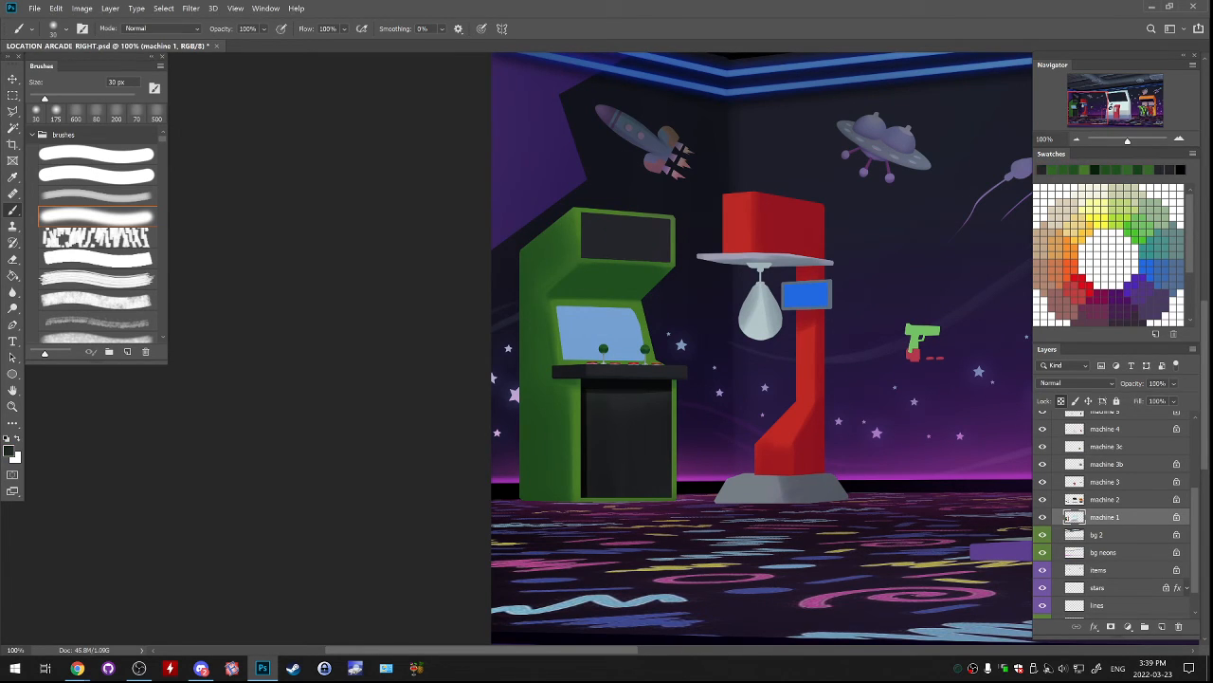
pyautogui.keyDown('alt'); pyautogui.click(595, 208); pyautogui.keyUp('alt')
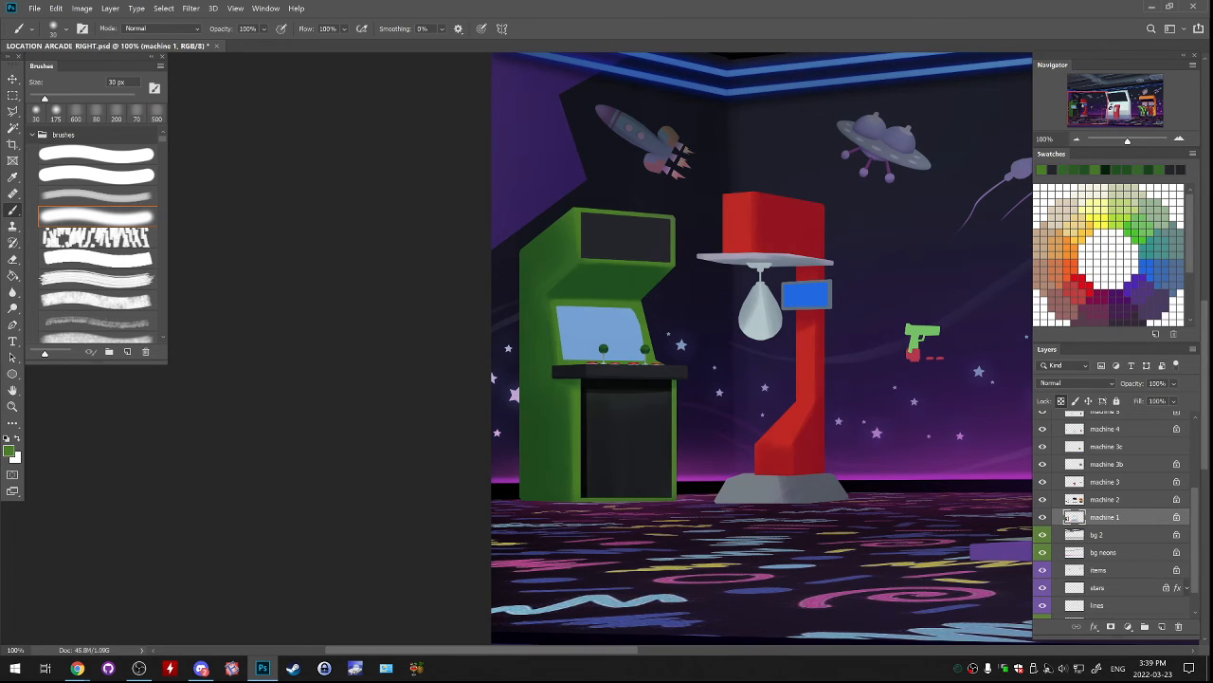
# On the machine 2 layer, select the green cabinet's dark marquee panel, adjust it slightly with Free Transform, and clear the selection.
pyautogui.click(13, 128)
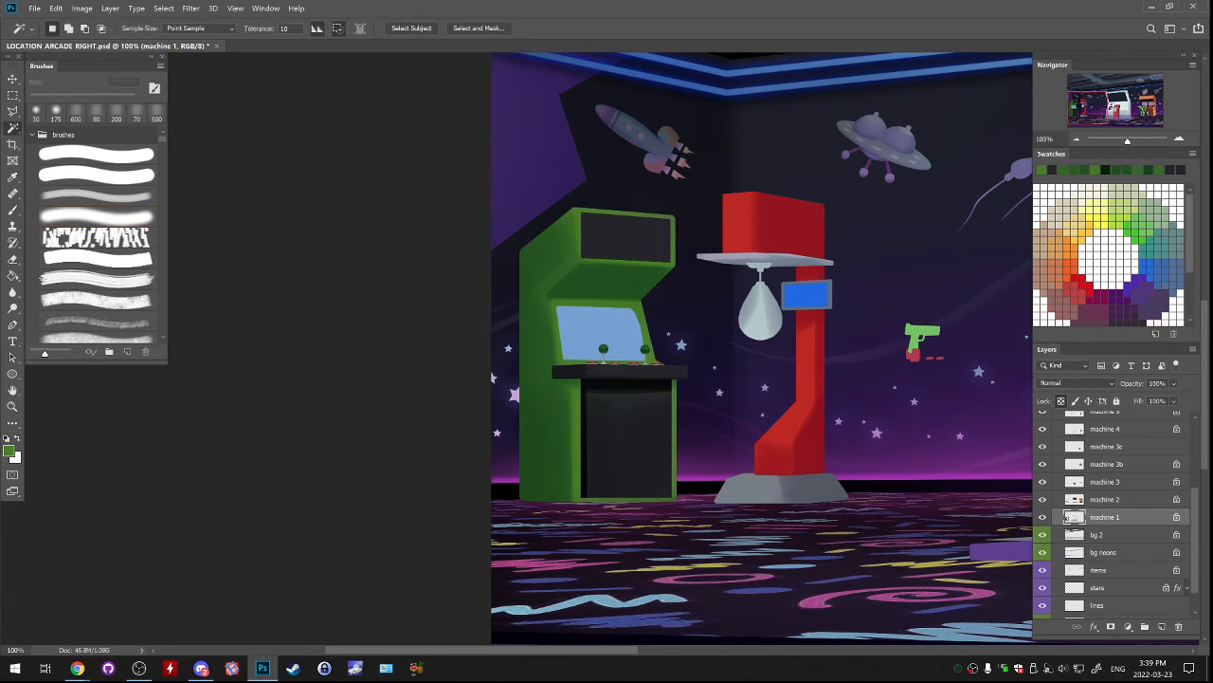
pyautogui.click(1043, 499)
pyautogui.click(1043, 500)
pyautogui.click(1105, 500)
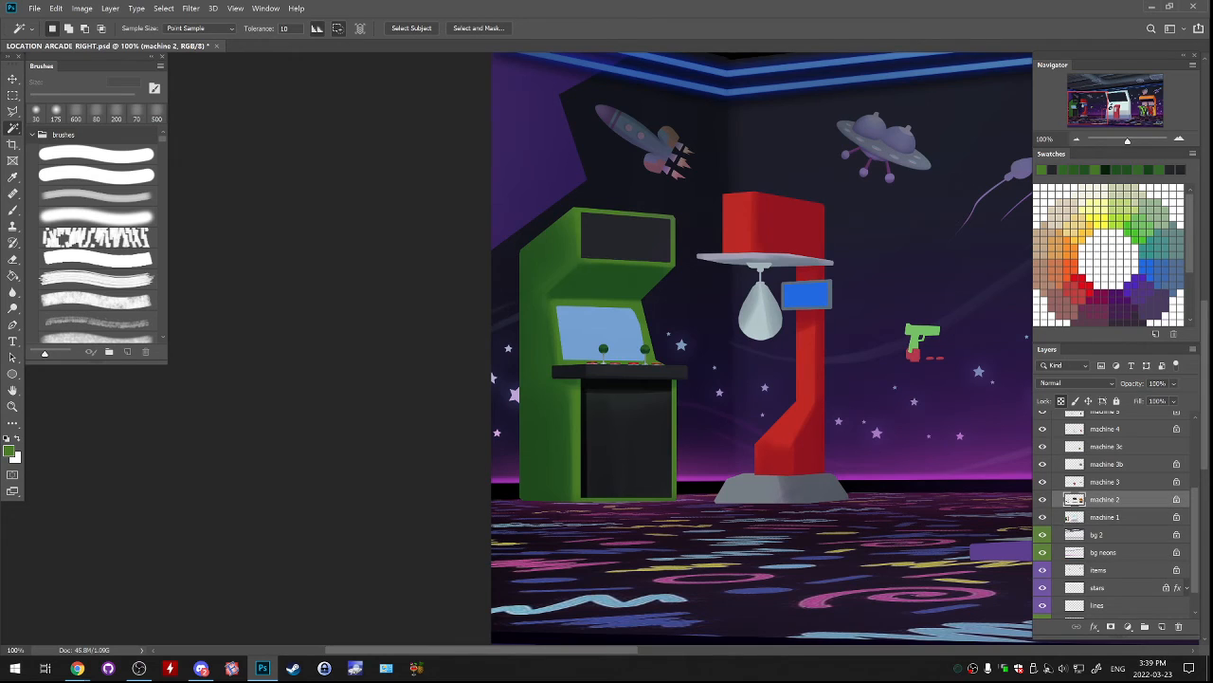
pyautogui.press('m')
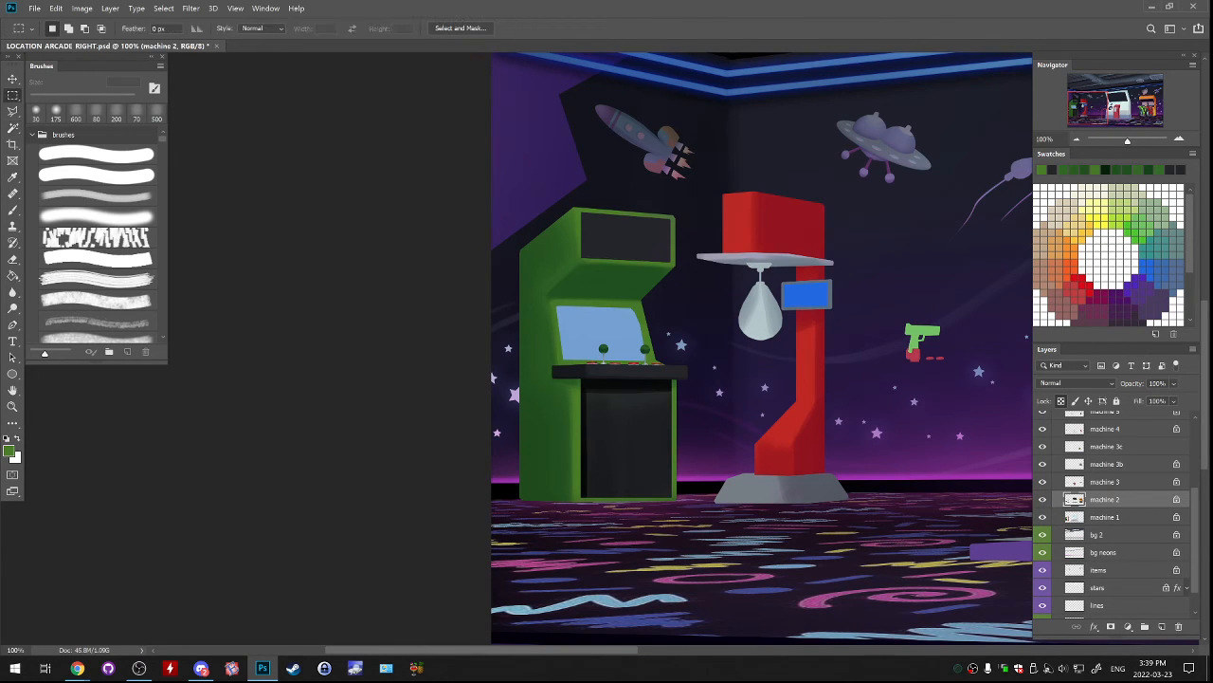
pyautogui.moveTo(537, 173); pyautogui.dragTo(684, 277)
pyautogui.hotkey('ctrl', 't')
pyautogui.moveTo(538, 173); pyautogui.dragTo(532, 172)
pyautogui.press('Return')
pyautogui.hotkey('ctrl', 'd')
# On the machine 3 layer, repaint the green cabinet's blue screen with pink sampled from the orange machine's screens, using a 300 px brush.
pyautogui.click(1043, 499)
pyautogui.click(1043, 500)
pyautogui.click(1043, 481)
pyautogui.click(1042, 481)
pyautogui.click(1105, 482)
pyautogui.moveTo(976, 379)
pyautogui.mouseDown()
pyautogui.moveTo(915, 352)
pyautogui.moveTo(171, 412)
pyautogui.mouseUp()
pyautogui.moveTo(806, 323)
pyautogui.mouseDown()
pyautogui.moveTo(282, 402)
pyautogui.moveTo(326, 383)
pyautogui.mouseUp()
pyautogui.press('b')
pyautogui.keyDown('alt'); pyautogui.click(569, 387); pyautogui.keyUp('alt')
pyautogui.keyDown('alt'); pyautogui.click(569, 386); pyautogui.keyUp('alt')
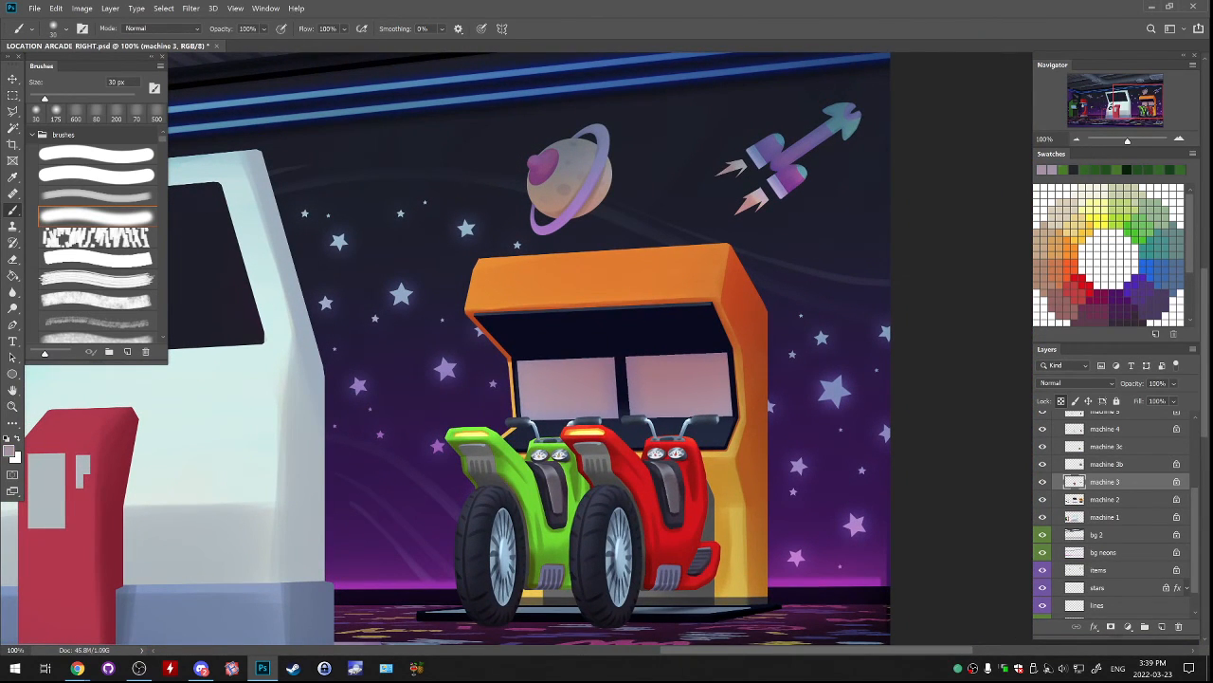
pyautogui.keyDown('alt'); pyautogui.click(569, 387); pyautogui.keyUp('alt')
pyautogui.click(1077, 140)
pyautogui.click(1077, 140)
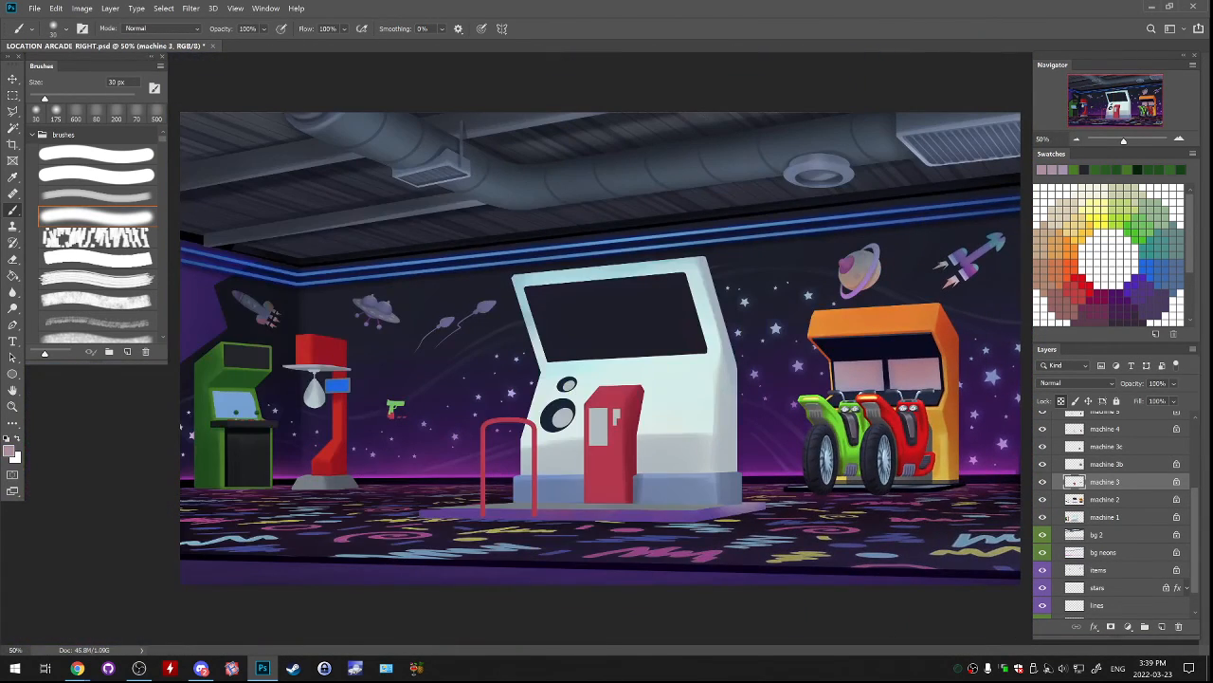
pyautogui.press(']')
pyautogui.press(']')
pyautogui.press(']')
pyautogui.press(']')
pyautogui.press(']')
pyautogui.press(']')
pyautogui.press(']')
pyautogui.press(']')
pyautogui.press(']')
pyautogui.press(']')
pyautogui.press(']')
pyautogui.press(']')
pyautogui.press(']')
pyautogui.moveTo(222, 400); pyautogui.dragTo(248, 408)
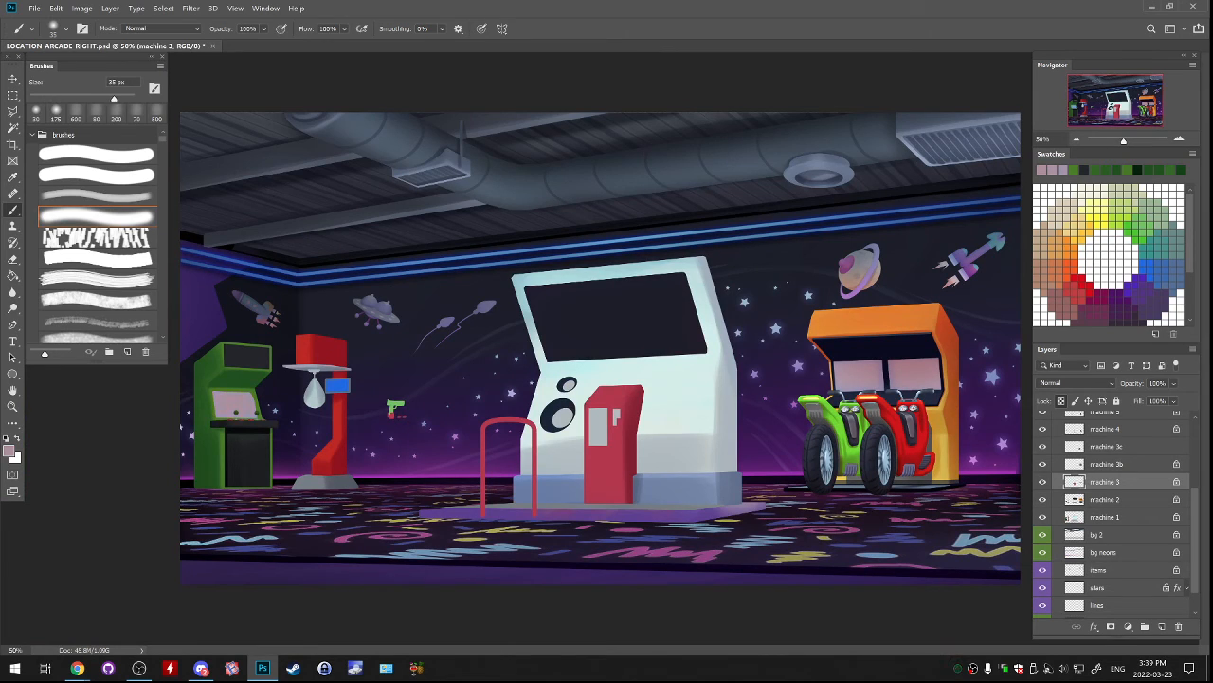
pyautogui.keyDown('alt'); pyautogui.click(235, 405); pyautogui.keyUp('alt')
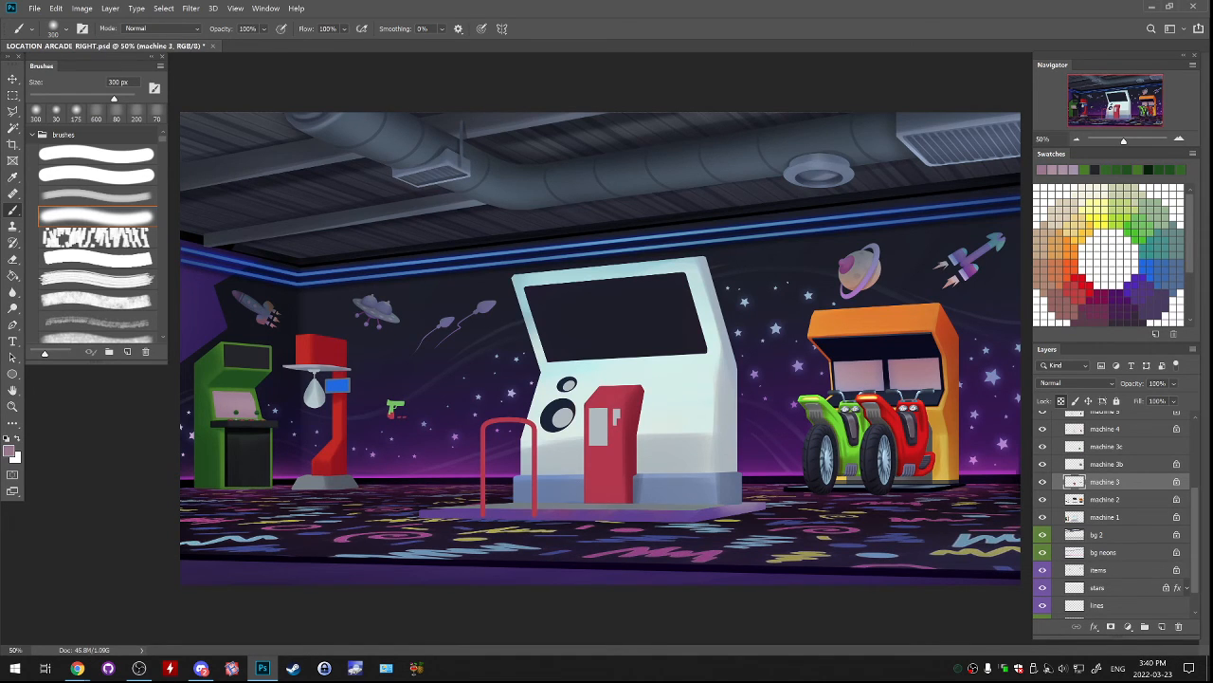
# Compare the scene with the machine 3 layer hidden and shown to check which parts it holds.
pyautogui.hotkey('ctrl', '+')
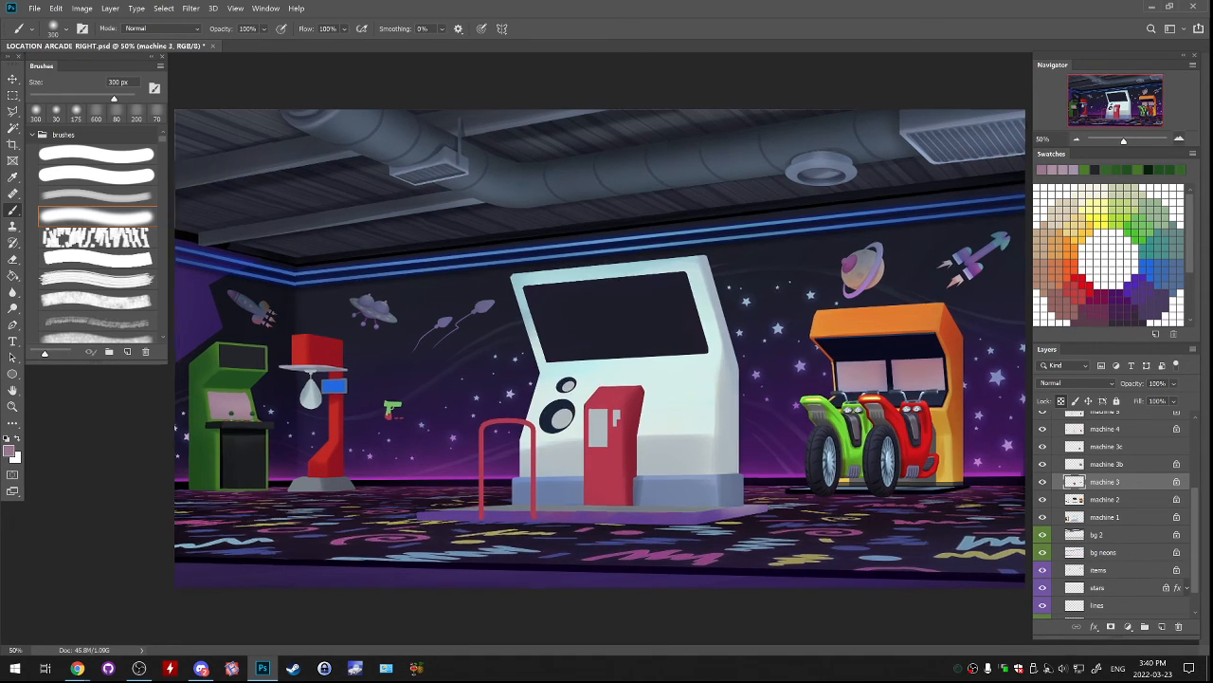
pyautogui.moveTo(455, 398); pyautogui.dragTo(725, 367)
pyautogui.click(1043, 481)
pyautogui.click(1043, 482)
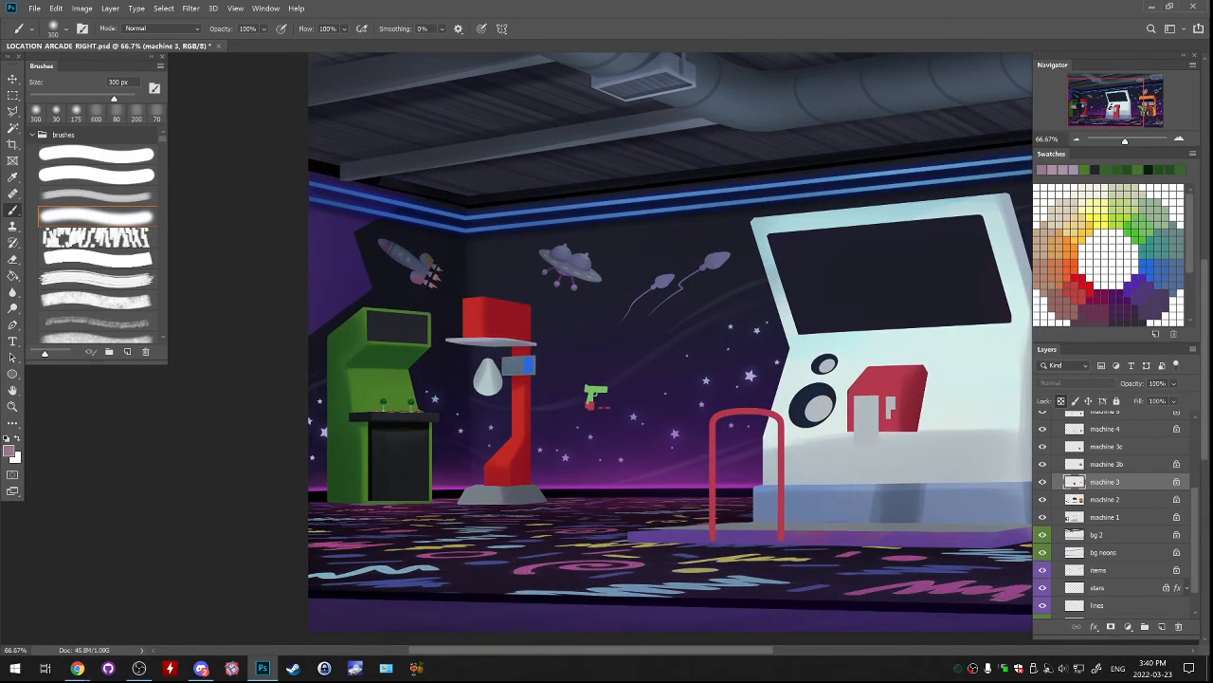
pyautogui.click(1042, 482)
pyautogui.click(1043, 482)
pyautogui.click(1043, 482)
pyautogui.click(1042, 481)
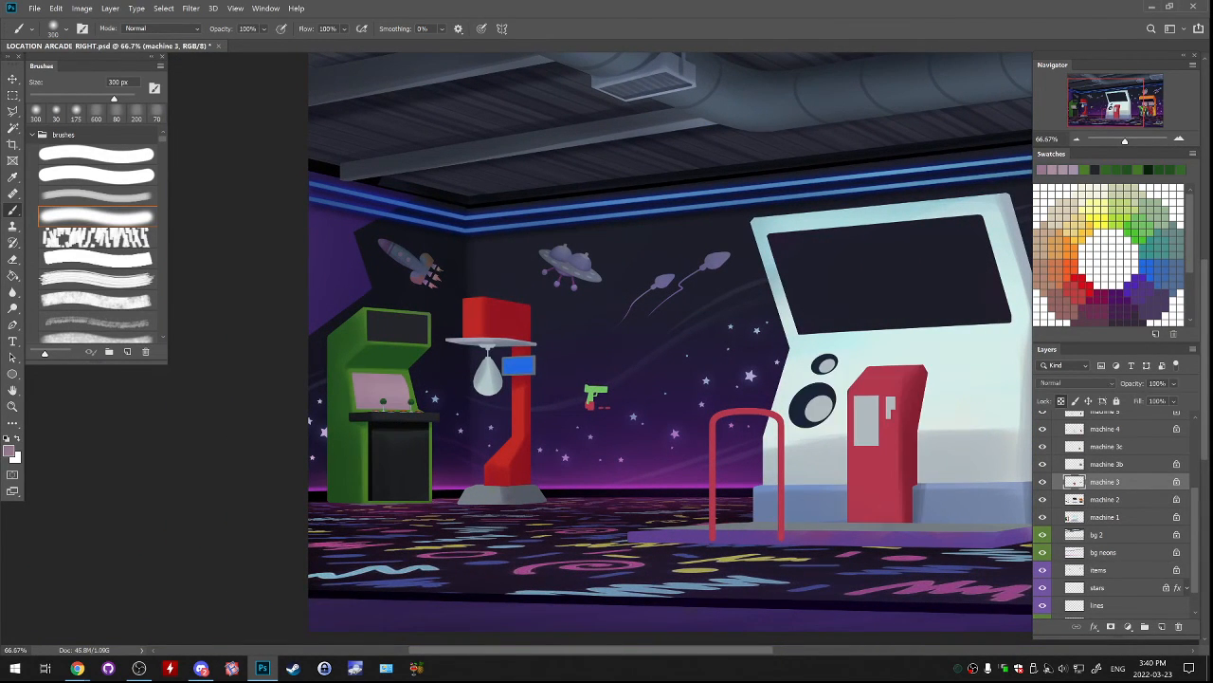
# Paint the punching bag's mount under the red machine's platform black, using the softer brush at 200 px.
pyautogui.hotkey('ctrl', '+')
pyautogui.moveTo(455, 398); pyautogui.dragTo(669, 361)
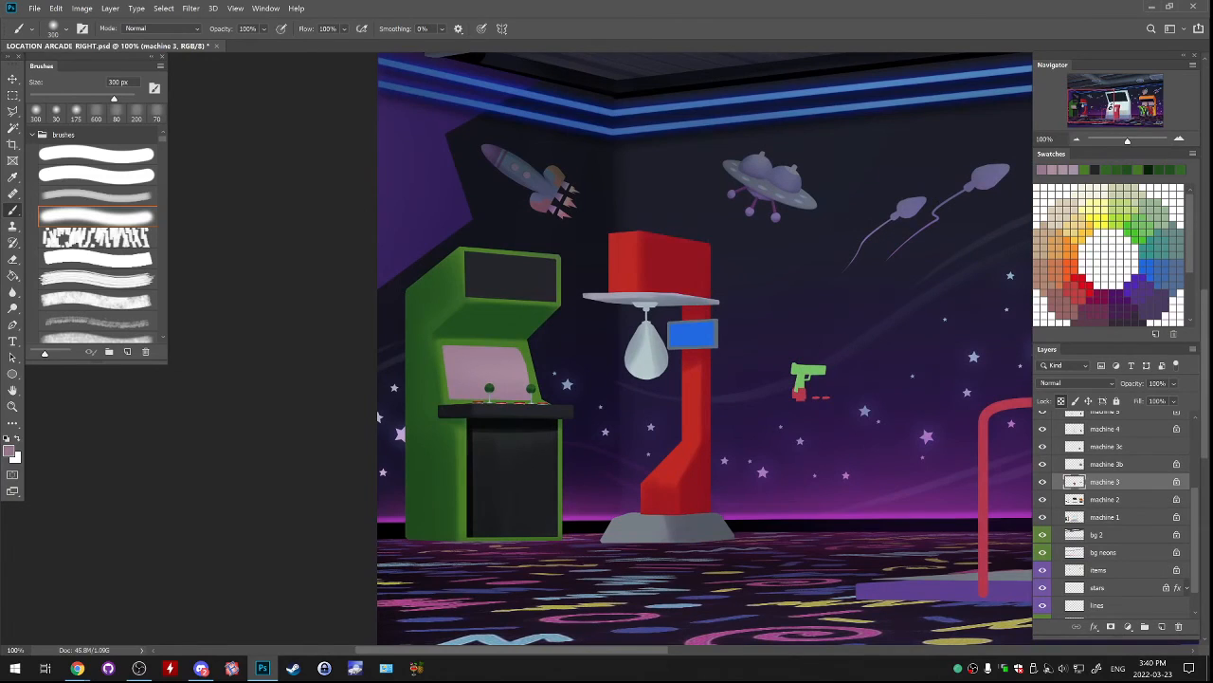
pyautogui.click(97, 195)
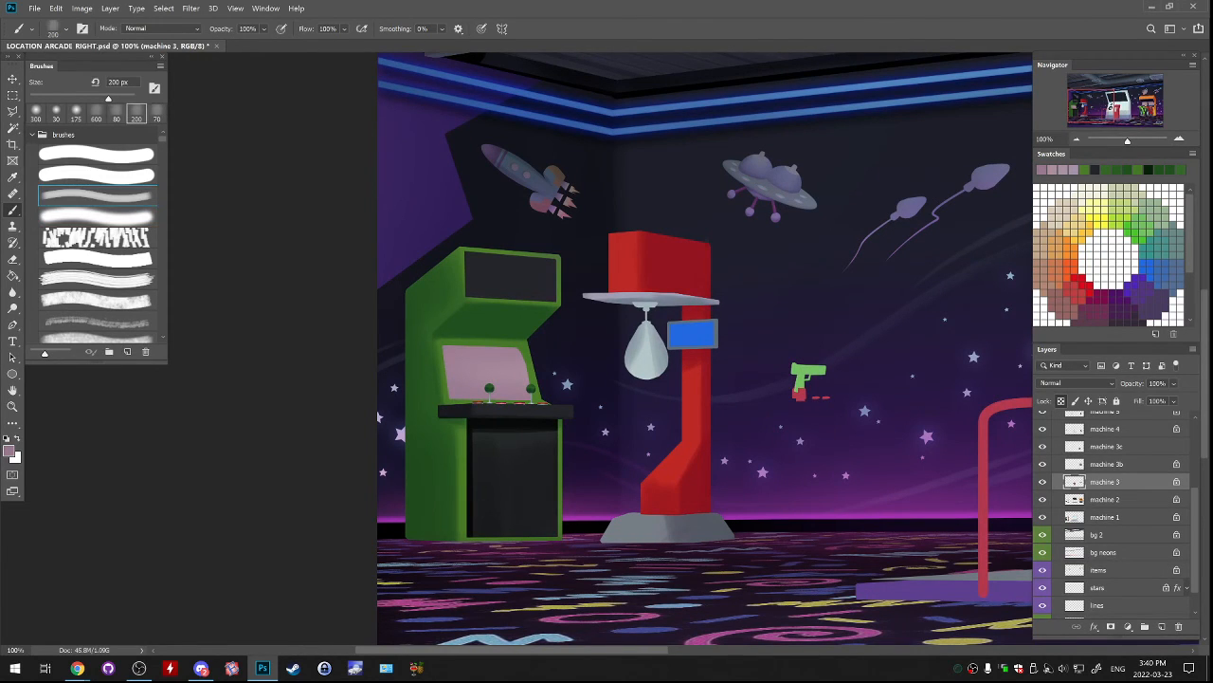
pyautogui.press('d')
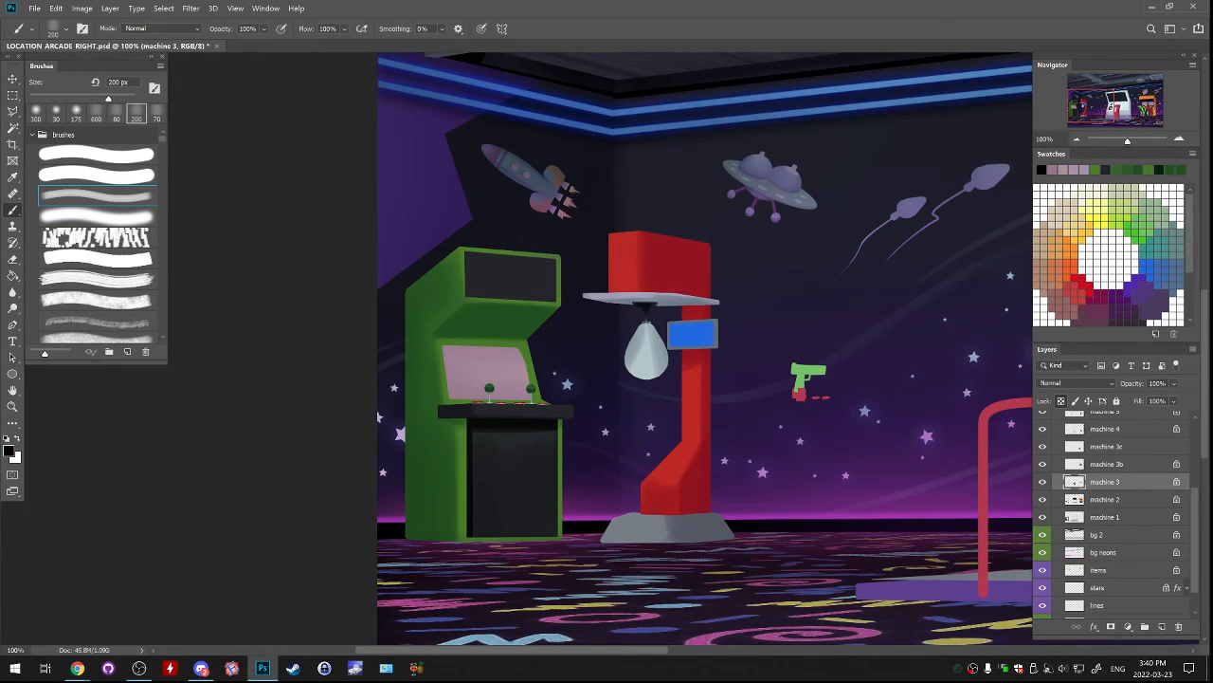
pyautogui.moveTo(635, 300); pyautogui.dragTo(656, 304)
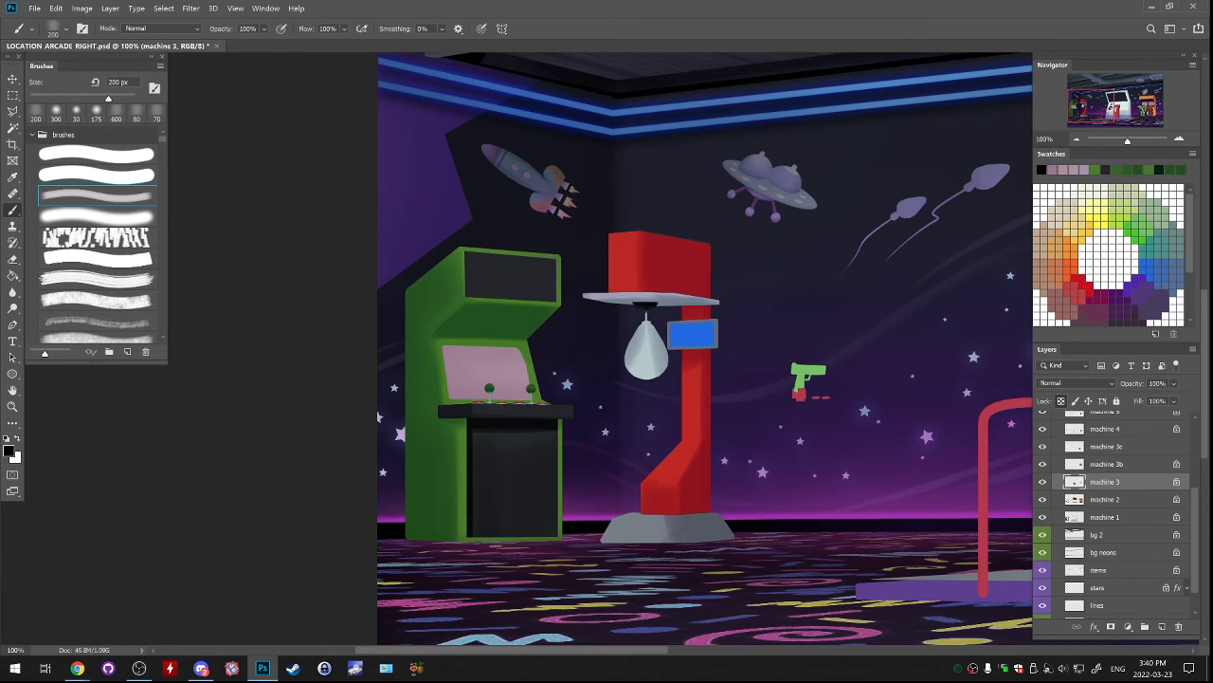
pyautogui.keyDown('alt'); pyautogui.click(658, 300); pyautogui.keyUp('alt')
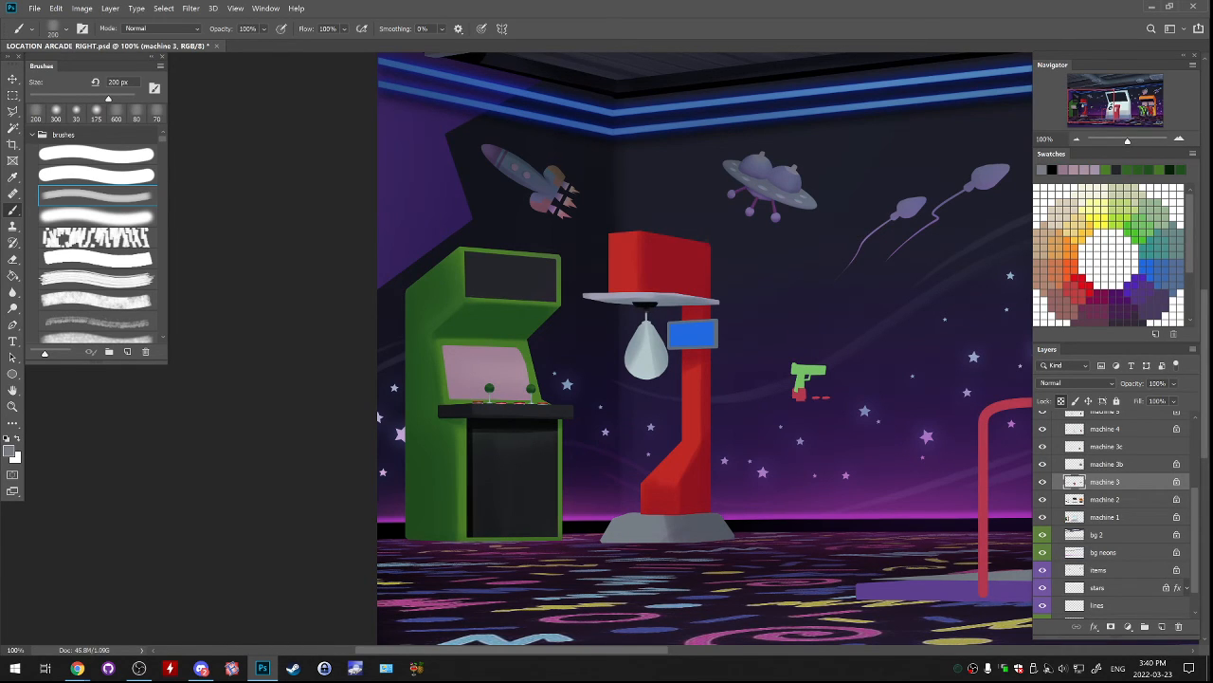
pyautogui.moveTo(638, 304); pyautogui.dragTo(654, 305)
pyautogui.keyDown('alt'); pyautogui.click(645, 305); pyautogui.keyUp('alt')
pyautogui.keyDown('alt'); pyautogui.click(644, 305); pyautogui.keyUp('alt')
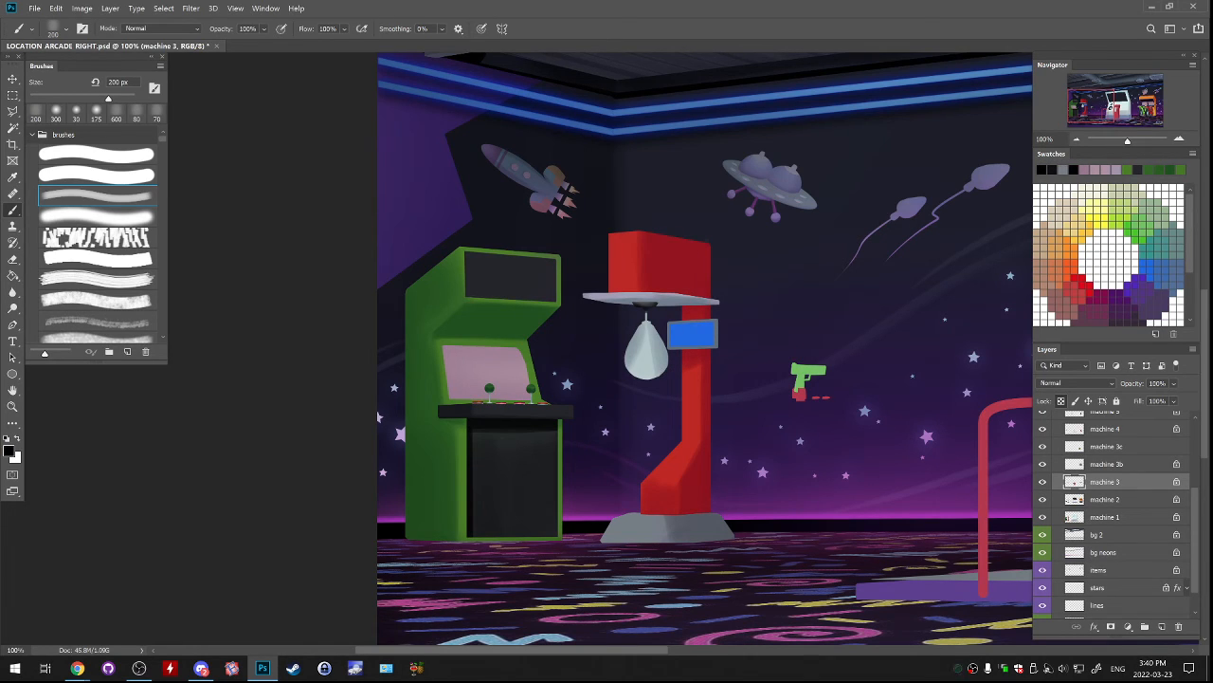
pyautogui.moveTo(637, 304); pyautogui.dragTo(654, 305)
# On the machine 3 layer, paint the small connector above the punching bag with reds sampled from the machine, using a 60 px brush.
pyautogui.press('[')
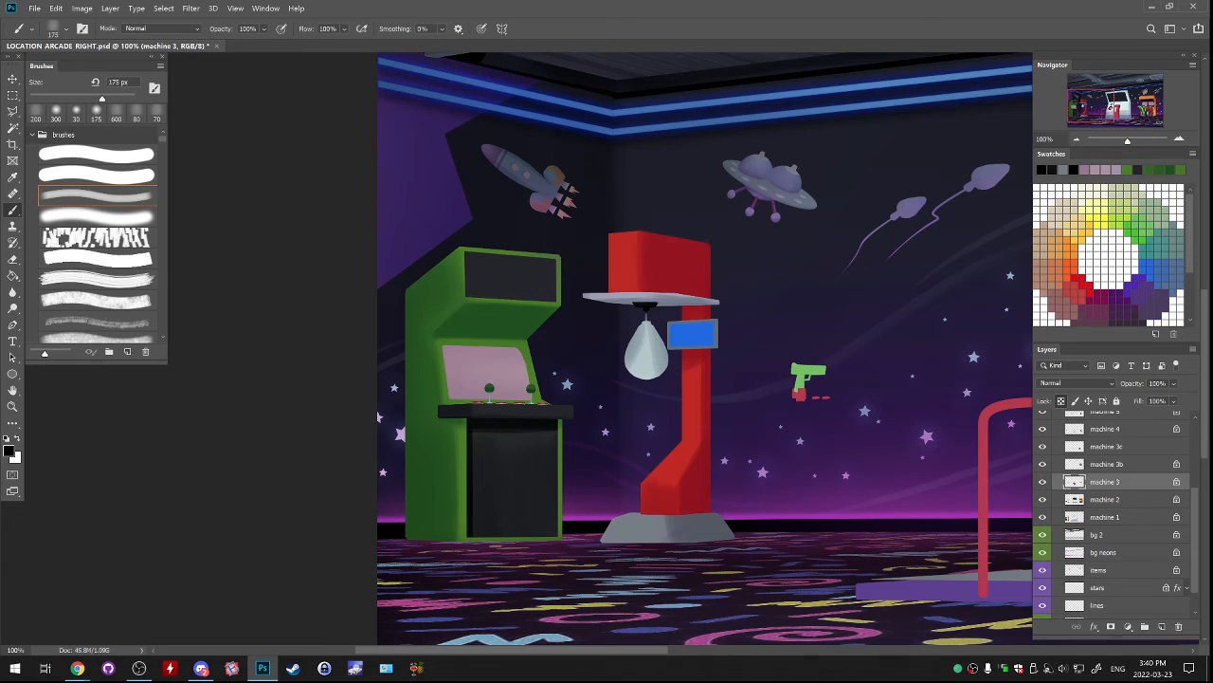
pyautogui.press('[')
pyautogui.press('[')
pyautogui.press('[')
pyautogui.keyDown('alt'); pyautogui.click(675, 279); pyautogui.keyUp('alt')
pyautogui.press('[')
pyautogui.press('[')
pyautogui.press('[')
pyautogui.press('[')
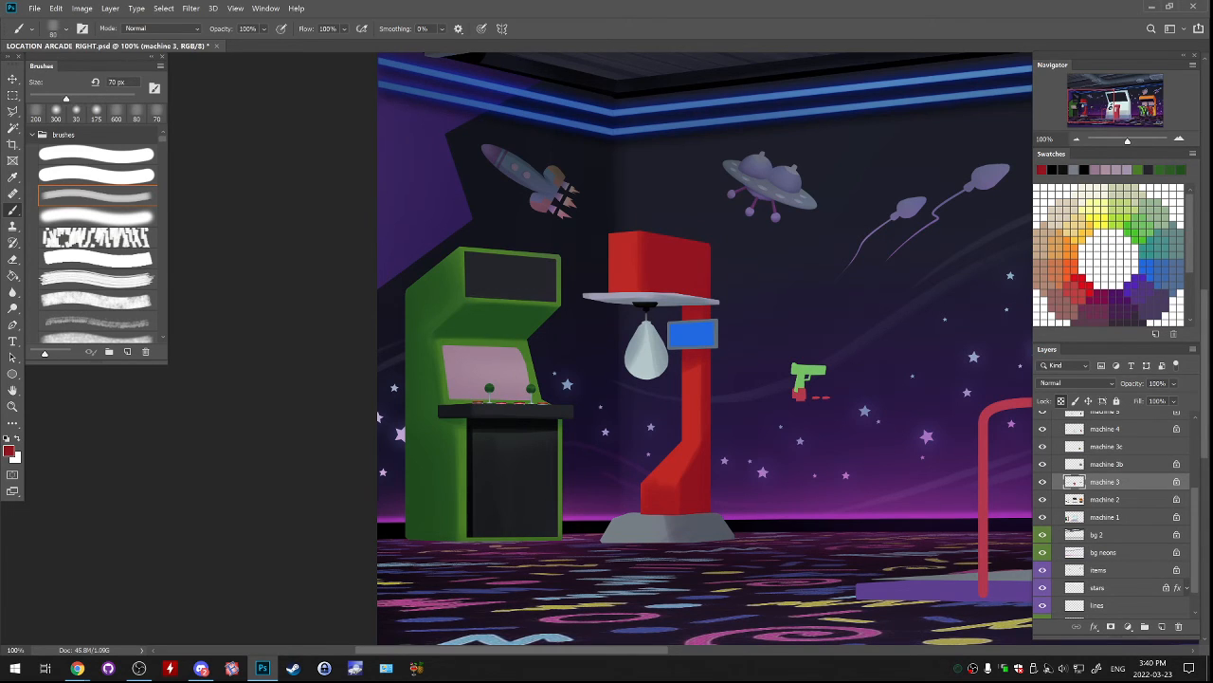
pyautogui.moveTo(643, 321); pyautogui.dragTo(651, 322)
pyautogui.keyDown('alt'); pyautogui.click(630, 275); pyautogui.keyUp('alt')
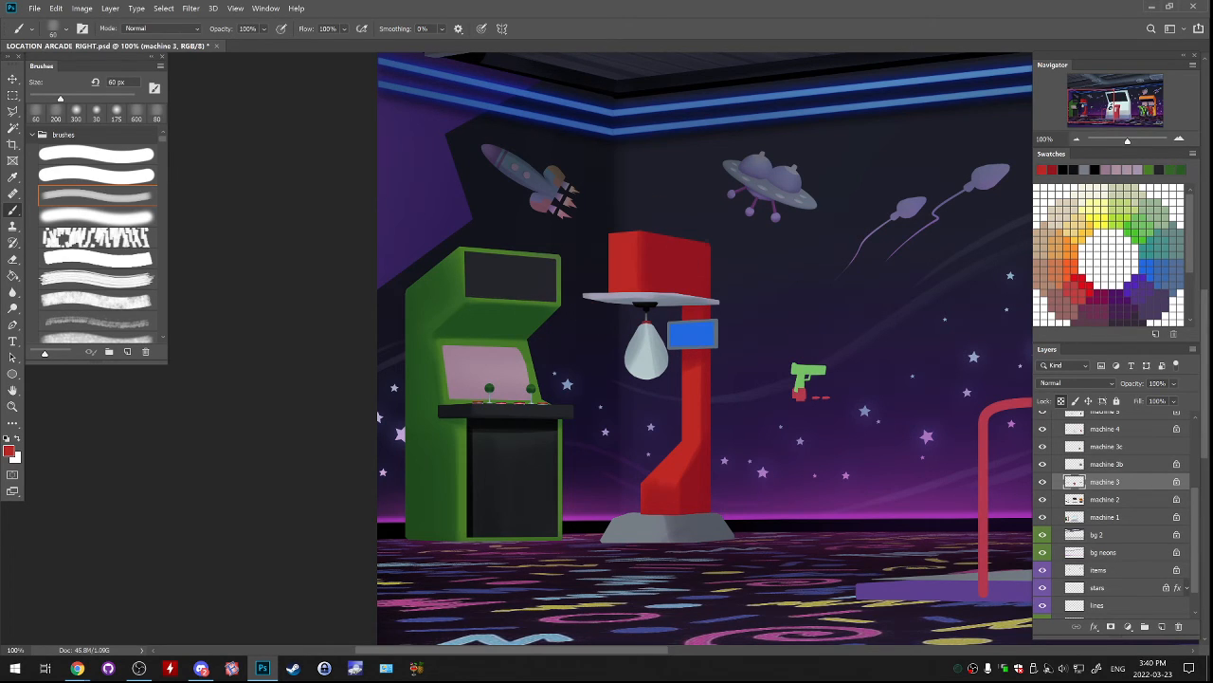
pyautogui.keyDown('alt'); pyautogui.click(678, 277); pyautogui.keyUp('alt')
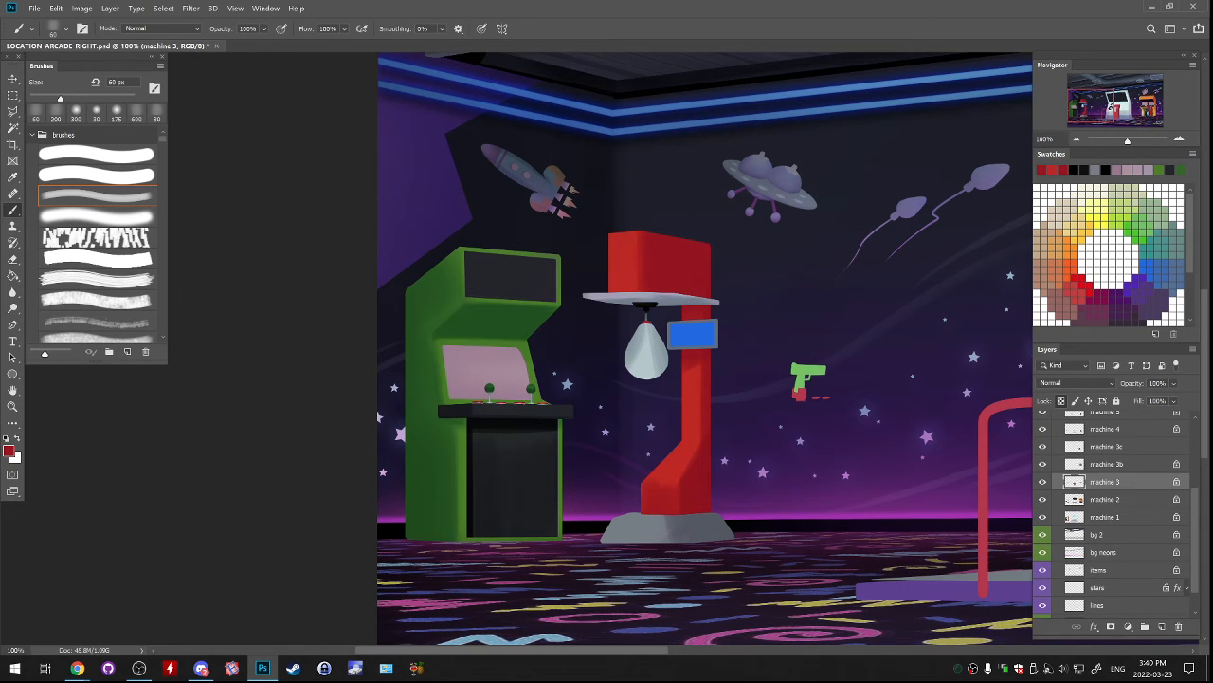
# On the machine 4 layer, smooth the punching bag's shading with blue-grays sampled from the bag, using the soft brush at 90 px.
pyautogui.click(1105, 429)
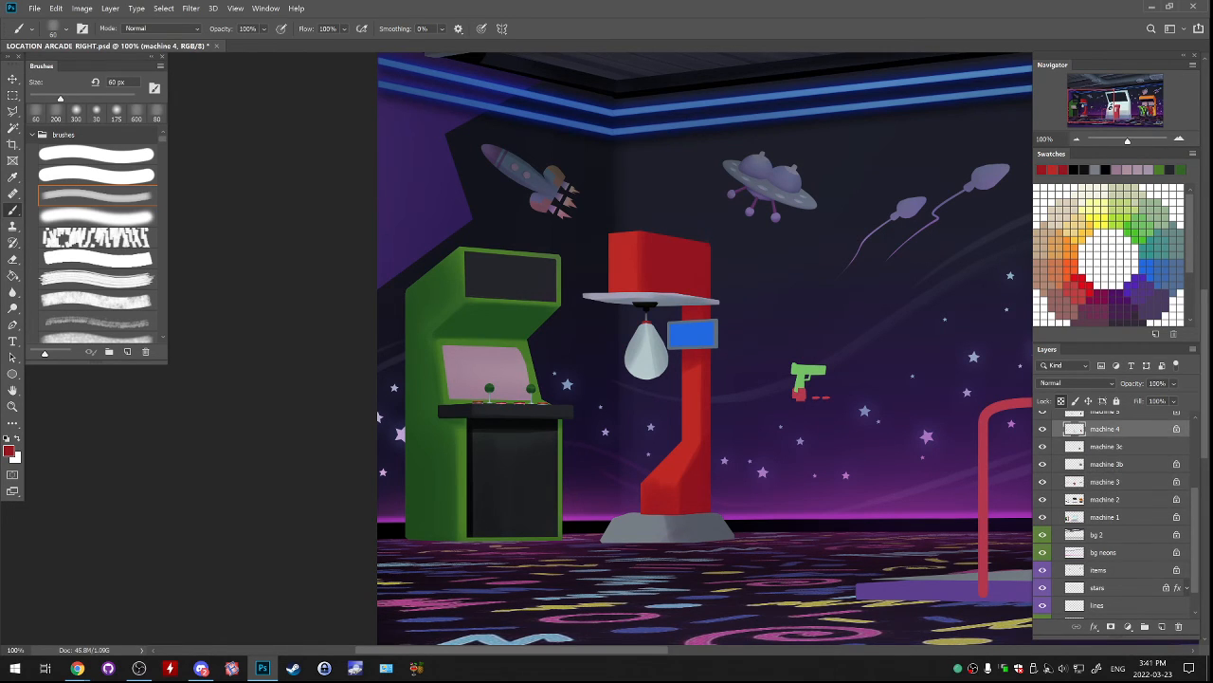
pyautogui.keyDown('alt'); pyautogui.click(656, 361); pyautogui.keyUp('alt')
pyautogui.keyDown('alt'); pyautogui.click(656, 361); pyautogui.keyUp('alt')
pyautogui.click(97, 216)
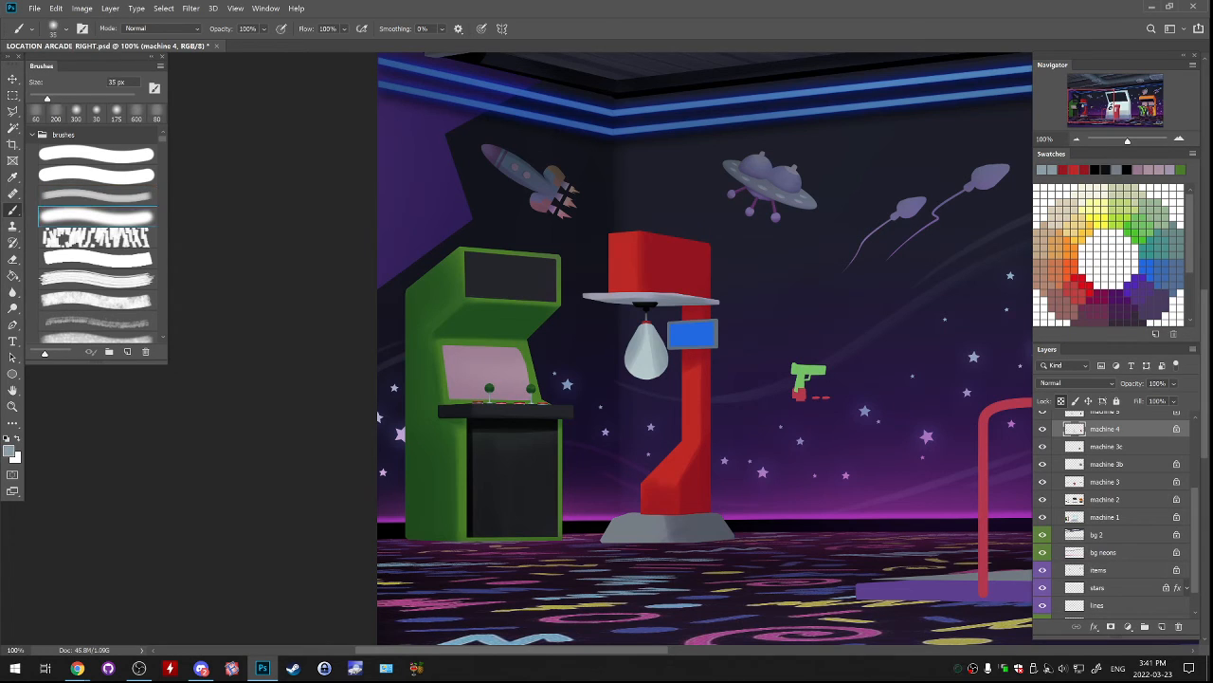
pyautogui.press(']')
pyautogui.press(']')
pyautogui.press(']')
pyautogui.press(']')
pyautogui.press(']')
pyautogui.press(']')
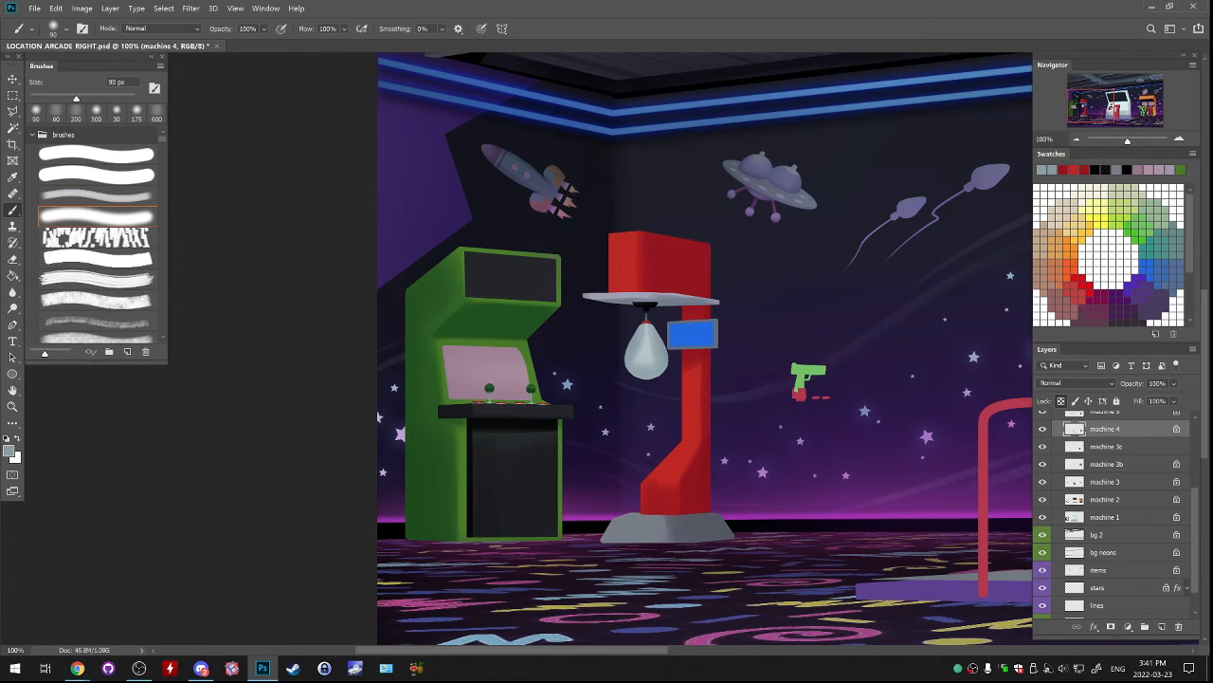
pyautogui.keyDown('alt'); pyautogui.click(647, 345); pyautogui.keyUp('alt')
pyautogui.moveTo(639, 336)
pyautogui.mouseDown()
pyautogui.moveTo(634, 359)
pyautogui.moveTo(656, 347)
pyautogui.mouseUp()
pyautogui.hotkey('ctrl', 'z')
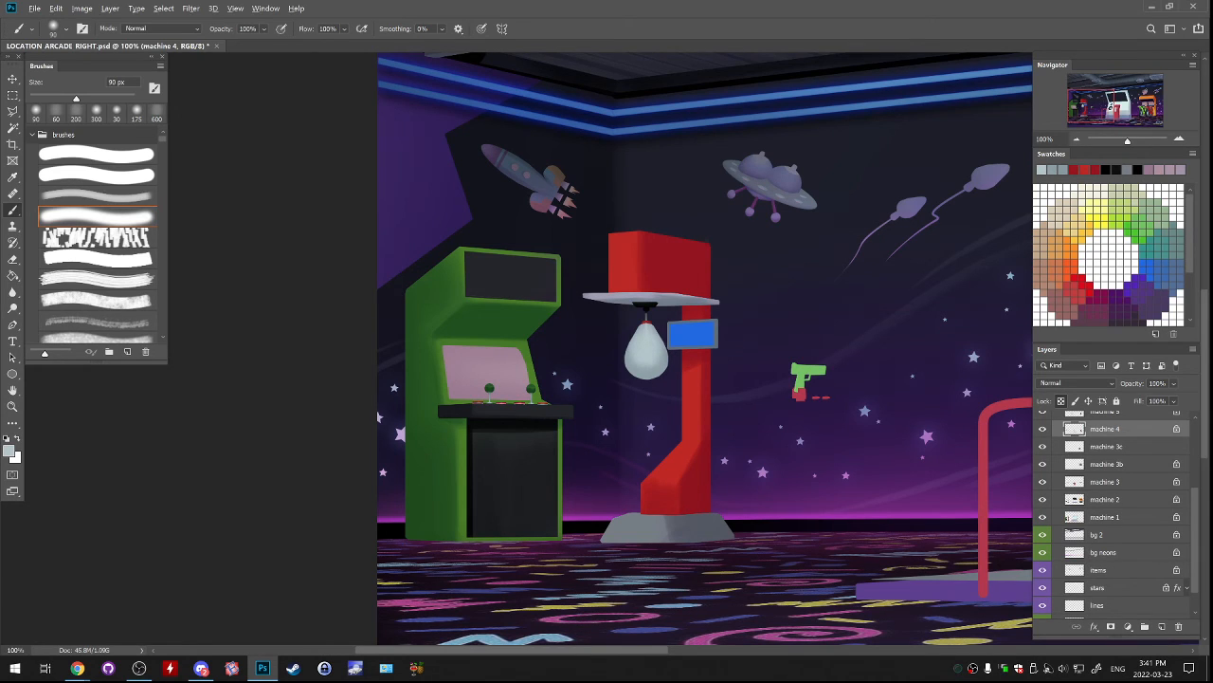
pyautogui.keyDown('alt'); pyautogui.click(648, 364); pyautogui.keyUp('alt')
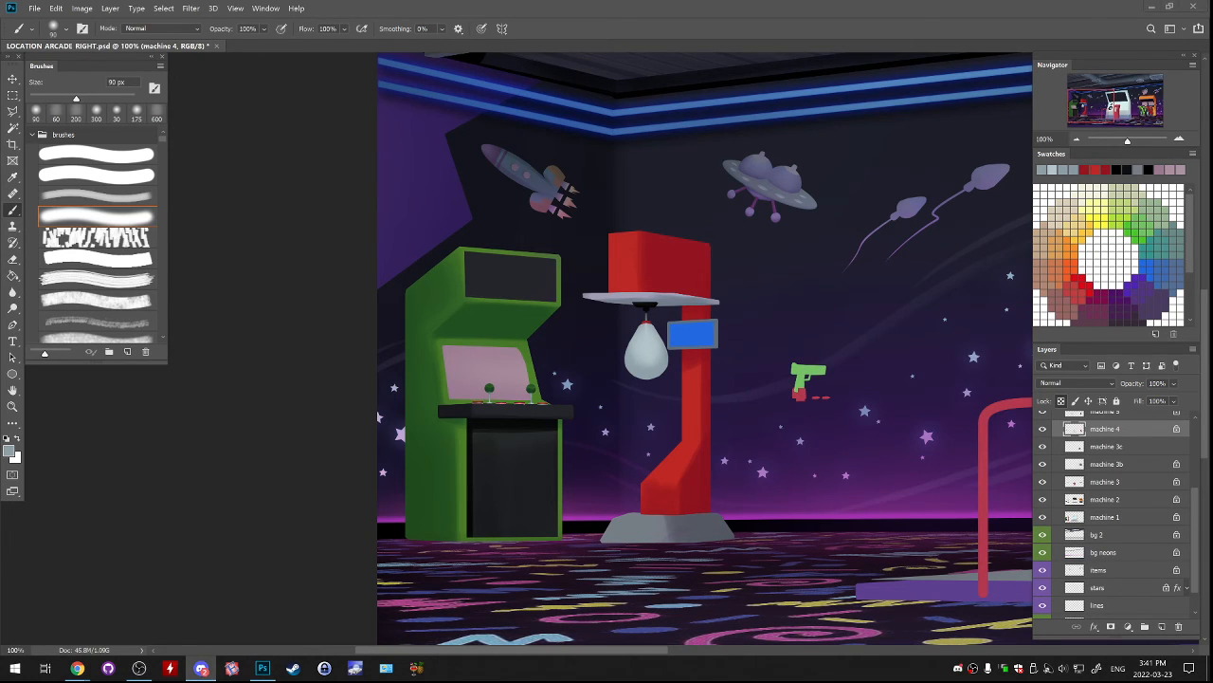
# Compare the scene with the machine 4, machine 2 and machine 3 layers hidden and shown to check which parts each holds.
pyautogui.click(1043, 428)
pyautogui.click(1043, 428)
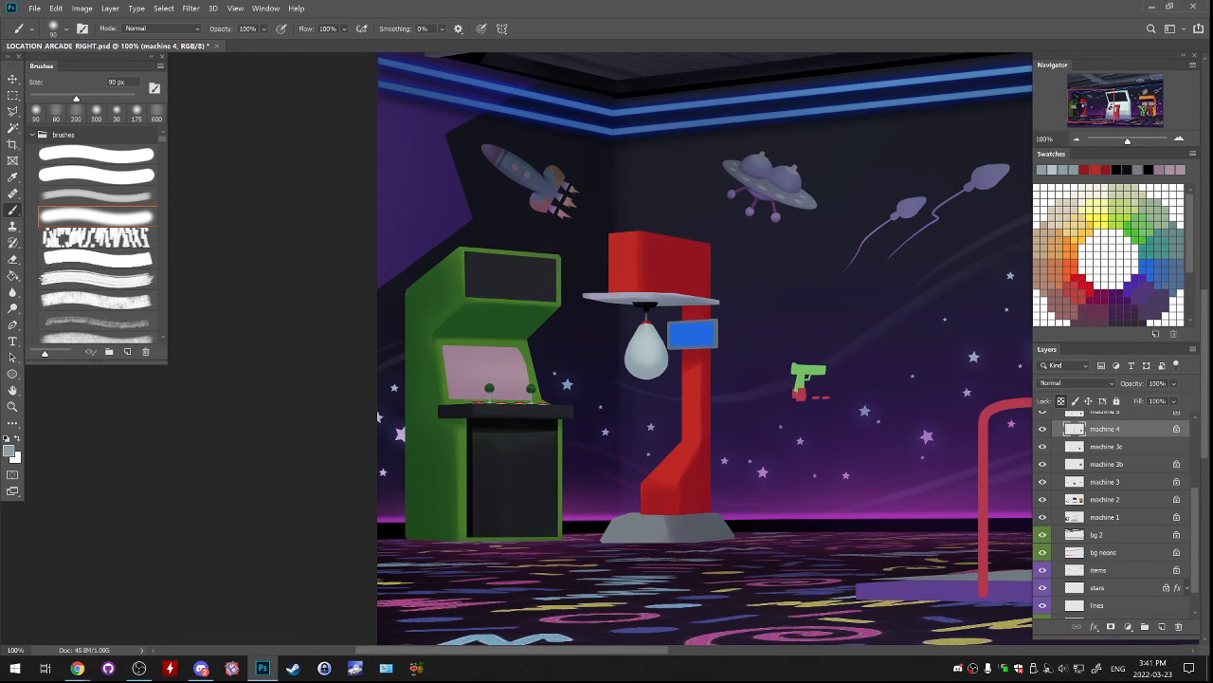
pyautogui.moveTo(702, 379); pyautogui.dragTo(768, 318)
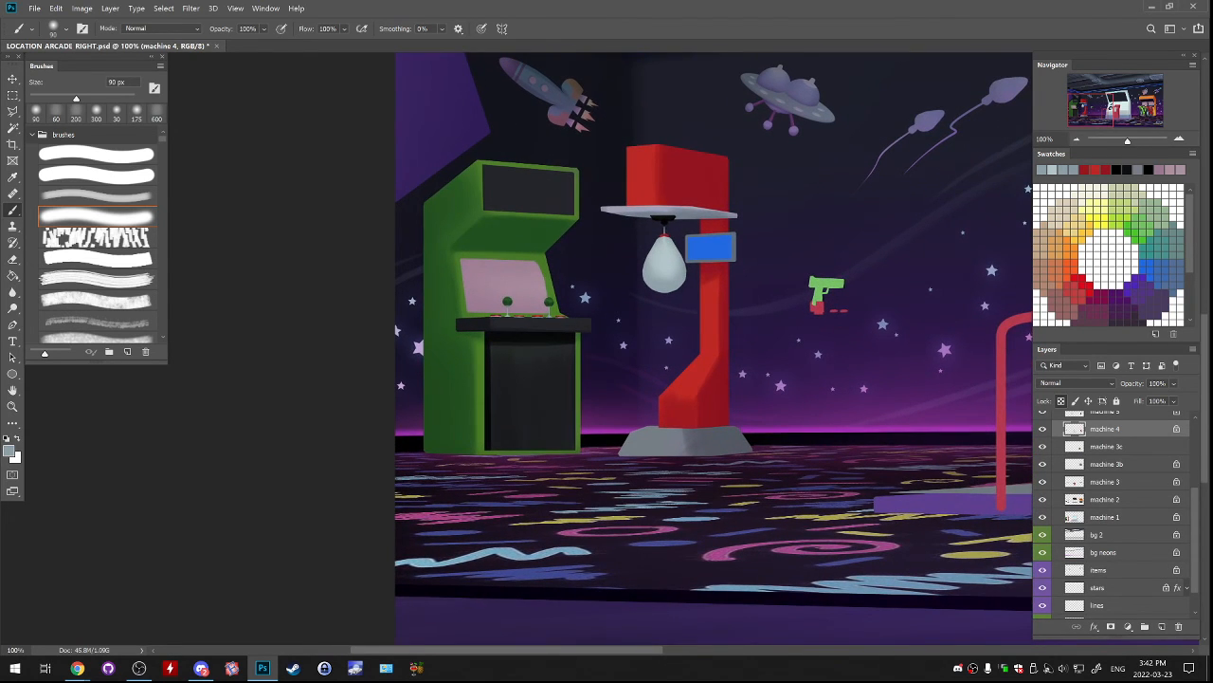
pyautogui.click(97, 197)
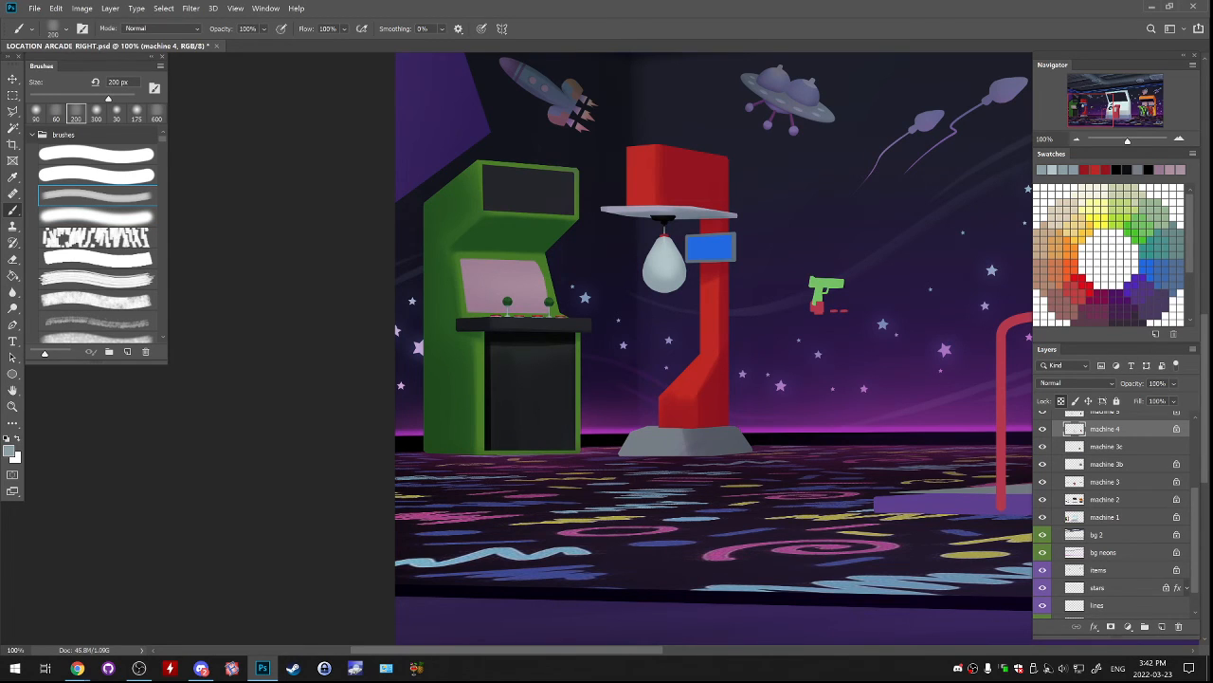
pyautogui.keyDown('alt'); pyautogui.click(652, 181); pyautogui.keyUp('alt')
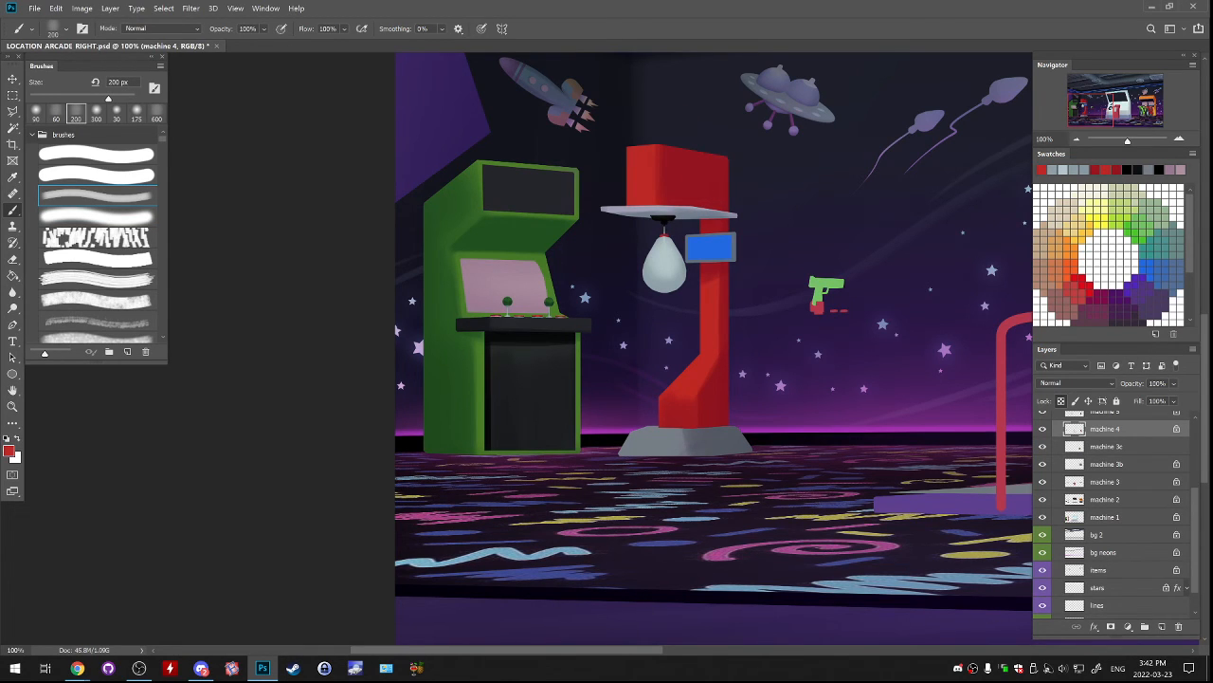
pyautogui.click(1105, 499)
pyautogui.click(1042, 500)
pyautogui.click(1042, 500)
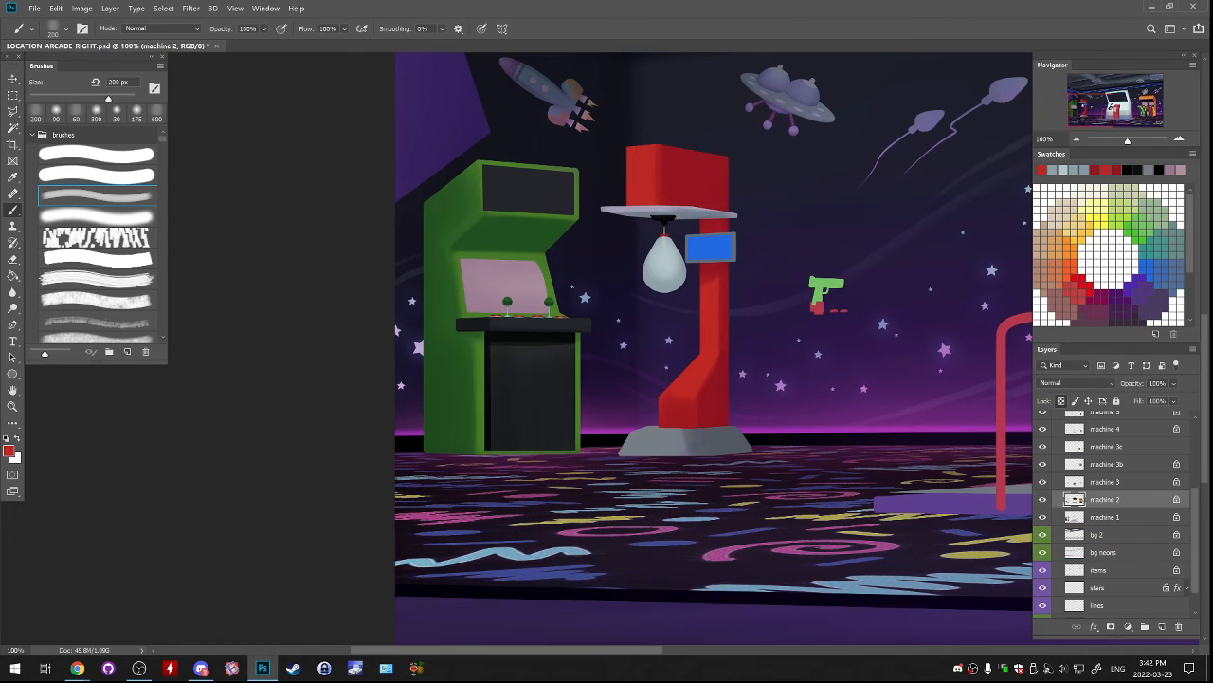
pyautogui.click(1043, 500)
pyautogui.click(1043, 500)
pyautogui.click(1043, 481)
pyautogui.click(1043, 482)
# On the machine 3 layer, try shading the punching bag's mount with gray sampled from the machine's base at 200 px.
pyautogui.click(1105, 481)
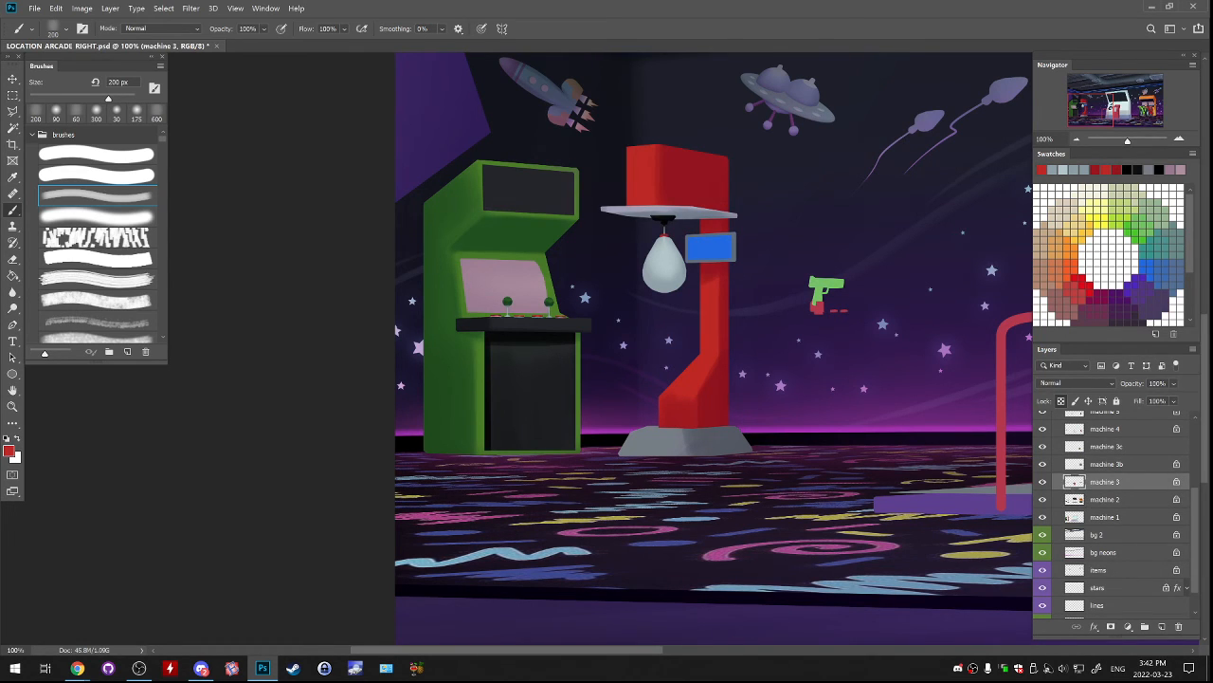
pyautogui.keyDown('alt'); pyautogui.click(679, 440); pyautogui.keyUp('alt')
pyautogui.moveTo(653, 217); pyautogui.dragTo(676, 218)
pyautogui.hotkey('ctrl', 'z')
pyautogui.hotkey('ctrl', 'z')
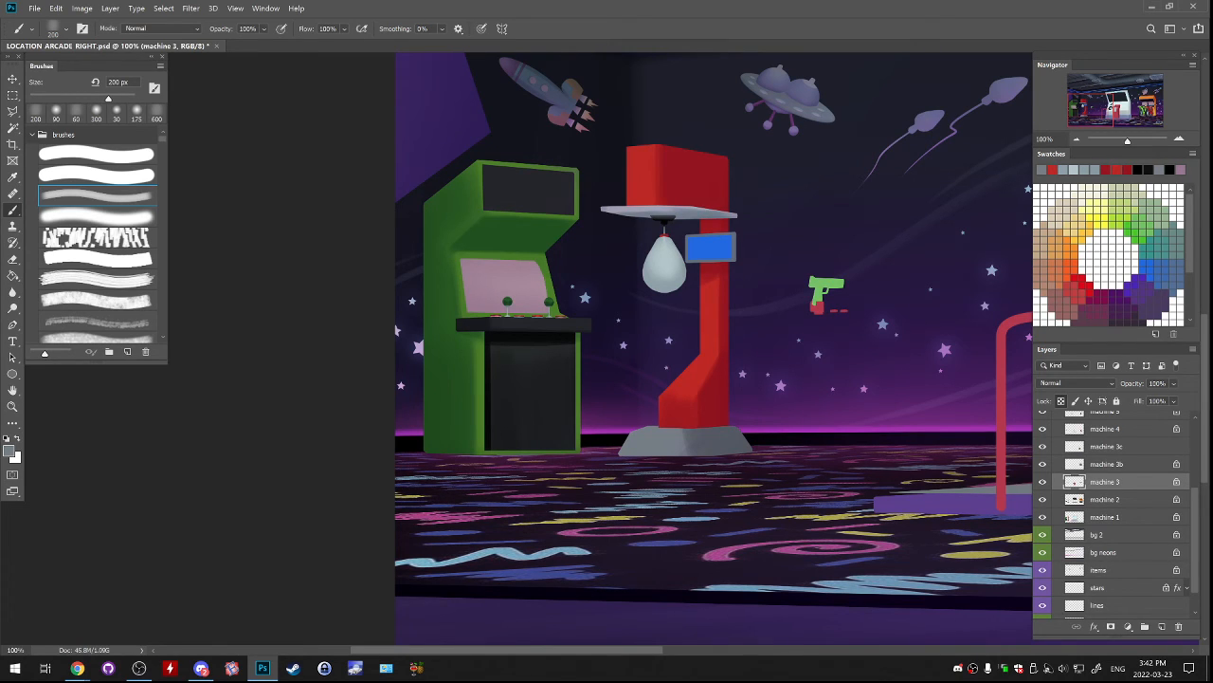
# Toggle the machine 2 and machine 1 layers' visibility to find the one holding the red machine's body.
pyautogui.click(1042, 500)
pyautogui.click(1042, 499)
pyautogui.click(1109, 500)
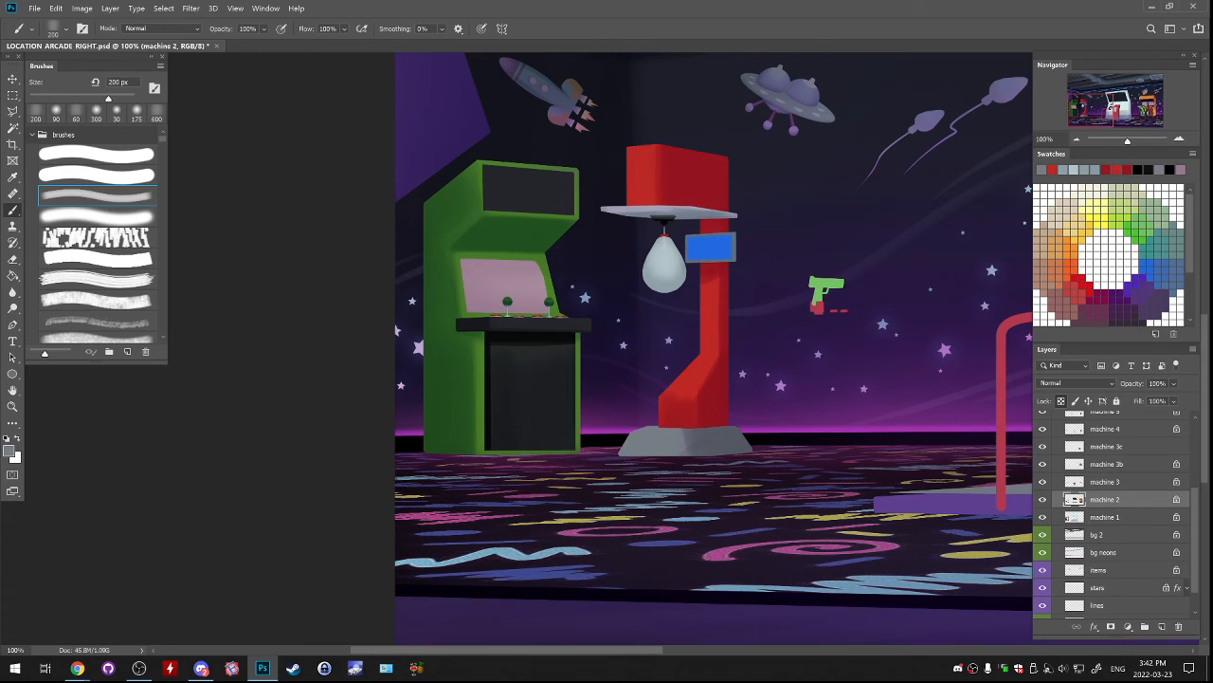
pyautogui.click(1043, 500)
pyautogui.click(1043, 499)
pyautogui.click(1043, 517)
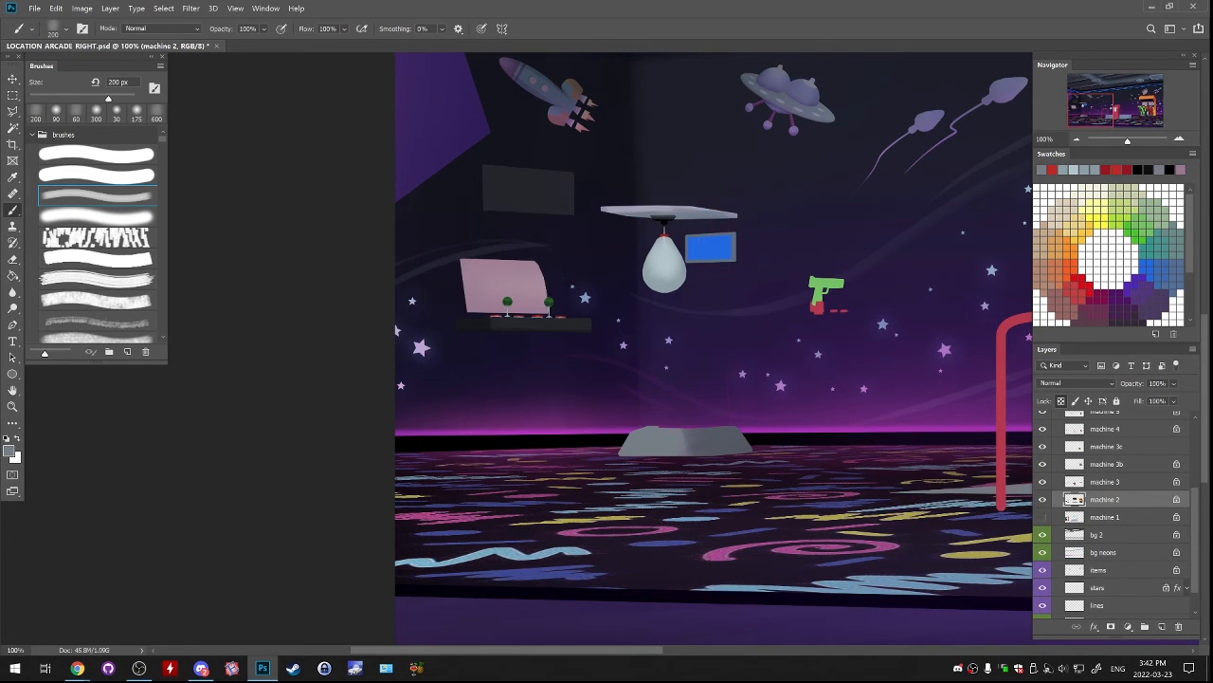
pyautogui.click(1042, 517)
# On the machine 1 layer, shade the red machine's head and column with dark red 6f0006 and sampled reds, using the 200 px brush.
pyautogui.click(1070, 517)
pyautogui.press('m')
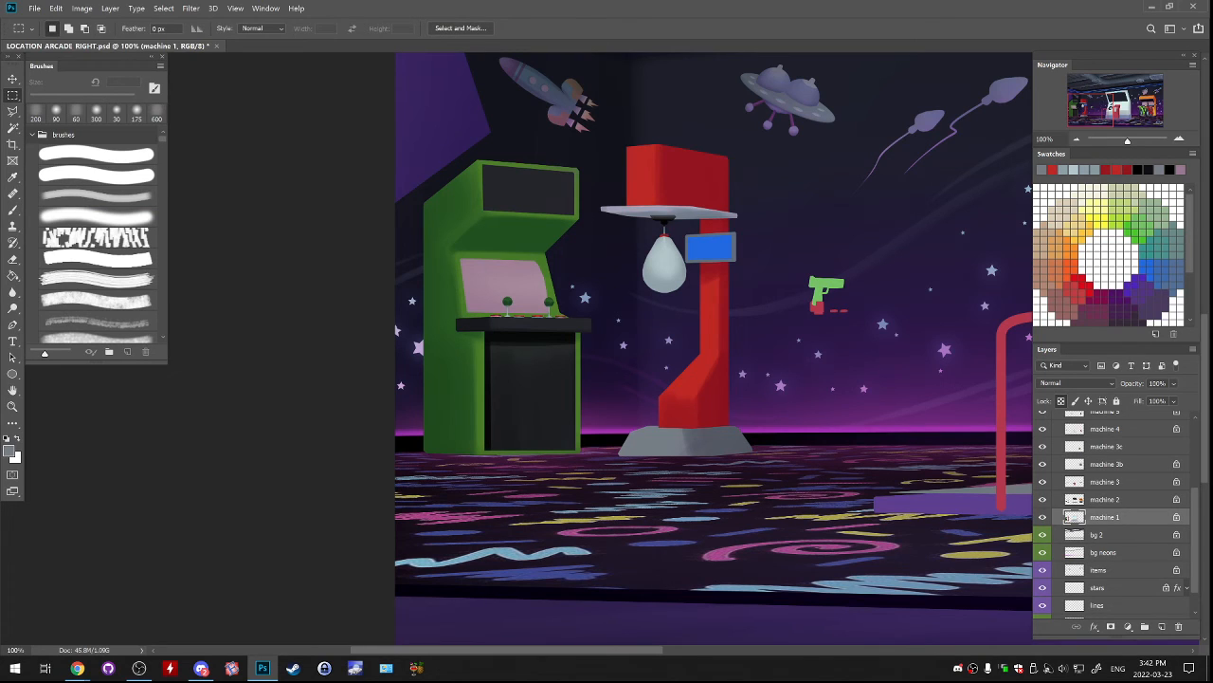
pyautogui.press('l')
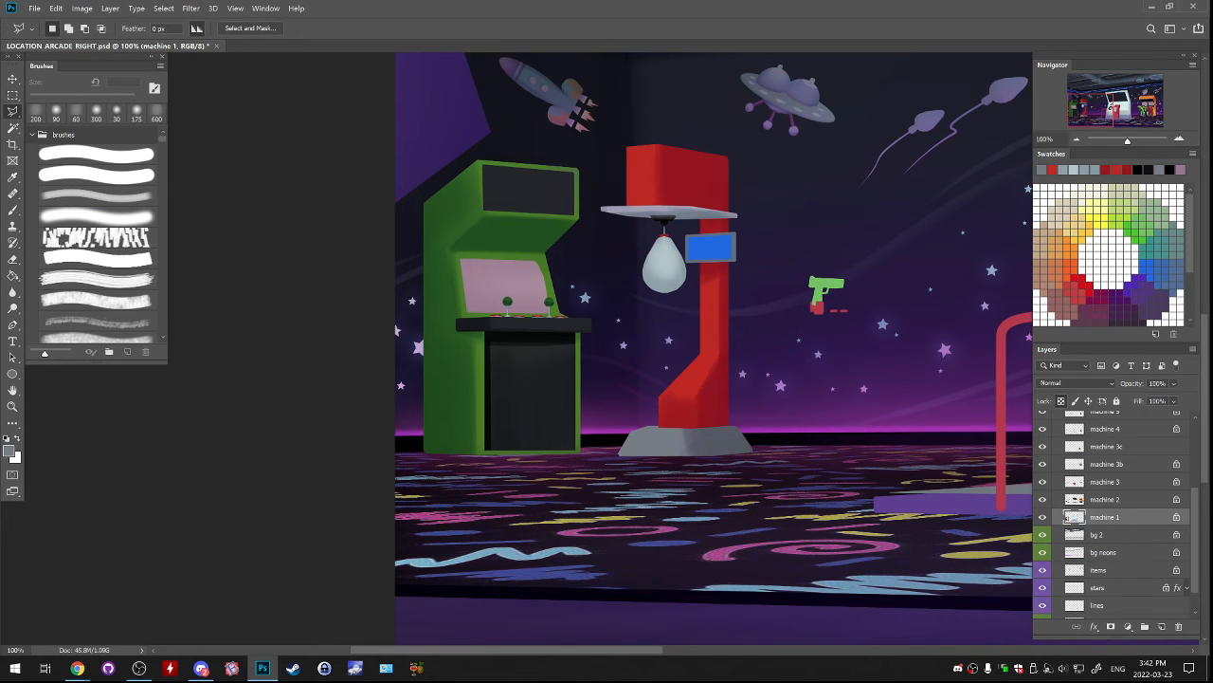
pyautogui.press('b')
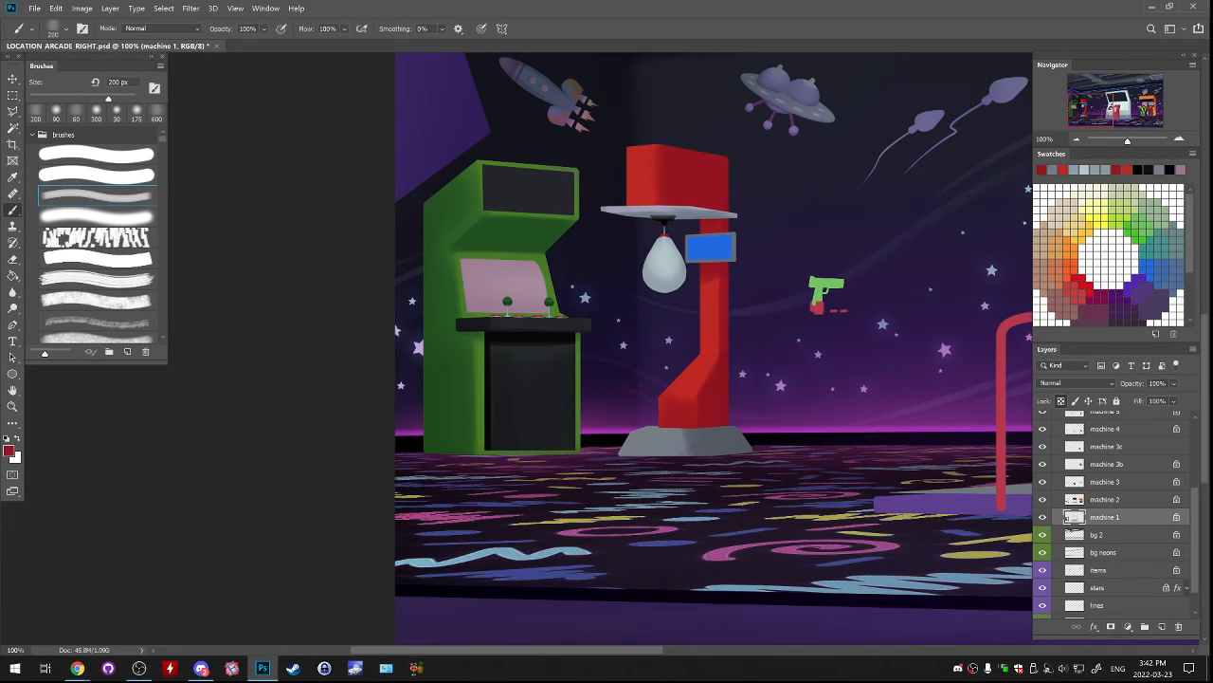
pyautogui.click(8, 452)
pyautogui.click(915, 297)
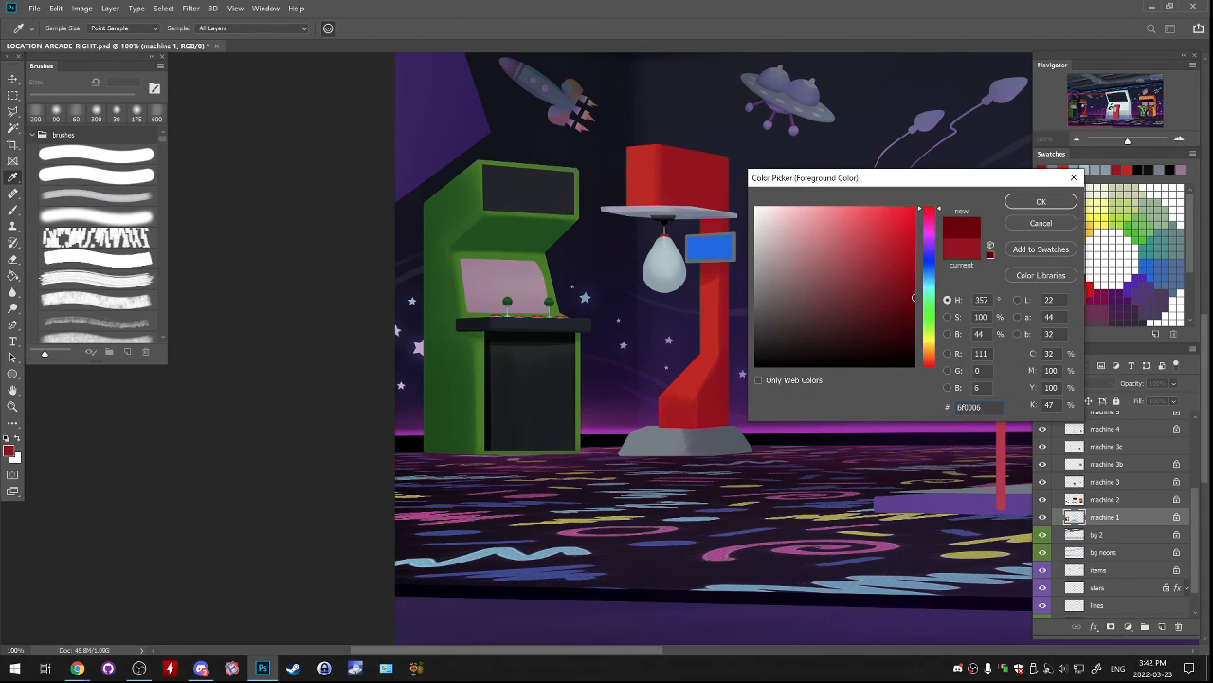
pyautogui.press('Return')
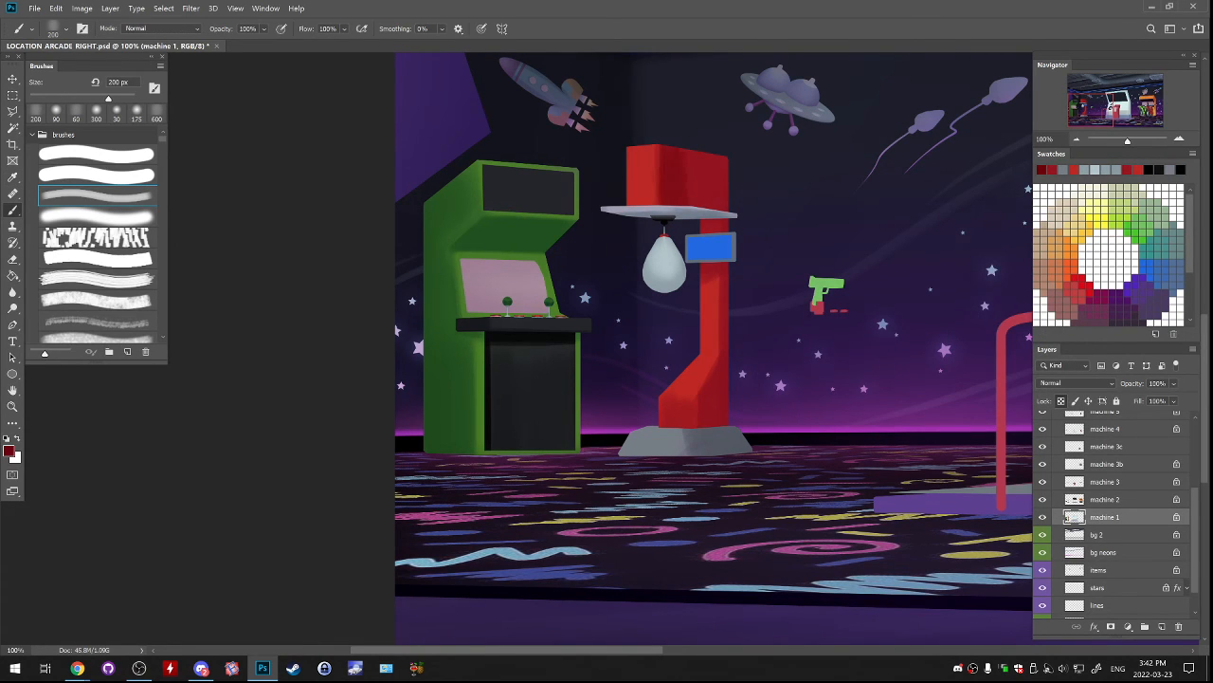
pyautogui.moveTo(686, 176); pyautogui.dragTo(725, 178)
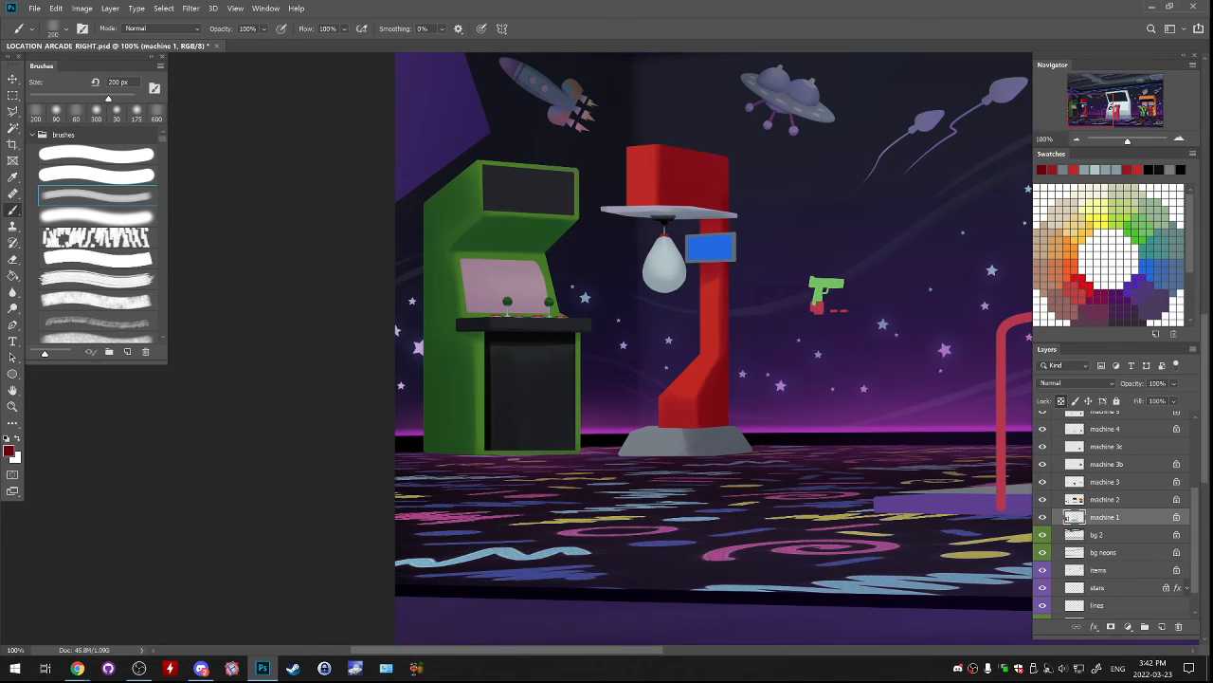
pyautogui.keyDown('alt'); pyautogui.click(685, 398); pyautogui.keyUp('alt')
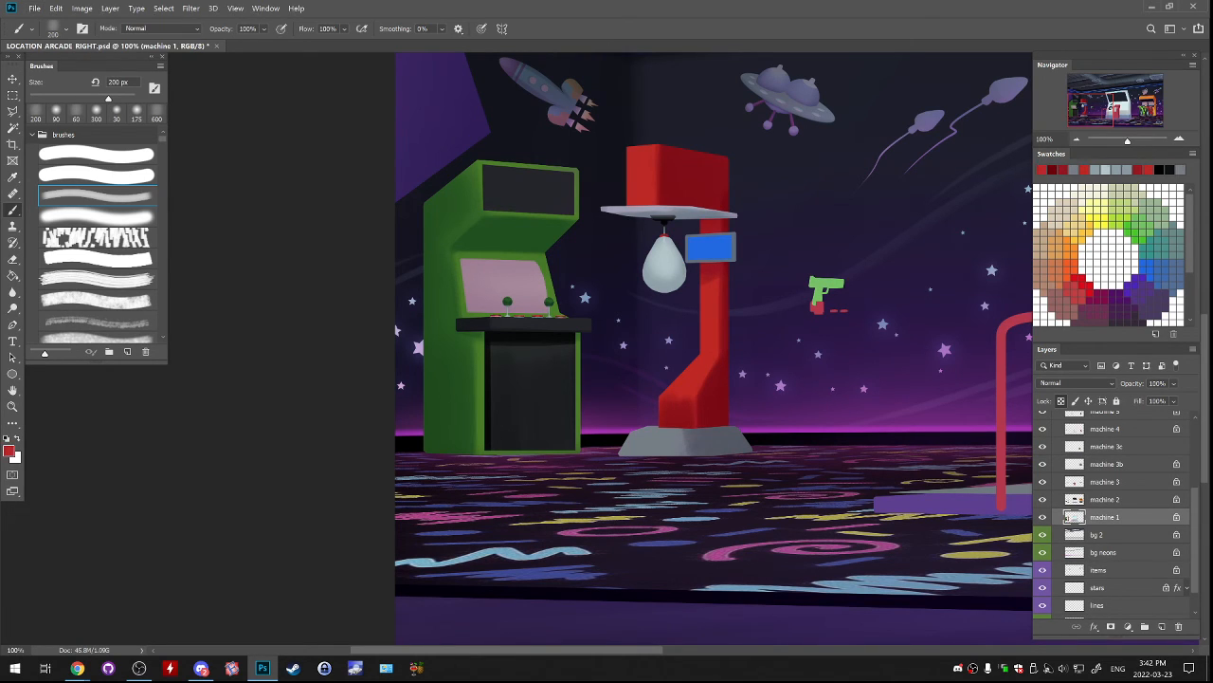
pyautogui.keyDown('alt'); pyautogui.click(677, 409); pyautogui.keyUp('alt')
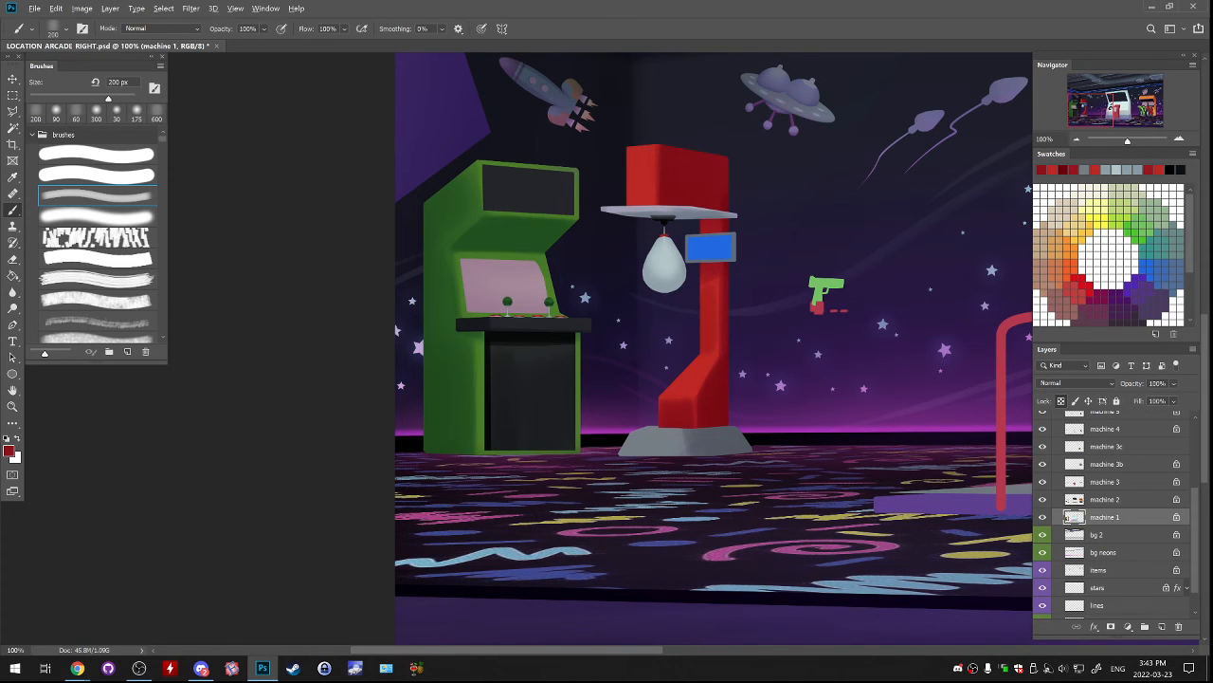
# Try black shadows along the red column's foot and the head's lower edge with the 200 px brush.
pyautogui.press('d')
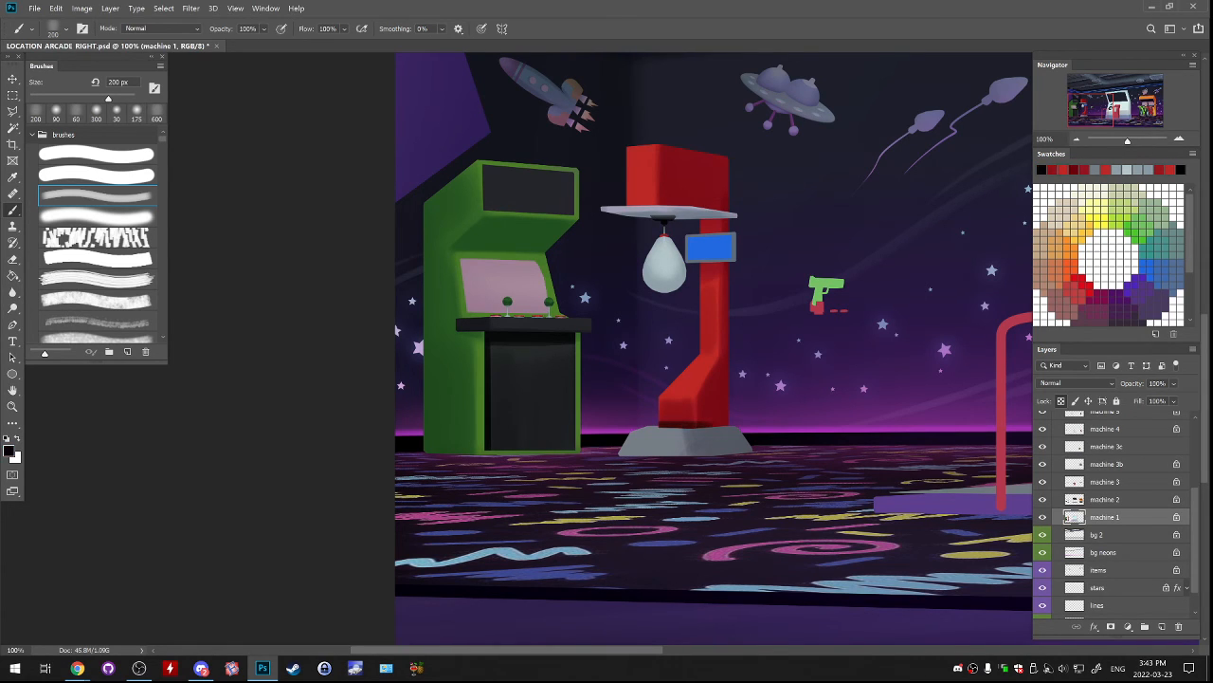
pyautogui.moveTo(658, 424); pyautogui.dragTo(728, 422)
pyautogui.hotkey('ctrl', 'z')
pyautogui.moveTo(699, 214); pyautogui.dragTo(728, 217)
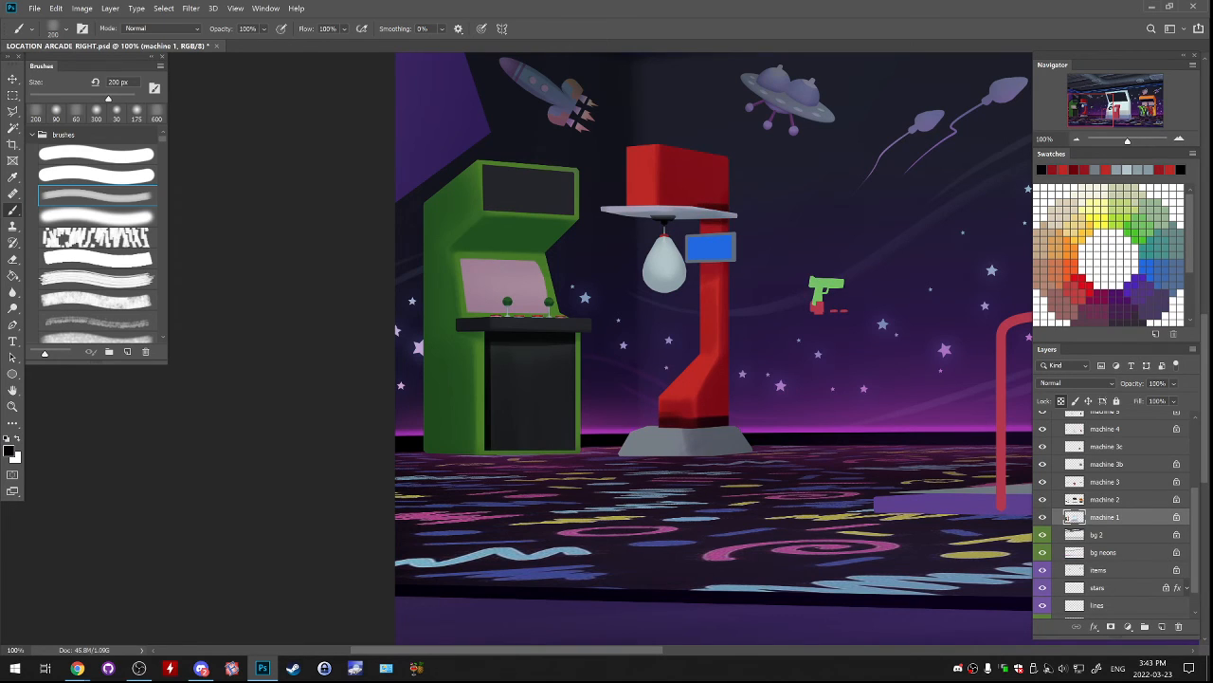
pyautogui.hotkey('ctrl', 'z')
pyautogui.moveTo(628, 204)
pyautogui.mouseDown()
pyautogui.moveTo(728, 216)
pyautogui.moveTo(726, 206)
pyautogui.mouseUp()
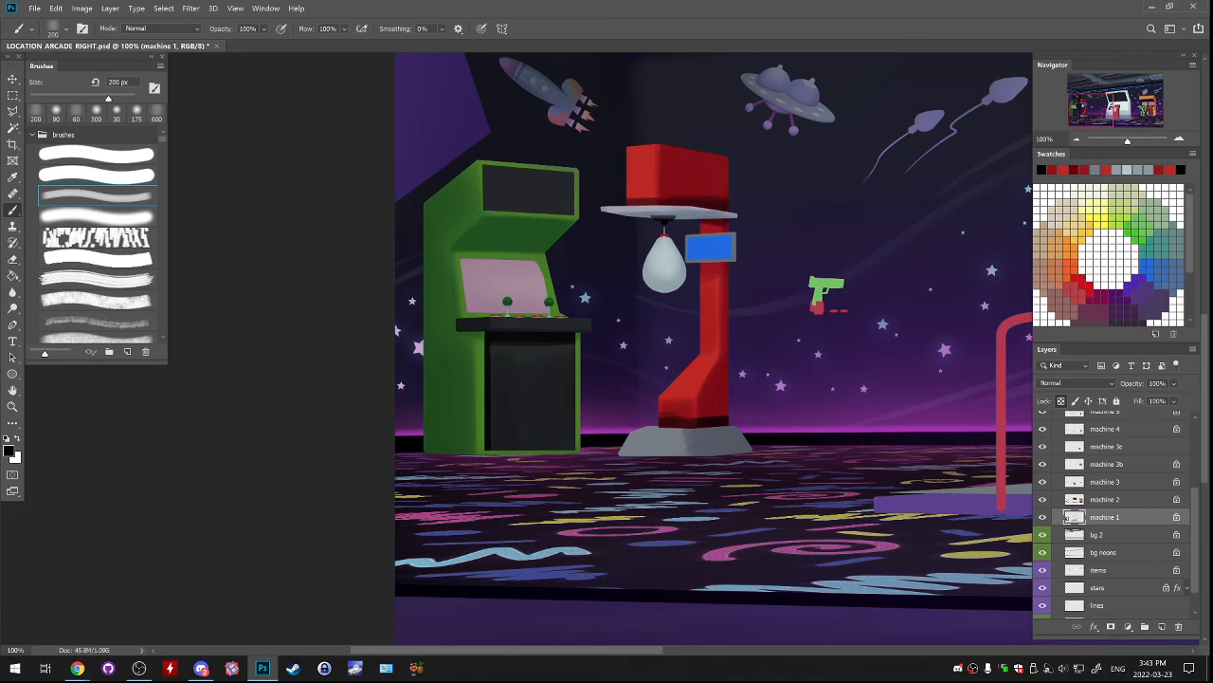
pyautogui.hotkey('ctrl', 'z')
pyautogui.hotkey('ctrl', 'z')
pyautogui.hotkey('ctrl', 'z')
# Paint a narrow black shadow along the foot of the red column, just above the gray base, with the brush at 100 px.
pyautogui.hotkey('ctrl', 'z')
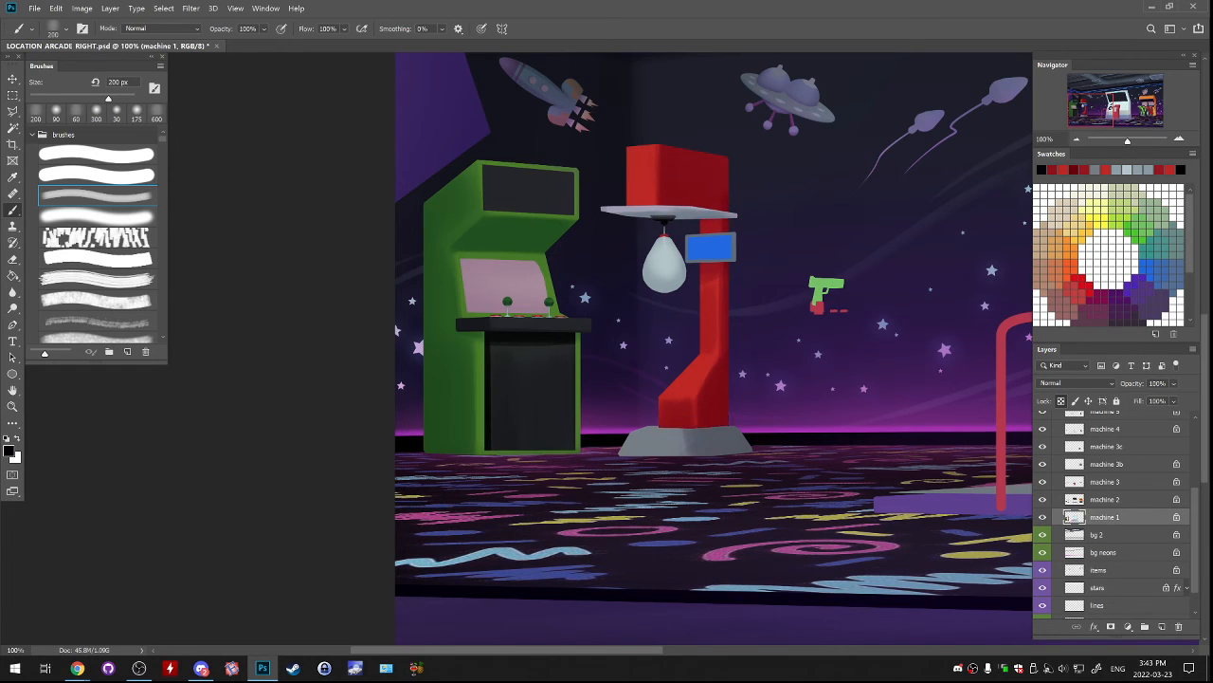
pyautogui.press('[')
pyautogui.press('[')
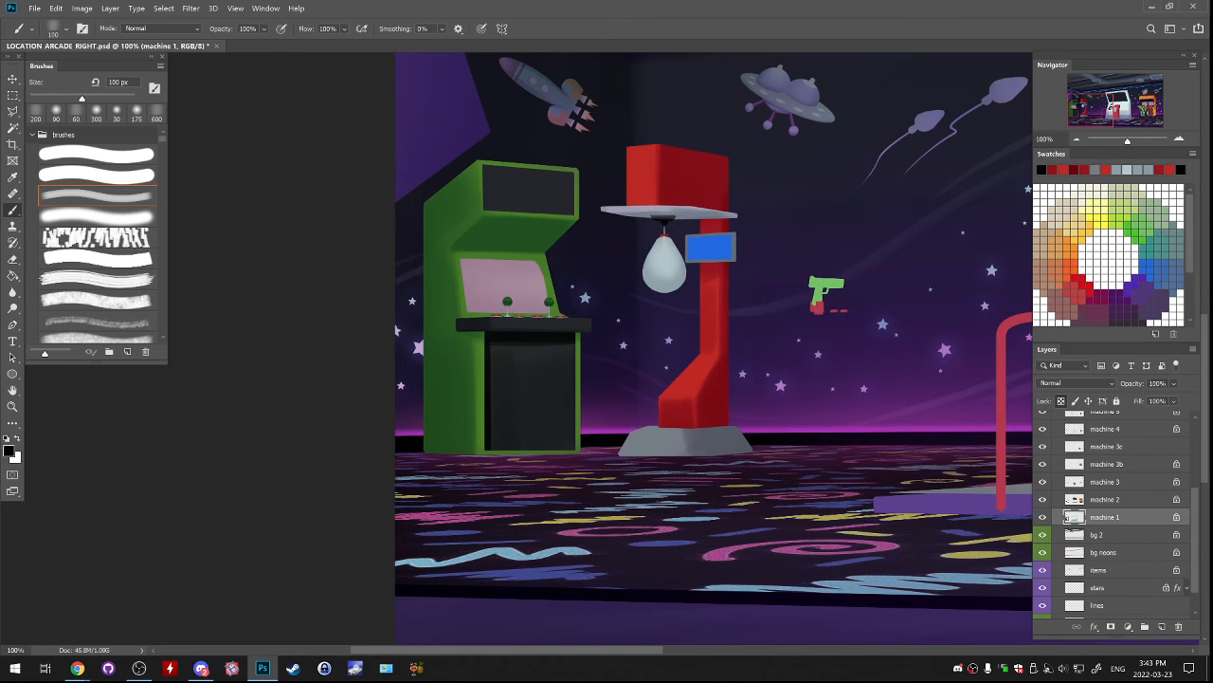
pyautogui.moveTo(664, 443); pyautogui.dragTo(703, 442)
pyautogui.hotkey('ctrl', 'z')
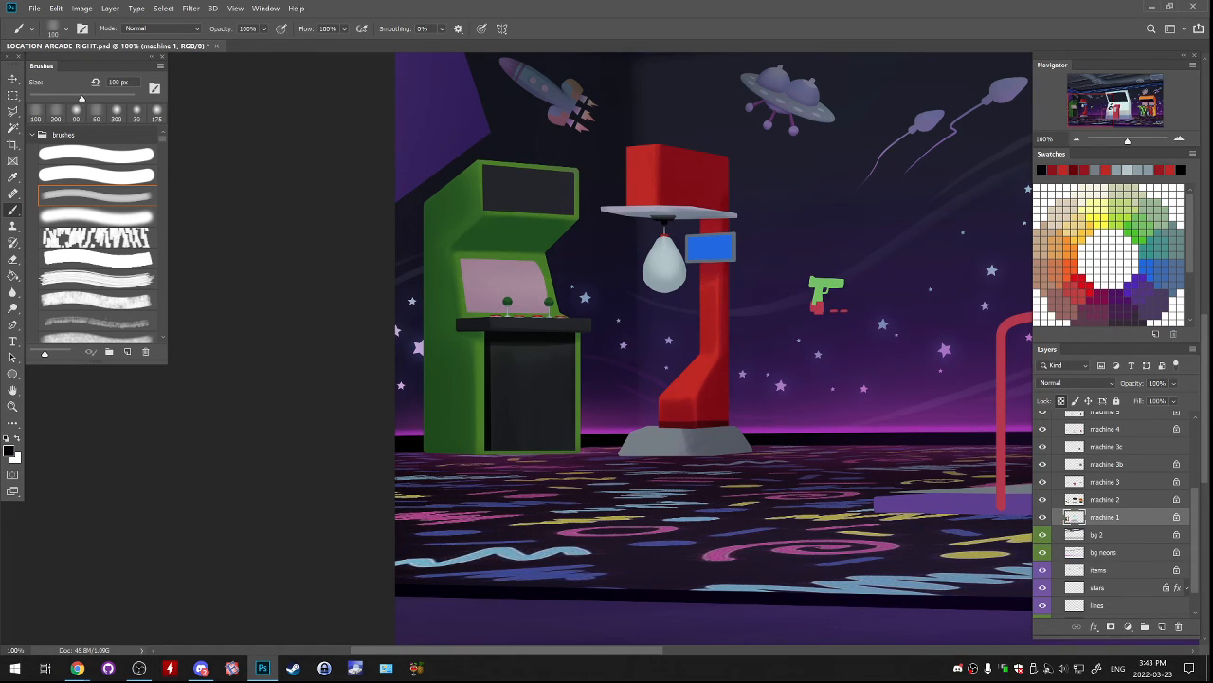
pyautogui.hotkey('ctrl', 'z')
# Select the upper part of the red head's darker side face with the Polygonal Lasso.
pyautogui.press('l')
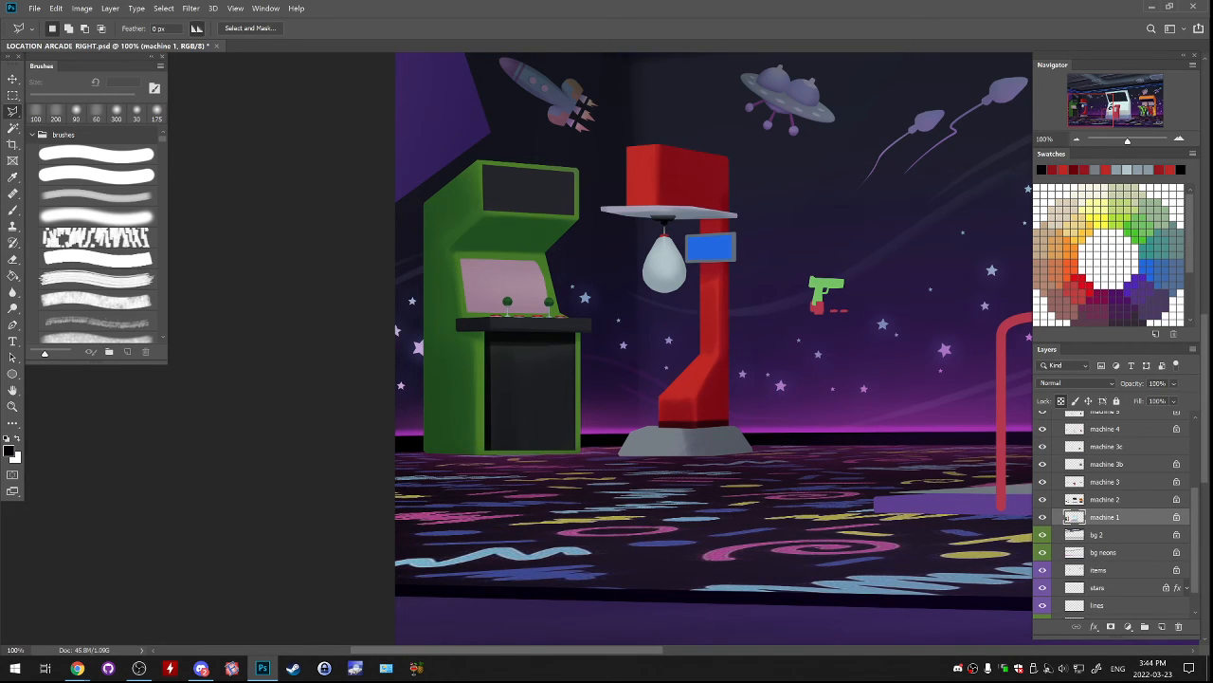
pyautogui.moveTo(721, 303); pyautogui.dragTo(682, 367)
pyautogui.press('b')
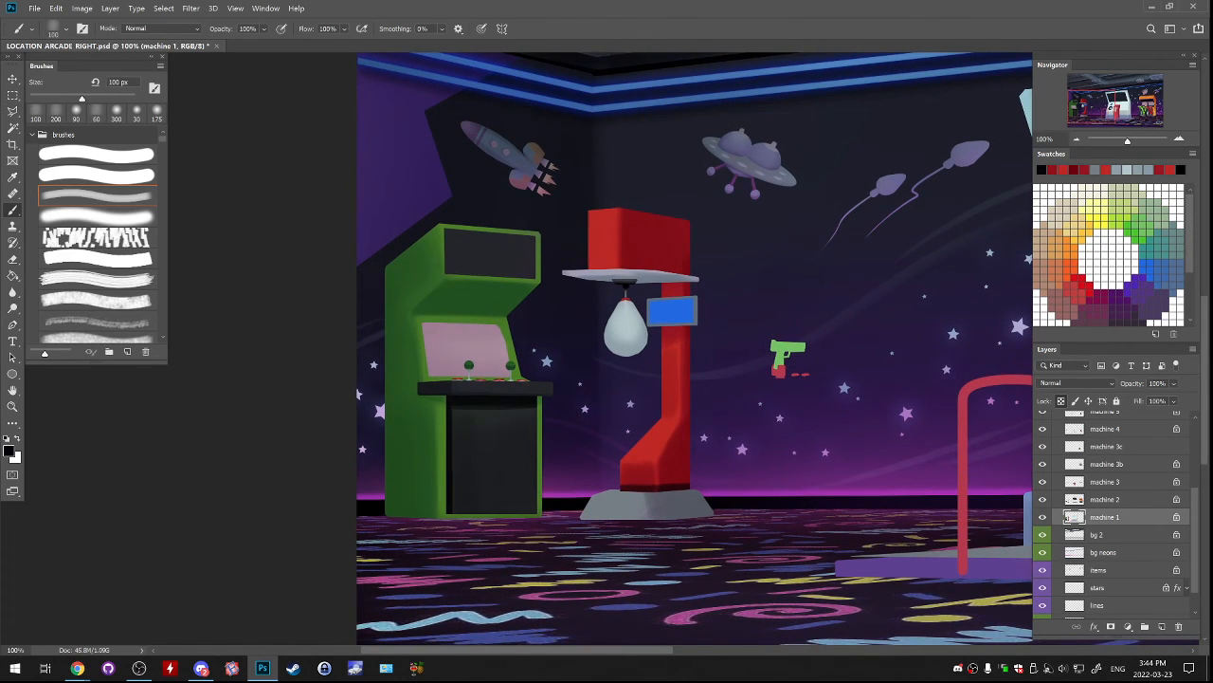
pyautogui.press('l')
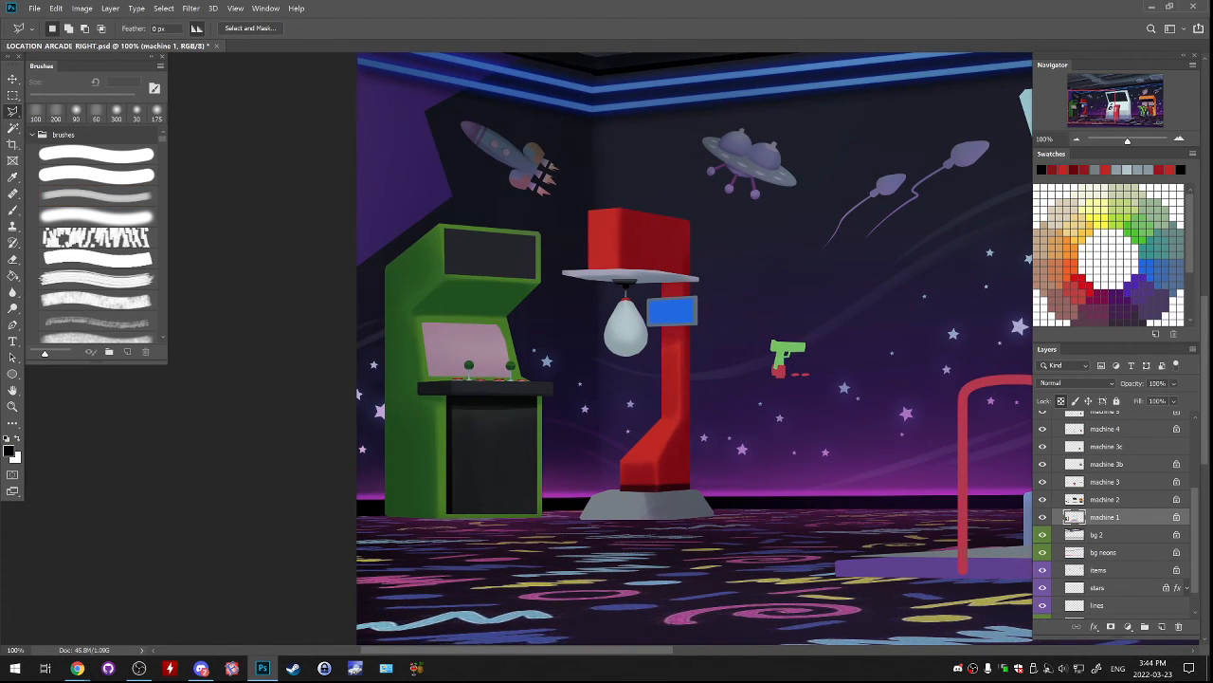
pyautogui.click(626, 205)
pyautogui.click(632, 241)
pyautogui.click(706, 245)
pyautogui.click(696, 203)
pyautogui.click(654, 186)
pyautogui.press('b')
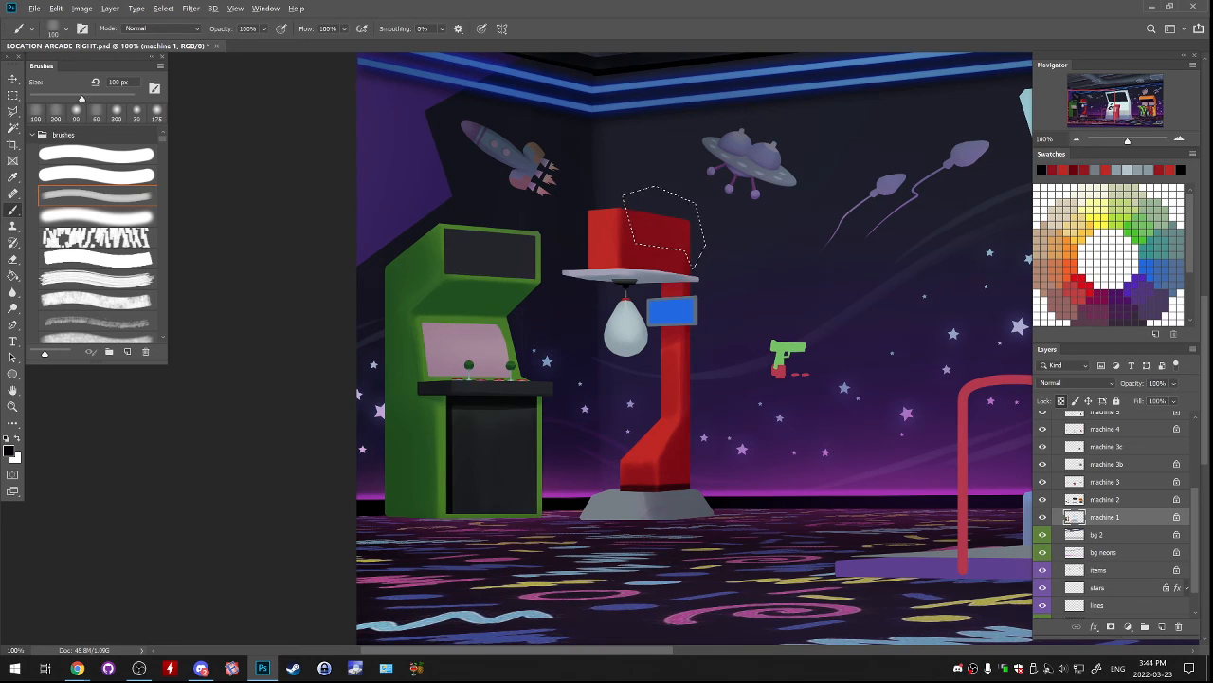
# Tint the selected upper part of the red head's side face with sampled grays, using the soft brush at 250 px.
pyautogui.press('x')
pyautogui.press(']')
pyautogui.press(']')
pyautogui.press(']')
pyautogui.press(']')
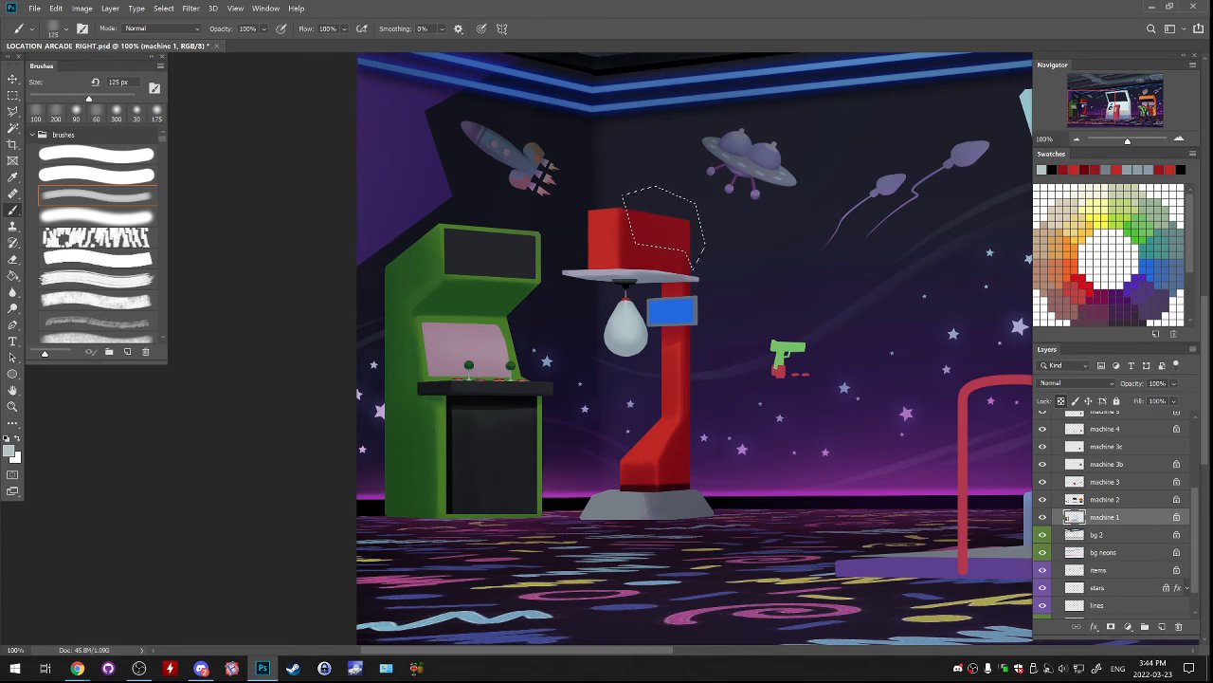
pyautogui.press(']')
pyautogui.hotkey('ctrl', 'd')
pyautogui.keyDown('alt'); pyautogui.click(695, 311); pyautogui.keyUp('alt')
pyautogui.moveTo(637, 216); pyautogui.dragTo(645, 239)
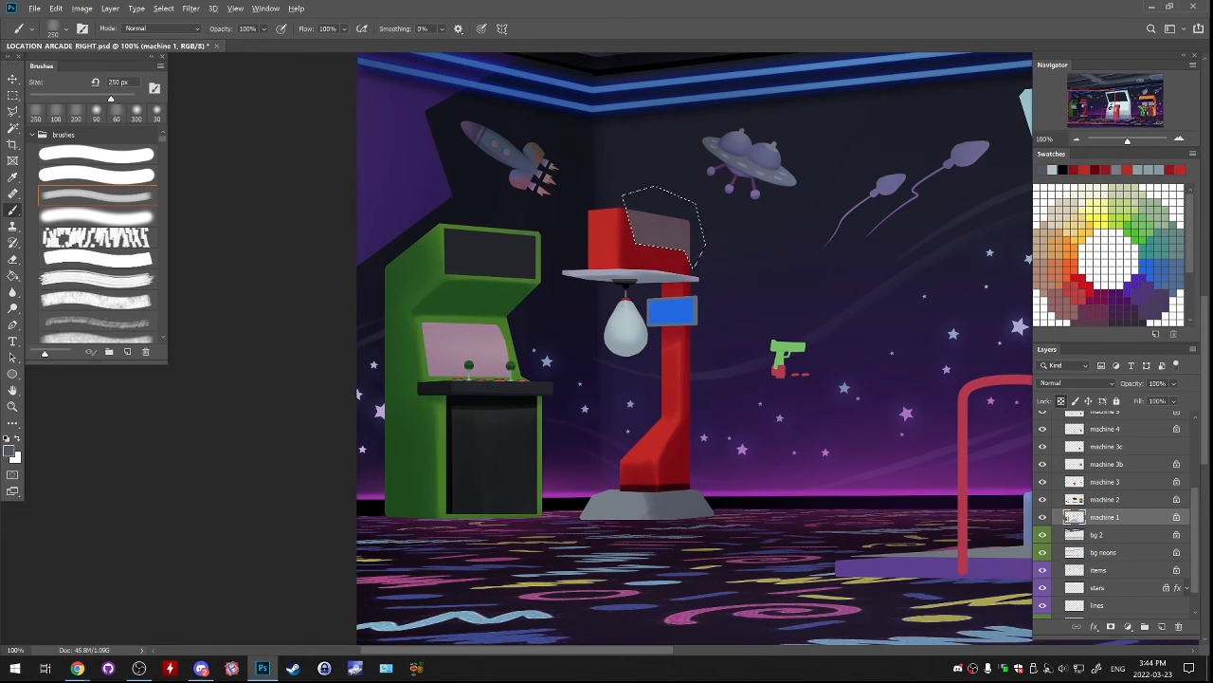
pyautogui.keyDown('alt'); pyautogui.click(611, 494); pyautogui.keyUp('alt')
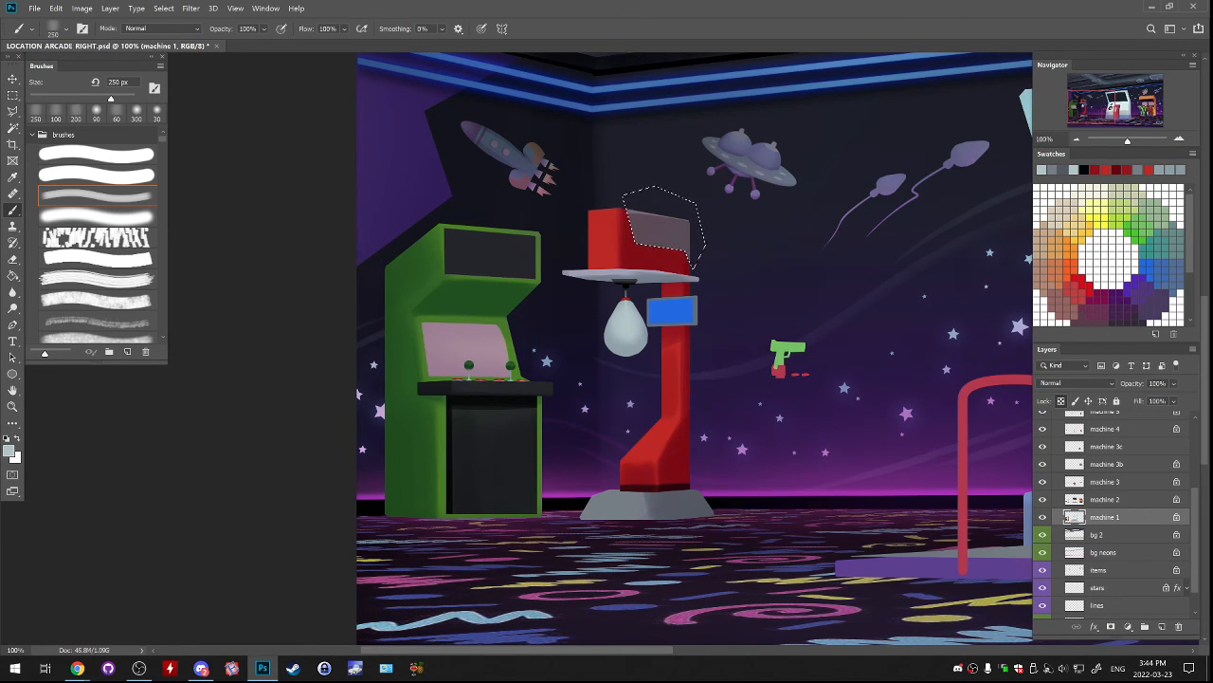
# Deselect the area and brighten the red head's upper front edge with the 19 px Dodge tool set to Highlights.
pyautogui.hotkey('ctrl', 'd')
pyautogui.press('o')
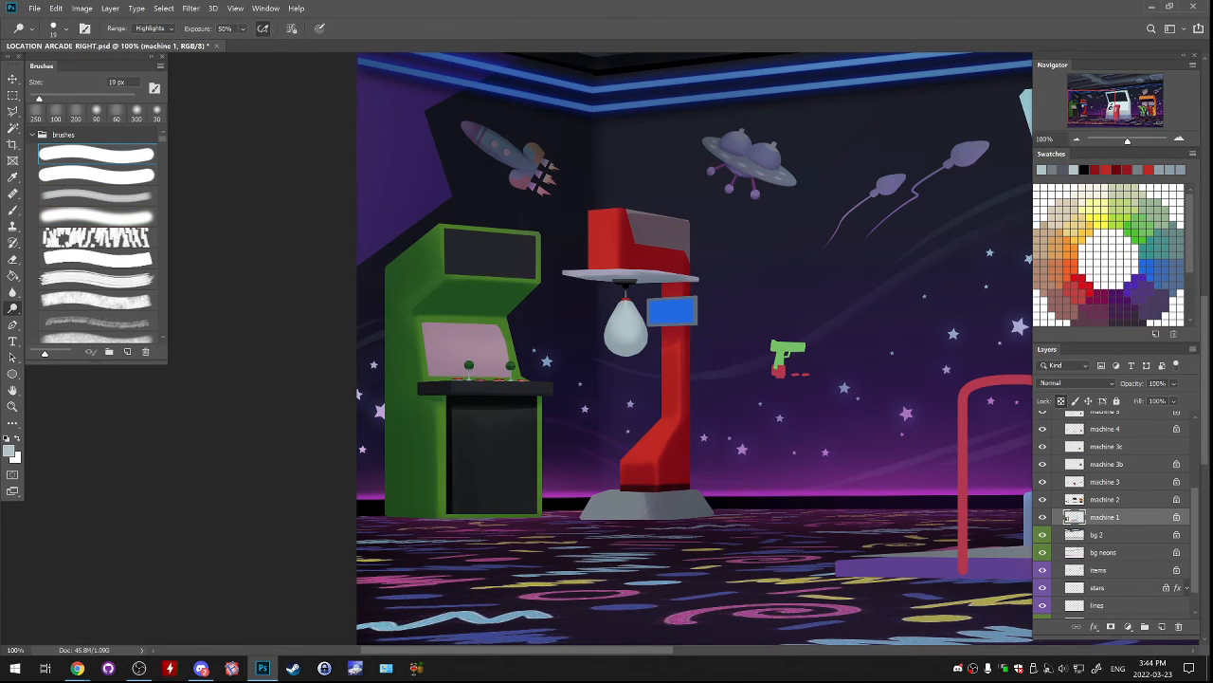
pyautogui.moveTo(607, 210); pyautogui.dragTo(588, 213)
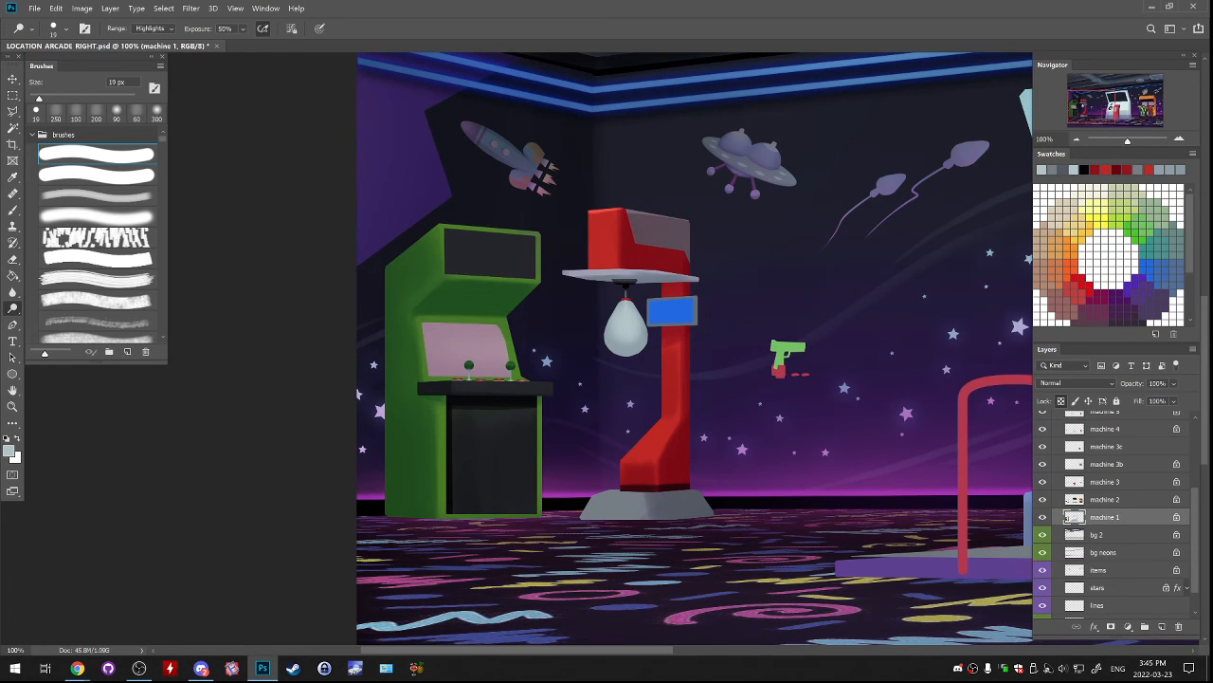
# Try a very dark red shadow stroke at the underside of the red head with the soft brush at 200 px.
pyautogui.press('b')
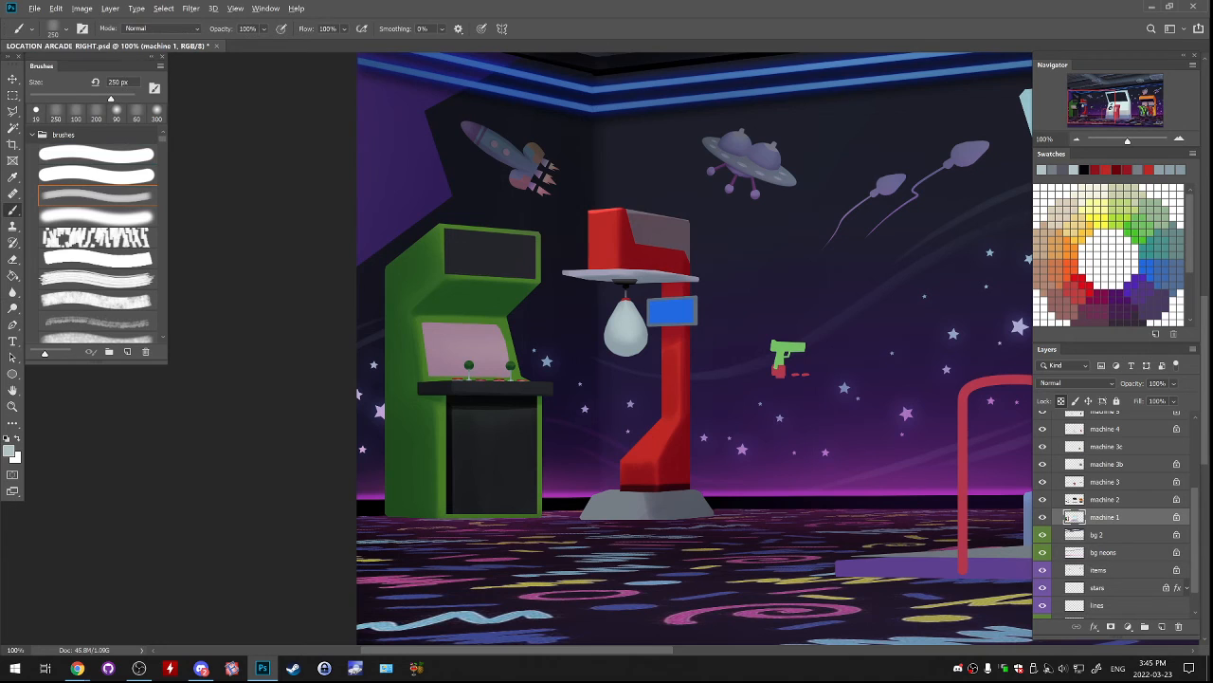
pyautogui.keyDown('alt'); pyautogui.click(676, 457); pyautogui.keyUp('alt')
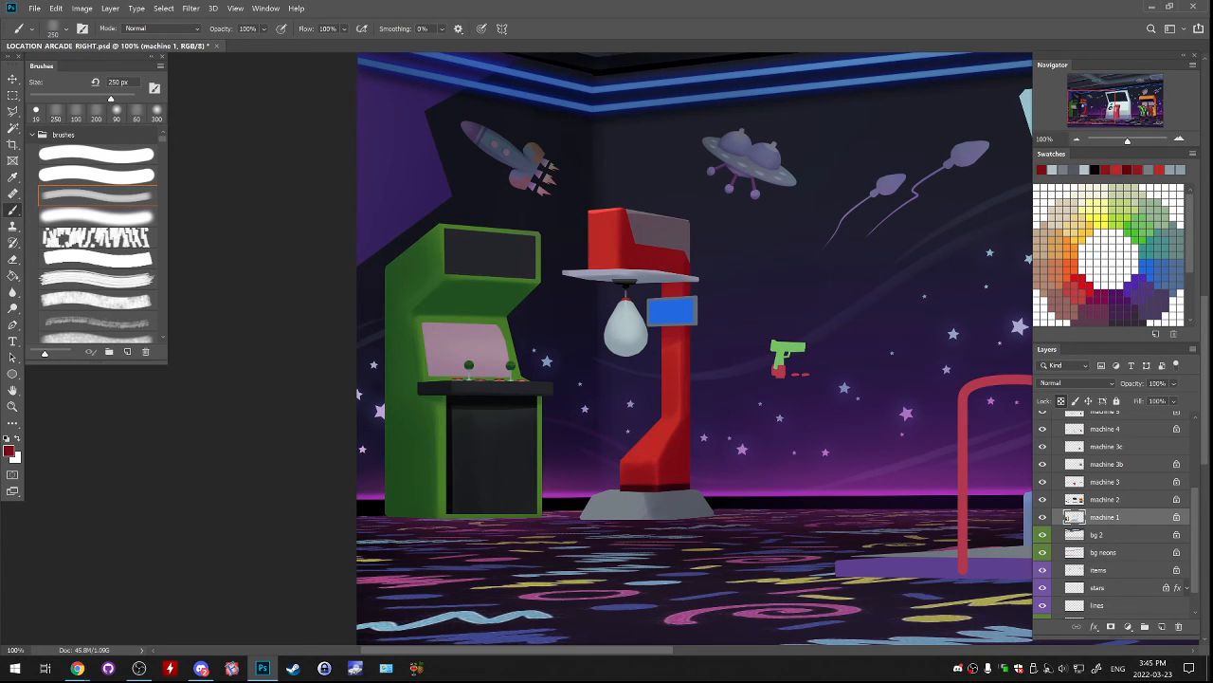
pyautogui.click(8, 452)
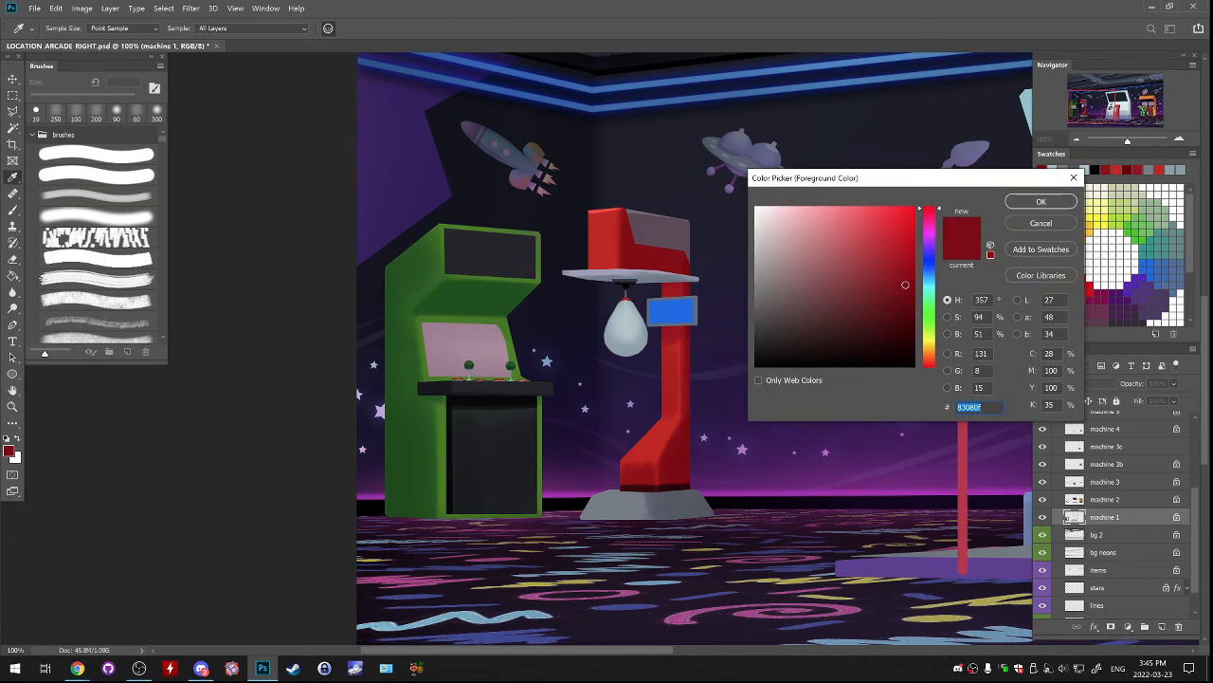
pyautogui.click(915, 314)
pyautogui.press('Return')
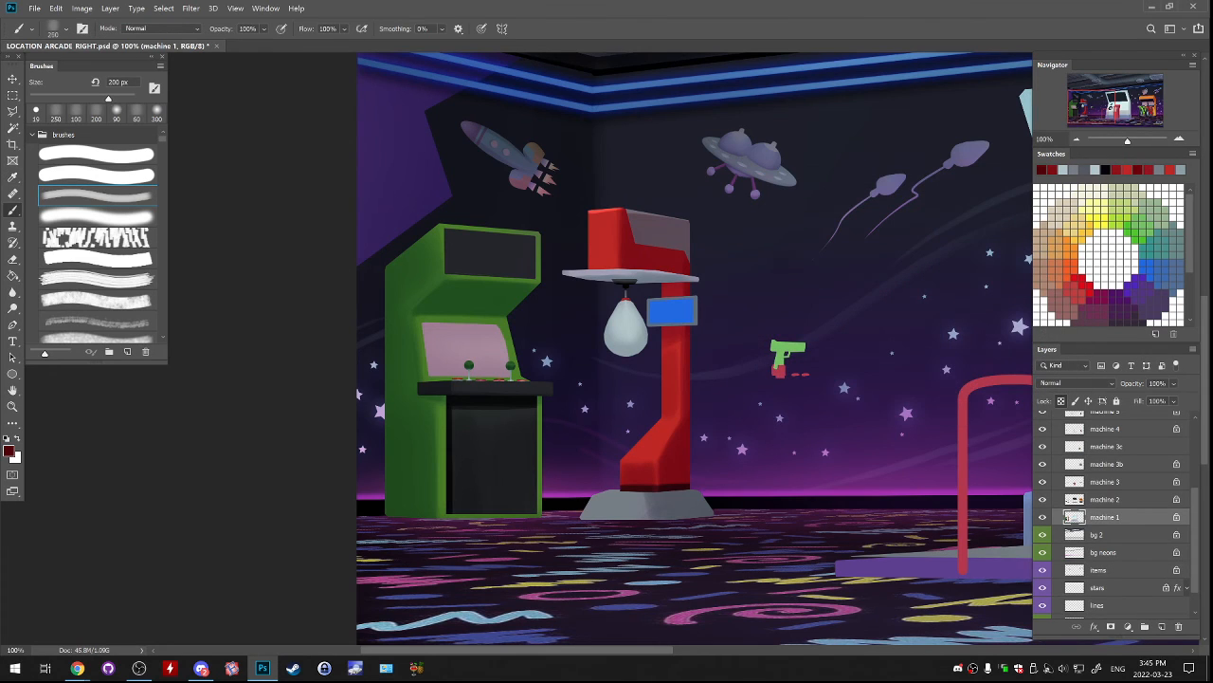
pyautogui.moveTo(589, 282); pyautogui.dragTo(620, 283)
pyautogui.hotkey('ctrl', 'z')
# Toggle the machine layers' visibility to find the one holding the punching bag, and make machine 4 active.
pyautogui.click(1043, 516)
pyautogui.click(1043, 516)
pyautogui.click(1043, 500)
pyautogui.click(1043, 500)
pyautogui.click(1043, 482)
pyautogui.click(1043, 481)
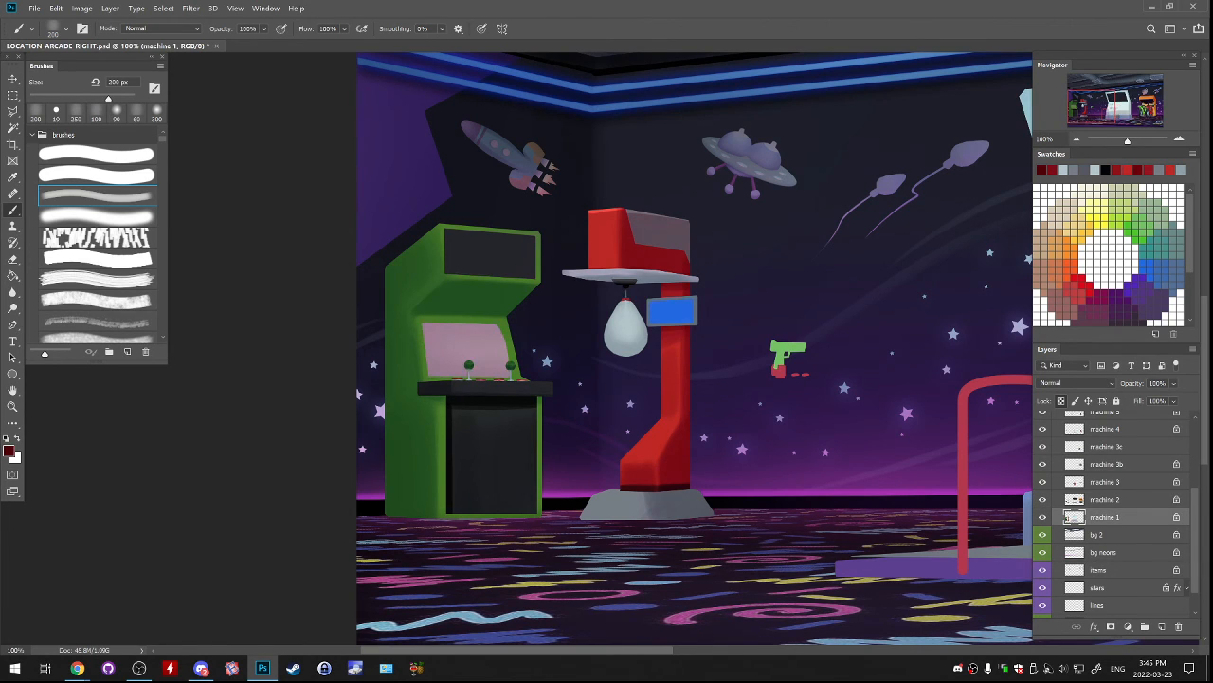
pyautogui.click(1043, 465)
pyautogui.click(1043, 464)
pyautogui.click(1043, 429)
pyautogui.click(1043, 429)
pyautogui.click(1071, 430)
# Try outlining a dark red oval on the punching bag's left edge with the hard round brush at 6 px.
pyautogui.hotkey('ctrl', '+')
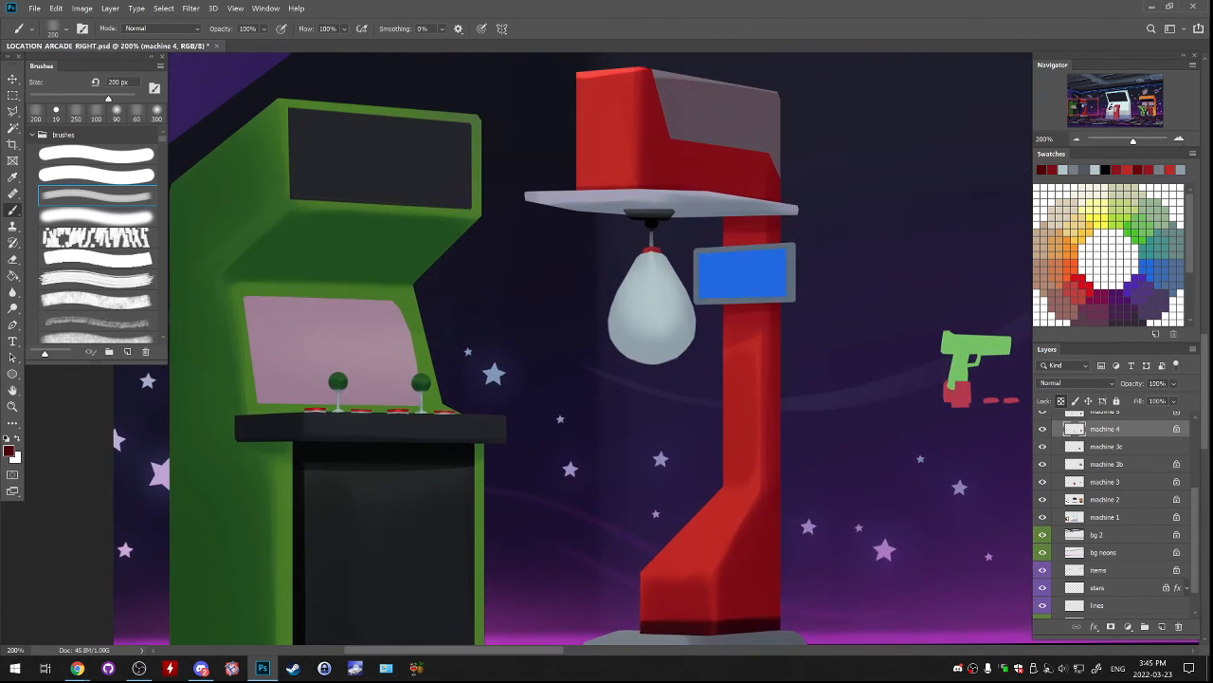
pyautogui.click(97, 154)
pyautogui.keyDown('alt'); pyautogui.click(706, 163); pyautogui.keyUp('alt')
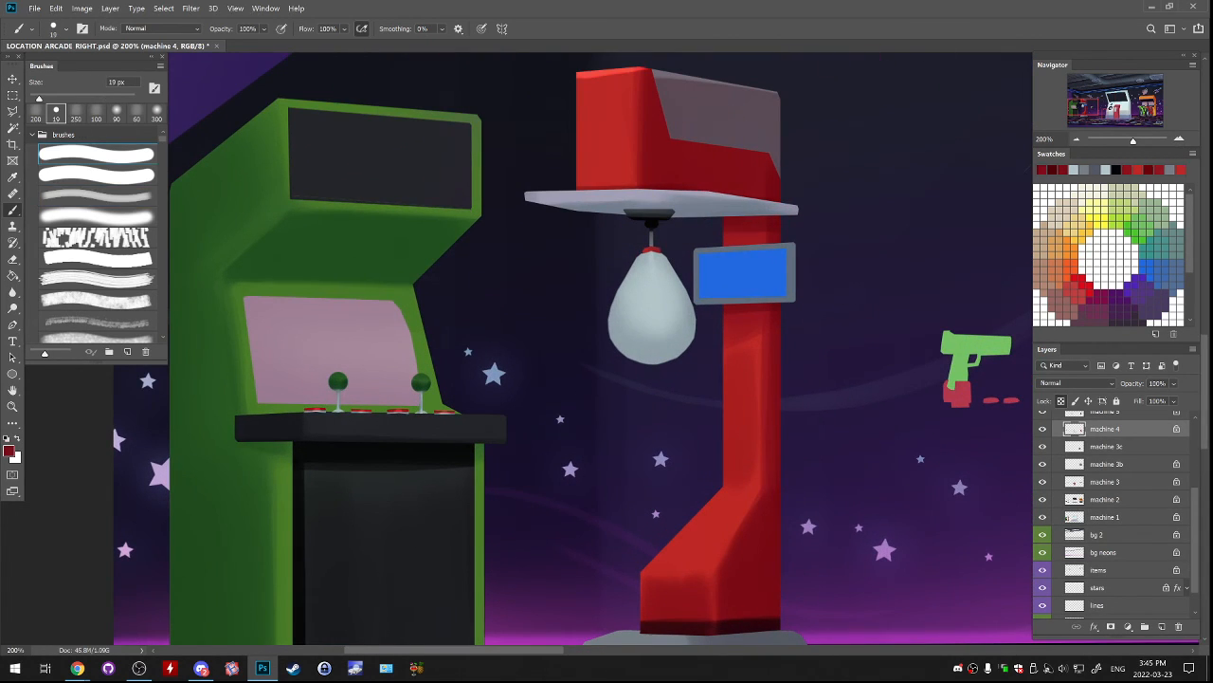
pyautogui.press('[')
pyautogui.press('[')
pyautogui.press('[')
pyautogui.moveTo(623, 282); pyautogui.dragTo(613, 324)
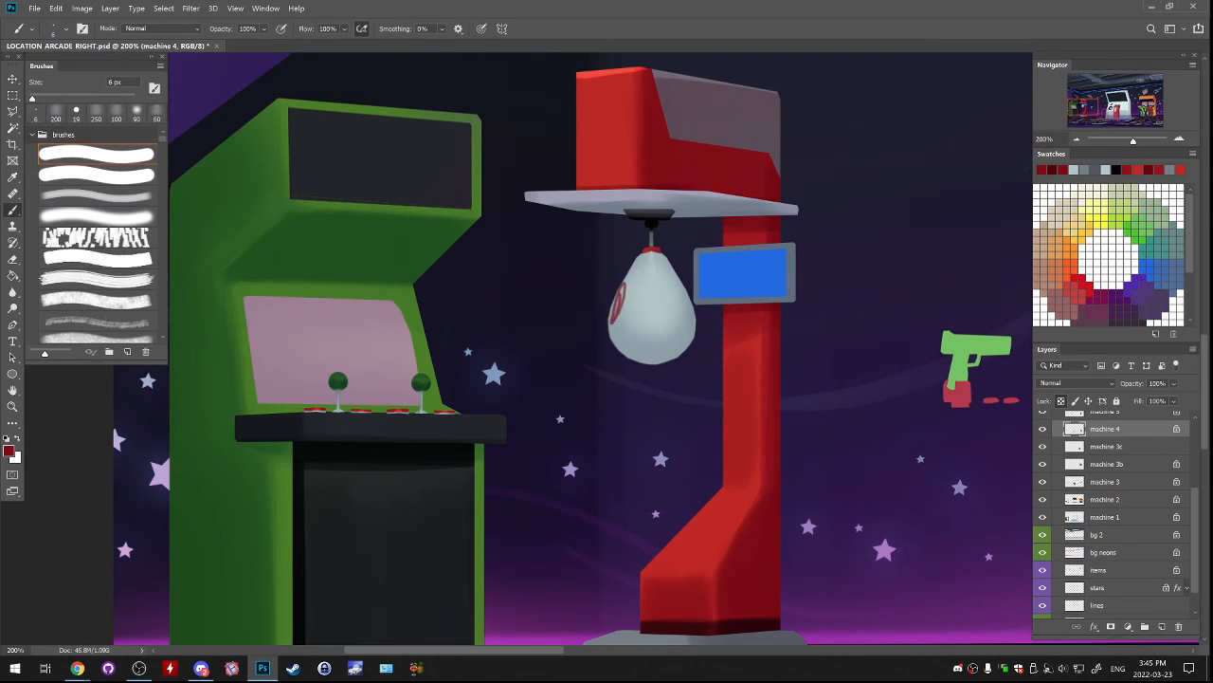
pyautogui.hotkey('ctrl', 'z')
# Try a bright red spot on the bag's left side with the 45 px brush, undo it, and save the document.
pyautogui.press(']')
pyautogui.press(']')
pyautogui.press(']')
pyautogui.press(']')
pyautogui.press(']')
pyautogui.press(']')
pyautogui.press(']')
pyautogui.press(']')
pyautogui.press(']')
pyautogui.press(']')
pyautogui.keyDown('alt'); pyautogui.click(615, 71); pyautogui.keyUp('alt')
pyautogui.keyDown('alt'); pyautogui.click(621, 262); pyautogui.keyUp('alt')
pyautogui.moveTo(613, 321); pyautogui.dragTo(619, 284)
pyautogui.hotkey('ctrl', 'z')
pyautogui.keyDown('alt'); pyautogui.click(614, 72); pyautogui.keyUp('alt')
pyautogui.hotkey('ctrl', 'z')
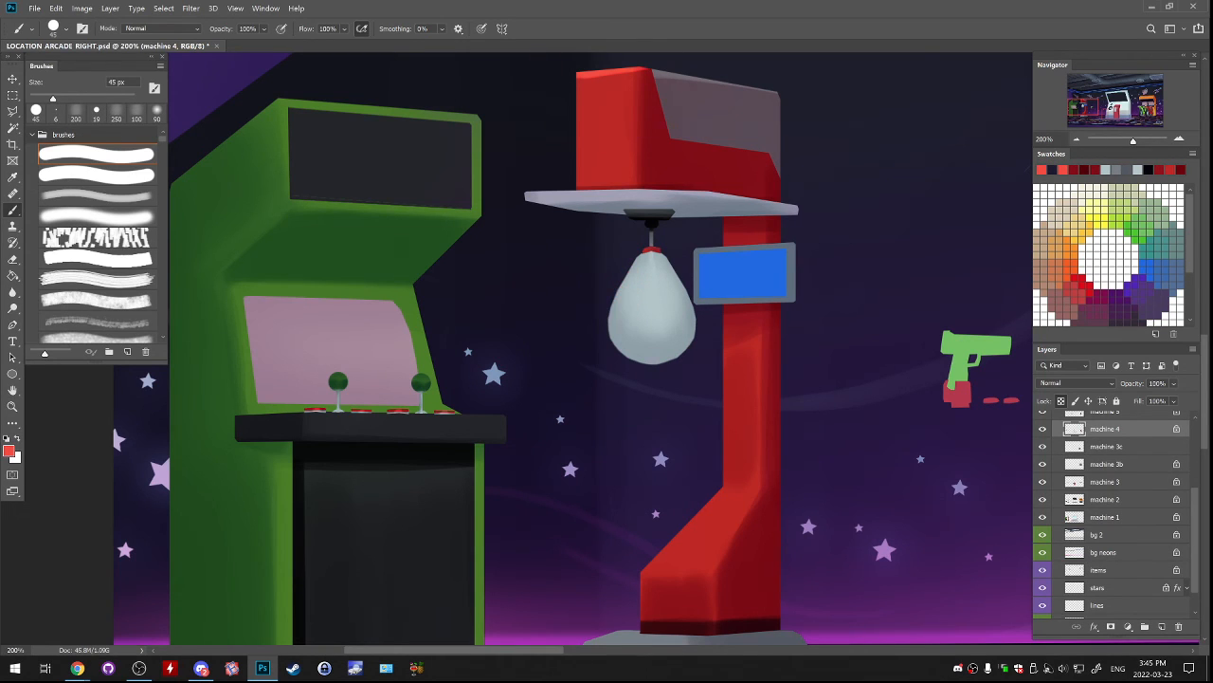
pyautogui.hotkey('ctrl', 's')
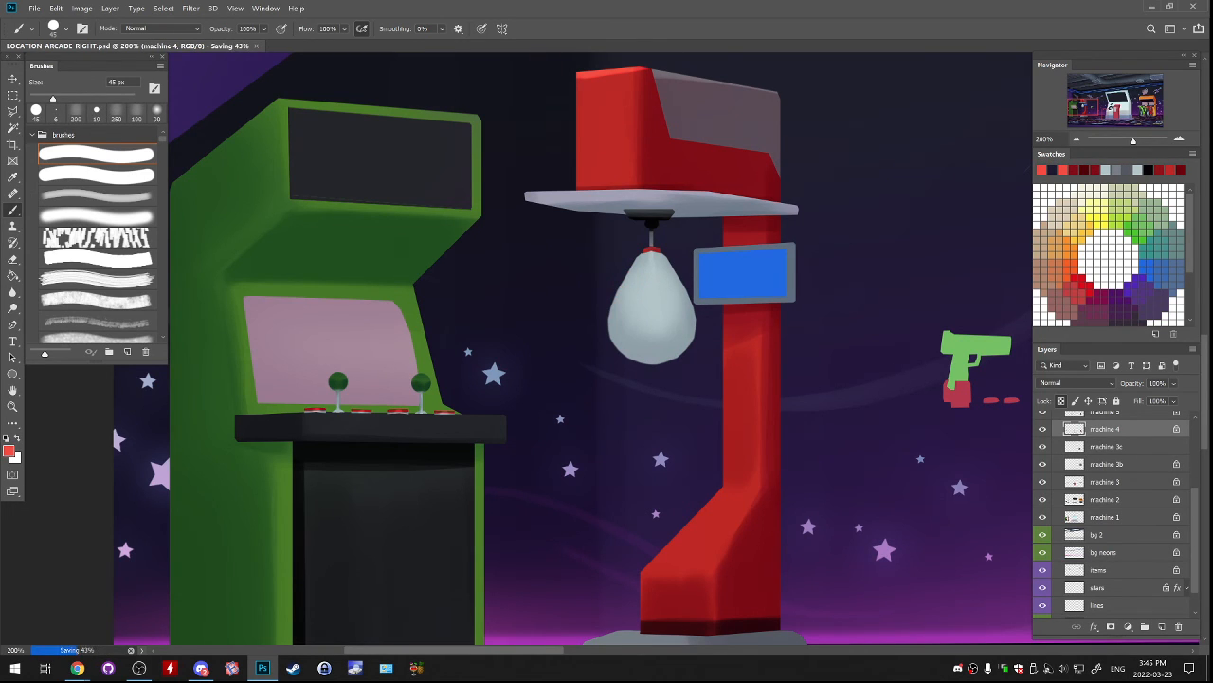
# Try sampled dark red spots on the bag's left edge, right front and bottom with the 45 px brush.
pyautogui.keyDown('alt'); pyautogui.click(702, 167); pyautogui.keyUp('alt')
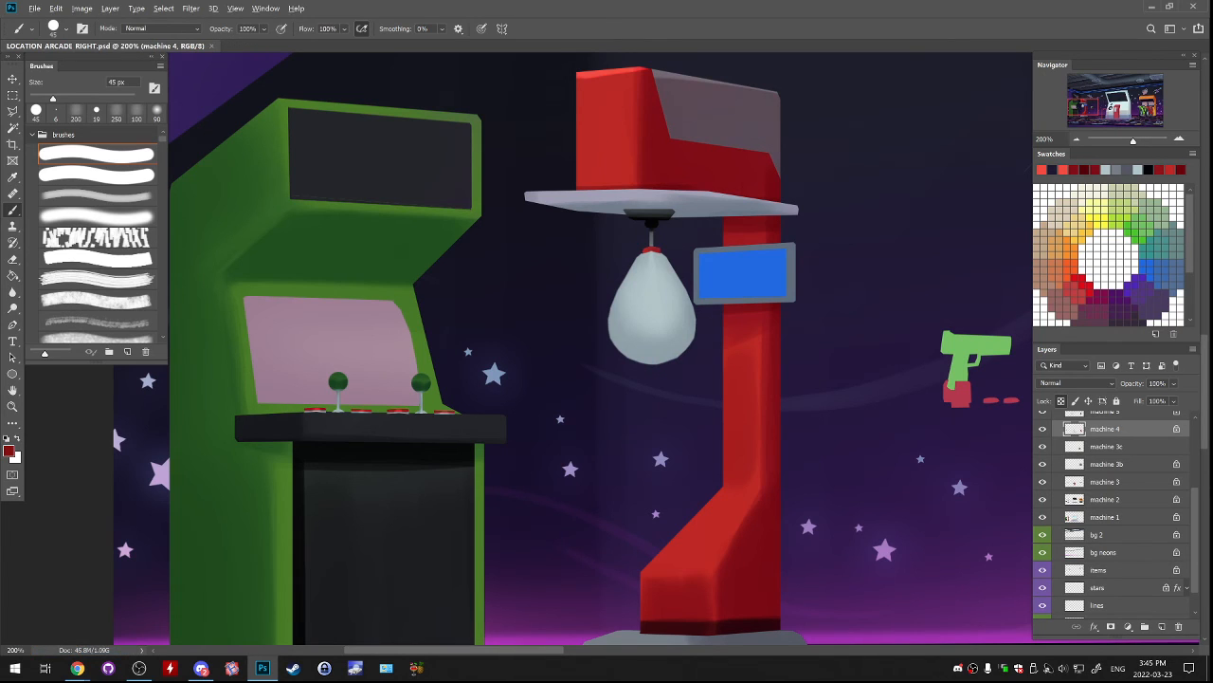
pyautogui.moveTo(614, 299); pyautogui.dragTo(608, 309)
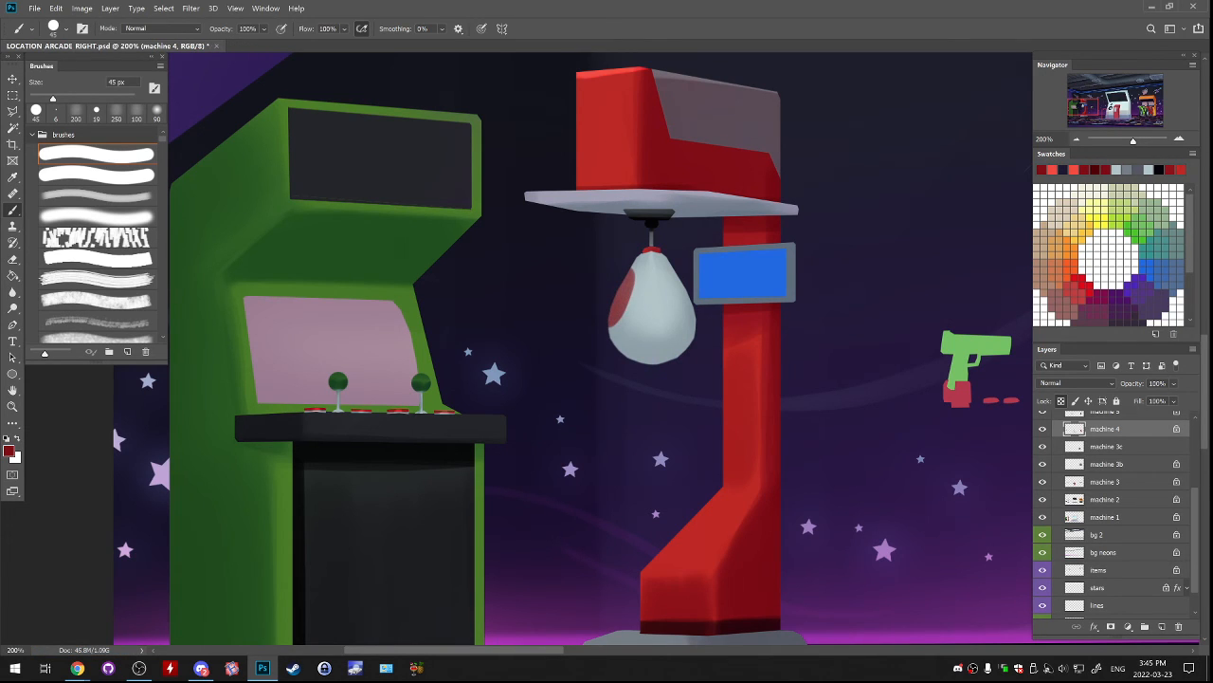
pyautogui.moveTo(667, 284)
pyautogui.mouseDown()
pyautogui.moveTo(657, 308)
pyautogui.moveTo(675, 290)
pyautogui.moveTo(662, 311)
pyautogui.moveTo(679, 301)
pyautogui.moveTo(682, 315)
pyautogui.moveTo(657, 277)
pyautogui.mouseUp()
pyautogui.hotkey('ctrl', 'z')
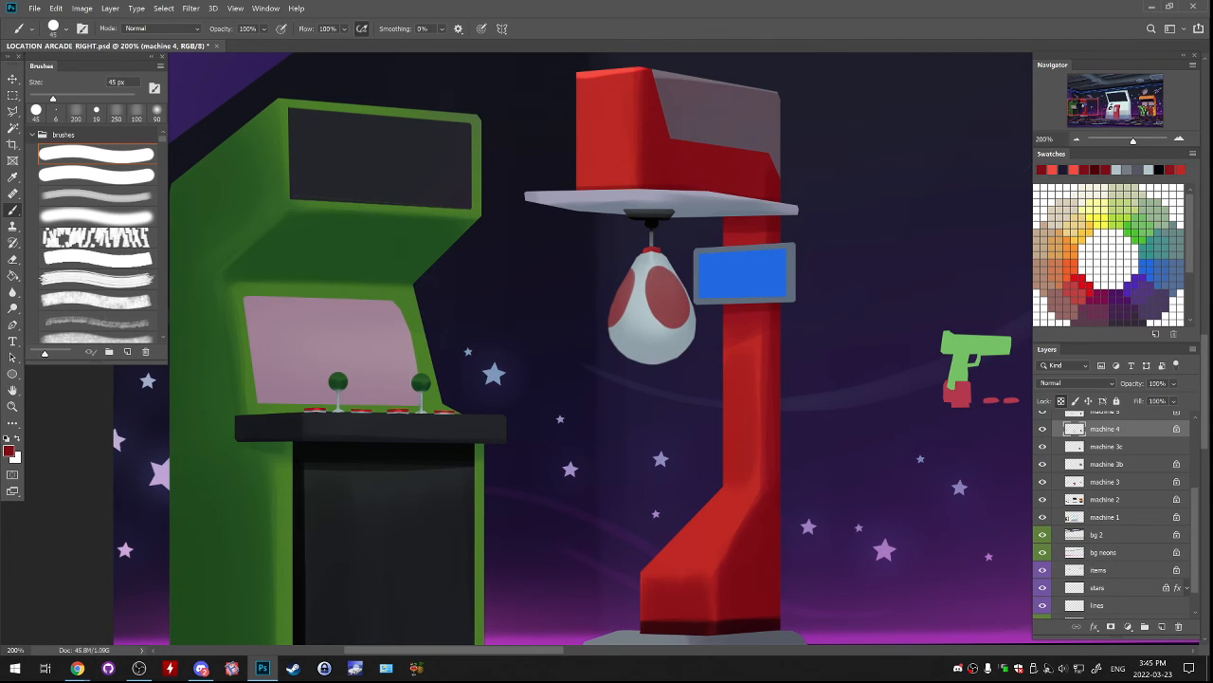
pyautogui.moveTo(626, 354); pyautogui.dragTo(681, 352)
pyautogui.hotkey('ctrl', 'z')
pyautogui.hotkey('ctrl', 'z')
# Try a thin black seam line down the middle of the punching bag with the brush at 9 px.
pyautogui.press('[')
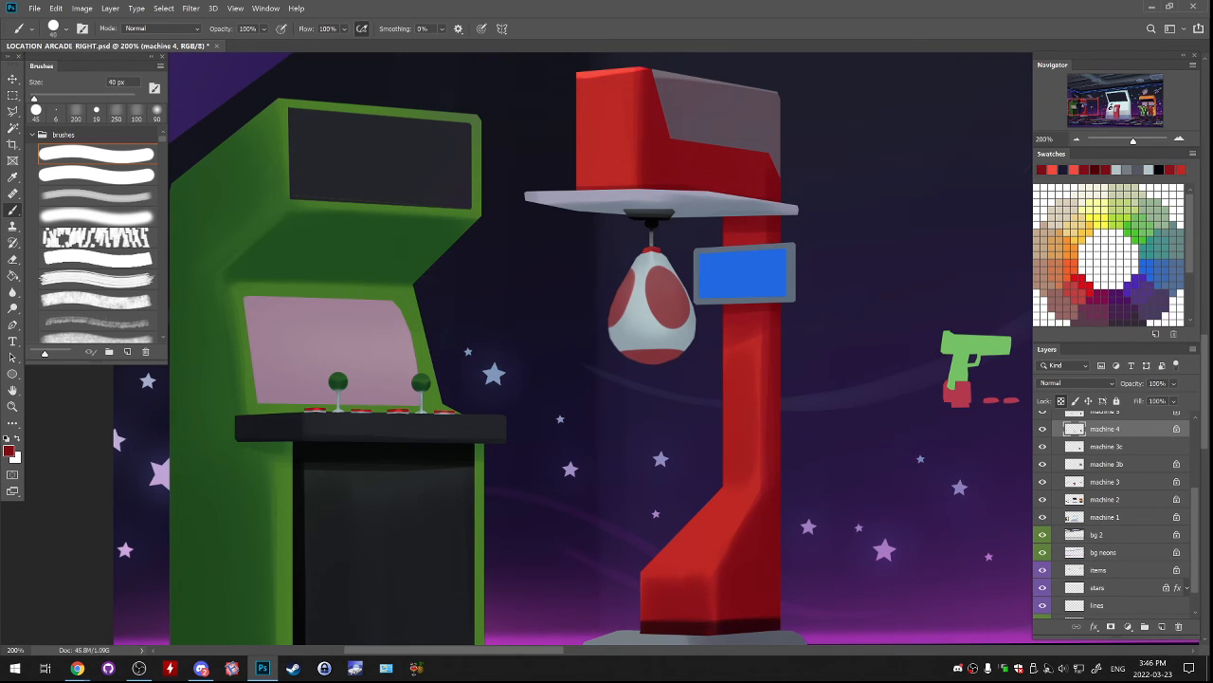
pyautogui.press('[')
pyautogui.press('[')
pyautogui.press('[')
pyautogui.press('[')
pyautogui.keyDown('alt'); pyautogui.click(652, 224); pyautogui.keyUp('alt')
pyautogui.moveTo(643, 257); pyautogui.dragTo(641, 357)
pyautogui.hotkey('ctrl', 'z')
# Try a gray seam down the middle of the bag with the brush enlarged to 30 px and a gray sampled from the blue screen's frame.
pyautogui.press(']')
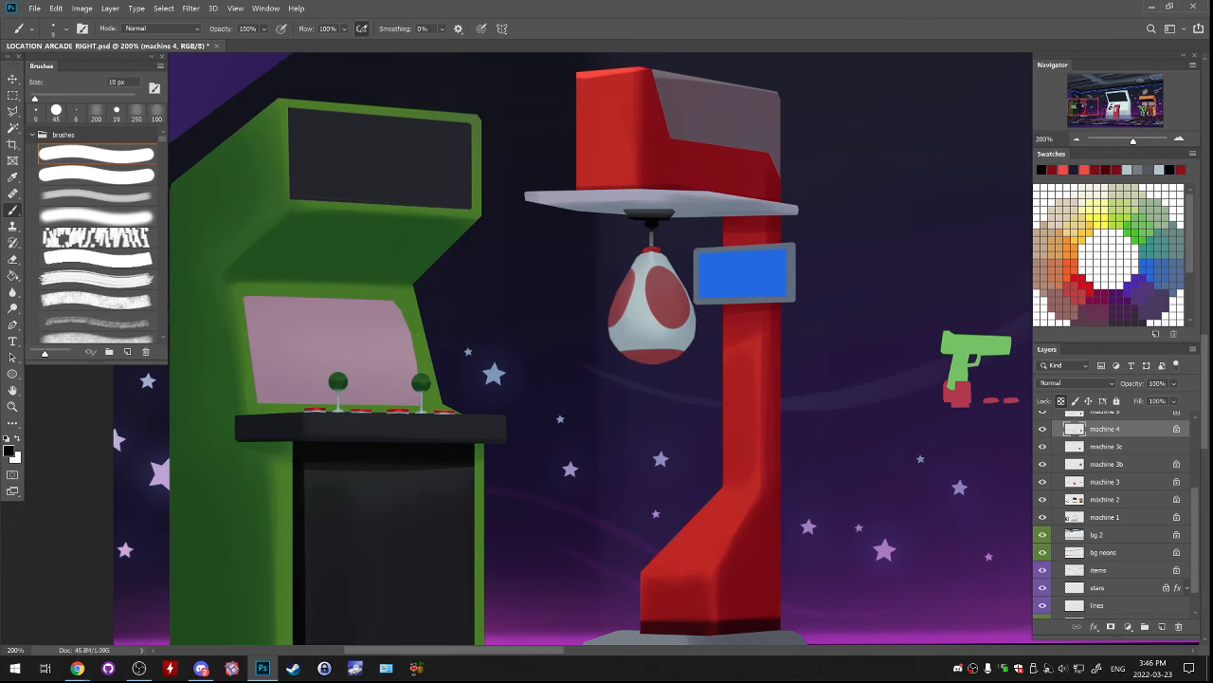
pyautogui.press(']')
pyautogui.press(']')
pyautogui.press(']')
pyautogui.press(']')
pyautogui.keyDown('alt'); pyautogui.click(698, 284); pyautogui.keyUp('alt')
pyautogui.moveTo(644, 258)
pyautogui.mouseDown()
pyautogui.moveTo(641, 358)
pyautogui.moveTo(639, 334)
pyautogui.mouseUp()
pyautogui.hotkey('ctrl', 'z')
# Try darker versions of the bag's central seam using the gray sampled from the bag's mount.
pyautogui.hotkey('ctrl', 'z')
pyautogui.keyDown('alt'); pyautogui.click(649, 214); pyautogui.keyUp('alt')
pyautogui.hotkey('ctrl', 'z')
pyautogui.moveTo(642, 257); pyautogui.dragTo(642, 347)
pyautogui.hotkey('ctrl', 'z')
pyautogui.hotkey('ctrl', 'z')
pyautogui.moveTo(640, 256); pyautogui.dragTo(638, 348)
pyautogui.hotkey('ctrl', 'z')
pyautogui.hotkey('ctrl', 'z')
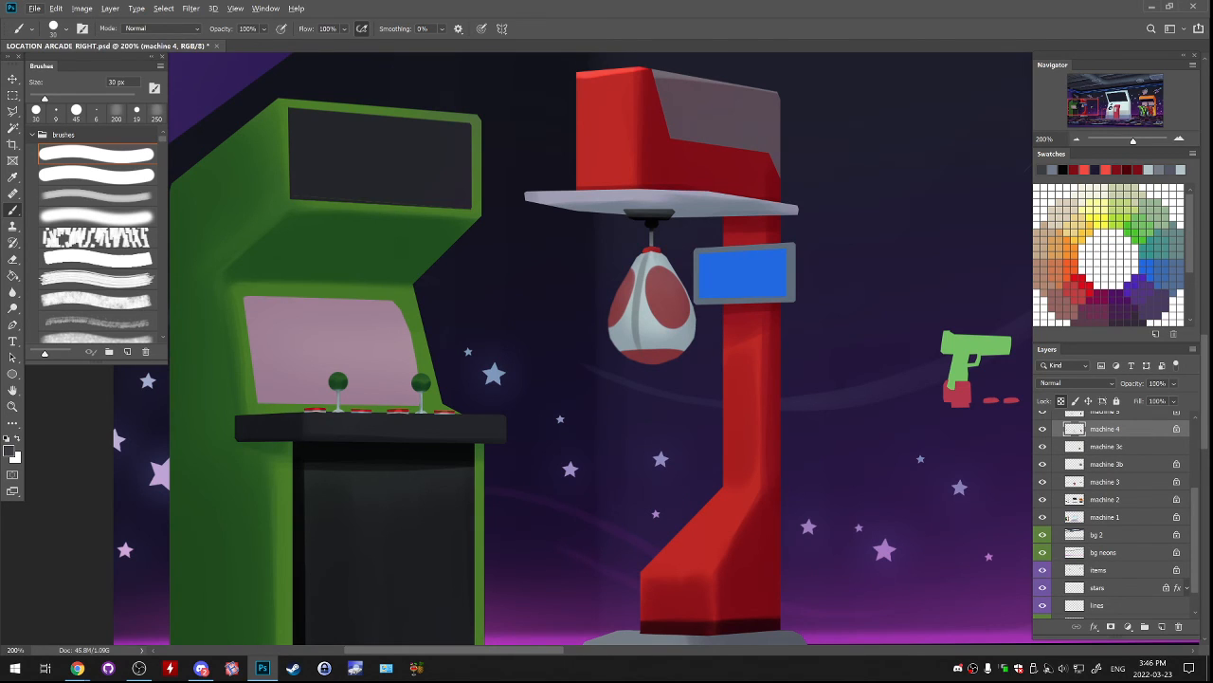
# Try sampled red strokes at the bag's lower middle and around its red top cap with the 30 px brush.
pyautogui.keyDown('alt'); pyautogui.click(652, 250); pyautogui.keyUp('alt')
pyautogui.moveTo(642, 322); pyautogui.dragTo(640, 350)
pyautogui.hotkey('ctrl', 'z')
pyautogui.hotkey('ctrl', 'z')
pyautogui.hotkey('ctrl', 'z')
pyautogui.moveTo(646, 256)
pyautogui.mouseDown()
pyautogui.moveTo(638, 279)
pyautogui.moveTo(664, 254)
pyautogui.mouseUp()
pyautogui.hotkey('ctrl', 'z')
# Try a second dark seam down the bag's right side and undo it together with the central seam and bottom spot.
pyautogui.keyDown('alt'); pyautogui.click(651, 223); pyautogui.keyUp('alt')
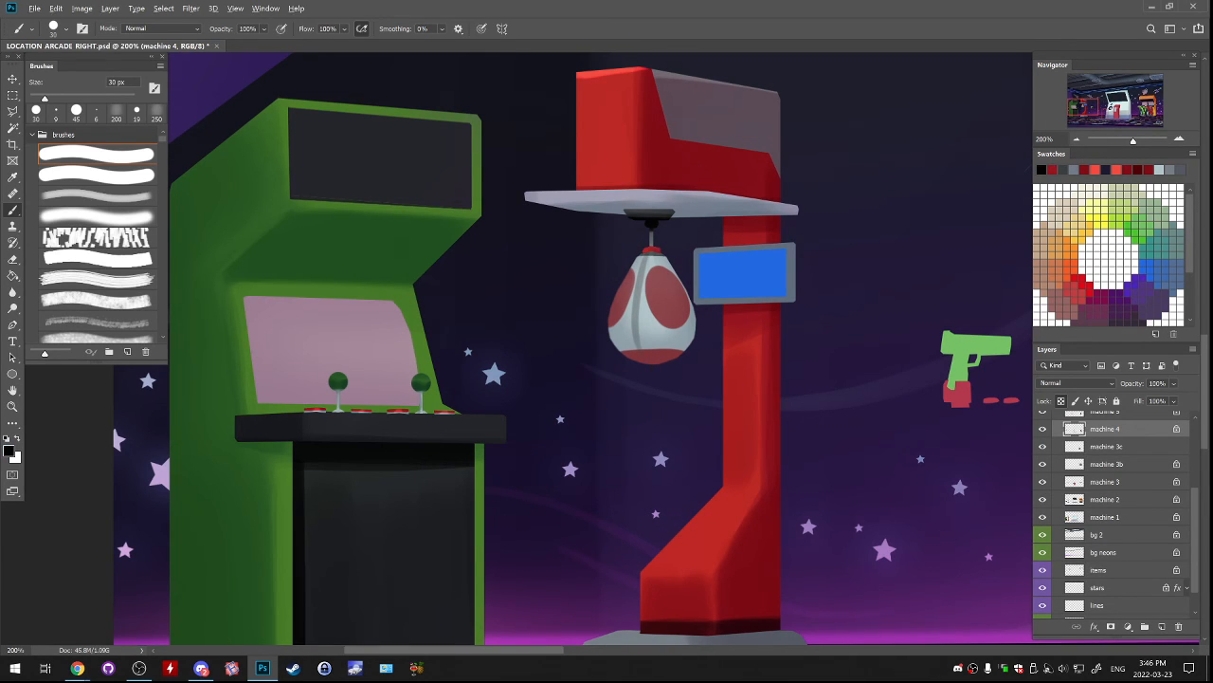
pyautogui.keyDown('alt'); pyautogui.click(649, 215); pyautogui.keyUp('alt')
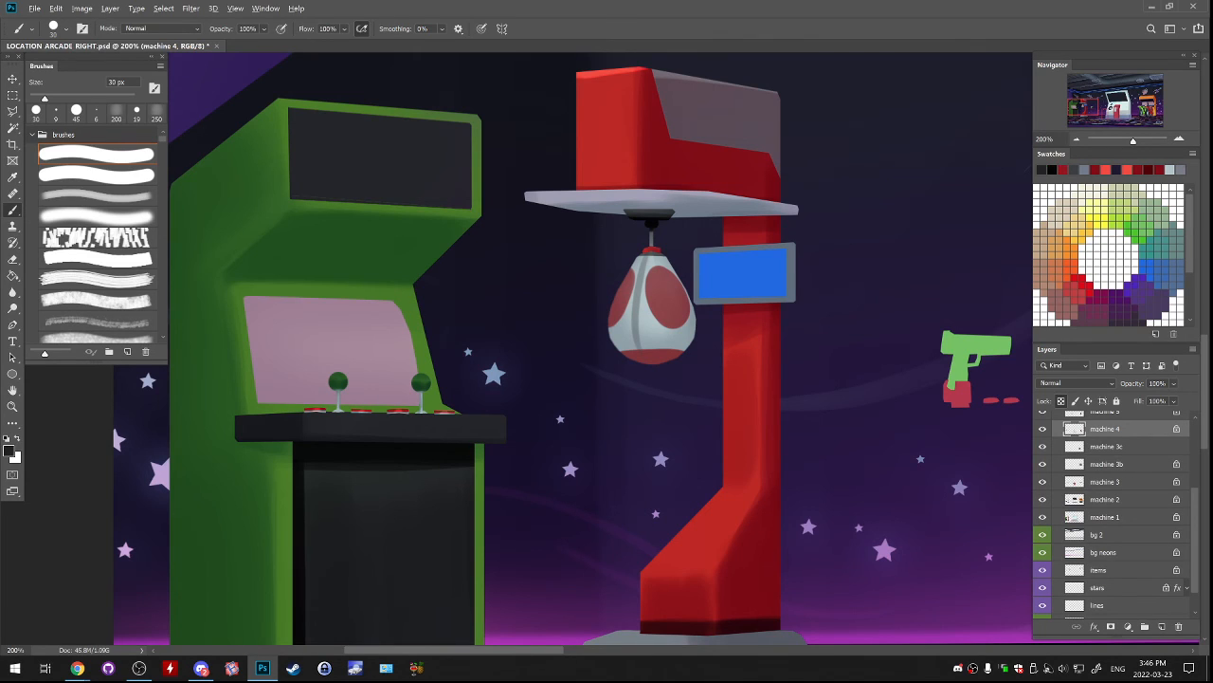
pyautogui.moveTo(656, 258)
pyautogui.mouseDown()
pyautogui.moveTo(673, 282)
pyautogui.moveTo(679, 349)
pyautogui.mouseUp()
pyautogui.hotkey('ctrl', 'z')
pyautogui.hotkey('ctrl', 'z')
pyautogui.moveTo(676, 289); pyautogui.dragTo(670, 358)
pyautogui.hotkey('ctrl', 'z')
pyautogui.hotkey('ctrl', 'z')
pyautogui.hotkey('ctrl', 'z')
pyautogui.hotkey('ctrl', 'z')
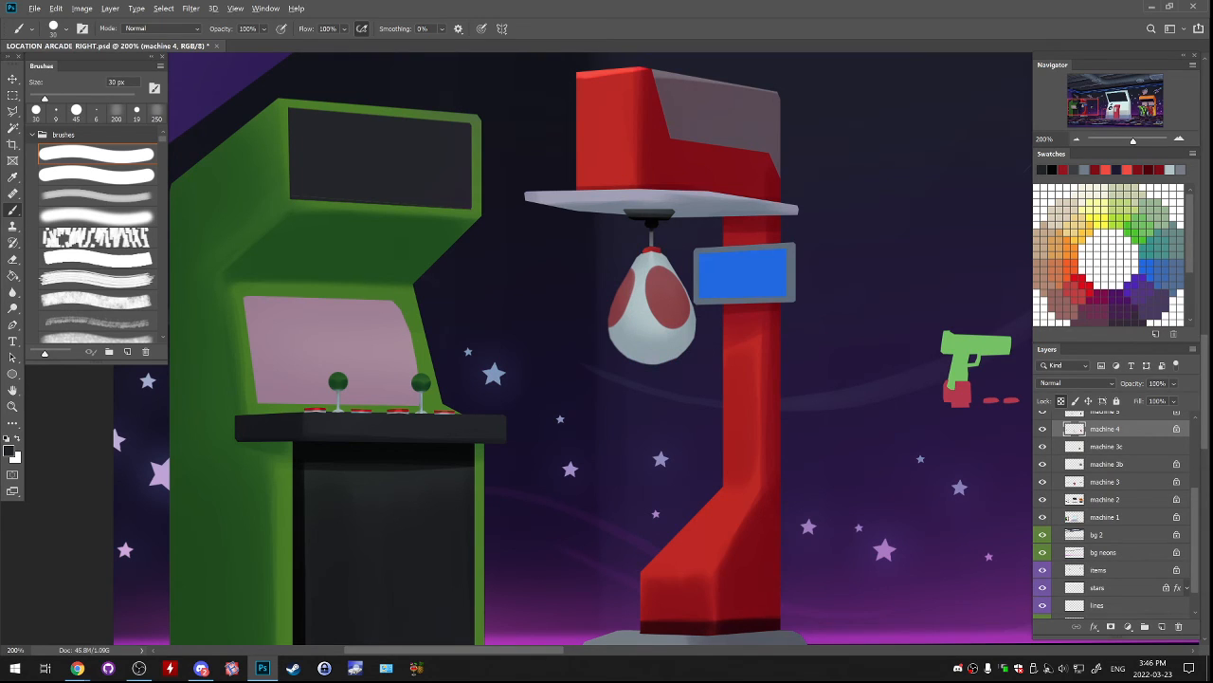
# Try repainting the red spot at the bottom of the bag with the 30 px brush and reds sampled from the column.
pyautogui.keyDown('alt'); pyautogui.click(672, 309); pyautogui.keyUp('alt')
pyautogui.press('d')
pyautogui.moveTo(626, 353)
pyautogui.mouseDown()
pyautogui.moveTo(678, 357)
pyautogui.moveTo(650, 362)
pyautogui.mouseUp()
pyautogui.hotkey('ctrl', 'z')
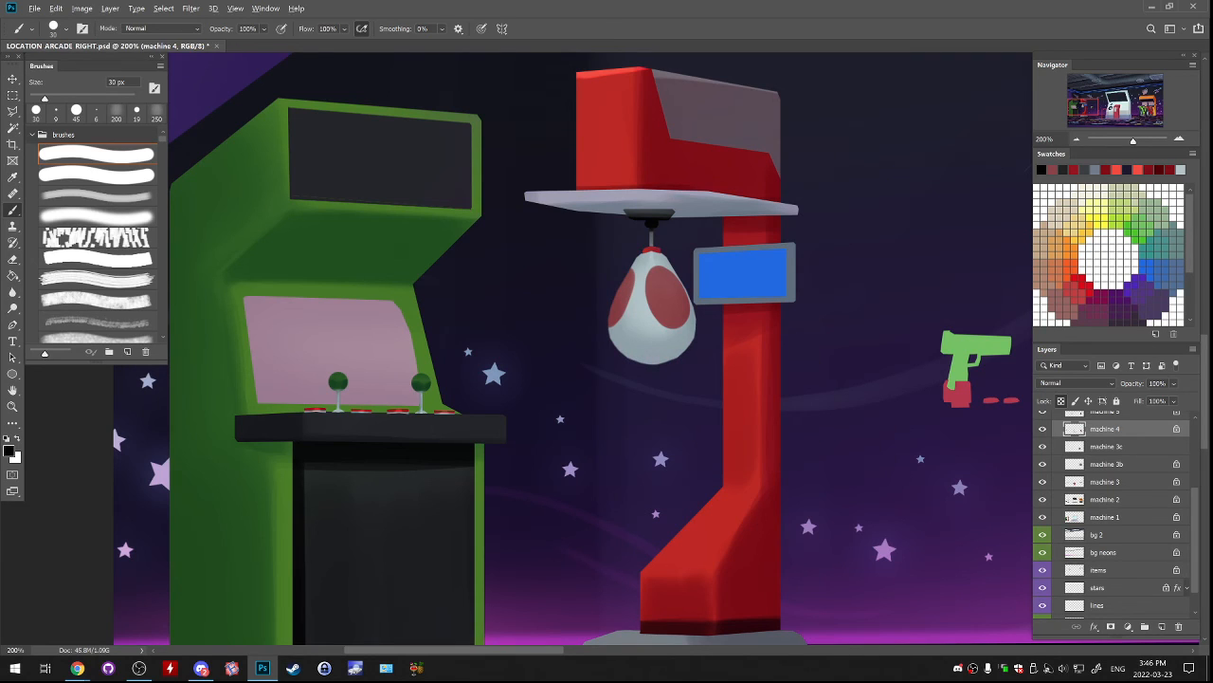
pyautogui.keyDown('alt'); pyautogui.click(743, 347); pyautogui.keyUp('alt')
pyautogui.keyDown('alt'); pyautogui.click(744, 353); pyautogui.keyUp('alt')
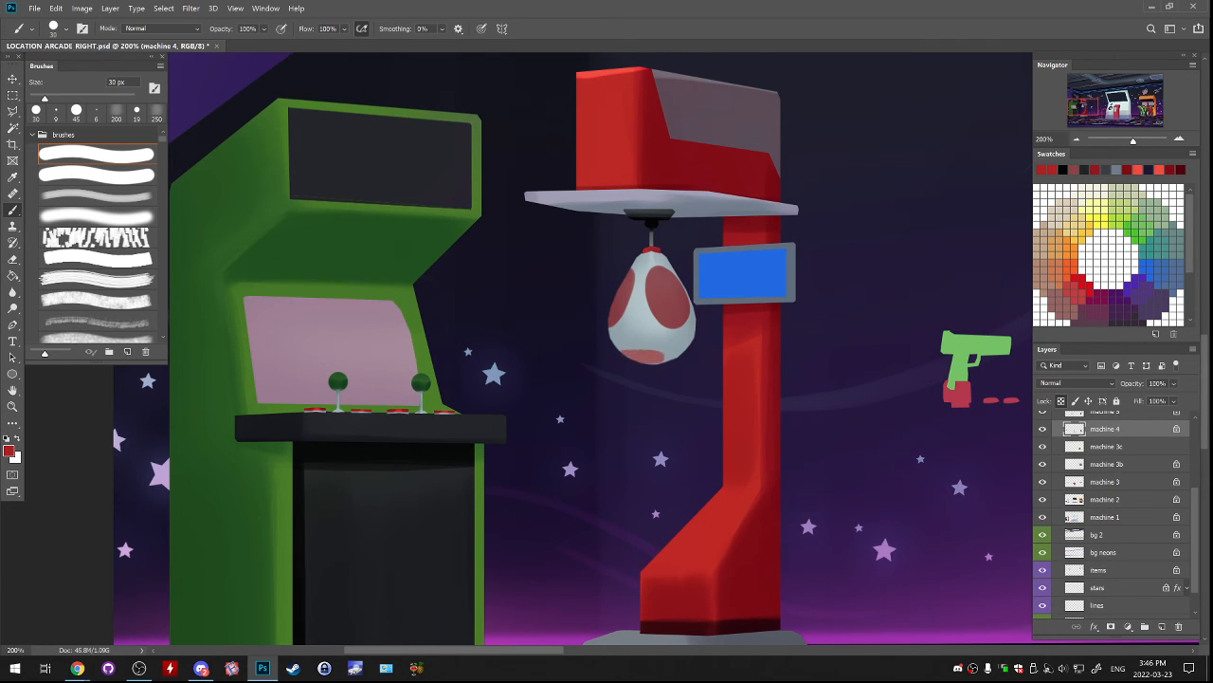
pyautogui.keyDown('alt'); pyautogui.click(755, 559); pyautogui.keyUp('alt')
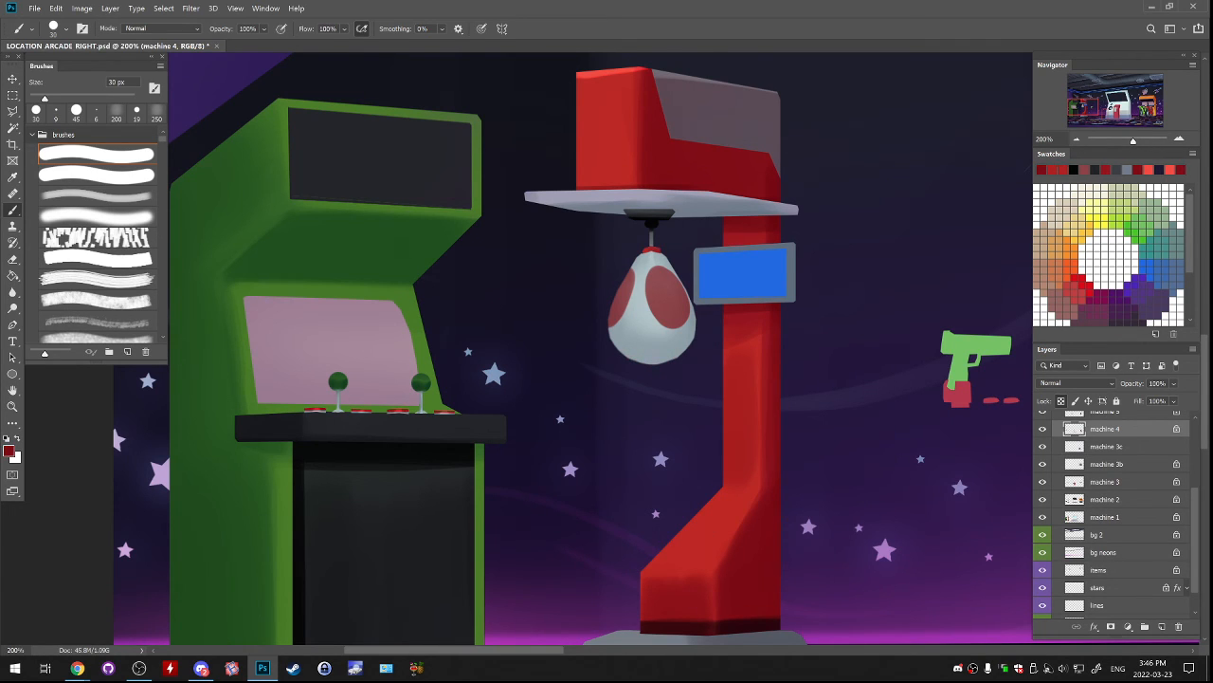
# Try dark red spots at the bag's bottom and reworked spots on its left and right sides with the 50 px brush.
pyautogui.press(']')
pyautogui.press(']')
pyautogui.moveTo(625, 356)
pyautogui.mouseDown()
pyautogui.moveTo(673, 358)
pyautogui.moveTo(625, 355)
pyautogui.moveTo(659, 362)
pyautogui.mouseUp()
pyautogui.hotkey('ctrl', 'z')
pyautogui.hotkey('ctrl', 'z')
pyautogui.moveTo(612, 321); pyautogui.dragTo(622, 283)
pyautogui.hotkey('ctrl', 'z')
pyautogui.hotkey('ctrl', 'z')
pyautogui.moveTo(687, 316); pyautogui.dragTo(674, 282)
pyautogui.hotkey('ctrl', 'z')
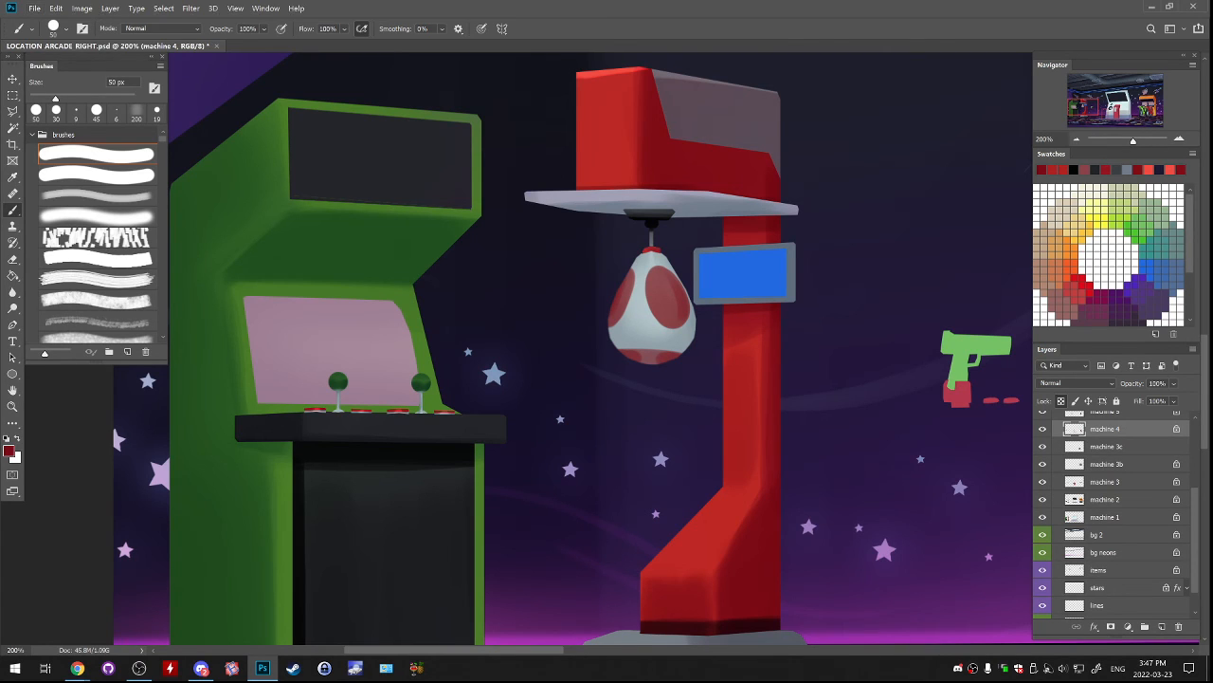
# Try a white seam highlight down the middle of the bag with the brush at 25 px.
pyautogui.press('x')
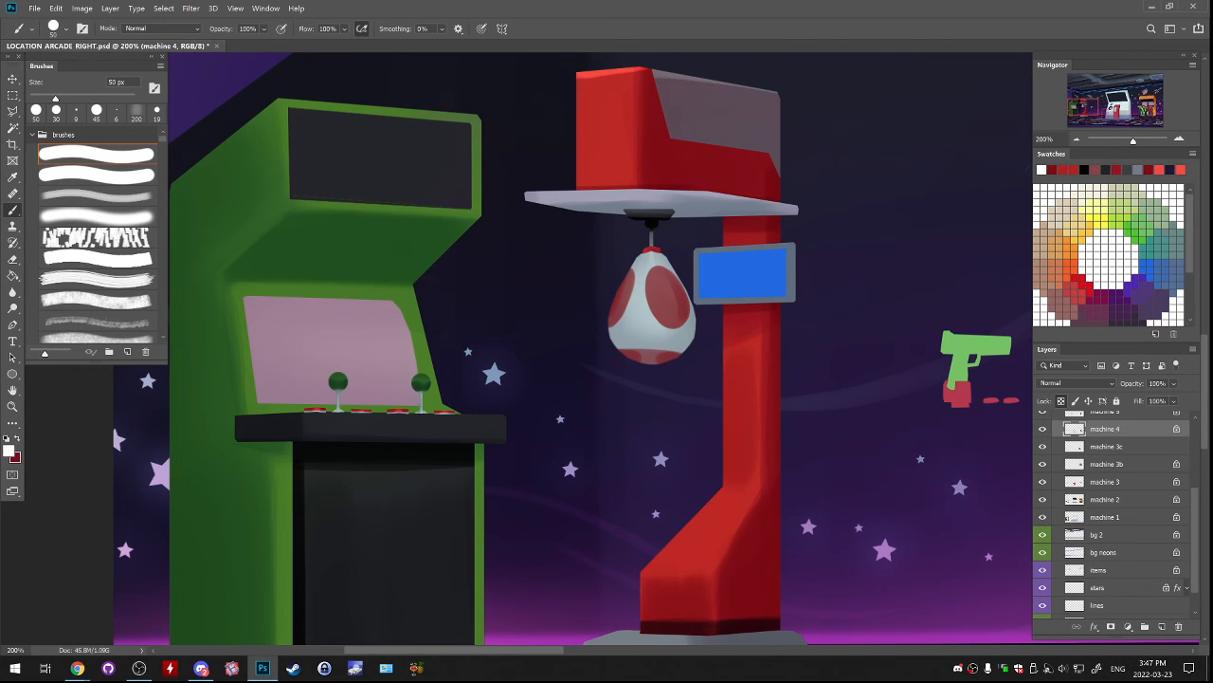
pyautogui.press('[')
pyautogui.press('[')
pyautogui.press('[')
pyautogui.press('[')
pyautogui.hotkey('ctrl', 'z')
pyautogui.moveTo(643, 266); pyautogui.dragTo(638, 344)
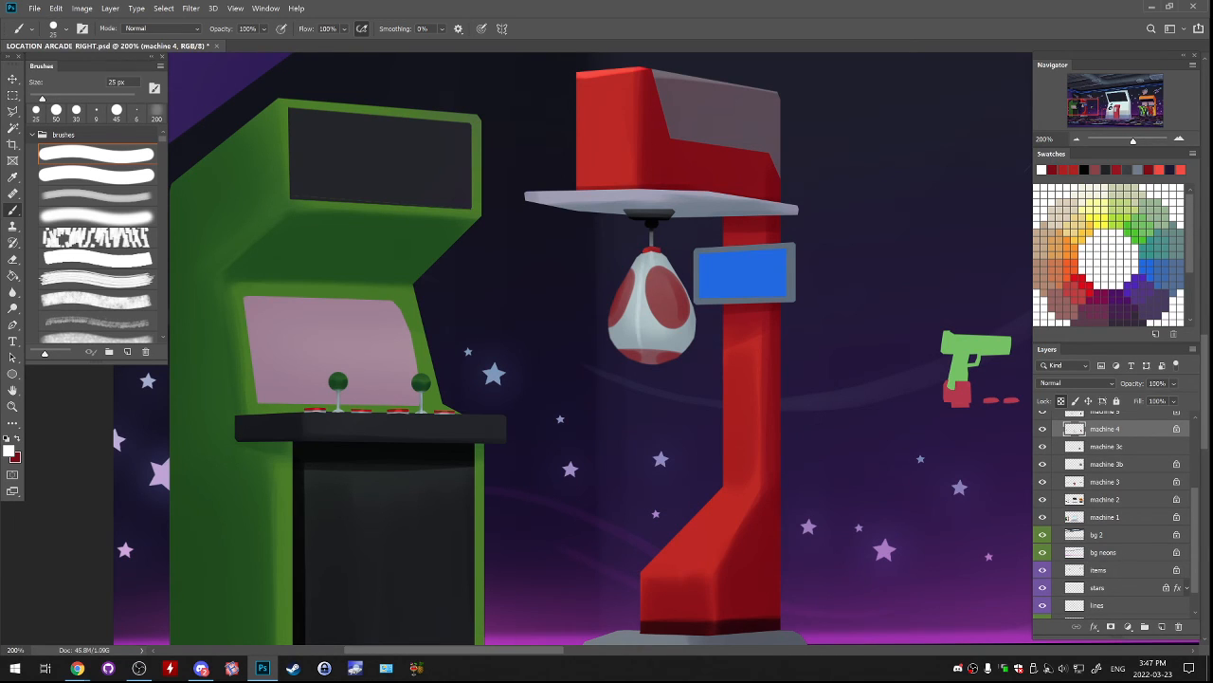
# Try a second white seam highlight curving down the bag's right side.
pyautogui.moveTo(672, 274); pyautogui.dragTo(677, 357)
pyautogui.hotkey('ctrl', 'z')
pyautogui.moveTo(672, 274); pyautogui.dragTo(676, 342)
pyautogui.hotkey('ctrl', 'z')
pyautogui.hotkey('ctrl', 'z')
# Check the bag in the full scene and undo all its red spots and seam strokes.
pyautogui.hotkey('ctrl', '-')
pyautogui.hotkey('ctrl', '-')
pyautogui.hotkey('ctrl', '-')
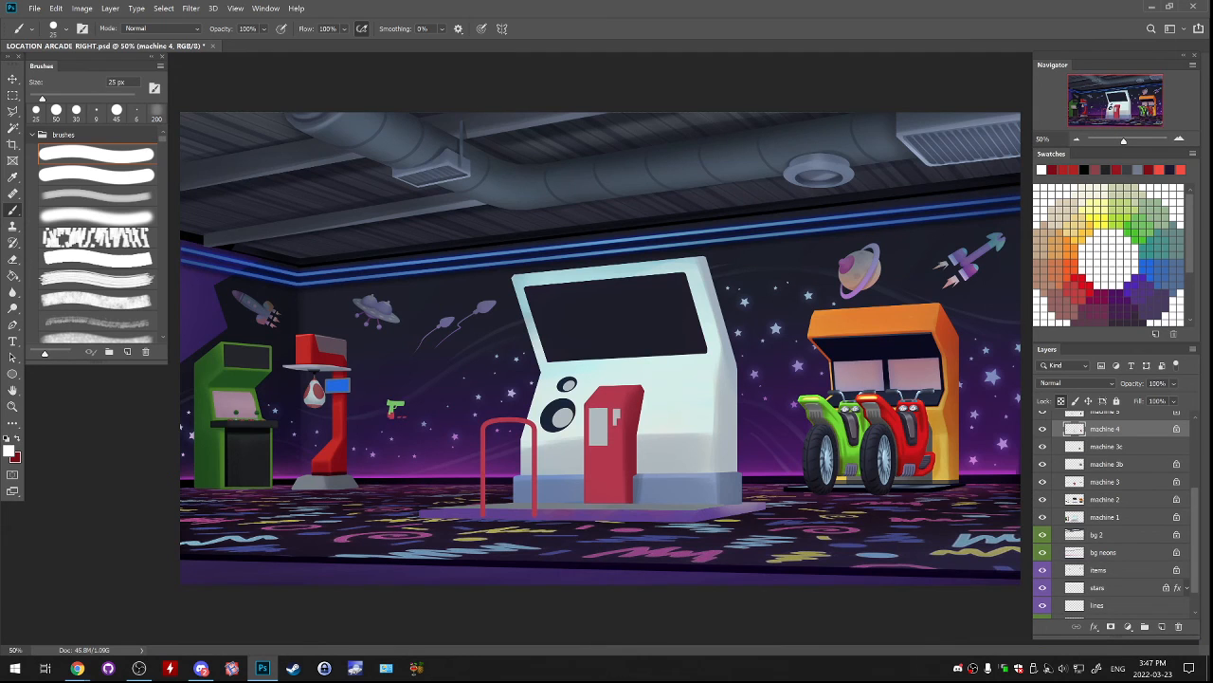
pyautogui.hotkey('ctrl', 'z')
pyautogui.hotkey('ctrl', 'z')
pyautogui.hotkey('ctrl', 'z')
# Sample the black of the punching bag's mount as the painting colour.
pyautogui.hotkey('ctrl', '+')
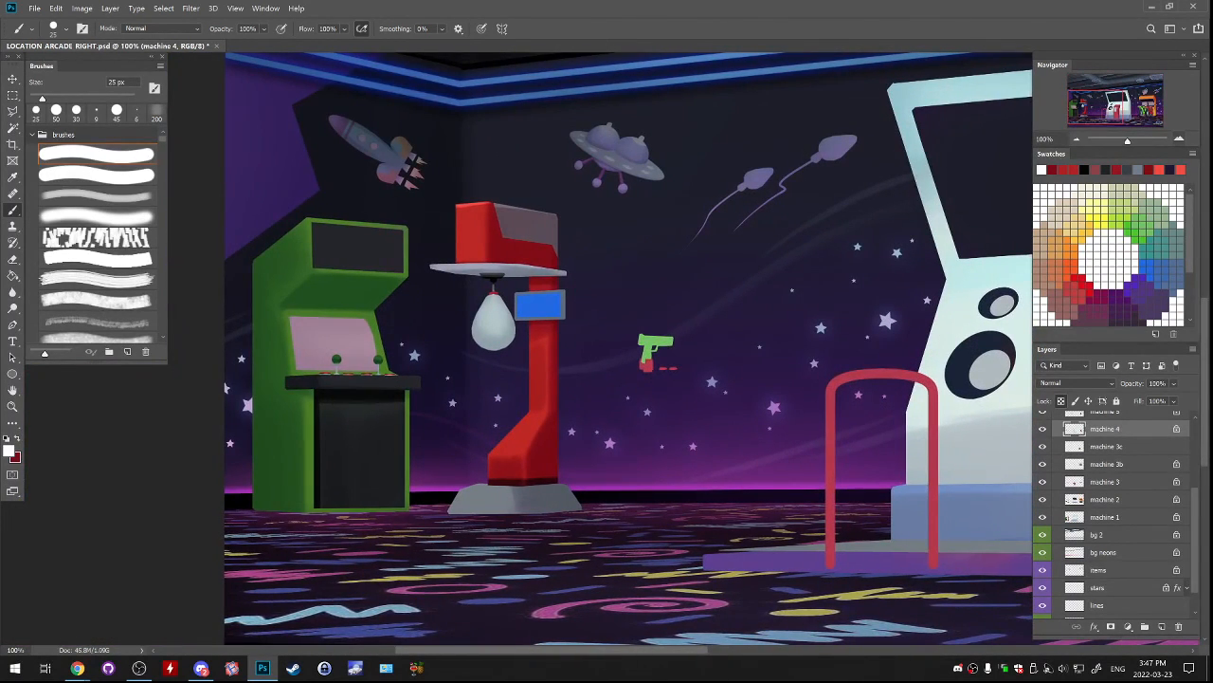
pyautogui.hotkey('ctrl', '+')
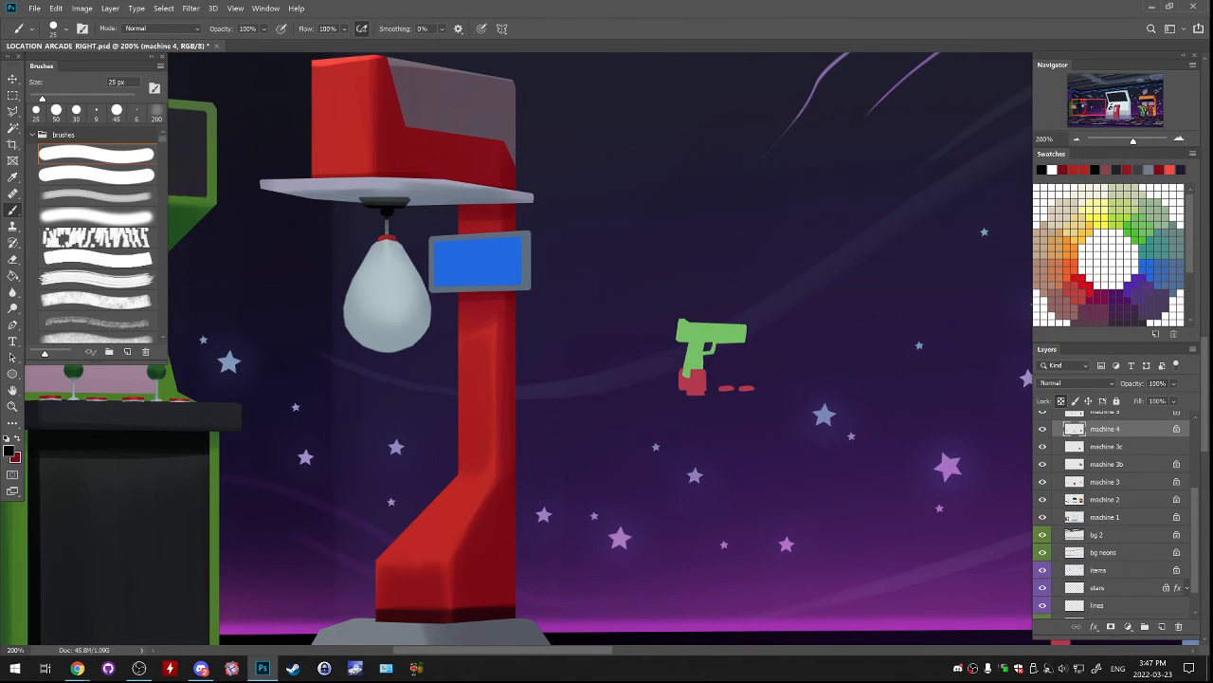
pyautogui.scroll(3, 1116, 514)
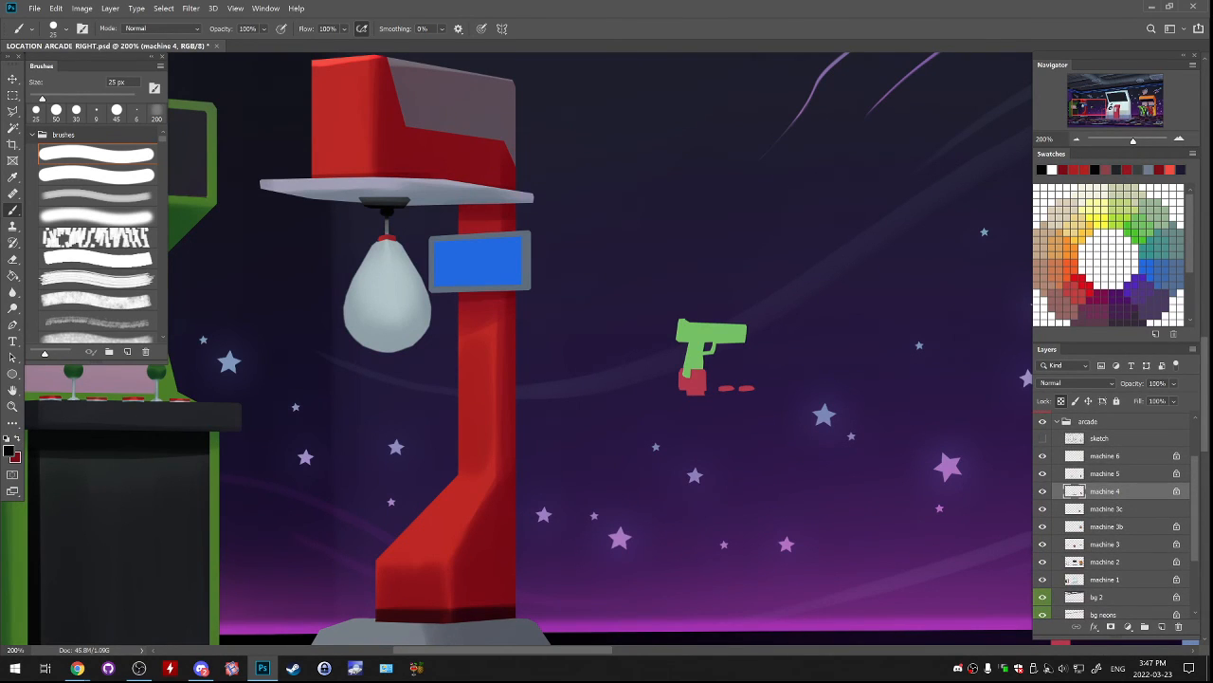
pyautogui.moveTo(606, 407); pyautogui.dragTo(611, 341)
pyautogui.keyDown('alt'); pyautogui.click(474, 125); pyautogui.keyUp('alt')
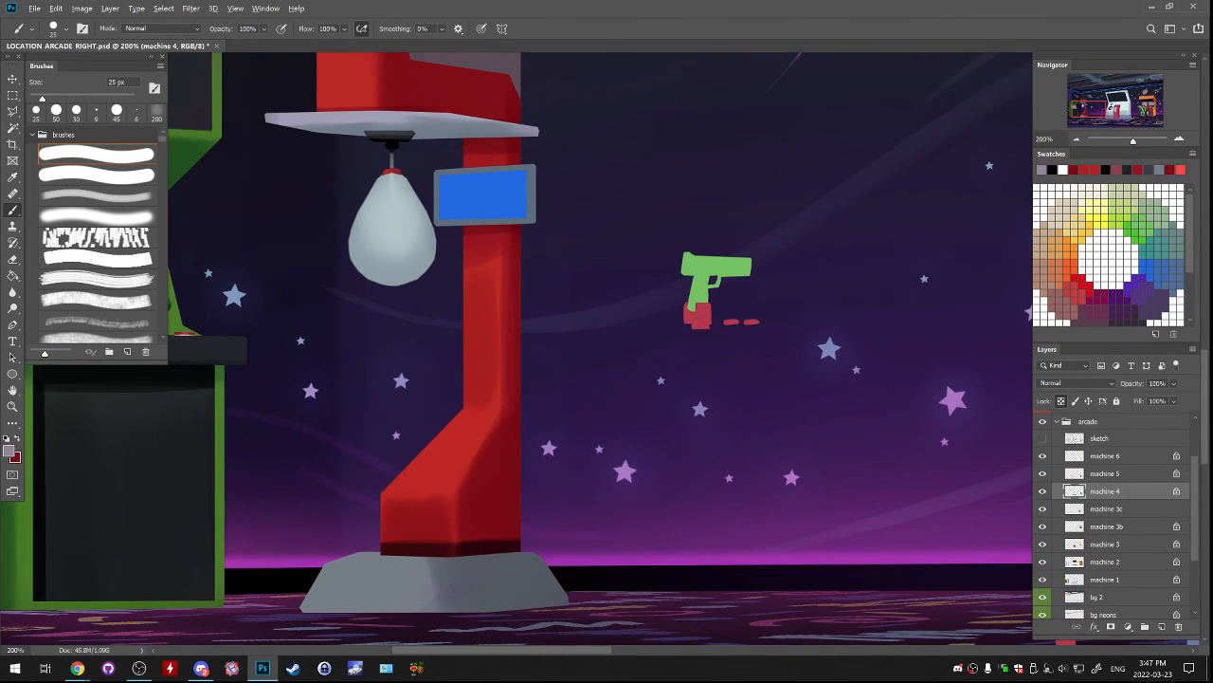
pyautogui.keyDown('alt'); pyautogui.click(418, 548); pyautogui.keyUp('alt')
pyautogui.keyDown('alt'); pyautogui.click(391, 145); pyautogui.keyUp('alt')
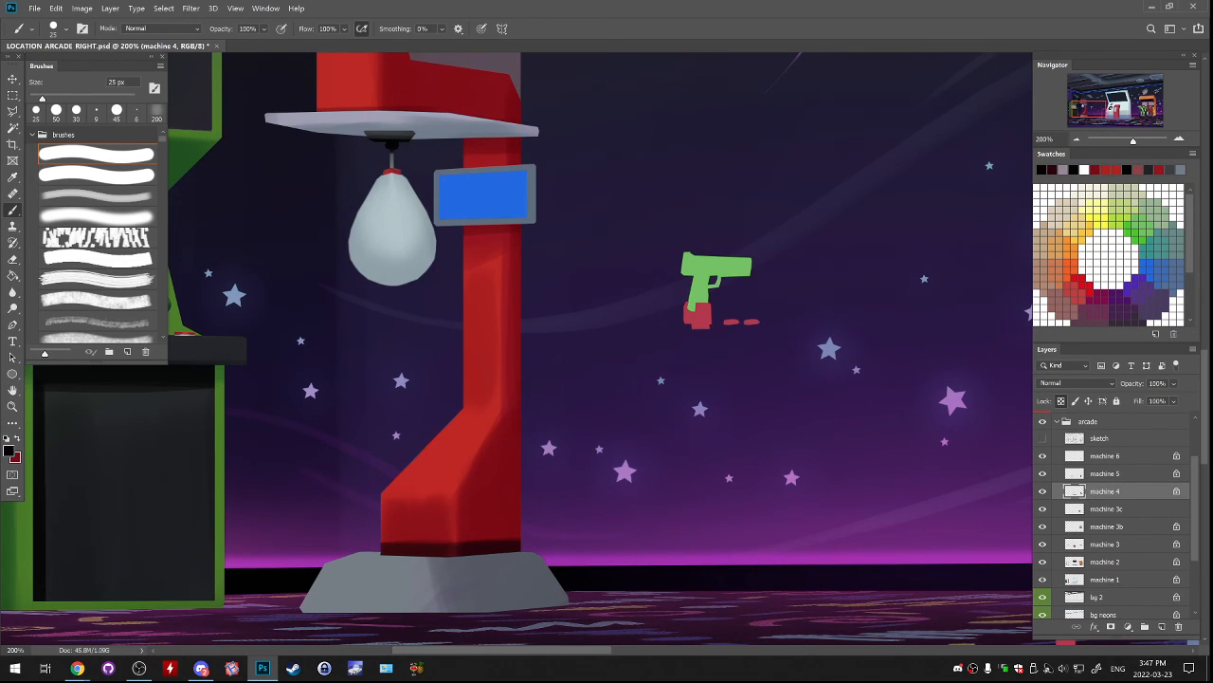
# Toggle the machine layers' visibility to identify the one holding the small monitor's frame, and make machine 2 the active layer.
pyautogui.click(1043, 473)
pyautogui.click(1043, 473)
pyautogui.click(1043, 491)
pyautogui.click(1043, 491)
pyautogui.click(1042, 509)
pyautogui.click(1043, 509)
pyautogui.click(1042, 526)
pyautogui.click(1043, 526)
pyautogui.moveTo(1043, 544); pyautogui.dragTo(1043, 456)
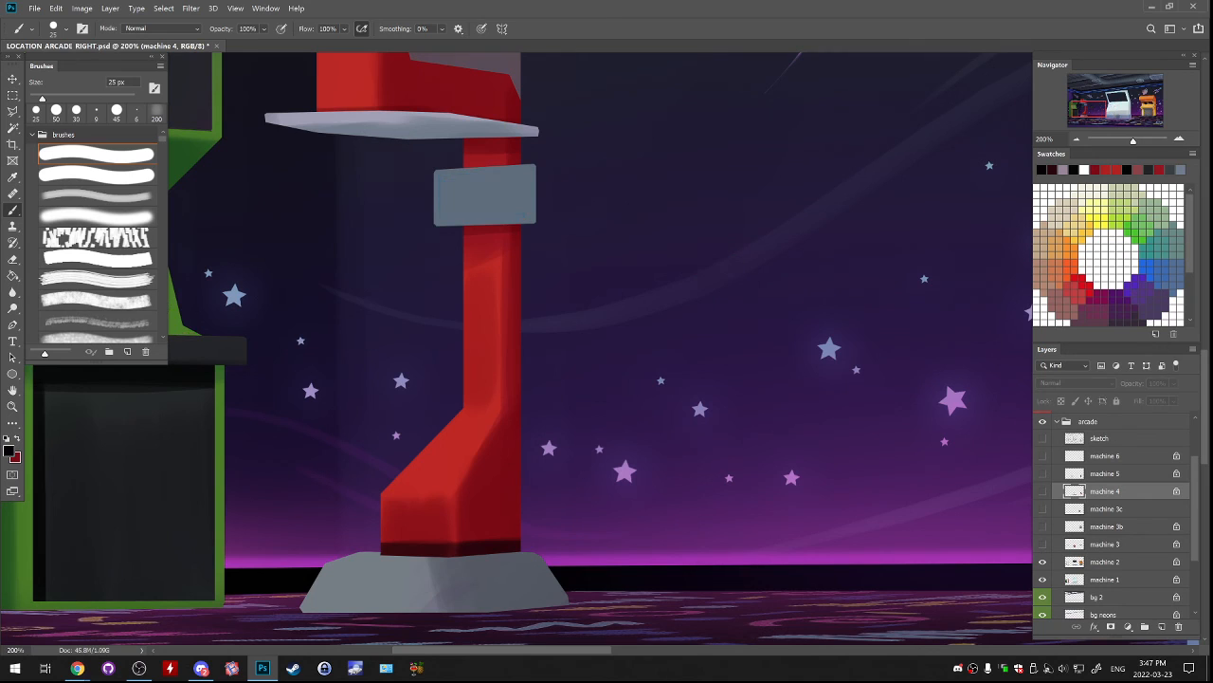
pyautogui.click(1042, 561)
pyautogui.click(1042, 561)
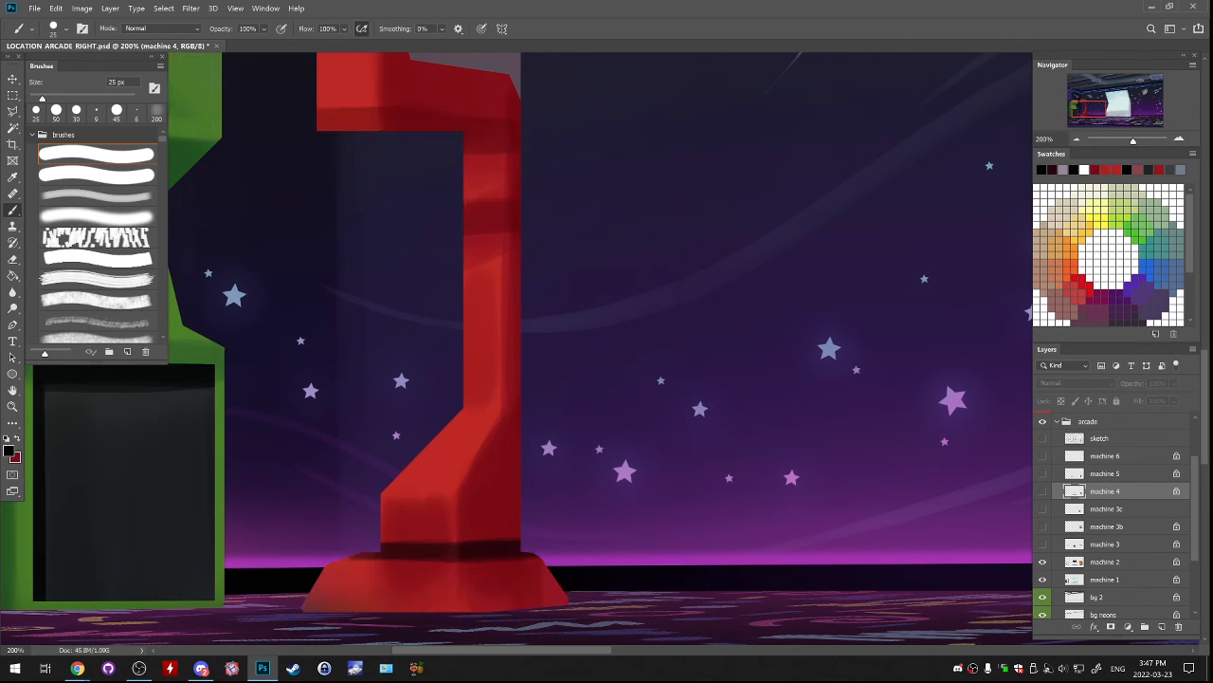
pyautogui.moveTo(1043, 544); pyautogui.dragTo(1043, 456)
pyautogui.click(1106, 561)
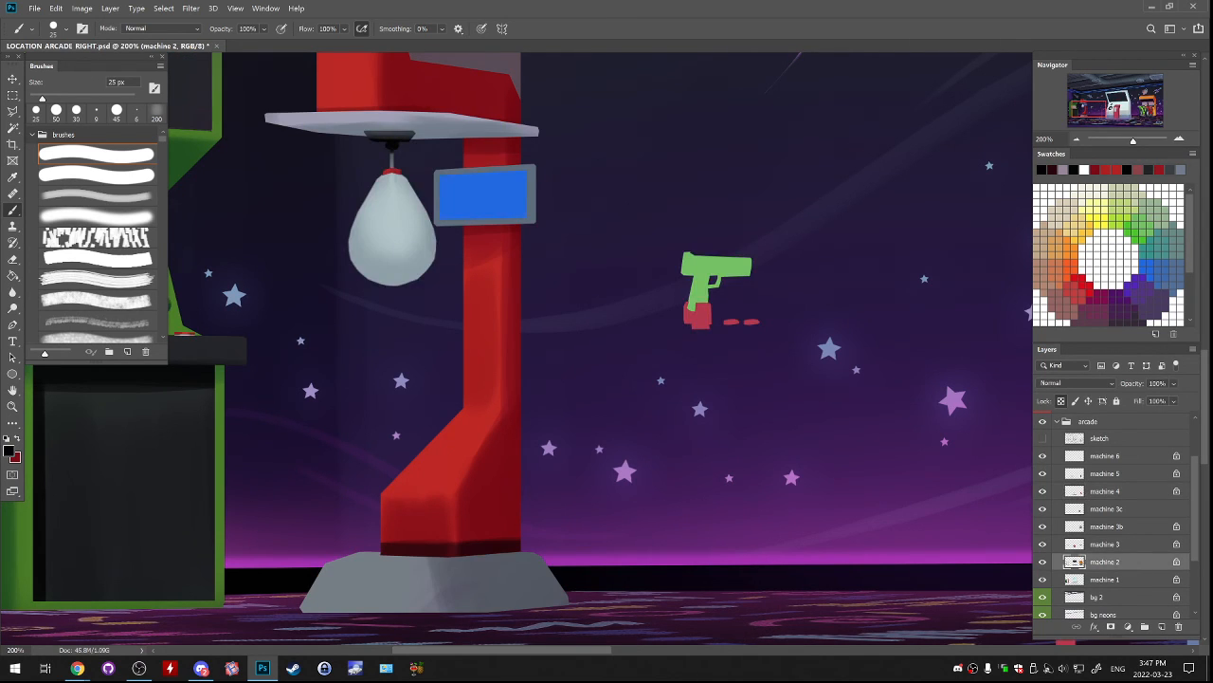
# Paint the grey frame around the punching machine's blue screen black with the brush at 40 px.
pyautogui.moveTo(474, 223)
pyautogui.mouseDown()
pyautogui.moveTo(448, 224)
pyautogui.moveTo(440, 173)
pyautogui.moveTo(520, 168)
pyautogui.mouseUp()
pyautogui.hotkey('ctrl', 'z')
pyautogui.press(']')
pyautogui.press(']')
pyautogui.press(']')
pyautogui.moveTo(438, 174); pyautogui.dragTo(535, 176)
pyautogui.moveTo(435, 184)
pyautogui.mouseDown()
pyautogui.moveTo(435, 217)
pyautogui.moveTo(531, 220)
pyautogui.mouseUp()
pyautogui.press('d')
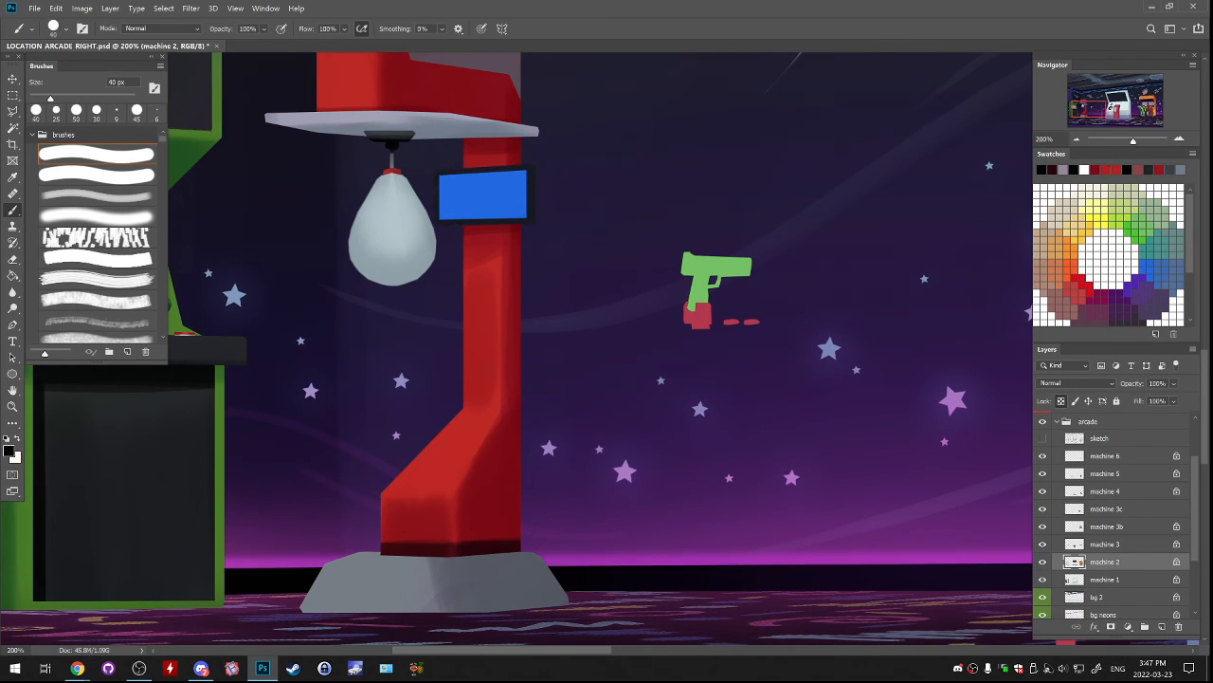
pyautogui.moveTo(436, 222); pyautogui.dragTo(531, 222)
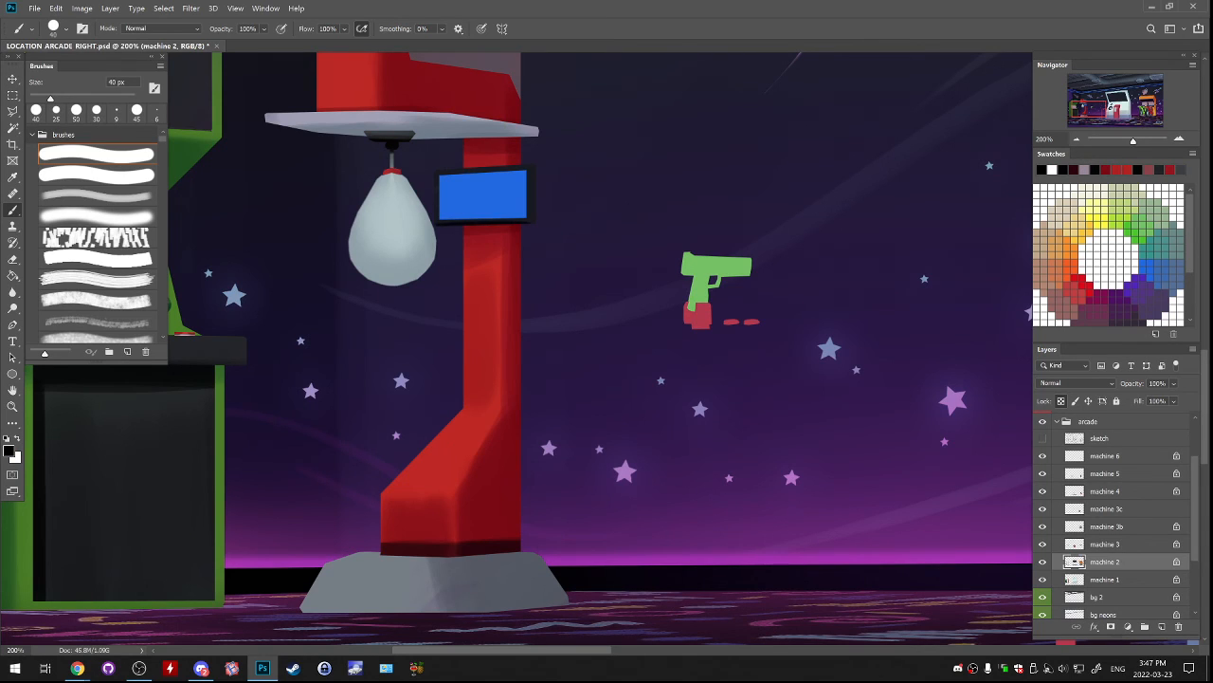
pyautogui.moveTo(437, 172)
pyautogui.mouseDown()
pyautogui.moveTo(531, 170)
pyautogui.moveTo(535, 218)
pyautogui.mouseUp()
# Activate the machine 3 layer holding the blue screen and set the foreground colour to a dark reddish brown.
pyautogui.click(1043, 544)
pyautogui.click(1043, 544)
pyautogui.click(1106, 544)
pyautogui.keyDown('alt'); pyautogui.click(483, 195); pyautogui.keyUp('alt')
pyautogui.click(9, 451)
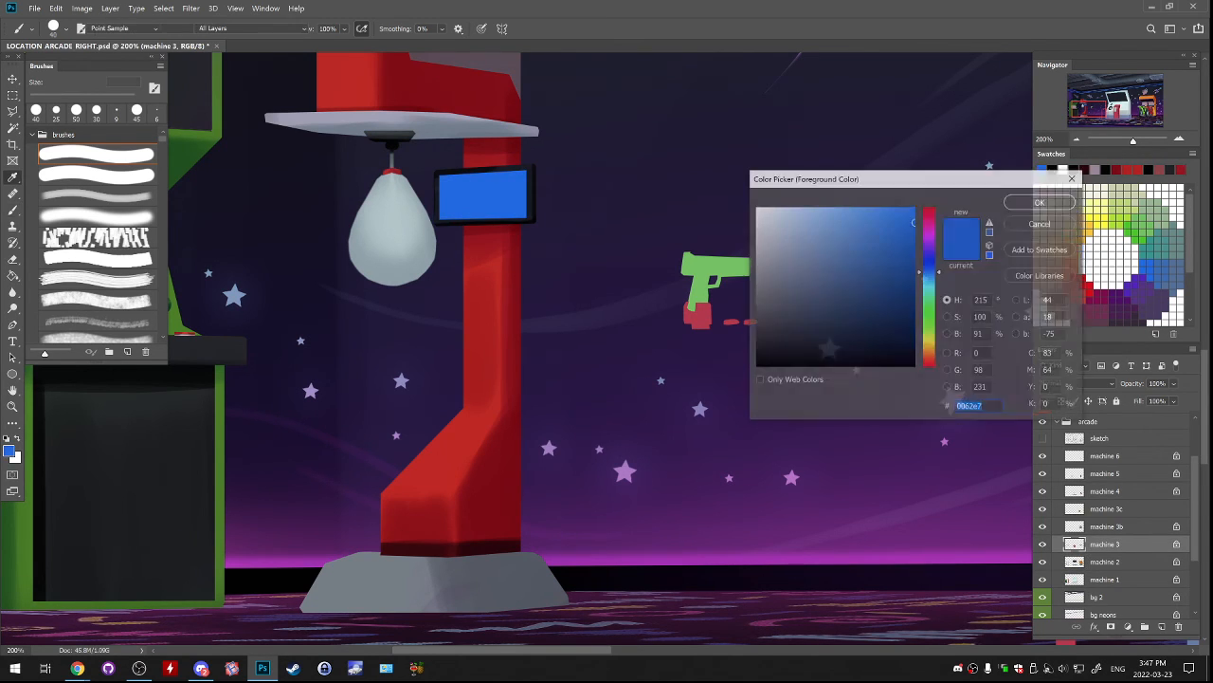
pyautogui.click(930, 359)
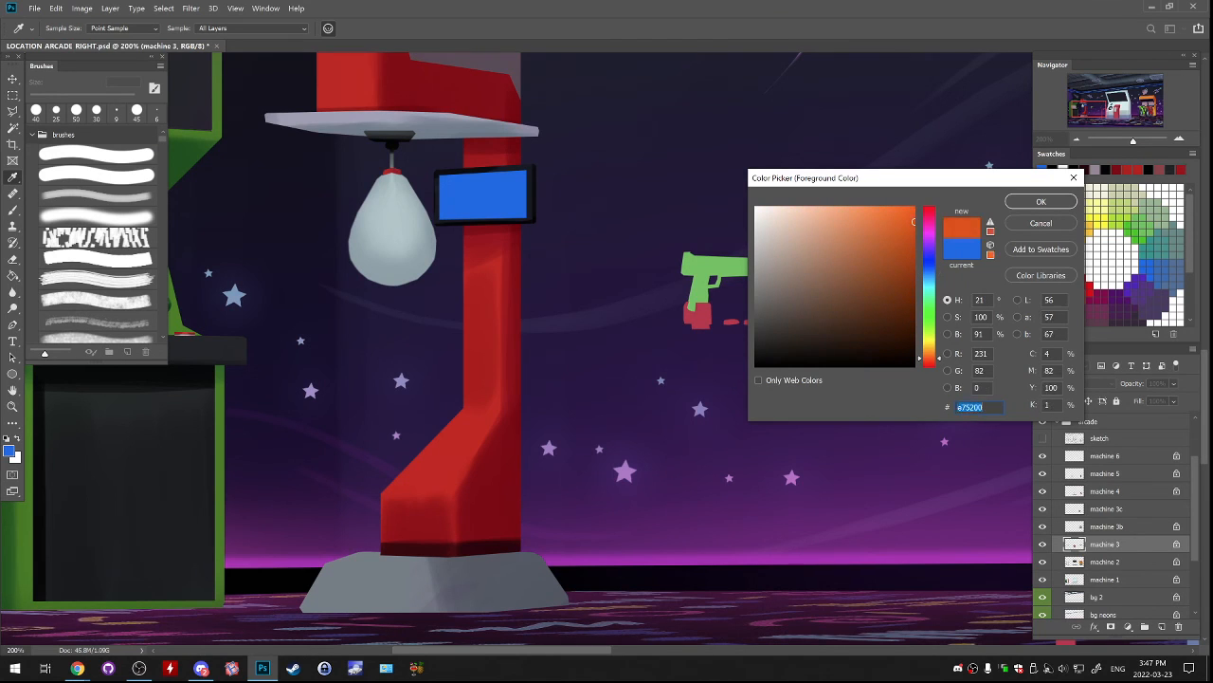
pyautogui.click(897, 323)
pyautogui.moveTo(930, 359); pyautogui.dragTo(930, 363)
pyautogui.moveTo(895, 323); pyautogui.dragTo(875, 301)
pyautogui.press('Return')
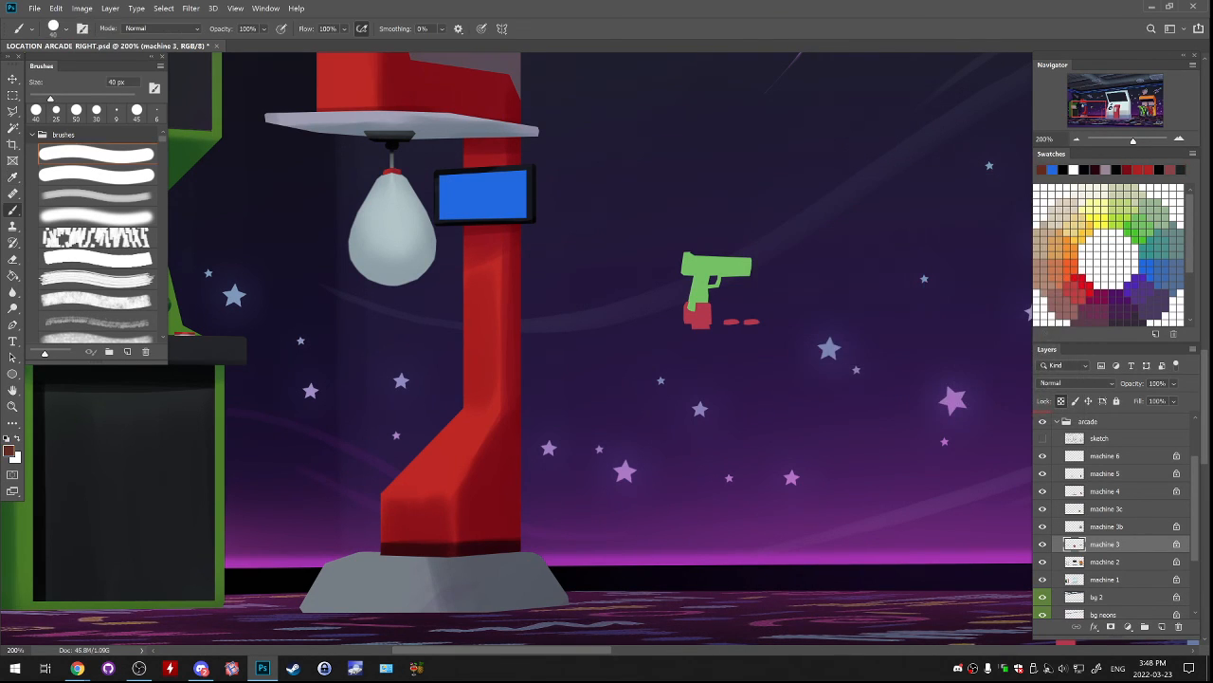
# Cover the punching machine's blue screen with the dark reddish brown using the soft brush at 60 px.
pyautogui.press(']')
pyautogui.press(']')
pyautogui.press(']')
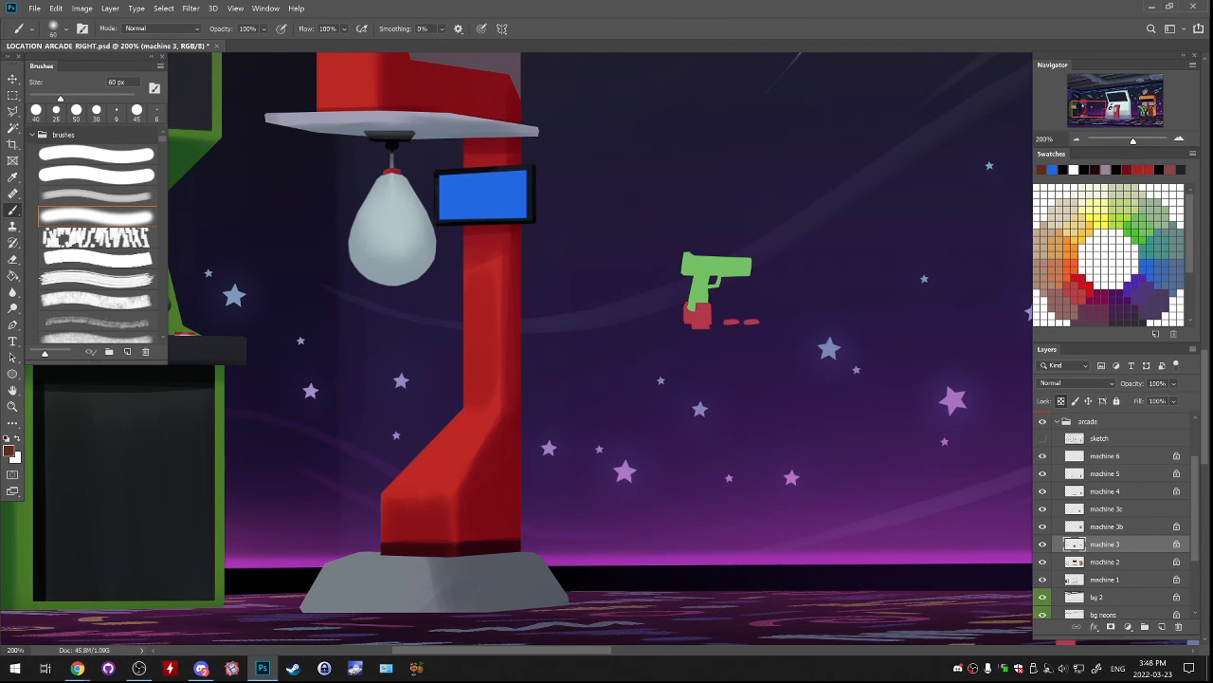
pyautogui.moveTo(464, 178)
pyautogui.mouseDown()
pyautogui.moveTo(451, 195)
pyautogui.moveTo(517, 204)
pyautogui.mouseUp()
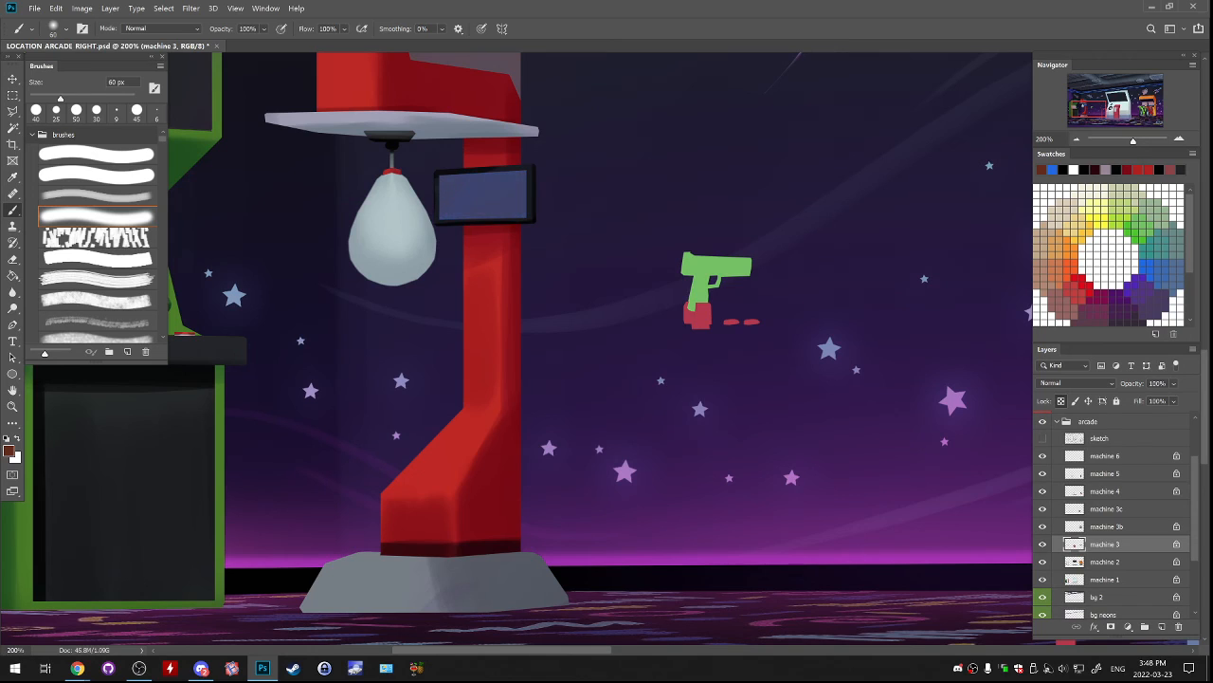
pyautogui.moveTo(451, 180)
pyautogui.mouseDown()
pyautogui.moveTo(474, 207)
pyautogui.moveTo(455, 204)
pyautogui.moveTo(450, 185)
pyautogui.moveTo(448, 197)
pyautogui.moveTo(504, 197)
pyautogui.moveTo(521, 178)
pyautogui.mouseUp()
# Brush a soft bright-orange glow over the brown screen at 60 px and undo the excess strokes.
pyautogui.press('d')
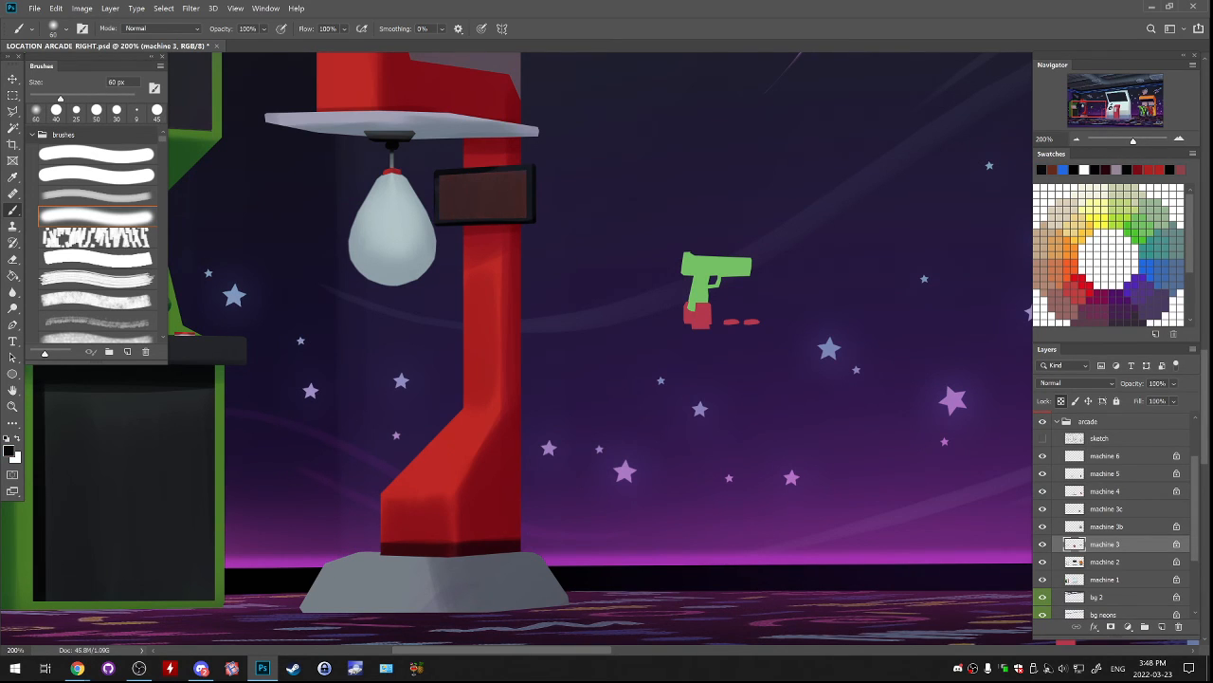
pyautogui.click(1073, 266)
pyautogui.moveTo(436, 178)
pyautogui.mouseDown()
pyautogui.moveTo(426, 218)
pyautogui.moveTo(521, 220)
pyautogui.mouseUp()
pyautogui.hotkey('ctrl', 'z')
pyautogui.hotkey('ctrl', 'z')
pyautogui.moveTo(444, 225)
pyautogui.mouseDown()
pyautogui.moveTo(521, 222)
pyautogui.moveTo(516, 295)
pyautogui.moveTo(583, 262)
pyautogui.mouseUp()
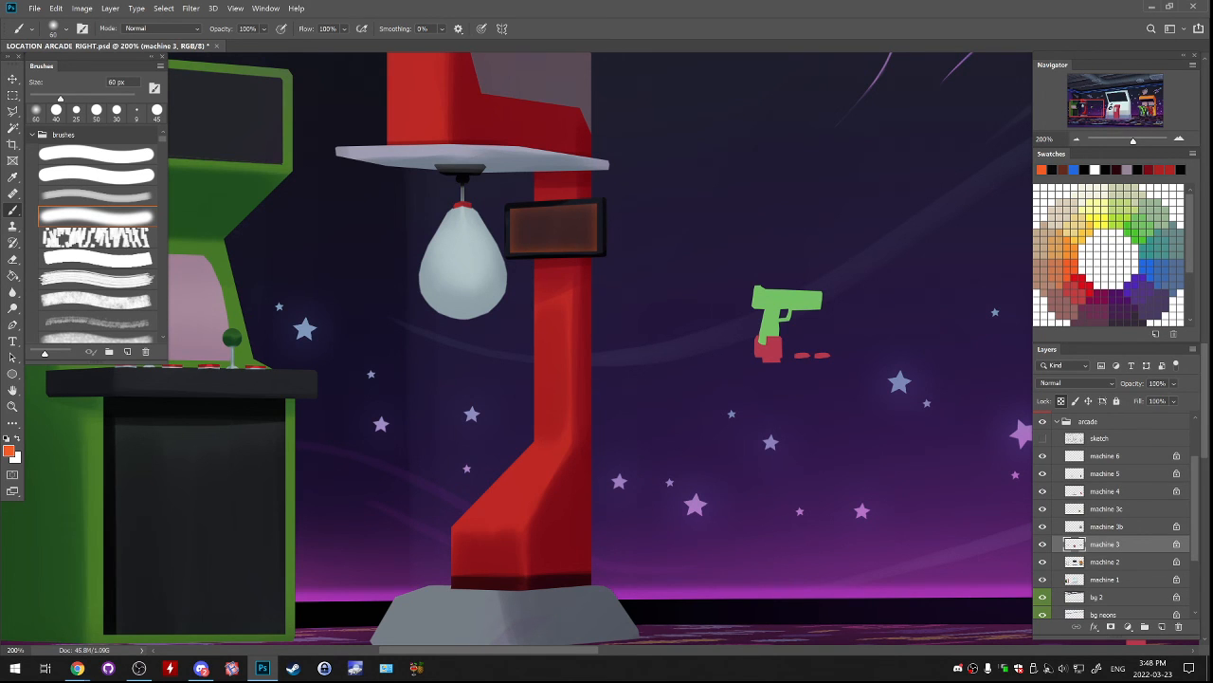
pyautogui.moveTo(512, 284); pyautogui.dragTo(571, 413)
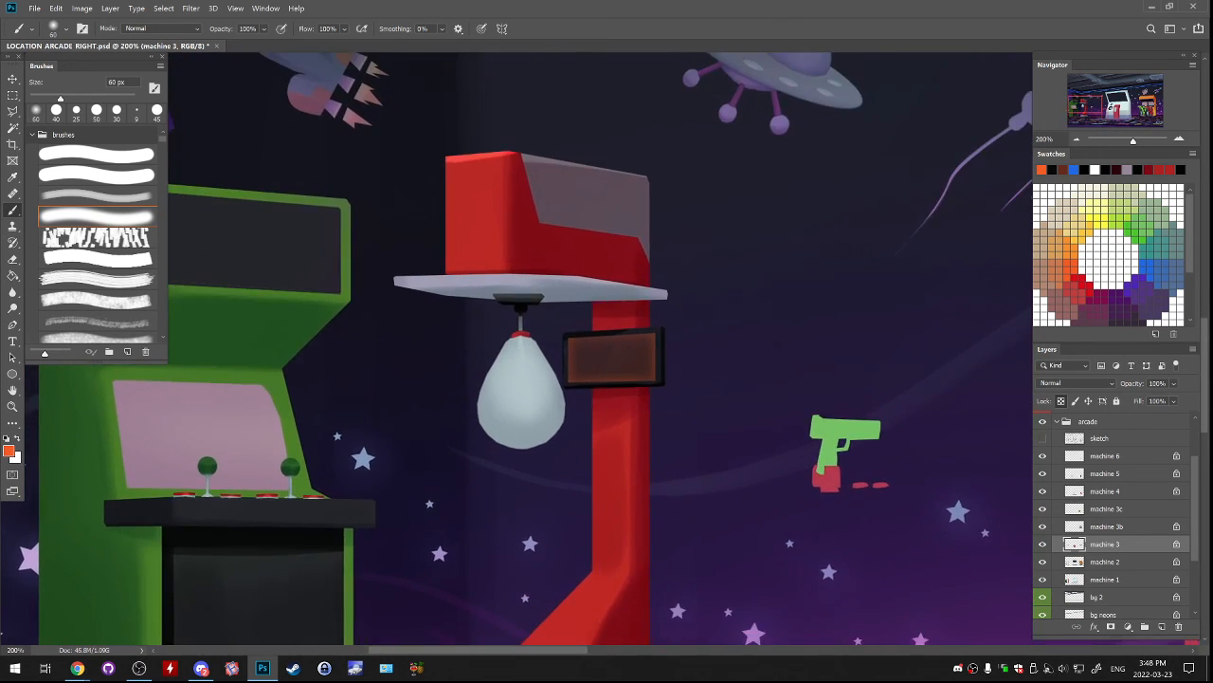
pyautogui.moveTo(531, 616); pyautogui.dragTo(612, 268)
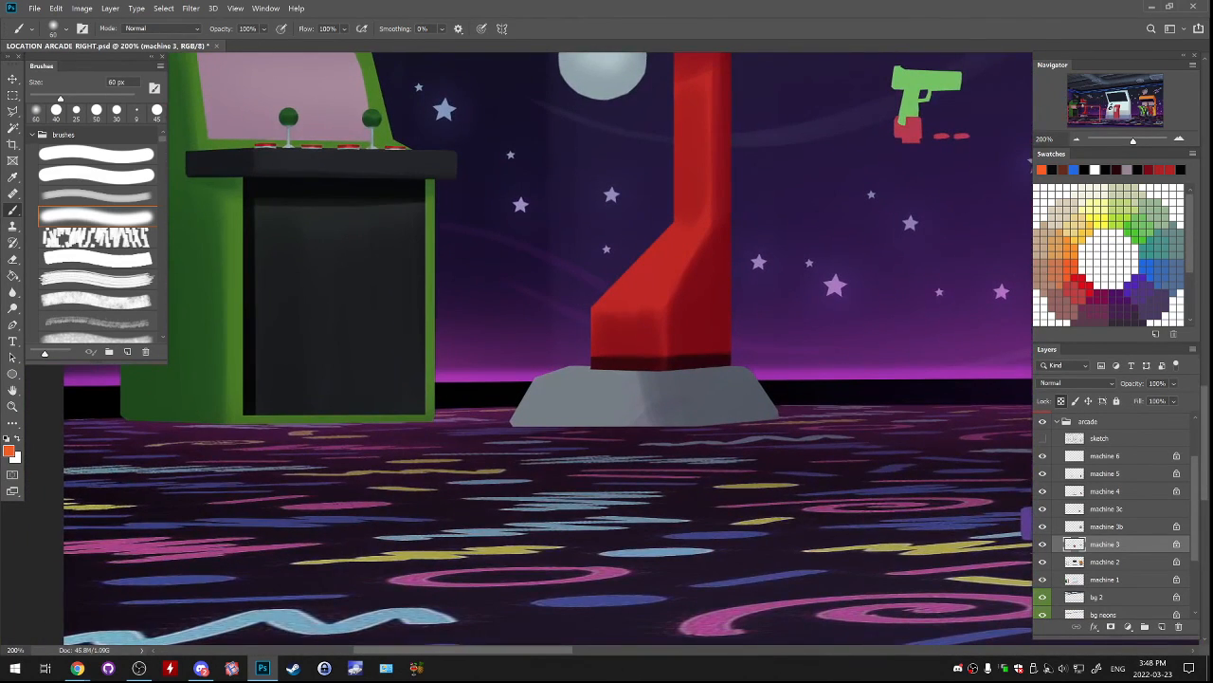
pyautogui.press('l')
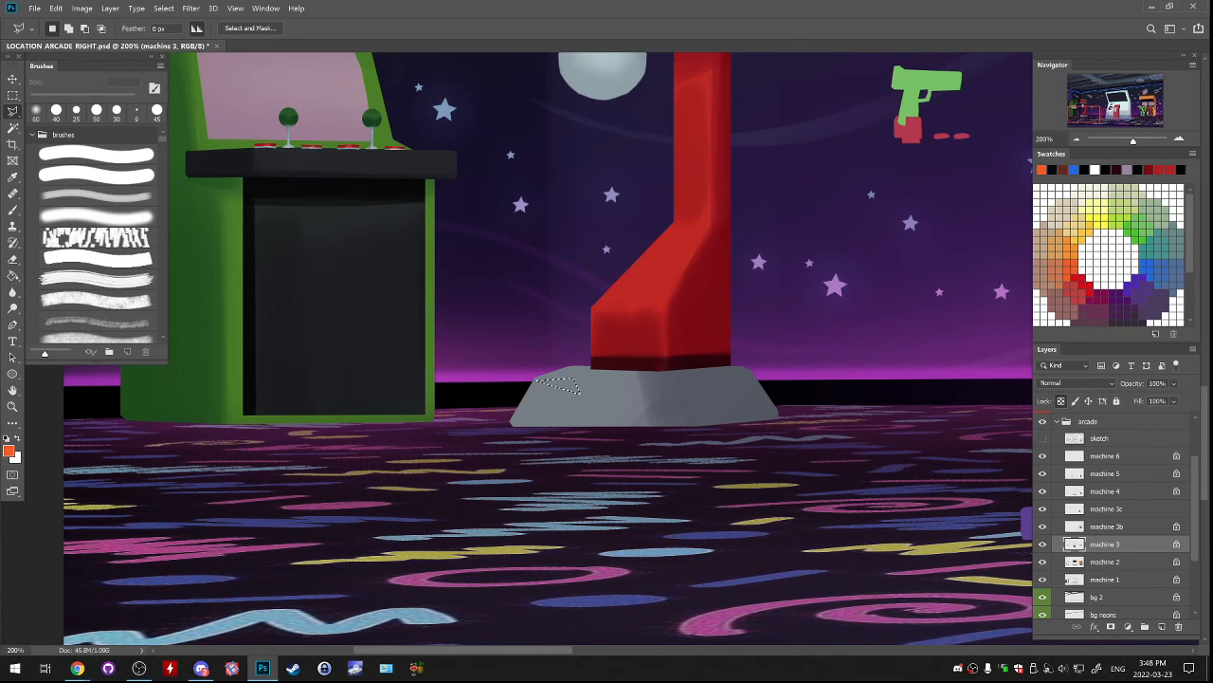
pyautogui.hotkey('ctrl', '-')
pyautogui.press('b')
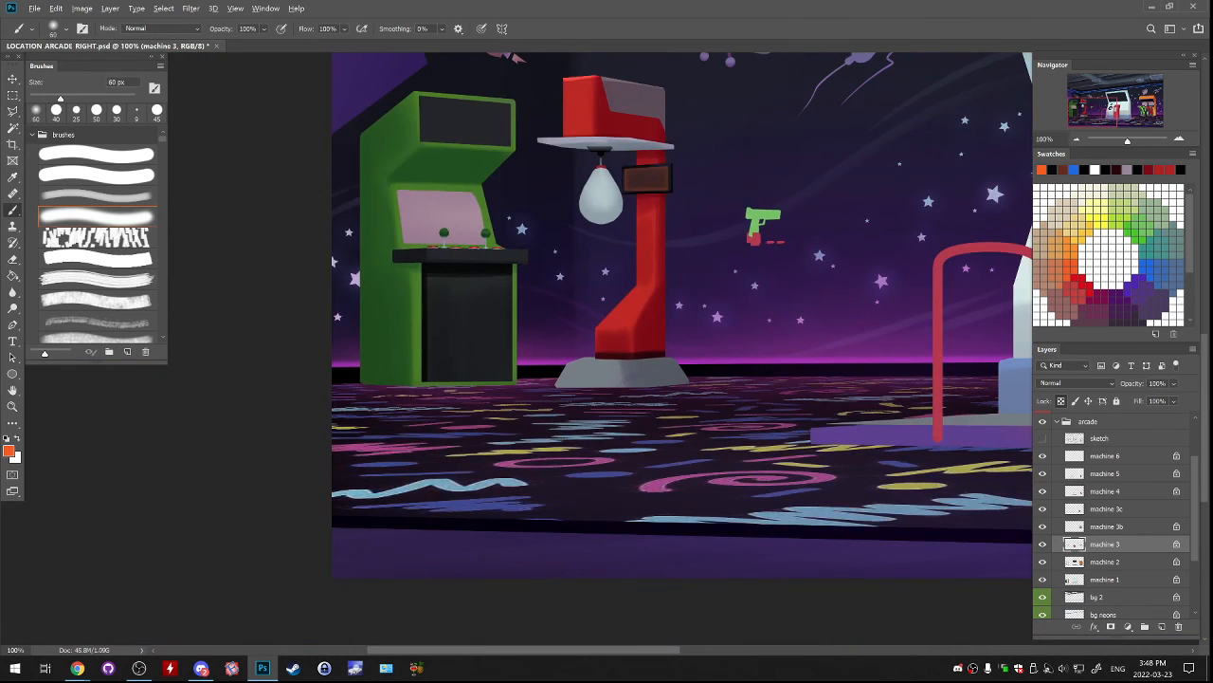
# Shade the punching machine's grey base on the machine 2 layer with the sampled light grey and the 200 px brush, and undo the black stroke.
pyautogui.keyDown('alt'); pyautogui.click(601, 194); pyautogui.keyUp('alt')
pyautogui.click(96, 195)
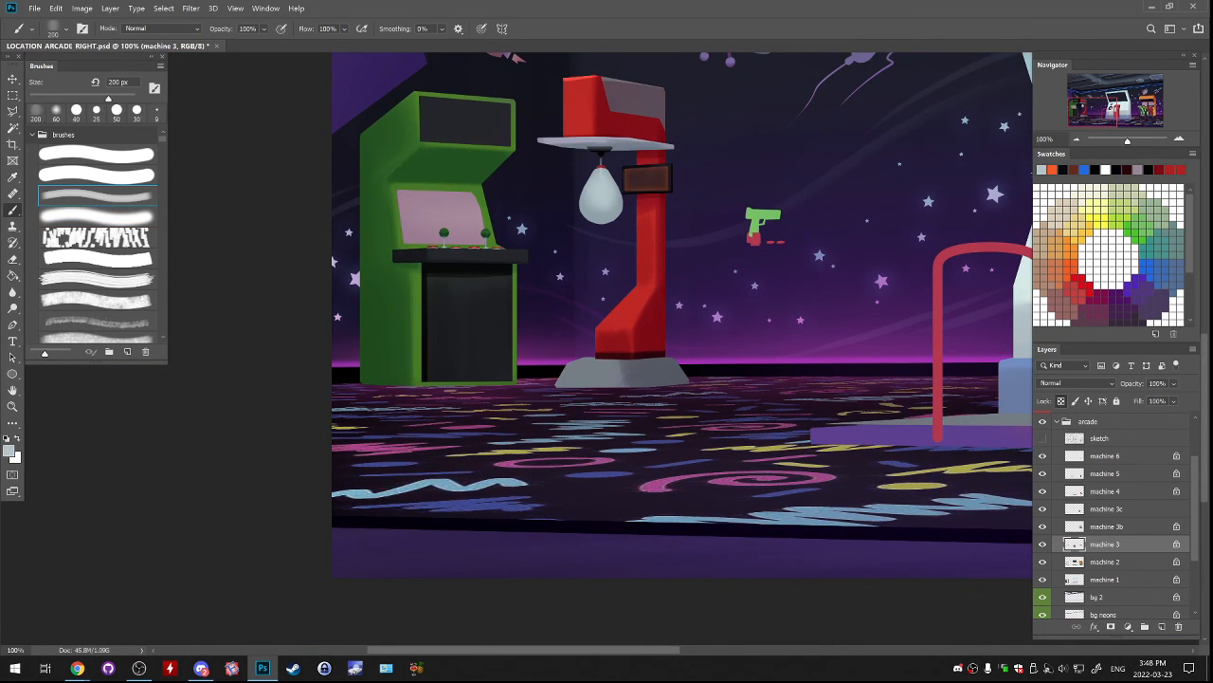
pyautogui.click(1042, 562)
pyautogui.click(1043, 562)
pyautogui.click(1105, 562)
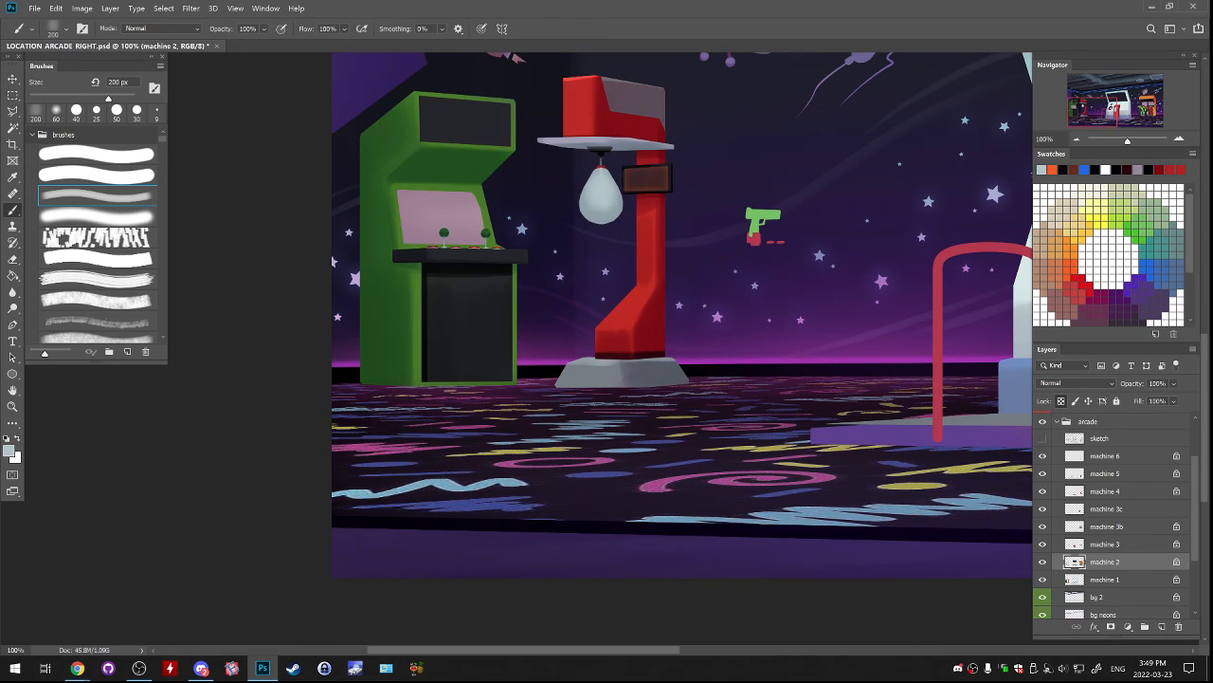
pyautogui.press('d')
pyautogui.moveTo(620, 385)
pyautogui.mouseDown()
pyautogui.moveTo(559, 386)
pyautogui.moveTo(628, 385)
pyautogui.moveTo(576, 387)
pyautogui.mouseUp()
pyautogui.hotkey('ctrl', 'z')
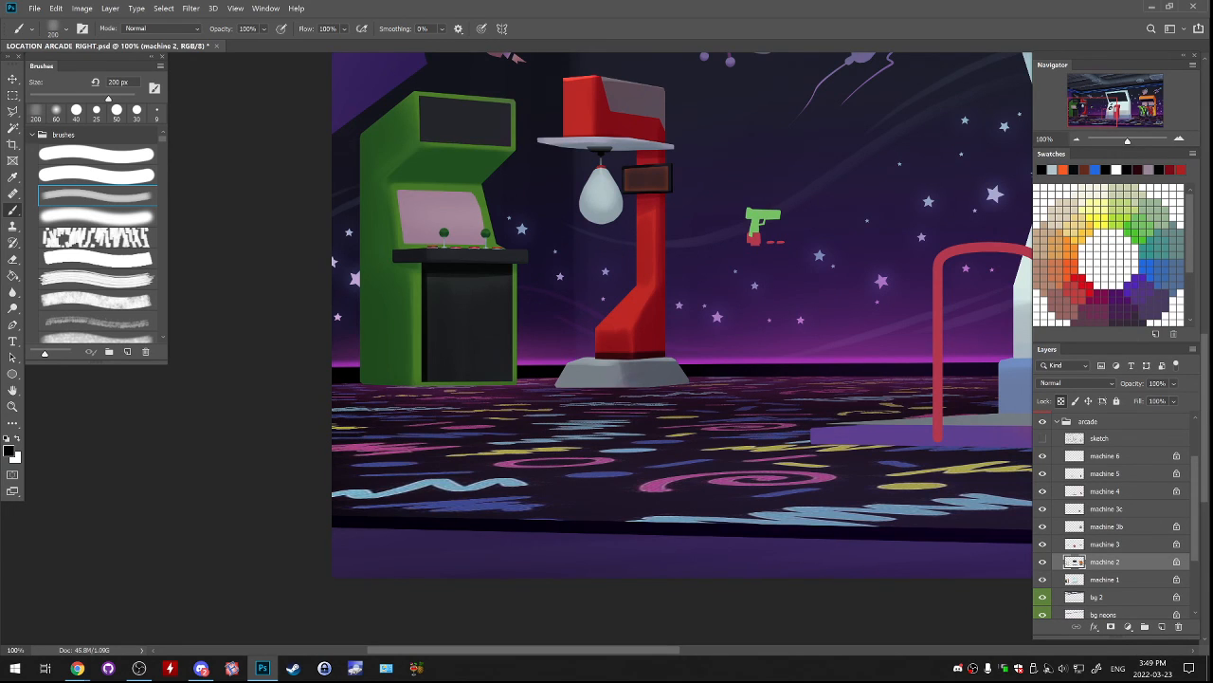
# Lasso the lower edge of the punching machine's base and delete the strip from the machine 2 and machine 1 layers.
pyautogui.press('l')
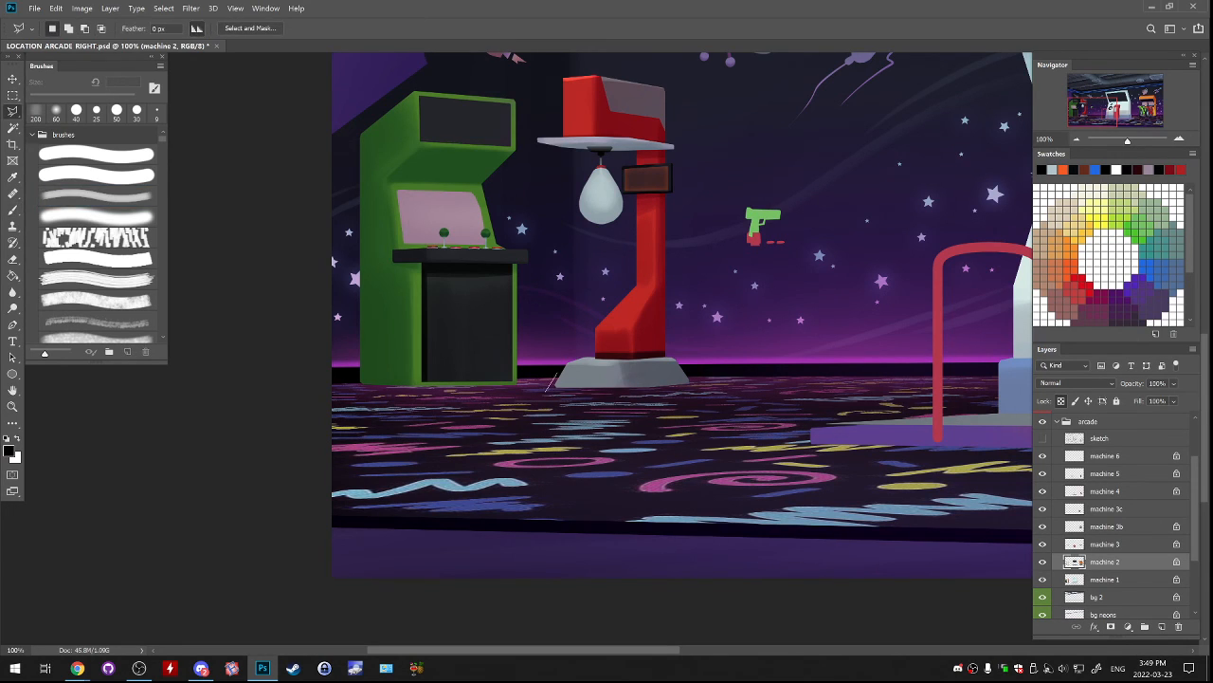
pyautogui.moveTo(548, 388)
pyautogui.mouseDown()
pyautogui.moveTo(704, 382)
pyautogui.moveTo(670, 414)
pyautogui.moveTo(551, 419)
pyautogui.moveTo(548, 389)
pyautogui.mouseUp()
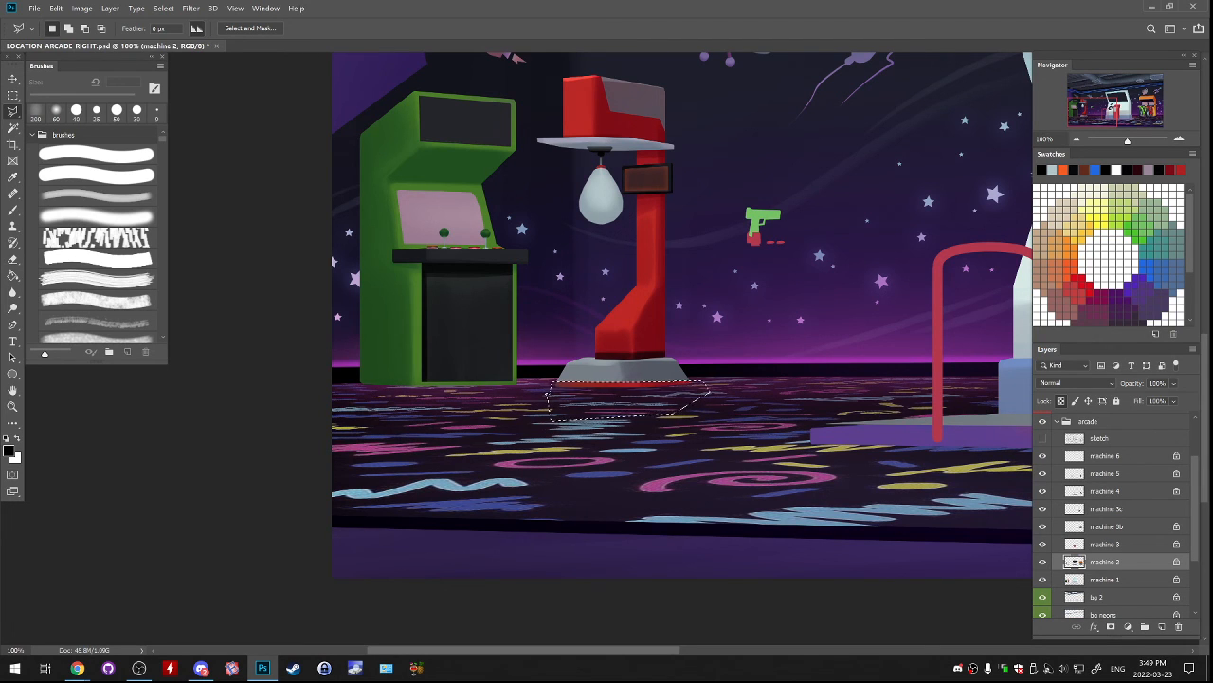
pyautogui.click(1068, 579)
pyautogui.press('Delete')
pyautogui.hotkey('ctrl', 'd')
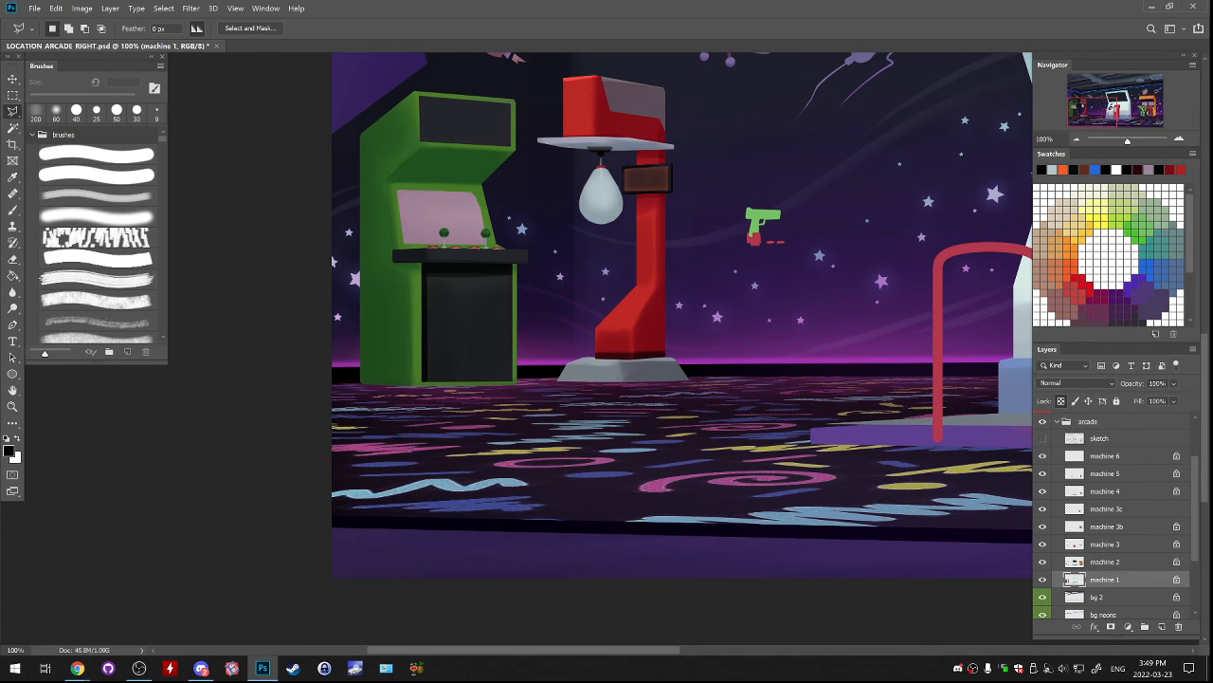
# Toggle the visibility of the sketch and machine layers to find which one holds the punching bag, and activate machine 4.
pyautogui.moveTo(654, 322); pyautogui.dragTo(649, 386)
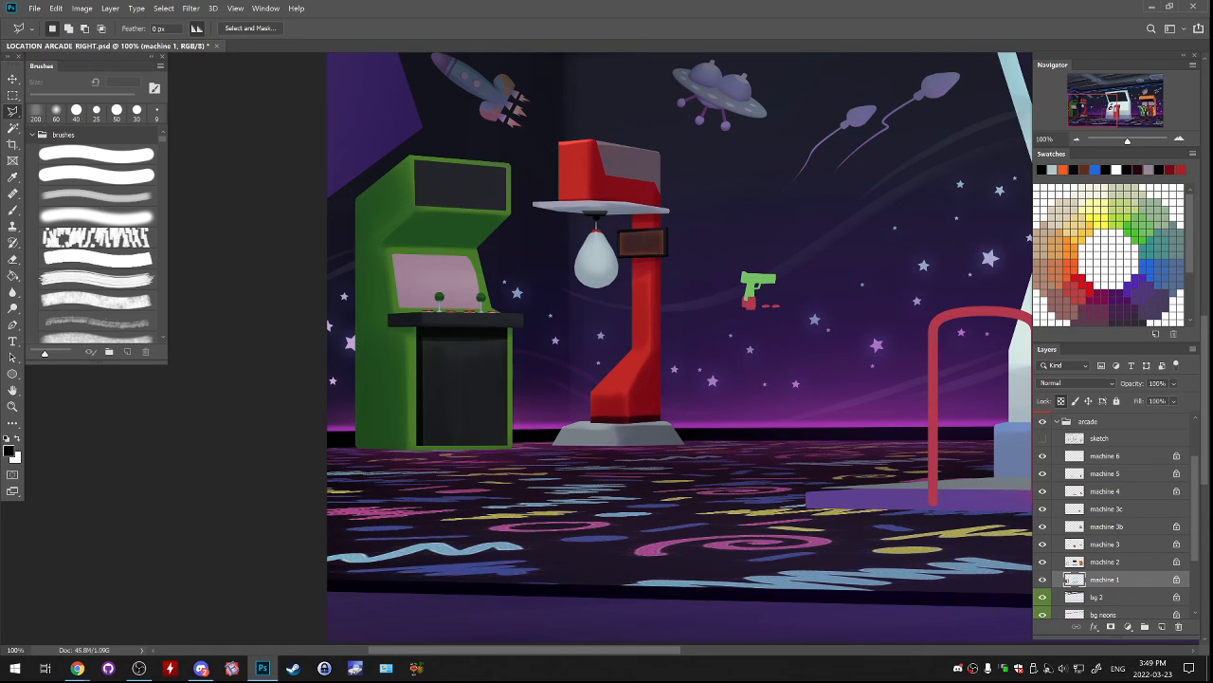
pyautogui.click(1179, 140)
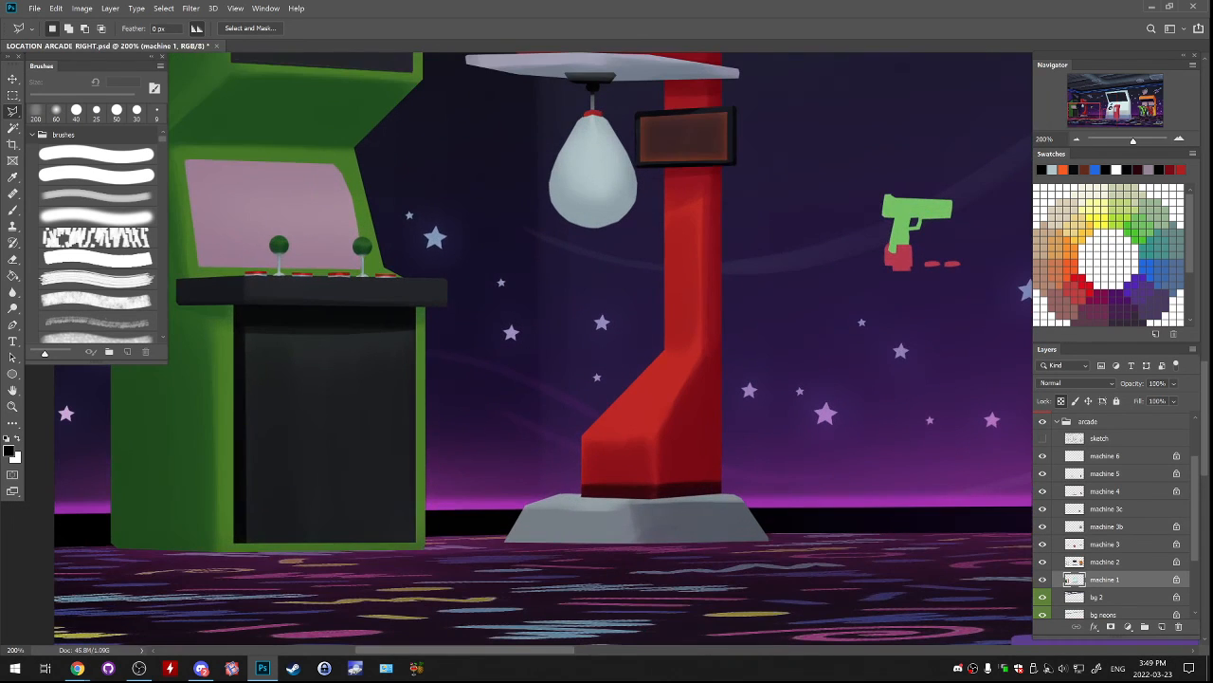
pyautogui.click(1042, 438)
pyautogui.click(1042, 438)
pyautogui.click(1042, 544)
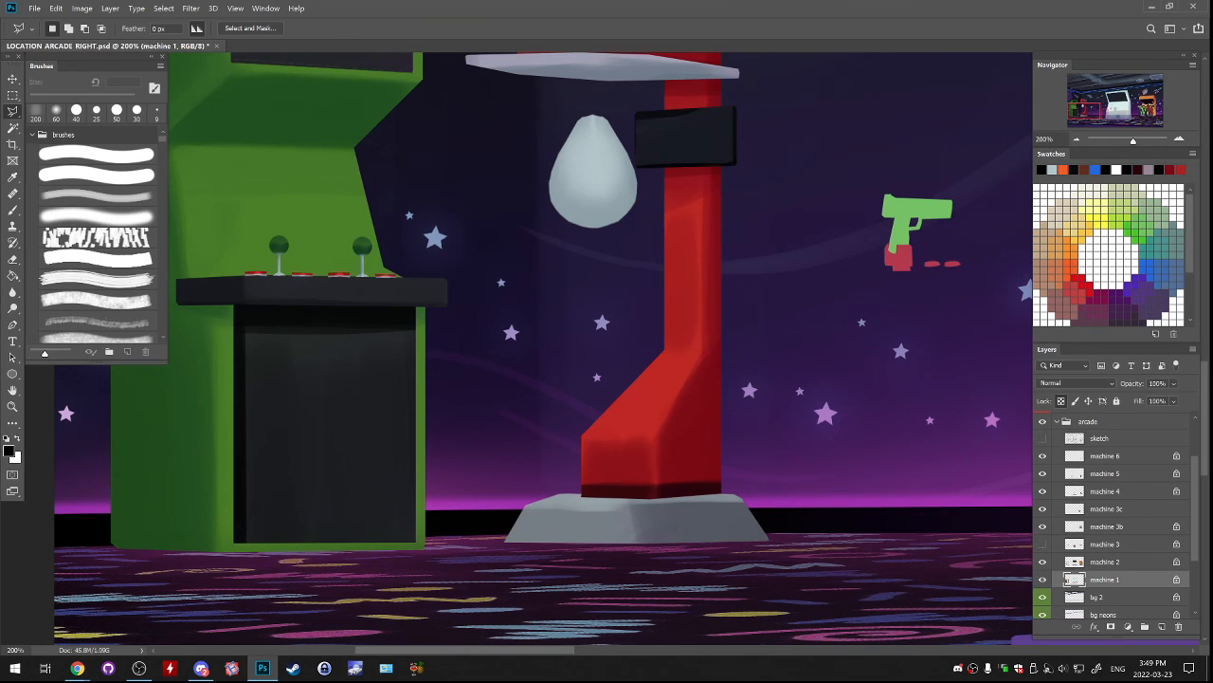
pyautogui.click(1043, 544)
pyautogui.click(1043, 545)
pyautogui.click(1043, 544)
pyautogui.click(1043, 526)
pyautogui.click(1043, 526)
pyautogui.click(1043, 509)
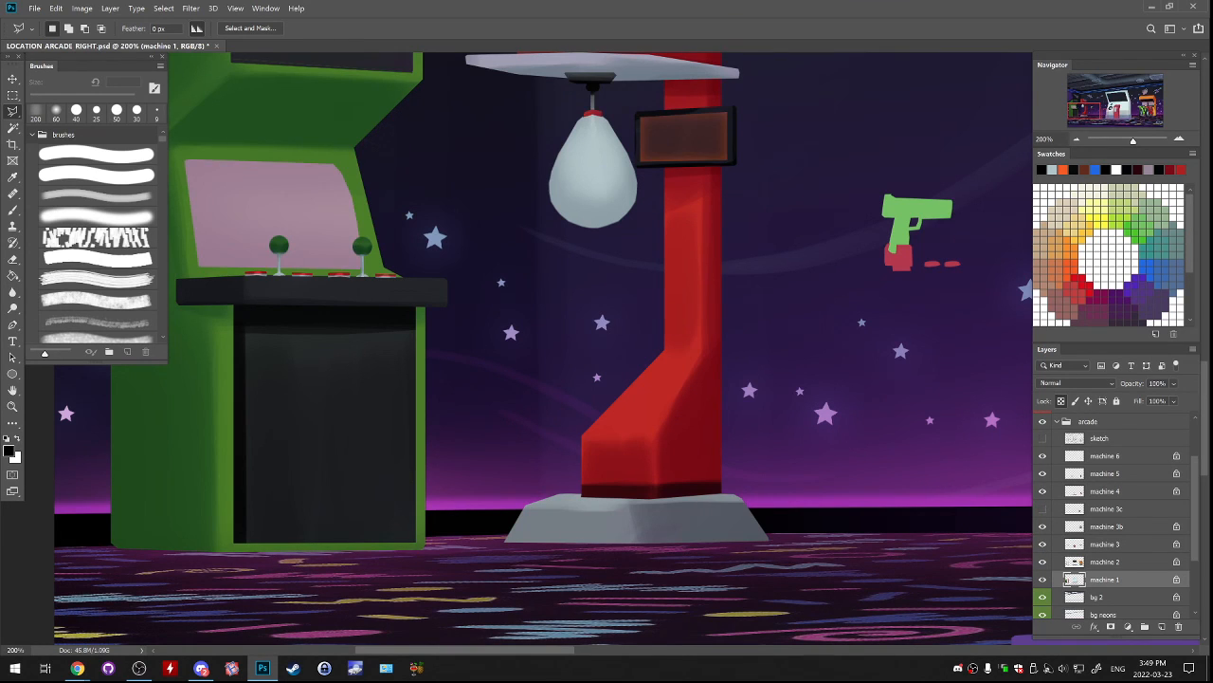
pyautogui.click(1043, 491)
pyautogui.click(1043, 491)
pyautogui.click(1105, 491)
pyautogui.press('b')
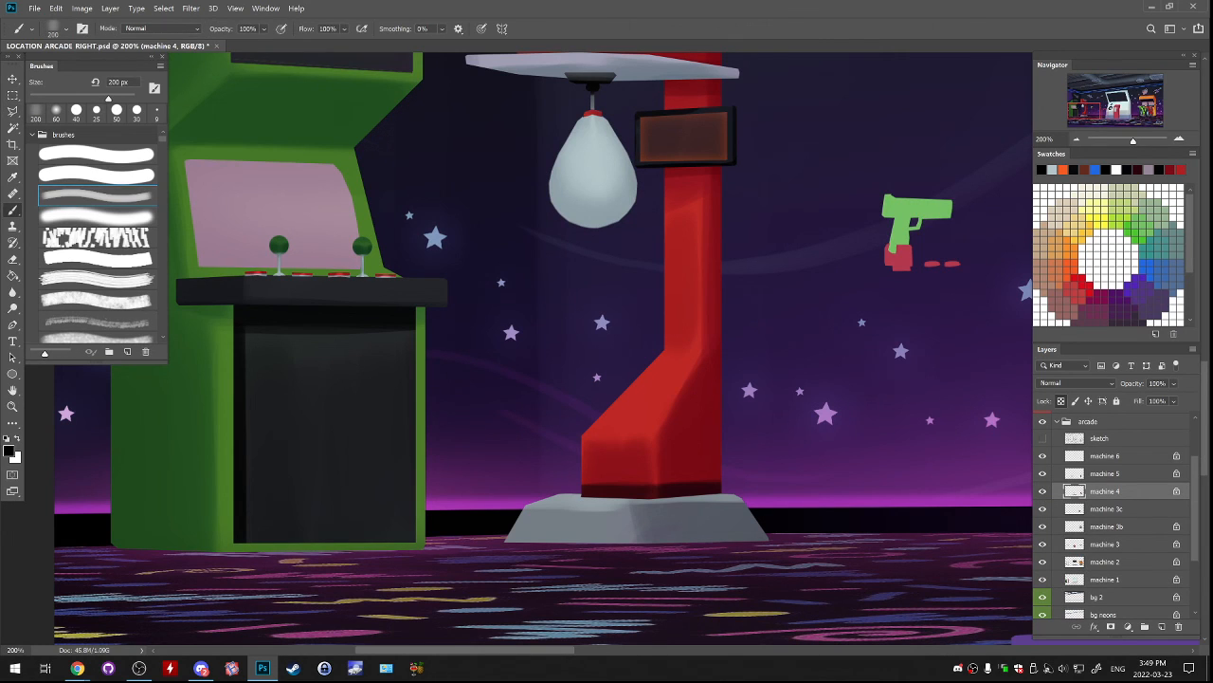
# Cover the grey punching bag with peach e1b09a using the soft brush at 175 px.
pyautogui.click(97, 216)
pyautogui.click(8, 450)
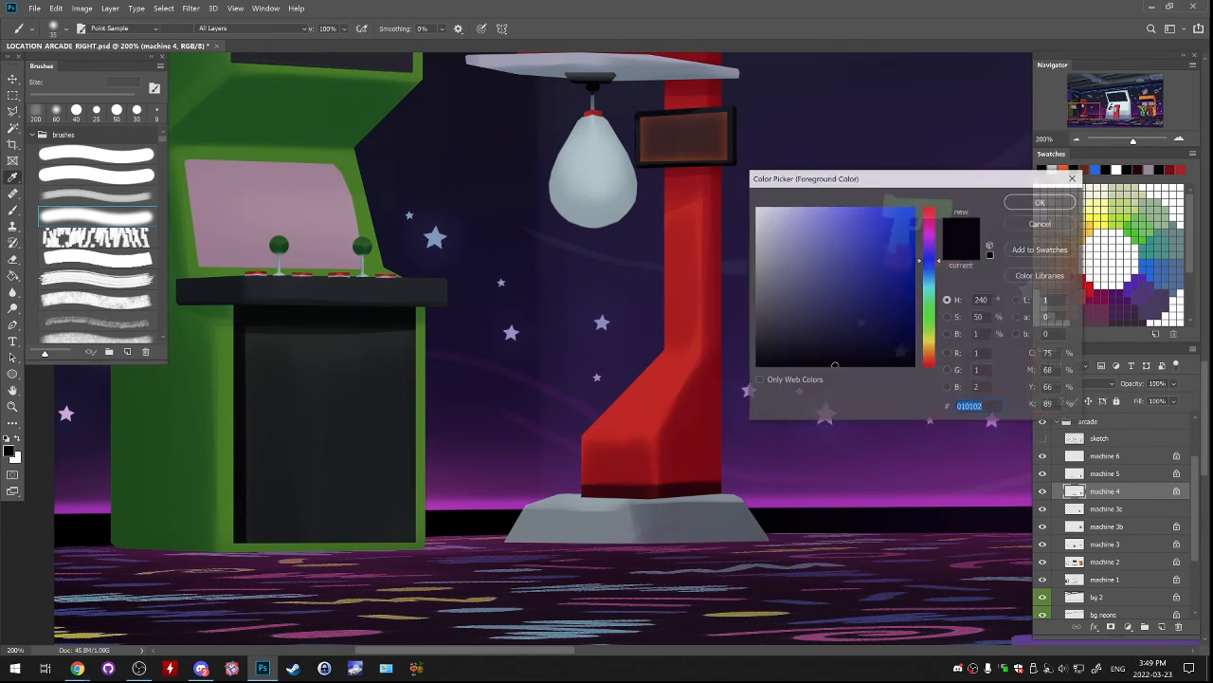
pyautogui.click(930, 350)
pyautogui.moveTo(930, 350); pyautogui.dragTo(930, 360)
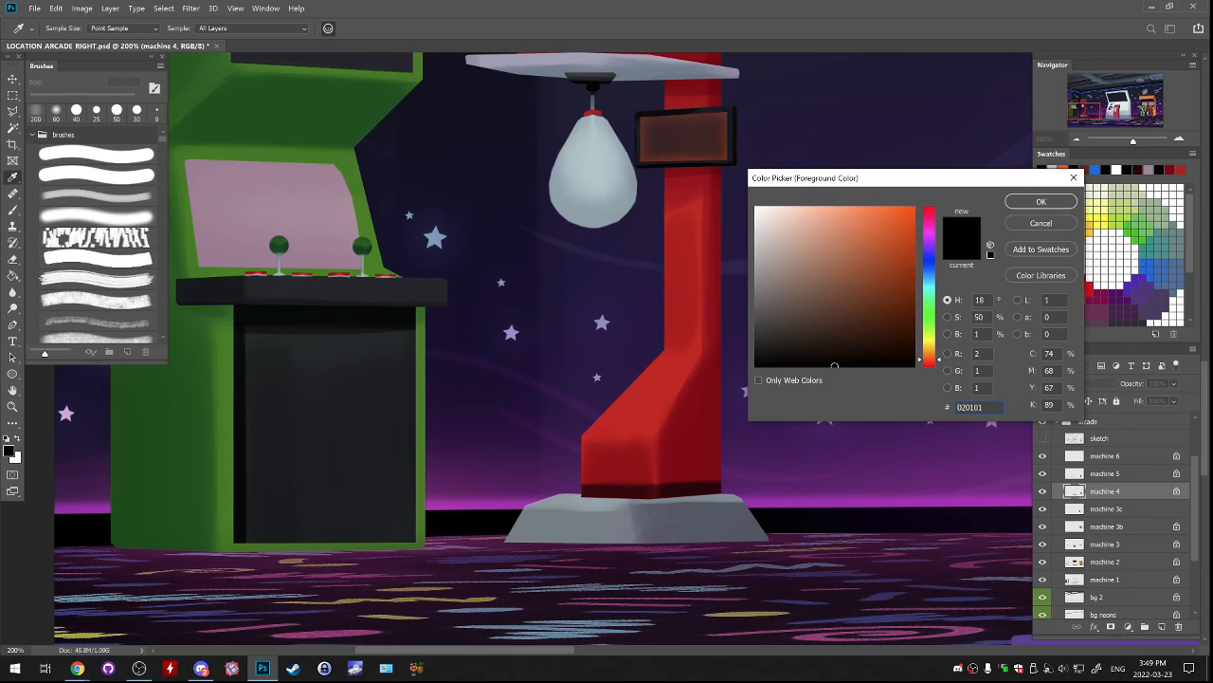
pyautogui.moveTo(795, 241); pyautogui.dragTo(805, 225)
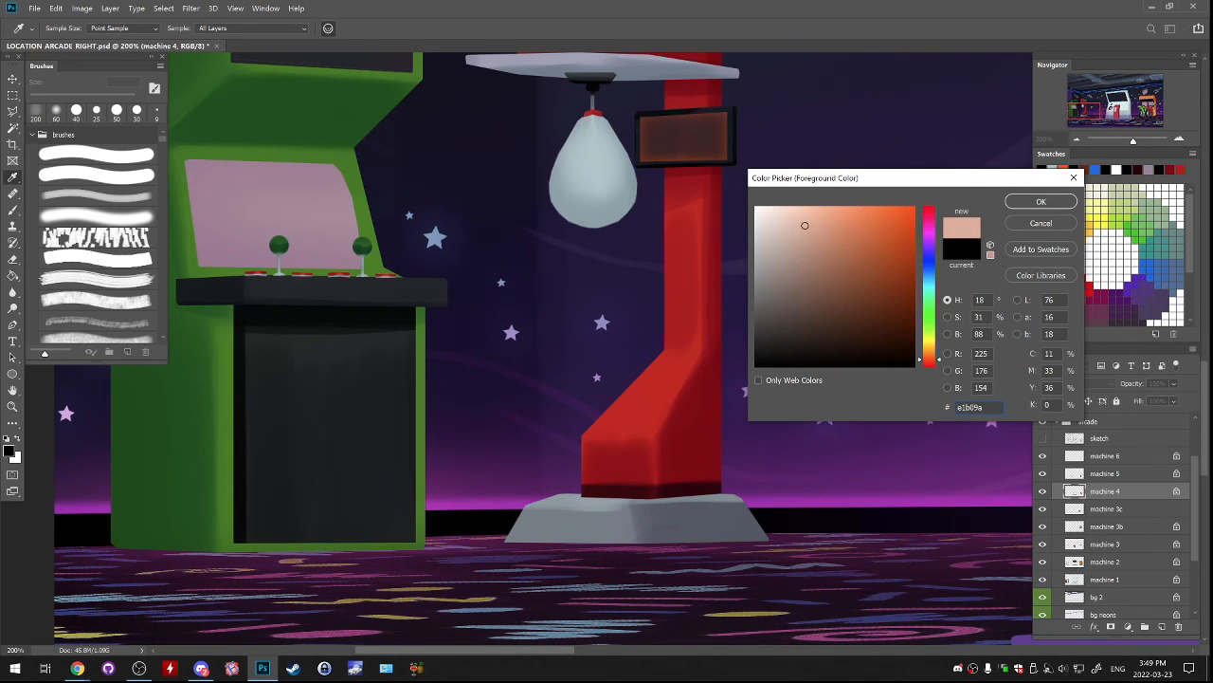
pyautogui.press('Return')
pyautogui.press('b')
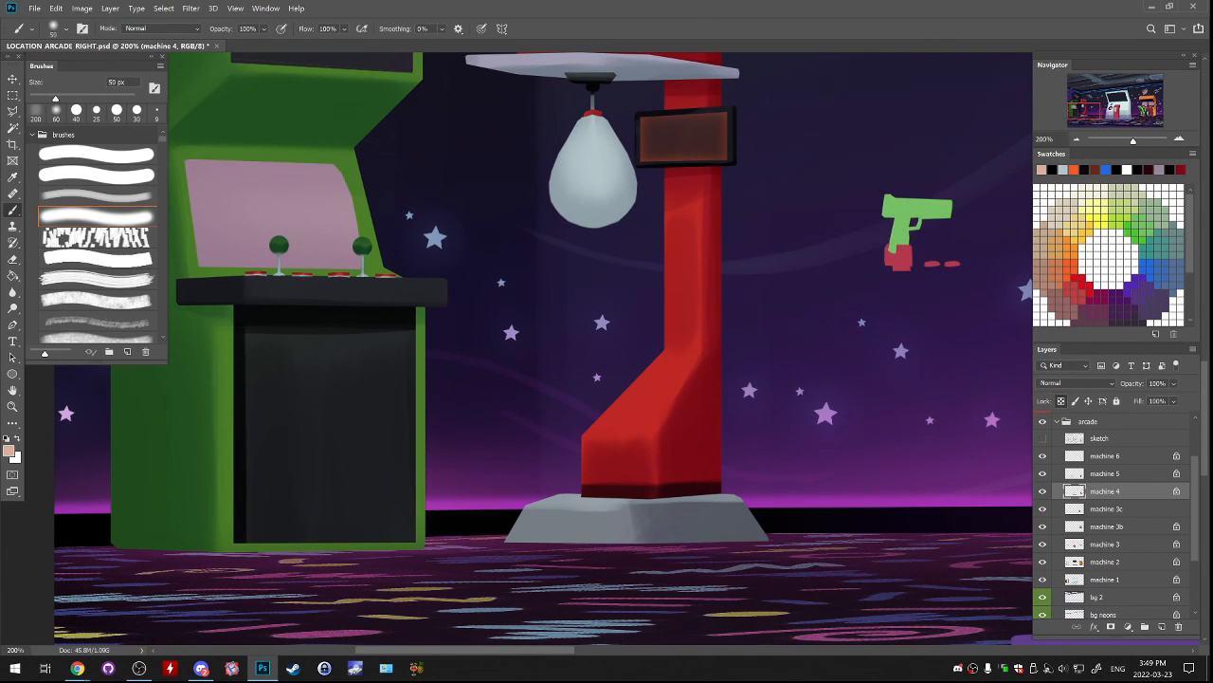
pyautogui.press(']')
pyautogui.press(']')
pyautogui.press(']')
pyautogui.press(']')
pyautogui.press(']')
pyautogui.press(']')
pyautogui.press(']')
pyautogui.press(']')
pyautogui.moveTo(565, 182)
pyautogui.mouseDown()
pyautogui.moveTo(597, 180)
pyautogui.moveTo(581, 182)
pyautogui.mouseUp()
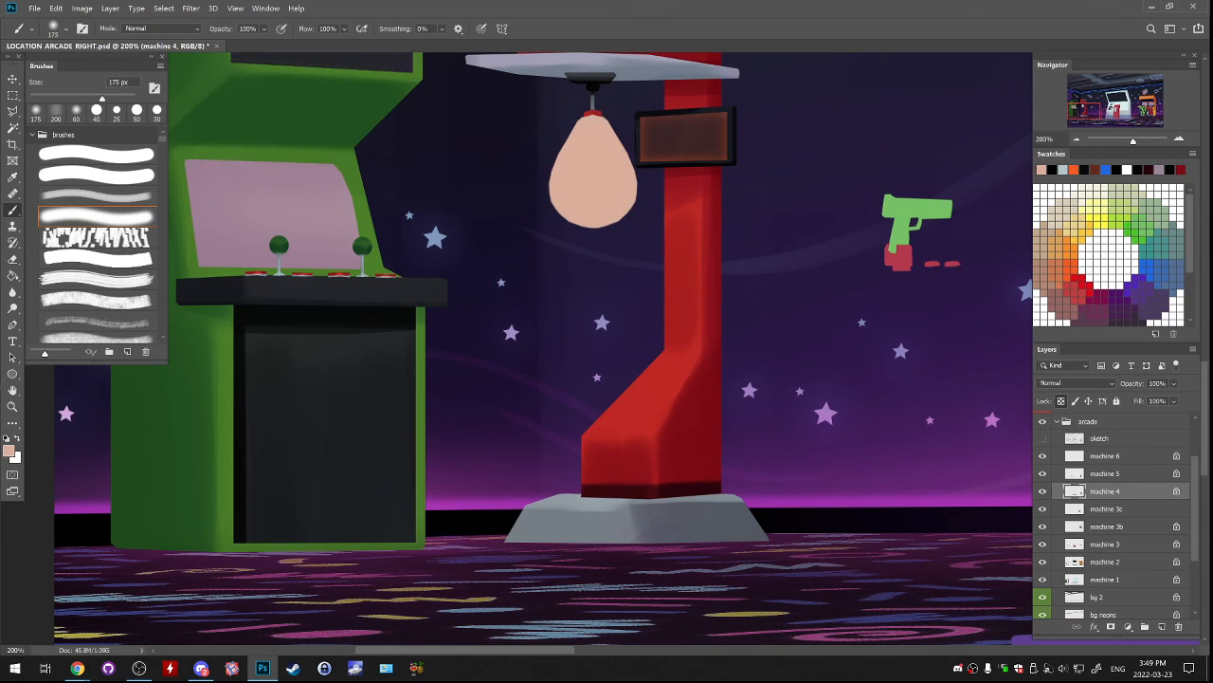
# Shade the edges of the peach punching bag with the darker brown ba7557 using a smaller soft brush.
pyautogui.click(9, 451)
pyautogui.click(840, 251)
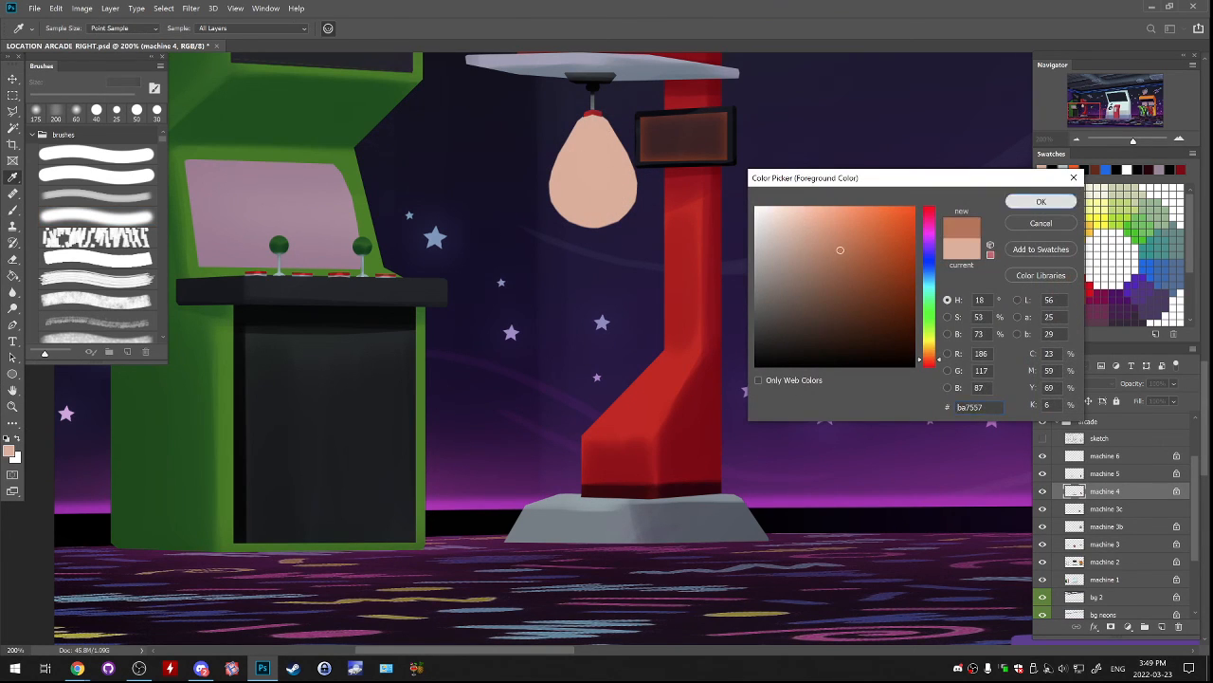
pyautogui.press('Return')
pyautogui.press('b')
pyautogui.press('[')
pyautogui.press('[')
pyautogui.press('[')
pyautogui.press('[')
pyautogui.press('[')
pyautogui.press('[')
pyautogui.moveTo(554, 123)
pyautogui.mouseDown()
pyautogui.moveTo(535, 205)
pyautogui.moveTo(579, 229)
pyautogui.mouseUp()
pyautogui.press('[')
pyautogui.press('[')
pyautogui.press('[')
pyautogui.press('[')
pyautogui.press('[')
pyautogui.press('[')
pyautogui.press('[')
# Brush a soft white highlight onto the peach punching bag at 90 px.
pyautogui.press('x')
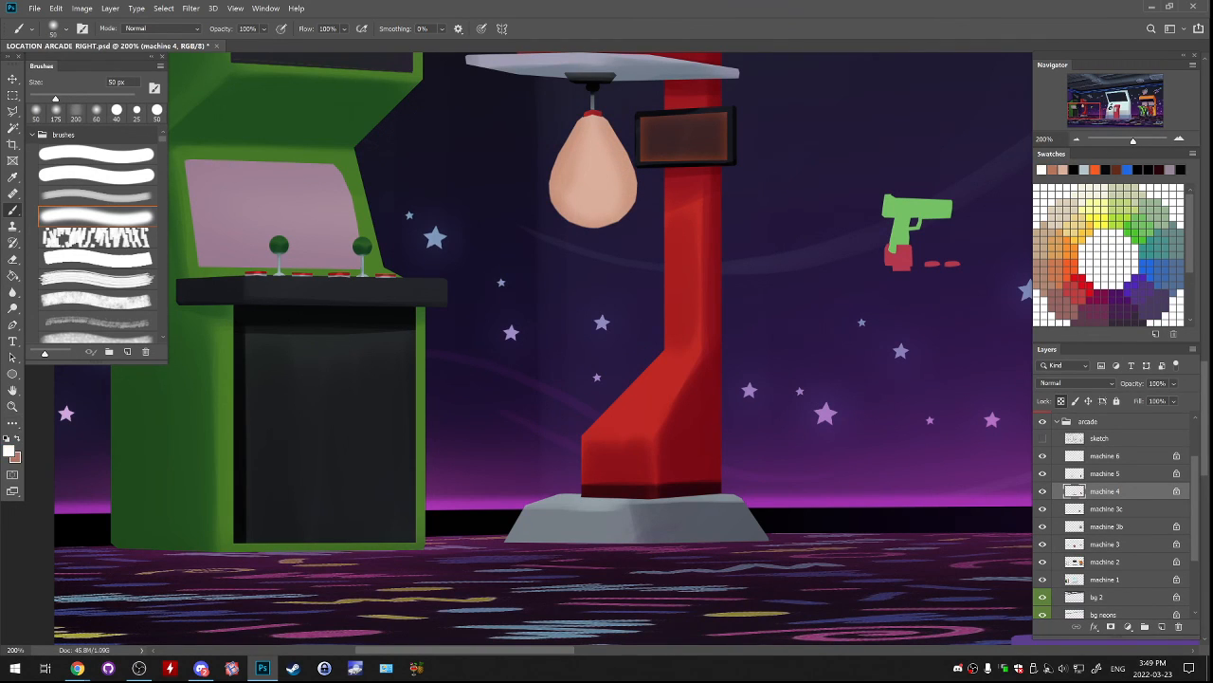
pyautogui.press(']')
pyautogui.press(']')
pyautogui.press(']')
pyautogui.press(']')
pyautogui.moveTo(583, 223); pyautogui.dragTo(619, 186)
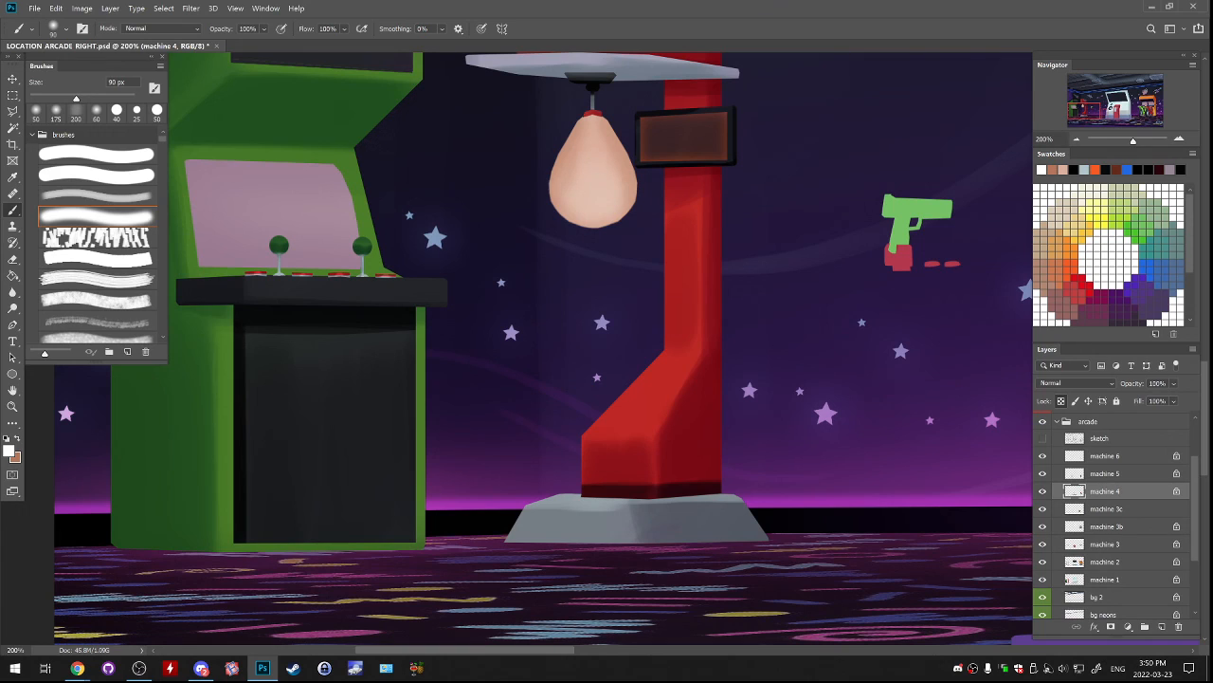
# Try a red detail at the lower end of the punching bag with the hard brush at 19 px.
pyautogui.click(95, 153)
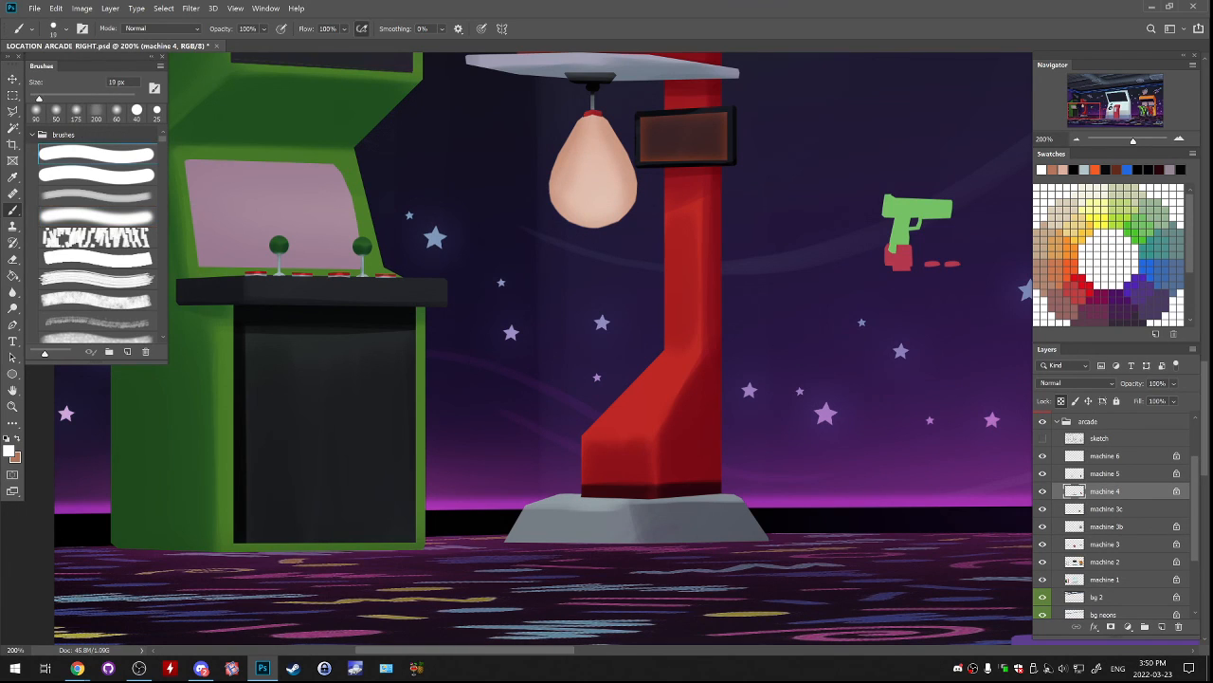
pyautogui.click(1075, 288)
pyautogui.moveTo(584, 227); pyautogui.dragTo(607, 219)
pyautogui.hotkey('ctrl', '-')
pyautogui.hotkey('ctrl', '-')
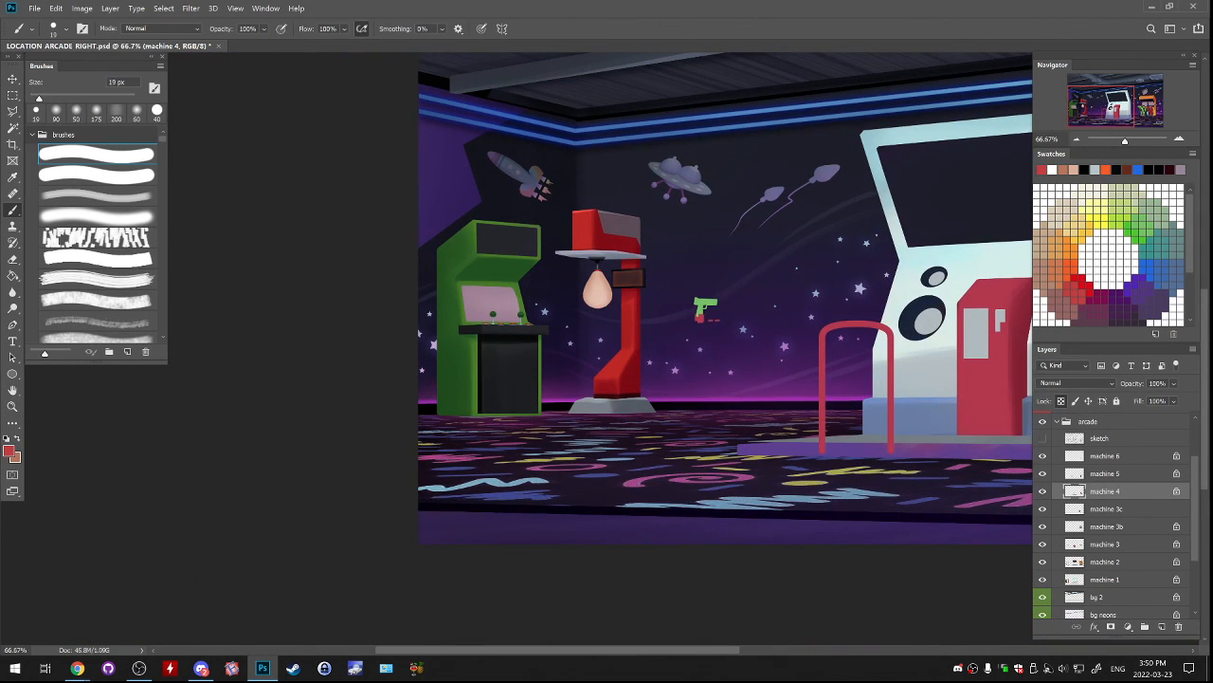
# Undo the peach recolouring, shading and detail strokes on the punching bag.
pyautogui.hotkey('ctrl', 'z')
pyautogui.hotkey('ctrl', 'z')
pyautogui.hotkey('ctrl', 'z')
pyautogui.hotkey('ctrl', 'z')
pyautogui.hotkey('ctrl', 'z')
pyautogui.hotkey('ctrl', 'z')
pyautogui.hotkey('ctrl', 'z')
pyautogui.hotkey('ctrl', '+')
pyautogui.hotkey('ctrl', '+')
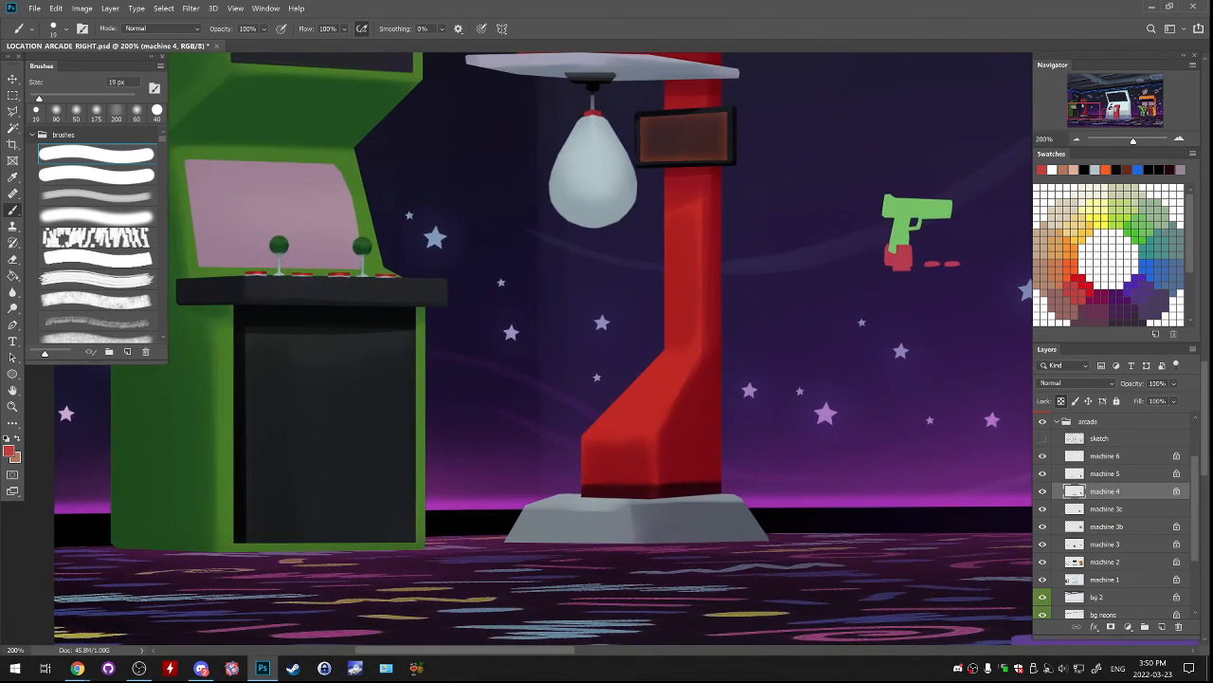
# Activate the machine 2 layer and retouch the top of the base with its sampled grey at 19 px, undoing the excess stroke.
pyautogui.click(1043, 579)
pyautogui.click(1043, 579)
pyautogui.click(1043, 562)
pyautogui.click(1043, 579)
pyautogui.click(1042, 580)
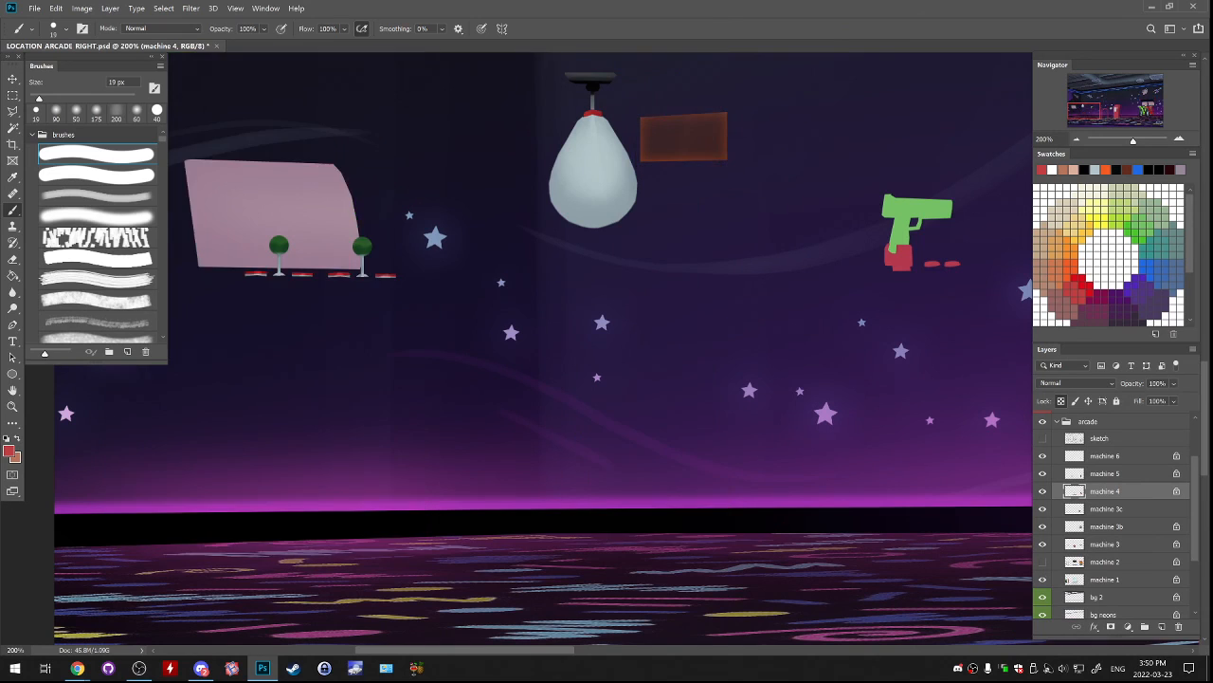
pyautogui.click(1043, 562)
pyautogui.click(1105, 562)
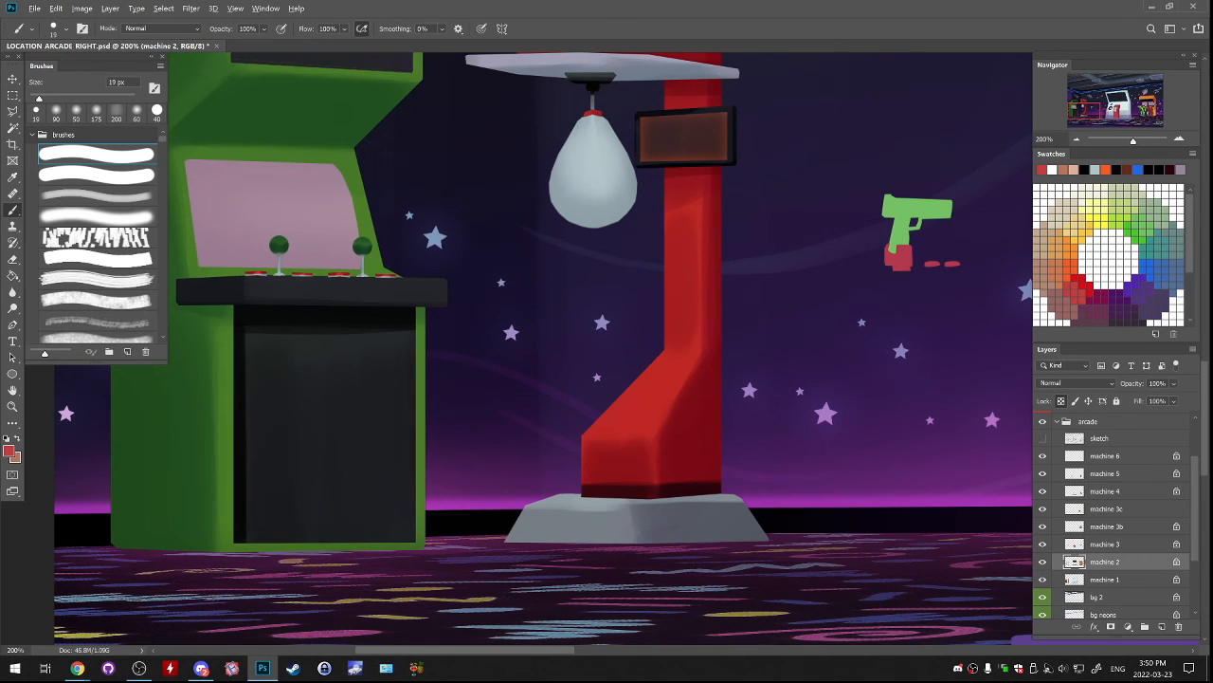
pyautogui.keyDown('alt'); pyautogui.click(592, 503); pyautogui.keyUp('alt')
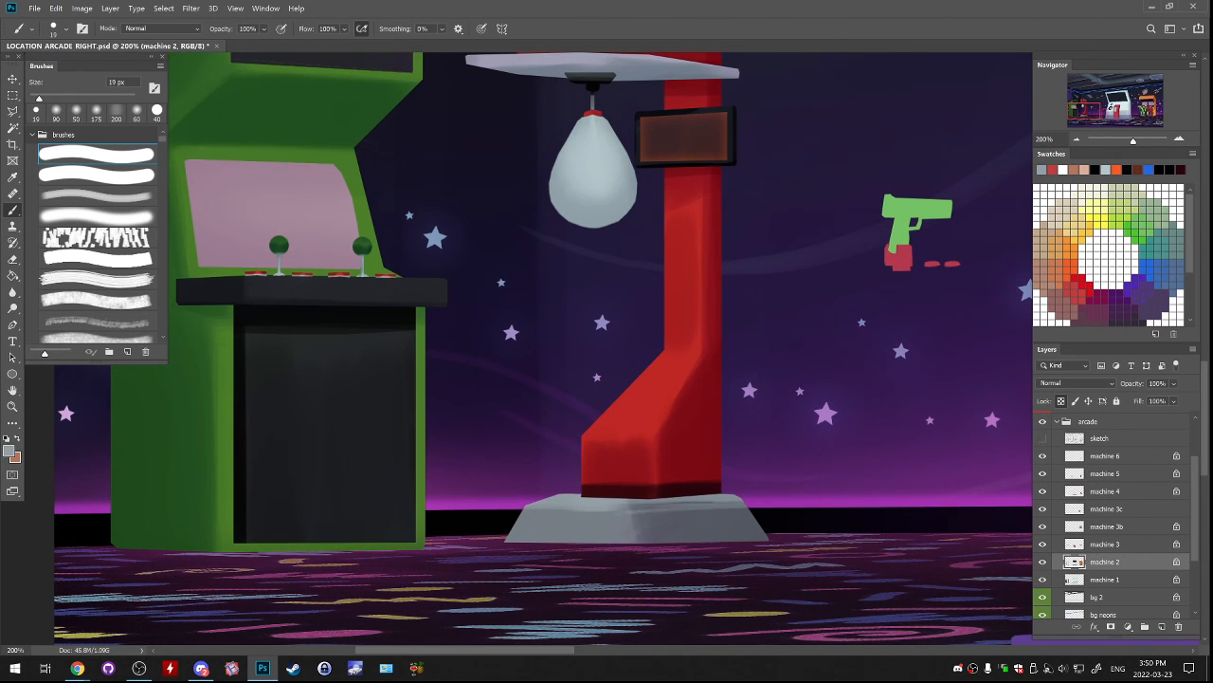
pyautogui.moveTo(626, 507)
pyautogui.mouseDown()
pyautogui.moveTo(743, 503)
pyautogui.moveTo(678, 505)
pyautogui.mouseUp()
pyautogui.keyDown('alt'); pyautogui.click(503, 527); pyautogui.keyUp('alt')
pyautogui.click(530, 535)
pyautogui.hotkey('ctrl', 'z')
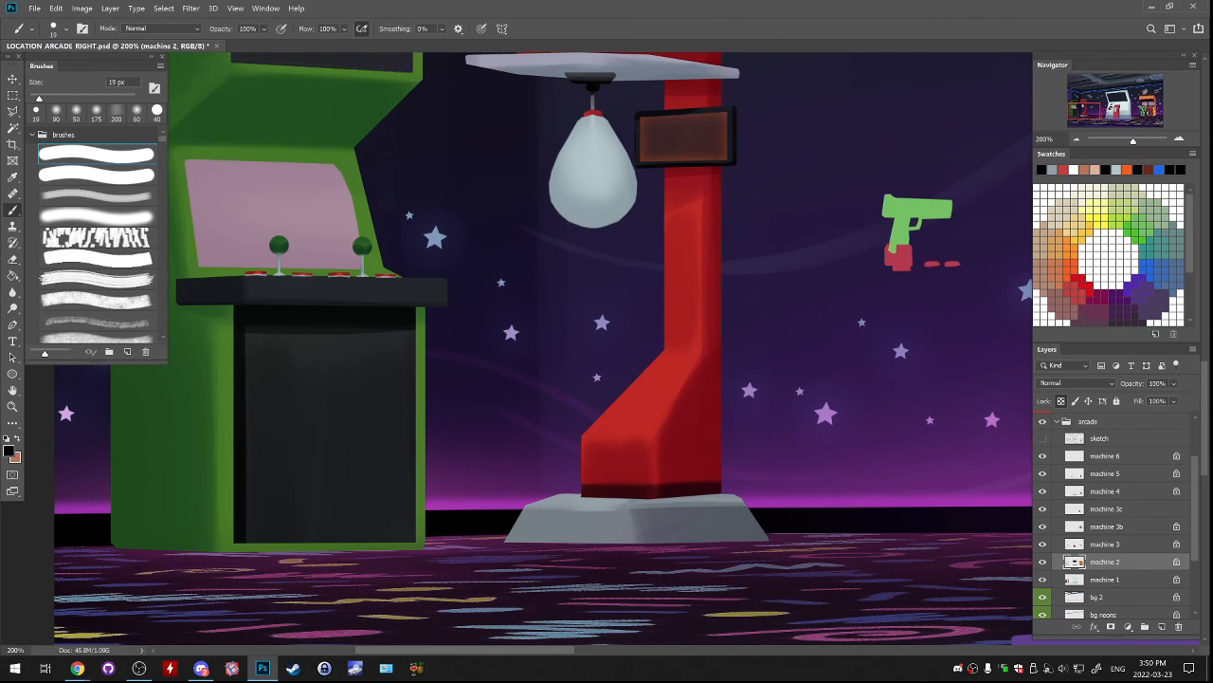
# Shade the underside of the punching machine's platform with the bracket's dark grey at 200 px, and activate the machine 1 layer.
pyautogui.press('l')
pyautogui.moveTo(579, 474); pyautogui.dragTo(552, 525)
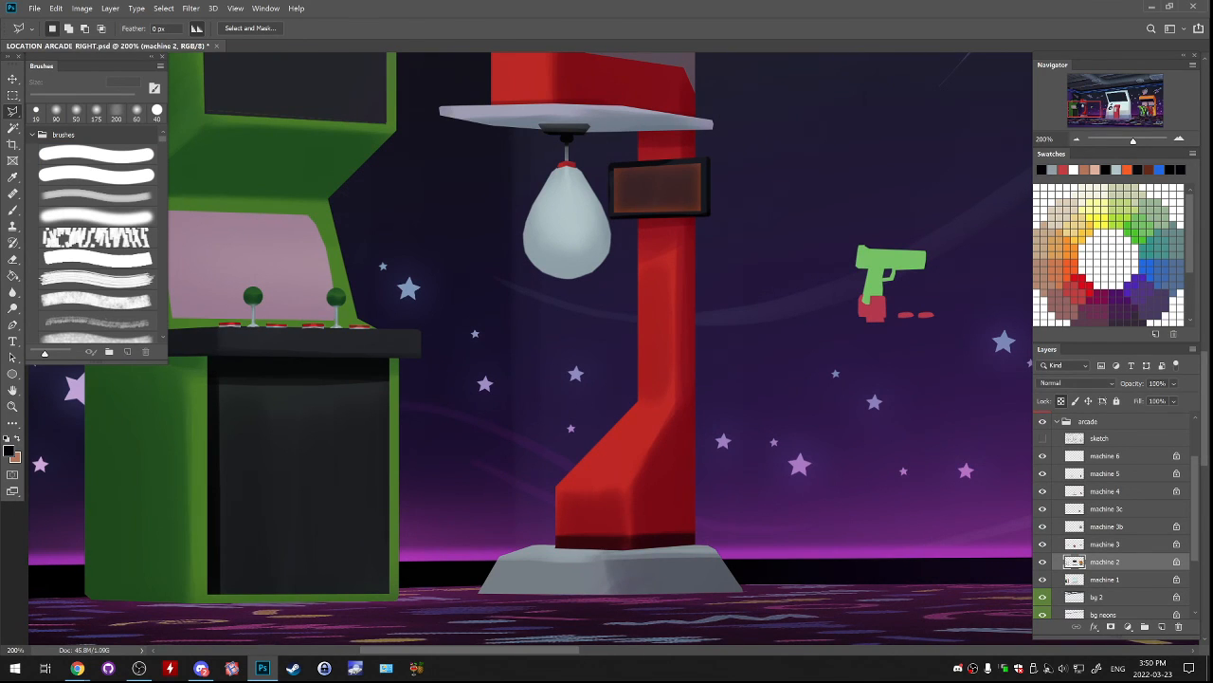
pyautogui.press('b')
pyautogui.keyDown('alt'); pyautogui.click(565, 128); pyautogui.keyUp('alt')
pyautogui.click(97, 195)
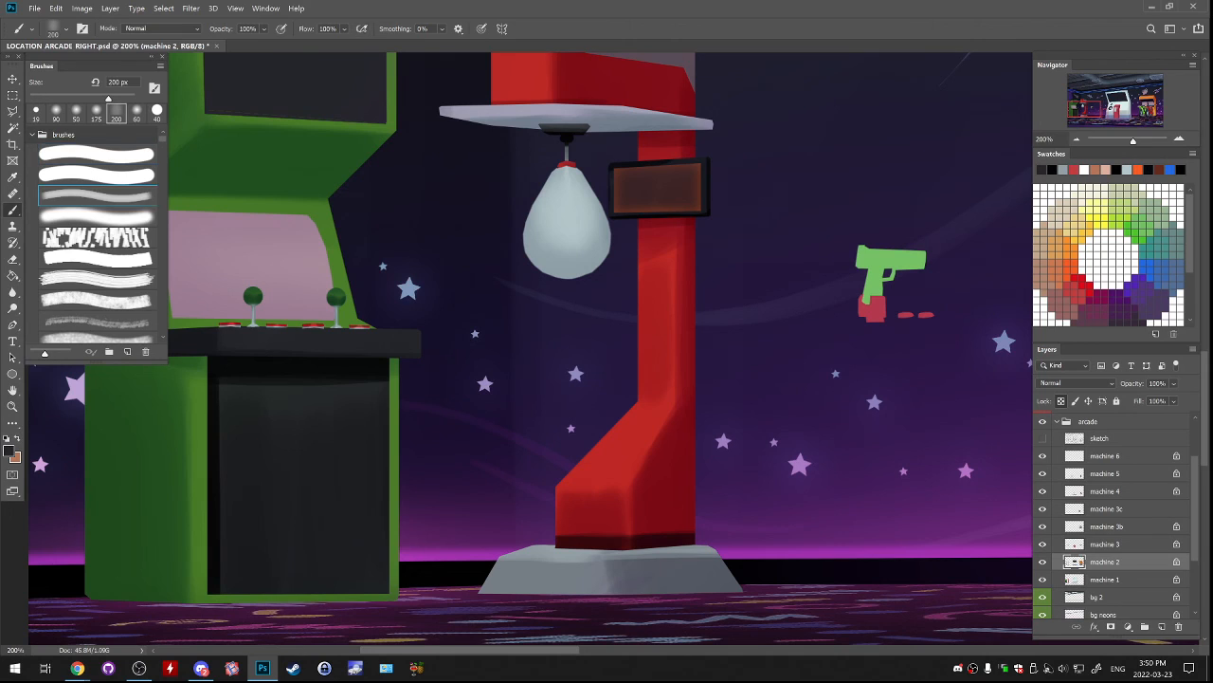
pyautogui.moveTo(455, 142); pyautogui.dragTo(711, 142)
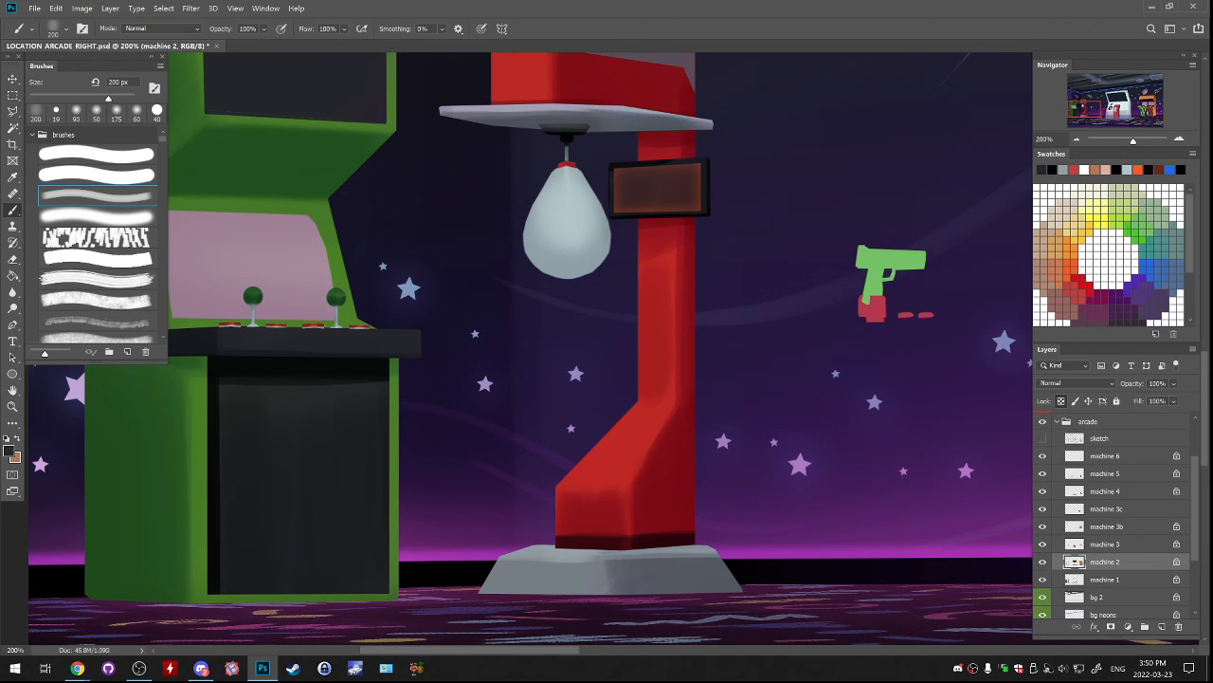
pyautogui.press('l')
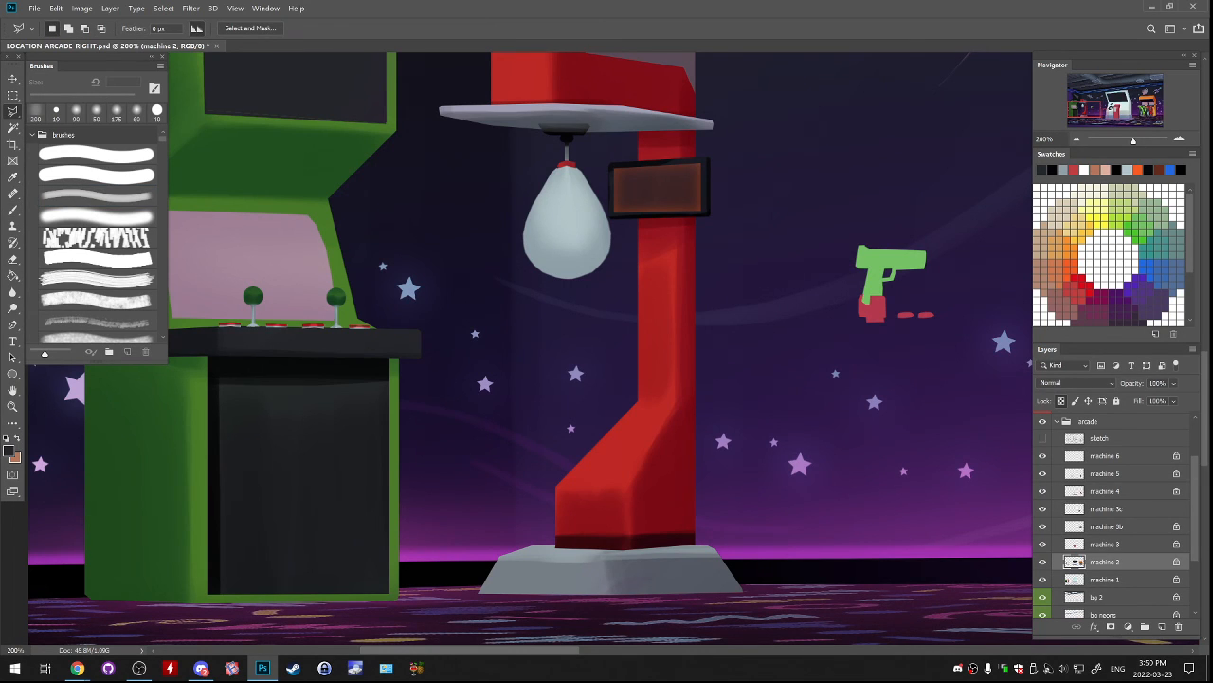
pyautogui.click(1068, 578)
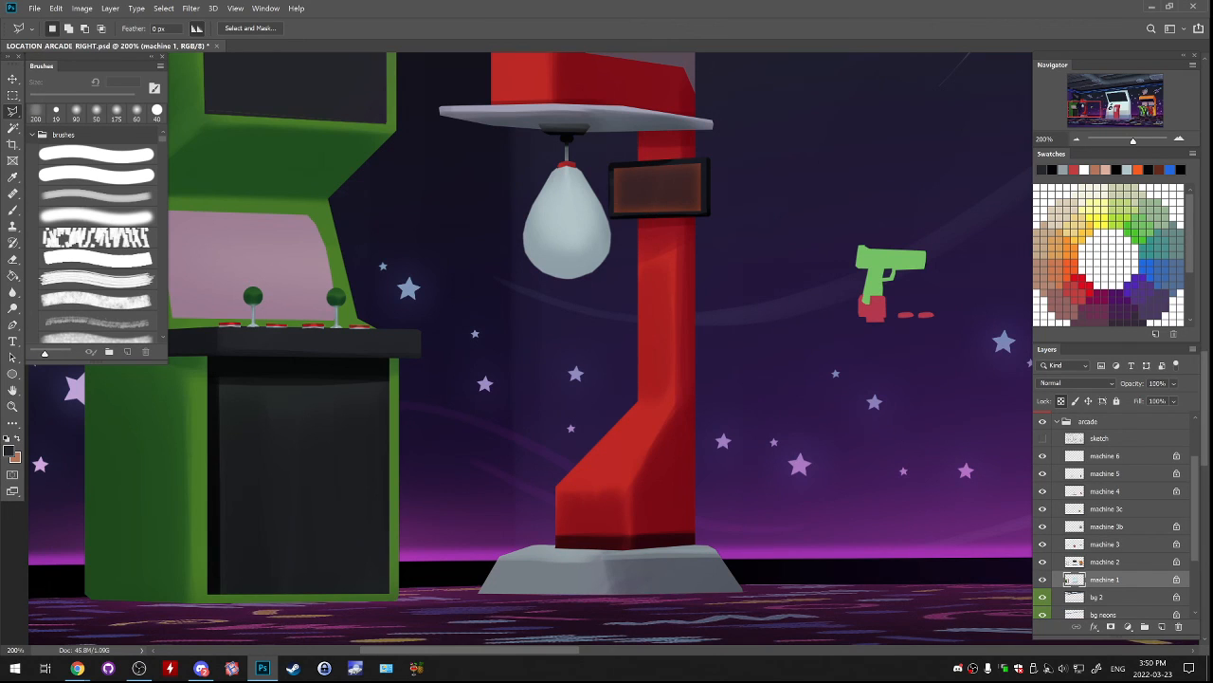
pyautogui.click(655, 214)
pyautogui.click(660, 258)
pyautogui.click(653, 399)
pyautogui.click(579, 496)
pyautogui.click(583, 505)
pyautogui.click(578, 524)
pyautogui.click(580, 531)
pyautogui.click(594, 522)
pyautogui.doubleClick(591, 491)
pyautogui.hotkey('ctrl', 'd')
# Paint small dark red screws in the upper corners of the punching machine's head with the hard brush at 9 px.
pyautogui.moveTo(591, 491)
pyautogui.mouseDown()
pyautogui.moveTo(581, 606)
pyautogui.moveTo(641, 655)
pyautogui.mouseUp()
pyautogui.press('b')
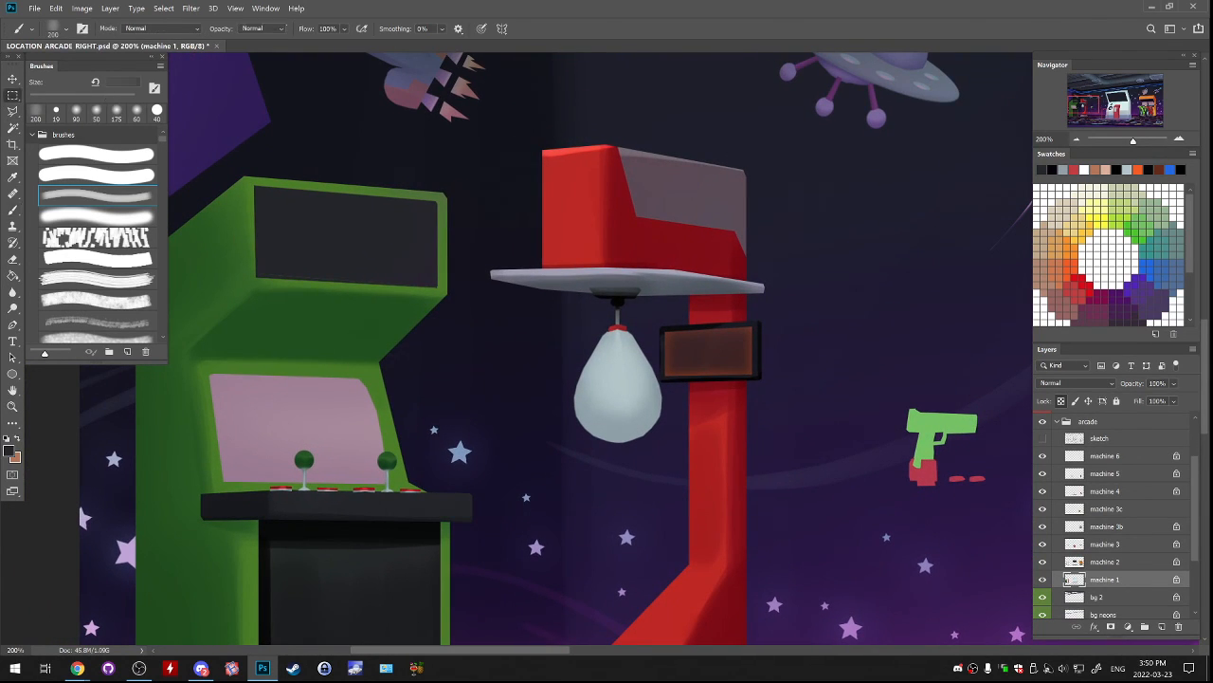
pyautogui.keyDown('alt'); pyautogui.click(711, 250); pyautogui.keyUp('alt')
pyautogui.keyDown('alt'); pyautogui.click(711, 250); pyautogui.keyUp('alt')
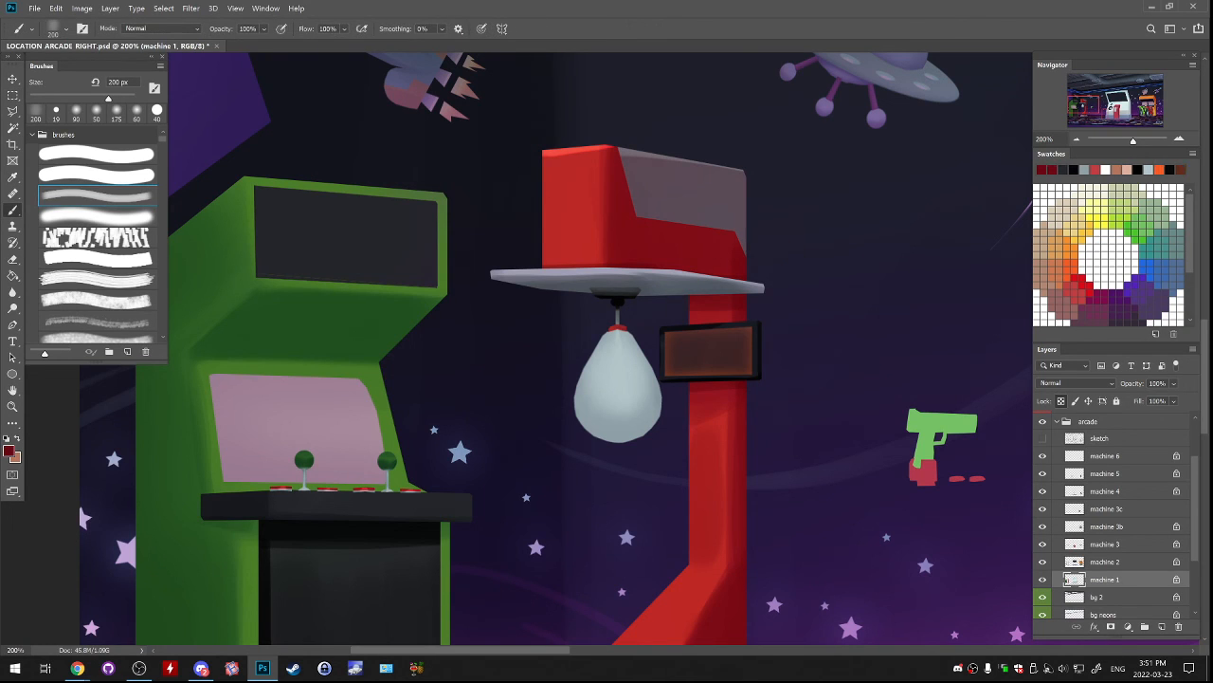
pyautogui.keyDown('alt'); pyautogui.click(711, 251); pyautogui.keyUp('alt')
pyautogui.click(96, 154)
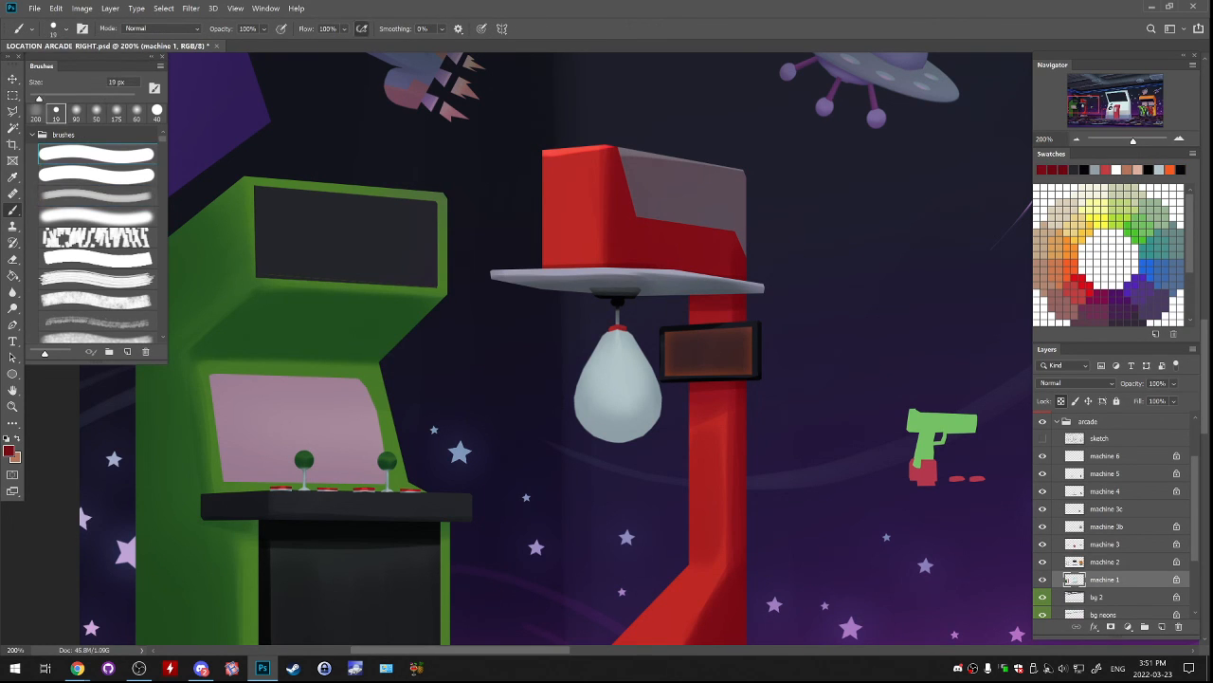
pyautogui.click(1042, 580)
pyautogui.click(1043, 580)
pyautogui.press('[')
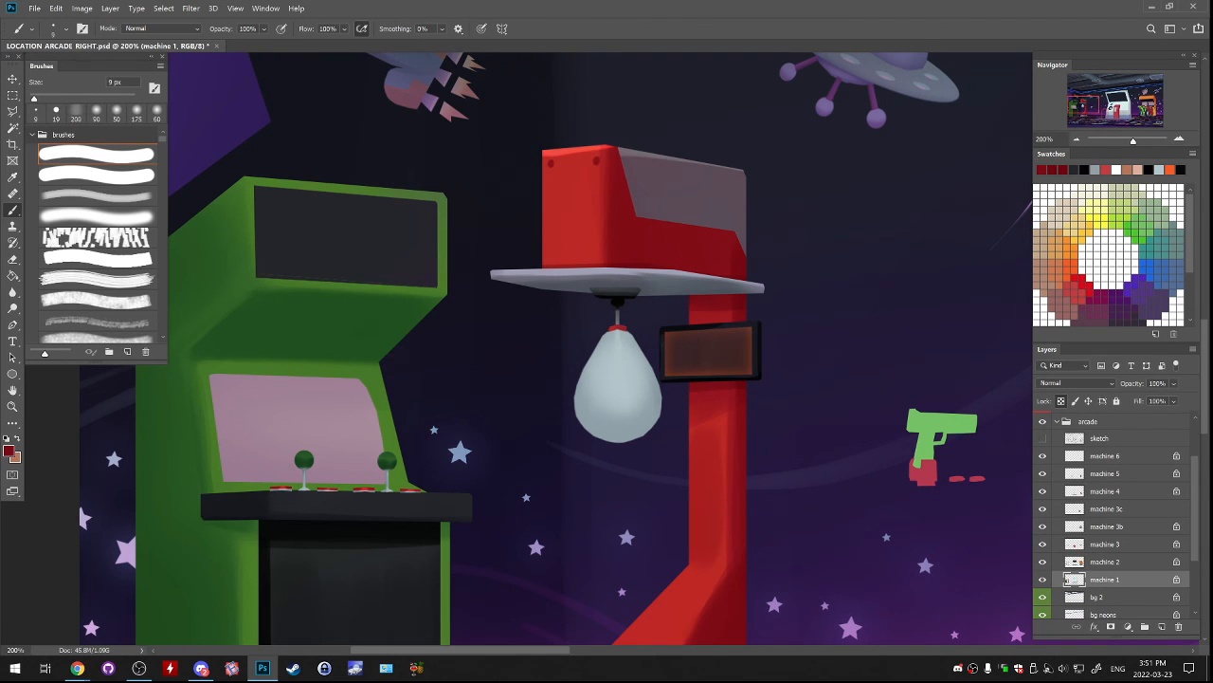
# Paint a thin dark red seam across the column's bend and two dark red screws on the slanted base at 9 px.
pyautogui.scroll(-5, 597, 351)
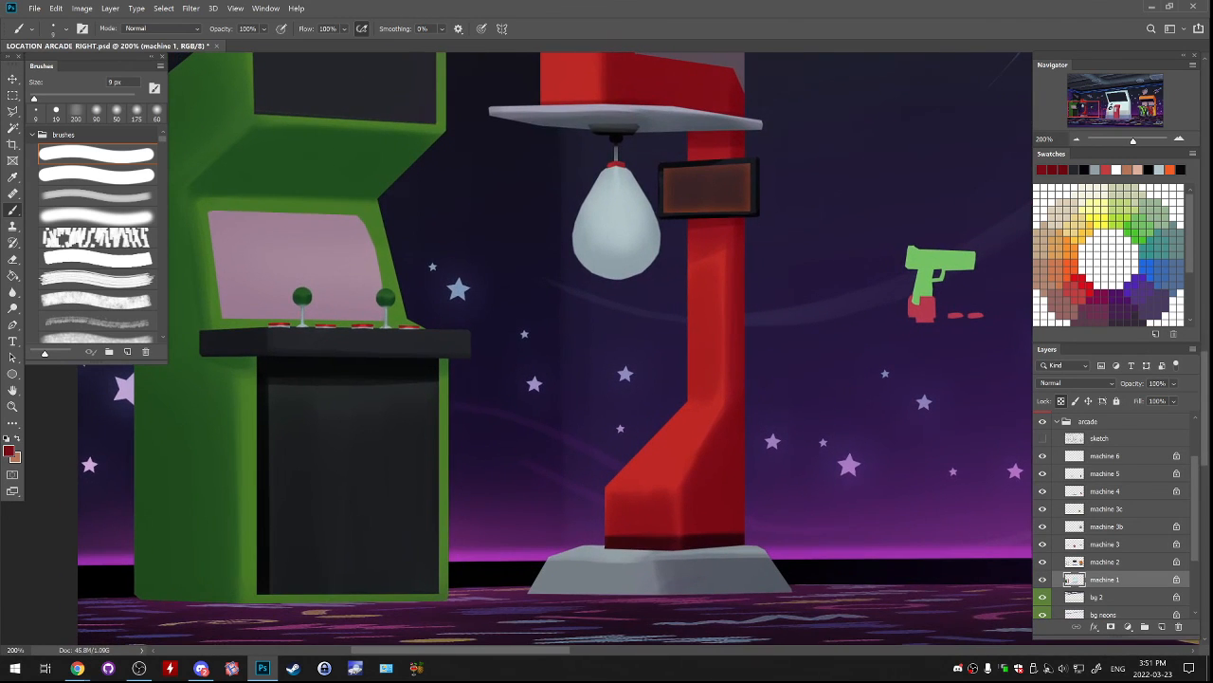
pyautogui.moveTo(690, 401); pyautogui.dragTo(725, 401)
pyautogui.hotkey('ctrl', 'z')
pyautogui.moveTo(664, 379)
pyautogui.mouseDown()
pyautogui.moveTo(689, 307)
pyautogui.moveTo(673, 357)
pyautogui.mouseUp()
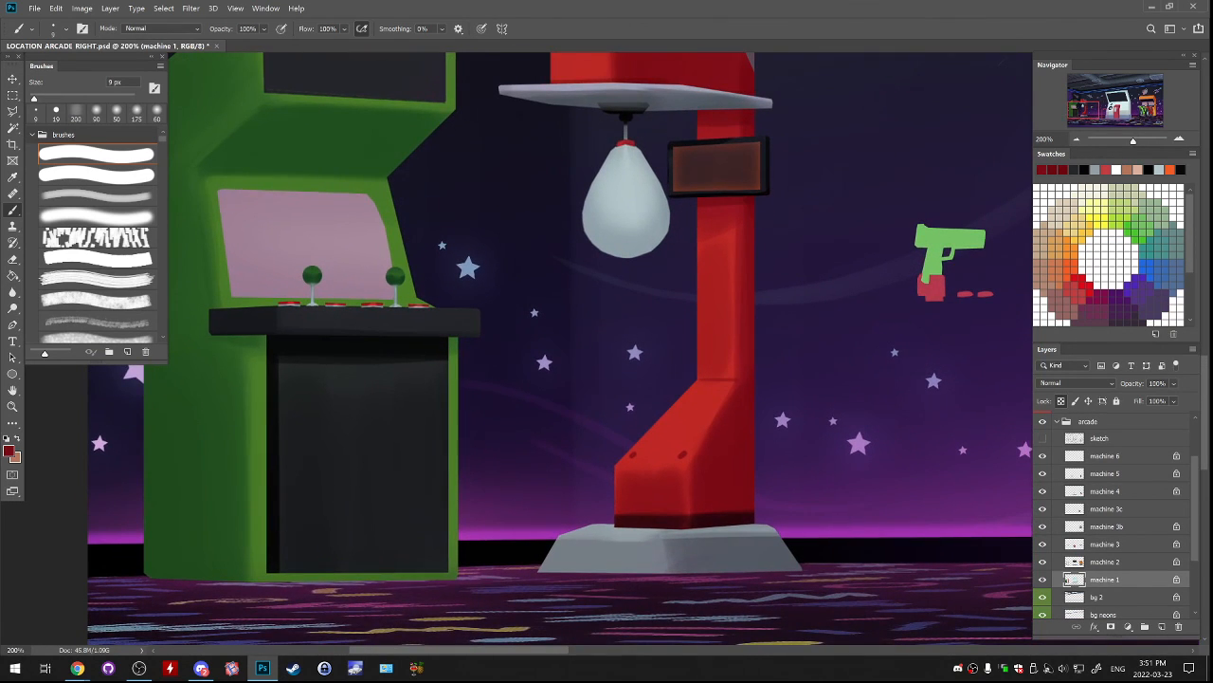
# Add tiny highlights to the screws on the base and head with the punching bag's sampled light grey at 9 px.
pyautogui.keyDown('alt'); pyautogui.click(626, 195); pyautogui.keyUp('alt')
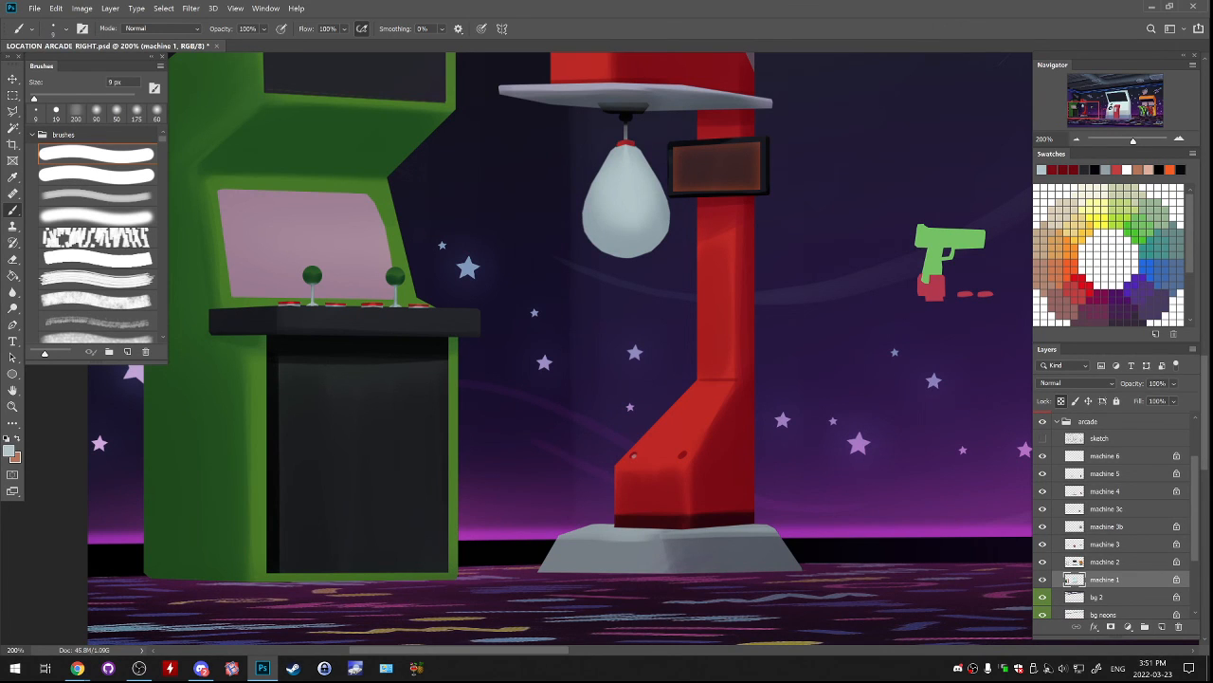
pyautogui.moveTo(626, 246); pyautogui.dragTo(634, 385)
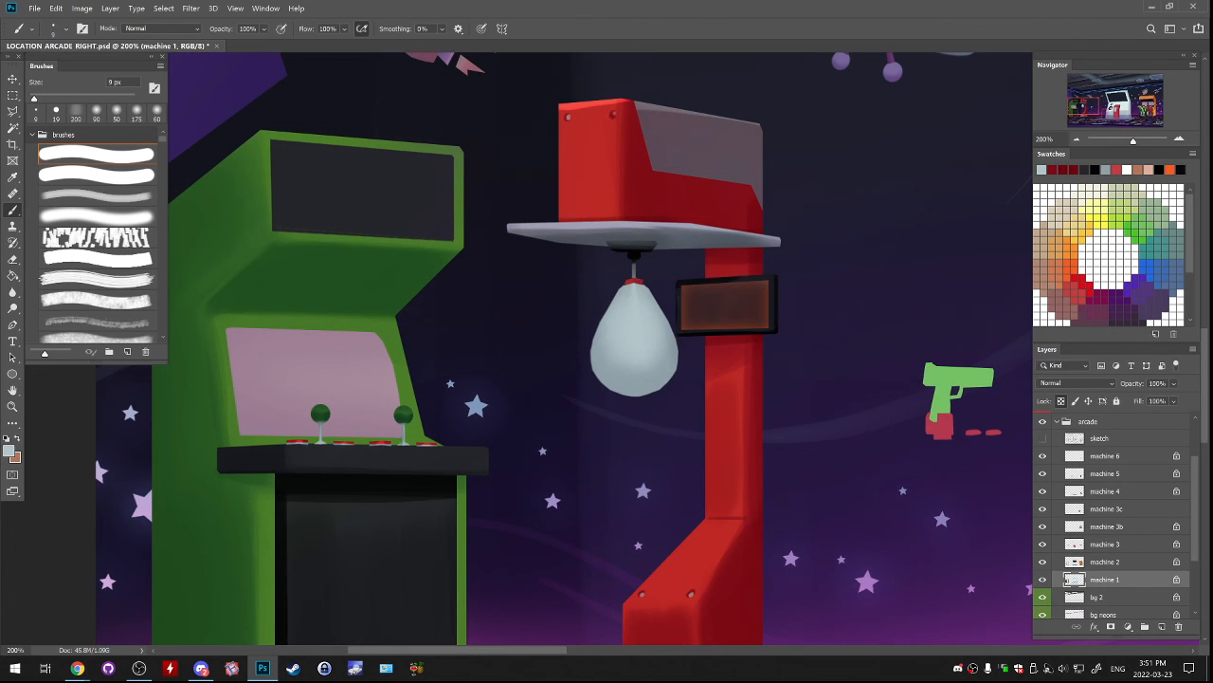
pyautogui.moveTo(630, 365); pyautogui.dragTo(654, 279)
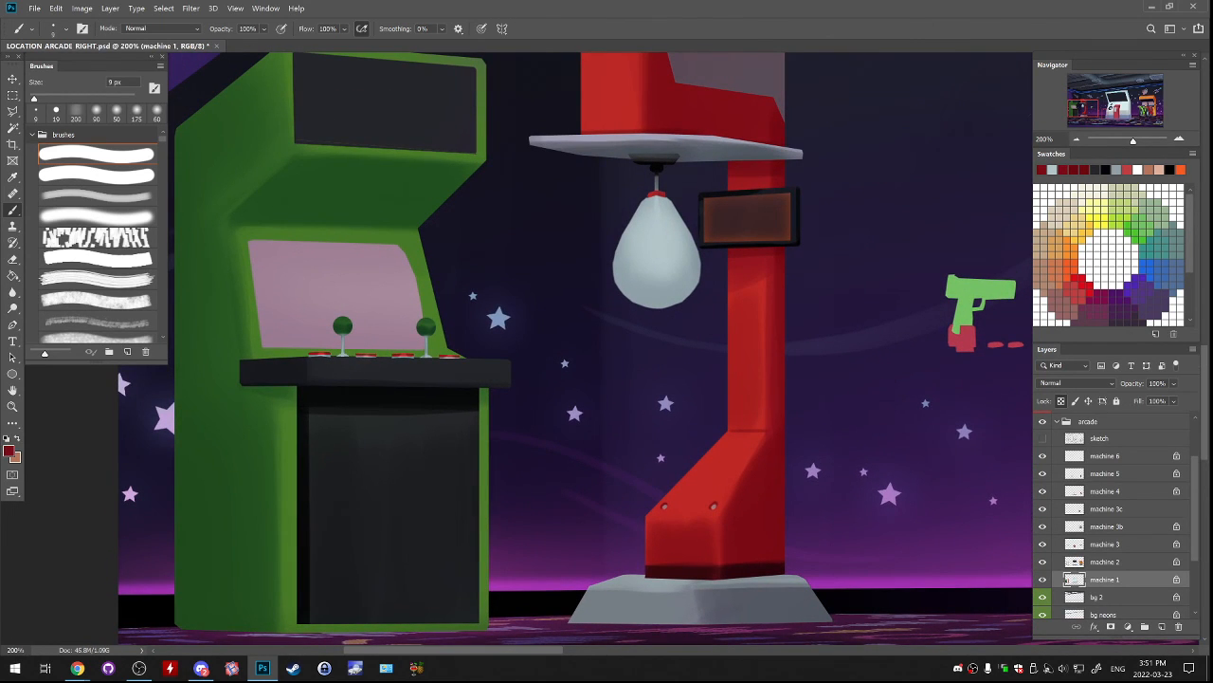
pyautogui.moveTo(654, 279); pyautogui.dragTo(640, 393)
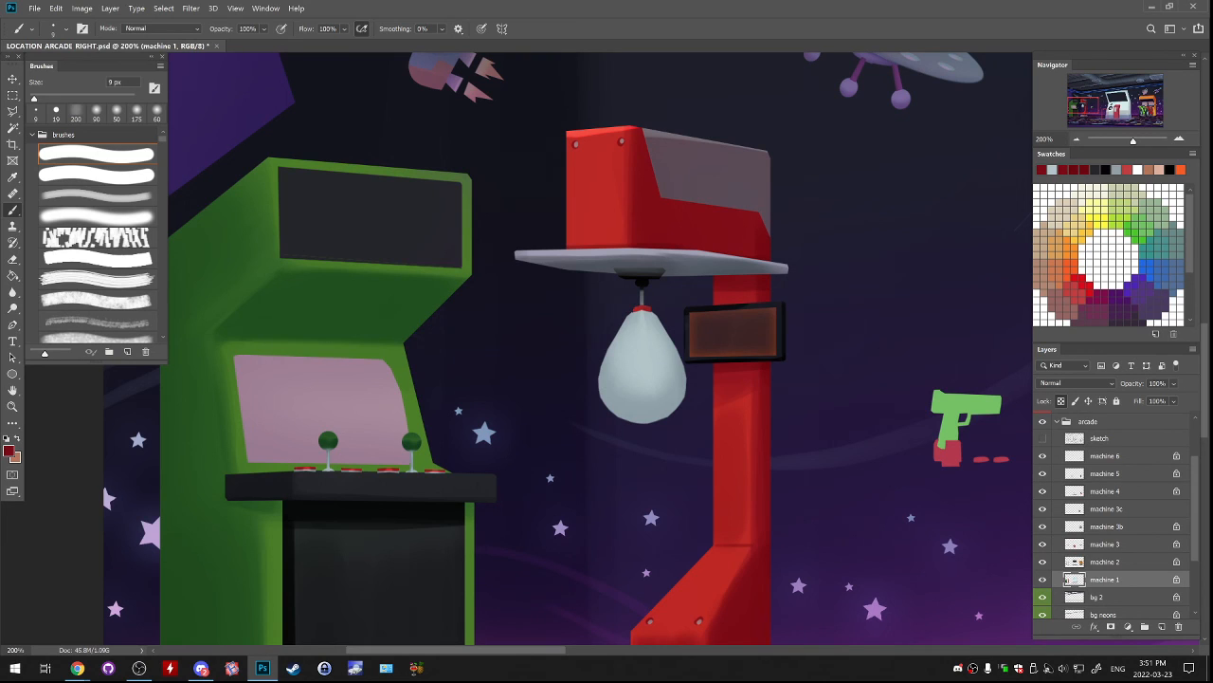
# Draw a vertical dark red seam down the front of the head and edge it with a sampled bright red highlight.
pyautogui.moveTo(595, 129); pyautogui.dragTo(596, 243)
pyautogui.keyDown('alt'); pyautogui.click(618, 129); pyautogui.keyUp('alt')
pyautogui.moveTo(594, 133); pyautogui.dragTo(592, 227)
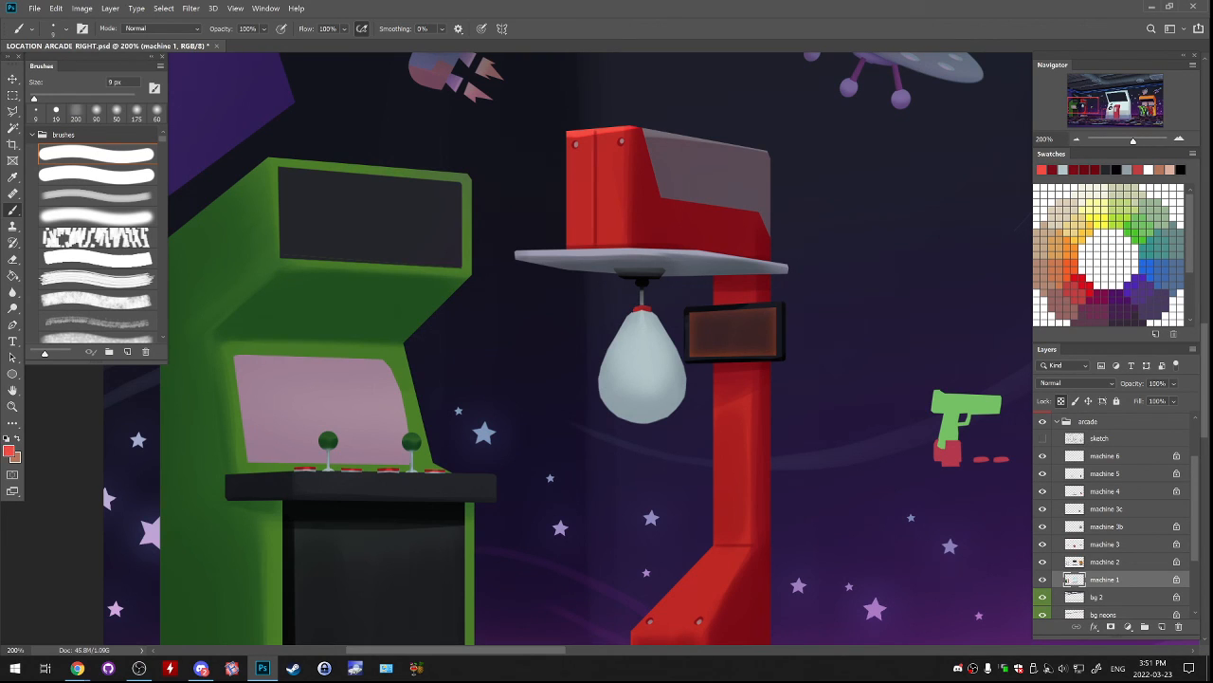
# Darken the column's sampled dark red and paint a seam down the column and slanted base at 15 px, undoing the stray strokes.
pyautogui.scroll(-3, 566, 347)
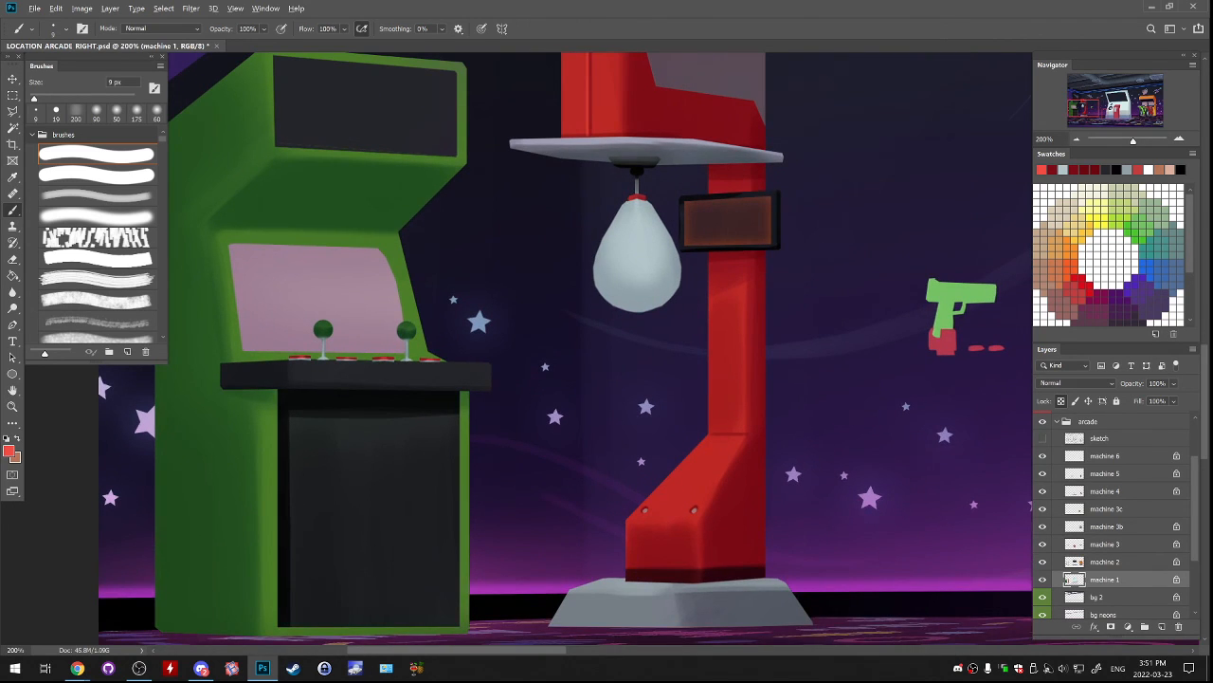
pyautogui.keyDown('alt'); pyautogui.click(751, 550); pyautogui.keyUp('alt')
pyautogui.click(9, 450)
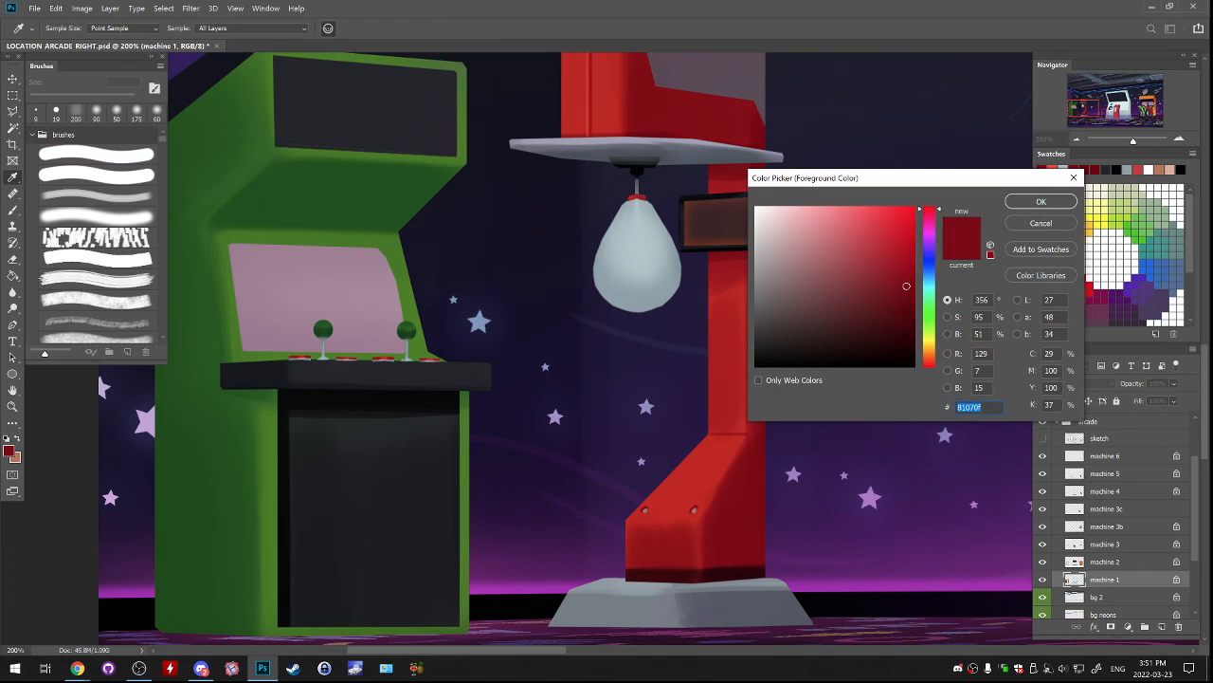
pyautogui.click(912, 298)
pyautogui.click(1074, 177)
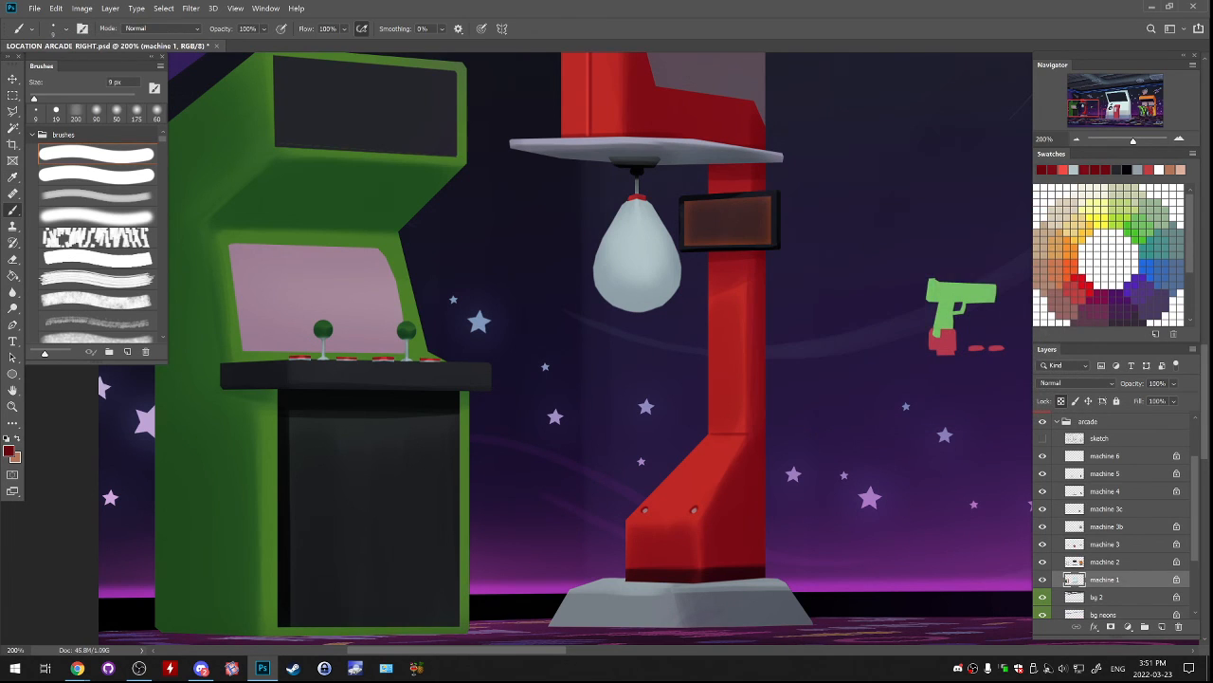
pyautogui.press('b')
pyautogui.moveTo(728, 266); pyautogui.dragTo(728, 322)
pyautogui.hotkey('ctrl', 'z')
pyautogui.hotkey('ctrl', 'z')
pyautogui.hotkey('ctrl', 'z')
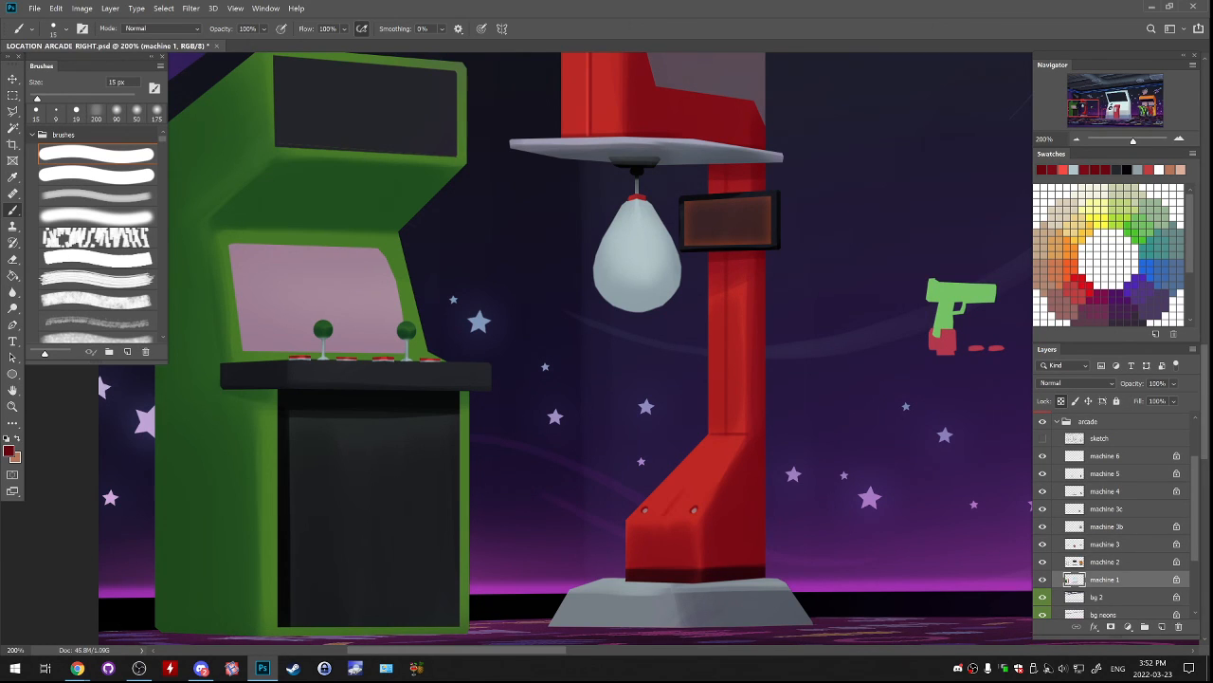
pyautogui.moveTo(681, 492); pyautogui.dragTo(725, 437)
# Highlight the seam along the column and slanted base with the head's sampled bright red at 15 px, undoing the poor strokes.
pyautogui.moveTo(585, 104); pyautogui.dragTo(583, 102)
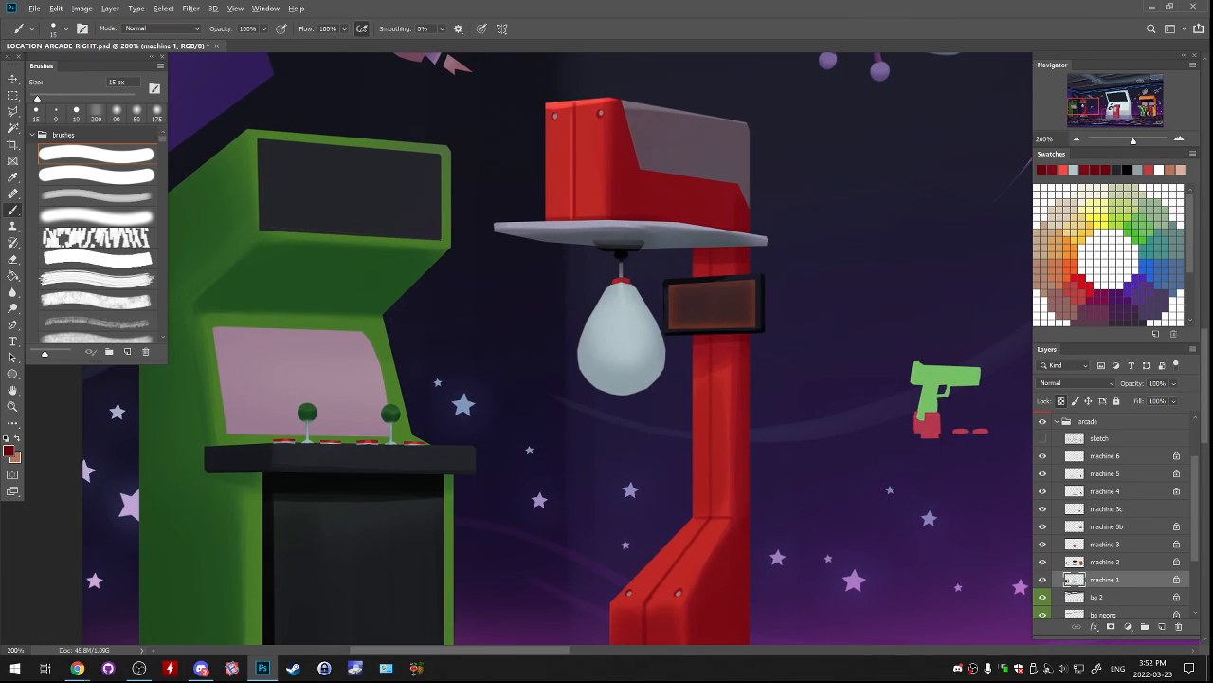
pyautogui.keyDown('alt'); pyautogui.click(583, 101); pyautogui.keyUp('alt')
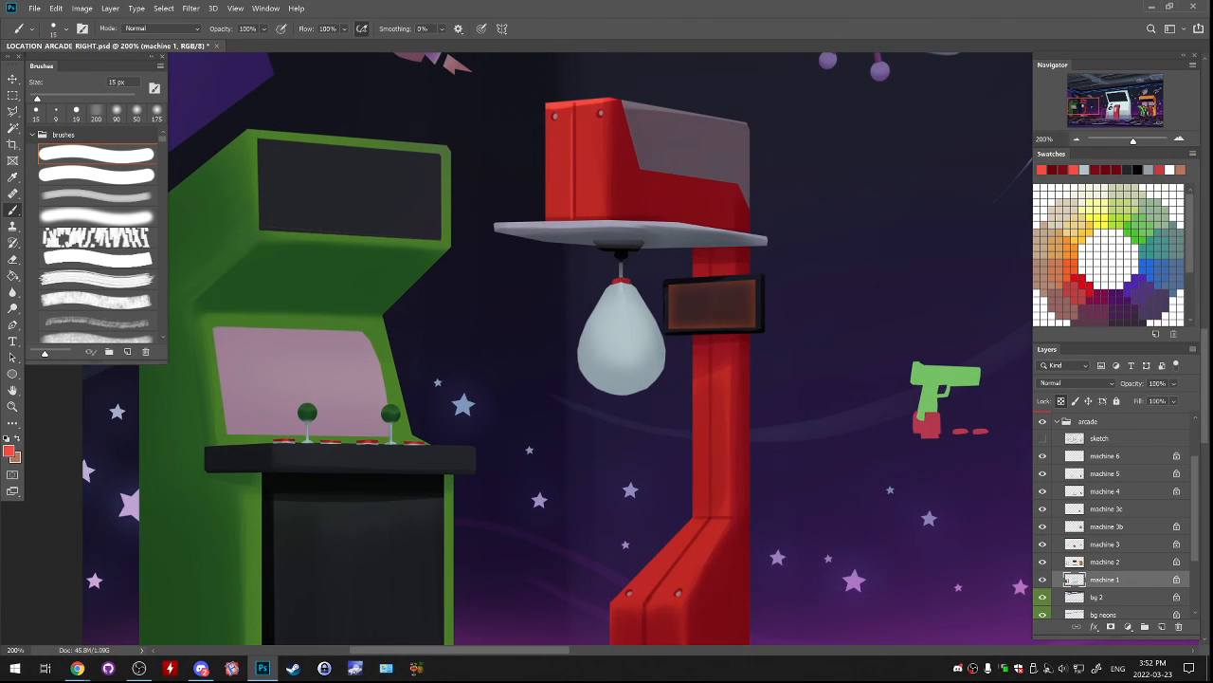
pyautogui.moveTo(713, 364); pyautogui.dragTo(713, 472)
pyautogui.hotkey('ctrl', 'z')
pyautogui.moveTo(708, 339)
pyautogui.mouseDown()
pyautogui.moveTo(709, 512)
pyautogui.moveTo(770, 329)
pyautogui.mouseUp()
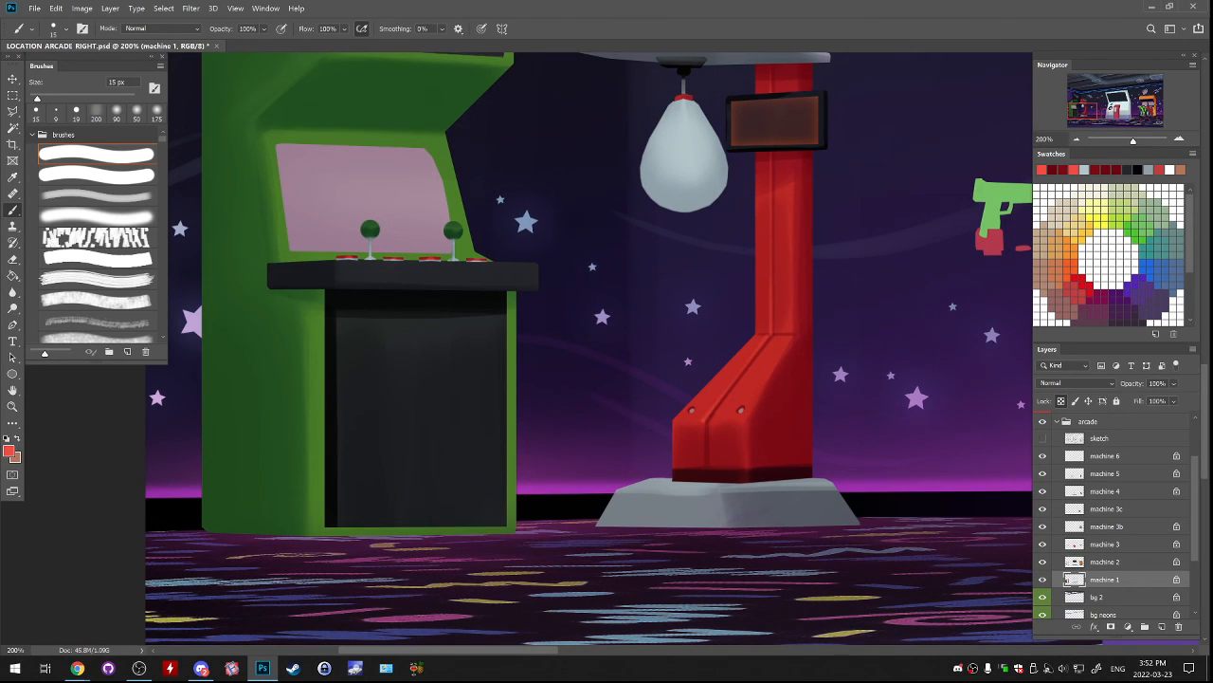
pyautogui.moveTo(704, 425)
pyautogui.mouseDown()
pyautogui.moveTo(705, 463)
pyautogui.moveTo(815, 339)
pyautogui.mouseUp()
pyautogui.hotkey('ctrl', 'z')
# Touch up the seam at the base's dark bottom strip with the strip's sampled maroon at 15 px.
pyautogui.keyDown('alt'); pyautogui.click(843, 349); pyautogui.keyUp('alt')
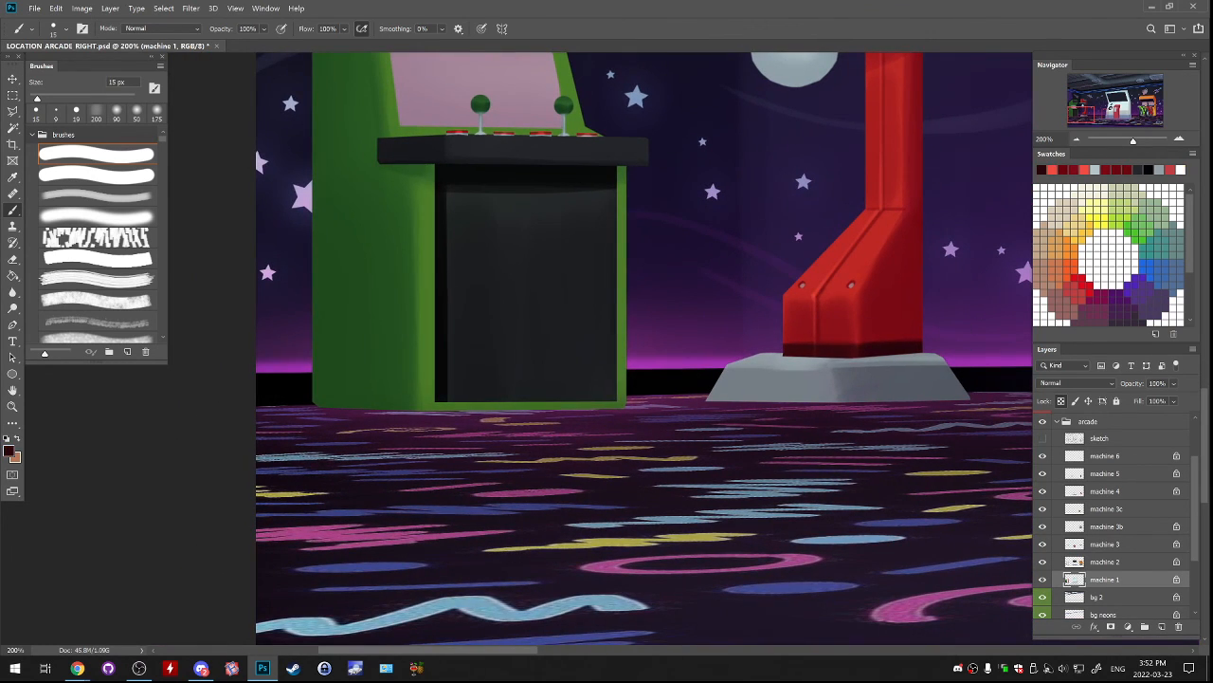
pyautogui.moveTo(844, 349); pyautogui.dragTo(773, 438)
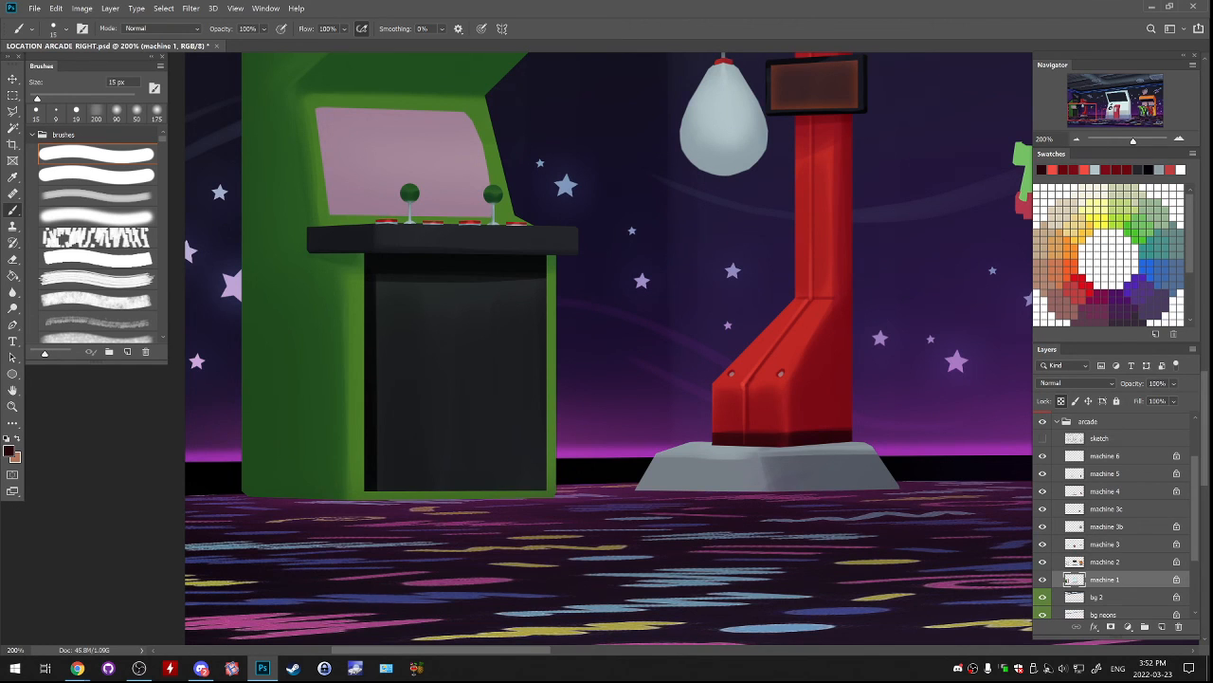
pyautogui.moveTo(626, 322); pyautogui.dragTo(610, 378)
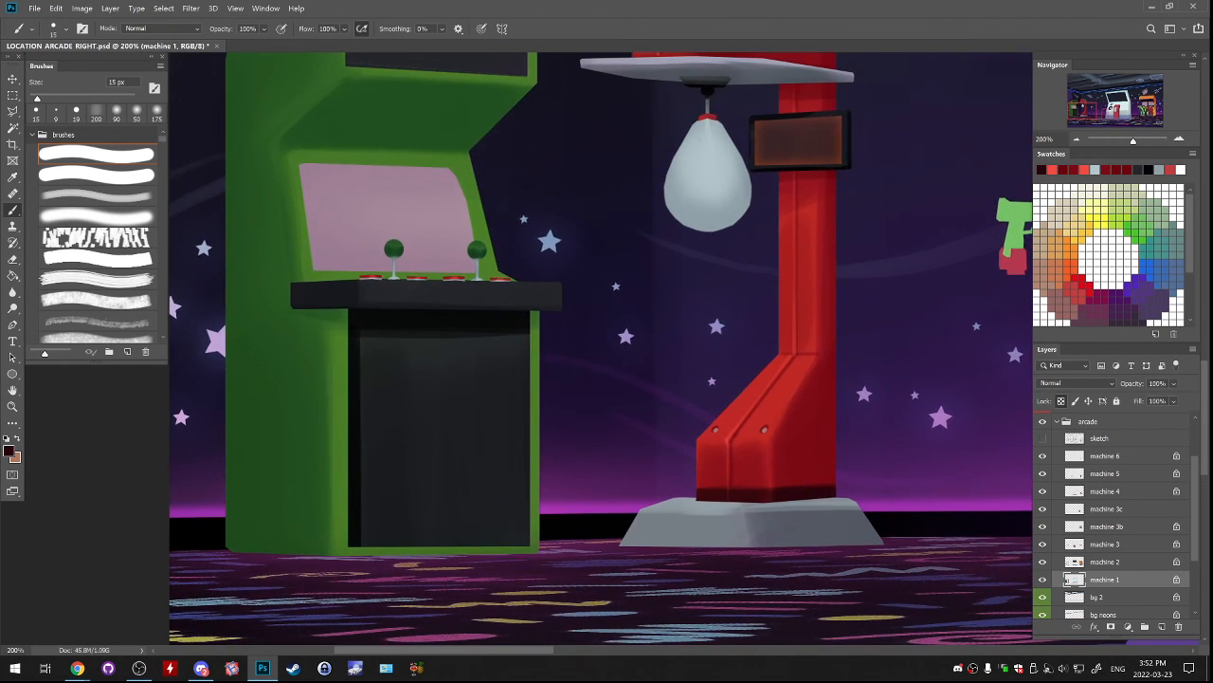
pyautogui.moveTo(626, 323); pyautogui.dragTo(615, 360)
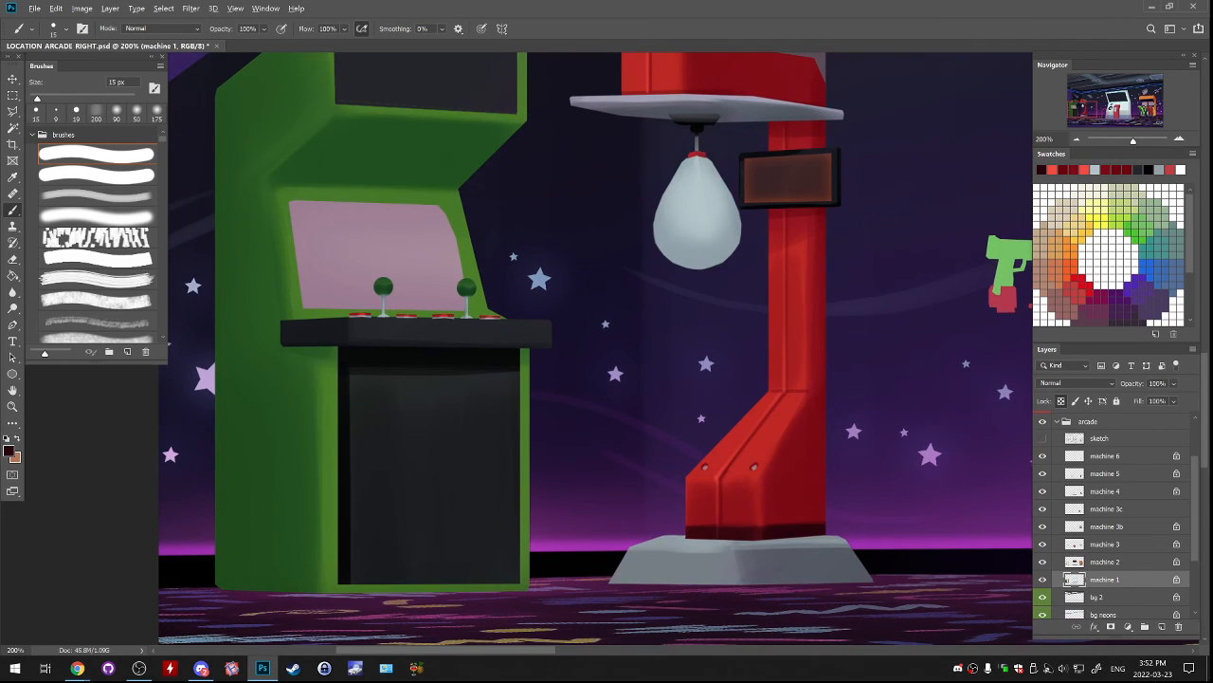
# Sample dark red for the soft brush at 35 px, toggle layer visibility to find the punching bag, and activate the machine 4 layer.
pyautogui.keyDown('alt'); pyautogui.click(818, 122); pyautogui.keyUp('alt')
pyautogui.click(97, 216)
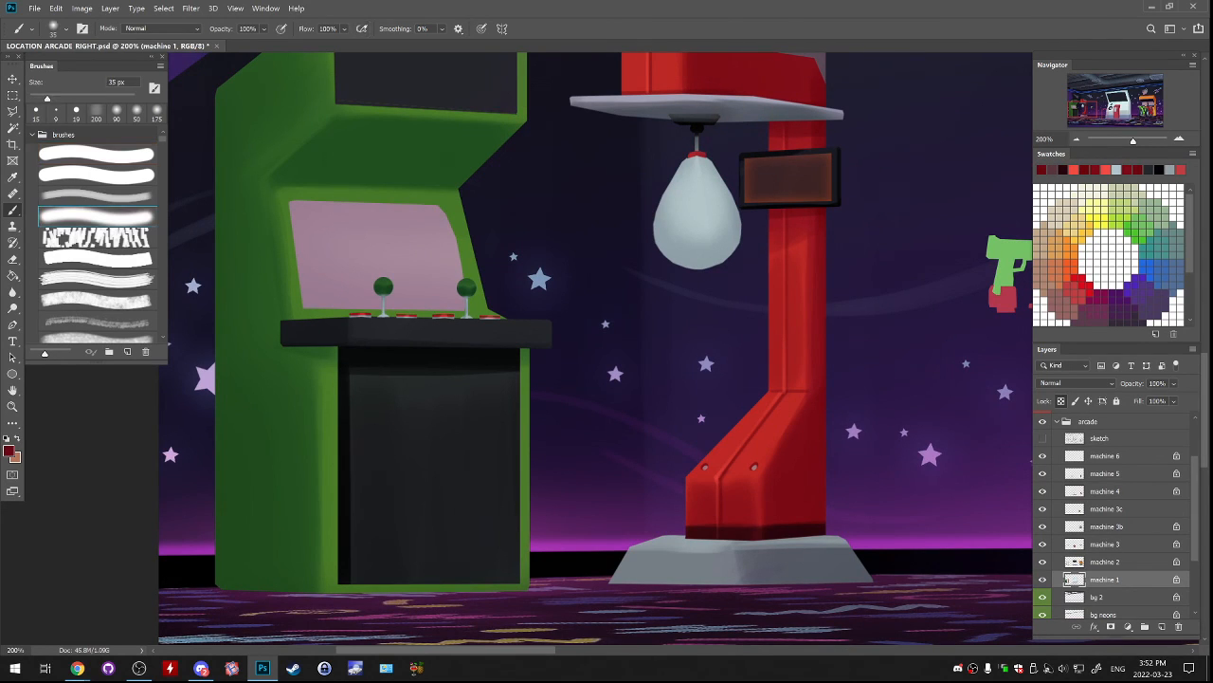
pyautogui.click(1042, 579)
pyautogui.click(1043, 580)
pyautogui.click(1043, 561)
pyautogui.click(1043, 561)
pyautogui.click(1042, 544)
pyautogui.click(1043, 544)
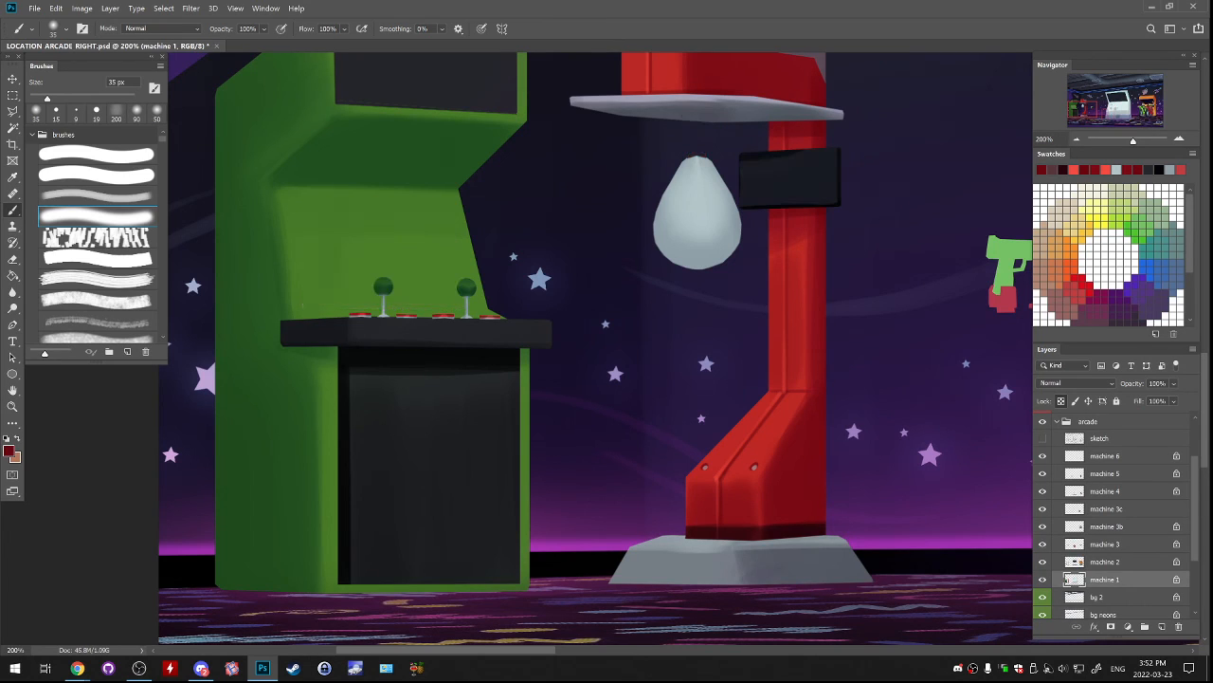
pyautogui.click(1043, 526)
pyautogui.click(1042, 509)
pyautogui.click(1043, 491)
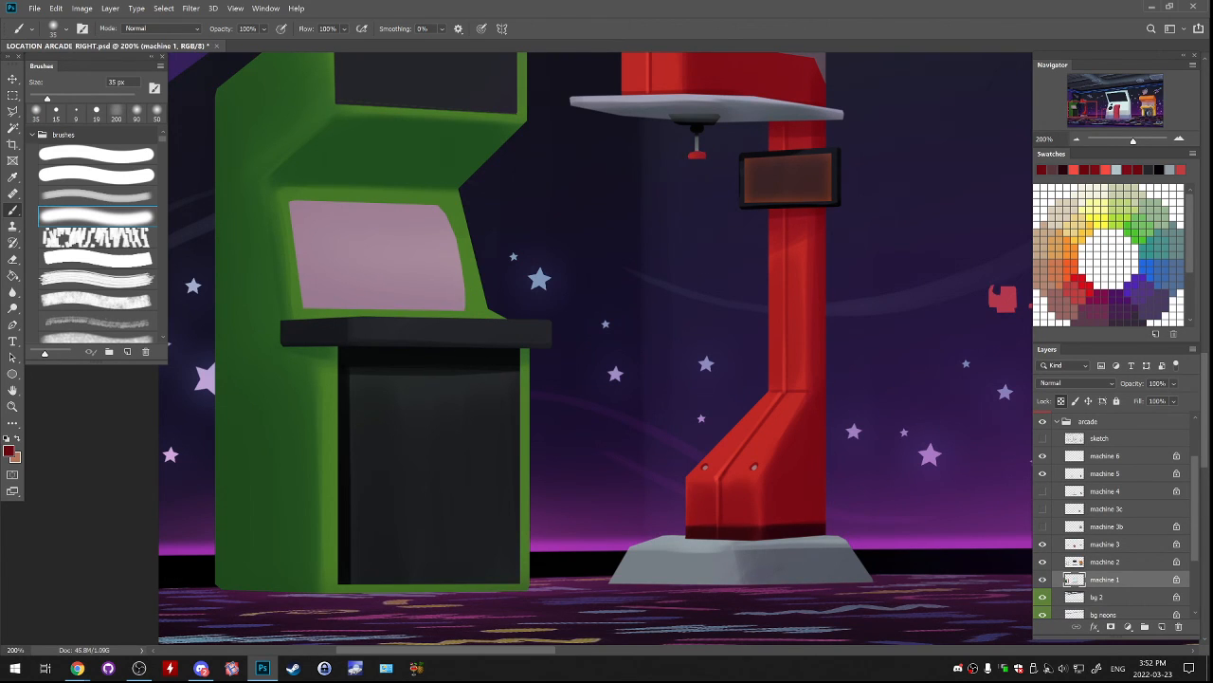
pyautogui.moveTo(1043, 491); pyautogui.dragTo(1043, 526)
pyautogui.click(1074, 491)
# Paint the lower end of the punching bag with the column's sampled red at 200 px, undoing the dark red trial strokes.
pyautogui.moveTo(661, 258); pyautogui.dragTo(735, 256)
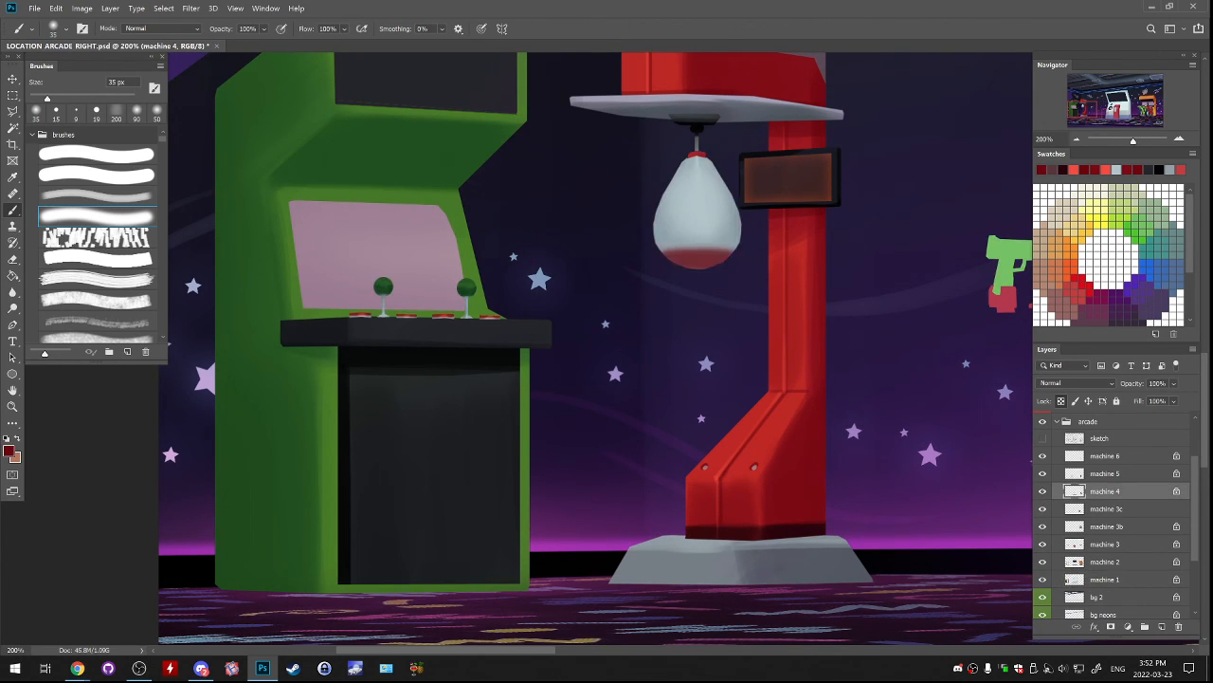
pyautogui.hotkey('ctrl', 'z')
pyautogui.click(117, 112)
pyautogui.moveTo(661, 254)
pyautogui.mouseDown()
pyautogui.moveTo(737, 252)
pyautogui.moveTo(701, 411)
pyautogui.moveTo(716, 415)
pyautogui.moveTo(653, 403)
pyautogui.moveTo(731, 151)
pyautogui.moveTo(722, 107)
pyautogui.moveTo(705, 263)
pyautogui.mouseUp()
pyautogui.hotkey('ctrl', 'z')
pyautogui.hotkey('ctrl', 'z')
pyautogui.keyDown('alt'); pyautogui.click(776, 408); pyautogui.keyUp('alt')
# Darken the red to 860000 and shade the underside of the bag's red end with the soft brush at 50 px.
pyautogui.click(8, 451)
pyautogui.moveTo(896, 266); pyautogui.dragTo(916, 282)
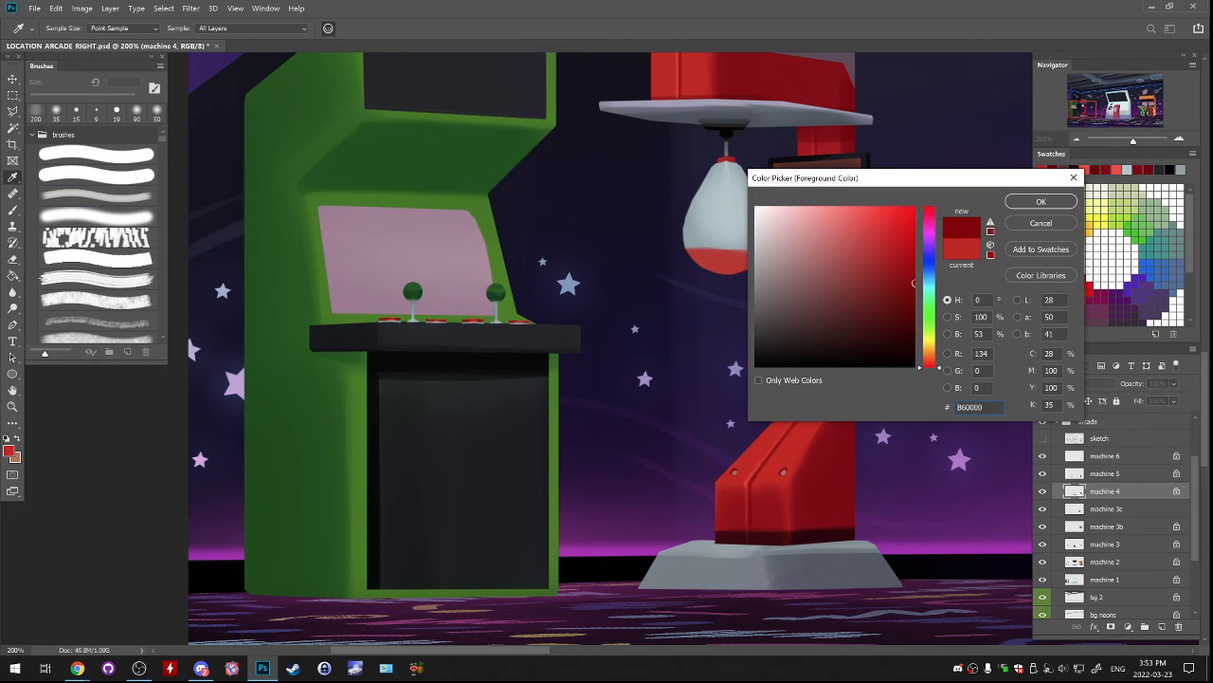
pyautogui.press('Return')
pyautogui.press('b')
pyautogui.press('[')
pyautogui.press('[')
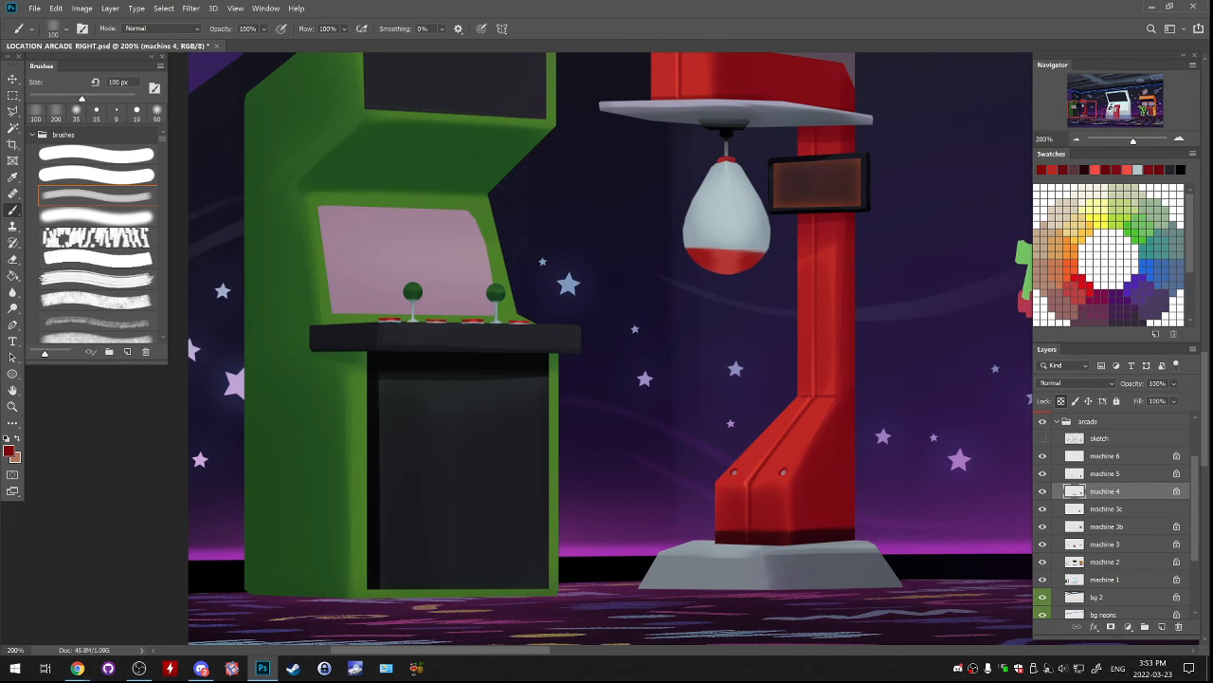
pyautogui.click(97, 216)
pyautogui.press(']')
pyautogui.press(']')
pyautogui.press(']')
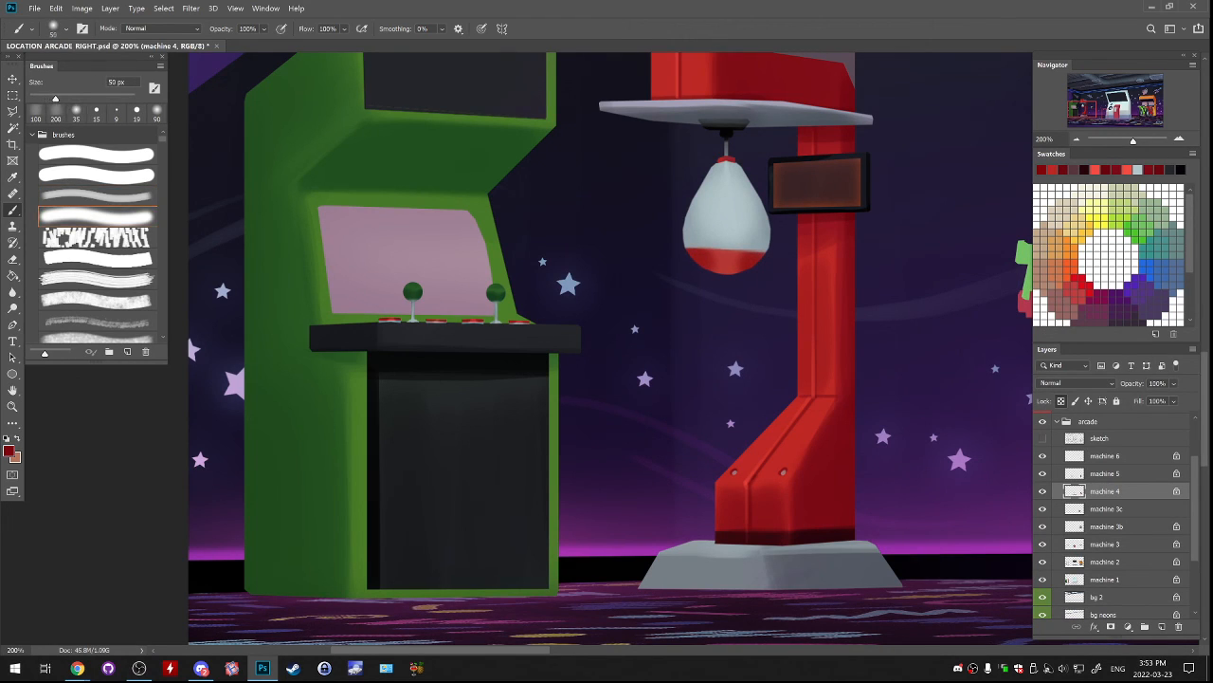
pyautogui.moveTo(696, 266); pyautogui.dragTo(749, 265)
pyautogui.hotkey('ctrl', 'z')
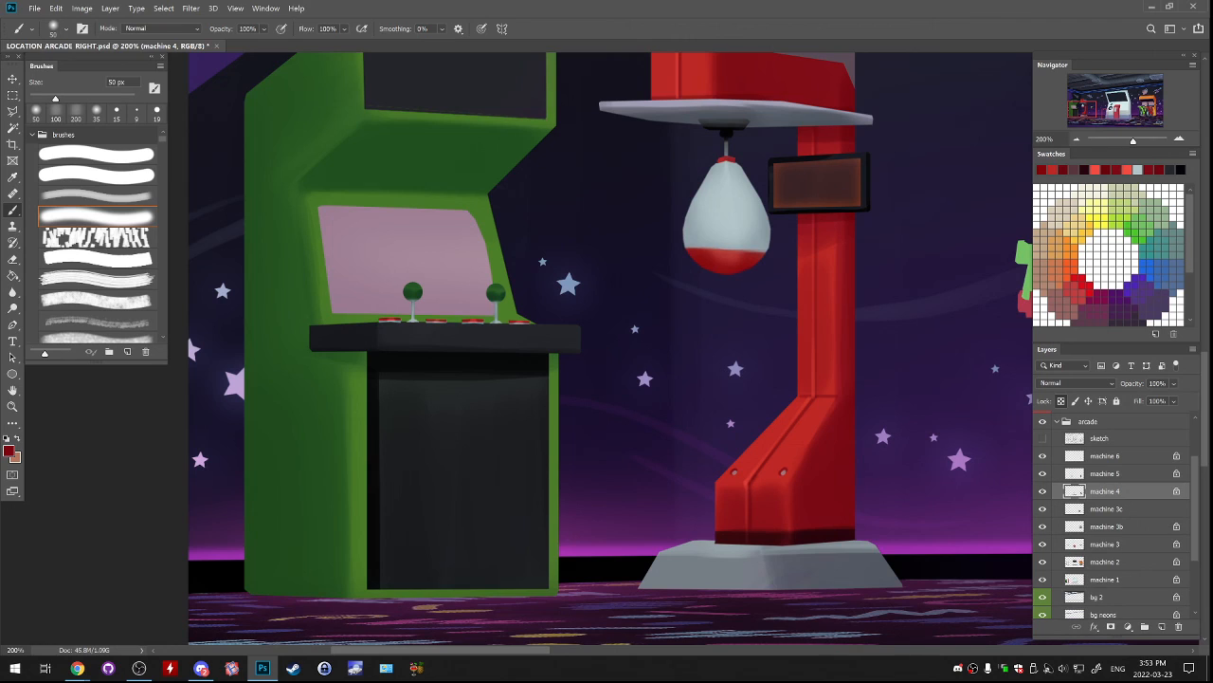
# Refine the lower edge of the bag's red end with its sampled dark red and the hard brush at 19 px.
pyautogui.click(97, 154)
pyautogui.keyDown('alt'); pyautogui.click(709, 263); pyautogui.keyUp('alt')
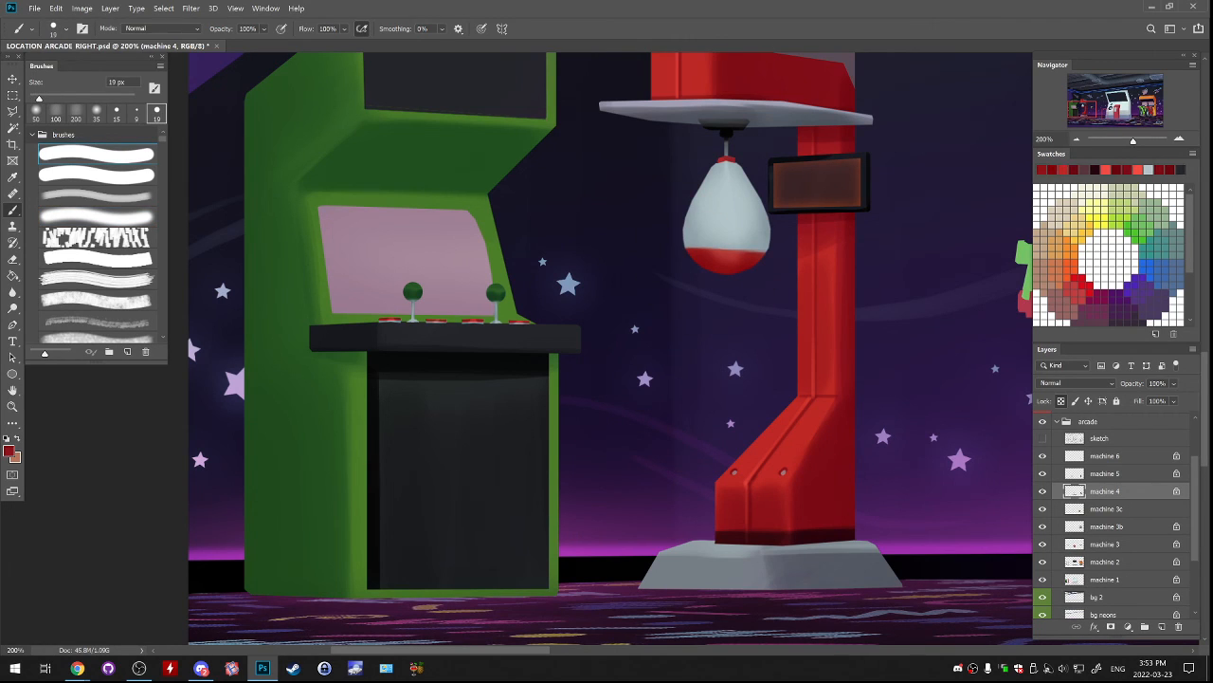
pyautogui.moveTo(700, 264); pyautogui.dragTo(725, 272)
# Draw two curved seams down the light part of the punching bag with a sampled dark grey at 19 px, redoing misplaced strokes.
pyautogui.keyDown('alt'); pyautogui.click(726, 123); pyautogui.keyUp('alt')
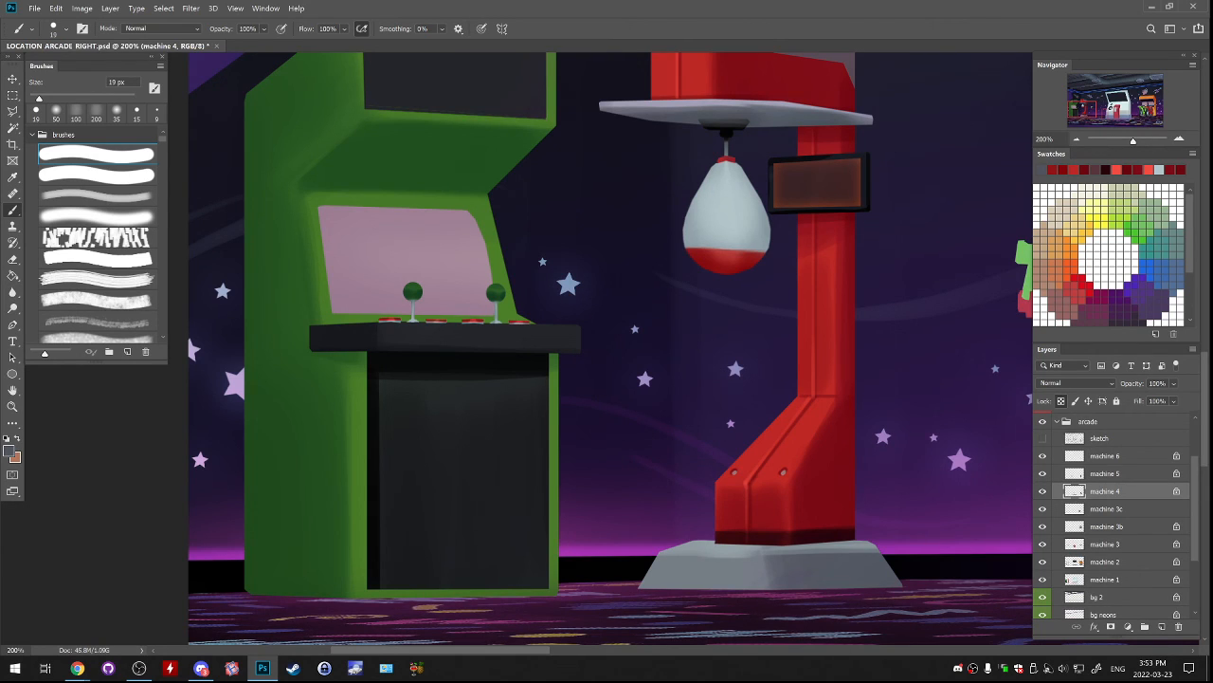
pyautogui.moveTo(725, 171); pyautogui.dragTo(710, 242)
pyautogui.hotkey('ctrl', 'z')
pyautogui.moveTo(717, 168); pyautogui.dragTo(708, 242)
pyautogui.moveTo(743, 184)
pyautogui.mouseDown()
pyautogui.moveTo(754, 249)
pyautogui.moveTo(759, 236)
pyautogui.mouseUp()
pyautogui.hotkey('ctrl', 'z')
pyautogui.hotkey('ctrl', 'z')
pyautogui.moveTo(749, 184); pyautogui.dragTo(757, 248)
# Darken the column's sampled red to 5f0006 and mark the seams on the red end of the punching bag.
pyautogui.keyDown('alt'); pyautogui.click(810, 514); pyautogui.keyUp('alt')
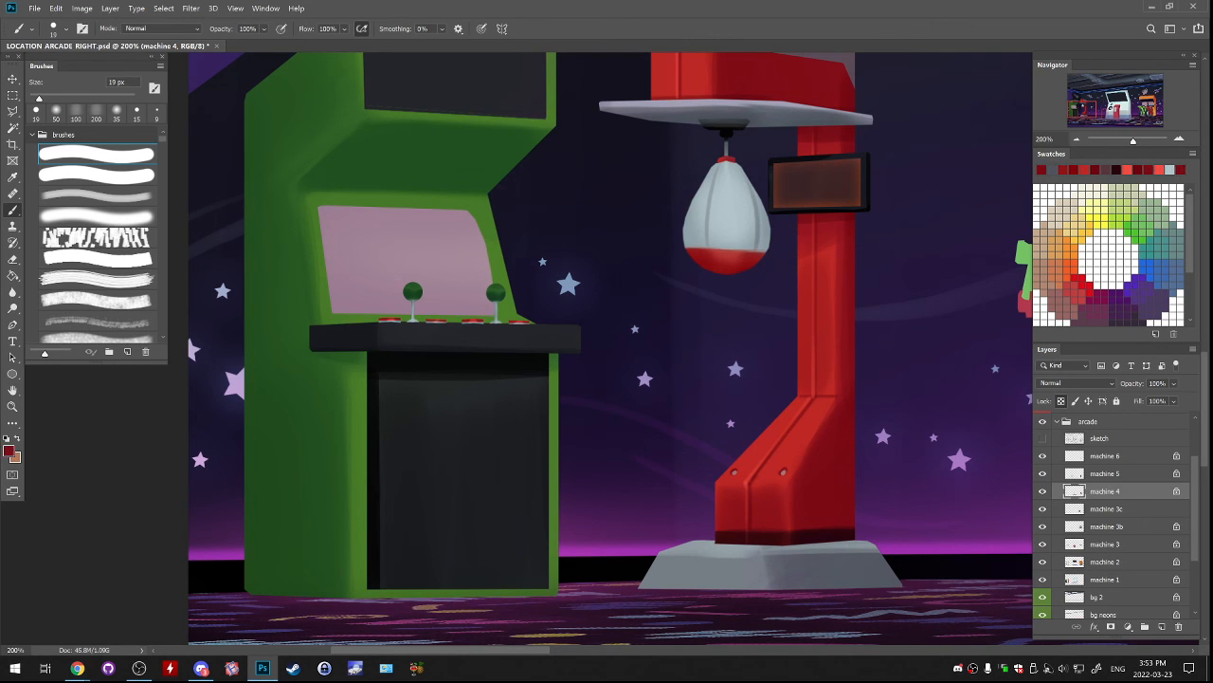
pyautogui.click(9, 451)
pyautogui.click(915, 308)
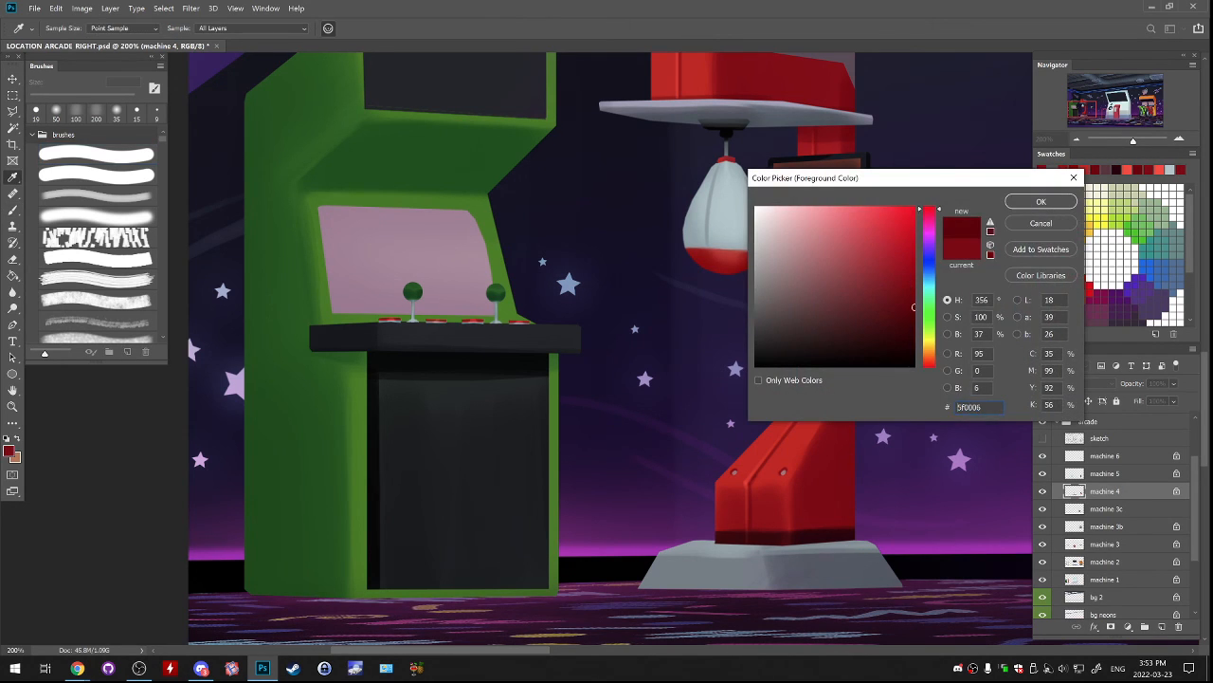
pyautogui.press('Return')
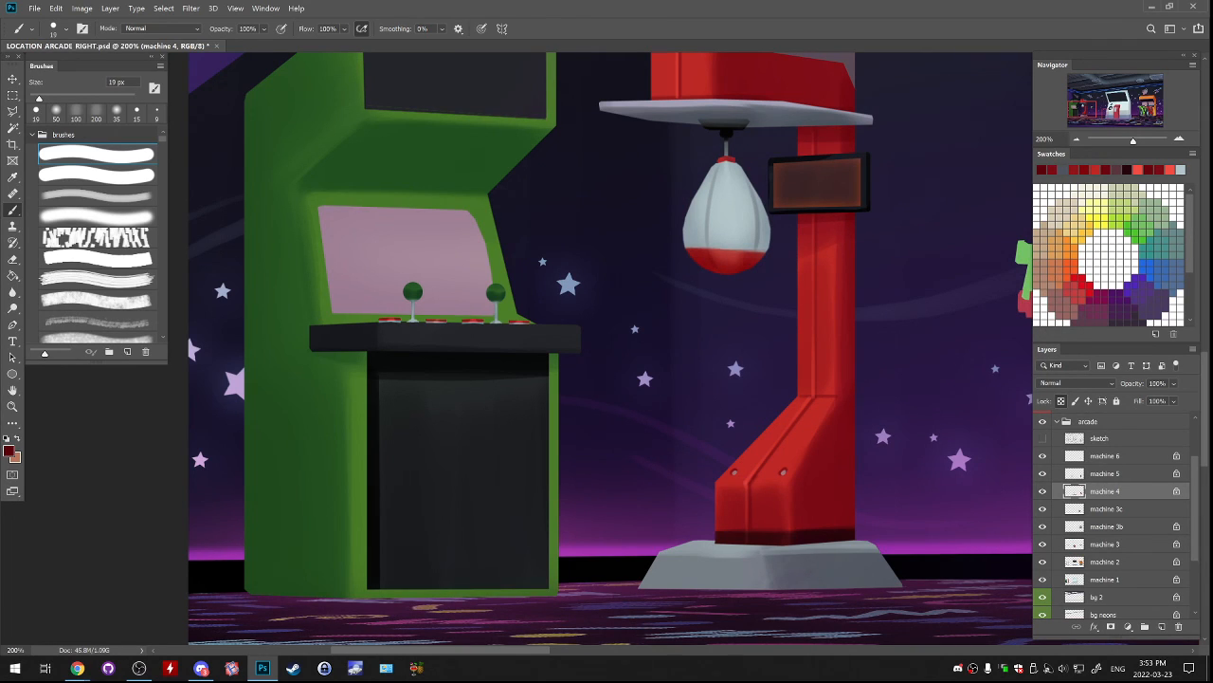
# Lighten the bag's sampled grey to dbdedf and paint highlights beside the seams on its light part.
pyautogui.keyDown('alt'); pyautogui.click(711, 219); pyautogui.keyUp('alt')
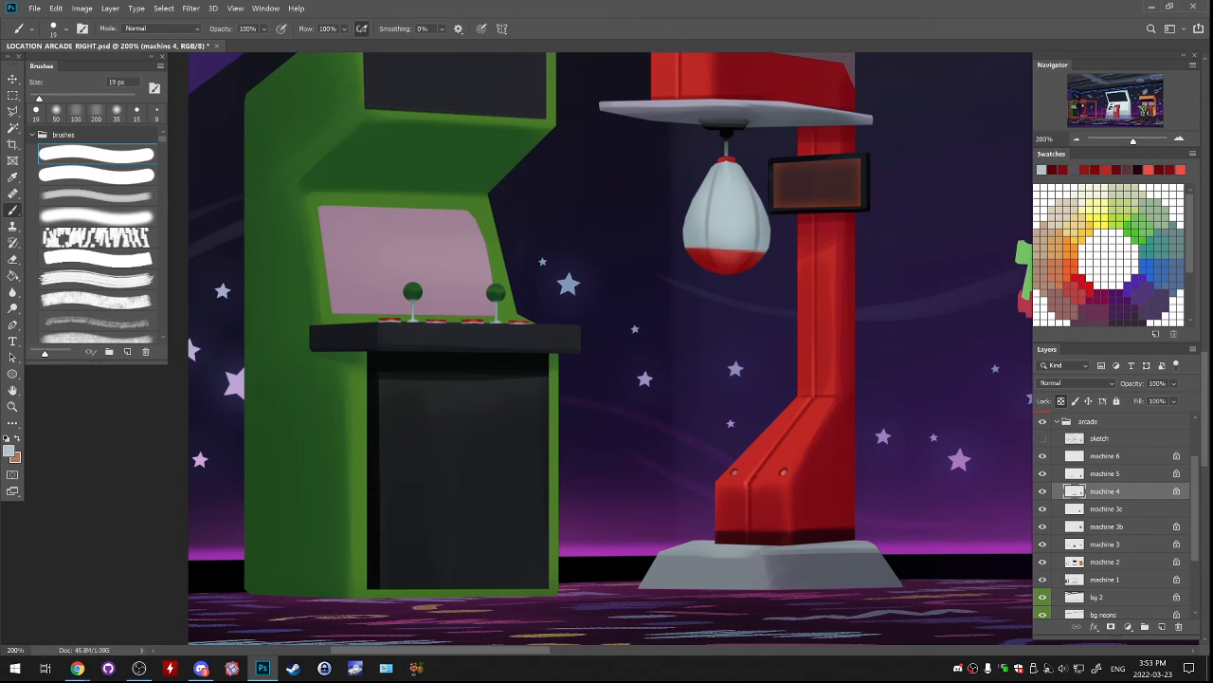
pyautogui.click(9, 451)
pyautogui.click(758, 226)
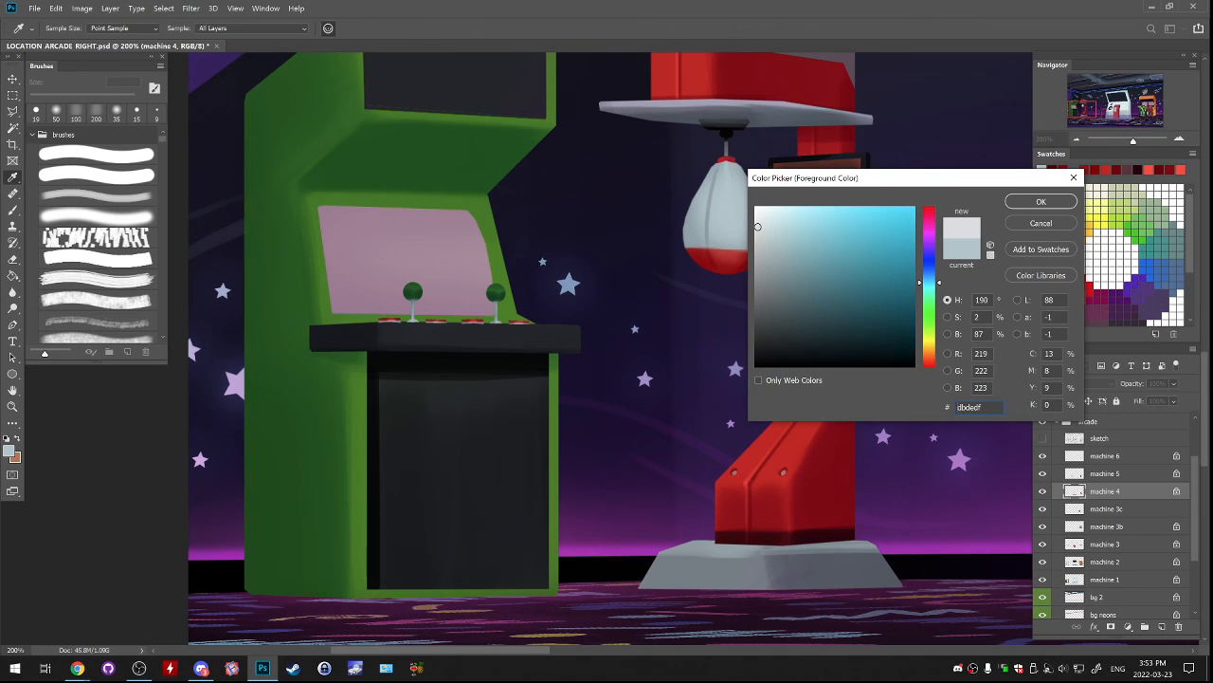
pyautogui.press('Return')
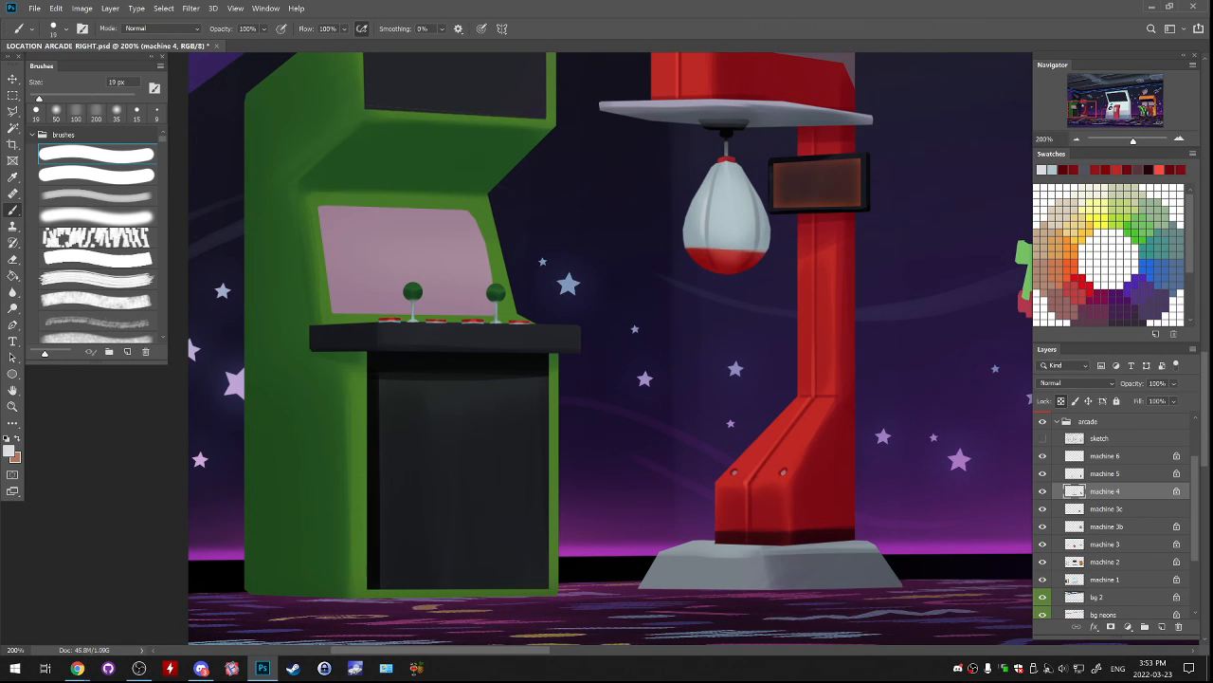
# Touch up the bag's red end with the machine head's sampled bright red and paint a light grey tip at its bottom.
pyautogui.keyDown('alt'); pyautogui.click(817, 275); pyautogui.keyUp('alt')
pyautogui.moveTo(817, 275); pyautogui.dragTo(807, 345)
pyautogui.keyDown('alt'); pyautogui.click(658, 54); pyautogui.keyUp('alt')
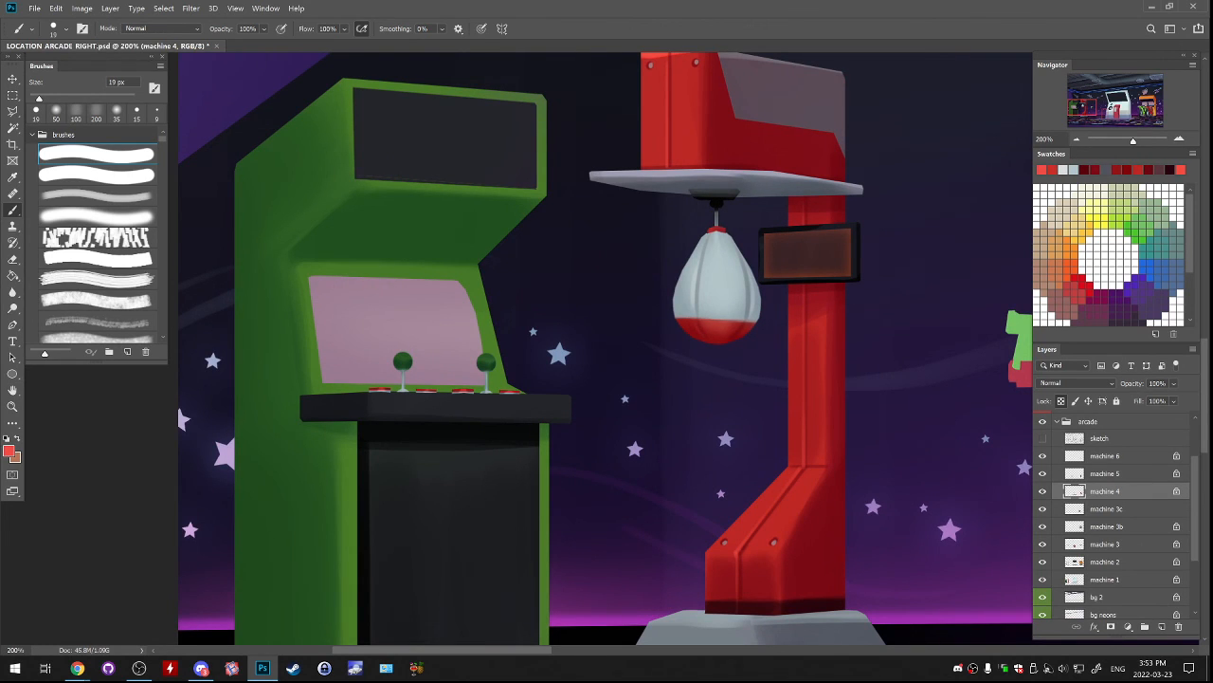
pyautogui.keyDown('alt'); pyautogui.click(858, 274); pyautogui.keyUp('alt')
pyautogui.keyDown('alt'); pyautogui.click(858, 275); pyautogui.keyUp('alt')
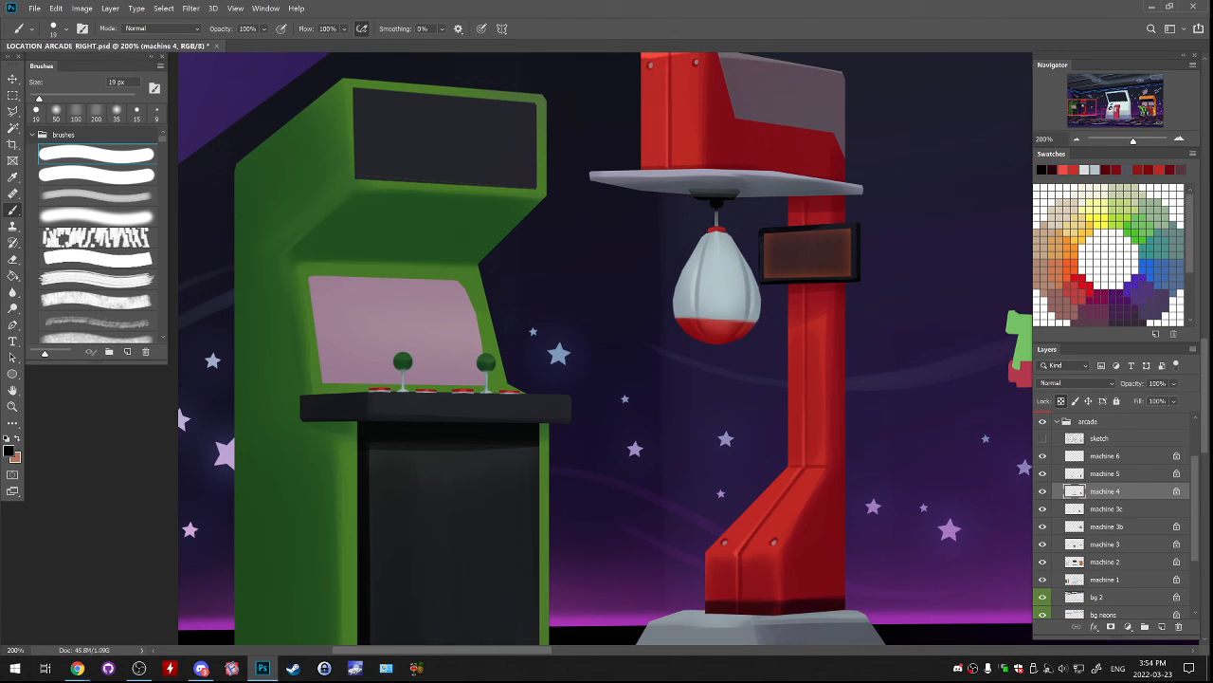
pyautogui.moveTo(704, 341); pyautogui.dragTo(729, 341)
pyautogui.keyDown('alt'); pyautogui.click(718, 305); pyautogui.keyUp('alt')
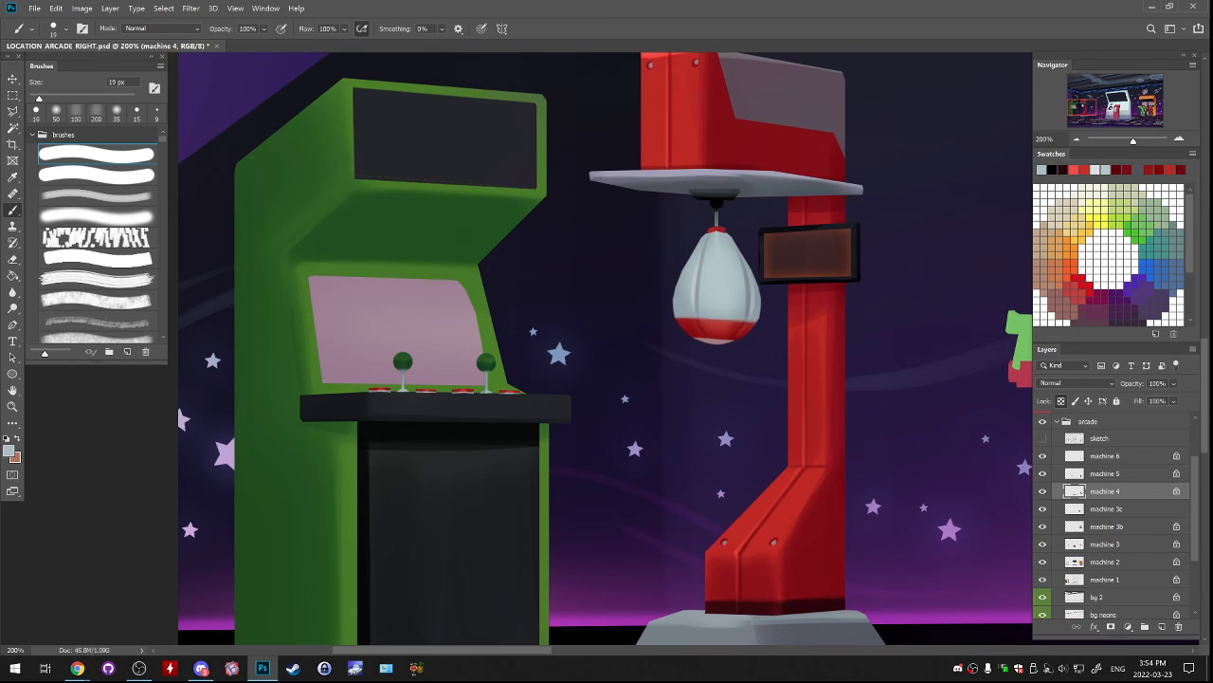
# Try a band in the bag's sampled red across the upper part of the punching bag and undo it.
pyautogui.keyDown('alt'); pyautogui.click(717, 327); pyautogui.keyUp('alt')
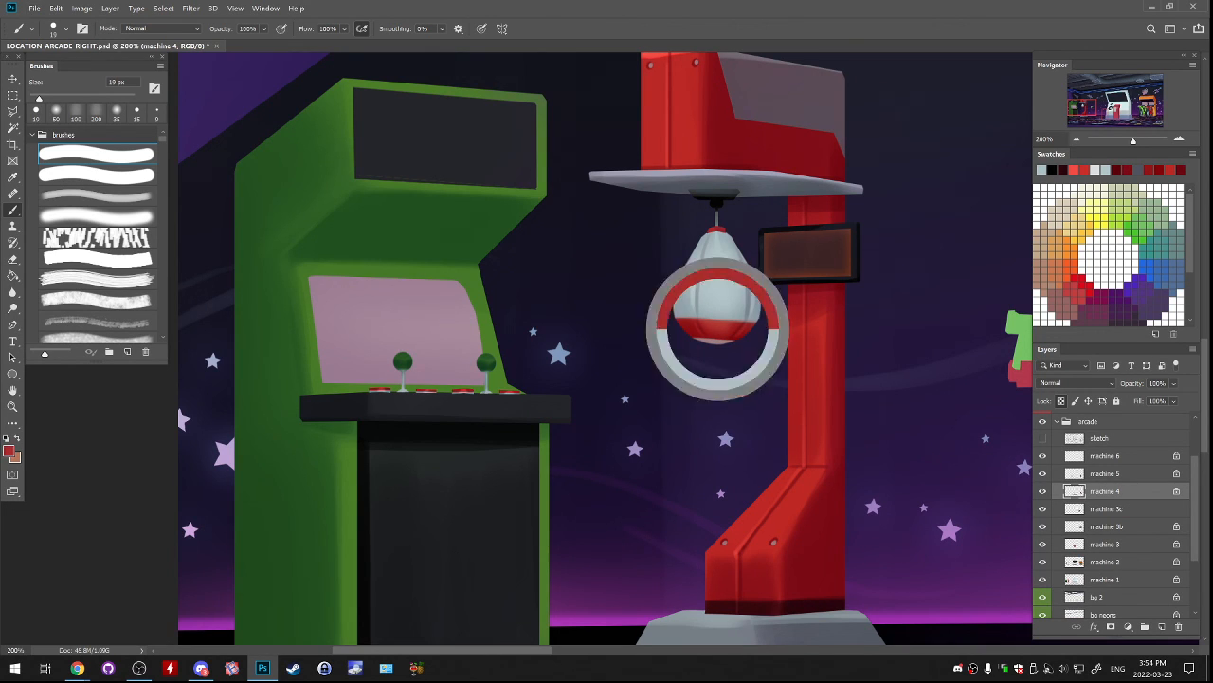
pyautogui.moveTo(702, 237); pyautogui.dragTo(735, 242)
pyautogui.hotkey('ctrl', 'z')
pyautogui.hotkey('ctrl', 'z')
pyautogui.hotkey('ctrl', 'z')
pyautogui.hotkey('ctrl', 'z')
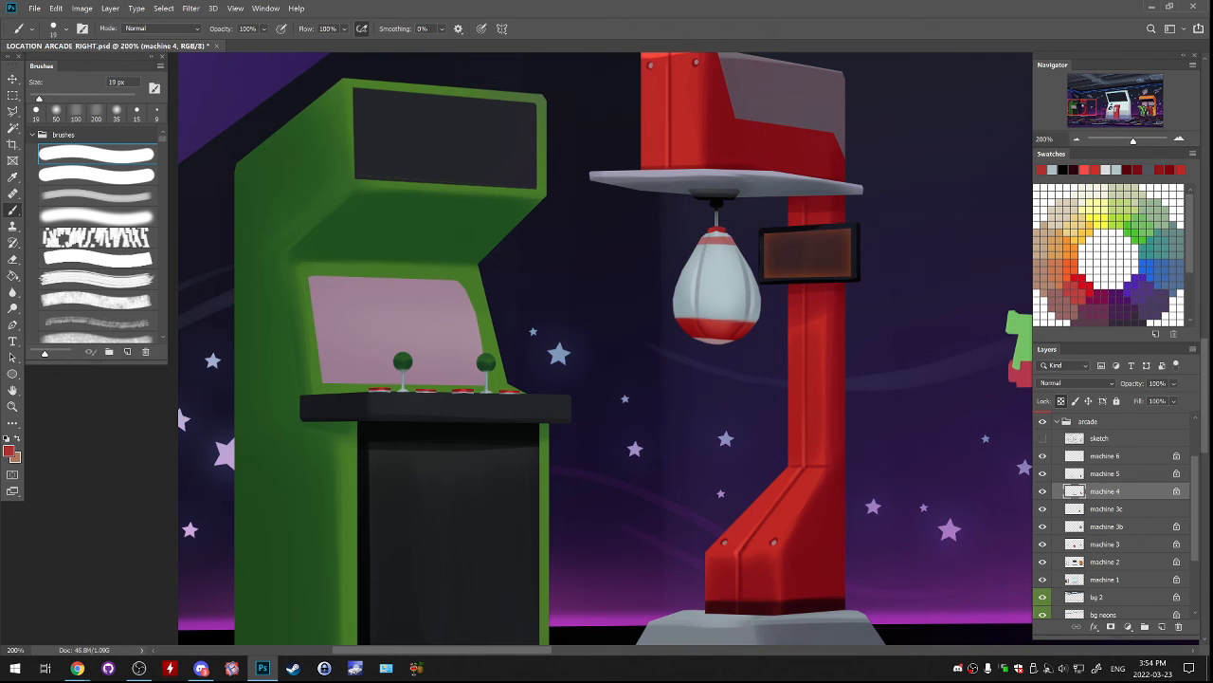
pyautogui.hotkey('ctrl', 'z')
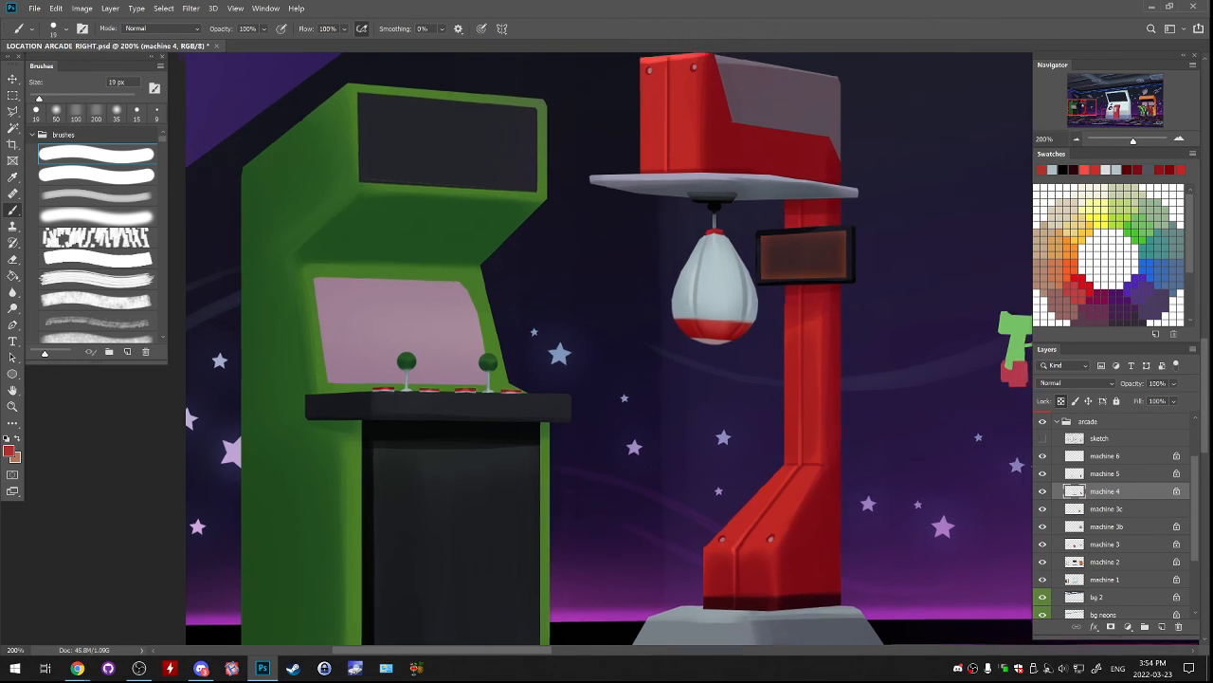
# Save the arcade document with the finished punching-bag machine.
pyautogui.hotkey('ctrl', '-')
pyautogui.hotkey('ctrl', '-')
pyautogui.hotkey('ctrl', '-')
pyautogui.hotkey('ctrl', 's')
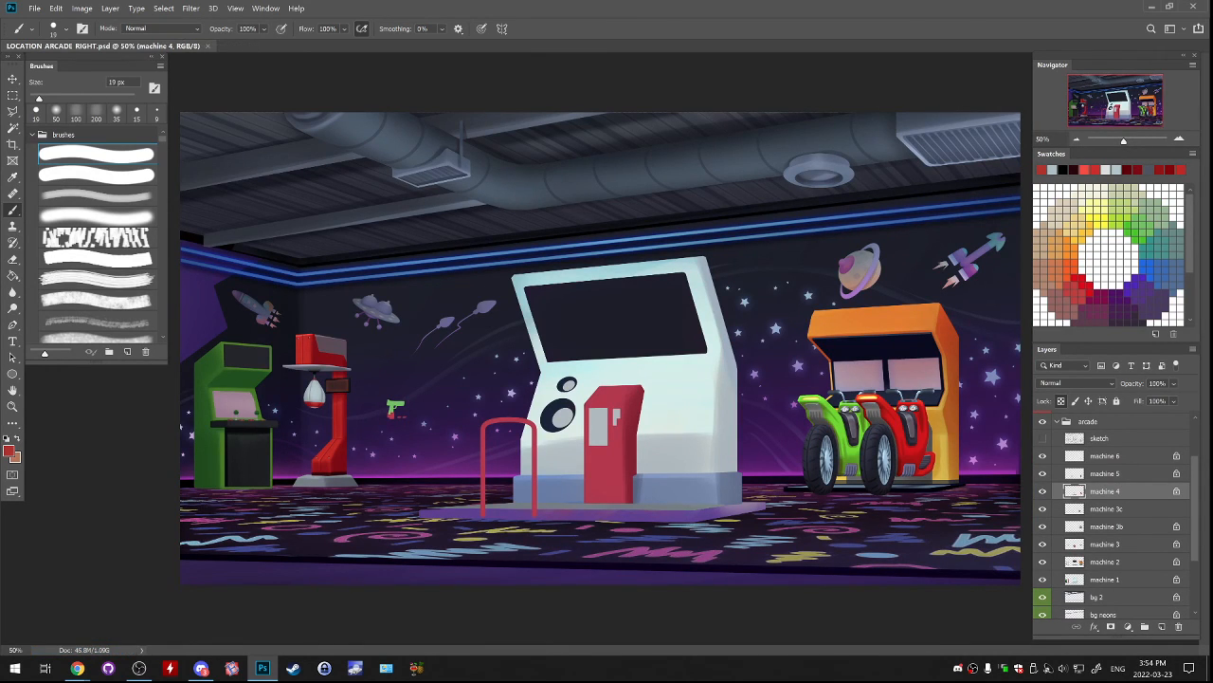
pyautogui.click(34, 8)
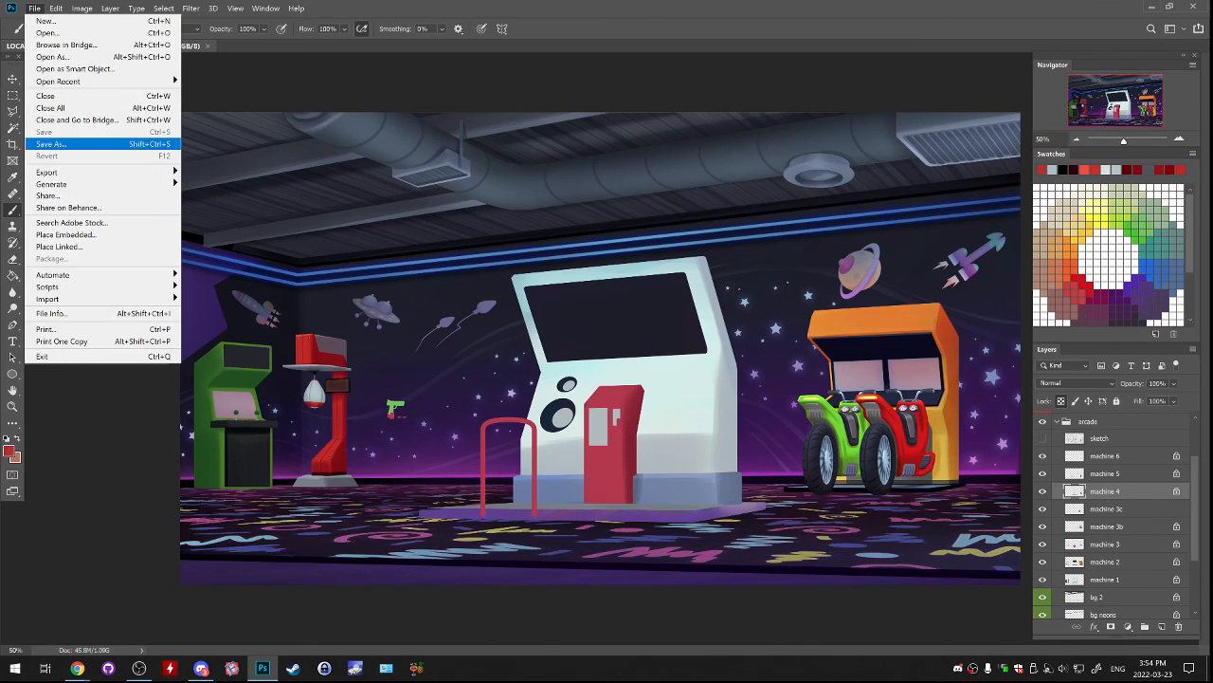
pyautogui.click(53, 143)
pyautogui.click(805, 623)
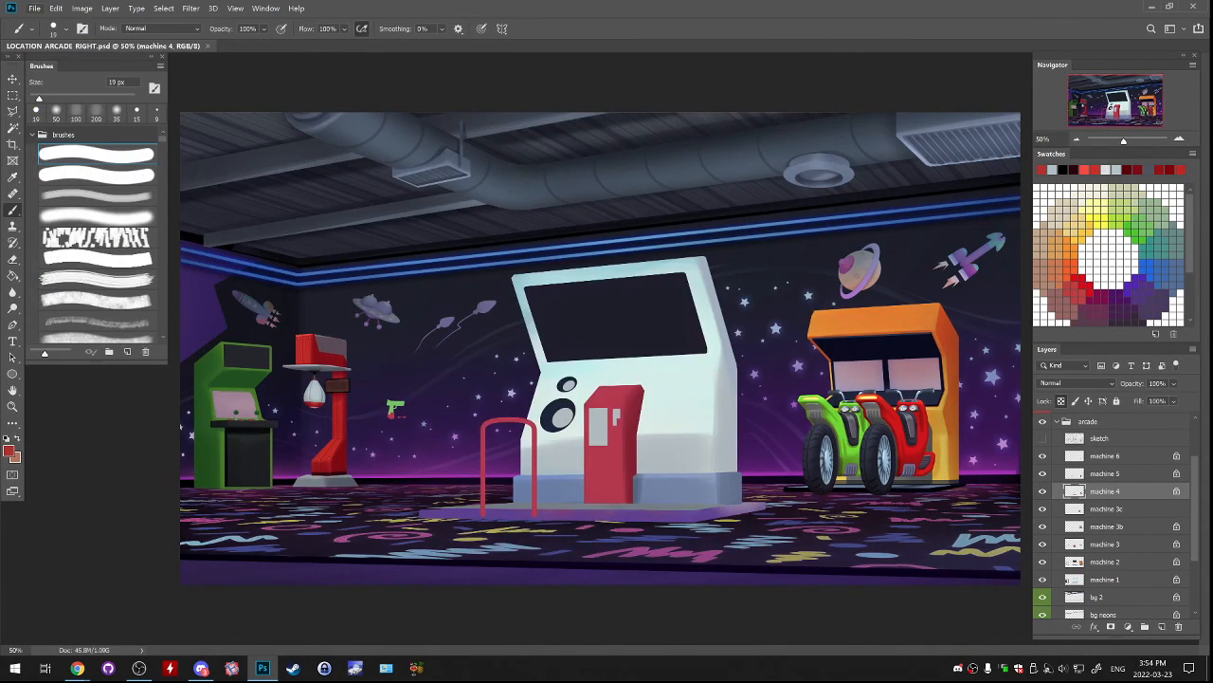
# Save the document as LOCATION_ARCADE_RIGHT2, overwriting the existing file with maximized compatibility.
pyautogui.click(34, 8)
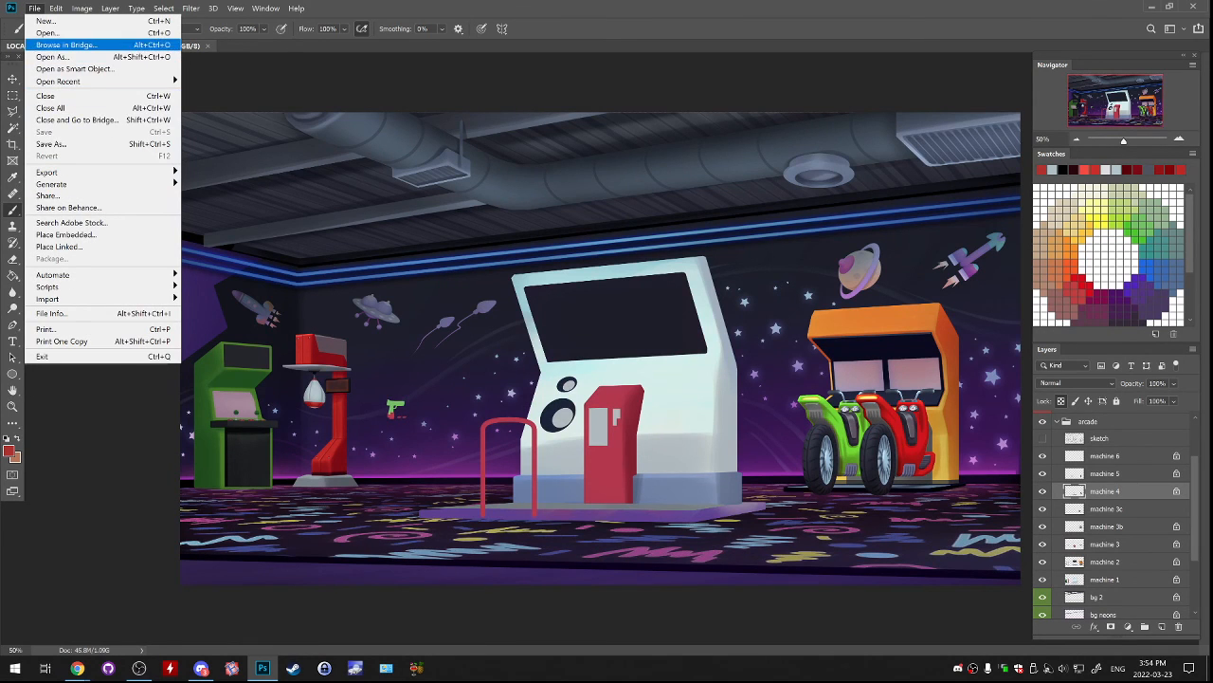
pyautogui.click(53, 145)
pyautogui.click(180, 500)
pyautogui.write('2')
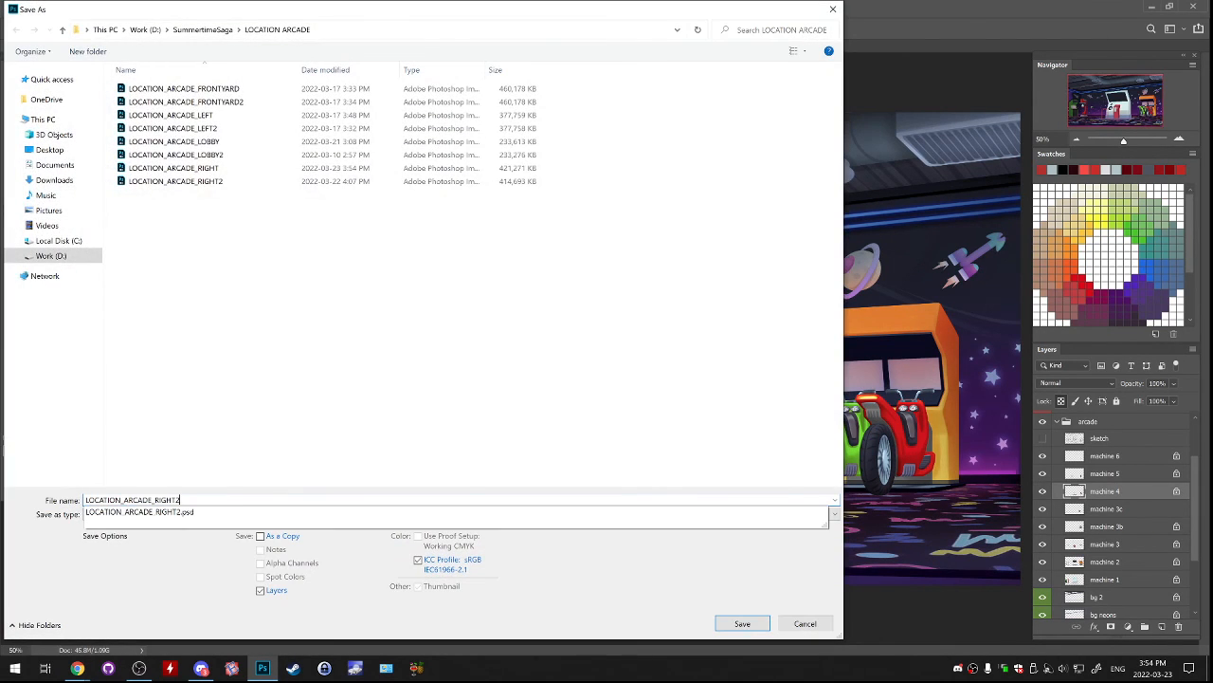
pyautogui.press('Return')
pyautogui.press('y')
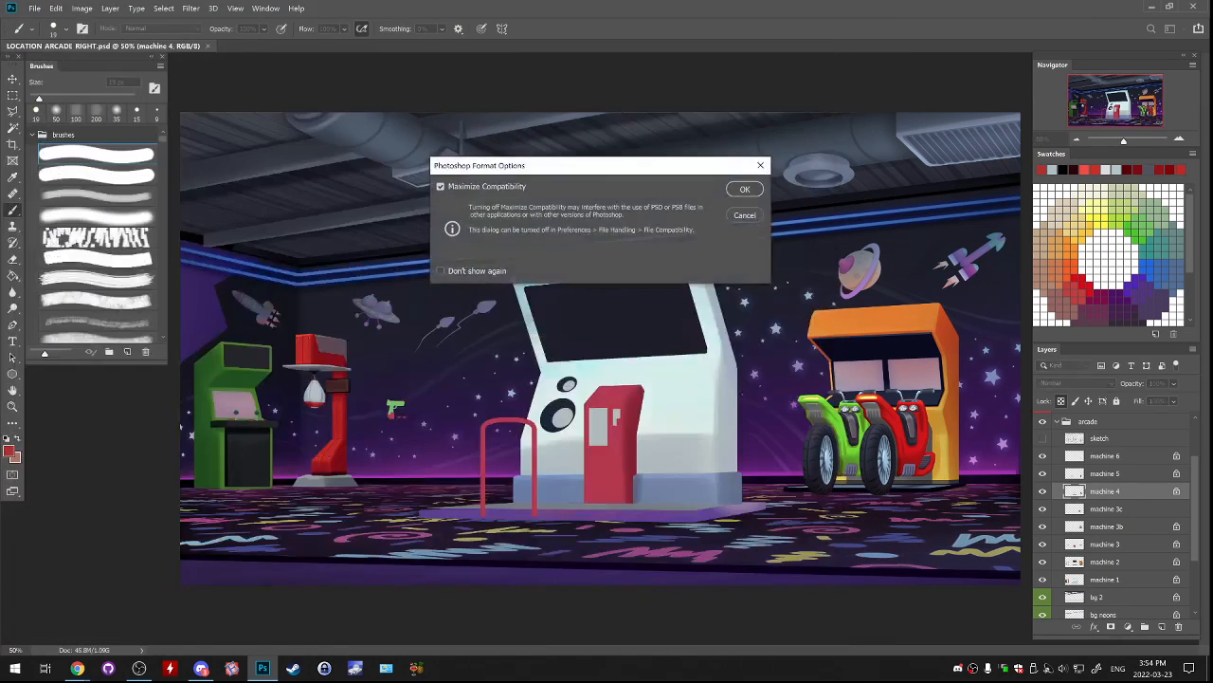
pyautogui.press('Return')
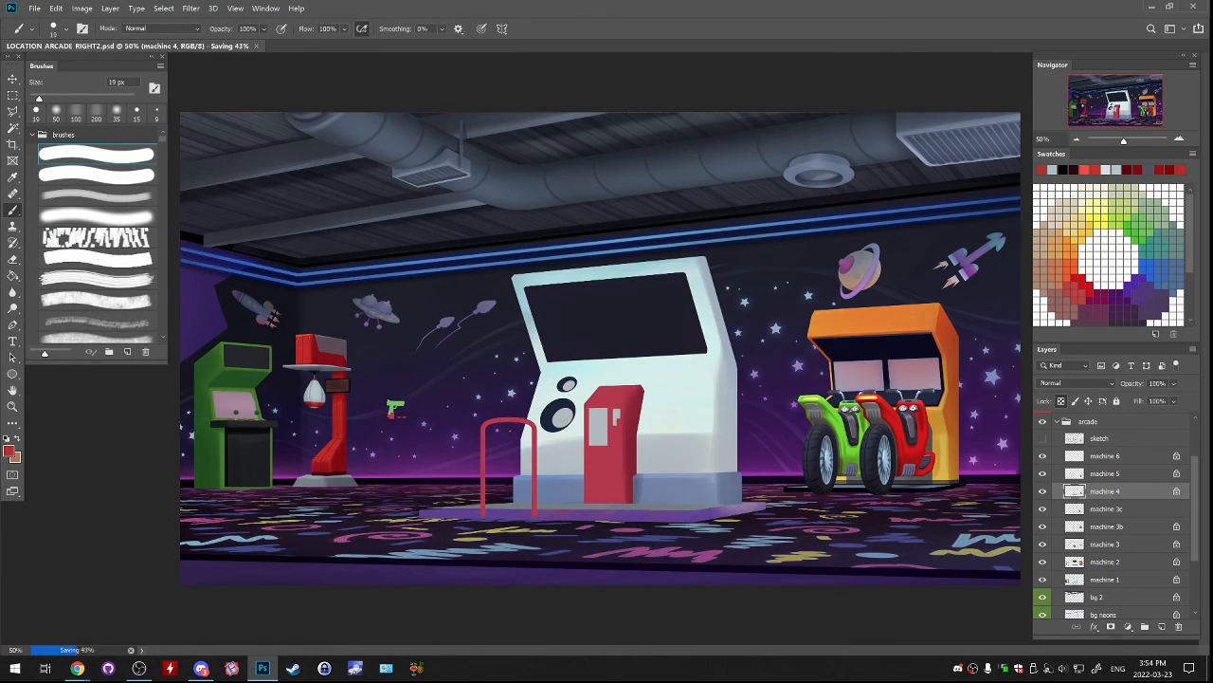
# Compare the sketch layer with the painted machines by showing it briefly and hiding it again.
pyautogui.hotkey('ctrl', '+')
pyautogui.moveTo(606, 398); pyautogui.dragTo(769, 271)
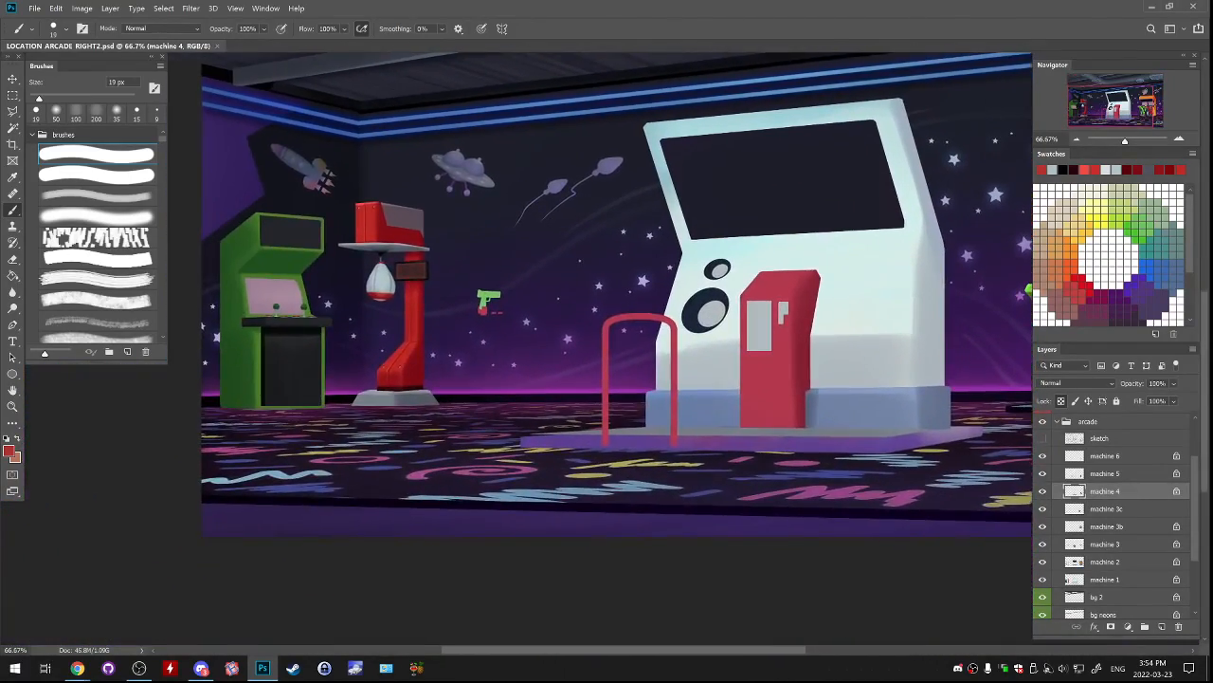
pyautogui.click(1099, 438)
pyautogui.click(1043, 438)
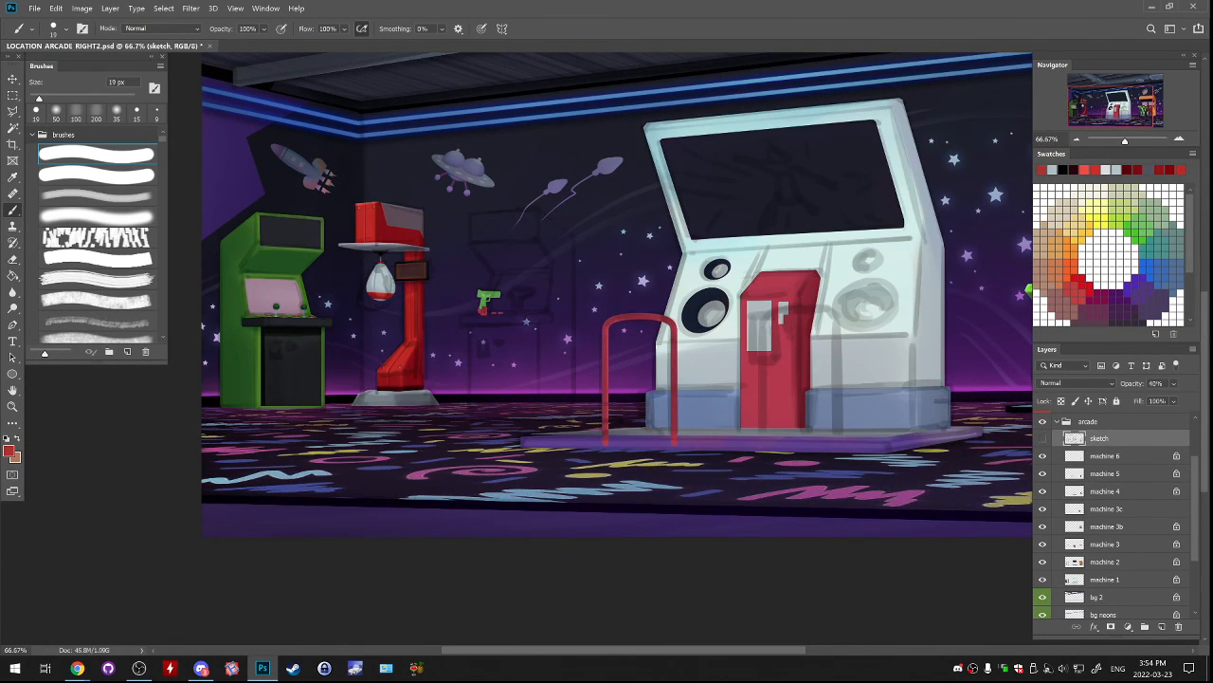
pyautogui.moveTo(606, 342)
pyautogui.mouseDown()
pyautogui.moveTo(721, 385)
pyautogui.moveTo(827, 366)
pyautogui.mouseUp()
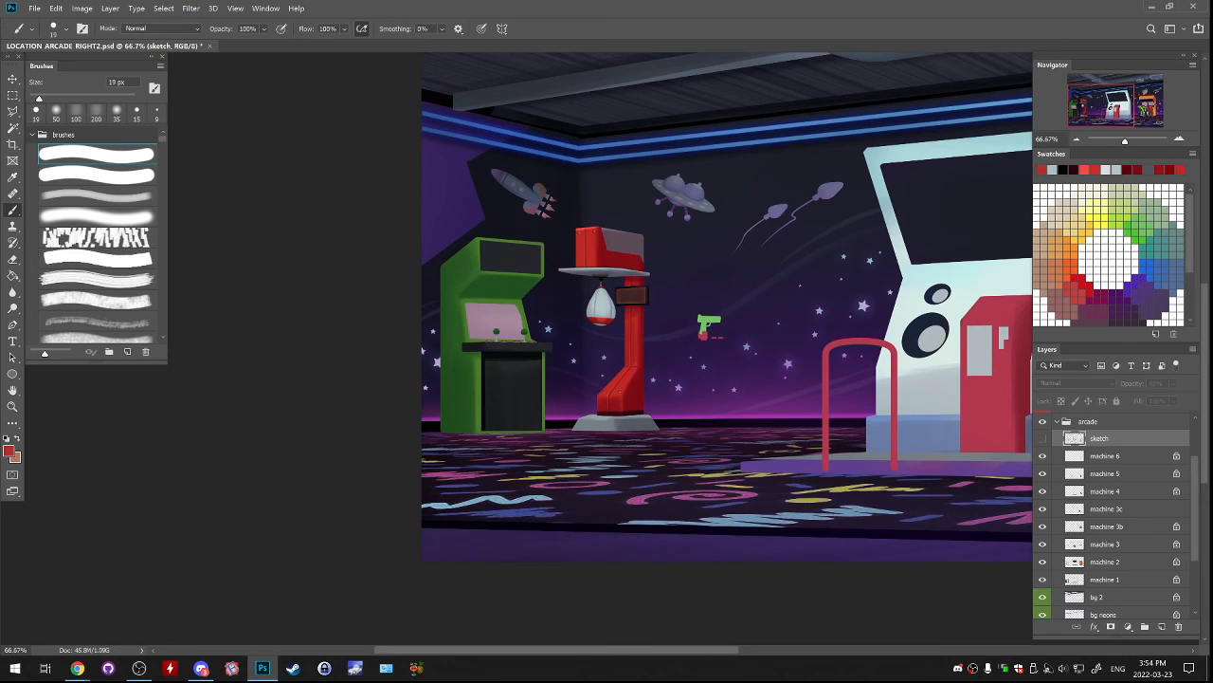
# Add a new layer above the sketch layer and set the foreground colour to pink f65eff.
pyautogui.click(1162, 626)
pyautogui.moveTo(739, 332); pyautogui.dragTo(617, 367)
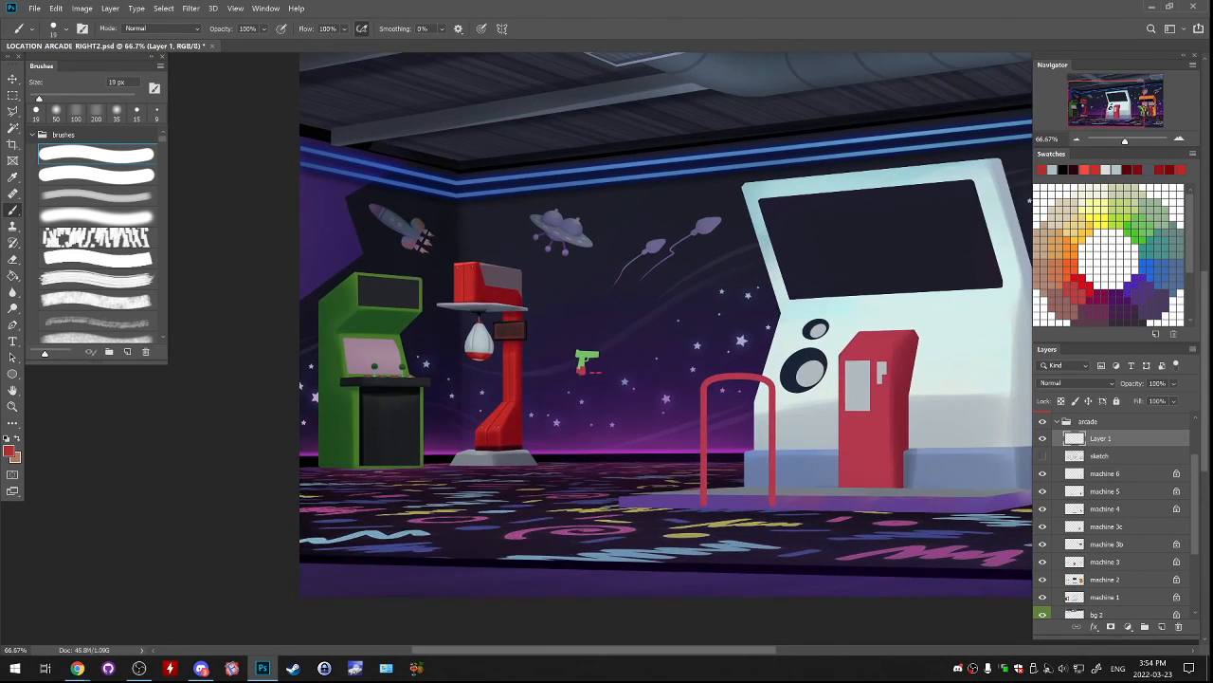
pyautogui.click(8, 450)
pyautogui.write('f65eff')
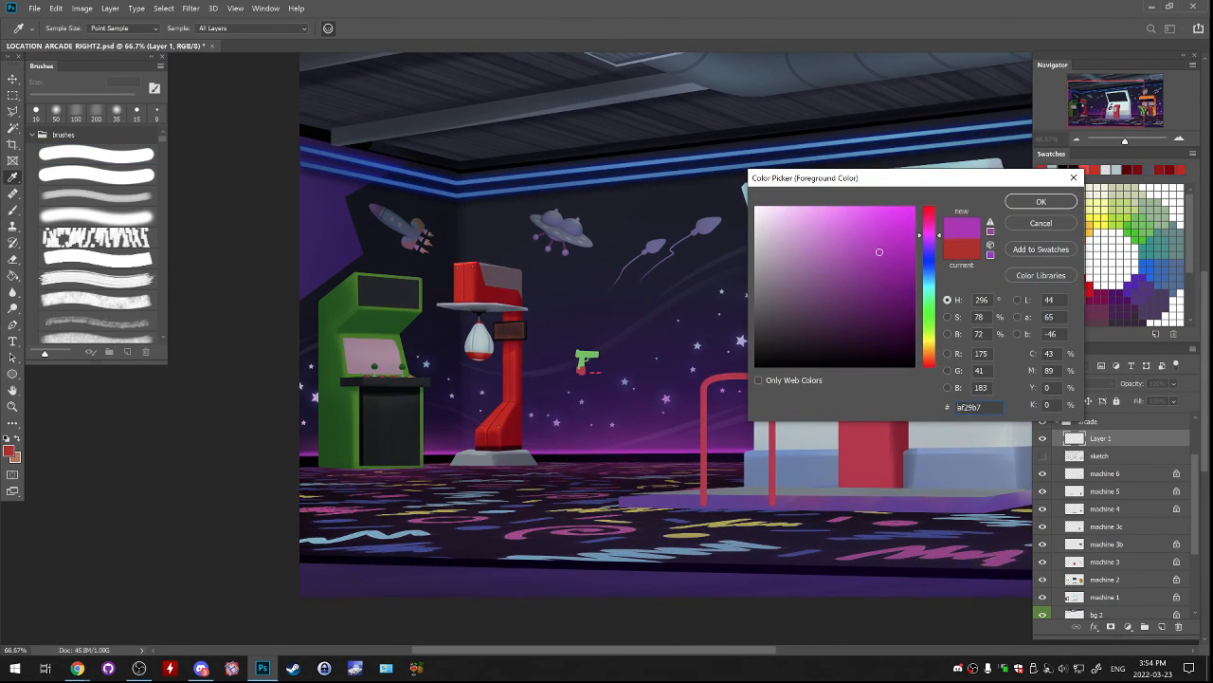
pyautogui.press('Return')
pyautogui.moveTo(607, 313); pyautogui.dragTo(710, 467)
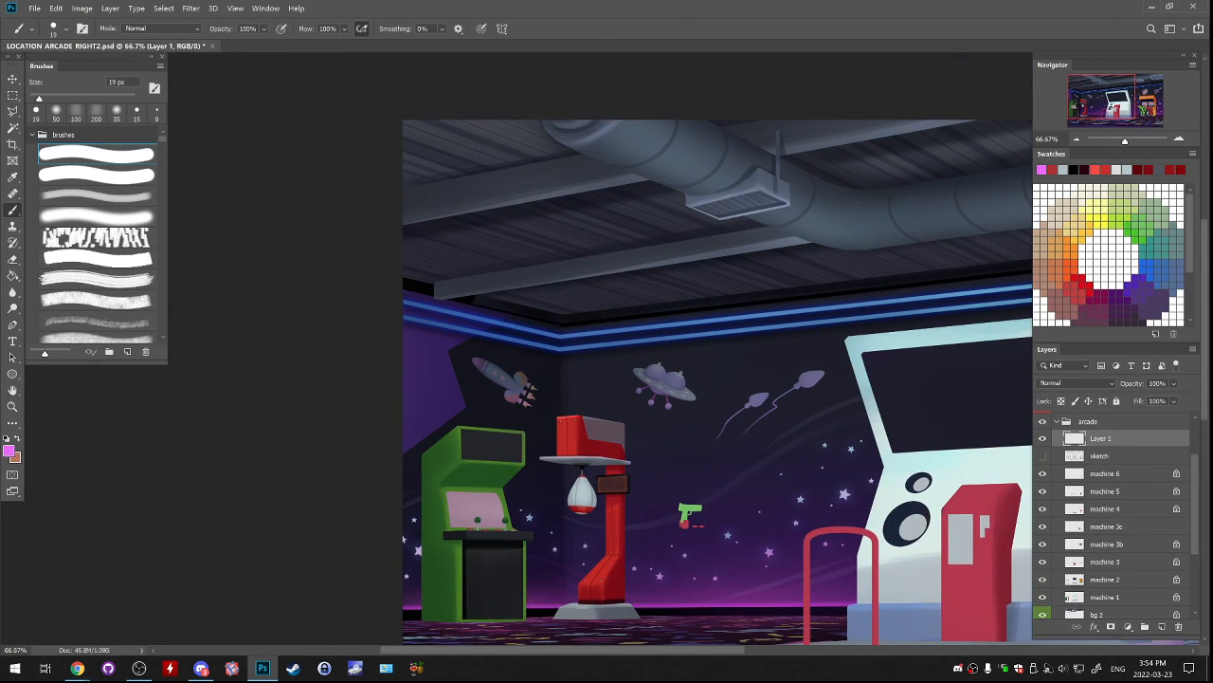
# Handwrite "BYE!" in pink across the ceiling area with the hard brush at 40 px.
pyautogui.hotkey('alt', 'Tab')
pyautogui.press(']')
pyautogui.press(']')
pyautogui.press(']')
pyautogui.moveTo(560, 218)
pyautogui.mouseDown()
pyautogui.moveTo(556, 282)
pyautogui.moveTo(607, 264)
pyautogui.mouseUp()
pyautogui.moveTo(627, 218); pyautogui.dragTo(629, 258)
pyautogui.moveTo(620, 237)
pyautogui.mouseDown()
pyautogui.moveTo(654, 244)
pyautogui.moveTo(649, 215)
pyautogui.mouseUp()
pyautogui.moveTo(657, 189); pyautogui.dragTo(646, 228)
pyautogui.click(677, 248)
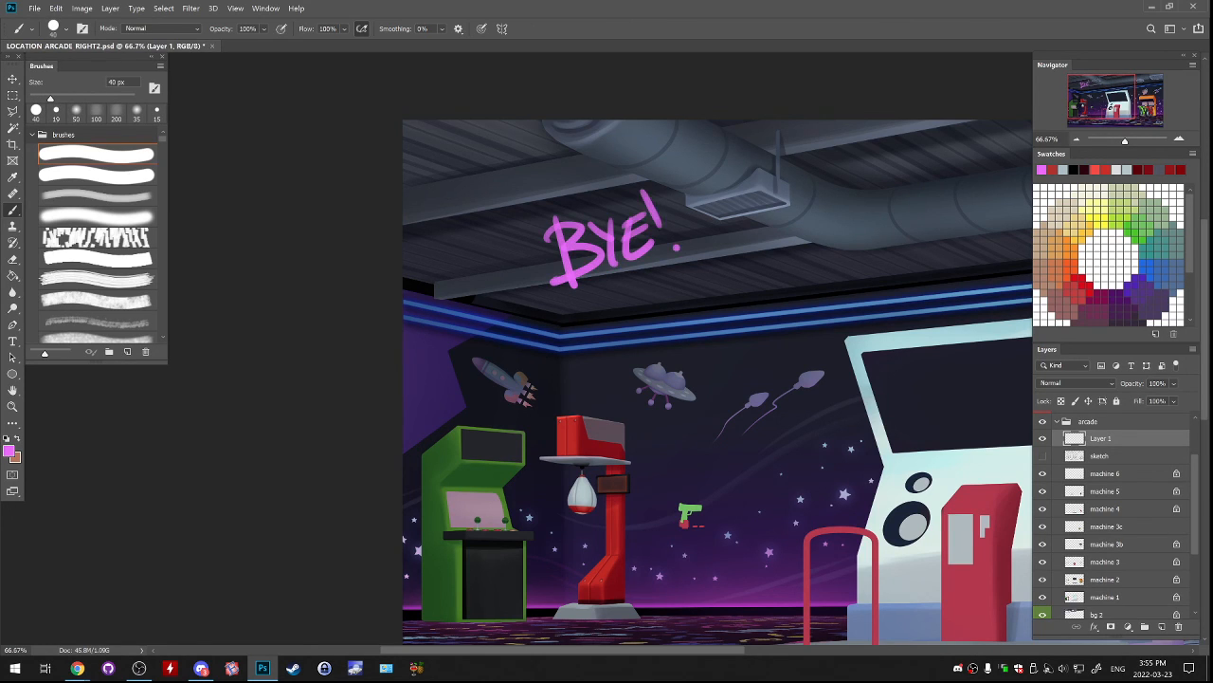